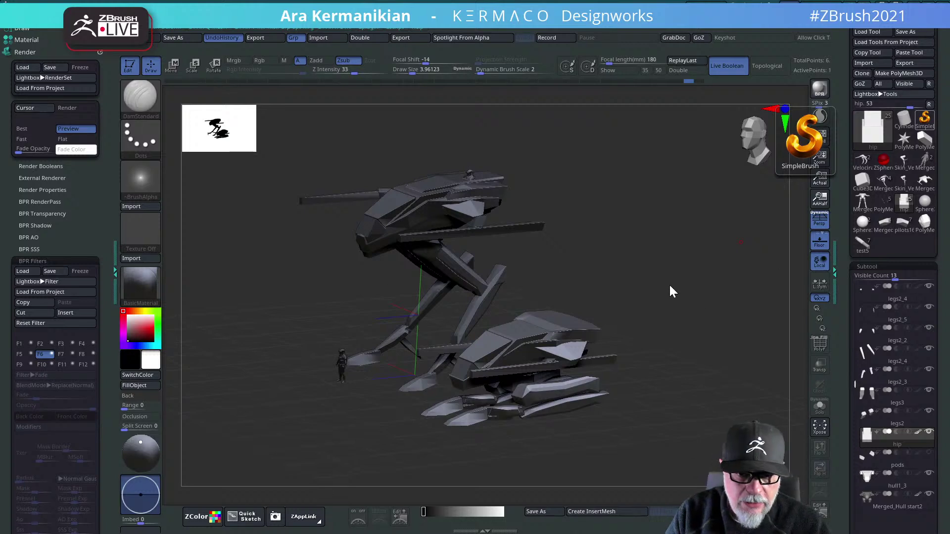
- Examine the standing and crouched mechs beside the pilot figure from three-quarter, front and side angles
{"action": "left_click_drag", "start_coordinate": [671, 292], "coordinate": [678, 238]}
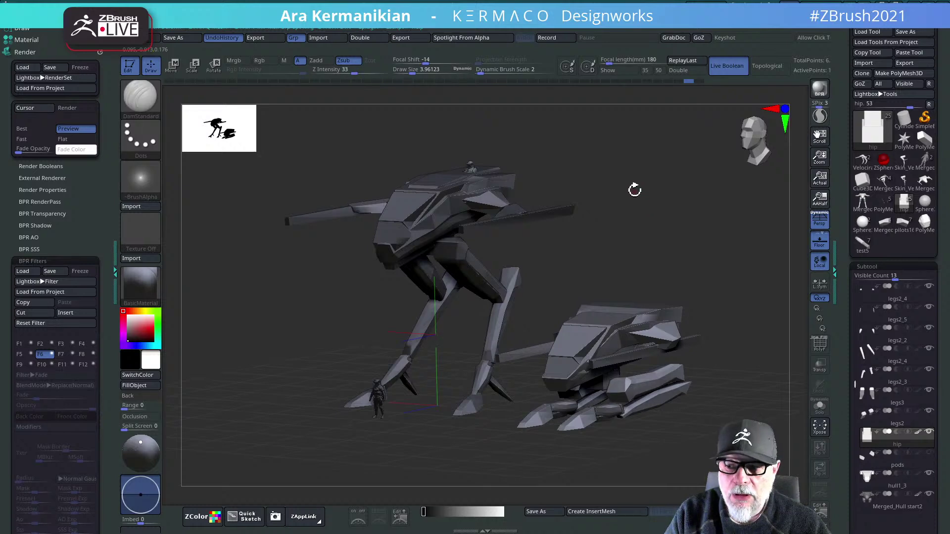
{"action": "mouse_move", "coordinate": [884, 182]}
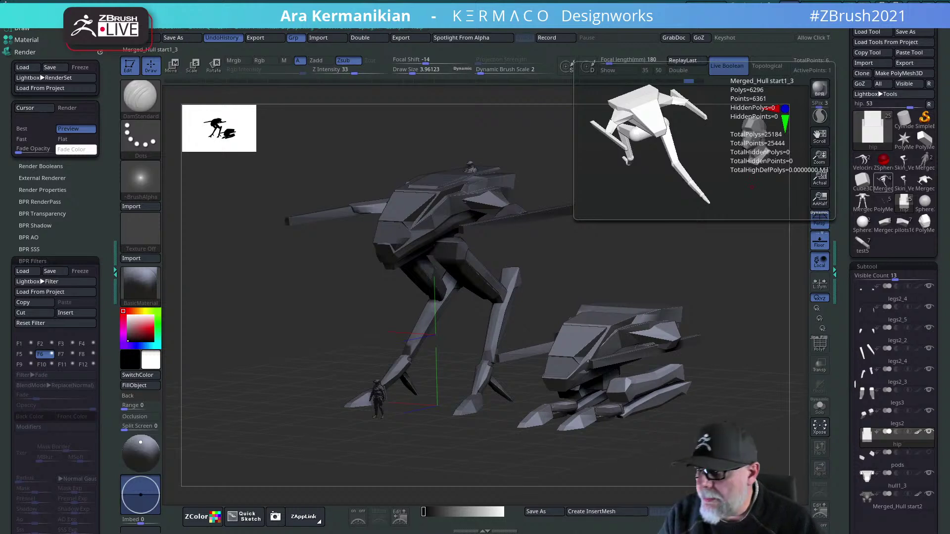
{"action": "mouse_move", "coordinate": [924, 202]}
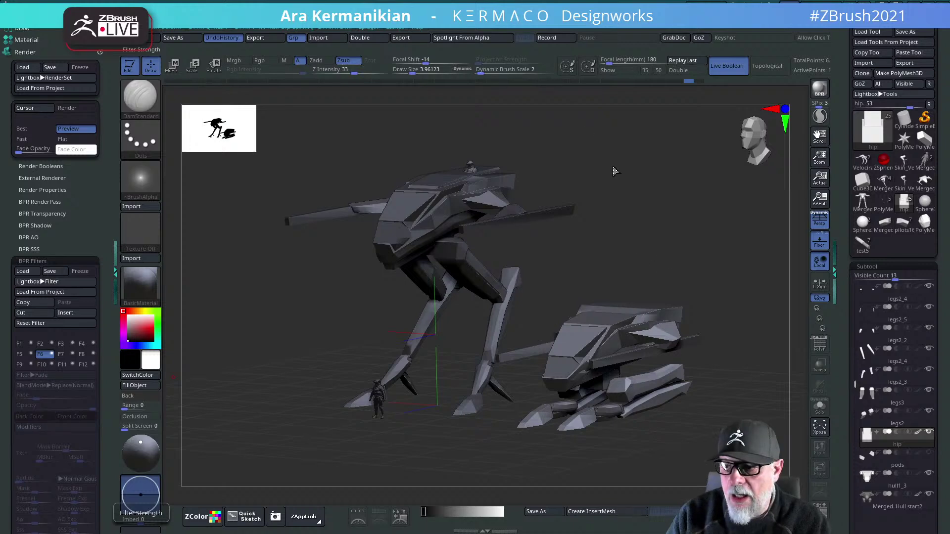
{"action": "mouse_move", "coordinate": [626, 205]}
{"action": "left_mouse_down", "text": "shift"}
{"action": "mouse_move", "coordinate": [647, 202]}
{"action": "mouse_move", "coordinate": [606, 216]}
{"action": "mouse_move", "coordinate": [636, 191]}
{"action": "left_mouse_up", "text": "shift"}
{"action": "left_click_drag", "start_coordinate": [707, 196], "coordinate": [668, 203]}
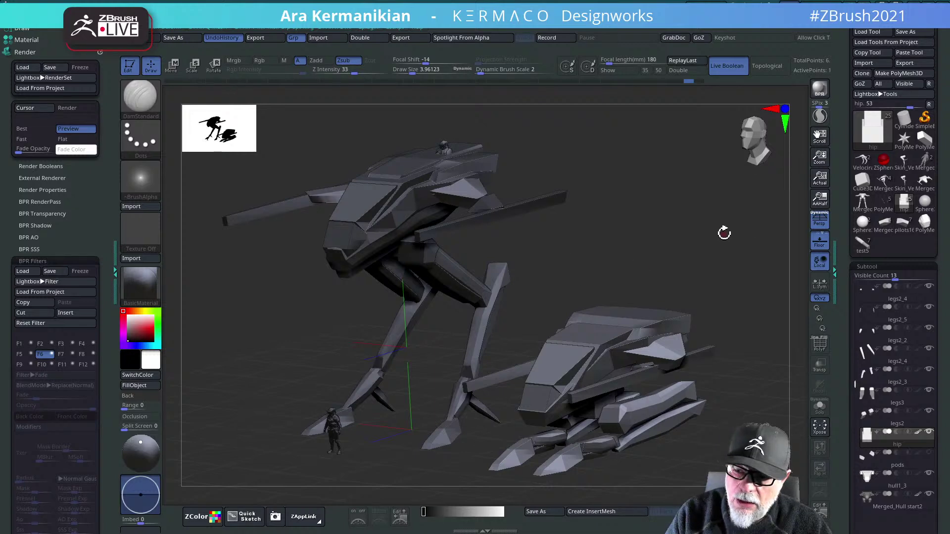
{"action": "left_click_drag", "start_coordinate": [724, 232], "coordinate": [717, 250], "text": "shift"}
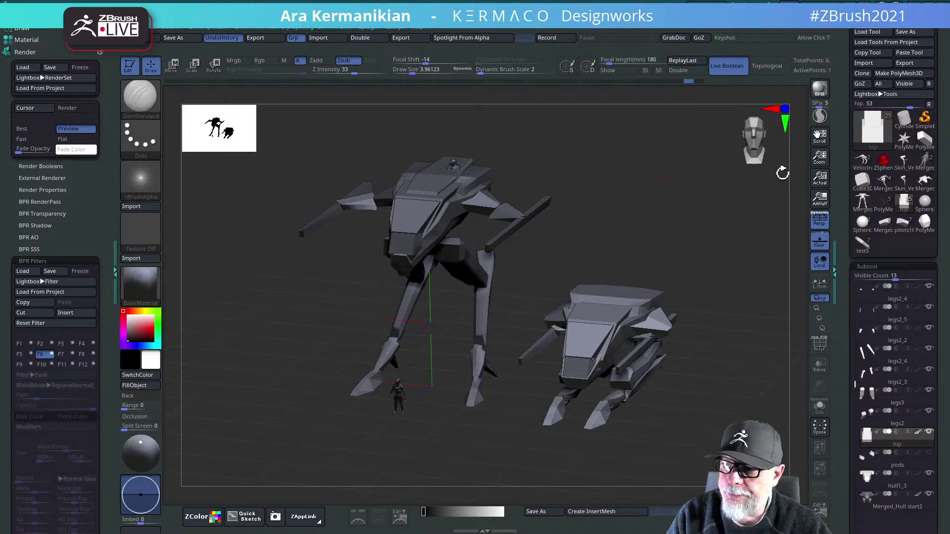
{"action": "left_click_drag", "start_coordinate": [653, 222], "coordinate": [726, 217]}
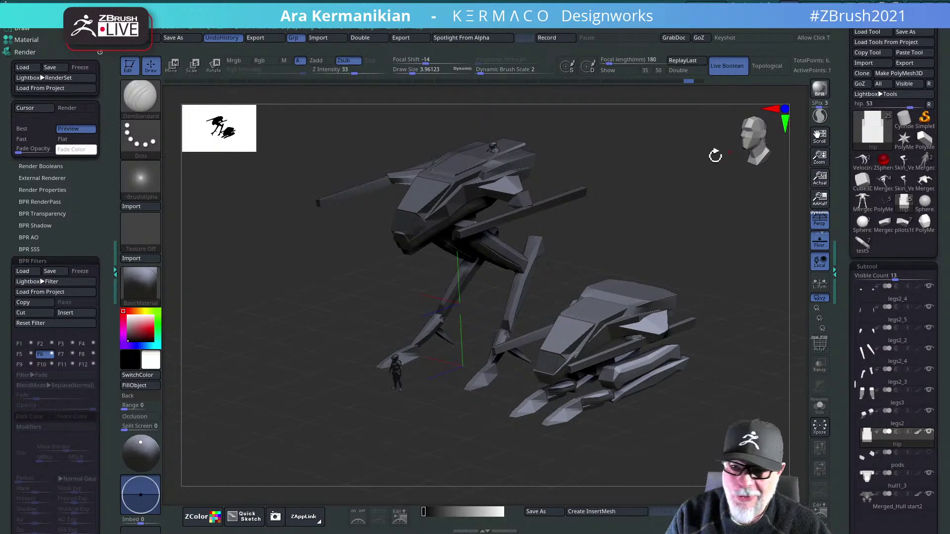
{"action": "mouse_move", "coordinate": [715, 155]}
{"action": "left_mouse_down", "text": "shift"}
{"action": "mouse_move", "coordinate": [687, 228]}
{"action": "mouse_move", "coordinate": [753, 219]}
{"action": "mouse_move", "coordinate": [693, 212]}
{"action": "mouse_move", "coordinate": [712, 216]}
{"action": "left_mouse_up", "text": "shift"}
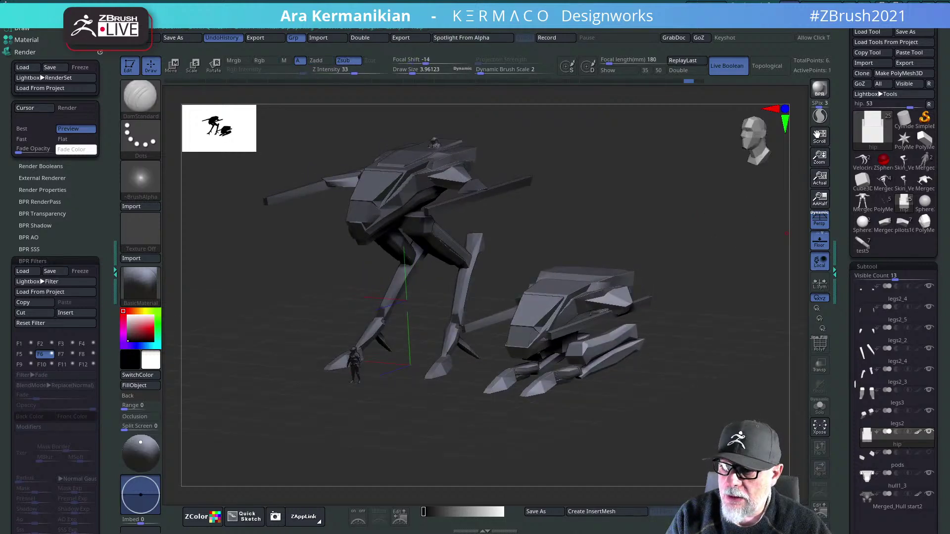
{"action": "left_click_drag", "start_coordinate": [703, 253], "coordinate": [711, 198]}
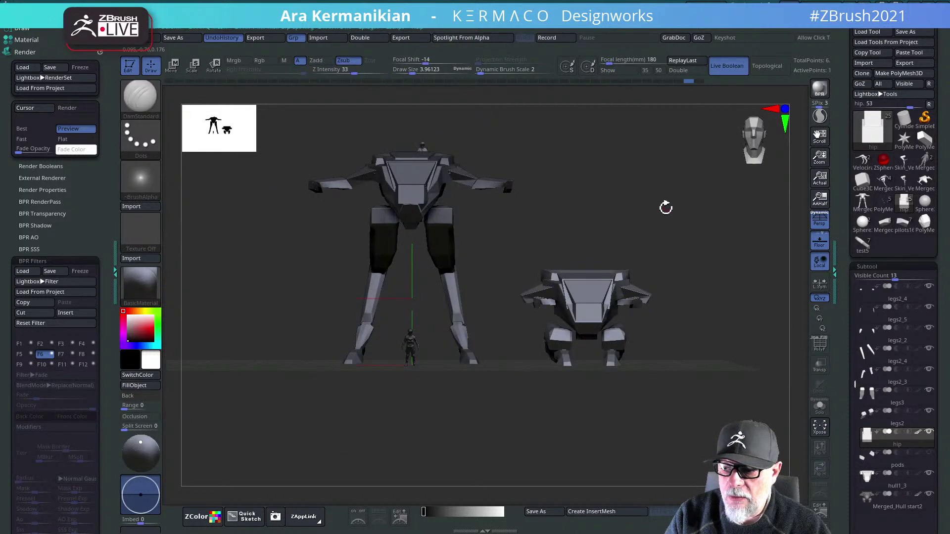
{"action": "left_click_drag", "start_coordinate": [637, 216], "coordinate": [716, 230]}
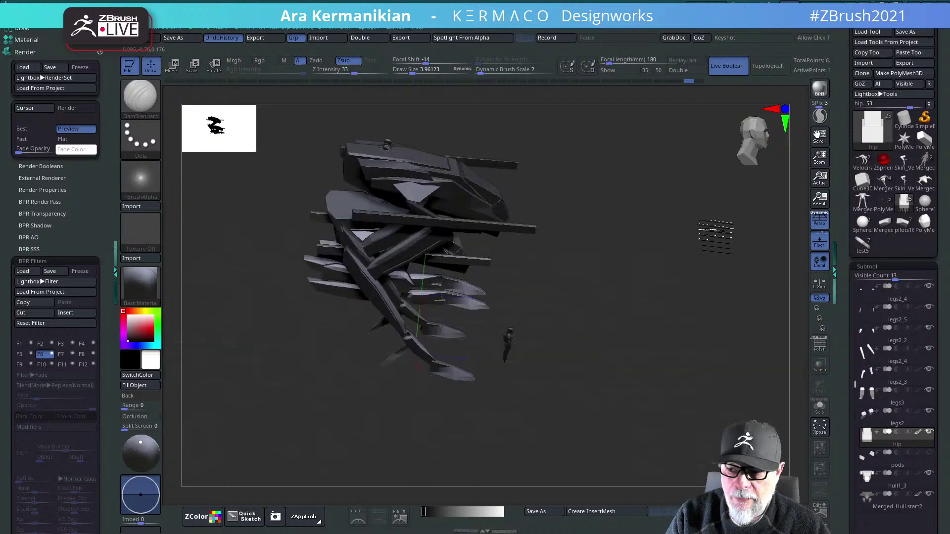
{"action": "mouse_move", "coordinate": [675, 206]}
{"action": "left_mouse_down", "text": "alt"}
{"action": "mouse_move", "coordinate": [683, 223]}
{"action": "mouse_move", "coordinate": [686, 214]}
{"action": "left_mouse_up", "text": "alt"}
{"action": "mouse_move", "coordinate": [873, 131]}
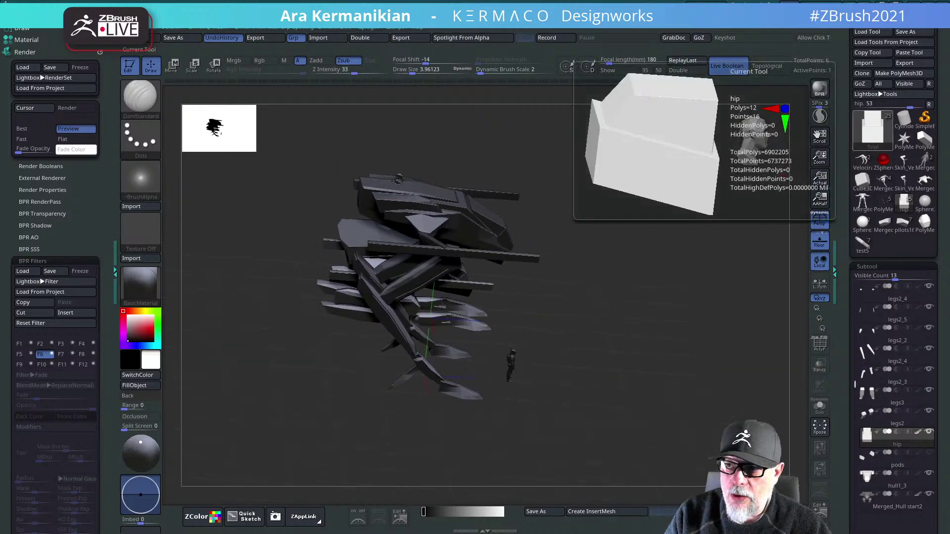
{"action": "mouse_move", "coordinate": [683, 300]}
{"action": "left_mouse_down"}
{"action": "mouse_move", "coordinate": [691, 233]}
{"action": "mouse_move", "coordinate": [678, 212]}
{"action": "mouse_move", "coordinate": [668, 218]}
{"action": "mouse_move", "coordinate": [675, 225]}
{"action": "mouse_move", "coordinate": [655, 226]}
{"action": "mouse_move", "coordinate": [755, 225]}
{"action": "left_mouse_up"}
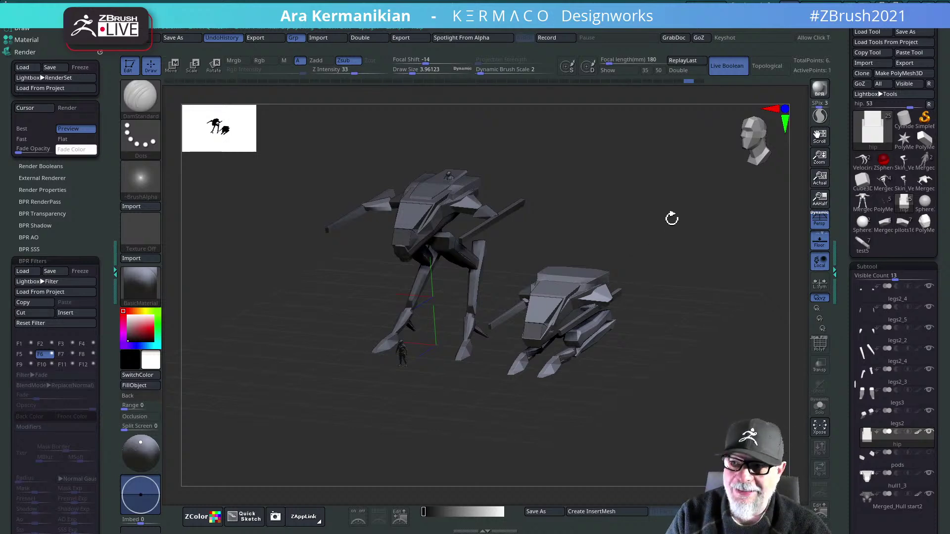
- Compare the standing and crouched mechs' proportions and leg poses against the human figure, mainly from three-quarter and front views
{"action": "mouse_move", "coordinate": [668, 219]}
{"action": "left_mouse_down"}
{"action": "mouse_move", "coordinate": [703, 221]}
{"action": "mouse_move", "coordinate": [664, 212]}
{"action": "mouse_move", "coordinate": [676, 211]}
{"action": "left_mouse_up"}
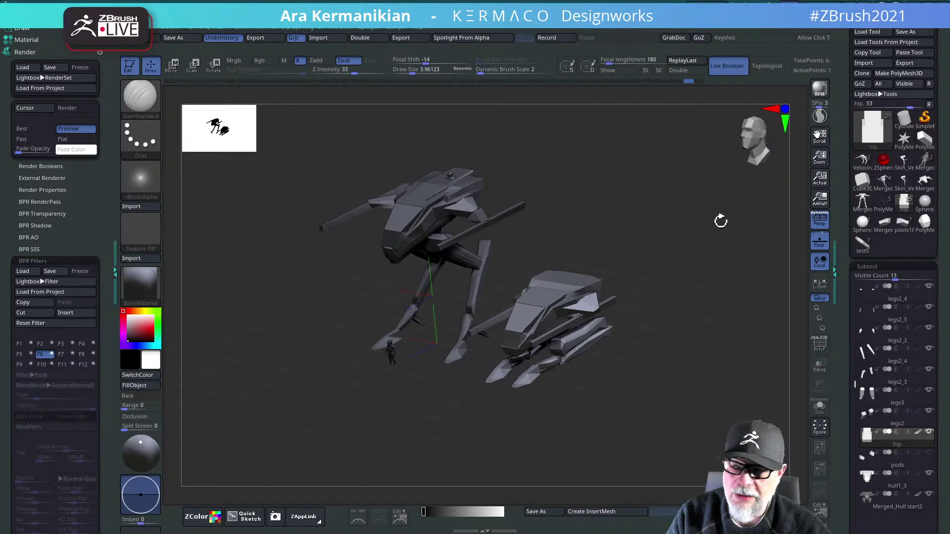
{"action": "mouse_move", "coordinate": [702, 236]}
{"action": "left_mouse_down"}
{"action": "mouse_move", "coordinate": [712, 227]}
{"action": "mouse_move", "coordinate": [648, 229]}
{"action": "mouse_move", "coordinate": [677, 241]}
{"action": "left_mouse_up"}
{"action": "mouse_move", "coordinate": [742, 212]}
{"action": "left_mouse_down"}
{"action": "mouse_move", "coordinate": [702, 199]}
{"action": "mouse_move", "coordinate": [712, 224]}
{"action": "left_mouse_up"}
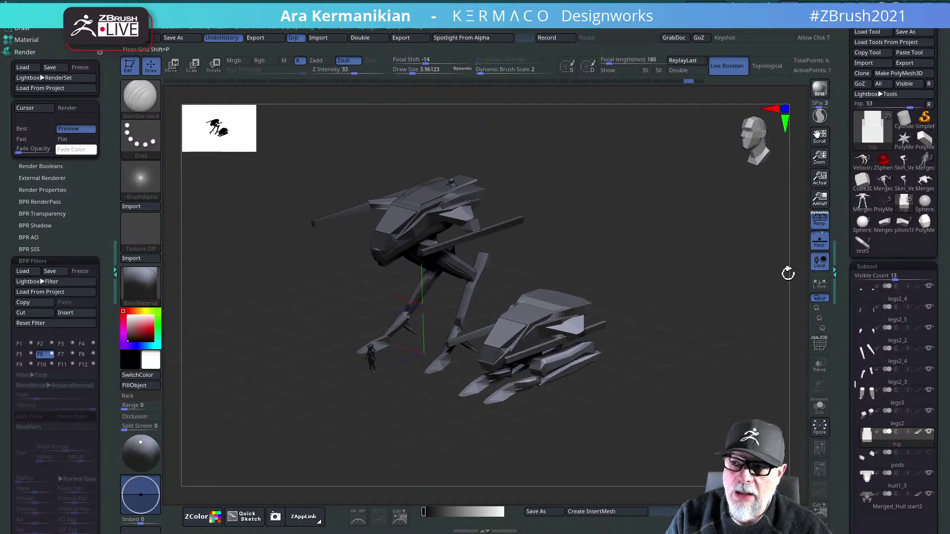
{"action": "left_click_drag", "start_coordinate": [720, 259], "coordinate": [752, 219]}
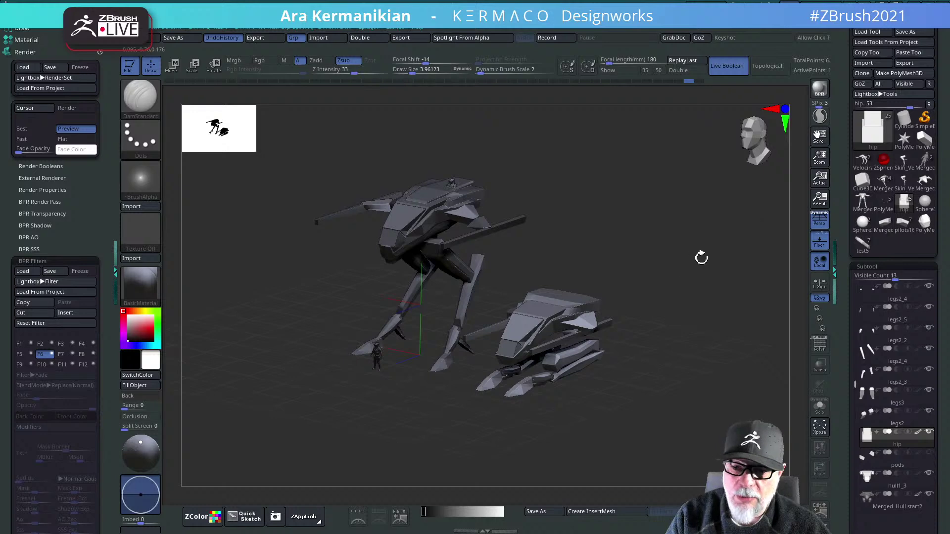
{"action": "mouse_move", "coordinate": [702, 258]}
{"action": "left_mouse_down"}
{"action": "mouse_move", "coordinate": [727, 233]}
{"action": "mouse_move", "coordinate": [717, 250]}
{"action": "mouse_move", "coordinate": [711, 243]}
{"action": "mouse_move", "coordinate": [728, 259]}
{"action": "mouse_move", "coordinate": [737, 244]}
{"action": "mouse_move", "coordinate": [730, 237]}
{"action": "mouse_move", "coordinate": [709, 252]}
{"action": "mouse_move", "coordinate": [714, 259]}
{"action": "left_mouse_up"}
{"action": "mouse_move", "coordinate": [925, 224]}
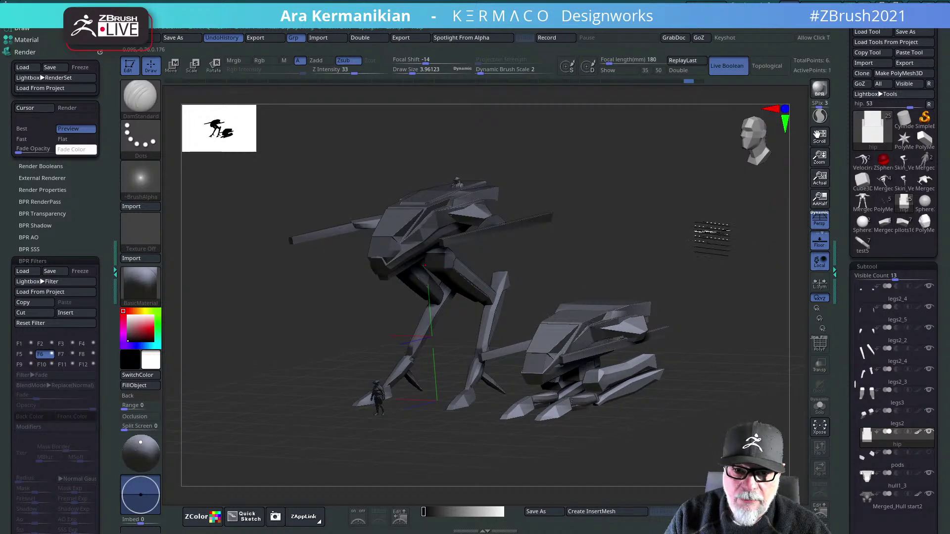
{"action": "mouse_move", "coordinate": [711, 234]}
{"action": "left_mouse_down", "text": "shift"}
{"action": "mouse_move", "coordinate": [728, 227]}
{"action": "mouse_move", "coordinate": [738, 258]}
{"action": "mouse_move", "coordinate": [723, 238]}
{"action": "left_mouse_up", "text": "shift"}
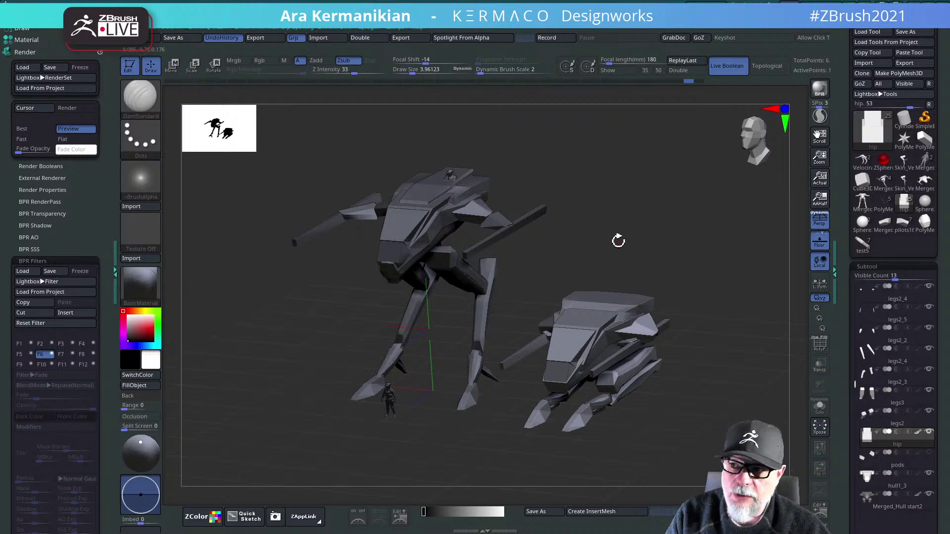
{"action": "left_click_drag", "start_coordinate": [617, 240], "coordinate": [628, 239]}
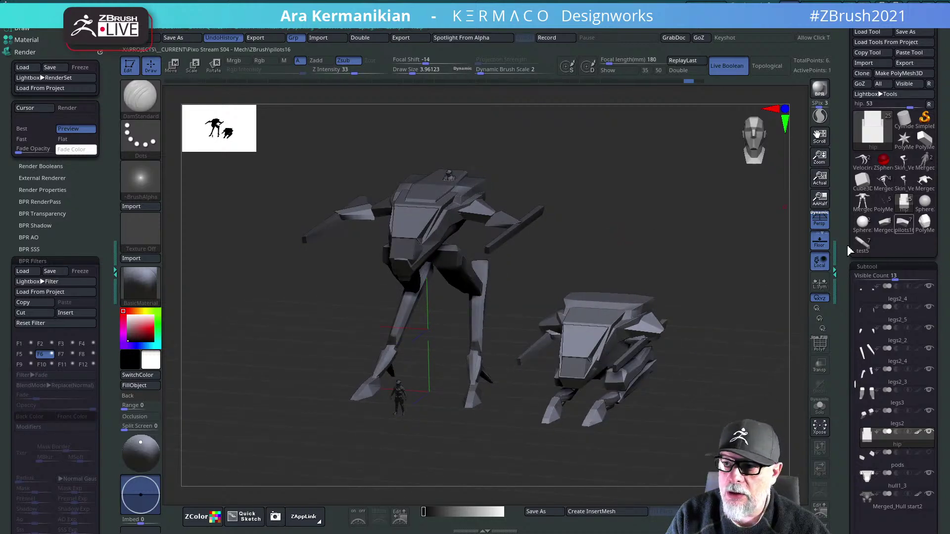
{"action": "left_click_drag", "start_coordinate": [598, 257], "coordinate": [610, 258], "text": "shift"}
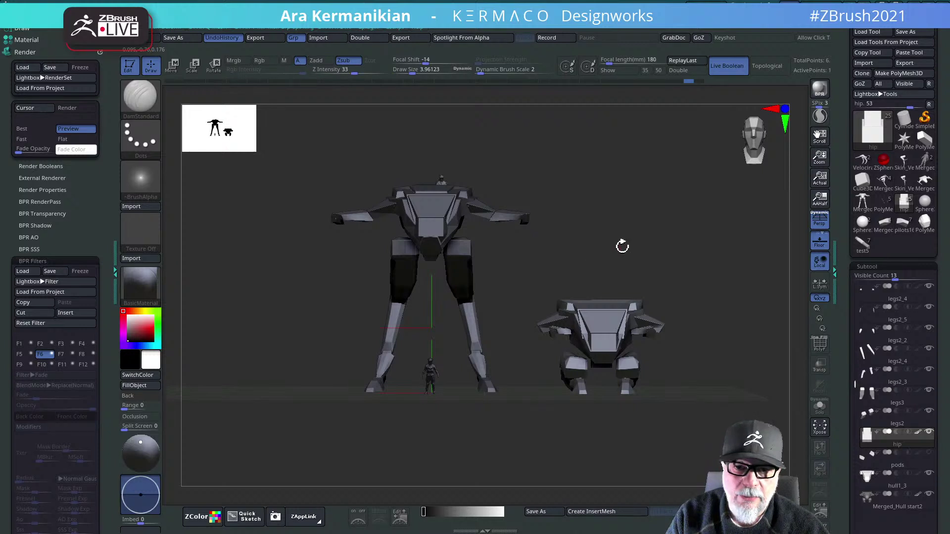
{"action": "left_click_drag", "start_coordinate": [678, 229], "coordinate": [540, 143]}
{"action": "left_click_drag", "start_coordinate": [628, 227], "coordinate": [678, 229]}
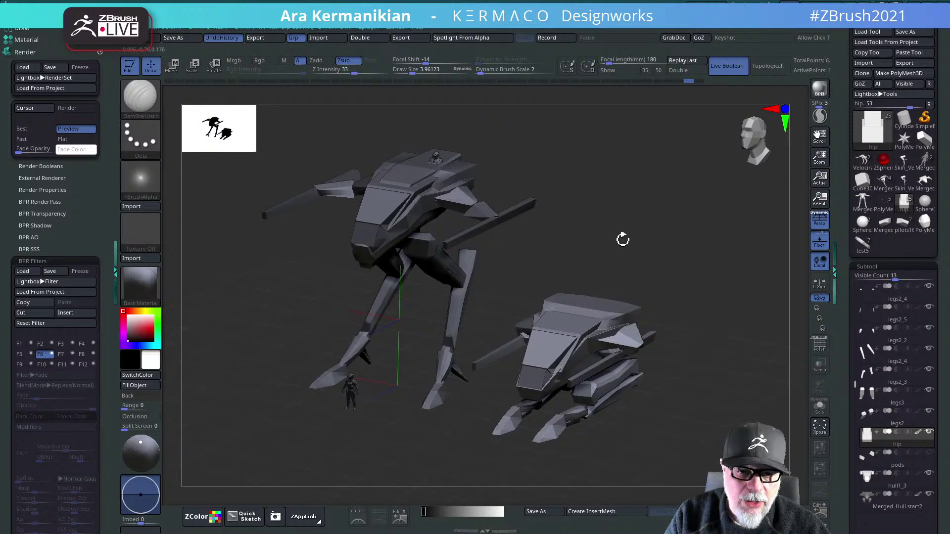
{"action": "mouse_move", "coordinate": [621, 238]}
{"action": "left_mouse_down"}
{"action": "mouse_move", "coordinate": [663, 229]}
{"action": "mouse_move", "coordinate": [580, 237]}
{"action": "left_mouse_up"}
{"action": "mouse_move", "coordinate": [660, 208]}
{"action": "left_mouse_down"}
{"action": "mouse_move", "coordinate": [664, 221]}
{"action": "mouse_move", "coordinate": [539, 233]}
{"action": "left_mouse_up"}
{"action": "left_click_drag", "start_coordinate": [481, 224], "coordinate": [706, 227]}
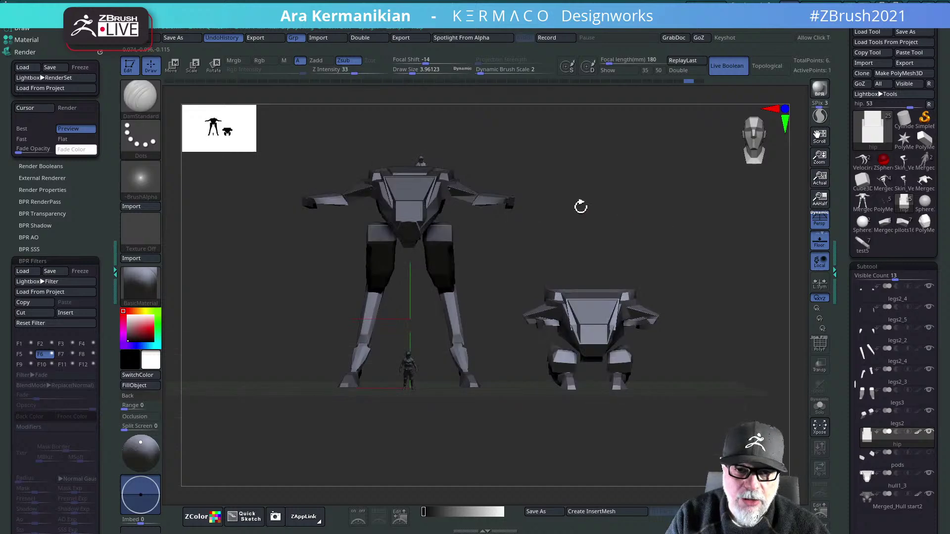
{"action": "mouse_move", "coordinate": [612, 236]}
{"action": "left_mouse_down"}
{"action": "mouse_move", "coordinate": [657, 242]}
{"action": "mouse_move", "coordinate": [577, 239]}
{"action": "mouse_move", "coordinate": [617, 221]}
{"action": "left_mouse_up"}
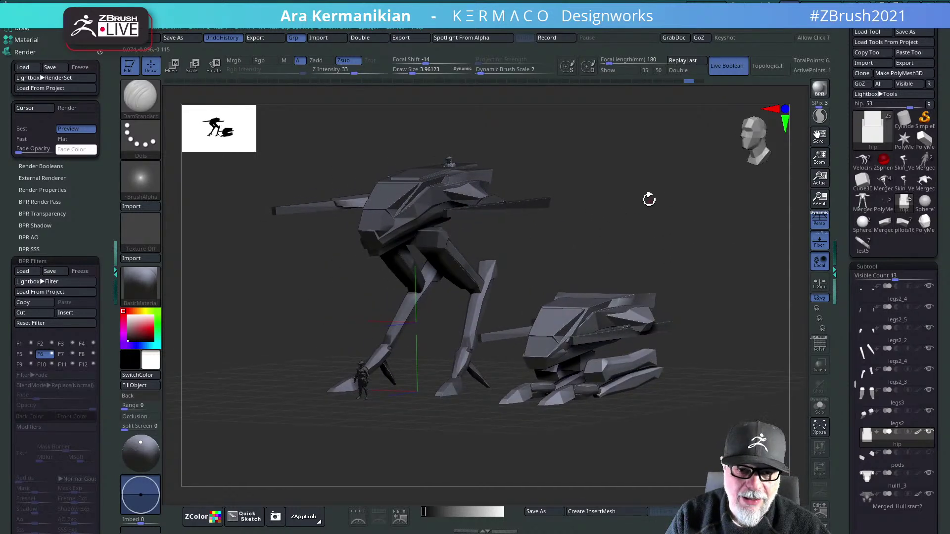
{"action": "mouse_move", "coordinate": [714, 220]}
{"action": "left_mouse_down"}
{"action": "mouse_move", "coordinate": [694, 212]}
{"action": "mouse_move", "coordinate": [732, 213]}
{"action": "mouse_move", "coordinate": [694, 216]}
{"action": "mouse_move", "coordinate": [734, 225]}
{"action": "mouse_move", "coordinate": [711, 221]}
{"action": "left_mouse_up"}
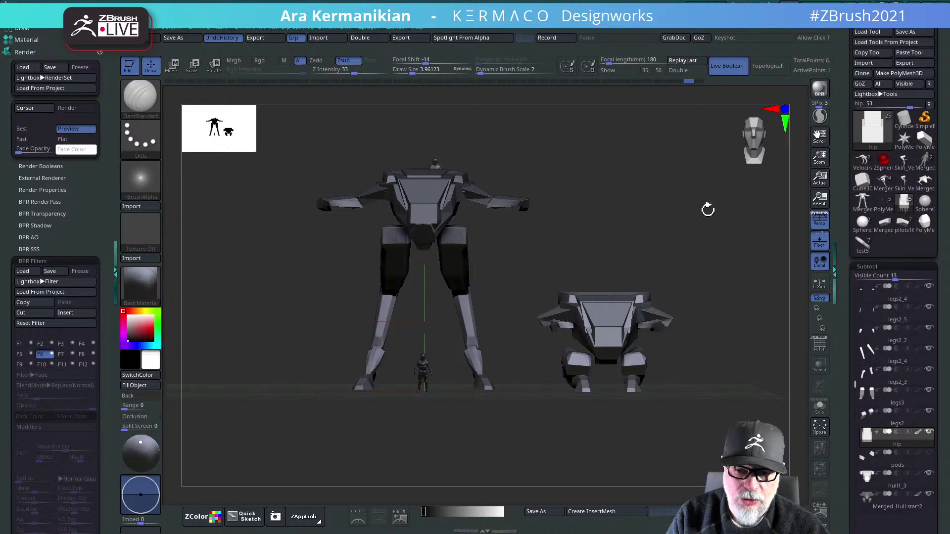
{"action": "left_click_drag", "start_coordinate": [708, 213], "coordinate": [416, 343]}
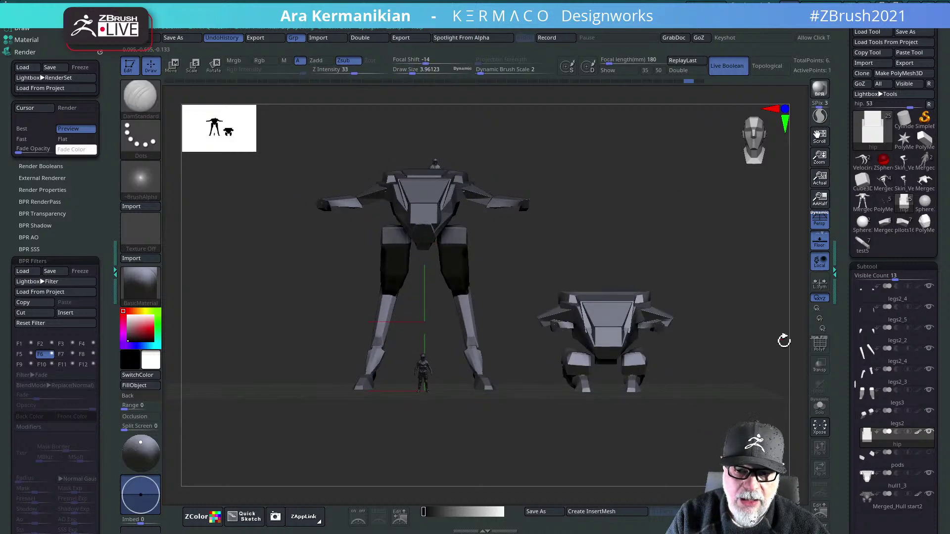
{"action": "left_click_drag", "start_coordinate": [784, 339], "coordinate": [651, 388]}
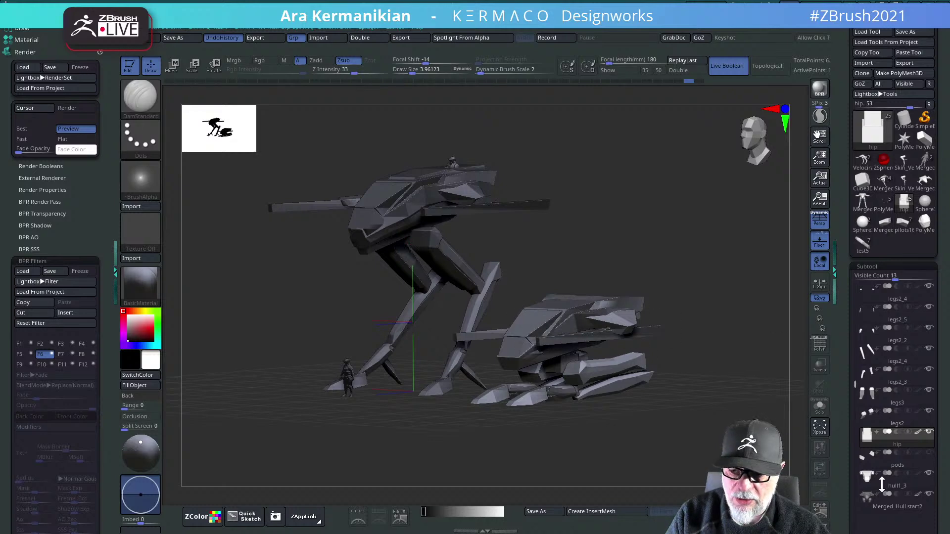
- Make the crouched mech's Merged_Hull start2 subtool active
{"action": "left_click", "coordinate": [602, 317], "text": "alt"}
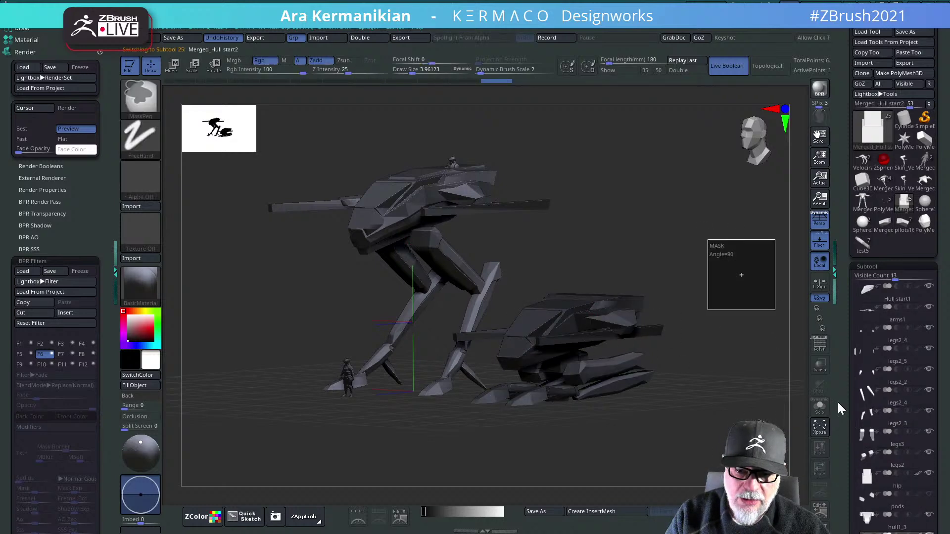
{"action": "left_click_drag", "start_coordinate": [743, 366], "coordinate": [556, 282]}
{"action": "left_click_drag", "start_coordinate": [774, 377], "coordinate": [569, 349]}
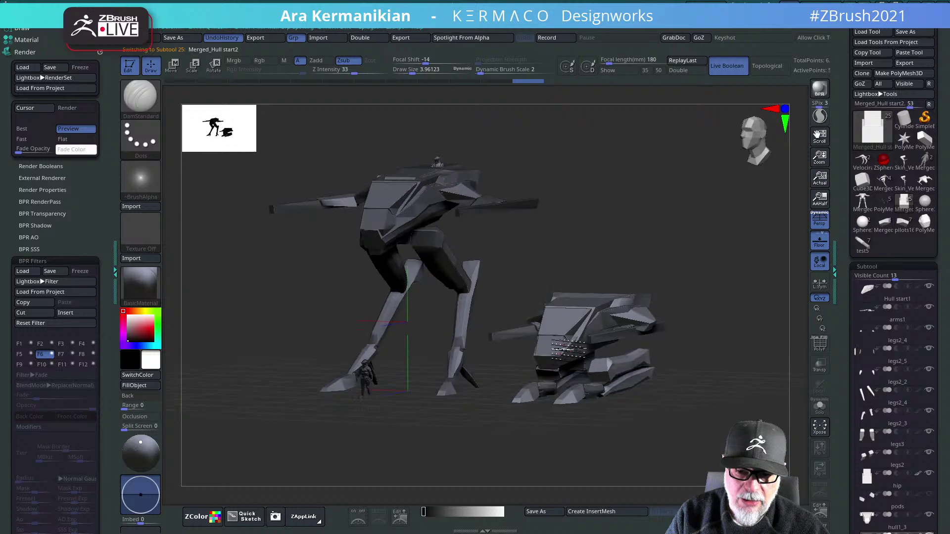
{"action": "left_click_drag", "start_coordinate": [799, 331], "coordinate": [689, 361]}
{"action": "left_click_drag", "start_coordinate": [760, 324], "coordinate": [619, 320]}
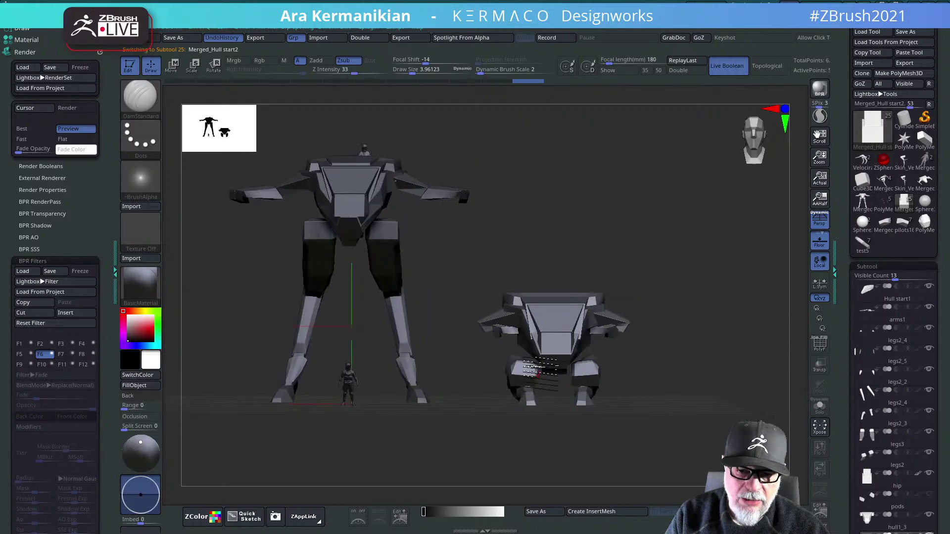
{"action": "left_click_drag", "start_coordinate": [672, 399], "coordinate": [570, 346]}
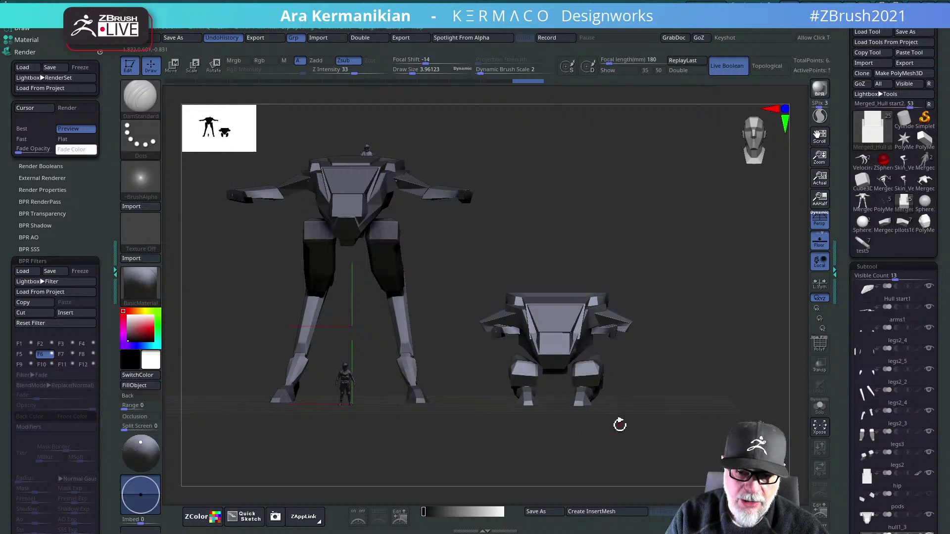
{"action": "left_click_drag", "start_coordinate": [748, 301], "coordinate": [714, 306]}
{"action": "left_click_drag", "start_coordinate": [687, 316], "coordinate": [578, 341]}
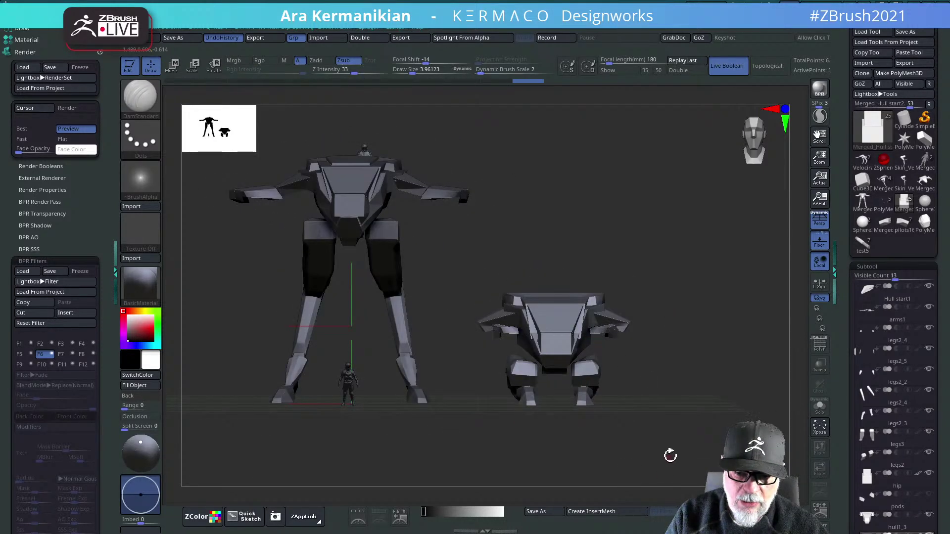
- Try to isolate a single folded leg of the crouched mech
{"action": "mouse_move", "coordinate": [668, 459]}
{"action": "left_mouse_down", "text": "ctrl+shift"}
{"action": "mouse_move", "coordinate": [430, 340]}
{"action": "mouse_move", "coordinate": [656, 448]}
{"action": "mouse_move", "coordinate": [610, 394]}
{"action": "mouse_move", "coordinate": [562, 397]}
{"action": "mouse_move", "coordinate": [656, 430]}
{"action": "mouse_move", "coordinate": [558, 356]}
{"action": "mouse_move", "coordinate": [582, 365]}
{"action": "left_mouse_up", "text": "ctrl+shift"}
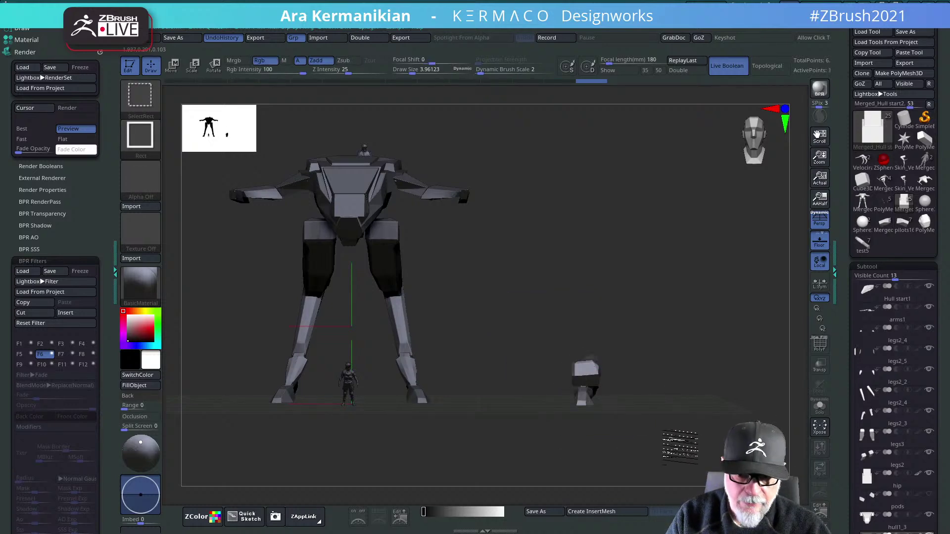
{"action": "key", "text": "ctrl+q"}
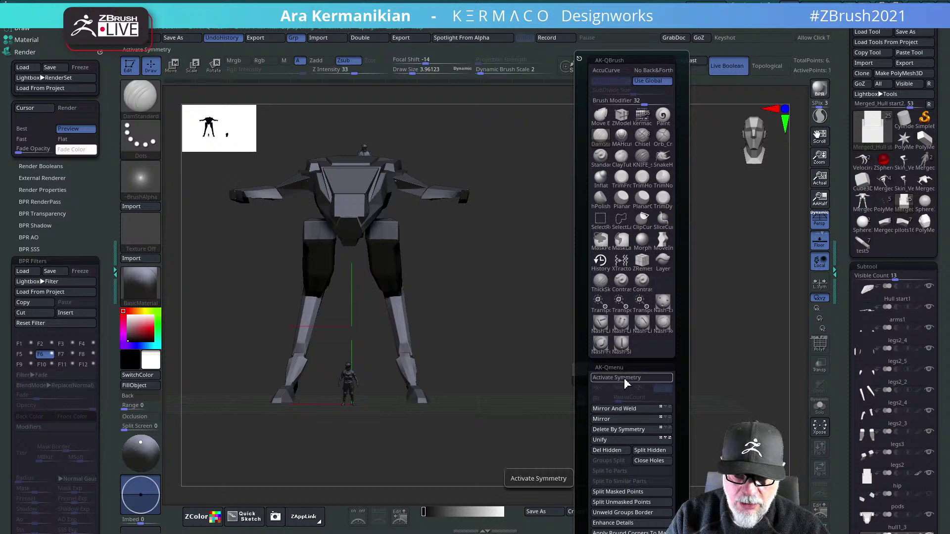
{"action": "left_click_drag", "start_coordinate": [704, 390], "coordinate": [670, 371], "text": "ctrl+shift"}
{"action": "left_click_drag", "start_coordinate": [665, 458], "coordinate": [581, 370], "text": "ctrl+shift"}
{"action": "left_click", "coordinate": [688, 427], "text": "ctrl+shift"}
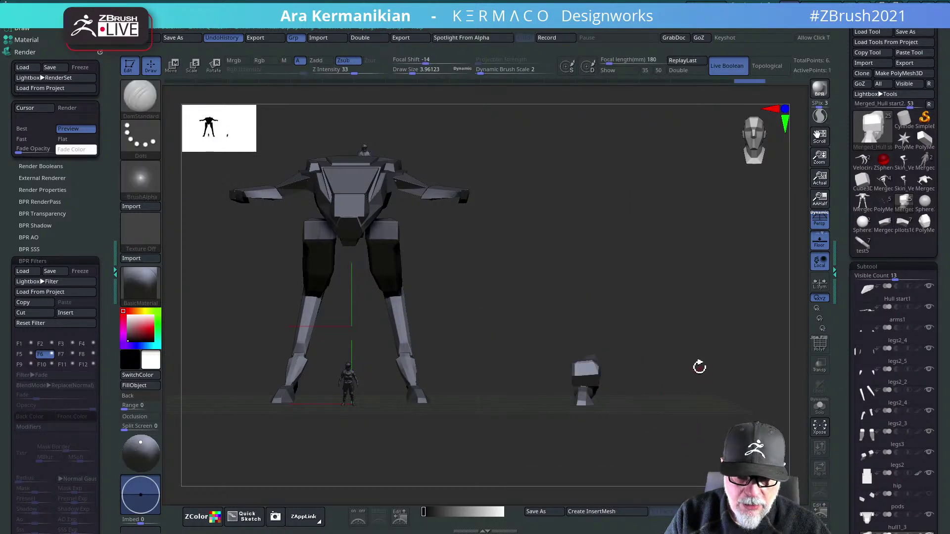
{"action": "left_click", "coordinate": [706, 420], "text": "ctrl+shift"}
- Isolate both folded legs of the crouched mech, group them as one polygroup, and invert visibility to leave only the hull
{"action": "left_click_drag", "start_coordinate": [671, 431], "coordinate": [478, 376], "text": "ctrl+shift"}
{"action": "key", "text": "ctrl+shift+a"}
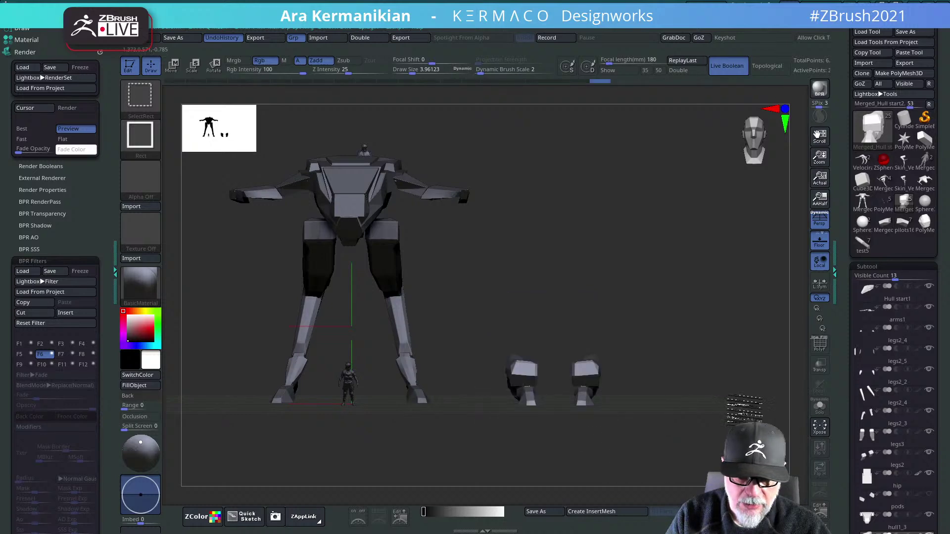
{"action": "key", "text": "ctrl+w"}
{"action": "left_click_drag", "start_coordinate": [708, 357], "coordinate": [671, 341], "text": "ctrl+shift"}
- Try pitching the crouched mech's hull nose-down by about 32° in side view, and undo the rotation
{"action": "key", "text": "w"}
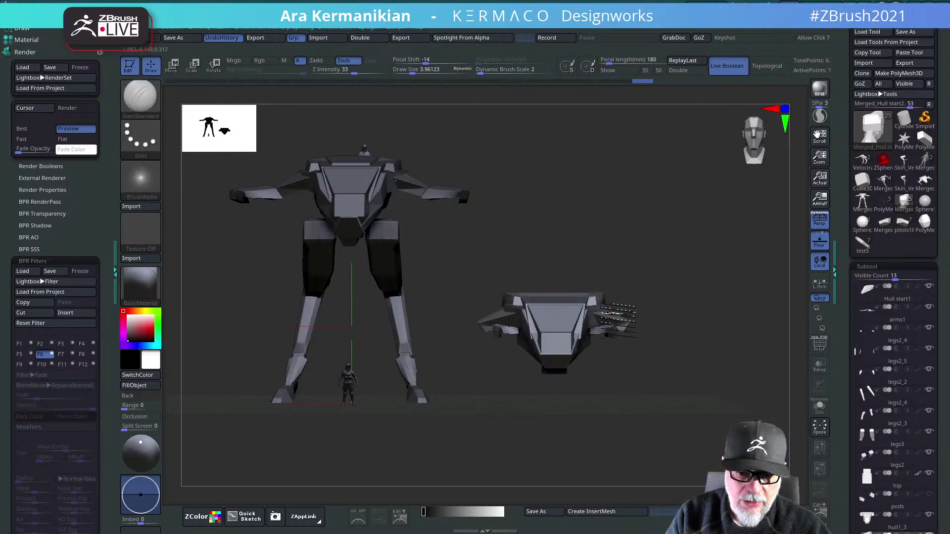
{"action": "left_click_drag", "start_coordinate": [639, 311], "coordinate": [724, 280]}
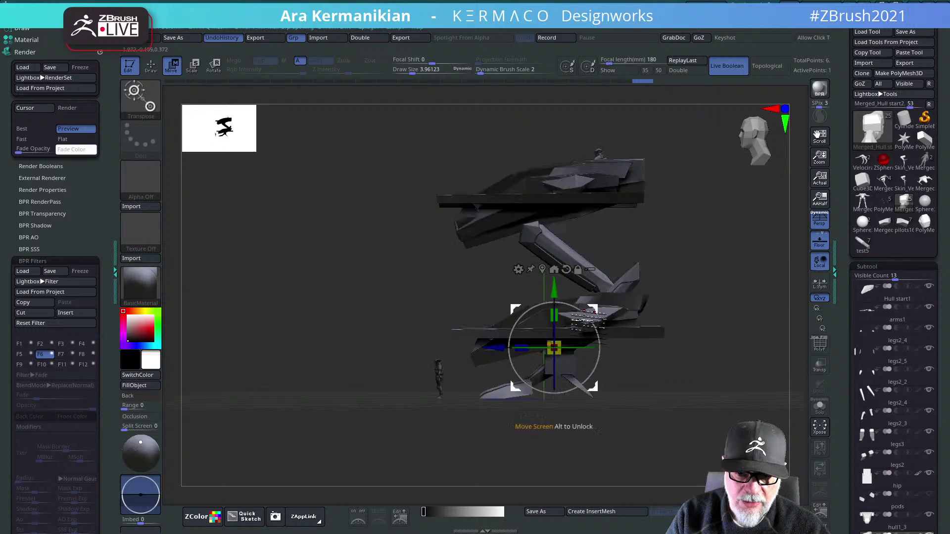
{"action": "left_click_drag", "start_coordinate": [596, 332], "coordinate": [582, 314]}
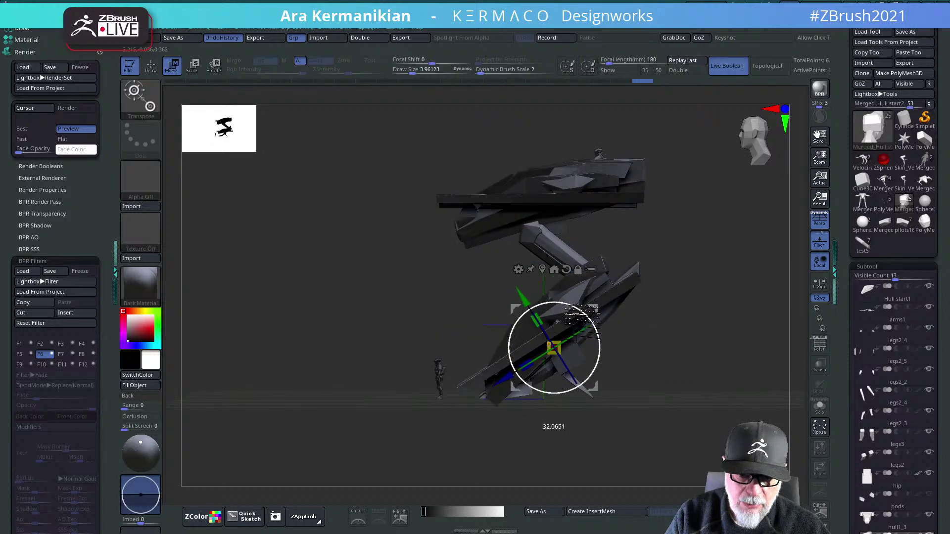
{"action": "mouse_move", "coordinate": [792, 331]}
{"action": "left_mouse_down"}
{"action": "mouse_move", "coordinate": [814, 329]}
{"action": "mouse_move", "coordinate": [780, 332]}
{"action": "left_mouse_up"}
{"action": "key", "text": "ctrl+z"}
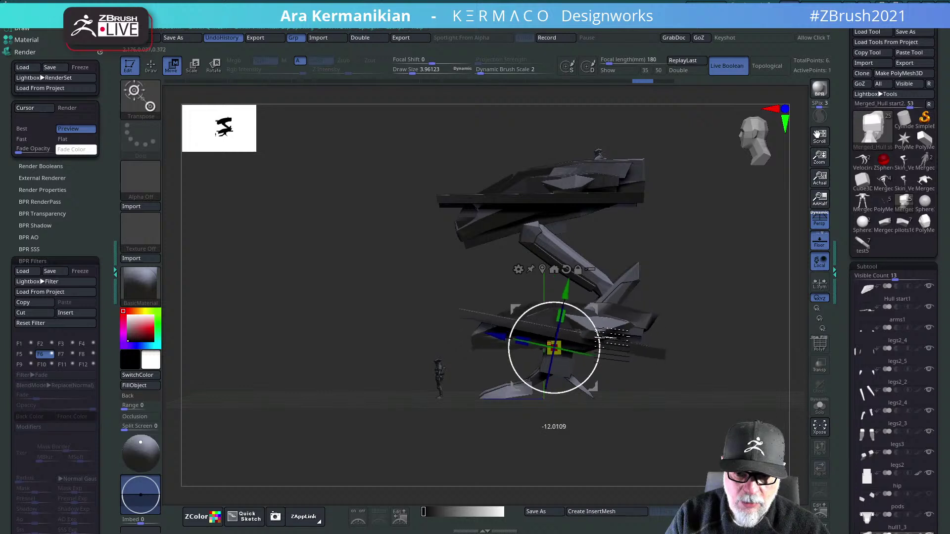
- Try pitching the crouched mech's hull steeply nose-up over its folded legs, review the pose, and undo it
{"action": "left_click_drag", "start_coordinate": [595, 331], "coordinate": [598, 357]}
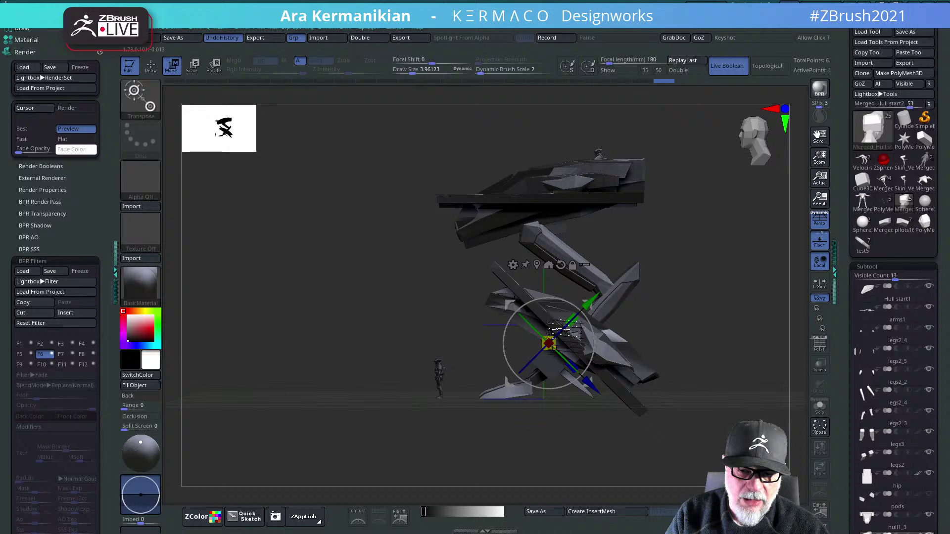
{"action": "left_click_drag", "start_coordinate": [720, 313], "coordinate": [770, 315]}
{"action": "left_click_drag", "start_coordinate": [648, 354], "coordinate": [676, 384]}
{"action": "left_click_drag", "start_coordinate": [736, 384], "coordinate": [663, 352]}
{"action": "left_click_drag", "start_coordinate": [782, 382], "coordinate": [631, 423]}
{"action": "mouse_move", "coordinate": [756, 415]}
{"action": "left_mouse_down"}
{"action": "mouse_move", "coordinate": [628, 411]}
{"action": "mouse_move", "coordinate": [658, 384]}
{"action": "mouse_move", "coordinate": [694, 384]}
{"action": "left_mouse_up"}
{"action": "key", "text": "ctrl+z"}
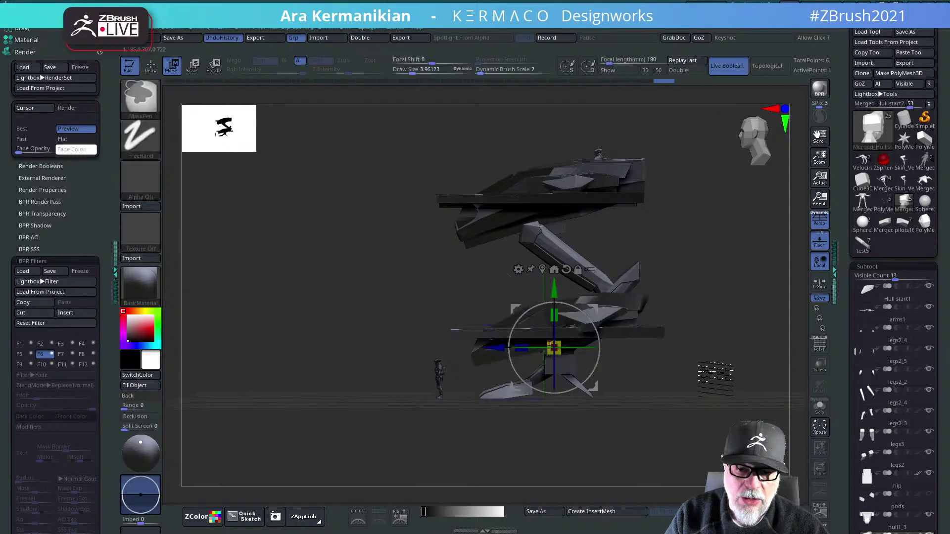
- Unhide the crouched mech's legs and compare the complete model with the standing mech
{"action": "key", "text": "ctrl+shift+z"}
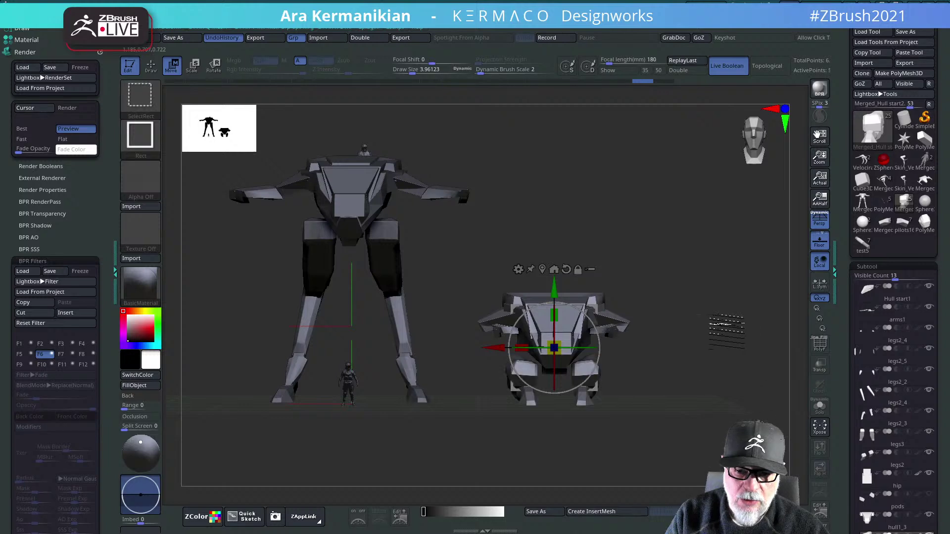
{"action": "left_click_drag", "start_coordinate": [729, 321], "coordinate": [643, 231], "text": "alt"}
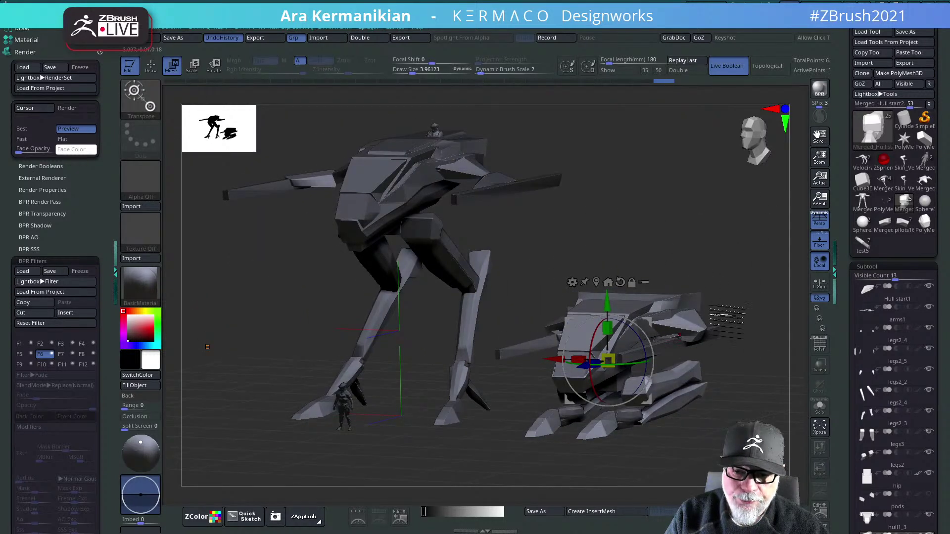
{"action": "left_click_drag", "start_coordinate": [732, 229], "coordinate": [696, 225]}
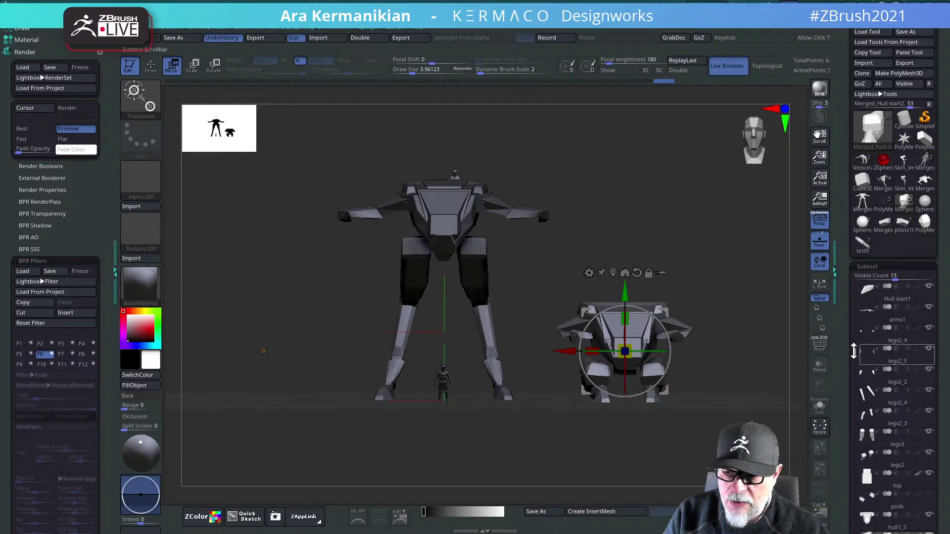
- Hide the crouched mech's Merged_Hull start2 subtool and make hull1_3 the active subtool
{"action": "left_click_drag", "start_coordinate": [854, 351], "coordinate": [862, 402]}
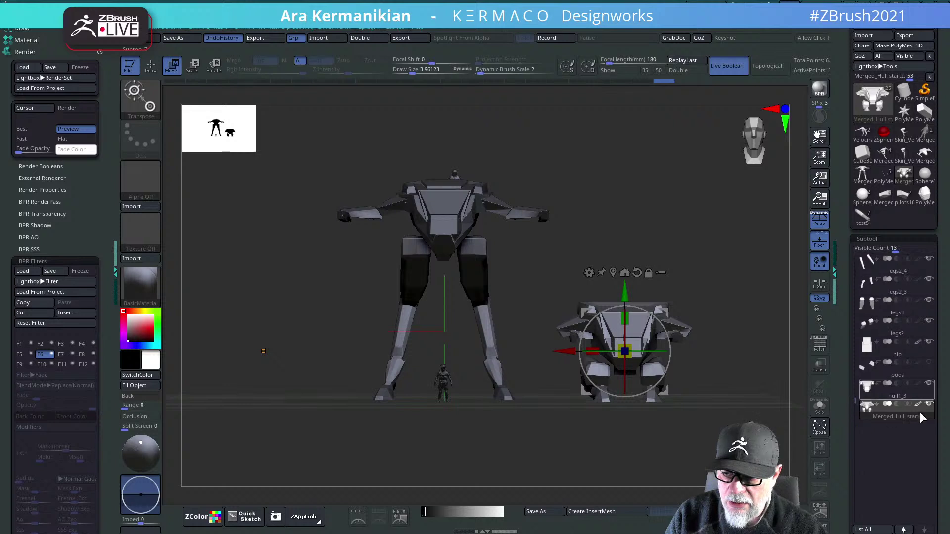
{"action": "mouse_move", "coordinate": [898, 421]}
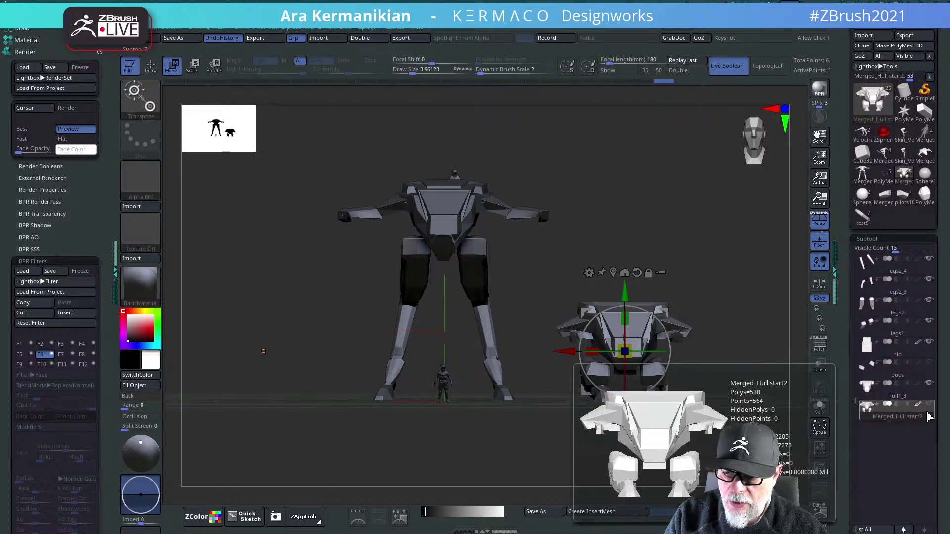
{"action": "left_click", "coordinate": [898, 399]}
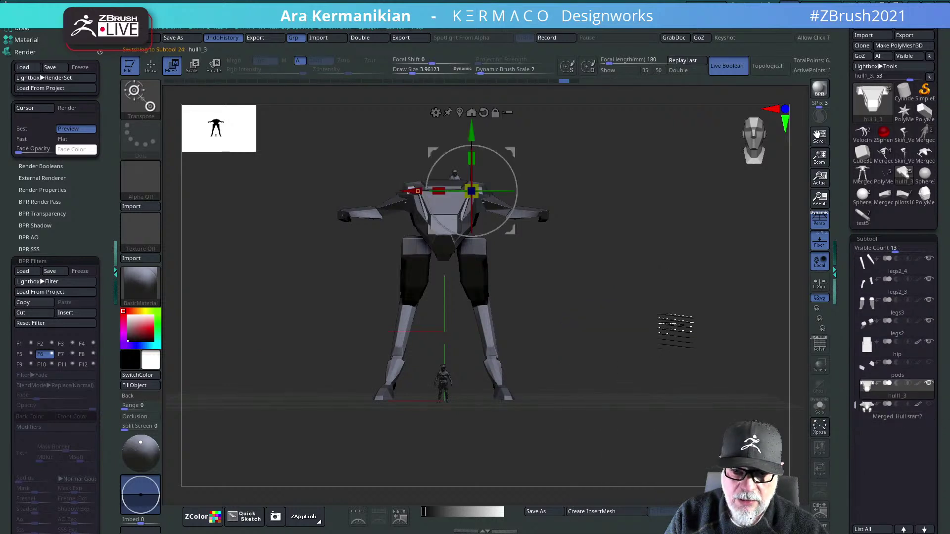
- Examine the standing mech's hull, arms and leg pose against the human figure from front and three-quarter views
{"action": "left_click_drag", "start_coordinate": [712, 342], "coordinate": [723, 344], "text": "alt"}
{"action": "key", "text": "q"}
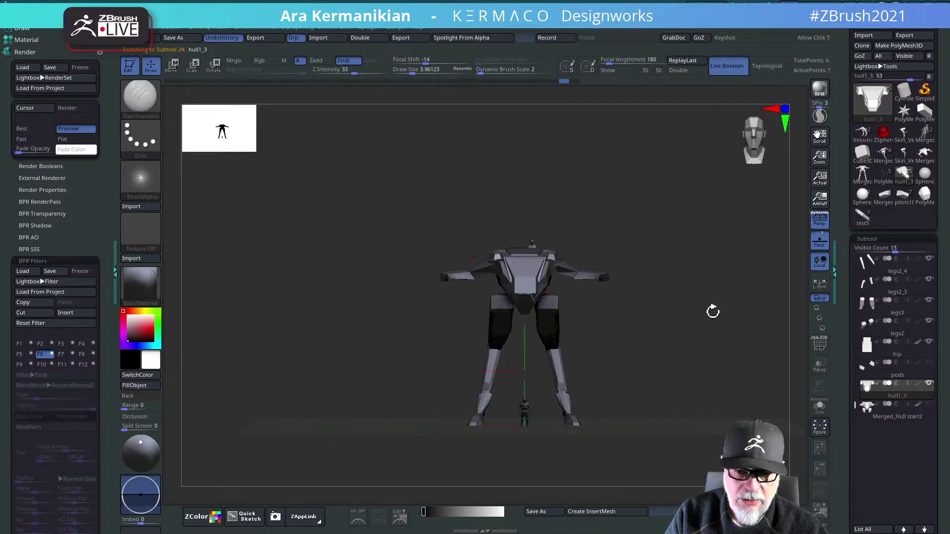
{"action": "mouse_move", "coordinate": [713, 310]}
{"action": "left_mouse_down", "text": "alt"}
{"action": "mouse_move", "coordinate": [670, 293]}
{"action": "mouse_move", "coordinate": [653, 272]}
{"action": "mouse_move", "coordinate": [693, 303]}
{"action": "mouse_move", "coordinate": [625, 278]}
{"action": "mouse_move", "coordinate": [700, 288]}
{"action": "mouse_move", "coordinate": [685, 283]}
{"action": "mouse_move", "coordinate": [704, 277]}
{"action": "mouse_move", "coordinate": [685, 282]}
{"action": "mouse_move", "coordinate": [693, 275]}
{"action": "mouse_move", "coordinate": [672, 301]}
{"action": "mouse_move", "coordinate": [683, 279]}
{"action": "mouse_move", "coordinate": [717, 259]}
{"action": "mouse_move", "coordinate": [700, 279]}
{"action": "mouse_move", "coordinate": [749, 273]}
{"action": "left_mouse_up", "text": "alt"}
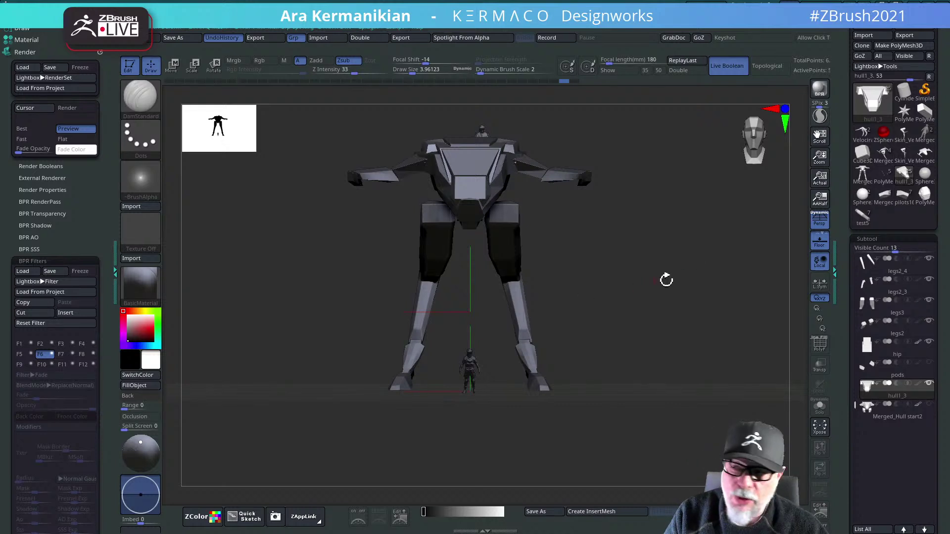
{"action": "left_click_drag", "start_coordinate": [666, 281], "coordinate": [675, 285]}
{"action": "left_click_drag", "start_coordinate": [533, 391], "coordinate": [621, 323]}
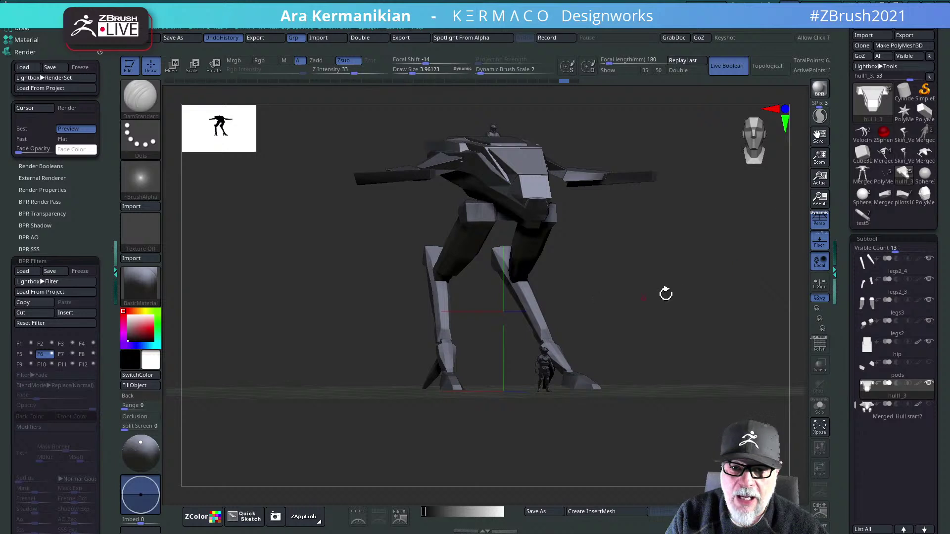
{"action": "left_click_drag", "start_coordinate": [667, 294], "coordinate": [696, 303]}
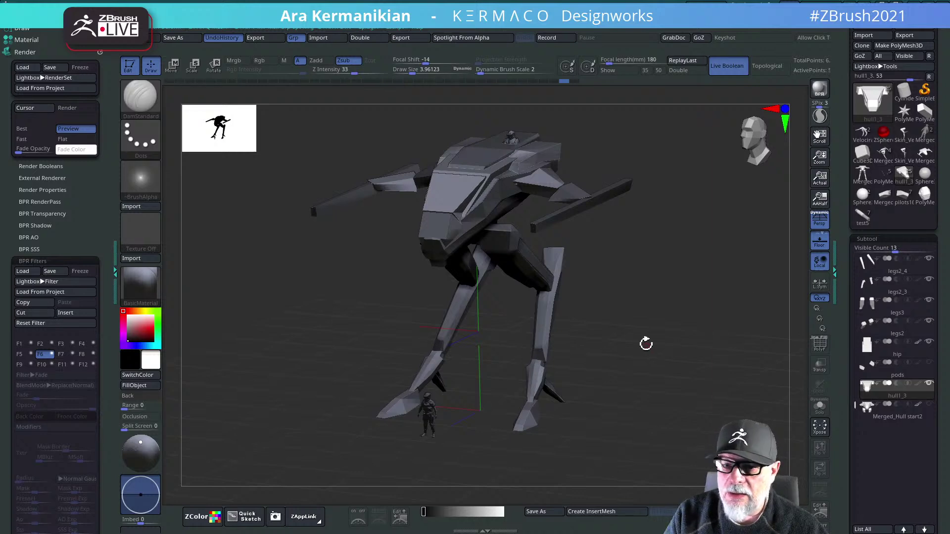
{"action": "left_click_drag", "start_coordinate": [646, 343], "coordinate": [717, 327]}
{"action": "left_click_drag", "start_coordinate": [640, 470], "coordinate": [257, 255], "text": "ctrl+shift"}
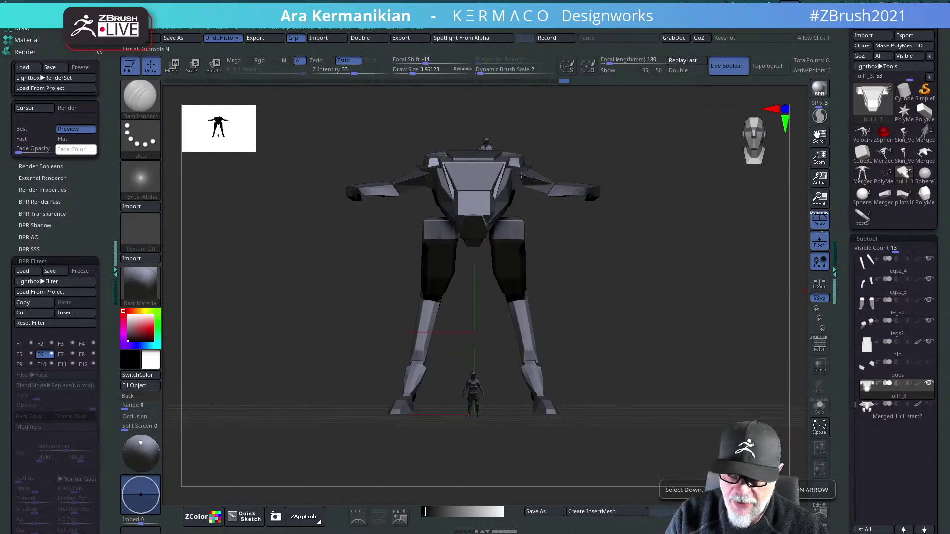
- Activate the Move gizmo on hull1_3, frame the whole standing mech from the front, and turn off perspective
{"action": "mouse_move", "coordinate": [917, 399]}
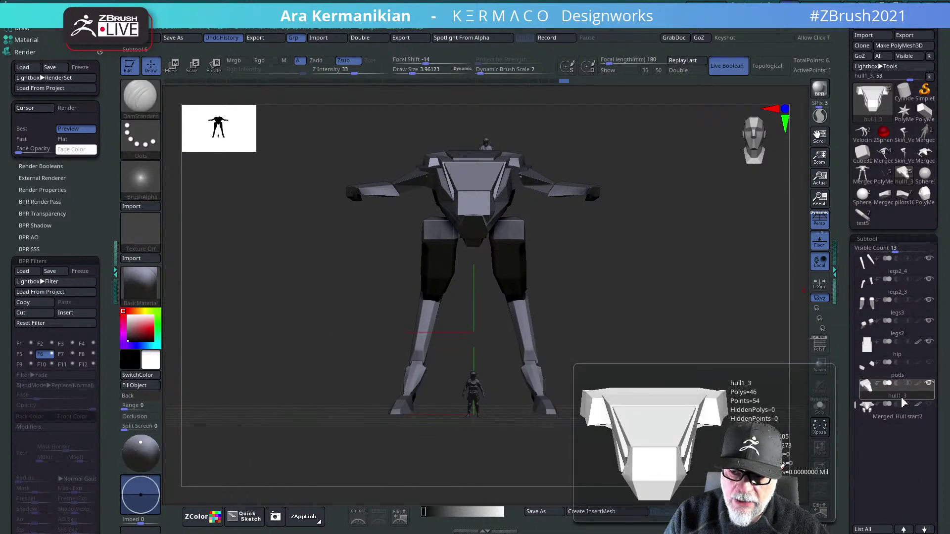
{"action": "key", "text": "w"}
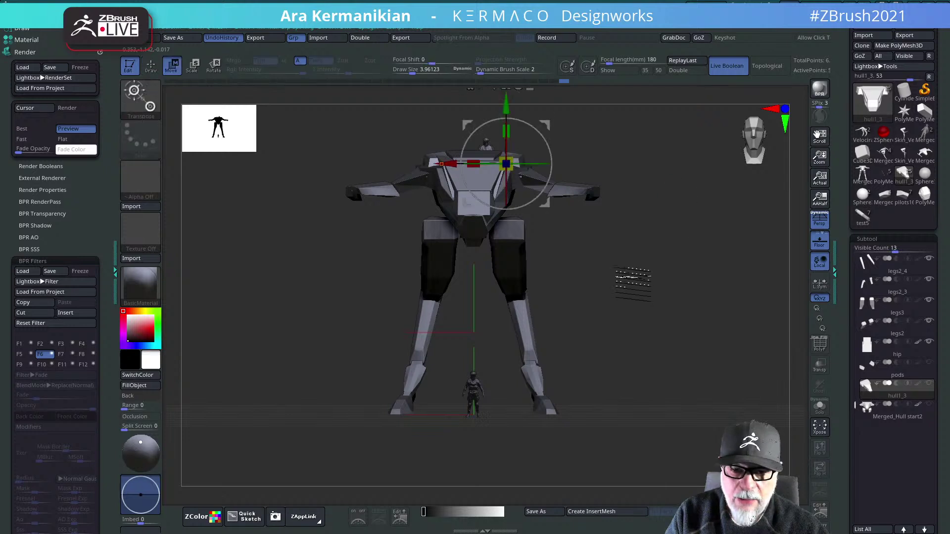
{"action": "left_click_drag", "start_coordinate": [630, 276], "coordinate": [678, 291]}
{"action": "left_click_drag", "start_coordinate": [718, 230], "coordinate": [683, 228]}
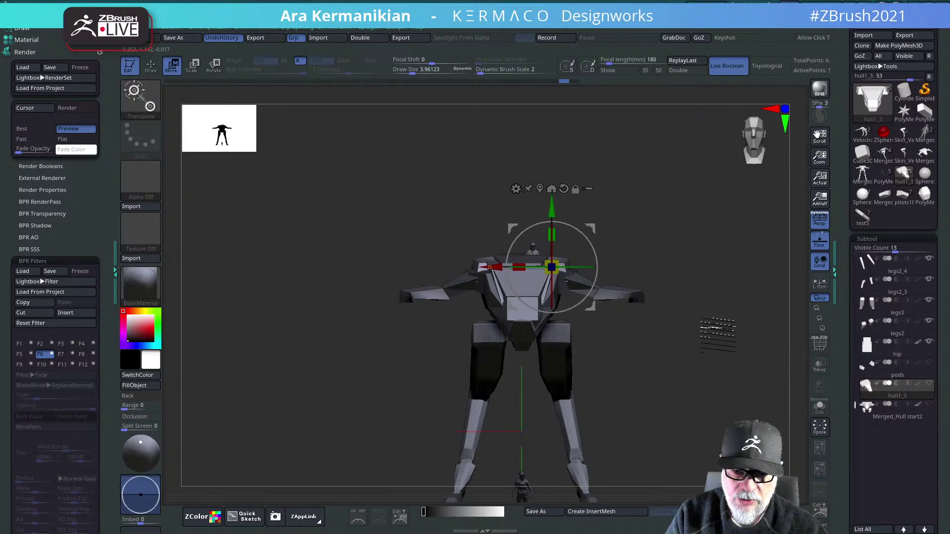
{"action": "left_click_drag", "start_coordinate": [723, 327], "coordinate": [690, 271], "text": "alt"}
{"action": "left_click_drag", "start_coordinate": [657, 221], "coordinate": [621, 265], "text": "alt"}
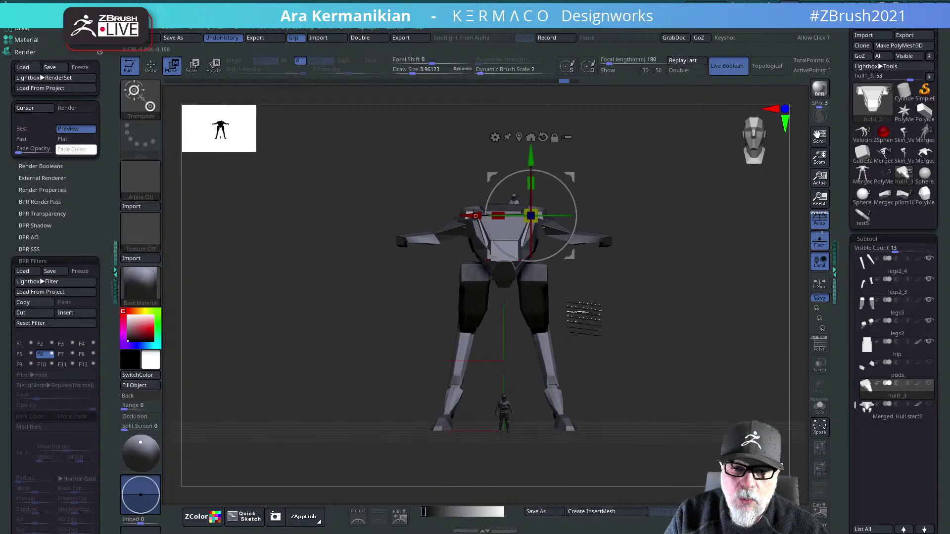
{"action": "left_click_drag", "start_coordinate": [686, 316], "coordinate": [539, 286]}
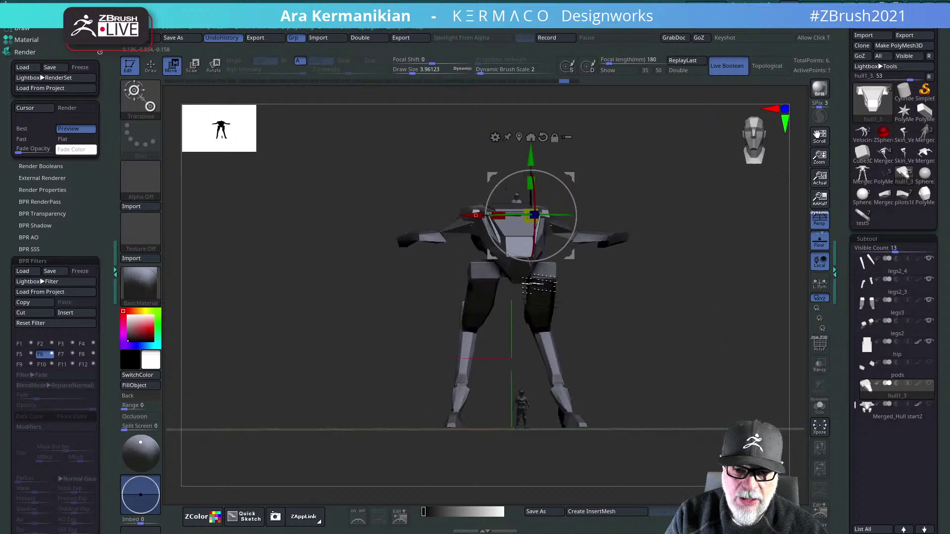
{"action": "left_click_drag", "start_coordinate": [710, 231], "coordinate": [571, 315]}
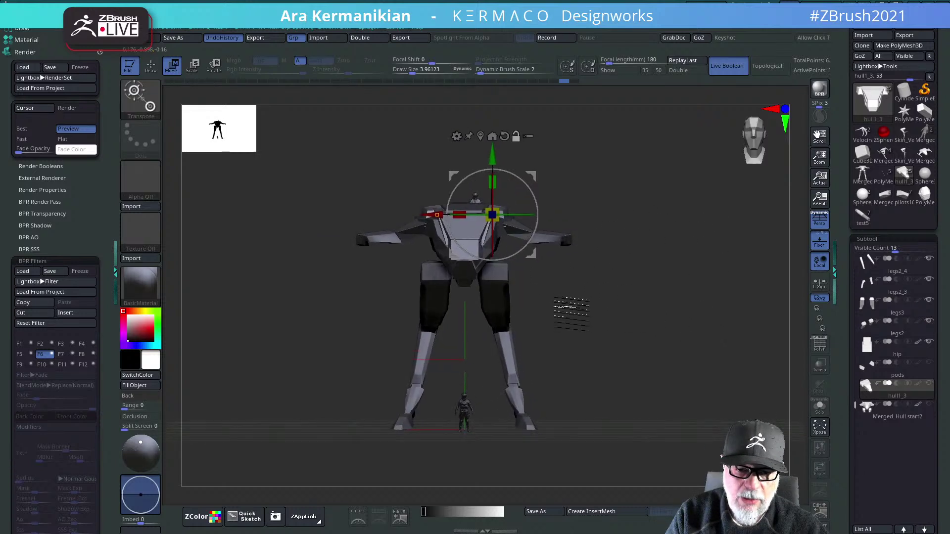
{"action": "left_click", "coordinate": [820, 223]}
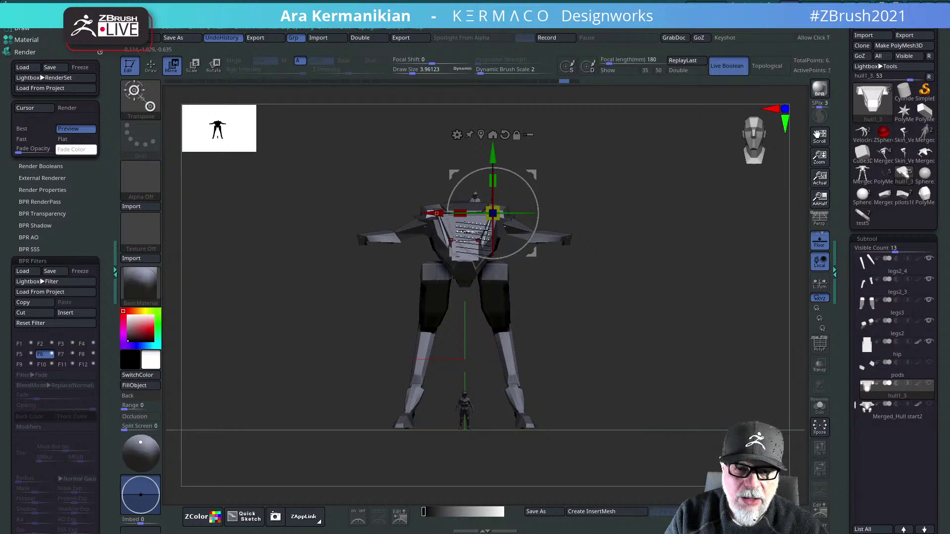
- Examine the standing mech without perspective from the side, from below, in three-quarter view and from the front
{"action": "left_click_drag", "start_coordinate": [641, 320], "coordinate": [438, 274]}
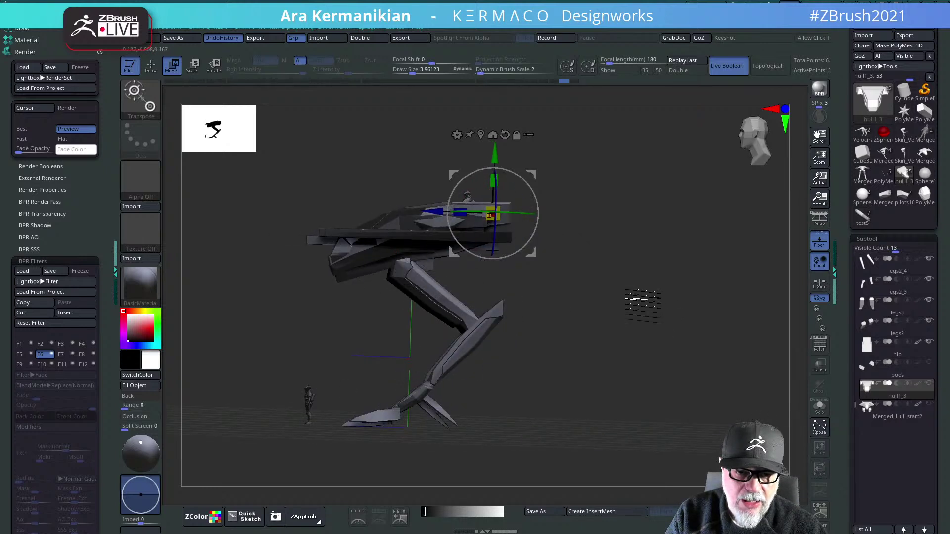
{"action": "left_click_drag", "start_coordinate": [643, 300], "coordinate": [445, 254]}
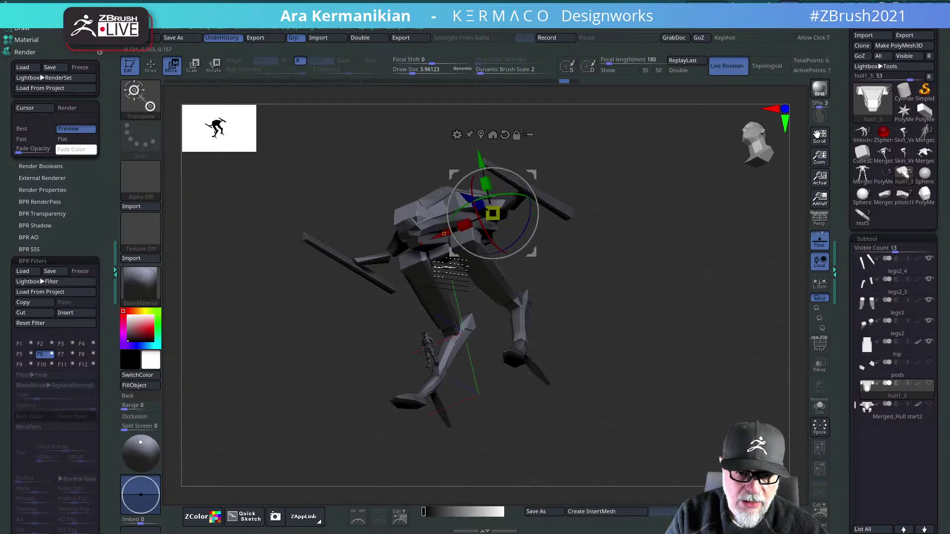
{"action": "left_click_drag", "start_coordinate": [639, 297], "coordinate": [441, 235]}
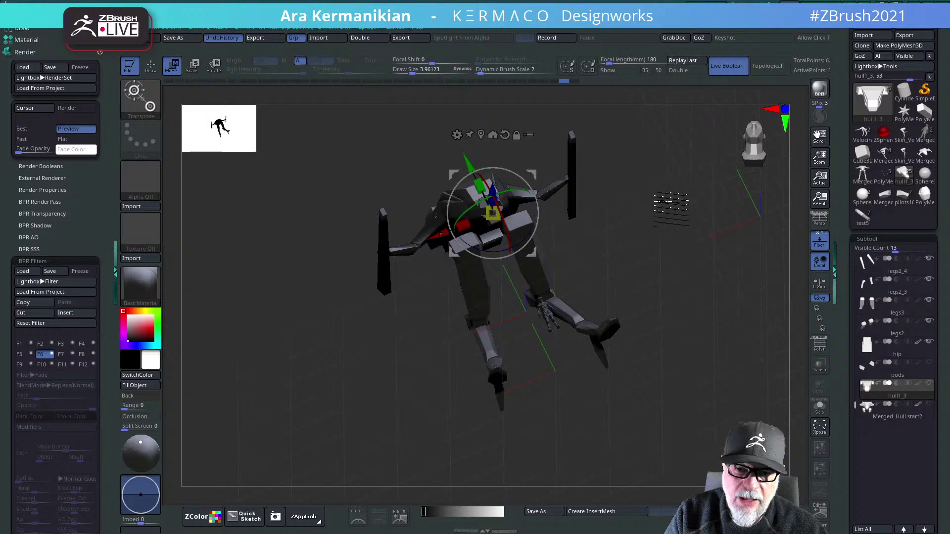
{"action": "left_click_drag", "start_coordinate": [671, 208], "coordinate": [461, 278], "text": "shift"}
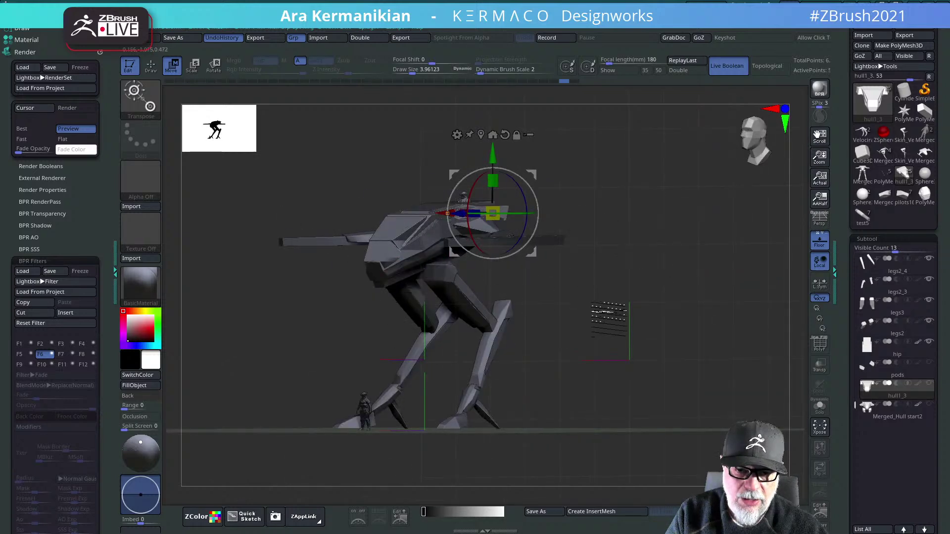
{"action": "left_click_drag", "start_coordinate": [609, 319], "coordinate": [484, 278], "text": "shift"}
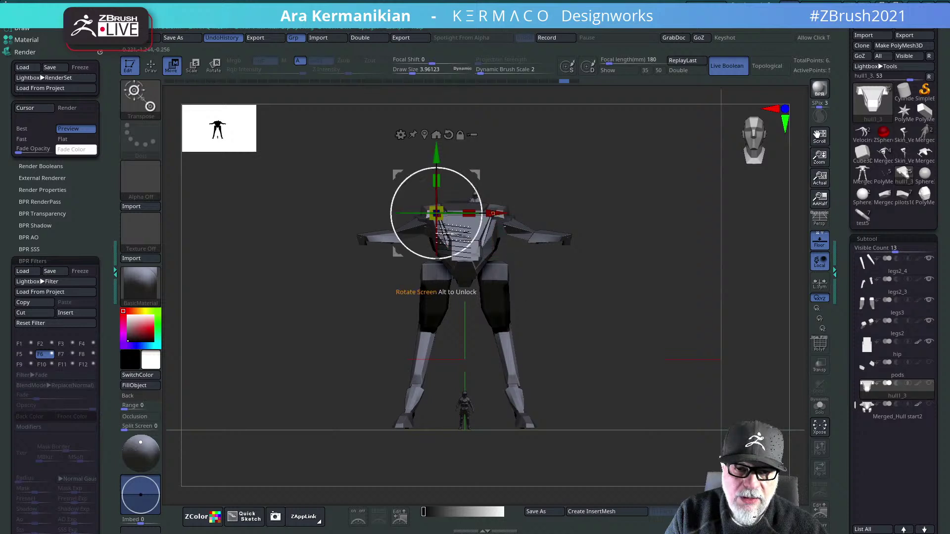
{"action": "left_click_drag", "start_coordinate": [626, 308], "coordinate": [604, 276], "text": "alt"}
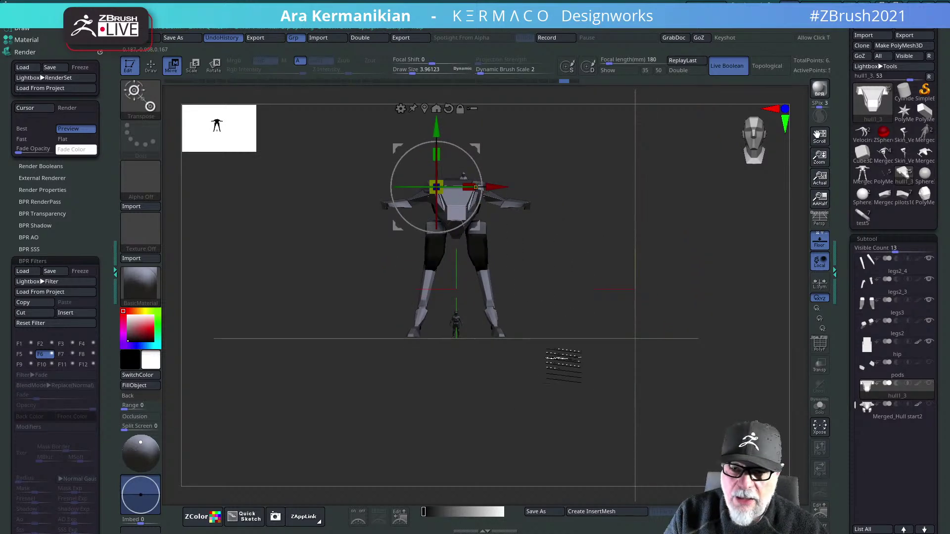
- Limit the transform selection to the standing mech's upper-body subtools, leaving its legs and the human figure unselected
{"action": "left_click_drag", "start_coordinate": [567, 250], "coordinate": [579, 317], "text": "alt"}
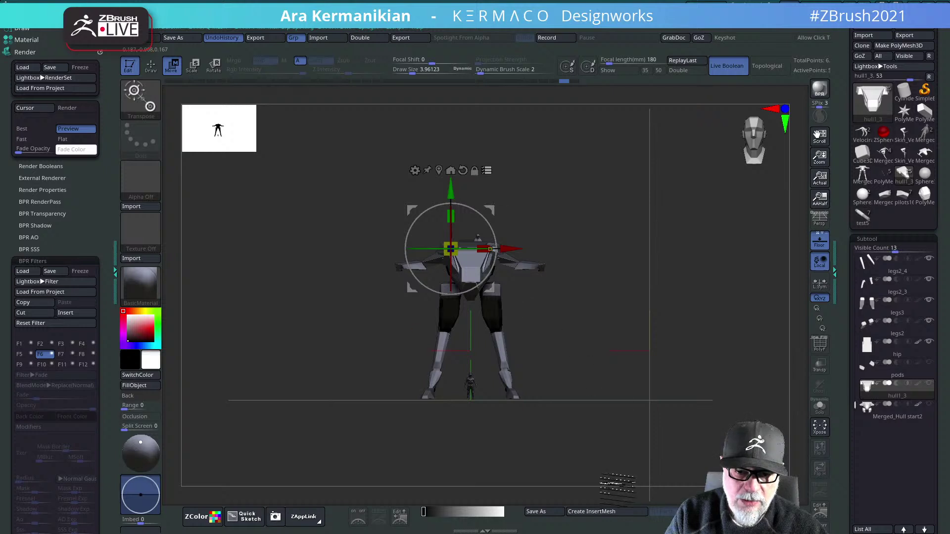
{"action": "left_click_drag", "start_coordinate": [597, 469], "coordinate": [282, 307], "text": "ctrl+shift"}
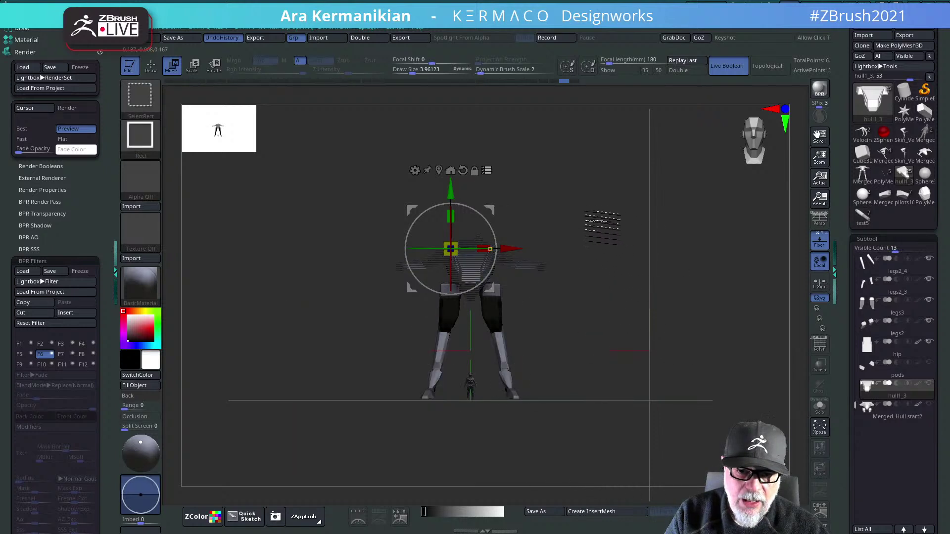
{"action": "left_click", "coordinate": [674, 263], "text": "ctrl+shift"}
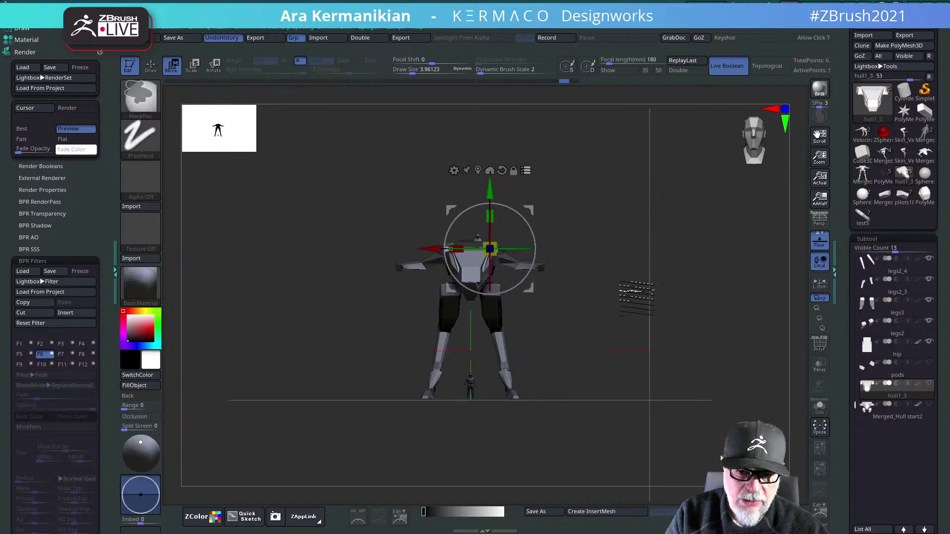
{"action": "left_click_drag", "start_coordinate": [282, 146], "coordinate": [549, 232], "text": "ctrl+shift"}
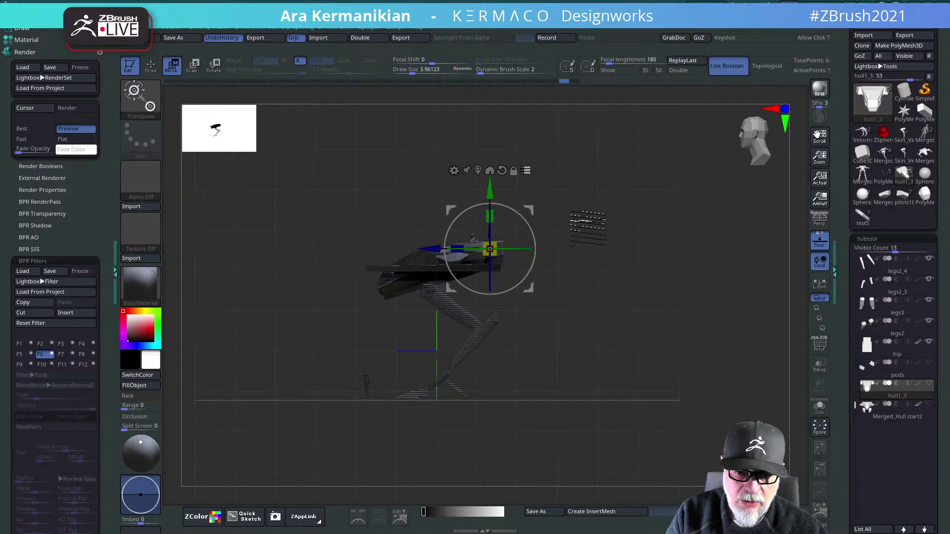
- Raise the selected upper body above the legs, working in side view
{"action": "left_click_drag", "start_coordinate": [490, 188], "coordinate": [484, 174]}
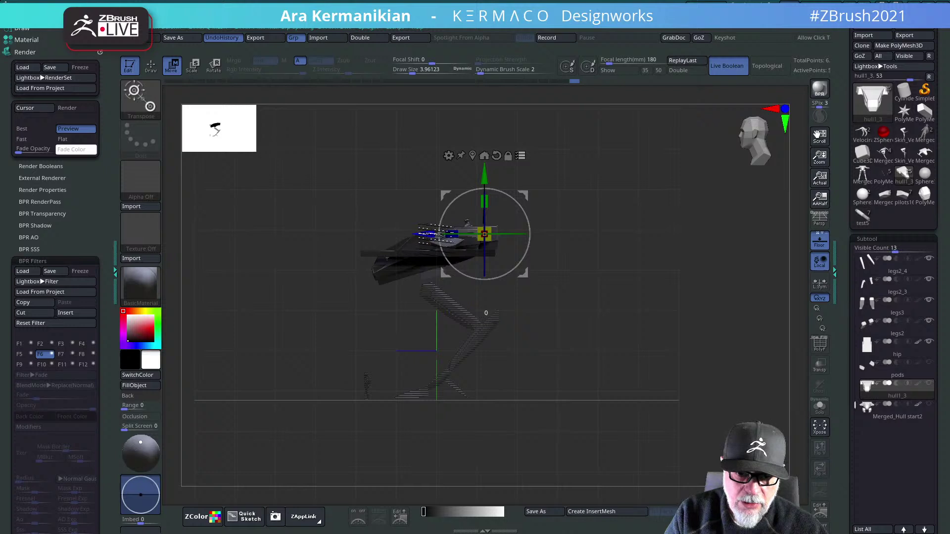
{"action": "mouse_move", "coordinate": [623, 240]}
{"action": "left_mouse_down", "text": "shift"}
{"action": "mouse_move", "coordinate": [663, 241]}
{"action": "mouse_move", "coordinate": [621, 240]}
{"action": "mouse_move", "coordinate": [651, 265]}
{"action": "mouse_move", "coordinate": [432, 349]}
{"action": "mouse_move", "coordinate": [628, 364]}
{"action": "mouse_move", "coordinate": [611, 307]}
{"action": "mouse_move", "coordinate": [707, 255]}
{"action": "mouse_move", "coordinate": [610, 157]}
{"action": "mouse_move", "coordinate": [670, 258]}
{"action": "mouse_move", "coordinate": [728, 276]}
{"action": "mouse_move", "coordinate": [499, 242]}
{"action": "left_mouse_up", "text": "shift"}
{"action": "key", "text": "q"}
{"action": "key", "text": "w"}
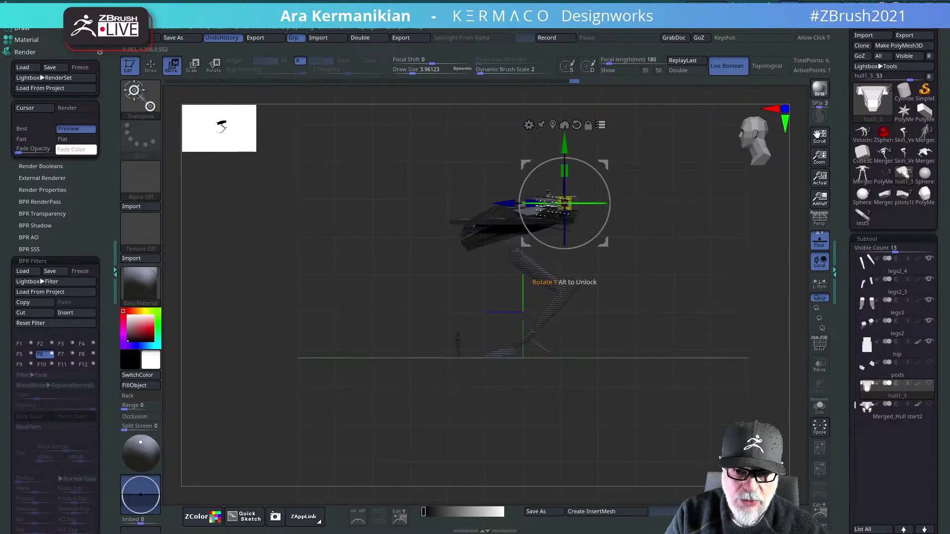
{"action": "left_click_drag", "start_coordinate": [564, 203], "coordinate": [545, 205]}
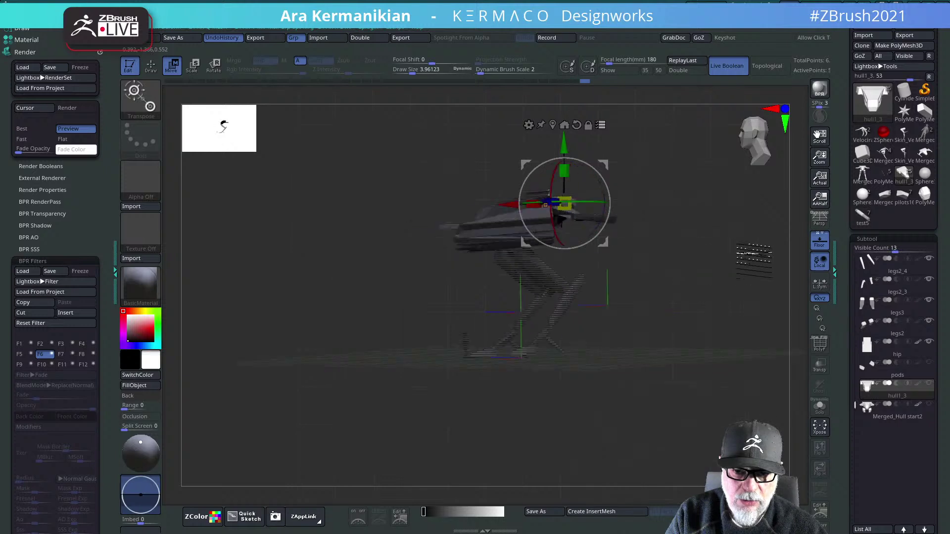
- Centre the gizmo on the upper body, fine-tune its height above the legs, and end the multi-subtool transform
{"action": "left_click_drag", "start_coordinate": [754, 261], "coordinate": [715, 253]}
{"action": "left_click_drag", "start_coordinate": [740, 224], "coordinate": [750, 227], "text": "shift"}
{"action": "left_click_drag", "start_coordinate": [685, 211], "coordinate": [687, 256], "text": "alt"}
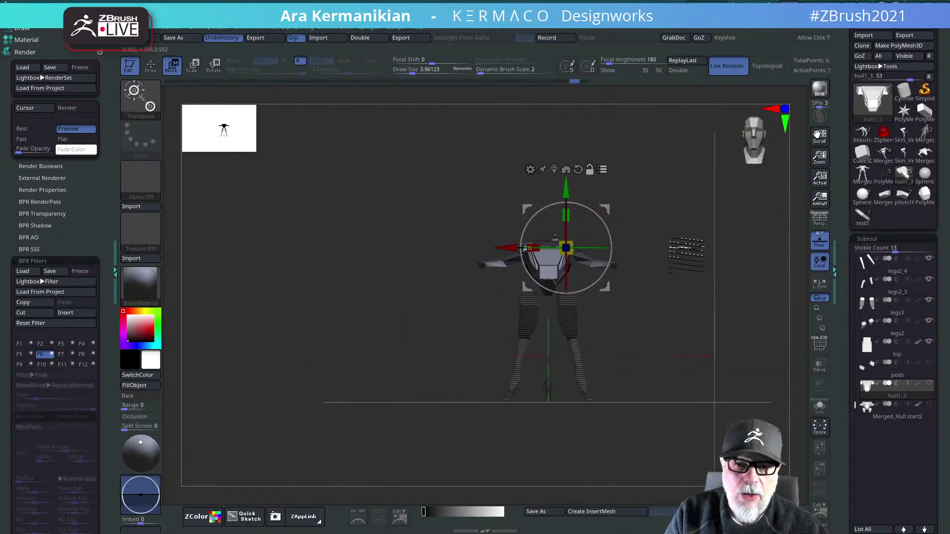
{"action": "key", "text": "space"}
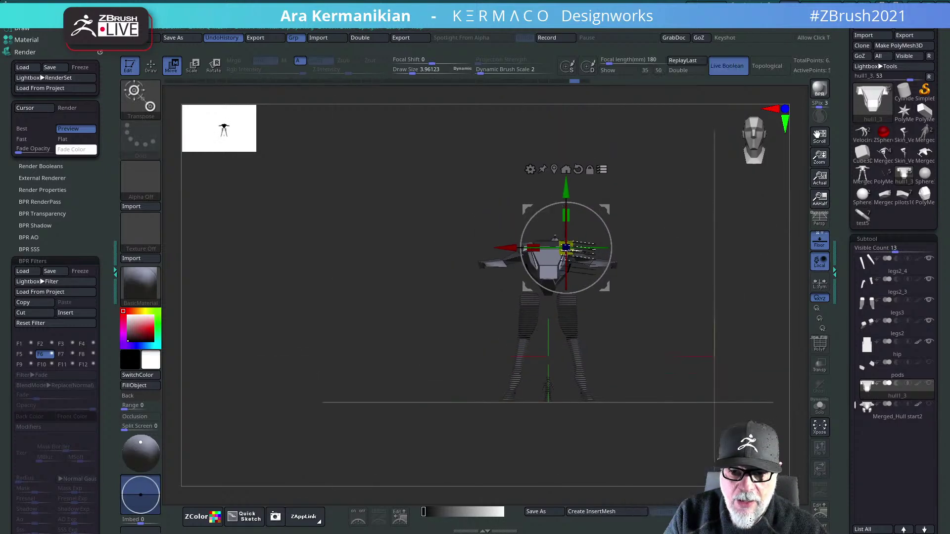
{"action": "left_click_drag", "start_coordinate": [659, 269], "coordinate": [673, 270]}
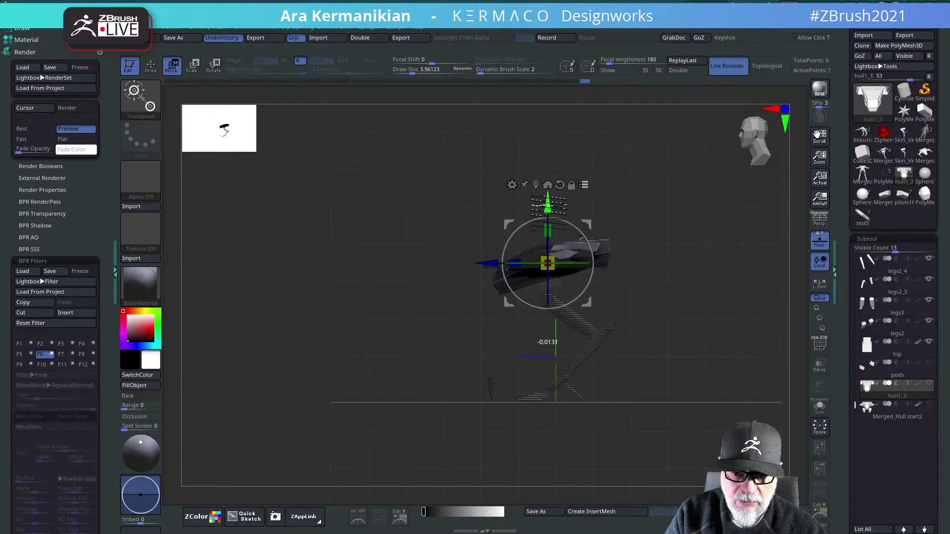
{"action": "left_click_drag", "start_coordinate": [543, 206], "coordinate": [543, 207]}
{"action": "left_click_drag", "start_coordinate": [690, 309], "coordinate": [725, 308]}
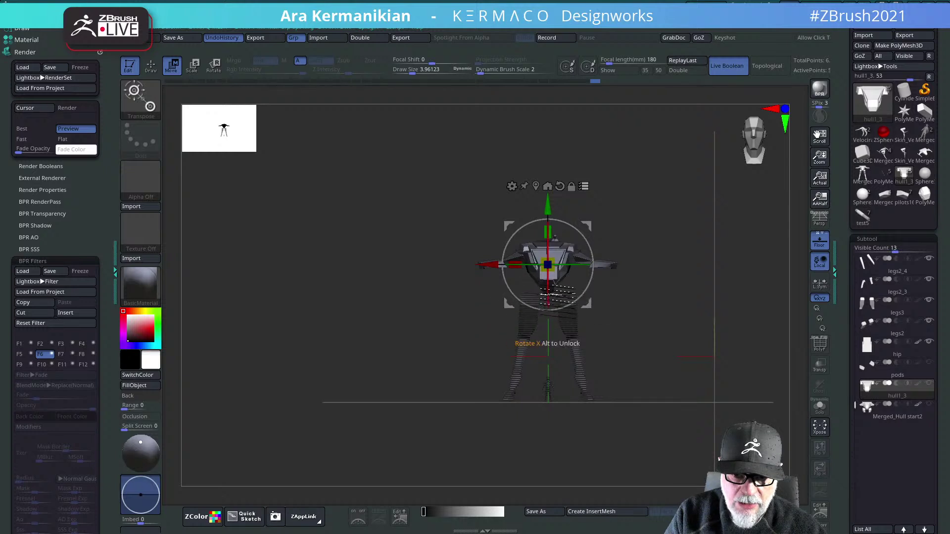
{"action": "mouse_move", "coordinate": [668, 322]}
{"action": "left_mouse_down"}
{"action": "mouse_move", "coordinate": [638, 317]}
{"action": "mouse_move", "coordinate": [685, 331]}
{"action": "mouse_move", "coordinate": [647, 329]}
{"action": "mouse_move", "coordinate": [693, 332]}
{"action": "mouse_move", "coordinate": [658, 315]}
{"action": "mouse_move", "coordinate": [700, 318]}
{"action": "mouse_move", "coordinate": [715, 305]}
{"action": "mouse_move", "coordinate": [685, 276]}
{"action": "mouse_move", "coordinate": [718, 278]}
{"action": "mouse_move", "coordinate": [645, 288]}
{"action": "mouse_move", "coordinate": [665, 269]}
{"action": "mouse_move", "coordinate": [604, 248]}
{"action": "mouse_move", "coordinate": [641, 282]}
{"action": "left_mouse_up"}
{"action": "key", "text": "q"}
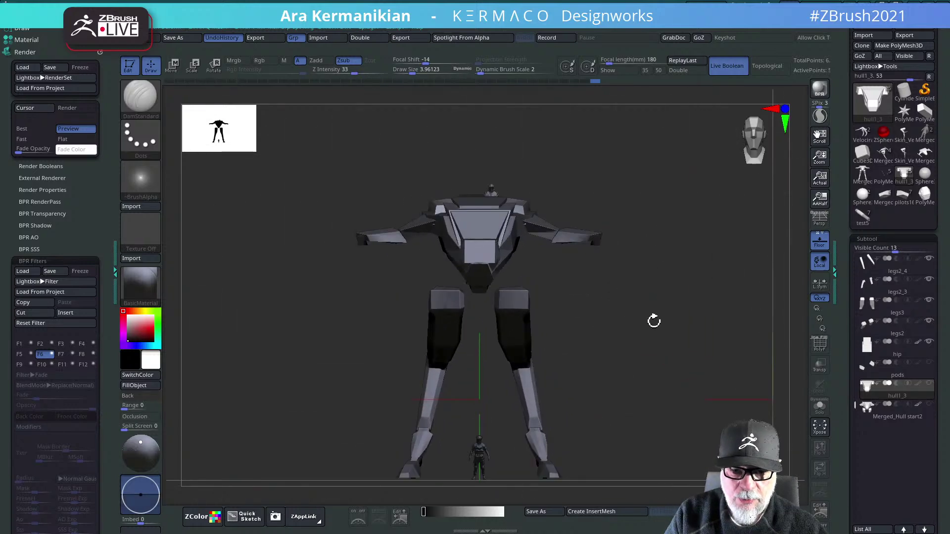
- Make the hip subtool active and duplicate it
{"action": "left_click_drag", "start_coordinate": [653, 322], "coordinate": [609, 310]}
{"action": "left_click_drag", "start_coordinate": [696, 286], "coordinate": [542, 264]}
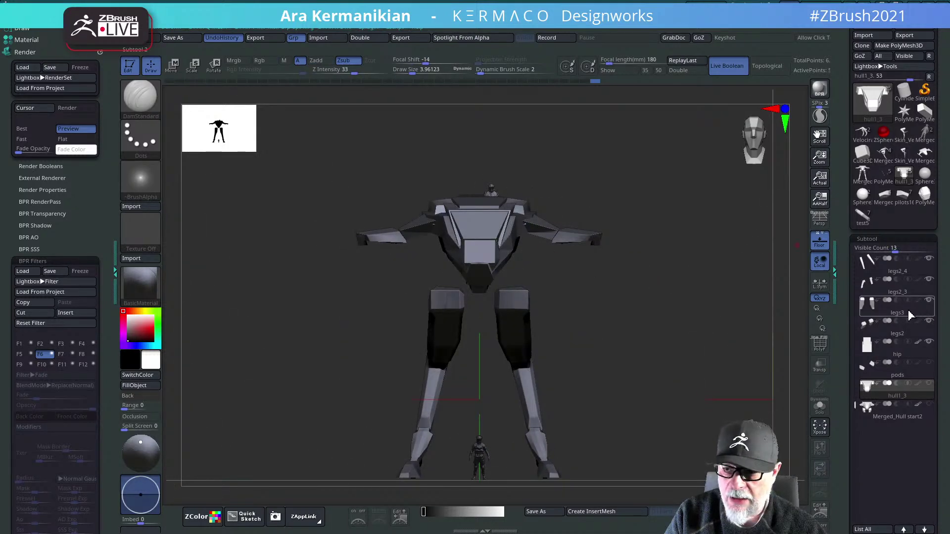
{"action": "left_click", "coordinate": [889, 351]}
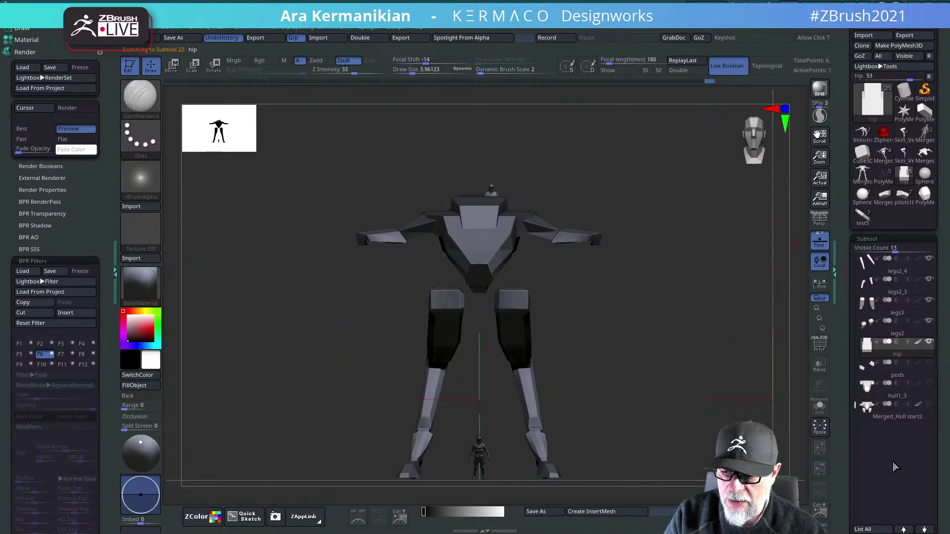
{"action": "scroll", "coordinate": [840, 491], "scroll_direction": "down", "scroll_amount": 4}
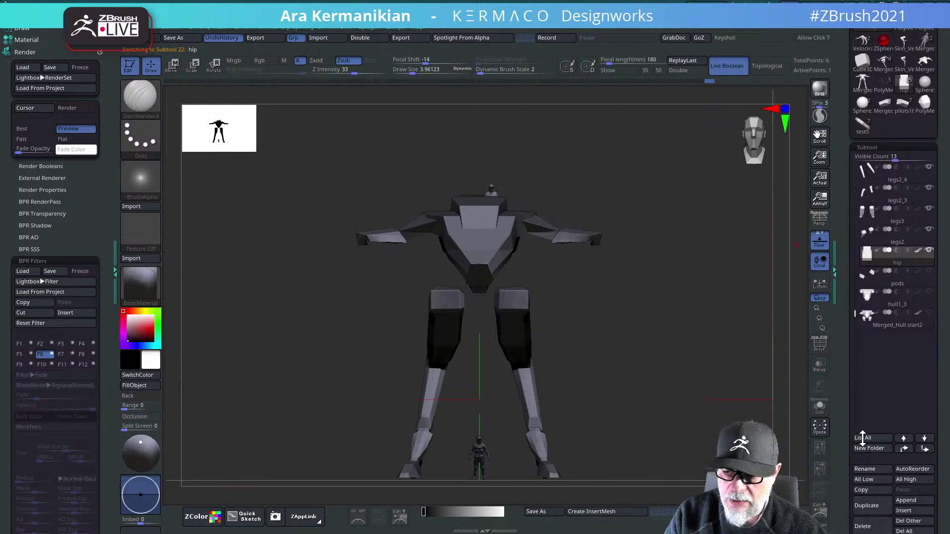
{"action": "left_click", "coordinate": [865, 499]}
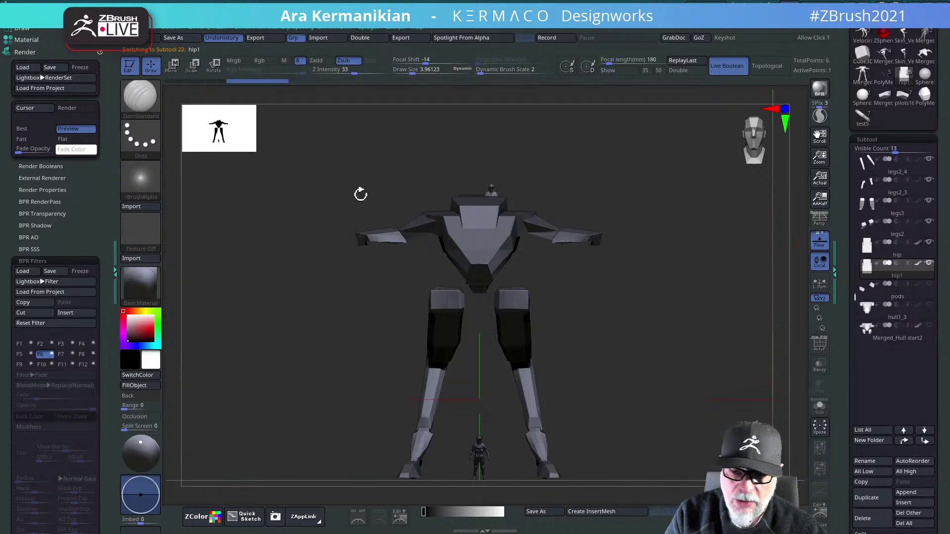
- Move the duplicated hip block down between the thighs and widen it by a factor of about 2.07
{"action": "key", "text": "w"}
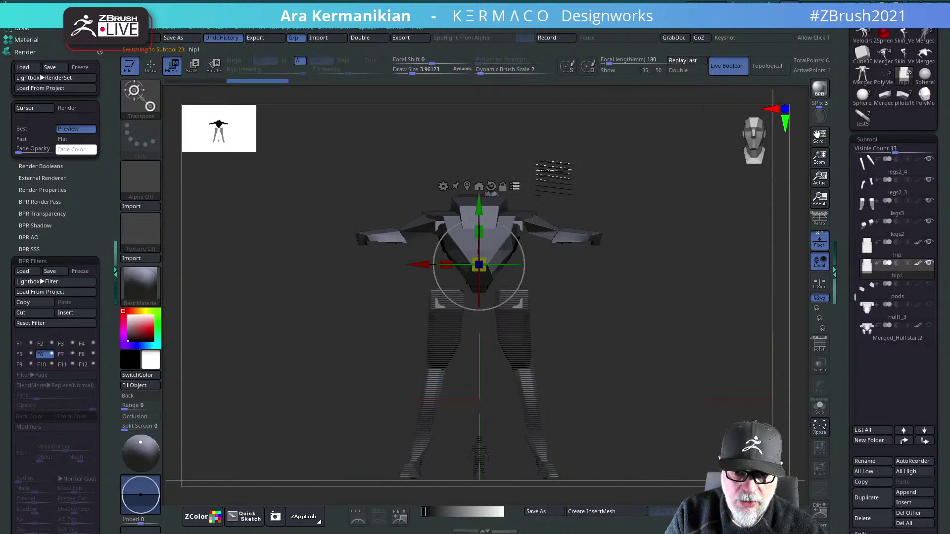
{"action": "left_click_drag", "start_coordinate": [479, 265], "coordinate": [479, 291]}
{"action": "left_click_drag", "start_coordinate": [680, 328], "coordinate": [710, 313]}
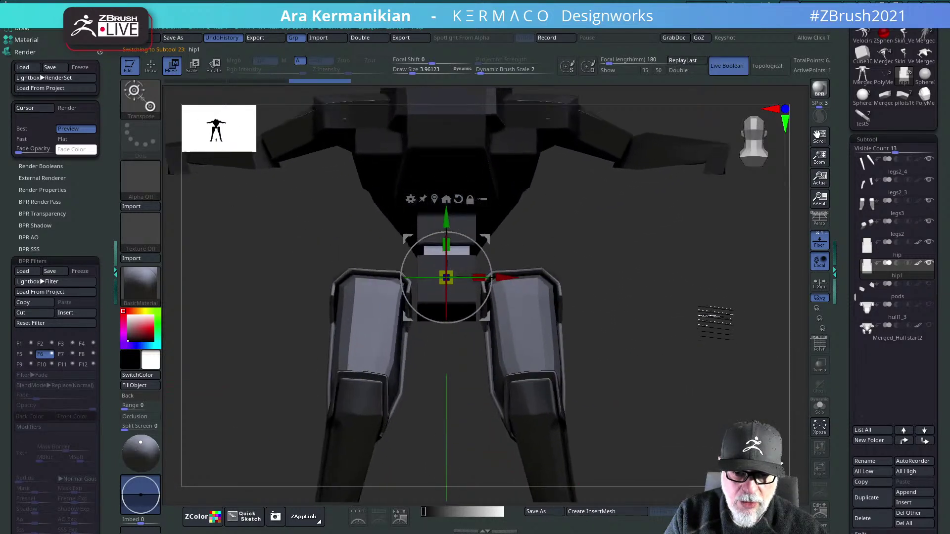
{"action": "left_click_drag", "start_coordinate": [482, 278], "coordinate": [545, 285]}
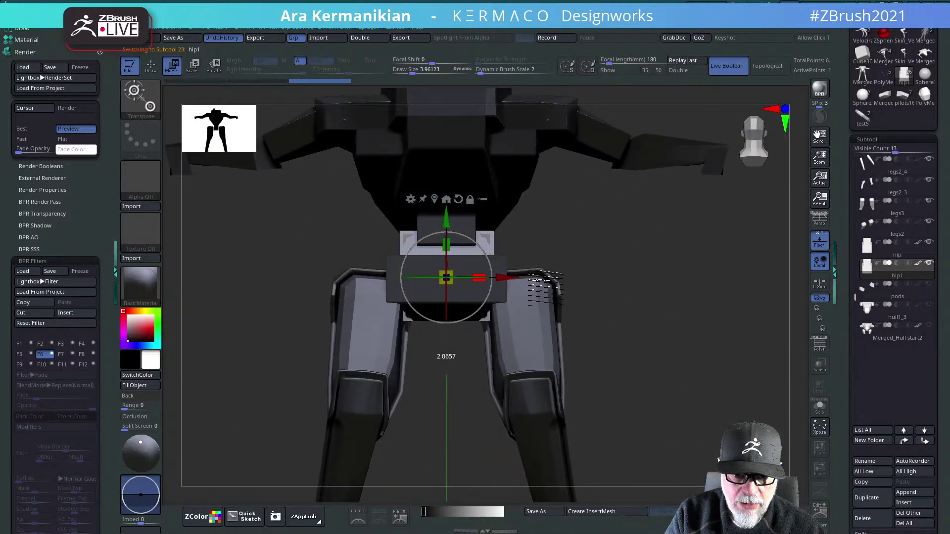
- Inspect the hip copy in isolation, and clip its top and lower front corner along angled lines with ClipCurve in side view
{"action": "left_click", "coordinate": [821, 408]}
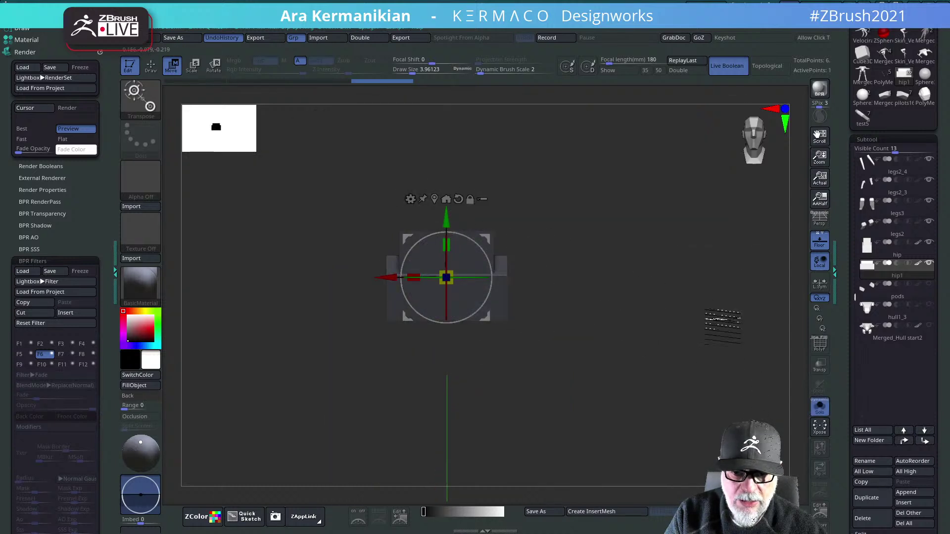
{"action": "left_click_drag", "start_coordinate": [659, 421], "coordinate": [659, 357], "text": "shift"}
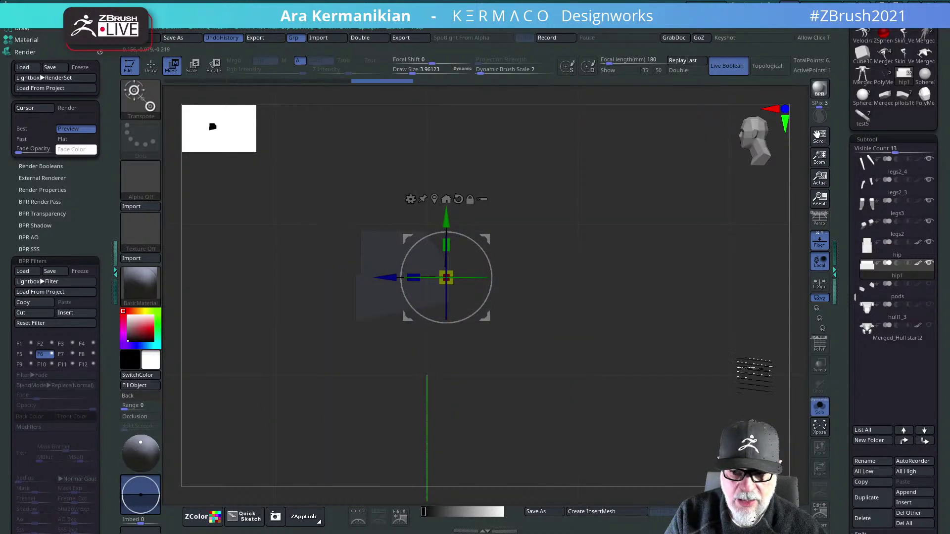
{"action": "left_click", "coordinate": [820, 407]}
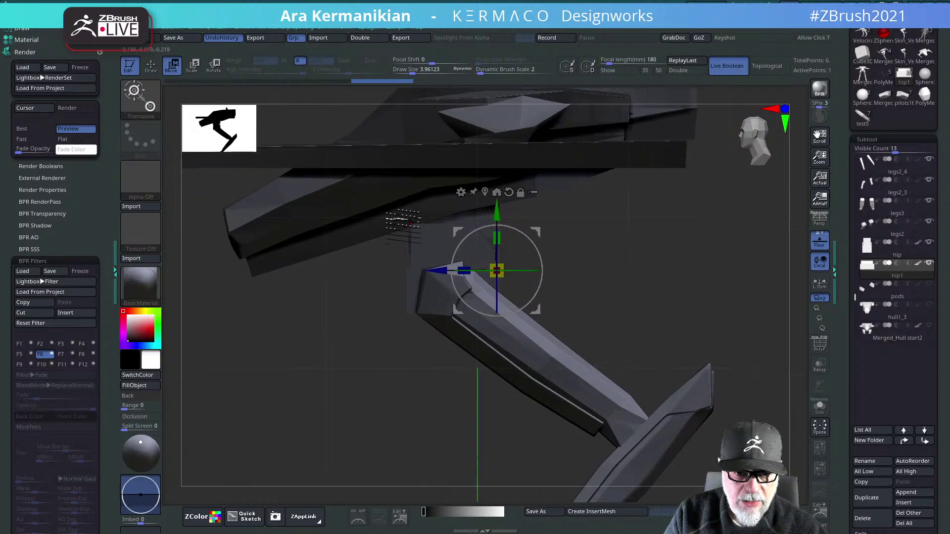
{"action": "key", "text": "ctrl+shift"}
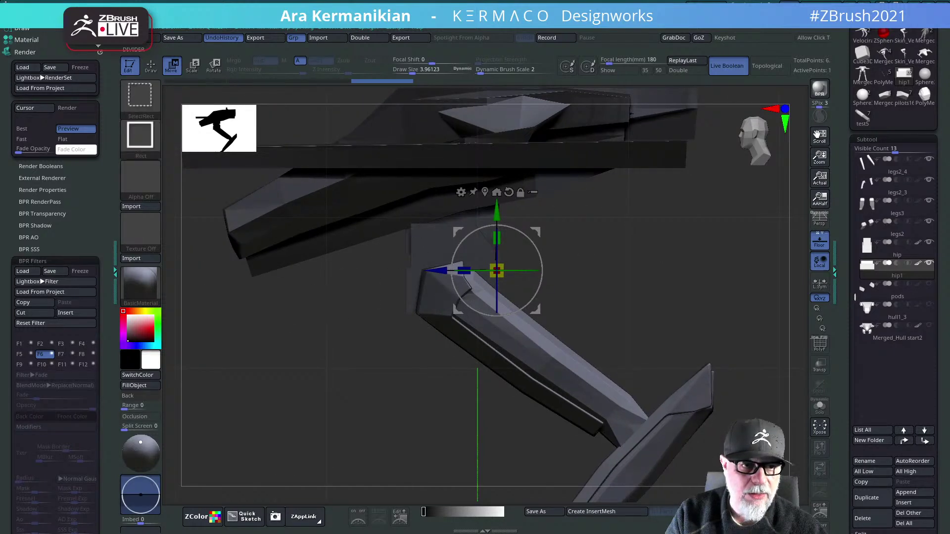
{"action": "left_click", "coordinate": [140, 97]}
{"action": "left_click", "coordinate": [649, 174]}
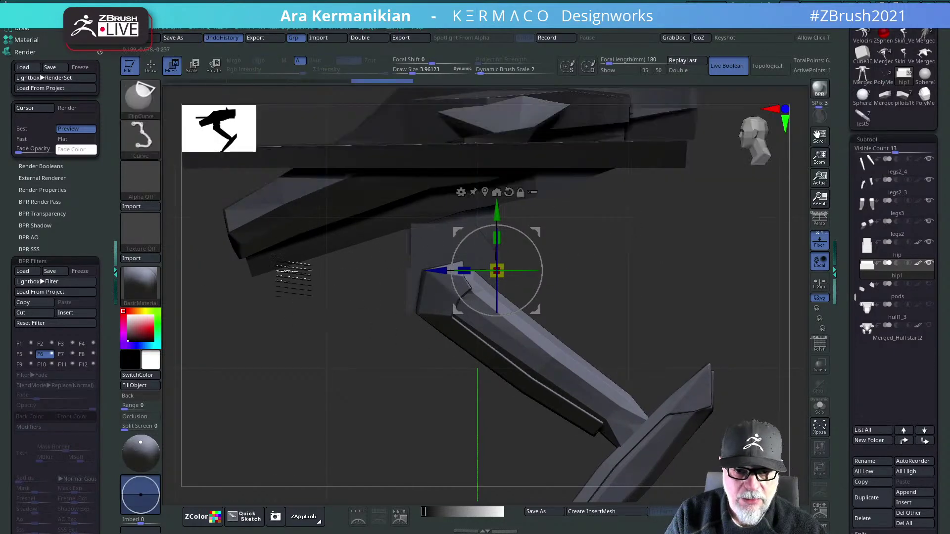
{"action": "mouse_move", "coordinate": [284, 289]}
{"action": "left_mouse_down", "text": "ctrl+shift"}
{"action": "mouse_move", "coordinate": [616, 136]}
{"action": "mouse_move", "coordinate": [700, 155]}
{"action": "left_mouse_up", "text": "ctrl+shift"}
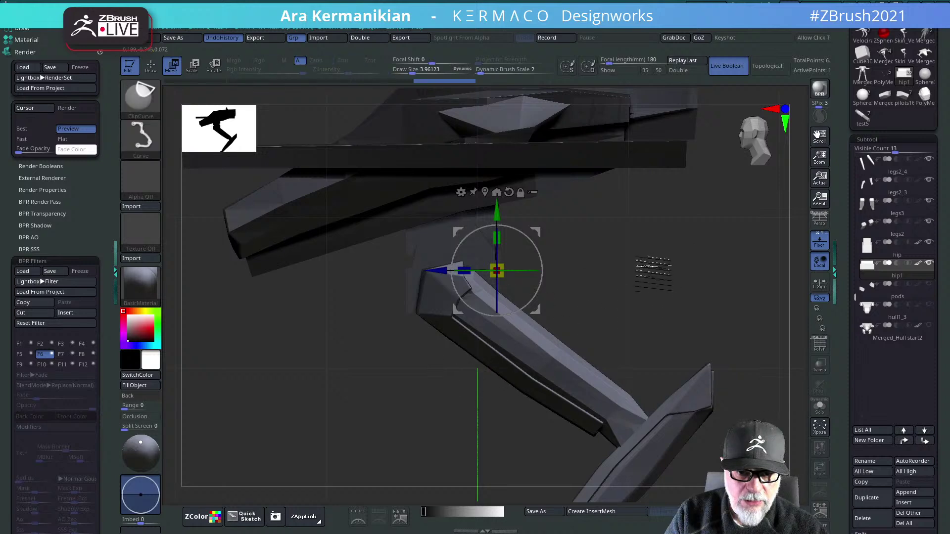
{"action": "mouse_move", "coordinate": [479, 400]}
{"action": "left_mouse_down", "text": "ctrl+shift"}
{"action": "mouse_move", "coordinate": [325, 219]}
{"action": "mouse_move", "coordinate": [270, 215]}
{"action": "mouse_move", "coordinate": [309, 198]}
{"action": "left_mouse_up", "text": "ctrl+shift"}
- Narrow the clipped hip block's width between the thighs
{"action": "key", "text": "space"}
{"action": "left_click_drag", "start_coordinate": [760, 331], "coordinate": [797, 326]}
{"action": "left_click_drag", "start_coordinate": [464, 270], "coordinate": [483, 270]}
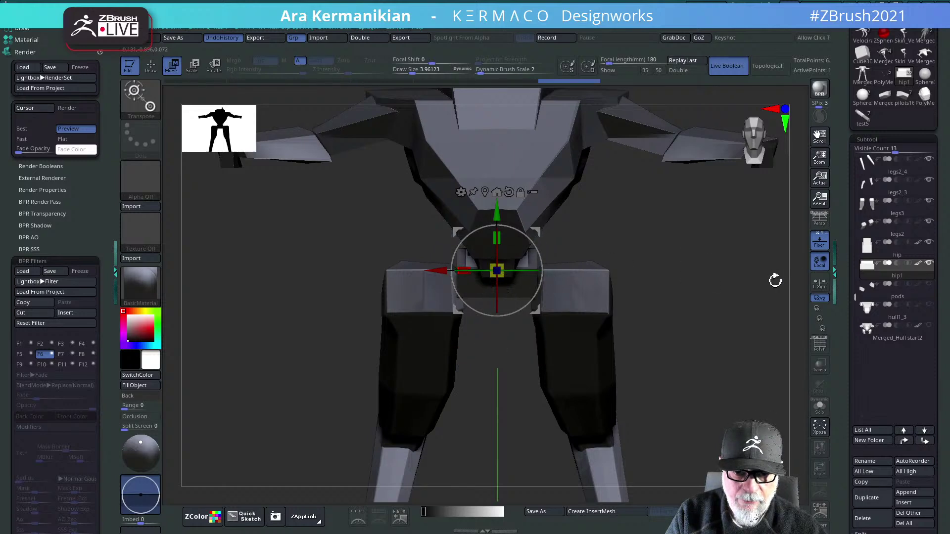
{"action": "left_click_drag", "start_coordinate": [777, 278], "coordinate": [751, 282]}
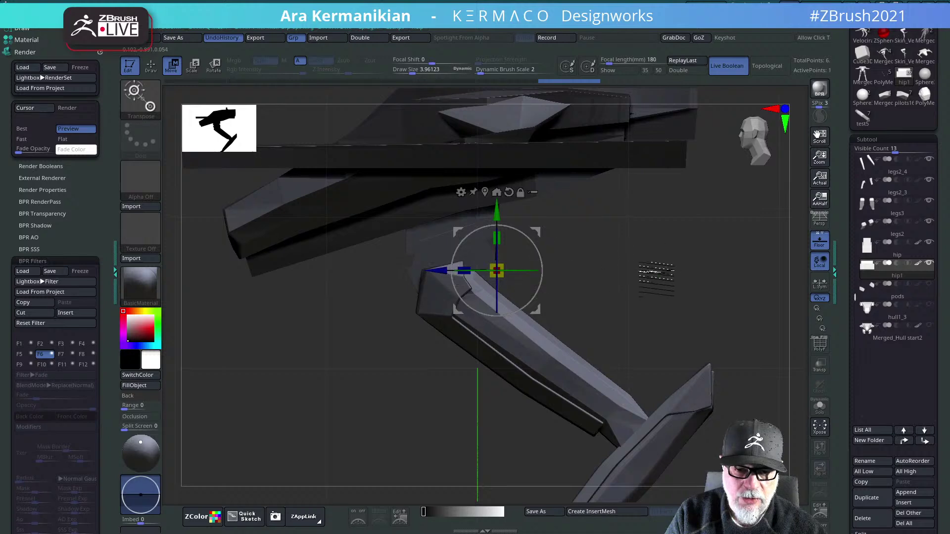
- Enlarge the silhouette thumbnail to 512 for a closer look at the hip, and settle its size at 192
{"action": "left_click_drag", "start_coordinate": [656, 280], "coordinate": [656, 307], "text": "alt"}
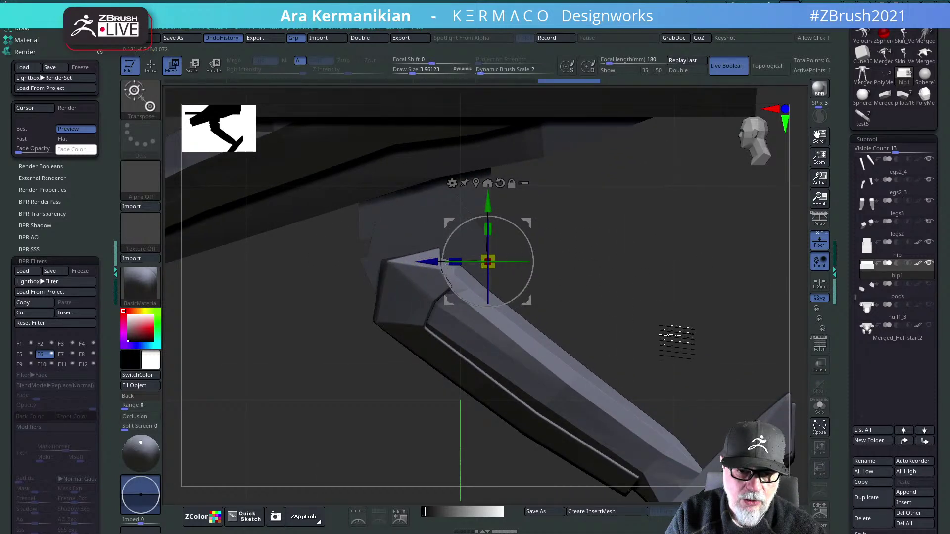
{"action": "mouse_move", "coordinate": [658, 355]}
{"action": "left_mouse_down", "text": "ctrl"}
{"action": "mouse_move", "coordinate": [195, 293]}
{"action": "mouse_move", "coordinate": [201, 265]}
{"action": "mouse_move", "coordinate": [223, 262]}
{"action": "left_mouse_up", "text": "ctrl"}
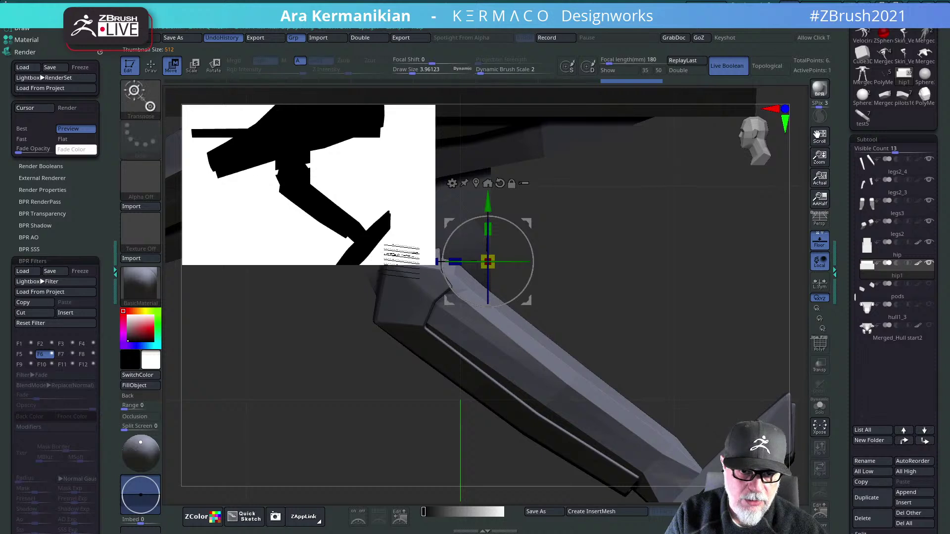
{"action": "mouse_move", "coordinate": [552, 210]}
{"action": "left_mouse_down", "text": "ctrl"}
{"action": "mouse_move", "coordinate": [420, 184]}
{"action": "mouse_move", "coordinate": [211, 190]}
{"action": "mouse_move", "coordinate": [223, 144]}
{"action": "left_mouse_up", "text": "ctrl"}
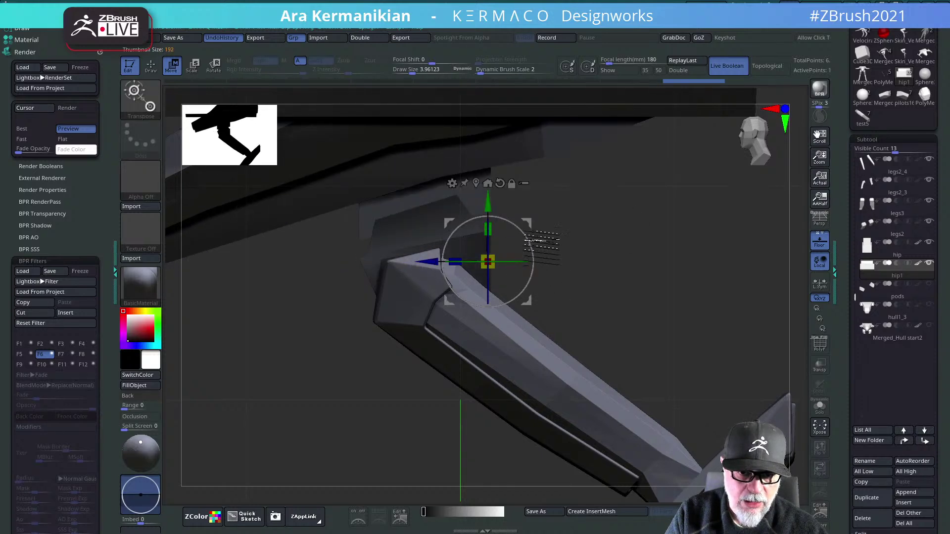
- Centre the gizmo on the hip copy, tilt the block about 18.5 degrees in side view, and lower it slightly
{"action": "left_click_drag", "start_coordinate": [429, 262], "coordinate": [360, 247]}
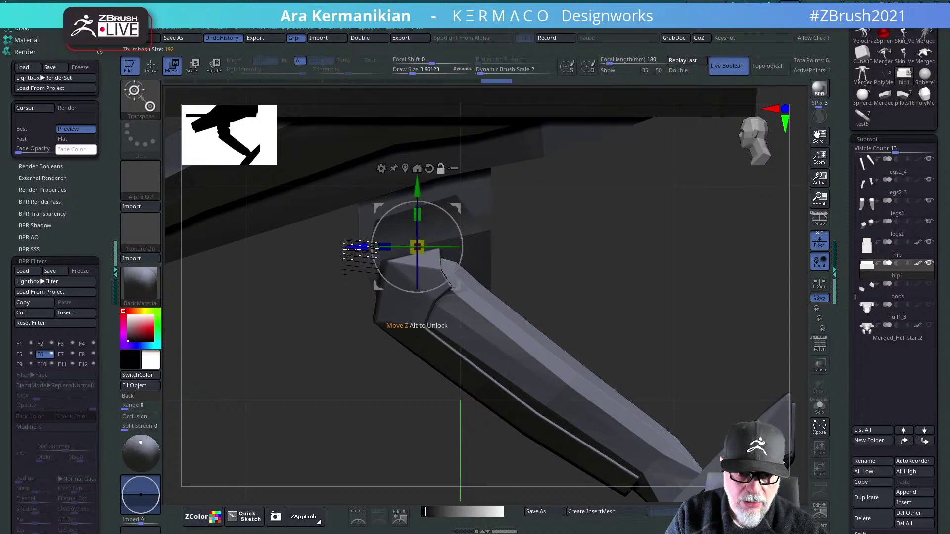
{"action": "left_click_drag", "start_coordinate": [456, 218], "coordinate": [469, 241]}
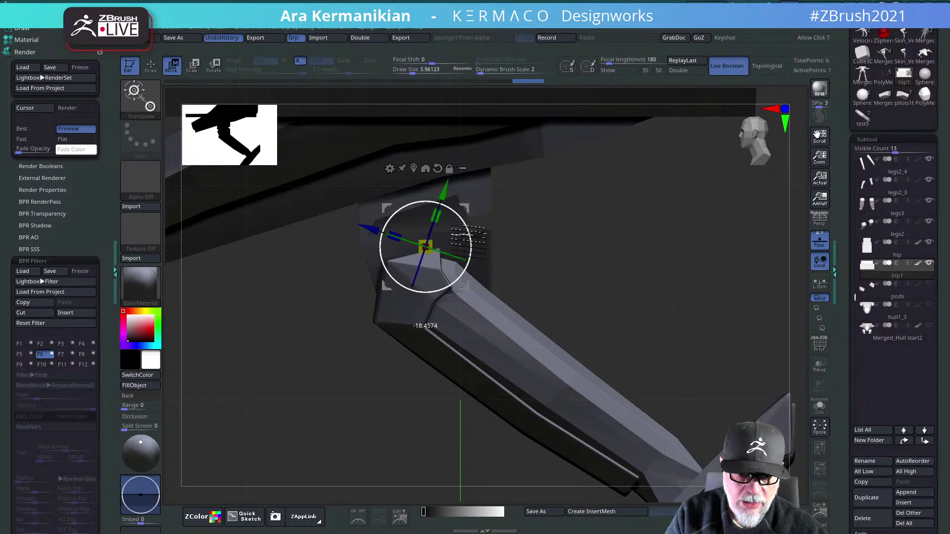
{"action": "left_click_drag", "start_coordinate": [461, 204], "coordinate": [460, 214]}
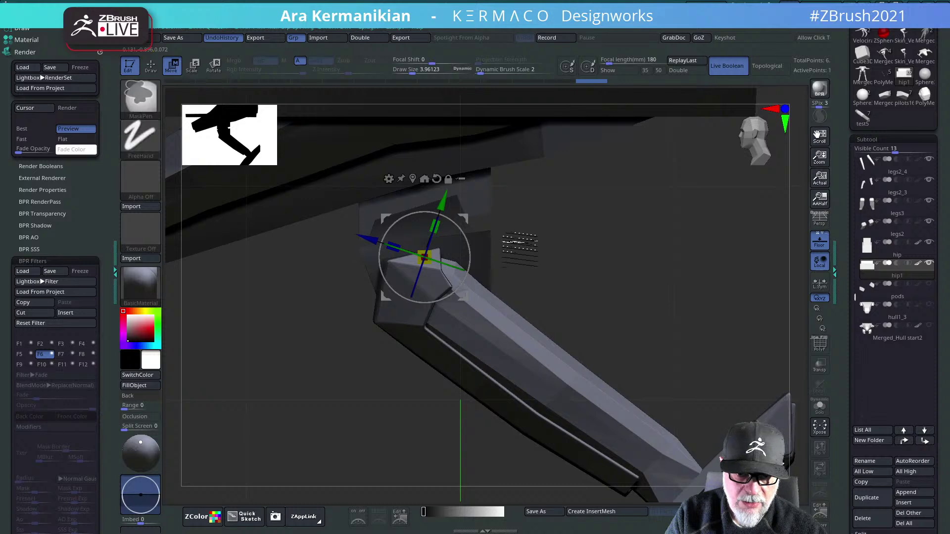
{"action": "key", "text": "ctrl+z"}
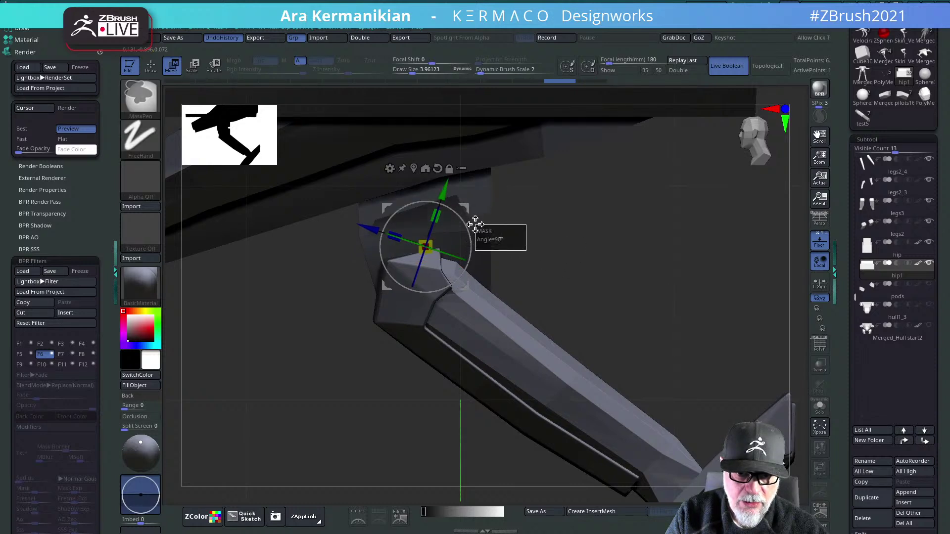
{"action": "mouse_move", "coordinate": [475, 225]}
{"action": "left_mouse_down", "text": "ctrl"}
{"action": "mouse_move", "coordinate": [460, 205]}
{"action": "mouse_move", "coordinate": [462, 218]}
{"action": "left_mouse_up", "text": "ctrl"}
- Unlock the gizmo on the hip copy and reset its orientation
{"action": "left_click_drag", "start_coordinate": [651, 278], "coordinate": [681, 255]}
{"action": "left_click", "coordinate": [446, 178]}
{"action": "left_click", "coordinate": [435, 179]}
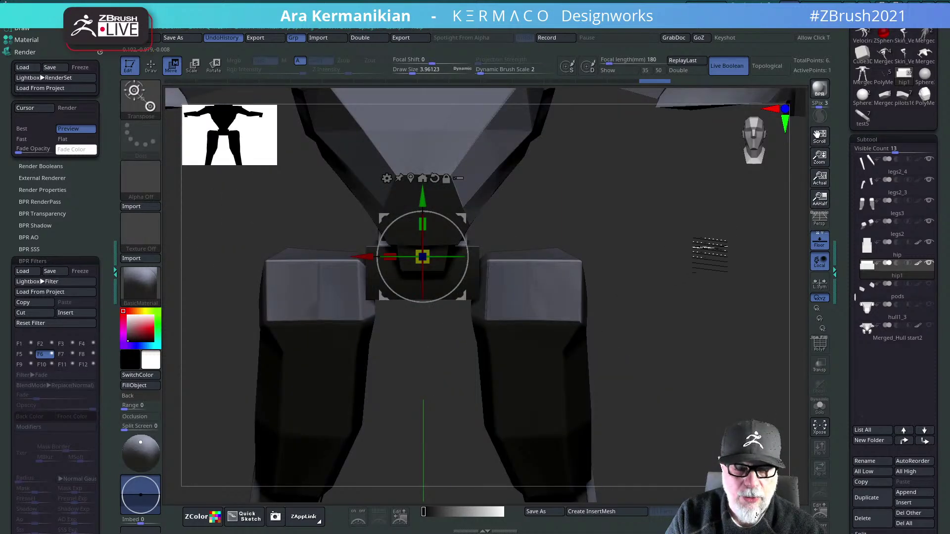
- Narrow the hip copy along X so it sits between the thighs with a gap on each side
{"action": "mouse_move", "coordinate": [683, 252]}
{"action": "left_mouse_down", "text": "alt"}
{"action": "mouse_move", "coordinate": [689, 238]}
{"action": "mouse_move", "coordinate": [686, 263]}
{"action": "left_mouse_up", "text": "alt"}
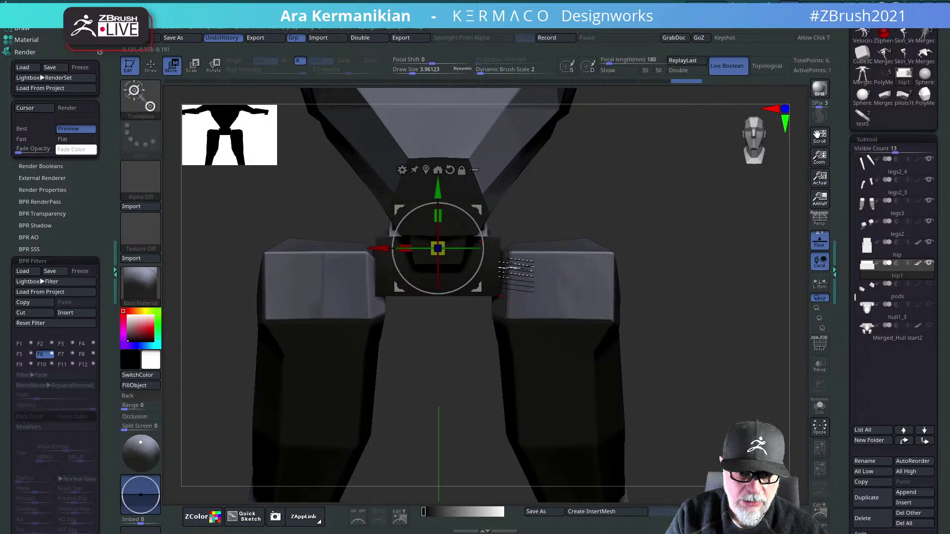
{"action": "left_click_drag", "start_coordinate": [403, 248], "coordinate": [418, 248]}
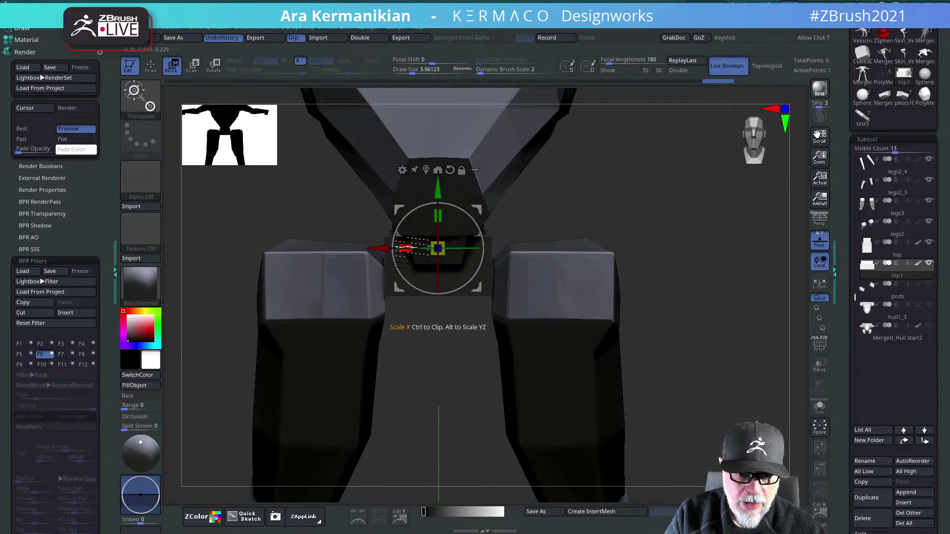
{"action": "left_click_drag", "start_coordinate": [416, 248], "coordinate": [414, 248]}
{"action": "left_click_drag", "start_coordinate": [694, 214], "coordinate": [707, 243], "text": "alt"}
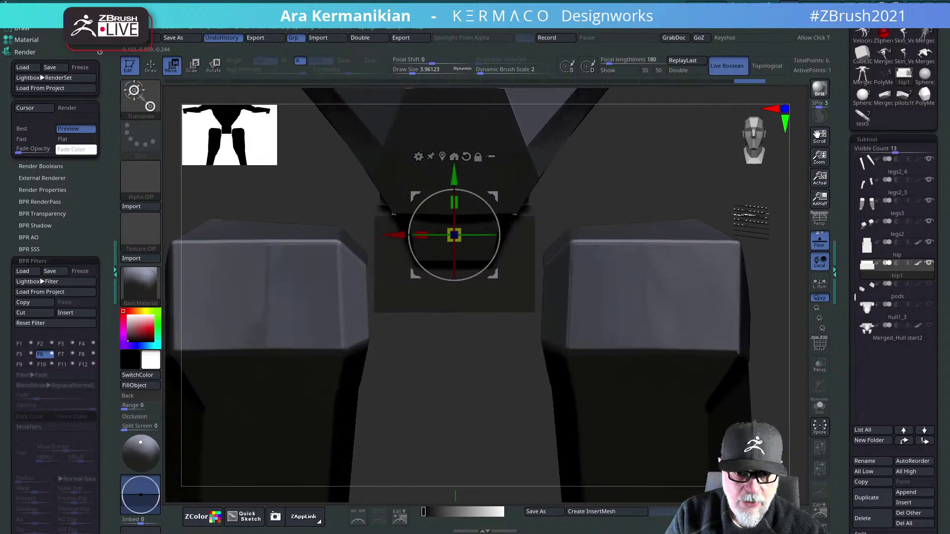
- Insert a vertical edge loop near the hip block's side with the ZModeler brush, and turn on the polyframe display
{"action": "key", "text": "q"}
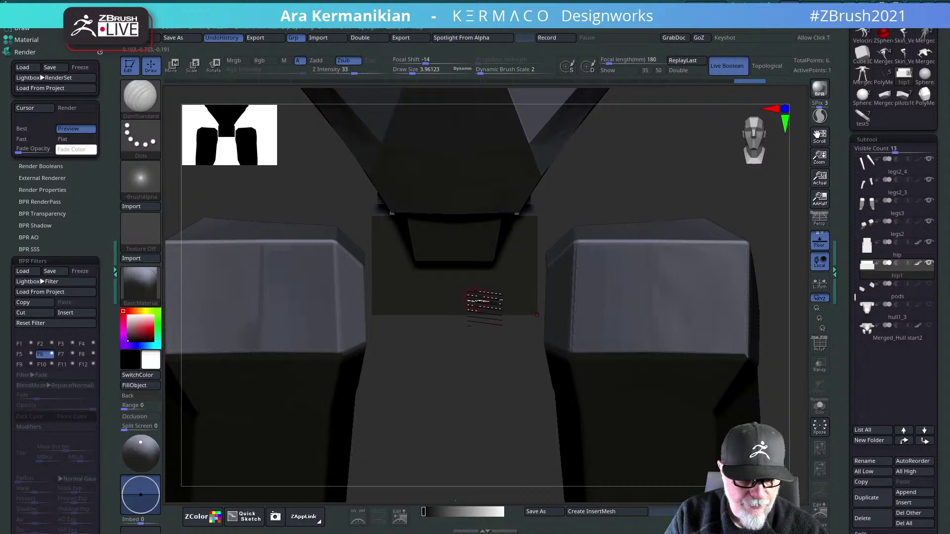
{"action": "key", "text": "b"}
{"action": "key", "text": "z"}
{"action": "key", "text": "m"}
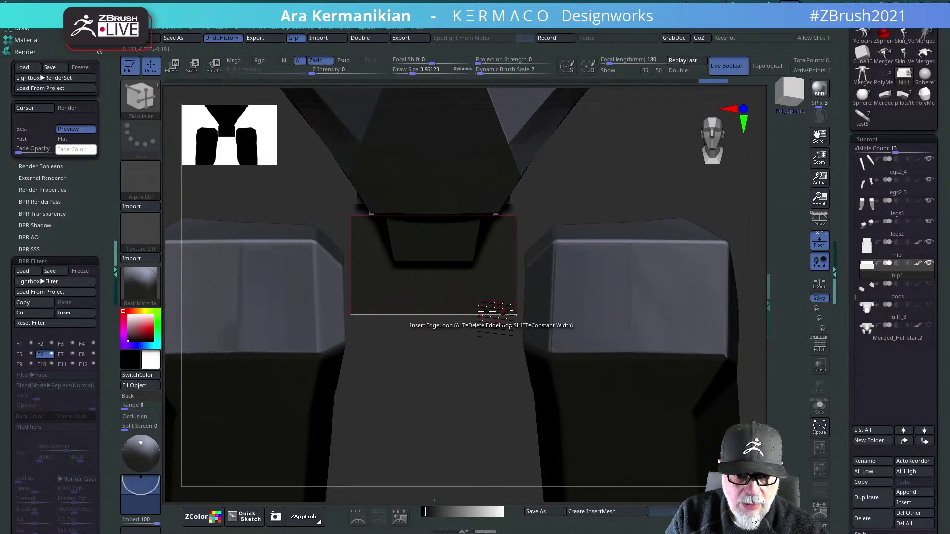
{"action": "left_click", "coordinate": [496, 316]}
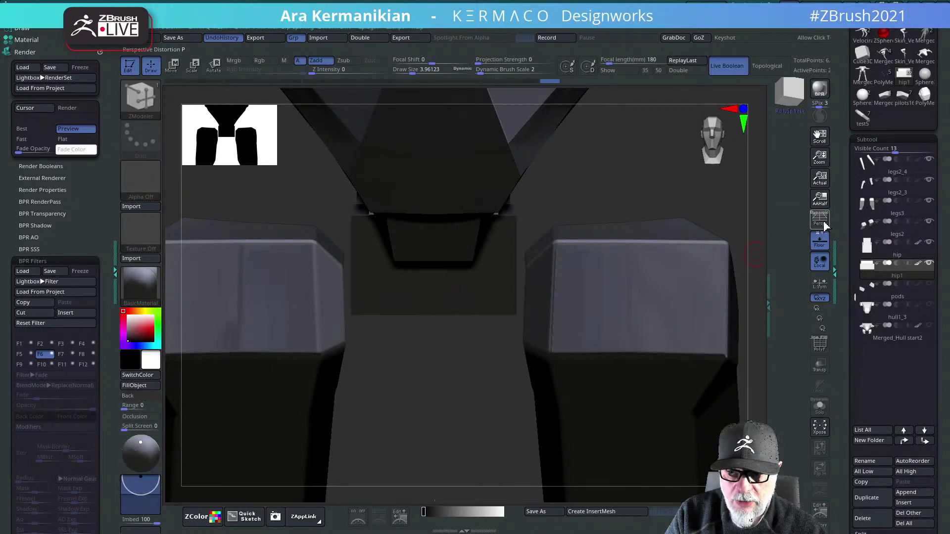
{"action": "left_click", "coordinate": [820, 343]}
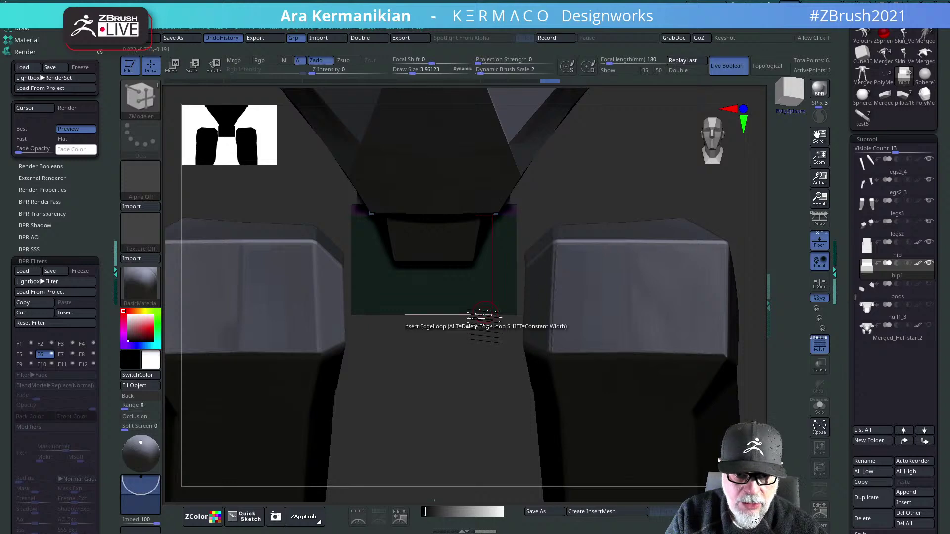
{"action": "key", "text": "space"}
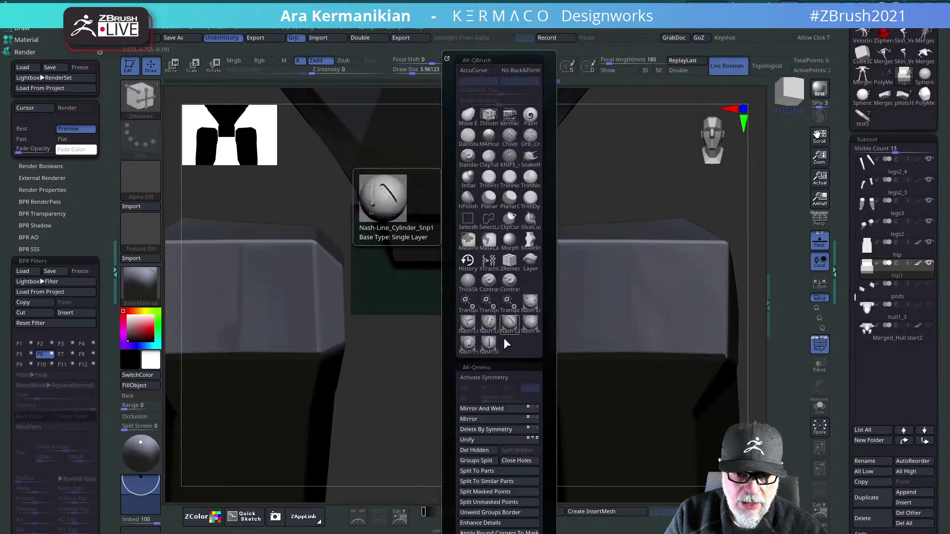
{"action": "left_click", "coordinate": [491, 410]}
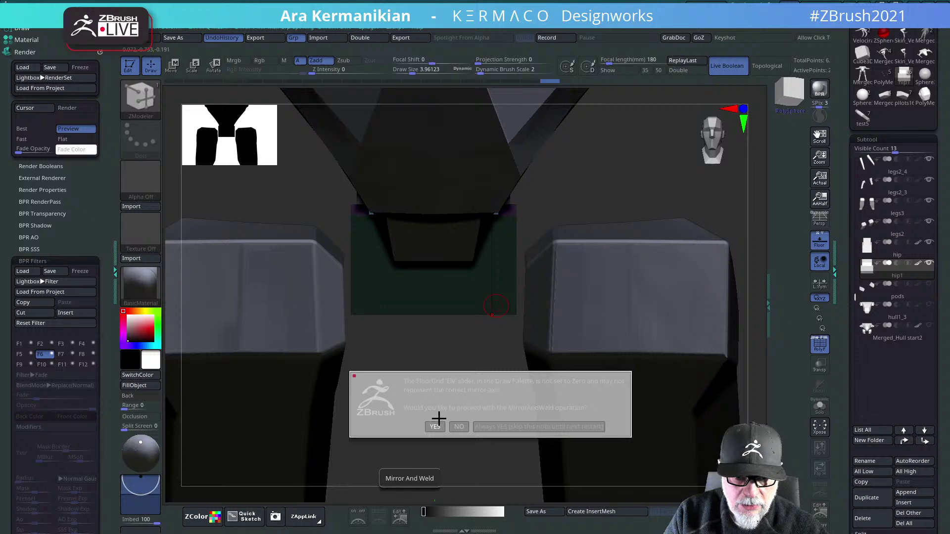
{"action": "left_click", "coordinate": [458, 427]}
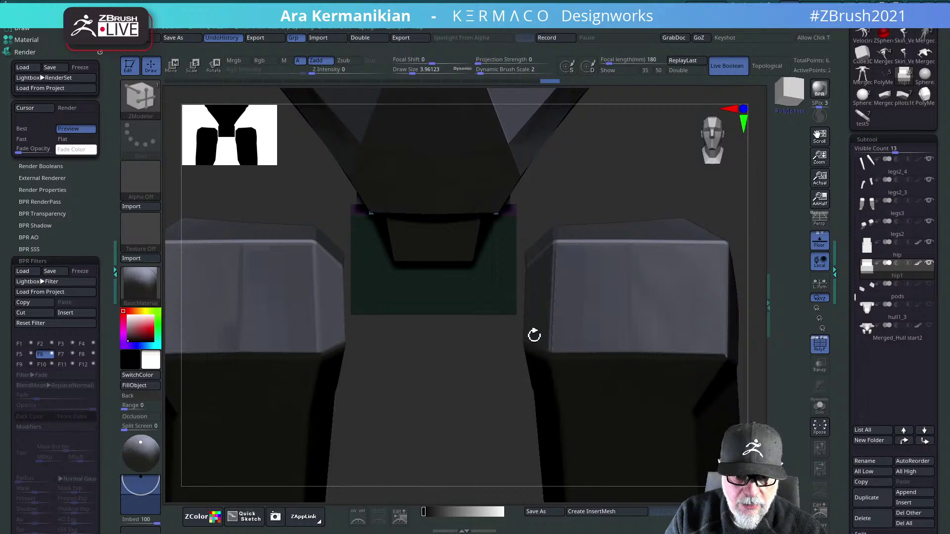
{"action": "left_click_drag", "start_coordinate": [469, 392], "coordinate": [507, 365]}
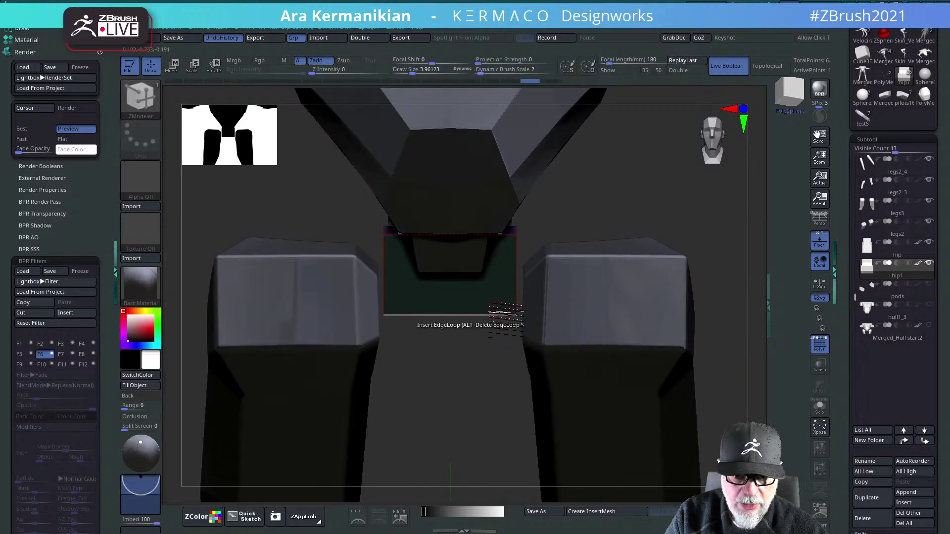
{"action": "key", "text": "space"}
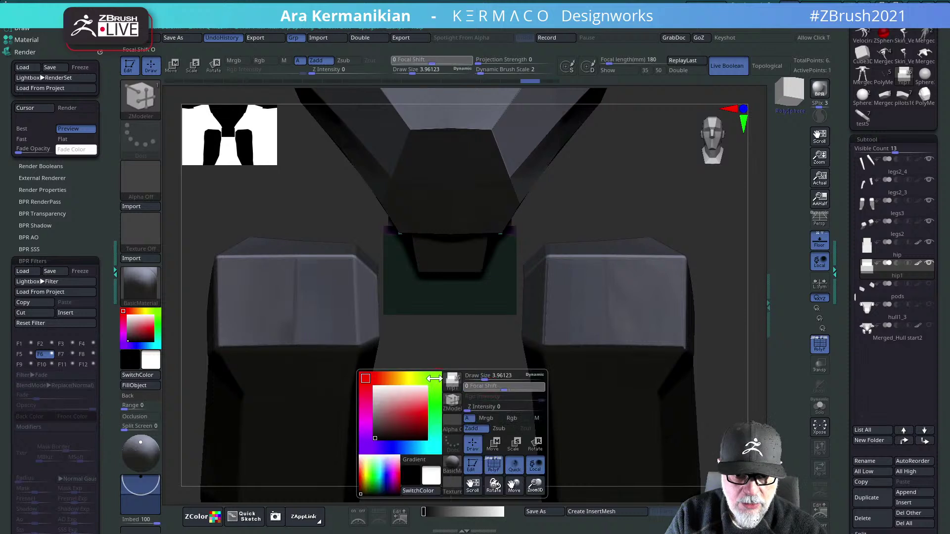
{"action": "key", "text": "w"}
{"action": "mouse_move", "coordinate": [492, 388]}
{"action": "left_mouse_down"}
{"action": "mouse_move", "coordinate": [494, 349]}
{"action": "mouse_move", "coordinate": [502, 386]}
{"action": "left_mouse_up"}
{"action": "key", "text": "q"}
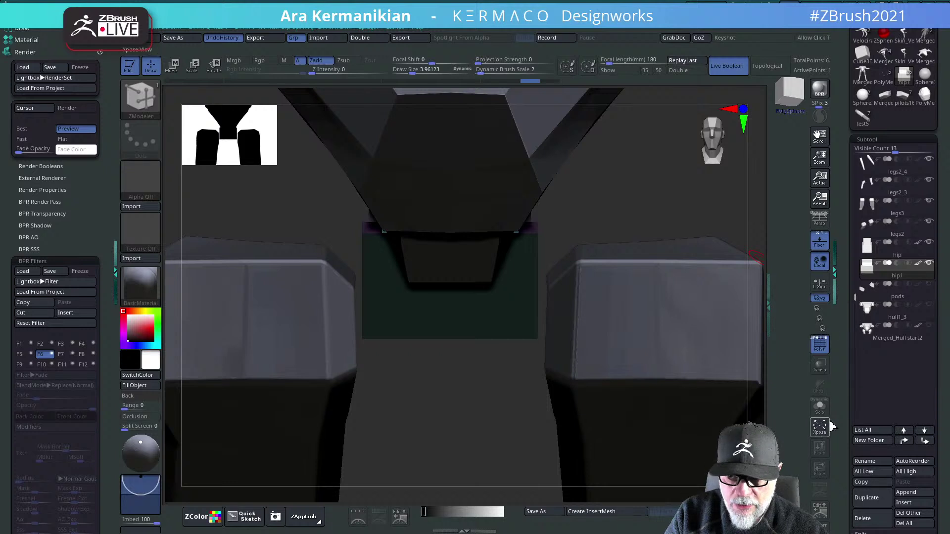
- Isolate the hip block and inspect it from the side and back
{"action": "left_click", "coordinate": [819, 407]}
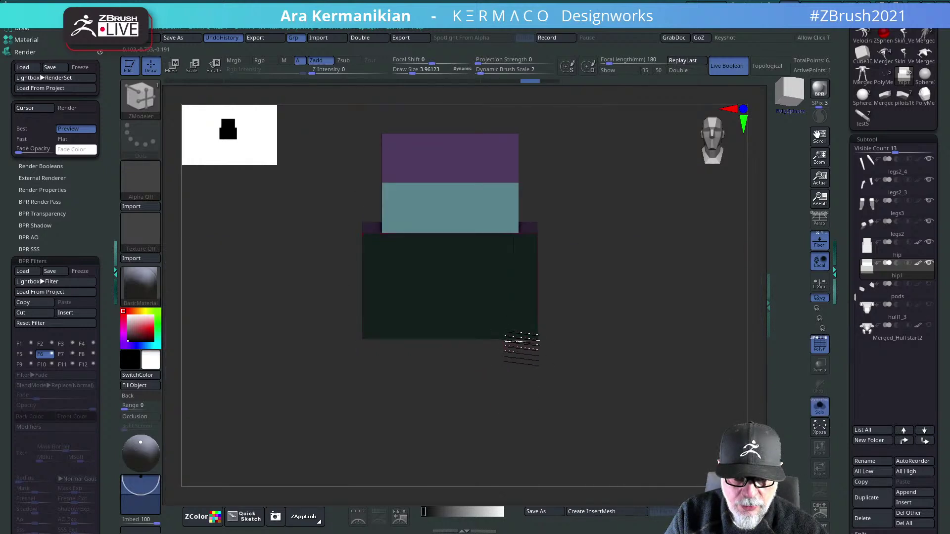
{"action": "left_click_drag", "start_coordinate": [513, 346], "coordinate": [477, 420]}
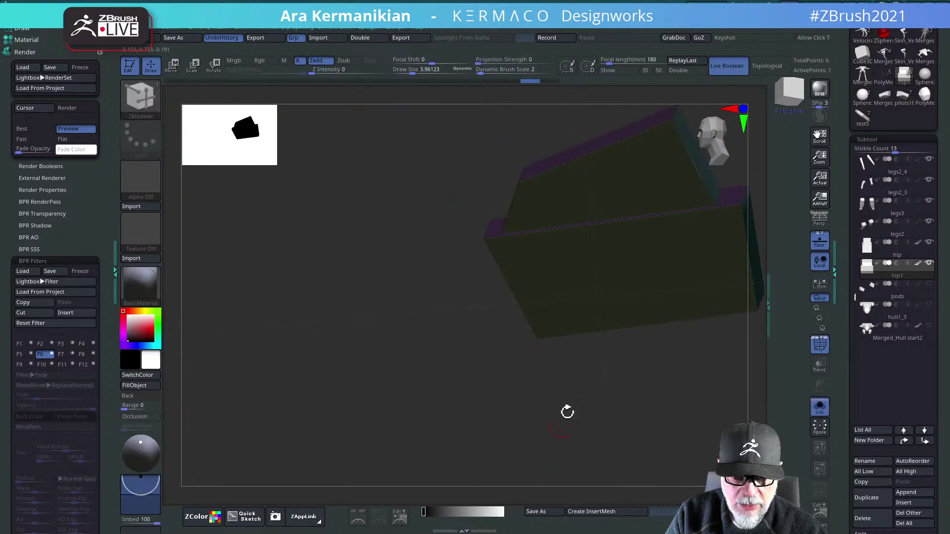
{"action": "left_click_drag", "start_coordinate": [589, 414], "coordinate": [383, 364]}
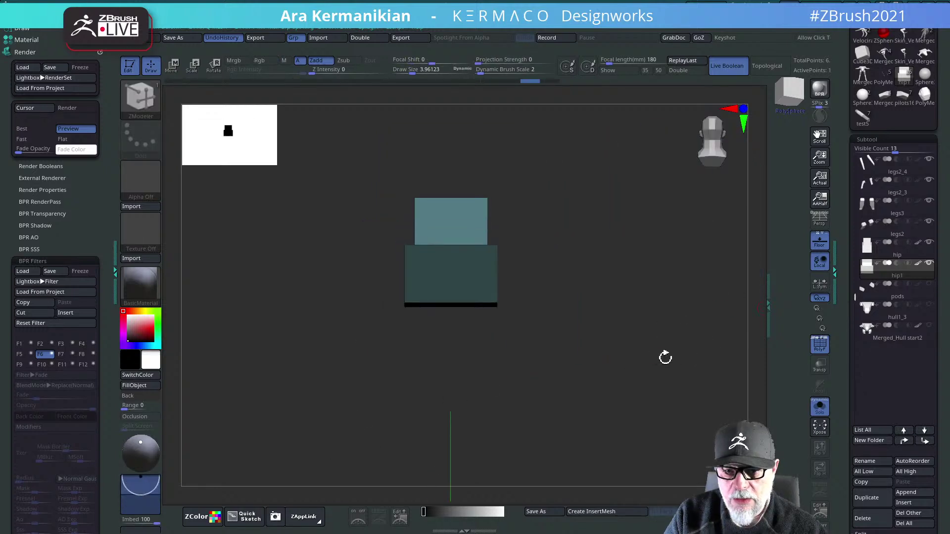
{"action": "left_click_drag", "start_coordinate": [665, 357], "coordinate": [536, 255], "text": "alt"}
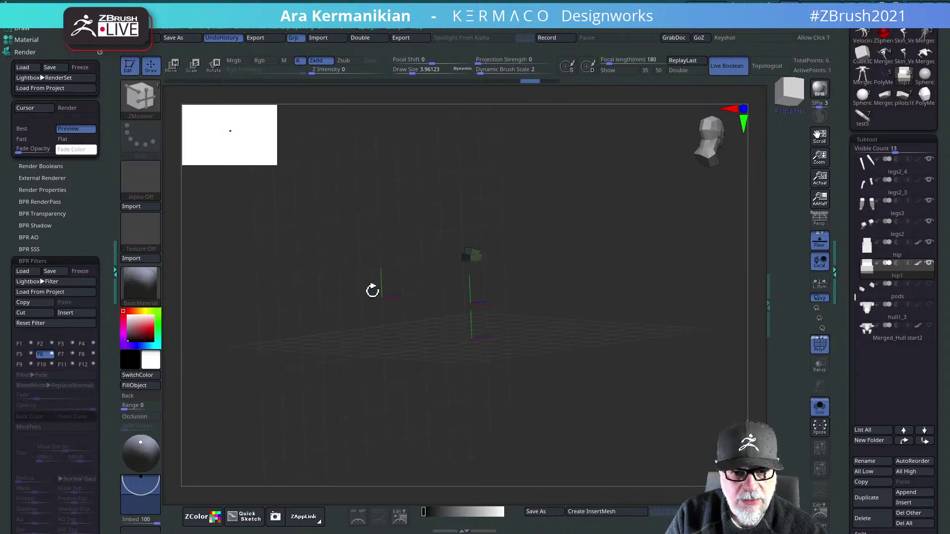
{"action": "left_click_drag", "start_coordinate": [650, 282], "coordinate": [634, 268]}
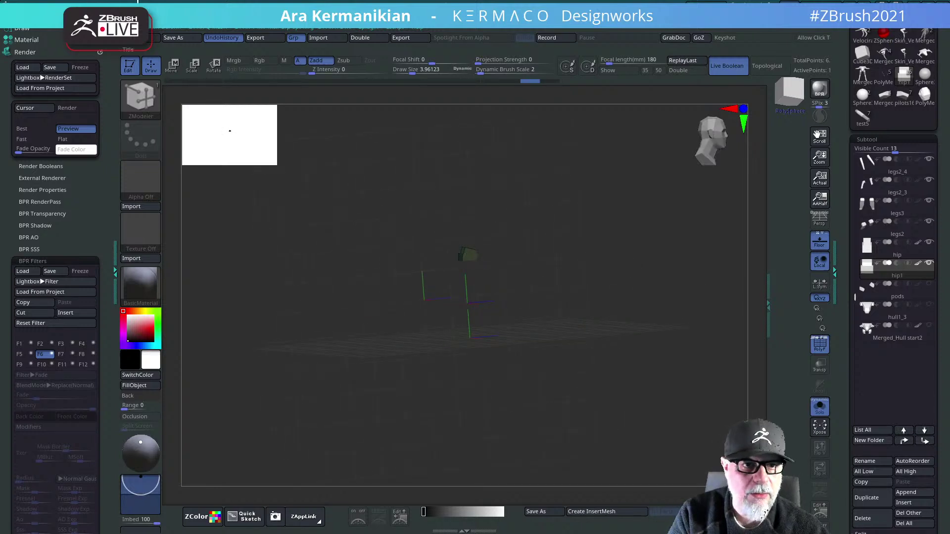
- Check the floor grid's elevation in the drawing settings, and return to a straight back view
{"action": "left_click", "coordinate": [242, 31]}
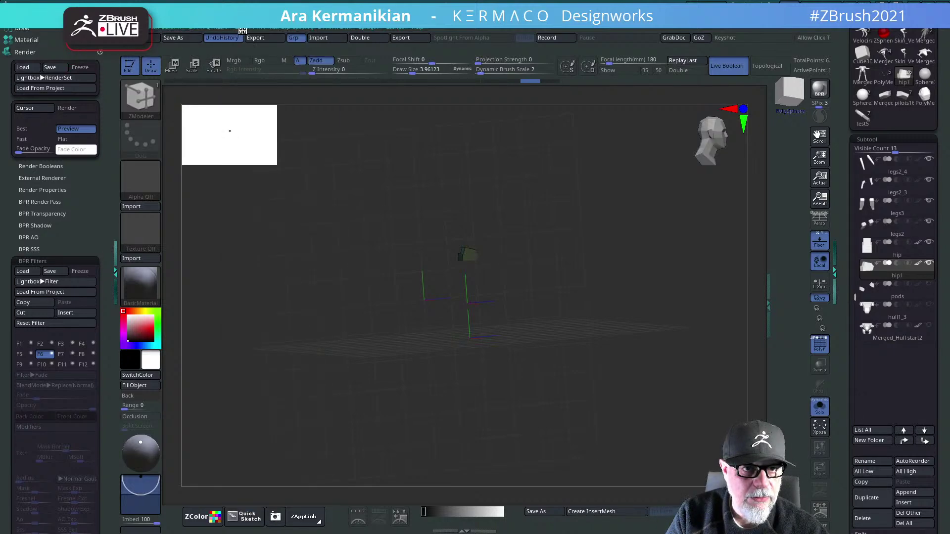
{"action": "left_click", "coordinate": [243, 31]}
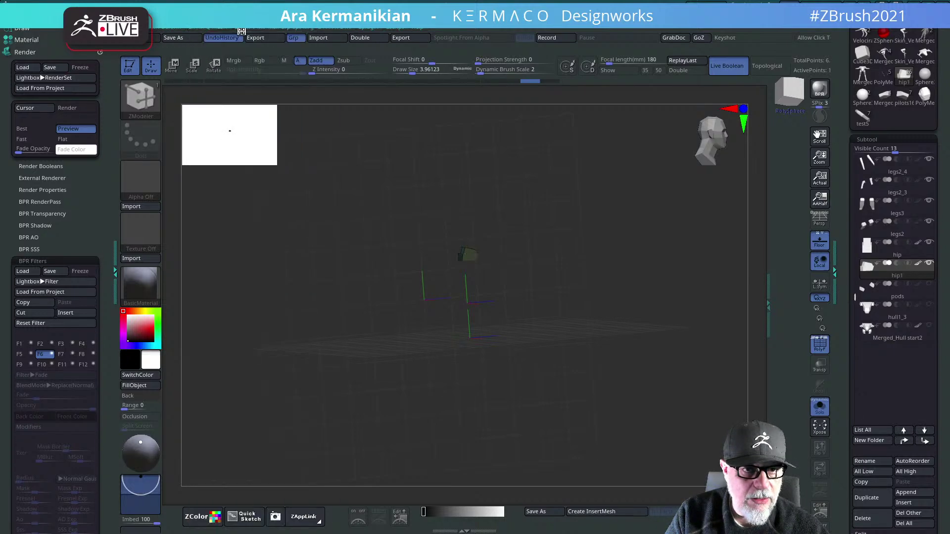
{"action": "left_click", "coordinate": [240, 29]}
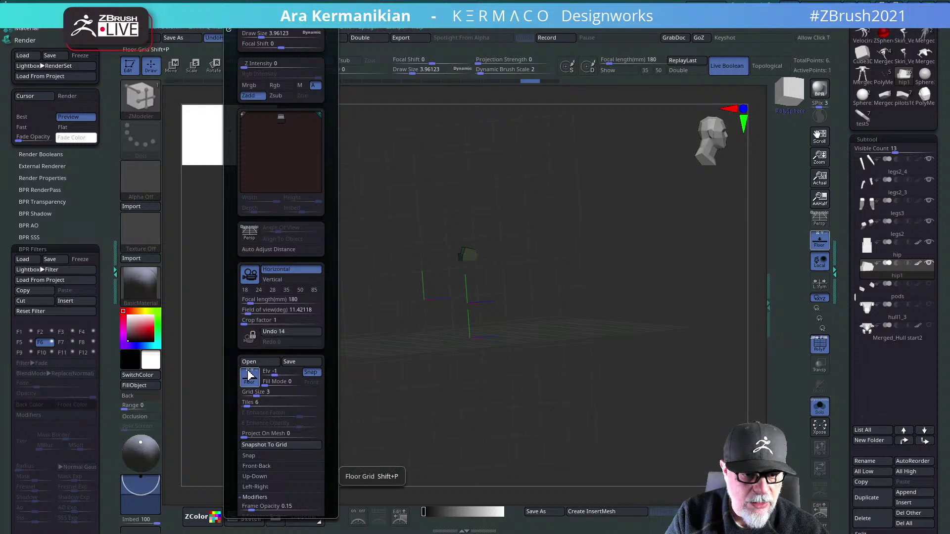
{"action": "mouse_move", "coordinate": [639, 268]}
{"action": "left_mouse_down", "text": "shift"}
{"action": "mouse_move", "coordinate": [747, 361]}
{"action": "mouse_move", "coordinate": [748, 386]}
{"action": "left_mouse_up", "text": "shift"}
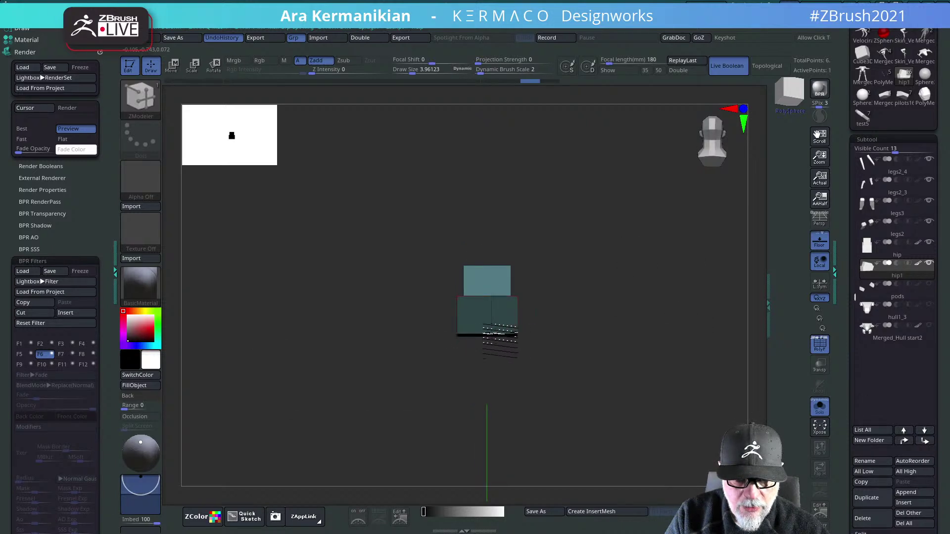
- Activate symmetry and insert a vertical edge loop near one side of the isolated hip block's lower part
{"action": "key", "text": "ctrl+z"}
{"action": "left_click_drag", "start_coordinate": [636, 306], "coordinate": [587, 282], "text": "alt"}
{"action": "key", "text": "ctrl+space"}
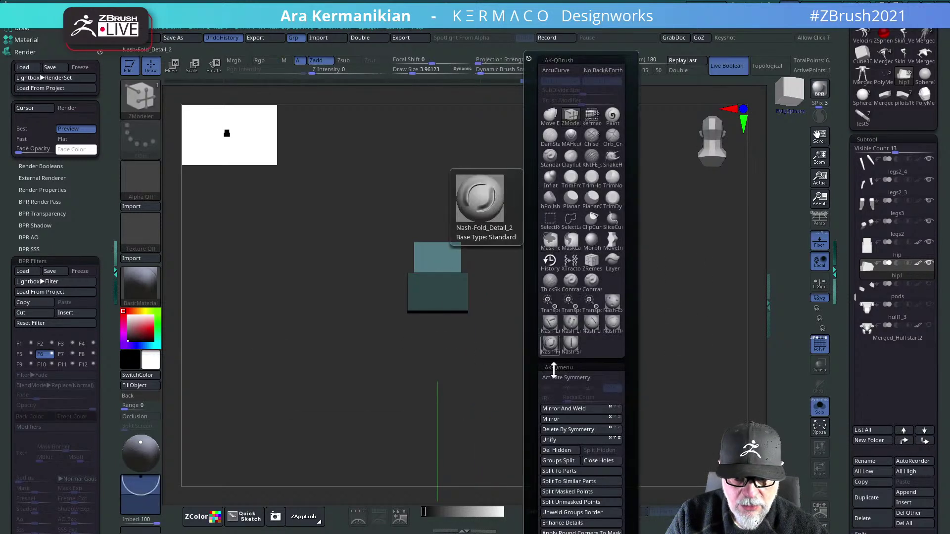
{"action": "left_click", "coordinate": [568, 379]}
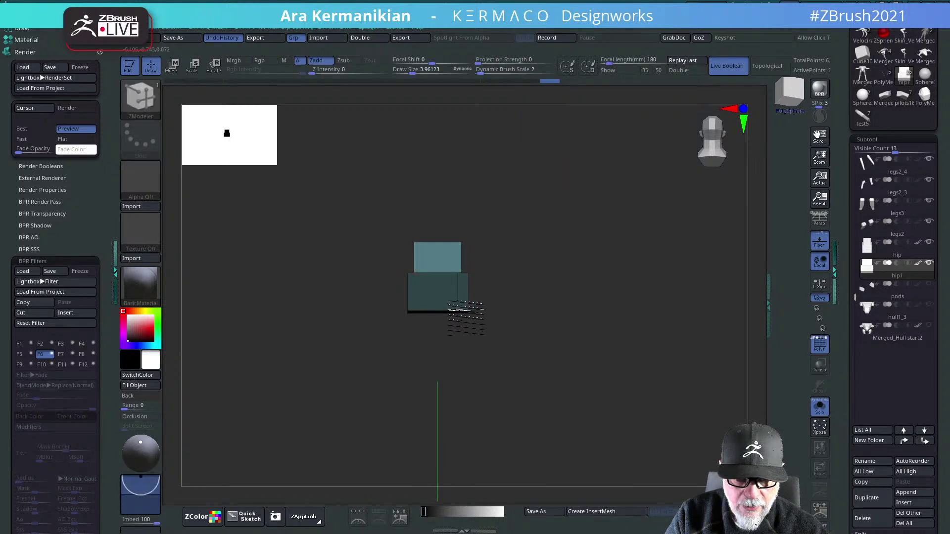
- Mirror and weld the hip block so the side edge loop is repeated on the opposite half
{"action": "left_click_drag", "start_coordinate": [619, 267], "coordinate": [578, 276], "text": "alt"}
{"action": "key", "text": "space"}
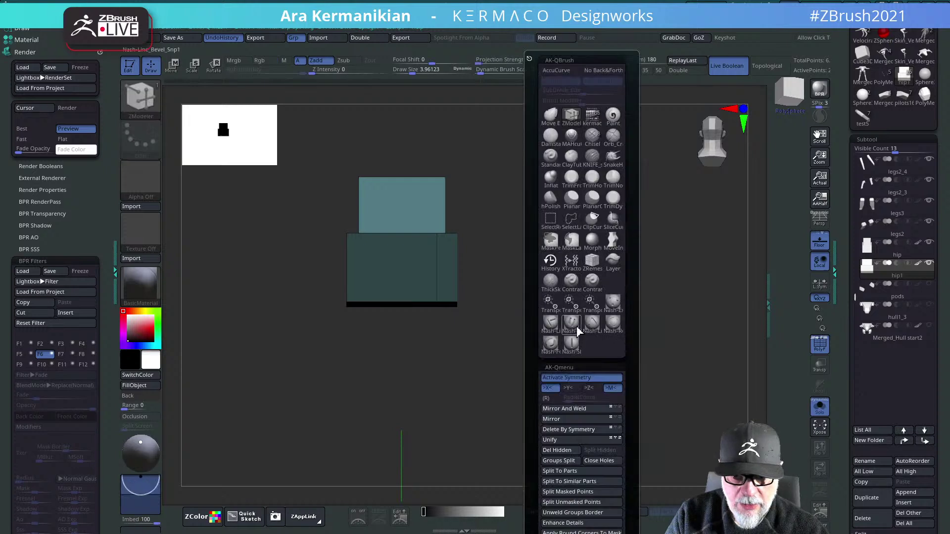
{"action": "left_click", "coordinate": [565, 409]}
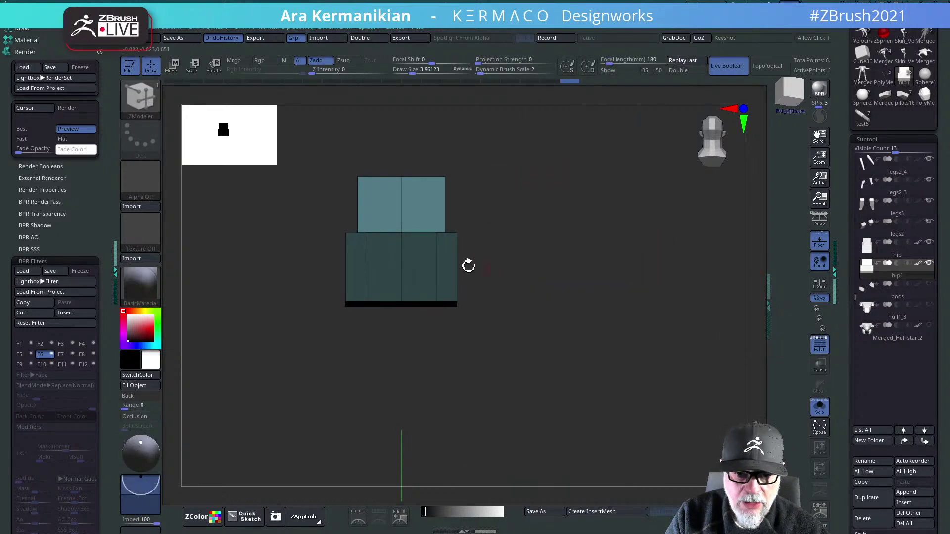
- Add horizontal edge loops across the hip block's wide lower part and bevel its bottom side corners with the full mech shown
{"action": "left_click", "coordinate": [401, 273]}
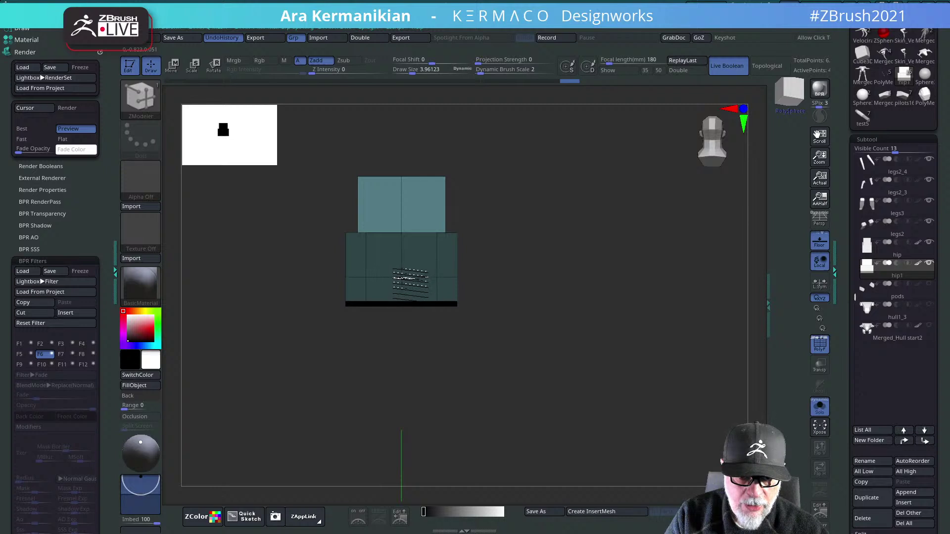
{"action": "left_click", "coordinate": [820, 411]}
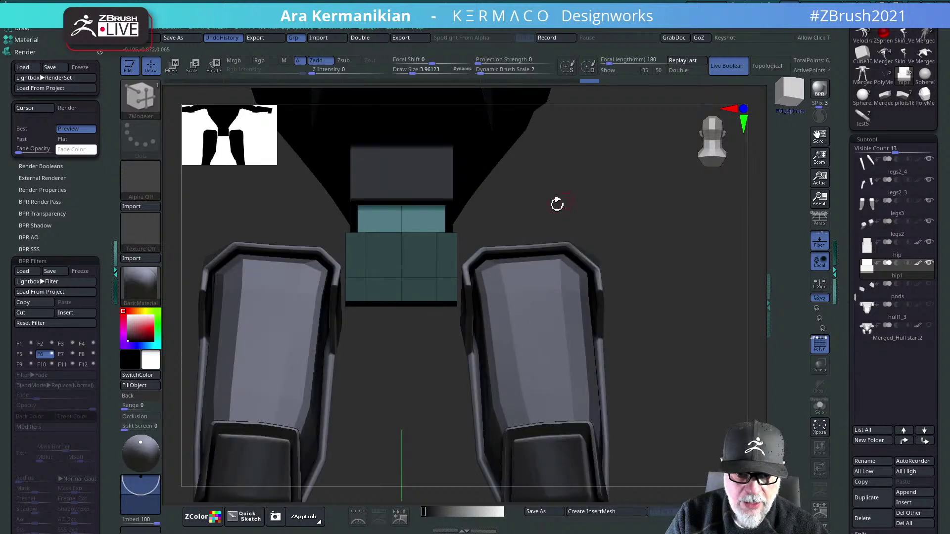
{"action": "left_click_drag", "start_coordinate": [578, 181], "coordinate": [358, 386], "text": "ctrl+shift"}
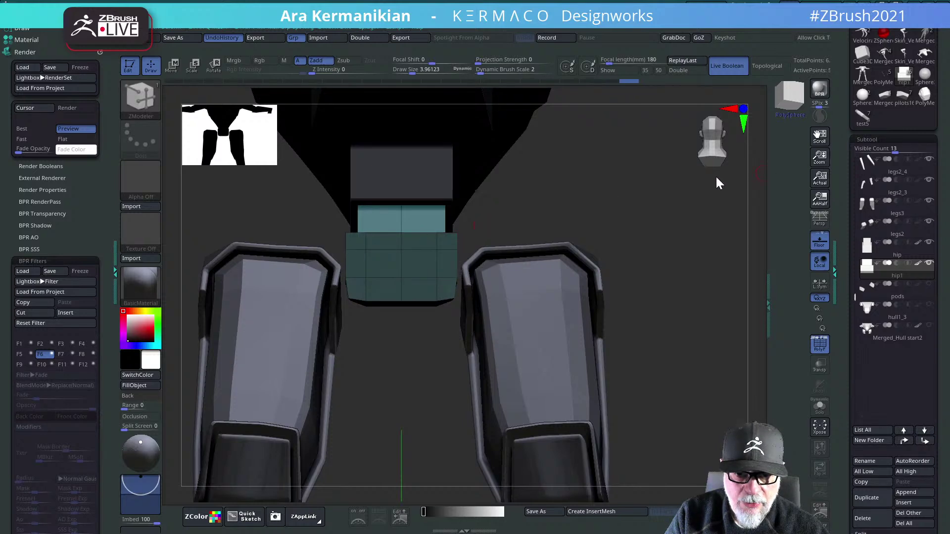
- Clip the hip block's upper rear edge at an angle in side view, and check the hip against the whole mech
{"action": "left_click_drag", "start_coordinate": [719, 183], "coordinate": [613, 191]}
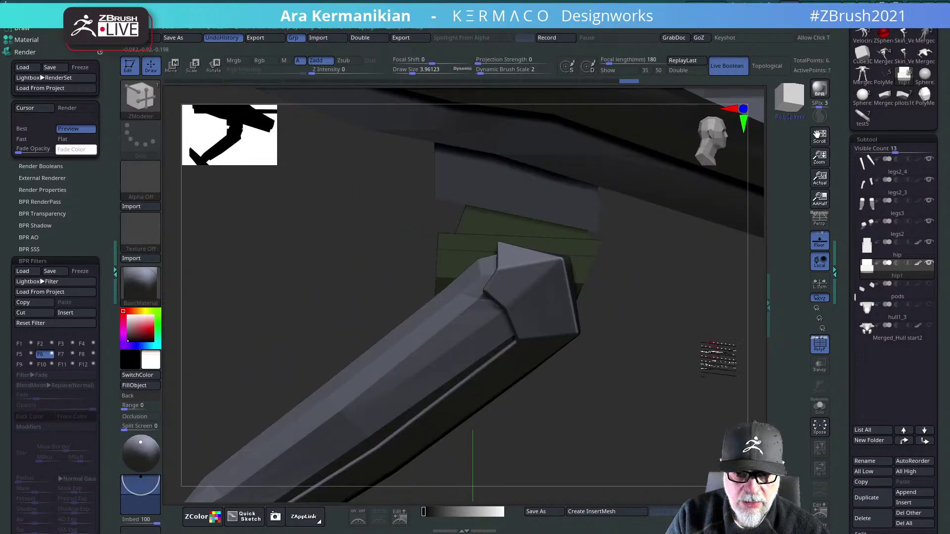
{"action": "left_click_drag", "start_coordinate": [637, 319], "coordinate": [472, 159], "text": "ctrl+shift"}
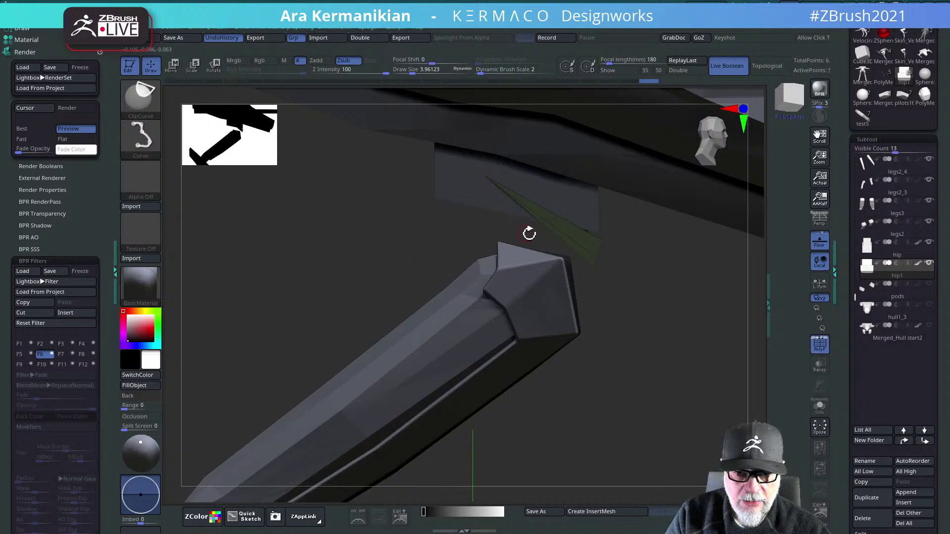
{"action": "key", "text": "ctrl+z"}
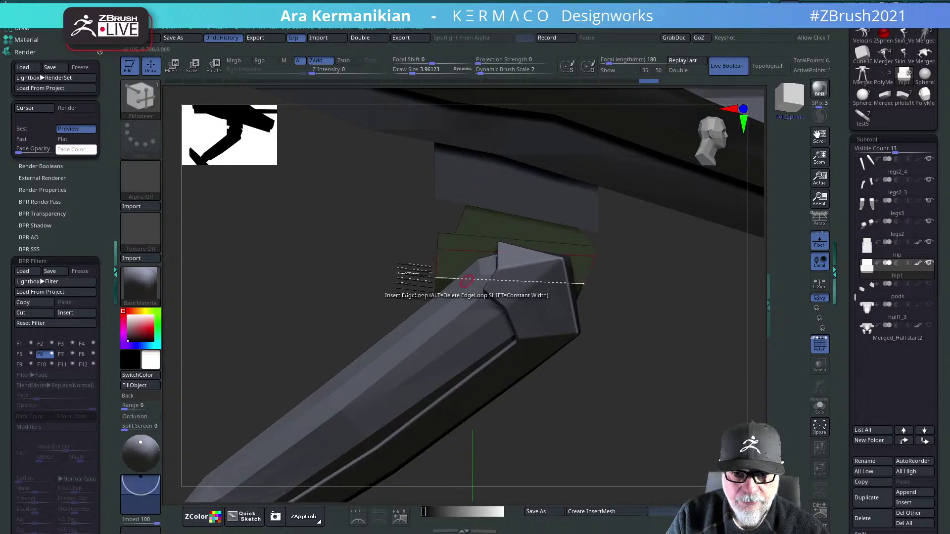
{"action": "mouse_move", "coordinate": [347, 327]}
{"action": "left_mouse_down", "text": "ctrl+shift"}
{"action": "mouse_move", "coordinate": [452, 187]}
{"action": "mouse_move", "coordinate": [492, 155]}
{"action": "mouse_move", "coordinate": [500, 172]}
{"action": "mouse_move", "coordinate": [484, 145]}
{"action": "mouse_move", "coordinate": [486, 158]}
{"action": "left_mouse_up", "text": "ctrl+shift"}
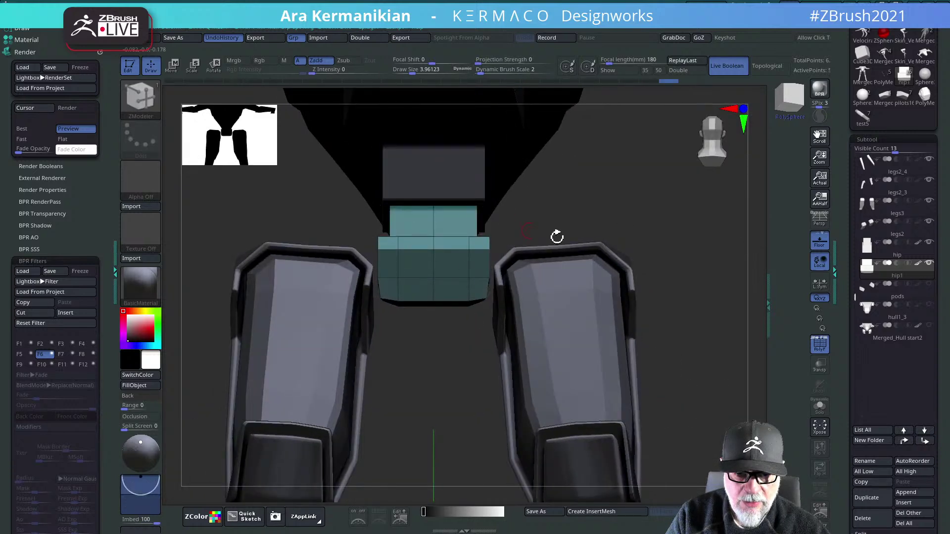
{"action": "left_click_drag", "start_coordinate": [694, 214], "coordinate": [608, 248], "text": "alt"}
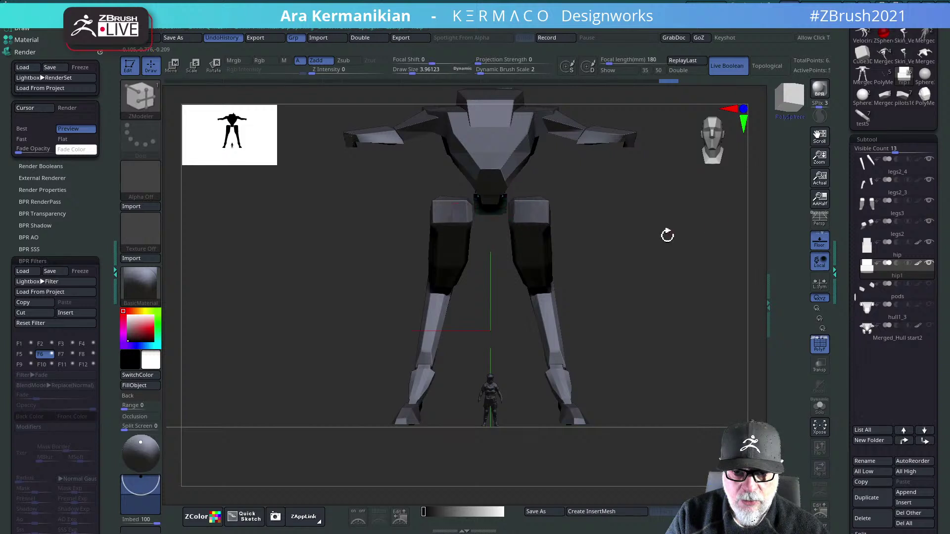
{"action": "left_click_drag", "start_coordinate": [667, 236], "coordinate": [591, 206]}
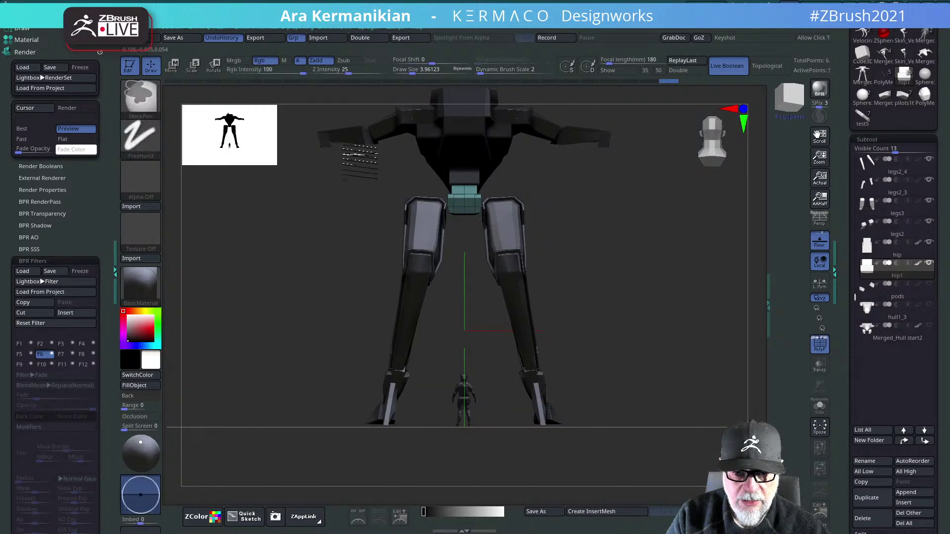
- Pull the hip block's lower part down by about 0.13 so it reaches deeper between the thighs
{"action": "key", "text": "w"}
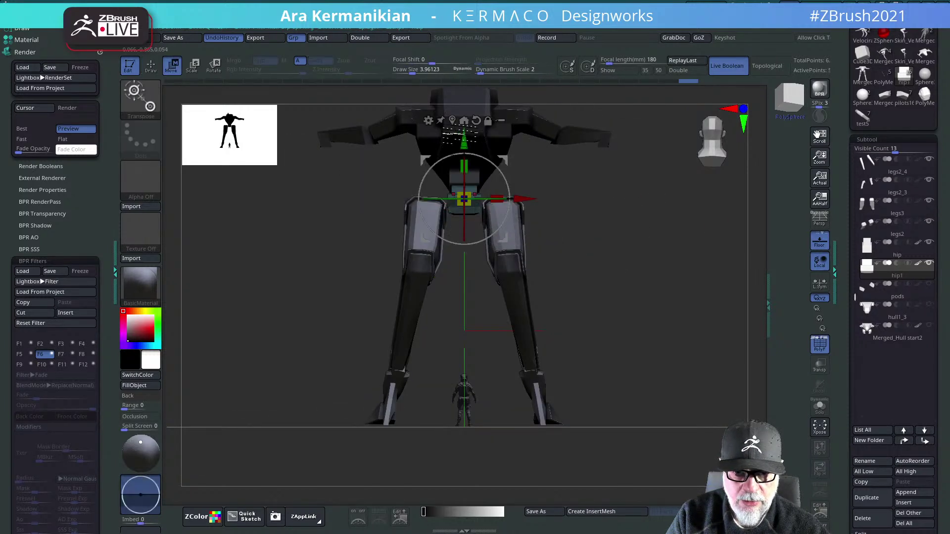
{"action": "left_click_drag", "start_coordinate": [465, 143], "coordinate": [464, 152]}
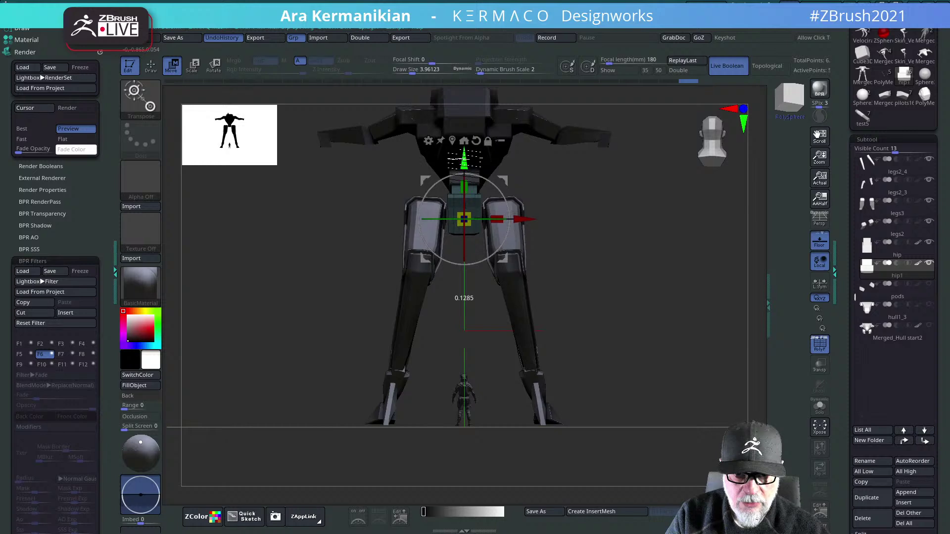
{"action": "mouse_move", "coordinate": [635, 252]}
{"action": "left_mouse_down"}
{"action": "mouse_move", "coordinate": [589, 271]}
{"action": "mouse_move", "coordinate": [625, 272]}
{"action": "mouse_move", "coordinate": [637, 229]}
{"action": "mouse_move", "coordinate": [573, 218]}
{"action": "mouse_move", "coordinate": [569, 258]}
{"action": "left_mouse_up"}
{"action": "key", "text": "q"}
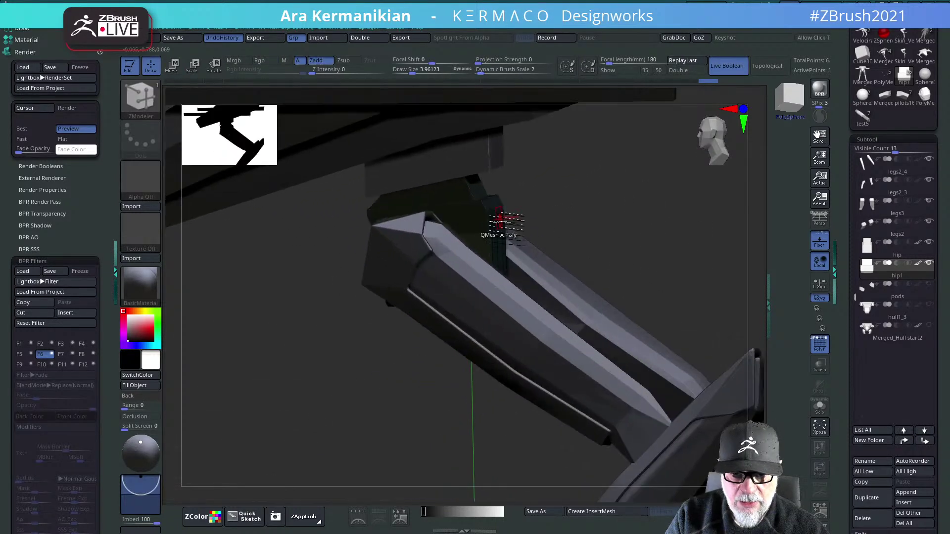
{"action": "left_click_drag", "start_coordinate": [638, 208], "coordinate": [575, 210]}
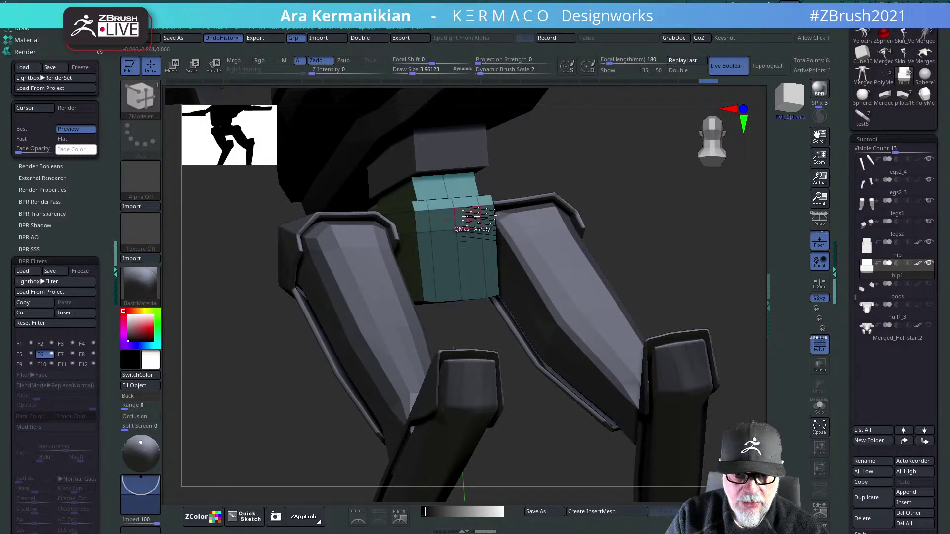
- Extrude the hip block's rear face backward past the thigh tops, checking it from below and in side view
{"action": "left_click_drag", "start_coordinate": [677, 250], "coordinate": [401, 456]}
{"action": "left_click_drag", "start_coordinate": [545, 384], "coordinate": [474, 238]}
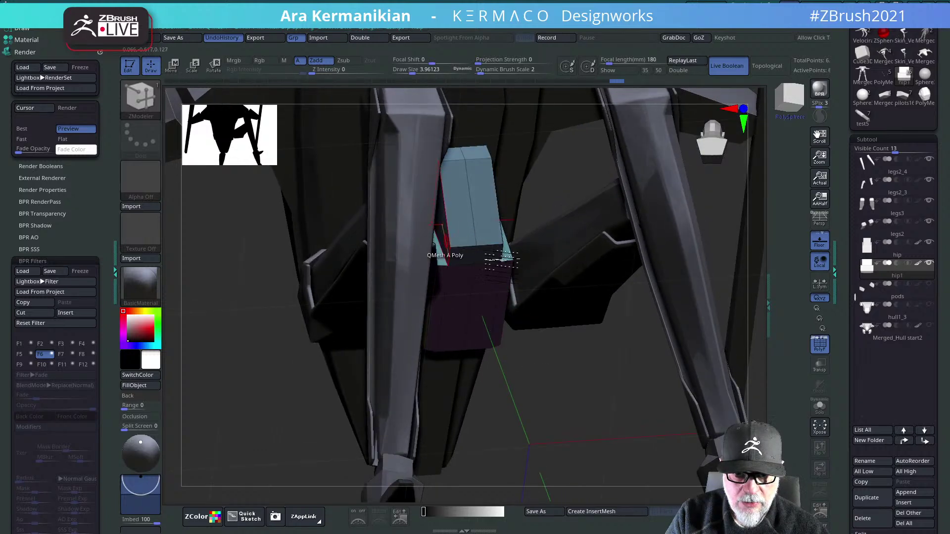
{"action": "mouse_move", "coordinate": [619, 406]}
{"action": "left_mouse_down"}
{"action": "mouse_move", "coordinate": [523, 439]}
{"action": "mouse_move", "coordinate": [564, 418]}
{"action": "mouse_move", "coordinate": [284, 363]}
{"action": "mouse_move", "coordinate": [743, 282]}
{"action": "mouse_move", "coordinate": [728, 208]}
{"action": "mouse_move", "coordinate": [660, 193]}
{"action": "mouse_move", "coordinate": [616, 212]}
{"action": "mouse_move", "coordinate": [433, 204]}
{"action": "left_mouse_up"}
{"action": "key", "text": "shift"}
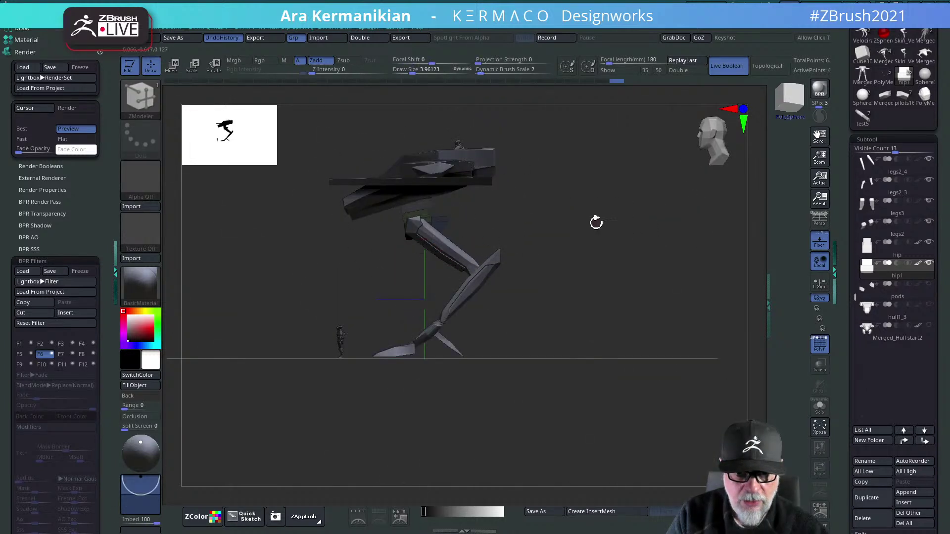
{"action": "left_click_drag", "start_coordinate": [597, 223], "coordinate": [446, 173], "text": "alt"}
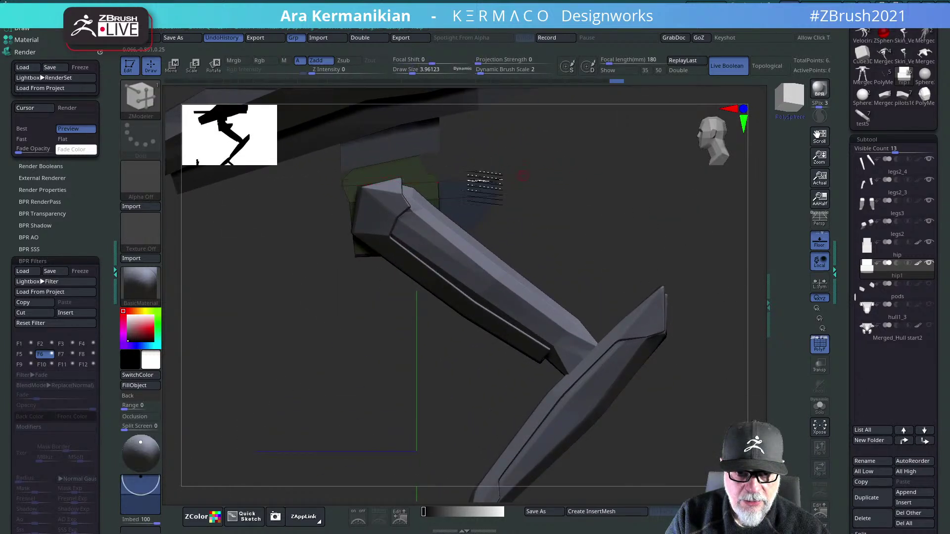
- Extrude the hip block's front face forward between the two thighs
{"action": "left_click_drag", "start_coordinate": [252, 288], "coordinate": [376, 243]}
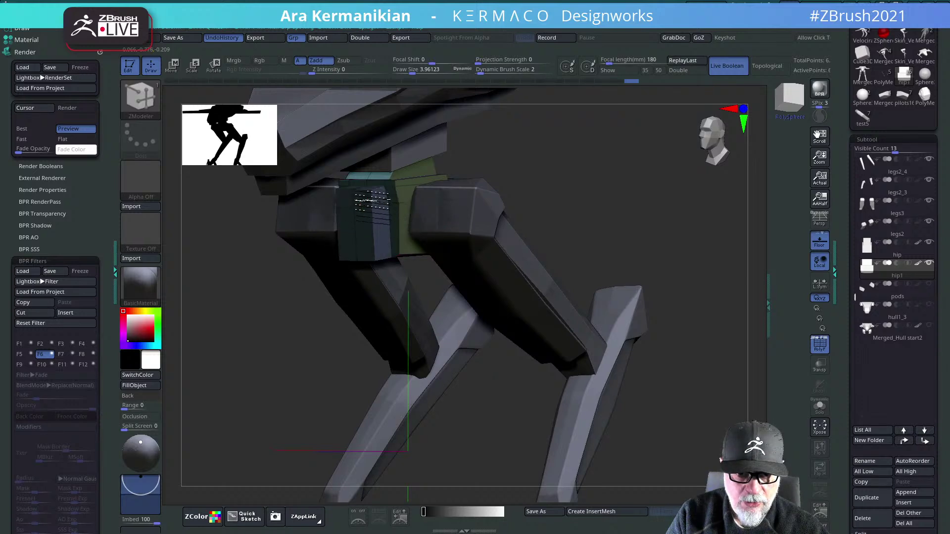
{"action": "left_click_drag", "start_coordinate": [512, 361], "coordinate": [494, 373]}
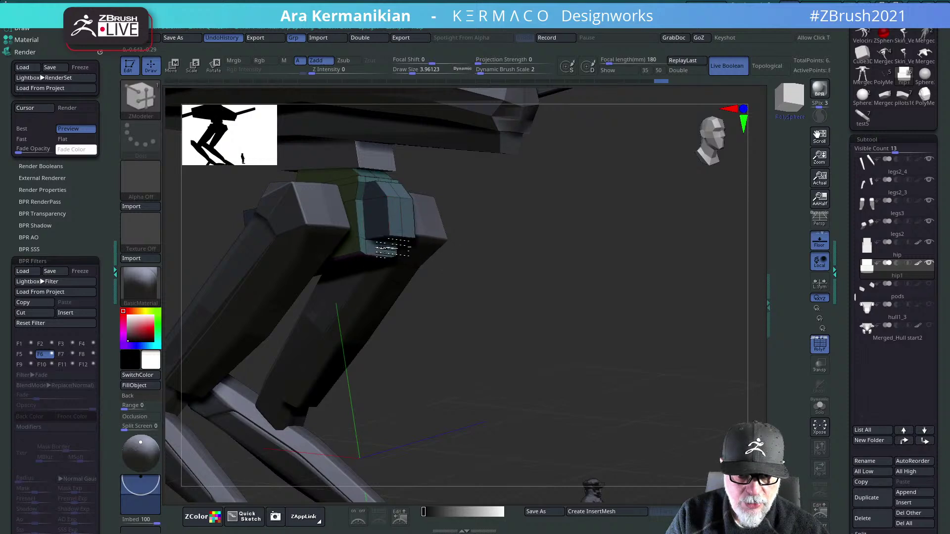
{"action": "left_click_drag", "start_coordinate": [558, 297], "coordinate": [545, 247]}
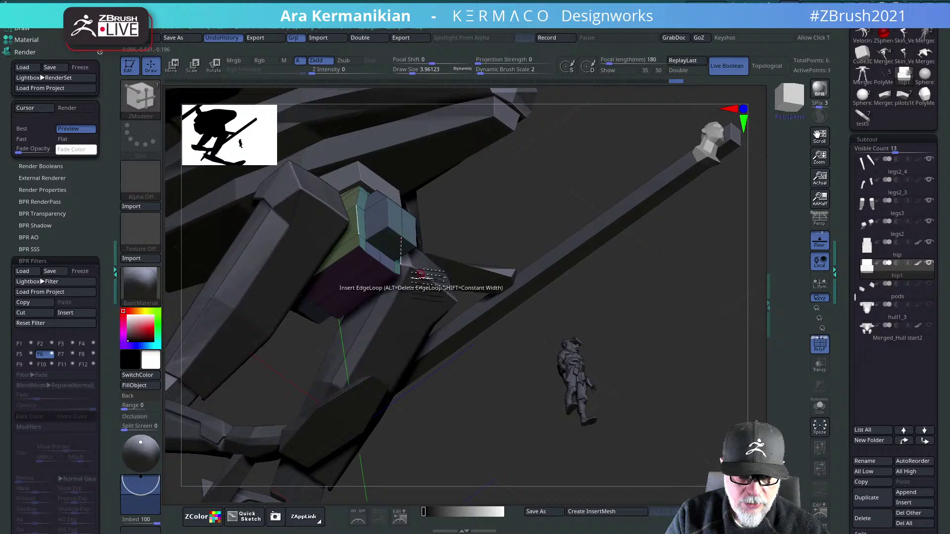
- Bevel the upper, lower and side corners of the hip block's extruded front
{"action": "left_click_drag", "start_coordinate": [556, 213], "coordinate": [542, 225]}
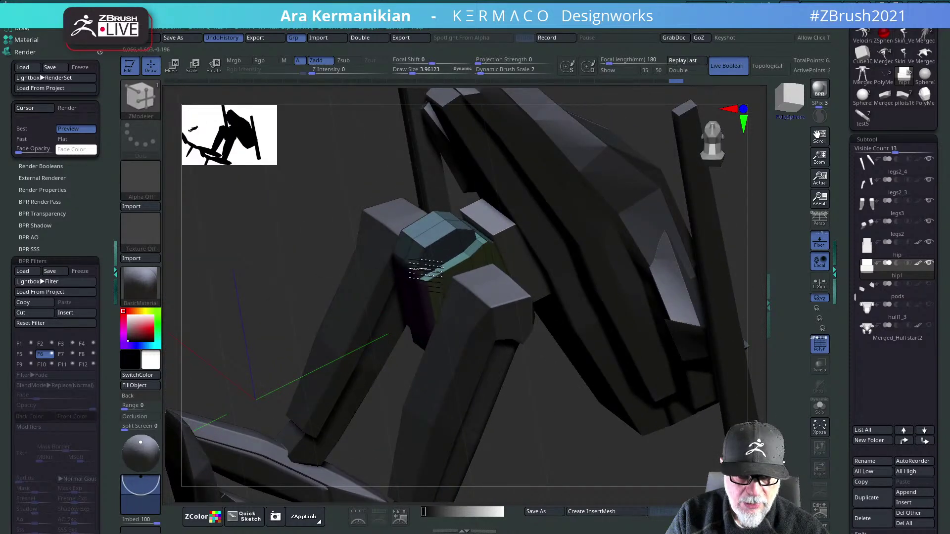
{"action": "left_click_drag", "start_coordinate": [278, 222], "coordinate": [283, 174], "text": "alt"}
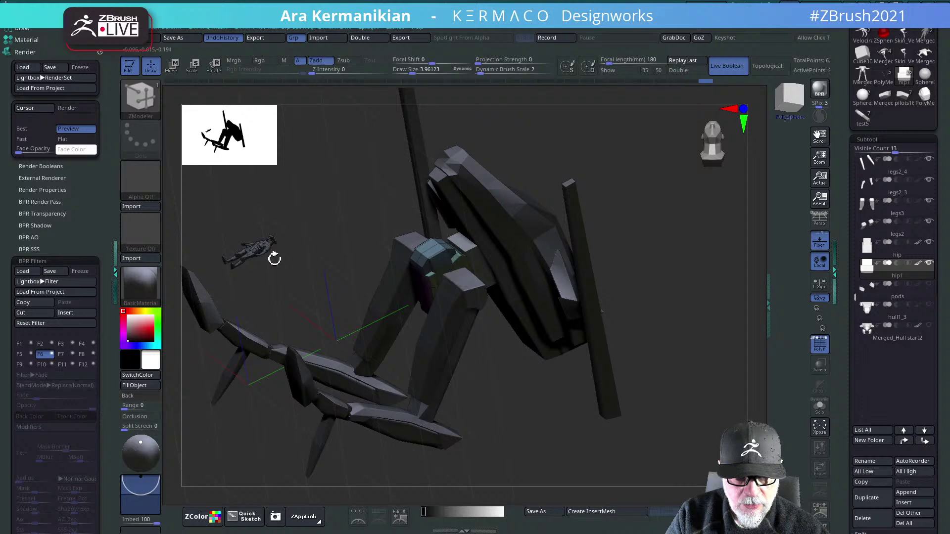
{"action": "left_click_drag", "start_coordinate": [324, 203], "coordinate": [282, 193], "text": "alt"}
{"action": "left_click_drag", "start_coordinate": [673, 194], "coordinate": [835, 271], "text": "alt"}
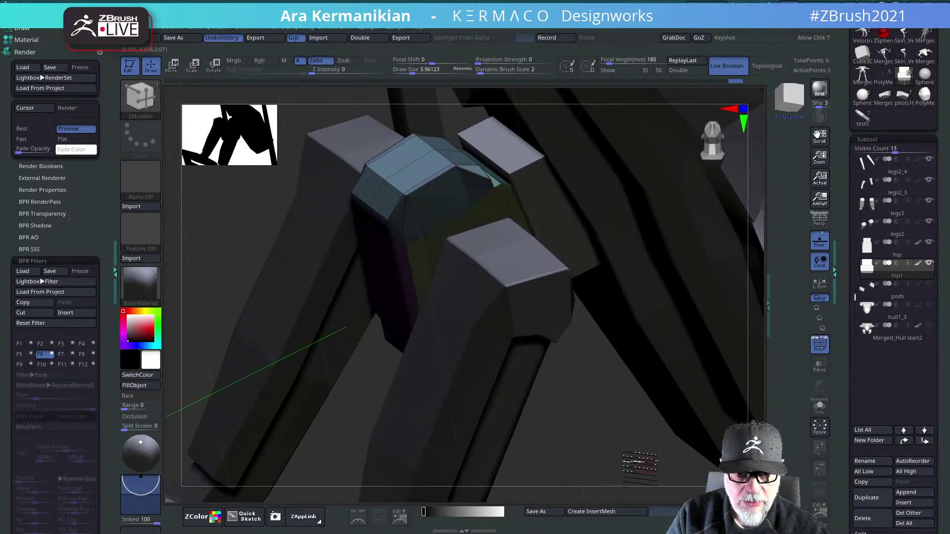
- Extrude the narrow upper side strips of the hip block outward into a thin crossbar over both thighs
{"action": "left_click_drag", "start_coordinate": [640, 467], "coordinate": [605, 188], "text": "alt"}
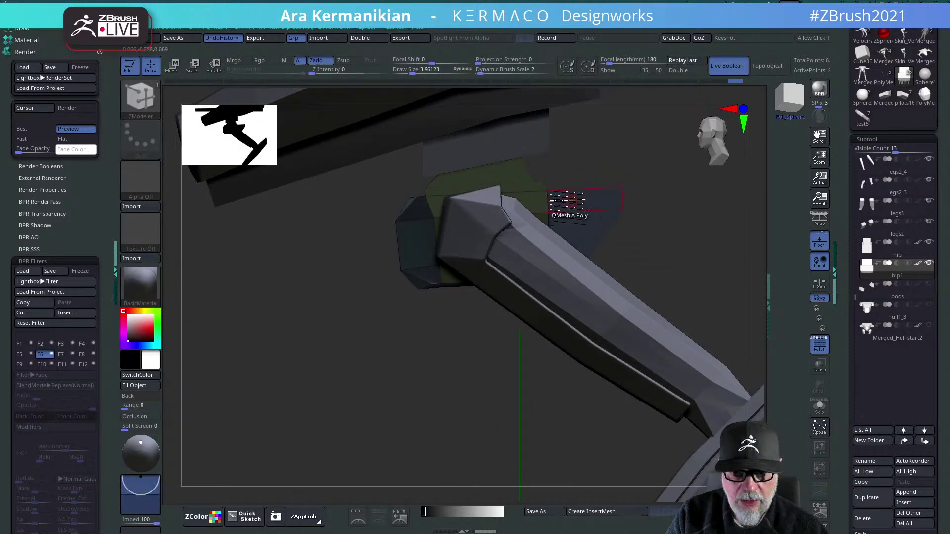
{"action": "left_click_drag", "start_coordinate": [638, 145], "coordinate": [612, 218]}
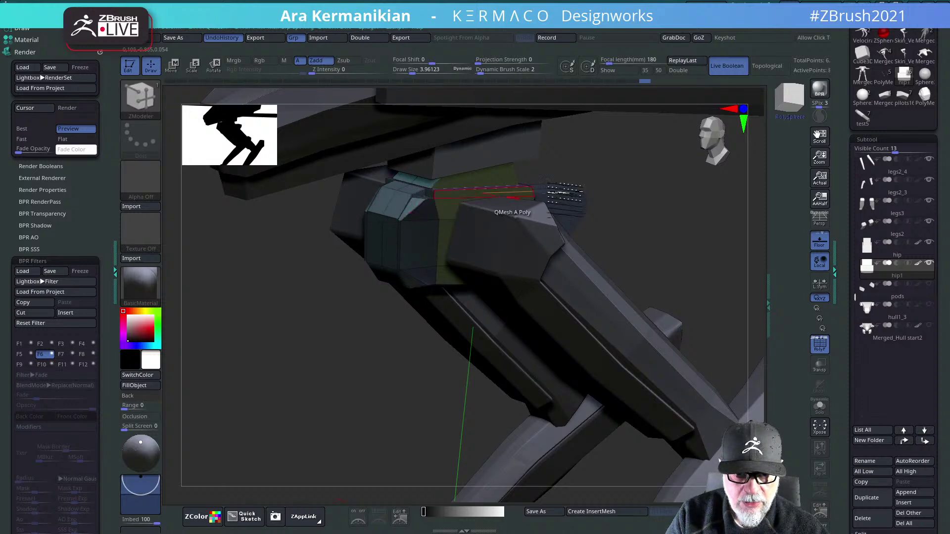
{"action": "left_click_drag", "start_coordinate": [693, 200], "coordinate": [500, 204]}
{"action": "left_click_drag", "start_coordinate": [605, 212], "coordinate": [520, 250]}
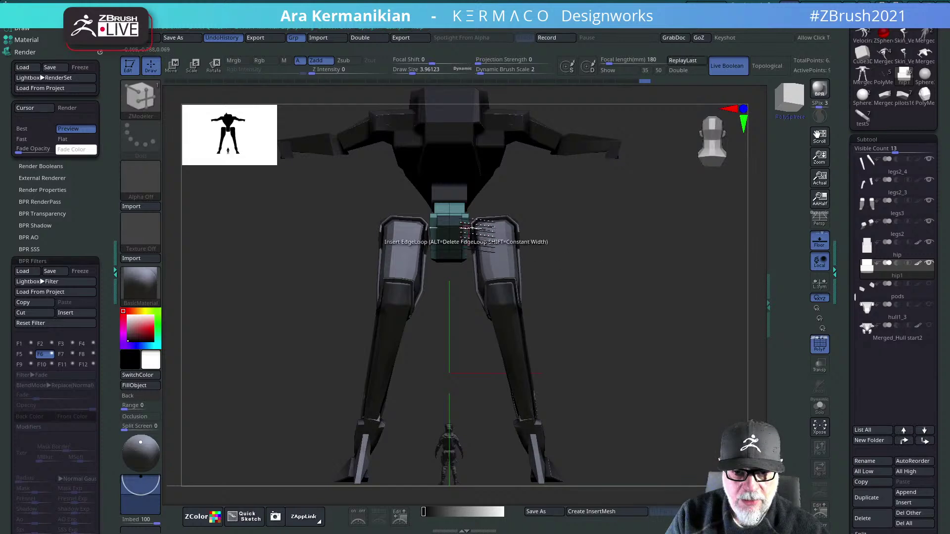
{"action": "key", "text": "w"}
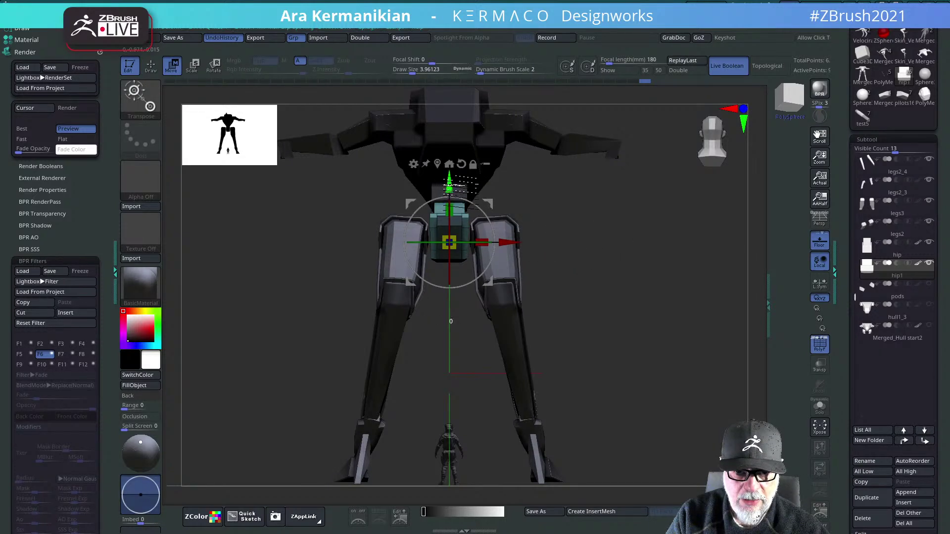
{"action": "mouse_move", "coordinate": [672, 254]}
{"action": "left_mouse_down"}
{"action": "mouse_move", "coordinate": [551, 233]}
{"action": "mouse_move", "coordinate": [636, 297]}
{"action": "mouse_move", "coordinate": [455, 218]}
{"action": "left_mouse_up"}
{"action": "key", "text": "q"}
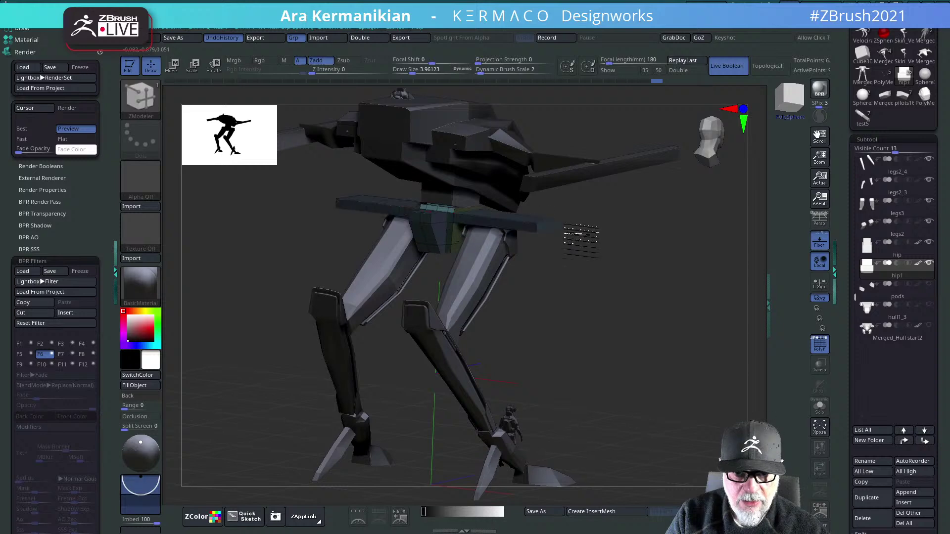
- Shorten the hip crossbar so both ends finish near the outer edges of the thighs
{"action": "left_click_drag", "start_coordinate": [647, 259], "coordinate": [524, 249], "text": "shift"}
{"action": "left_click_drag", "start_coordinate": [615, 271], "coordinate": [547, 248]}
{"action": "left_click_drag", "start_coordinate": [670, 282], "coordinate": [615, 280], "text": "alt"}
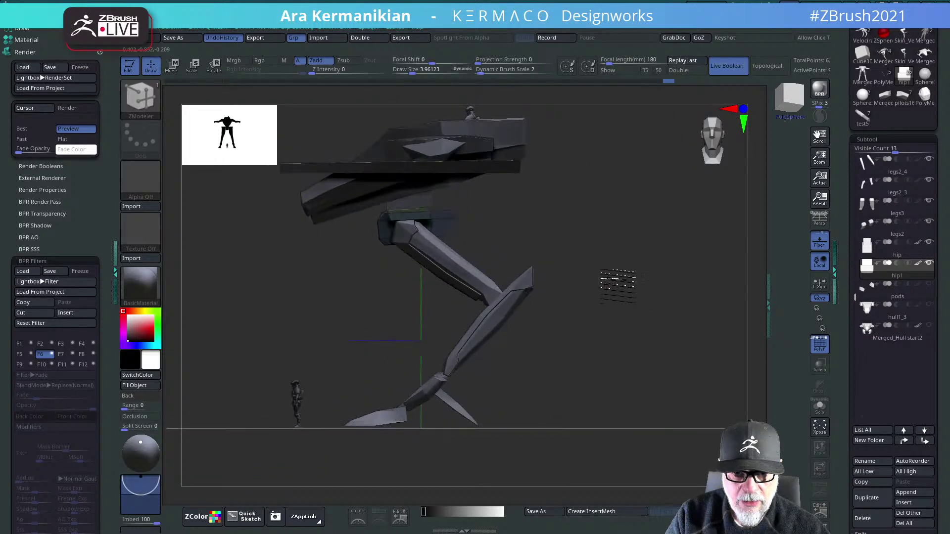
{"action": "left_click_drag", "start_coordinate": [622, 231], "coordinate": [413, 225], "text": "shift"}
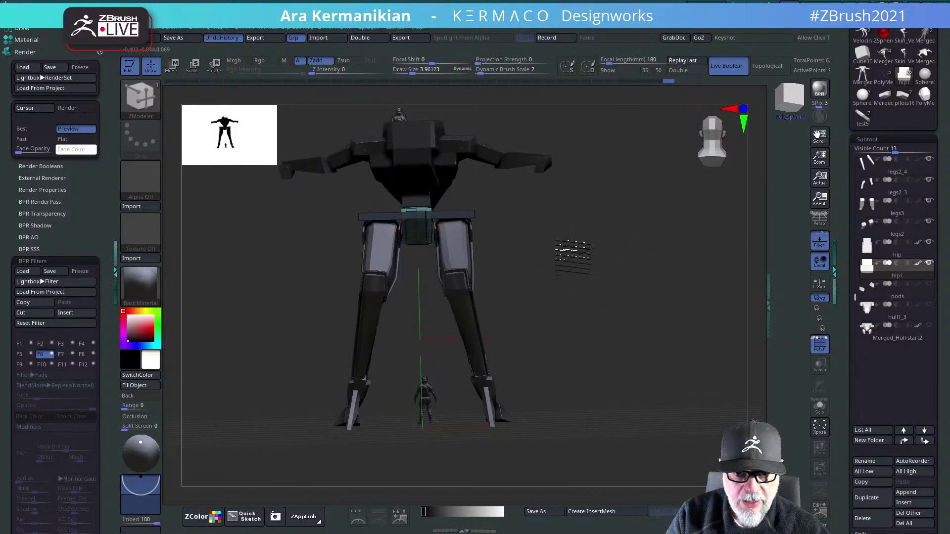
{"action": "left_click_drag", "start_coordinate": [573, 255], "coordinate": [424, 213]}
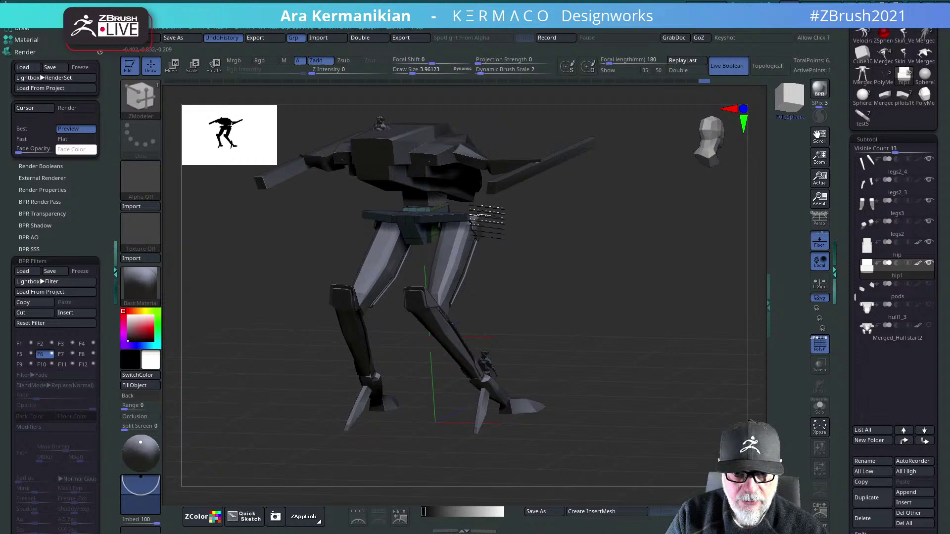
- Raise the hip block together with the upper body by about 0.05 above the legs in front view
{"action": "left_click_drag", "start_coordinate": [660, 244], "coordinate": [636, 290]}
{"action": "key", "text": "w"}
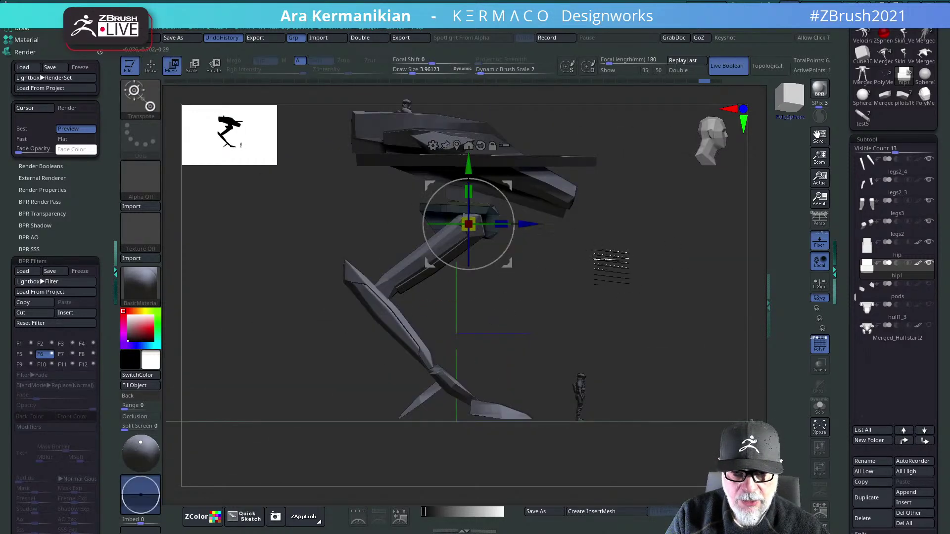
{"action": "left_click_drag", "start_coordinate": [695, 314], "coordinate": [644, 326], "text": "shift"}
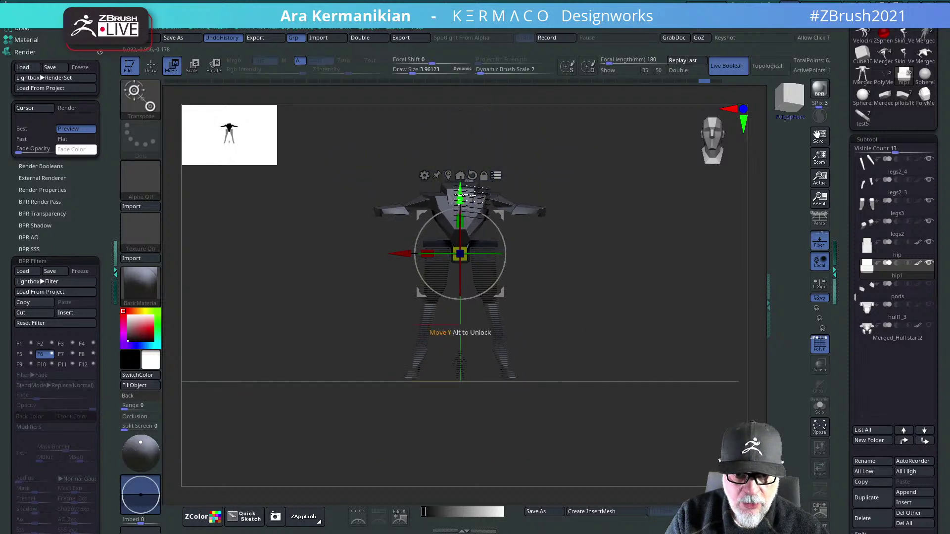
{"action": "left_click_drag", "start_coordinate": [461, 322], "coordinate": [460, 315]}
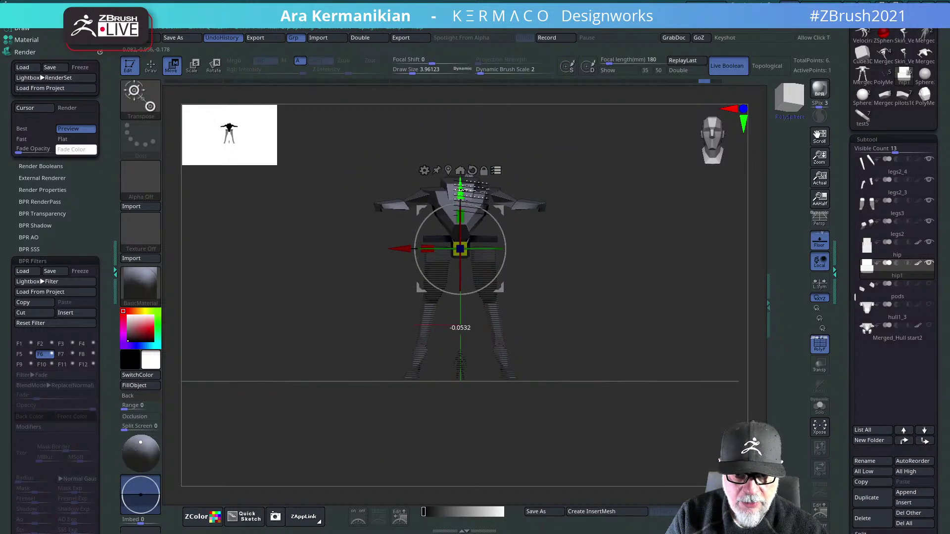
{"action": "key", "text": "q"}
- Shift the hip block and upper body slightly forward over the legs in side view
{"action": "left_click_drag", "start_coordinate": [638, 297], "coordinate": [405, 269]}
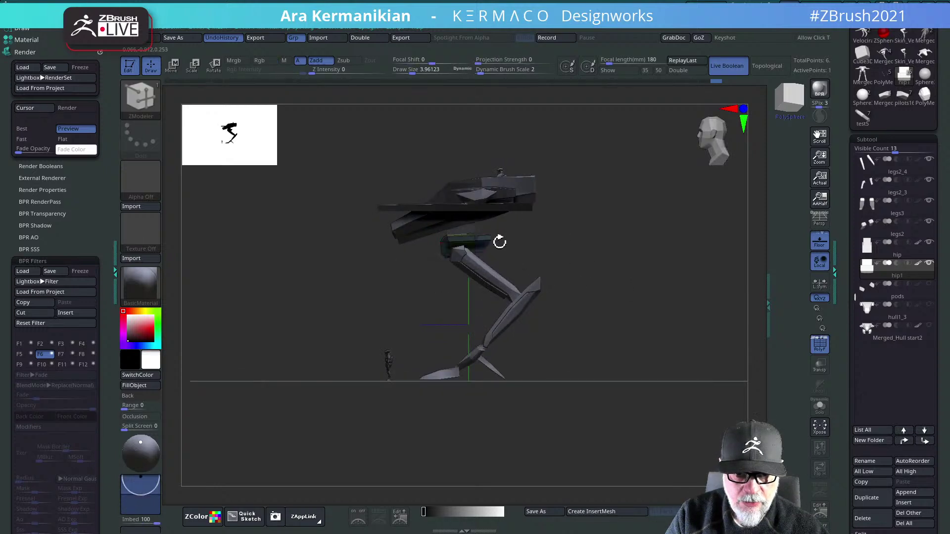
{"action": "key", "text": "w"}
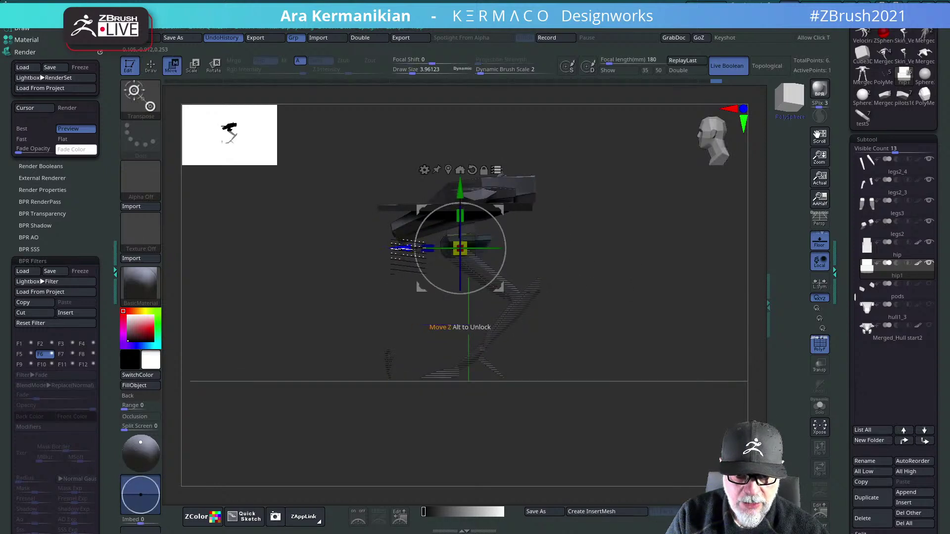
{"action": "left_click_drag", "start_coordinate": [400, 248], "coordinate": [387, 248]}
{"action": "key", "text": "q"}
{"action": "mouse_move", "coordinate": [598, 258]}
{"action": "left_mouse_down"}
{"action": "mouse_move", "coordinate": [642, 257]}
{"action": "mouse_move", "coordinate": [501, 244]}
{"action": "left_mouse_up"}
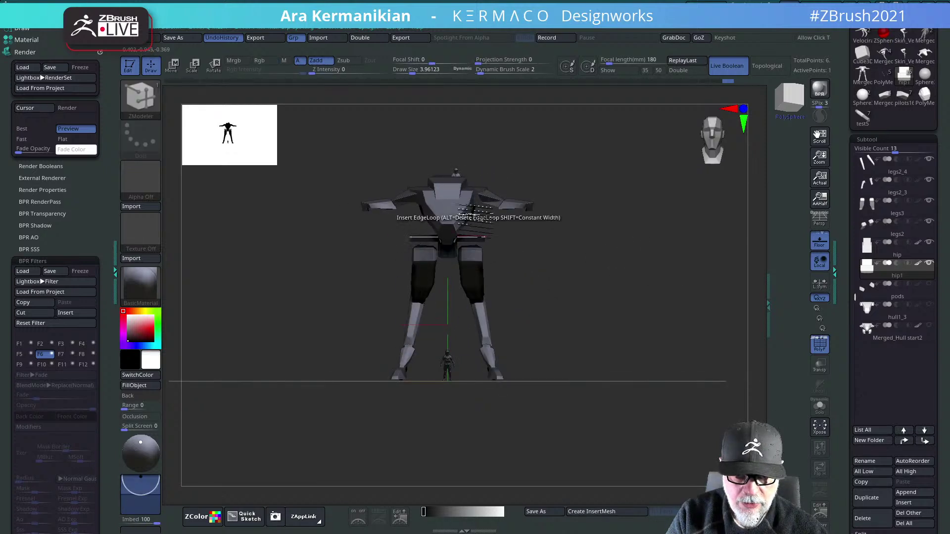
- Slide the crossbar's outer front edges with the ZModeler Slide edge action so the wing ends taper
{"action": "left_click_drag", "start_coordinate": [605, 274], "coordinate": [482, 107]}
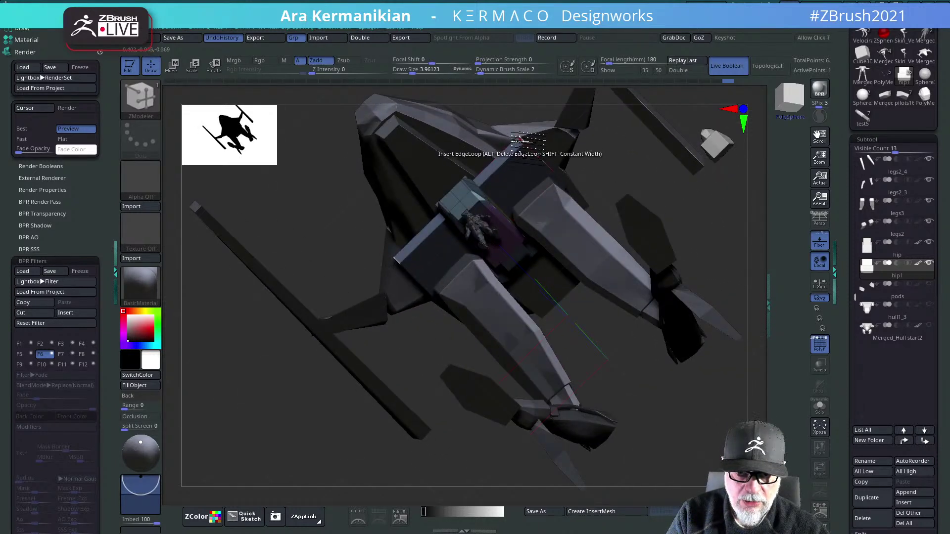
{"action": "key", "text": "space"}
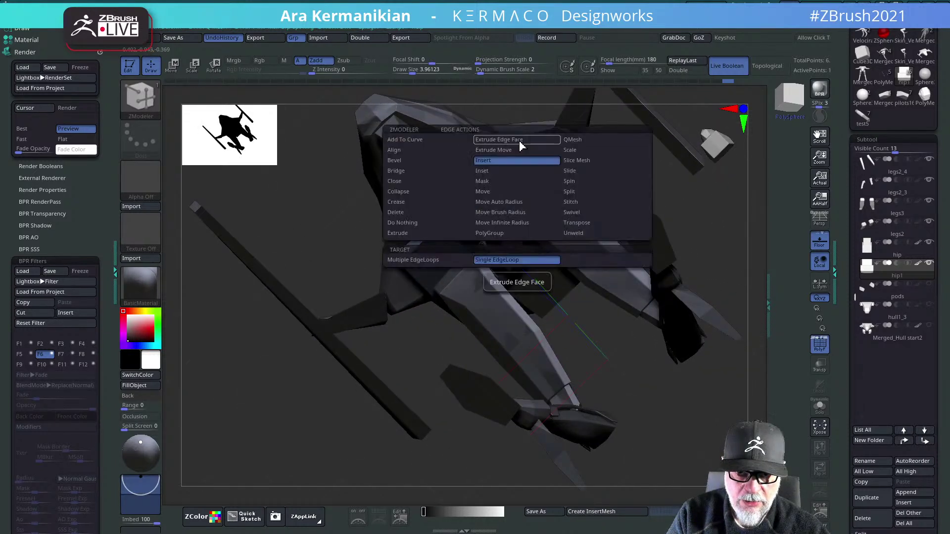
{"action": "left_click", "coordinate": [573, 173]}
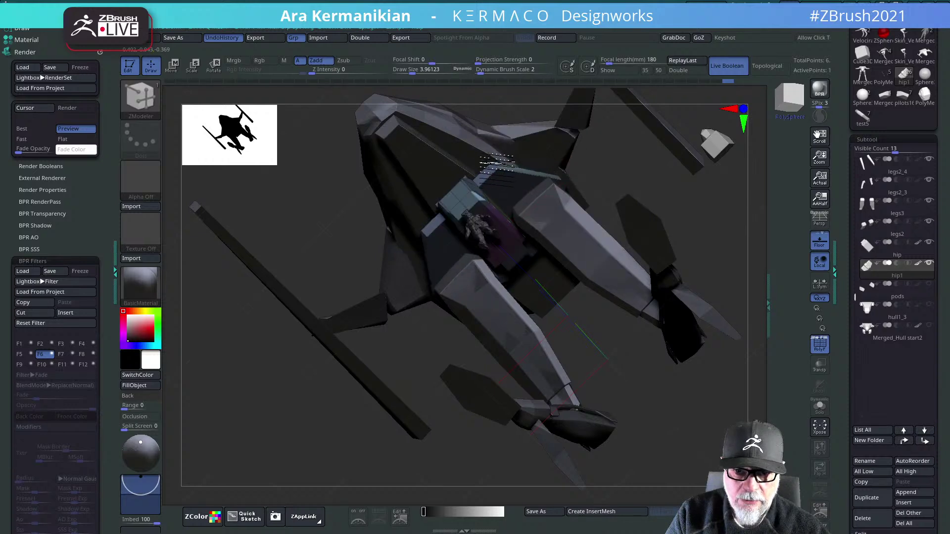
{"action": "left_click_drag", "start_coordinate": [699, 212], "coordinate": [495, 202]}
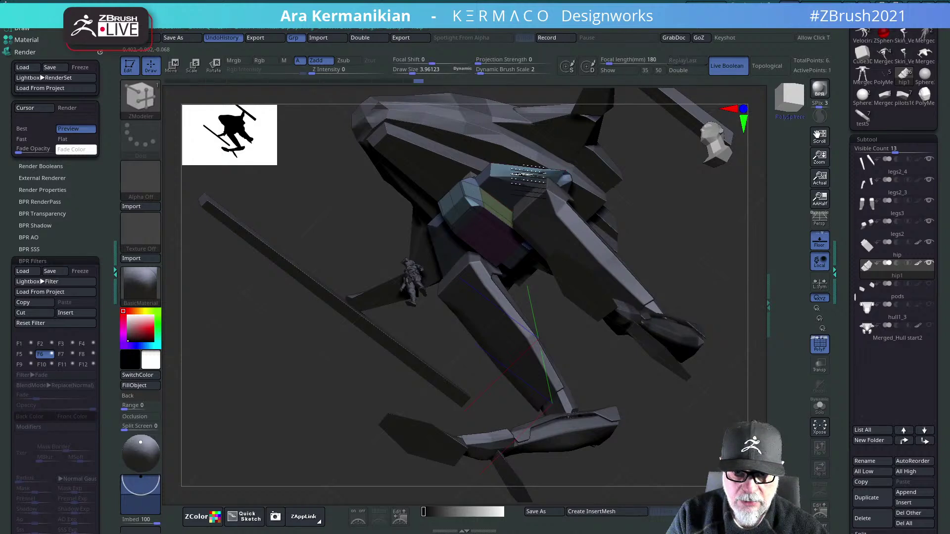
- Insert an edge loop across the crossbar's wing with Single EdgeLoop, and slide its front corner edge to angle it
{"action": "key", "text": "space"}
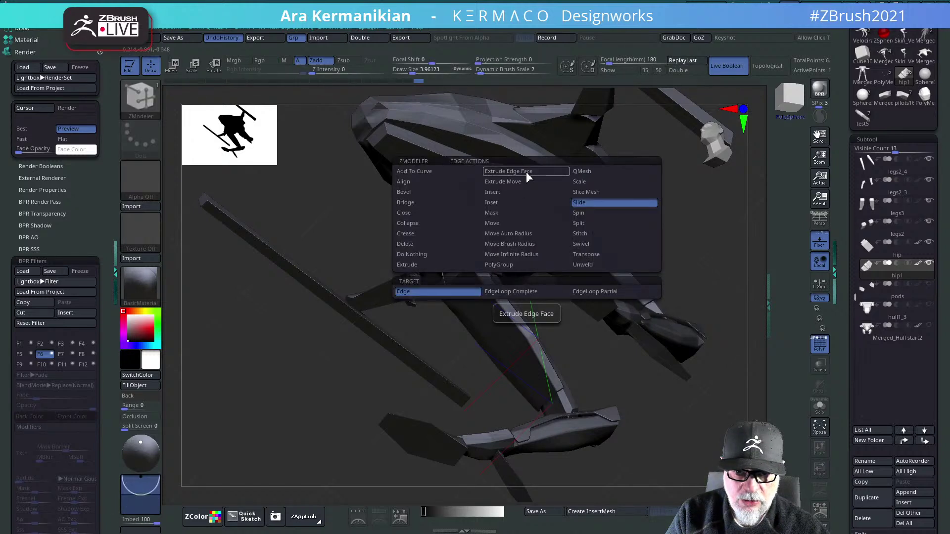
{"action": "left_click", "coordinate": [492, 192]}
{"action": "left_click", "coordinate": [527, 172]}
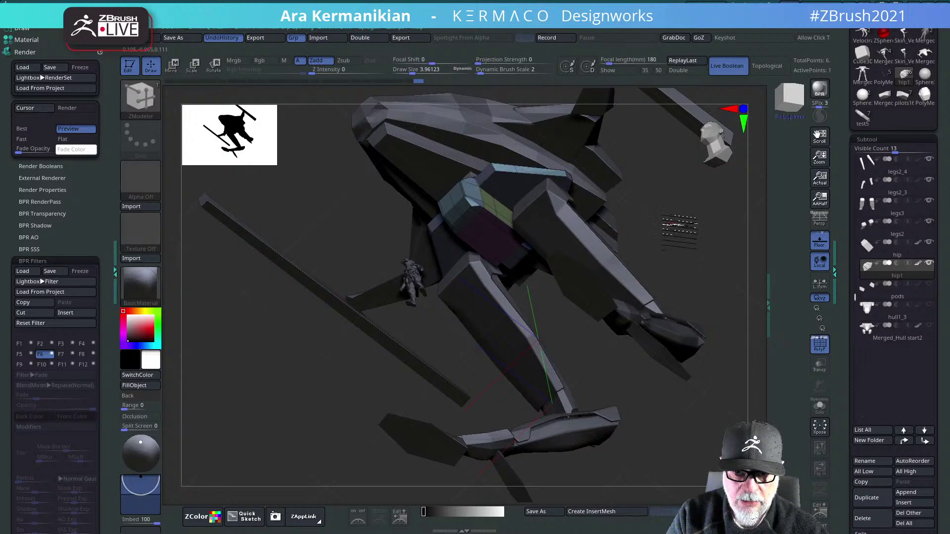
{"action": "left_click_drag", "start_coordinate": [678, 224], "coordinate": [495, 170]}
{"action": "left_click", "coordinate": [492, 166]}
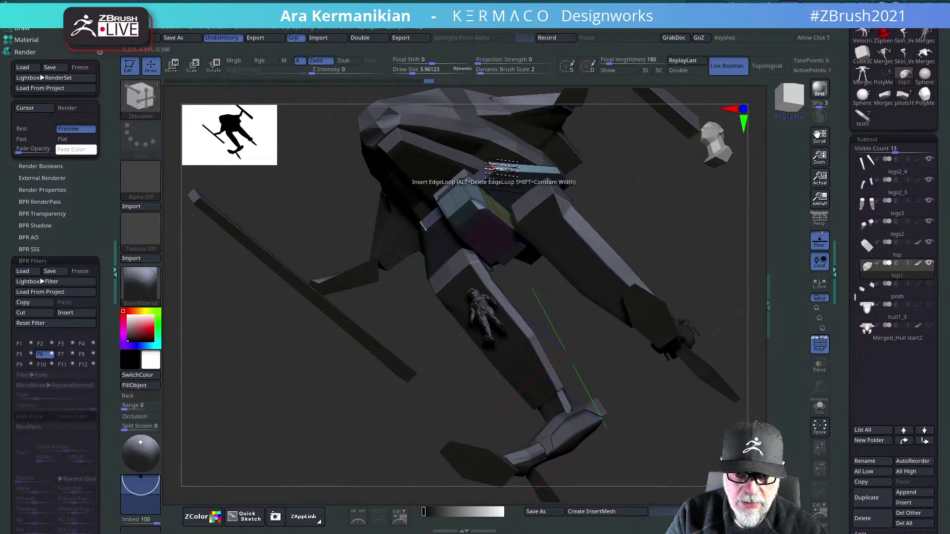
{"action": "key", "text": "space"}
{"action": "left_click", "coordinate": [551, 190]}
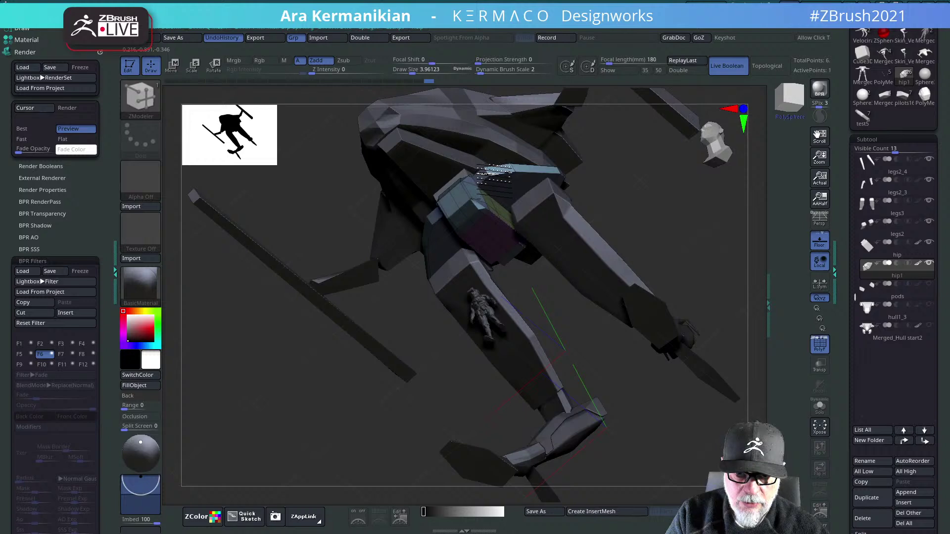
- Trim the hip connector's crossbar wing at a shallow angle with a ClipCurve cut in bottom view
{"action": "right_click", "coordinate": [727, 212]}
{"action": "right_click_drag", "start_coordinate": [643, 210], "coordinate": [594, 170]}
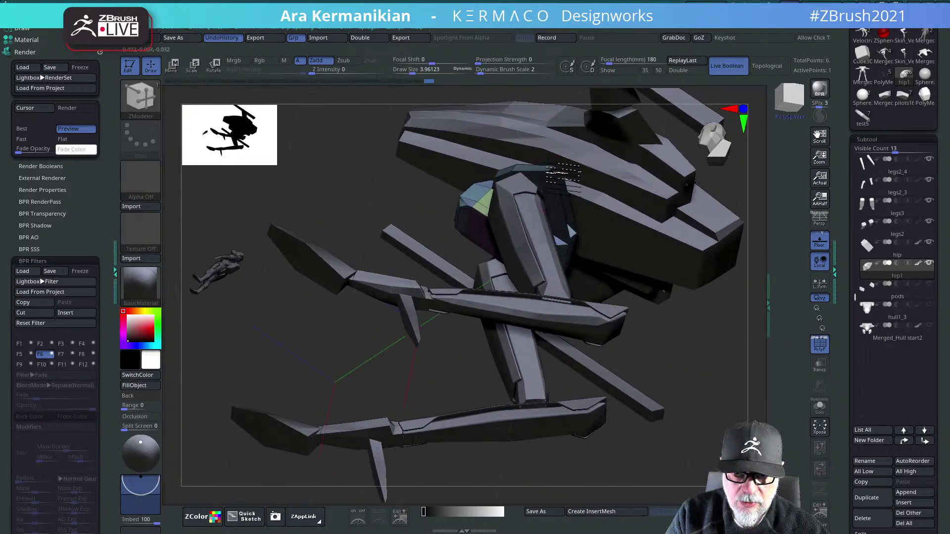
{"action": "right_click_drag", "start_coordinate": [686, 332], "coordinate": [737, 317], "text": "shift"}
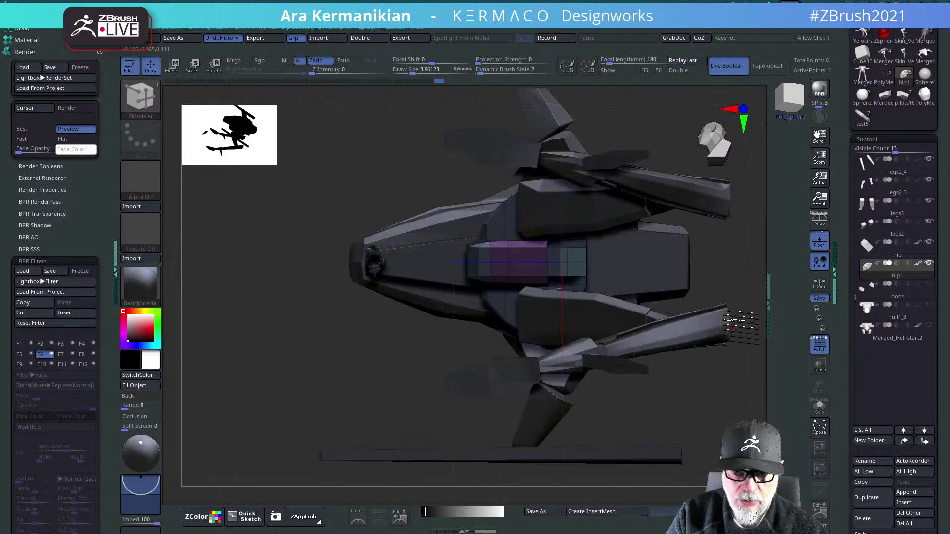
{"action": "mouse_move", "coordinate": [288, 161]}
{"action": "left_mouse_down", "text": "ctrl+shift"}
{"action": "mouse_move", "coordinate": [701, 189]}
{"action": "mouse_move", "coordinate": [710, 124]}
{"action": "mouse_move", "coordinate": [732, 190]}
{"action": "mouse_move", "coordinate": [716, 218]}
{"action": "mouse_move", "coordinate": [708, 198]}
{"action": "left_mouse_up", "text": "ctrl+shift"}
{"action": "right_click_drag", "start_coordinate": [727, 96], "coordinate": [564, 148]}
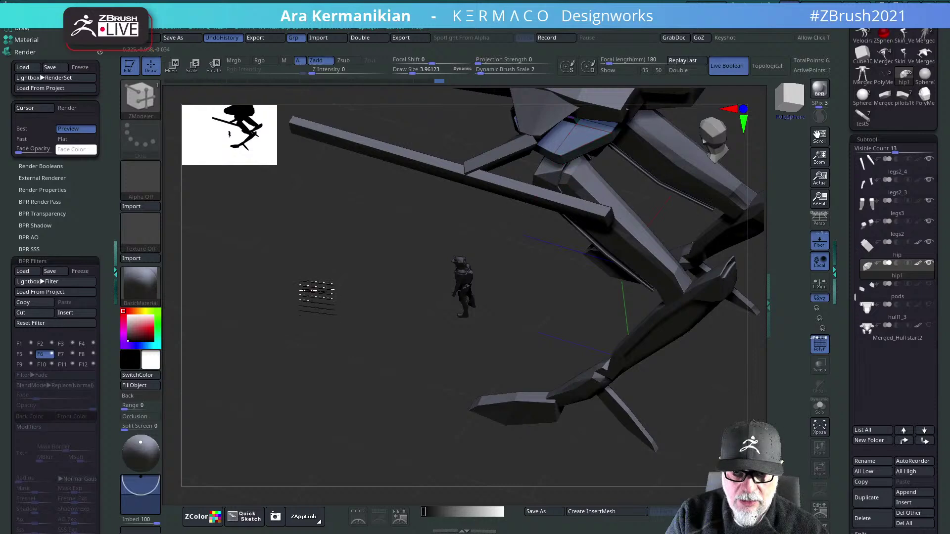
{"action": "right_click_drag", "start_coordinate": [316, 294], "coordinate": [597, 346]}
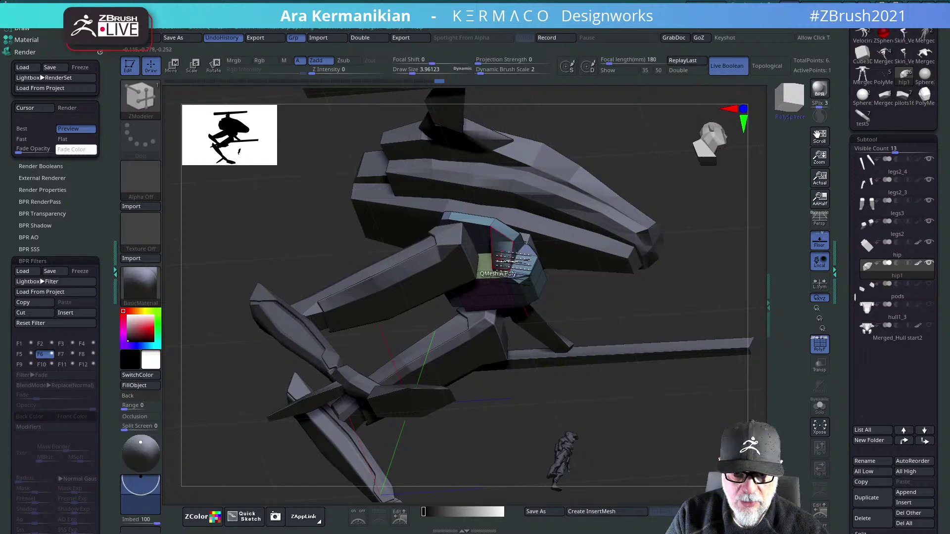
{"action": "right_click_drag", "start_coordinate": [512, 262], "coordinate": [649, 329]}
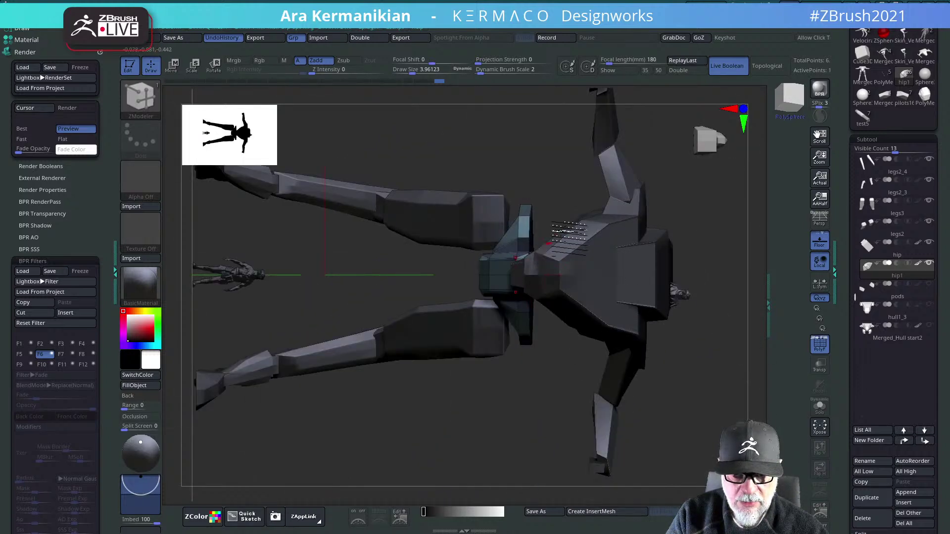
{"action": "right_click_drag", "start_coordinate": [569, 232], "coordinate": [542, 198]}
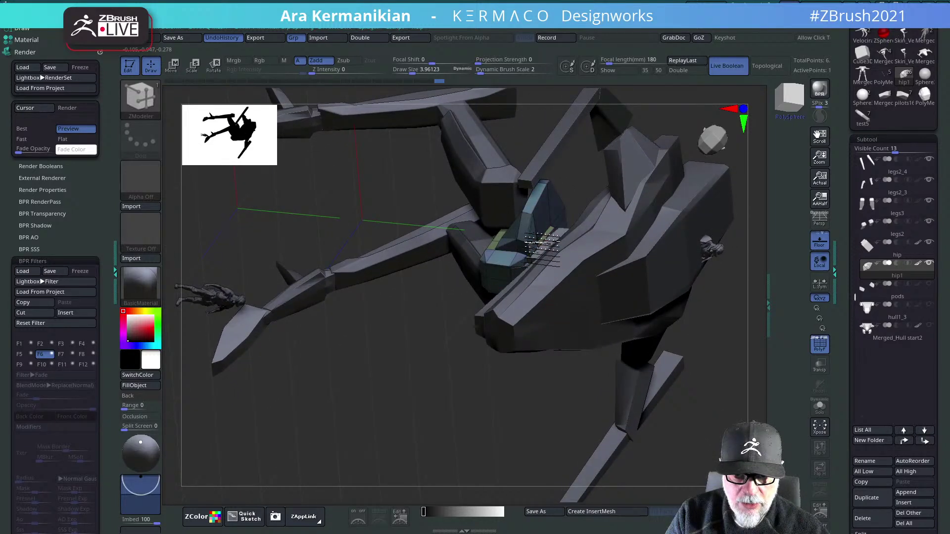
{"action": "right_click_drag", "start_coordinate": [594, 198], "coordinate": [496, 247]}
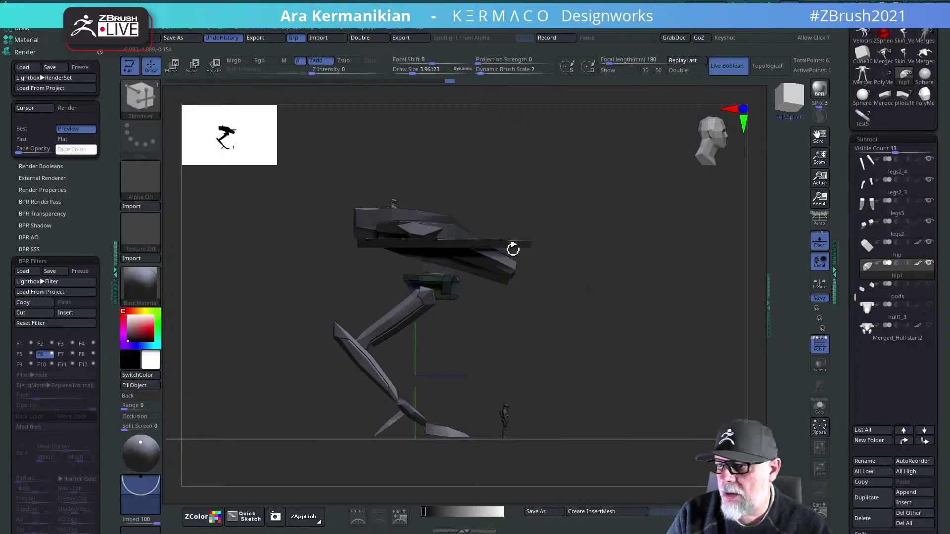
- Open the people subtool folder and turn on transparency so the pilots show through the hull
{"action": "right_click_drag", "start_coordinate": [547, 252], "coordinate": [648, 236]}
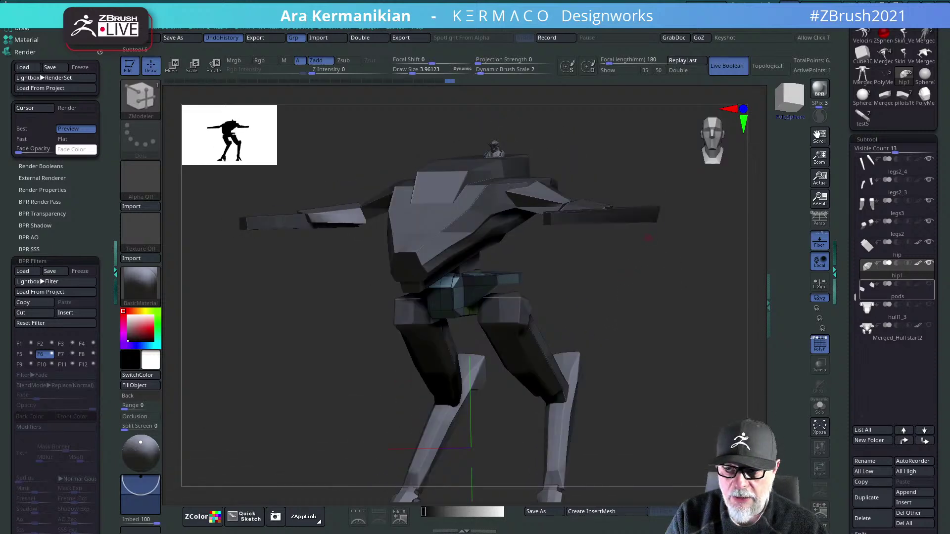
{"action": "left_click_drag", "start_coordinate": [858, 299], "coordinate": [844, 142]}
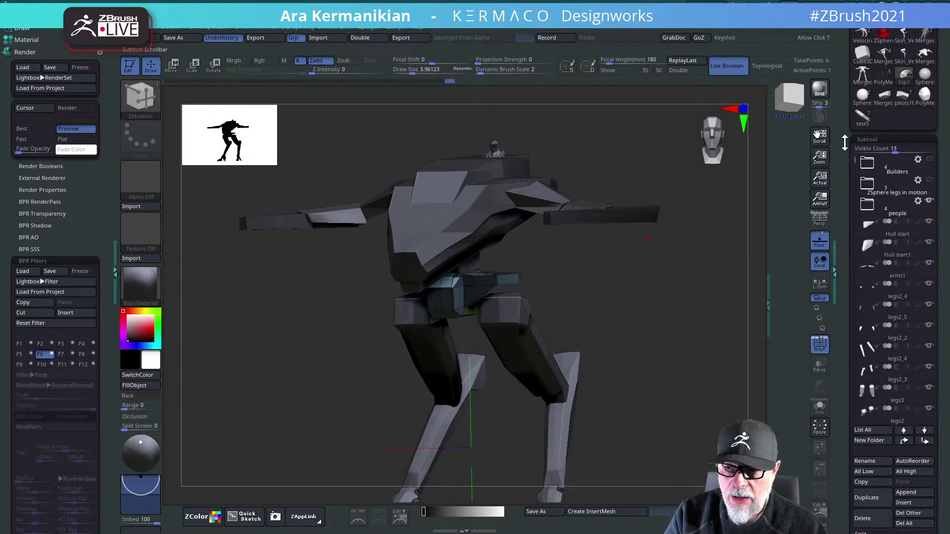
{"action": "mouse_move", "coordinate": [877, 208]}
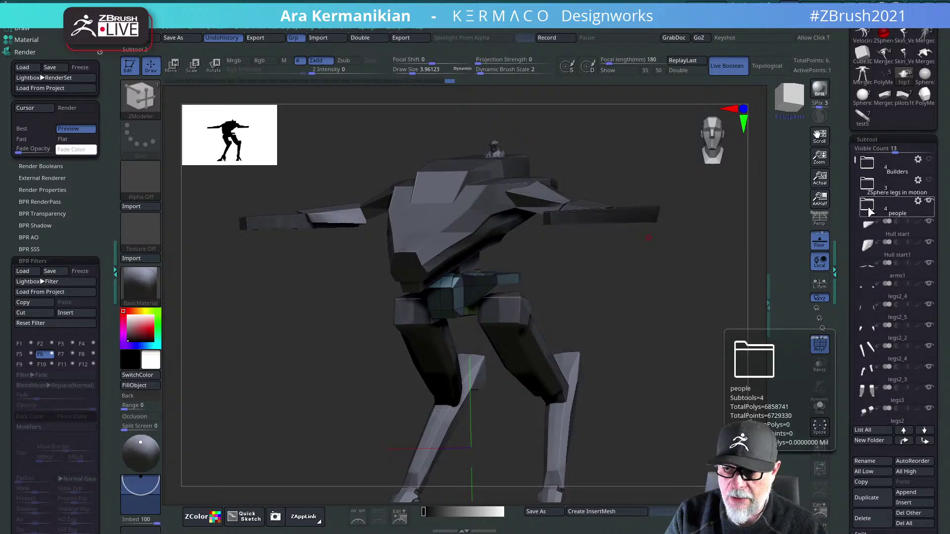
{"action": "left_click", "coordinate": [869, 212]}
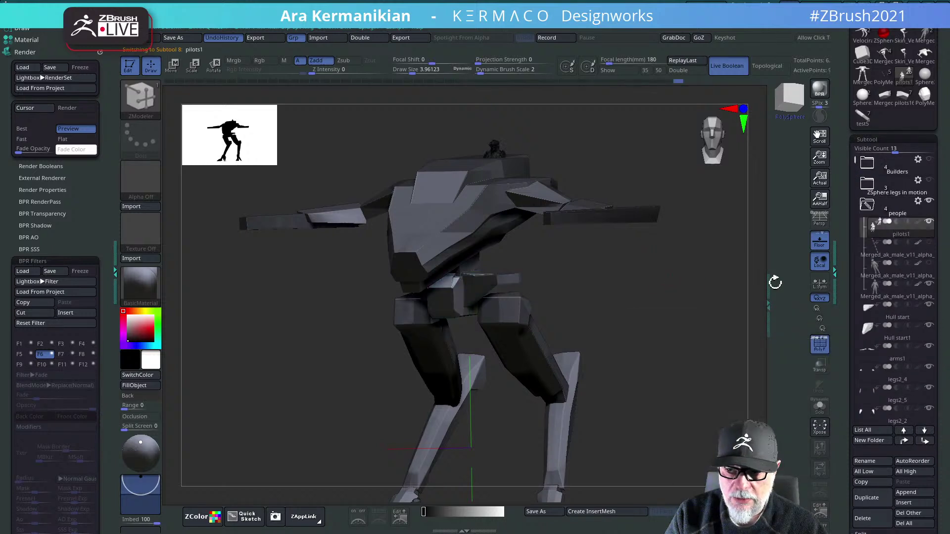
{"action": "left_click", "coordinate": [823, 371]}
- Examine the pilots' placement inside the transparent hull and the mech's scale against the standing figure, from the front and side
{"action": "left_click_drag", "start_coordinate": [643, 324], "coordinate": [683, 331]}
{"action": "left_click_drag", "start_coordinate": [585, 141], "coordinate": [438, 171]}
{"action": "left_click_drag", "start_coordinate": [548, 234], "coordinate": [409, 134]}
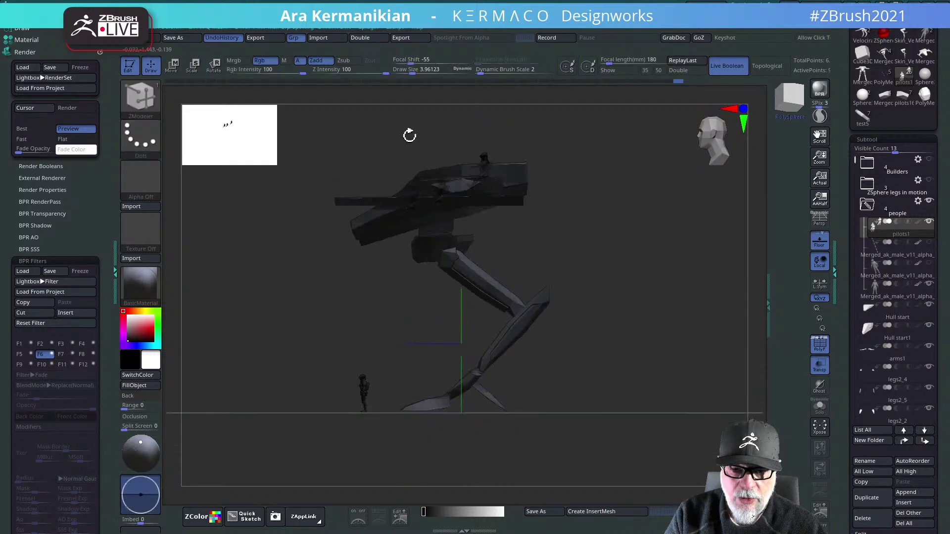
{"action": "left_click_drag", "start_coordinate": [589, 271], "coordinate": [463, 180]}
{"action": "left_click_drag", "start_coordinate": [629, 266], "coordinate": [636, 272]}
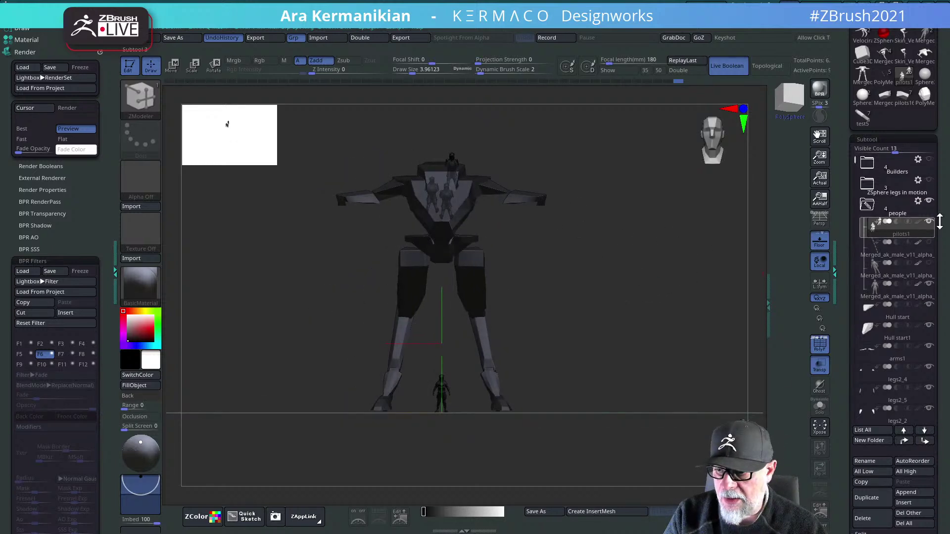
{"action": "left_click", "coordinate": [868, 207]}
{"action": "left_click_drag", "start_coordinate": [670, 256], "coordinate": [649, 243]}
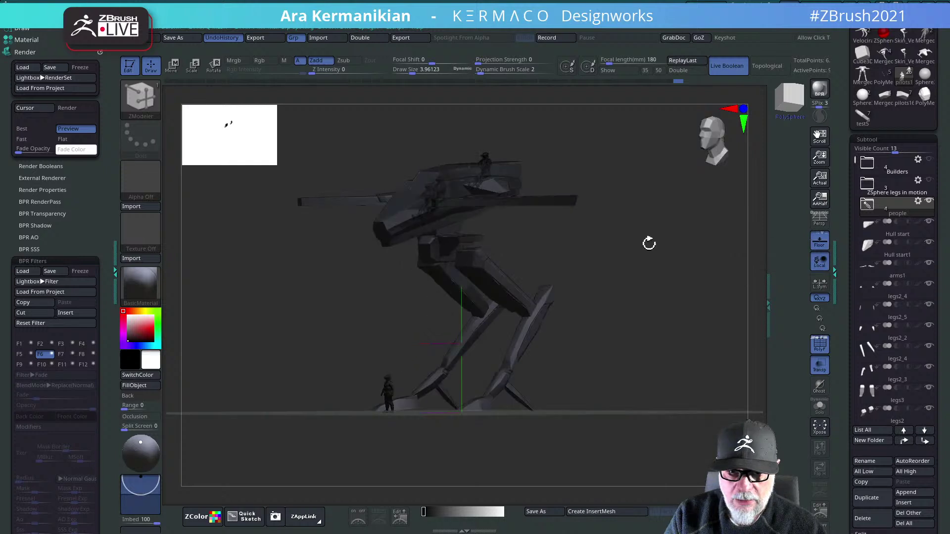
{"action": "left_click", "coordinate": [867, 204]}
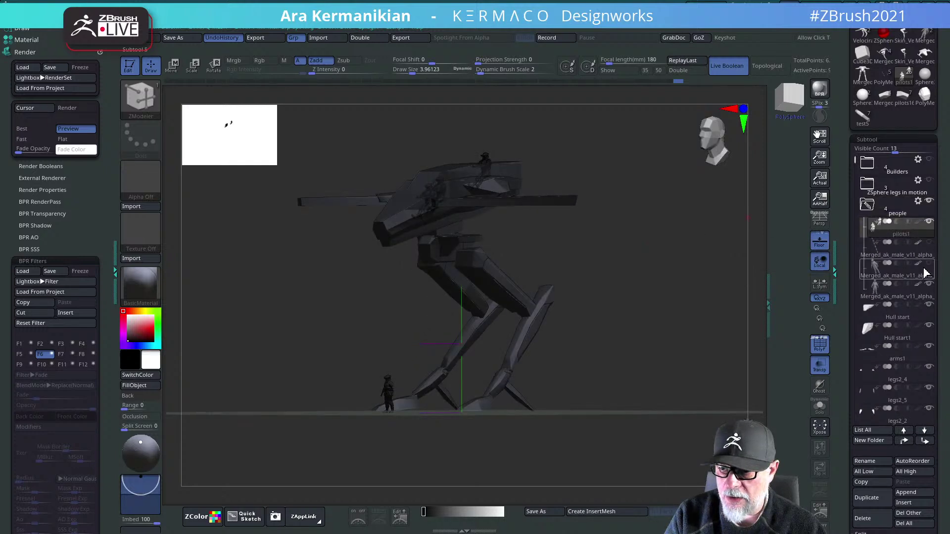
{"action": "mouse_move", "coordinate": [931, 285]}
{"action": "mouse_move", "coordinate": [918, 243]}
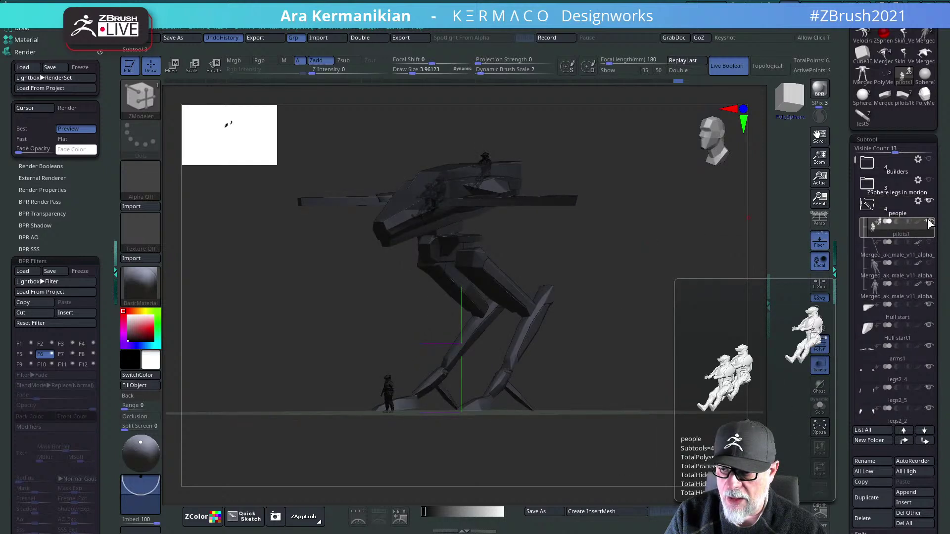
{"action": "left_click", "coordinate": [865, 206]}
{"action": "left_click_drag", "start_coordinate": [646, 247], "coordinate": [619, 250]}
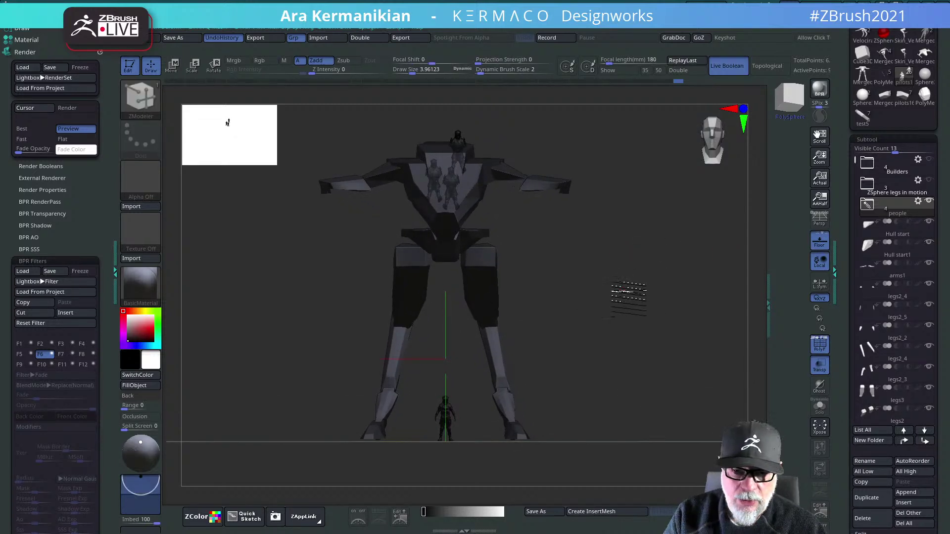
{"action": "mouse_move", "coordinate": [628, 296]}
{"action": "left_mouse_down"}
{"action": "mouse_move", "coordinate": [596, 282]}
{"action": "mouse_move", "coordinate": [639, 297]}
{"action": "left_mouse_up"}
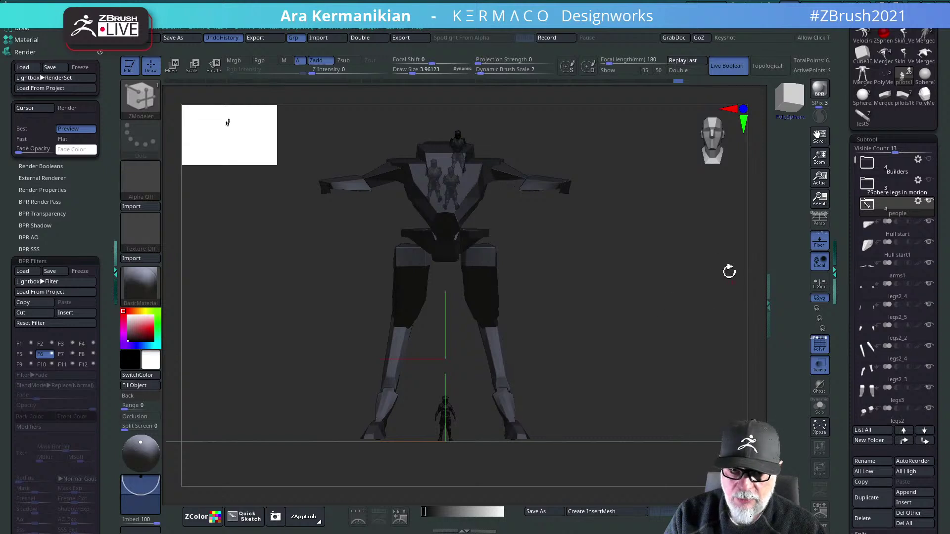
{"action": "left_click", "coordinate": [881, 228]}
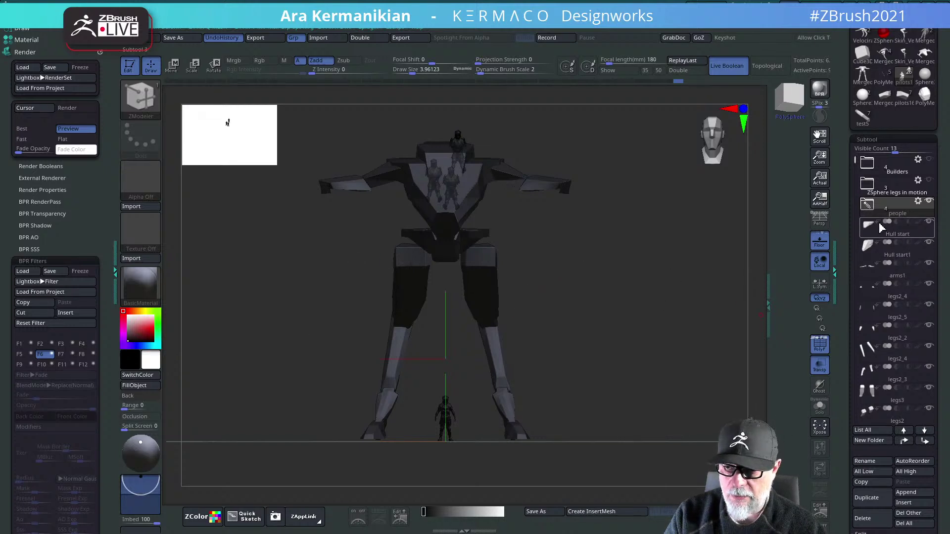
{"action": "left_click_drag", "start_coordinate": [590, 301], "coordinate": [695, 309]}
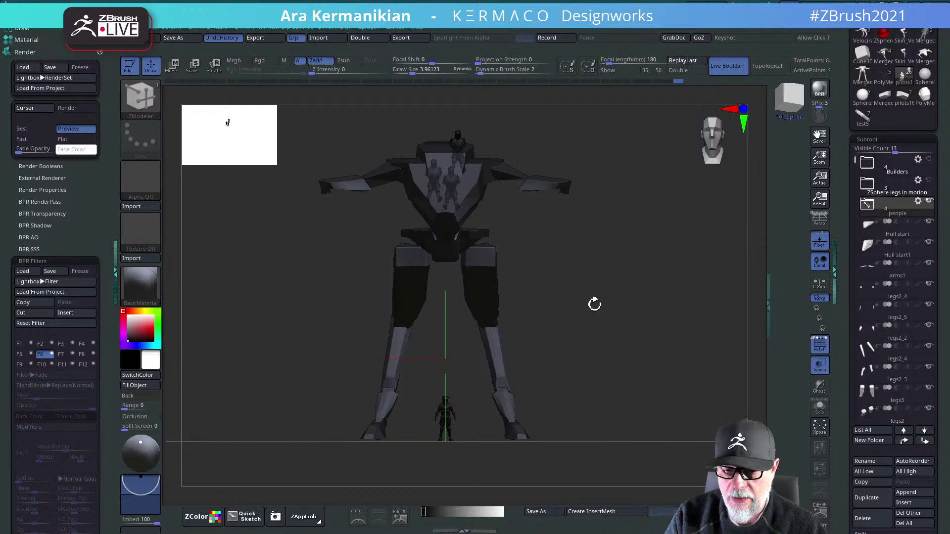
{"action": "left_click_drag", "start_coordinate": [594, 304], "coordinate": [633, 298]}
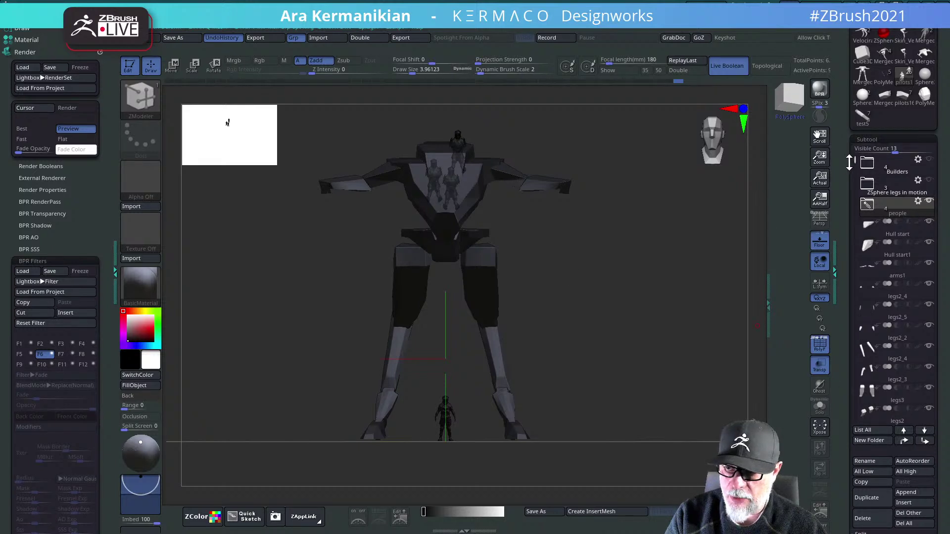
{"action": "mouse_move", "coordinate": [852, 165]}
{"action": "left_mouse_down"}
{"action": "mouse_move", "coordinate": [852, 210]}
{"action": "mouse_move", "coordinate": [848, 150]}
{"action": "left_mouse_up"}
{"action": "left_click", "coordinate": [869, 210]}
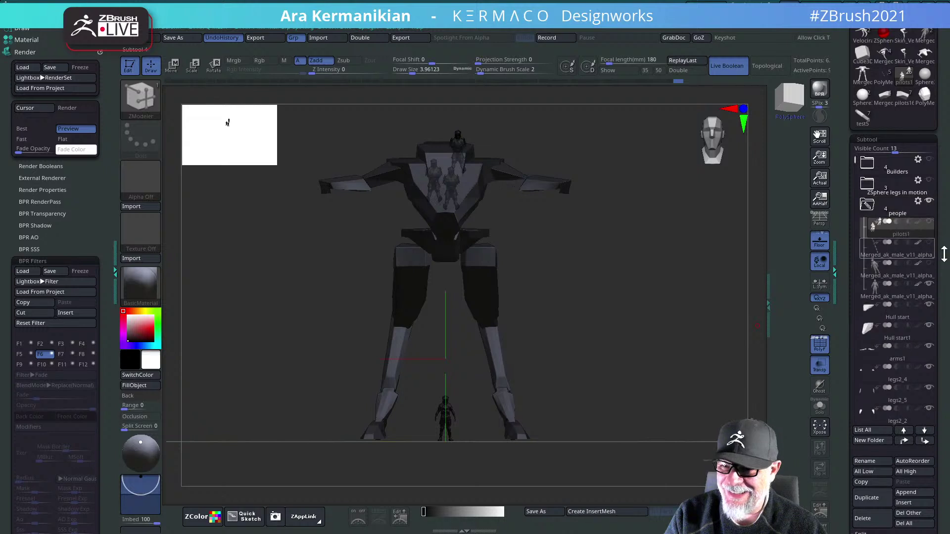
{"action": "mouse_move", "coordinate": [898, 361]}
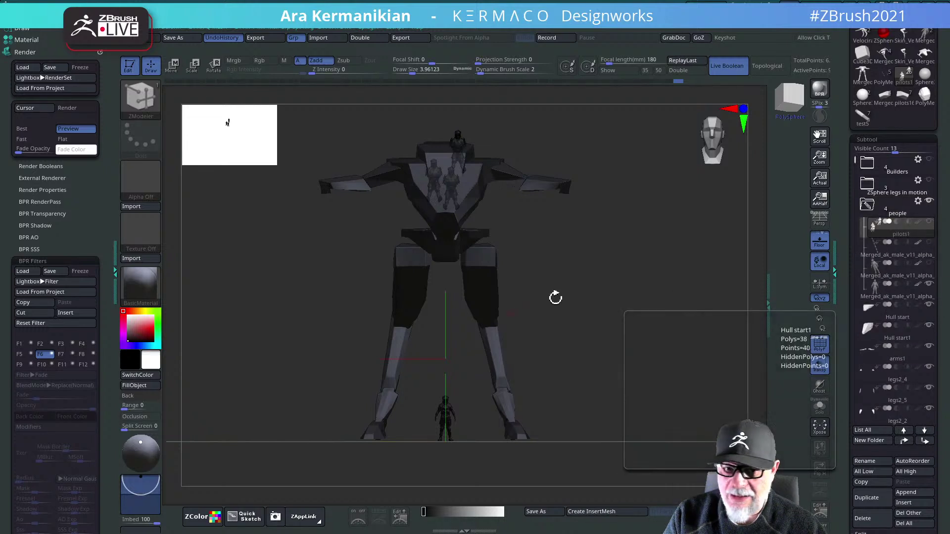
- Select the hip1 connector and slope the upper side of its wings and central stem with a diagonal ClipCurve cut in front view
{"action": "left_click", "coordinate": [481, 236], "text": "alt"}
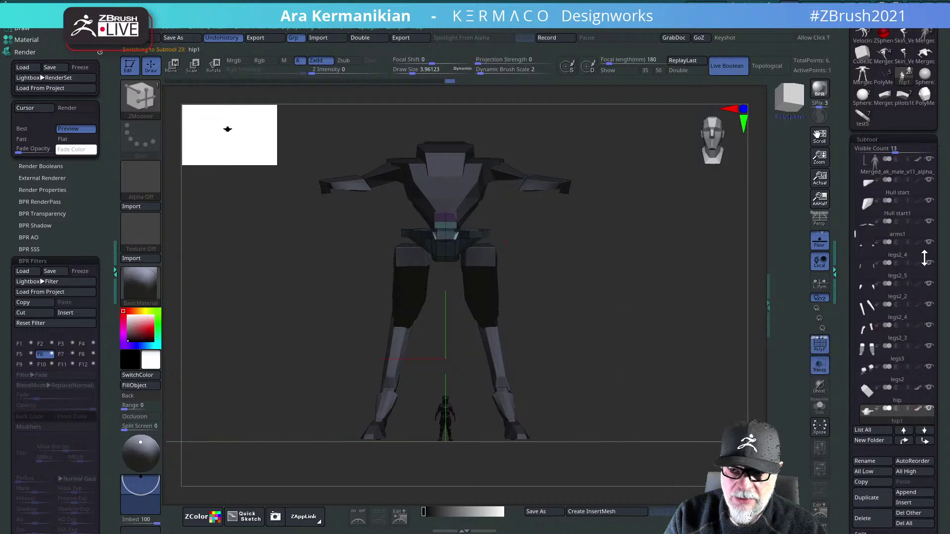
{"action": "left_click_drag", "start_coordinate": [653, 330], "coordinate": [646, 333]}
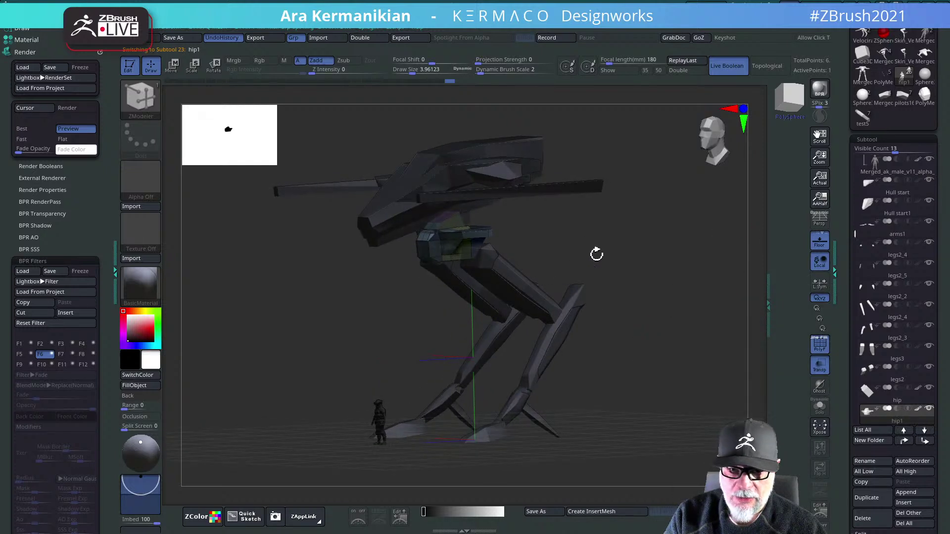
{"action": "left_click_drag", "start_coordinate": [596, 254], "coordinate": [615, 258]}
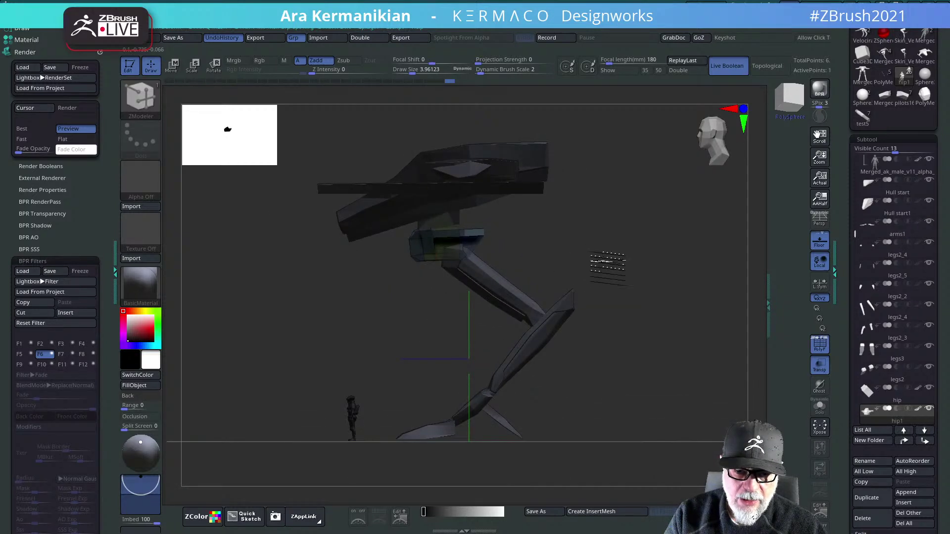
{"action": "key", "text": "f"}
{"action": "left_click_drag", "start_coordinate": [335, 402], "coordinate": [360, 355]}
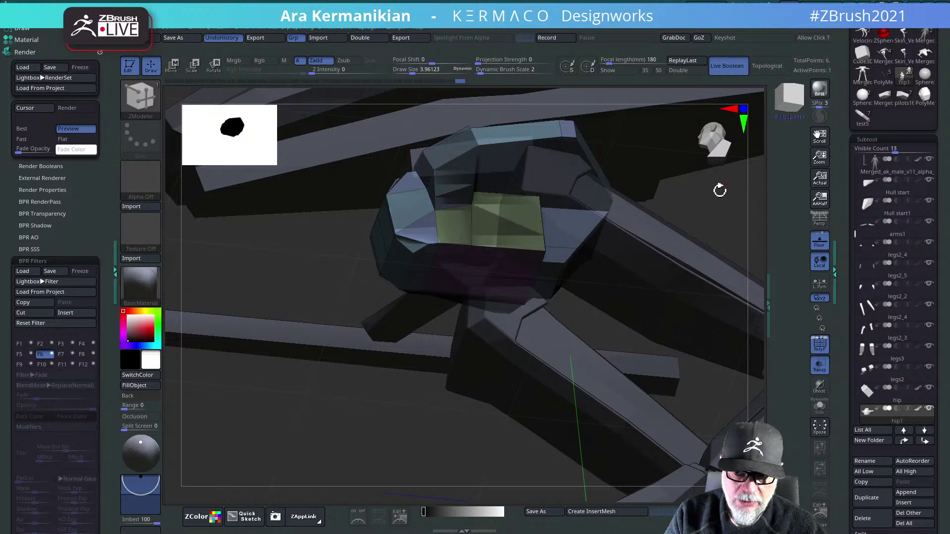
{"action": "left_click_drag", "start_coordinate": [722, 198], "coordinate": [589, 282]}
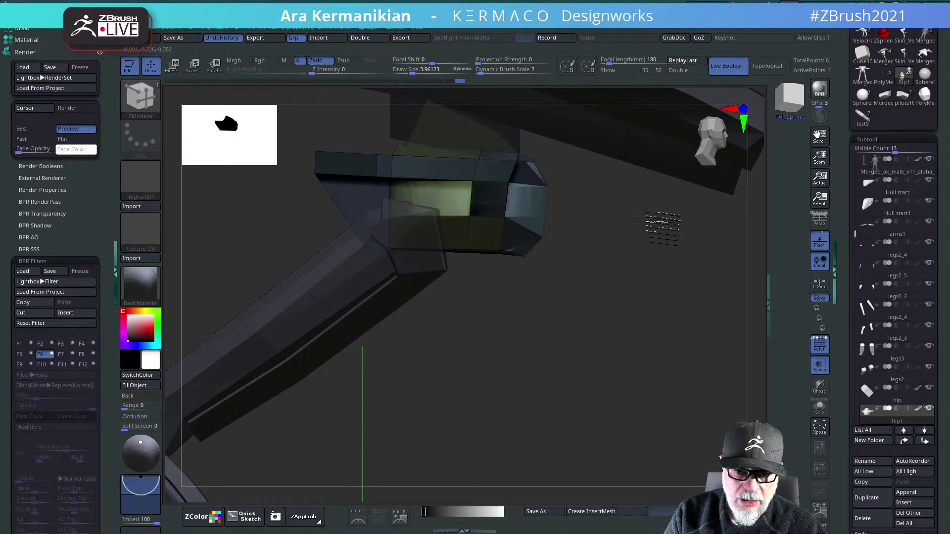
{"action": "left_click_drag", "start_coordinate": [662, 218], "coordinate": [537, 127]}
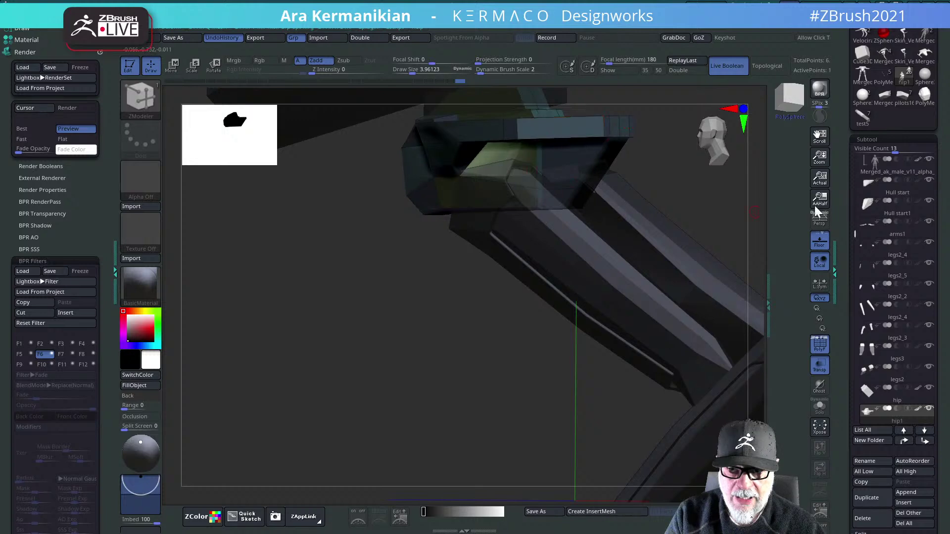
{"action": "key", "text": "f"}
{"action": "left_click_drag", "start_coordinate": [643, 197], "coordinate": [549, 203], "text": "shift"}
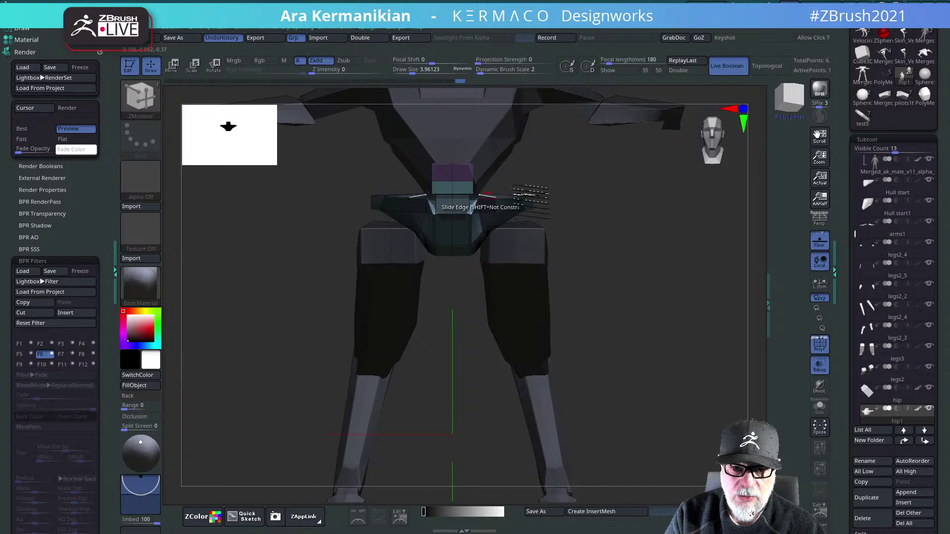
{"action": "mouse_move", "coordinate": [497, 183]}
{"action": "left_mouse_down", "text": "ctrl+shift"}
{"action": "mouse_move", "coordinate": [607, 220]}
{"action": "mouse_move", "coordinate": [637, 212]}
{"action": "mouse_move", "coordinate": [647, 159]}
{"action": "mouse_move", "coordinate": [607, 127]}
{"action": "mouse_move", "coordinate": [608, 105]}
{"action": "left_mouse_up", "text": "ctrl+shift"}
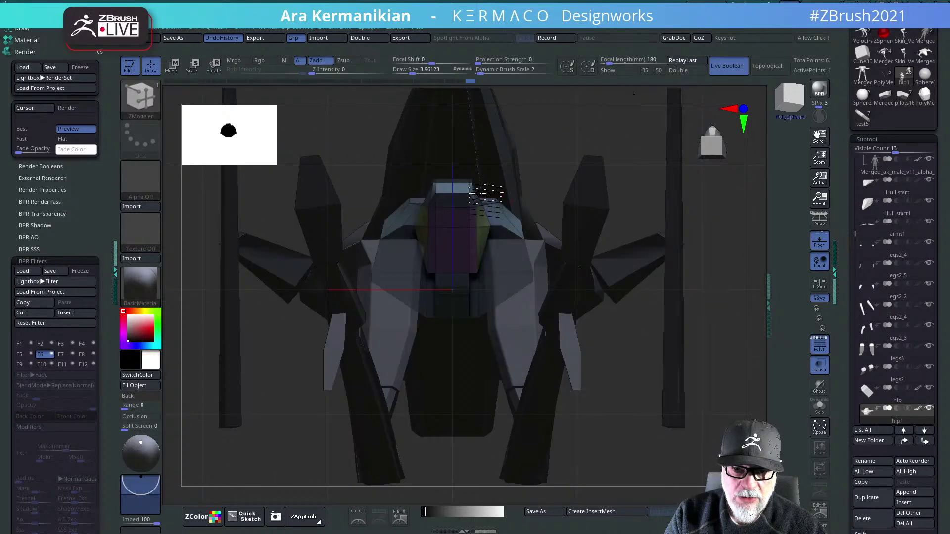
- Cut the hip connector's wing corner diagonally with ClipCurve in bottom view
{"action": "mouse_move", "coordinate": [454, 168]}
{"action": "left_mouse_down", "text": "ctrl+shift"}
{"action": "mouse_move", "coordinate": [613, 275]}
{"action": "mouse_move", "coordinate": [616, 287]}
{"action": "left_mouse_up", "text": "ctrl+shift"}
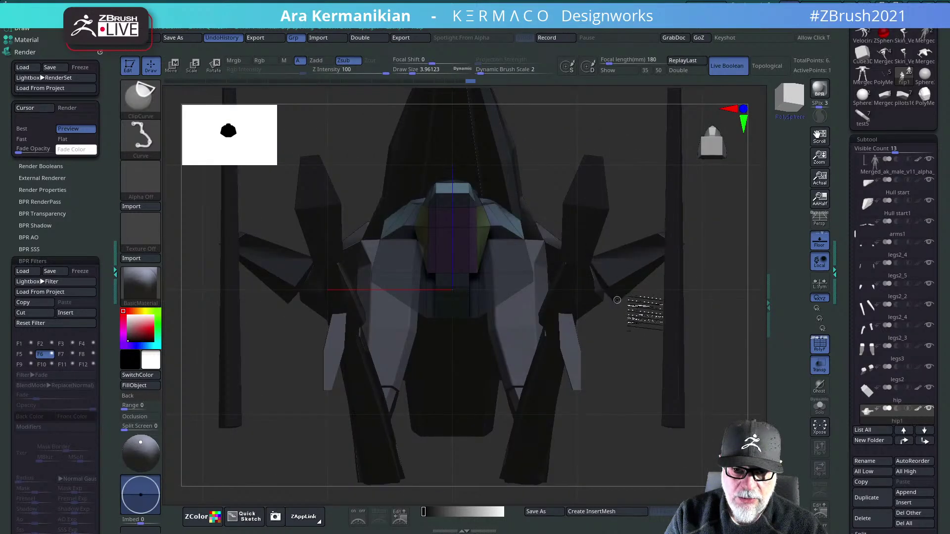
{"action": "left_click_drag", "start_coordinate": [594, 140], "coordinate": [675, 313]}
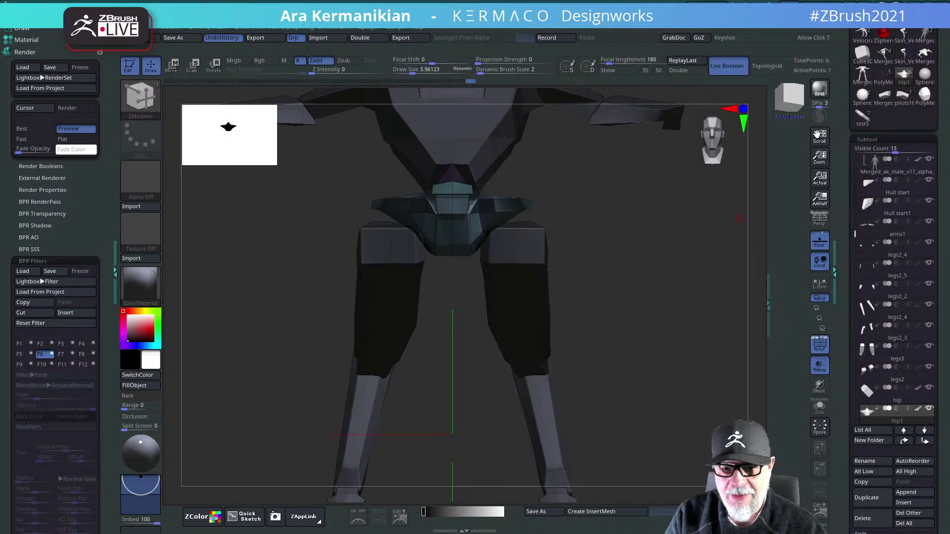
{"action": "left_click_drag", "start_coordinate": [569, 267], "coordinate": [612, 257]}
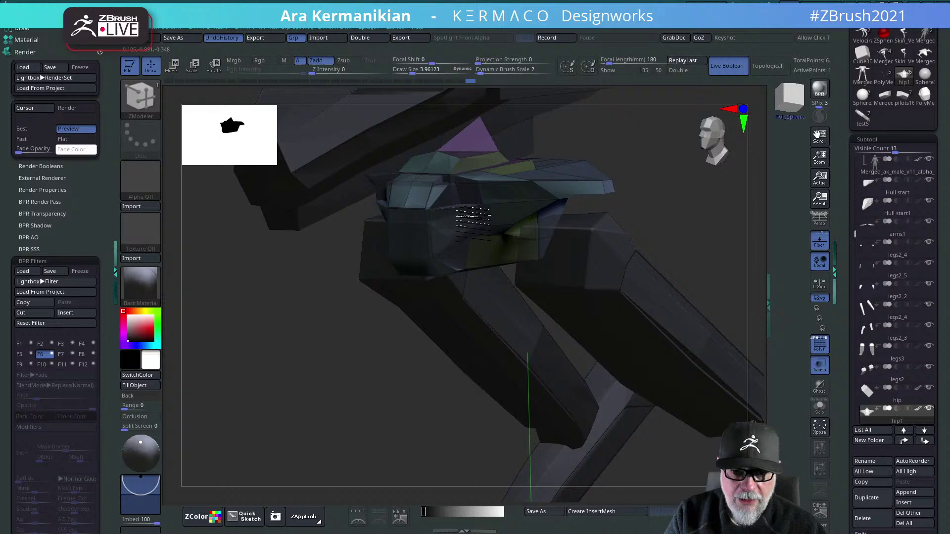
{"action": "left_click_drag", "start_coordinate": [711, 242], "coordinate": [688, 295]}
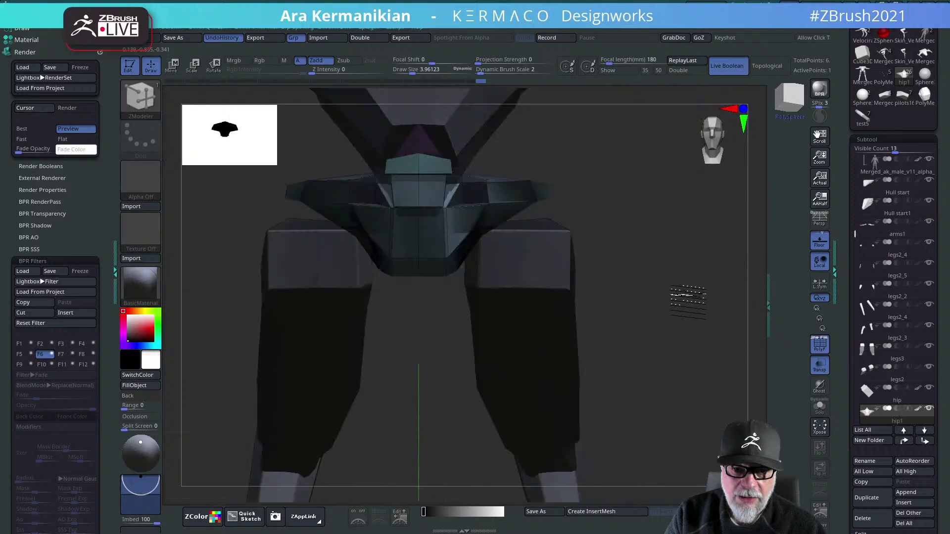
- Examine the clipped hip connector's fit between hull and legs, orbiting the mech through front, rear and side views
{"action": "left_click_drag", "start_coordinate": [633, 259], "coordinate": [549, 243]}
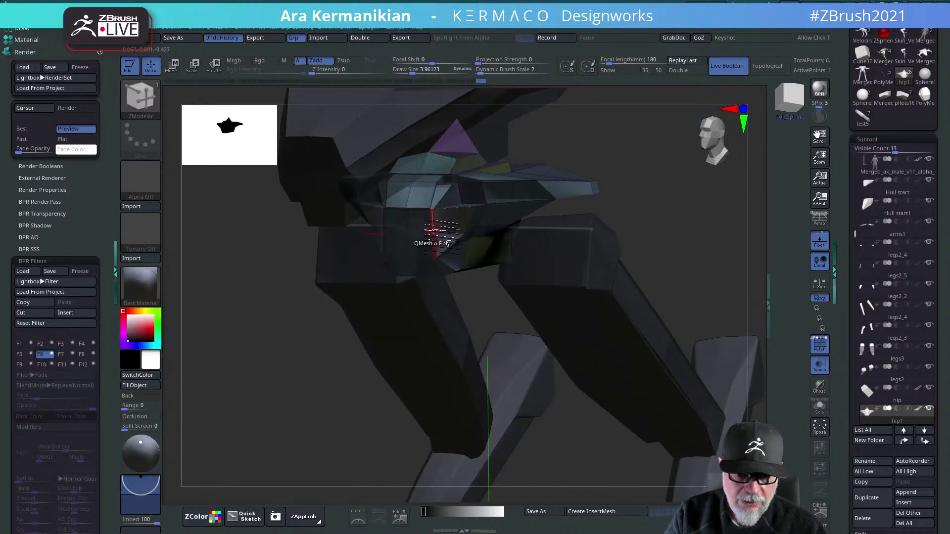
{"action": "left_click_drag", "start_coordinate": [573, 279], "coordinate": [725, 292]}
{"action": "left_click_drag", "start_coordinate": [587, 261], "coordinate": [557, 253]}
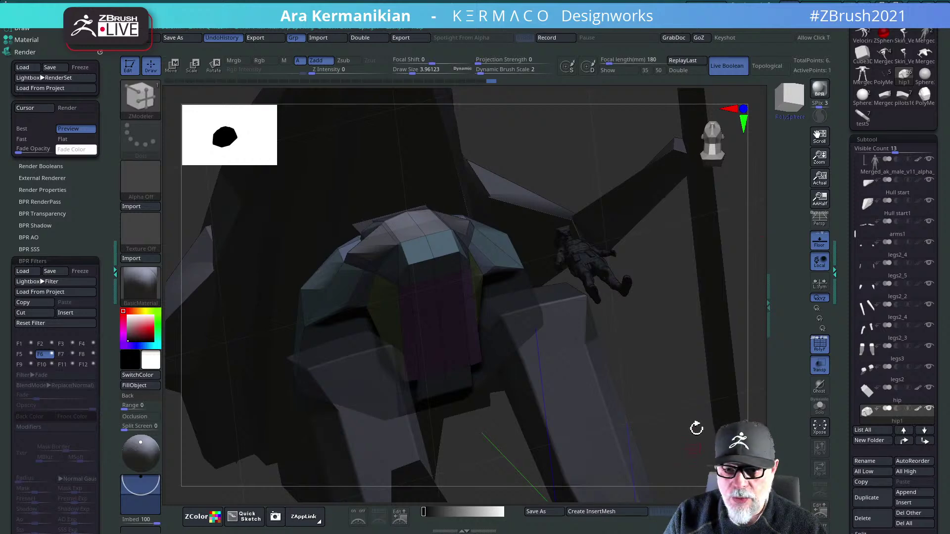
{"action": "left_click_drag", "start_coordinate": [696, 428], "coordinate": [684, 388], "text": "shift"}
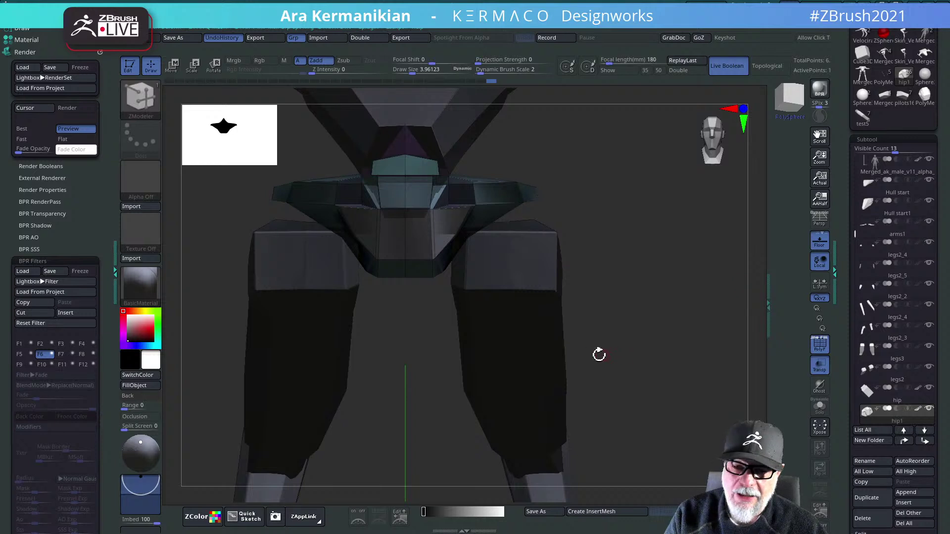
{"action": "left_click_drag", "start_coordinate": [669, 338], "coordinate": [666, 288]}
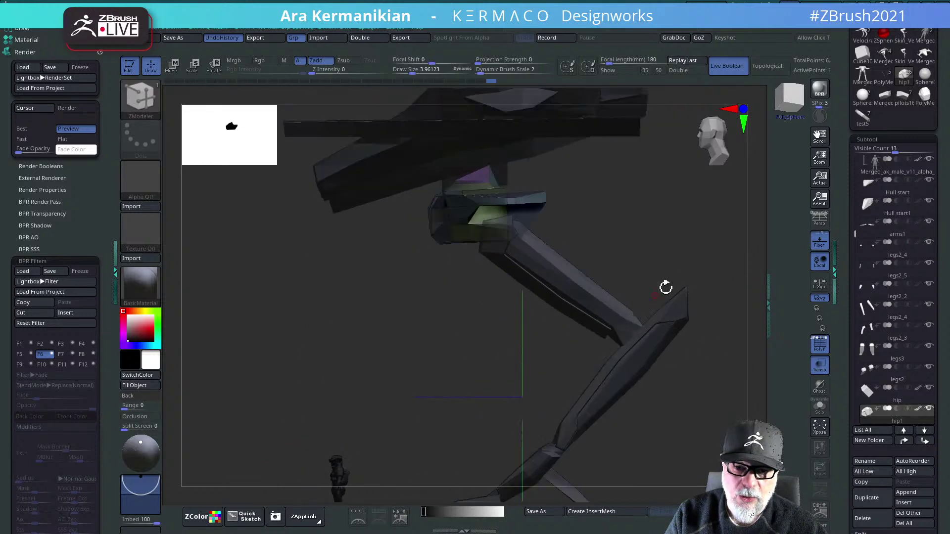
{"action": "left_click_drag", "start_coordinate": [677, 248], "coordinate": [718, 263]}
{"action": "mouse_move", "coordinate": [884, 270]}
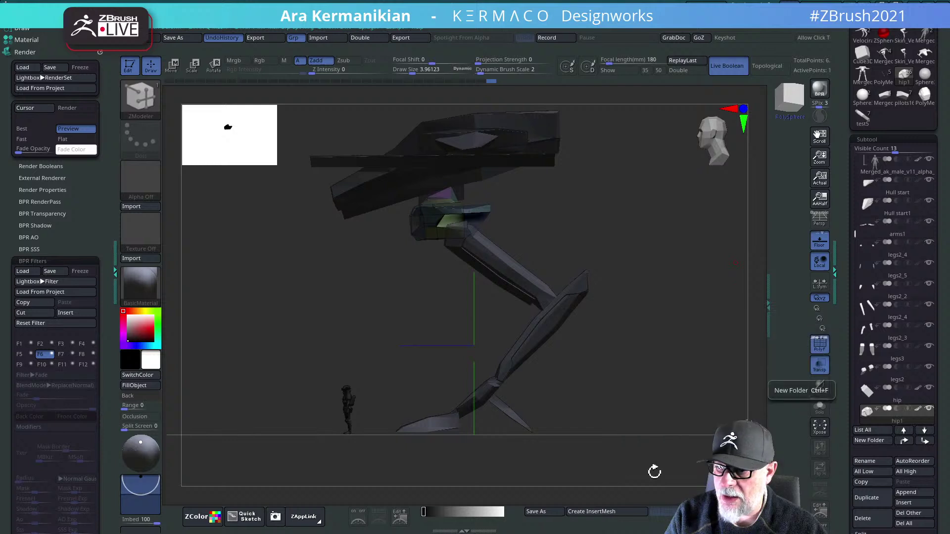
{"action": "left_click_drag", "start_coordinate": [628, 340], "coordinate": [683, 360], "text": "shift"}
- Select the Hull start subtool and place a duplicate of the hull beside the mech
{"action": "key", "text": "w"}
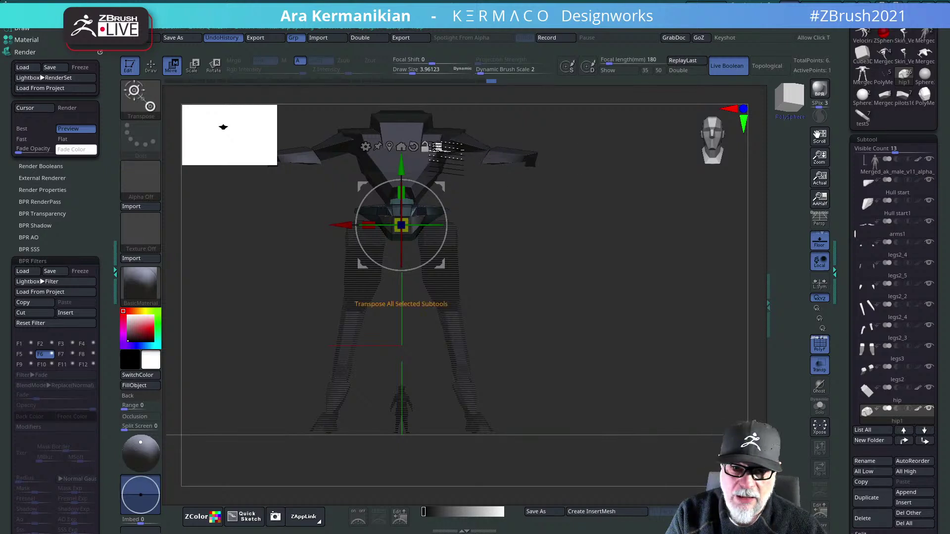
{"action": "left_click", "coordinate": [436, 151], "text": "alt"}
{"action": "left_click_drag", "start_coordinate": [671, 321], "coordinate": [548, 226]}
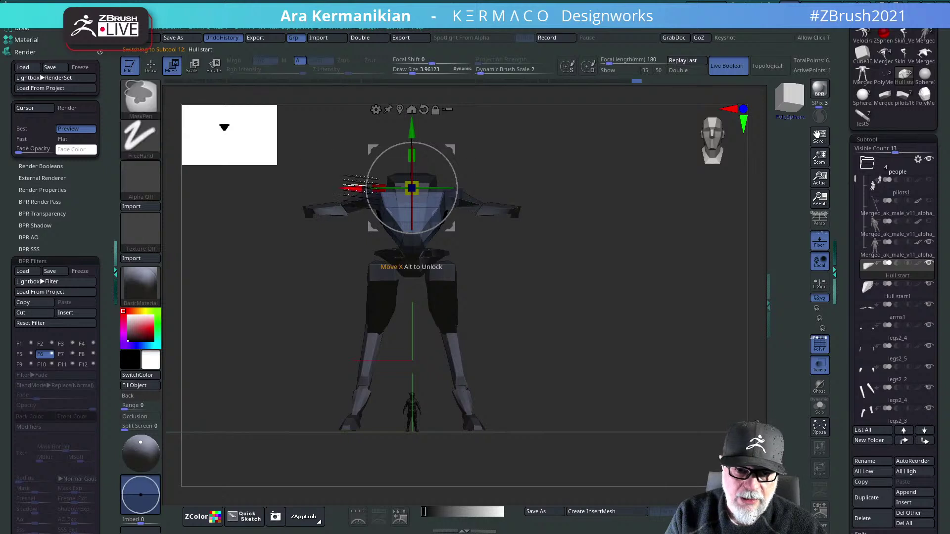
{"action": "left_click_drag", "start_coordinate": [364, 188], "coordinate": [647, 301]}
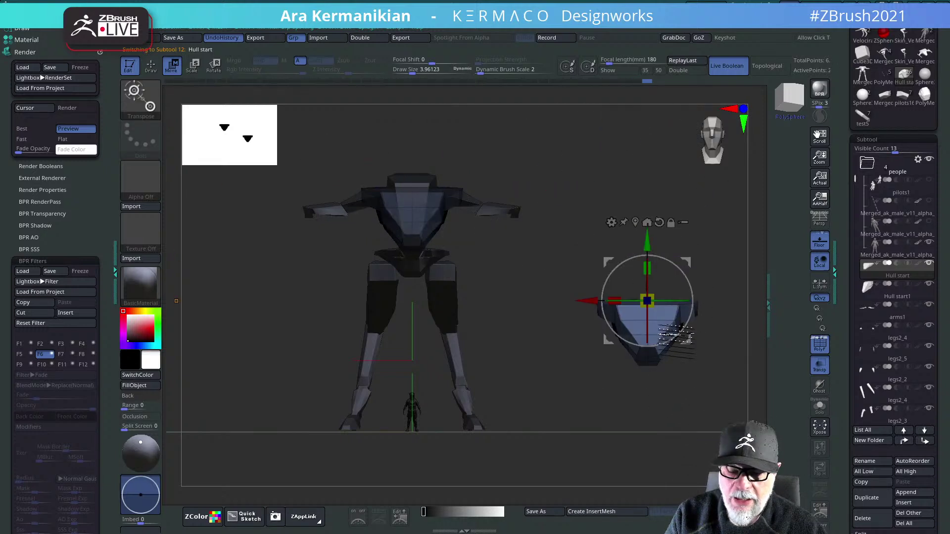
- Try to insert an edge loop across the upper front of the hull copy with ZModeler under X symmetry
{"action": "mouse_move", "coordinate": [712, 341]}
{"action": "left_mouse_down", "text": "alt"}
{"action": "mouse_move", "coordinate": [644, 322]}
{"action": "mouse_move", "coordinate": [759, 339]}
{"action": "left_mouse_up", "text": "alt"}
{"action": "key", "text": "q"}
{"action": "mouse_move", "coordinate": [695, 360]}
{"action": "left_mouse_down", "text": "alt"}
{"action": "mouse_move", "coordinate": [659, 361]}
{"action": "mouse_move", "coordinate": [703, 376]}
{"action": "left_mouse_up", "text": "alt"}
{"action": "key", "text": "ctrl+space"}
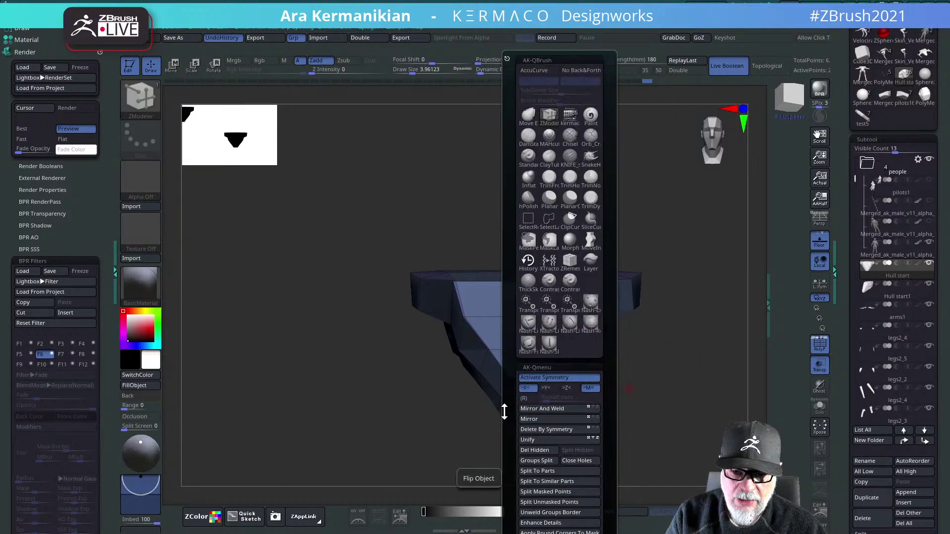
{"action": "key", "text": "ctrl+space"}
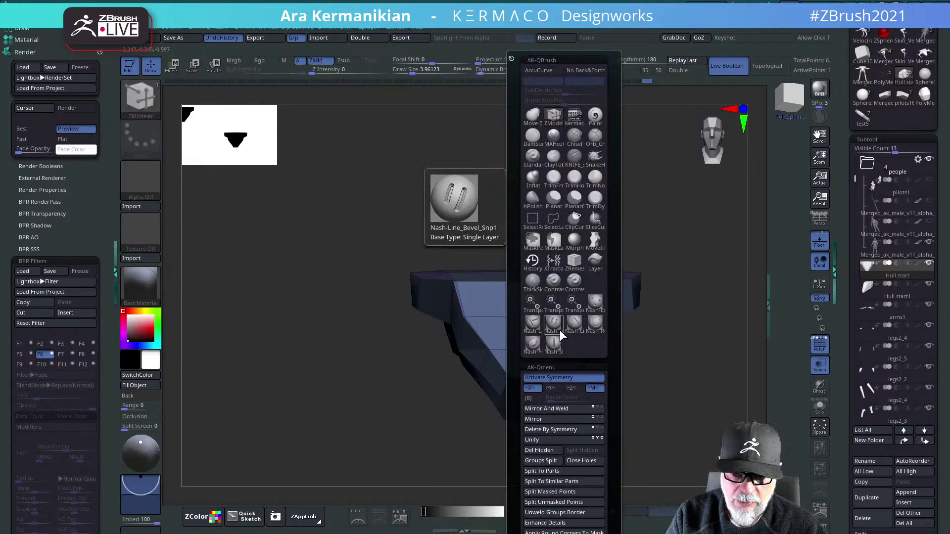
{"action": "left_click", "coordinate": [526, 387]}
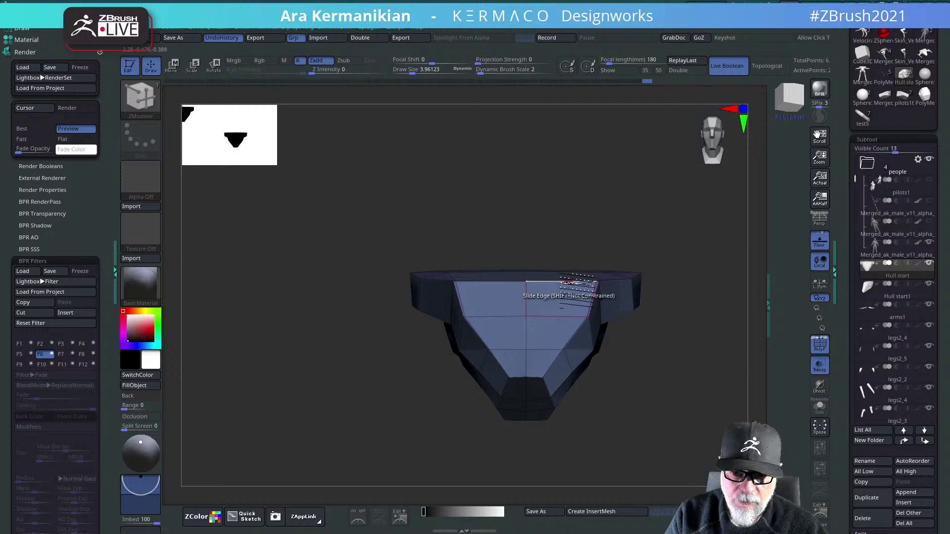
{"action": "key", "text": "space"}
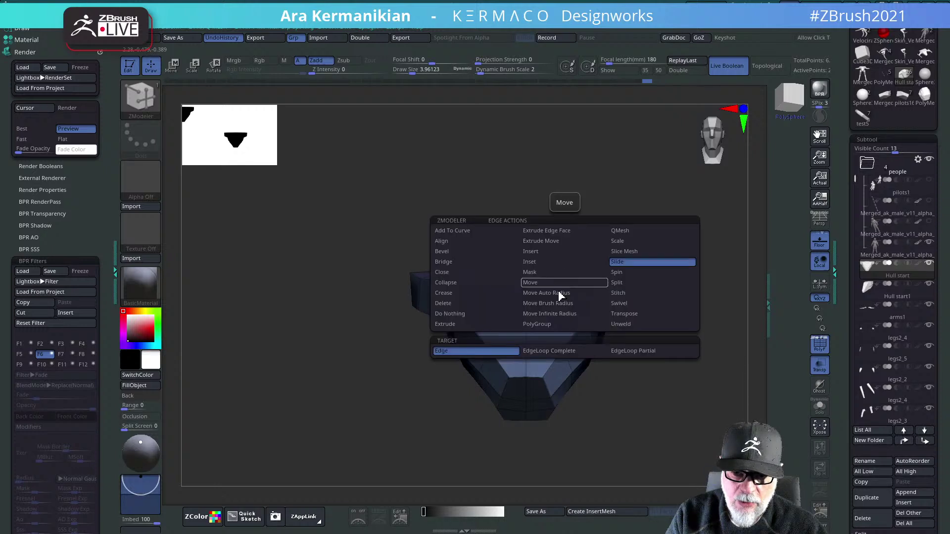
{"action": "left_click", "coordinate": [549, 251]}
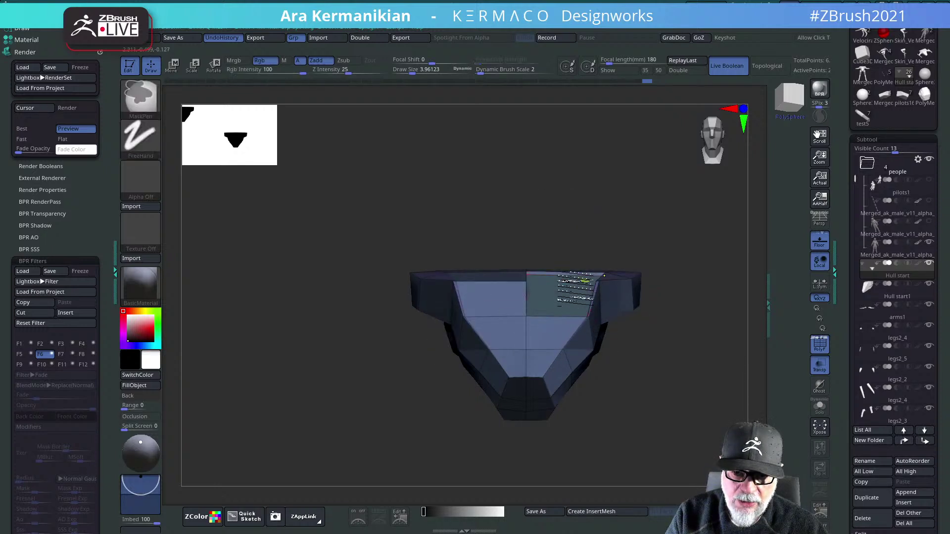
{"action": "key", "text": "ctrl"}
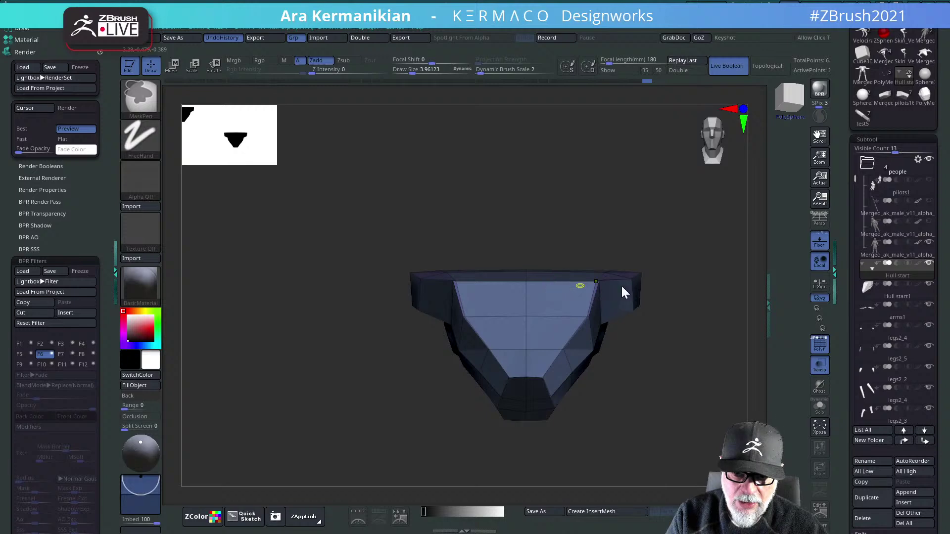
{"action": "key", "text": "ctrl+s"}
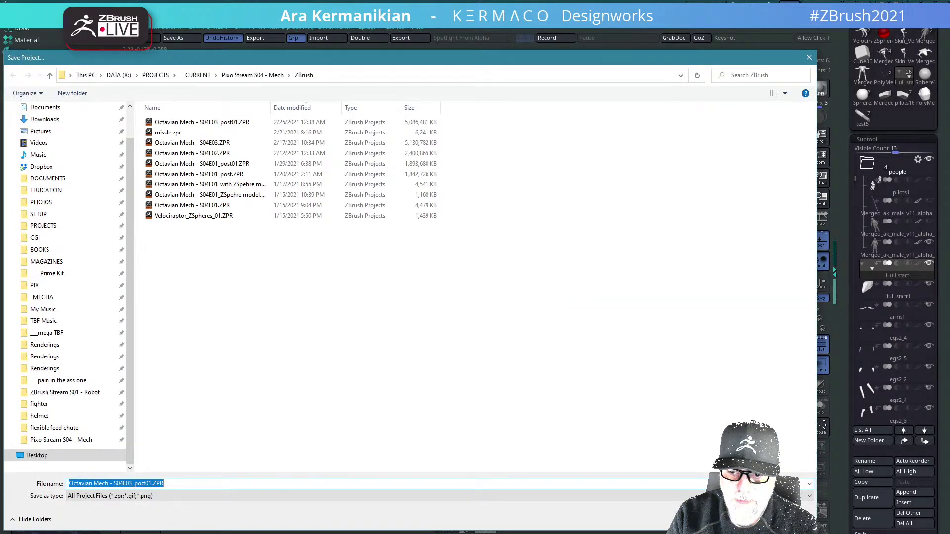
{"action": "key", "text": "Escape"}
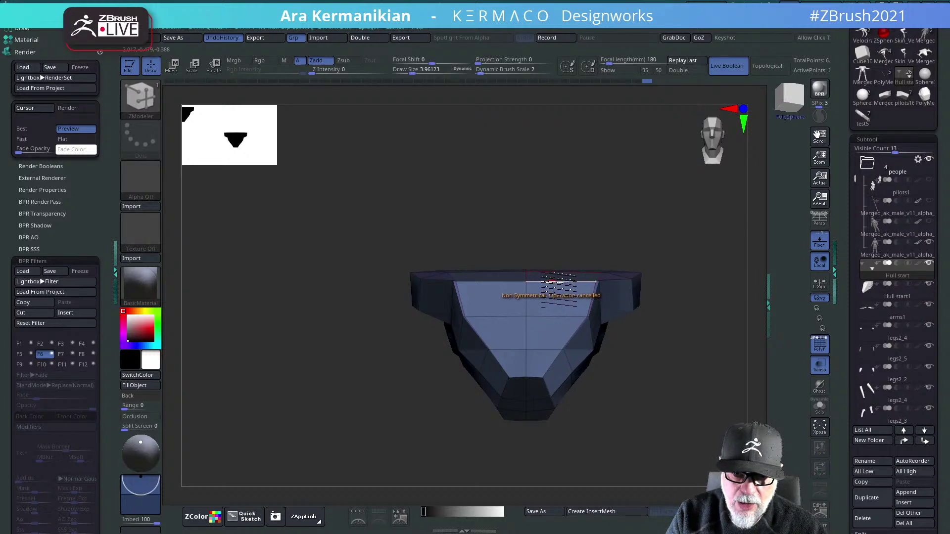
- Turn on local symmetry for the offset hull copy and check it beside the mech from front and angled views
{"action": "left_click_drag", "start_coordinate": [667, 417], "coordinate": [630, 240], "text": "alt"}
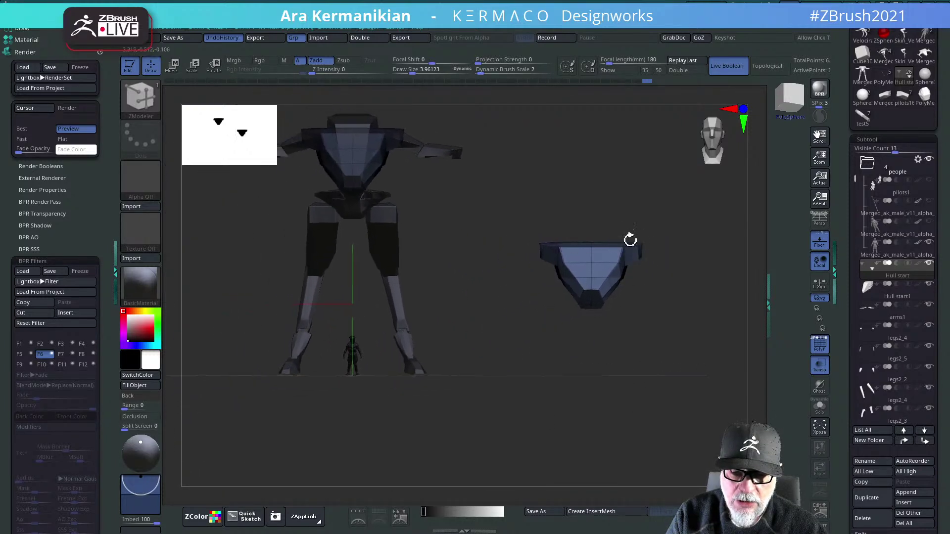
{"action": "left_click_drag", "start_coordinate": [653, 346], "coordinate": [688, 329], "text": "alt"}
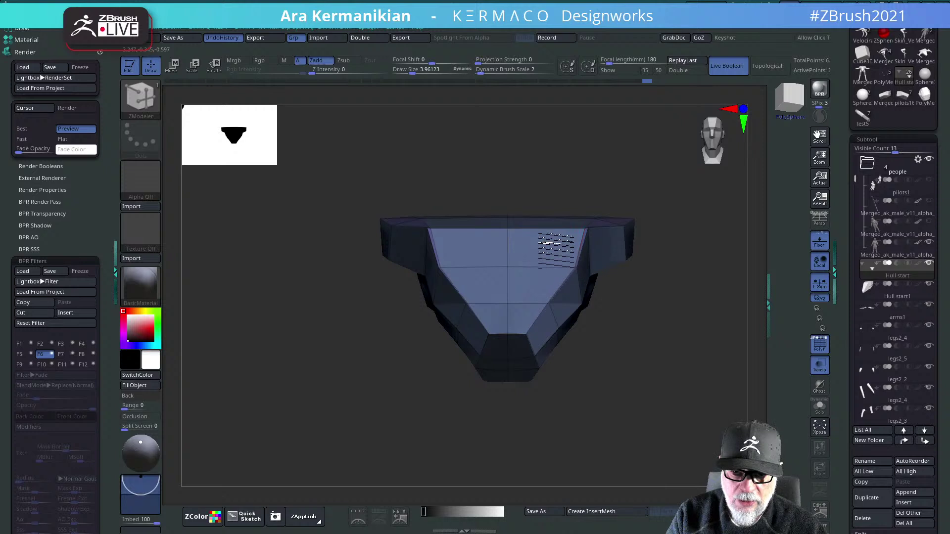
{"action": "left_click_drag", "start_coordinate": [732, 328], "coordinate": [657, 310]}
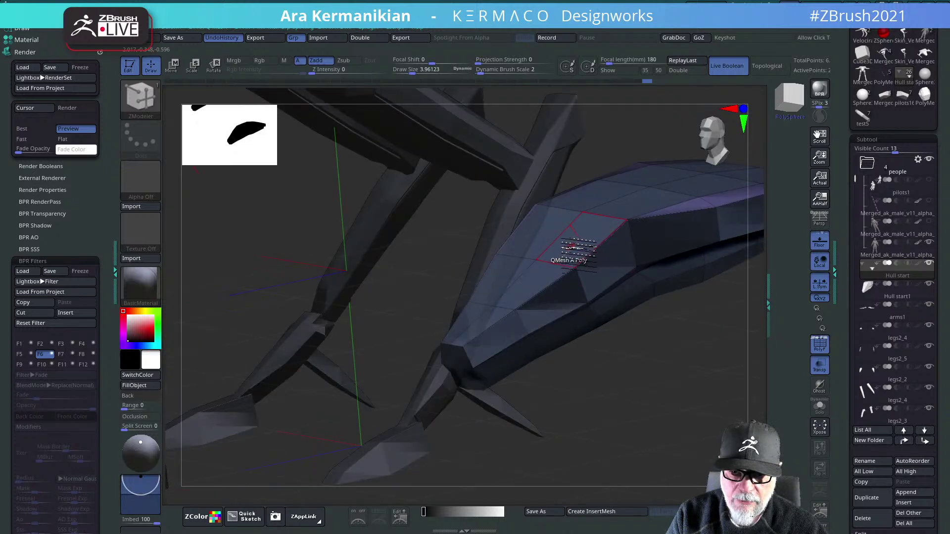
{"action": "left_click_drag", "start_coordinate": [667, 383], "coordinate": [374, 340], "text": "shift"}
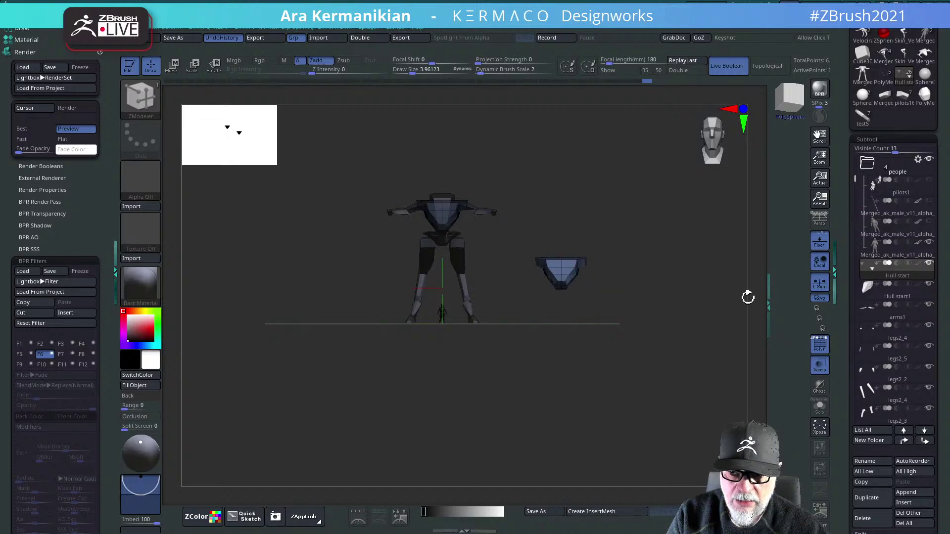
{"action": "left_click_drag", "start_coordinate": [748, 297], "coordinate": [686, 295], "text": "alt"}
{"action": "key", "text": "w"}
{"action": "mouse_move", "coordinate": [630, 288]}
{"action": "left_mouse_down", "text": "alt"}
{"action": "mouse_move", "coordinate": [653, 292]}
{"action": "mouse_move", "coordinate": [639, 293]}
{"action": "left_mouse_up", "text": "alt"}
{"action": "key", "text": "q"}
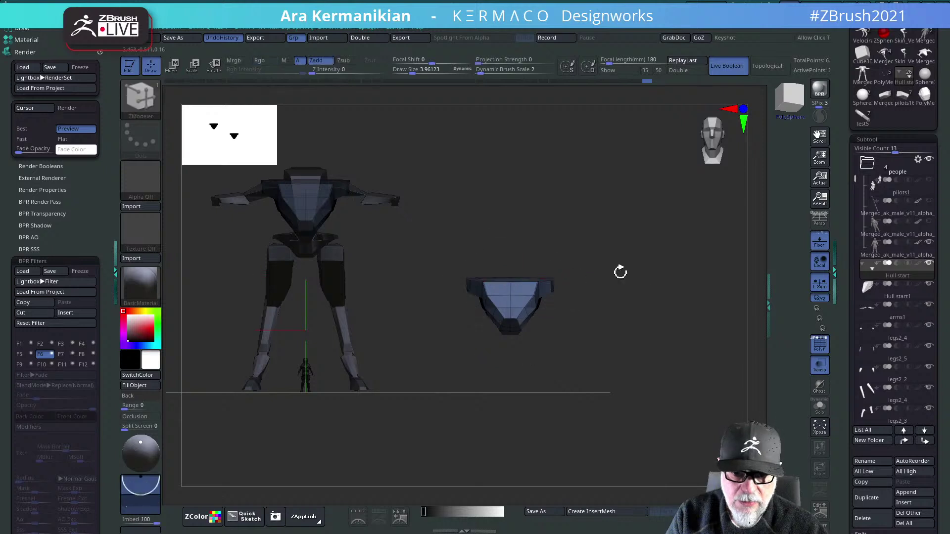
{"action": "left_click_drag", "start_coordinate": [630, 325], "coordinate": [666, 325], "text": "alt"}
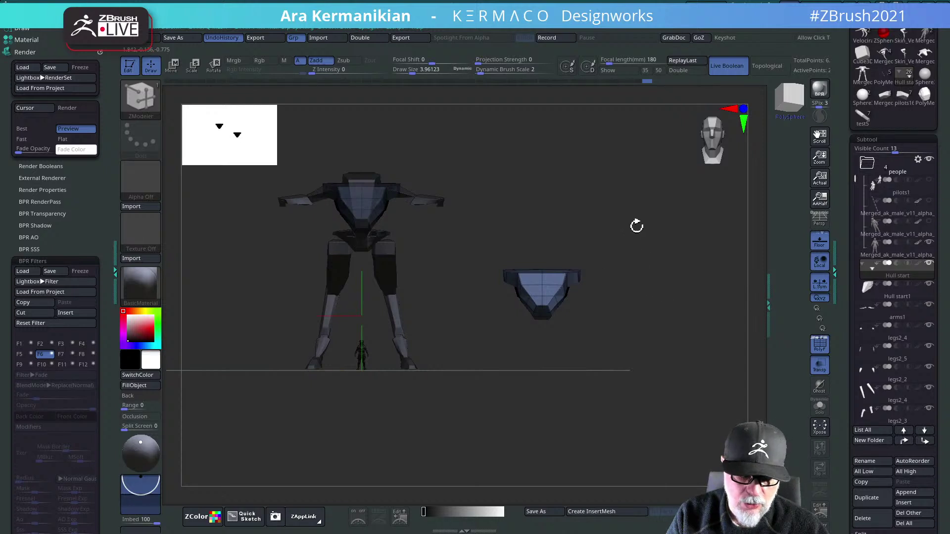
- Recentre the gizmo on the hull copy and send the copy to the world centre between the mech's legs
{"action": "key", "text": "w"}
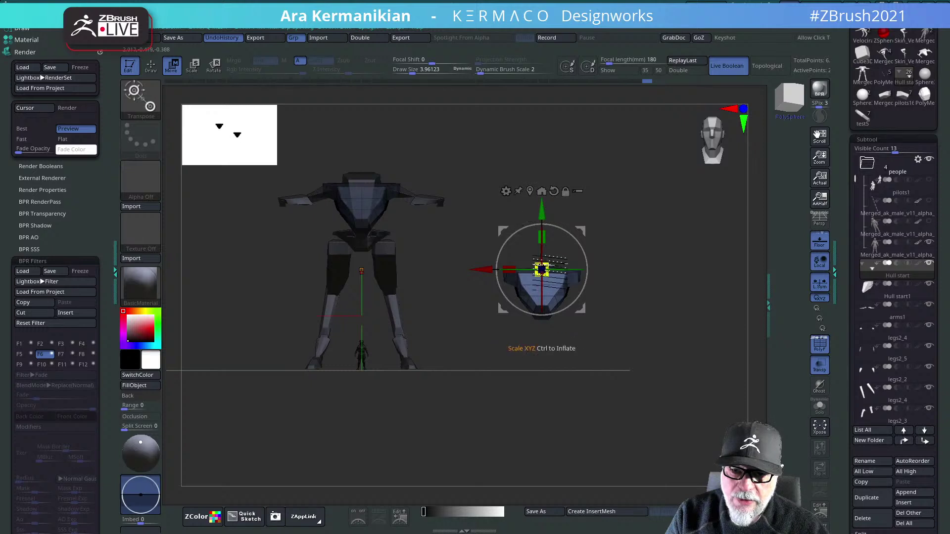
{"action": "left_click", "coordinate": [566, 191]}
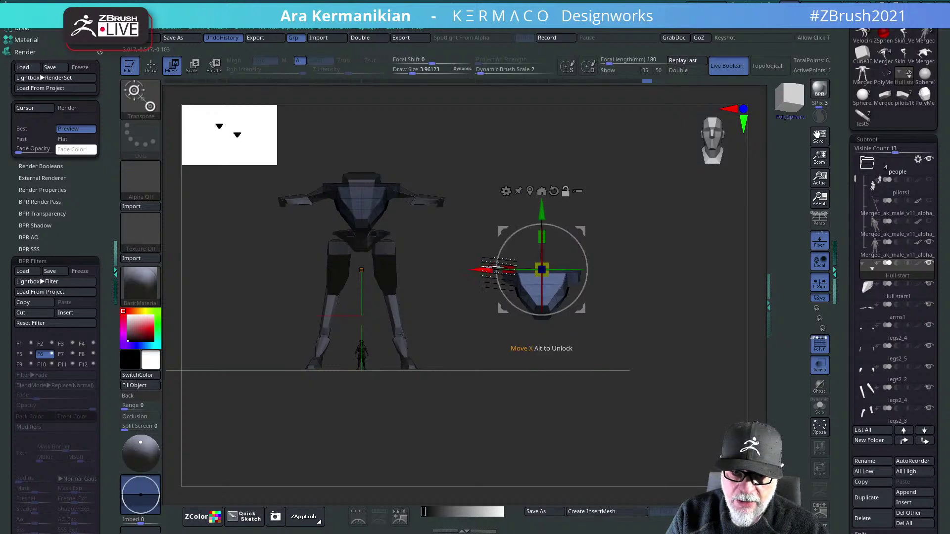
{"action": "left_click_drag", "start_coordinate": [542, 269], "coordinate": [479, 223]}
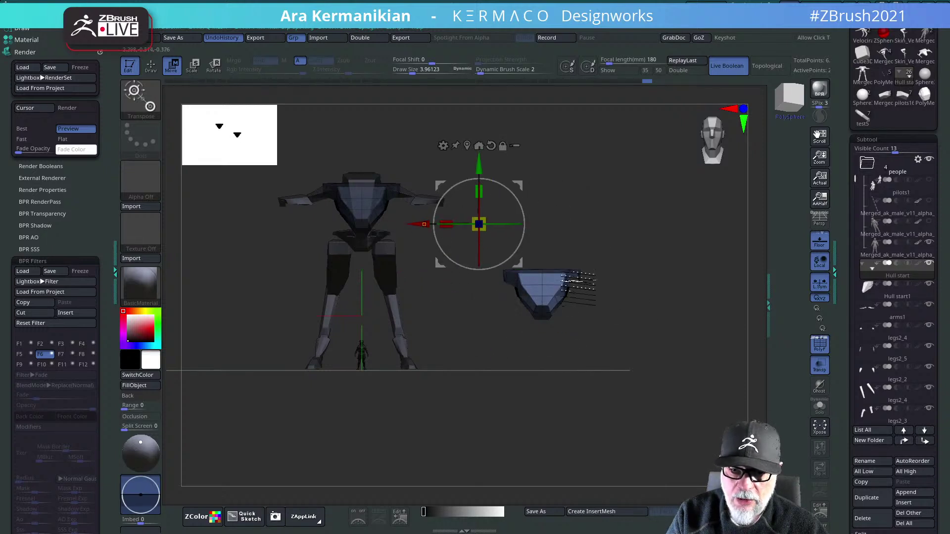
{"action": "left_click", "coordinate": [479, 146]}
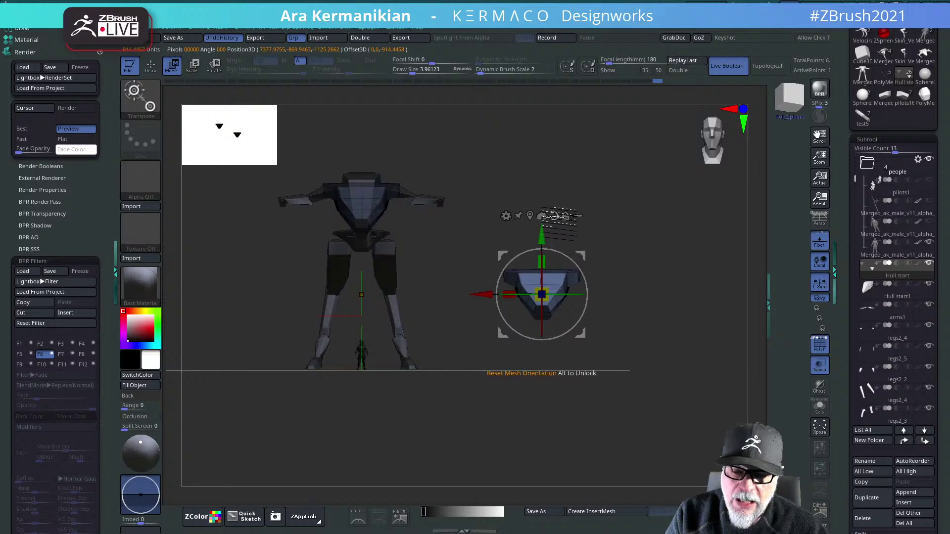
{"action": "left_click", "coordinate": [542, 216]}
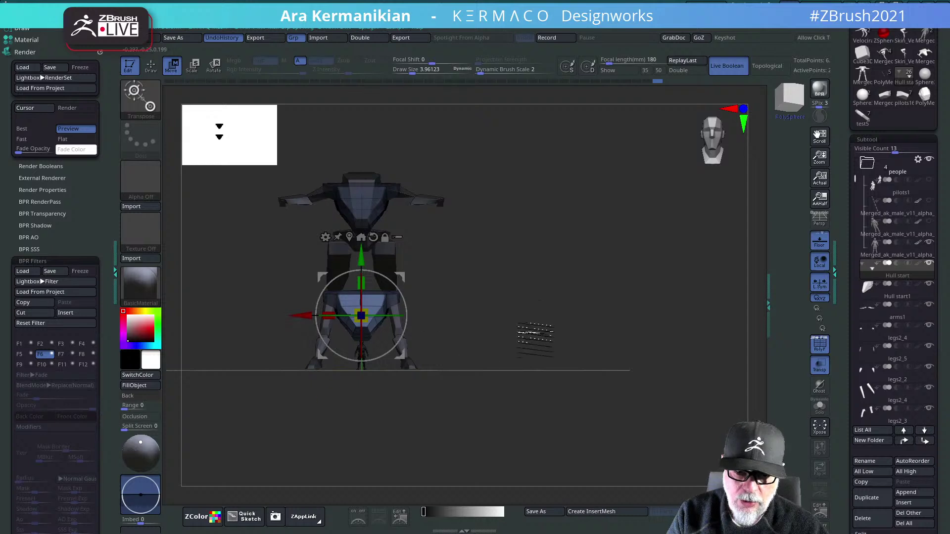
- Examine the hull copy's placement at the world centre between the mech's legs from front and angled views
{"action": "left_click_drag", "start_coordinate": [583, 248], "coordinate": [576, 261]}
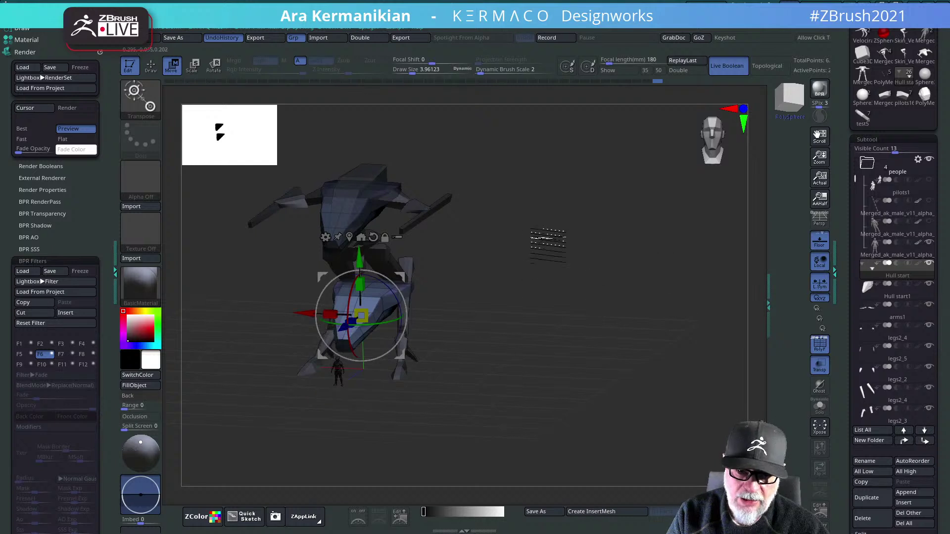
{"action": "left_click_drag", "start_coordinate": [548, 244], "coordinate": [528, 235], "text": "shift"}
{"action": "left_click_drag", "start_coordinate": [573, 297], "coordinate": [557, 346], "text": "alt"}
{"action": "left_click_drag", "start_coordinate": [676, 224], "coordinate": [688, 184]}
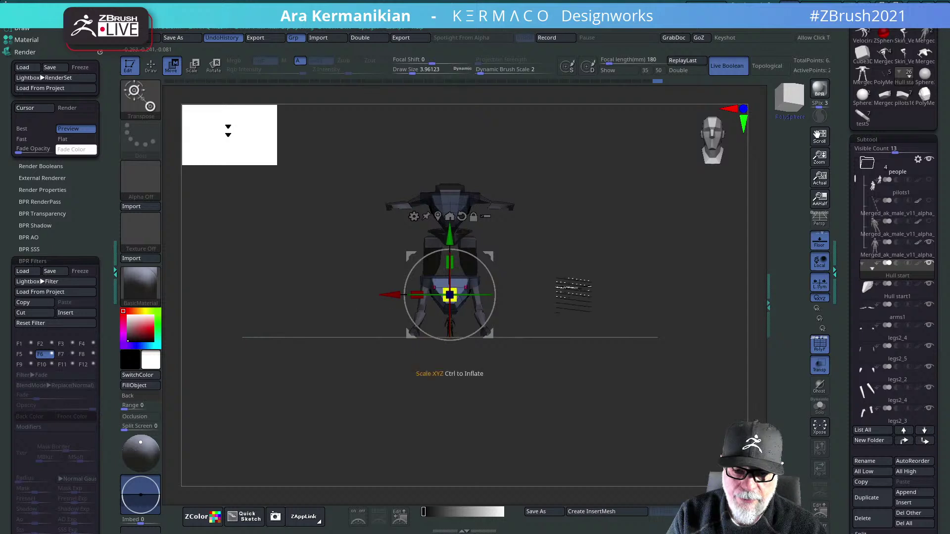
{"action": "left_click_drag", "start_coordinate": [656, 252], "coordinate": [635, 264]}
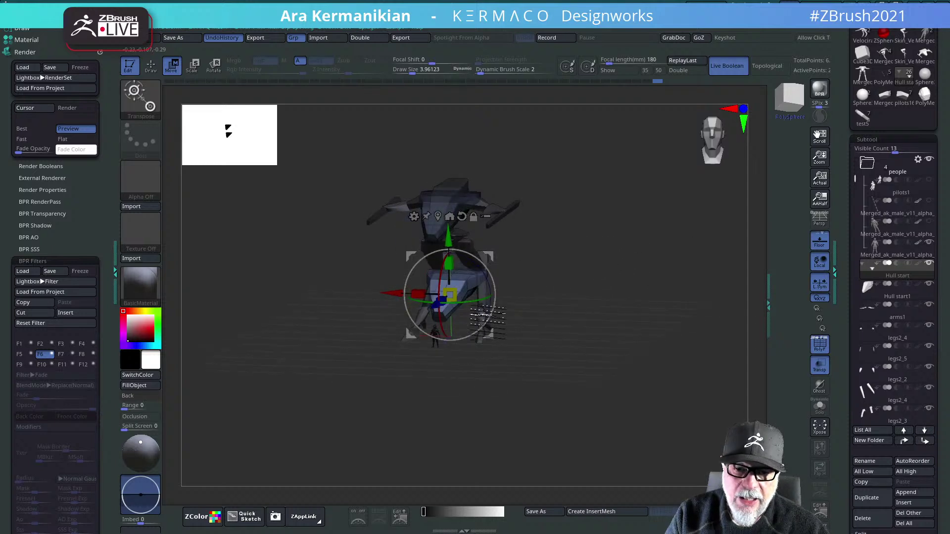
{"action": "left_click_drag", "start_coordinate": [515, 351], "coordinate": [622, 214], "text": "shift"}
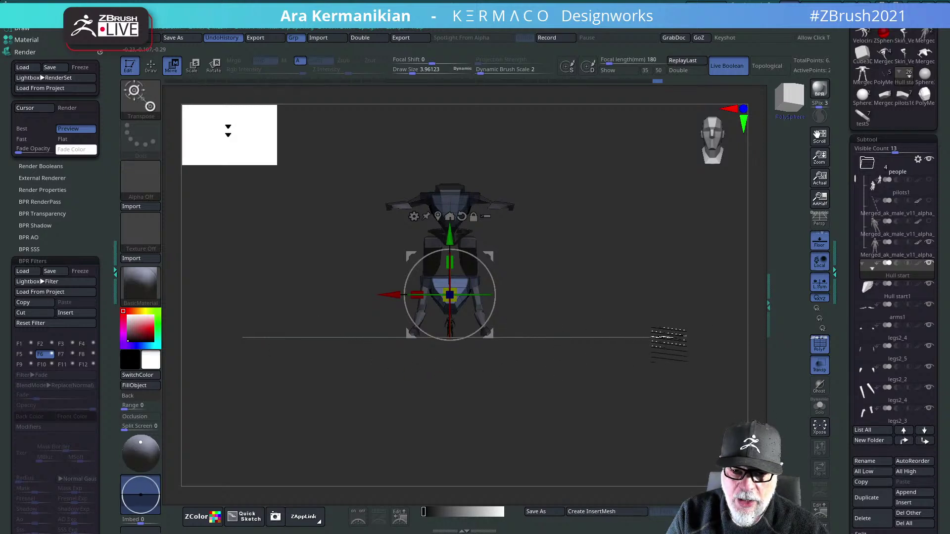
{"action": "left_click_drag", "start_coordinate": [639, 300], "coordinate": [658, 288]}
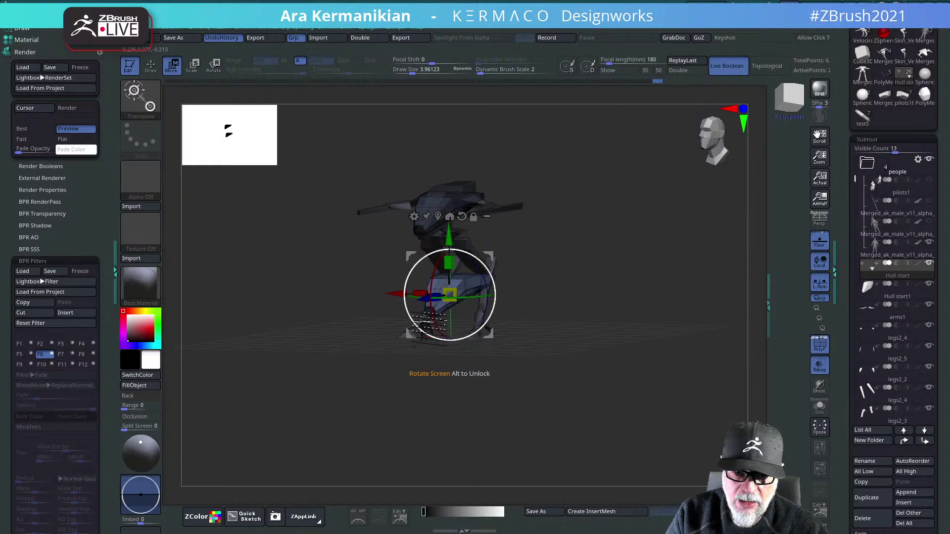
{"action": "left_click_drag", "start_coordinate": [586, 293], "coordinate": [612, 257], "text": "shift"}
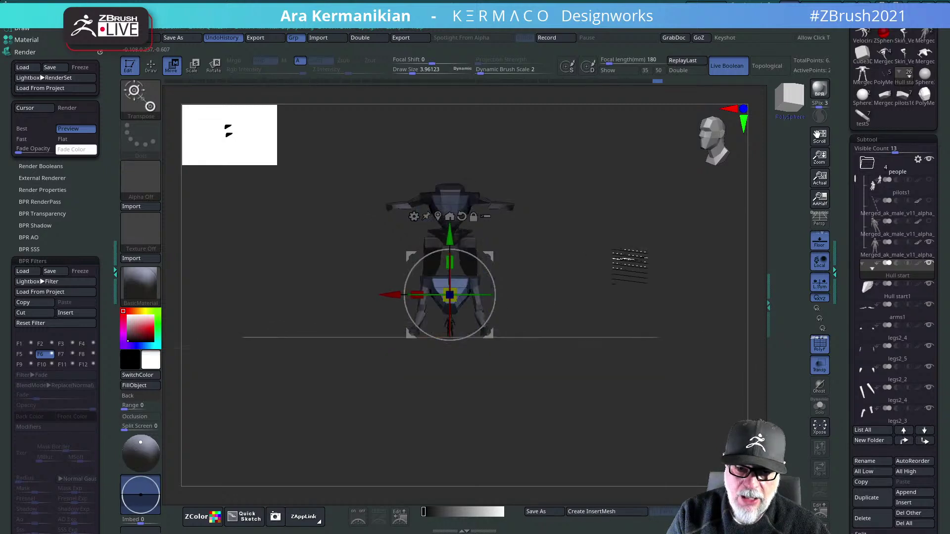
- Raise the floor grid's elevation to the mid-height of the centred hull copy
{"action": "left_click", "coordinate": [239, 30]}
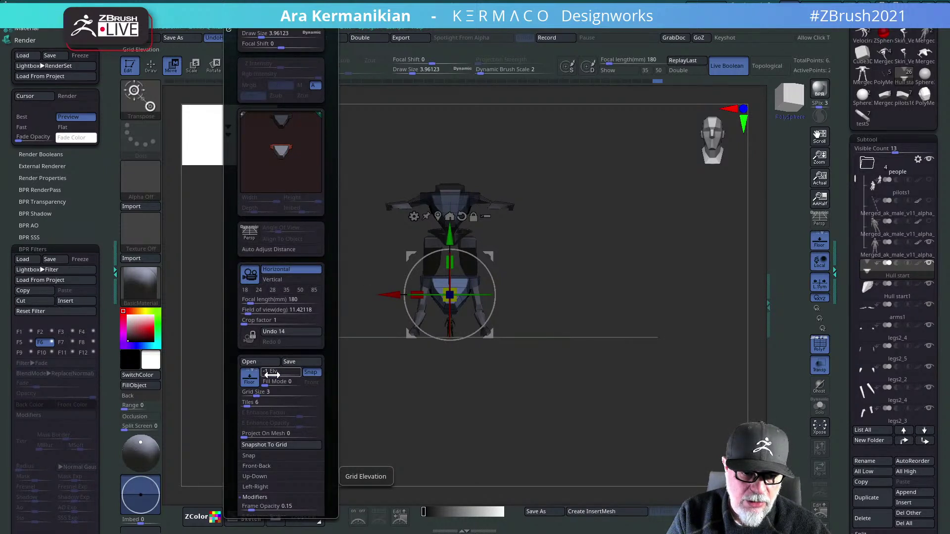
{"action": "left_click_drag", "start_coordinate": [275, 375], "coordinate": [275, 376]}
{"action": "left_click", "coordinate": [278, 336]}
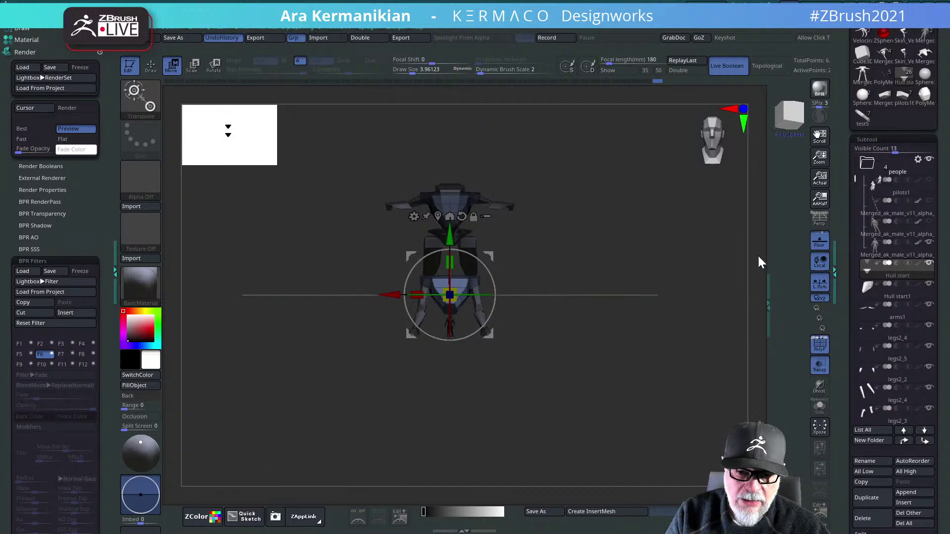
- Lower the floor grid's elevation back to ground level at the mech's feet
{"action": "mouse_move", "coordinate": [760, 260]}
{"action": "left_mouse_down"}
{"action": "mouse_move", "coordinate": [604, 230]}
{"action": "mouse_move", "coordinate": [570, 238]}
{"action": "left_mouse_up"}
{"action": "left_click_drag", "start_coordinate": [712, 210], "coordinate": [701, 204]}
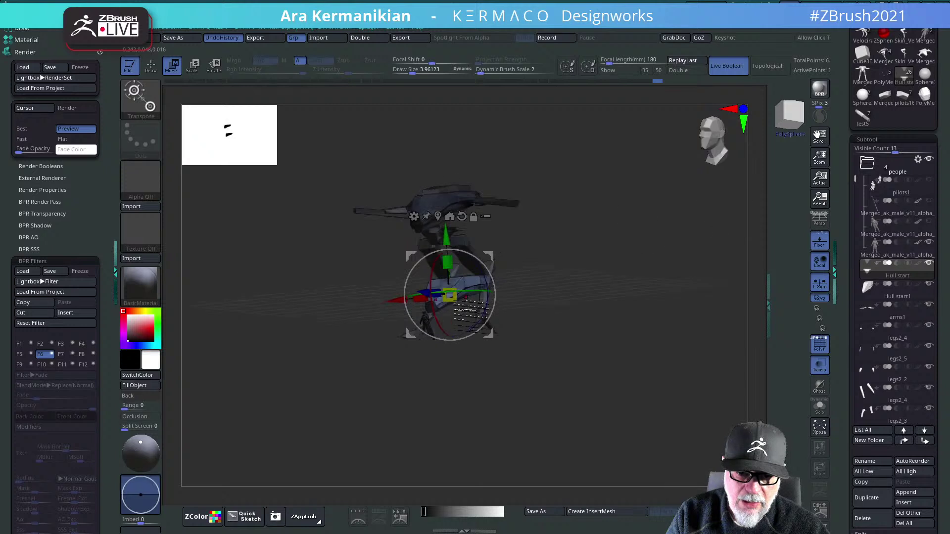
{"action": "left_click_drag", "start_coordinate": [633, 366], "coordinate": [626, 364], "text": "shift"}
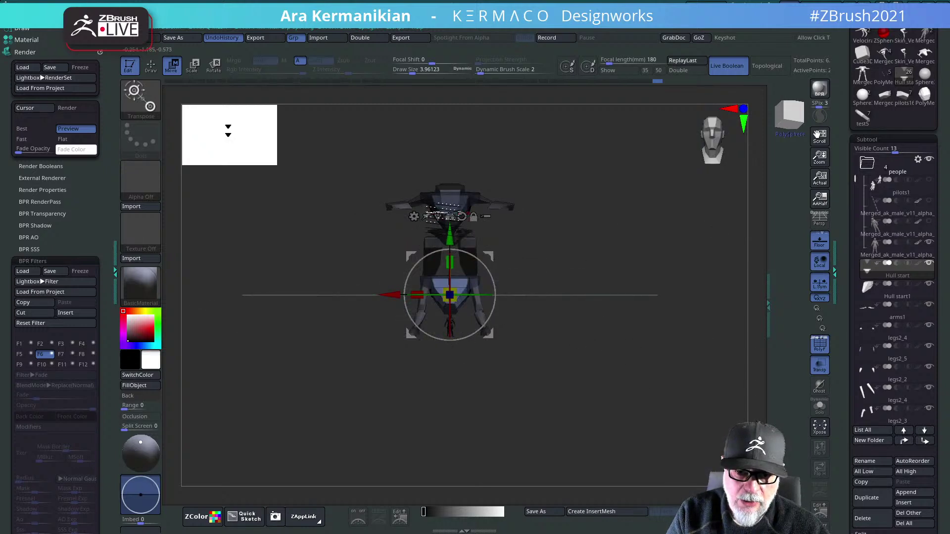
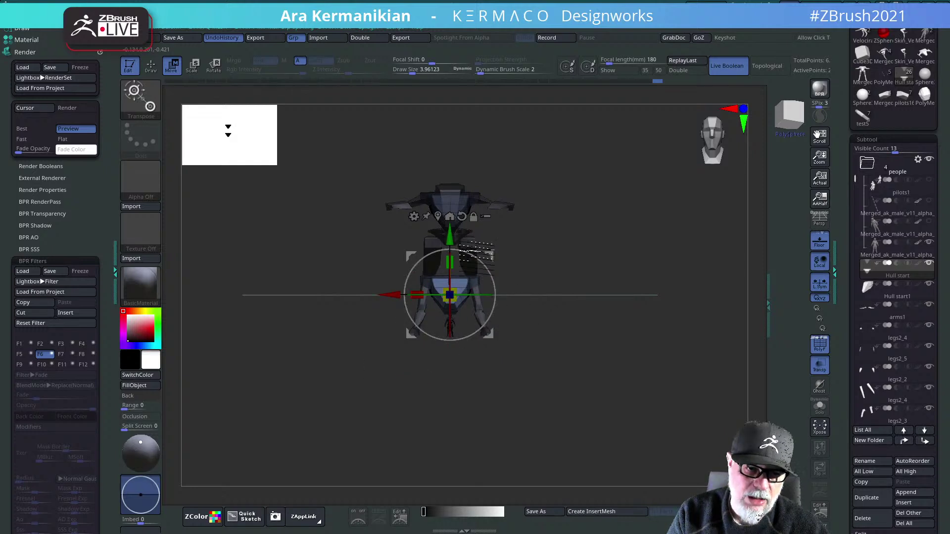
{"action": "left_click", "coordinate": [224, 29]}
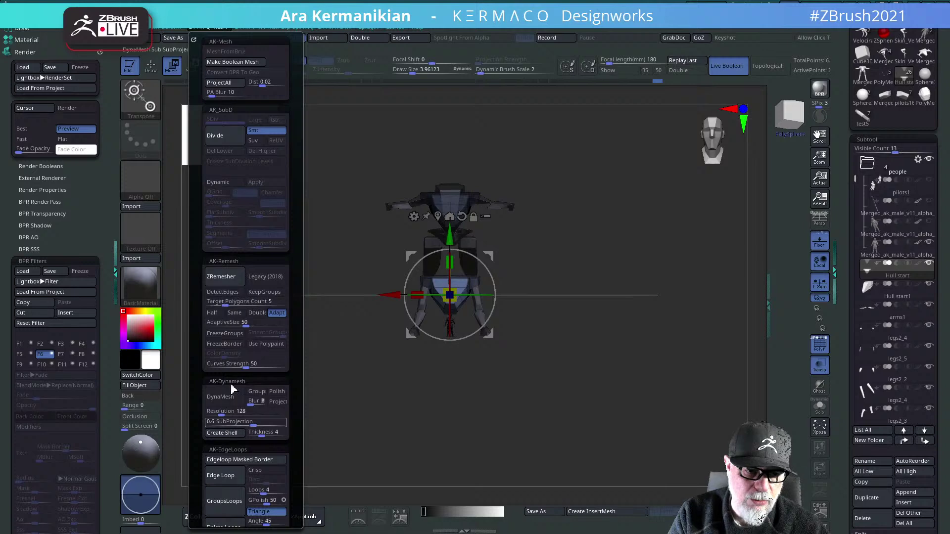
{"action": "left_click", "coordinate": [240, 30]}
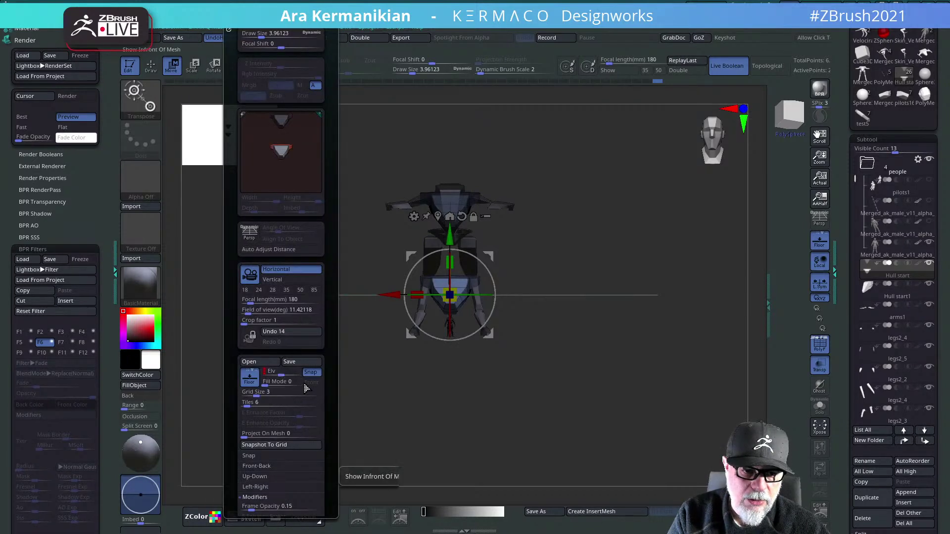
{"action": "type", "text": "1"}
{"action": "key", "text": "Return"}
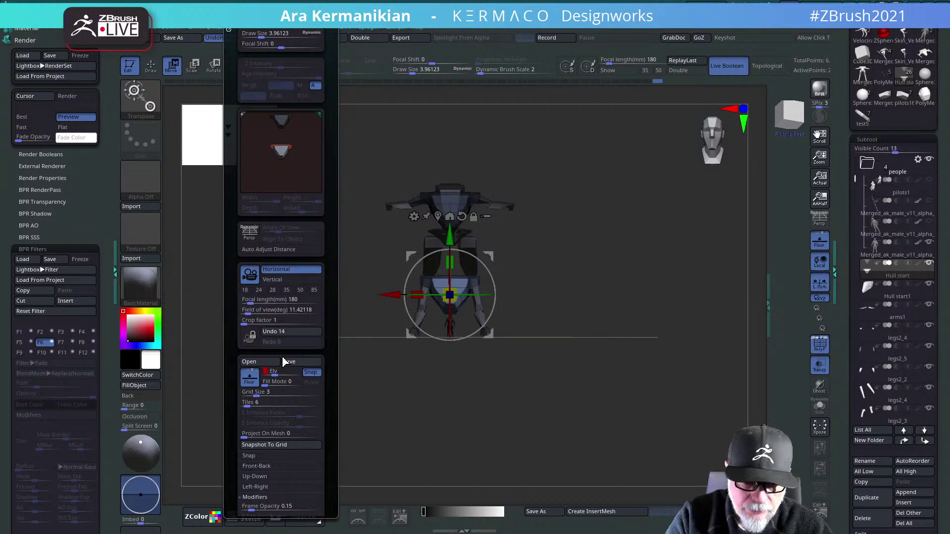
- Raise the hull copy vertically from between the legs to the top of the mech's body
{"action": "mouse_move", "coordinate": [659, 302]}
{"action": "left_mouse_down", "text": "alt"}
{"action": "mouse_move", "coordinate": [691, 308]}
{"action": "mouse_move", "coordinate": [598, 326]}
{"action": "left_mouse_up", "text": "alt"}
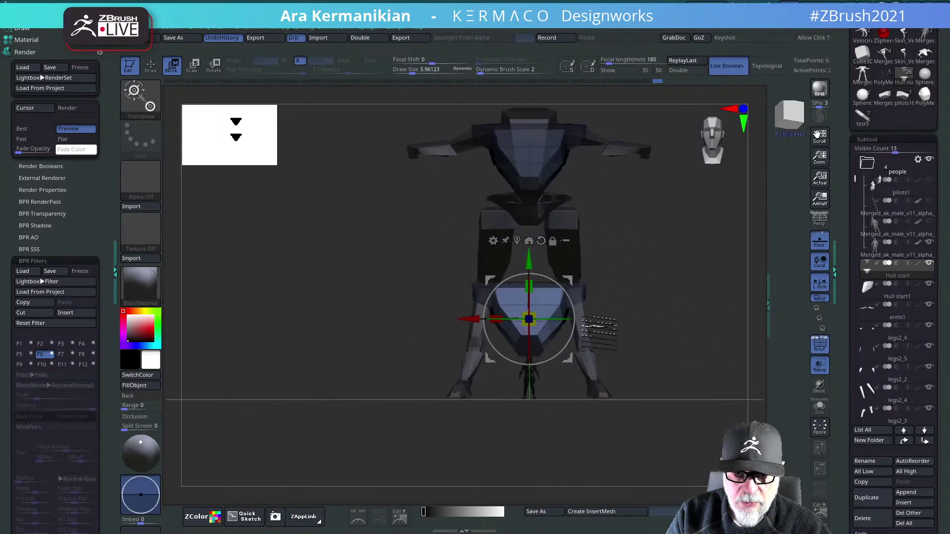
{"action": "left_click_drag", "start_coordinate": [666, 282], "coordinate": [595, 297], "text": "alt"}
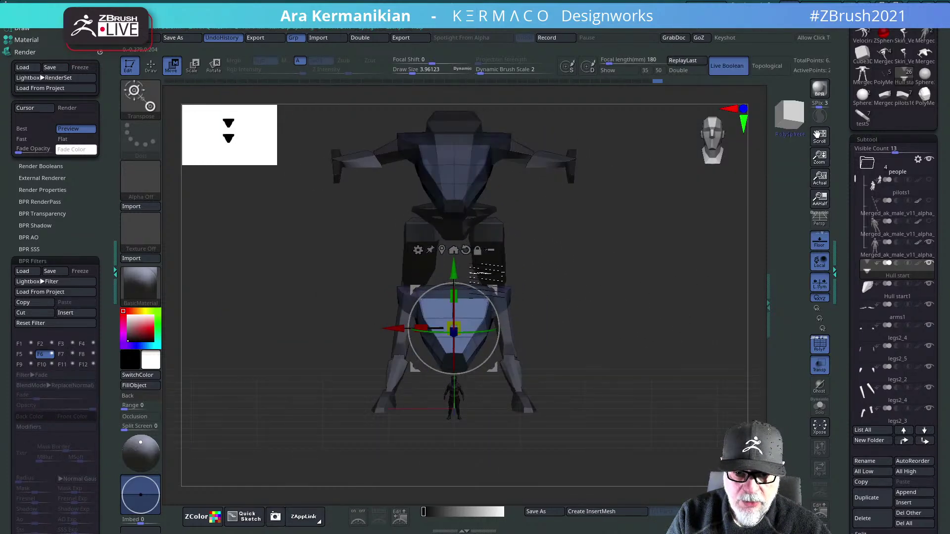
{"action": "left_click_drag", "start_coordinate": [456, 270], "coordinate": [465, 62]}
{"action": "left_click_drag", "start_coordinate": [647, 221], "coordinate": [632, 312], "text": "alt"}
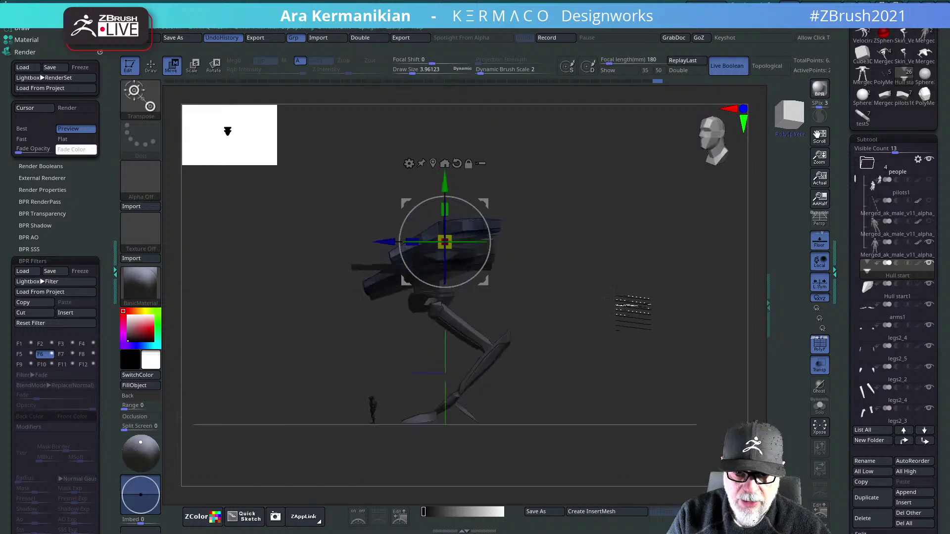
- Shift the hull copy toward the mech's rear and slightly upward so it sits above the main hull
{"action": "left_click_drag", "start_coordinate": [643, 241], "coordinate": [598, 218], "text": "alt"}
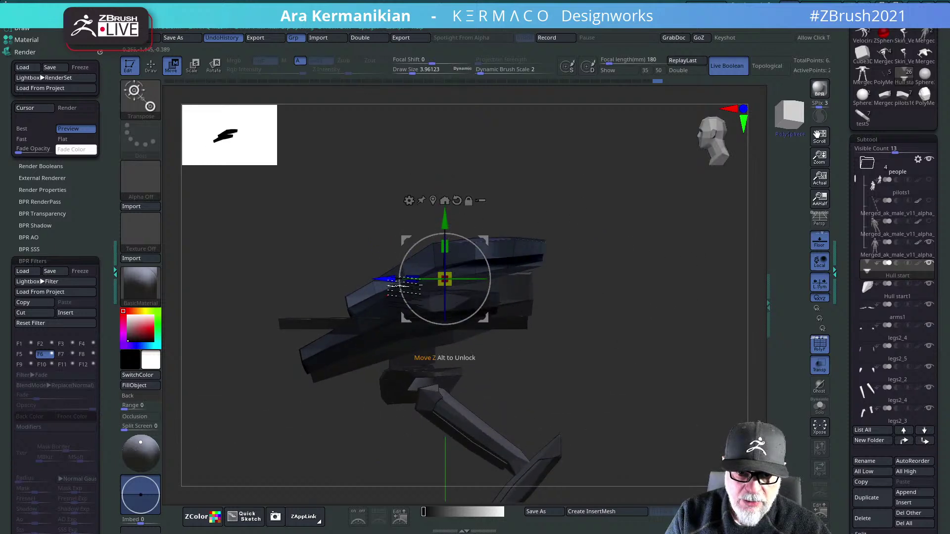
{"action": "left_click_drag", "start_coordinate": [387, 279], "coordinate": [414, 278]}
{"action": "left_click_drag", "start_coordinate": [471, 218], "coordinate": [471, 209]}
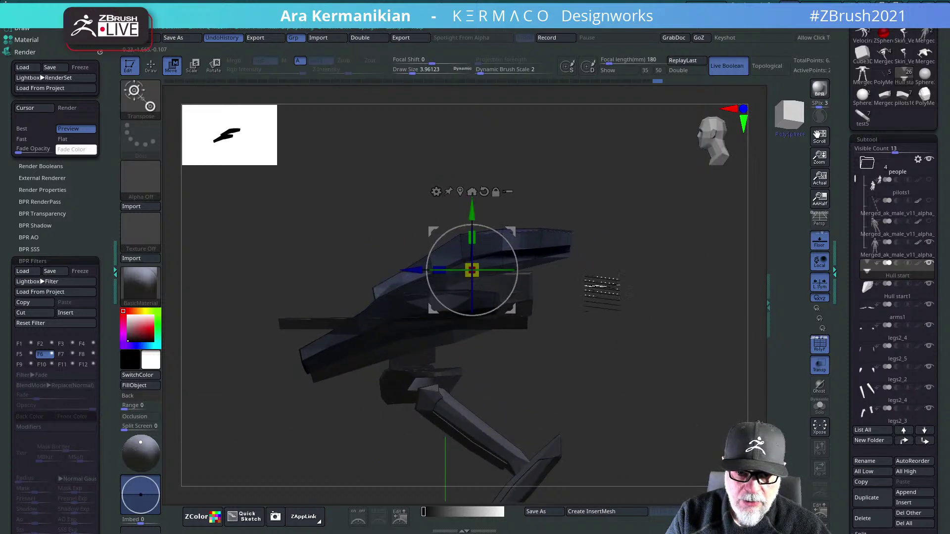
{"action": "left_click_drag", "start_coordinate": [602, 292], "coordinate": [684, 322]}
{"action": "left_click_drag", "start_coordinate": [681, 264], "coordinate": [630, 264], "text": "shift"}
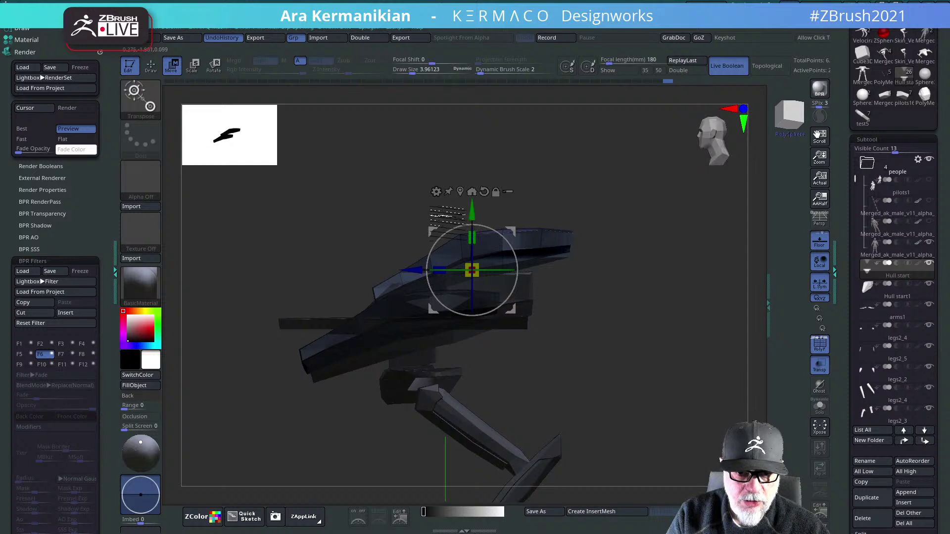
{"action": "left_click_drag", "start_coordinate": [657, 310], "coordinate": [580, 276]}
{"action": "left_click_drag", "start_coordinate": [396, 273], "coordinate": [371, 271]}
{"action": "left_click_drag", "start_coordinate": [647, 285], "coordinate": [703, 289], "text": "shift"}
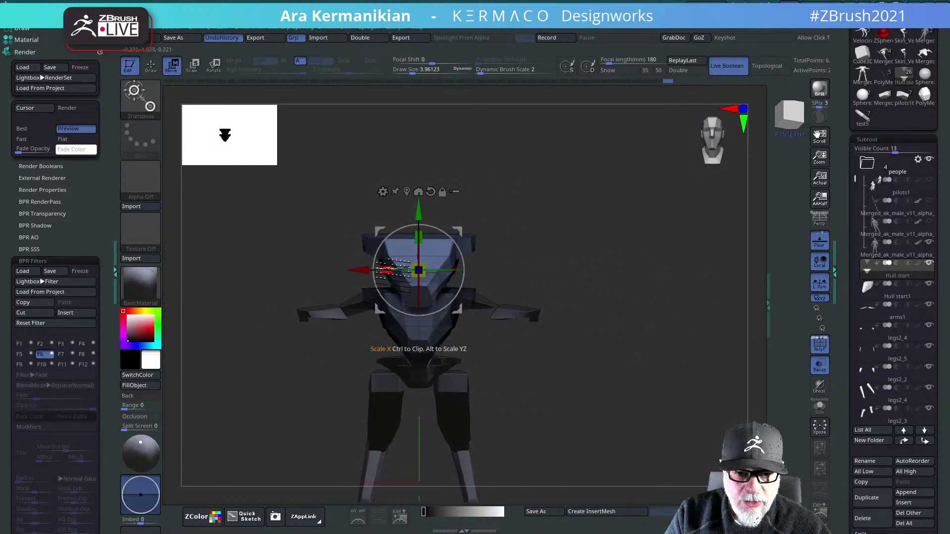
- Narrow the hull copy and place it upside down low in the mech's main hull
{"action": "left_click_drag", "start_coordinate": [419, 215], "coordinate": [420, 247]}
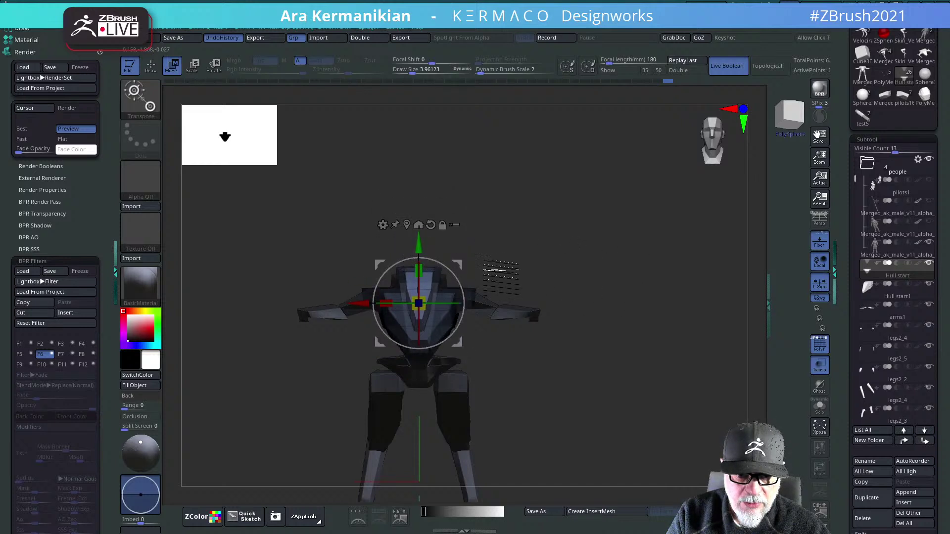
{"action": "left_click_drag", "start_coordinate": [268, 271], "coordinate": [323, 396], "text": "shift"}
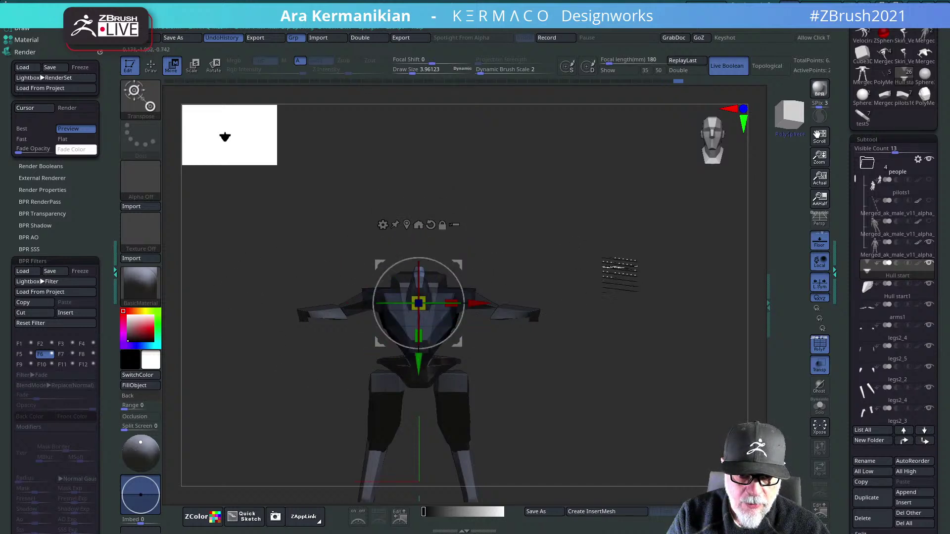
{"action": "left_click_drag", "start_coordinate": [620, 267], "coordinate": [628, 285], "text": "alt"}
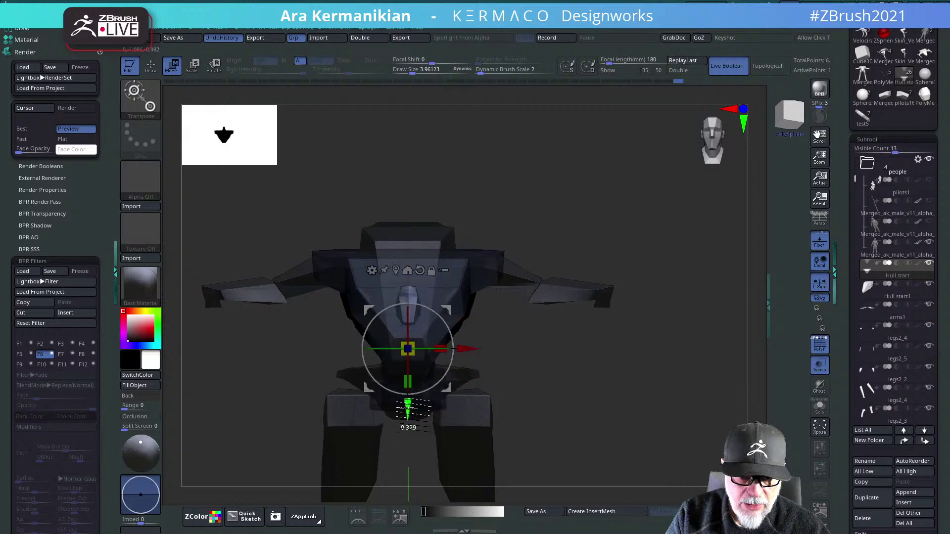
{"action": "left_click_drag", "start_coordinate": [613, 381], "coordinate": [589, 401]}
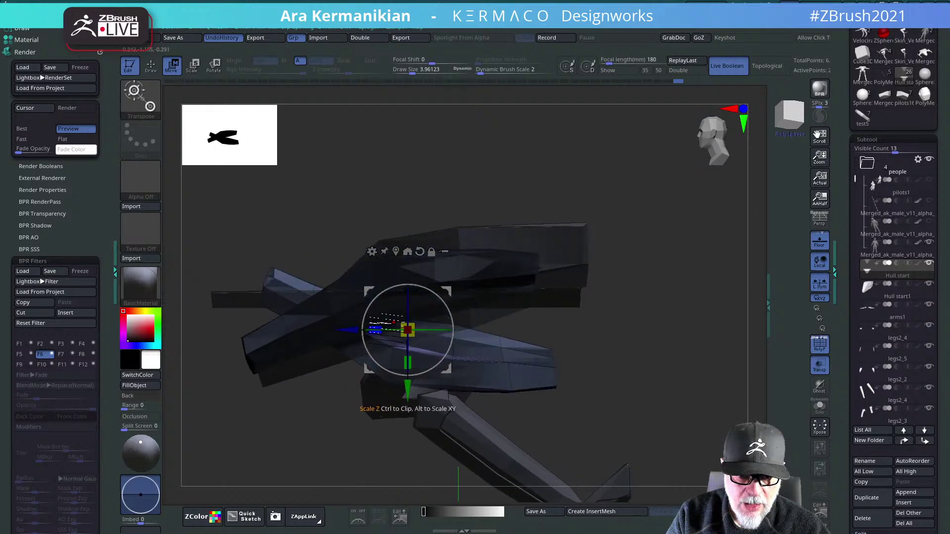
- Shorten the upside-down hull copy lengthwise and tilt it to follow the underside of the mech's hull
{"action": "left_click_drag", "start_coordinate": [407, 363], "coordinate": [342, 272]}
{"action": "left_click_drag", "start_coordinate": [454, 321], "coordinate": [435, 287]}
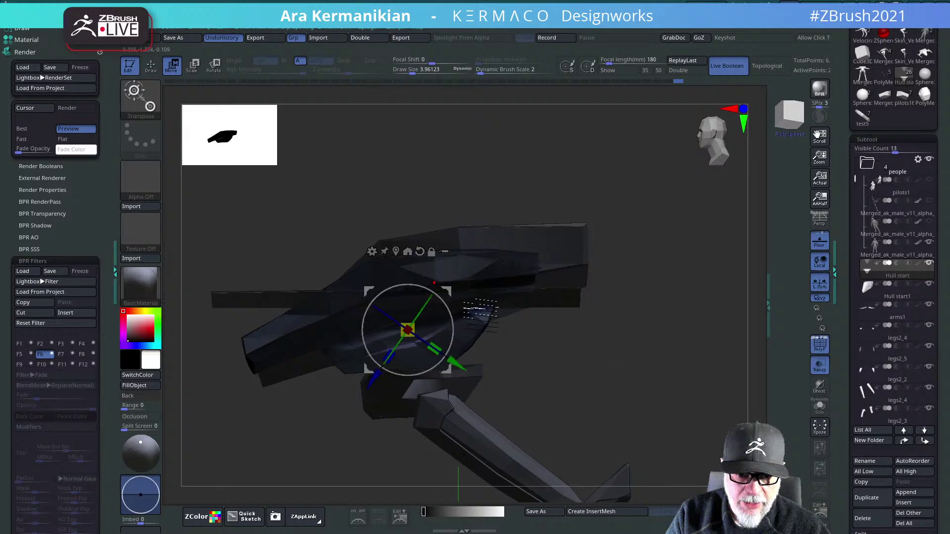
{"action": "left_click_drag", "start_coordinate": [576, 402], "coordinate": [581, 350], "text": "alt"}
{"action": "left_click_drag", "start_coordinate": [581, 349], "coordinate": [647, 335]}
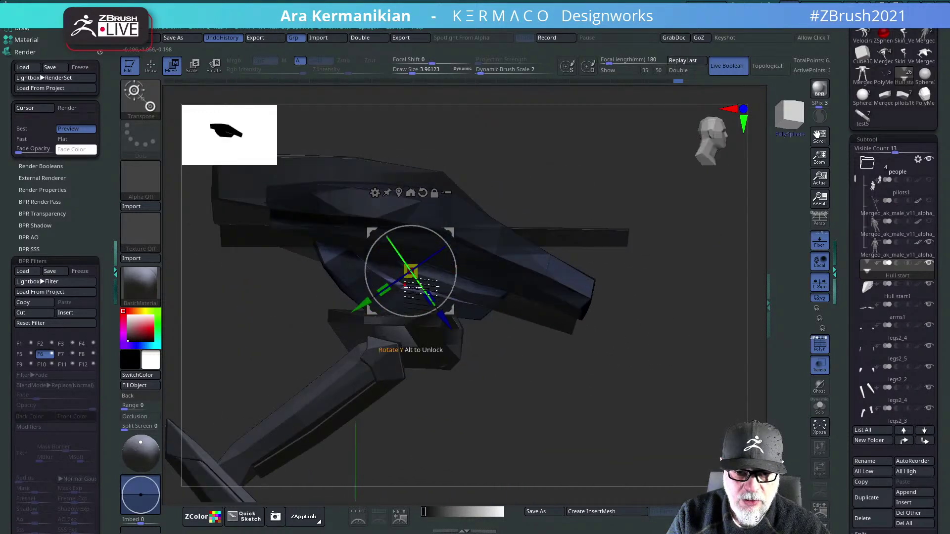
{"action": "left_click_drag", "start_coordinate": [441, 281], "coordinate": [452, 273]}
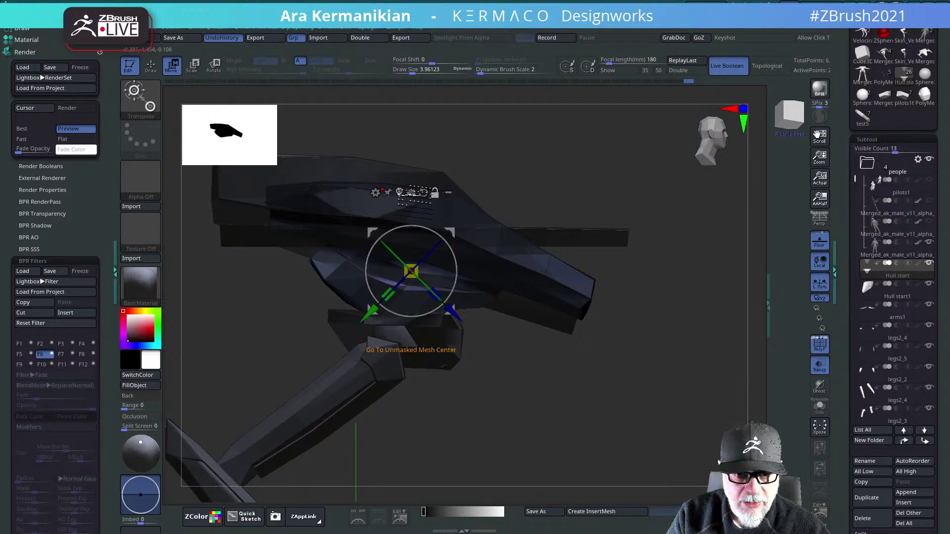
- Reset the gizmo's orientation and move the hull copy rearward and up against the main hull's underside
{"action": "left_click", "coordinate": [424, 193]}
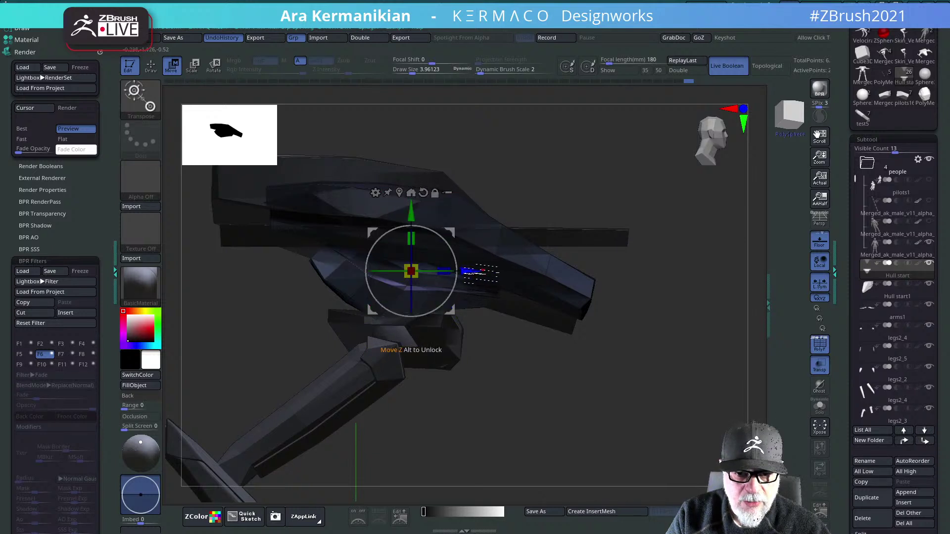
{"action": "left_click_drag", "start_coordinate": [480, 271], "coordinate": [468, 271], "text": "alt"}
{"action": "left_click_drag", "start_coordinate": [398, 214], "coordinate": [382, 192], "text": "alt"}
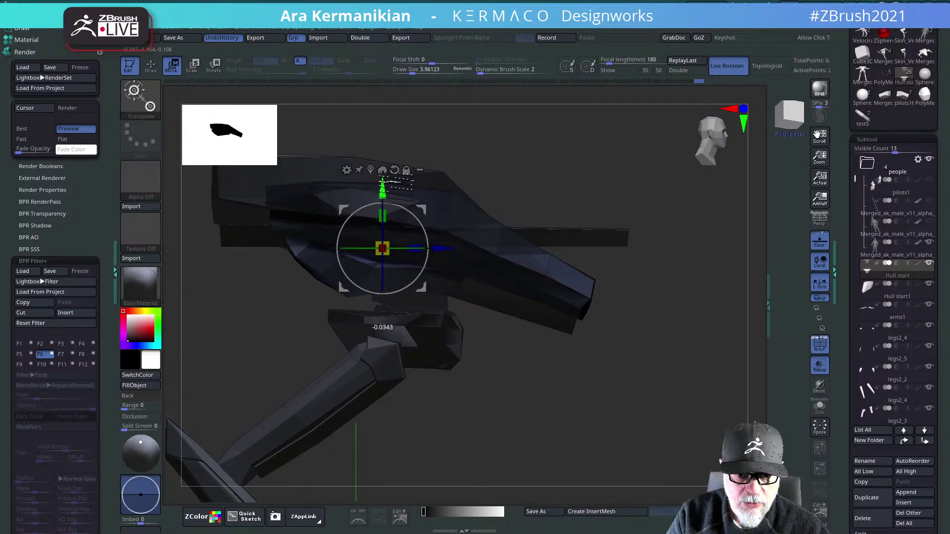
- Turn off transparency and check the whole mech with the fitted hull copy from the front
{"action": "key", "text": "q"}
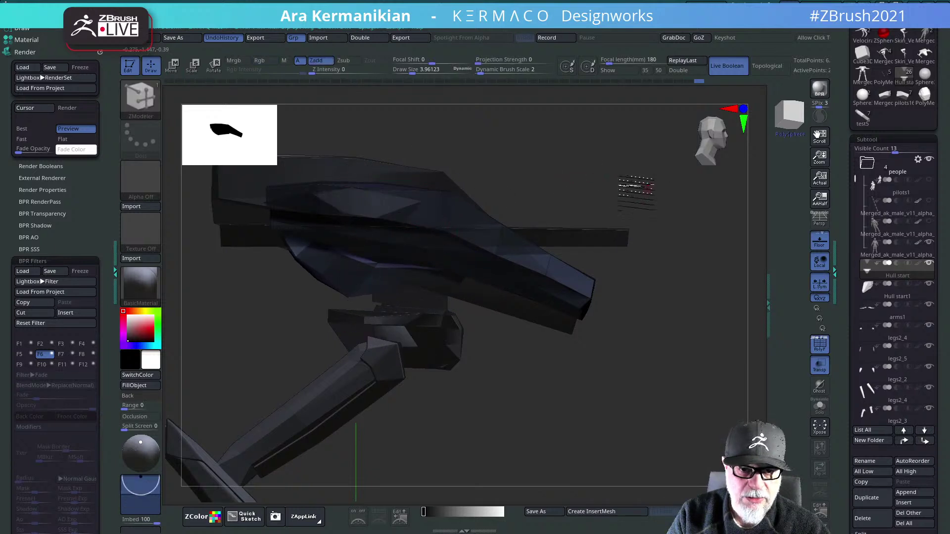
{"action": "left_click_drag", "start_coordinate": [524, 195], "coordinate": [543, 193], "text": "shift"}
{"action": "left_click_drag", "start_coordinate": [612, 221], "coordinate": [613, 243], "text": "shift"}
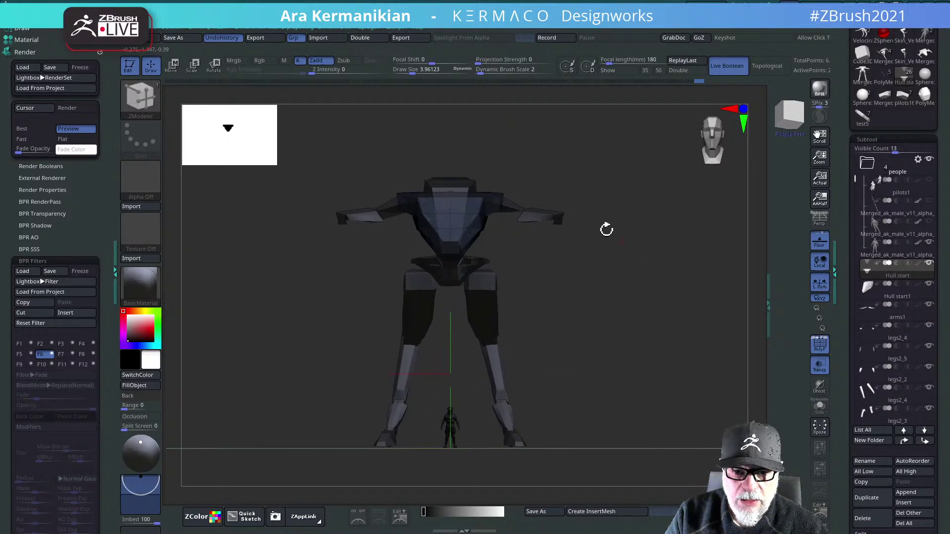
{"action": "key", "text": "w"}
{"action": "mouse_move", "coordinate": [573, 191]}
{"action": "left_mouse_down", "text": "shift"}
{"action": "mouse_move", "coordinate": [600, 237]}
{"action": "mouse_move", "coordinate": [656, 262]}
{"action": "left_mouse_up", "text": "shift"}
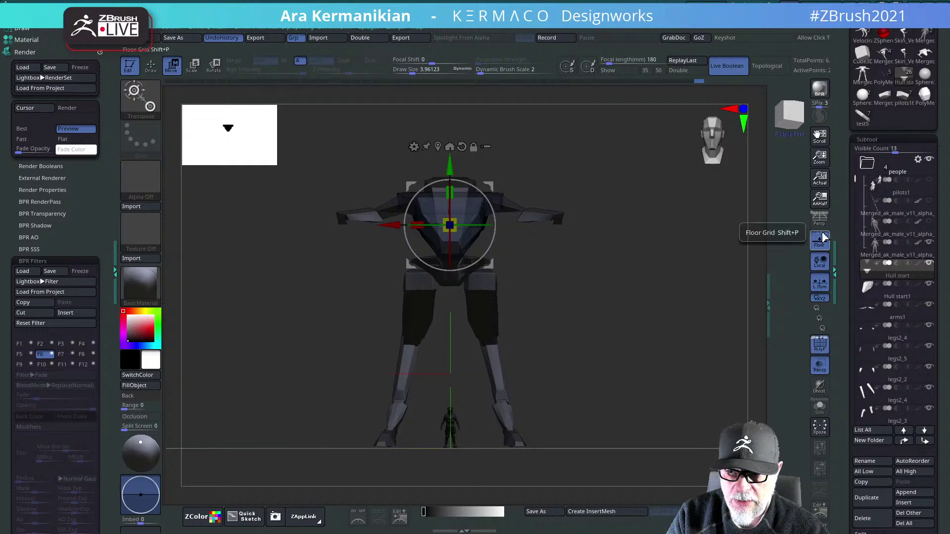
{"action": "left_click", "coordinate": [820, 366]}
{"action": "left_click_drag", "start_coordinate": [735, 357], "coordinate": [606, 299]}
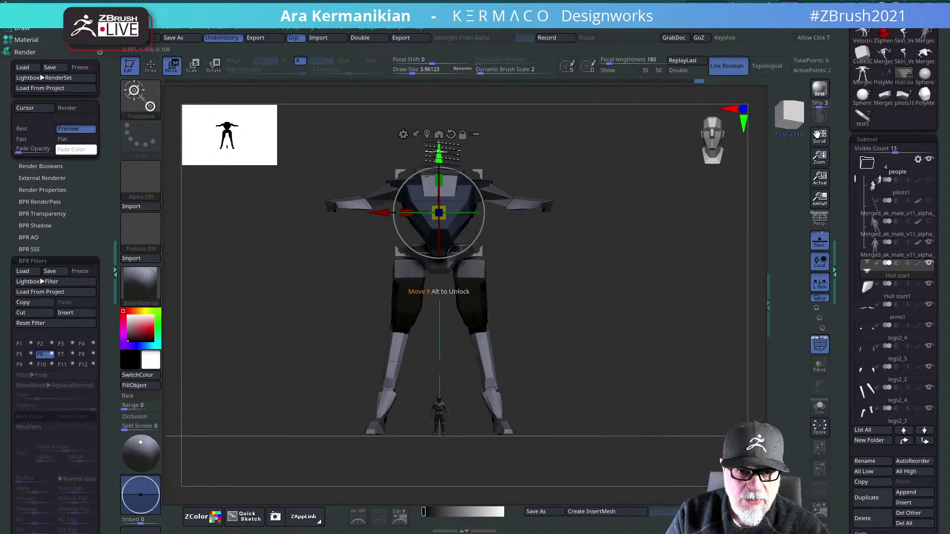
{"action": "left_click_drag", "start_coordinate": [424, 291], "coordinate": [594, 185]}
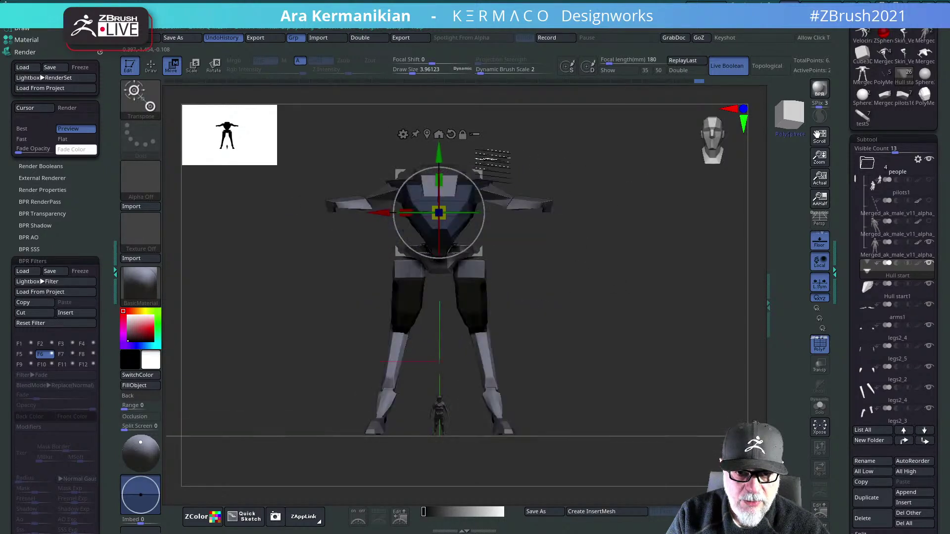
- Try different heights for the hull copy under the main hull and shift it toward the mech's rear
{"action": "left_click_drag", "start_coordinate": [438, 151], "coordinate": [438, 157]}
{"action": "left_click_drag", "start_coordinate": [439, 131], "coordinate": [428, 190]}
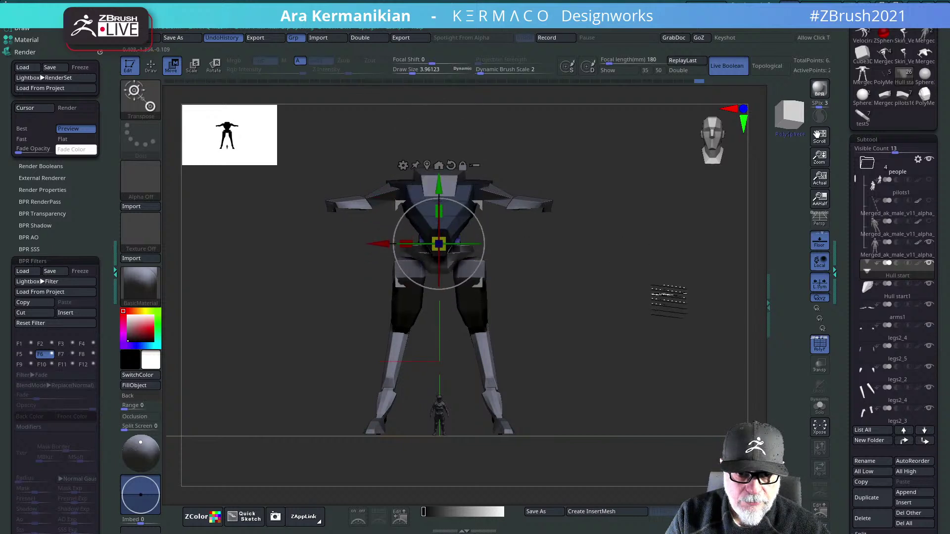
{"action": "left_click_drag", "start_coordinate": [668, 297], "coordinate": [505, 228], "text": "shift"}
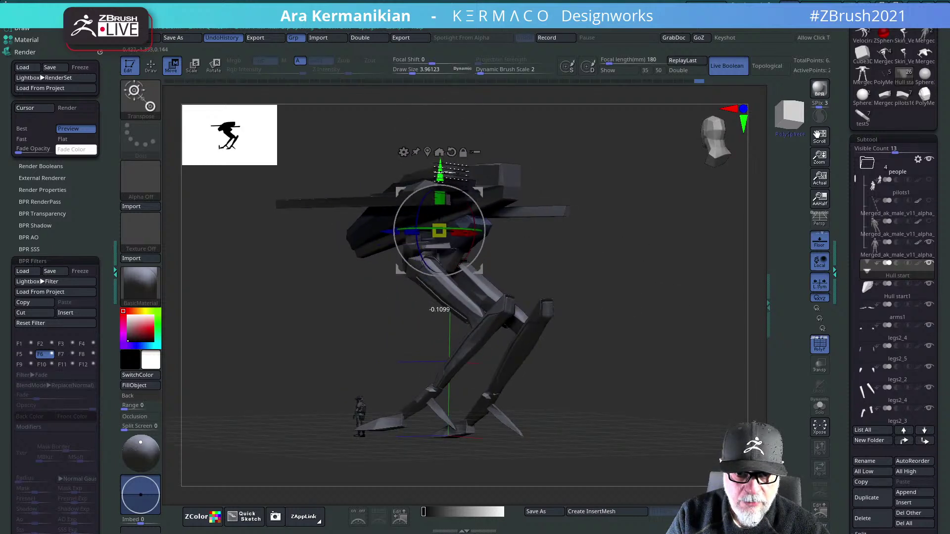
{"action": "left_click_drag", "start_coordinate": [642, 253], "coordinate": [600, 218], "text": "shift"}
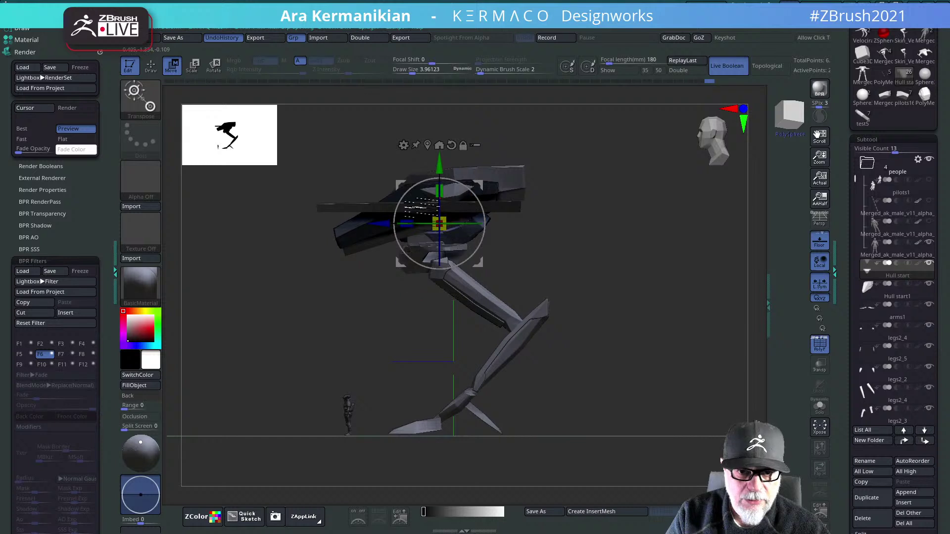
{"action": "left_click_drag", "start_coordinate": [381, 224], "coordinate": [408, 224]}
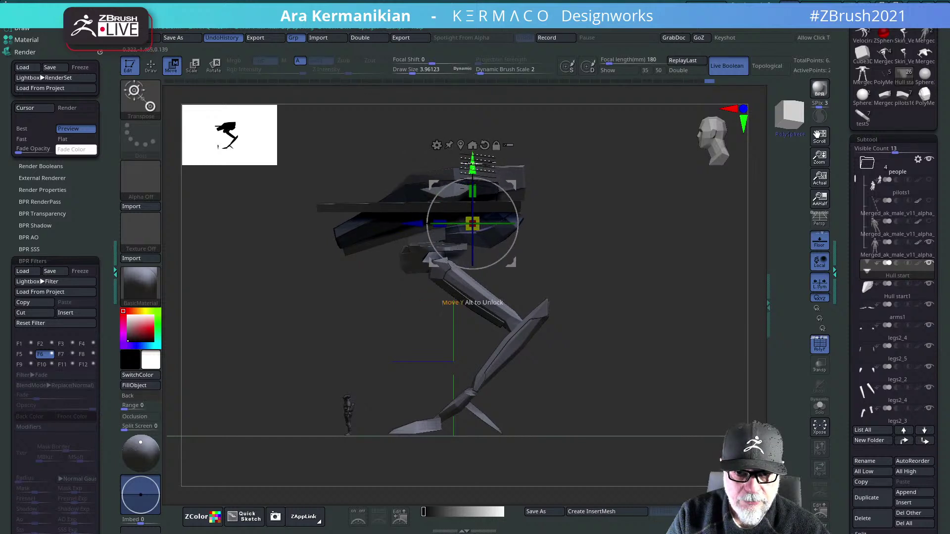
{"action": "left_click_drag", "start_coordinate": [472, 163], "coordinate": [472, 144]}
{"action": "left_click_drag", "start_coordinate": [603, 253], "coordinate": [662, 260]}
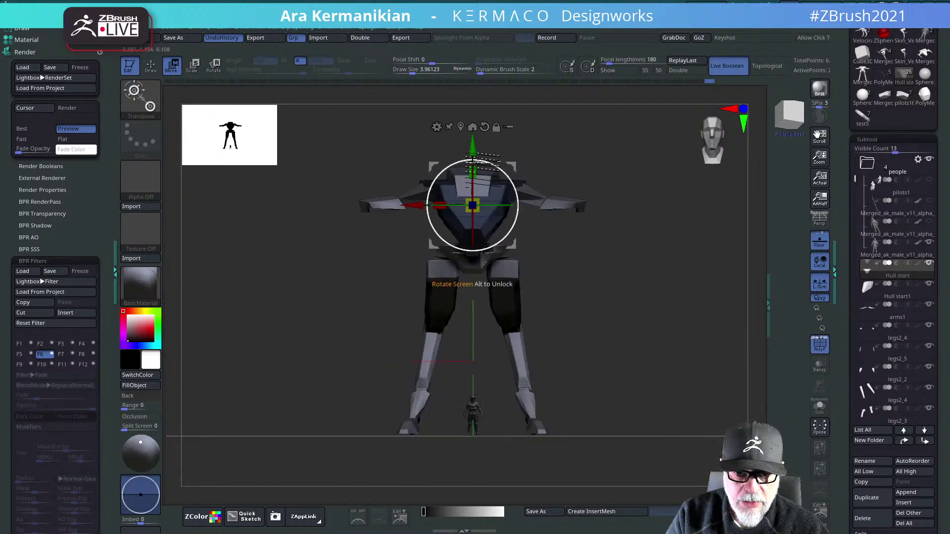
{"action": "left_click_drag", "start_coordinate": [456, 149], "coordinate": [474, 215], "text": "shift"}
- Undo the hull copy's edits back to its upright, full-size placement above the main hull
{"action": "key", "text": "ctrl+z"}
{"action": "key", "text": "ctrl+z"}
{"action": "key", "text": "ctrl+z"}
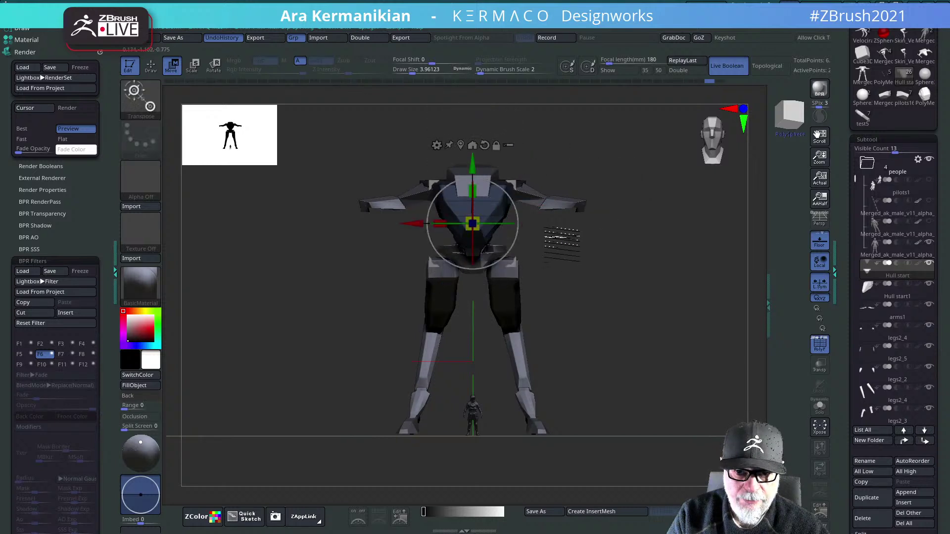
{"action": "key", "text": "ctrl+z"}
{"action": "key", "text": "ctrl+z"}
{"action": "key", "text": "ctrl+z"}
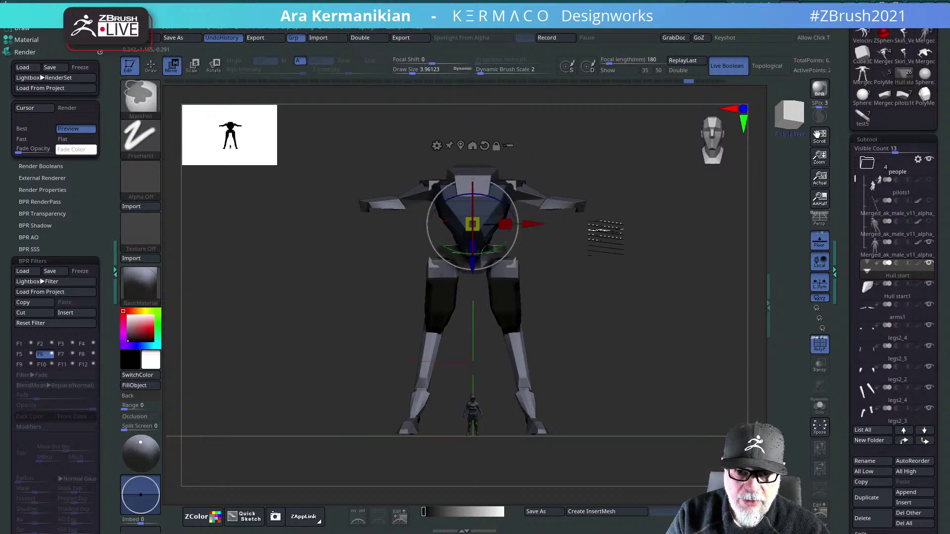
{"action": "key", "text": "ctrl+z"}
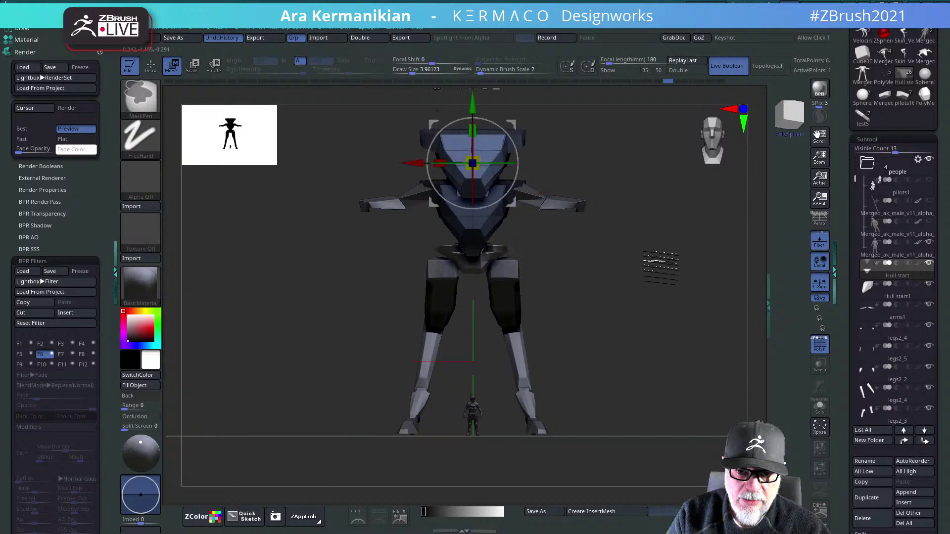
- Shift the hull copy toward the mech's rear, lower it onto the main hull and slide it partway forward
{"action": "left_click_drag", "start_coordinate": [643, 250], "coordinate": [515, 249]}
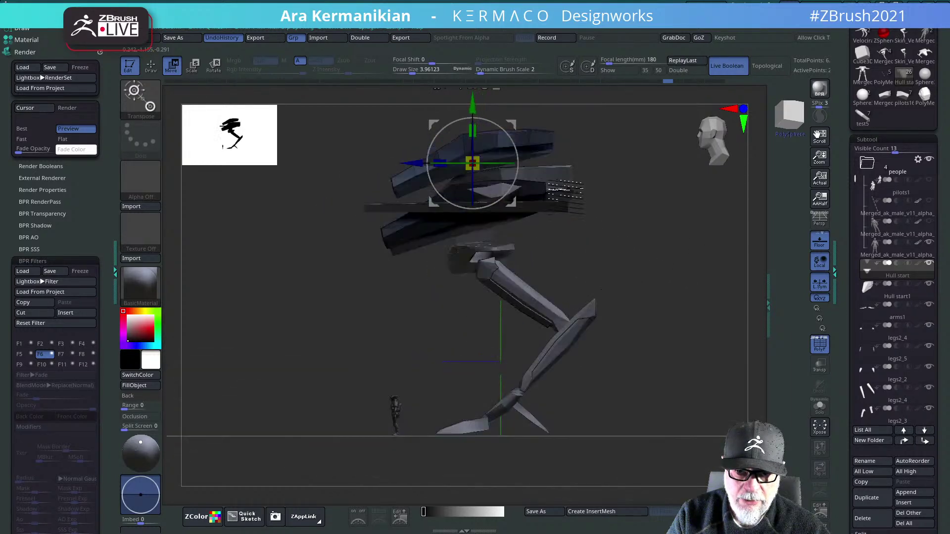
{"action": "left_click_drag", "start_coordinate": [413, 163], "coordinate": [487, 163]}
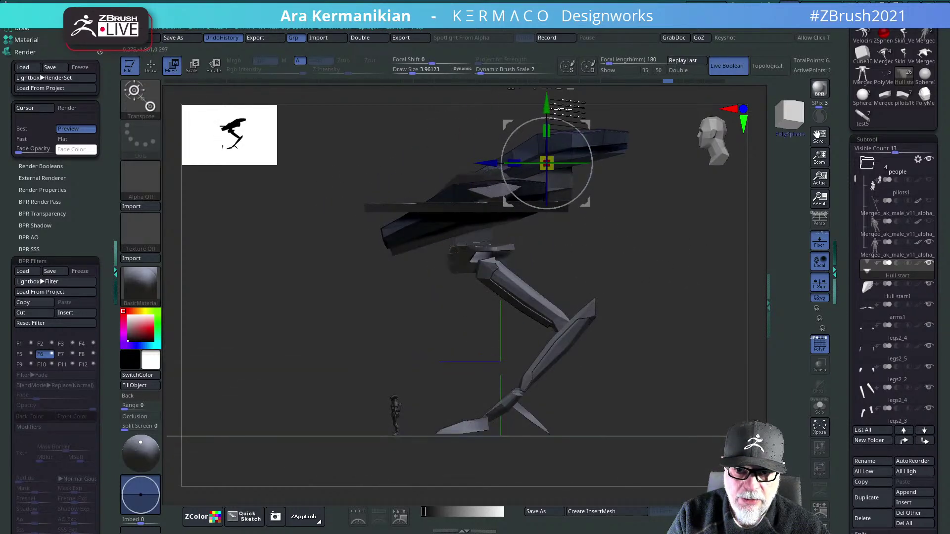
{"action": "left_click_drag", "start_coordinate": [547, 106], "coordinate": [548, 139]}
{"action": "left_click_drag", "start_coordinate": [681, 259], "coordinate": [674, 280]}
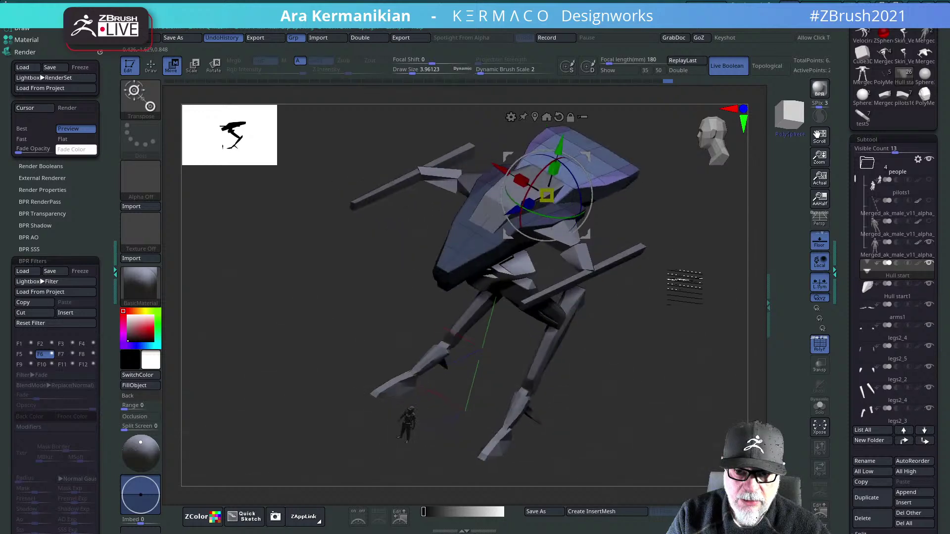
{"action": "left_click_drag", "start_coordinate": [517, 210], "coordinate": [464, 235]}
{"action": "left_click_drag", "start_coordinate": [679, 219], "coordinate": [663, 177], "text": "shift"}
{"action": "left_click_drag", "start_coordinate": [666, 267], "coordinate": [708, 285]}
- Fine-tune the hull copy's height over the main hull in the front and side views
{"action": "left_click_drag", "start_coordinate": [493, 162], "coordinate": [493, 167]}
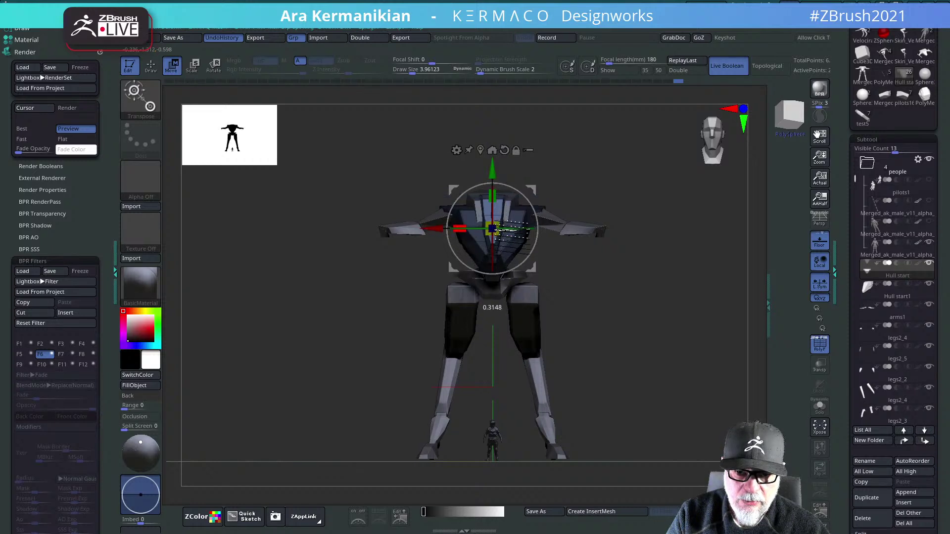
{"action": "left_click_drag", "start_coordinate": [490, 167], "coordinate": [490, 161]}
{"action": "left_click_drag", "start_coordinate": [655, 200], "coordinate": [602, 198]}
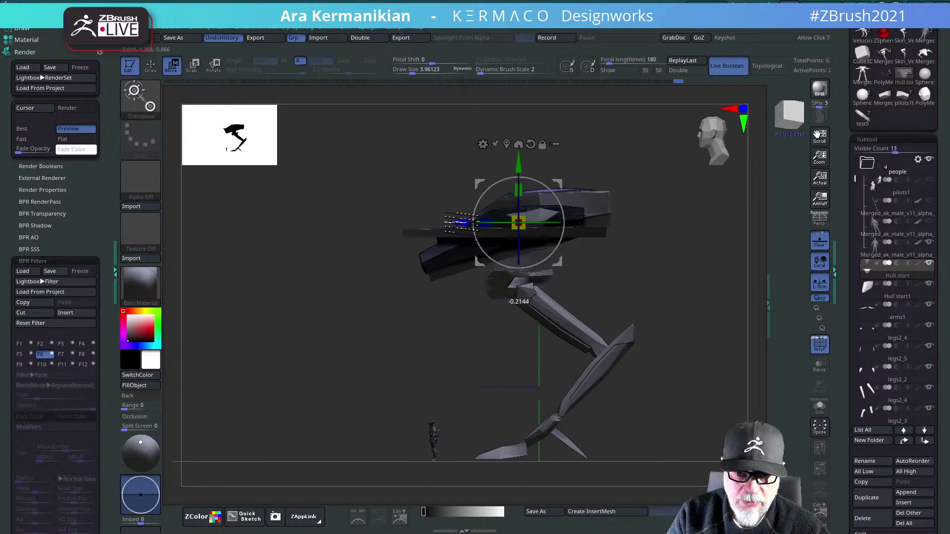
{"action": "left_click_drag", "start_coordinate": [518, 166], "coordinate": [517, 163]}
- Roll the hull copy onto its side and move it outward to one flank of the mech
{"action": "left_click_drag", "start_coordinate": [716, 257], "coordinate": [676, 255]}
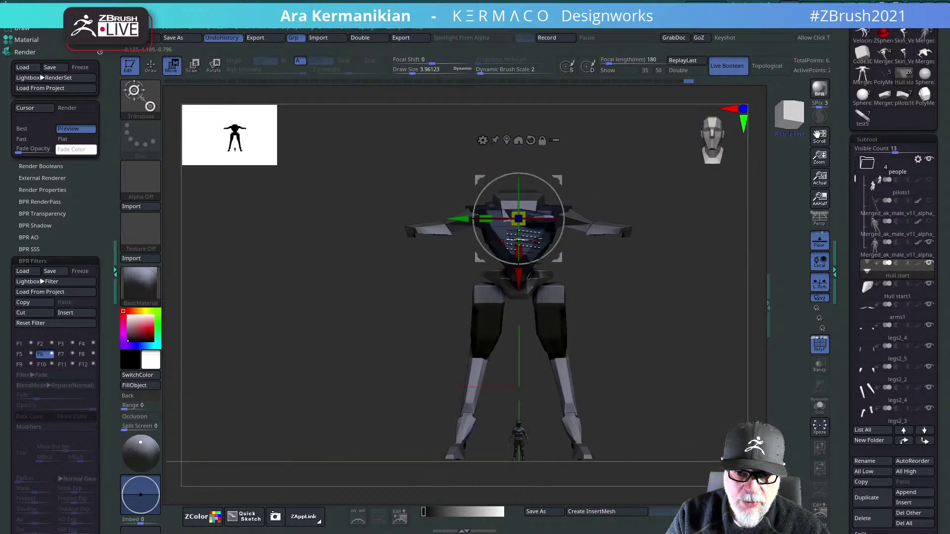
{"action": "left_click_drag", "start_coordinate": [461, 218], "coordinate": [427, 218]}
{"action": "left_click_drag", "start_coordinate": [640, 223], "coordinate": [632, 319]}
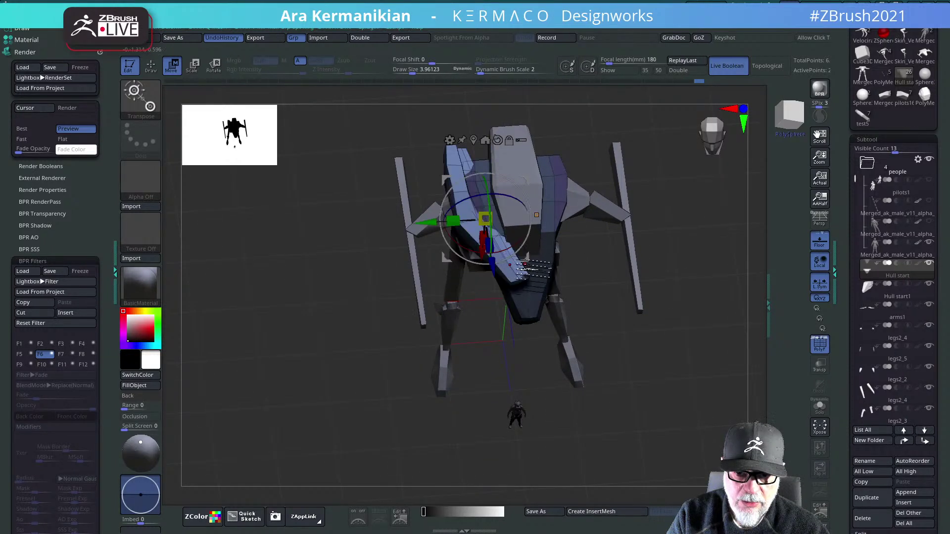
- Turn off both local symmetry and Activate Symmetry for the hull copy
{"action": "left_click_drag", "start_coordinate": [491, 247], "coordinate": [485, 270]}
{"action": "key", "text": "ctrl+z"}
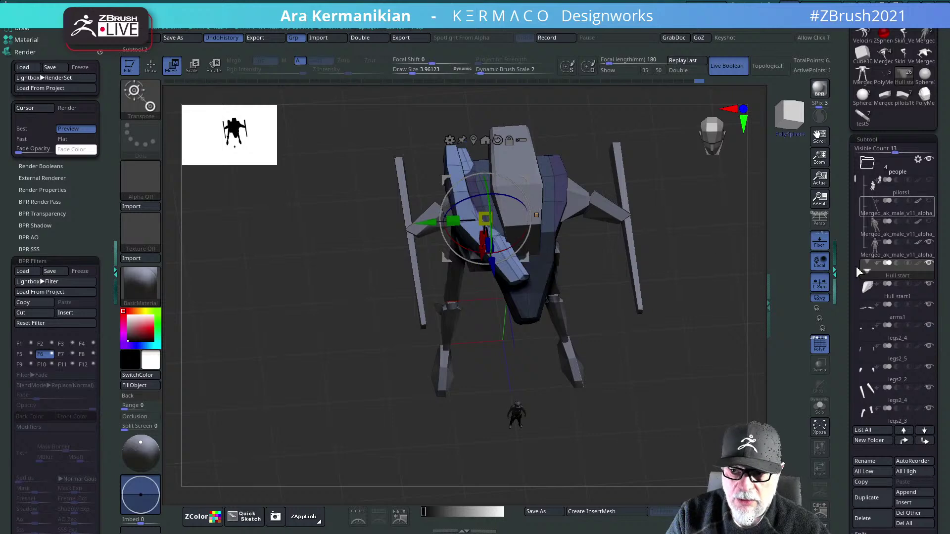
{"action": "left_click", "coordinate": [820, 287]}
{"action": "left_click_drag", "start_coordinate": [515, 251], "coordinate": [560, 251]}
{"action": "key", "text": "ctrl+z"}
{"action": "key", "text": "2"}
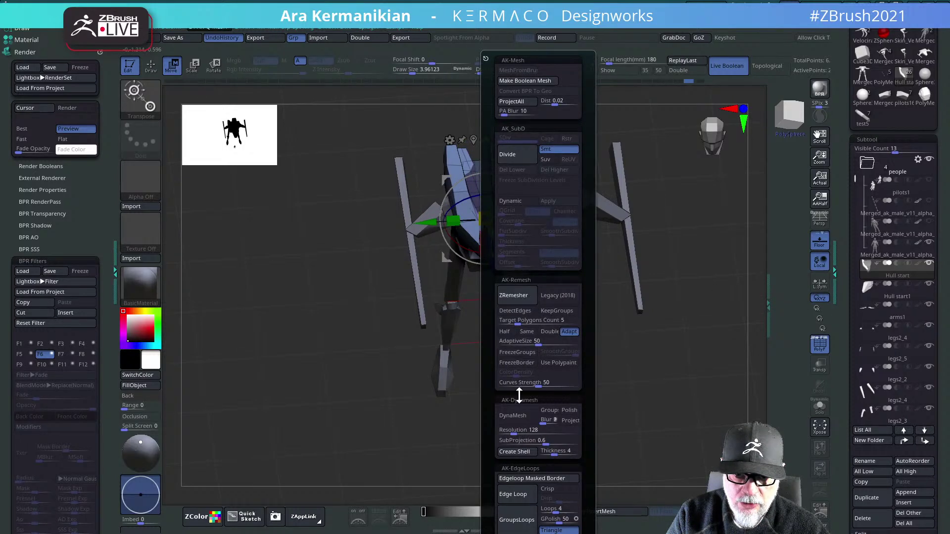
{"action": "key", "text": "1"}
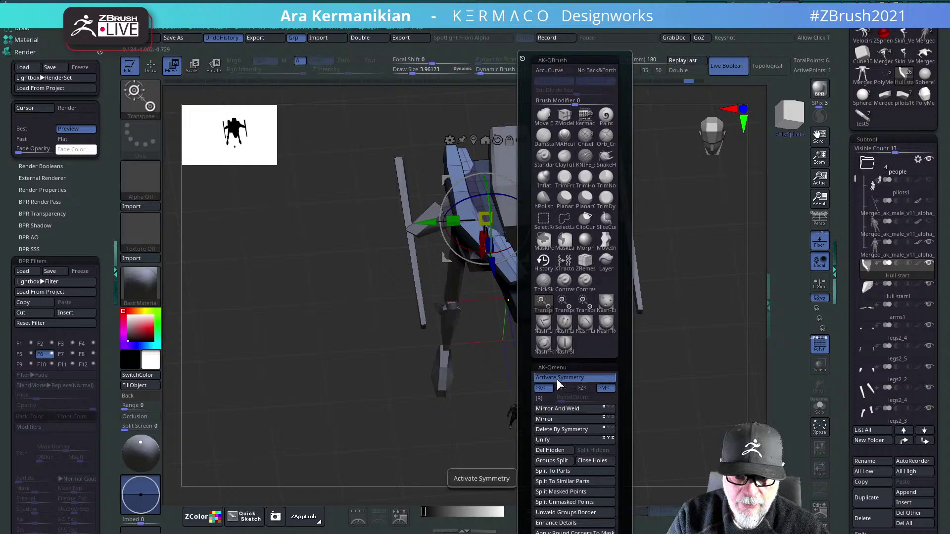
{"action": "left_click", "coordinate": [557, 379]}
- Rotate the hull copy at the flank so it runs more parallel to the mech's forward axis
{"action": "left_click_drag", "start_coordinate": [484, 246], "coordinate": [463, 249]}
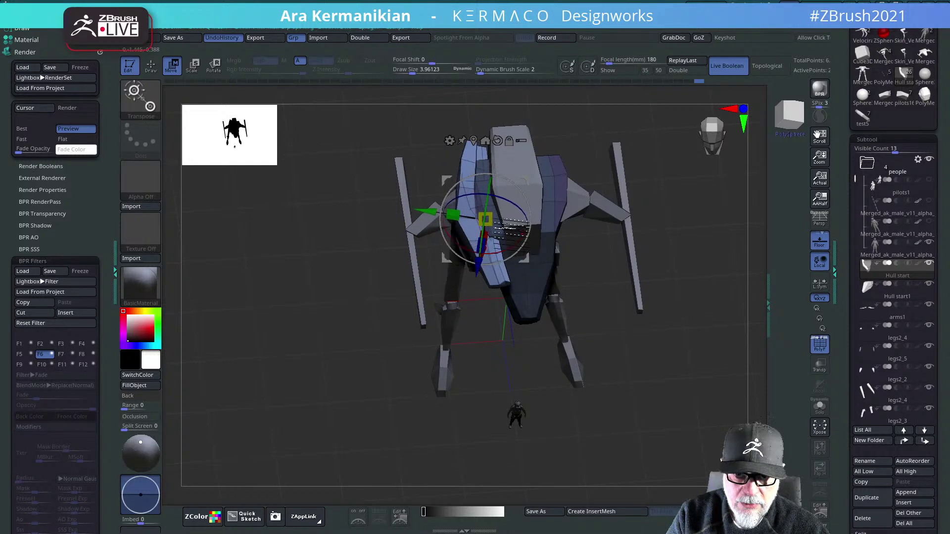
{"action": "left_click_drag", "start_coordinate": [485, 289], "coordinate": [444, 256]}
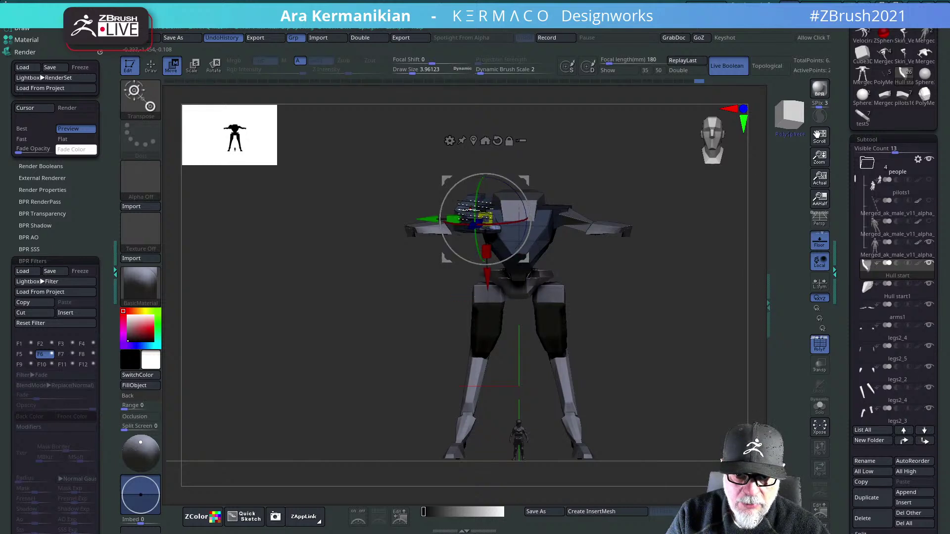
{"action": "left_click_drag", "start_coordinate": [708, 203], "coordinate": [683, 291]}
- Apply Mirror And Weld to the hull copy to create its counterpart on the opposite flank
{"action": "key", "text": "space"}
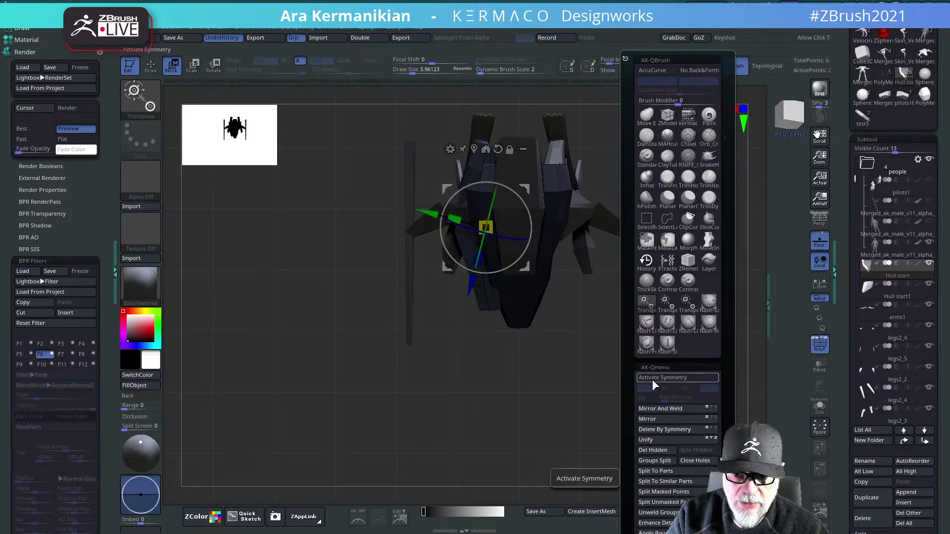
{"action": "left_click", "coordinate": [670, 412]}
{"action": "left_click_drag", "start_coordinate": [573, 422], "coordinate": [569, 324]}
{"action": "key", "text": "q"}
{"action": "mouse_move", "coordinate": [656, 296]}
{"action": "left_mouse_down"}
{"action": "mouse_move", "coordinate": [700, 296]}
{"action": "mouse_move", "coordinate": [693, 314]}
{"action": "mouse_move", "coordinate": [683, 312]}
{"action": "mouse_move", "coordinate": [698, 318]}
{"action": "mouse_move", "coordinate": [654, 285]}
{"action": "left_mouse_up"}
{"action": "key", "text": "w"}
{"action": "left_click_drag", "start_coordinate": [690, 327], "coordinate": [703, 322]}
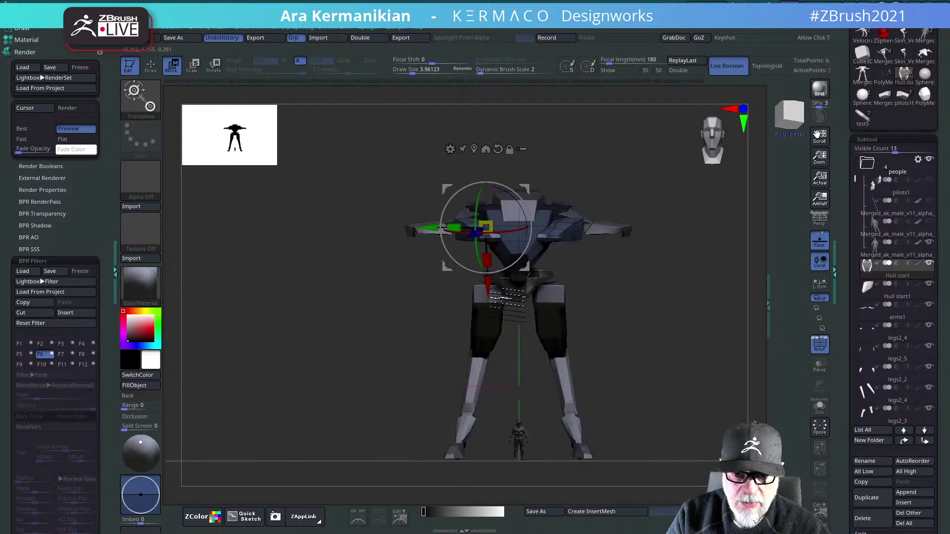
- Lower the mirrored pair to just above the legs and reset the gizmo's orientation
{"action": "left_click_drag", "start_coordinate": [489, 291], "coordinate": [489, 324]}
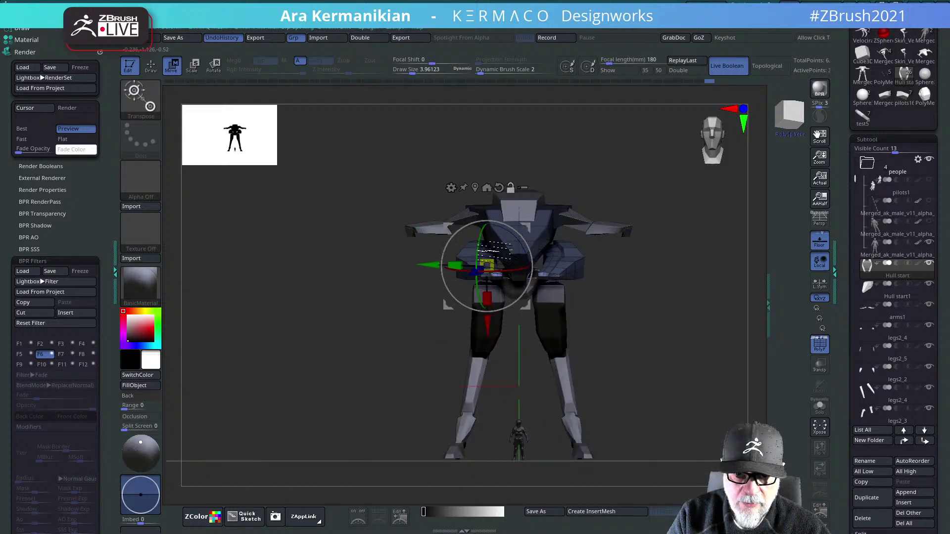
{"action": "left_click", "coordinate": [499, 188]}
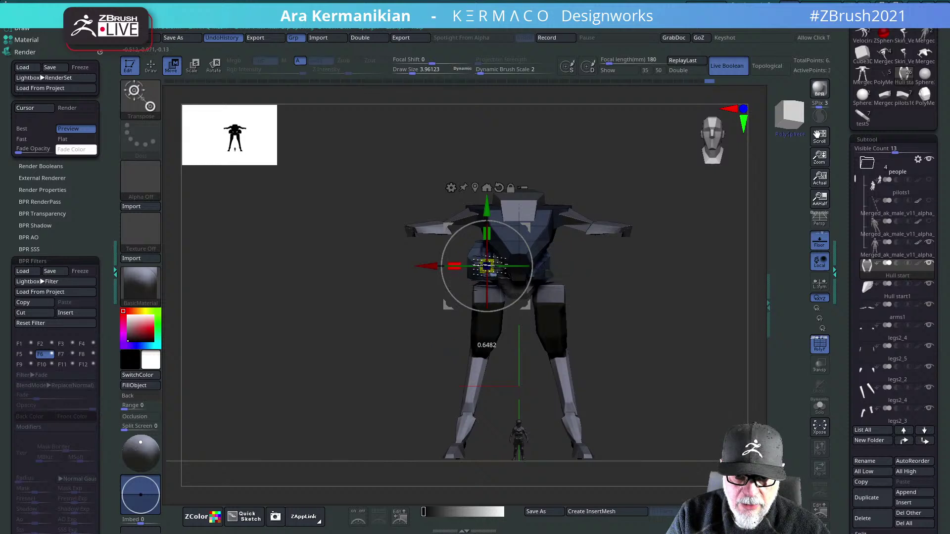
{"action": "key", "text": "ctrl+z"}
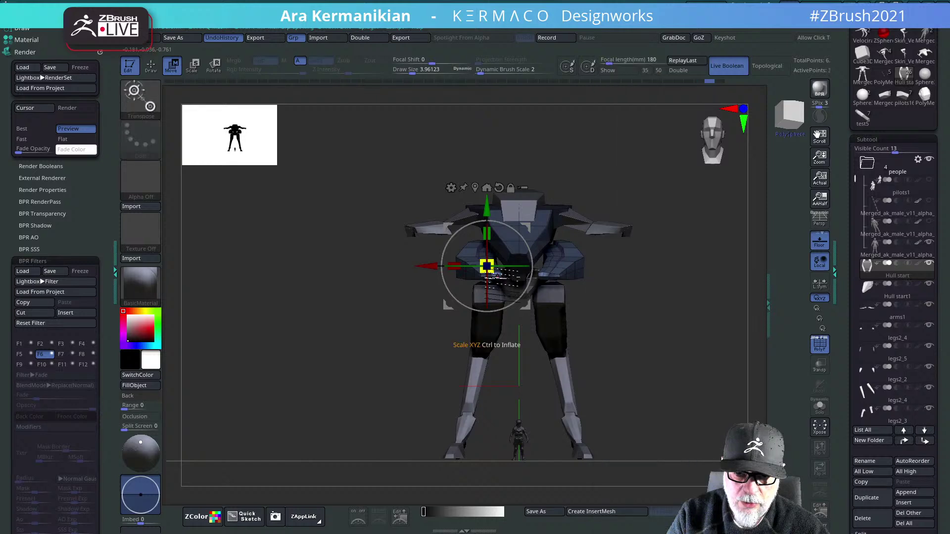
{"action": "key", "text": "b"}
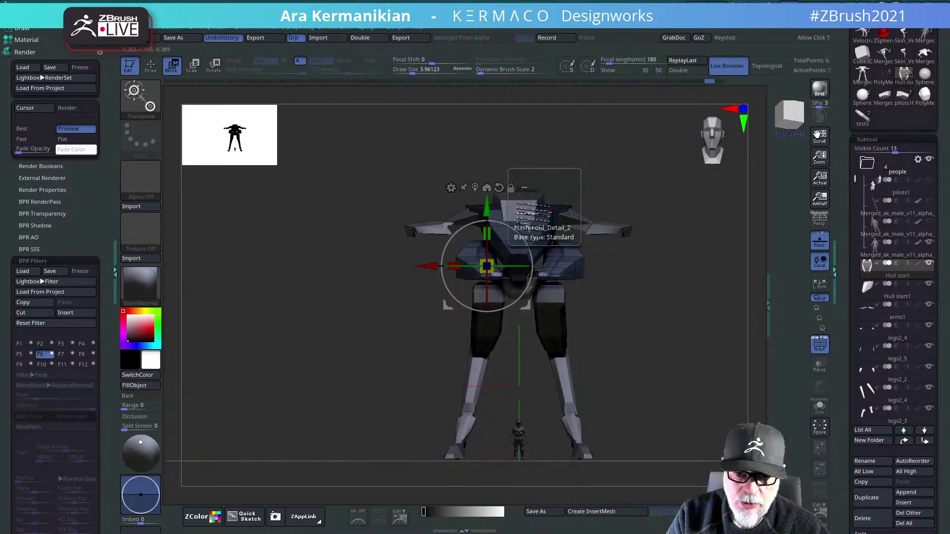
- Center the gizmo between the mirrored parts, scale their width to about 0.56, shorten them and reduce their height to about 0.77
{"action": "left_click_drag", "start_coordinate": [487, 233], "coordinate": [519, 226], "text": "alt"}
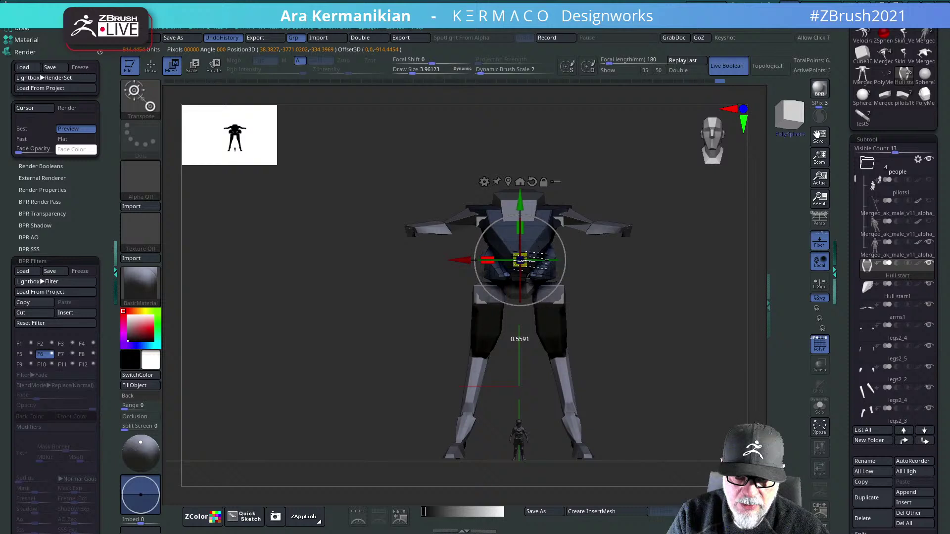
{"action": "left_click_drag", "start_coordinate": [664, 292], "coordinate": [631, 333], "text": "shift"}
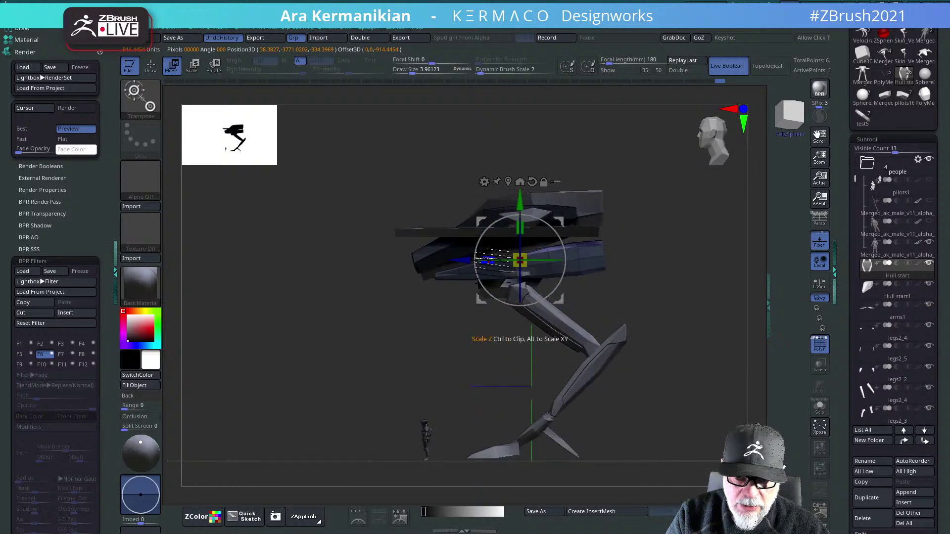
{"action": "left_click_drag", "start_coordinate": [488, 261], "coordinate": [517, 261]}
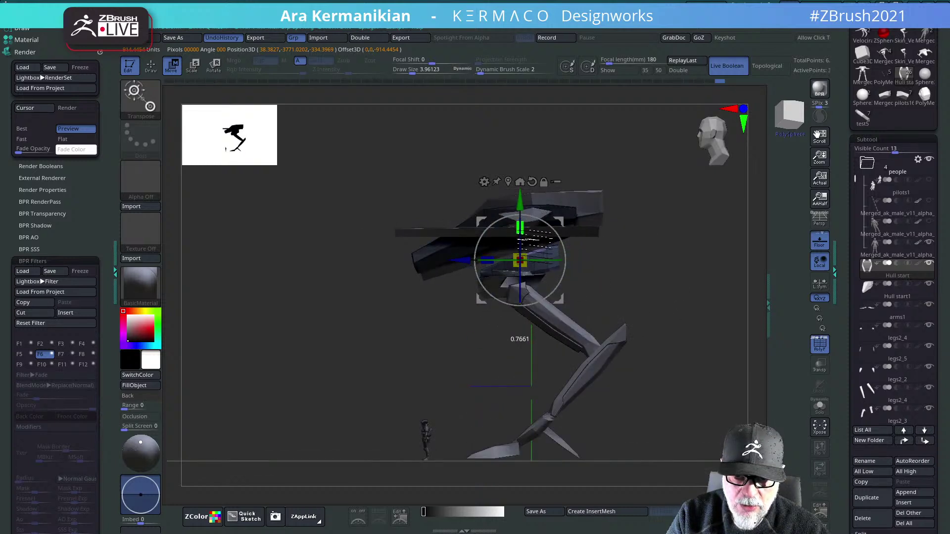
- Tilt the mirrored pair by about 9.6 degrees in side view and lower it onto the hips
{"action": "left_click_drag", "start_coordinate": [519, 203], "coordinate": [520, 205]}
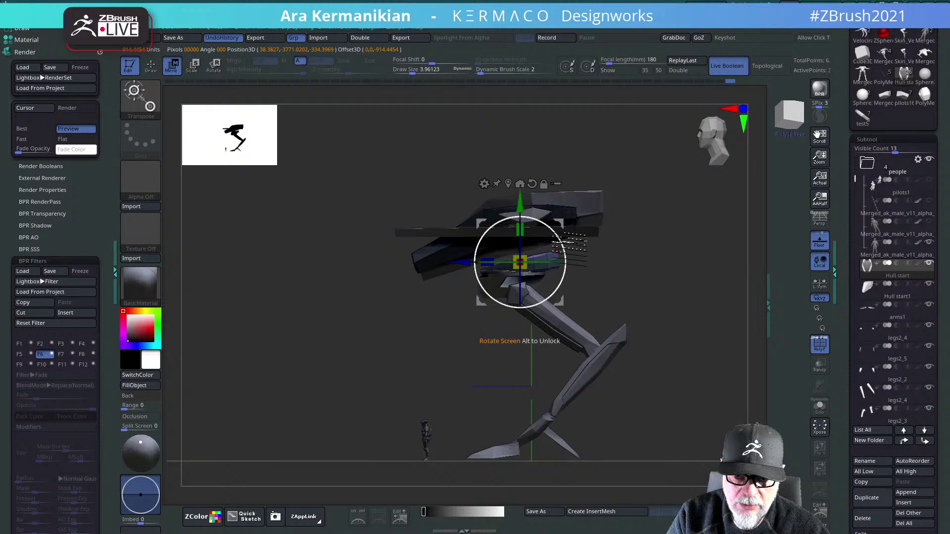
{"action": "left_click_drag", "start_coordinate": [666, 289], "coordinate": [574, 277], "text": "shift"}
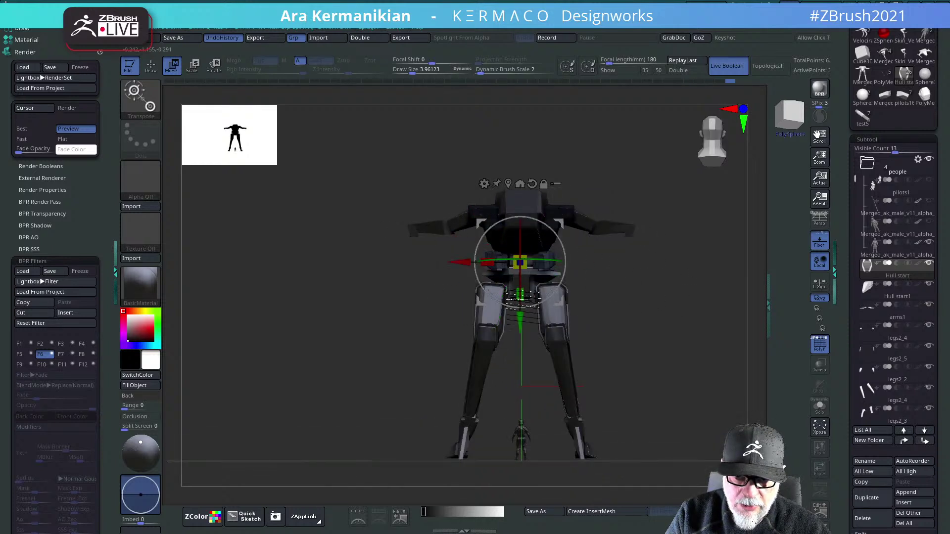
{"action": "left_click_drag", "start_coordinate": [448, 311], "coordinate": [477, 287]}
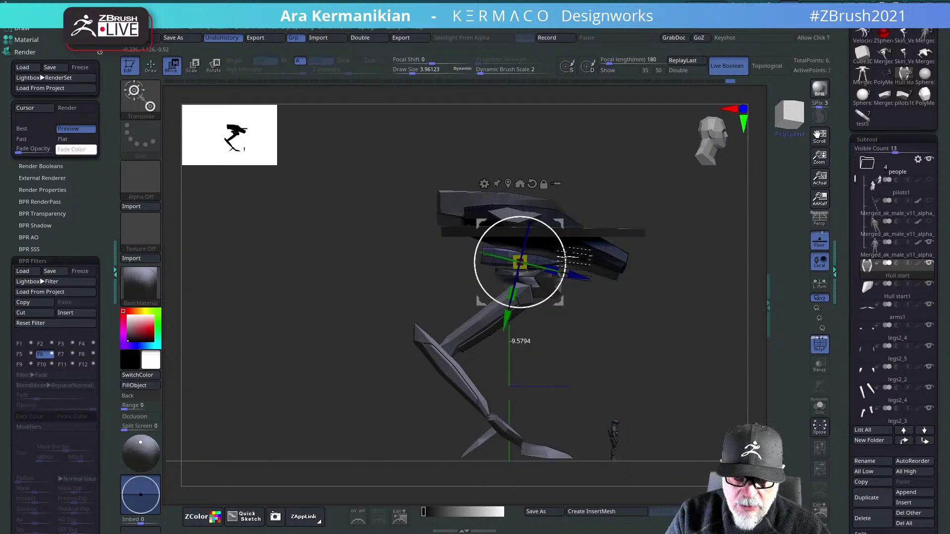
{"action": "left_click_drag", "start_coordinate": [506, 317], "coordinate": [506, 321]}
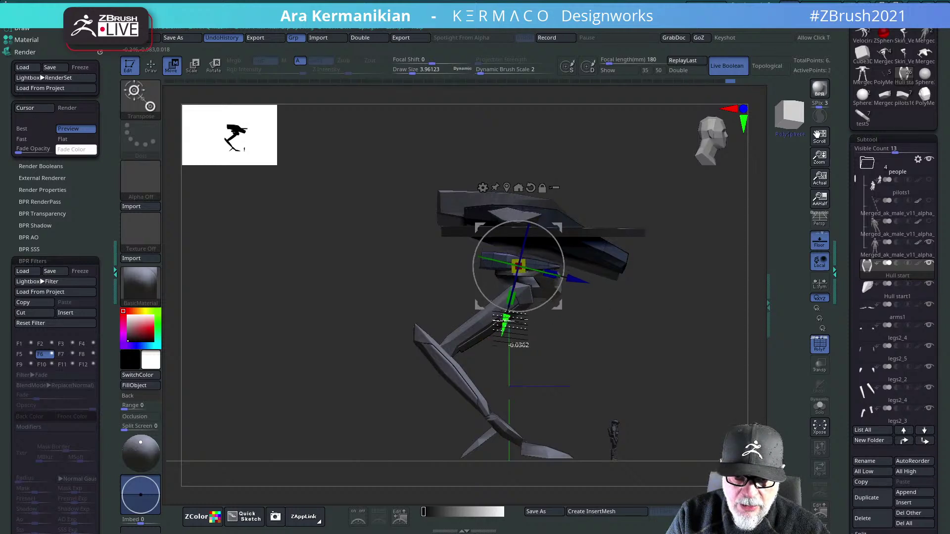
{"action": "left_click_drag", "start_coordinate": [670, 346], "coordinate": [675, 286], "text": "shift"}
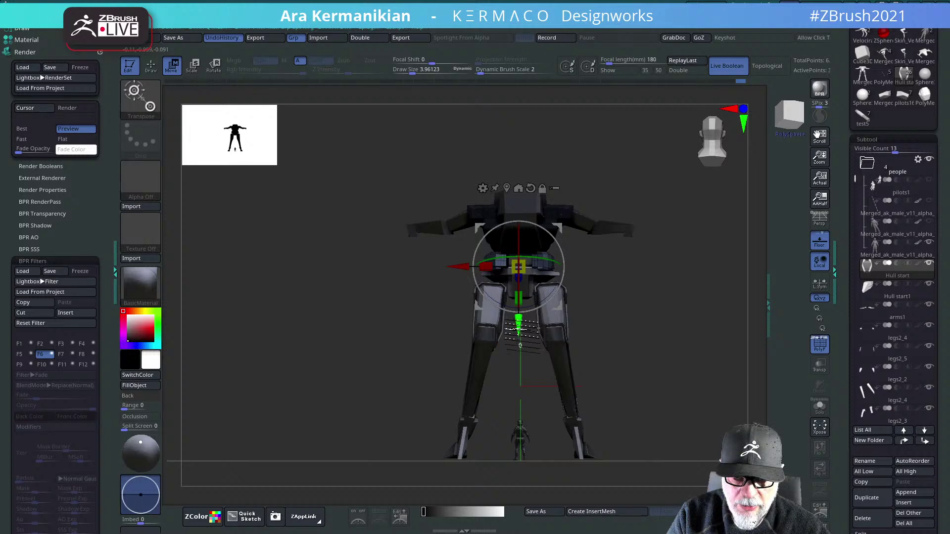
{"action": "left_click_drag", "start_coordinate": [628, 267], "coordinate": [635, 277], "text": "shift"}
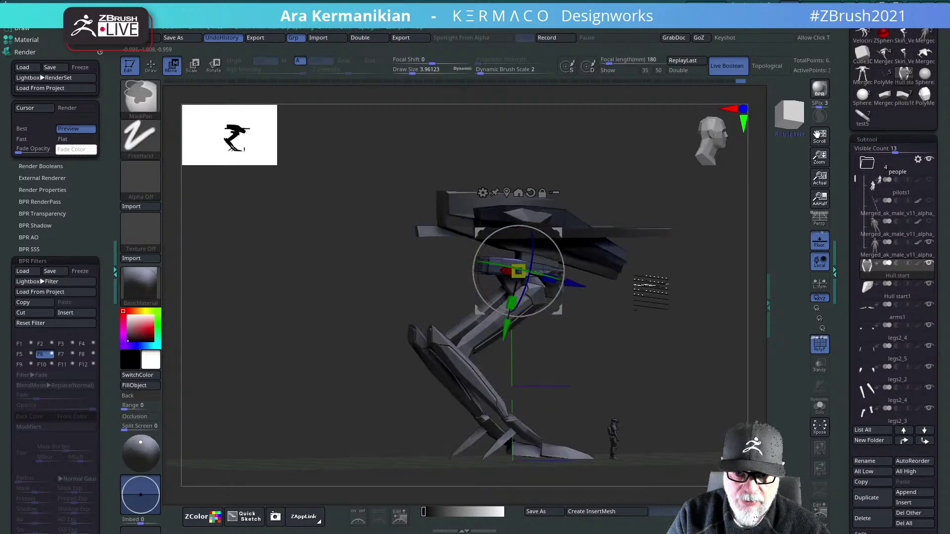
{"action": "mouse_move", "coordinate": [691, 357]}
{"action": "left_mouse_down"}
{"action": "mouse_move", "coordinate": [681, 371]}
{"action": "mouse_move", "coordinate": [673, 346]}
{"action": "mouse_move", "coordinate": [691, 340]}
{"action": "mouse_move", "coordinate": [663, 304]}
{"action": "mouse_move", "coordinate": [658, 314]}
{"action": "mouse_move", "coordinate": [656, 281]}
{"action": "left_mouse_up"}
{"action": "key", "text": "q"}
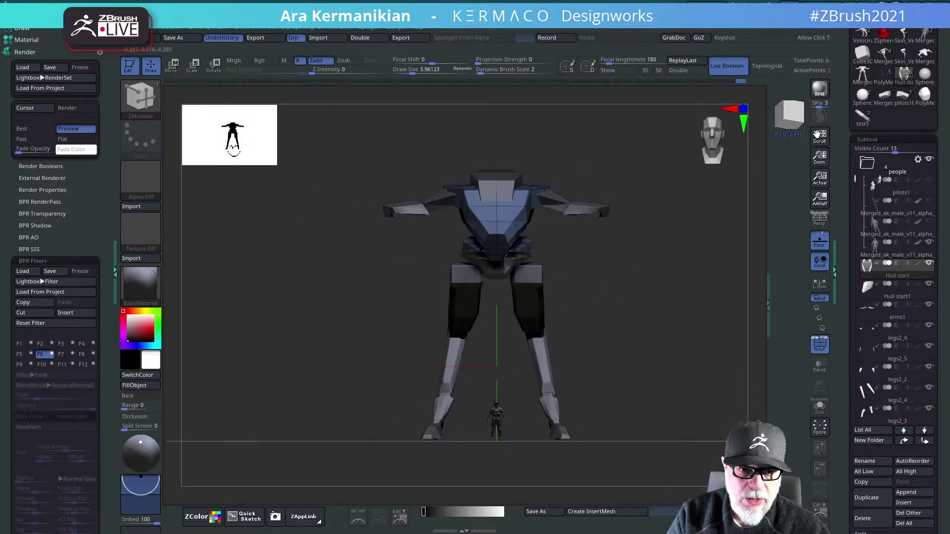
- Isolate the Hull start subtool and try to separate it with Split To Similar Parts, accepting that it cannot be undone
{"action": "left_click_drag", "start_coordinate": [633, 295], "coordinate": [661, 253], "text": "alt"}
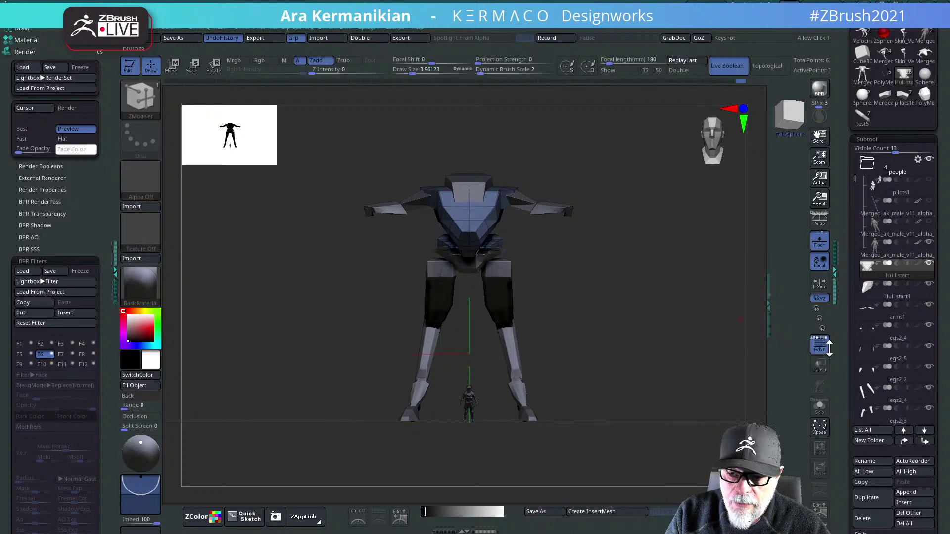
{"action": "left_click", "coordinate": [821, 414]}
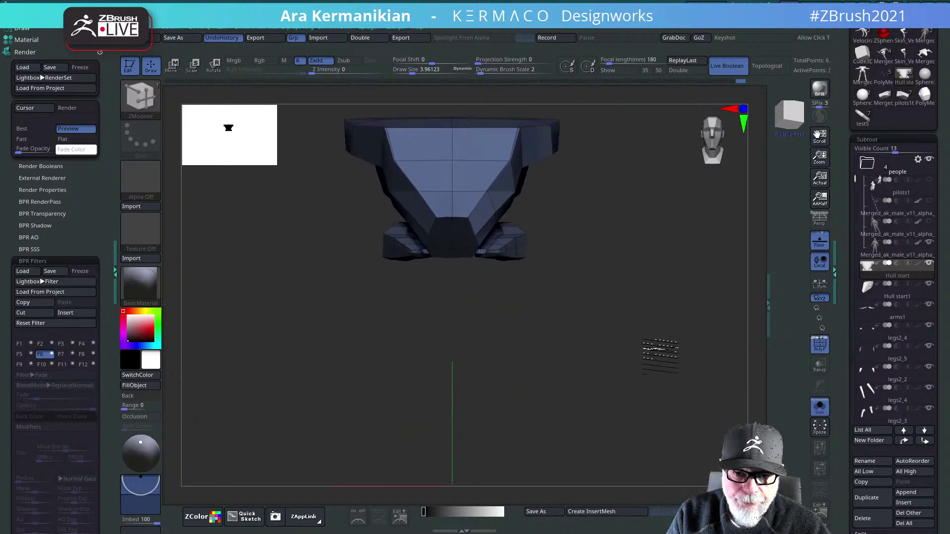
{"action": "left_click_drag", "start_coordinate": [653, 320], "coordinate": [632, 310]}
{"action": "key", "text": "space"}
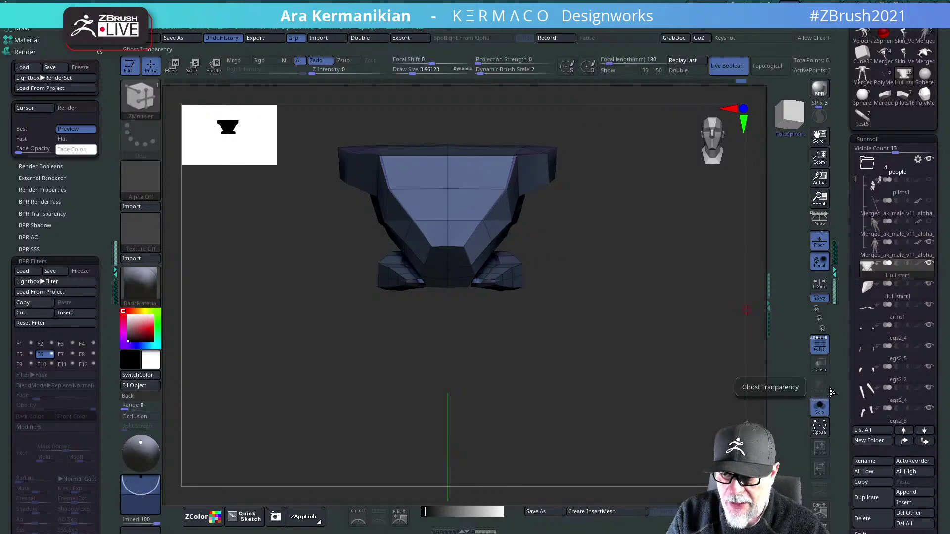
{"action": "left_click_drag", "start_coordinate": [843, 380], "coordinate": [836, 297]}
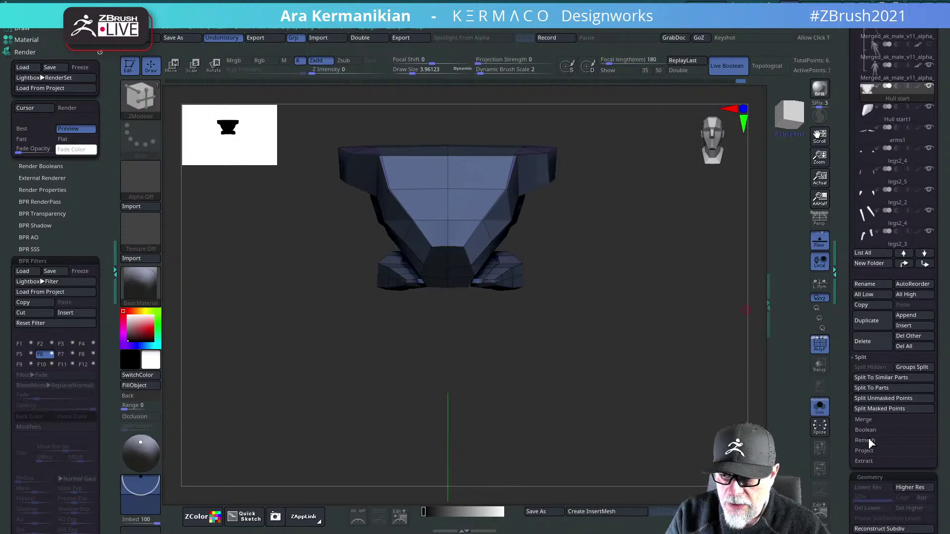
{"action": "left_click", "coordinate": [884, 388]}
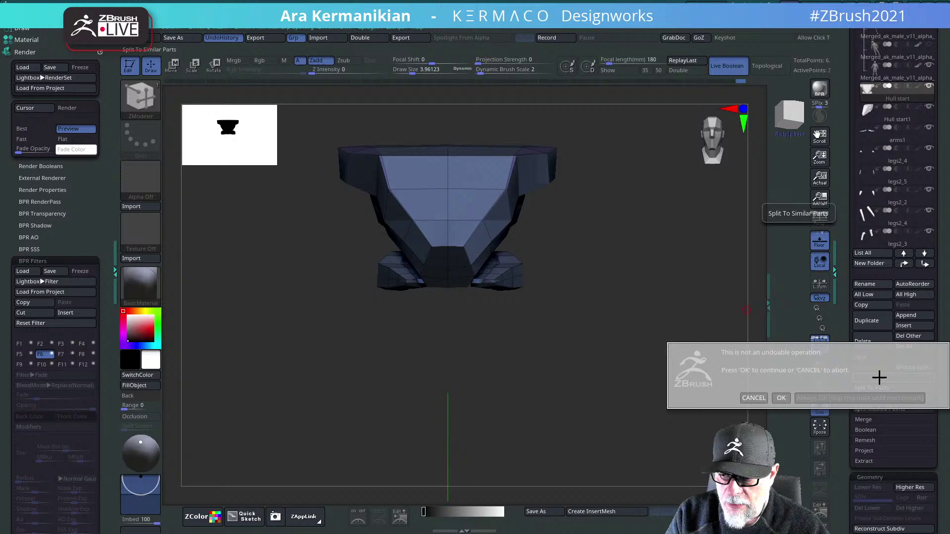
{"action": "left_click", "coordinate": [780, 395]}
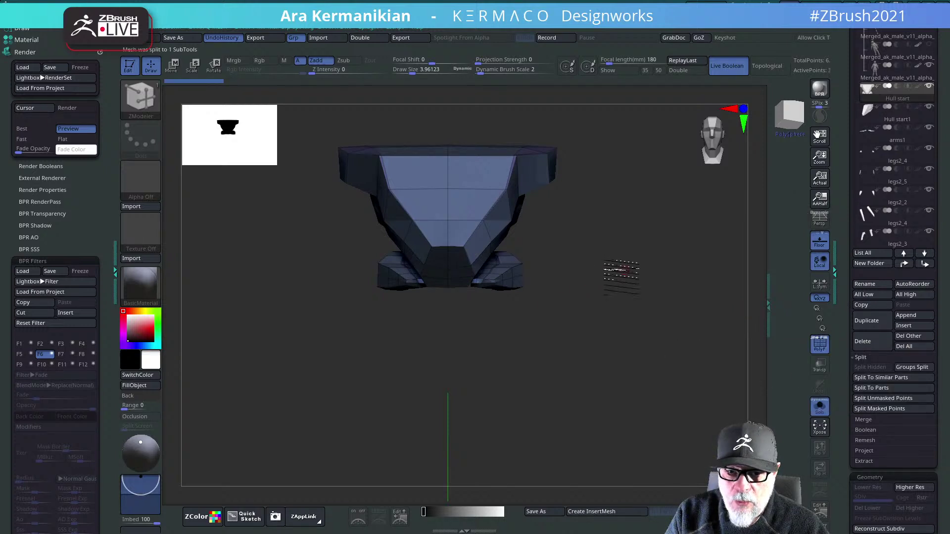
{"action": "left_click_drag", "start_coordinate": [616, 272], "coordinate": [679, 299]}
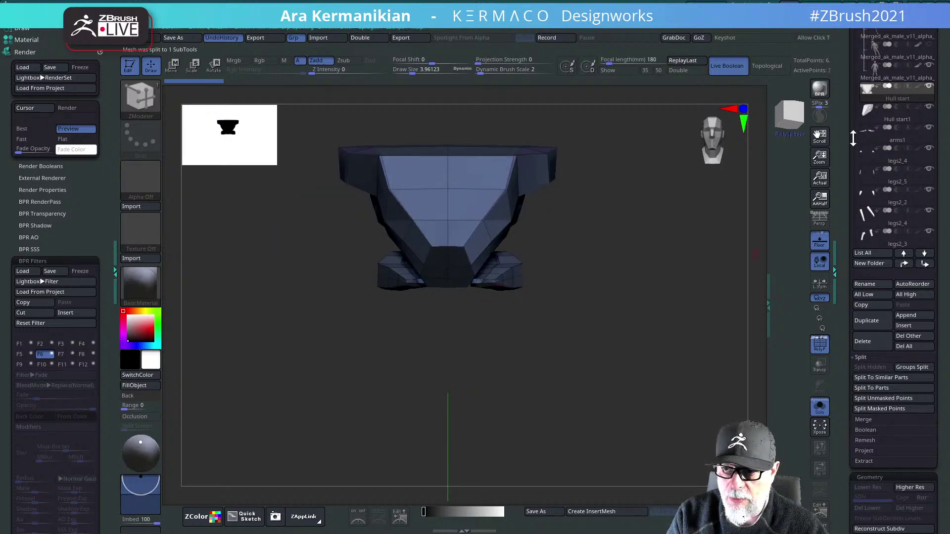
- Hide the two hip parts, split them from the main hull into their own subtool, and reselect the Hull start subtool
{"action": "mouse_move", "coordinate": [593, 285]}
{"action": "left_mouse_down"}
{"action": "mouse_move", "coordinate": [662, 269]}
{"action": "mouse_move", "coordinate": [658, 278]}
{"action": "mouse_move", "coordinate": [630, 252]}
{"action": "left_mouse_up"}
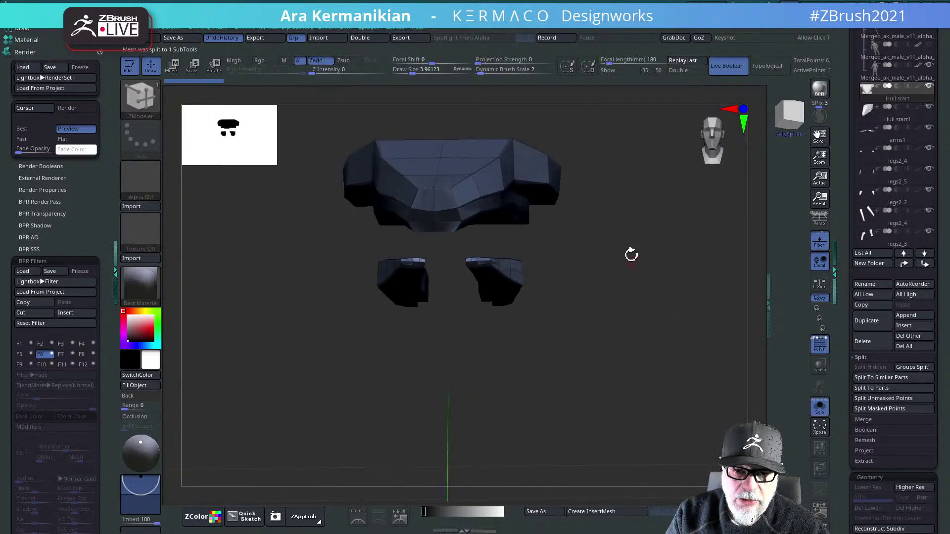
{"action": "key", "text": "ctrl+shift"}
{"action": "mouse_move", "coordinate": [319, 113]}
{"action": "left_mouse_down", "text": "ctrl+shift"}
{"action": "mouse_move", "coordinate": [683, 208]}
{"action": "mouse_move", "coordinate": [681, 247]}
{"action": "left_mouse_up", "text": "ctrl+shift"}
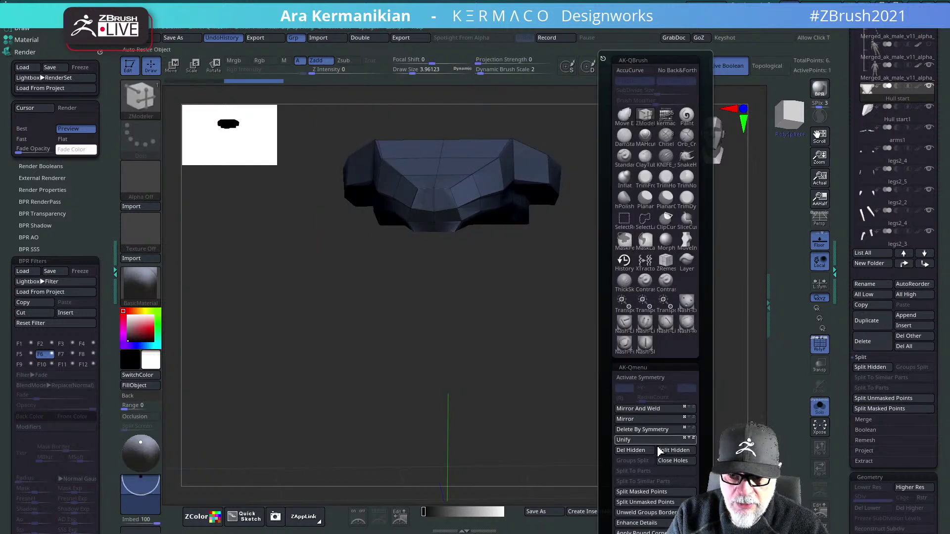
{"action": "left_click", "coordinate": [673, 451]}
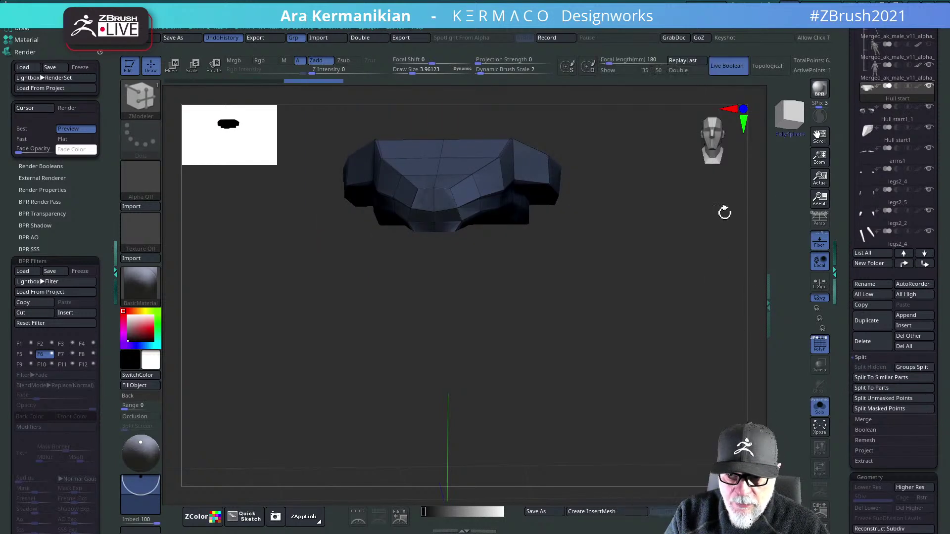
{"action": "left_click", "coordinate": [897, 170]}
{"action": "left_click", "coordinate": [903, 149]}
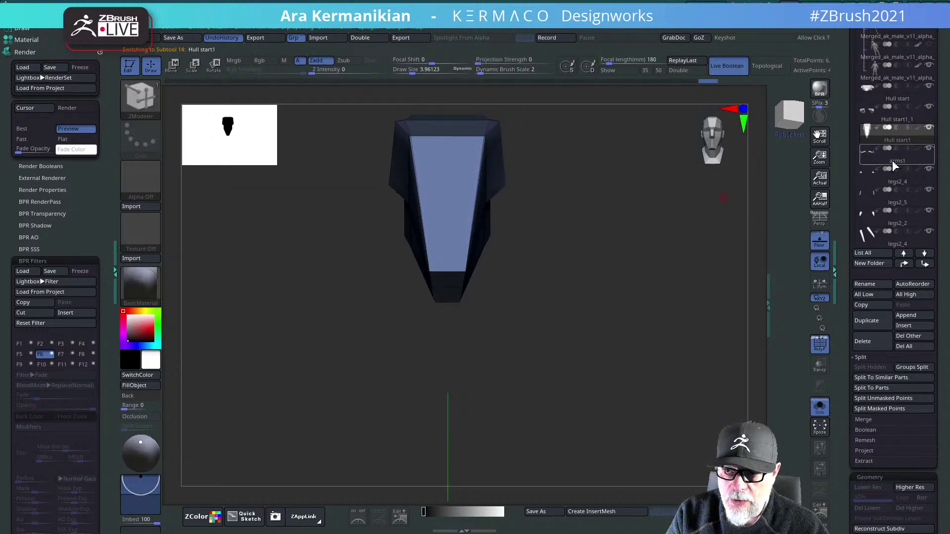
{"action": "left_click", "coordinate": [893, 97]}
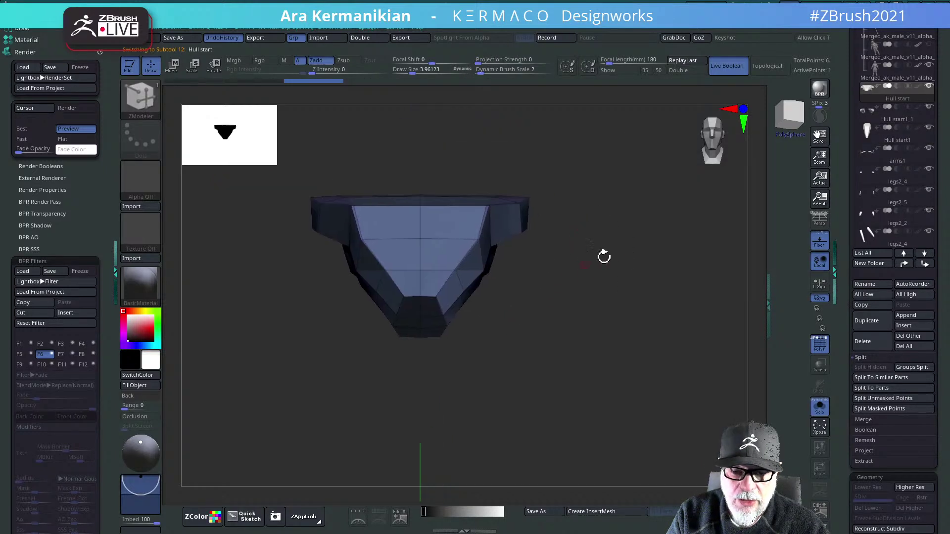
- Try to clip the outer corner of the main hull's side at an angle with the ClipCurve brush
{"action": "left_click_drag", "start_coordinate": [604, 257], "coordinate": [597, 240], "text": "alt"}
{"action": "key", "text": "ctrl+shift"}
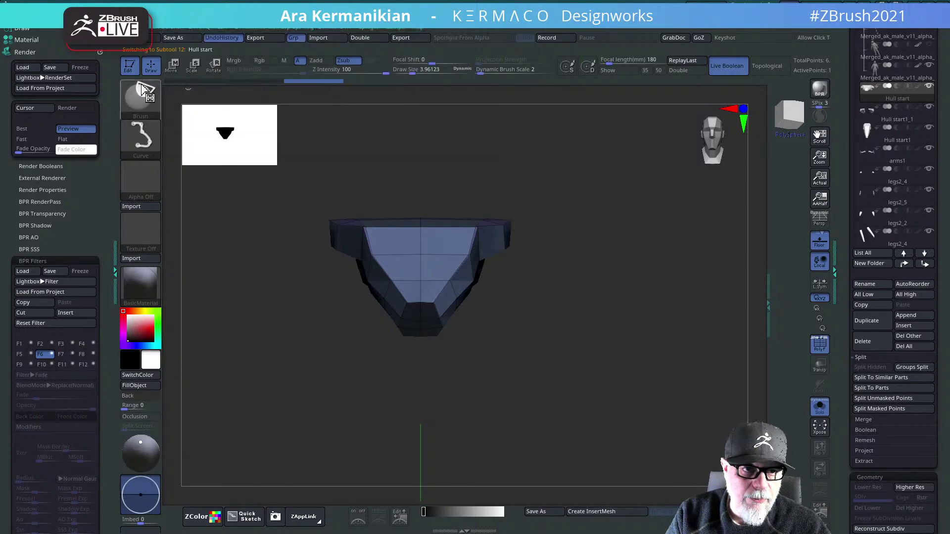
{"action": "left_click", "coordinate": [144, 95]}
{"action": "left_click", "coordinate": [185, 116]}
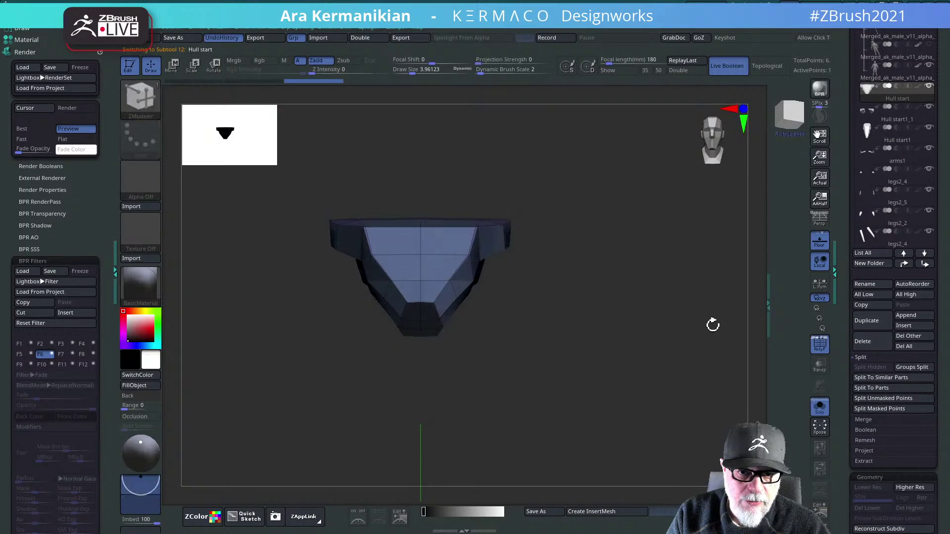
{"action": "left_click_drag", "start_coordinate": [457, 184], "coordinate": [612, 312]}
{"action": "left_click_drag", "start_coordinate": [669, 277], "coordinate": [605, 277]}
{"action": "key", "text": "ctrl+z"}
{"action": "key", "text": "ctrl+z"}
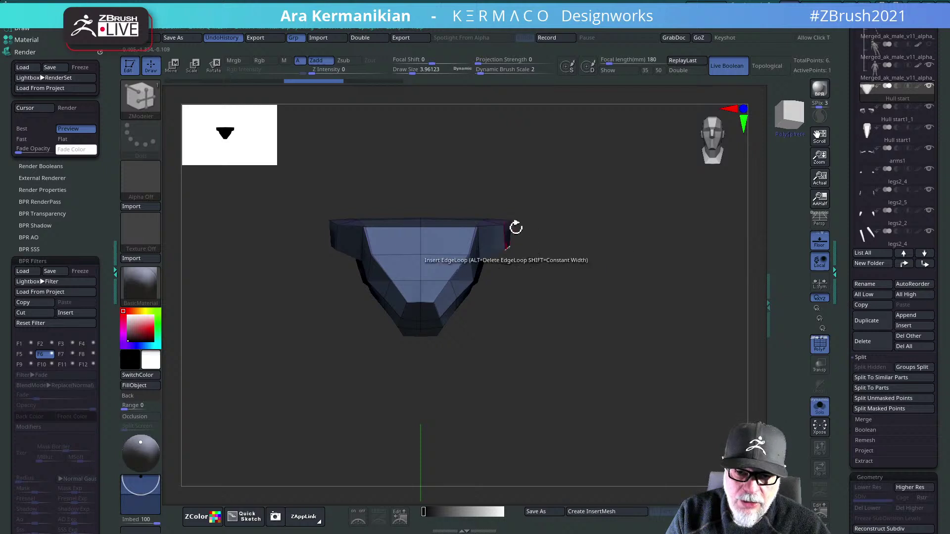
{"action": "left_click_drag", "start_coordinate": [663, 214], "coordinate": [622, 235]}
{"action": "left_click_drag", "start_coordinate": [398, 145], "coordinate": [657, 370], "text": "ctrl+shift"}
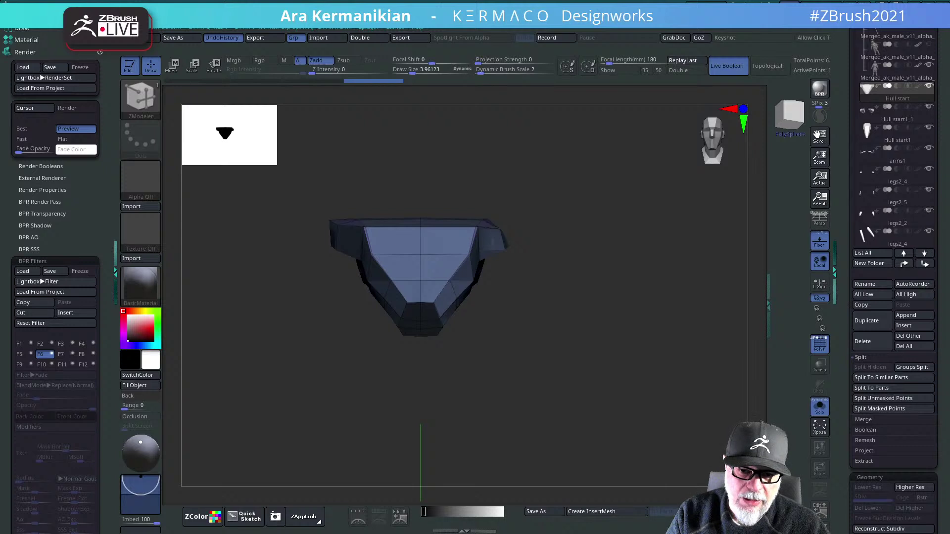
{"action": "key", "text": "ctrl+z"}
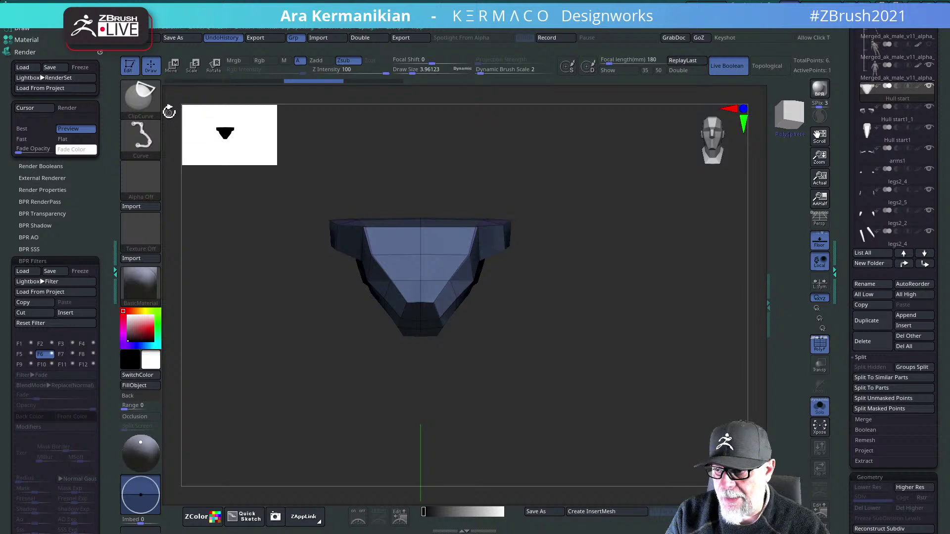
- Try to cut the outer corner of the main hull's side with the TrimCurve brush and inspect the resulting topology
{"action": "left_click", "coordinate": [141, 97]}
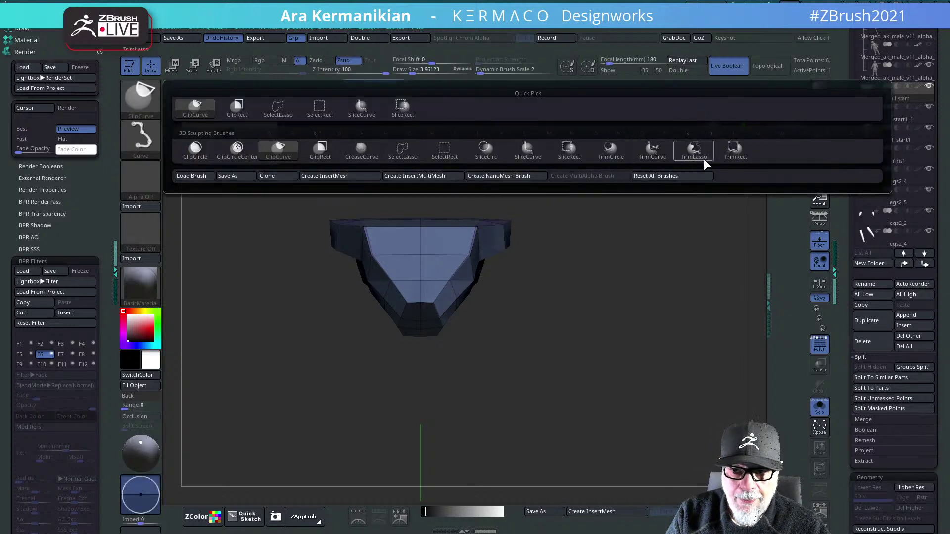
{"action": "left_click", "coordinate": [650, 158]}
{"action": "mouse_move", "coordinate": [454, 158]}
{"action": "left_mouse_down"}
{"action": "mouse_move", "coordinate": [569, 402]}
{"action": "mouse_move", "coordinate": [591, 402]}
{"action": "left_mouse_up"}
{"action": "mouse_move", "coordinate": [659, 342]}
{"action": "left_mouse_down"}
{"action": "mouse_move", "coordinate": [630, 346]}
{"action": "mouse_move", "coordinate": [481, 271]}
{"action": "left_mouse_up"}
{"action": "left_click_drag", "start_coordinate": [597, 330], "coordinate": [489, 275]}
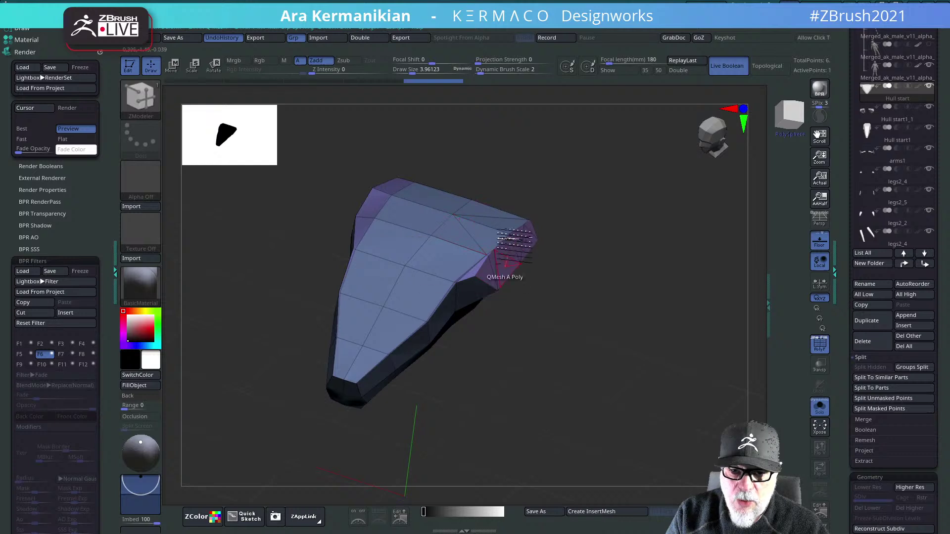
{"action": "left_click_drag", "start_coordinate": [574, 269], "coordinate": [611, 319], "text": "alt"}
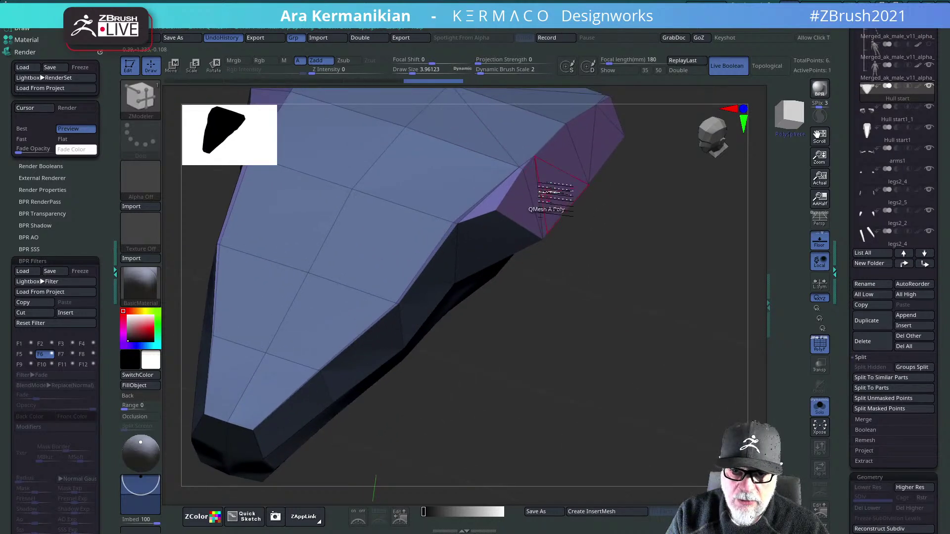
- Duplicate the main hull subtool and select the copy
{"action": "left_click_drag", "start_coordinate": [594, 238], "coordinate": [868, 281]}
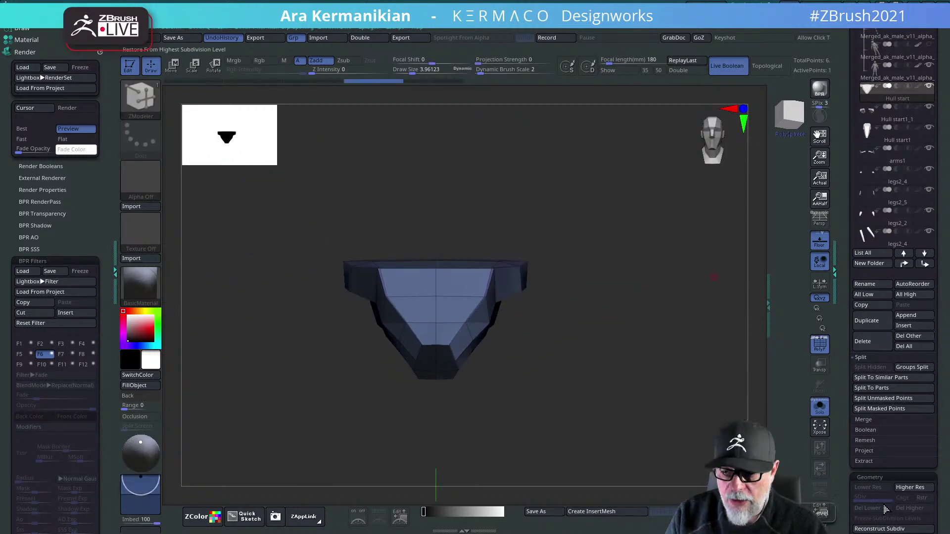
{"action": "left_click", "coordinate": [870, 320]}
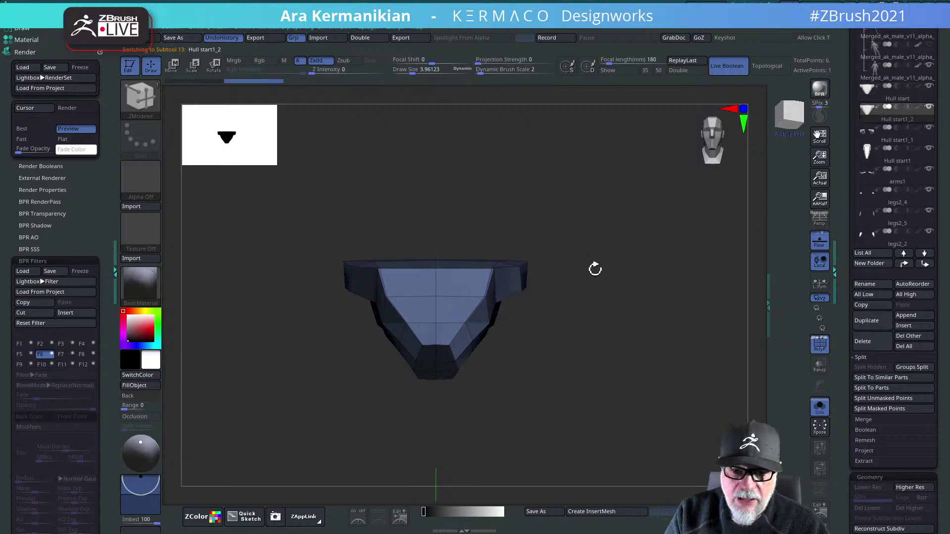
{"action": "mouse_move", "coordinate": [596, 267]}
{"action": "left_mouse_down", "text": "alt"}
{"action": "mouse_move", "coordinate": [643, 252]}
{"action": "mouse_move", "coordinate": [663, 275]}
{"action": "mouse_move", "coordinate": [679, 269]}
{"action": "left_mouse_up", "text": "alt"}
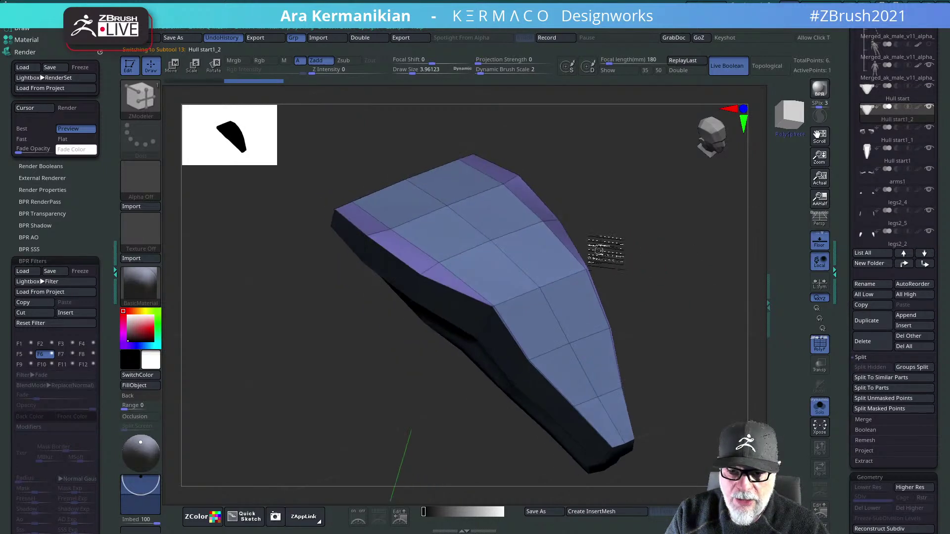
- Try angled curve cuts along one side of the duplicated hull from tilted views
{"action": "mouse_move", "coordinate": [596, 245]}
{"action": "left_mouse_down", "text": "ctrl+shift"}
{"action": "mouse_move", "coordinate": [668, 421]}
{"action": "mouse_move", "coordinate": [637, 425]}
{"action": "left_mouse_up", "text": "ctrl+shift"}
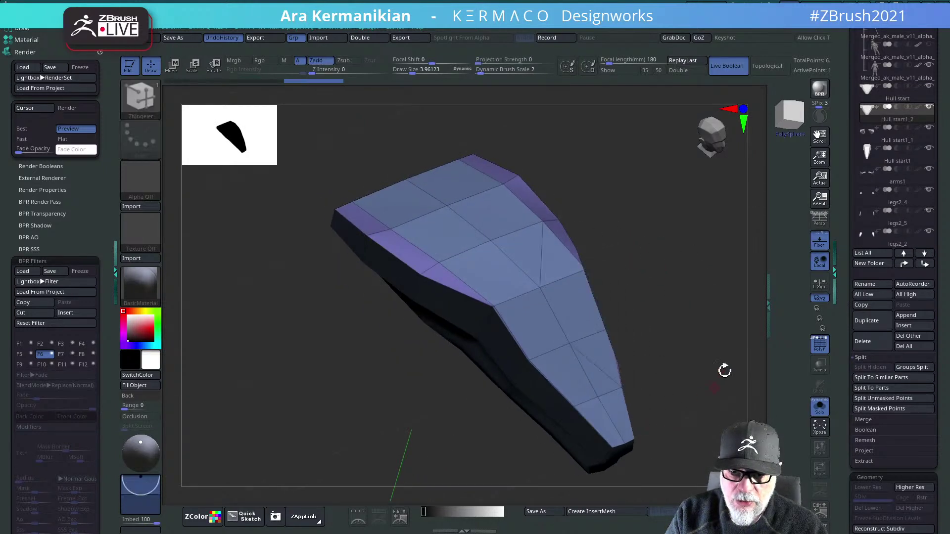
{"action": "mouse_move", "coordinate": [723, 370]}
{"action": "left_mouse_down"}
{"action": "mouse_move", "coordinate": [697, 350]}
{"action": "mouse_move", "coordinate": [588, 325]}
{"action": "mouse_move", "coordinate": [628, 329]}
{"action": "left_mouse_up"}
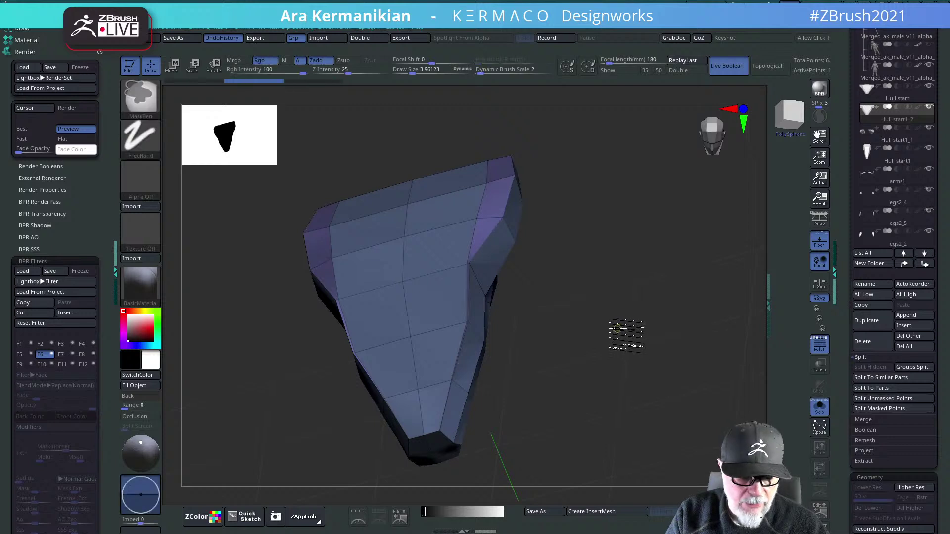
{"action": "key", "text": "b"}
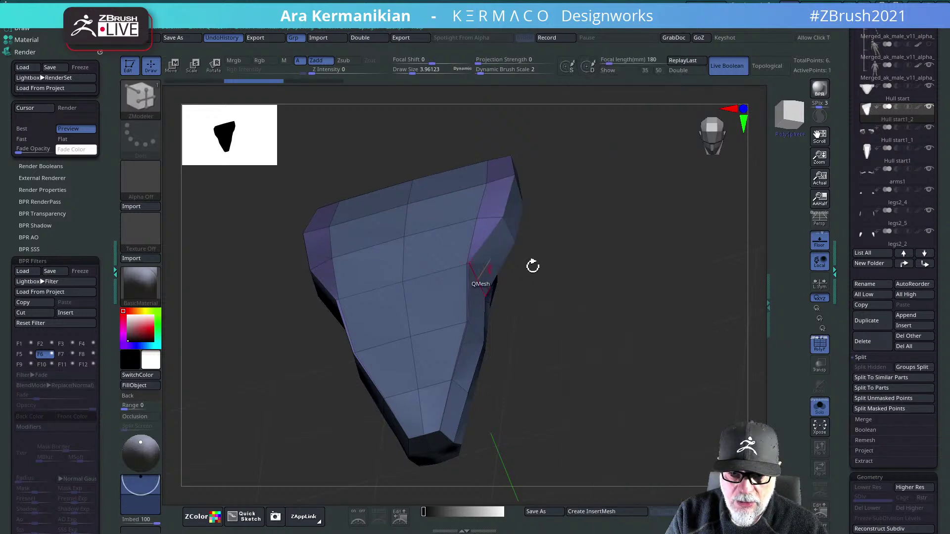
{"action": "left_click_drag", "start_coordinate": [532, 265], "coordinate": [644, 292]}
{"action": "mouse_move", "coordinate": [556, 153]}
{"action": "left_mouse_down", "text": "ctrl+shift"}
{"action": "mouse_move", "coordinate": [593, 321]}
{"action": "mouse_move", "coordinate": [638, 381]}
{"action": "mouse_move", "coordinate": [628, 396]}
{"action": "left_mouse_up", "text": "ctrl+shift"}
{"action": "left_click_drag", "start_coordinate": [717, 378], "coordinate": [685, 355]}
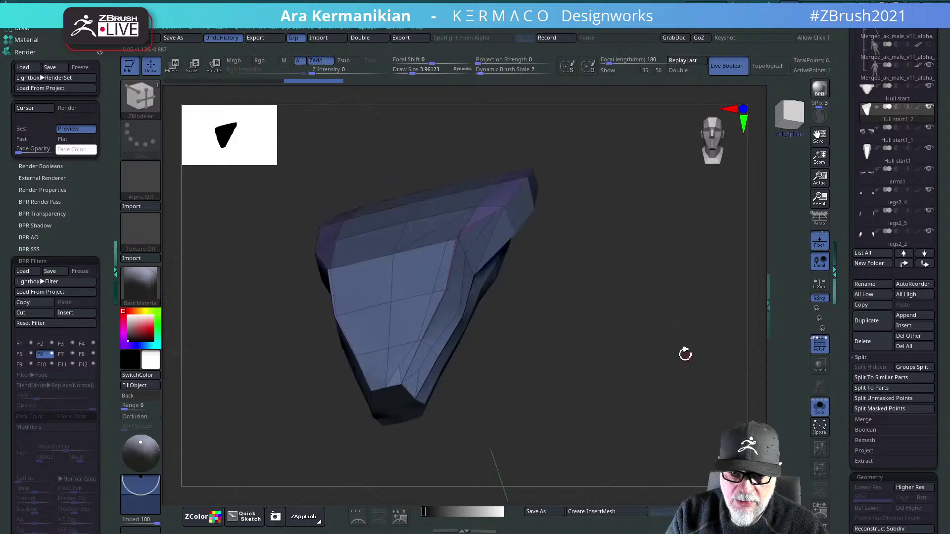
- Turn off symmetry and trim the outer corner of the duplicated hull's side wing at an angle
{"action": "left_click_drag", "start_coordinate": [622, 311], "coordinate": [639, 310], "text": "shift"}
{"action": "key", "text": "space"}
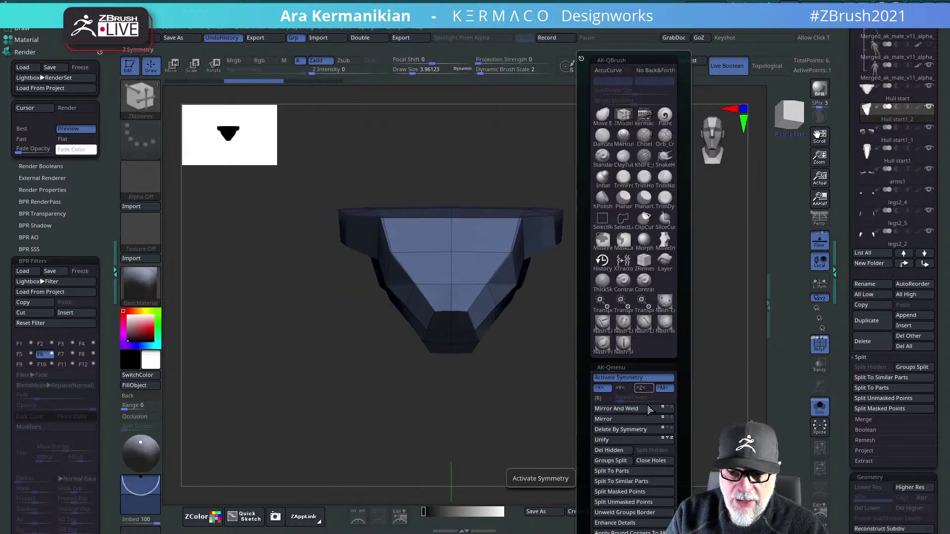
{"action": "left_click", "coordinate": [646, 380]}
{"action": "mouse_move", "coordinate": [627, 282]}
{"action": "left_mouse_down"}
{"action": "mouse_move", "coordinate": [503, 164]}
{"action": "mouse_move", "coordinate": [658, 269]}
{"action": "mouse_move", "coordinate": [647, 282]}
{"action": "mouse_move", "coordinate": [693, 321]}
{"action": "mouse_move", "coordinate": [664, 346]}
{"action": "left_mouse_up"}
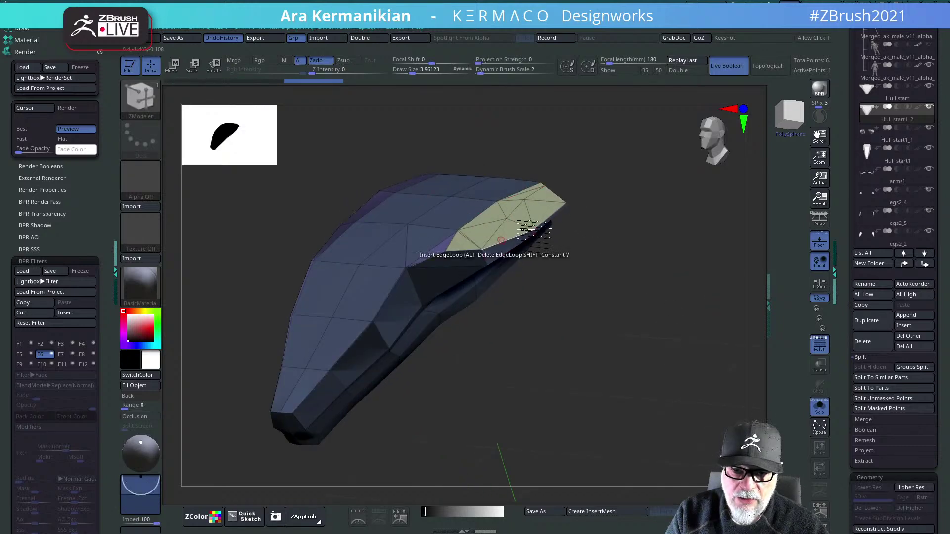
{"action": "left_click_drag", "start_coordinate": [578, 296], "coordinate": [609, 286], "text": "shift"}
- Mirror and weld the duplicated hull so the trimmed corner repeats on the opposite side
{"action": "key", "text": "space"}
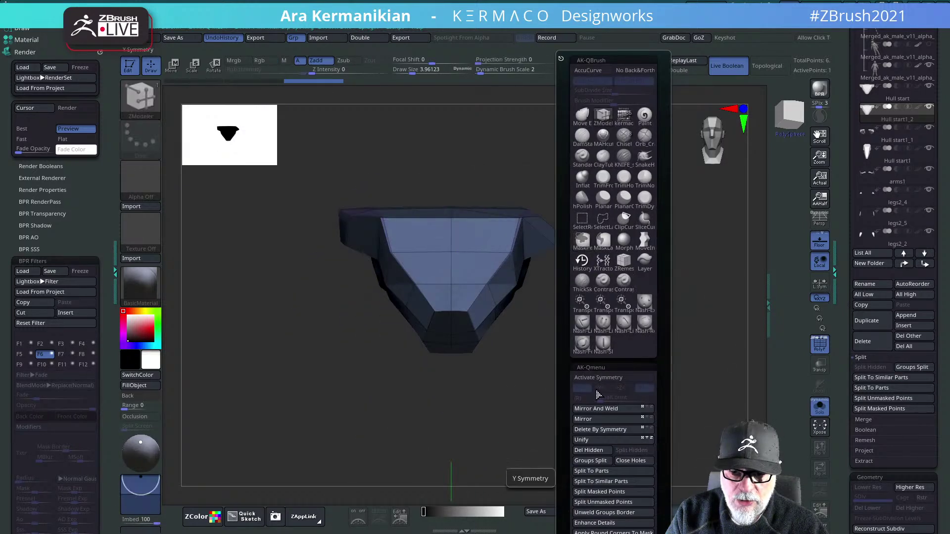
{"action": "left_click_drag", "start_coordinate": [530, 329], "coordinate": [523, 226]}
{"action": "left_click_drag", "start_coordinate": [630, 308], "coordinate": [634, 307]}
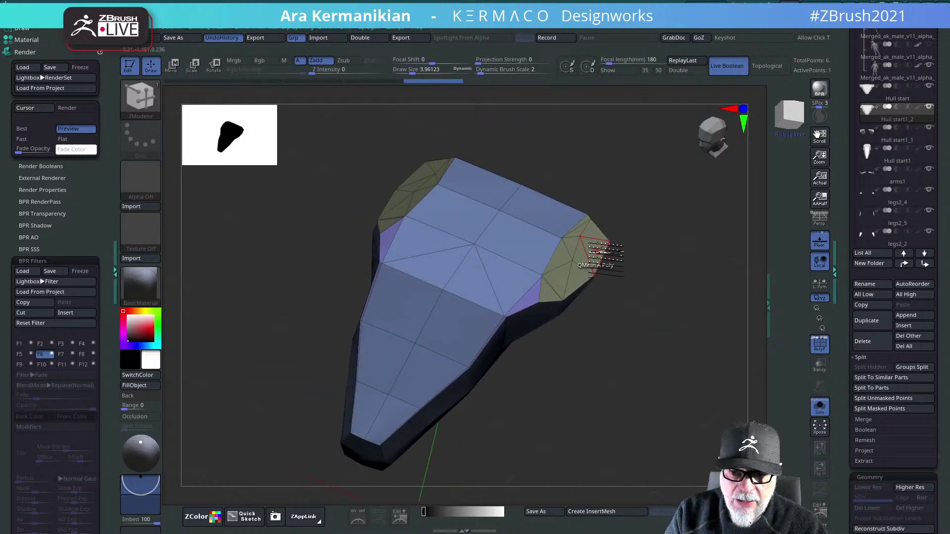
{"action": "left_click_drag", "start_coordinate": [592, 250], "coordinate": [605, 245]}
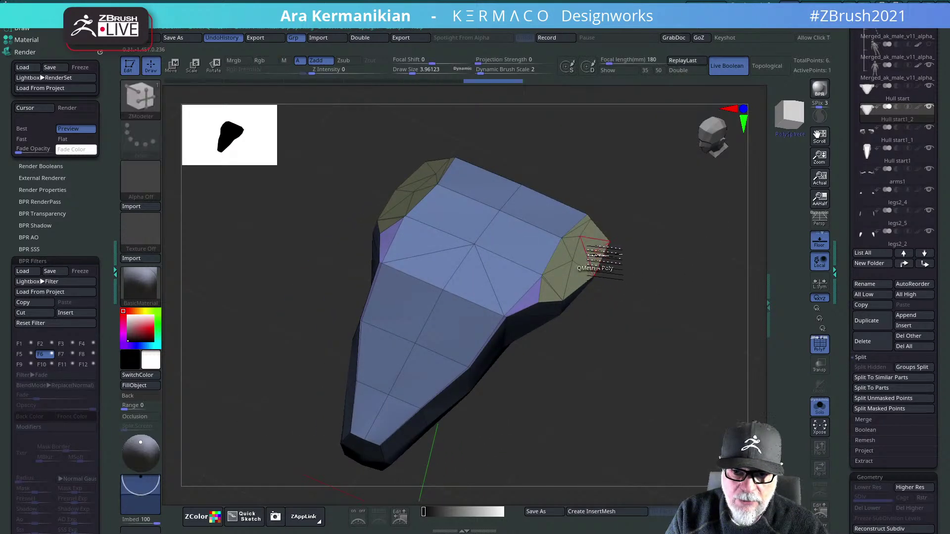
{"action": "mouse_move", "coordinate": [641, 287]}
{"action": "left_mouse_down"}
{"action": "mouse_move", "coordinate": [661, 308]}
{"action": "mouse_move", "coordinate": [657, 329]}
{"action": "left_mouse_up"}
{"action": "key", "text": "ctrl+z"}
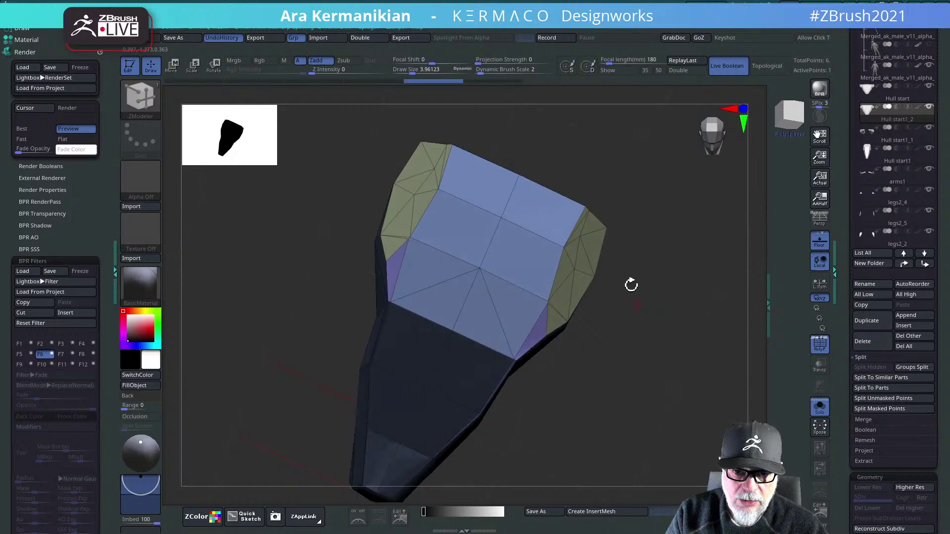
- Extrude the triangular polygons of the hull's side panels outward symmetrically with ZModeler QMesh
{"action": "key", "text": "space"}
{"action": "left_click", "coordinate": [598, 381]}
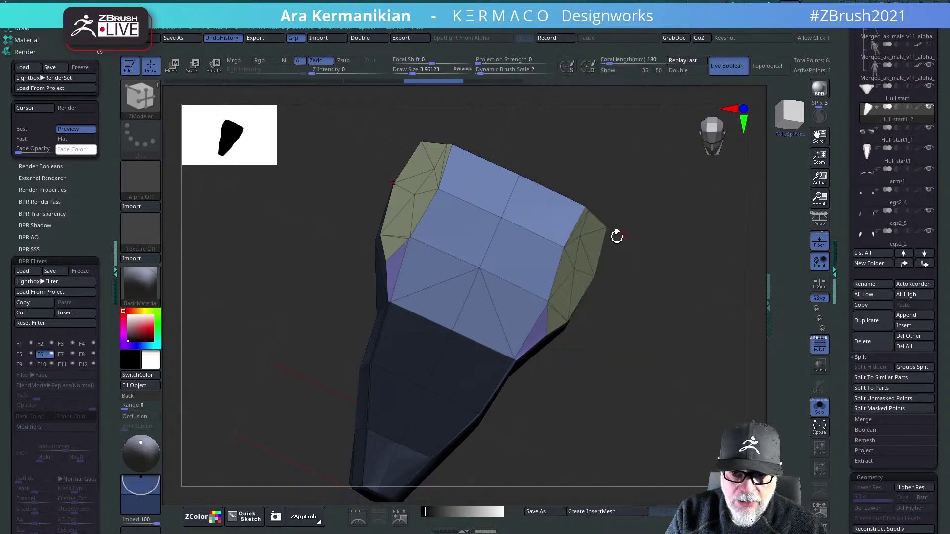
{"action": "left_click_drag", "start_coordinate": [591, 255], "coordinate": [586, 260]}
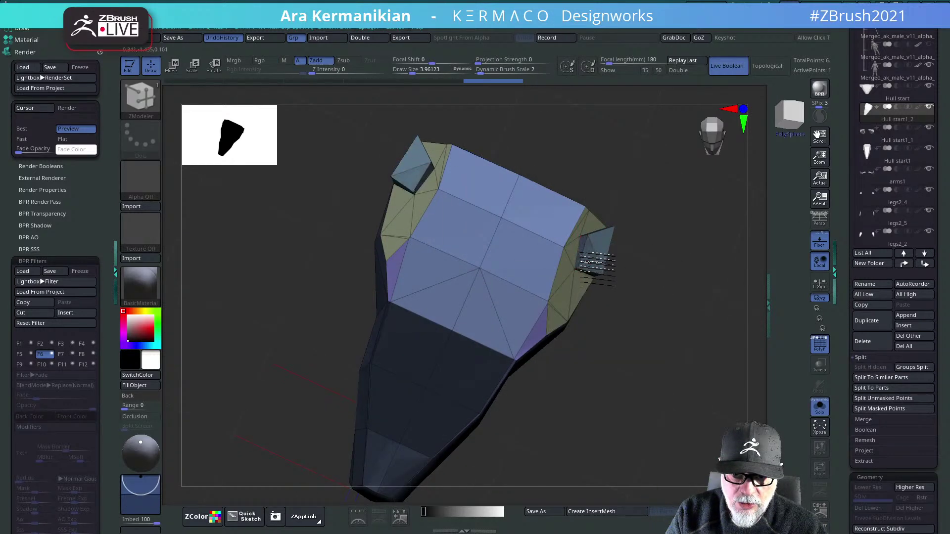
{"action": "left_click_drag", "start_coordinate": [654, 346], "coordinate": [663, 295]}
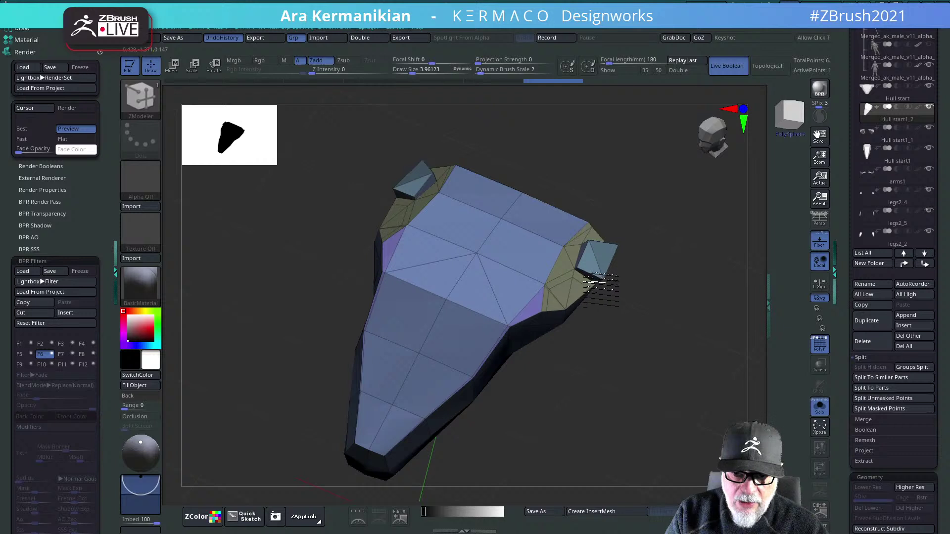
{"action": "left_click", "coordinate": [596, 283]}
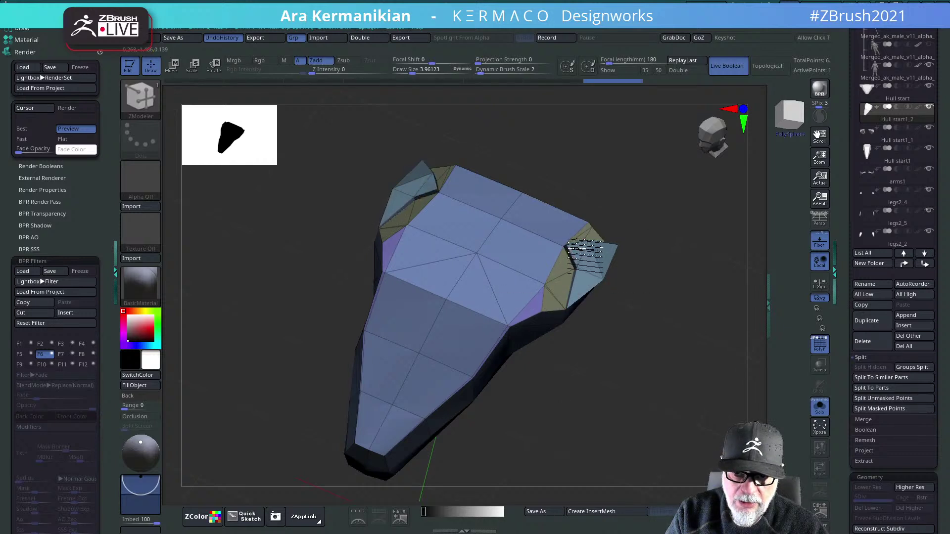
{"action": "left_click", "coordinate": [569, 274]}
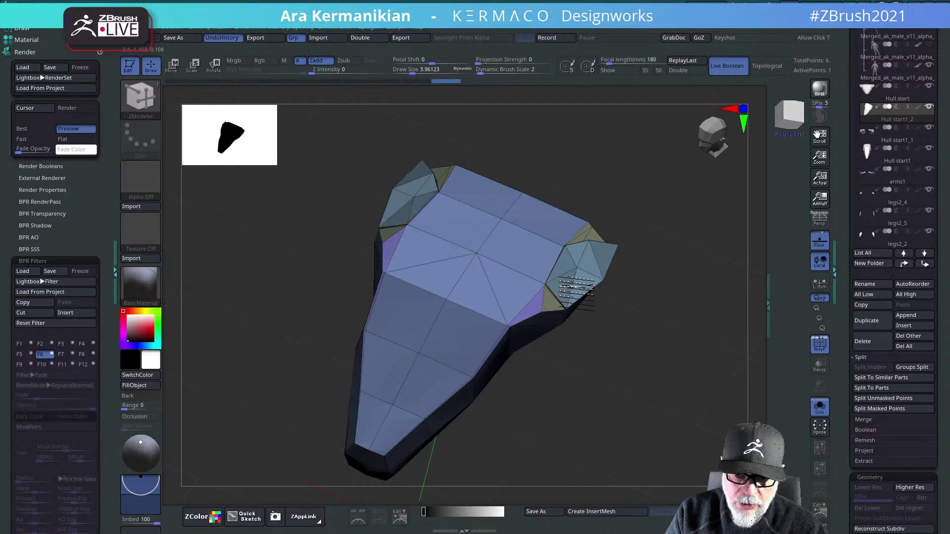
{"action": "left_click_drag", "start_coordinate": [639, 367], "coordinate": [555, 363]}
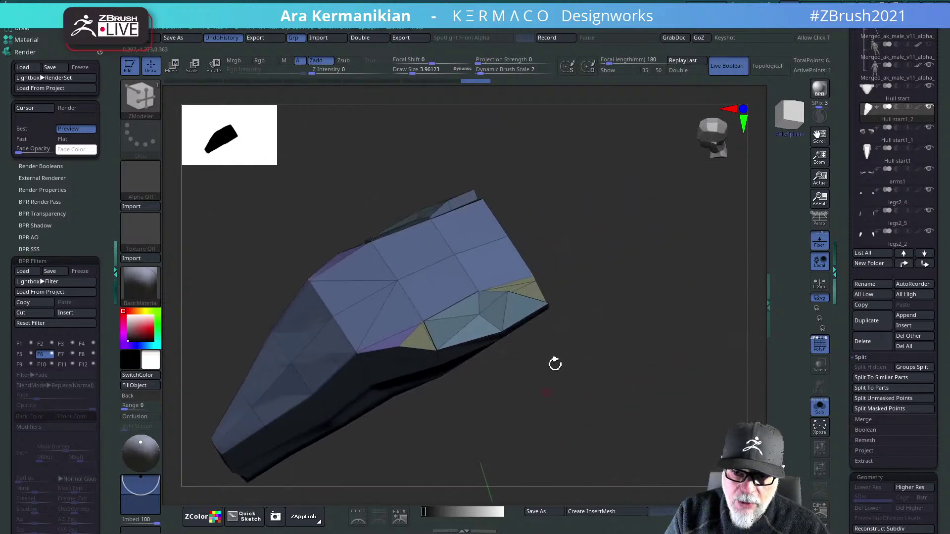
{"action": "mouse_move", "coordinate": [544, 294]}
{"action": "left_mouse_down"}
{"action": "mouse_move", "coordinate": [525, 296]}
{"action": "mouse_move", "coordinate": [537, 282]}
{"action": "left_mouse_up"}
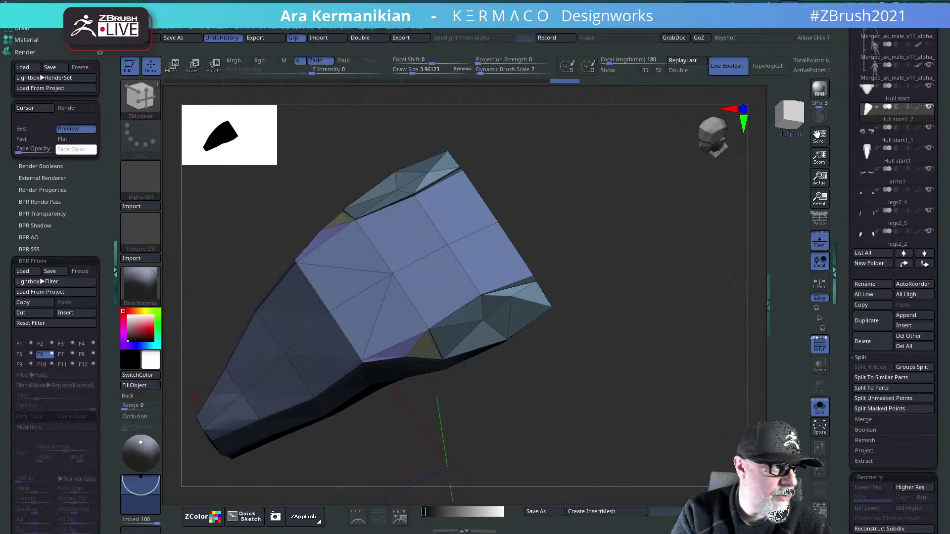
- Switch to the browser and view the NOX car design post on the kermaco Instagram profile
{"action": "left_click_drag", "start_coordinate": [0, 297], "coordinate": [373, 2]}
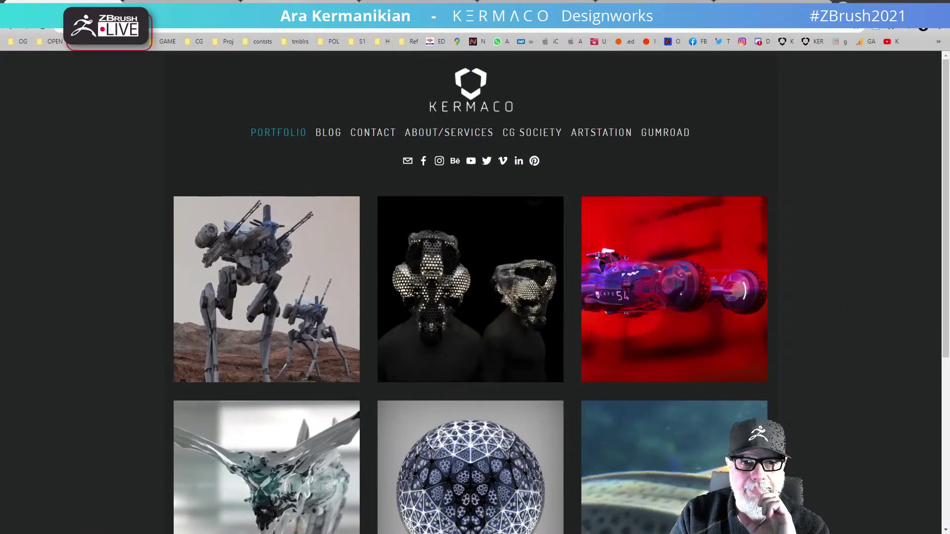
{"action": "left_click", "coordinate": [182, 8]}
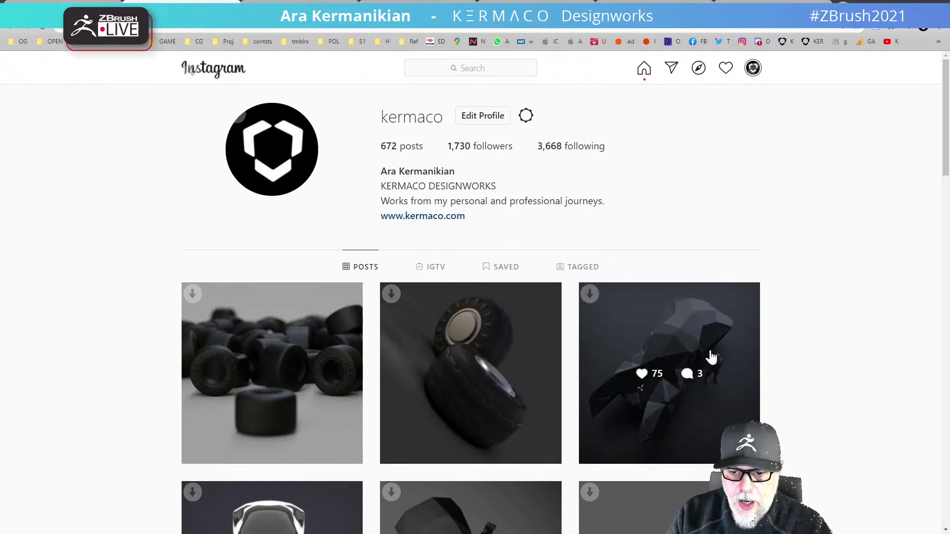
{"action": "left_click", "coordinate": [671, 360]}
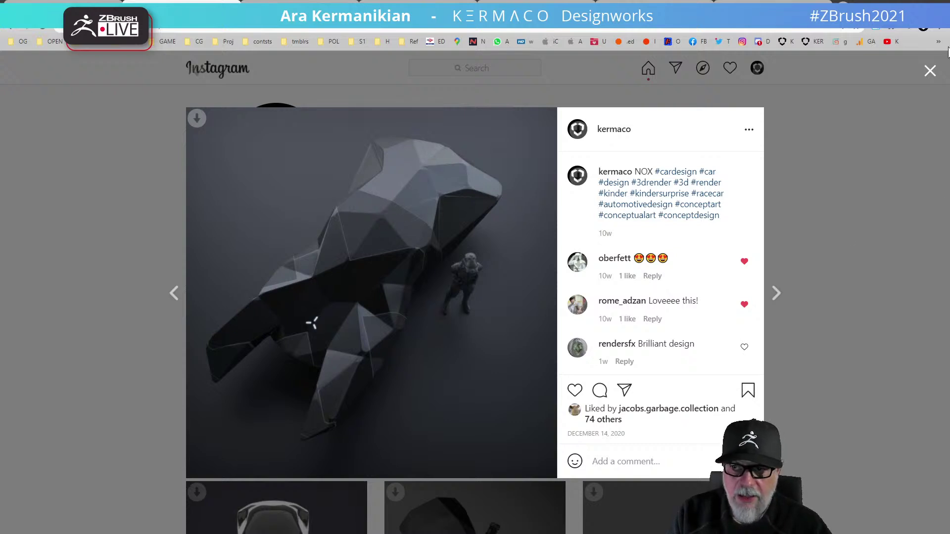
{"action": "left_click", "coordinate": [929, 74]}
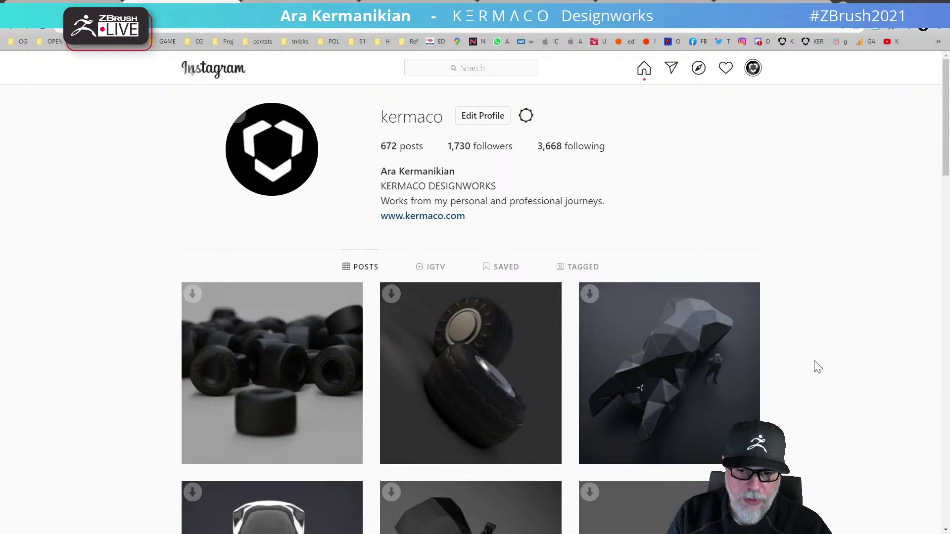
- View the racing tires post and the KERMACO portfolio page, and return to ZBrush
{"action": "left_click", "coordinate": [281, 352]}
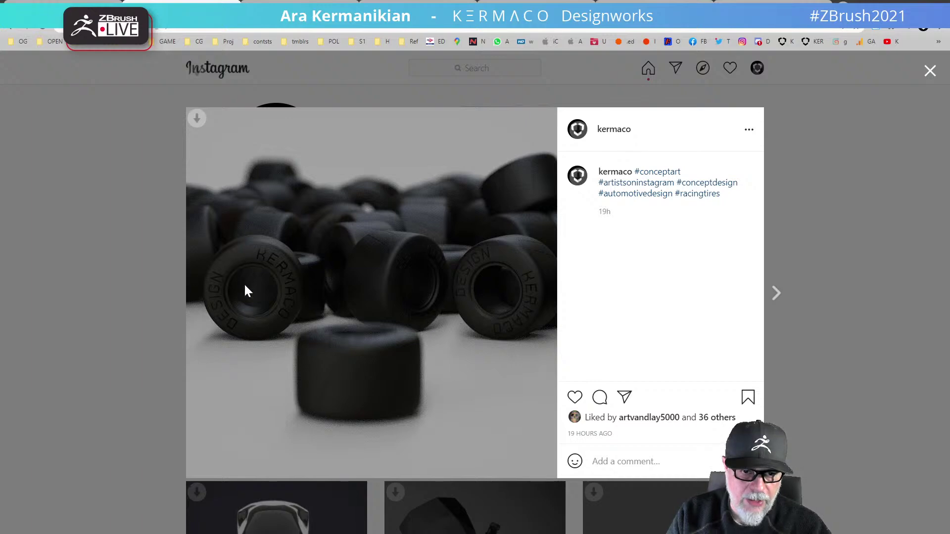
{"action": "left_click", "coordinate": [922, 76]}
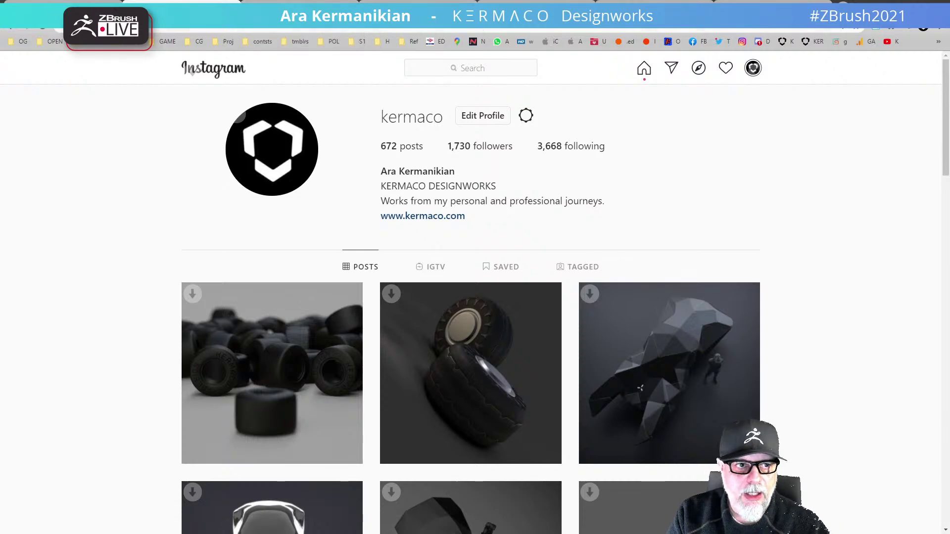
{"action": "left_click", "coordinate": [74, 7]}
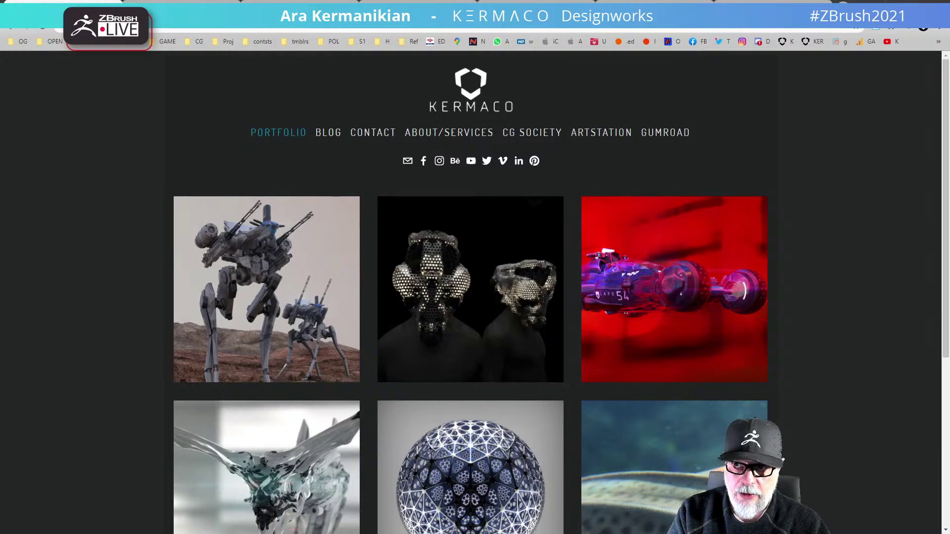
{"action": "left_click_drag", "start_coordinate": [864, 6], "coordinate": [1, 322]}
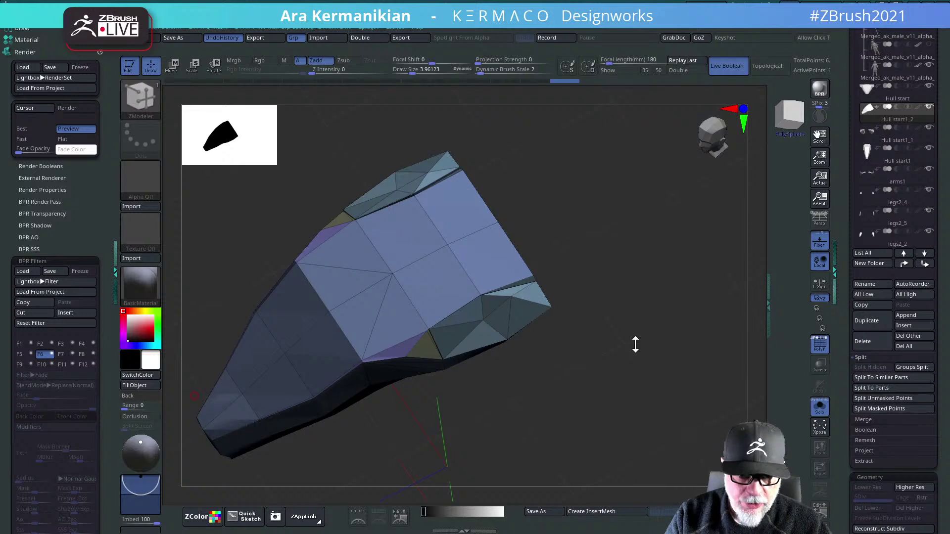
- Turn off the polyframe display on the hull
{"action": "left_click_drag", "start_coordinate": [679, 375], "coordinate": [556, 280]}
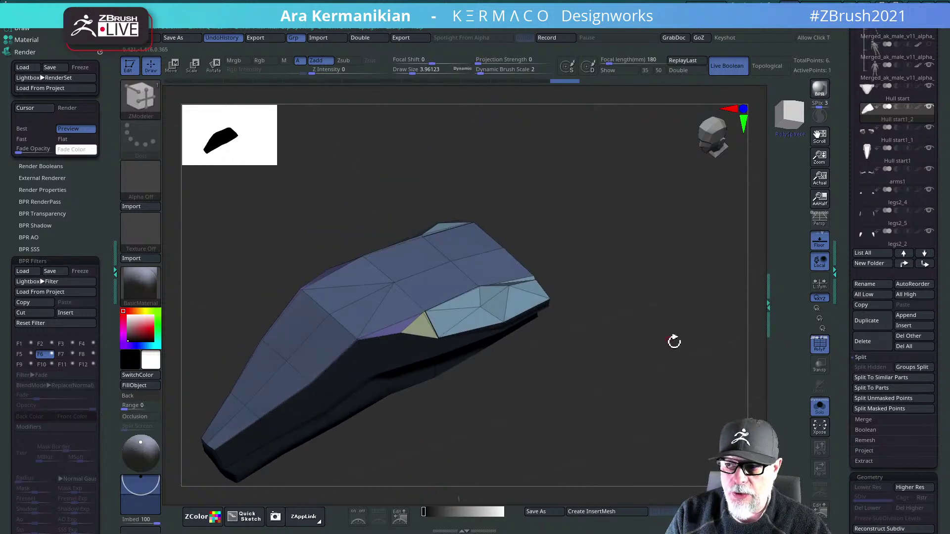
{"action": "left_click_drag", "start_coordinate": [675, 339], "coordinate": [623, 311]}
{"action": "left_click_drag", "start_coordinate": [642, 372], "coordinate": [720, 332]}
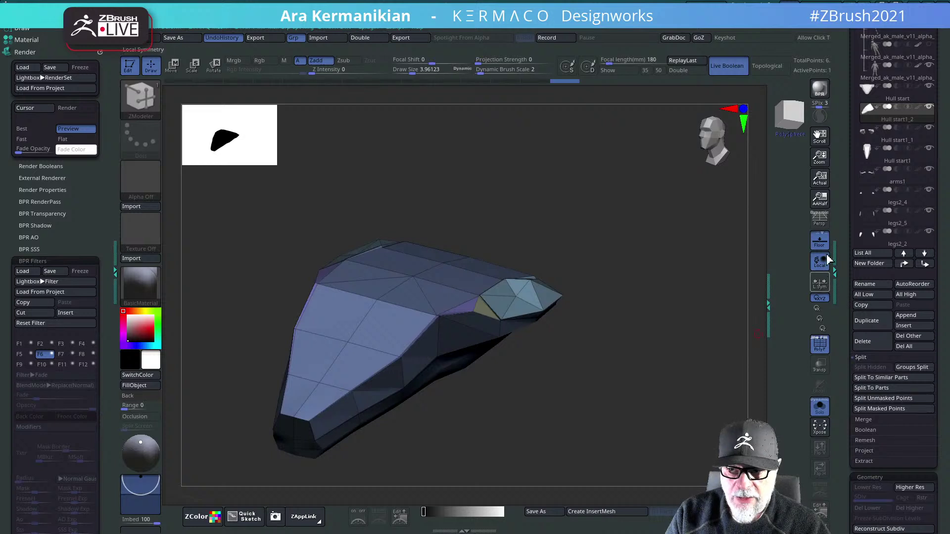
{"action": "left_click", "coordinate": [820, 344]}
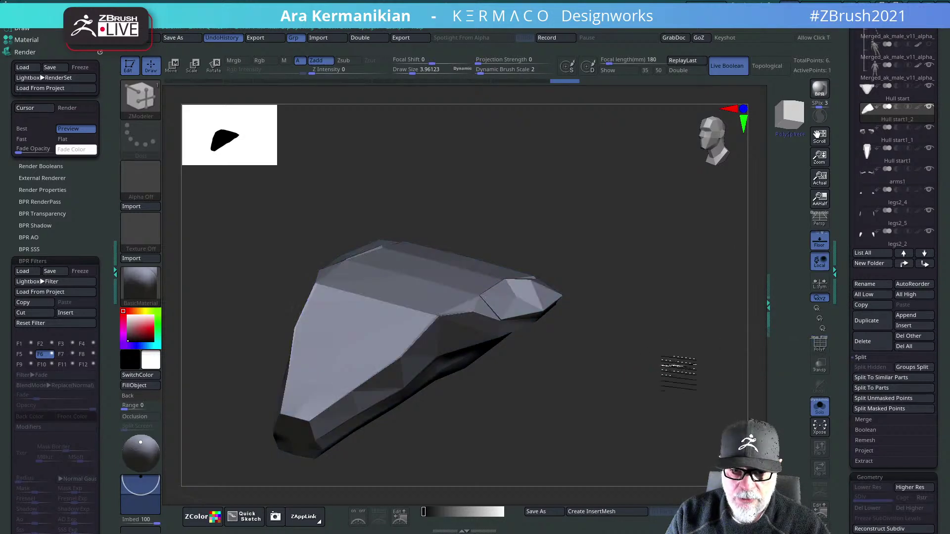
- Undo the polygon extrusions on the hull's side panels
{"action": "left_click_drag", "start_coordinate": [675, 371], "coordinate": [551, 259]}
{"action": "mouse_move", "coordinate": [622, 328]}
{"action": "left_mouse_down"}
{"action": "mouse_move", "coordinate": [621, 283]}
{"action": "mouse_move", "coordinate": [622, 312]}
{"action": "mouse_move", "coordinate": [631, 300]}
{"action": "mouse_move", "coordinate": [643, 340]}
{"action": "mouse_move", "coordinate": [636, 367]}
{"action": "mouse_move", "coordinate": [628, 288]}
{"action": "mouse_move", "coordinate": [626, 318]}
{"action": "mouse_move", "coordinate": [509, 206]}
{"action": "left_mouse_up"}
{"action": "key", "text": "ctrl"}
{"action": "key", "text": "ctrl"}
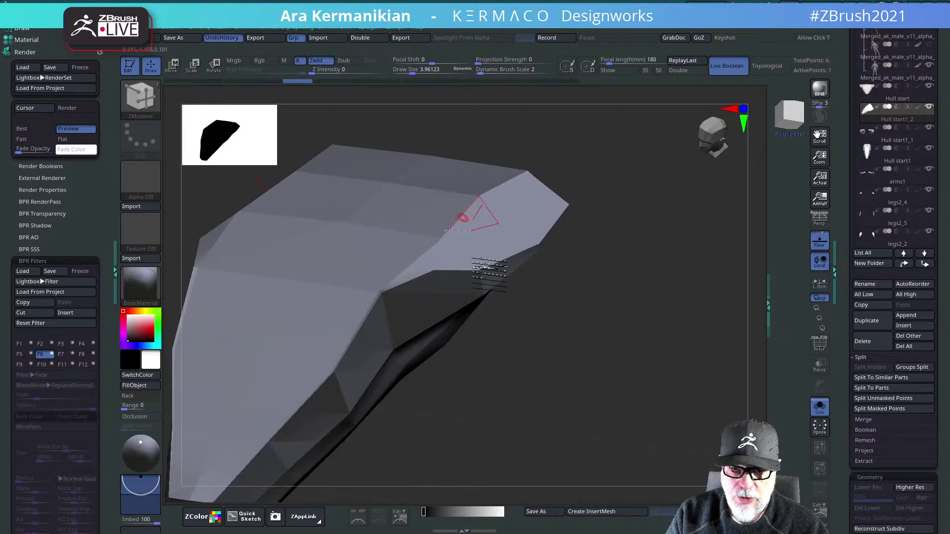
{"action": "left_click_drag", "start_coordinate": [611, 320], "coordinate": [589, 277]}
{"action": "key", "text": "ctrl"}
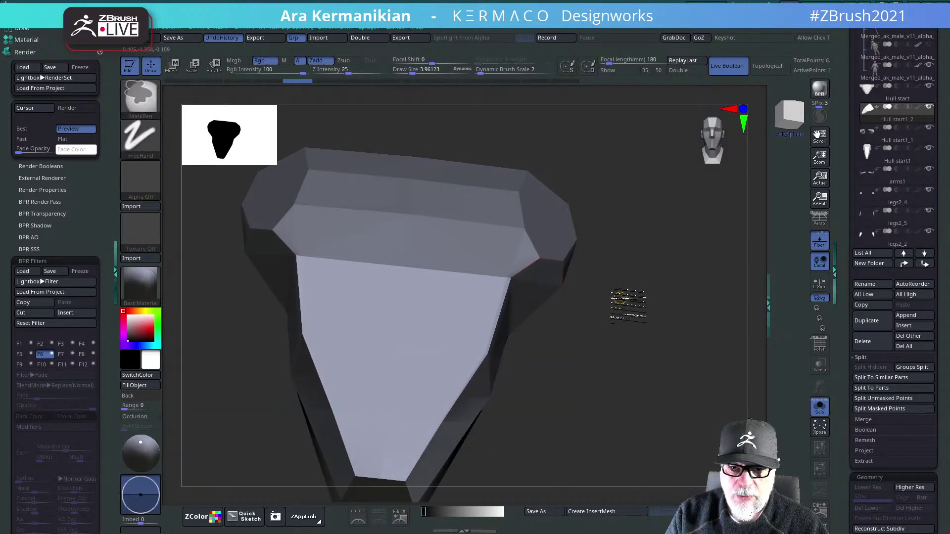
- Try an angled ClipCurve cut across one side of the hull in the straight front view
{"action": "mouse_move", "coordinate": [653, 310]}
{"action": "left_mouse_down"}
{"action": "mouse_move", "coordinate": [660, 321]}
{"action": "mouse_move", "coordinate": [662, 311]}
{"action": "mouse_move", "coordinate": [636, 325]}
{"action": "mouse_move", "coordinate": [636, 299]}
{"action": "mouse_move", "coordinate": [594, 234]}
{"action": "left_mouse_up"}
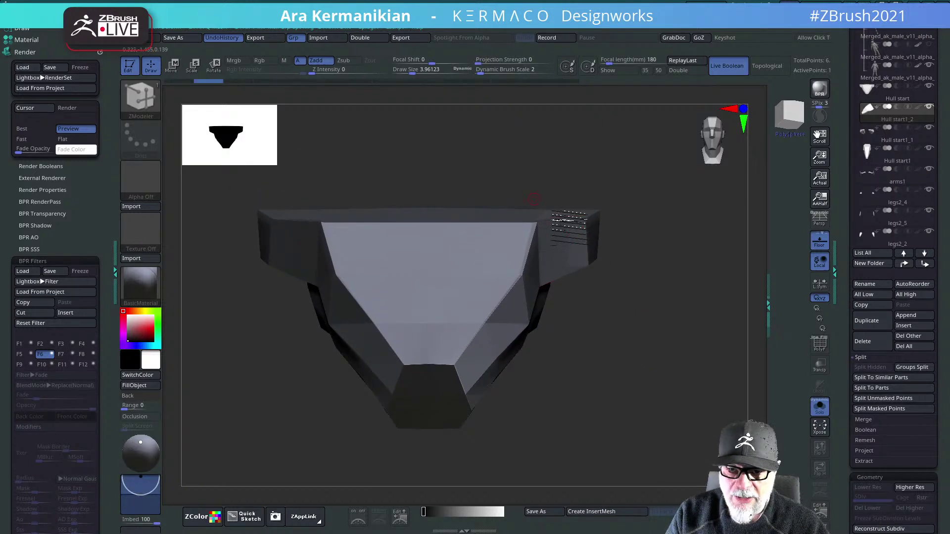
{"action": "left_click_drag", "start_coordinate": [664, 294], "coordinate": [667, 299], "text": "shift"}
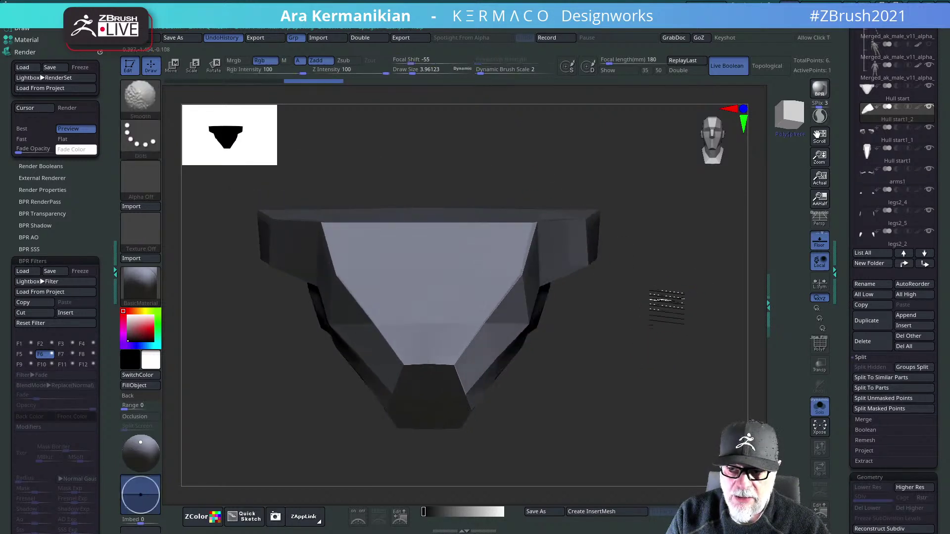
{"action": "left_click", "coordinate": [146, 96]}
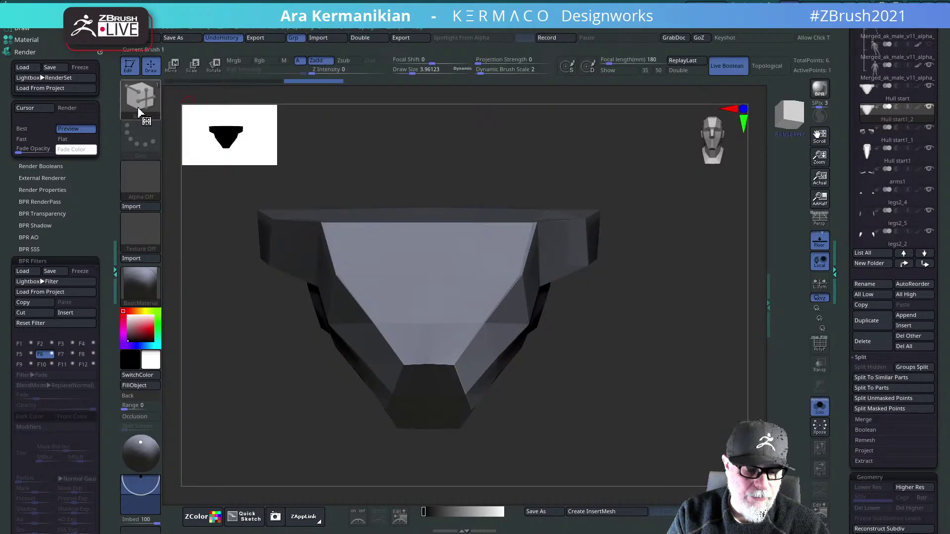
{"action": "left_click", "coordinate": [140, 99], "text": "ctrl+shift"}
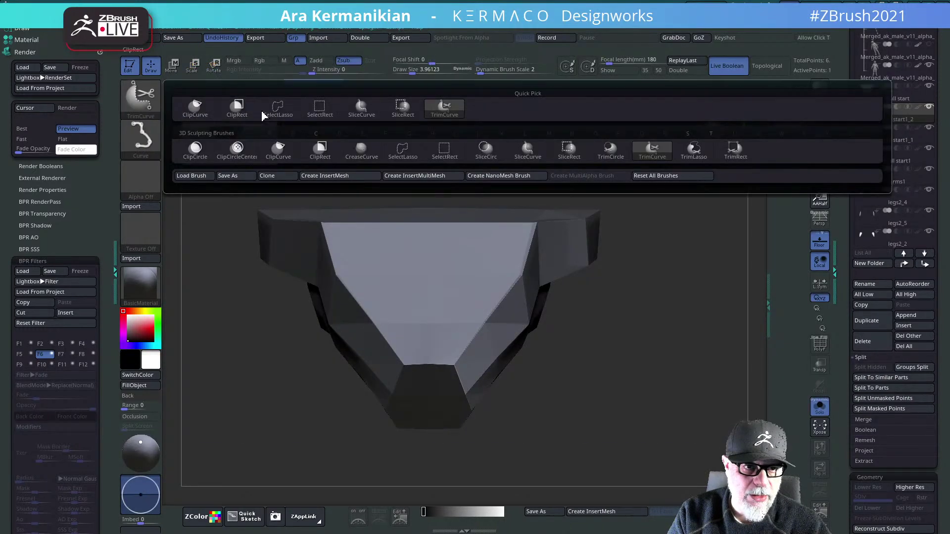
{"action": "left_click", "coordinate": [195, 109]}
{"action": "mouse_move", "coordinate": [474, 149]}
{"action": "left_mouse_down", "text": "ctrl+shift"}
{"action": "mouse_move", "coordinate": [693, 327]}
{"action": "mouse_move", "coordinate": [702, 342]}
{"action": "mouse_move", "coordinate": [647, 332]}
{"action": "mouse_move", "coordinate": [705, 377]}
{"action": "left_mouse_up", "text": "ctrl+shift"}
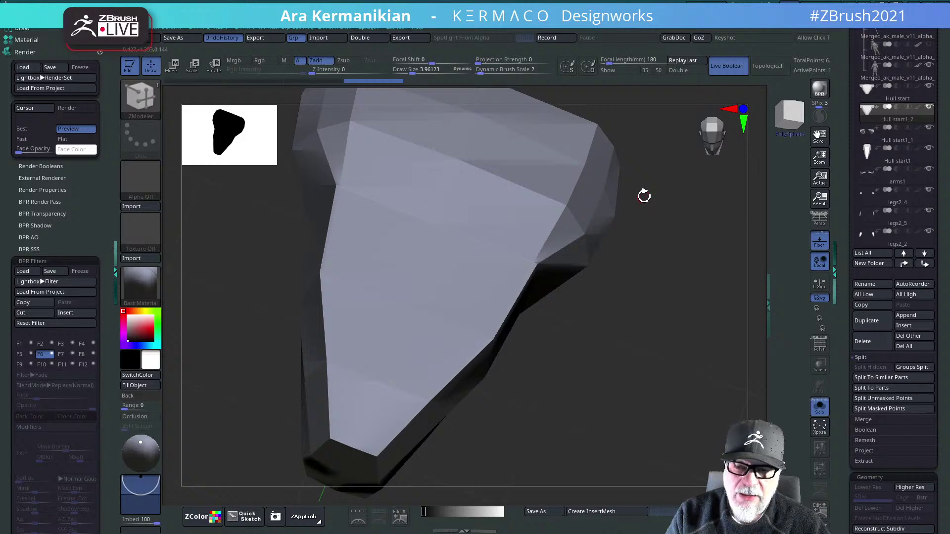
{"action": "left_click_drag", "start_coordinate": [644, 196], "coordinate": [683, 329]}
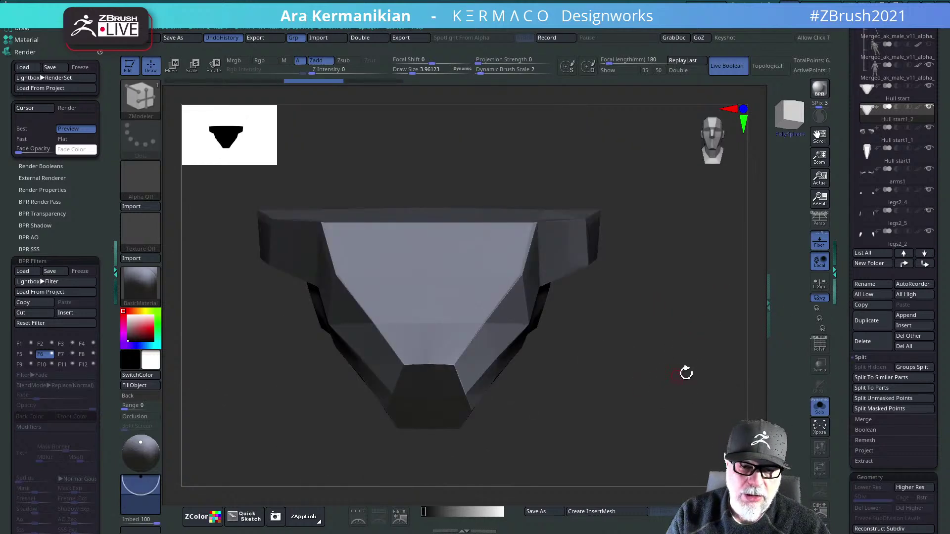
- Slice off the upper rear part of the hull's side with an angled TrimCurve cut
{"action": "left_click_drag", "start_coordinate": [686, 373], "coordinate": [609, 396]}
{"action": "left_click_drag", "start_coordinate": [658, 361], "coordinate": [580, 357]}
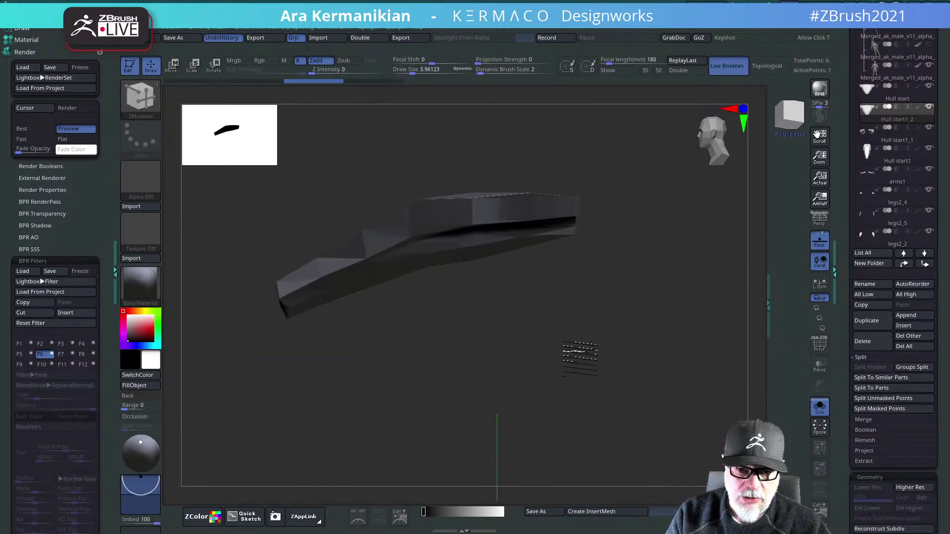
{"action": "left_click", "coordinate": [139, 92], "text": "ctrl+shift"}
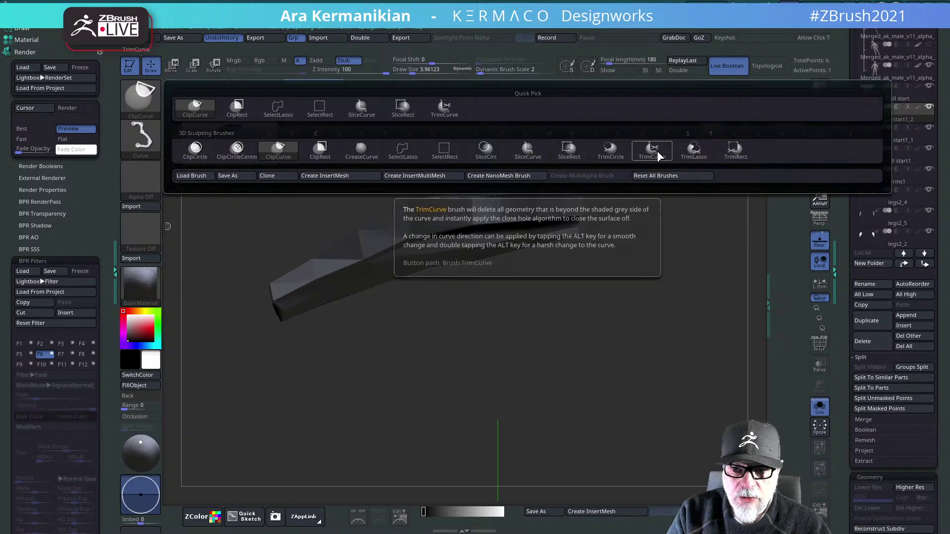
{"action": "left_click", "coordinate": [688, 154]}
{"action": "left_click_drag", "start_coordinate": [573, 293], "coordinate": [636, 291]}
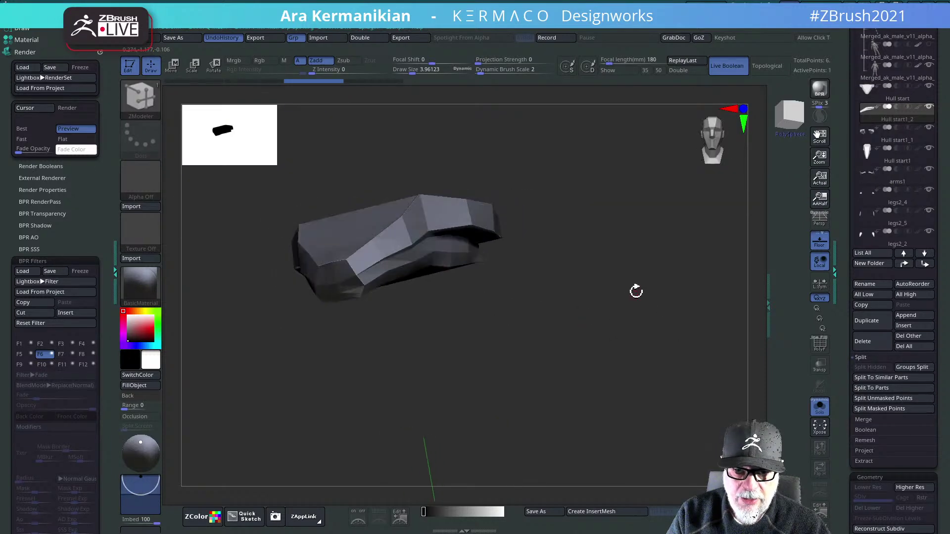
{"action": "left_click_drag", "start_coordinate": [349, 165], "coordinate": [628, 254], "text": "ctrl+shift"}
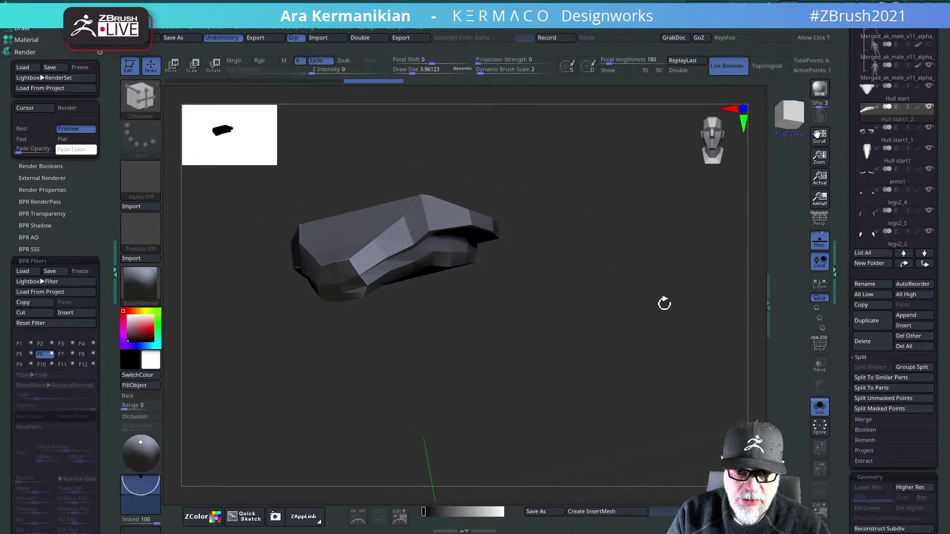
- Carve further angled facets along the hull's sides with several TrimCurve cuts from different angles
{"action": "left_click_drag", "start_coordinate": [663, 304], "coordinate": [643, 350]}
{"action": "left_click_drag", "start_coordinate": [488, 154], "coordinate": [502, 185]}
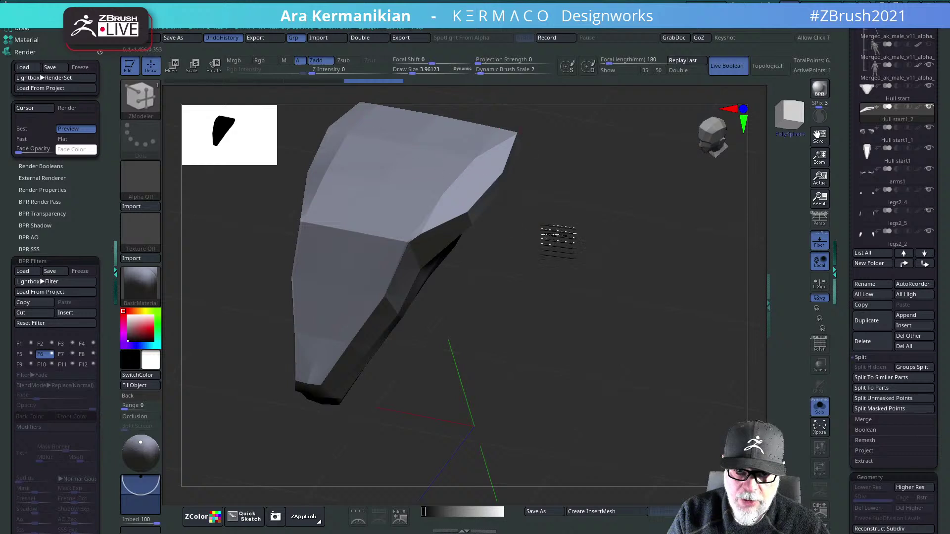
{"action": "mouse_move", "coordinate": [556, 233]}
{"action": "left_mouse_down"}
{"action": "mouse_move", "coordinate": [574, 220]}
{"action": "mouse_move", "coordinate": [622, 244]}
{"action": "mouse_move", "coordinate": [586, 204]}
{"action": "left_mouse_up"}
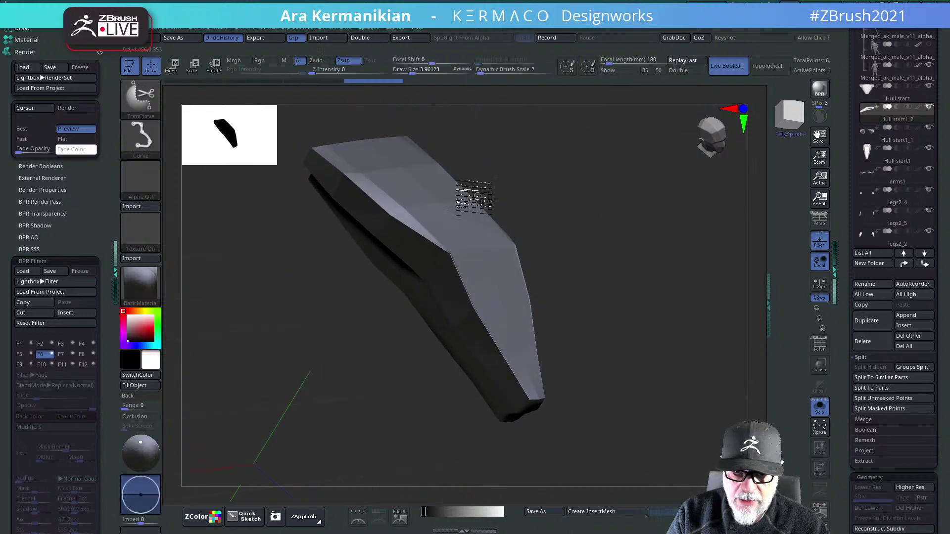
{"action": "mouse_move", "coordinate": [488, 184]}
{"action": "left_mouse_down", "text": "ctrl+shift"}
{"action": "mouse_move", "coordinate": [559, 344]}
{"action": "mouse_move", "coordinate": [551, 357]}
{"action": "left_mouse_up", "text": "ctrl+shift"}
{"action": "mouse_move", "coordinate": [619, 384]}
{"action": "left_mouse_down"}
{"action": "mouse_move", "coordinate": [627, 366]}
{"action": "mouse_move", "coordinate": [549, 297]}
{"action": "mouse_move", "coordinate": [537, 354]}
{"action": "mouse_move", "coordinate": [558, 331]}
{"action": "mouse_move", "coordinate": [566, 299]}
{"action": "mouse_move", "coordinate": [600, 333]}
{"action": "mouse_move", "coordinate": [642, 305]}
{"action": "mouse_move", "coordinate": [613, 205]}
{"action": "mouse_move", "coordinate": [613, 244]}
{"action": "mouse_move", "coordinate": [554, 217]}
{"action": "left_mouse_up"}
{"action": "mouse_move", "coordinate": [497, 173]}
{"action": "left_mouse_down", "text": "ctrl+shift"}
{"action": "mouse_move", "coordinate": [594, 418]}
{"action": "mouse_move", "coordinate": [629, 391]}
{"action": "mouse_move", "coordinate": [569, 414]}
{"action": "mouse_move", "coordinate": [660, 346]}
{"action": "mouse_move", "coordinate": [667, 235]}
{"action": "left_mouse_up", "text": "ctrl+shift"}
{"action": "mouse_move", "coordinate": [514, 165]}
{"action": "left_mouse_down", "text": "ctrl+shift"}
{"action": "mouse_move", "coordinate": [641, 388]}
{"action": "mouse_move", "coordinate": [591, 389]}
{"action": "mouse_move", "coordinate": [601, 380]}
{"action": "left_mouse_up", "text": "ctrl+shift"}
{"action": "left_click_drag", "start_coordinate": [670, 391], "coordinate": [605, 351]}
{"action": "mouse_move", "coordinate": [673, 296]}
{"action": "left_mouse_down"}
{"action": "mouse_move", "coordinate": [662, 327]}
{"action": "mouse_move", "coordinate": [689, 318]}
{"action": "mouse_move", "coordinate": [662, 251]}
{"action": "mouse_move", "coordinate": [609, 218]}
{"action": "mouse_move", "coordinate": [673, 309]}
{"action": "mouse_move", "coordinate": [656, 303]}
{"action": "left_mouse_up"}
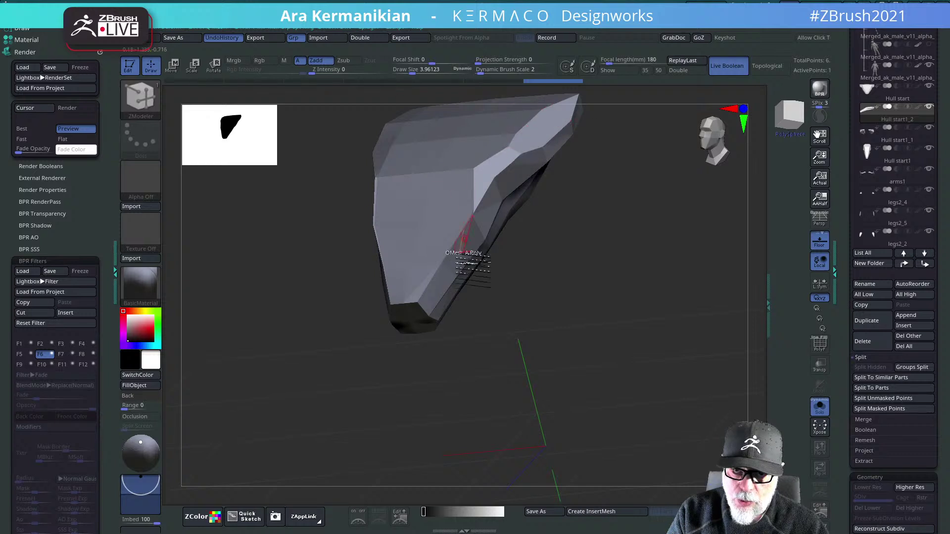
- Try a short horizontal TrimCurve cut below the tip of the hull's nose from the front view
{"action": "mouse_move", "coordinate": [603, 255]}
{"action": "left_mouse_down"}
{"action": "mouse_move", "coordinate": [583, 204]}
{"action": "mouse_move", "coordinate": [630, 212]}
{"action": "mouse_move", "coordinate": [583, 220]}
{"action": "left_mouse_up"}
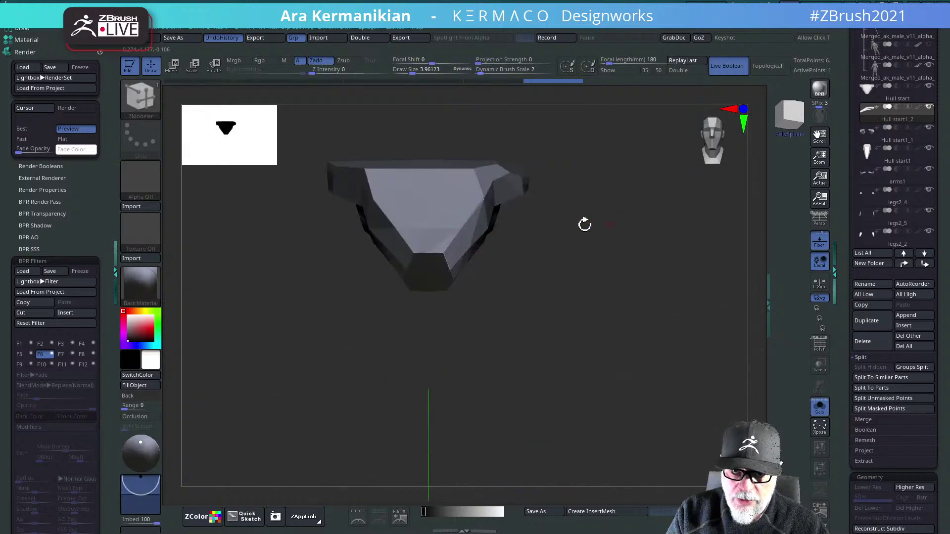
{"action": "left_click_drag", "start_coordinate": [457, 297], "coordinate": [433, 297], "text": "ctrl+shift"}
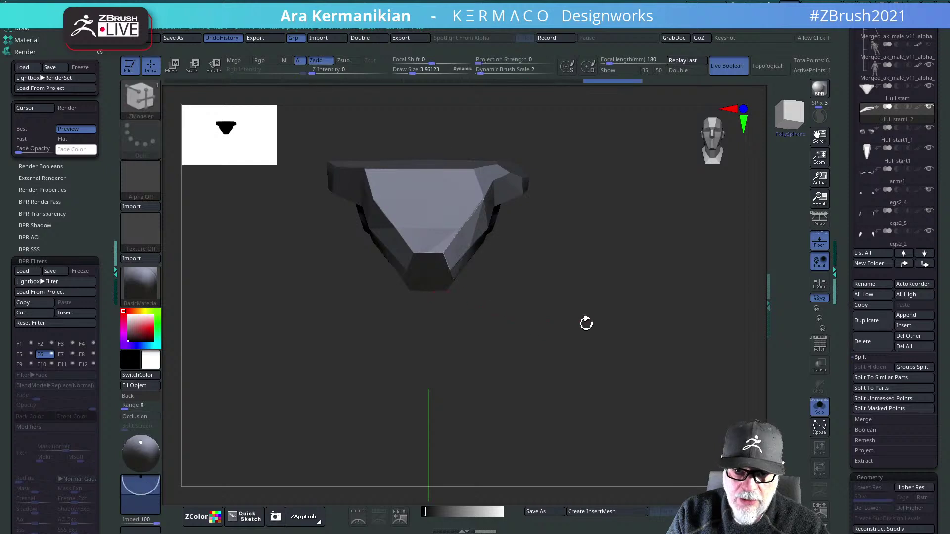
{"action": "left_click_drag", "start_coordinate": [586, 322], "coordinate": [600, 279]}
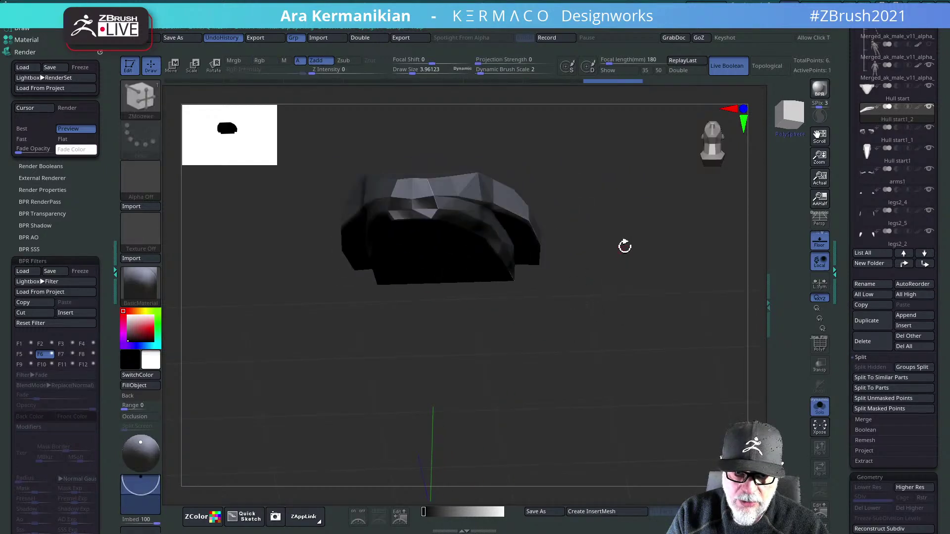
{"action": "left_click_drag", "start_coordinate": [625, 246], "coordinate": [673, 250]}
- Show the hull's polygon frame and copy its trimmed facets to both sides using Mirror and Mirror And Weld
{"action": "left_click", "coordinate": [820, 343]}
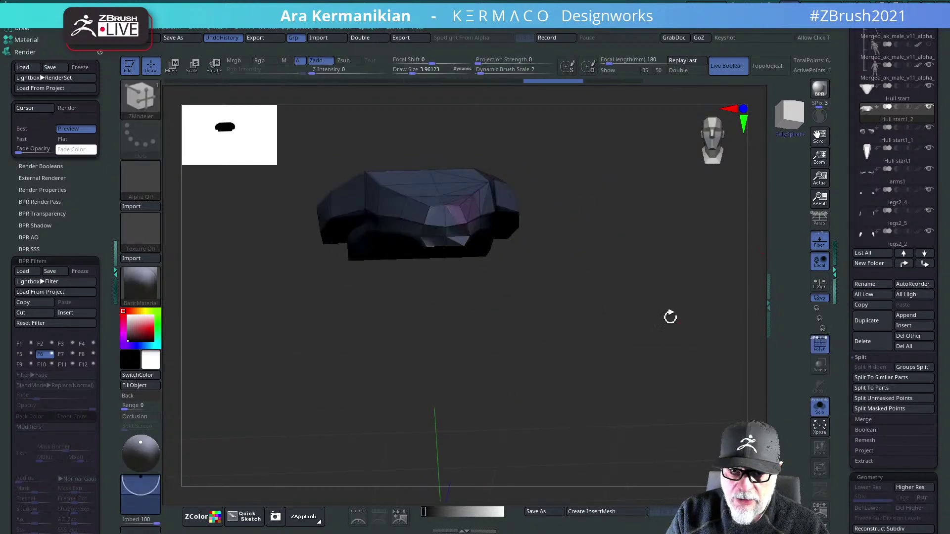
{"action": "mouse_move", "coordinate": [670, 316]}
{"action": "left_mouse_down"}
{"action": "mouse_move", "coordinate": [647, 301]}
{"action": "mouse_move", "coordinate": [671, 302]}
{"action": "left_mouse_up"}
{"action": "key", "text": "ctrl+shift"}
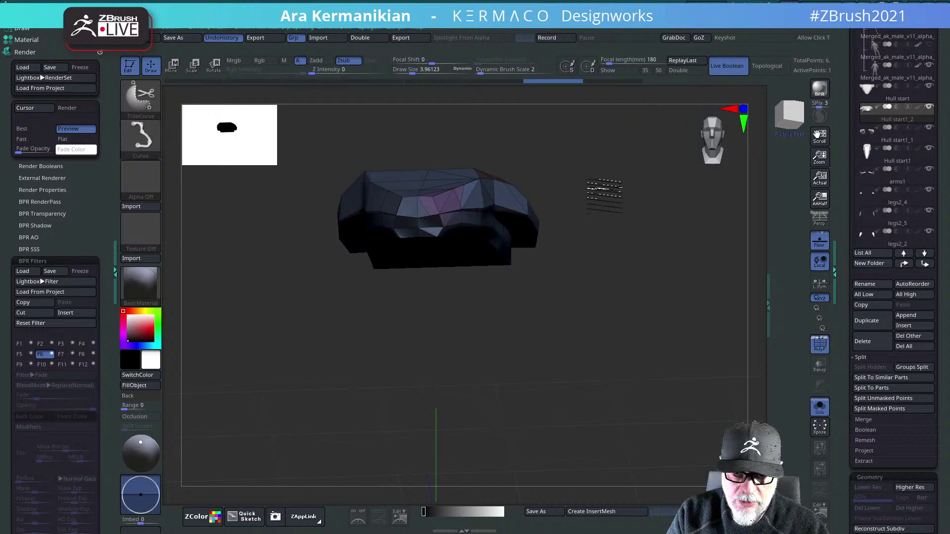
{"action": "mouse_move", "coordinate": [427, 308]}
{"action": "left_mouse_down"}
{"action": "mouse_move", "coordinate": [623, 284]}
{"action": "mouse_move", "coordinate": [594, 290]}
{"action": "mouse_move", "coordinate": [614, 269]}
{"action": "mouse_move", "coordinate": [542, 262]}
{"action": "mouse_move", "coordinate": [619, 238]}
{"action": "mouse_move", "coordinate": [674, 201]}
{"action": "mouse_move", "coordinate": [616, 180]}
{"action": "mouse_move", "coordinate": [613, 212]}
{"action": "mouse_move", "coordinate": [640, 249]}
{"action": "left_mouse_up"}
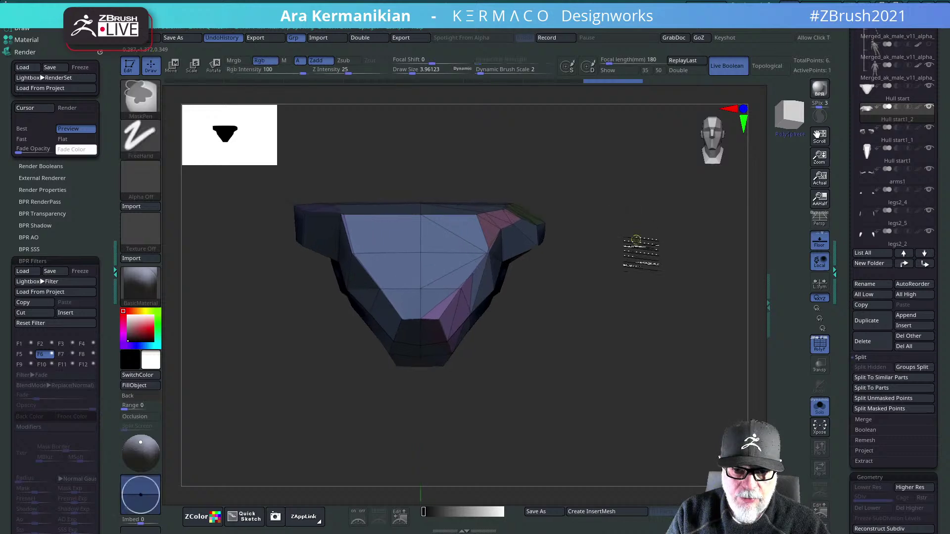
{"action": "key", "text": "ctrl+space"}
{"action": "left_click", "coordinate": [612, 419]}
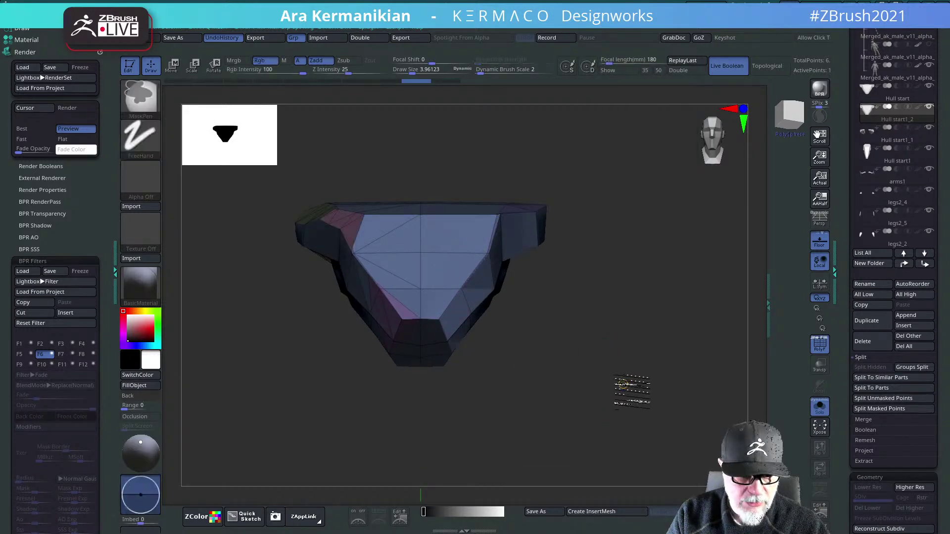
{"action": "key", "text": "ctrl+space"}
{"action": "left_click", "coordinate": [626, 419]}
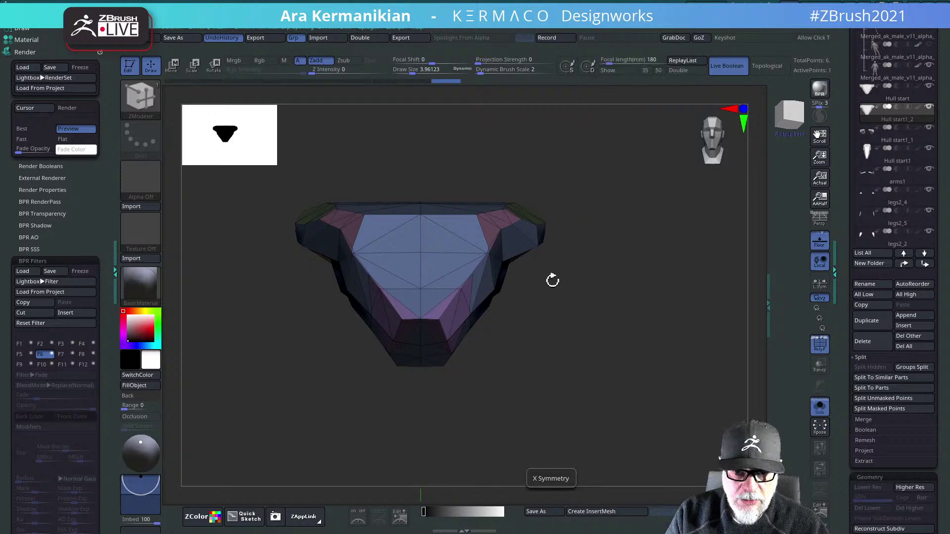
- Carve a new facet beside the hull's nose with a steep TrimCurve cut, undoing the first attempt
{"action": "mouse_move", "coordinate": [552, 277]}
{"action": "left_mouse_down"}
{"action": "mouse_move", "coordinate": [605, 346]}
{"action": "mouse_move", "coordinate": [650, 339]}
{"action": "mouse_move", "coordinate": [602, 304]}
{"action": "mouse_move", "coordinate": [624, 299]}
{"action": "mouse_move", "coordinate": [609, 203]}
{"action": "mouse_move", "coordinate": [611, 322]}
{"action": "mouse_move", "coordinate": [621, 272]}
{"action": "mouse_move", "coordinate": [643, 265]}
{"action": "mouse_move", "coordinate": [657, 303]}
{"action": "mouse_move", "coordinate": [639, 316]}
{"action": "mouse_move", "coordinate": [579, 275]}
{"action": "mouse_move", "coordinate": [562, 289]}
{"action": "mouse_move", "coordinate": [596, 282]}
{"action": "mouse_move", "coordinate": [605, 293]}
{"action": "mouse_move", "coordinate": [519, 244]}
{"action": "mouse_move", "coordinate": [558, 462]}
{"action": "mouse_move", "coordinate": [535, 468]}
{"action": "left_mouse_up"}
{"action": "left_click_drag", "start_coordinate": [641, 419], "coordinate": [647, 409]}
{"action": "key", "text": "ctrl+z"}
{"action": "mouse_move", "coordinate": [519, 261]}
{"action": "left_mouse_down", "text": "ctrl+shift"}
{"action": "mouse_move", "coordinate": [586, 446]}
{"action": "mouse_move", "coordinate": [533, 454]}
{"action": "mouse_move", "coordinate": [549, 452]}
{"action": "left_mouse_up", "text": "ctrl+shift"}
{"action": "left_click_drag", "start_coordinate": [652, 401], "coordinate": [643, 367]}
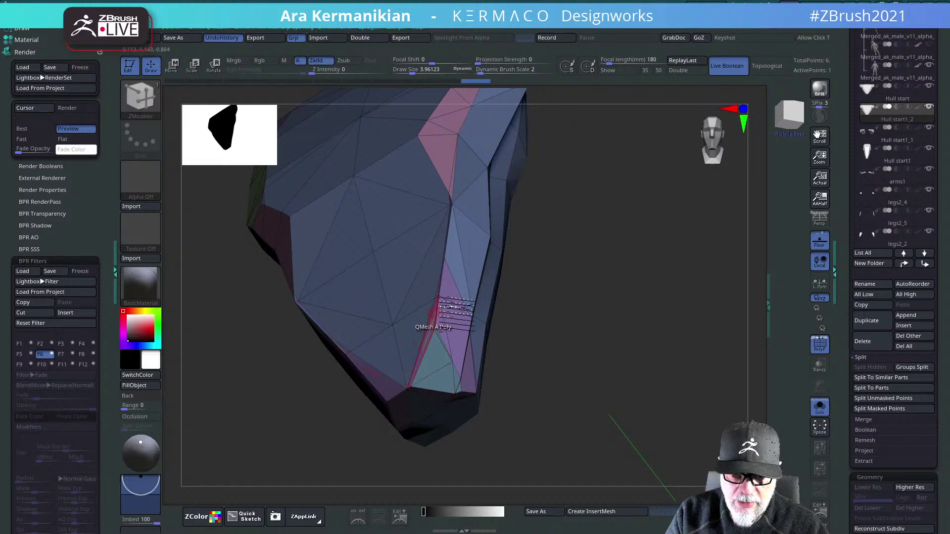
{"action": "left_click_drag", "start_coordinate": [490, 361], "coordinate": [659, 297]}
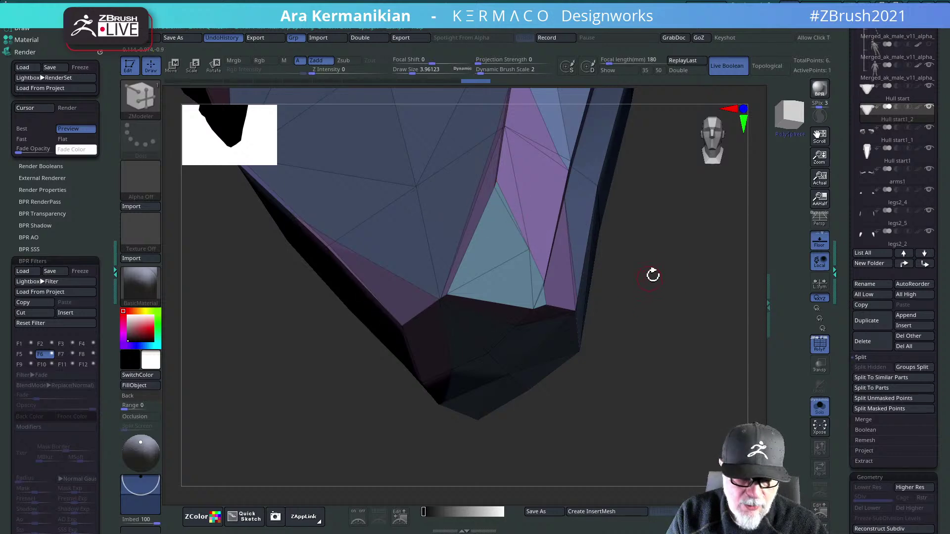
- Mirror and weld the hull so the new nose facet exists on both sides
{"action": "left_click_drag", "start_coordinate": [653, 275], "coordinate": [577, 354], "text": "alt"}
{"action": "key", "text": "f"}
{"action": "left_click_drag", "start_coordinate": [594, 302], "coordinate": [655, 296]}
{"action": "key", "text": "ctrl+space"}
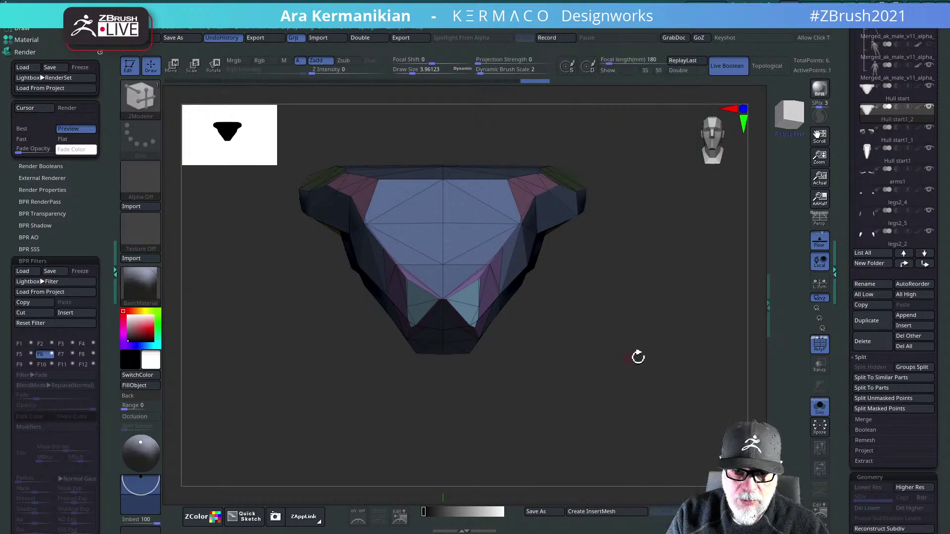
- Hide the polygon frame and try a diagonal curve cut along the hull's top in the side view
{"action": "left_click_drag", "start_coordinate": [636, 356], "coordinate": [627, 314], "text": "alt"}
{"action": "key", "text": "shift+f"}
{"action": "left_click_drag", "start_coordinate": [598, 363], "coordinate": [559, 334]}
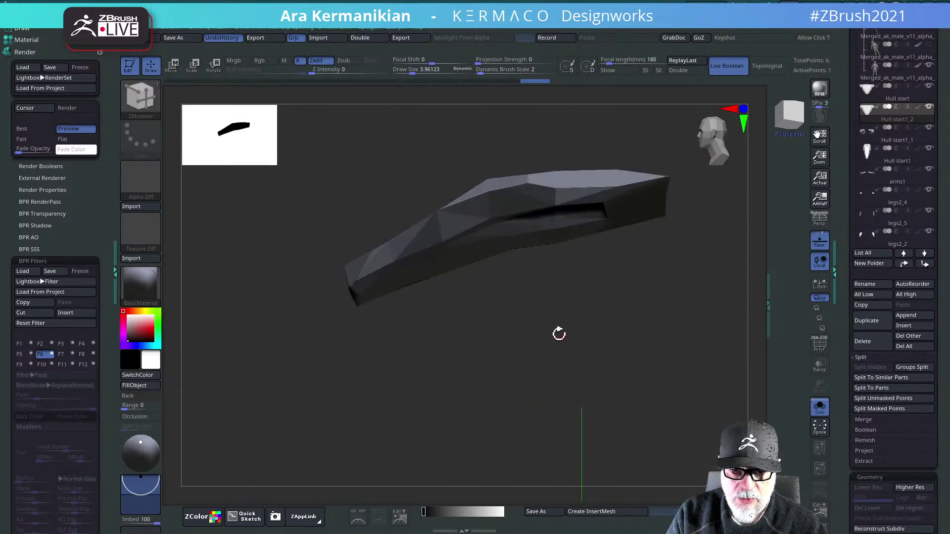
{"action": "left_click", "coordinate": [140, 97], "text": "ctrl+shift"}
{"action": "left_click", "coordinate": [198, 115]}
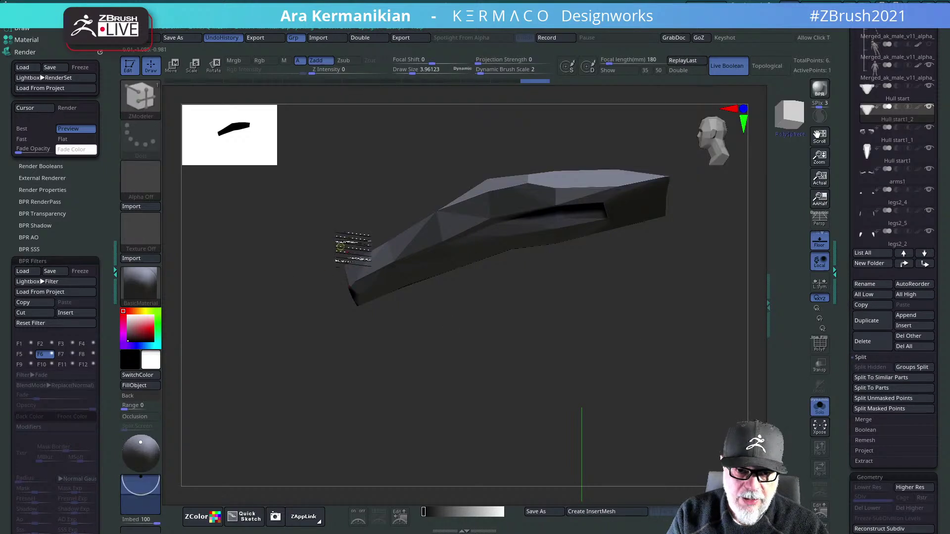
{"action": "mouse_move", "coordinate": [226, 294]}
{"action": "left_mouse_down", "text": "ctrl+shift"}
{"action": "mouse_move", "coordinate": [525, 128]}
{"action": "mouse_move", "coordinate": [307, 239]}
{"action": "mouse_move", "coordinate": [228, 174]}
{"action": "left_mouse_up", "text": "ctrl+shift"}
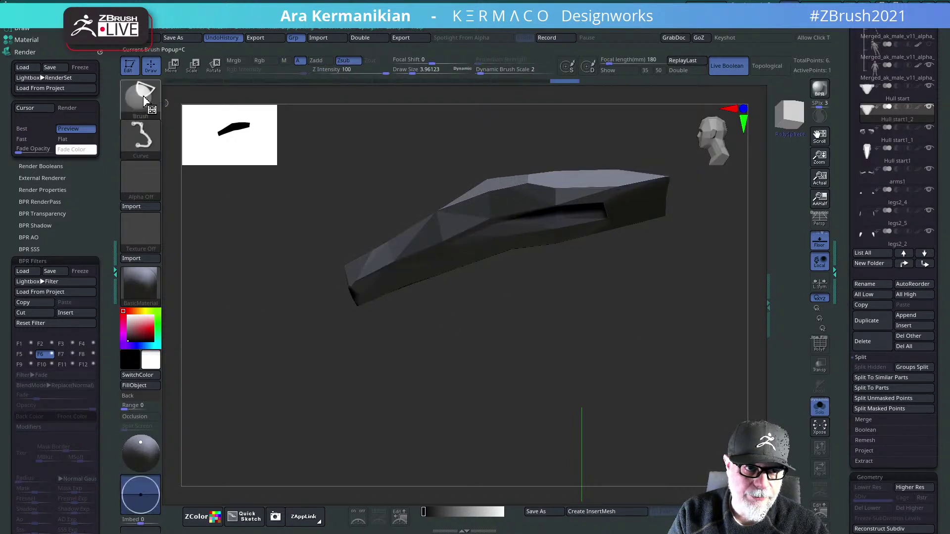
{"action": "mouse_move", "coordinate": [268, 327]}
{"action": "left_mouse_down", "text": "ctrl+shift"}
{"action": "mouse_move", "coordinate": [615, 88]}
{"action": "mouse_move", "coordinate": [618, 105]}
{"action": "left_mouse_up", "text": "ctrl+shift"}
- Examine the symmetrical faceted hull from the front and both sides, and look over the loaded tools
{"action": "left_click_drag", "start_coordinate": [485, 411], "coordinate": [549, 287]}
{"action": "left_click_drag", "start_coordinate": [506, 320], "coordinate": [646, 309]}
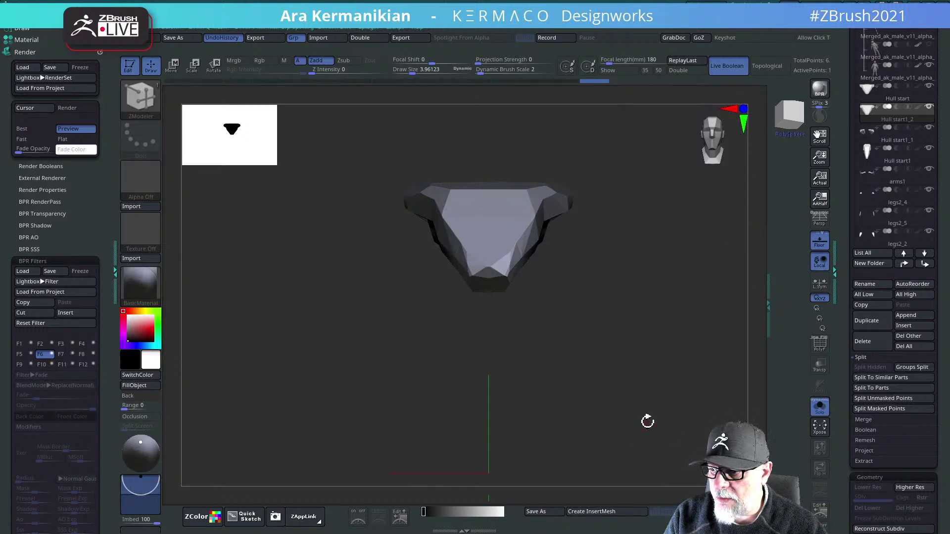
{"action": "left_click_drag", "start_coordinate": [647, 422], "coordinate": [631, 410]}
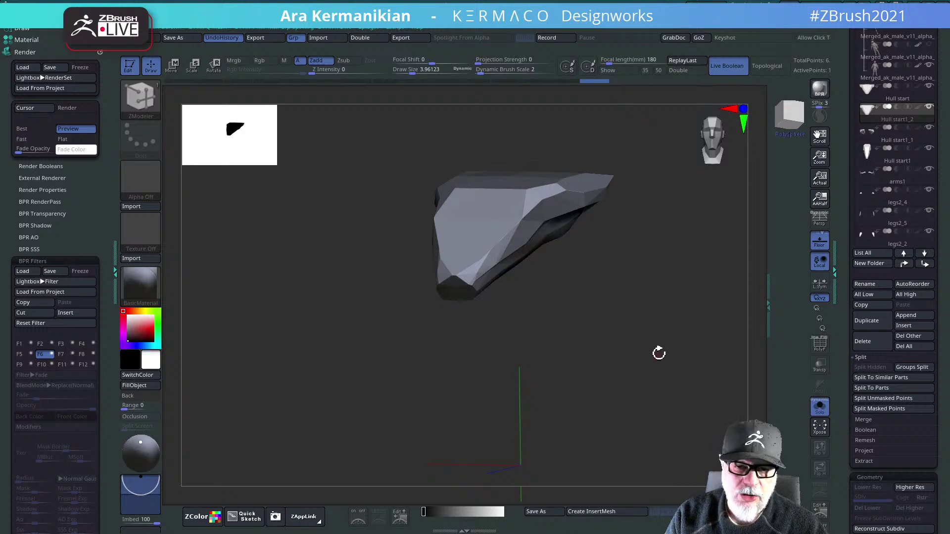
{"action": "left_click_drag", "start_coordinate": [644, 339], "coordinate": [620, 345]}
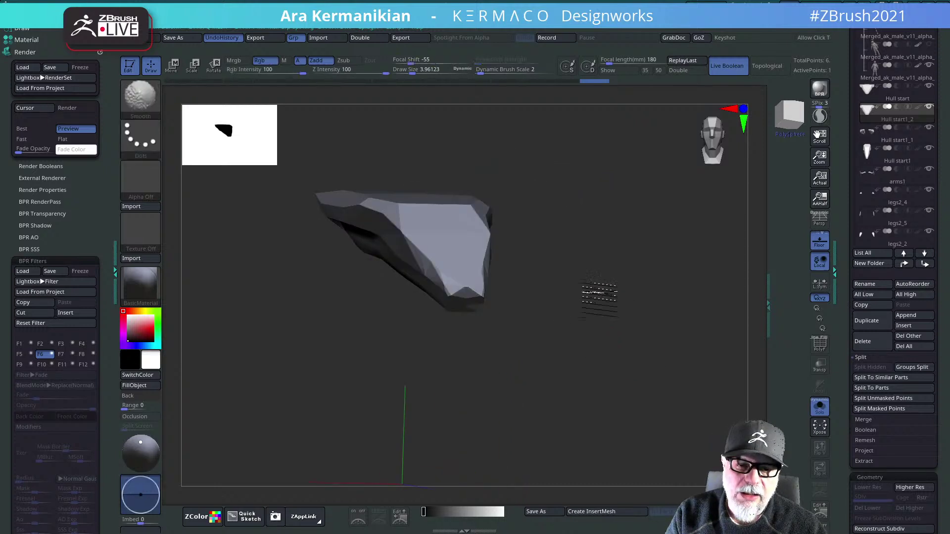
{"action": "left_click_drag", "start_coordinate": [643, 289], "coordinate": [593, 284]}
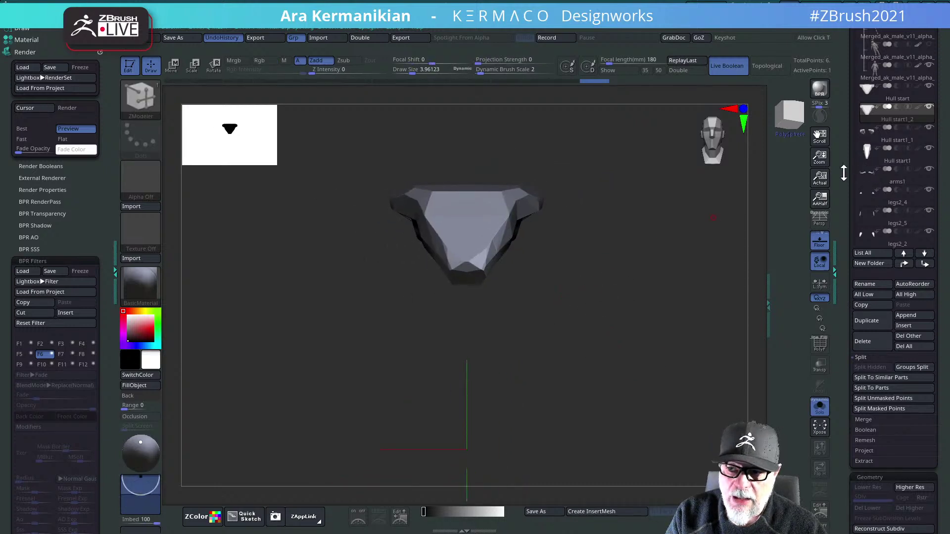
{"action": "left_click_drag", "start_coordinate": [844, 172], "coordinate": [847, 280]}
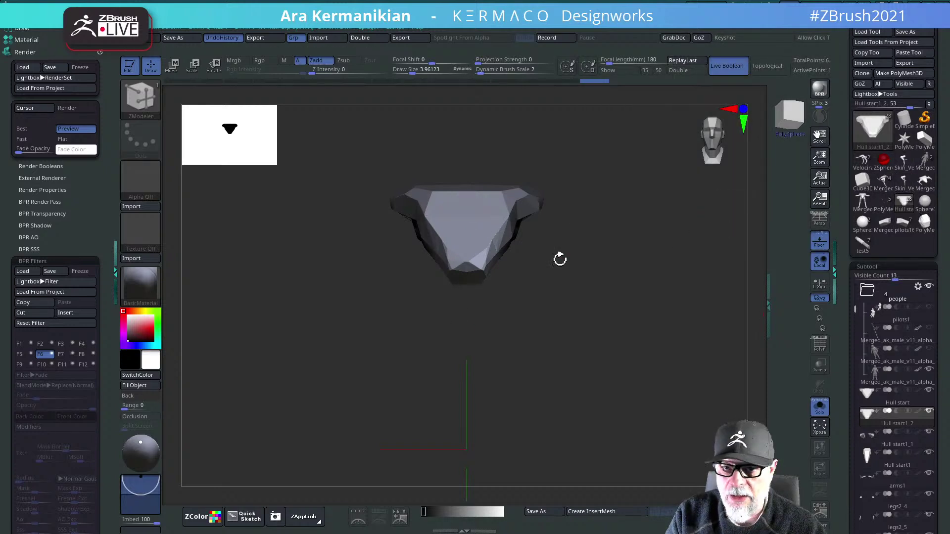
{"action": "left_click_drag", "start_coordinate": [560, 259], "coordinate": [608, 279]}
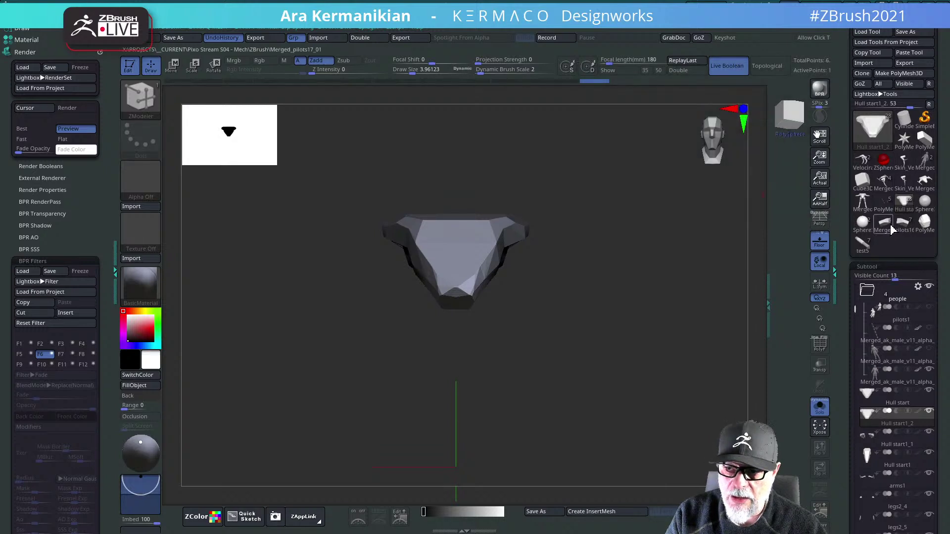
{"action": "left_click_drag", "start_coordinate": [501, 317], "coordinate": [567, 268]}
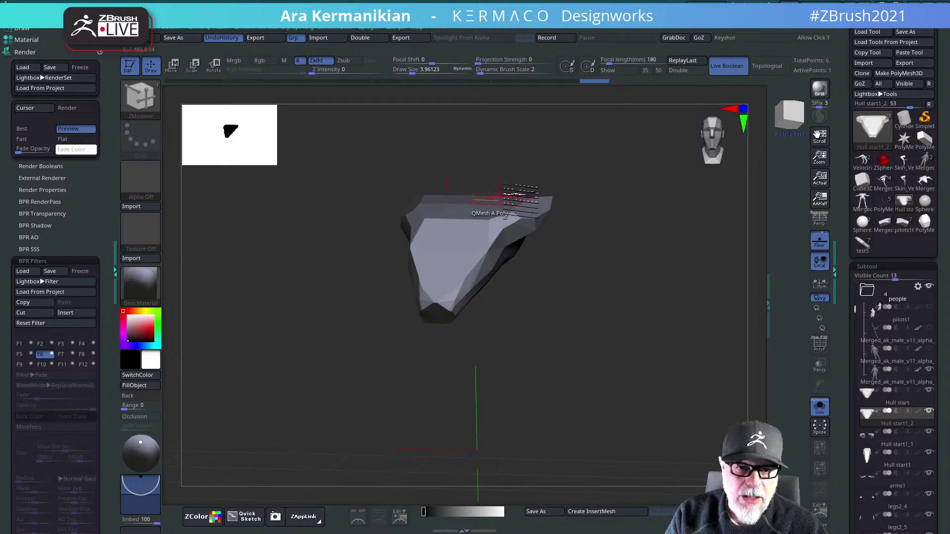
{"action": "left_click_drag", "start_coordinate": [553, 254], "coordinate": [543, 257]}
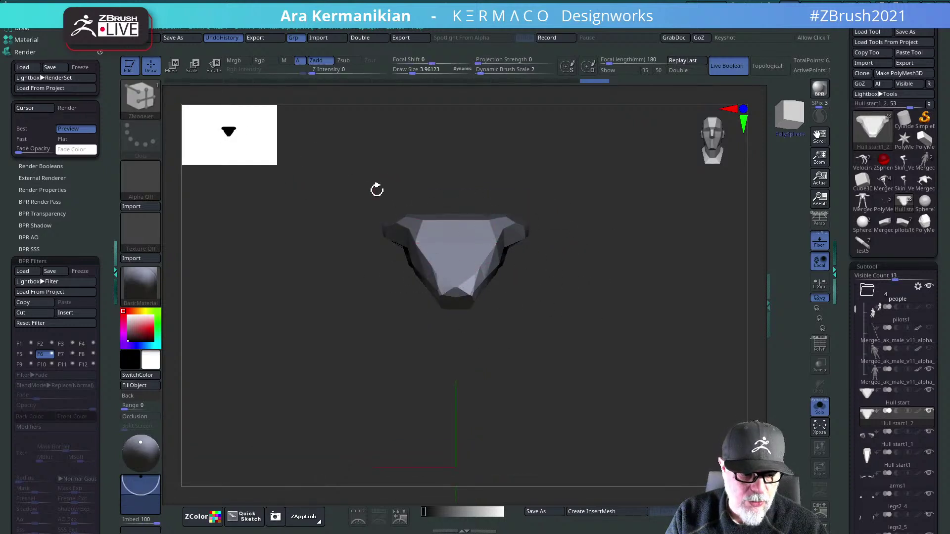
- Reshape the hull's outer corners and nose with the Move brush at a draw size of about 78
{"action": "key", "text": "b"}
{"action": "key", "text": "m"}
{"action": "key", "text": "v"}
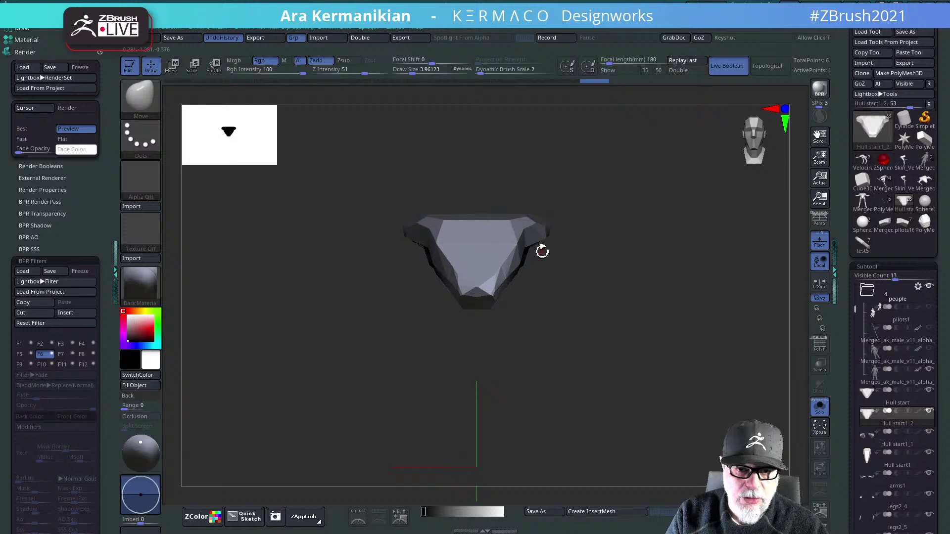
{"action": "mouse_move", "coordinate": [542, 252]}
{"action": "left_mouse_down"}
{"action": "mouse_move", "coordinate": [547, 263]}
{"action": "mouse_move", "coordinate": [516, 243]}
{"action": "mouse_move", "coordinate": [608, 267]}
{"action": "mouse_move", "coordinate": [559, 220]}
{"action": "left_mouse_up"}
{"action": "key", "text": "s"}
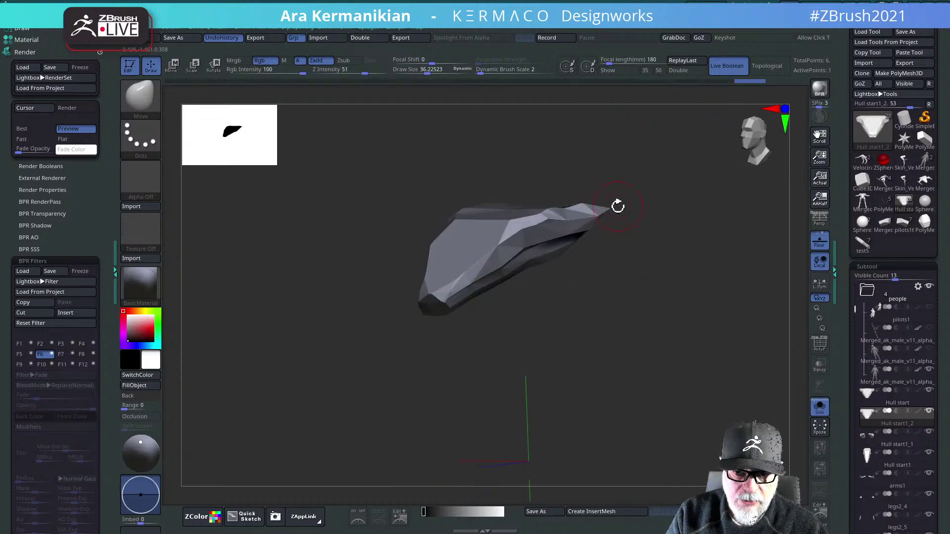
{"action": "mouse_move", "coordinate": [617, 206]}
{"action": "left_mouse_down"}
{"action": "mouse_move", "coordinate": [601, 212]}
{"action": "mouse_move", "coordinate": [668, 269]}
{"action": "mouse_move", "coordinate": [556, 212]}
{"action": "left_mouse_up"}
{"action": "key", "text": "s"}
{"action": "left_click", "coordinate": [585, 225]}
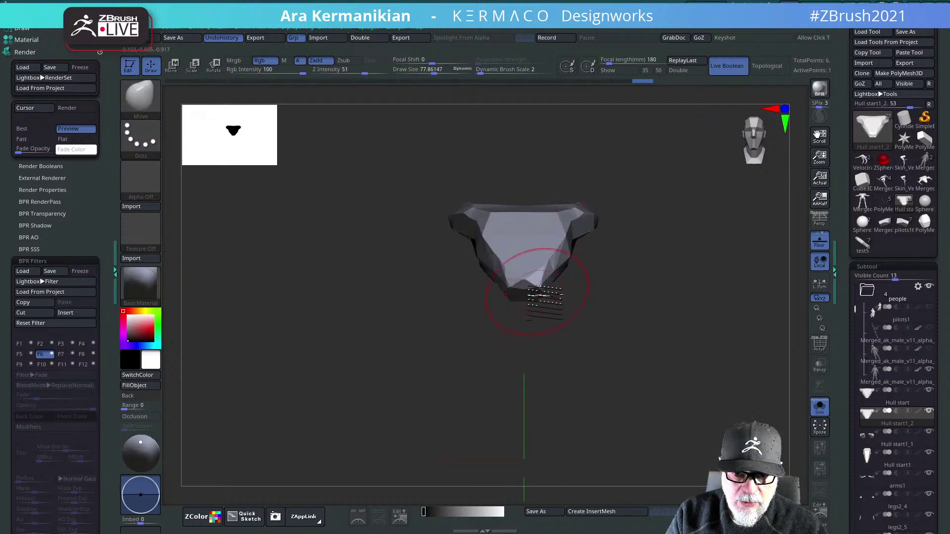
{"action": "left_click_drag", "start_coordinate": [537, 292], "coordinate": [538, 299]}
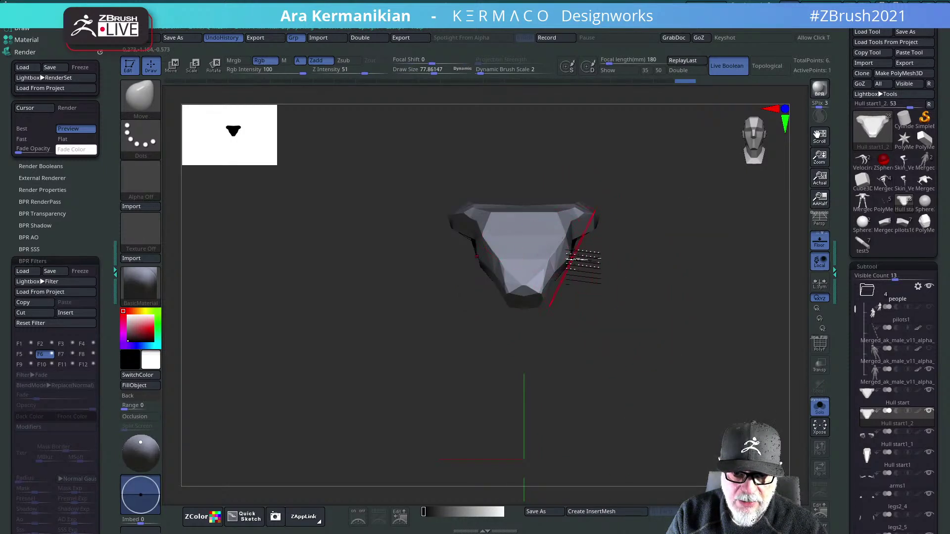
- Push the hull's front panel and side facets into a more irregular form, stepping through undo and redo to compare
{"action": "key", "text": "ctrl+z"}
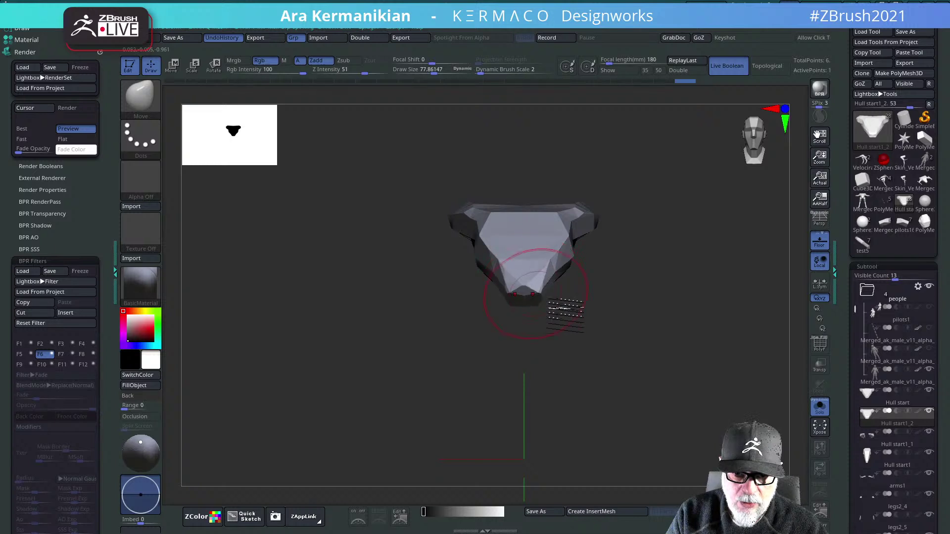
{"action": "key", "text": "ctrl+shift+z"}
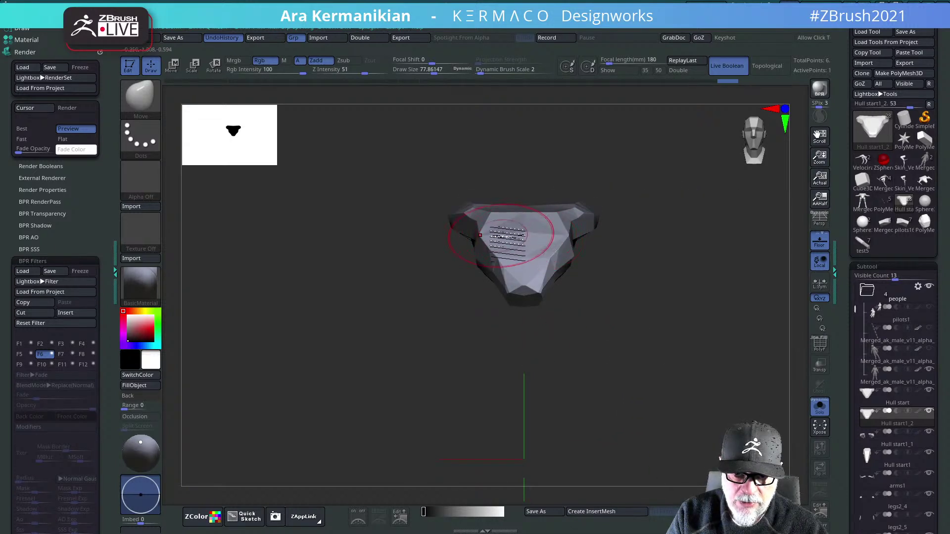
{"action": "key", "text": "ctrl+z"}
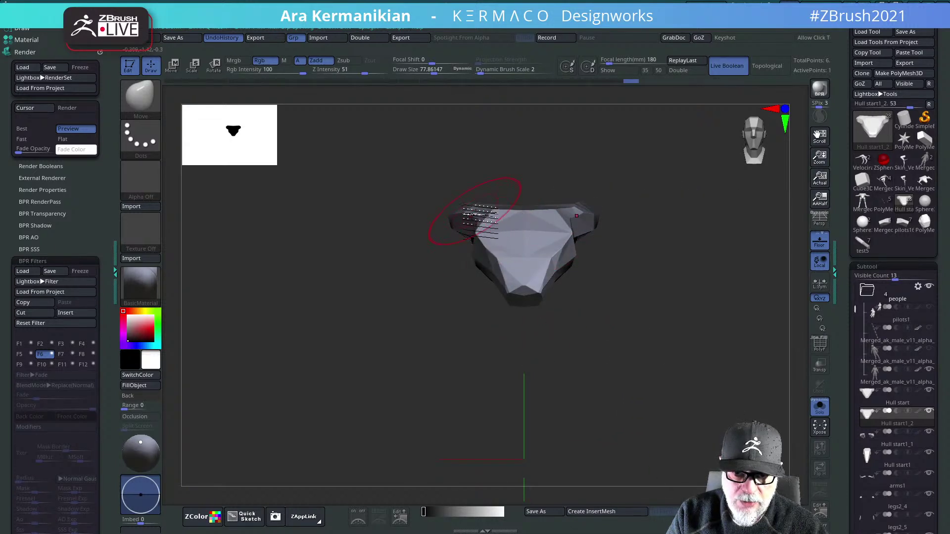
{"action": "key", "text": "ctrl+shift+z"}
{"action": "key", "text": "ctrl+shift+z"}
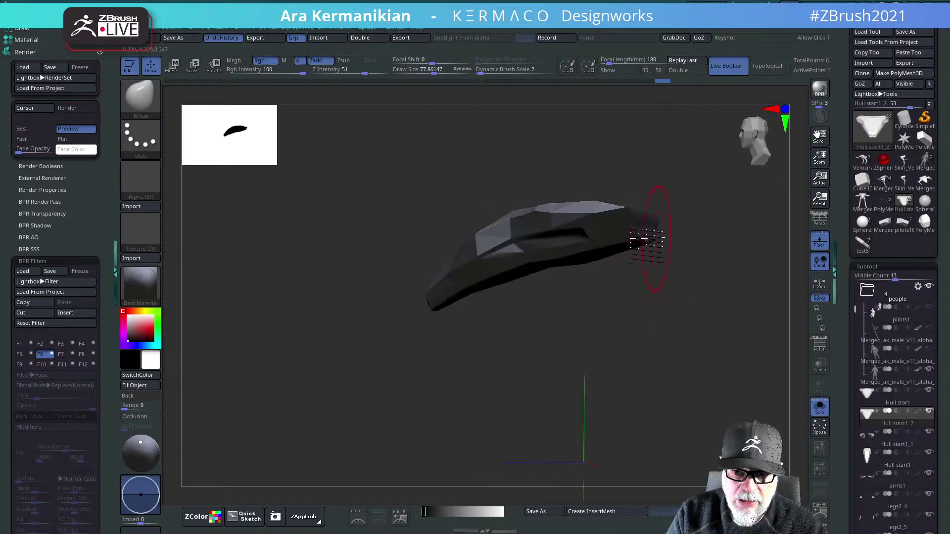
{"action": "key", "text": "ctrl+shift+z"}
- Sculpt the facets on the hull's upper surface with the ClayTubes brush at a draw size of about 41
{"action": "key", "text": "space"}
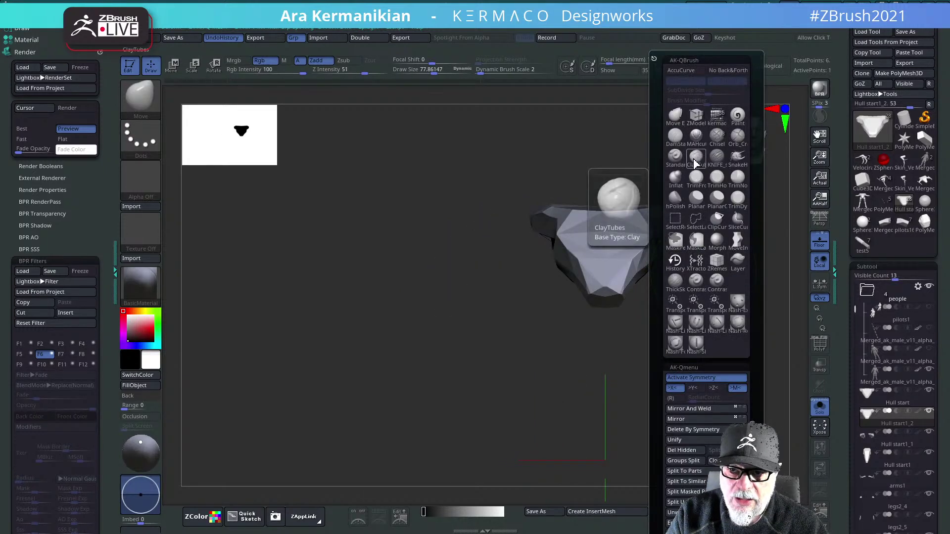
{"action": "left_click", "coordinate": [698, 159]}
{"action": "left_click_drag", "start_coordinate": [644, 368], "coordinate": [635, 354]}
{"action": "left_click_drag", "start_coordinate": [631, 335], "coordinate": [754, 323], "text": "alt"}
{"action": "key", "text": "bracketleft"}
{"action": "key", "text": "bracketleft"}
{"action": "key", "text": "bracketleft"}
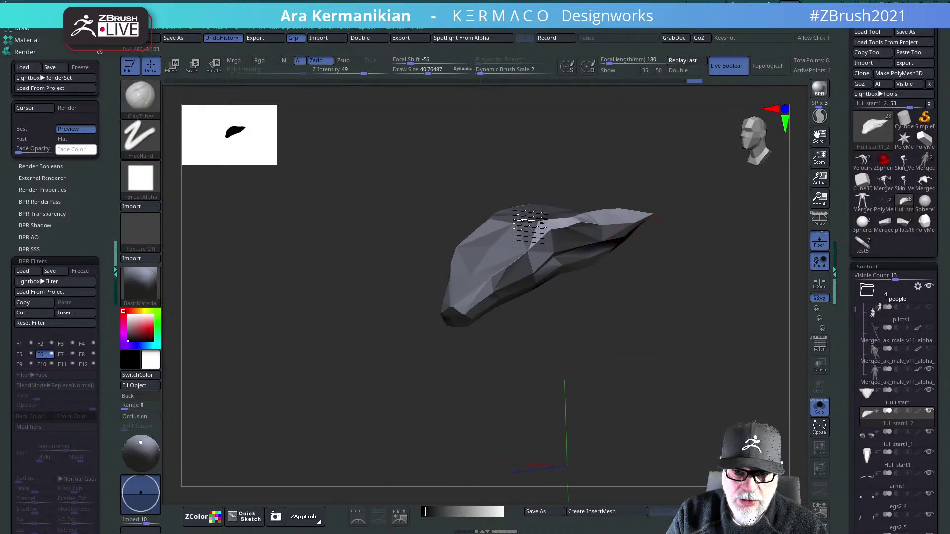
{"action": "left_click_drag", "start_coordinate": [541, 228], "coordinate": [542, 224]}
{"action": "mouse_move", "coordinate": [619, 148]}
{"action": "left_mouse_down"}
{"action": "mouse_move", "coordinate": [623, 193]}
{"action": "mouse_move", "coordinate": [604, 205]}
{"action": "mouse_move", "coordinate": [553, 182]}
{"action": "mouse_move", "coordinate": [586, 191]}
{"action": "mouse_move", "coordinate": [570, 199]}
{"action": "mouse_move", "coordinate": [570, 182]}
{"action": "mouse_move", "coordinate": [635, 196]}
{"action": "mouse_move", "coordinate": [628, 197]}
{"action": "left_mouse_up"}
- Enlarge the ClayTubes brush to a draw size of about 54 and work over the middle of the hull's front panel
{"action": "key", "text": "s"}
{"action": "mouse_move", "coordinate": [698, 228]}
{"action": "left_mouse_down"}
{"action": "mouse_move", "coordinate": [708, 286]}
{"action": "mouse_move", "coordinate": [589, 278]}
{"action": "left_mouse_up"}
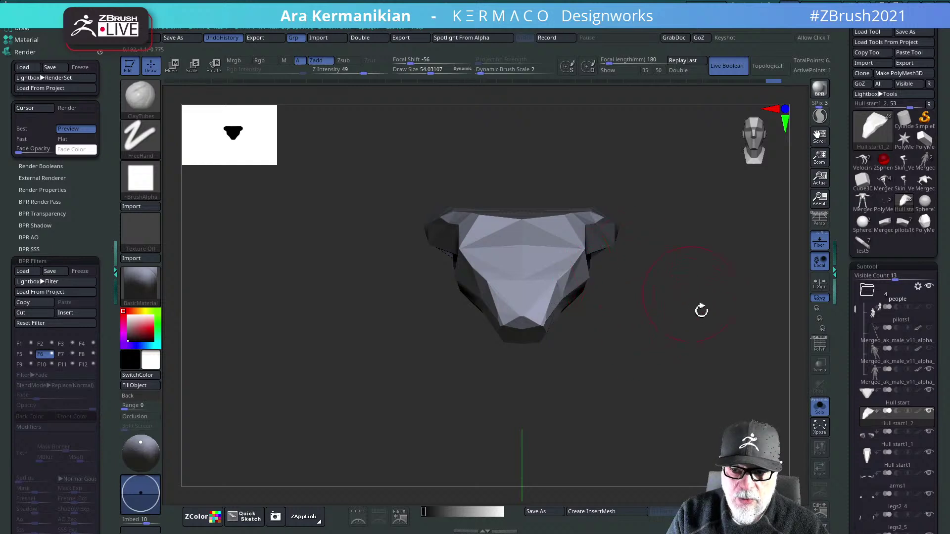
{"action": "mouse_move", "coordinate": [516, 242]}
{"action": "left_mouse_down"}
{"action": "mouse_move", "coordinate": [520, 220]}
{"action": "mouse_move", "coordinate": [531, 230]}
{"action": "left_mouse_up"}
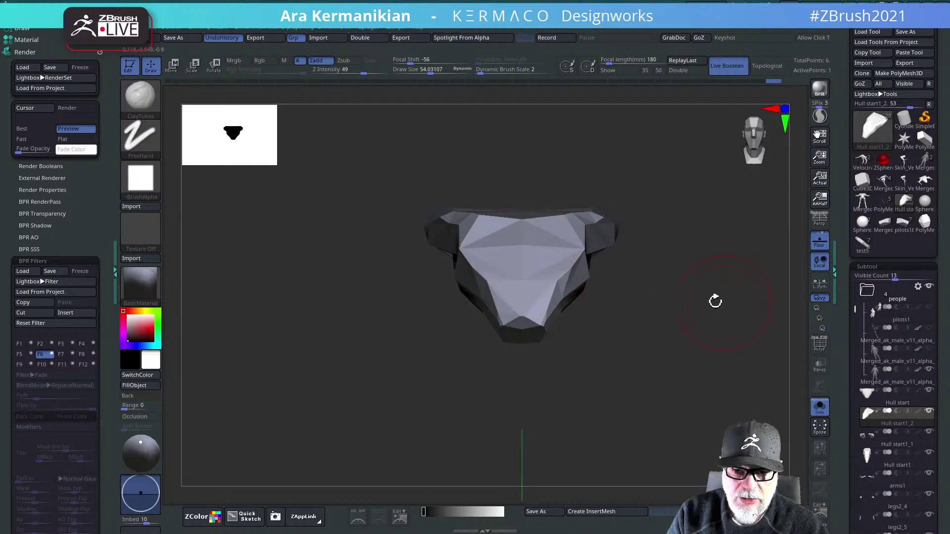
{"action": "left_click_drag", "start_coordinate": [714, 301], "coordinate": [695, 321]}
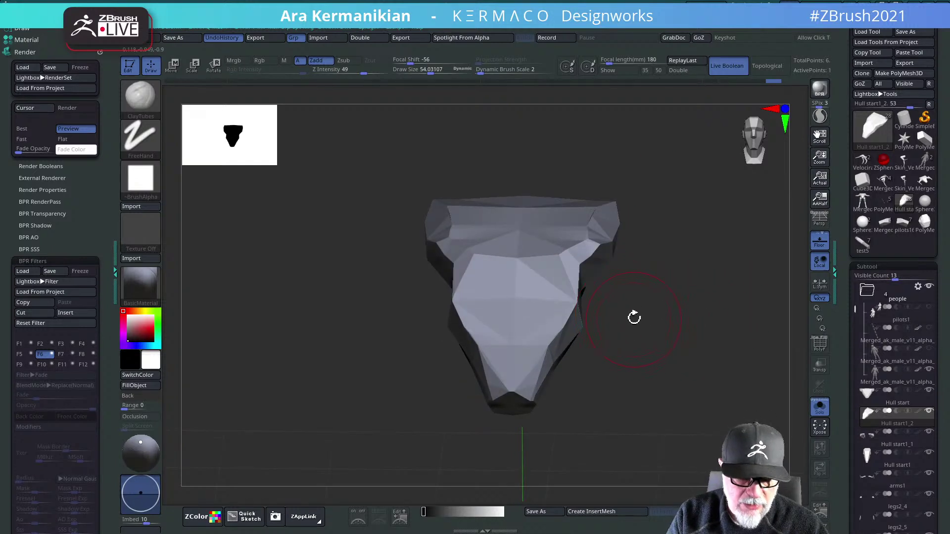
- Preview the hull with Dynamic Subdiv smoothing on and off, with the polyframe displayed for comparison
{"action": "key", "text": "d"}
{"action": "left_click", "coordinate": [436, 176]}
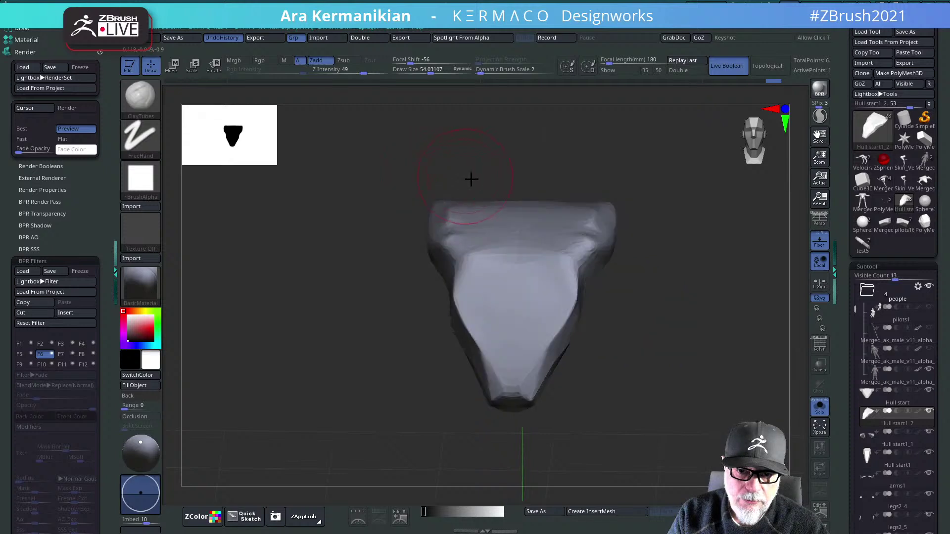
{"action": "left_click_drag", "start_coordinate": [741, 322], "coordinate": [694, 343]}
{"action": "key", "text": "shift+d"}
{"action": "left_click", "coordinate": [820, 345]}
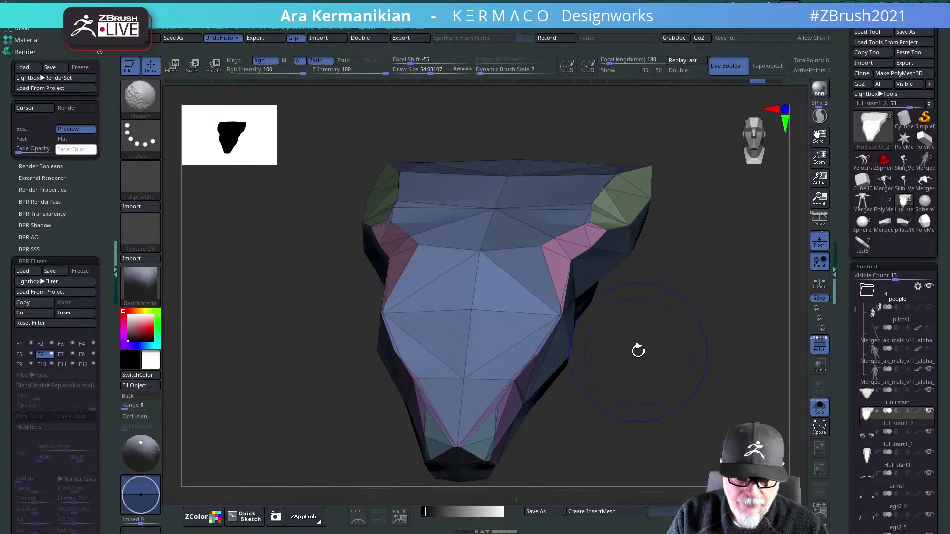
{"action": "key", "text": "d"}
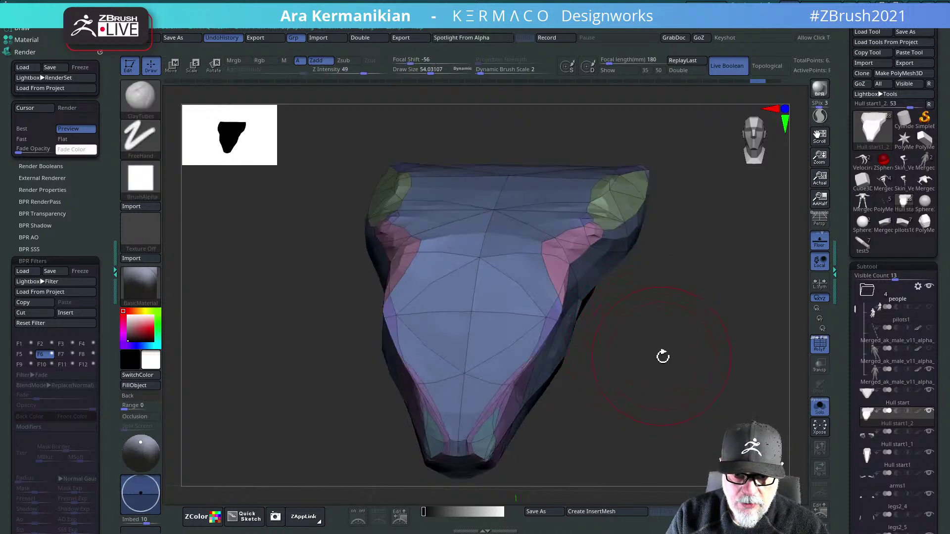
{"action": "key", "text": "shift+d"}
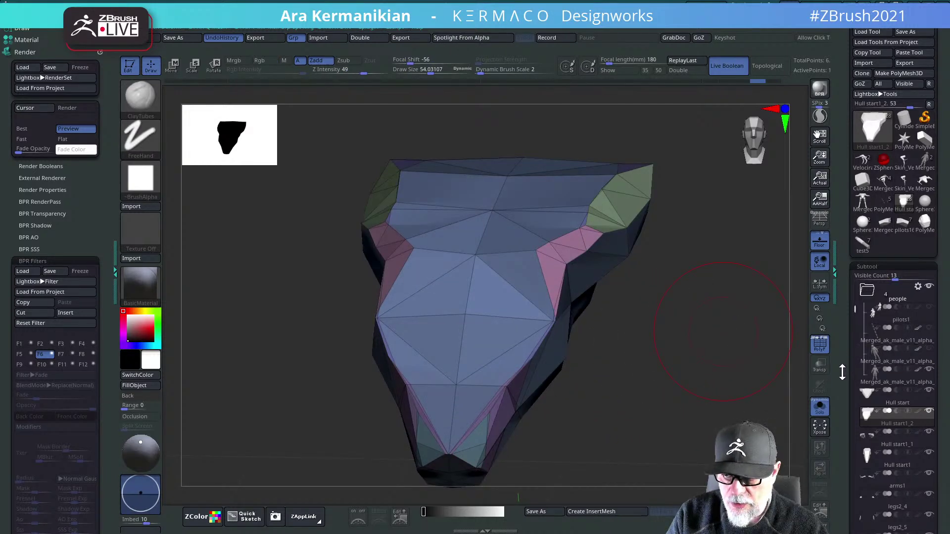
- Subdivide the hull without smoothing to subdivision level 3, declining dynamic subdivision
{"action": "scroll", "coordinate": [879, 353], "scroll_direction": "down", "scroll_amount": 6}
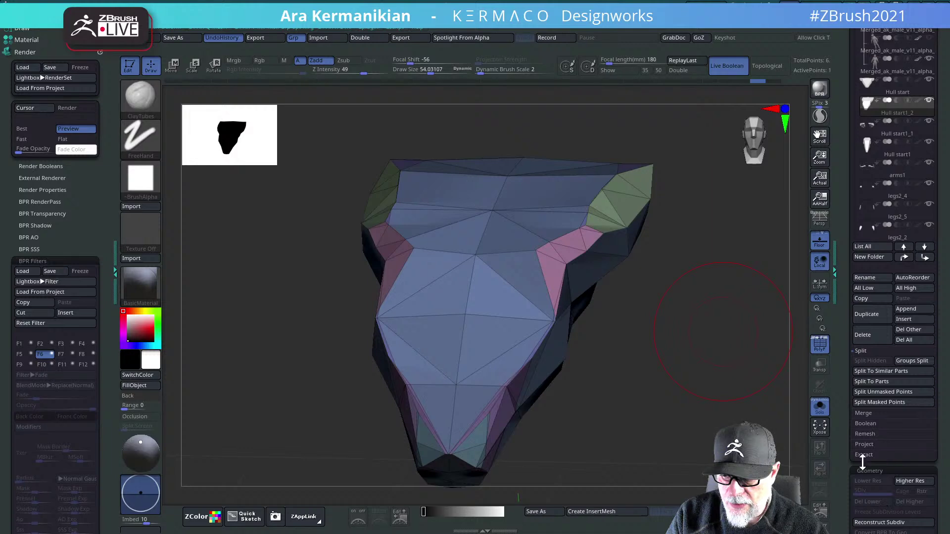
{"action": "scroll", "coordinate": [845, 462], "scroll_direction": "down", "scroll_amount": 3}
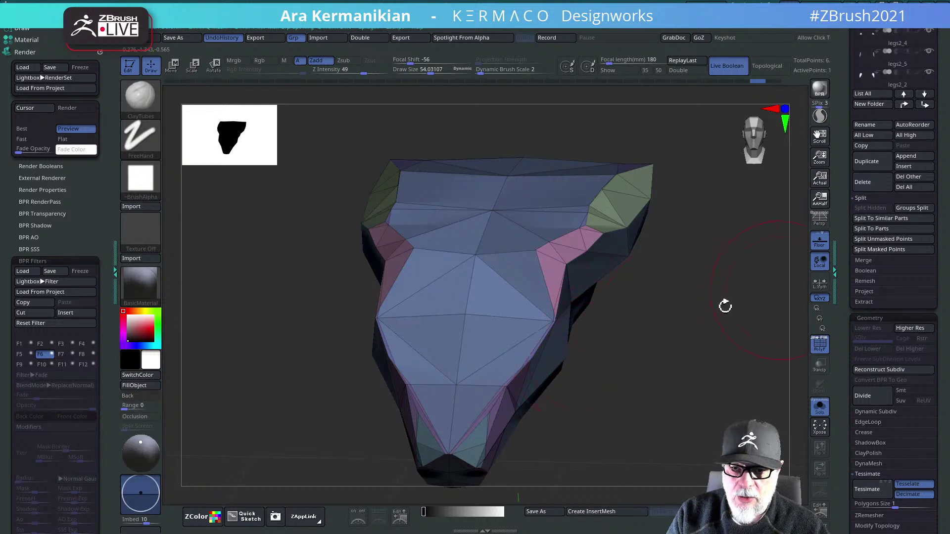
{"action": "key", "text": "d"}
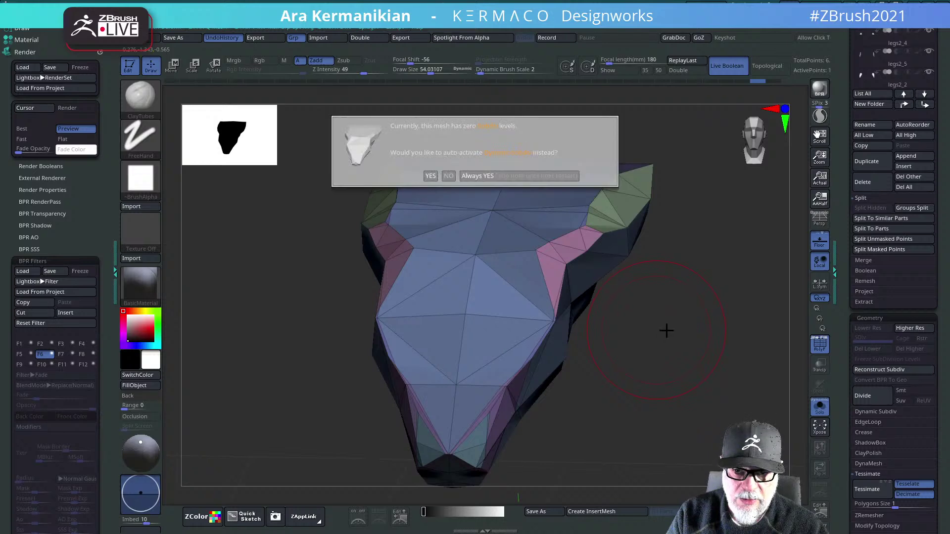
{"action": "left_click", "coordinate": [450, 176]}
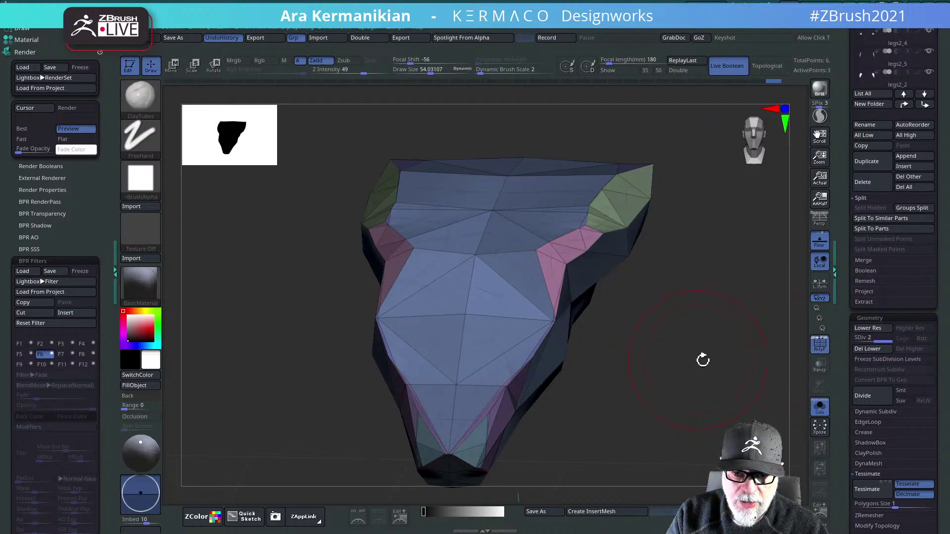
{"action": "left_click_drag", "start_coordinate": [703, 361], "coordinate": [647, 331]}
{"action": "left_click_drag", "start_coordinate": [708, 306], "coordinate": [630, 269]}
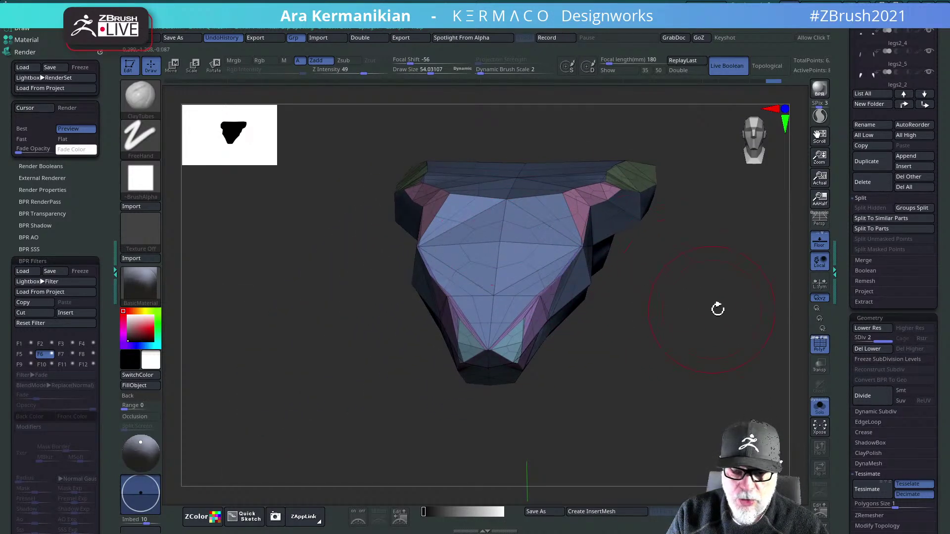
{"action": "key", "text": "ctrl+d"}
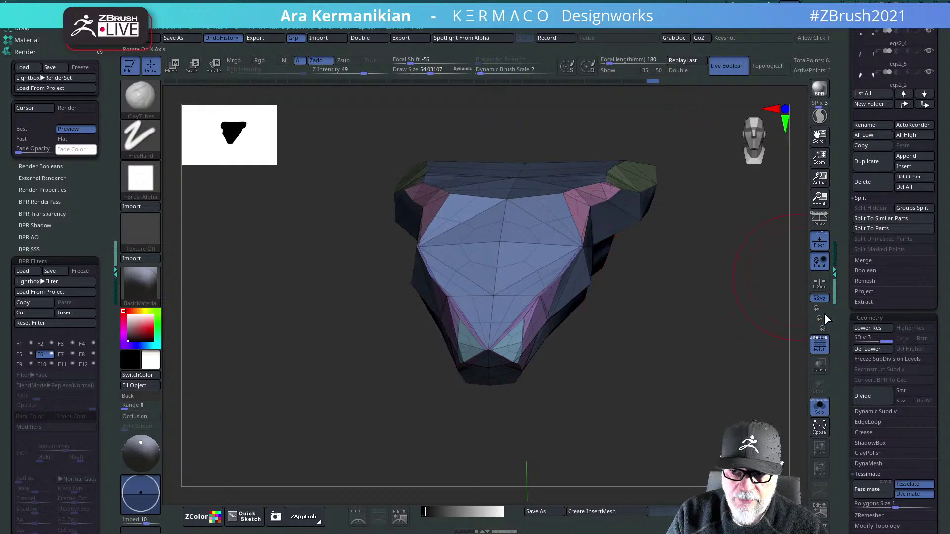
- Hide the polyframe, sculpt the front panel with ClayTubes at a draw size of about 20, and subdivide to level 4
{"action": "left_click_drag", "start_coordinate": [666, 352], "coordinate": [495, 200]}
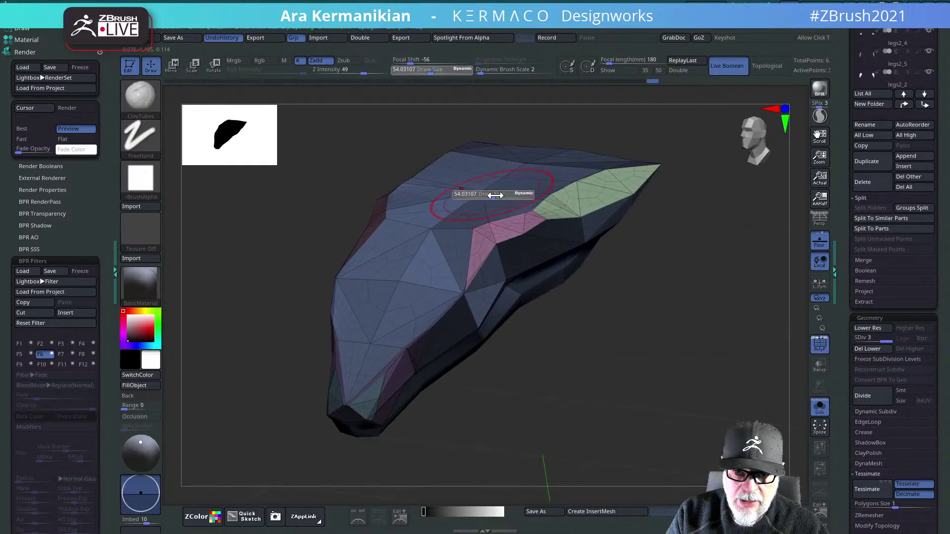
{"action": "left_click", "coordinate": [819, 348]}
{"action": "left_click_drag", "start_coordinate": [604, 356], "coordinate": [503, 254]}
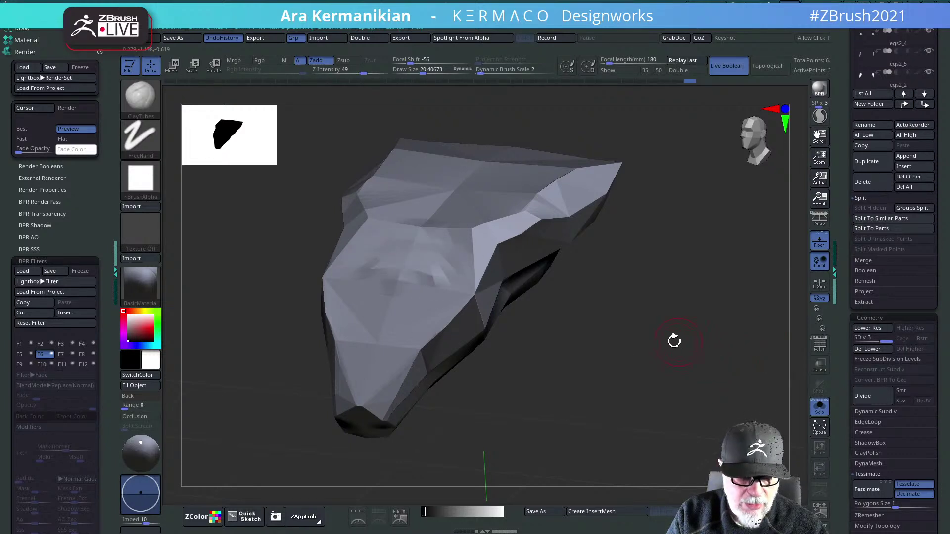
{"action": "key", "text": "ctrl+d"}
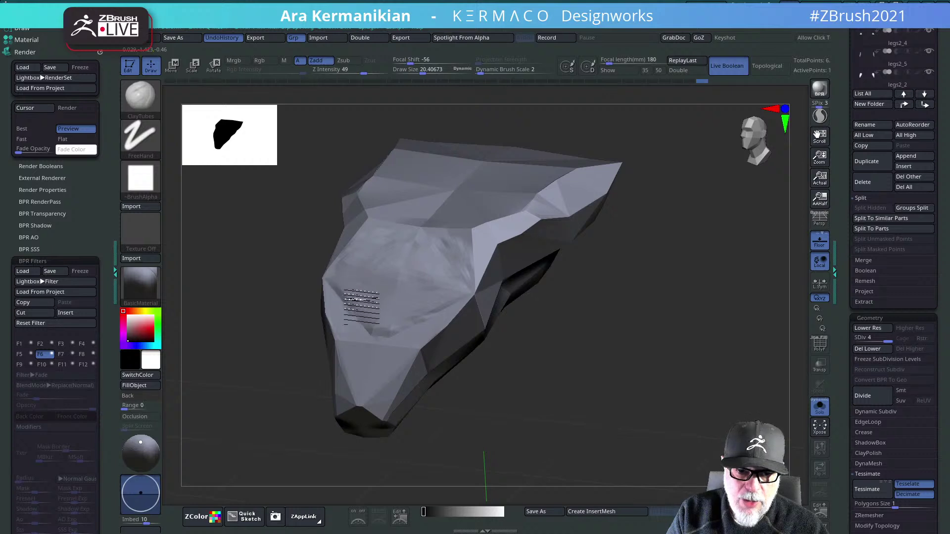
- Work ClayTubes strokes over the facets of the front panel from its upper edges down to the nose tip
{"action": "mouse_move", "coordinate": [361, 307]}
{"action": "left_mouse_down"}
{"action": "mouse_move", "coordinate": [346, 299]}
{"action": "mouse_move", "coordinate": [376, 390]}
{"action": "left_mouse_up"}
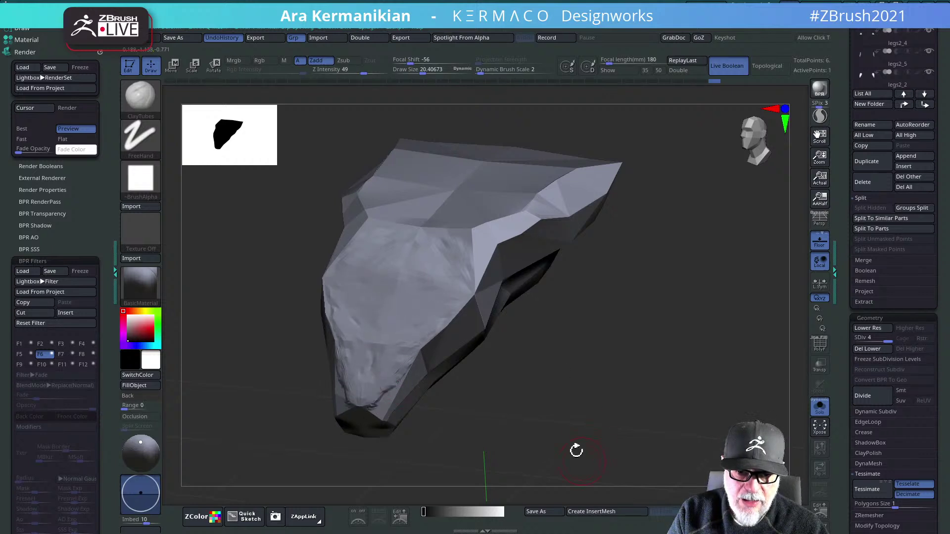
{"action": "mouse_move", "coordinate": [576, 451]}
{"action": "left_mouse_down"}
{"action": "mouse_move", "coordinate": [598, 381]}
{"action": "mouse_move", "coordinate": [500, 310]}
{"action": "left_mouse_up"}
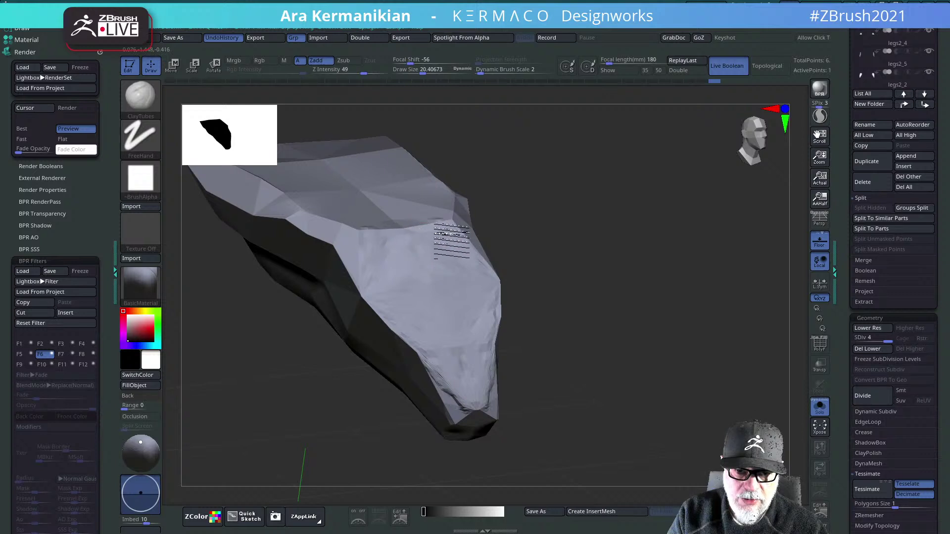
{"action": "mouse_move", "coordinate": [707, 355]}
{"action": "left_mouse_down"}
{"action": "mouse_move", "coordinate": [718, 333]}
{"action": "mouse_move", "coordinate": [569, 364]}
{"action": "left_mouse_up"}
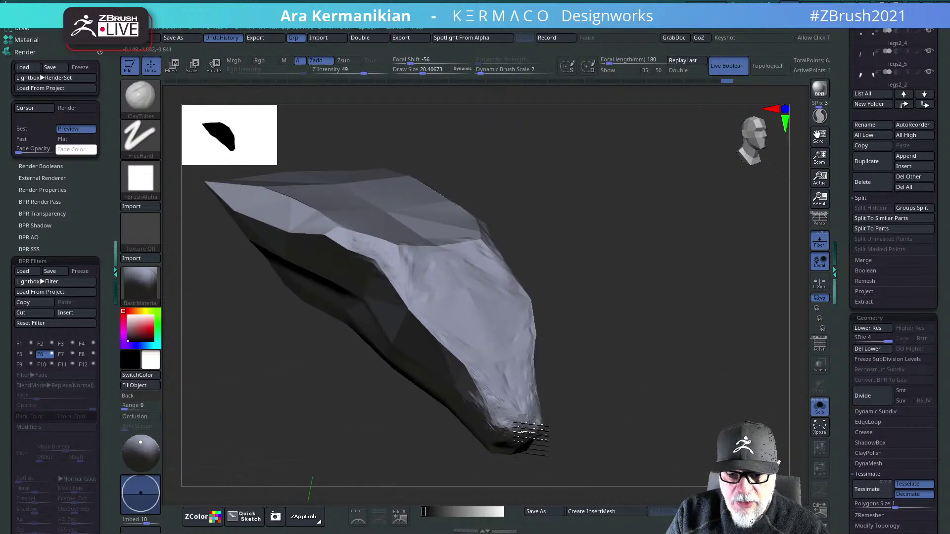
{"action": "left_click_drag", "start_coordinate": [630, 415], "coordinate": [587, 416]}
{"action": "mouse_move", "coordinate": [516, 402]}
{"action": "left_mouse_down"}
{"action": "mouse_move", "coordinate": [538, 411]}
{"action": "mouse_move", "coordinate": [522, 415]}
{"action": "left_mouse_up"}
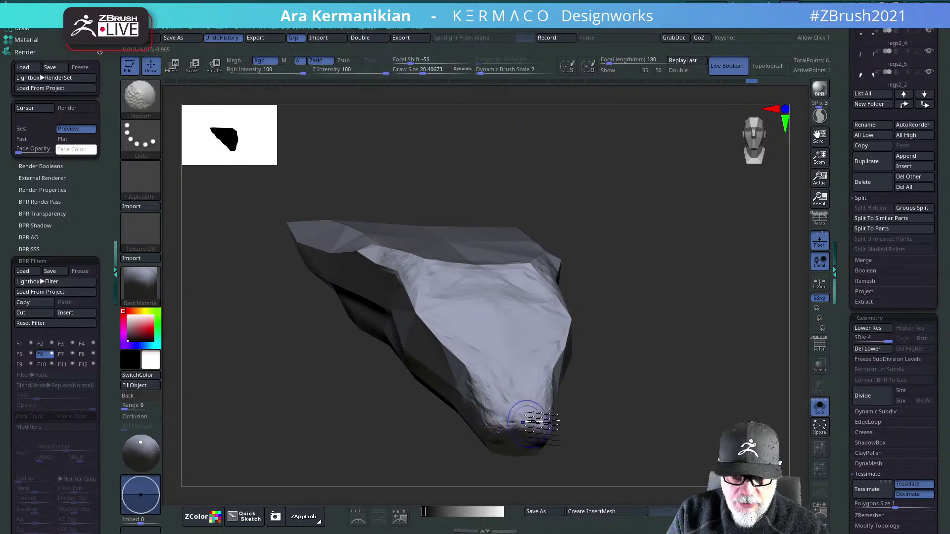
{"action": "mouse_move", "coordinate": [664, 414]}
{"action": "left_mouse_down"}
{"action": "mouse_move", "coordinate": [613, 426]}
{"action": "mouse_move", "coordinate": [630, 410]}
{"action": "mouse_move", "coordinate": [497, 368]}
{"action": "left_mouse_up"}
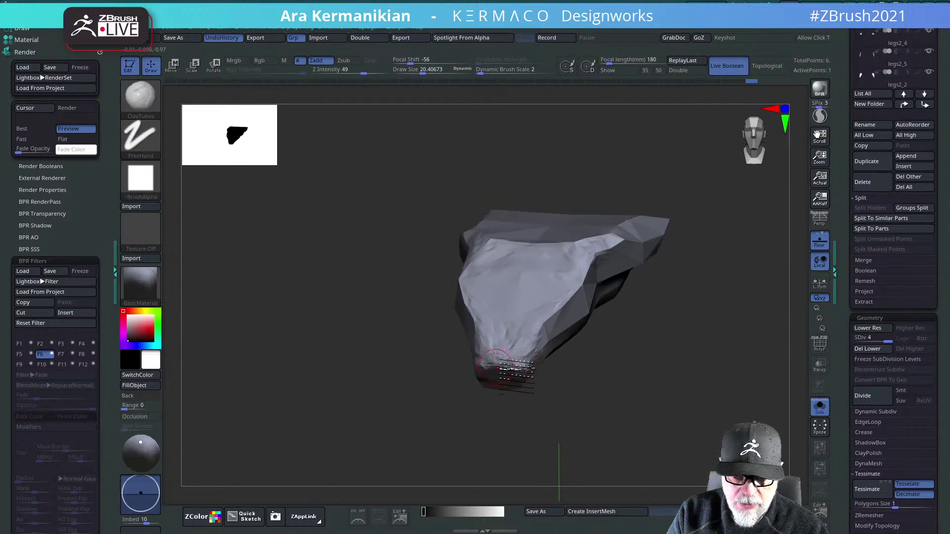
- Smooth the clay strokes and facet edges on the lower front panel and the top of the nose
{"action": "left_click_drag", "start_coordinate": [671, 360], "coordinate": [711, 379], "text": "alt"}
{"action": "mouse_move", "coordinate": [473, 283]}
{"action": "left_mouse_down", "text": "shift"}
{"action": "mouse_move", "coordinate": [480, 289]}
{"action": "mouse_move", "coordinate": [458, 369]}
{"action": "left_mouse_up", "text": "shift"}
{"action": "mouse_move", "coordinate": [444, 331]}
{"action": "left_mouse_down", "text": "shift"}
{"action": "mouse_move", "coordinate": [483, 340]}
{"action": "mouse_move", "coordinate": [530, 265]}
{"action": "mouse_move", "coordinate": [522, 342]}
{"action": "left_mouse_up", "text": "shift"}
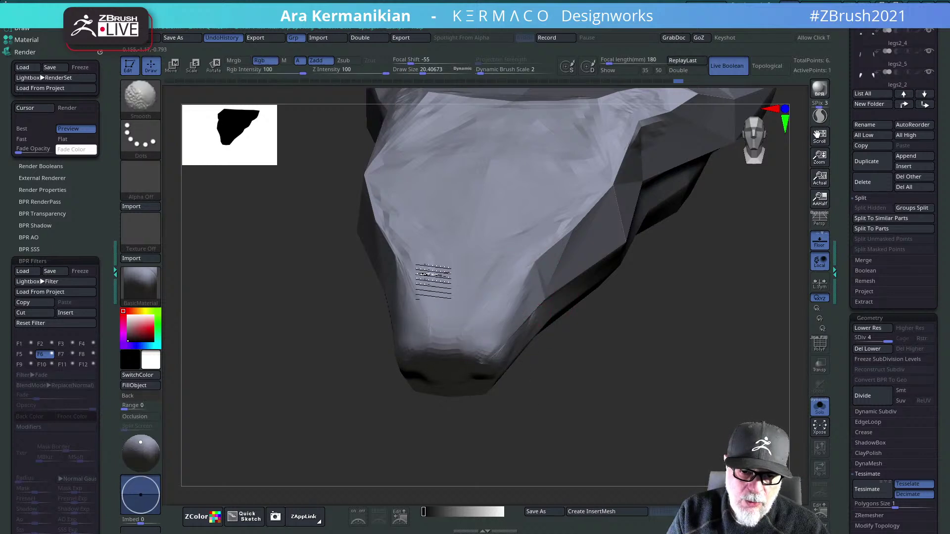
{"action": "mouse_move", "coordinate": [431, 278]}
{"action": "left_mouse_down", "text": "shift"}
{"action": "mouse_move", "coordinate": [421, 267]}
{"action": "mouse_move", "coordinate": [471, 361]}
{"action": "mouse_move", "coordinate": [483, 319]}
{"action": "left_mouse_up", "text": "shift"}
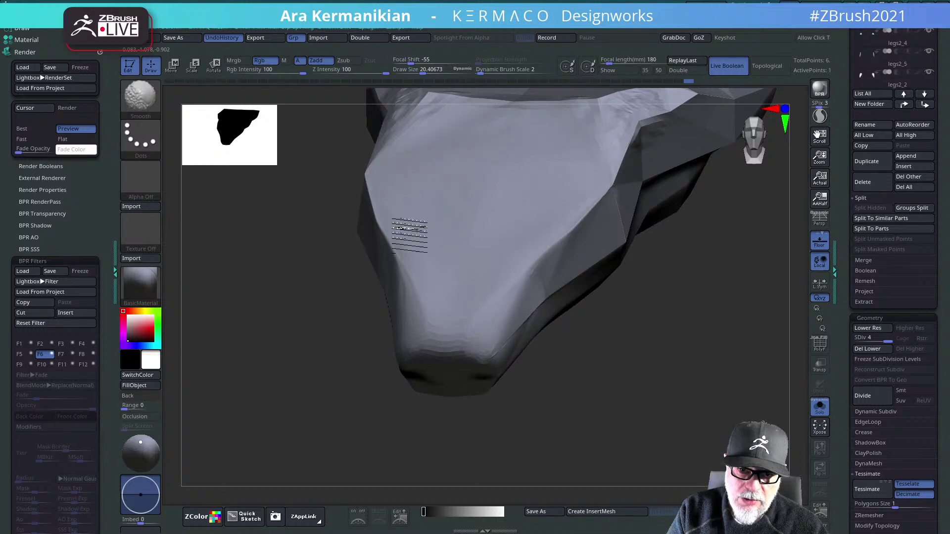
- Build up the side edge of the nose with ClayTubes and soften the strokes with the Smooth brush
{"action": "left_click_drag", "start_coordinate": [522, 384], "coordinate": [545, 381]}
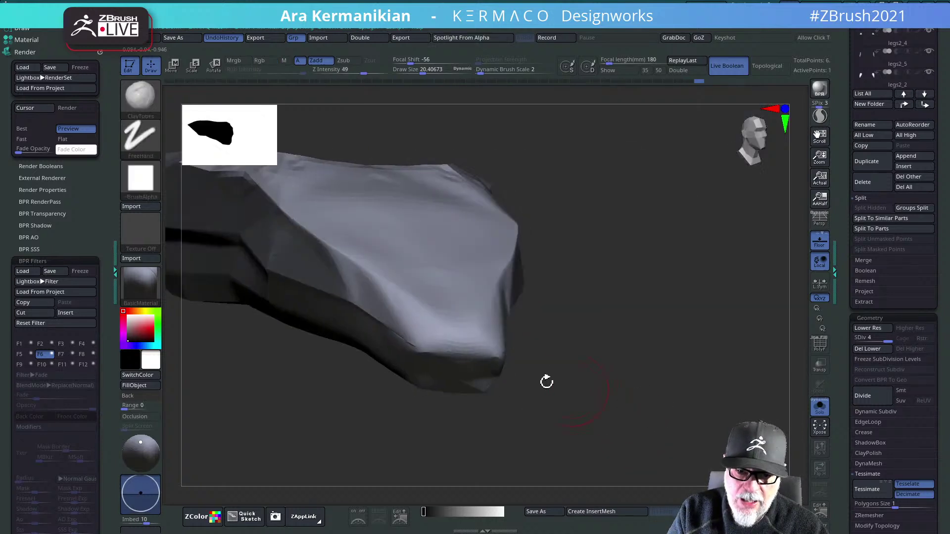
{"action": "mouse_move", "coordinate": [465, 347]}
{"action": "left_mouse_down"}
{"action": "mouse_move", "coordinate": [421, 348]}
{"action": "mouse_move", "coordinate": [343, 296]}
{"action": "left_mouse_up"}
{"action": "left_click_drag", "start_coordinate": [438, 355], "coordinate": [360, 315], "text": "shift"}
{"action": "mouse_move", "coordinate": [428, 349]}
{"action": "left_mouse_down"}
{"action": "mouse_move", "coordinate": [383, 316]}
{"action": "mouse_move", "coordinate": [381, 335]}
{"action": "left_mouse_up"}
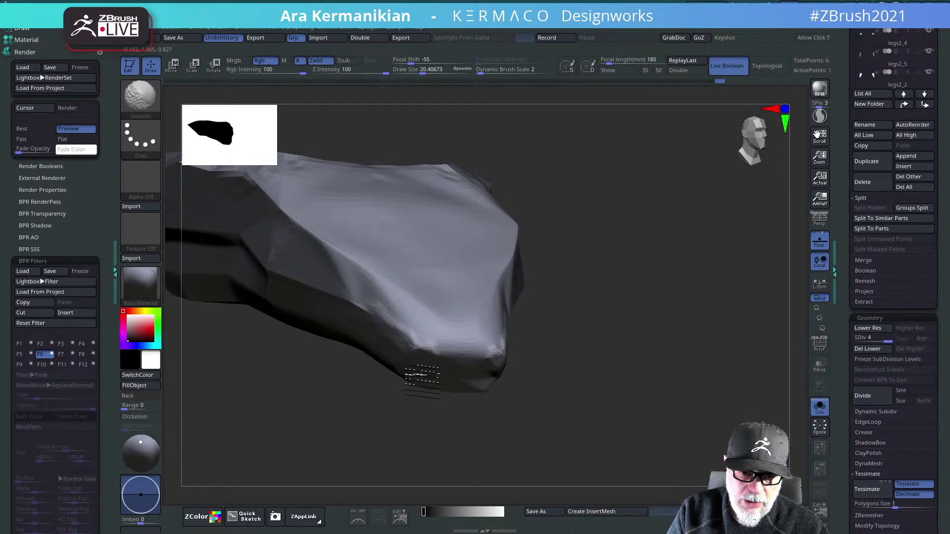
- Fill out the nose's front face and lower sides with ClayTubes, smoothing the strokes into a rounded form
{"action": "mouse_move", "coordinate": [440, 383]}
{"action": "left_mouse_down"}
{"action": "mouse_move", "coordinate": [605, 382]}
{"action": "mouse_move", "coordinate": [593, 334]}
{"action": "mouse_move", "coordinate": [689, 386]}
{"action": "mouse_move", "coordinate": [681, 379]}
{"action": "left_mouse_up"}
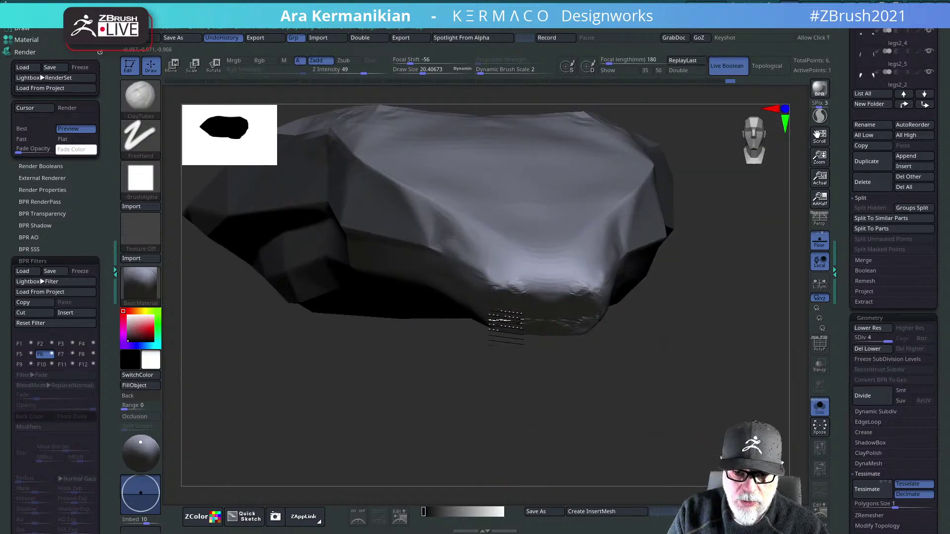
{"action": "mouse_move", "coordinate": [636, 418]}
{"action": "left_mouse_down"}
{"action": "mouse_move", "coordinate": [642, 382]}
{"action": "mouse_move", "coordinate": [629, 341]}
{"action": "left_mouse_up"}
{"action": "mouse_move", "coordinate": [518, 303]}
{"action": "left_mouse_down", "text": "shift"}
{"action": "mouse_move", "coordinate": [530, 323]}
{"action": "mouse_move", "coordinate": [504, 308]}
{"action": "mouse_move", "coordinate": [618, 302]}
{"action": "mouse_move", "coordinate": [614, 293]}
{"action": "mouse_move", "coordinate": [580, 298]}
{"action": "left_mouse_up", "text": "shift"}
{"action": "mouse_move", "coordinate": [705, 235]}
{"action": "left_mouse_down"}
{"action": "mouse_move", "coordinate": [477, 307]}
{"action": "mouse_move", "coordinate": [495, 297]}
{"action": "mouse_move", "coordinate": [357, 313]}
{"action": "mouse_move", "coordinate": [460, 321]}
{"action": "left_mouse_up"}
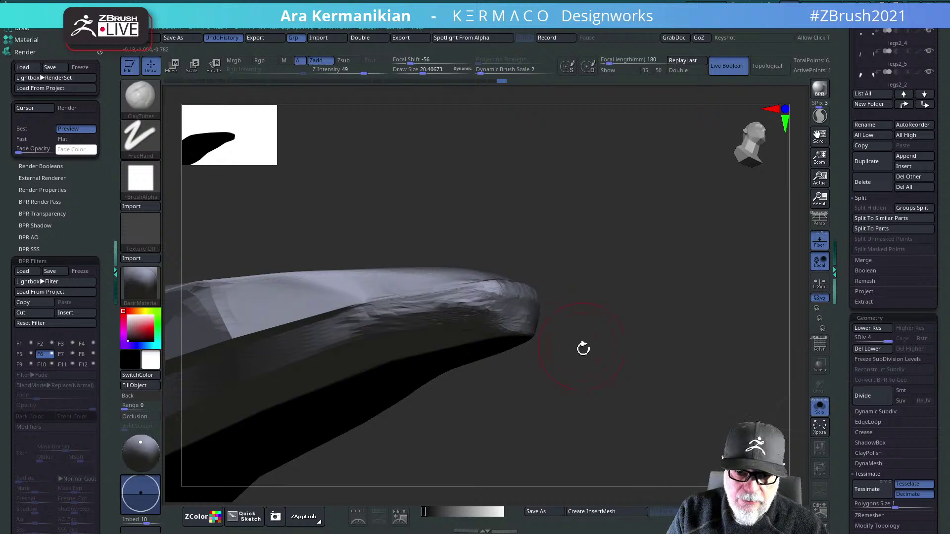
{"action": "mouse_move", "coordinate": [520, 317]}
{"action": "left_mouse_down", "text": "shift"}
{"action": "mouse_move", "coordinate": [492, 297]}
{"action": "mouse_move", "coordinate": [366, 307]}
{"action": "mouse_move", "coordinate": [542, 285]}
{"action": "left_mouse_up", "text": "shift"}
- Round off the underside of the nose tip with ClayTubes and Smooth strokes
{"action": "mouse_move", "coordinate": [663, 297]}
{"action": "left_mouse_down"}
{"action": "mouse_move", "coordinate": [687, 352]}
{"action": "mouse_move", "coordinate": [499, 268]}
{"action": "left_mouse_up"}
{"action": "left_click_drag", "start_coordinate": [626, 365], "coordinate": [557, 280]}
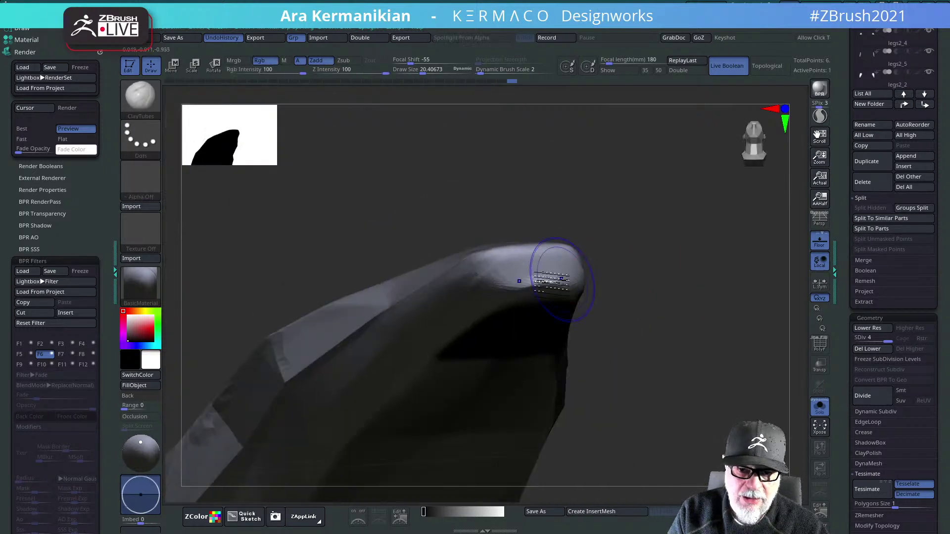
{"action": "left_click_drag", "start_coordinate": [661, 312], "coordinate": [670, 297]}
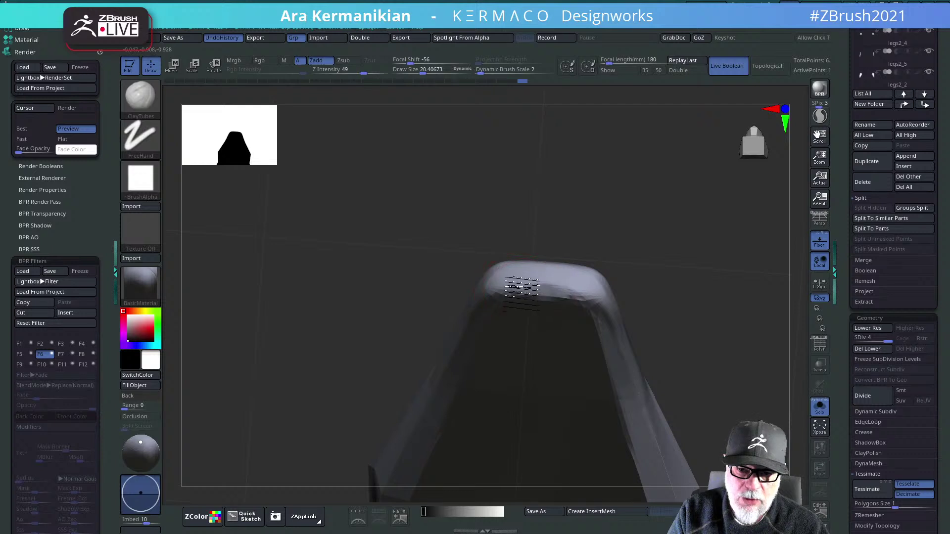
{"action": "key", "text": "shift"}
- Sculpt the side flank behind the nose with ClayTubes and smooth it into the front panel's edge
{"action": "mouse_move", "coordinate": [628, 312]}
{"action": "left_mouse_down"}
{"action": "mouse_move", "coordinate": [586, 239]}
{"action": "mouse_move", "coordinate": [666, 349]}
{"action": "mouse_move", "coordinate": [566, 282]}
{"action": "mouse_move", "coordinate": [646, 287]}
{"action": "mouse_move", "coordinate": [615, 333]}
{"action": "mouse_move", "coordinate": [556, 313]}
{"action": "left_mouse_up"}
{"action": "key", "text": "shift"}
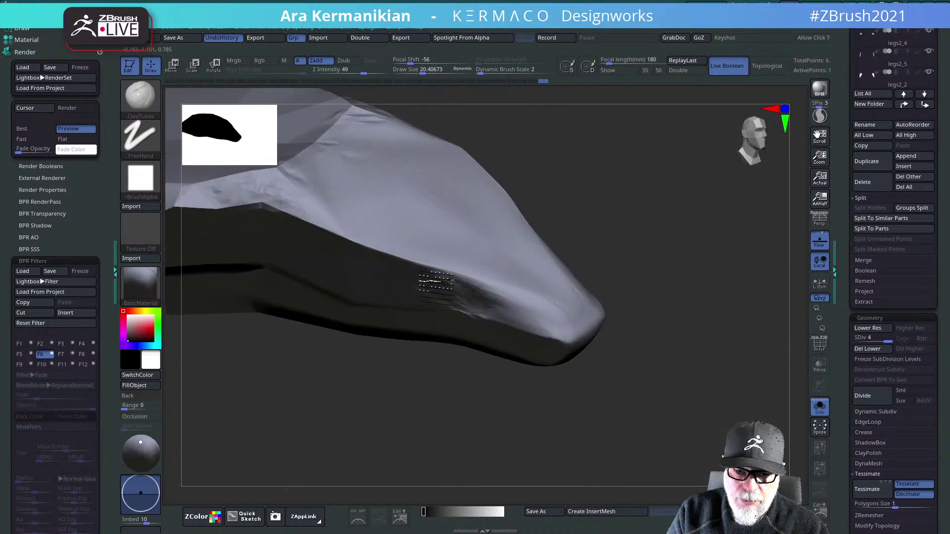
{"action": "key", "text": "shift"}
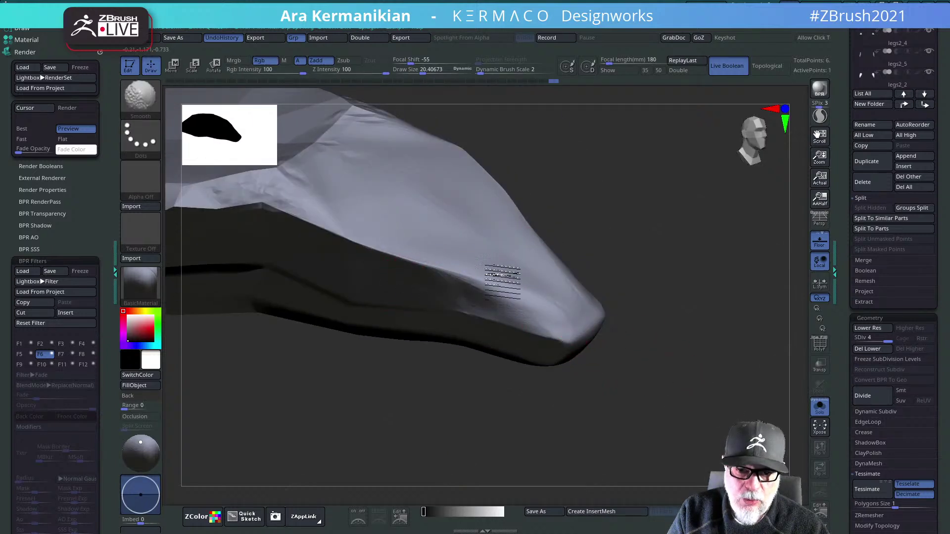
{"action": "left_click_drag", "start_coordinate": [619, 278], "coordinate": [601, 227]}
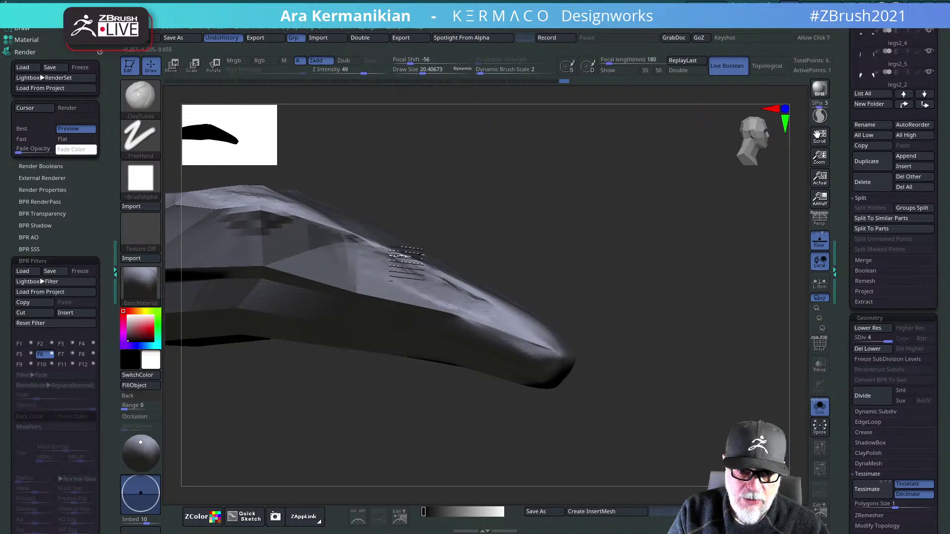
{"action": "key", "text": "shift"}
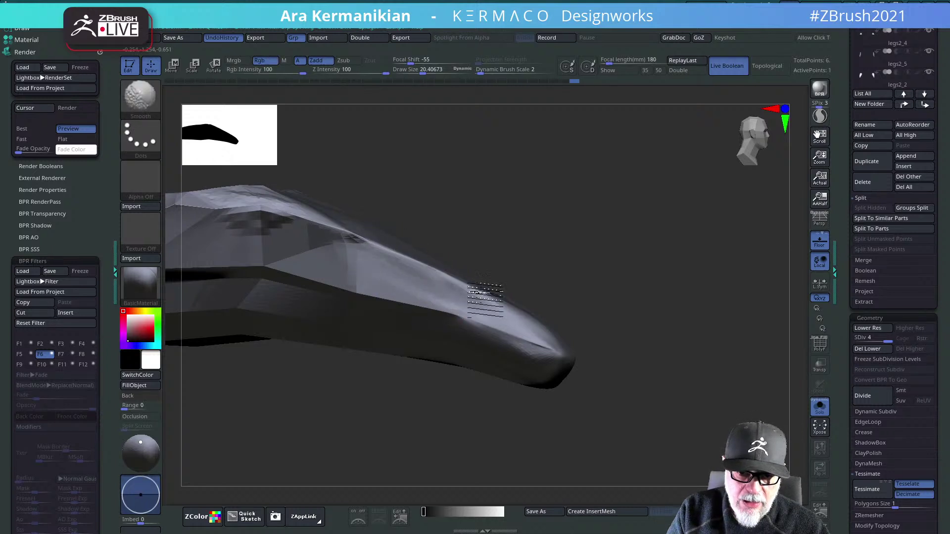
{"action": "left_click_drag", "start_coordinate": [485, 301], "coordinate": [451, 295], "text": "shift"}
{"action": "left_click_drag", "start_coordinate": [642, 291], "coordinate": [609, 292]}
{"action": "mouse_move", "coordinate": [439, 299]}
{"action": "left_mouse_down", "text": "shift"}
{"action": "mouse_move", "coordinate": [515, 306]}
{"action": "mouse_move", "coordinate": [501, 329]}
{"action": "left_mouse_up", "text": "shift"}
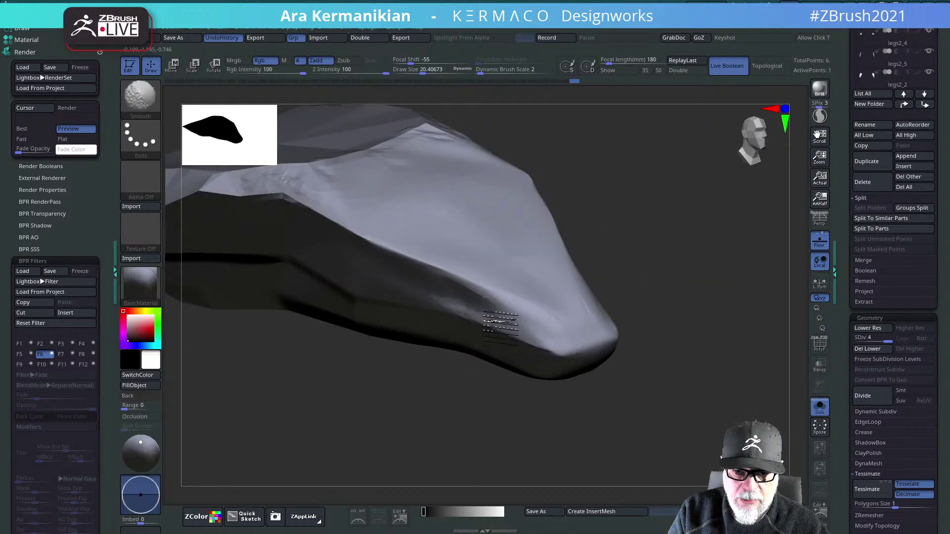
- Blend the front panel's upper corners and top edge into the side facets using ClayTubes and Smooth strokes
{"action": "key", "text": "f"}
{"action": "left_click_drag", "start_coordinate": [581, 287], "coordinate": [506, 309]}
{"action": "mouse_move", "coordinate": [550, 366]}
{"action": "left_mouse_down"}
{"action": "mouse_move", "coordinate": [562, 380]}
{"action": "mouse_move", "coordinate": [643, 317]}
{"action": "left_mouse_up"}
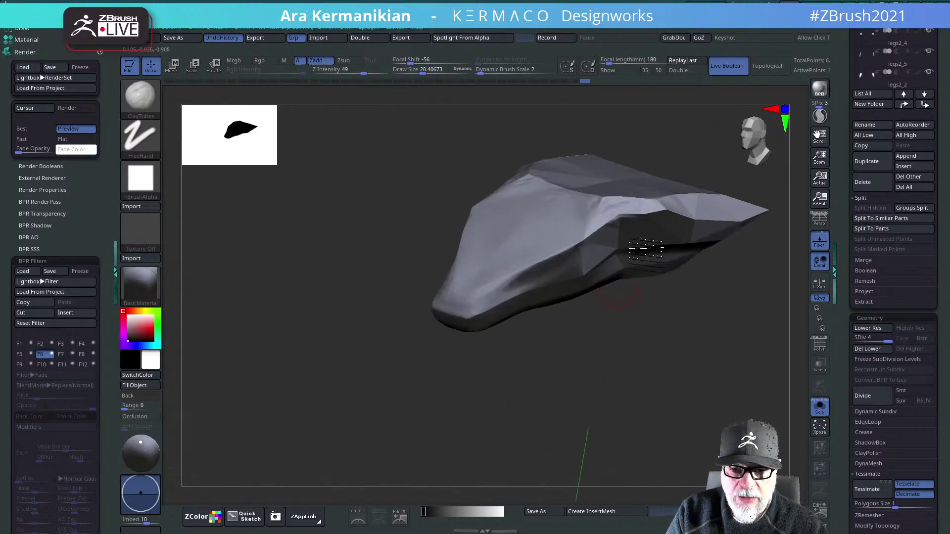
{"action": "mouse_move", "coordinate": [617, 221]}
{"action": "left_mouse_down", "text": "shift"}
{"action": "mouse_move", "coordinate": [616, 238]}
{"action": "mouse_move", "coordinate": [582, 250]}
{"action": "left_mouse_up", "text": "shift"}
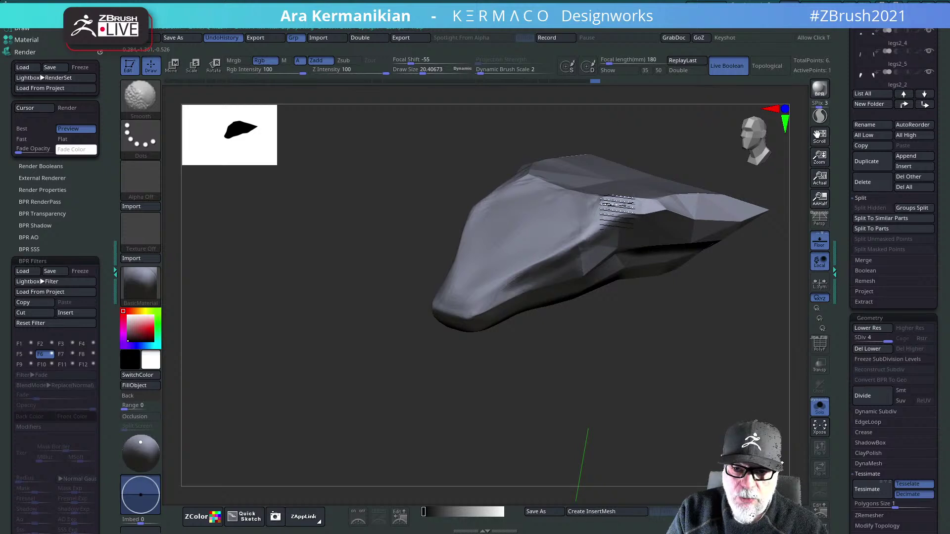
{"action": "mouse_move", "coordinate": [609, 208]}
{"action": "left_mouse_down", "text": "shift"}
{"action": "mouse_move", "coordinate": [534, 185]}
{"action": "mouse_move", "coordinate": [529, 257]}
{"action": "left_mouse_up", "text": "shift"}
{"action": "mouse_move", "coordinate": [765, 362]}
{"action": "left_mouse_down", "text": "alt"}
{"action": "mouse_move", "coordinate": [660, 388]}
{"action": "mouse_move", "coordinate": [587, 375]}
{"action": "mouse_move", "coordinate": [576, 323]}
{"action": "mouse_move", "coordinate": [615, 250]}
{"action": "left_mouse_up", "text": "alt"}
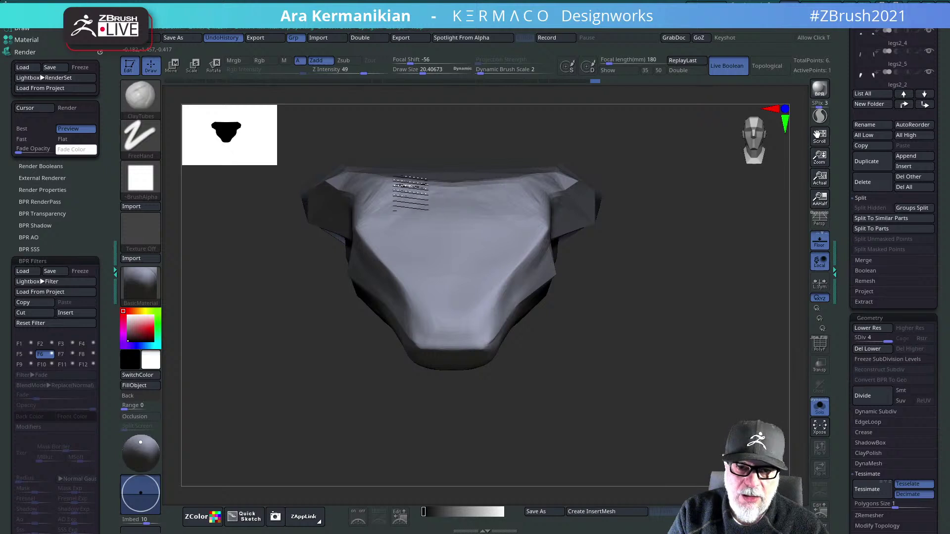
{"action": "key", "text": "shift"}
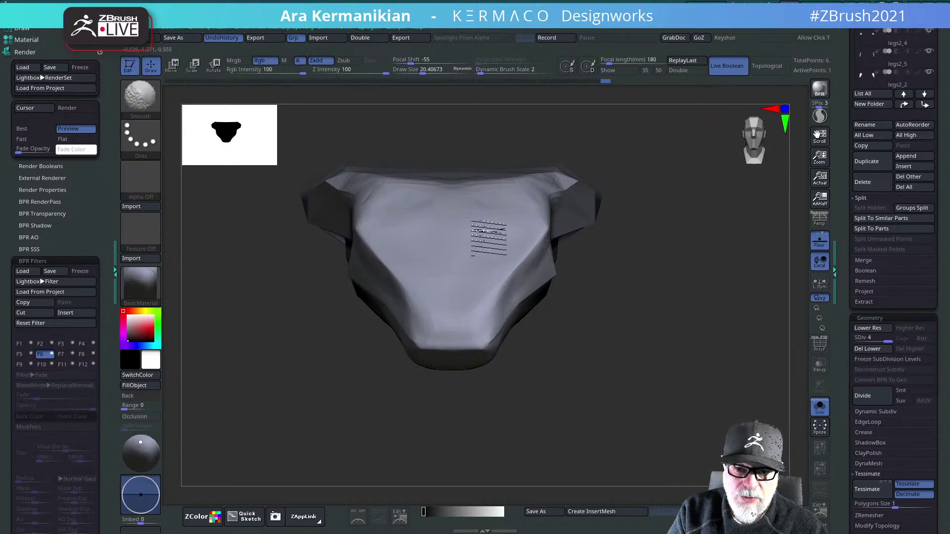
- Build up the hull's top surface behind the front panel with ClayTubes and smooth it into the outer side facets
{"action": "mouse_move", "coordinate": [461, 226]}
{"action": "left_mouse_down", "text": "shift"}
{"action": "mouse_move", "coordinate": [429, 190]}
{"action": "mouse_move", "coordinate": [492, 190]}
{"action": "left_mouse_up", "text": "shift"}
{"action": "mouse_move", "coordinate": [728, 231]}
{"action": "left_mouse_down"}
{"action": "mouse_move", "coordinate": [667, 269]}
{"action": "mouse_move", "coordinate": [700, 296]}
{"action": "mouse_move", "coordinate": [441, 218]}
{"action": "left_mouse_up"}
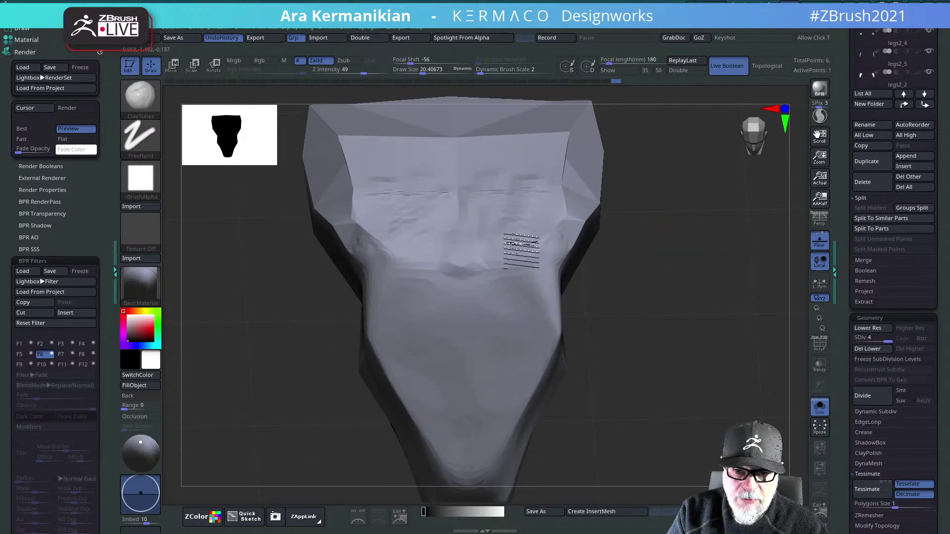
{"action": "key", "text": "shift"}
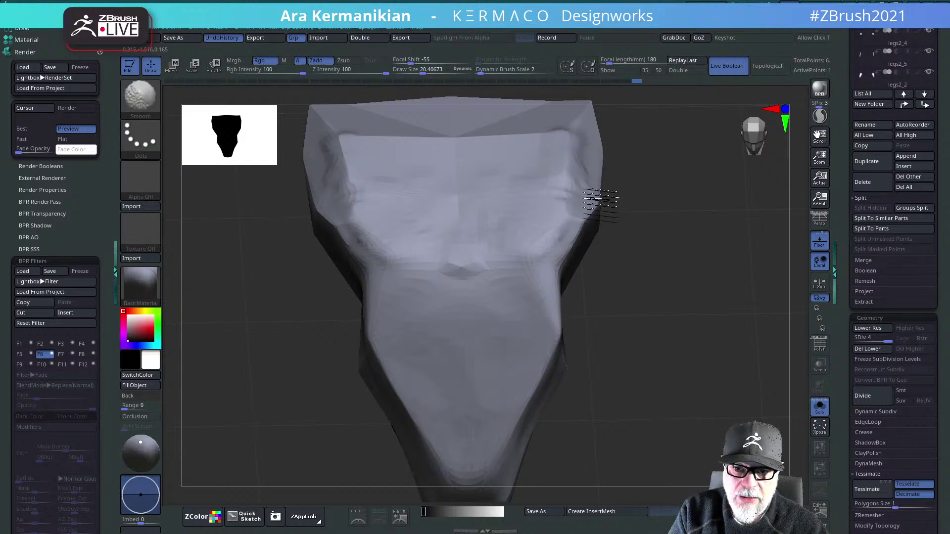
{"action": "key", "text": "shift"}
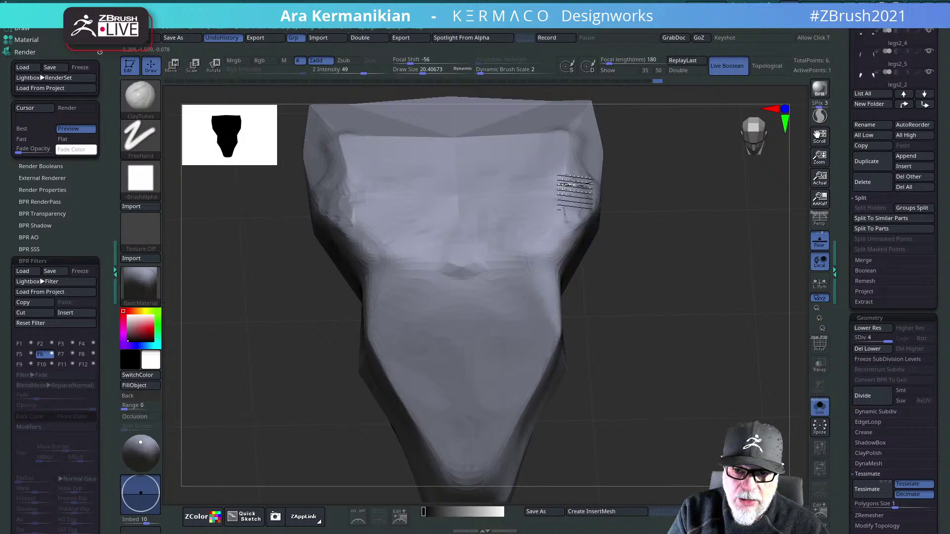
{"action": "key", "text": "shift"}
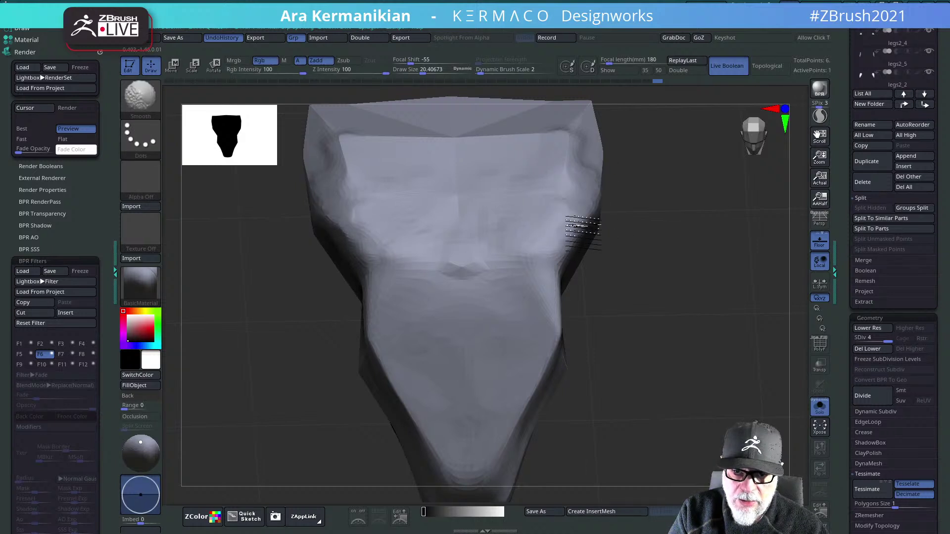
- Display the polyframe and examine the topology and polygroups across the hull's front panel and side flank
{"action": "mouse_move", "coordinate": [703, 326]}
{"action": "left_mouse_down", "text": "alt"}
{"action": "mouse_move", "coordinate": [652, 286]}
{"action": "mouse_move", "coordinate": [671, 278]}
{"action": "left_mouse_up", "text": "alt"}
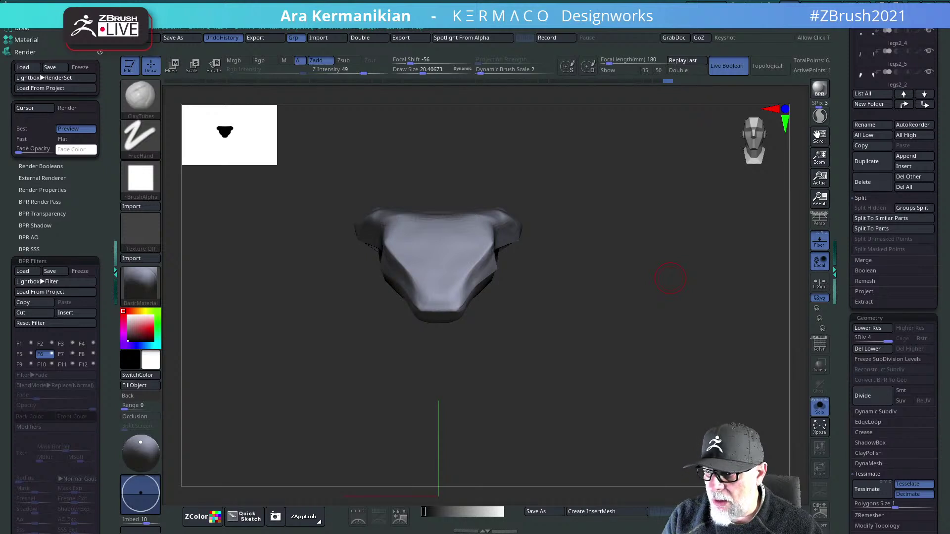
{"action": "mouse_move", "coordinate": [604, 381]}
{"action": "left_mouse_down"}
{"action": "mouse_move", "coordinate": [583, 409]}
{"action": "mouse_move", "coordinate": [710, 371]}
{"action": "mouse_move", "coordinate": [702, 382]}
{"action": "mouse_move", "coordinate": [577, 395]}
{"action": "mouse_move", "coordinate": [624, 359]}
{"action": "mouse_move", "coordinate": [678, 372]}
{"action": "mouse_move", "coordinate": [435, 339]}
{"action": "mouse_move", "coordinate": [665, 335]}
{"action": "mouse_move", "coordinate": [674, 346]}
{"action": "mouse_move", "coordinate": [494, 408]}
{"action": "mouse_move", "coordinate": [718, 401]}
{"action": "mouse_move", "coordinate": [329, 328]}
{"action": "left_mouse_up"}
{"action": "key", "text": "shift+f"}
{"action": "key", "text": "shift+f"}
{"action": "key", "text": "shift+f"}
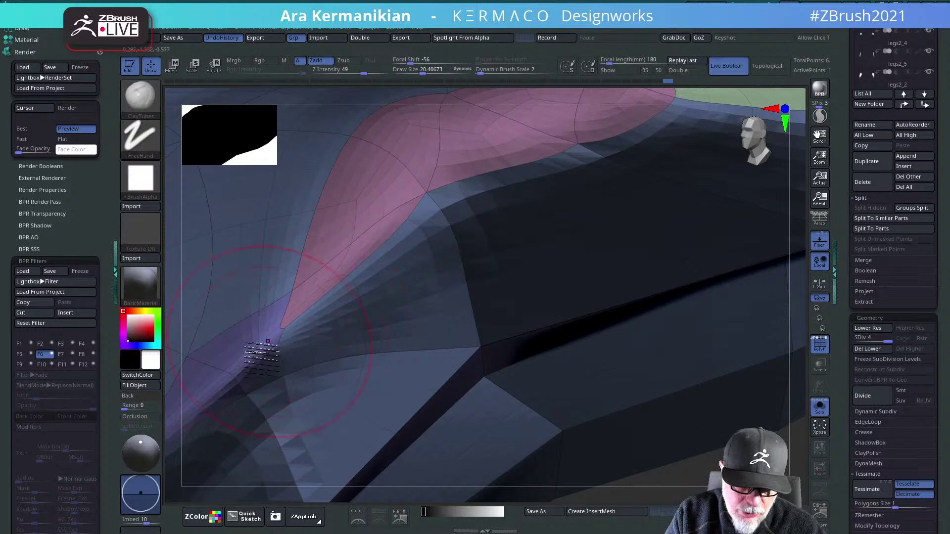
{"action": "left_click_drag", "start_coordinate": [762, 475], "coordinate": [690, 465]}
{"action": "left_click_drag", "start_coordinate": [550, 416], "coordinate": [578, 378]}
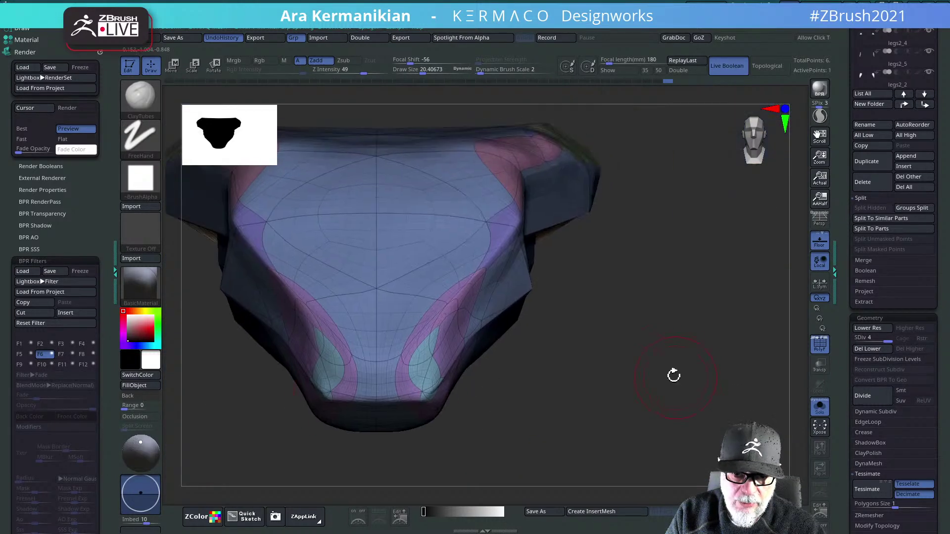
{"action": "left_click_drag", "start_coordinate": [674, 376], "coordinate": [640, 352], "text": "alt"}
{"action": "left_click_drag", "start_coordinate": [709, 364], "coordinate": [382, 297]}
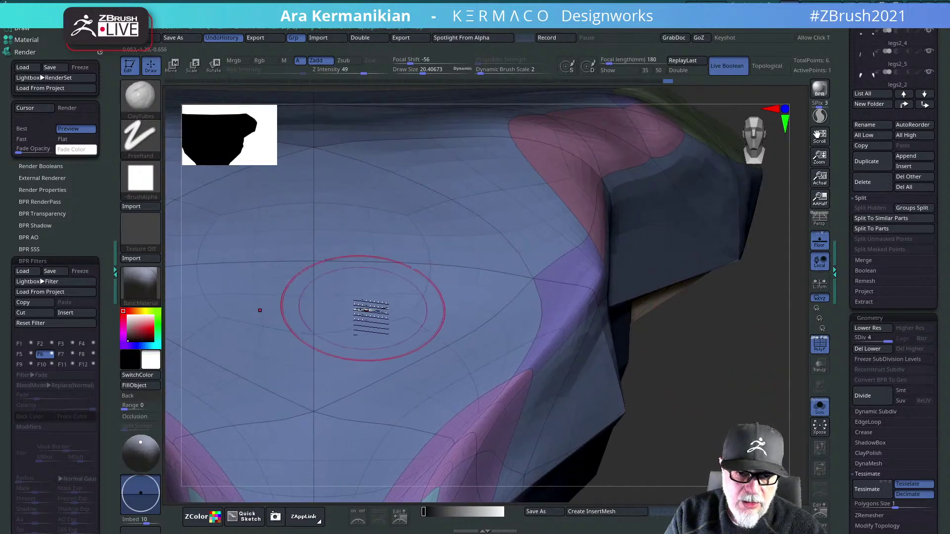
{"action": "mouse_move", "coordinate": [791, 381]}
{"action": "left_mouse_down"}
{"action": "mouse_move", "coordinate": [678, 378]}
{"action": "mouse_move", "coordinate": [728, 333]}
{"action": "mouse_move", "coordinate": [740, 397]}
{"action": "mouse_move", "coordinate": [657, 439]}
{"action": "mouse_move", "coordinate": [445, 331]}
{"action": "left_mouse_up"}
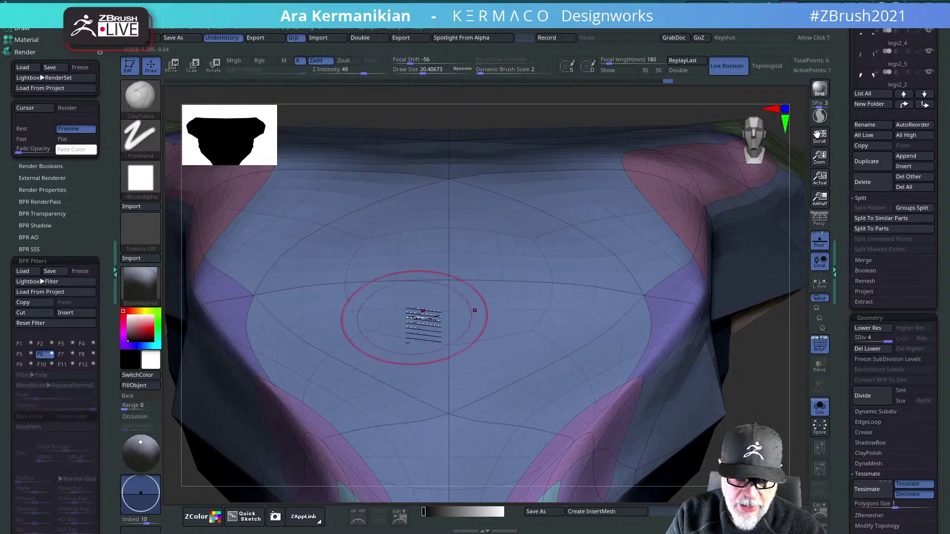
- Switch to the ZModeler brush with its polygon action set to Delete and try to remove a polygon from the front panel
{"action": "key", "text": "b"}
{"action": "key", "text": "z"}
{"action": "key", "text": "m"}
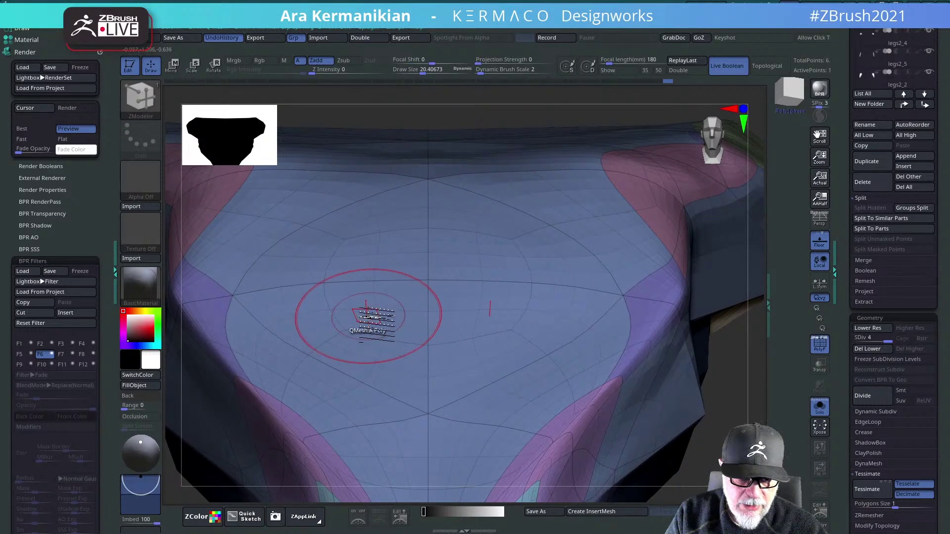
{"action": "key", "text": "space"}
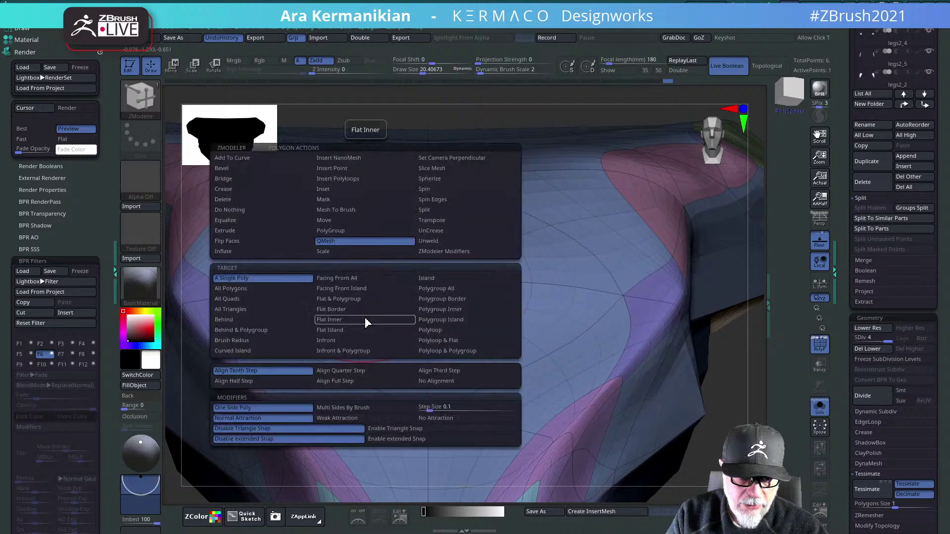
{"action": "left_click", "coordinate": [239, 200]}
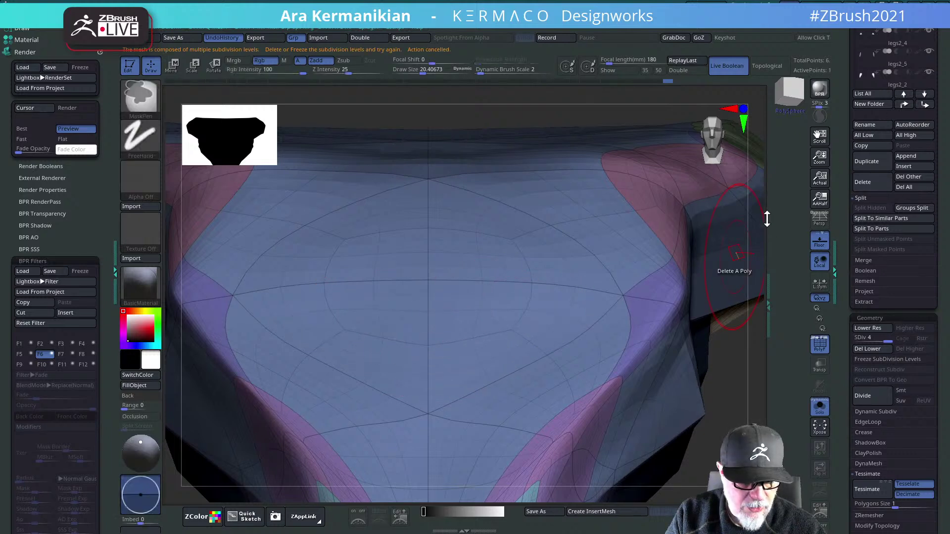
- Delete the hull's lower subdivision levels and remove a strip of polygons at the centre of the front panel
{"action": "left_click_drag", "start_coordinate": [849, 216], "coordinate": [859, 294]}
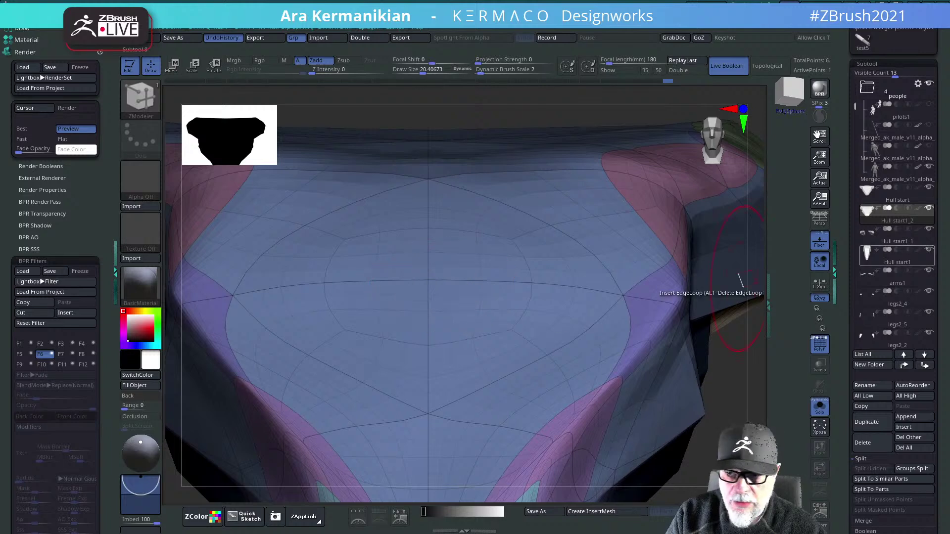
{"action": "key", "text": "ctrl"}
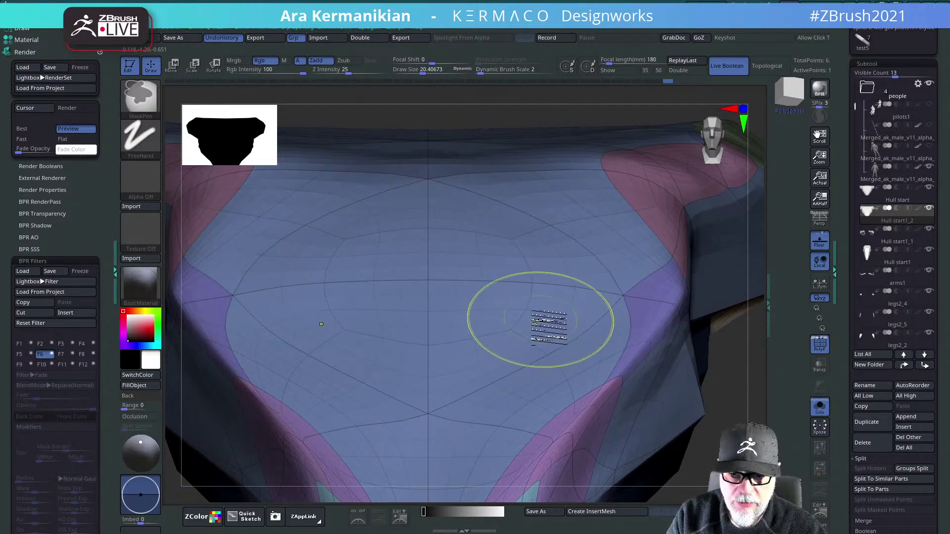
{"action": "key", "text": "ctrl+1"}
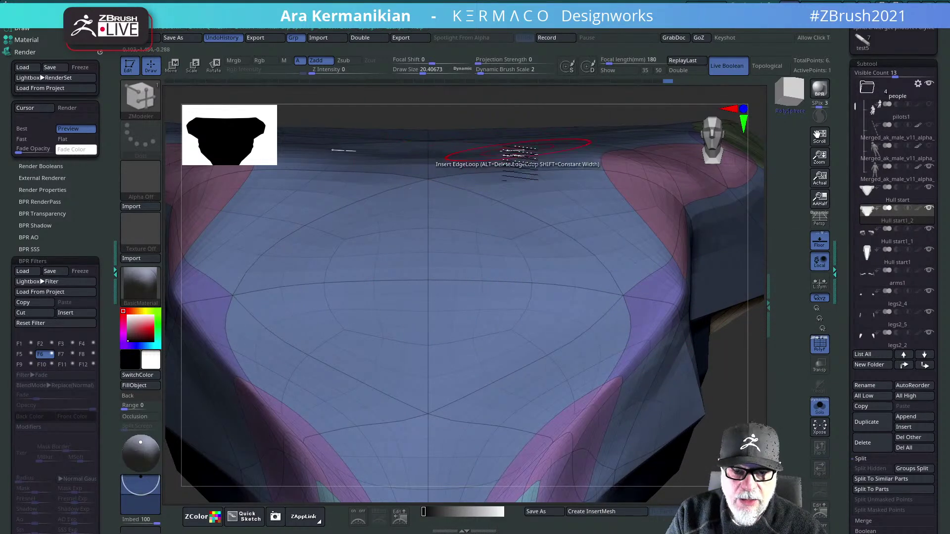
{"action": "key", "text": "ctrl+1"}
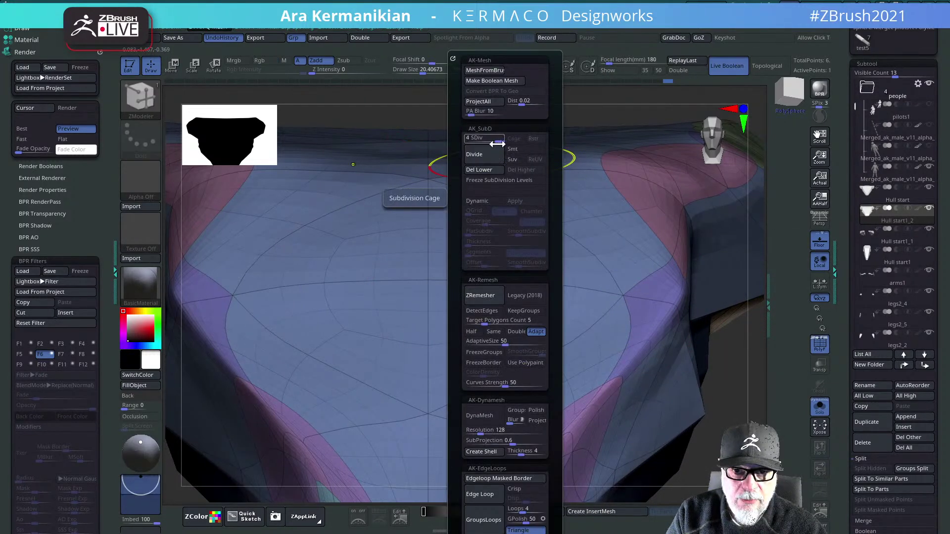
{"action": "left_click", "coordinate": [480, 169]}
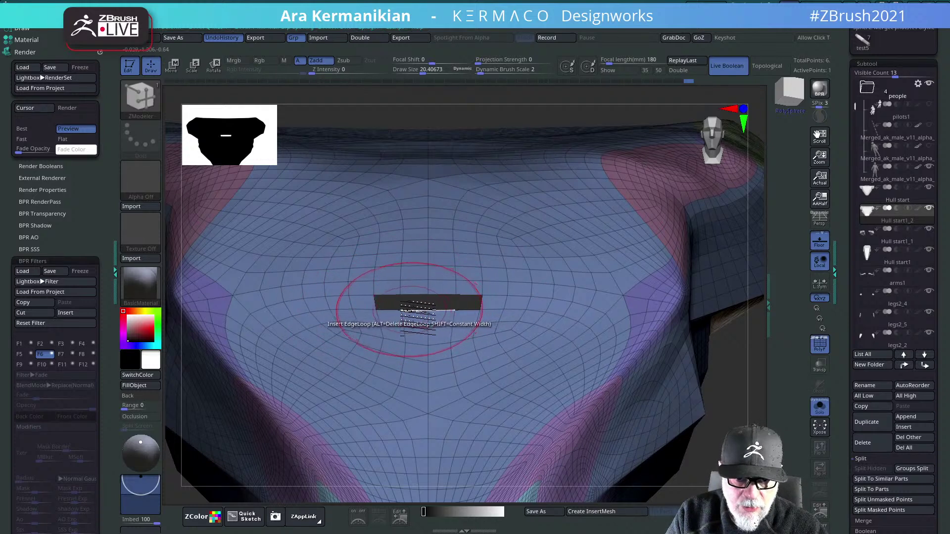
- Set the ZModeler point action to Stitch and stitch the points across the middle of the front panel's opening
{"action": "key", "text": "space"}
{"action": "left_click", "coordinate": [399, 285]}
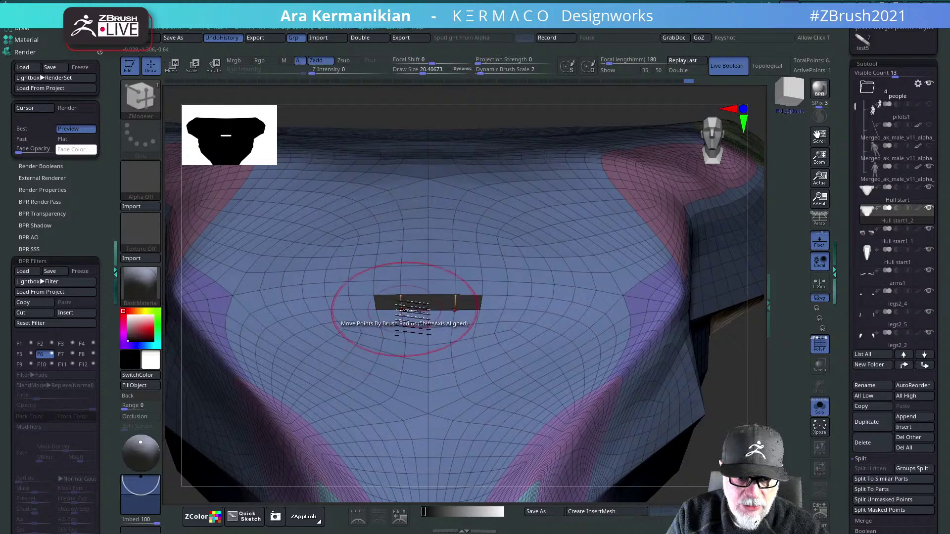
{"action": "key", "text": "space"}
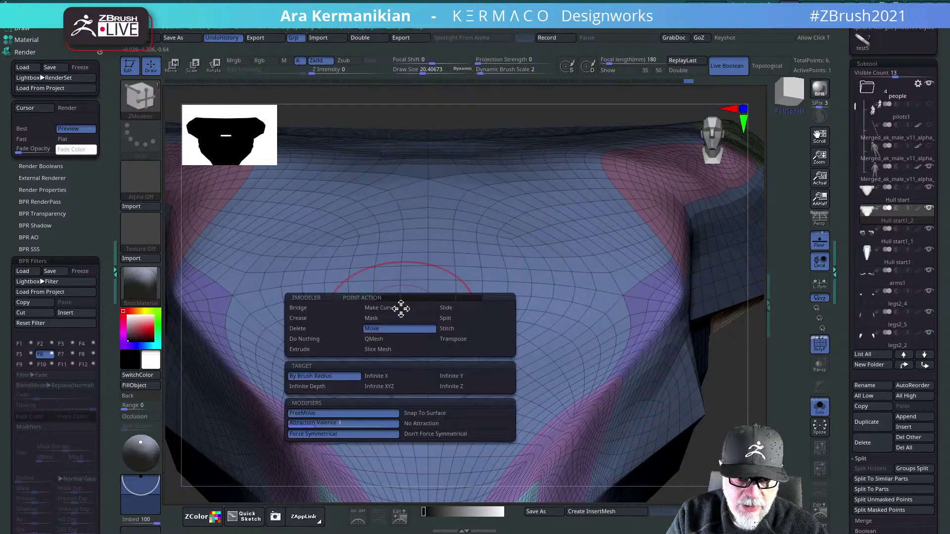
{"action": "left_click", "coordinate": [450, 329]}
{"action": "left_click", "coordinate": [424, 376]}
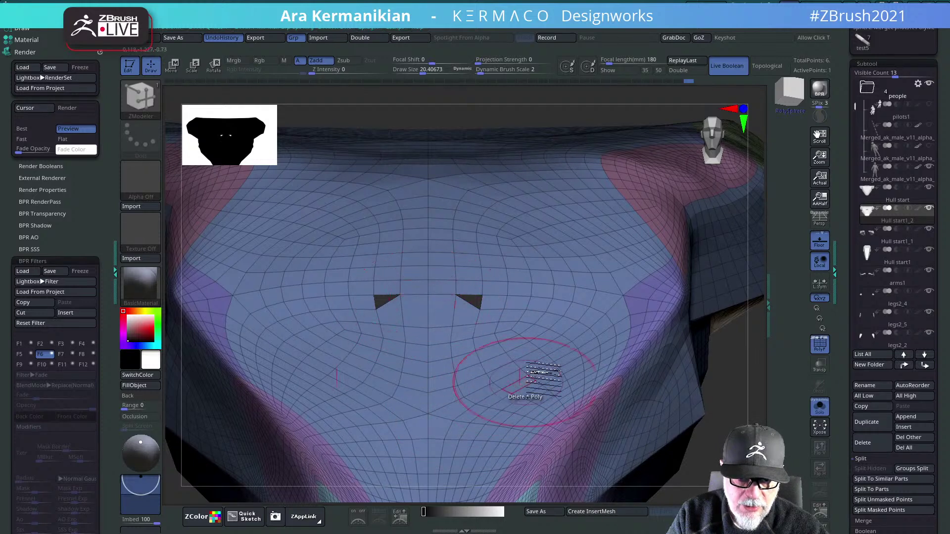
- Set the ZModeler edge action to Close and fill the two triangular gaps in the front panel
{"action": "key", "text": "space"}
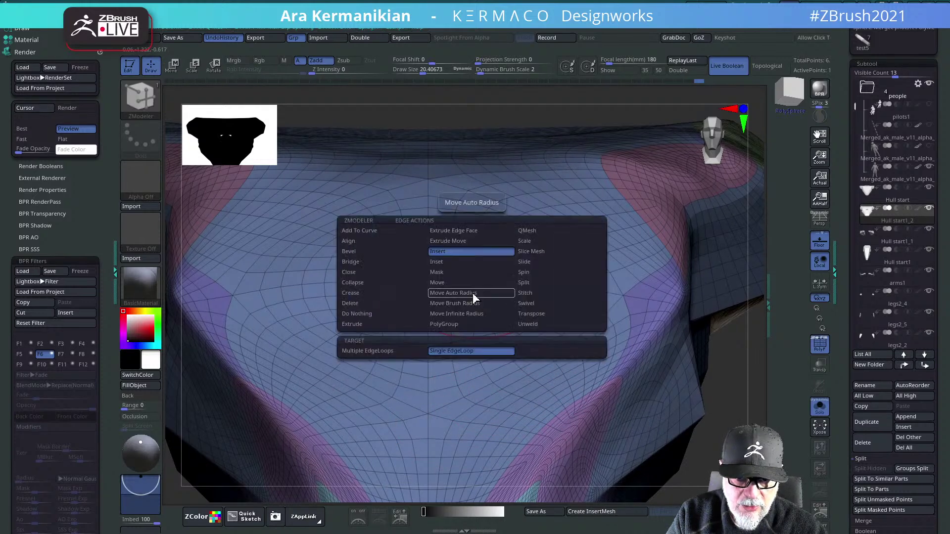
{"action": "left_click", "coordinate": [366, 273]}
{"action": "left_click", "coordinate": [474, 297]}
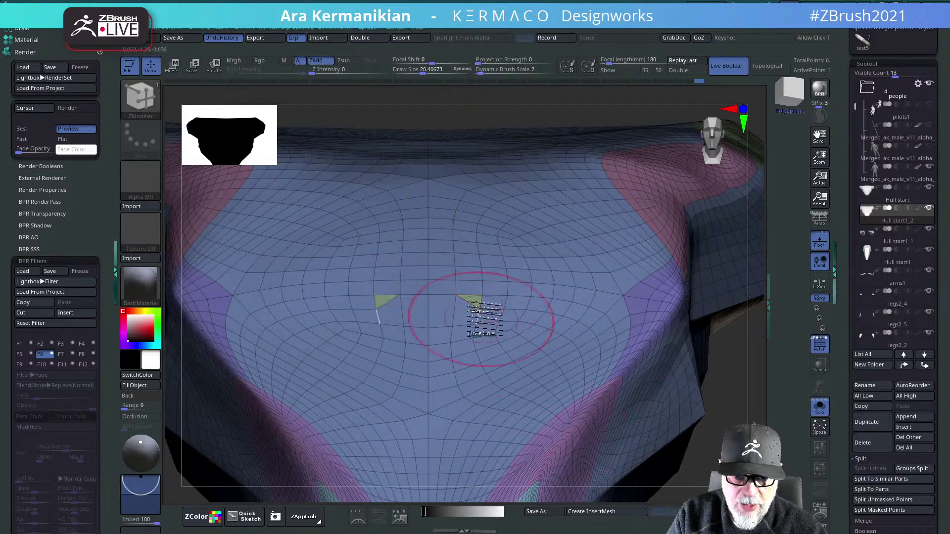
- Delete a second strip of polygons across the front panel's centre, above the two filled triangles
{"action": "left_click_drag", "start_coordinate": [739, 375], "coordinate": [613, 349], "text": "alt"}
{"action": "left_click_drag", "start_coordinate": [453, 301], "coordinate": [452, 300], "text": "shift"}
{"action": "mouse_move", "coordinate": [678, 363]}
{"action": "left_mouse_down"}
{"action": "mouse_move", "coordinate": [654, 359]}
{"action": "mouse_move", "coordinate": [709, 356]}
{"action": "mouse_move", "coordinate": [703, 344]}
{"action": "mouse_move", "coordinate": [563, 322]}
{"action": "mouse_move", "coordinate": [660, 361]}
{"action": "left_mouse_up"}
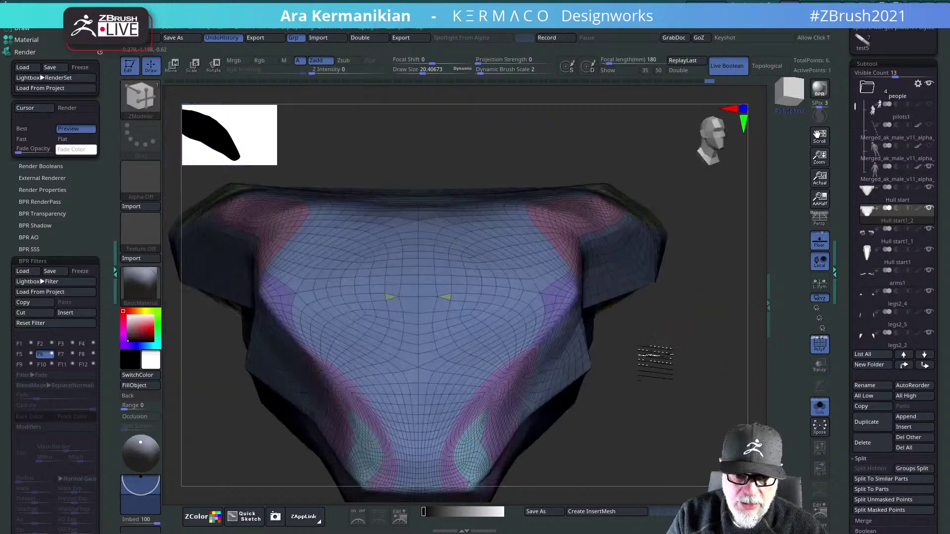
{"action": "left_click_drag", "start_coordinate": [677, 396], "coordinate": [619, 347], "text": "alt"}
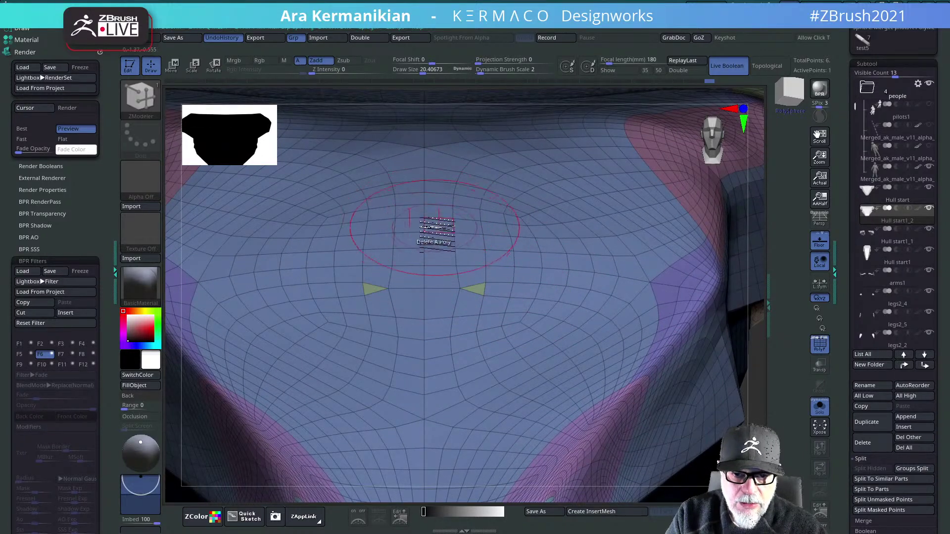
{"action": "left_click", "coordinate": [409, 231]}
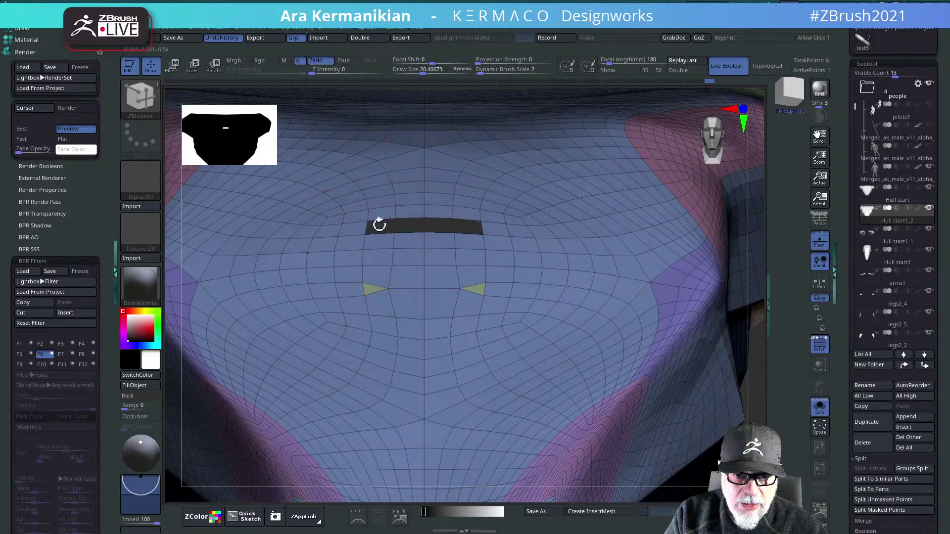
- Set the ZModeler edge action to Extrude with Normal Attraction and fill the second opening from its edge
{"action": "key", "text": "space"}
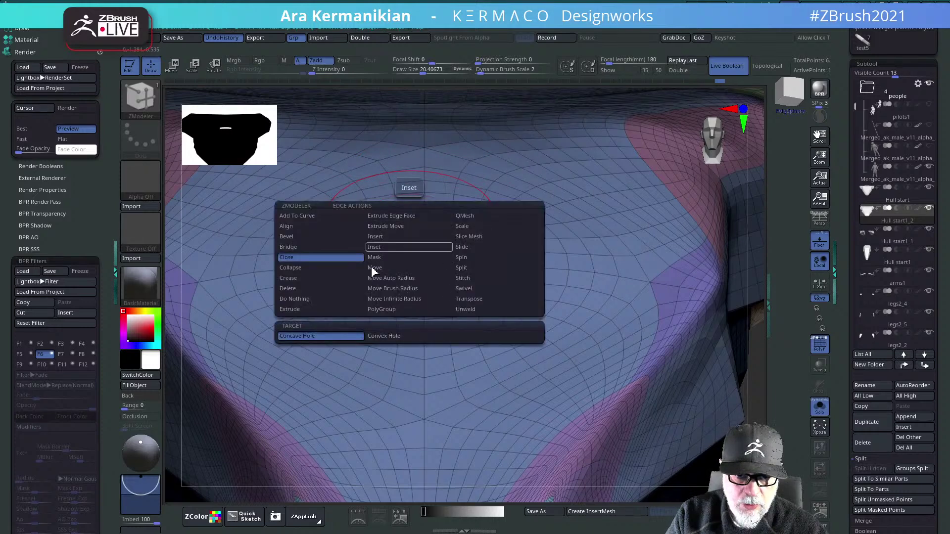
{"action": "left_click", "coordinate": [302, 309]}
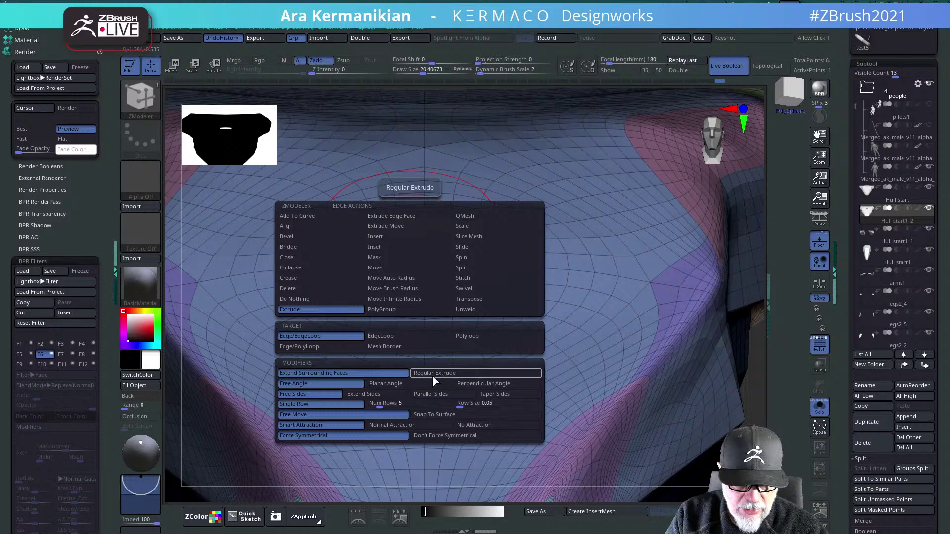
{"action": "left_click", "coordinate": [387, 427]}
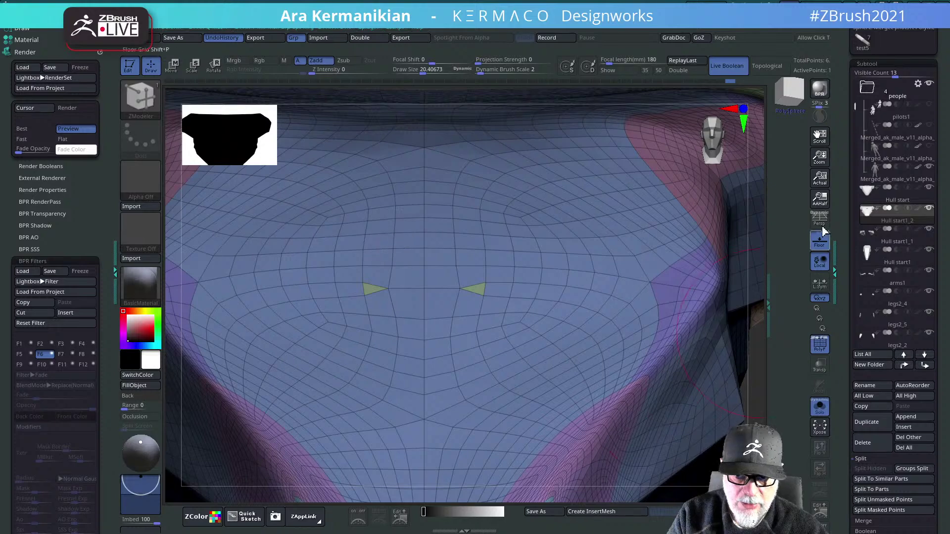
- Hide the polyframe and examine the hull's sculpted shape from the front and both sides
{"action": "left_click_drag", "start_coordinate": [750, 198], "coordinate": [673, 204], "text": "alt"}
{"action": "mouse_move", "coordinate": [743, 346]}
{"action": "left_mouse_down"}
{"action": "mouse_move", "coordinate": [749, 333]}
{"action": "mouse_move", "coordinate": [733, 331]}
{"action": "left_mouse_up"}
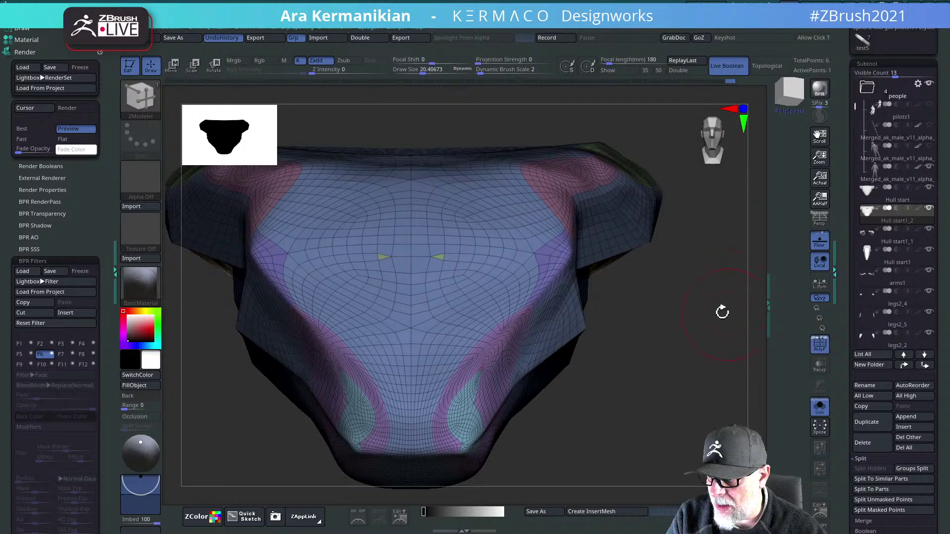
{"action": "mouse_move", "coordinate": [896, 339]}
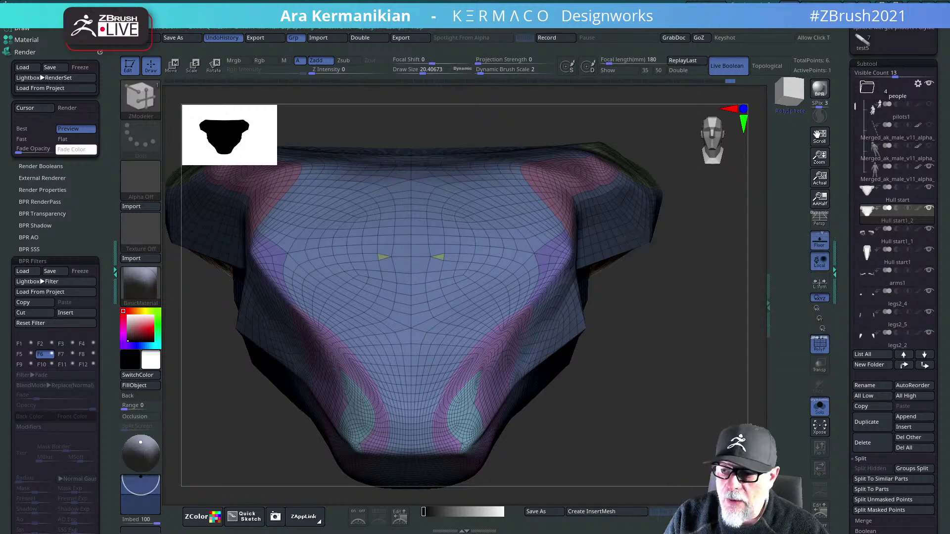
{"action": "left_click_drag", "start_coordinate": [689, 439], "coordinate": [553, 320]}
{"action": "left_click", "coordinate": [820, 343]}
{"action": "mouse_move", "coordinate": [615, 297]}
{"action": "left_mouse_down"}
{"action": "mouse_move", "coordinate": [572, 302]}
{"action": "mouse_move", "coordinate": [646, 307]}
{"action": "mouse_move", "coordinate": [592, 289]}
{"action": "mouse_move", "coordinate": [607, 292]}
{"action": "left_mouse_up"}
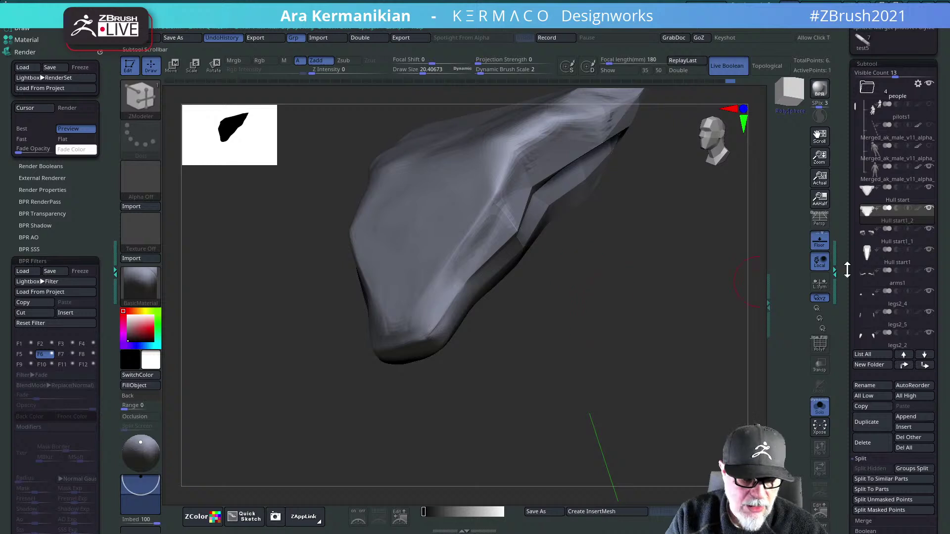
{"action": "left_click_drag", "start_coordinate": [847, 270], "coordinate": [571, 258]}
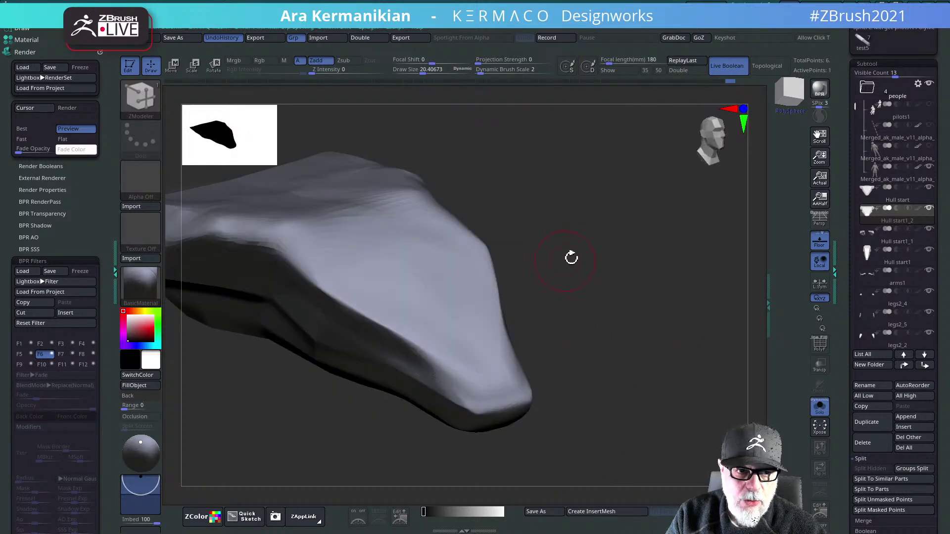
{"action": "key", "text": "ctrl+shift"}
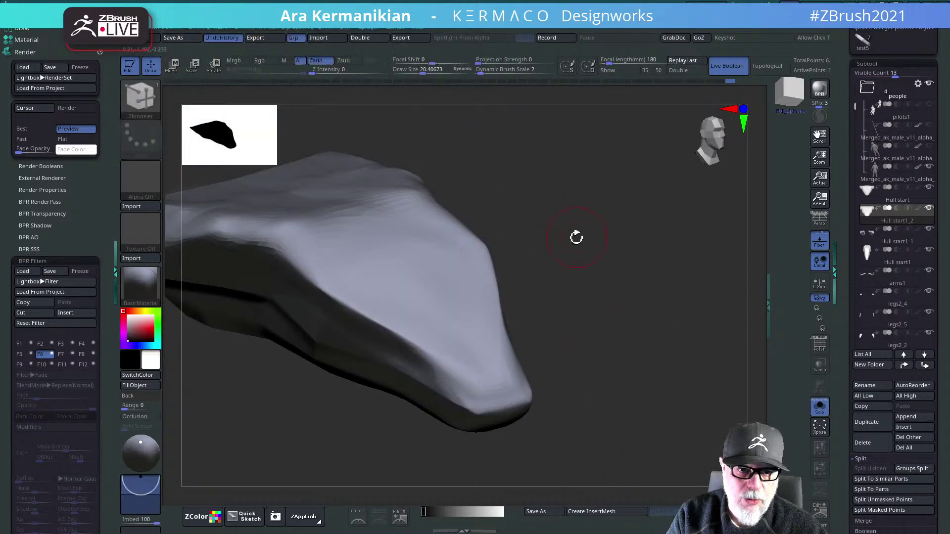
- Switch to the hPolish brush and flatten the planes of the hull's front panel and adjoining side
{"action": "left_click_drag", "start_coordinate": [522, 230], "coordinate": [573, 208]}
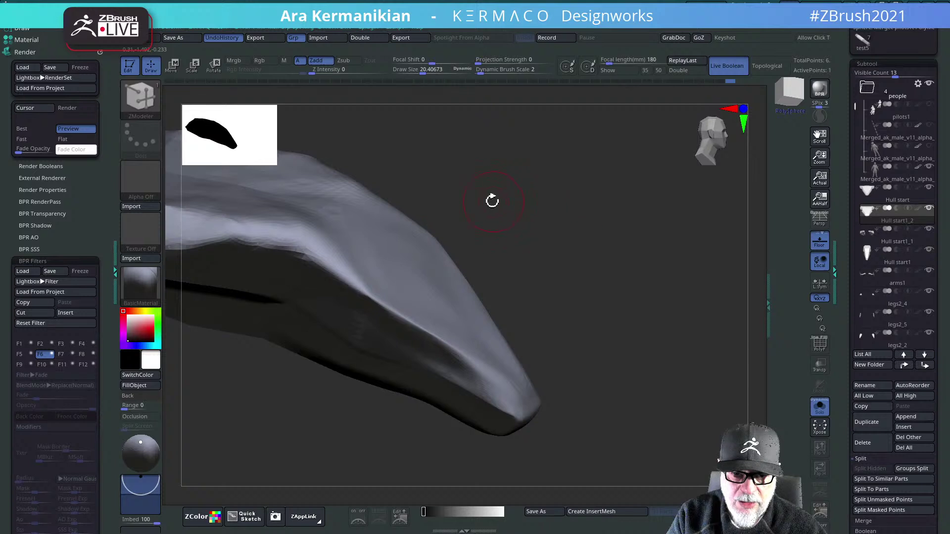
{"action": "mouse_move", "coordinate": [495, 272]}
{"action": "left_mouse_down", "text": "ctrl+shift"}
{"action": "mouse_move", "coordinate": [385, 185]}
{"action": "mouse_move", "coordinate": [450, 142]}
{"action": "mouse_move", "coordinate": [670, 363]}
{"action": "mouse_move", "coordinate": [540, 282]}
{"action": "mouse_move", "coordinate": [565, 313]}
{"action": "mouse_move", "coordinate": [544, 324]}
{"action": "mouse_move", "coordinate": [607, 297]}
{"action": "mouse_move", "coordinate": [458, 196]}
{"action": "mouse_move", "coordinate": [602, 217]}
{"action": "mouse_move", "coordinate": [470, 163]}
{"action": "left_mouse_up", "text": "ctrl+shift"}
{"action": "key", "text": "space"}
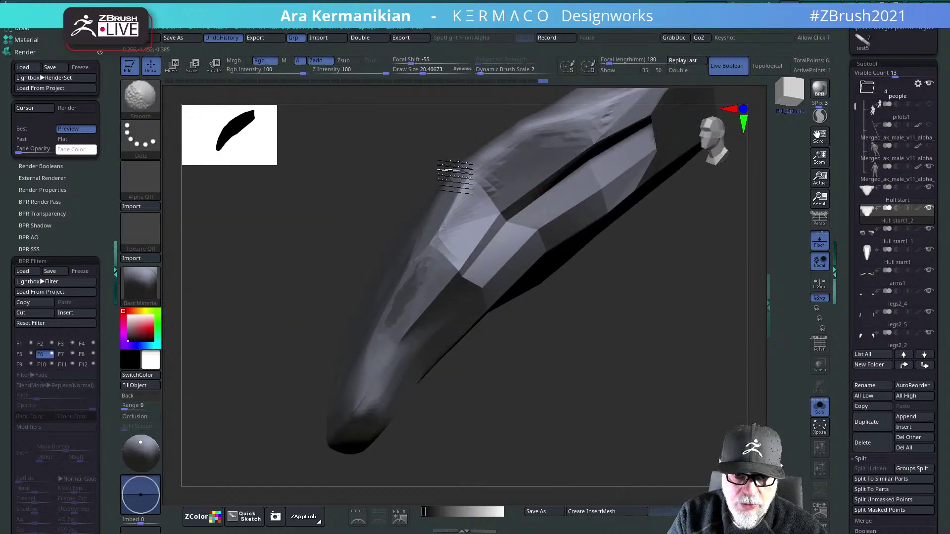
{"action": "left_click_drag", "start_coordinate": [589, 420], "coordinate": [556, 333], "text": "shift"}
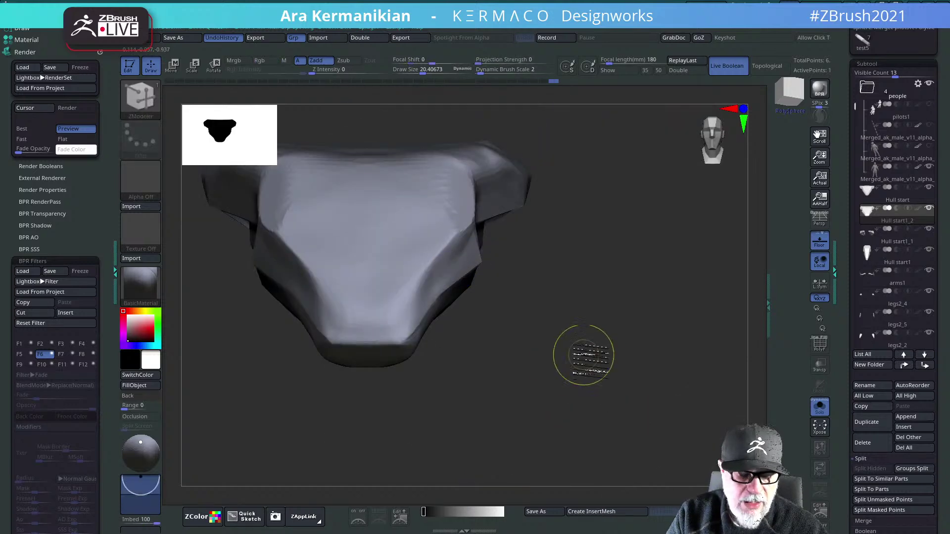
{"action": "key", "text": "ctrl+q"}
{"action": "left_click", "coordinate": [537, 197]}
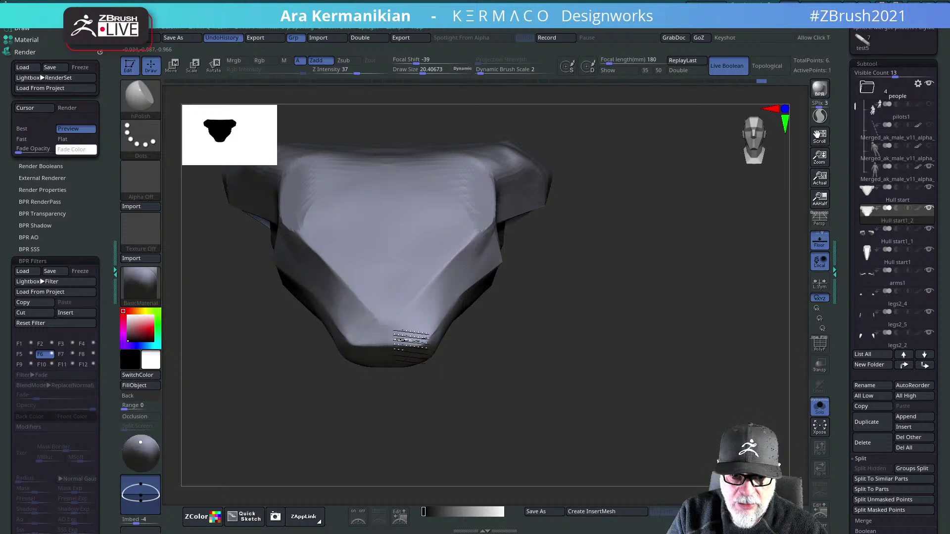
{"action": "left_click_drag", "start_coordinate": [600, 359], "coordinate": [445, 328]}
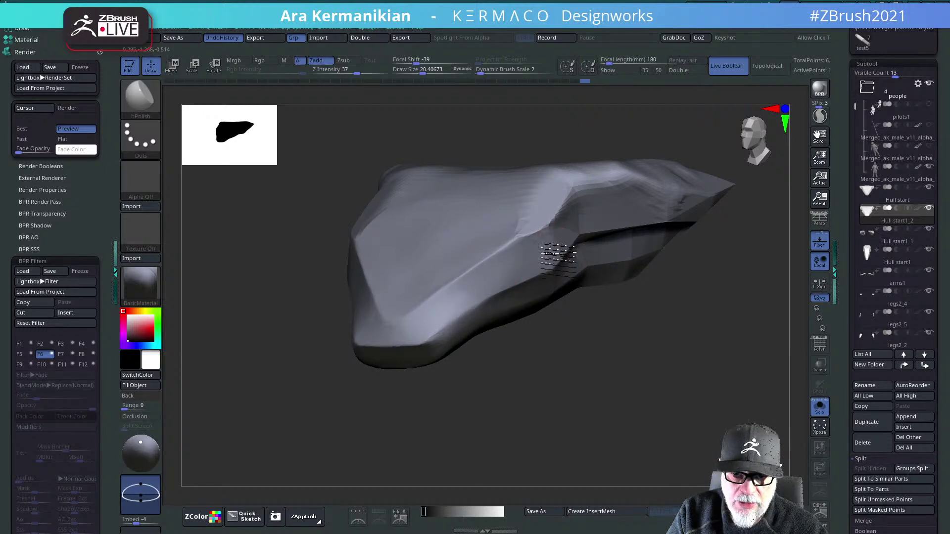
{"action": "left_click_drag", "start_coordinate": [559, 254], "coordinate": [556, 219]}
- Polish and smooth the faceted bevel along the hull's side, between the nose and the shoulder
{"action": "left_click_drag", "start_coordinate": [621, 349], "coordinate": [438, 317]}
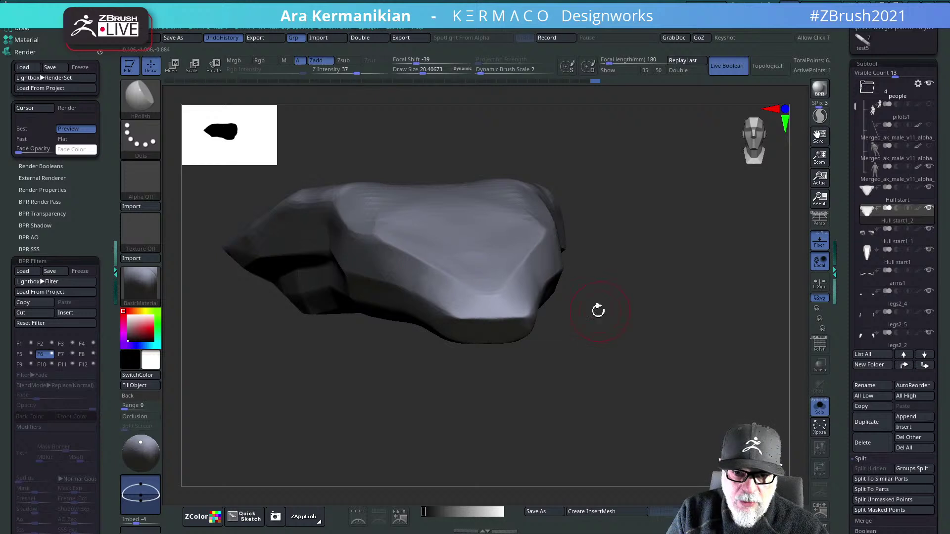
{"action": "left_click_drag", "start_coordinate": [598, 311], "coordinate": [588, 297]}
{"action": "left_click_drag", "start_coordinate": [602, 359], "coordinate": [610, 388], "text": "alt"}
{"action": "left_click_drag", "start_coordinate": [517, 226], "coordinate": [570, 217]}
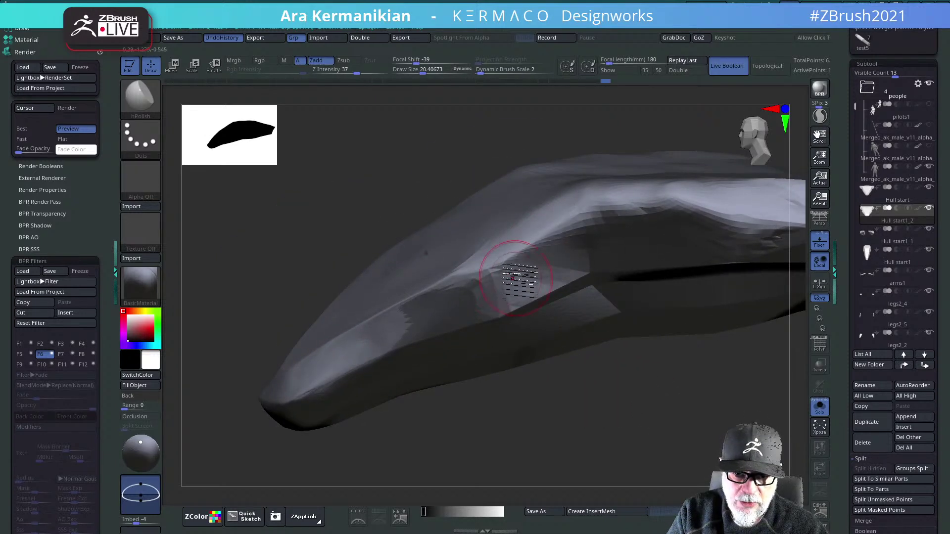
{"action": "key", "text": "shift"}
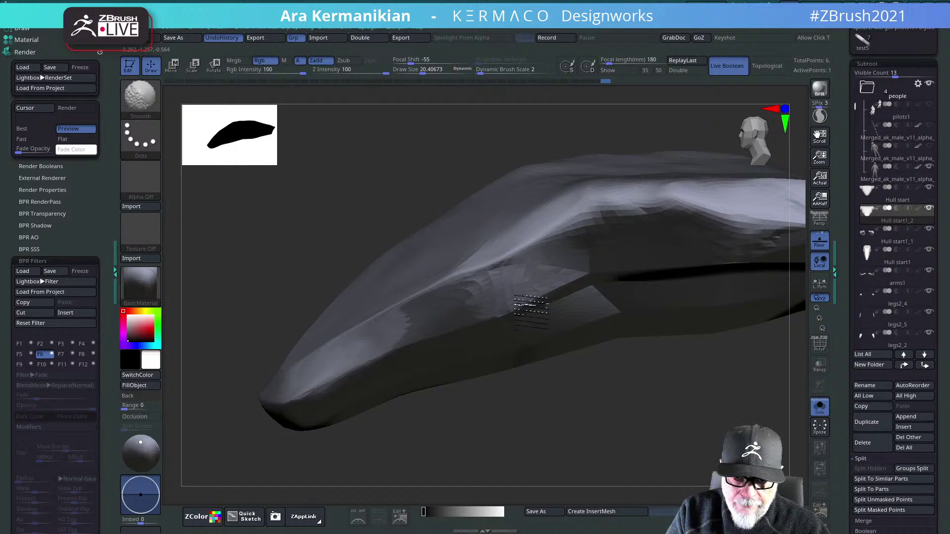
{"action": "mouse_move", "coordinate": [670, 439]}
{"action": "left_mouse_down", "text": "alt"}
{"action": "mouse_move", "coordinate": [614, 379]}
{"action": "mouse_move", "coordinate": [655, 277]}
{"action": "mouse_move", "coordinate": [611, 265]}
{"action": "left_mouse_up", "text": "alt"}
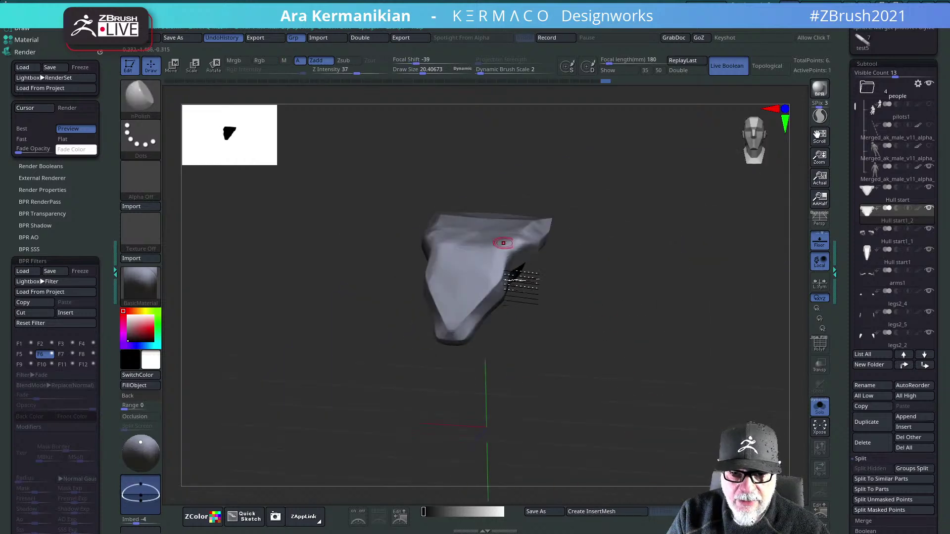
- Set the draw size to about 70 and polish the broad planes of the hull's upper panel and shoulders
{"action": "left_click_drag", "start_coordinate": [503, 242], "coordinate": [549, 230]}
{"action": "key", "text": "s"}
{"action": "mouse_move", "coordinate": [448, 225]}
{"action": "left_mouse_down"}
{"action": "mouse_move", "coordinate": [467, 223]}
{"action": "mouse_move", "coordinate": [440, 232]}
{"action": "mouse_move", "coordinate": [467, 264]}
{"action": "mouse_move", "coordinate": [504, 228]}
{"action": "left_mouse_up"}
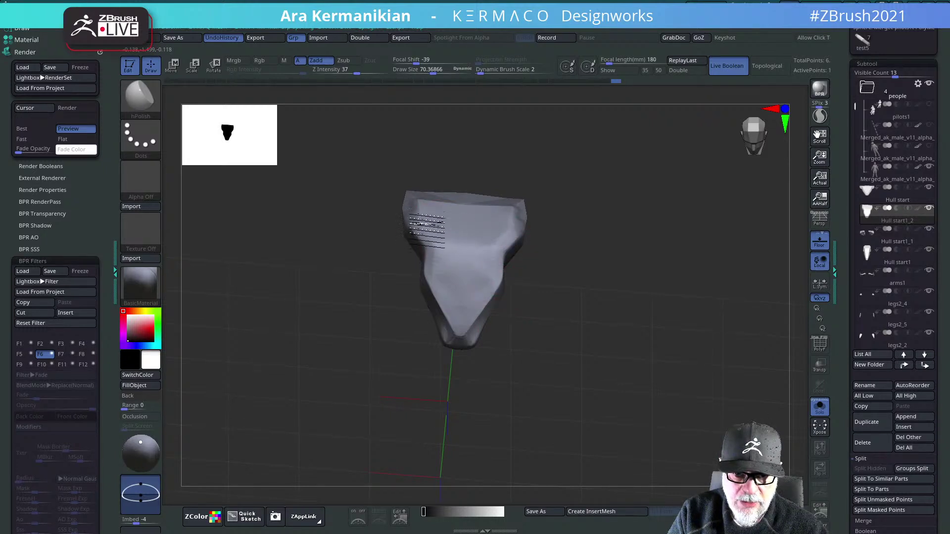
{"action": "left_click_drag", "start_coordinate": [585, 251], "coordinate": [513, 213]}
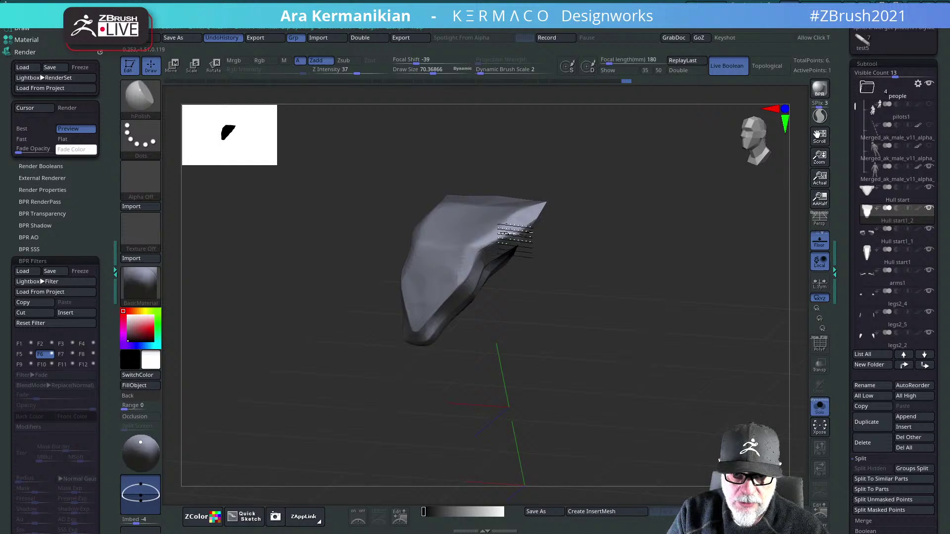
{"action": "left_click_drag", "start_coordinate": [627, 221], "coordinate": [519, 181]}
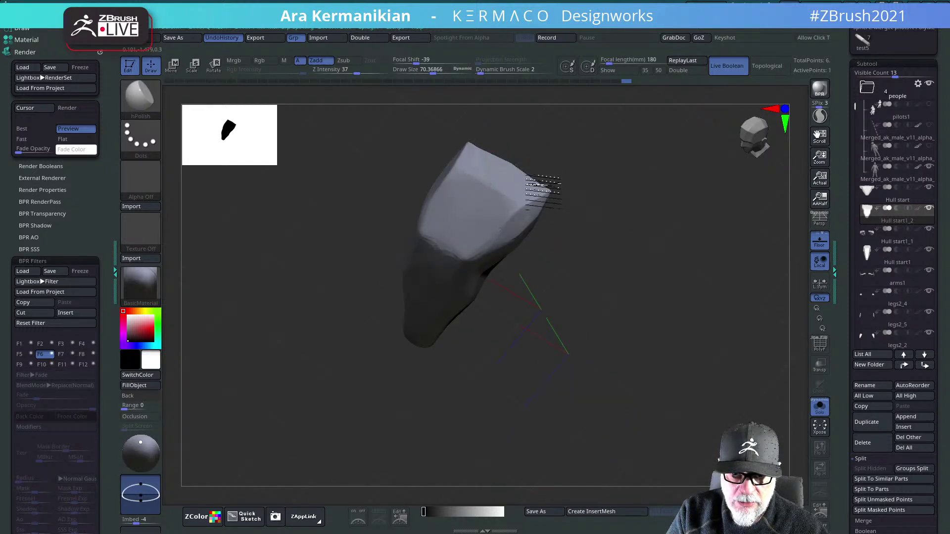
{"action": "left_click_drag", "start_coordinate": [620, 302], "coordinate": [595, 289], "text": "shift"}
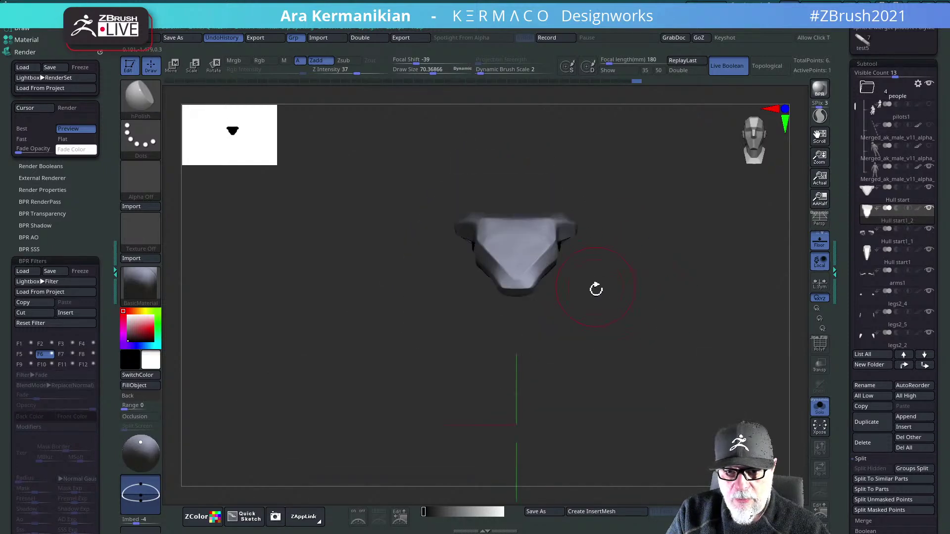
{"action": "left_click_drag", "start_coordinate": [676, 328], "coordinate": [646, 330], "text": "alt"}
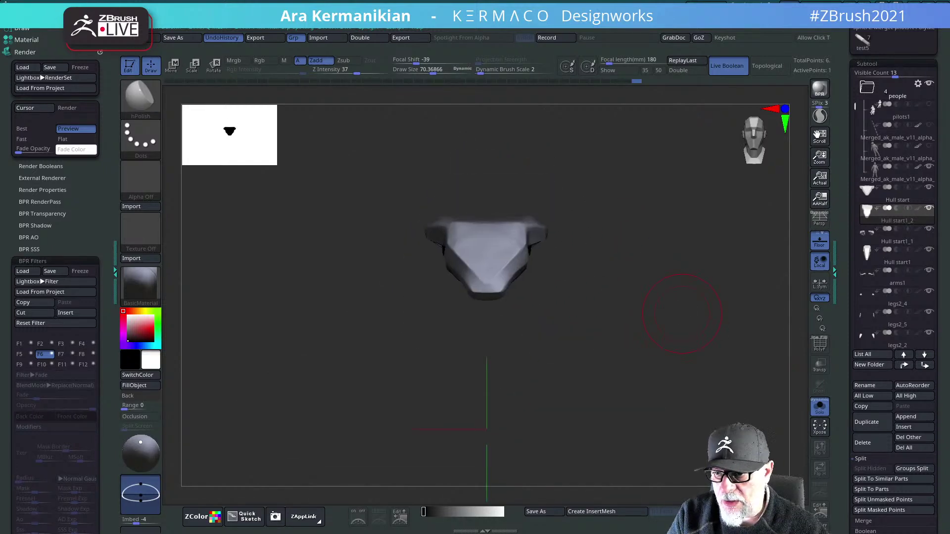
- Move the Hull start1_2 subtool into the Builders folder and make the Hull start subtool active
{"action": "left_click", "coordinate": [897, 217]}
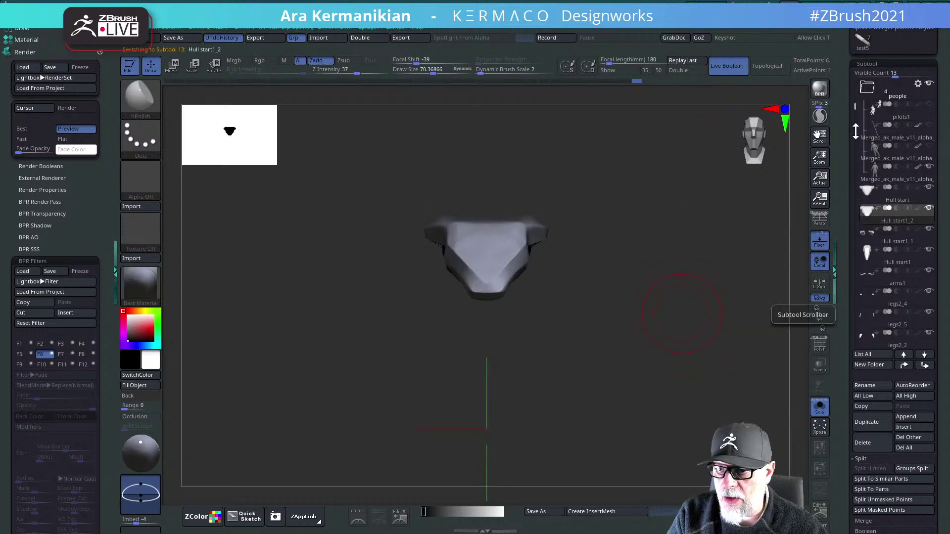
{"action": "left_click_drag", "start_coordinate": [853, 106], "coordinate": [850, 77]}
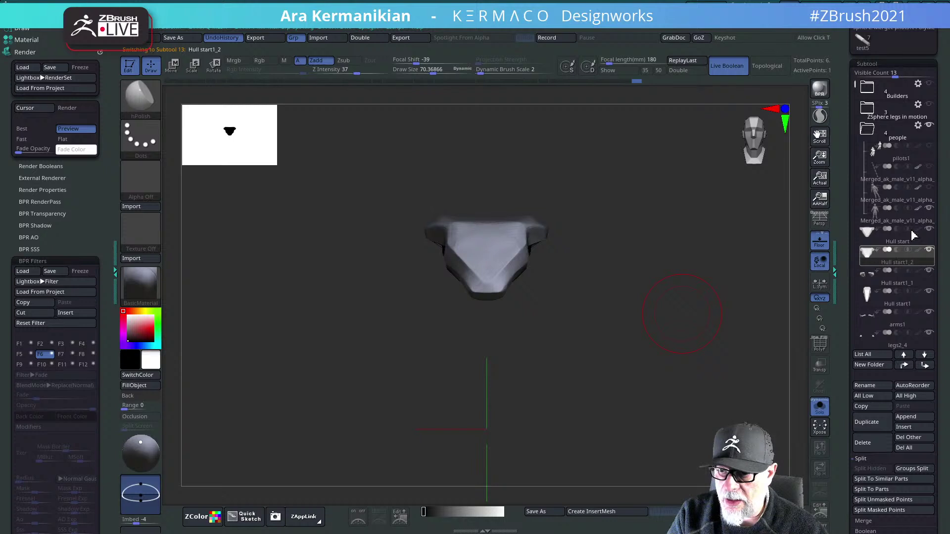
{"action": "left_click_drag", "start_coordinate": [927, 97], "coordinate": [925, 97]}
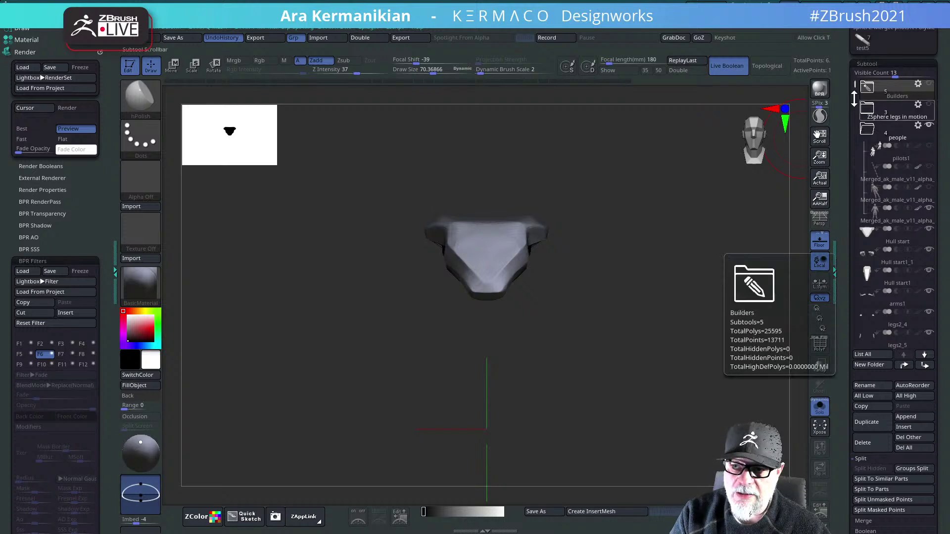
{"action": "scroll", "coordinate": [899, 317], "scroll_direction": "down", "scroll_amount": 4}
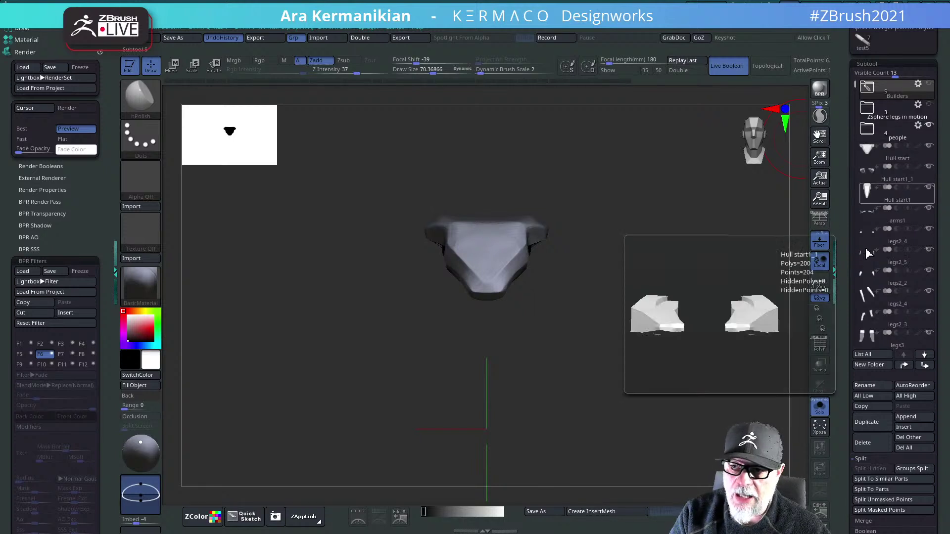
{"action": "left_click", "coordinate": [886, 151]}
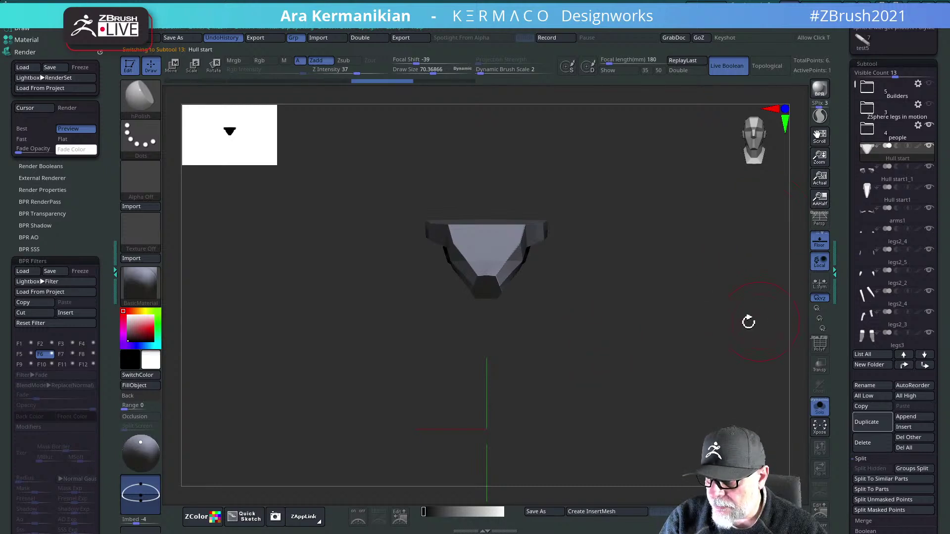
- Frame the low-poly hull and switch to the ZModeler brush with its point action set to Stitch, Two Points
{"action": "mouse_move", "coordinate": [891, 318]}
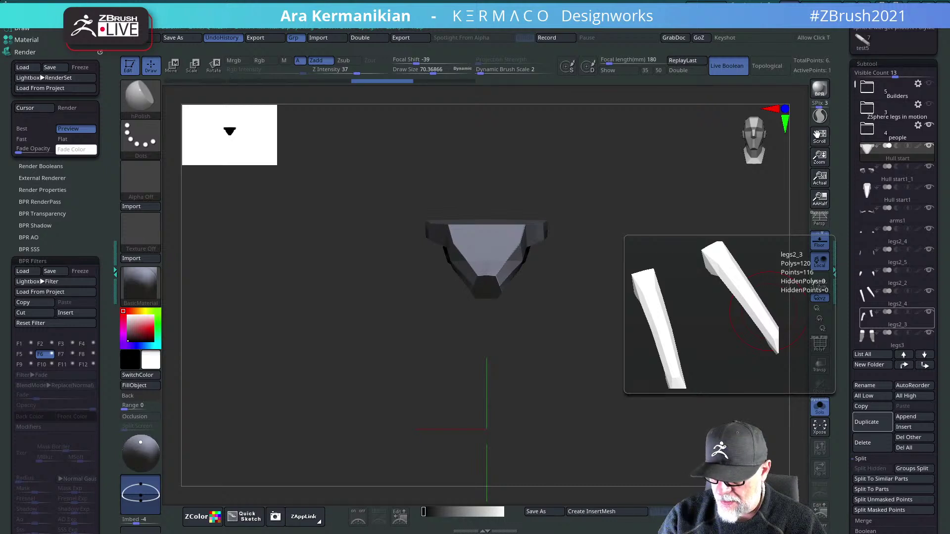
{"action": "left_click_drag", "start_coordinate": [651, 371], "coordinate": [630, 375]}
{"action": "key", "text": "f"}
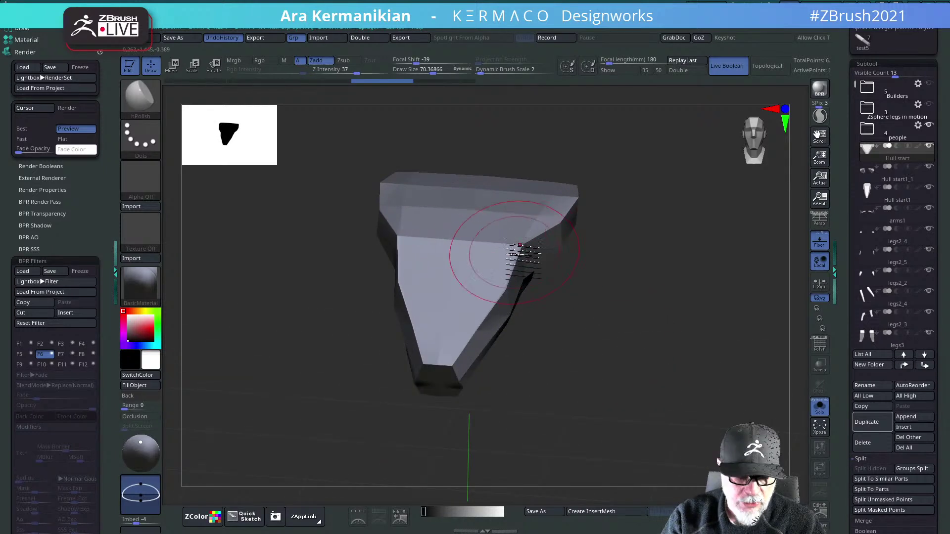
{"action": "key", "text": "b"}
{"action": "key", "text": "z"}
{"action": "key", "text": "m"}
{"action": "key", "text": "space"}
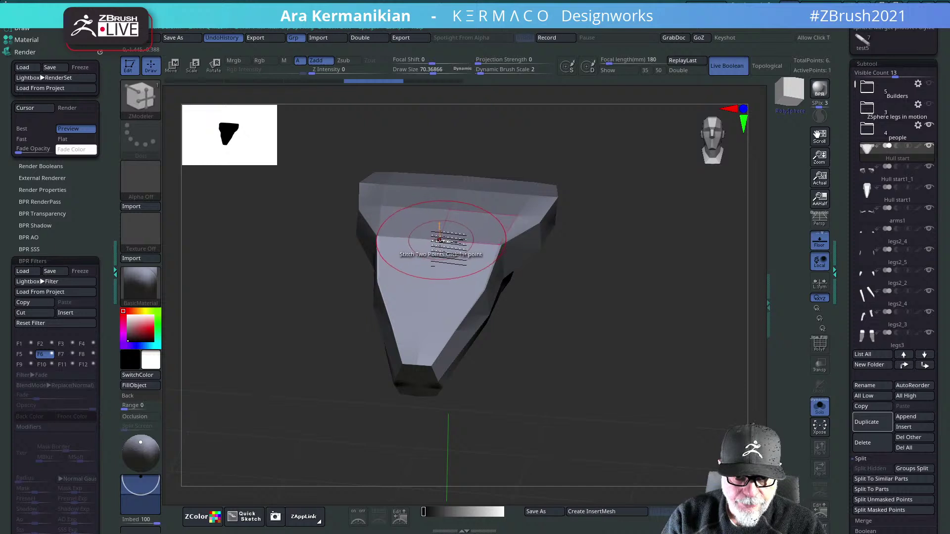
{"action": "key", "text": "space"}
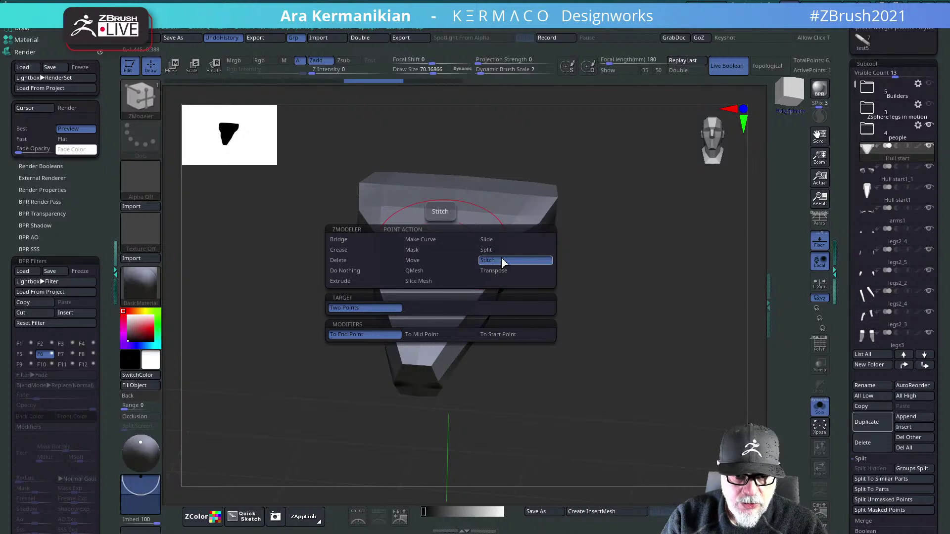
- Expand the Modify Topology settings and display the hull's polyframe with a draw size of about 19
{"action": "scroll", "coordinate": [865, 377], "scroll_direction": "down", "scroll_amount": 10}
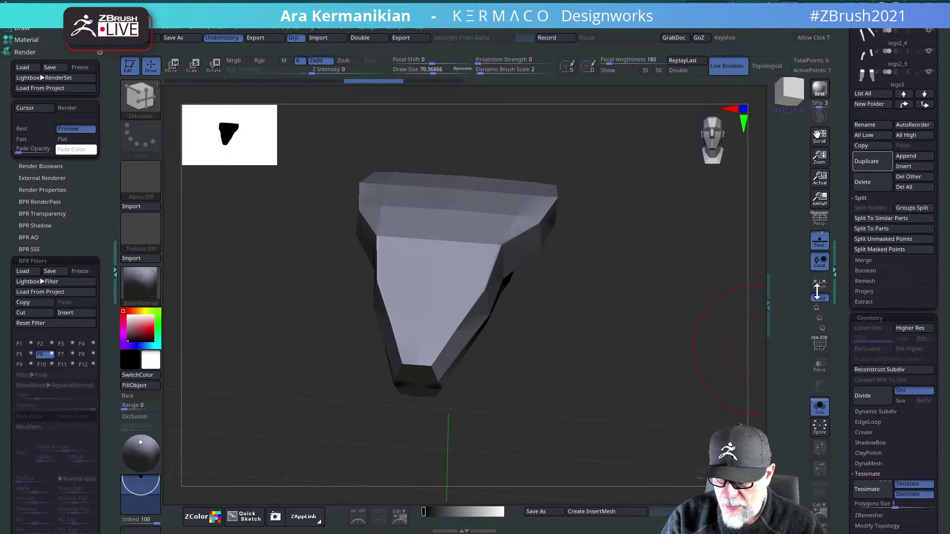
{"action": "left_click", "coordinate": [879, 361]}
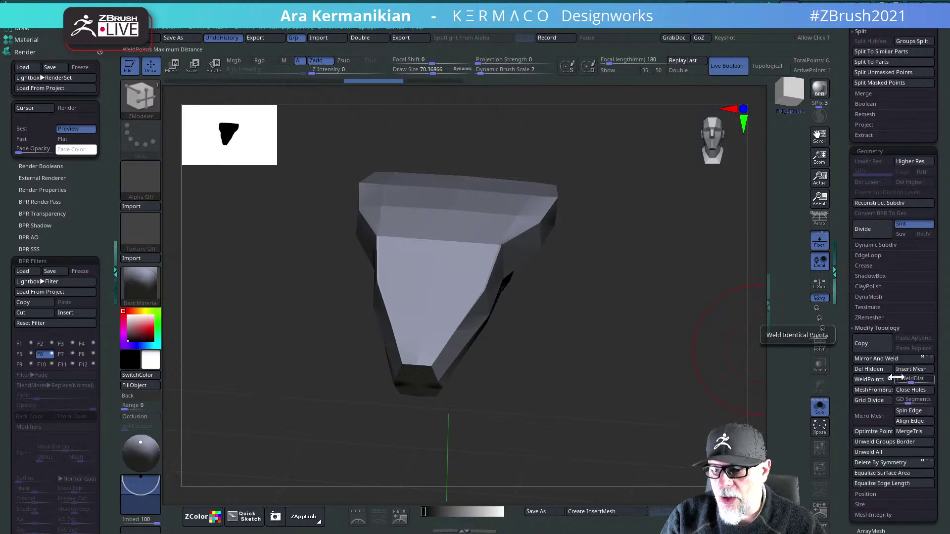
{"action": "left_click_drag", "start_coordinate": [577, 344], "coordinate": [640, 329]}
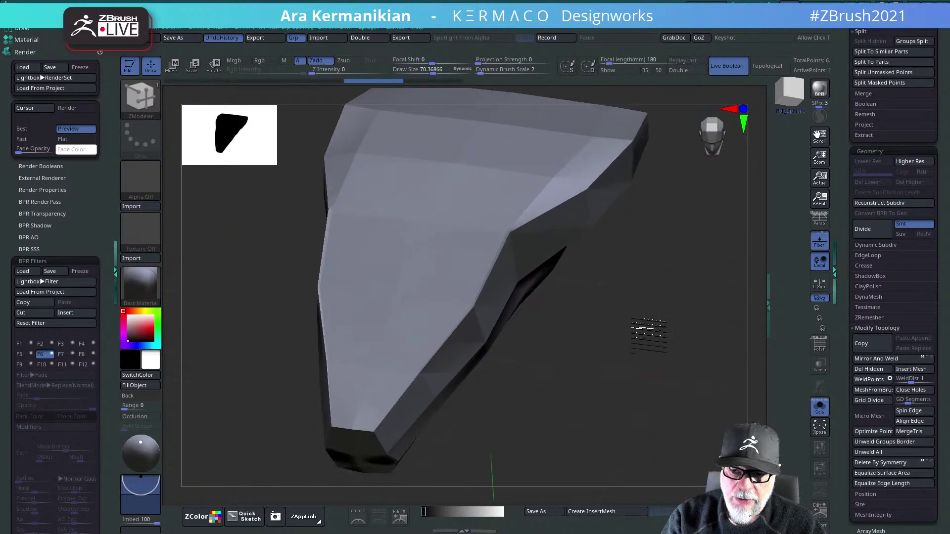
{"action": "left_click", "coordinate": [820, 343]}
{"action": "left_click_drag", "start_coordinate": [579, 314], "coordinate": [537, 269], "text": "alt"}
{"action": "key", "text": "s"}
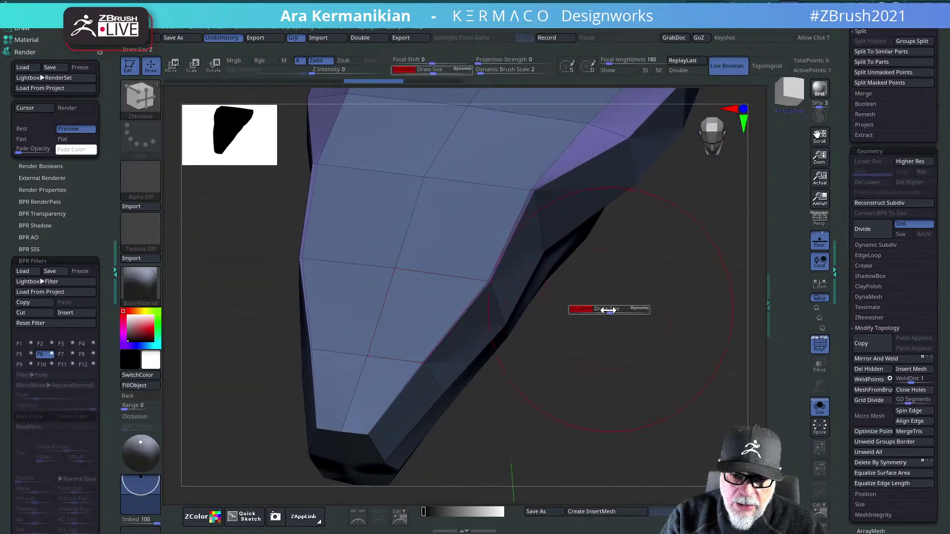
{"action": "left_click_drag", "start_coordinate": [609, 311], "coordinate": [599, 312]}
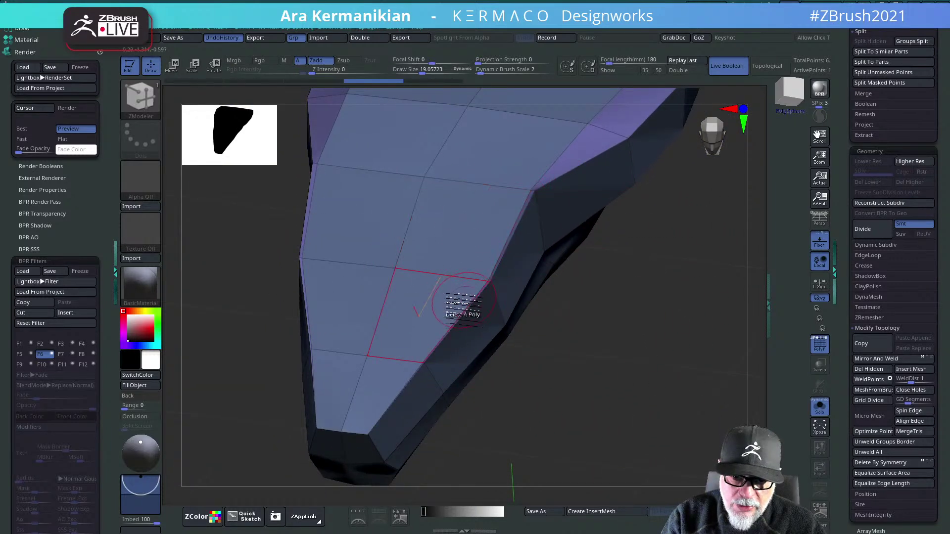
- Undo the trial change to the points on the nose edge and weld the hull's identical points
{"action": "left_click_drag", "start_coordinate": [637, 425], "coordinate": [598, 343], "text": "alt"}
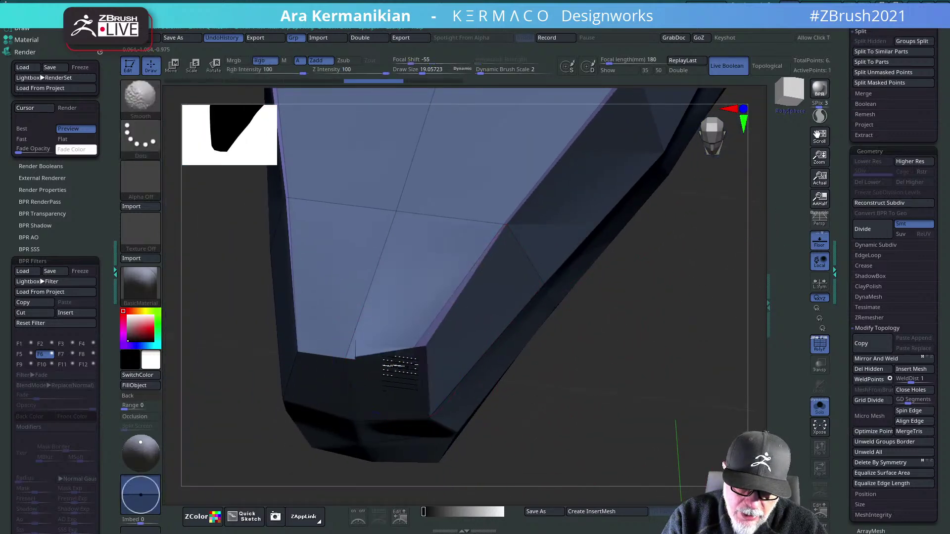
{"action": "key", "text": "ctrl+z"}
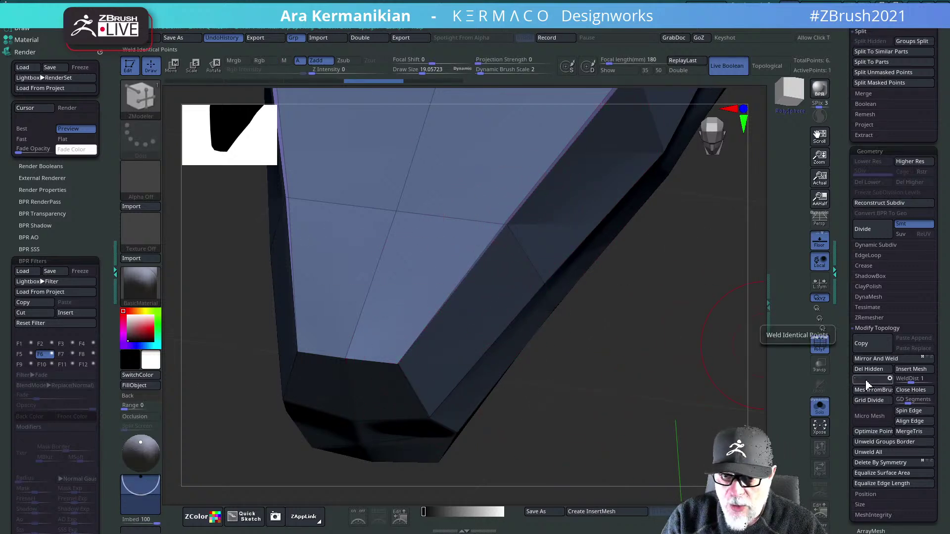
{"action": "left_click_drag", "start_coordinate": [616, 365], "coordinate": [566, 280]}
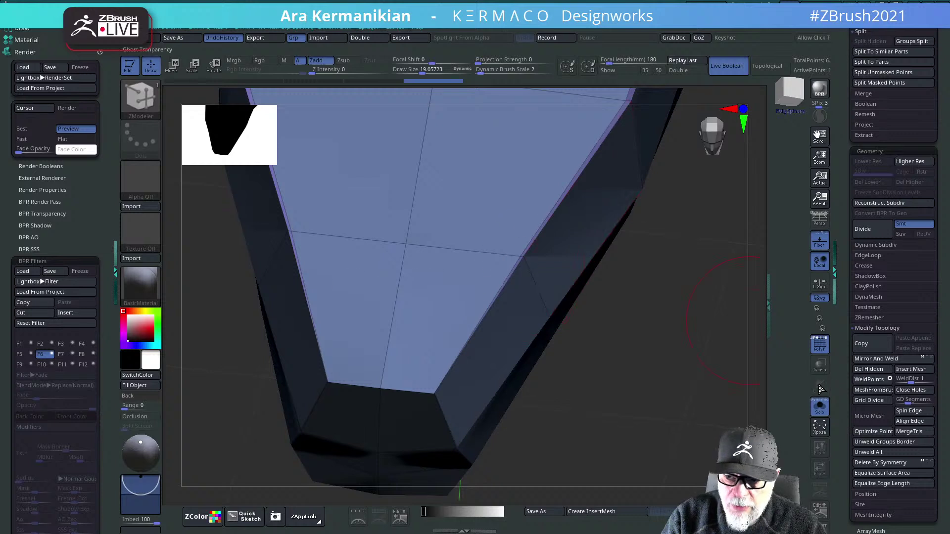
- Set the weld distance to 100 and apply Mirror And Weld to the hull
{"action": "left_click_drag", "start_coordinate": [638, 371], "coordinate": [687, 366]}
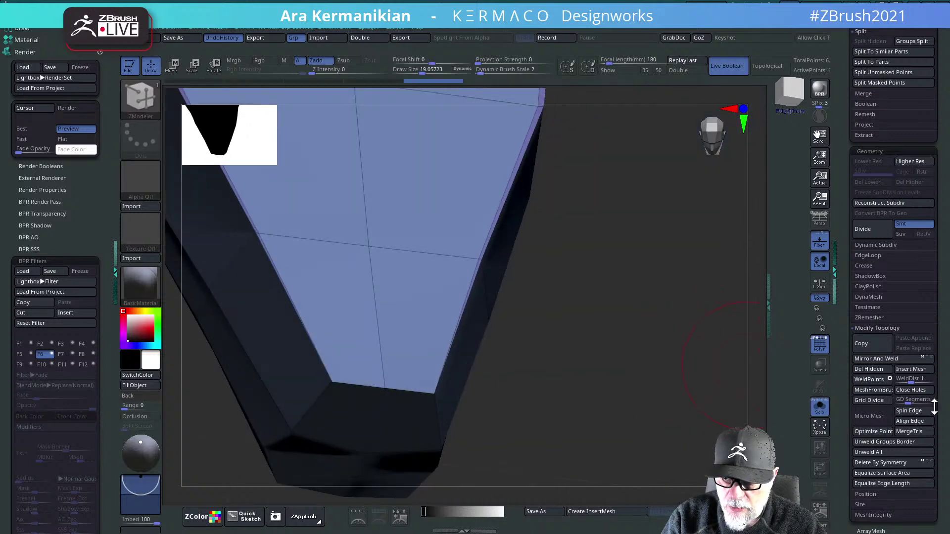
{"action": "left_click_drag", "start_coordinate": [912, 380], "coordinate": [934, 377]}
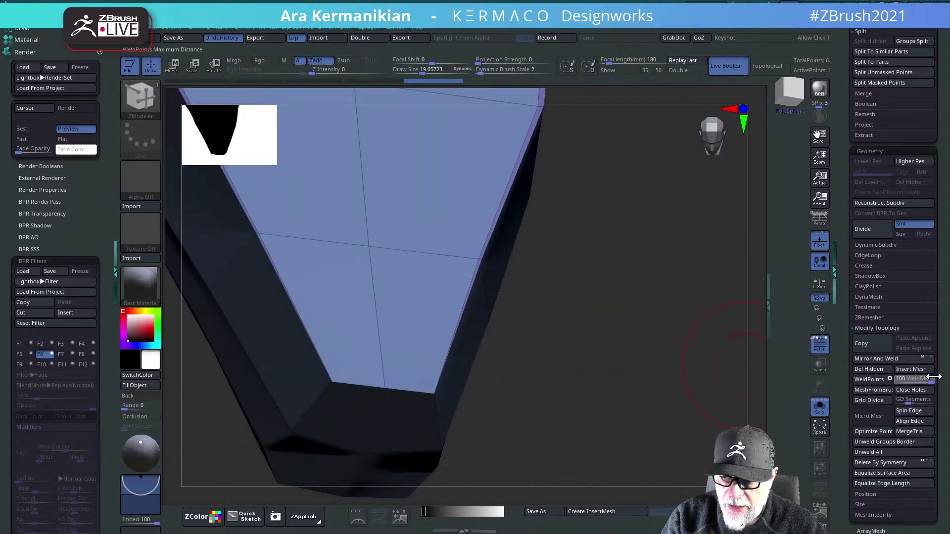
{"action": "left_click", "coordinate": [902, 360]}
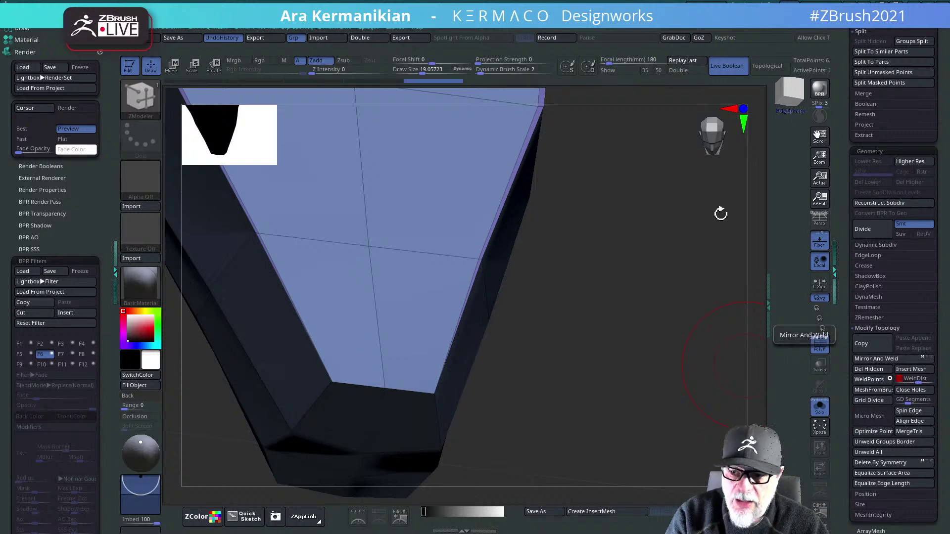
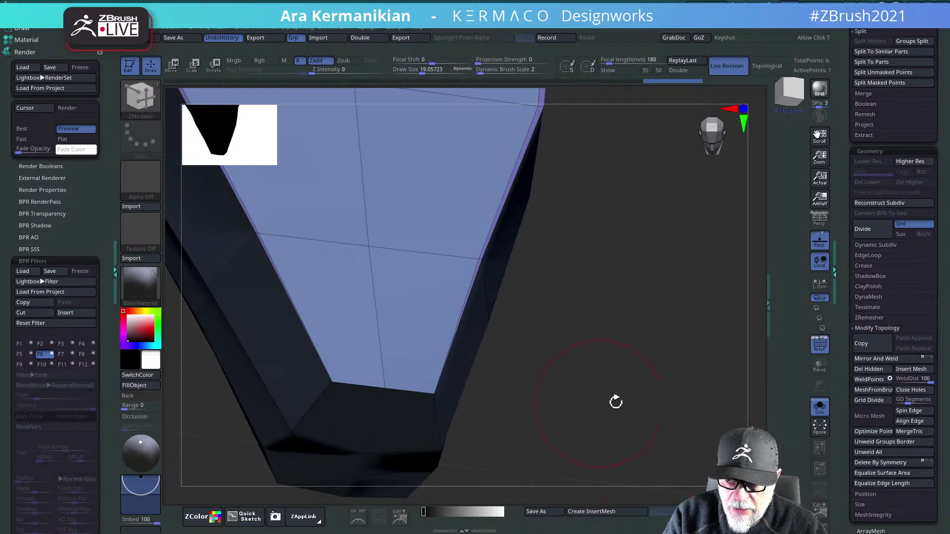
- Undo the trial weld at distance 100 and try welding the hull's points with the weld distance at 10
{"action": "left_click_drag", "start_coordinate": [615, 402], "coordinate": [727, 351]}
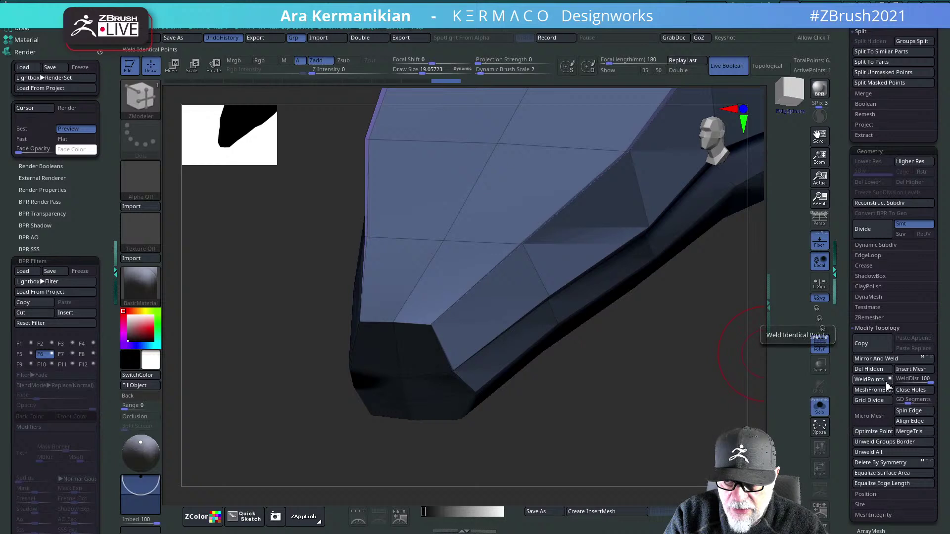
{"action": "left_click", "coordinate": [870, 381]}
{"action": "key", "text": "ctrl+z"}
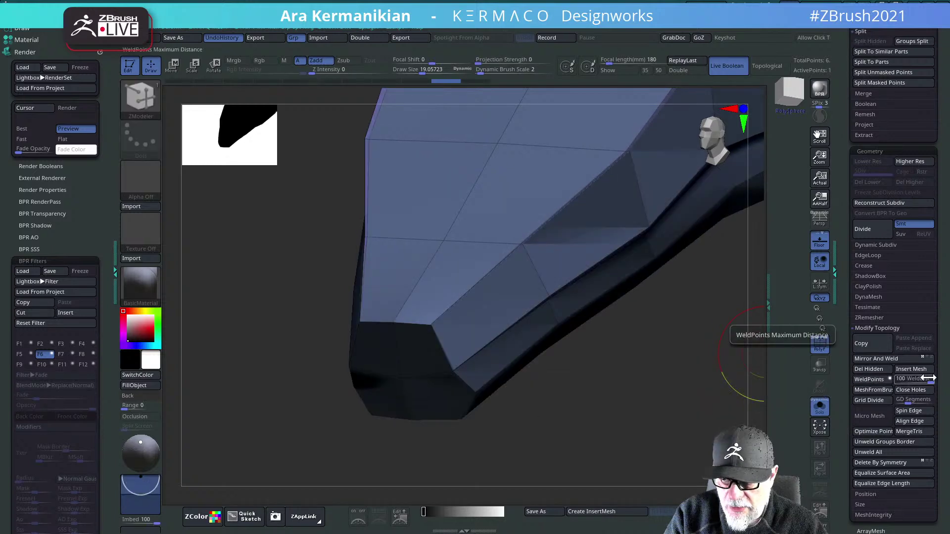
{"action": "left_click_drag", "start_coordinate": [929, 379], "coordinate": [886, 380]}
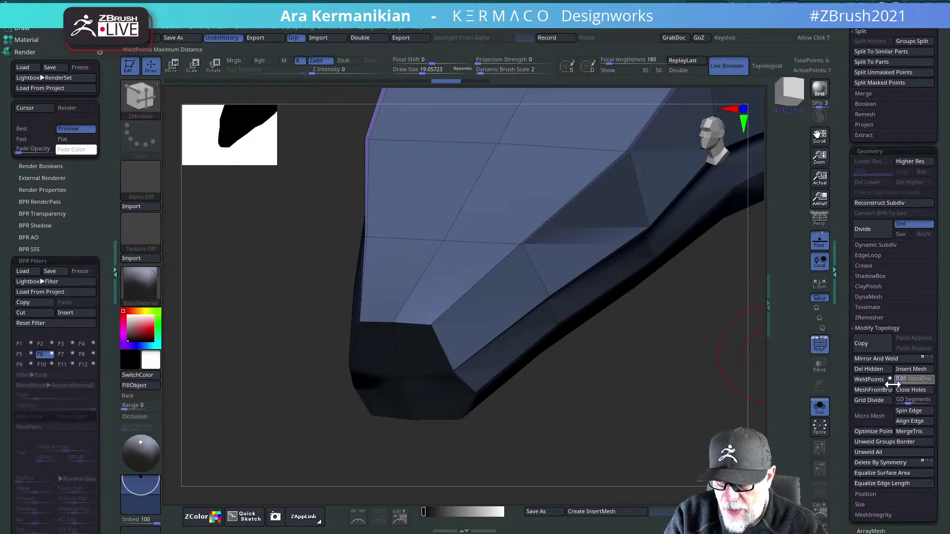
{"action": "left_click", "coordinate": [934, 382]}
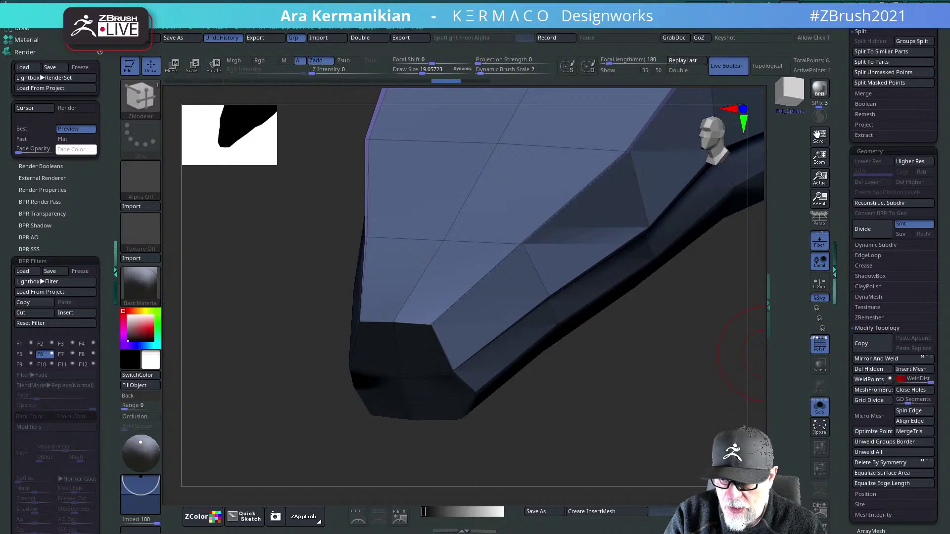
{"action": "left_click", "coordinate": [915, 382]}
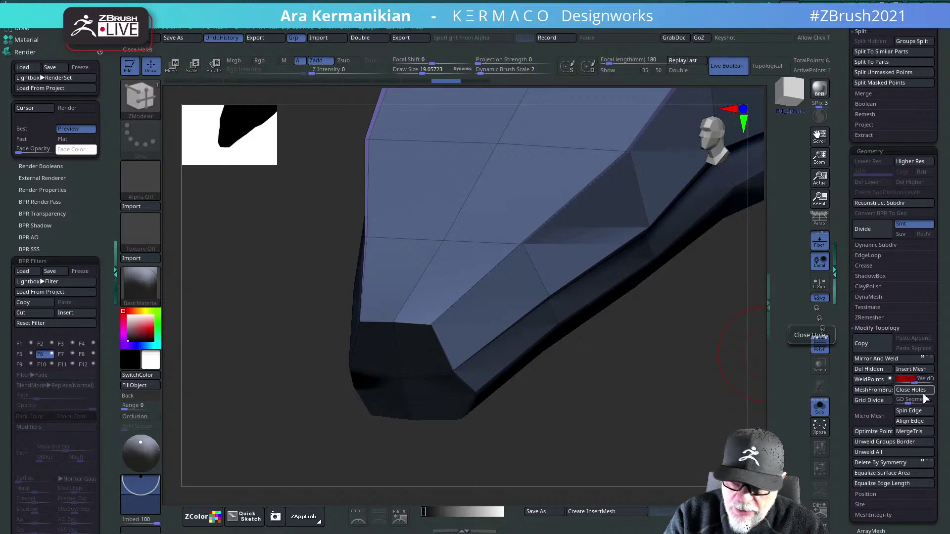
{"action": "left_click", "coordinate": [874, 379]}
- Try welding the split points along the hull's side edge again with the weld distance at 20
{"action": "mouse_move", "coordinate": [594, 432]}
{"action": "left_mouse_down"}
{"action": "mouse_move", "coordinate": [609, 418]}
{"action": "mouse_move", "coordinate": [665, 445]}
{"action": "mouse_move", "coordinate": [643, 336]}
{"action": "mouse_move", "coordinate": [637, 213]}
{"action": "left_mouse_up"}
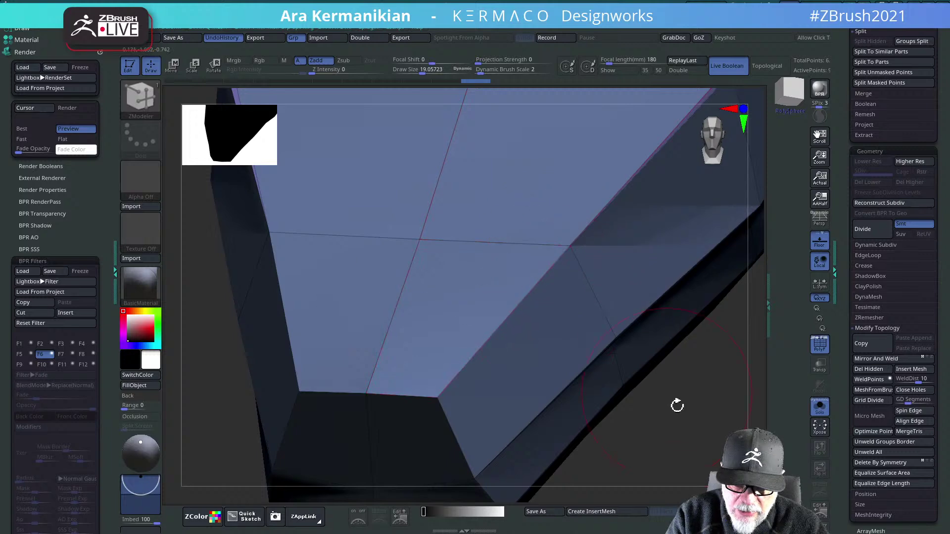
{"action": "left_click_drag", "start_coordinate": [677, 406], "coordinate": [621, 275]}
{"action": "left_click_drag", "start_coordinate": [584, 328], "coordinate": [403, 218]}
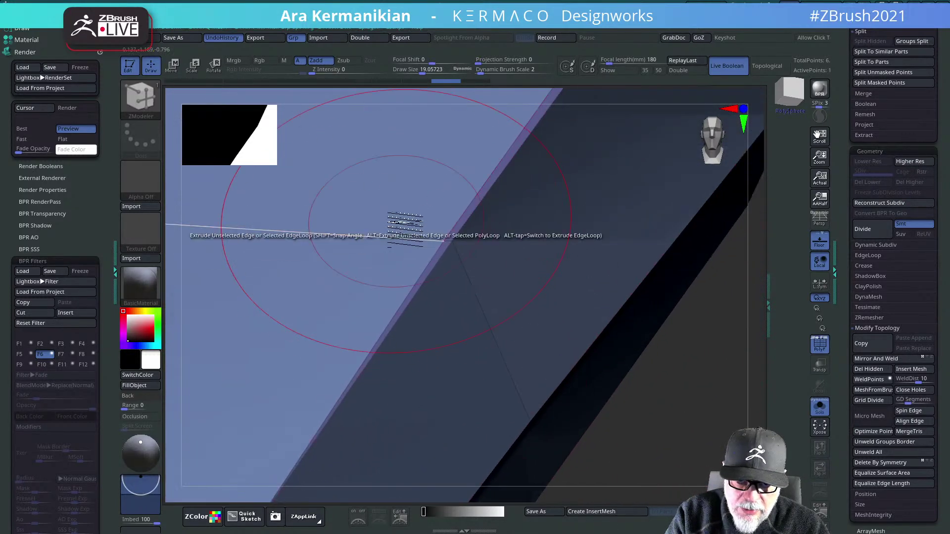
{"action": "left_click", "coordinate": [867, 382]}
{"action": "left_click_drag", "start_coordinate": [703, 361], "coordinate": [554, 297]}
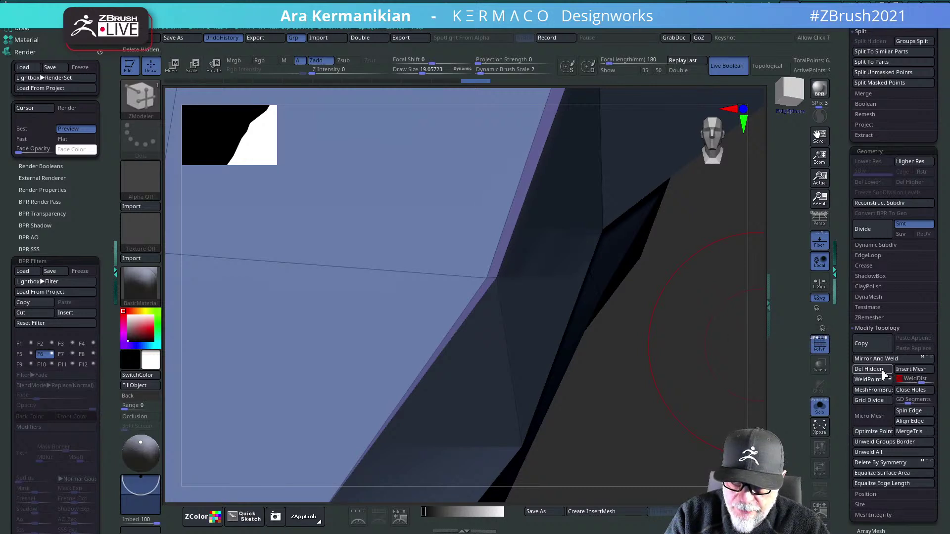
{"action": "left_click_drag", "start_coordinate": [752, 366], "coordinate": [605, 367]}
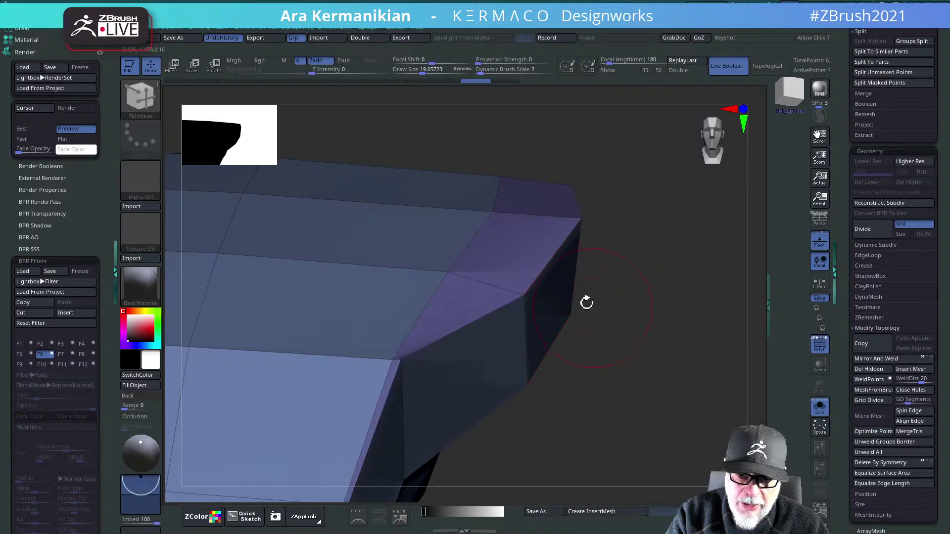
{"action": "key", "text": "ctrl+shift"}
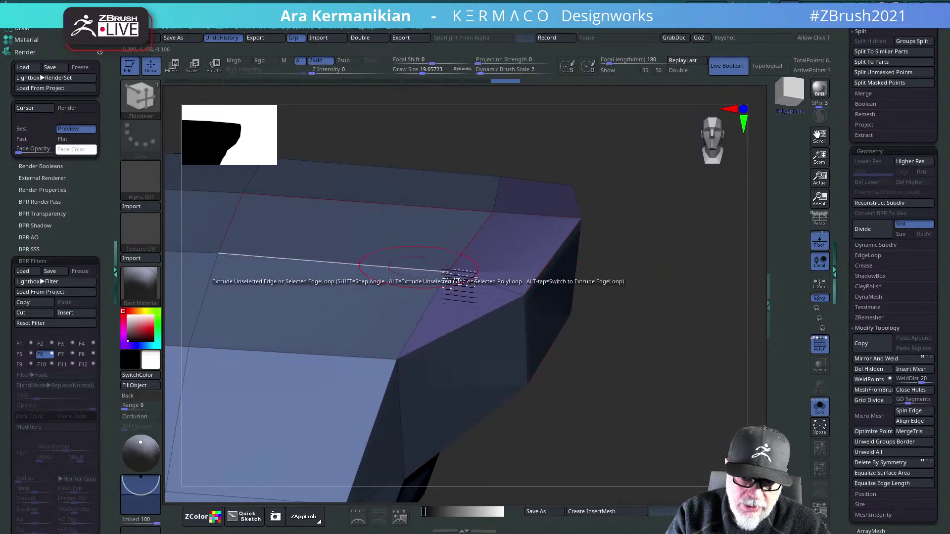
{"action": "left_click_drag", "start_coordinate": [618, 347], "coordinate": [669, 300]}
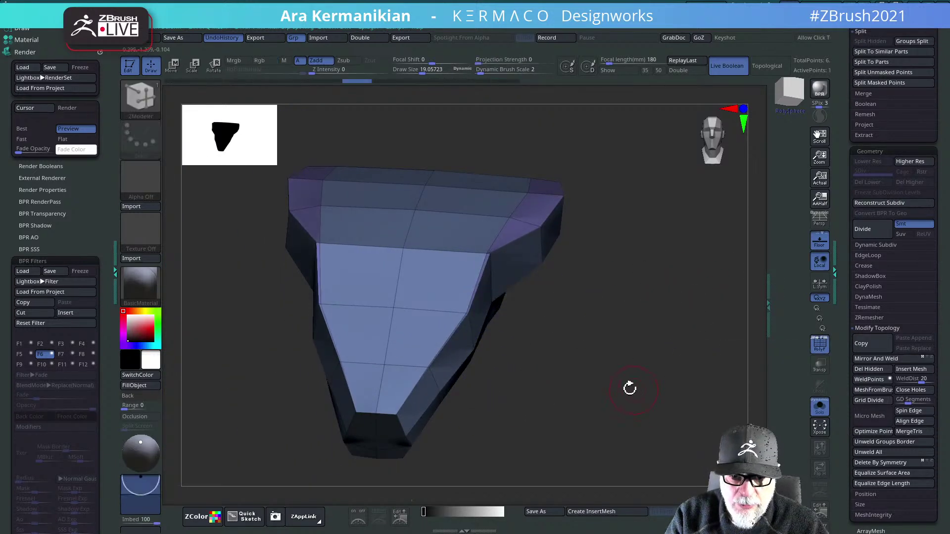
- Undo the trial welds on the hull and set the weld distance to 1
{"action": "mouse_move", "coordinate": [630, 388]}
{"action": "left_mouse_down"}
{"action": "mouse_move", "coordinate": [624, 369]}
{"action": "mouse_move", "coordinate": [557, 325]}
{"action": "mouse_move", "coordinate": [661, 361]}
{"action": "mouse_move", "coordinate": [586, 371]}
{"action": "mouse_move", "coordinate": [690, 324]}
{"action": "mouse_move", "coordinate": [647, 306]}
{"action": "left_mouse_up"}
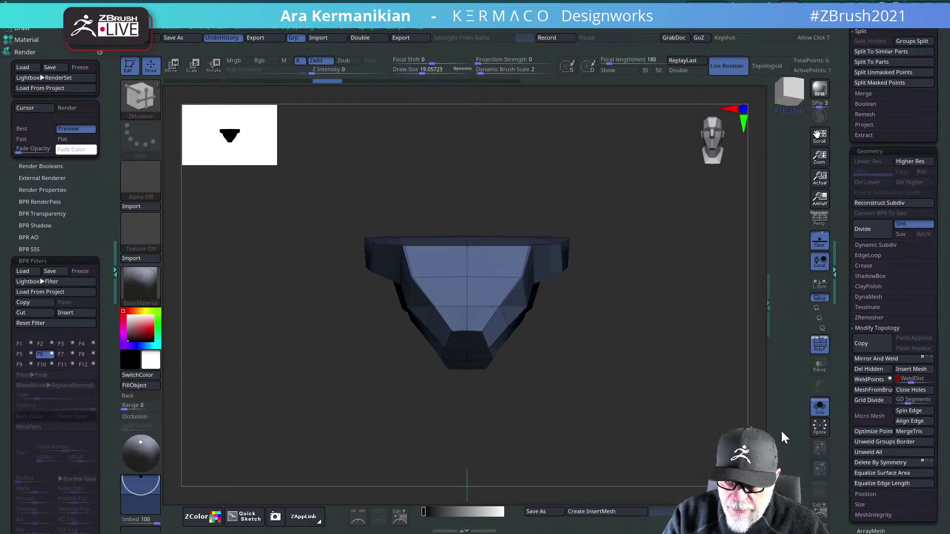
{"action": "left_click_drag", "start_coordinate": [524, 346], "coordinate": [618, 365]}
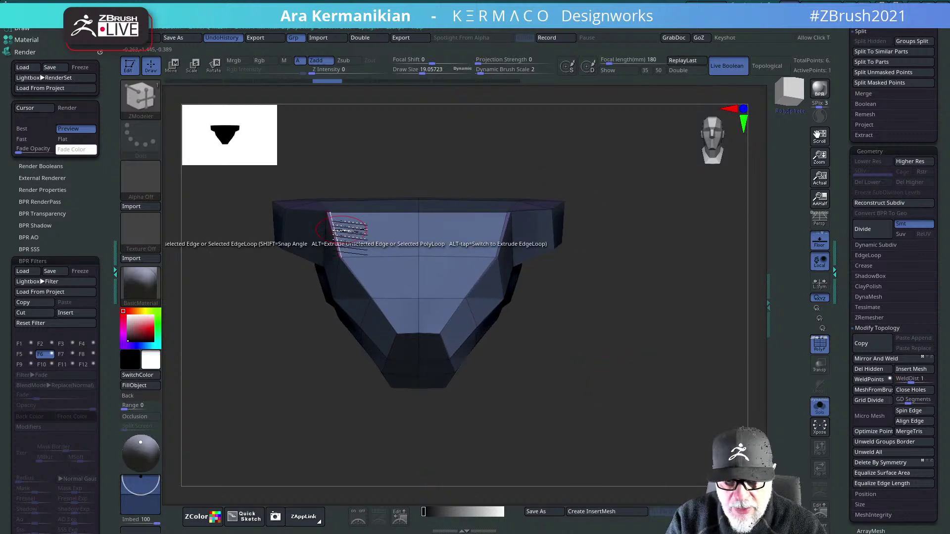
{"action": "left_click_drag", "start_coordinate": [625, 361], "coordinate": [695, 372]}
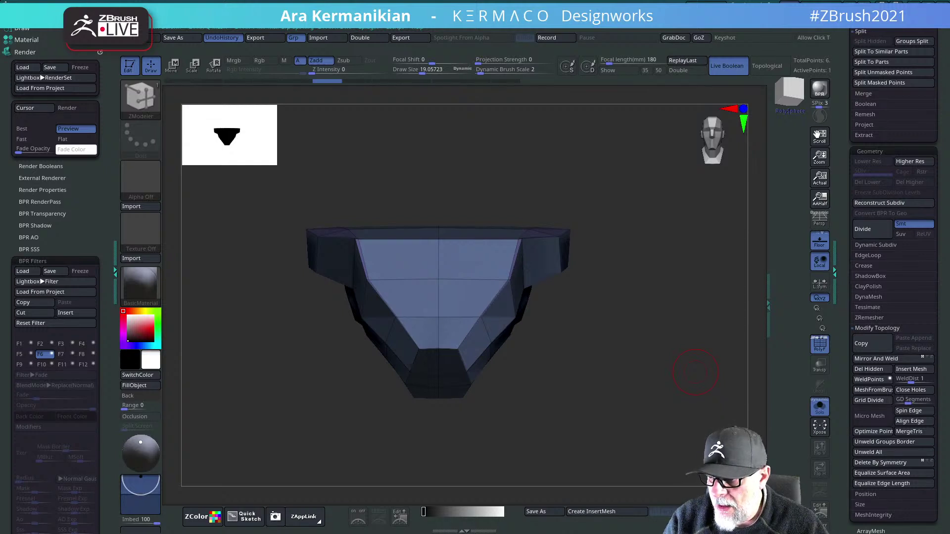
{"action": "left_click_drag", "start_coordinate": [620, 462], "coordinate": [637, 149]}
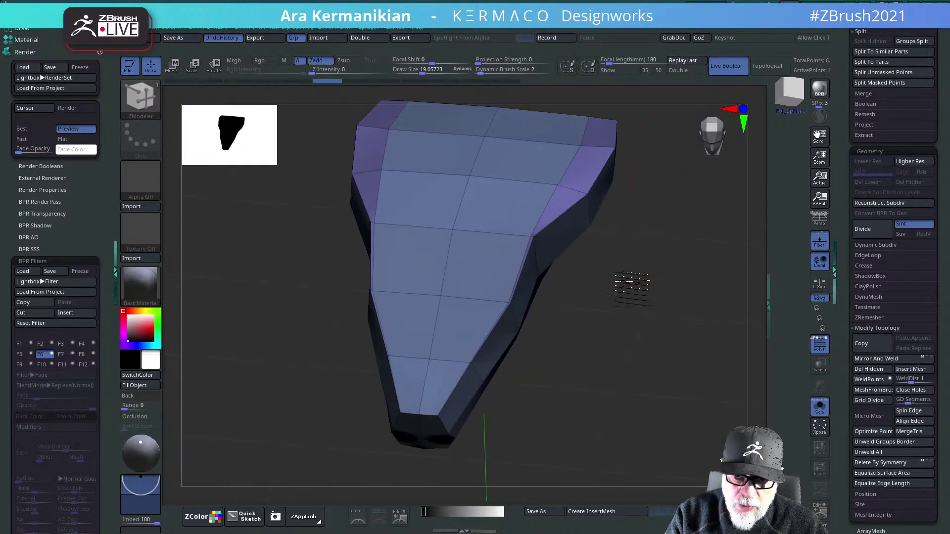
{"action": "left_click_drag", "start_coordinate": [625, 281], "coordinate": [631, 267]}
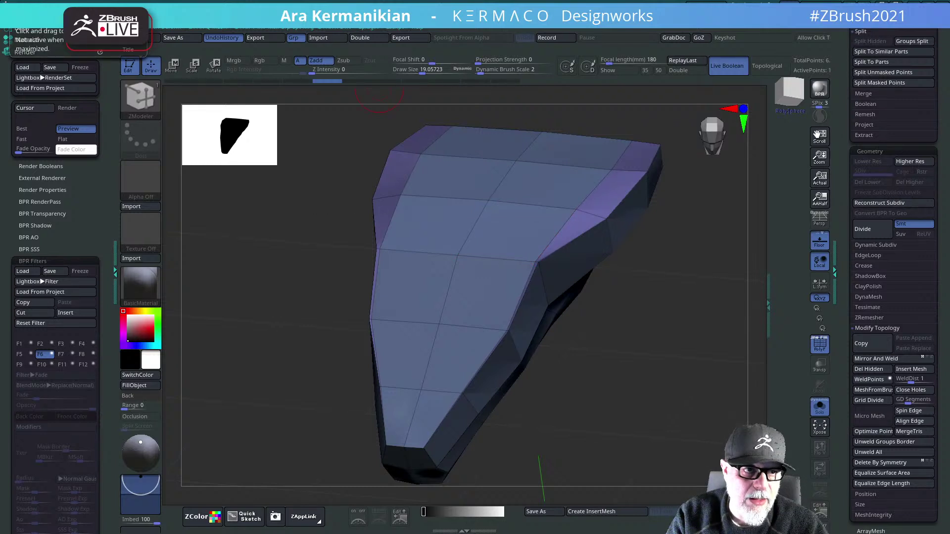
{"action": "left_click_drag", "start_coordinate": [630, 320], "coordinate": [604, 265]}
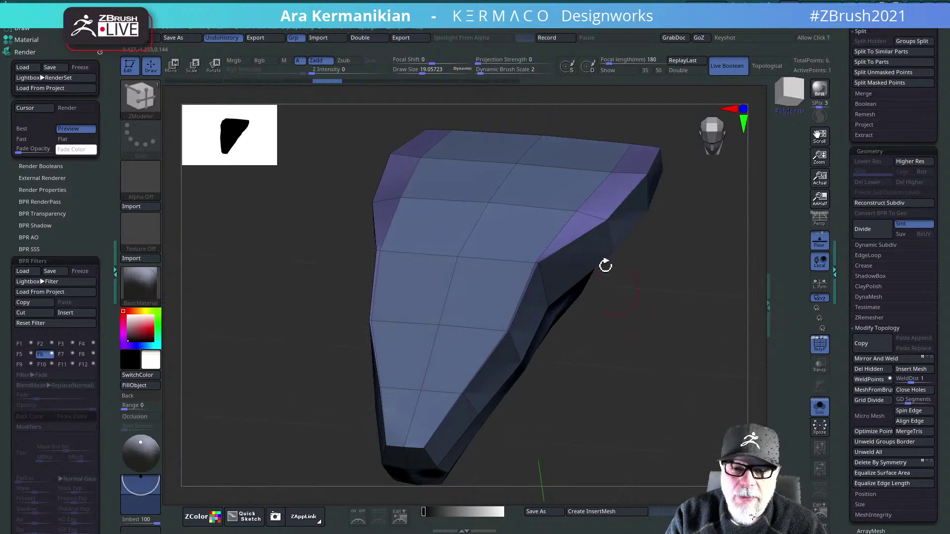
- Set the ZModeler polygon action to PolyGroup with Fill as its target
{"action": "left_click_drag", "start_coordinate": [657, 316], "coordinate": [545, 240]}
{"action": "key", "text": "space"}
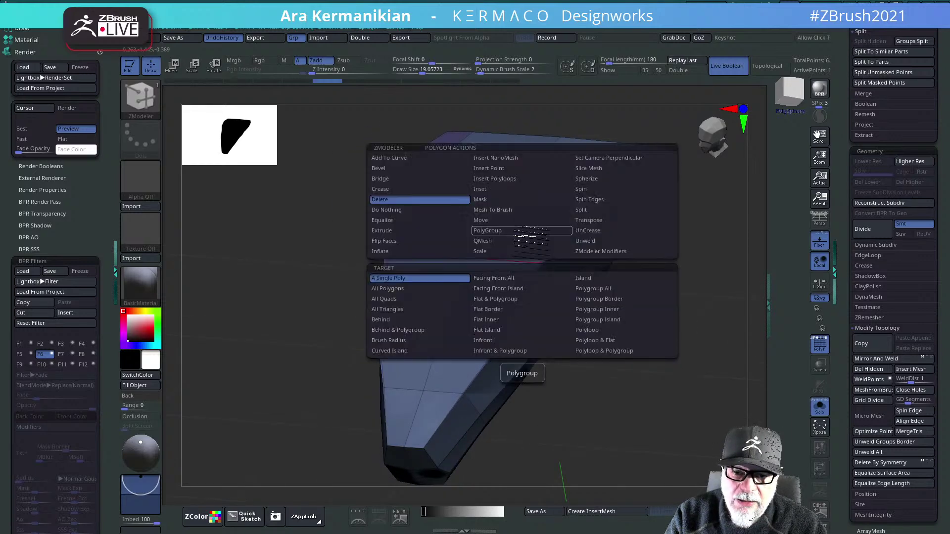
{"action": "key", "text": "space"}
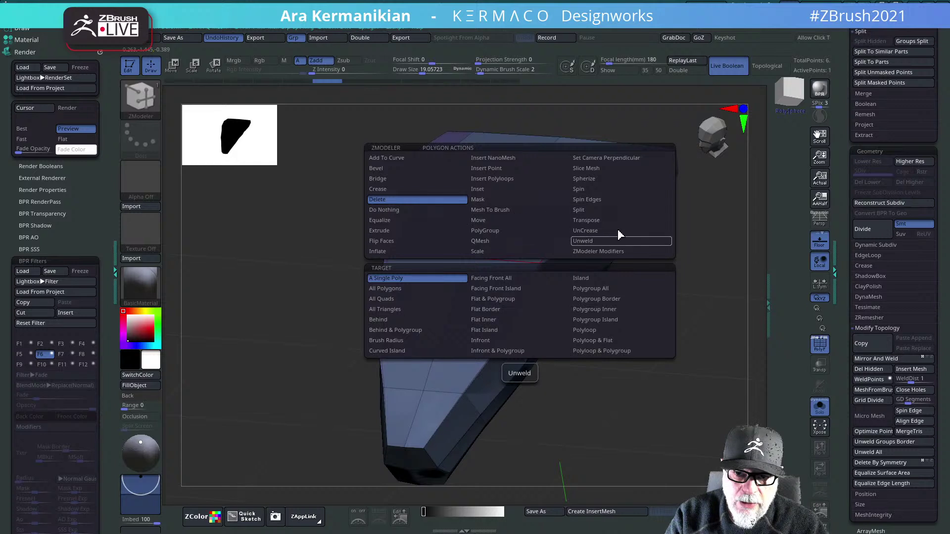
{"action": "left_click", "coordinate": [499, 231]}
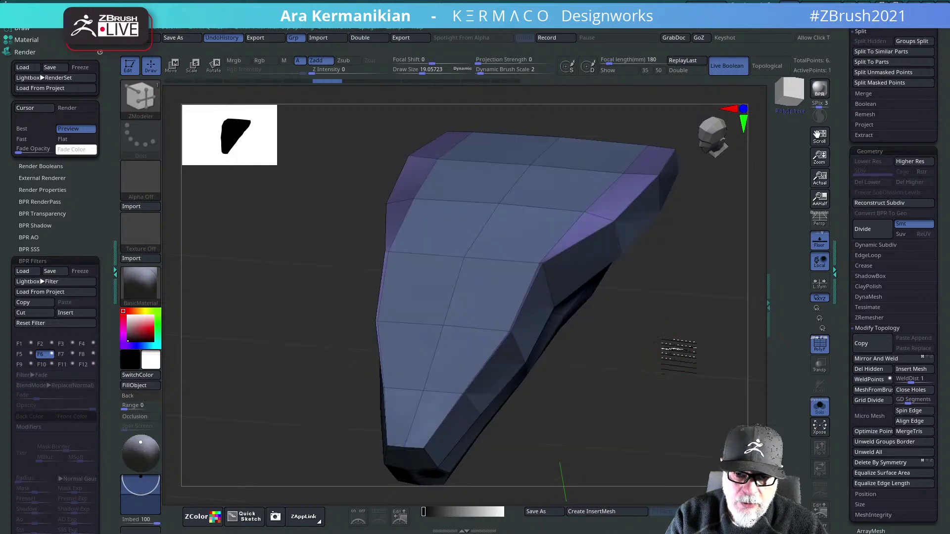
{"action": "key", "text": "space"}
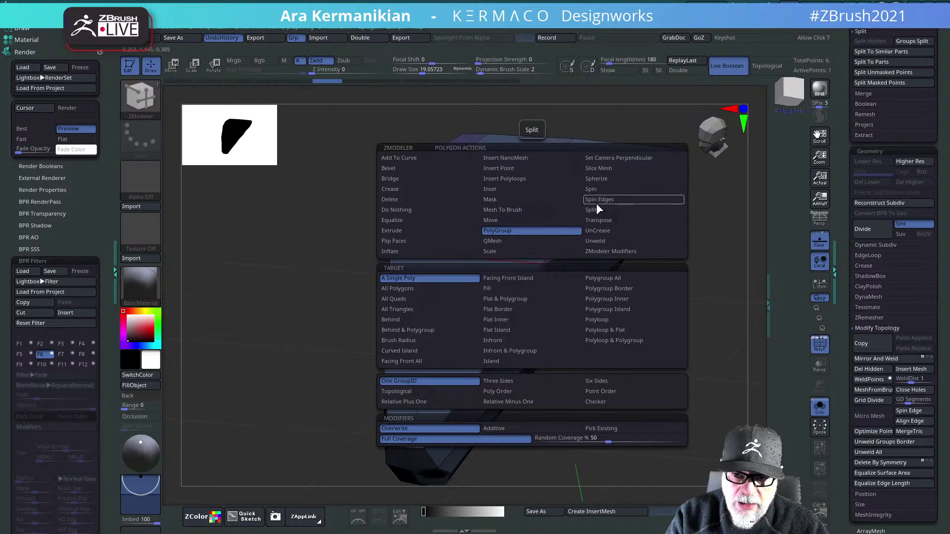
{"action": "left_click", "coordinate": [490, 289]}
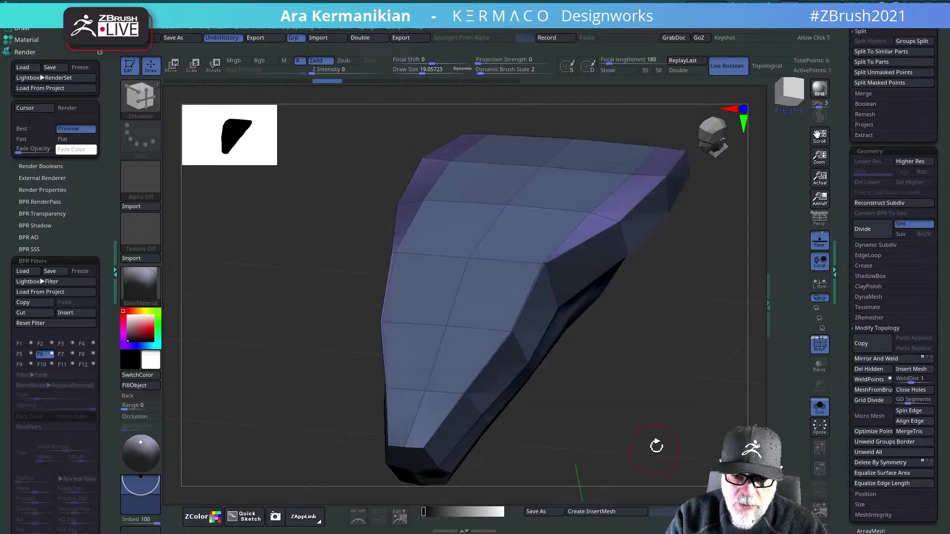
- Try filling the hull's top faces and both purple side areas as one polygroup, and undo the fills
{"action": "left_click_drag", "start_coordinate": [657, 445], "coordinate": [509, 254]}
{"action": "left_click", "coordinate": [506, 253]}
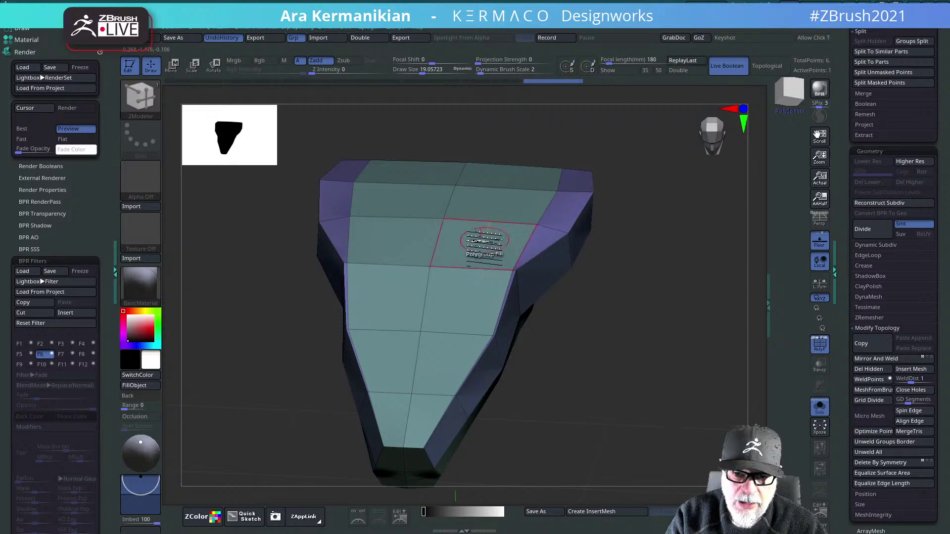
{"action": "left_click_drag", "start_coordinate": [656, 300], "coordinate": [668, 331]}
{"action": "left_click", "coordinate": [550, 240]}
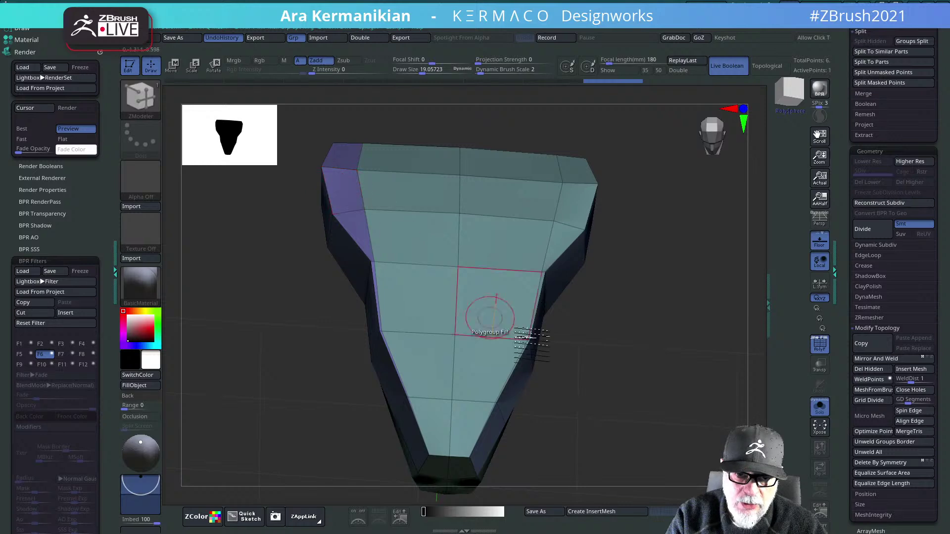
{"action": "left_click", "coordinate": [349, 200]}
{"action": "left_click_drag", "start_coordinate": [651, 376], "coordinate": [619, 377]}
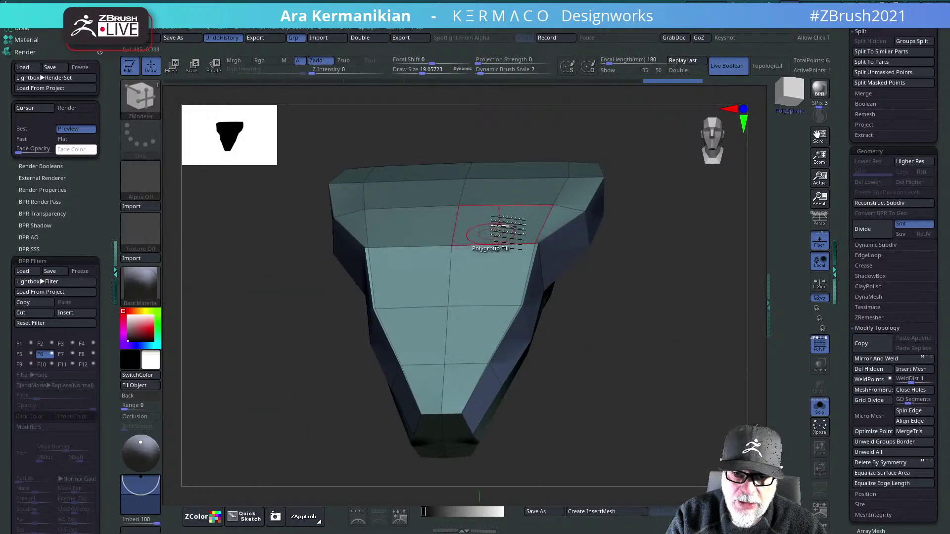
{"action": "key", "text": "space"}
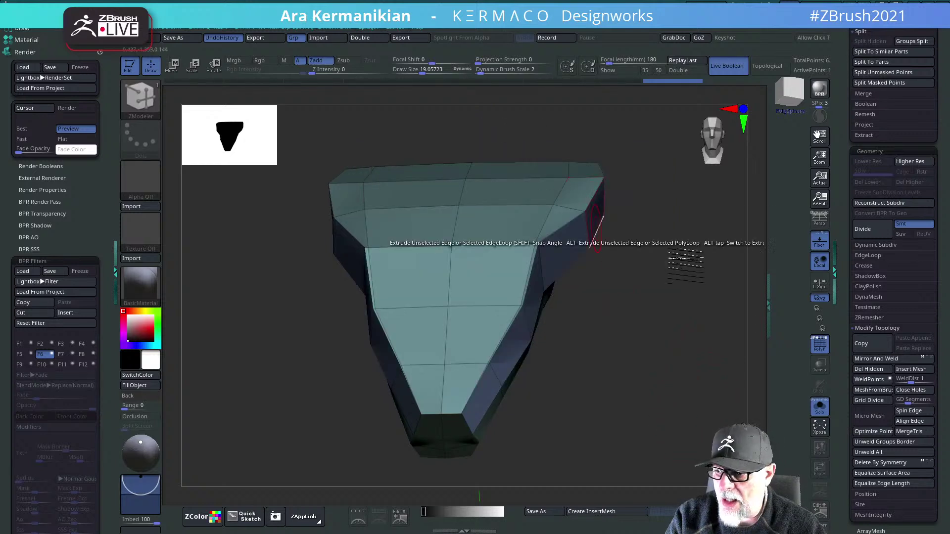
{"action": "mouse_move", "coordinate": [724, 372]}
{"action": "left_mouse_down"}
{"action": "mouse_move", "coordinate": [664, 329]}
{"action": "mouse_move", "coordinate": [620, 352]}
{"action": "mouse_move", "coordinate": [636, 350]}
{"action": "mouse_move", "coordinate": [636, 323]}
{"action": "mouse_move", "coordinate": [660, 333]}
{"action": "mouse_move", "coordinate": [676, 314]}
{"action": "mouse_move", "coordinate": [606, 300]}
{"action": "mouse_move", "coordinate": [592, 287]}
{"action": "mouse_move", "coordinate": [586, 316]}
{"action": "mouse_move", "coordinate": [629, 309]}
{"action": "mouse_move", "coordinate": [675, 322]}
{"action": "mouse_move", "coordinate": [666, 333]}
{"action": "mouse_move", "coordinate": [647, 324]}
{"action": "mouse_move", "coordinate": [629, 333]}
{"action": "left_mouse_up"}
{"action": "key", "text": "ctrl"}
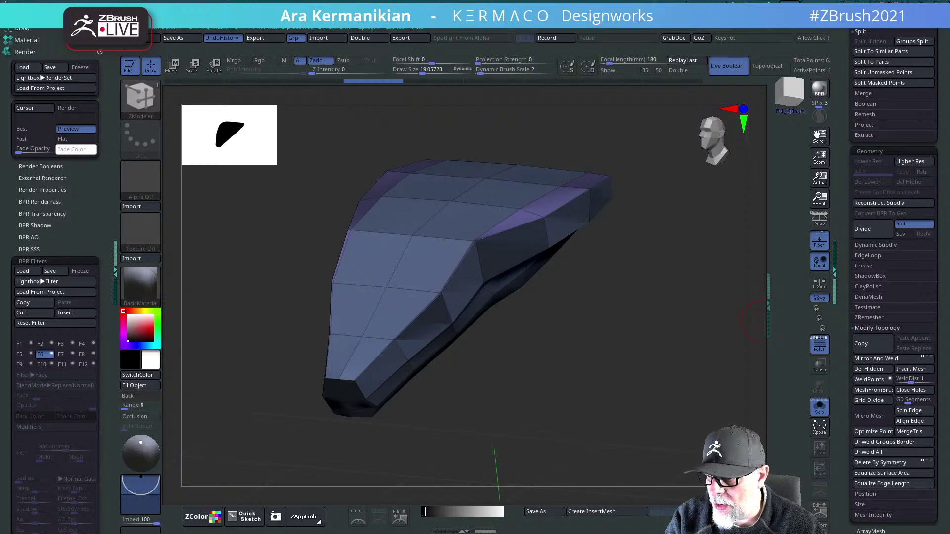
- Turn off Solo to show the whole mech and reduce the draw size to about 1.46
{"action": "left_click_drag", "start_coordinate": [613, 367], "coordinate": [643, 308], "text": "shift"}
{"action": "left_click", "coordinate": [820, 408]}
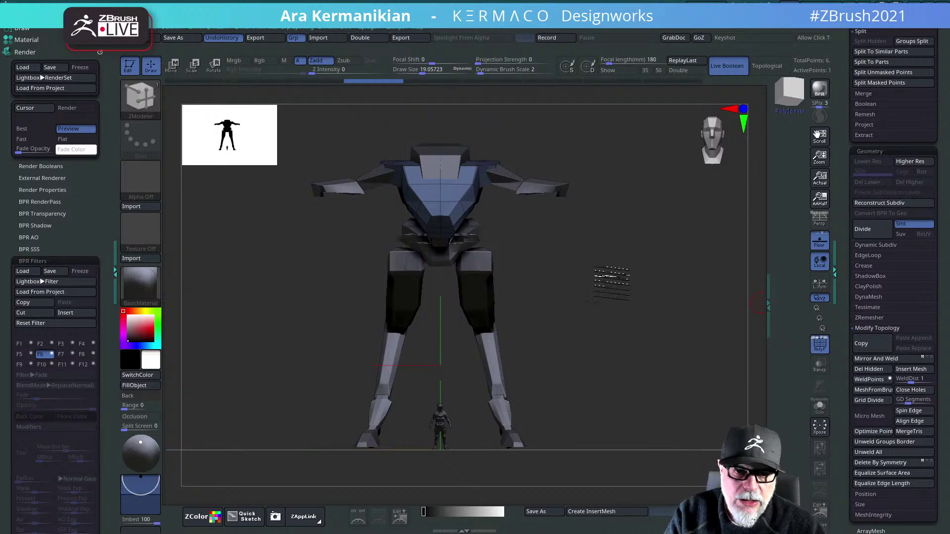
{"action": "left_click_drag", "start_coordinate": [553, 235], "coordinate": [593, 268], "text": "shift"}
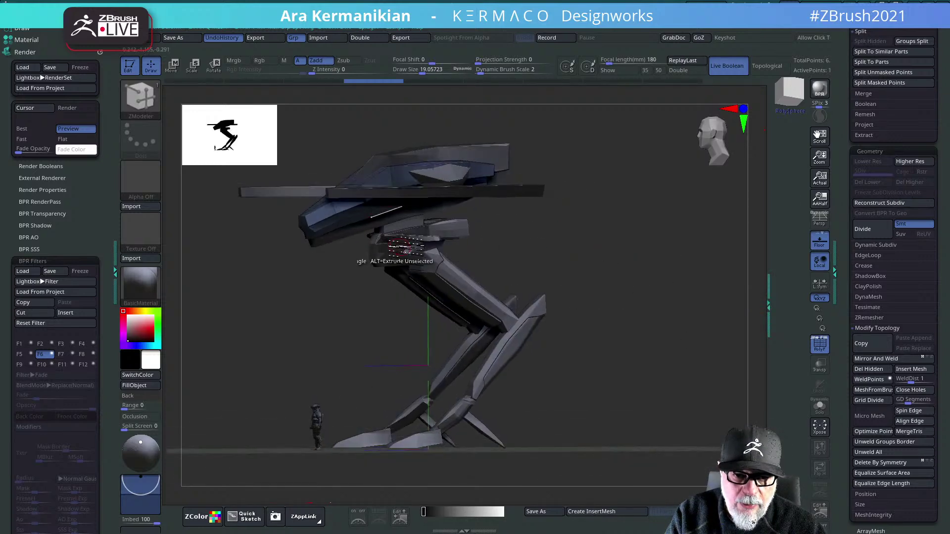
{"action": "left_click_drag", "start_coordinate": [405, 246], "coordinate": [616, 227]}
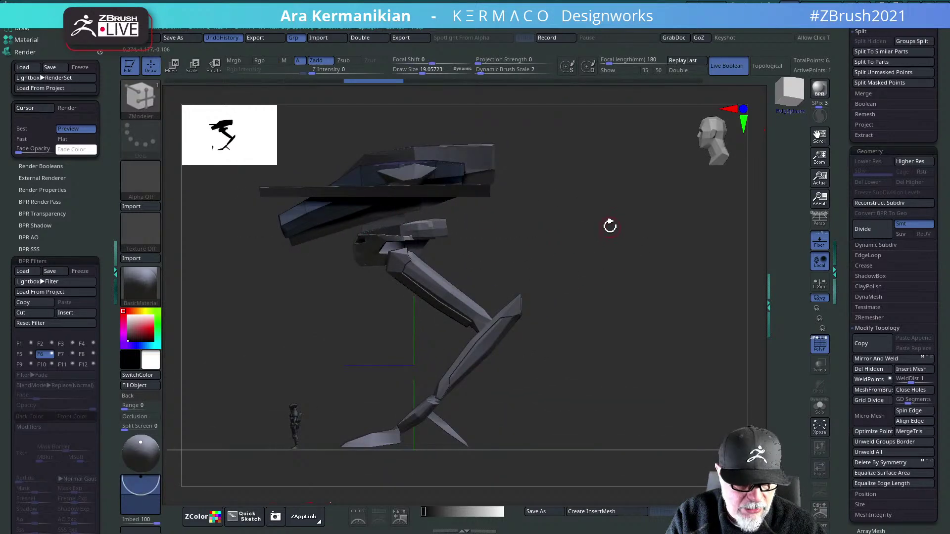
{"action": "key", "text": "s"}
{"action": "mouse_move", "coordinate": [703, 265]}
{"action": "left_mouse_down", "text": "shift"}
{"action": "mouse_move", "coordinate": [592, 252]}
{"action": "mouse_move", "coordinate": [654, 270]}
{"action": "left_mouse_up", "text": "shift"}
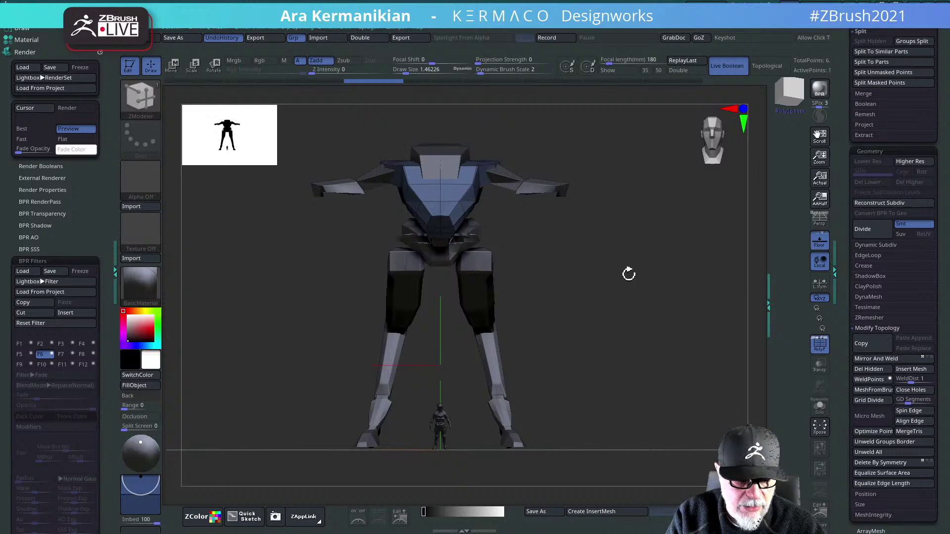
- Activate the Move gizmo and select only the mech's upper-body subtools for transposing, excluding the legs and the human figure
{"action": "key", "text": "w"}
{"action": "left_click_drag", "start_coordinate": [648, 303], "coordinate": [664, 281], "text": "alt"}
{"action": "left_click_drag", "start_coordinate": [619, 463], "coordinate": [342, 300], "text": "ctrl+shift"}
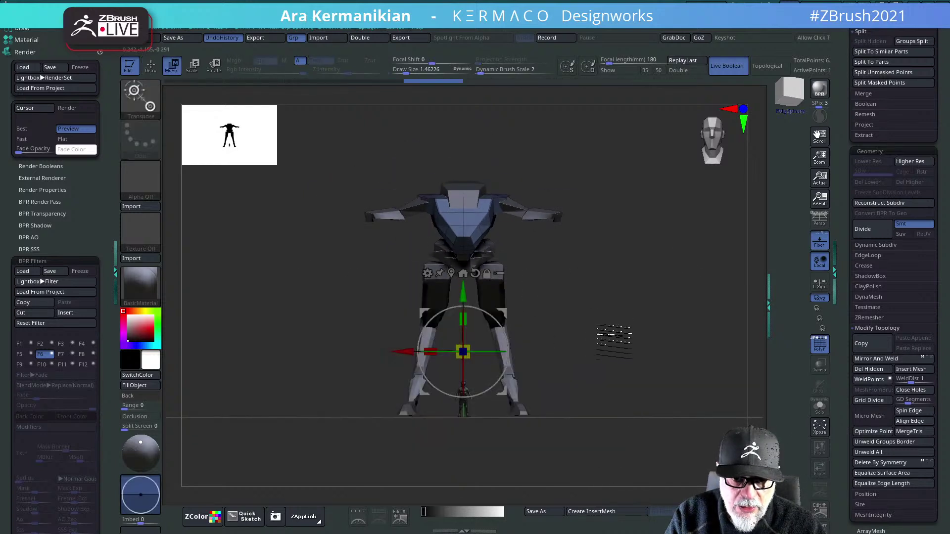
{"action": "left_click", "coordinate": [489, 272], "text": "ctrl+alt+shift"}
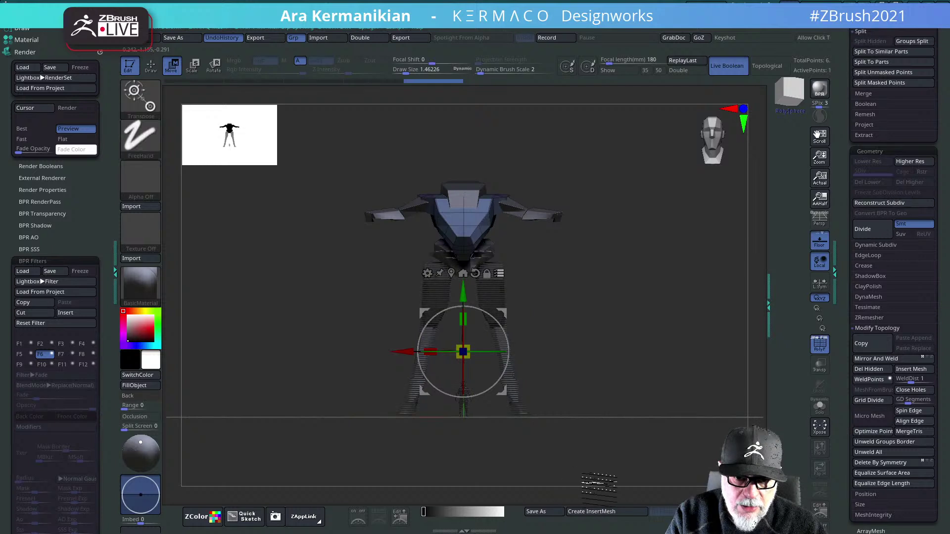
- Lower the selected upper-body subtools slightly along the vertical axis towards the legs
{"action": "left_click_drag", "start_coordinate": [464, 293], "coordinate": [463, 295]}
{"action": "left_click_drag", "start_coordinate": [592, 292], "coordinate": [549, 293], "text": "shift"}
{"action": "left_click_drag", "start_coordinate": [463, 295], "coordinate": [464, 297]}
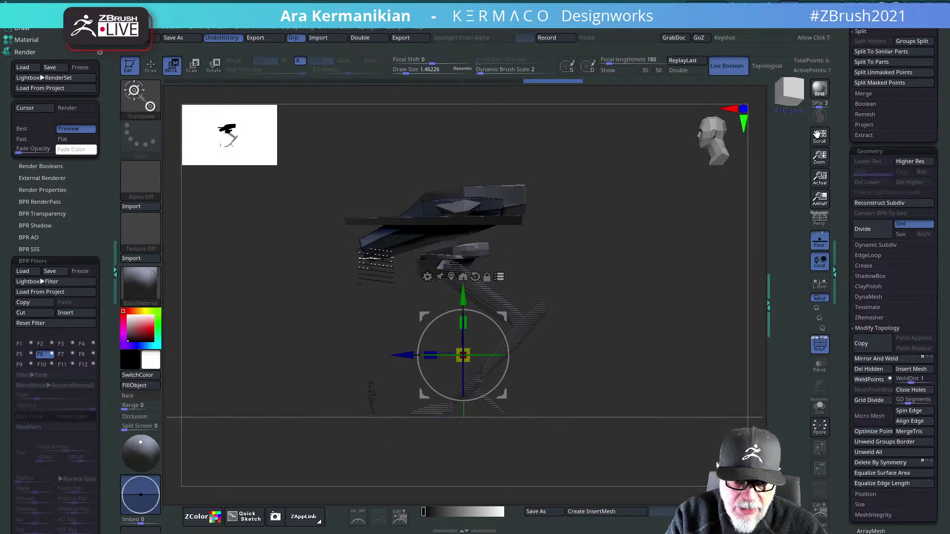
{"action": "mouse_move", "coordinate": [437, 259]}
{"action": "left_mouse_down"}
{"action": "mouse_move", "coordinate": [578, 257]}
{"action": "mouse_move", "coordinate": [425, 255]}
{"action": "left_mouse_up"}
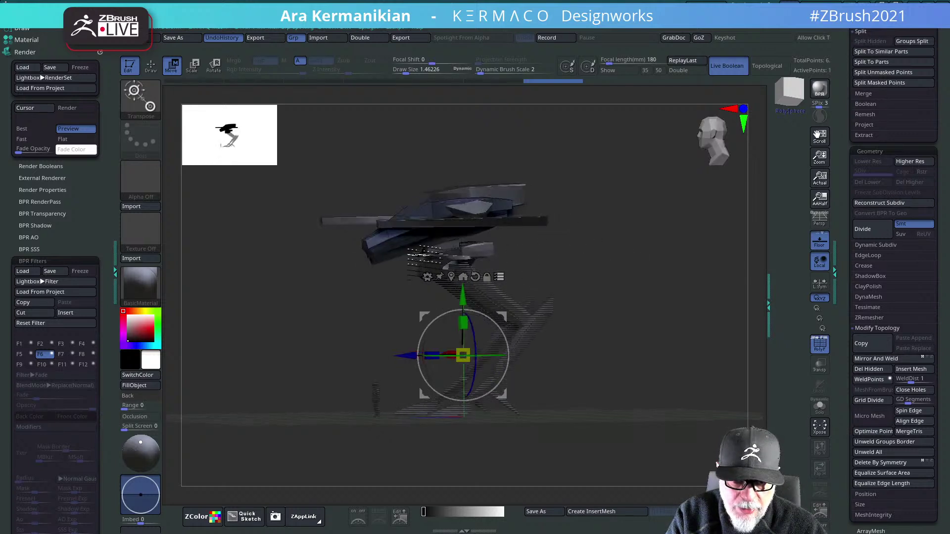
- Inspect the lowered upper body against the legs from the front
{"action": "mouse_move", "coordinate": [579, 262]}
{"action": "left_mouse_down"}
{"action": "mouse_move", "coordinate": [564, 268]}
{"action": "mouse_move", "coordinate": [597, 255]}
{"action": "left_mouse_up"}
{"action": "left_click_drag", "start_coordinate": [502, 273], "coordinate": [658, 299]}
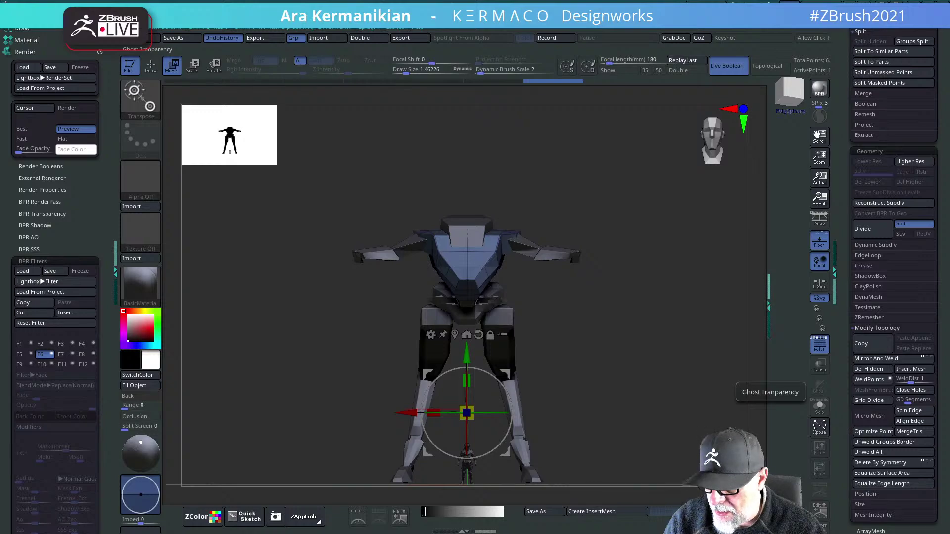
- Switch to the reference image board and examine the Guns collection, including the sheet of rockets, missiles and shoulder-mounted equipment
{"action": "key", "text": "alt+Tab"}
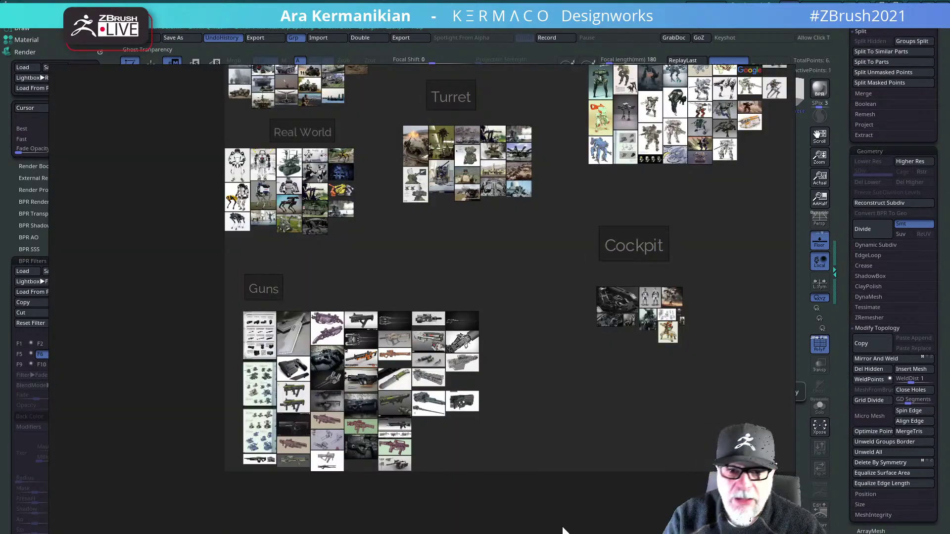
{"action": "scroll", "coordinate": [436, 419], "scroll_direction": "up", "scroll_amount": 5}
{"action": "scroll", "coordinate": [452, 423], "scroll_direction": "down", "scroll_amount": 5}
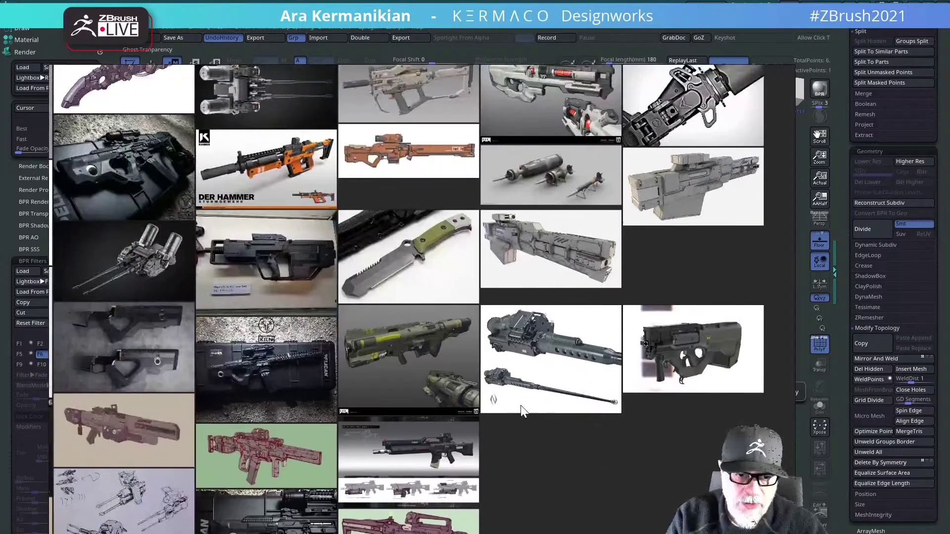
{"action": "scroll", "coordinate": [483, 379], "scroll_direction": "up", "scroll_amount": 2}
{"action": "middle_click_drag", "start_coordinate": [476, 404], "coordinate": [542, 354]}
{"action": "scroll", "coordinate": [492, 338], "scroll_direction": "up", "scroll_amount": 3}
{"action": "scroll", "coordinate": [561, 371], "scroll_direction": "down", "scroll_amount": 3}
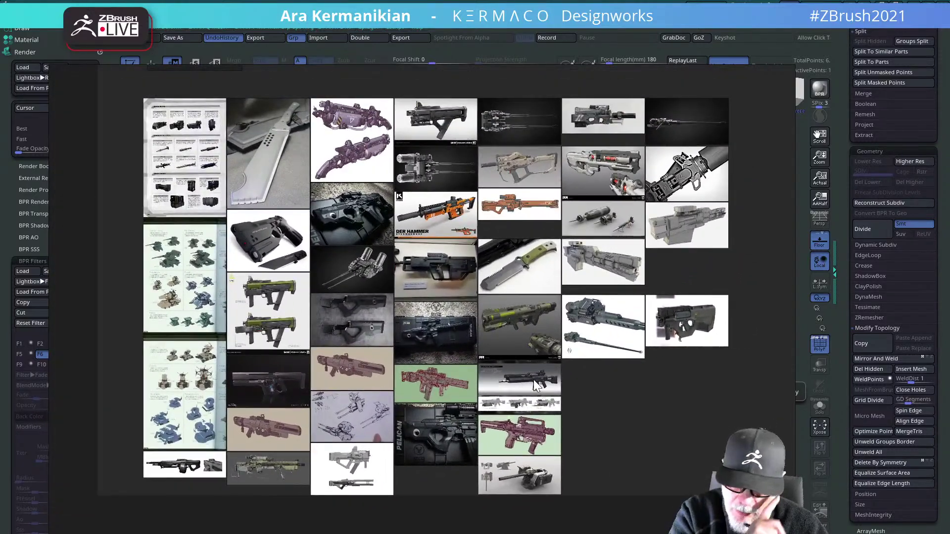
{"action": "scroll", "coordinate": [502, 289], "scroll_direction": "down", "scroll_amount": 3}
{"action": "scroll", "coordinate": [509, 312], "scroll_direction": "up", "scroll_amount": 6}
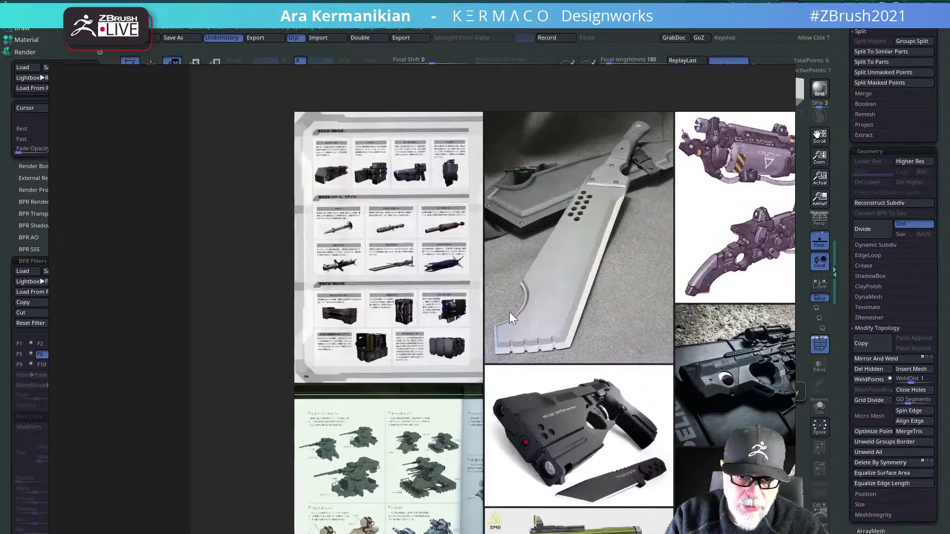
{"action": "scroll", "coordinate": [447, 303], "scroll_direction": "up", "scroll_amount": 2}
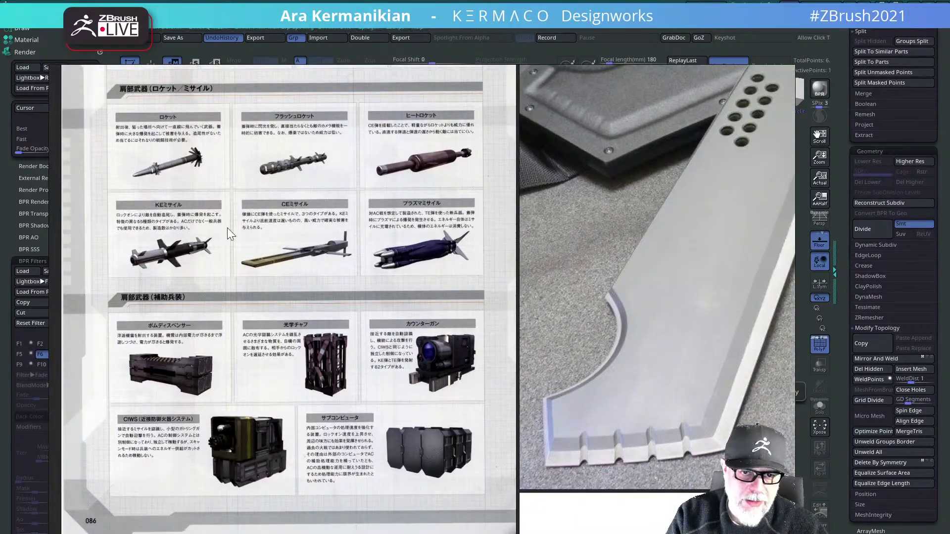
{"action": "scroll", "coordinate": [550, 380], "scroll_direction": "down", "scroll_amount": 8}
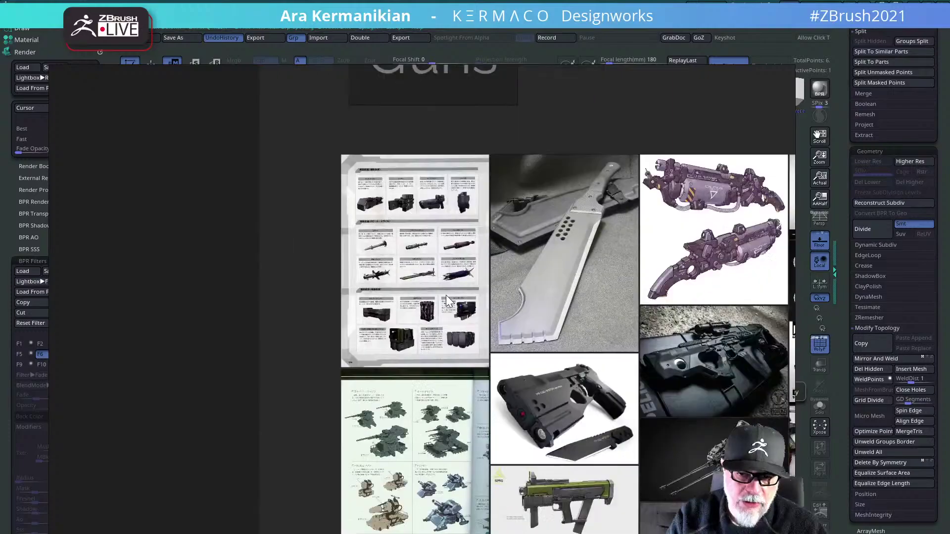
- Examine the rifle and launcher references across the lower rows and right-hand columns of the Guns collection
{"action": "scroll", "coordinate": [533, 414], "scroll_direction": "up", "scroll_amount": 8}
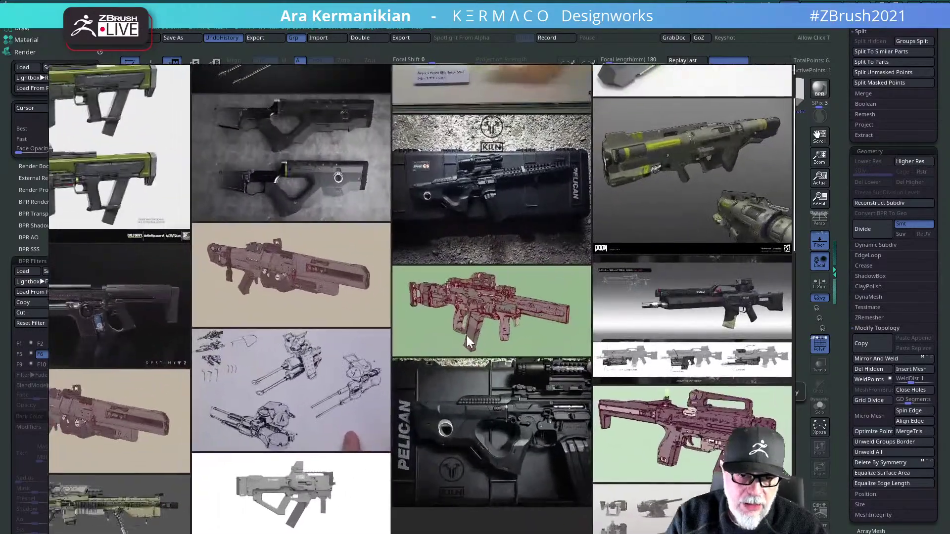
{"action": "middle_click_drag", "start_coordinate": [467, 335], "coordinate": [533, 343]}
{"action": "middle_click_drag", "start_coordinate": [333, 352], "coordinate": [553, 262]}
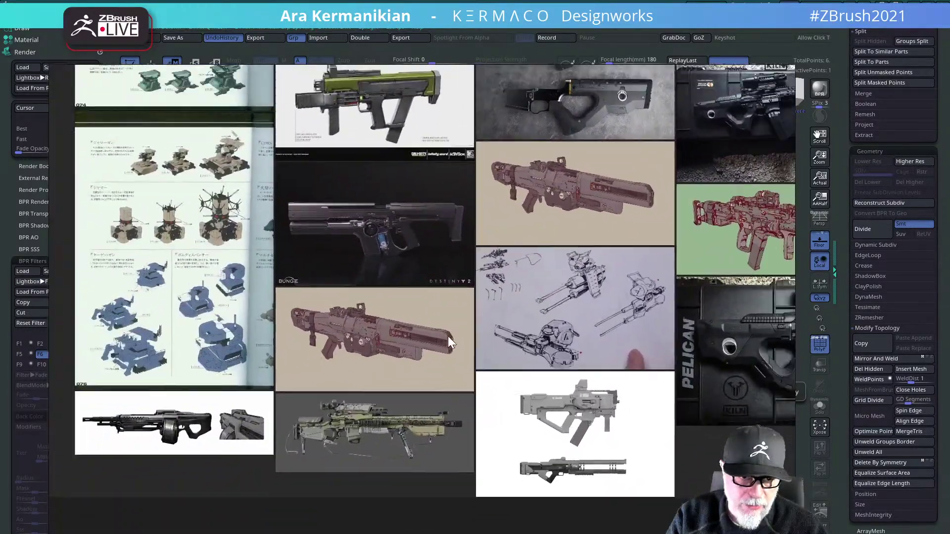
{"action": "scroll", "coordinate": [445, 339], "scroll_direction": "up", "scroll_amount": 3}
{"action": "middle_click_drag", "start_coordinate": [423, 349], "coordinate": [260, 341]}
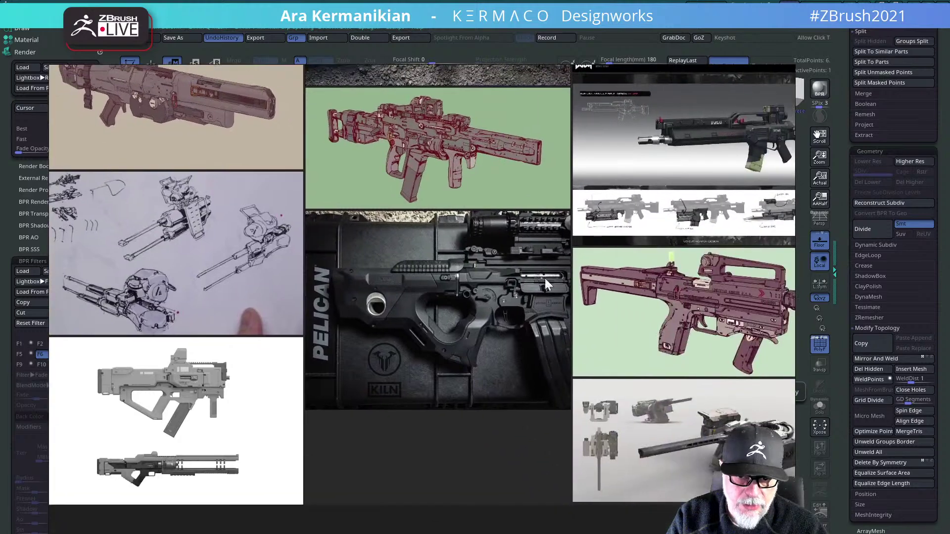
{"action": "mouse_move", "coordinate": [545, 278]}
{"action": "middle_mouse_down"}
{"action": "mouse_move", "coordinate": [369, 292]}
{"action": "mouse_move", "coordinate": [447, 409]}
{"action": "mouse_move", "coordinate": [506, 376]}
{"action": "mouse_move", "coordinate": [536, 305]}
{"action": "mouse_move", "coordinate": [492, 389]}
{"action": "middle_mouse_up"}
{"action": "middle_click_drag", "start_coordinate": [497, 313], "coordinate": [497, 394]}
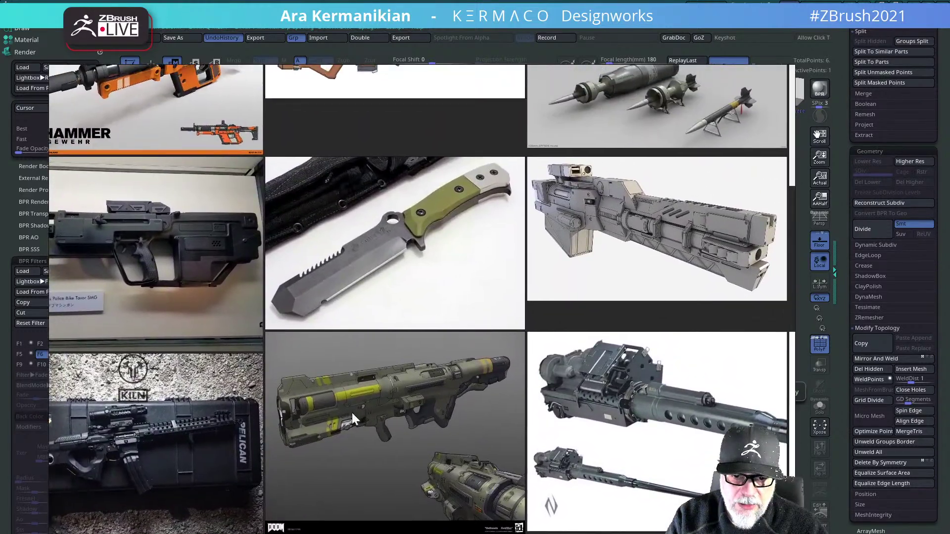
{"action": "middle_click_drag", "start_coordinate": [420, 349], "coordinate": [456, 497]}
{"action": "middle_click_drag", "start_coordinate": [508, 308], "coordinate": [406, 354]}
{"action": "mouse_move", "coordinate": [563, 153]}
{"action": "middle_mouse_down"}
{"action": "mouse_move", "coordinate": [480, 304]}
{"action": "mouse_move", "coordinate": [456, 374]}
{"action": "middle_mouse_up"}
{"action": "middle_click_drag", "start_coordinate": [498, 346], "coordinate": [473, 287]}
{"action": "scroll", "coordinate": [475, 302], "scroll_direction": "down", "scroll_amount": 3}
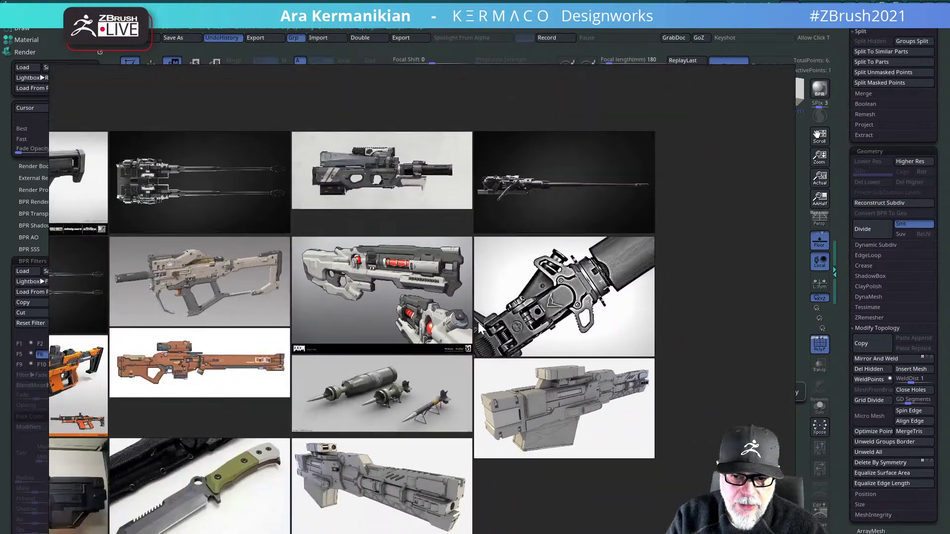
- Compare the blocky grey cannon, the long-barrelled heavy gun and the compact bullpup references up close
{"action": "middle_click_drag", "start_coordinate": [478, 322], "coordinate": [551, 245]}
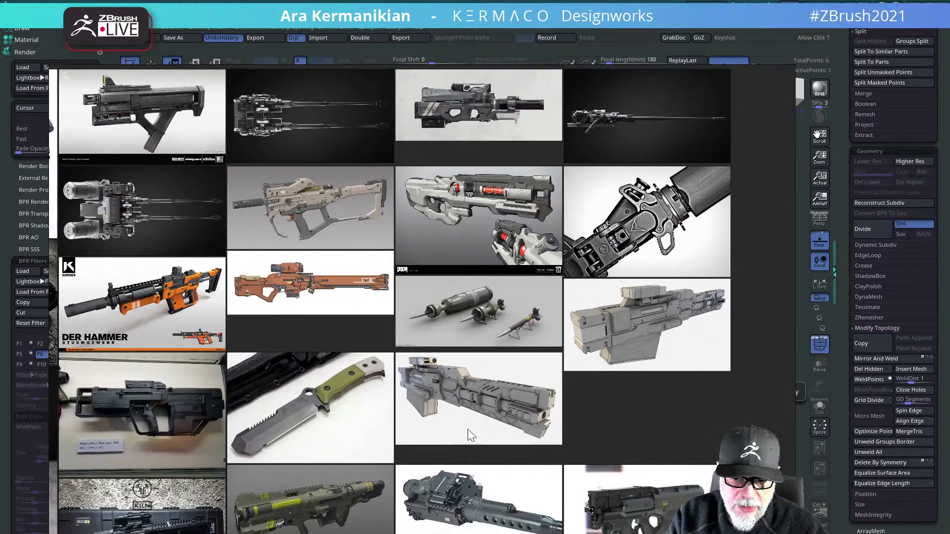
{"action": "middle_click_drag", "start_coordinate": [469, 430], "coordinate": [473, 274]}
{"action": "scroll", "coordinate": [631, 277], "scroll_direction": "up", "scroll_amount": 3}
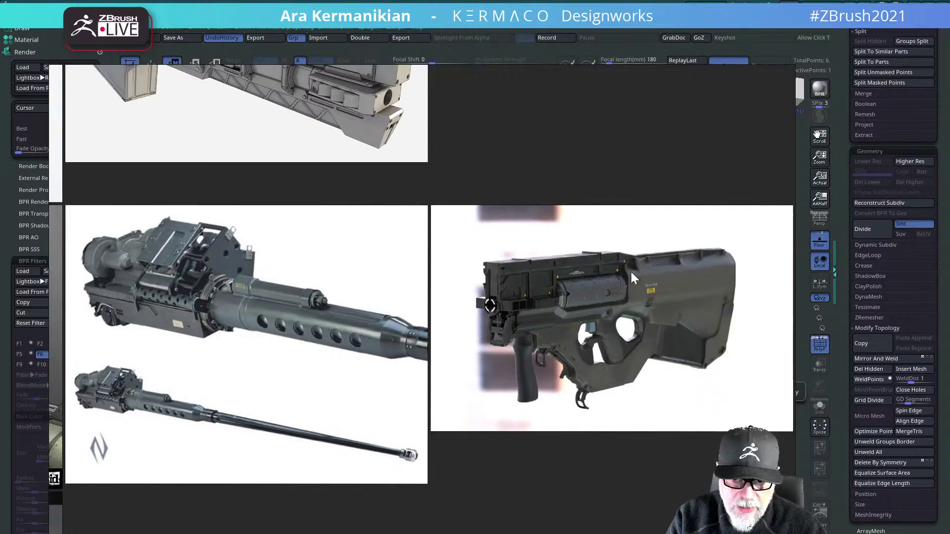
{"action": "scroll", "coordinate": [542, 357], "scroll_direction": "down", "scroll_amount": 3}
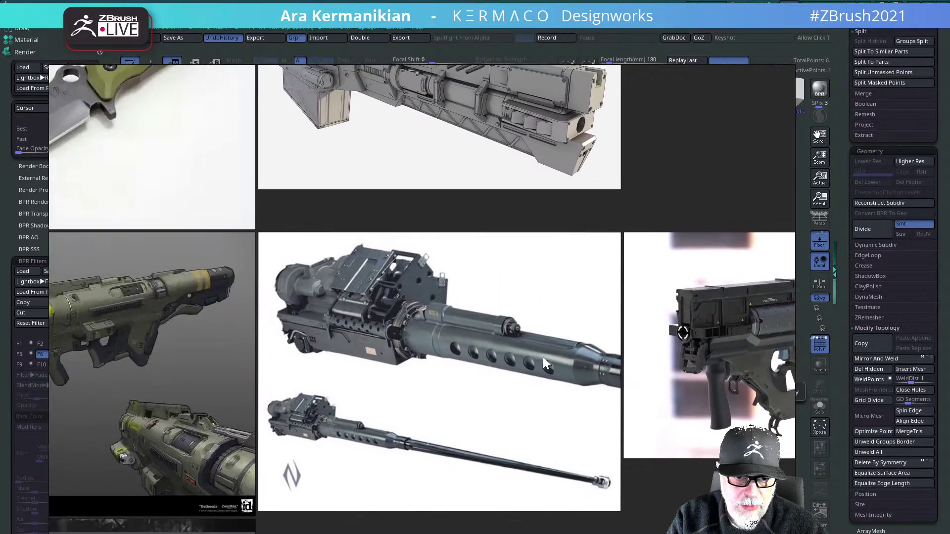
{"action": "scroll", "coordinate": [509, 352], "scroll_direction": "up", "scroll_amount": 2}
{"action": "middle_click_drag", "start_coordinate": [508, 352], "coordinate": [616, 320]}
{"action": "scroll", "coordinate": [485, 495], "scroll_direction": "up", "scroll_amount": 3}
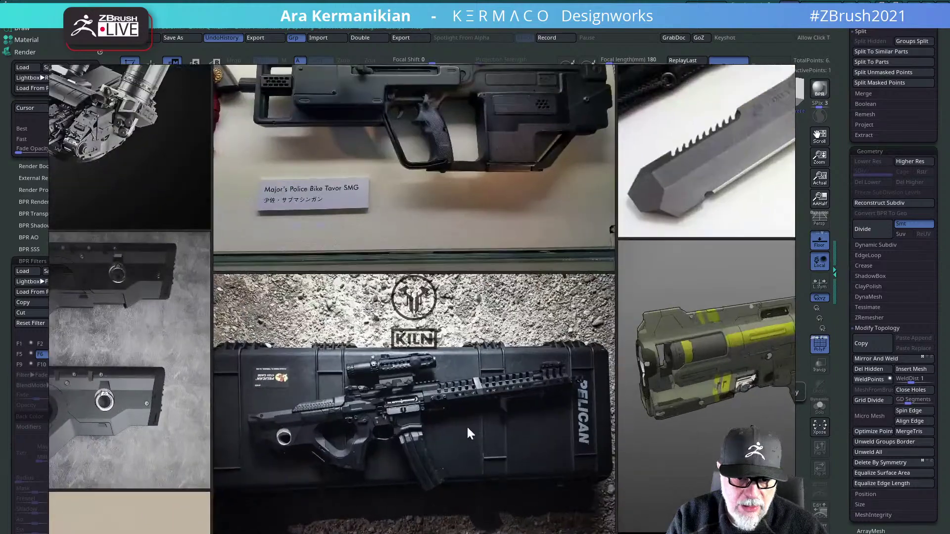
- Study the rifle on the Pelican case and the Major's Police Bike Tavor SMG reference
{"action": "middle_click_drag", "start_coordinate": [410, 362], "coordinate": [458, 283]}
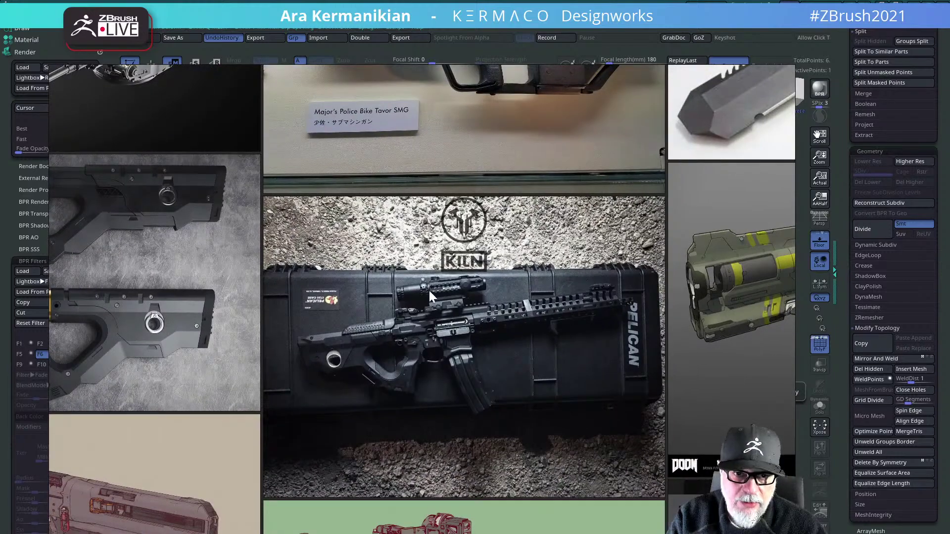
{"action": "scroll", "coordinate": [648, 304], "scroll_direction": "down", "scroll_amount": 3}
{"action": "scroll", "coordinate": [559, 274], "scroll_direction": "up", "scroll_amount": 3}
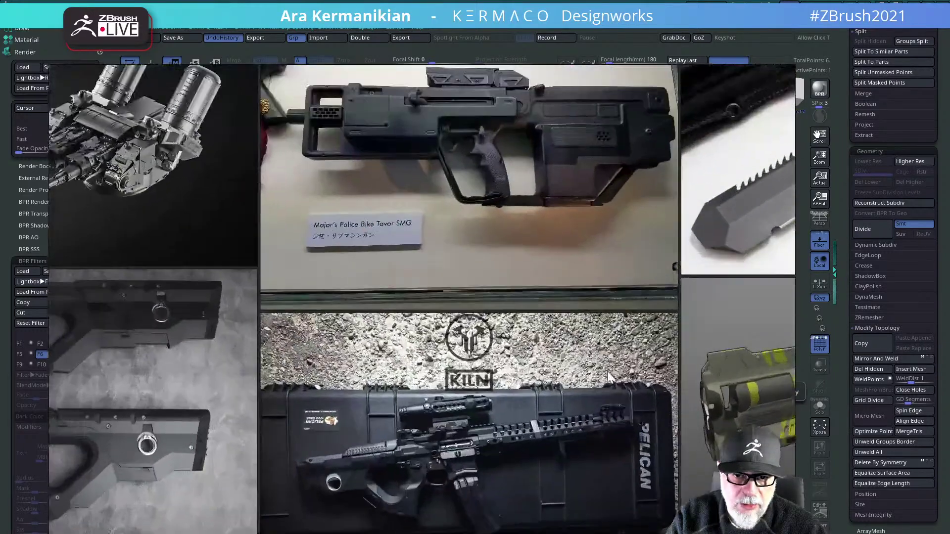
{"action": "middle_click_drag", "start_coordinate": [524, 259], "coordinate": [505, 393]}
{"action": "scroll", "coordinate": [505, 393], "scroll_direction": "up", "scroll_amount": 1}
{"action": "middle_click_drag", "start_coordinate": [474, 310], "coordinate": [462, 373]}
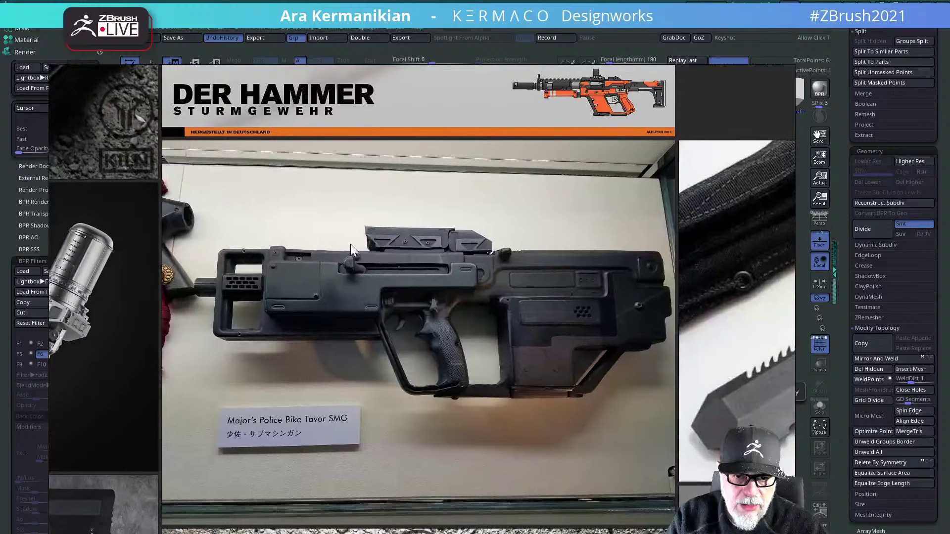
{"action": "middle_click_drag", "start_coordinate": [583, 304], "coordinate": [532, 427]}
{"action": "scroll", "coordinate": [535, 441], "scroll_direction": "down", "scroll_amount": 4}
{"action": "middle_click_drag", "start_coordinate": [421, 367], "coordinate": [435, 523]}
{"action": "scroll", "coordinate": [533, 346], "scroll_direction": "down", "scroll_amount": 8}
{"action": "middle_click_drag", "start_coordinate": [430, 351], "coordinate": [435, 290]}
- Locate the drum-magazine machine gun reference below the blue turret sheets and examine its side view
{"action": "scroll", "coordinate": [471, 324], "scroll_direction": "up", "scroll_amount": 4}
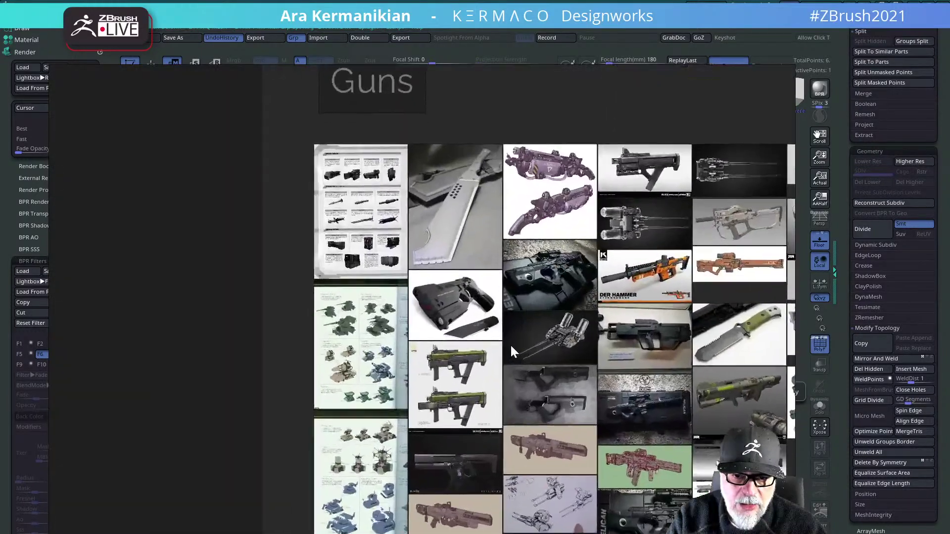
{"action": "middle_click_drag", "start_coordinate": [538, 324], "coordinate": [416, 188]}
{"action": "middle_click_drag", "start_coordinate": [453, 385], "coordinate": [429, 320]}
{"action": "scroll", "coordinate": [447, 328], "scroll_direction": "up", "scroll_amount": 4}
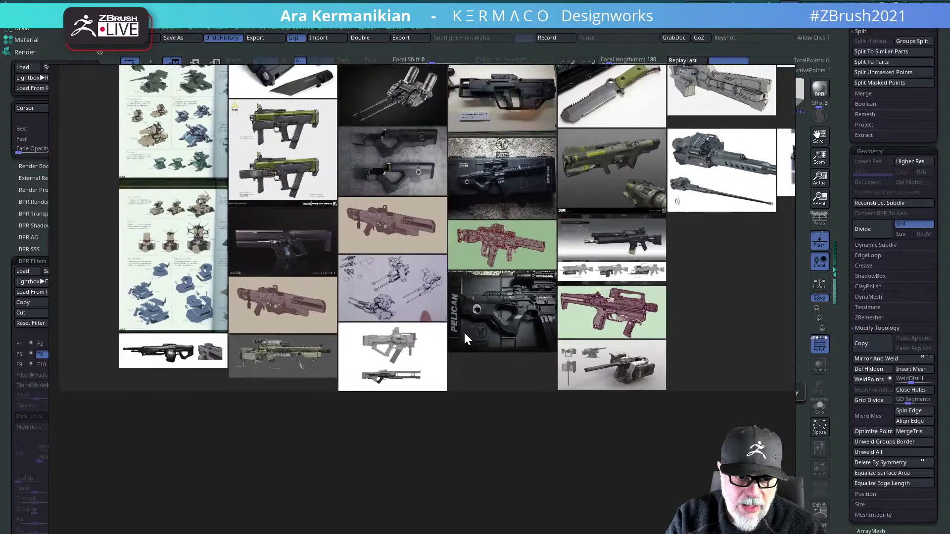
{"action": "scroll", "coordinate": [477, 344], "scroll_direction": "down", "scroll_amount": 1}
{"action": "middle_click_drag", "start_coordinate": [489, 352], "coordinate": [768, 319]}
{"action": "scroll", "coordinate": [367, 378], "scroll_direction": "up", "scroll_amount": 8}
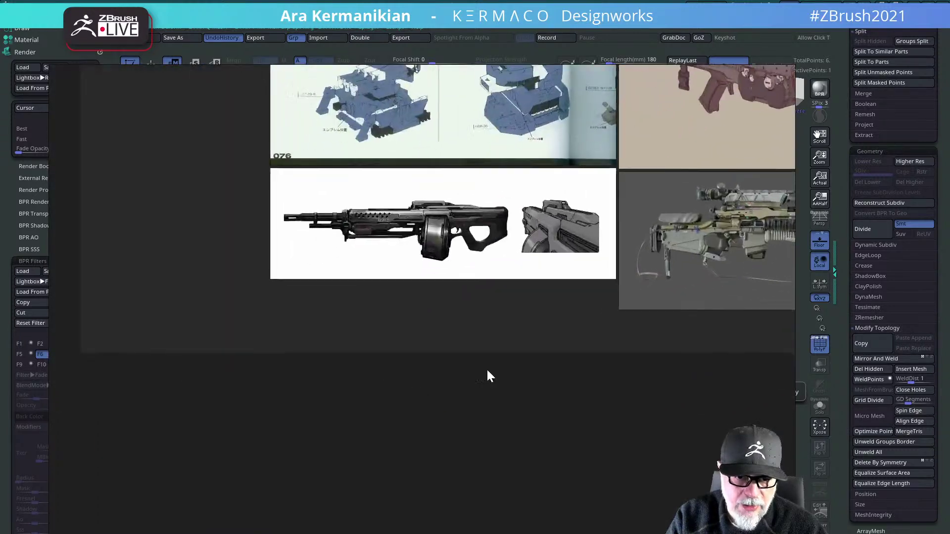
{"action": "middle_click_drag", "start_coordinate": [530, 325], "coordinate": [533, 360]}
{"action": "scroll", "coordinate": [532, 360], "scroll_direction": "up", "scroll_amount": 2}
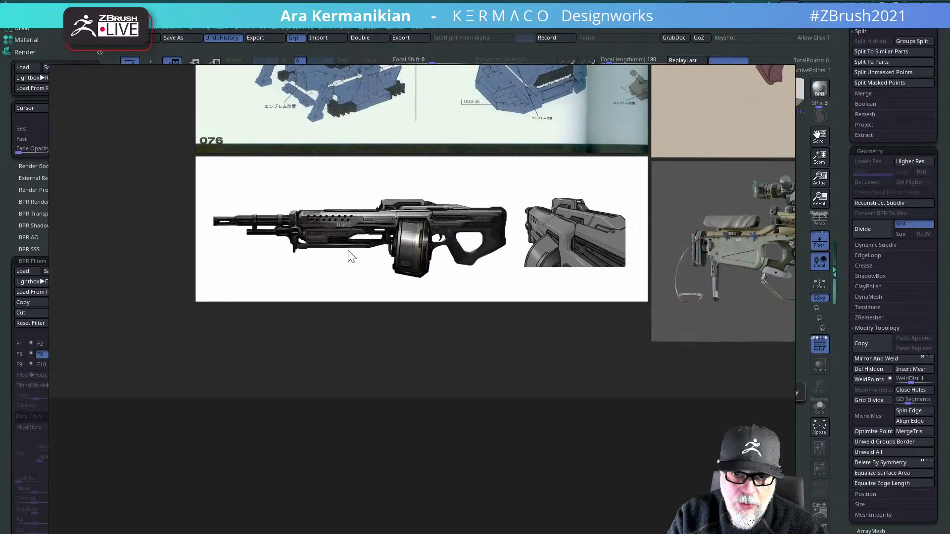
{"action": "middle_click_drag", "start_coordinate": [642, 309], "coordinate": [565, 469]}
{"action": "scroll", "coordinate": [560, 398], "scroll_direction": "down", "scroll_amount": 11}
{"action": "middle_click_drag", "start_coordinate": [541, 315], "coordinate": [245, 400]}
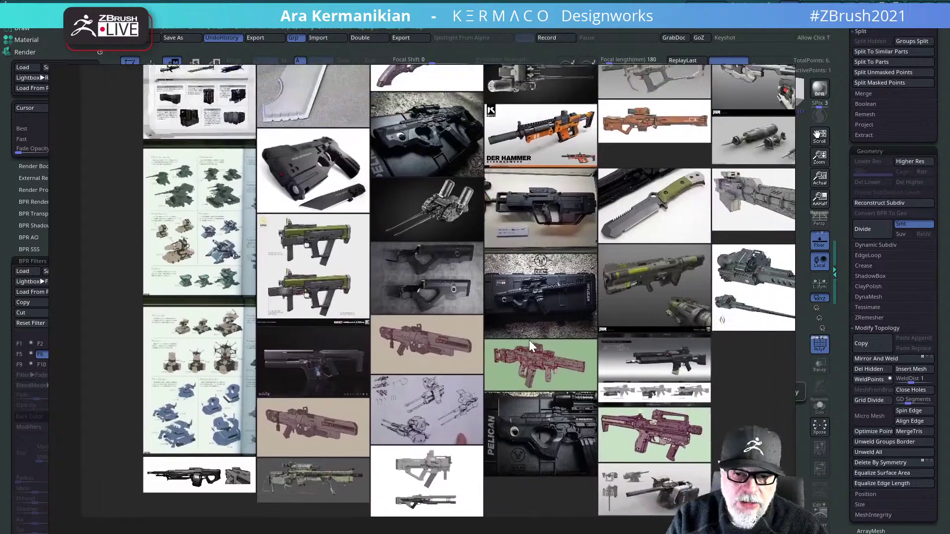
- Study the hand-drawn twin-barrel gun sketches for barrel, housing and mount shapes
{"action": "scroll", "coordinate": [443, 402], "scroll_direction": "up", "scroll_amount": 10}
{"action": "middle_click_drag", "start_coordinate": [467, 441], "coordinate": [515, 350]}
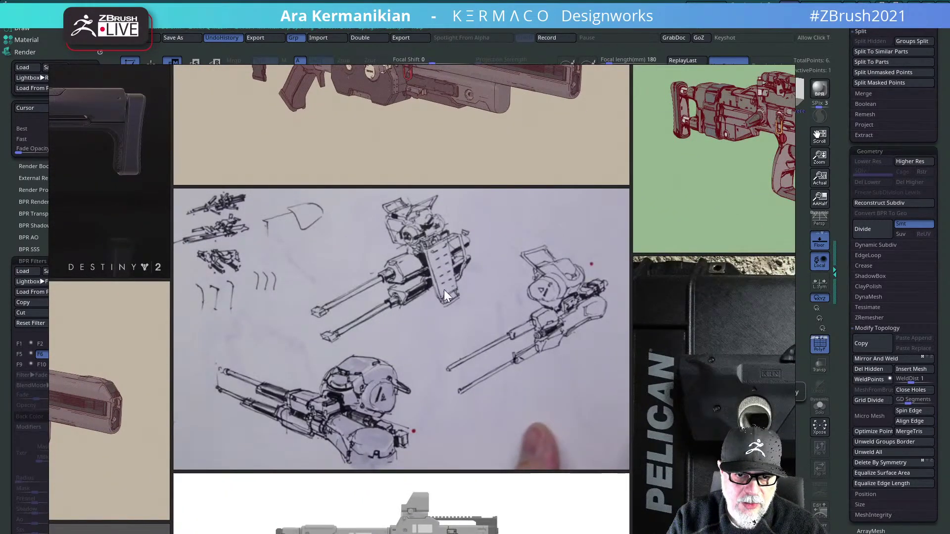
{"action": "middle_click_drag", "start_coordinate": [444, 289], "coordinate": [416, 307]}
{"action": "scroll", "coordinate": [539, 379], "scroll_direction": "down", "scroll_amount": 4}
{"action": "scroll", "coordinate": [539, 379], "scroll_direction": "up", "scroll_amount": 1}
{"action": "middle_click_drag", "start_coordinate": [474, 429], "coordinate": [581, 307]}
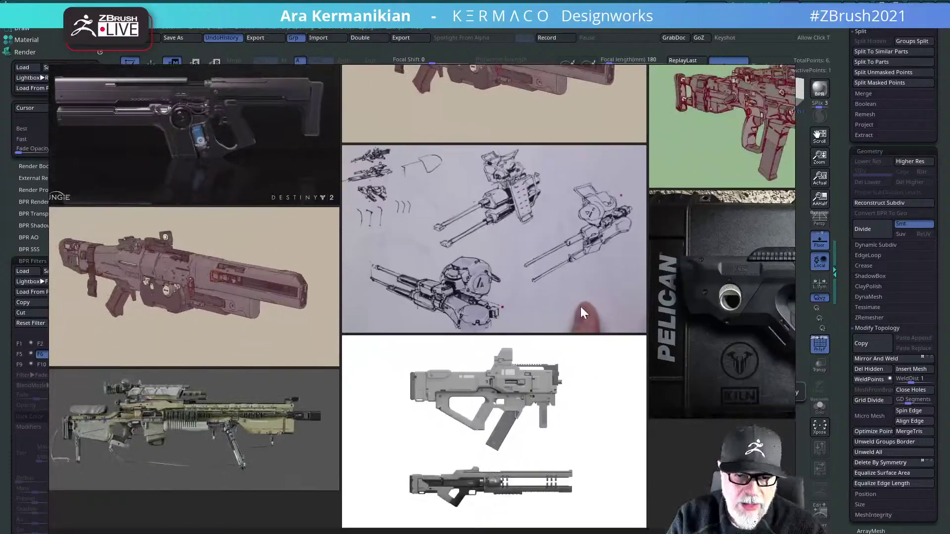
{"action": "scroll", "coordinate": [581, 307], "scroll_direction": "up", "scroll_amount": 7}
{"action": "middle_click_drag", "start_coordinate": [503, 341], "coordinate": [662, 347]}
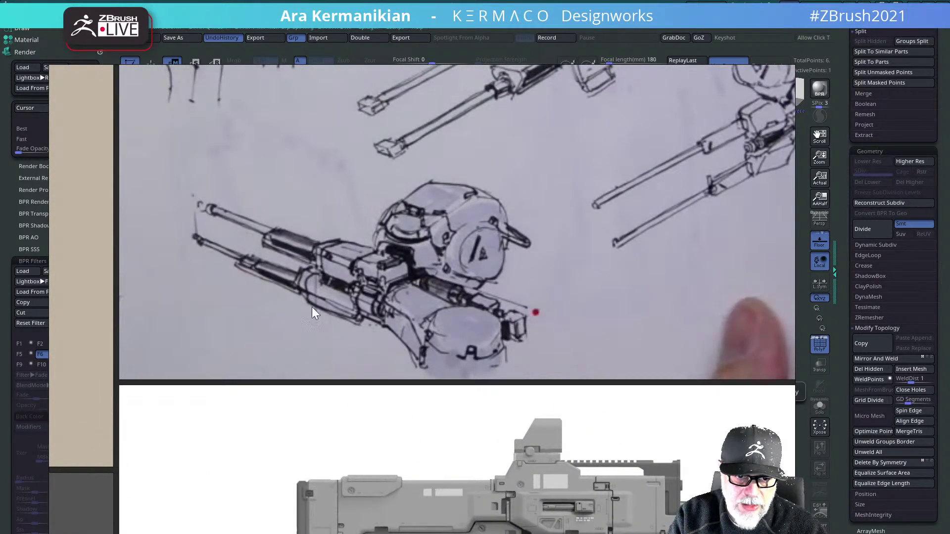
{"action": "scroll", "coordinate": [629, 309], "scroll_direction": "down", "scroll_amount": 6}
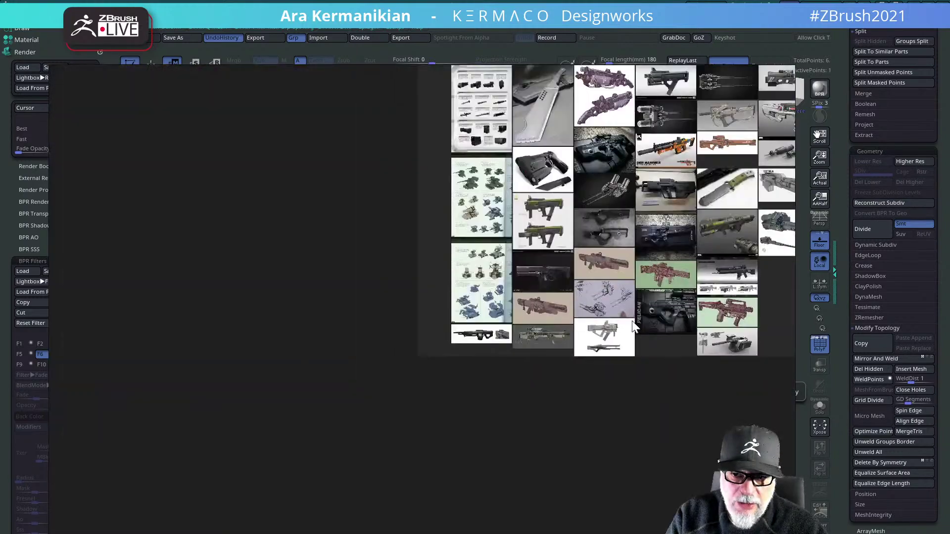
- Review the knife, Der Hammer rifle, missile and launcher references in the middle of the Guns collection
{"action": "scroll", "coordinate": [466, 371], "scroll_direction": "up", "scroll_amount": 2}
{"action": "middle_click_drag", "start_coordinate": [466, 364], "coordinate": [506, 393]}
{"action": "scroll", "coordinate": [506, 393], "scroll_direction": "up", "scroll_amount": 7}
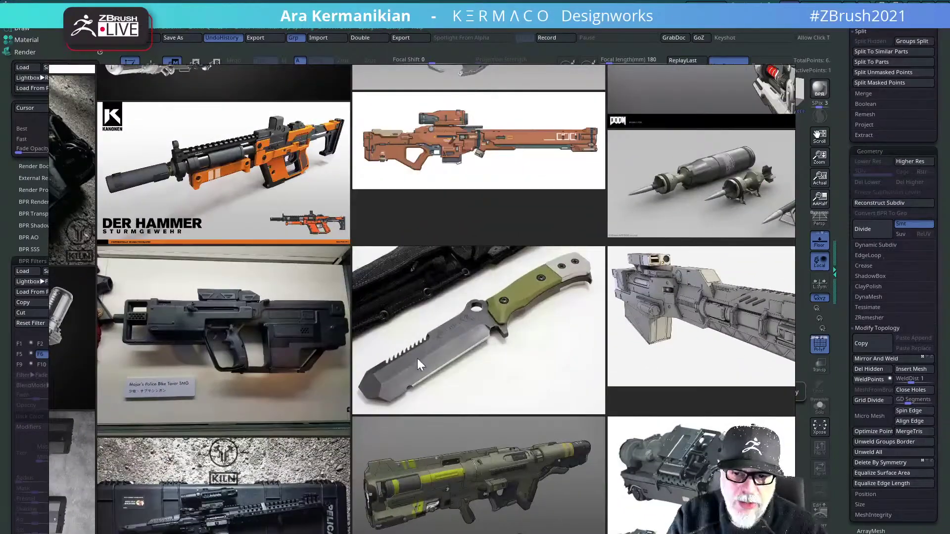
{"action": "scroll", "coordinate": [493, 349], "scroll_direction": "down", "scroll_amount": 3}
{"action": "scroll", "coordinate": [490, 320], "scroll_direction": "up", "scroll_amount": 1}
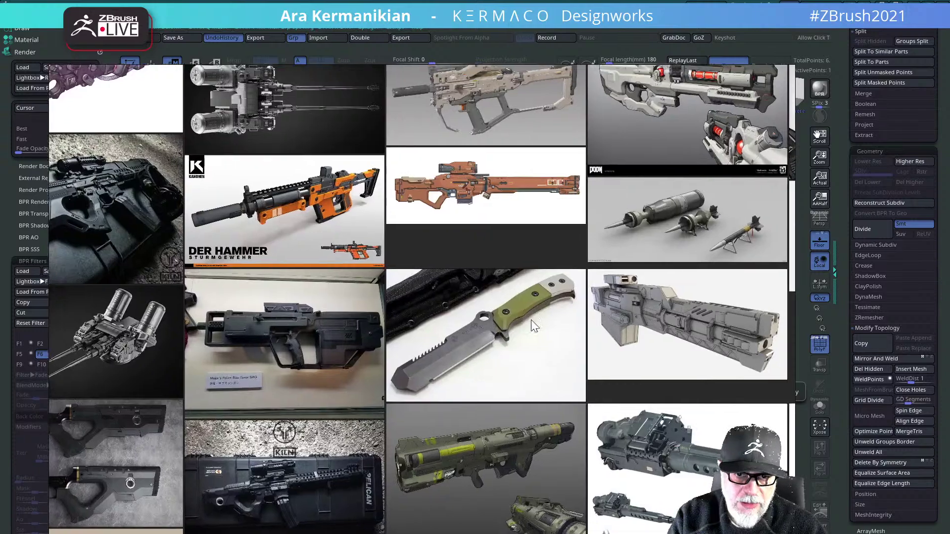
{"action": "middle_click_drag", "start_coordinate": [532, 325], "coordinate": [555, 409]}
{"action": "middle_click_drag", "start_coordinate": [536, 301], "coordinate": [570, 430]}
{"action": "middle_click_drag", "start_coordinate": [532, 315], "coordinate": [417, 214]}
{"action": "scroll", "coordinate": [595, 349], "scroll_direction": "down", "scroll_amount": 2}
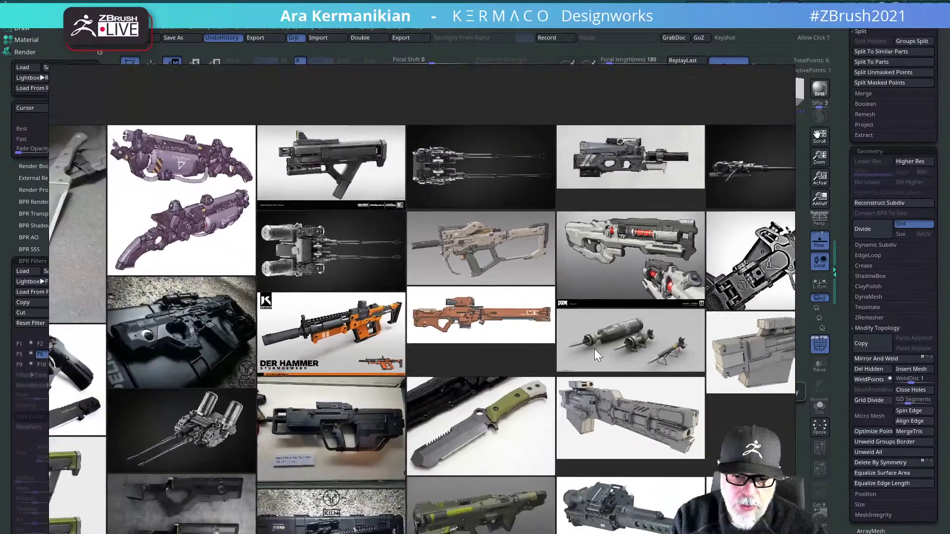
{"action": "middle_click_drag", "start_coordinate": [595, 349], "coordinate": [522, 189]}
{"action": "middle_click_drag", "start_coordinate": [547, 430], "coordinate": [537, 227]}
- Examine the NOAX turret reference closely, including its long barrel, ammunition feed and side housing
{"action": "scroll", "coordinate": [498, 358], "scroll_direction": "up", "scroll_amount": 6}
{"action": "scroll", "coordinate": [516, 418], "scroll_direction": "up", "scroll_amount": 4}
{"action": "scroll", "coordinate": [521, 379], "scroll_direction": "down", "scroll_amount": 2}
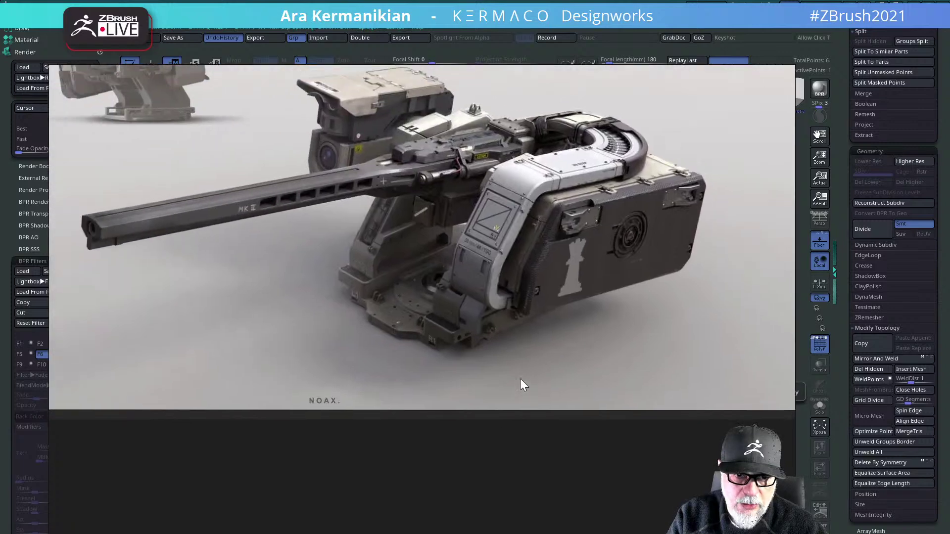
{"action": "scroll", "coordinate": [611, 363], "scroll_direction": "down", "scroll_amount": 1}
{"action": "scroll", "coordinate": [661, 318], "scroll_direction": "up", "scroll_amount": 1}
{"action": "scroll", "coordinate": [590, 159], "scroll_direction": "down", "scroll_amount": 1}
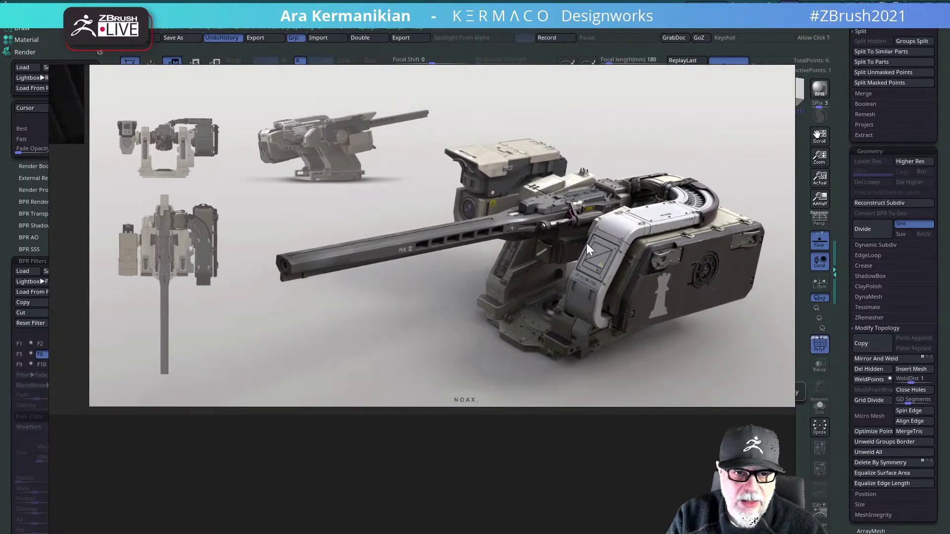
{"action": "scroll", "coordinate": [566, 259], "scroll_direction": "up", "scroll_amount": 2}
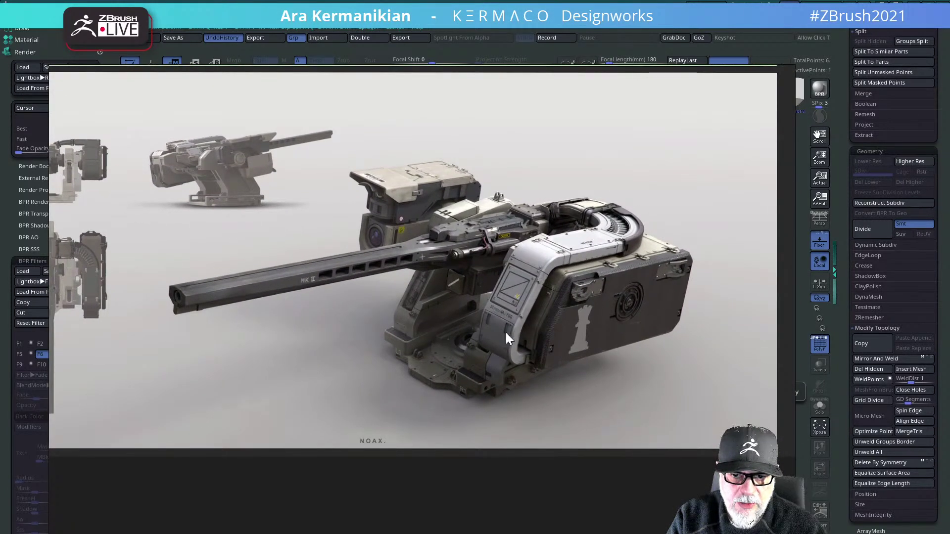
{"action": "scroll", "coordinate": [626, 371], "scroll_direction": "down", "scroll_amount": 5}
{"action": "scroll", "coordinate": [489, 327], "scroll_direction": "up", "scroll_amount": 2}
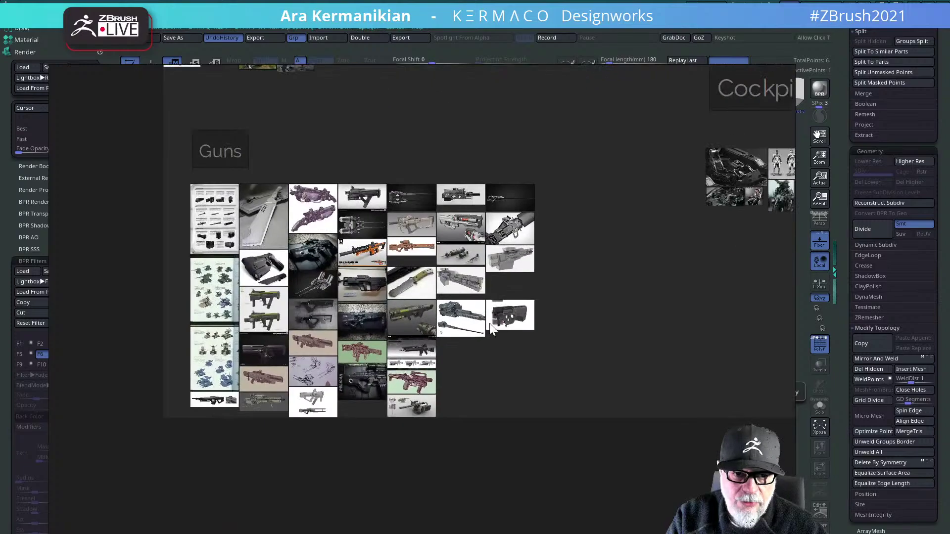
- Look over the whole Guns reference collection once more, and return to the mech model in ZBrush
{"action": "scroll", "coordinate": [254, 203], "scroll_direction": "up", "scroll_amount": 3}
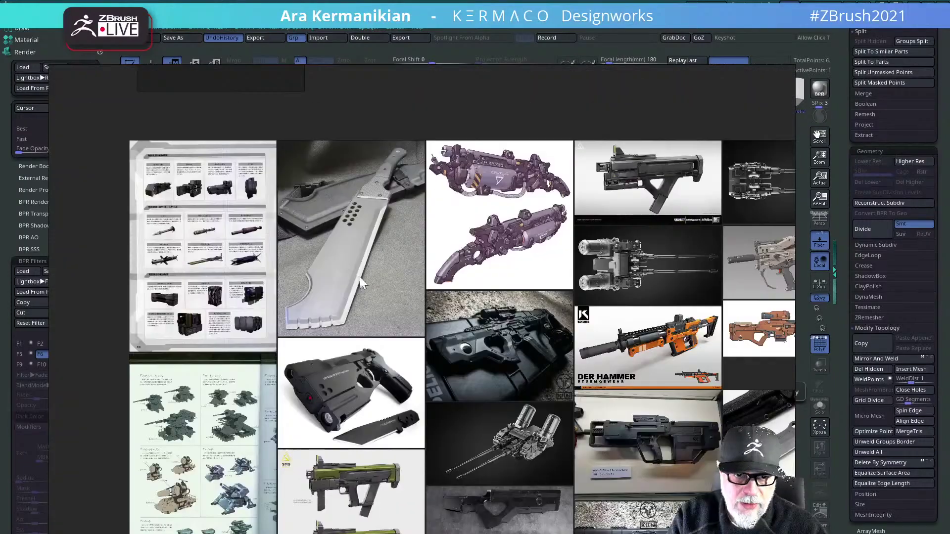
{"action": "scroll", "coordinate": [360, 277], "scroll_direction": "down", "scroll_amount": 5}
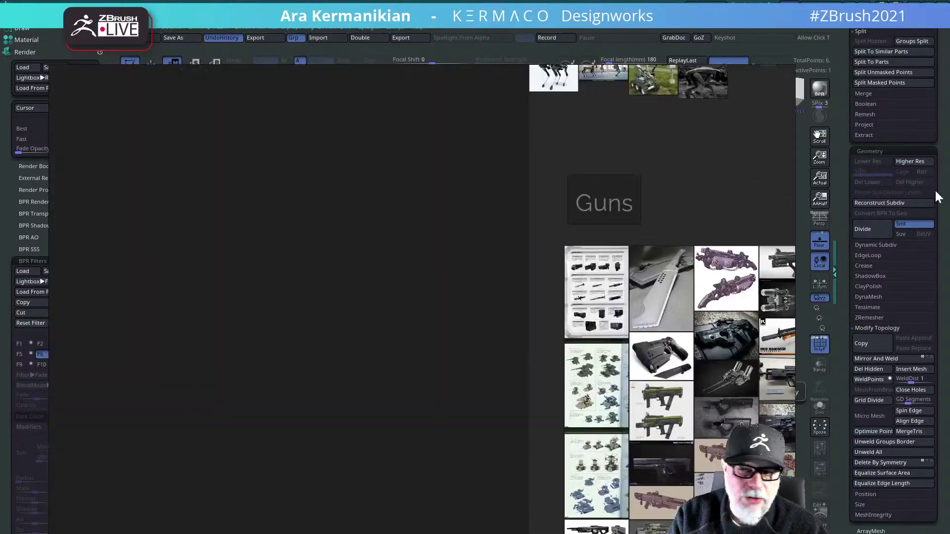
{"action": "middle_click_drag", "start_coordinate": [938, 196], "coordinate": [496, 218]}
{"action": "scroll", "coordinate": [421, 221], "scroll_direction": "down", "scroll_amount": 5}
{"action": "scroll", "coordinate": [414, 237], "scroll_direction": "up", "scroll_amount": 4}
{"action": "middle_click_drag", "start_coordinate": [413, 240], "coordinate": [444, 241]}
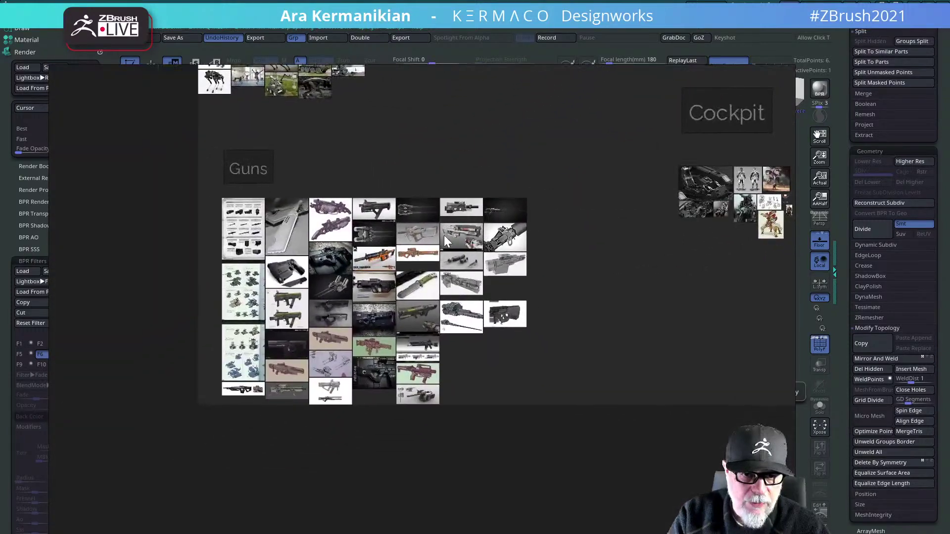
{"action": "scroll", "coordinate": [445, 247], "scroll_direction": "up", "scroll_amount": 2}
{"action": "key", "text": "alt+Tab"}
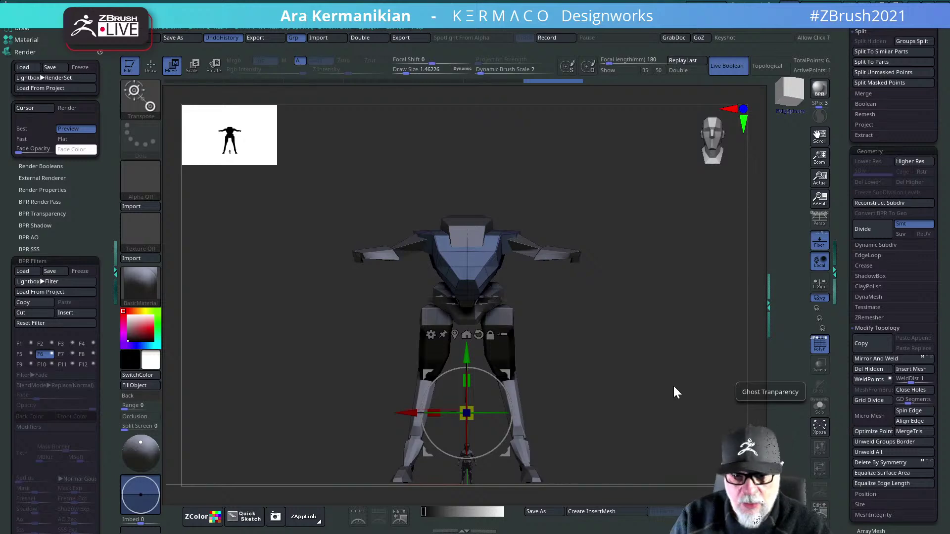
- Make the mech's arms subtool active
{"action": "left_click_drag", "start_coordinate": [674, 388], "coordinate": [655, 335]}
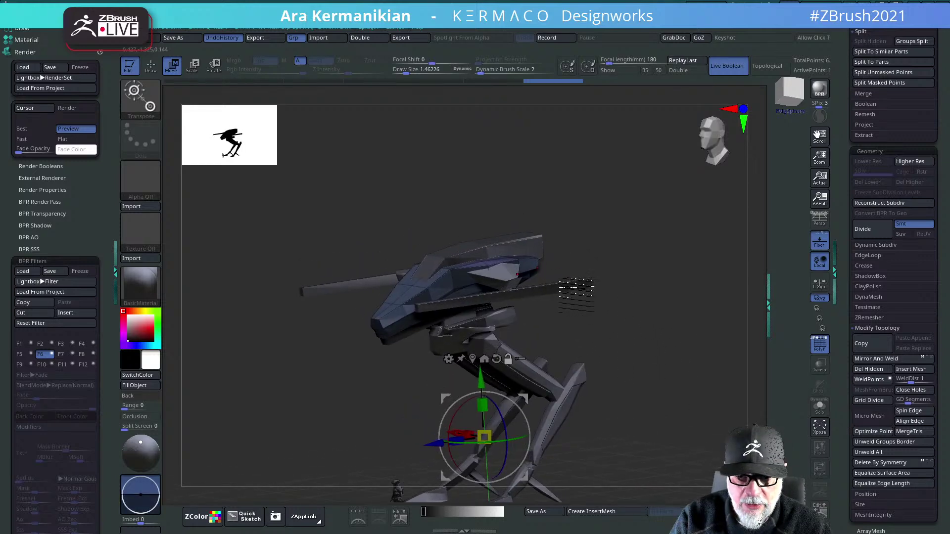
{"action": "left_click_drag", "start_coordinate": [576, 295], "coordinate": [653, 334]}
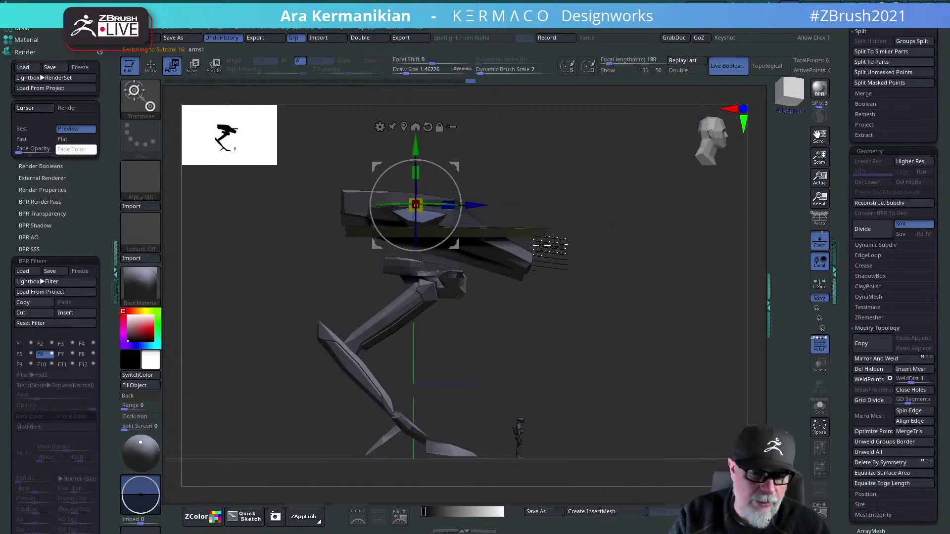
{"action": "mouse_move", "coordinate": [549, 245]}
{"action": "left_mouse_down"}
{"action": "mouse_move", "coordinate": [647, 328]}
{"action": "mouse_move", "coordinate": [674, 322]}
{"action": "mouse_move", "coordinate": [675, 307]}
{"action": "mouse_move", "coordinate": [668, 359]}
{"action": "mouse_move", "coordinate": [688, 302]}
{"action": "mouse_move", "coordinate": [652, 235]}
{"action": "mouse_move", "coordinate": [570, 212]}
{"action": "left_mouse_up"}
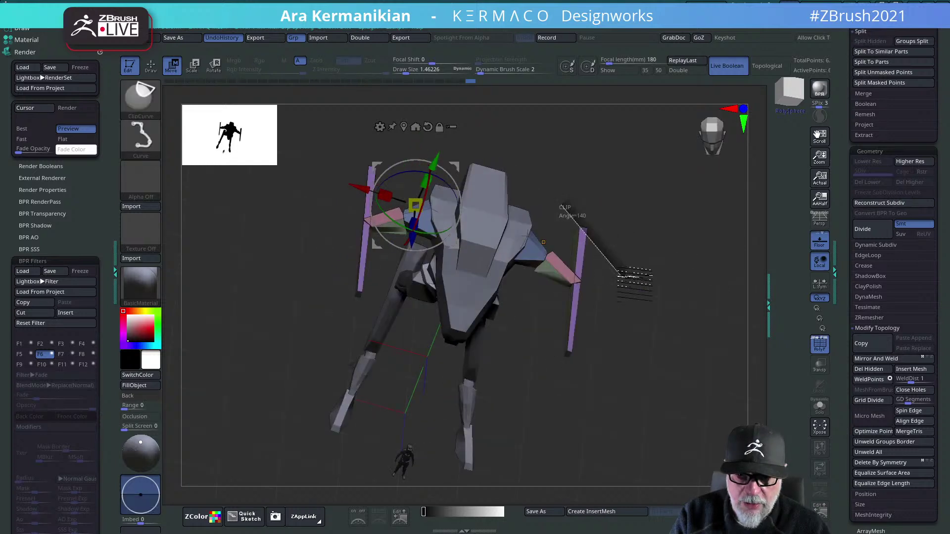
{"action": "left_click_drag", "start_coordinate": [620, 275], "coordinate": [638, 249], "text": "ctrl+shift"}
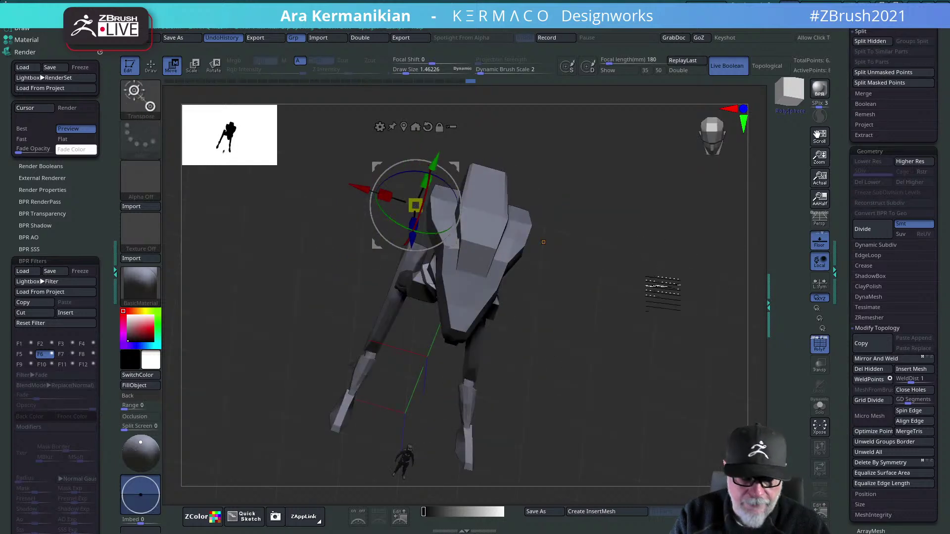
{"action": "mouse_move", "coordinate": [649, 314]}
{"action": "left_mouse_down"}
{"action": "mouse_move", "coordinate": [647, 294]}
{"action": "mouse_move", "coordinate": [661, 284]}
{"action": "mouse_move", "coordinate": [647, 312]}
{"action": "left_mouse_up"}
{"action": "left_click", "coordinate": [637, 285], "text": "ctrl+shift"}
{"action": "left_click_drag", "start_coordinate": [643, 353], "coordinate": [568, 285], "text": "ctrl+shift"}
{"action": "left_click", "coordinate": [548, 302], "text": "ctrl+shift"}
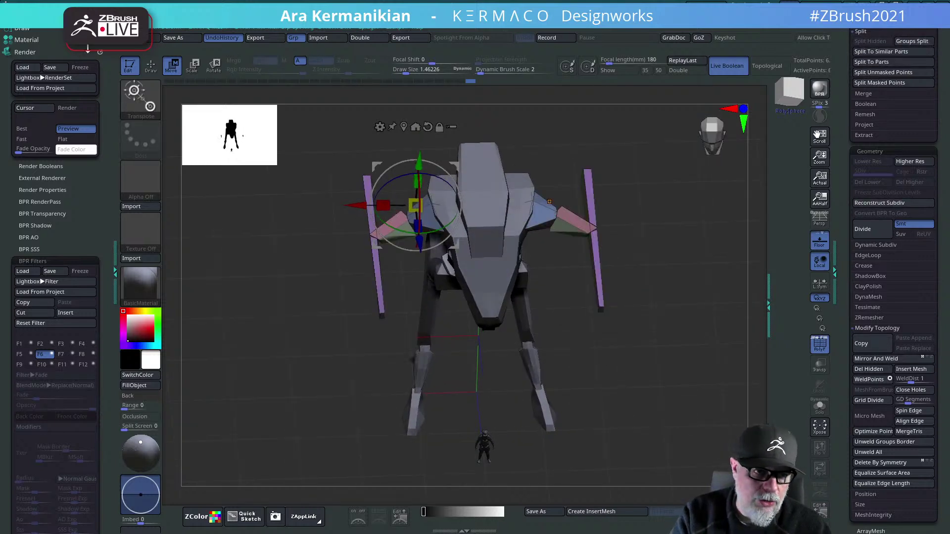
- Choose the SelectRect brush and isolate the long gun bars at the ends of the arms, hiding the arm segments
{"action": "left_click", "coordinate": [132, 72]}
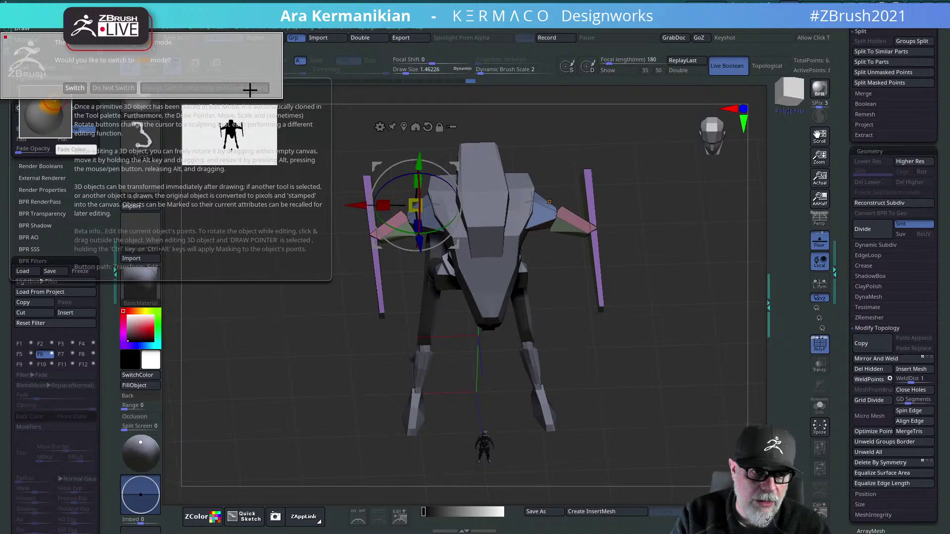
{"action": "left_click", "coordinate": [144, 92]}
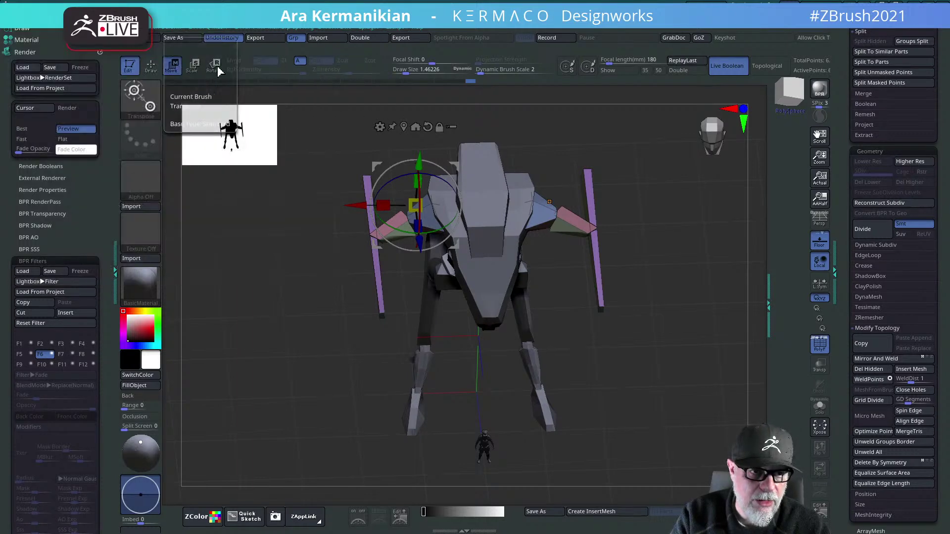
{"action": "left_click", "coordinate": [144, 99]}
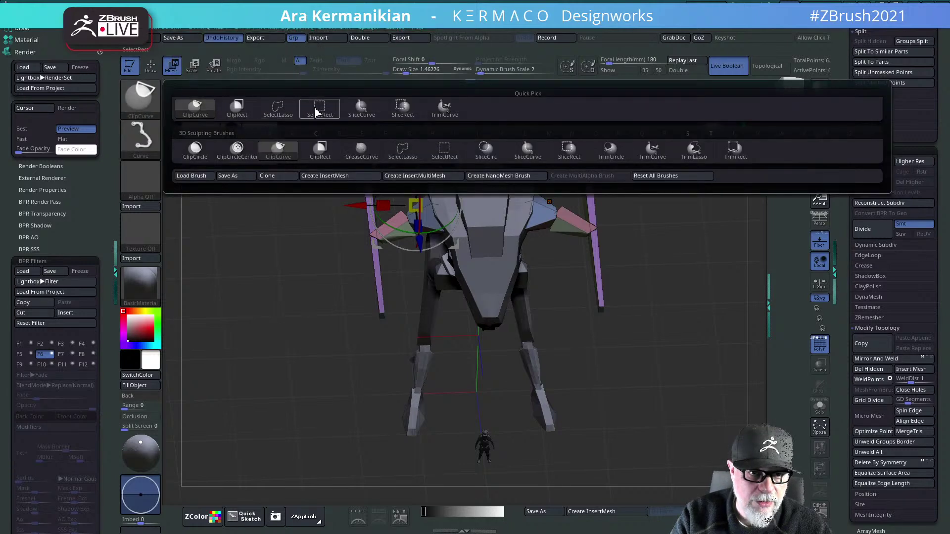
{"action": "left_click", "coordinate": [317, 112]}
{"action": "left_click_drag", "start_coordinate": [555, 133], "coordinate": [639, 207], "text": "ctrl+shift"}
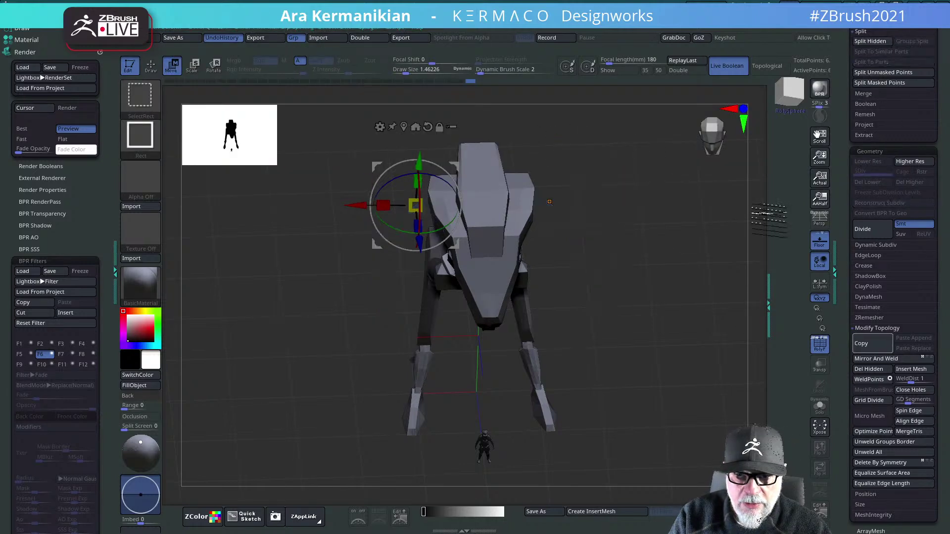
{"action": "left_click", "coordinate": [656, 273], "text": "ctrl+shift"}
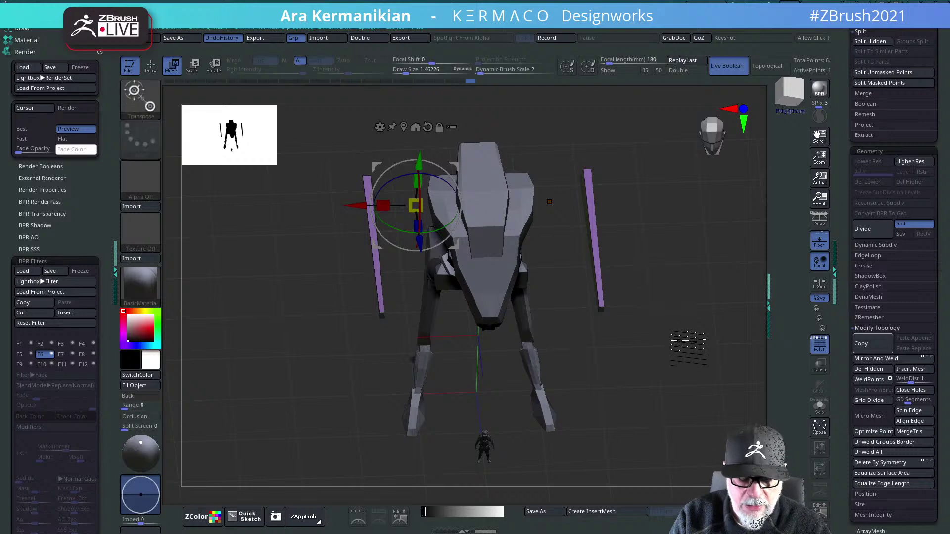
- Split the hidden arm segments from the gun bars so the bars form a separate subtool
{"action": "left_click_drag", "start_coordinate": [688, 349], "coordinate": [660, 329], "text": "ctrl"}
{"action": "key", "text": "ctrl+s"}
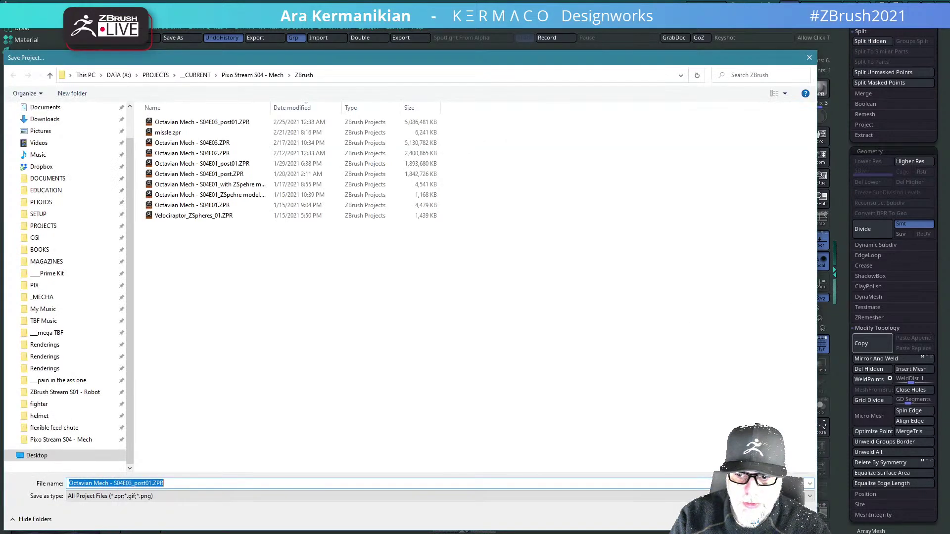
{"action": "key", "text": "Escape"}
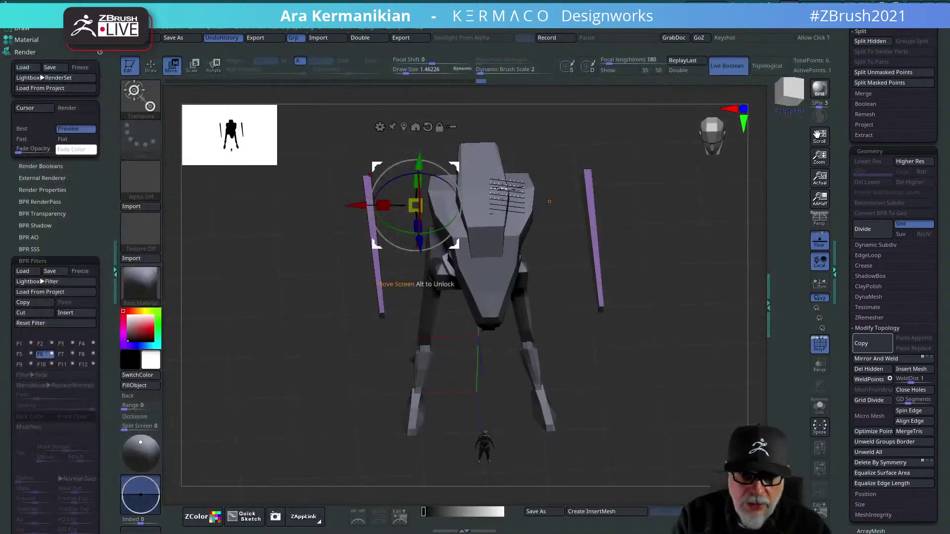
{"action": "key", "text": "space"}
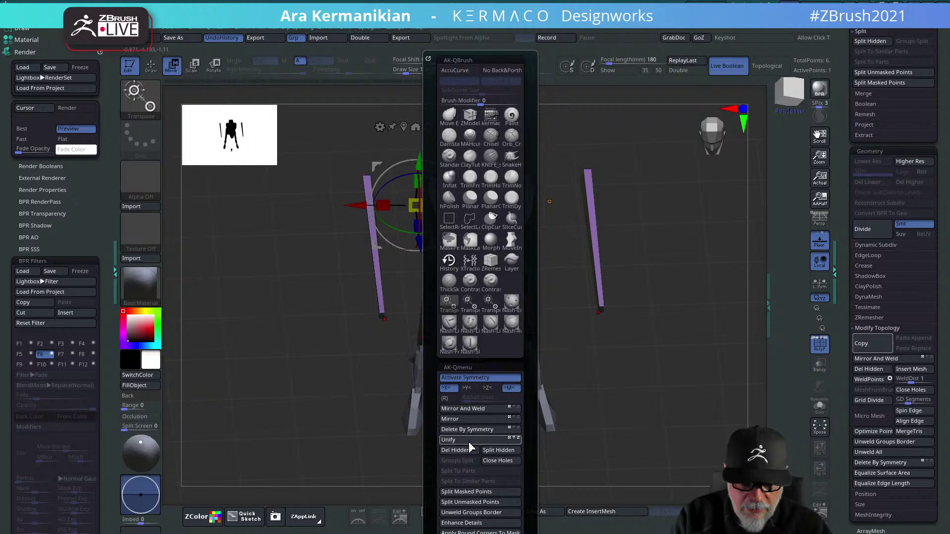
{"action": "left_click", "coordinate": [499, 451]}
- Replace the separated gun bars with the Pipe_16 primitive from the kermaco_pro_primitives_V1 brush
{"action": "left_click_drag", "start_coordinate": [691, 280], "coordinate": [733, 327]}
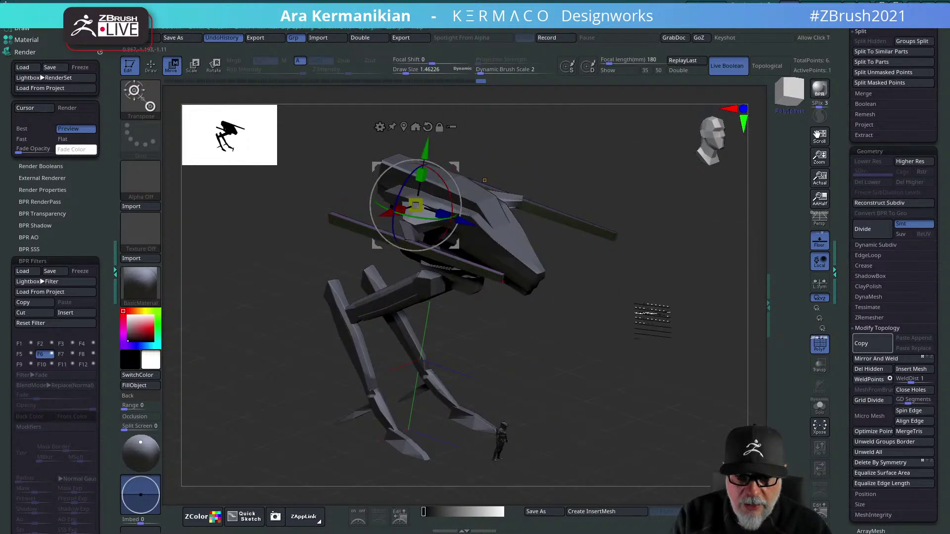
{"action": "left_click_drag", "start_coordinate": [653, 317], "coordinate": [456, 240], "text": "shift"}
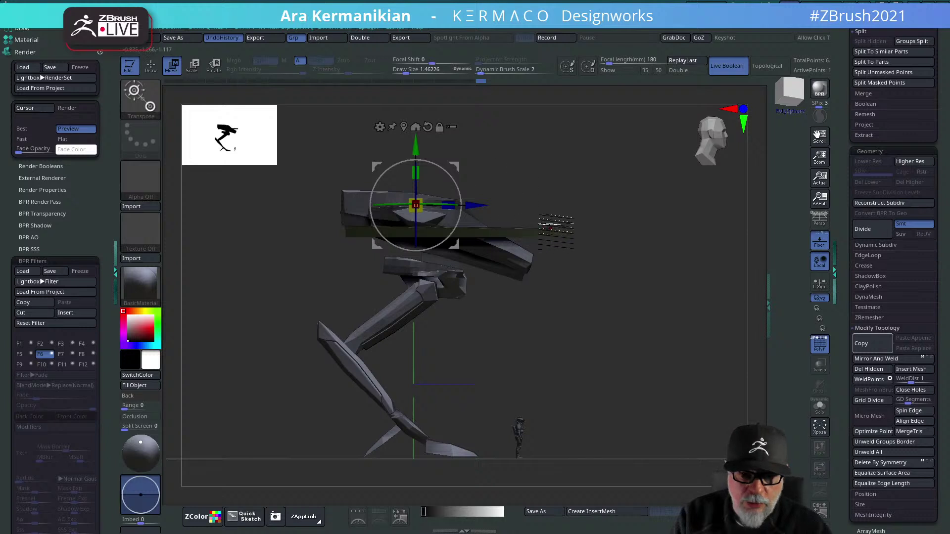
{"action": "left_click_drag", "start_coordinate": [644, 207], "coordinate": [447, 193]}
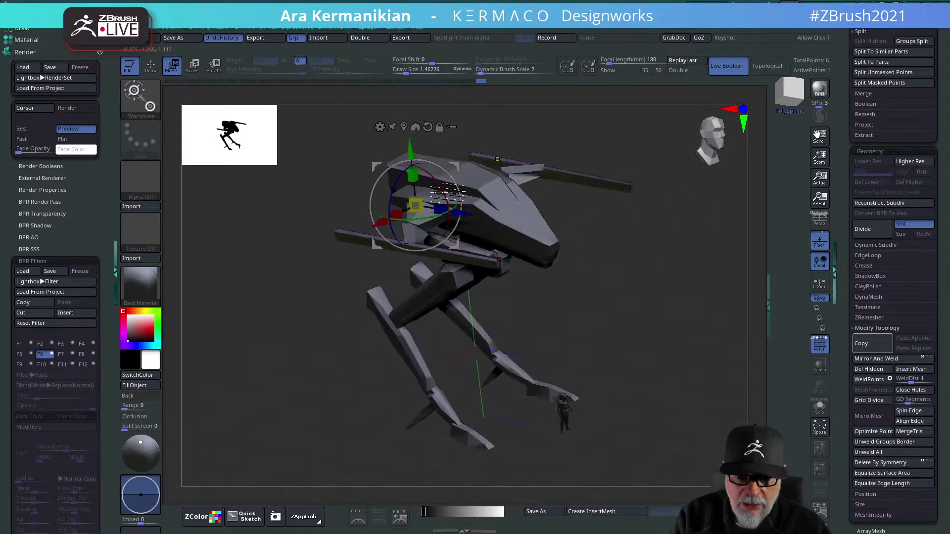
{"action": "left_click_drag", "start_coordinate": [625, 302], "coordinate": [754, 255], "text": "shift"}
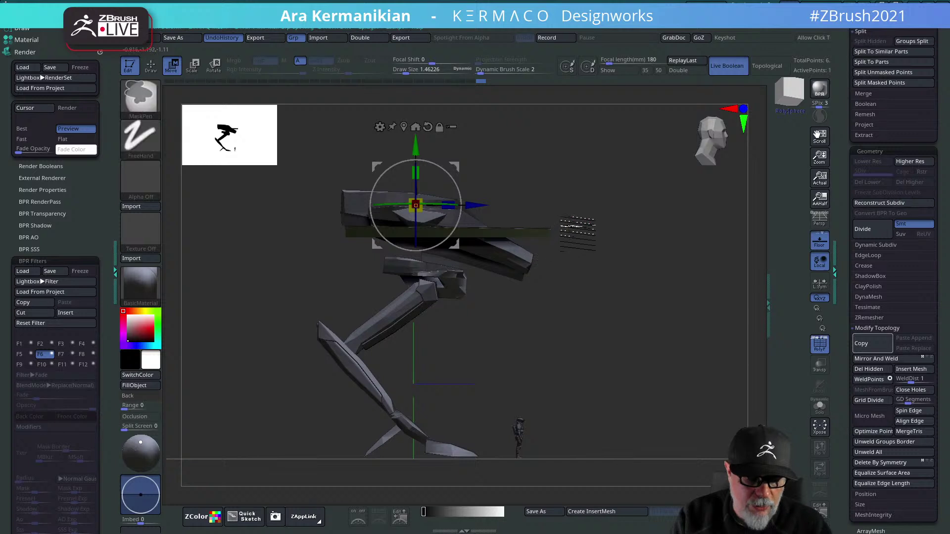
{"action": "key", "text": "ctrl+space"}
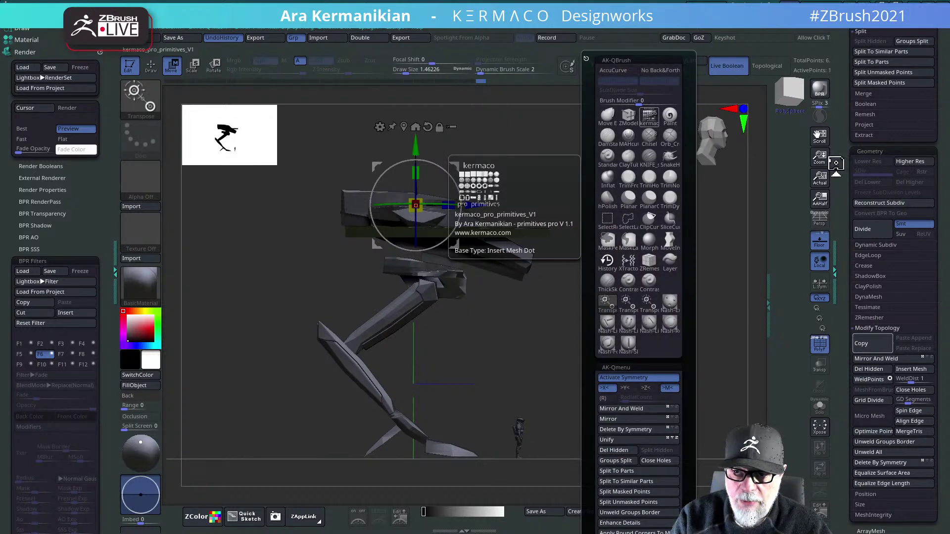
{"action": "left_click", "coordinate": [650, 117]}
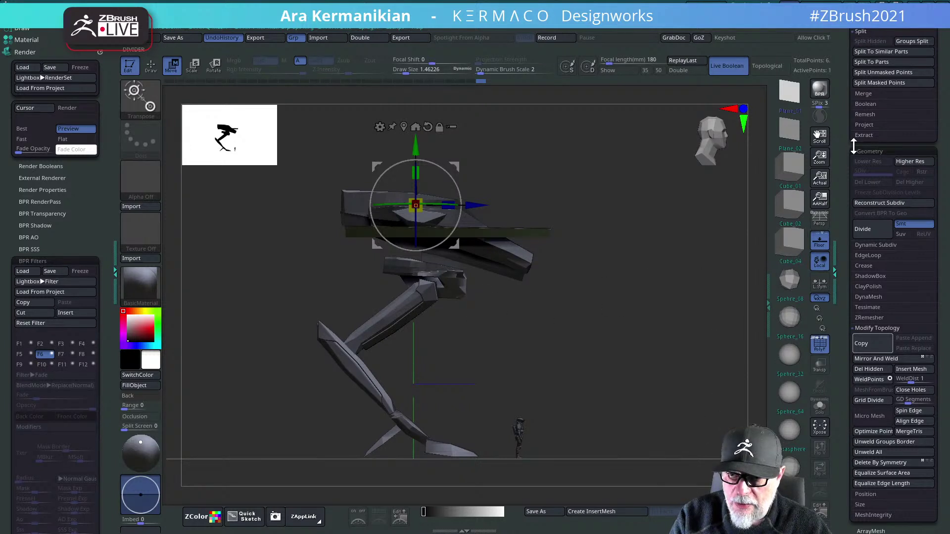
{"action": "left_click_drag", "start_coordinate": [786, 302], "coordinate": [784, 118]}
{"action": "left_click", "coordinate": [787, 342]}
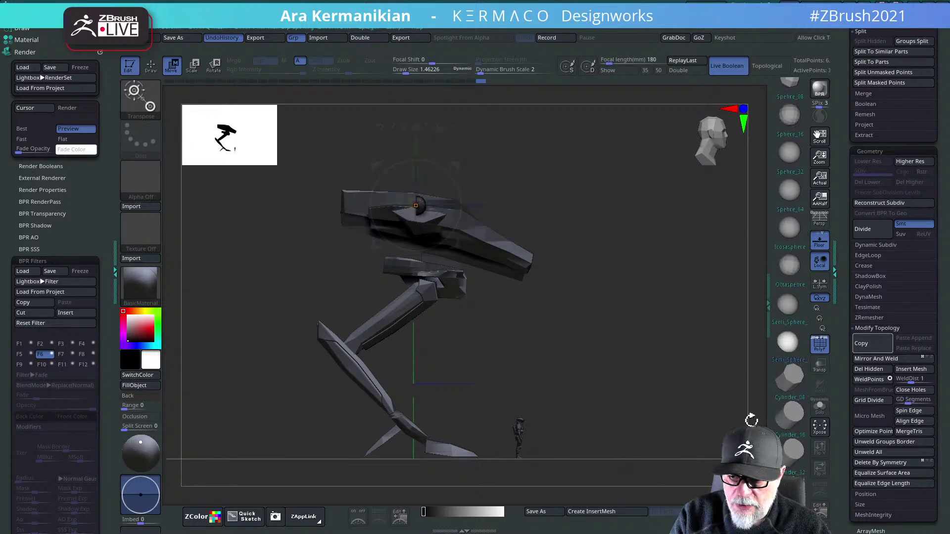
{"action": "left_click", "coordinate": [785, 452]}
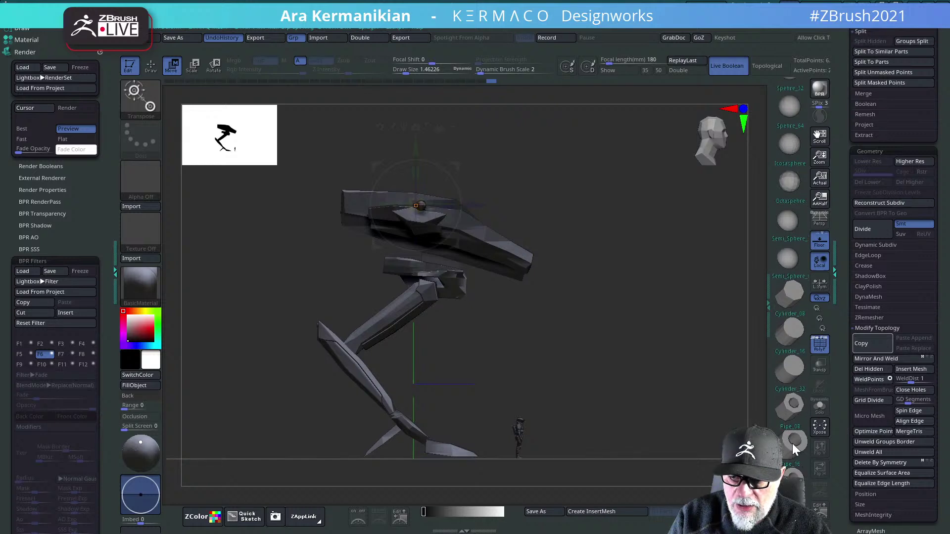
{"action": "left_click", "coordinate": [791, 443]}
- Move the mirrored pipes outward to the ends of the arms and align their height with the hands
{"action": "left_click_drag", "start_coordinate": [613, 208], "coordinate": [520, 208], "text": "shift"}
{"action": "mouse_move", "coordinate": [610, 179]}
{"action": "left_mouse_down", "text": "alt"}
{"action": "mouse_move", "coordinate": [624, 184]}
{"action": "mouse_move", "coordinate": [621, 173]}
{"action": "left_mouse_up", "text": "alt"}
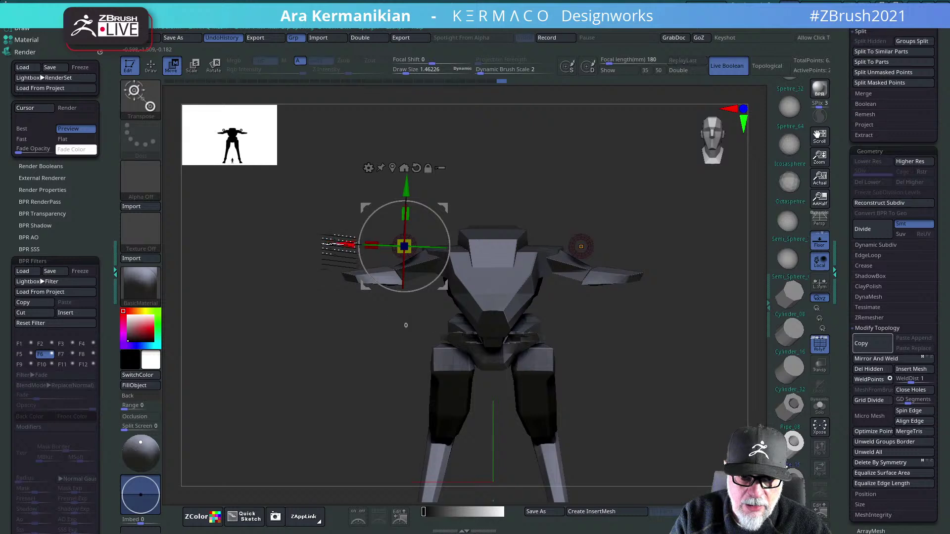
{"action": "left_click_drag", "start_coordinate": [348, 245], "coordinate": [268, 245]}
{"action": "left_click_drag", "start_coordinate": [365, 206], "coordinate": [364, 242]}
{"action": "left_click_drag", "start_coordinate": [264, 280], "coordinate": [276, 280]}
{"action": "left_click_drag", "start_coordinate": [336, 223], "coordinate": [336, 220]}
{"action": "left_click_drag", "start_coordinate": [594, 157], "coordinate": [645, 208], "text": "shift"}
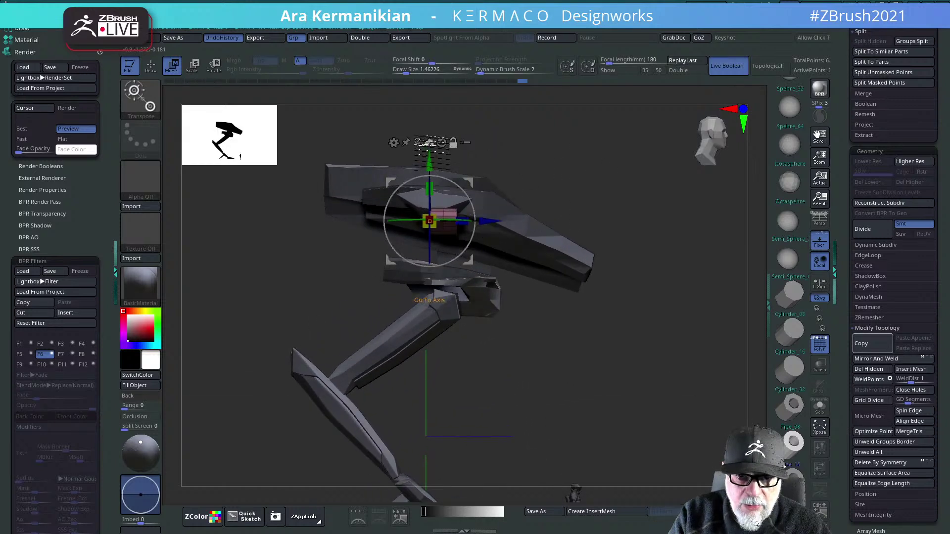
- Centre the gizmo on the pipe and stretch both pipes lengthwise into long gun barrels
{"action": "left_click", "coordinate": [418, 143]}
{"action": "left_click_drag", "start_coordinate": [489, 221], "coordinate": [894, 257]}
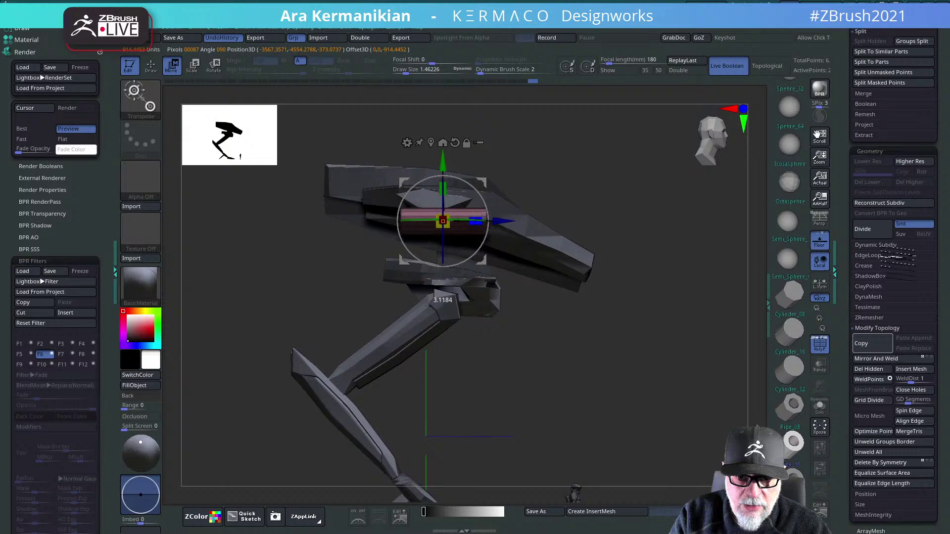
{"action": "left_click_drag", "start_coordinate": [489, 220], "coordinate": [767, 245]}
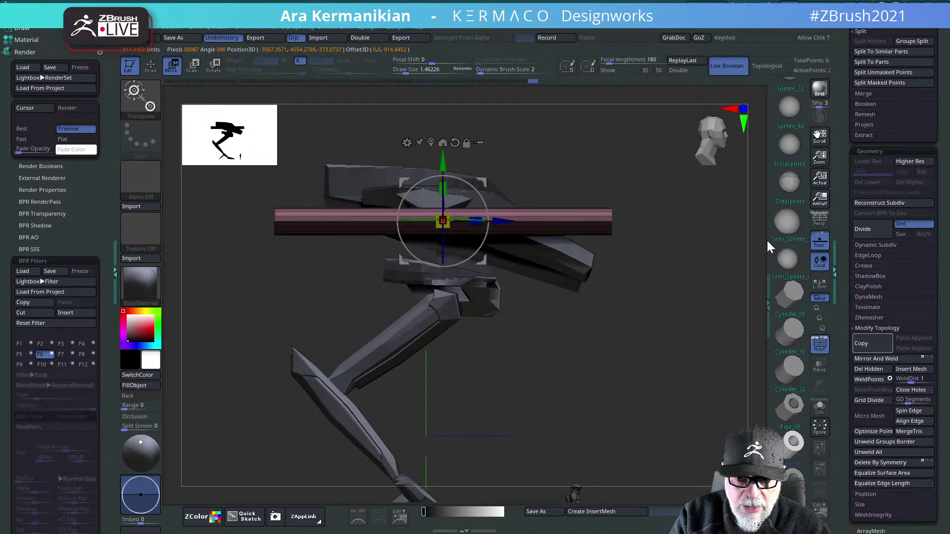
{"action": "left_click_drag", "start_coordinate": [677, 285], "coordinate": [603, 284]}
{"action": "left_click_drag", "start_coordinate": [491, 322], "coordinate": [513, 311]}
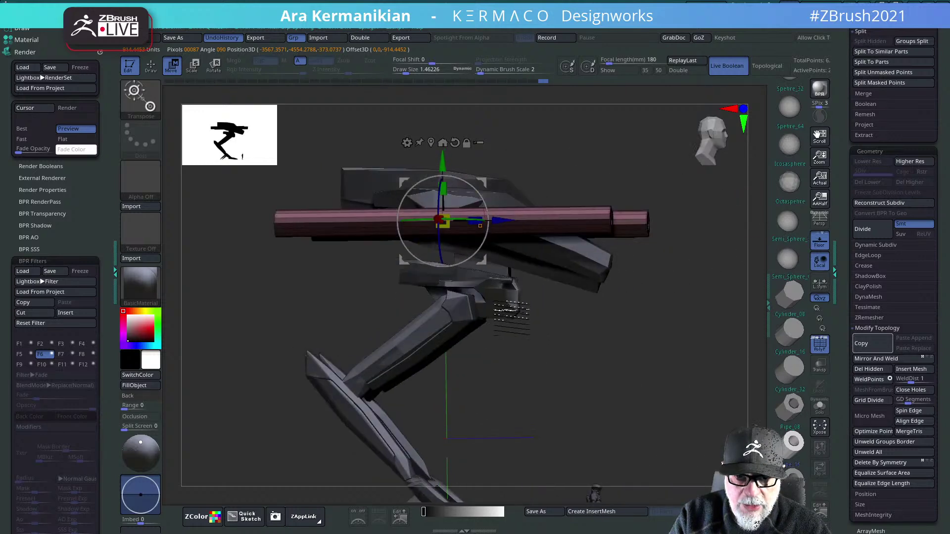
{"action": "left_click_drag", "start_coordinate": [594, 159], "coordinate": [378, 257]}
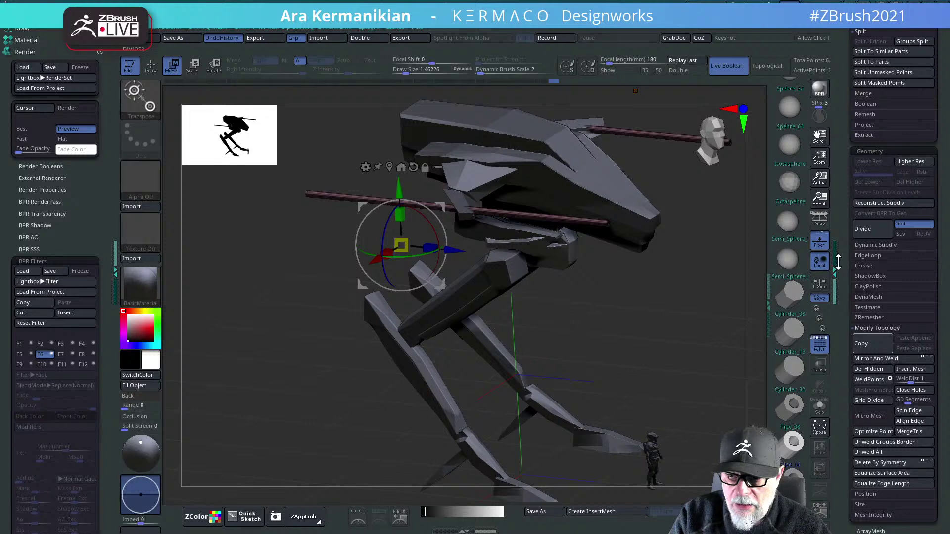
- Scale the gun barrels up uniformly by about 1.2 at the ends of the arms
{"action": "left_click_drag", "start_coordinate": [666, 346], "coordinate": [644, 340], "text": "shift"}
{"action": "left_click_drag", "start_coordinate": [328, 230], "coordinate": [423, 359], "text": "alt"}
{"action": "left_click_drag", "start_coordinate": [290, 281], "coordinate": [382, 285]}
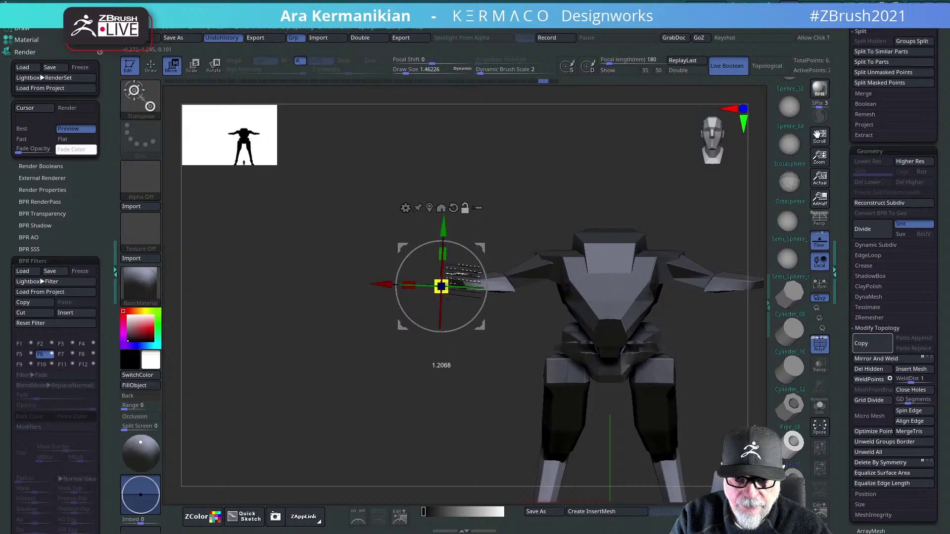
{"action": "left_click_drag", "start_coordinate": [568, 166], "coordinate": [352, 316]}
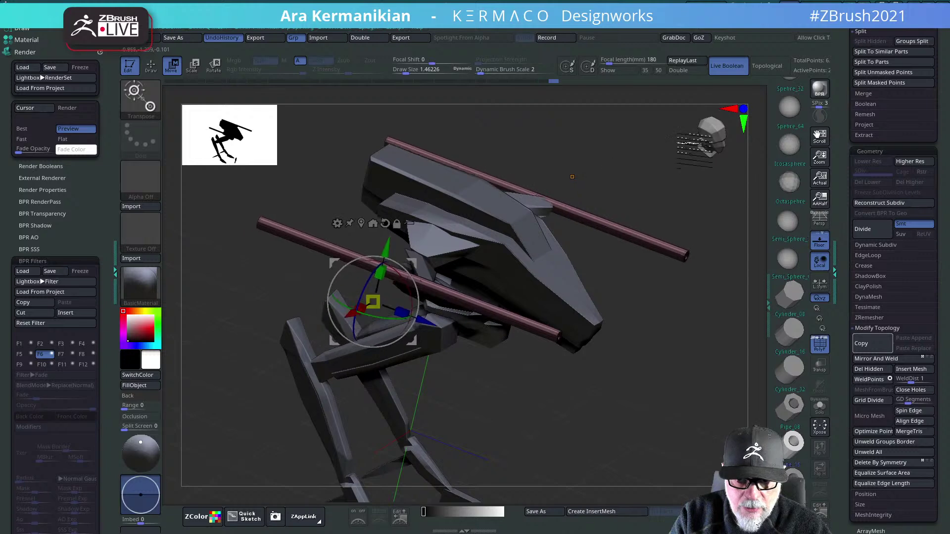
- Slide both gun barrels forward along their length relative to the arms
{"action": "left_click_drag", "start_coordinate": [696, 147], "coordinate": [699, 114]}
{"action": "left_click_drag", "start_coordinate": [618, 213], "coordinate": [570, 238]}
{"action": "left_click_drag", "start_coordinate": [571, 237], "coordinate": [631, 240], "text": "shift"}
{"action": "left_click_drag", "start_coordinate": [640, 152], "coordinate": [615, 248]}
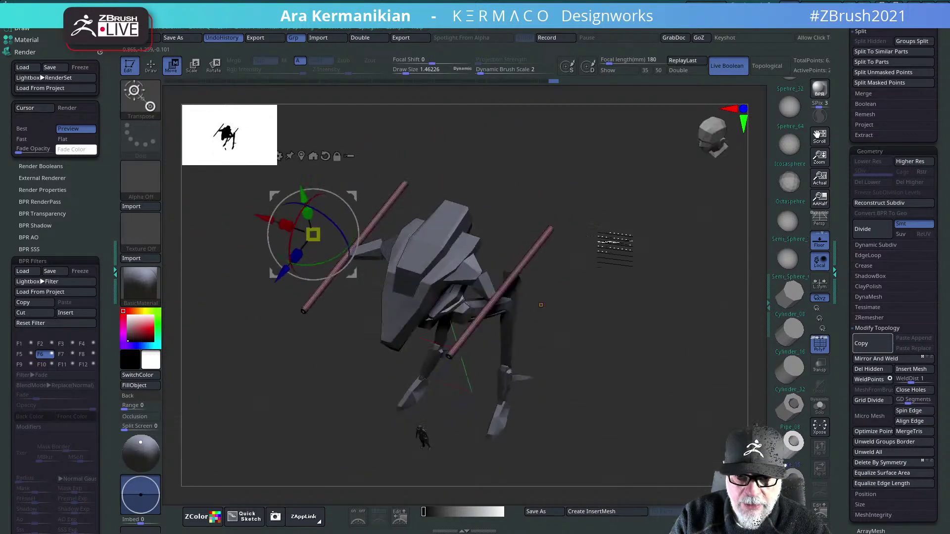
{"action": "left_click_drag", "start_coordinate": [284, 271], "coordinate": [245, 302]}
{"action": "left_click_drag", "start_coordinate": [524, 328], "coordinate": [540, 278], "text": "shift"}
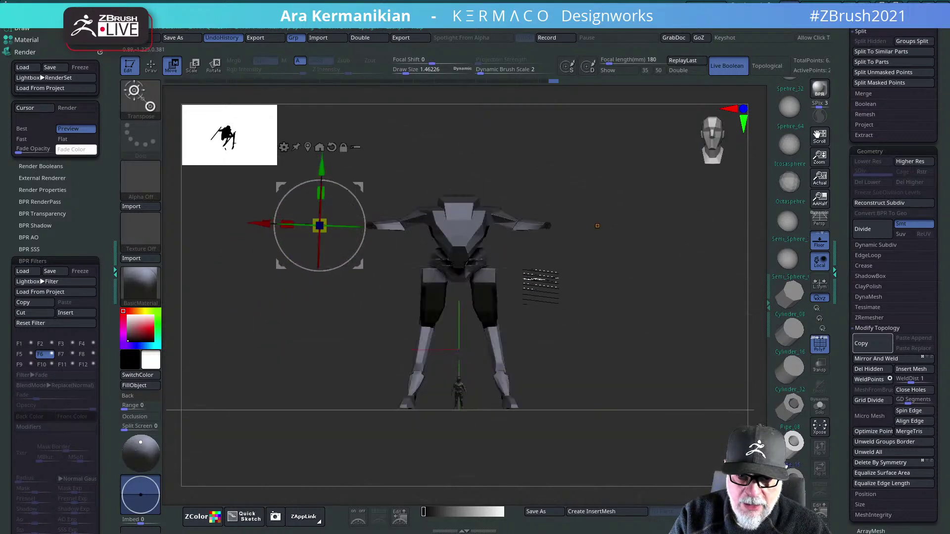
- Move the gun barrel inward against the end of the hand and mirror it onto the opposite arm
{"action": "left_click_drag", "start_coordinate": [623, 280], "coordinate": [359, 223], "text": "alt"}
{"action": "left_click", "coordinate": [324, 211]}
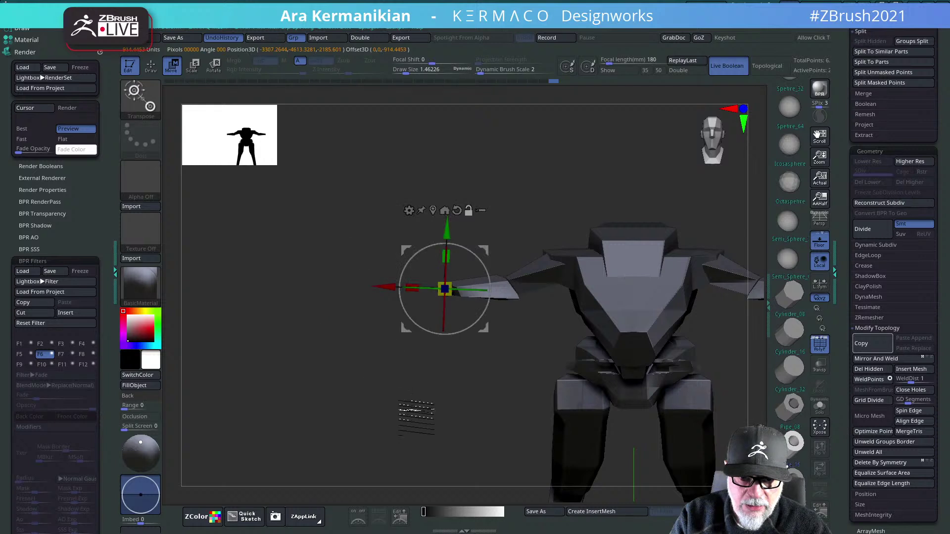
{"action": "left_click_drag", "start_coordinate": [405, 413], "coordinate": [470, 397], "text": "alt"}
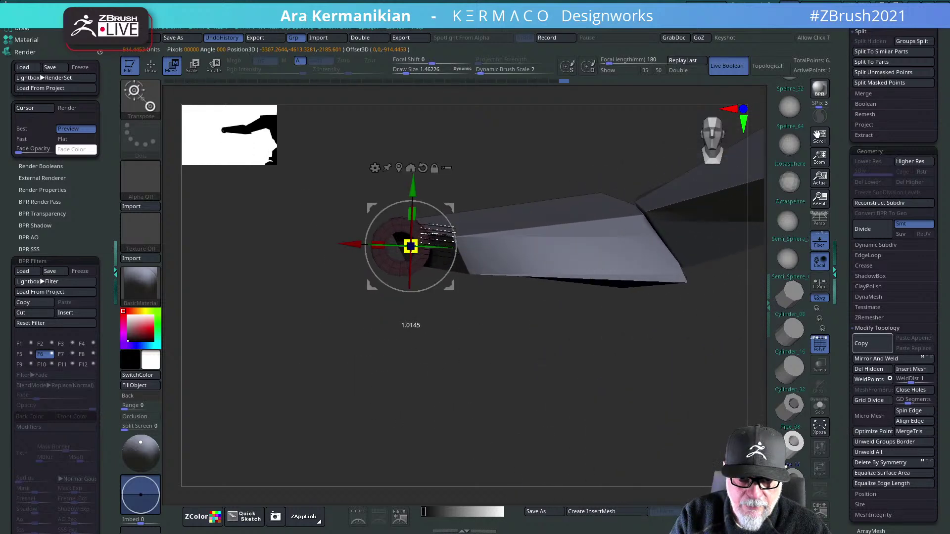
{"action": "mouse_move", "coordinate": [445, 386]}
{"action": "left_mouse_down"}
{"action": "mouse_move", "coordinate": [477, 378]}
{"action": "mouse_move", "coordinate": [410, 358]}
{"action": "mouse_move", "coordinate": [438, 364]}
{"action": "left_mouse_up"}
{"action": "key", "text": "space"}
{"action": "left_click", "coordinate": [453, 379]}
{"action": "key", "text": "q"}
{"action": "key", "text": "f"}
{"action": "left_click_drag", "start_coordinate": [290, 356], "coordinate": [298, 324]}
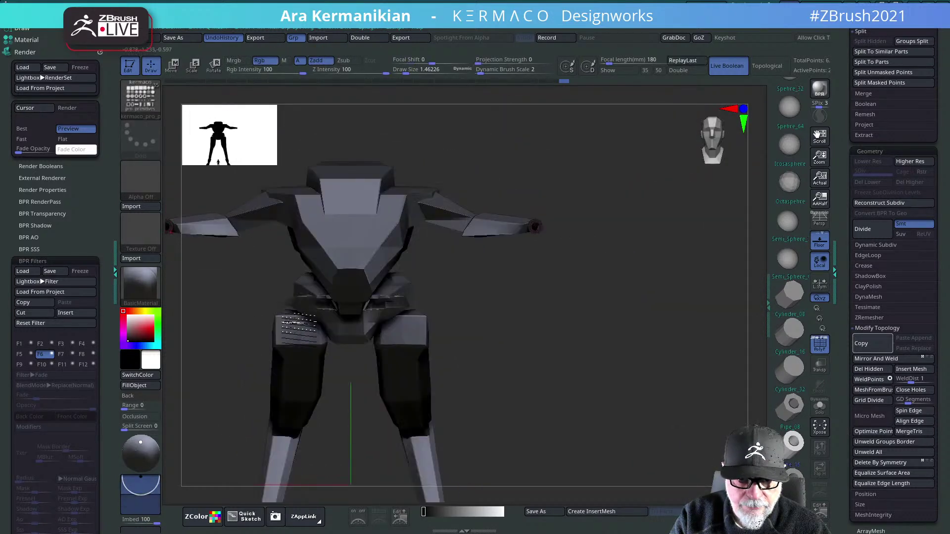
- Scale up the gun barrel at the end of the arm and use Mirror And Weld to match the other side
{"action": "key", "text": "w"}
{"action": "left_click_drag", "start_coordinate": [554, 339], "coordinate": [653, 356], "text": "alt"}
{"action": "left_click_drag", "start_coordinate": [367, 345], "coordinate": [544, 434], "text": "alt"}
{"action": "left_click_drag", "start_coordinate": [544, 435], "coordinate": [600, 435], "text": "alt"}
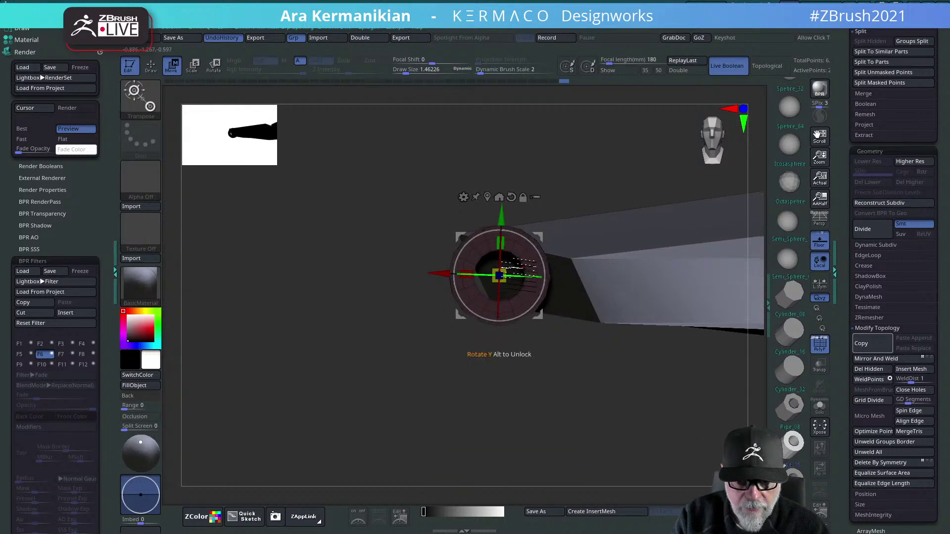
{"action": "left_click_drag", "start_coordinate": [583, 252], "coordinate": [611, 246]}
{"action": "left_click_drag", "start_coordinate": [630, 433], "coordinate": [698, 354], "text": "alt"}
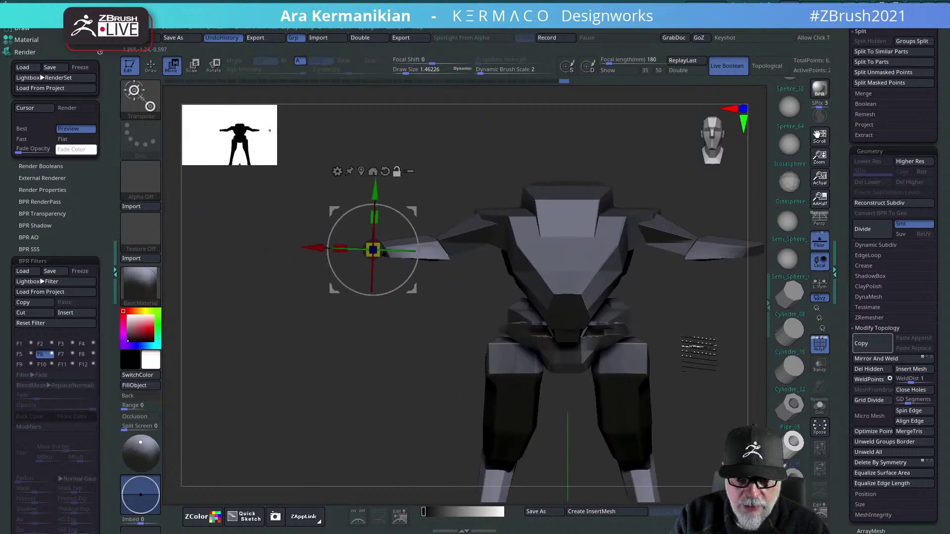
{"action": "left_click_drag", "start_coordinate": [340, 369], "coordinate": [656, 386]}
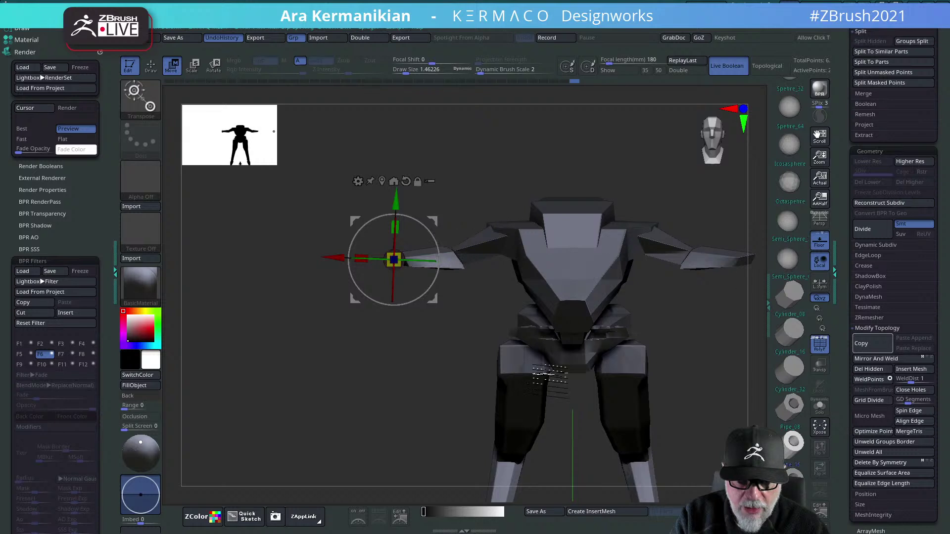
{"action": "left_click_drag", "start_coordinate": [339, 350], "coordinate": [433, 347]}
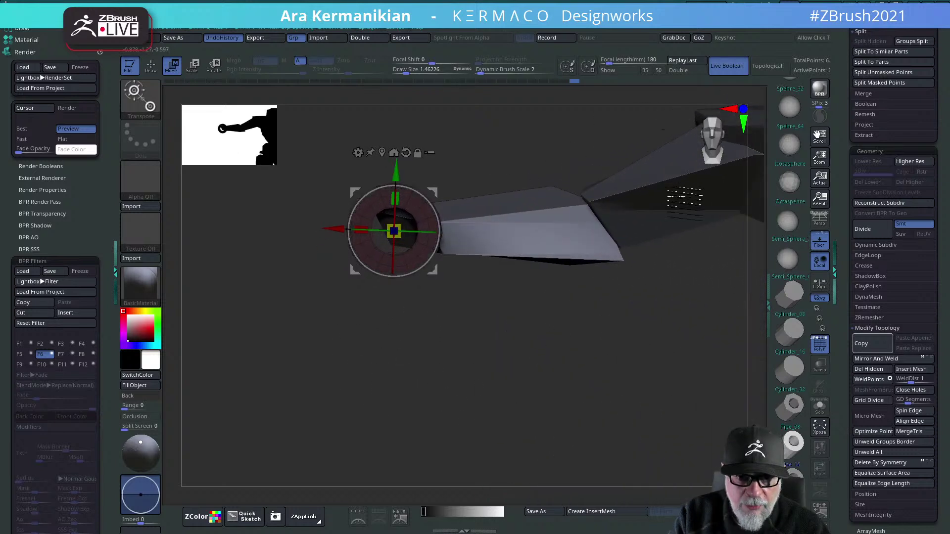
{"action": "left_click_drag", "start_coordinate": [609, 347], "coordinate": [510, 341], "text": "alt"}
{"action": "key", "text": "space"}
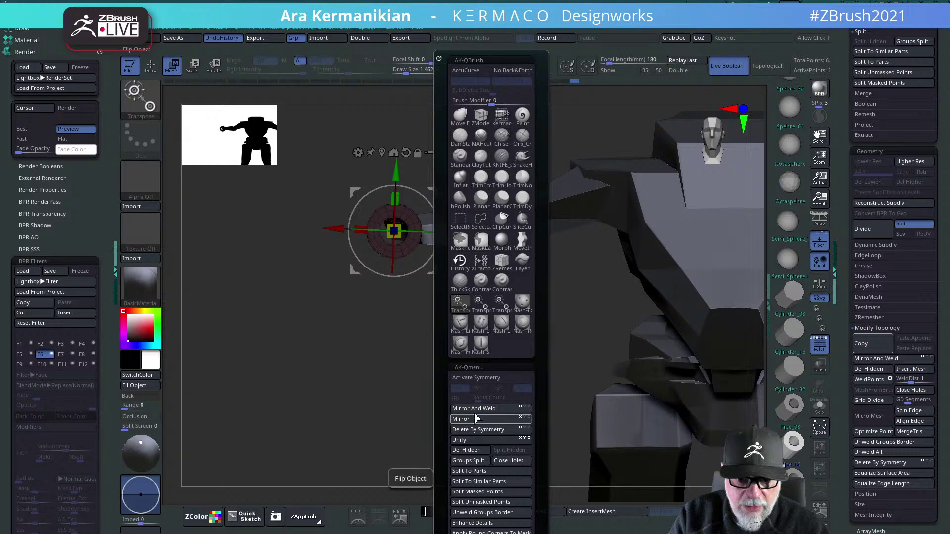
{"action": "left_click", "coordinate": [474, 409]}
- Choose the ClipCurve brush and trim off the front ends of both gun barrels with a straight cut across them
{"action": "mouse_move", "coordinate": [332, 386]}
{"action": "left_mouse_down", "text": "alt"}
{"action": "mouse_move", "coordinate": [537, 340]}
{"action": "mouse_move", "coordinate": [693, 348]}
{"action": "mouse_move", "coordinate": [626, 305]}
{"action": "mouse_move", "coordinate": [630, 382]}
{"action": "mouse_move", "coordinate": [704, 324]}
{"action": "mouse_move", "coordinate": [609, 299]}
{"action": "left_mouse_up", "text": "alt"}
{"action": "key", "text": "q"}
{"action": "key", "text": "ctrl+shift"}
{"action": "left_click", "coordinate": [147, 107]}
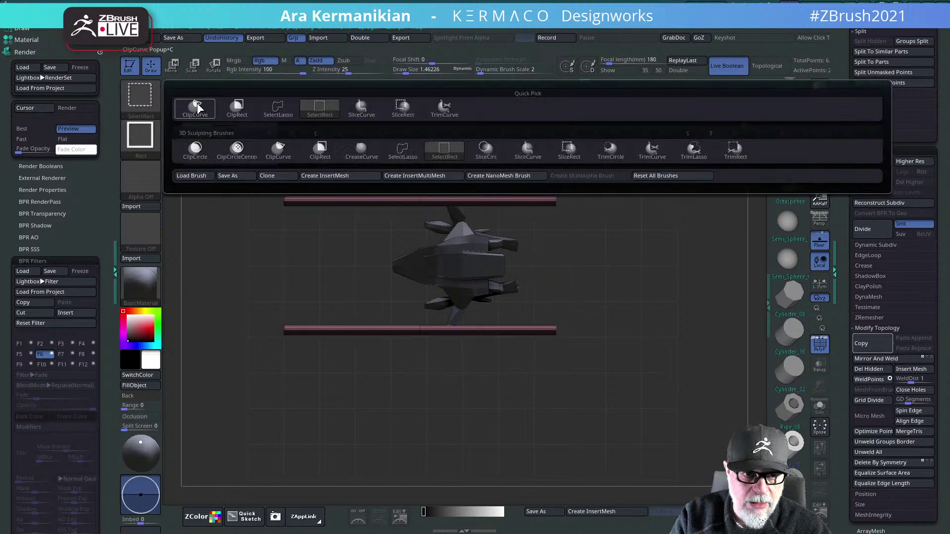
{"action": "left_click", "coordinate": [197, 102]}
{"action": "mouse_move", "coordinate": [315, 459]}
{"action": "left_mouse_down", "text": "ctrl+shift"}
{"action": "mouse_move", "coordinate": [346, 95]}
{"action": "mouse_move", "coordinate": [322, 30]}
{"action": "mouse_move", "coordinate": [393, 32]}
{"action": "left_mouse_up", "text": "ctrl+shift"}
{"action": "left_click_drag", "start_coordinate": [651, 305], "coordinate": [610, 296]}
{"action": "key", "text": "ctrl+z"}
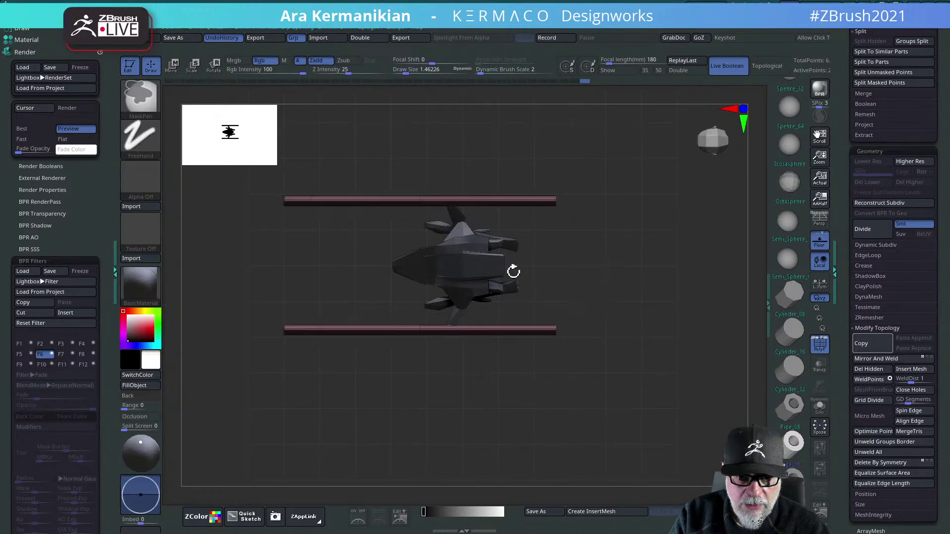
{"action": "left_click_drag", "start_coordinate": [317, 413], "coordinate": [364, 117], "text": "ctrl+shift"}
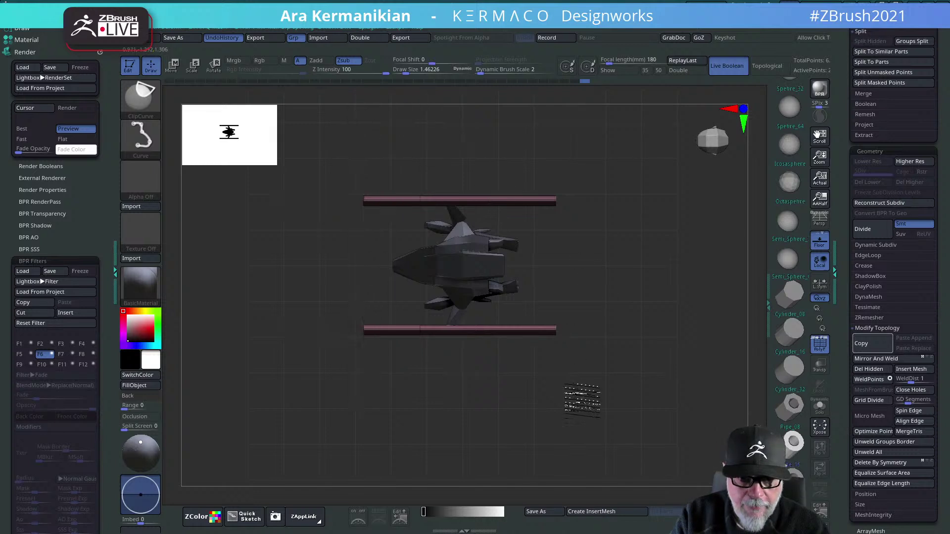
- Shorten the rear ends of both gun barrels with successive straight ClipCurve cuts behind the arms
{"action": "mouse_move", "coordinate": [580, 383]}
{"action": "left_mouse_down", "text": "ctrl+shift"}
{"action": "mouse_move", "coordinate": [569, 520]}
{"action": "mouse_move", "coordinate": [517, 505]}
{"action": "mouse_move", "coordinate": [541, 494]}
{"action": "left_mouse_up", "text": "ctrl+shift"}
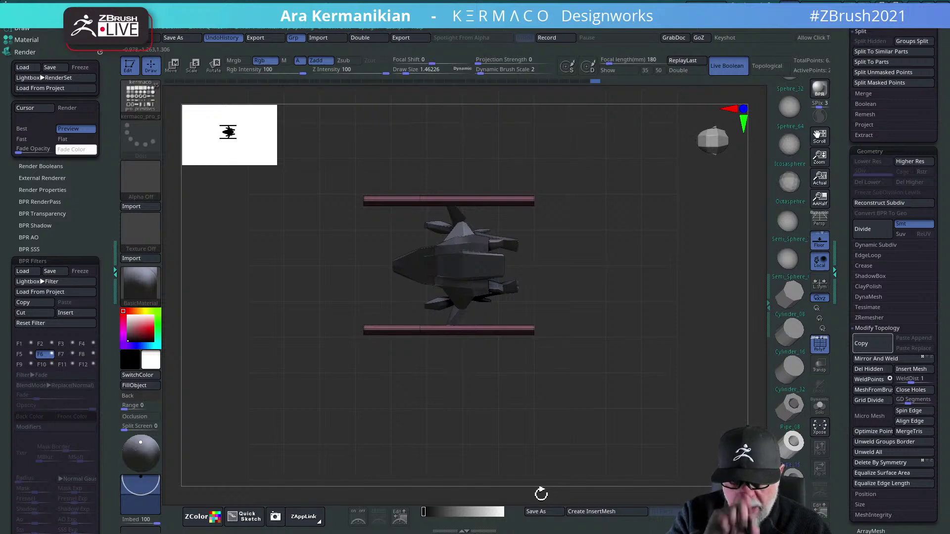
{"action": "mouse_move", "coordinate": [526, 424]}
{"action": "left_mouse_down", "text": "ctrl+shift"}
{"action": "mouse_move", "coordinate": [547, 121]}
{"action": "mouse_move", "coordinate": [753, 240]}
{"action": "mouse_move", "coordinate": [583, 320]}
{"action": "mouse_move", "coordinate": [589, 332]}
{"action": "left_mouse_up", "text": "ctrl+shift"}
{"action": "left_click_drag", "start_coordinate": [580, 378], "coordinate": [518, 451], "text": "ctrl+shift"}
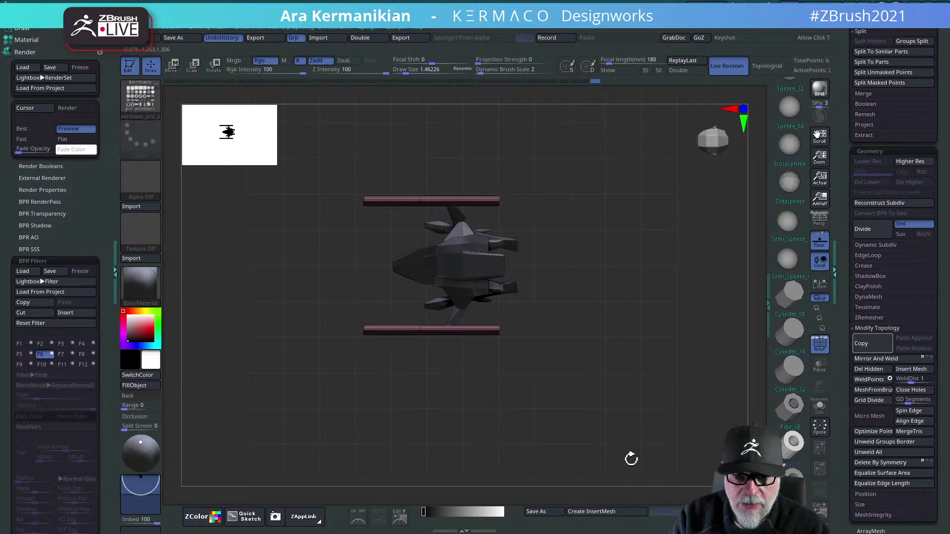
- Nudge the gun barrel slightly inward toward the body and use Mirror And Weld to match the other side
{"action": "left_click_drag", "start_coordinate": [630, 459], "coordinate": [626, 405]}
{"action": "key", "text": "w"}
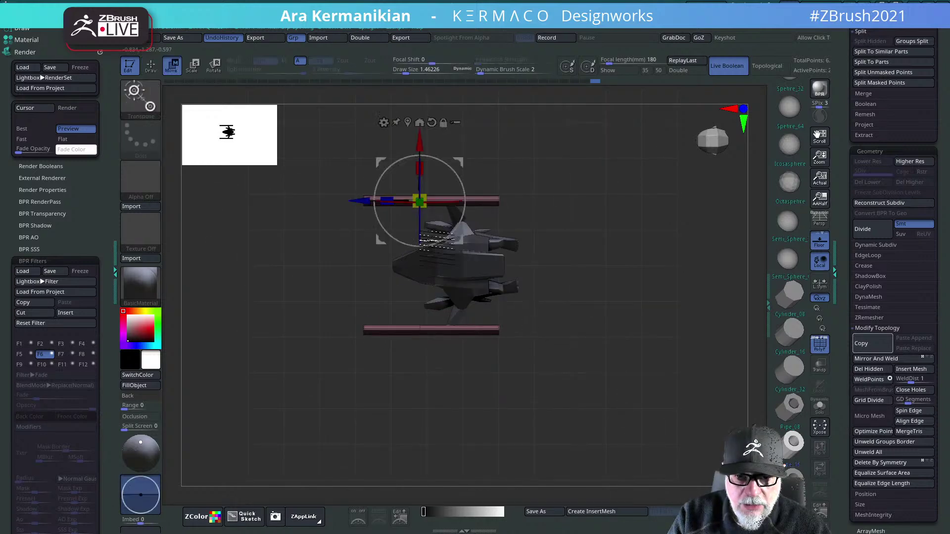
{"action": "left_click_drag", "start_coordinate": [420, 169], "coordinate": [420, 171]}
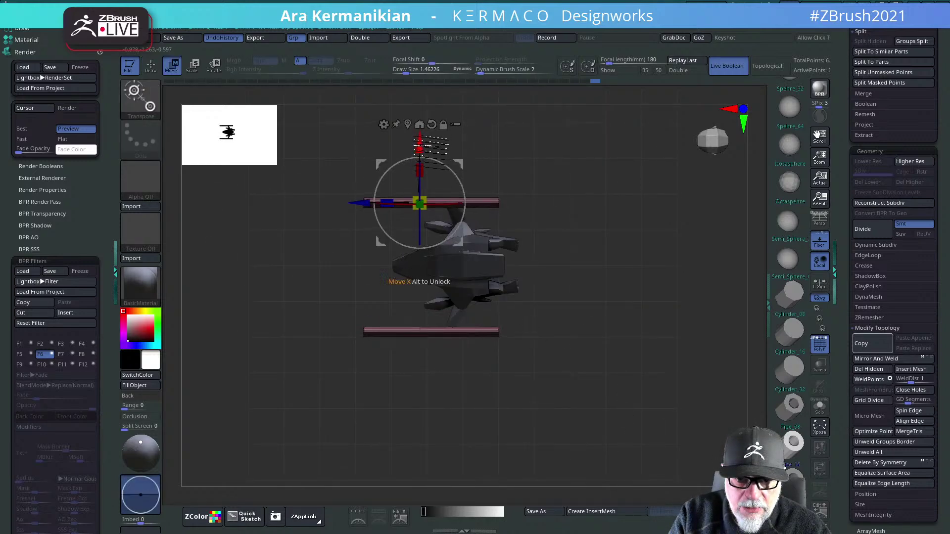
{"action": "key", "text": "b"}
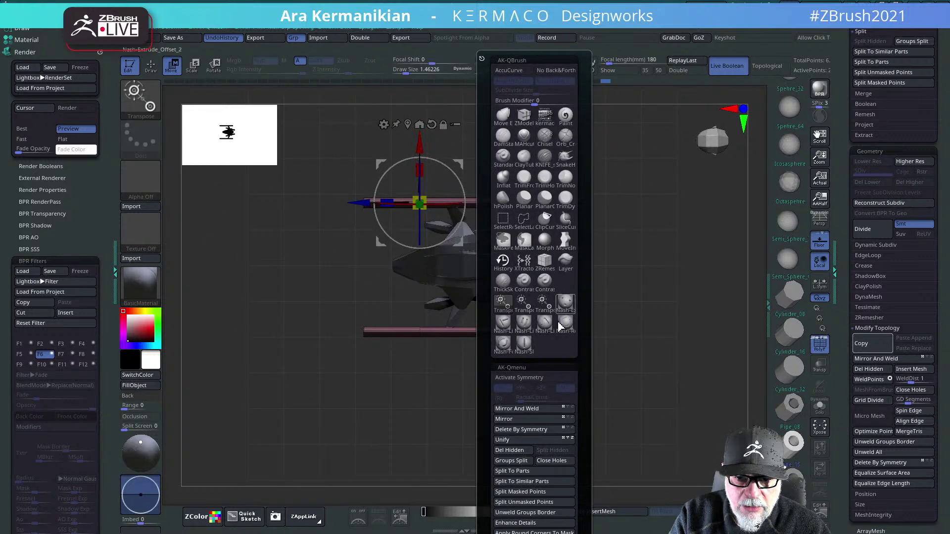
{"action": "left_click", "coordinate": [517, 408]}
{"action": "left_click_drag", "start_coordinate": [670, 311], "coordinate": [624, 245]}
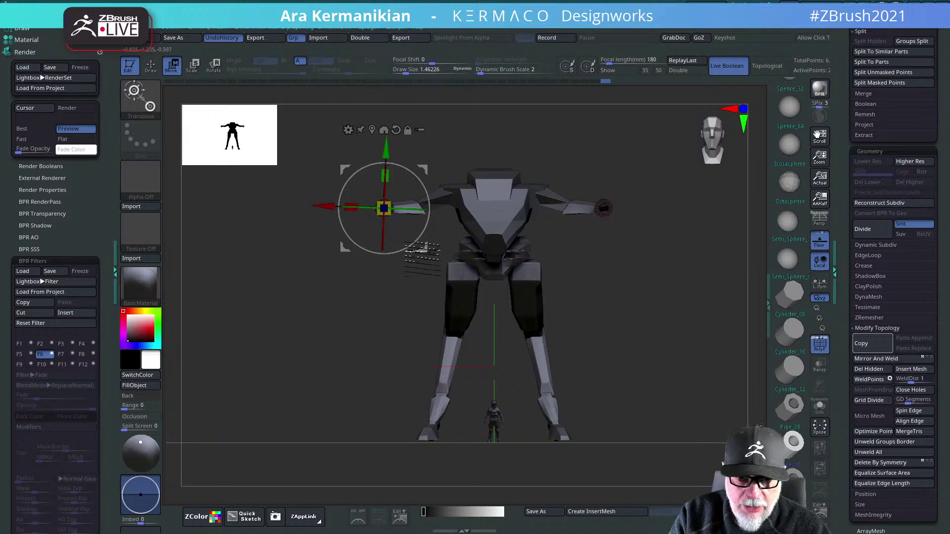
- Make the gun barrels thinner while keeping their length, and check them isolated from the rest of the mech
{"action": "left_click_drag", "start_coordinate": [562, 131], "coordinate": [411, 231]}
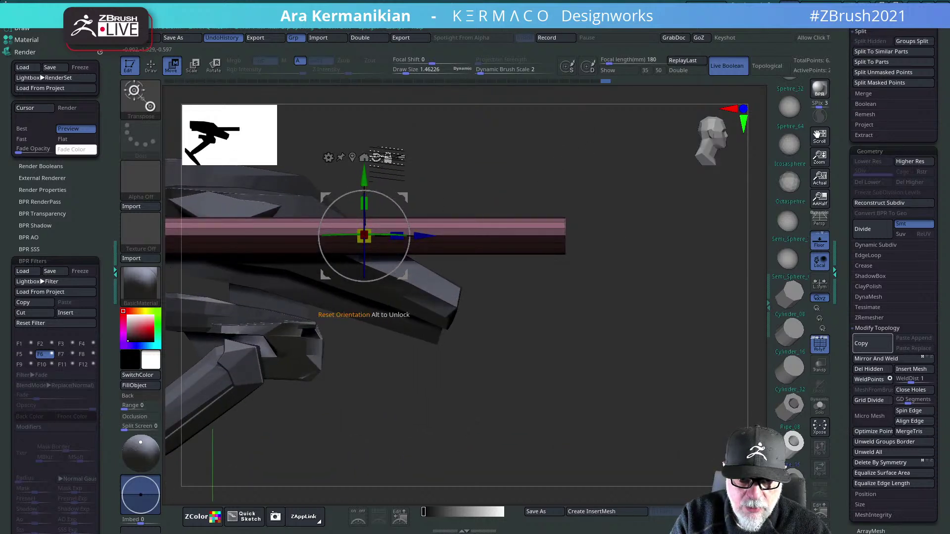
{"action": "left_click_drag", "start_coordinate": [403, 232], "coordinate": [255, 253]}
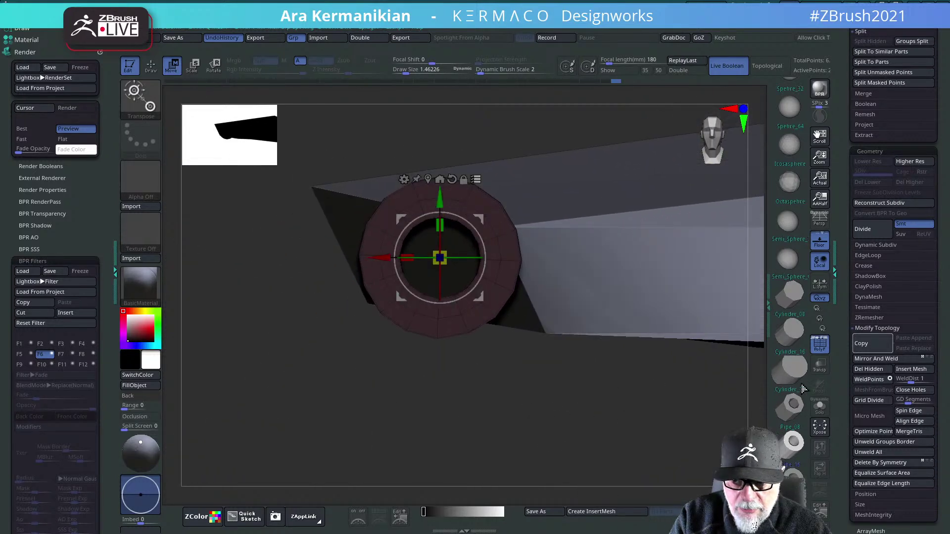
{"action": "left_click", "coordinate": [819, 405]}
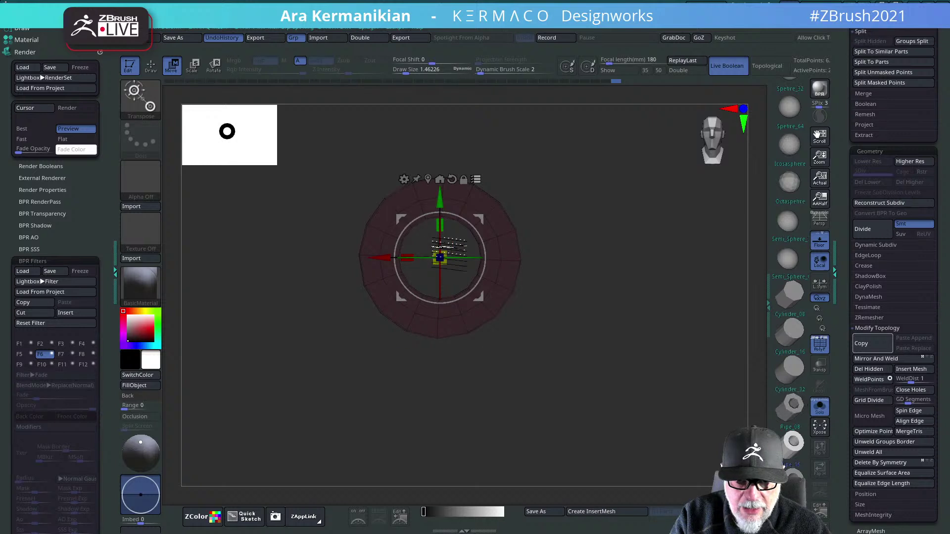
{"action": "left_click_drag", "start_coordinate": [477, 217], "coordinate": [622, 124]}
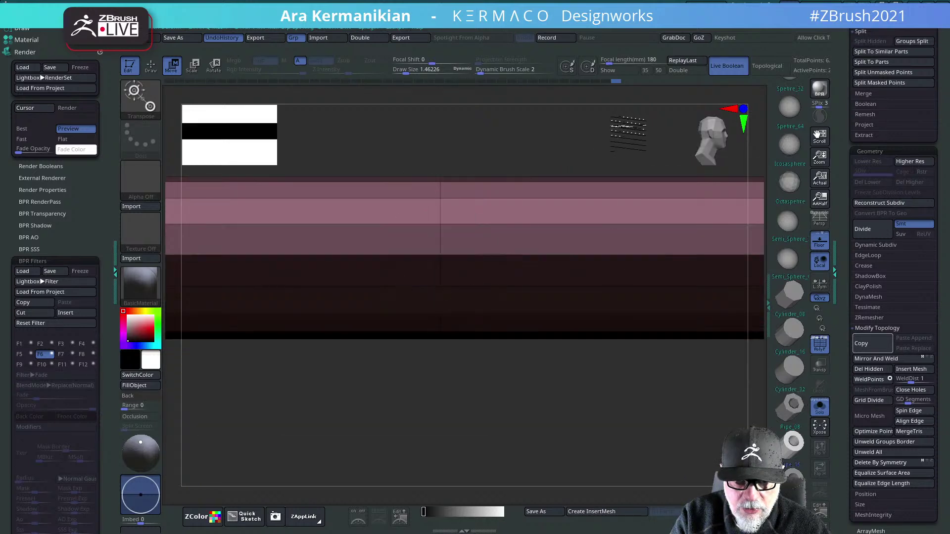
{"action": "left_click_drag", "start_coordinate": [356, 131], "coordinate": [526, 153]}
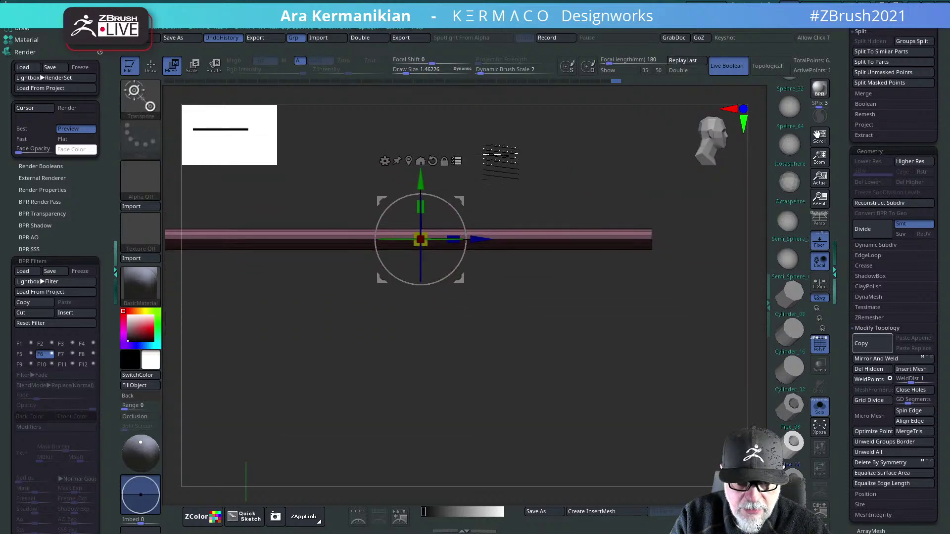
{"action": "left_click_drag", "start_coordinate": [500, 163], "coordinate": [623, 183], "text": "alt"}
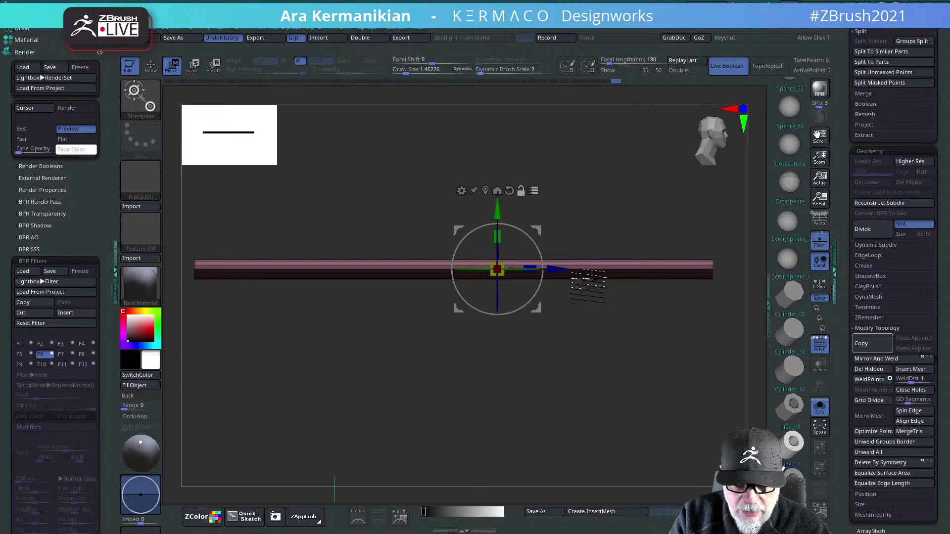
{"action": "left_click_drag", "start_coordinate": [573, 274], "coordinate": [552, 258], "text": "alt"}
{"action": "left_click_drag", "start_coordinate": [670, 187], "coordinate": [510, 182], "text": "shift"}
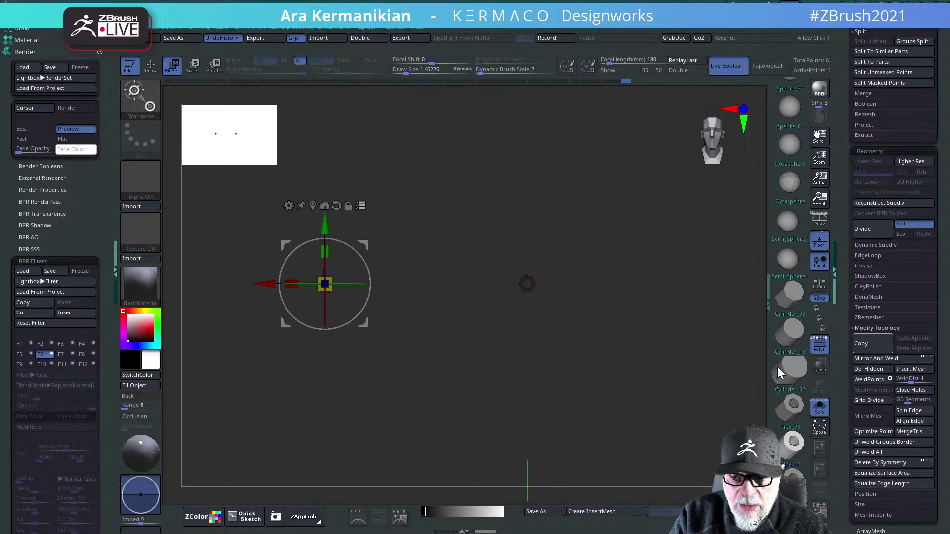
{"action": "left_click_drag", "start_coordinate": [661, 332], "coordinate": [668, 285], "text": "alt"}
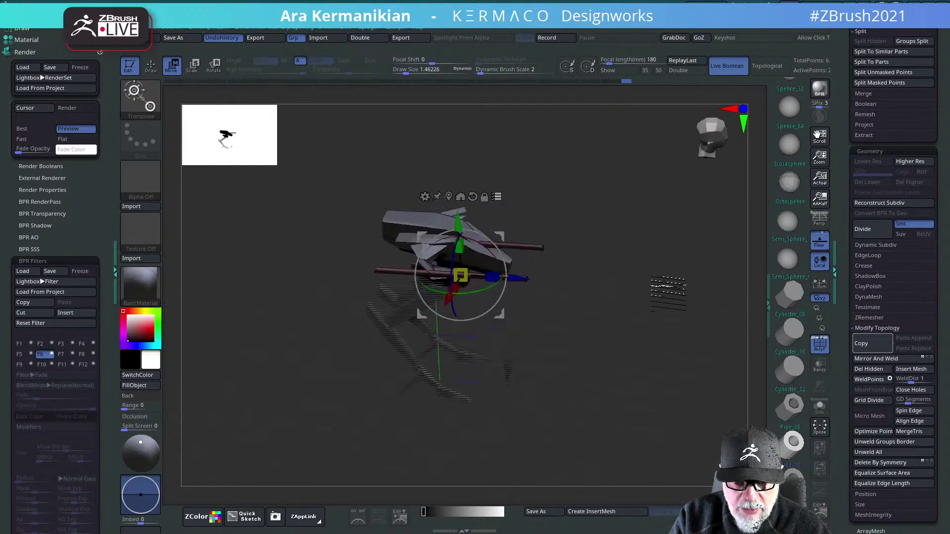
- Turn off the gizmo's multi-subtool mode, slide the gun barrels slightly backward, and apply Mirror And Weld
{"action": "left_click", "coordinate": [497, 197]}
{"action": "left_click_drag", "start_coordinate": [632, 240], "coordinate": [462, 336]}
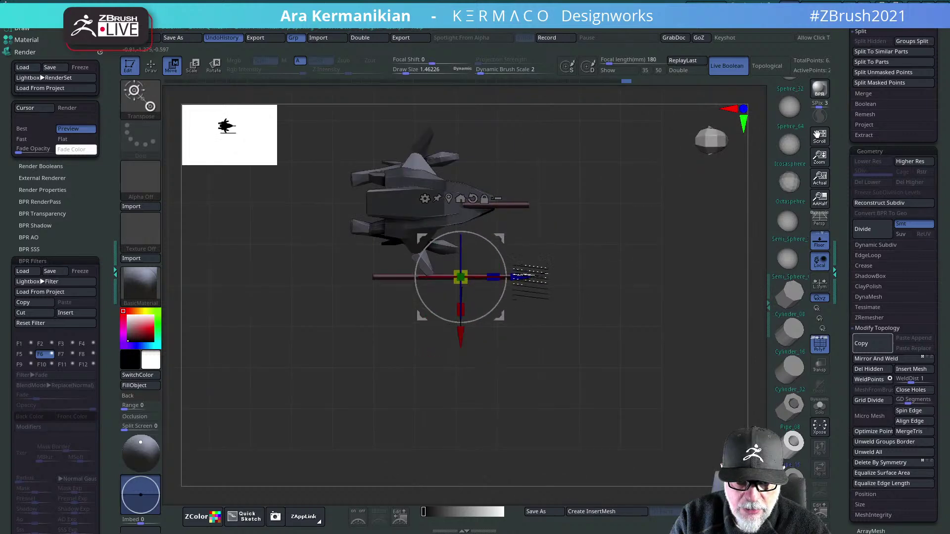
{"action": "left_click_drag", "start_coordinate": [528, 278], "coordinate": [520, 278]}
{"action": "key", "text": "space"}
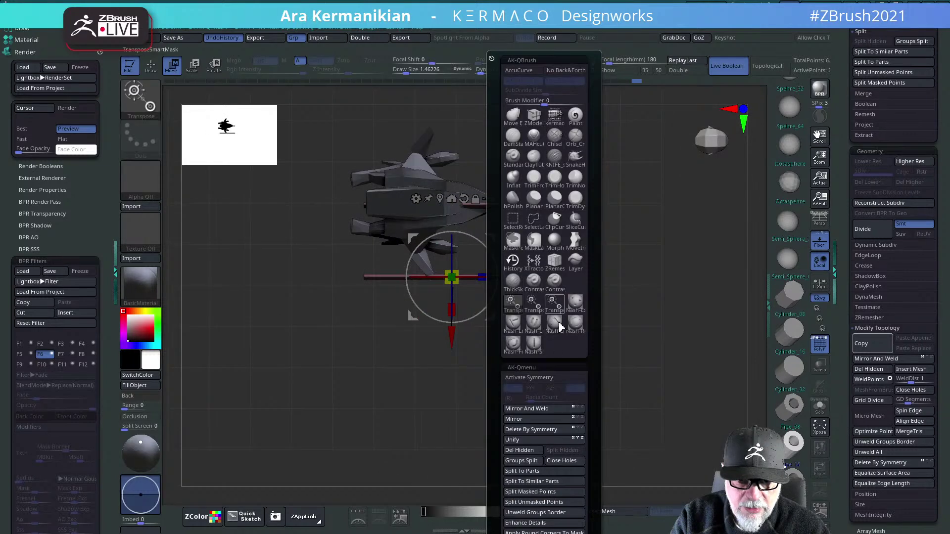
{"action": "left_click", "coordinate": [542, 409]}
{"action": "left_click_drag", "start_coordinate": [640, 324], "coordinate": [694, 223]}
- Set the silhouette preview's thumbnail size to 32, enlarge it slightly, and show the mech from the front
{"action": "left_click_drag", "start_coordinate": [679, 331], "coordinate": [666, 281], "text": "alt"}
{"action": "left_click_drag", "start_coordinate": [623, 247], "coordinate": [668, 264], "text": "alt"}
{"action": "mouse_move", "coordinate": [262, 135]}
{"action": "left_mouse_down", "text": "ctrl+shift"}
{"action": "mouse_move", "coordinate": [438, 277]}
{"action": "mouse_move", "coordinate": [352, 208]}
{"action": "left_mouse_up", "text": "ctrl+shift"}
{"action": "left_click_drag", "start_coordinate": [656, 456], "coordinate": [257, 151], "text": "ctrl+shift"}
{"action": "left_click_drag", "start_coordinate": [302, 176], "coordinate": [309, 188]}
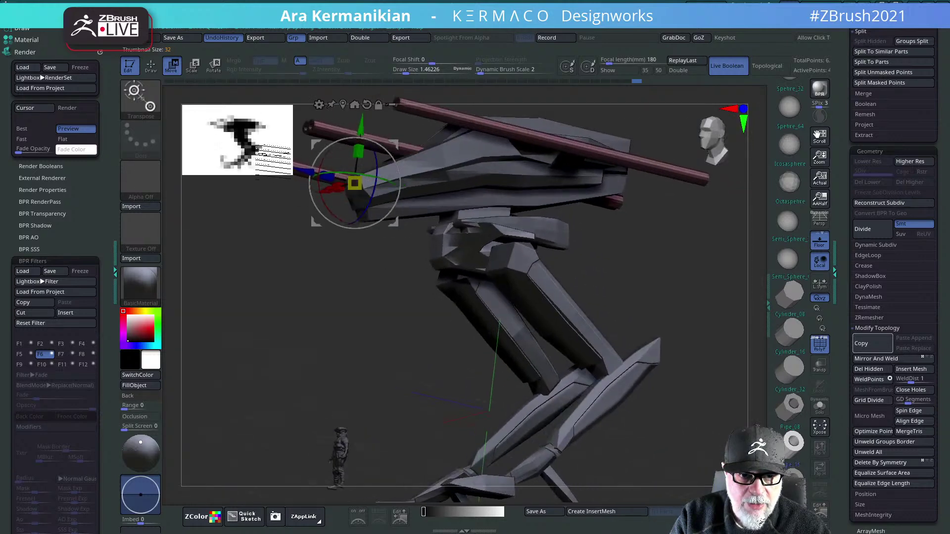
{"action": "left_click_drag", "start_coordinate": [300, 279], "coordinate": [219, 152], "text": "shift"}
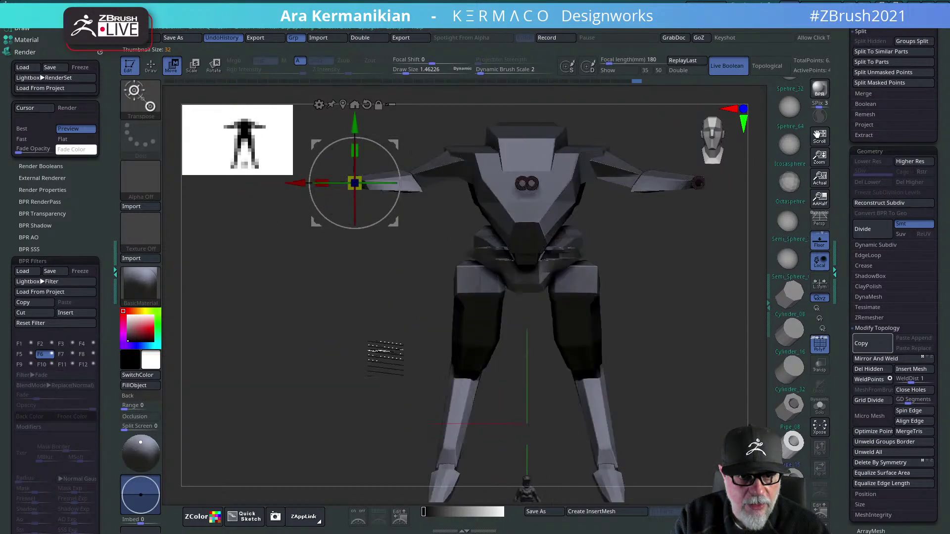
{"action": "left_click_drag", "start_coordinate": [356, 295], "coordinate": [376, 285], "text": "alt"}
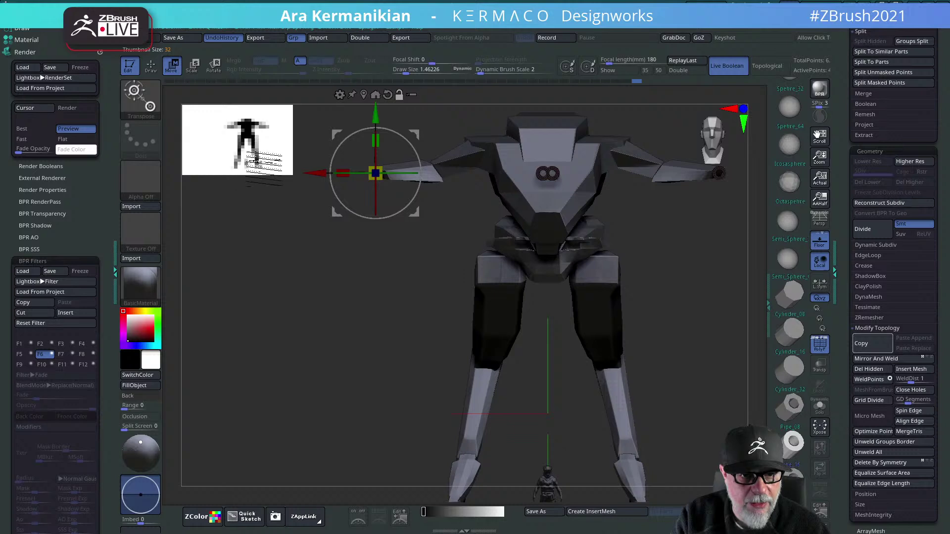
- Try Texture 12 as the background of the silhouette preview
{"action": "key", "text": "F5"}
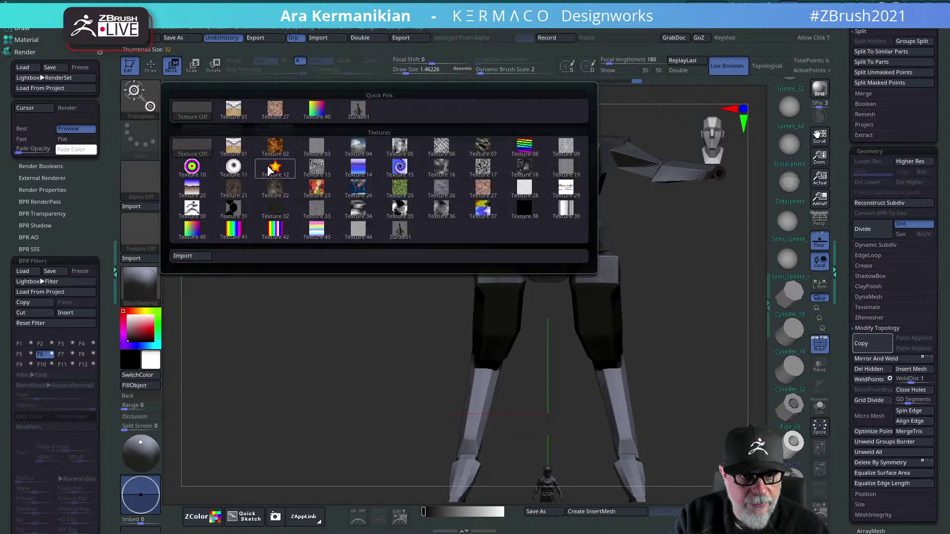
{"action": "left_click", "coordinate": [270, 170]}
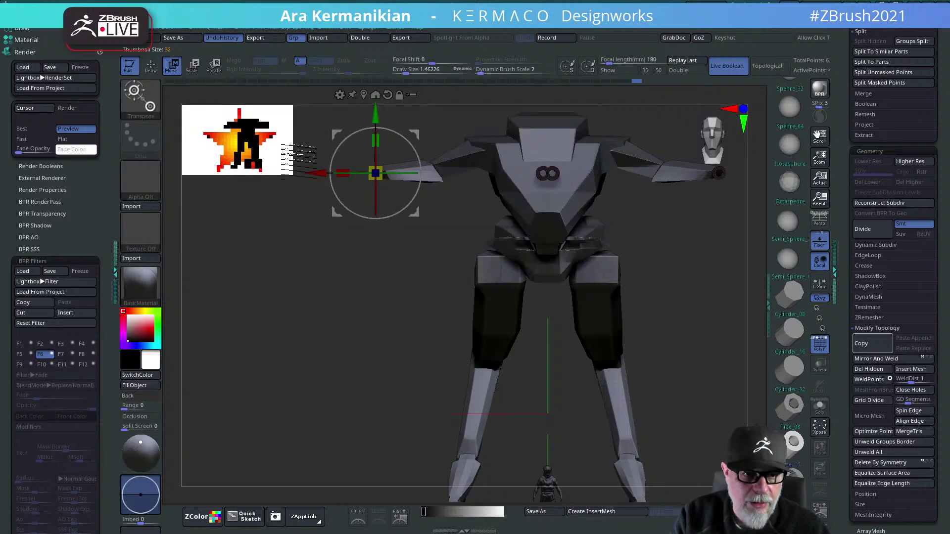
{"action": "key", "text": "F5"}
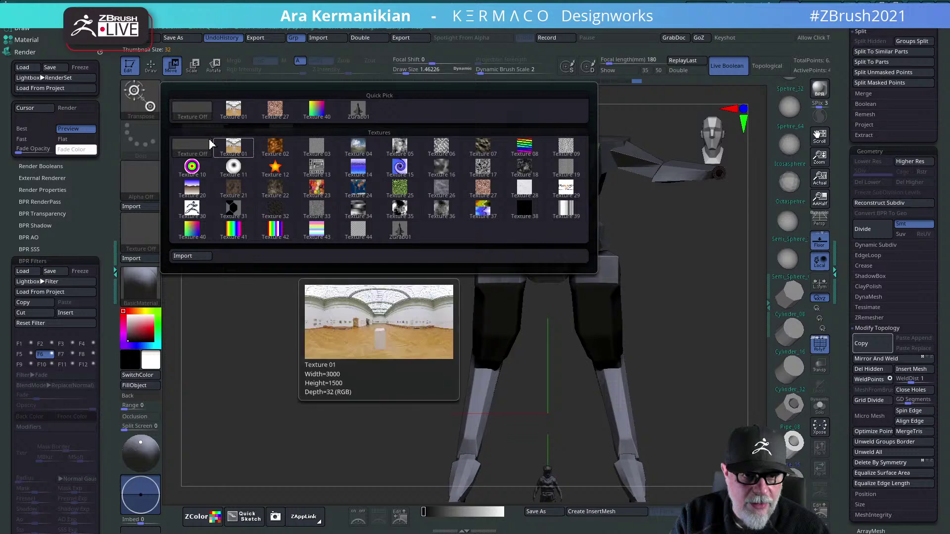
{"action": "left_click", "coordinate": [340, 213]}
- Enlarge the silhouette preview further while framing the whole mech from the front
{"action": "left_click_drag", "start_coordinate": [340, 218], "coordinate": [255, 160]}
{"action": "left_click_drag", "start_coordinate": [341, 321], "coordinate": [318, 297], "text": "alt"}
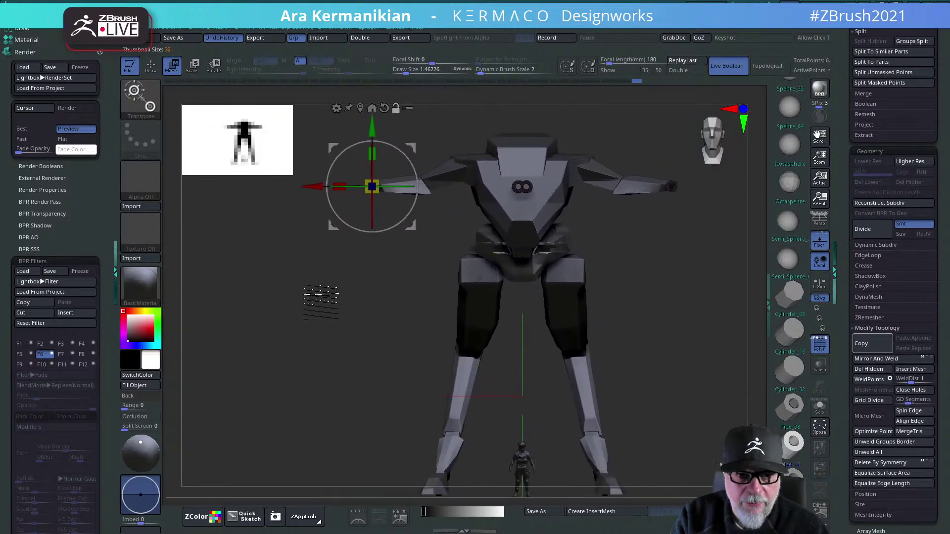
{"action": "mouse_move", "coordinate": [268, 150]}
{"action": "left_mouse_down"}
{"action": "mouse_move", "coordinate": [271, 179]}
{"action": "mouse_move", "coordinate": [254, 159]}
{"action": "mouse_move", "coordinate": [319, 194]}
{"action": "mouse_move", "coordinate": [321, 182]}
{"action": "mouse_move", "coordinate": [291, 190]}
{"action": "left_mouse_up"}
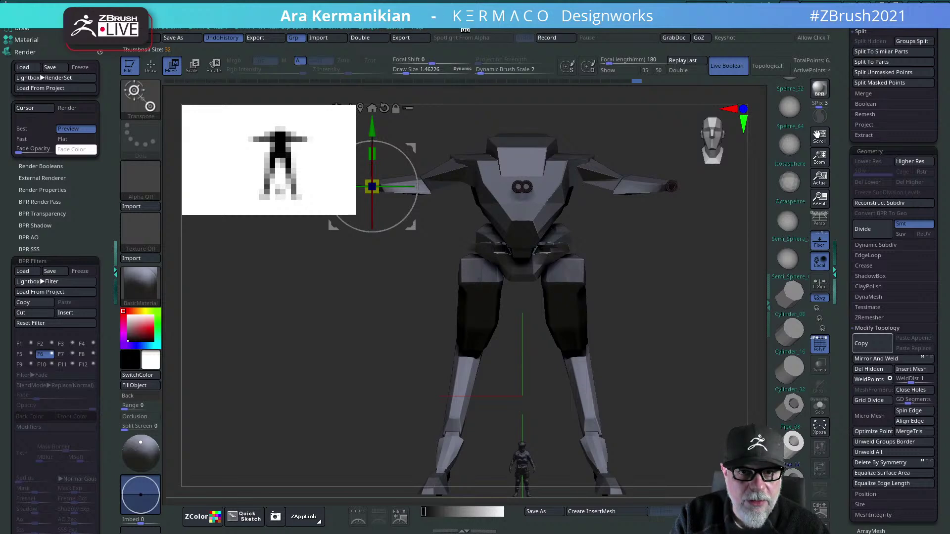
- Examine the CamView size setting in the preferences
{"action": "left_click", "coordinate": [499, 27]}
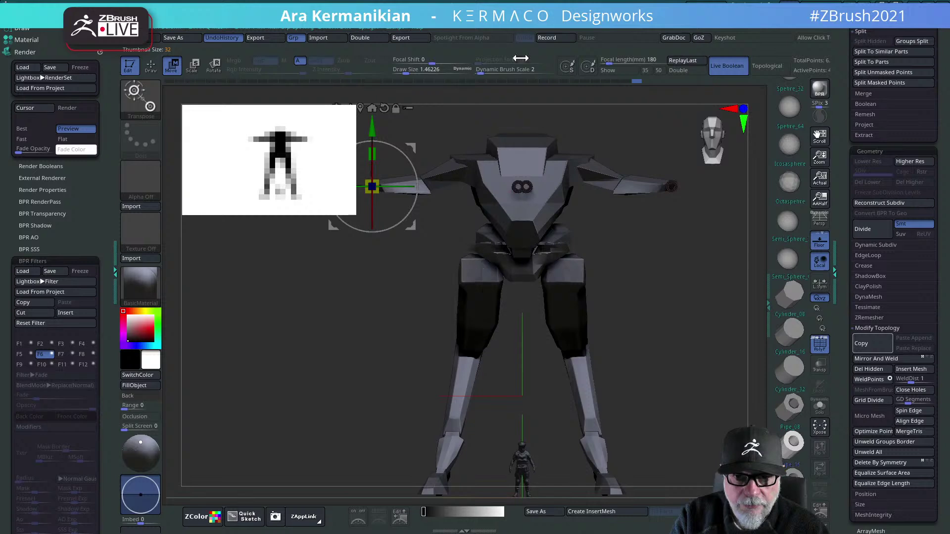
{"action": "left_click", "coordinate": [500, 28]}
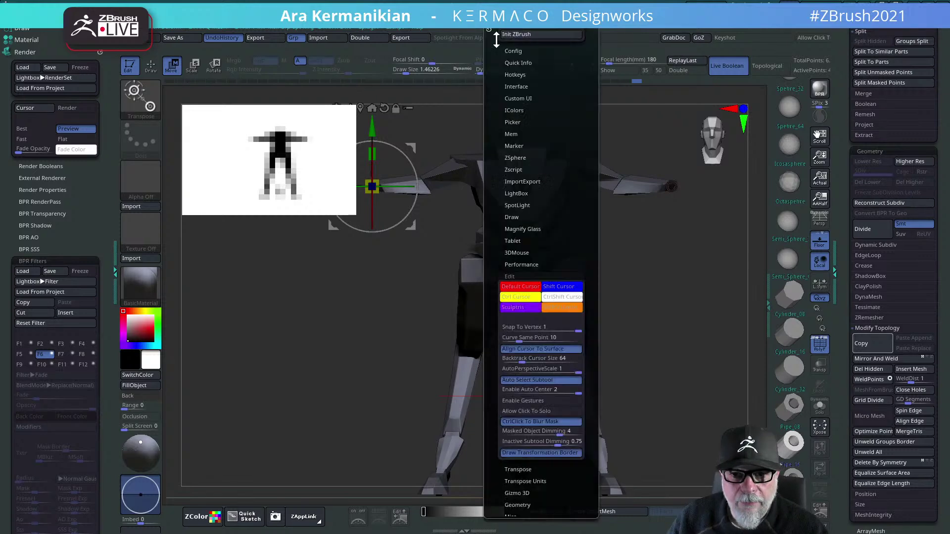
{"action": "left_click", "coordinate": [515, 276]}
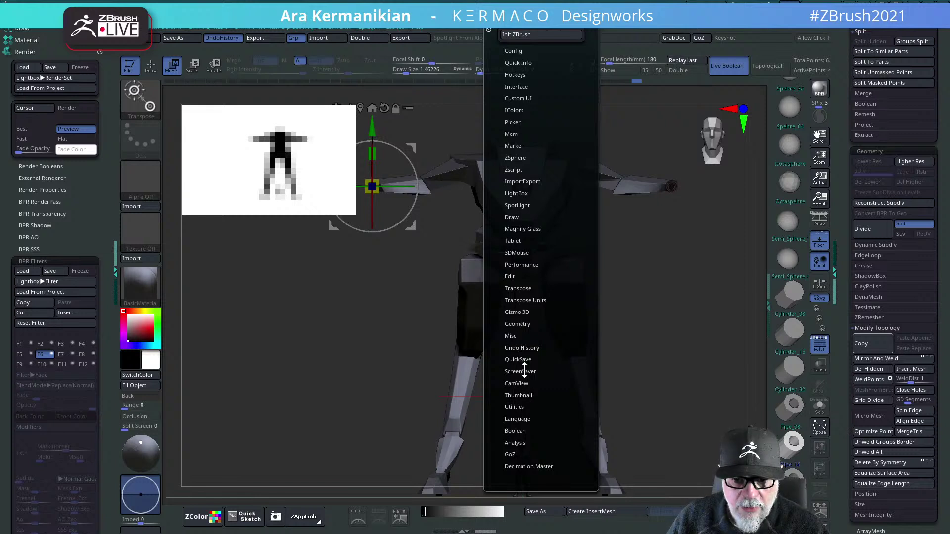
{"action": "left_click", "coordinate": [516, 385]}
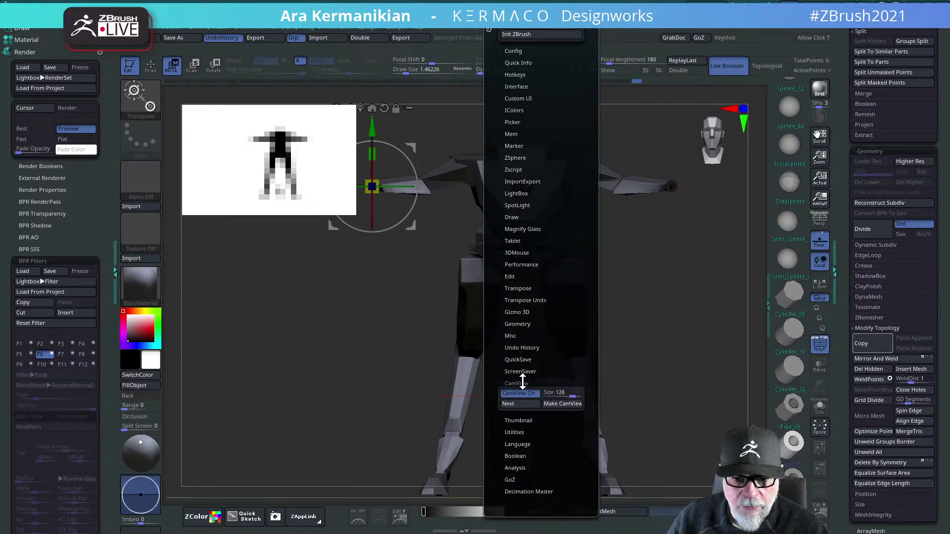
{"action": "left_click_drag", "start_coordinate": [559, 394], "coordinate": [572, 396]}
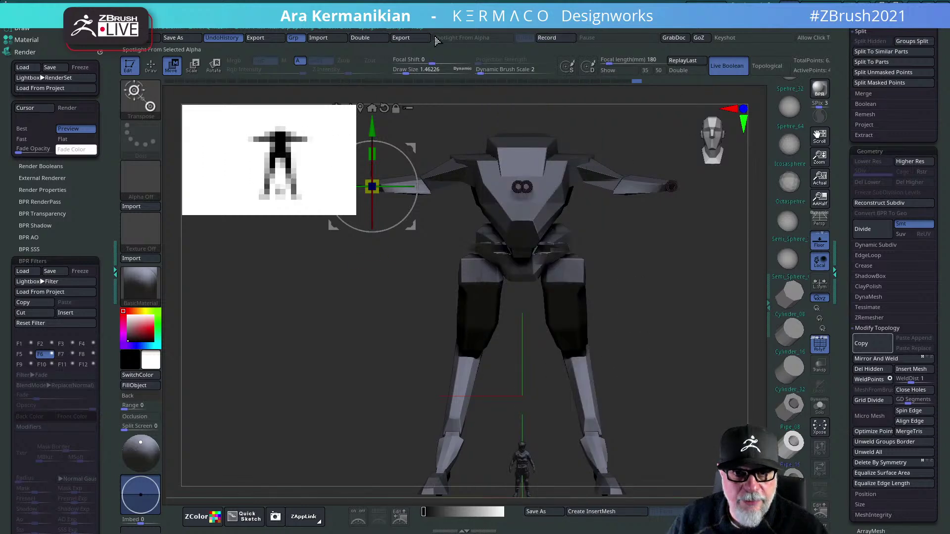
- Open the Thumbnail preferences and examine the thumbnail display and Silhouette options
{"action": "left_click", "coordinate": [494, 27]}
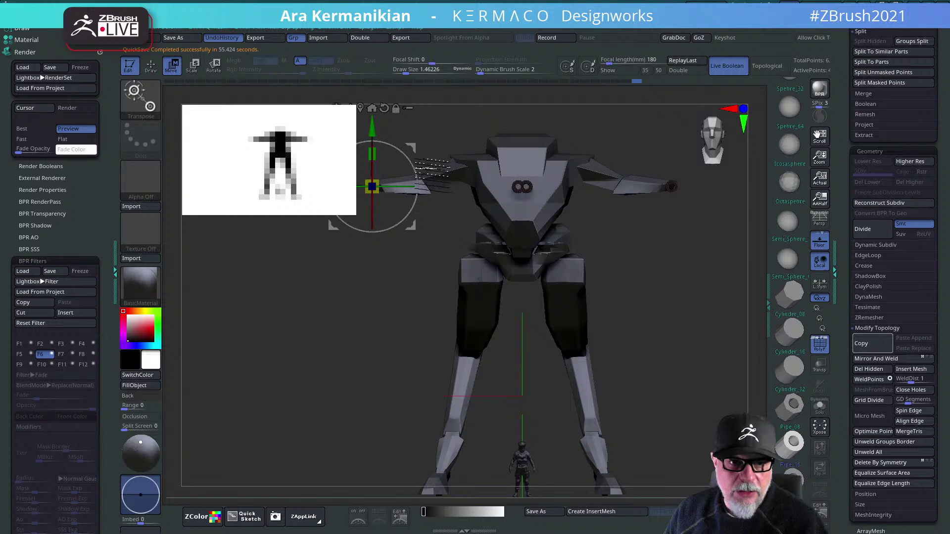
{"action": "left_click", "coordinate": [501, 30]}
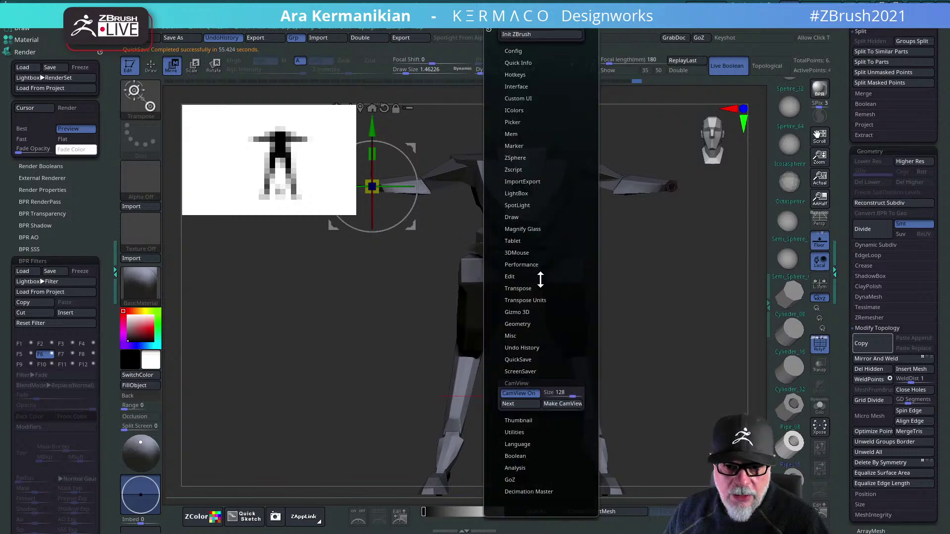
{"action": "left_click", "coordinate": [520, 381]}
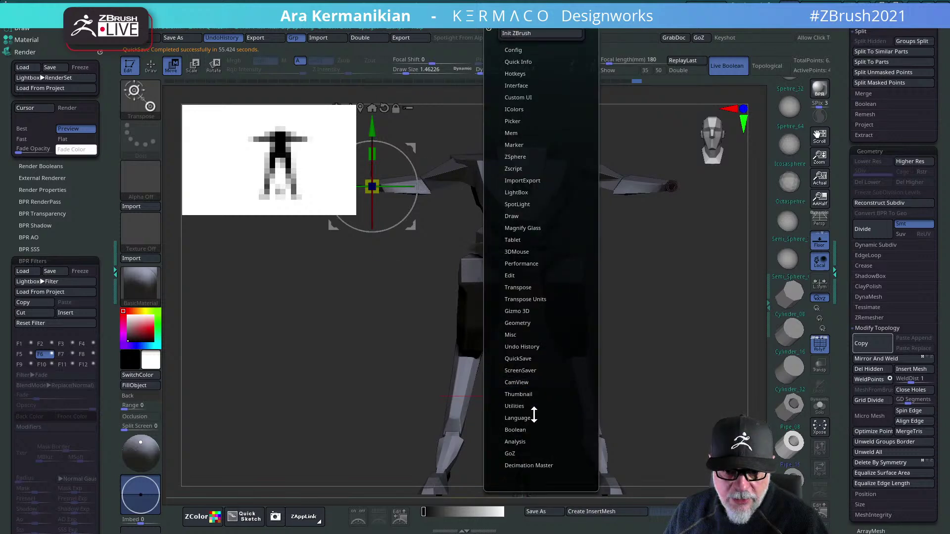
{"action": "left_click", "coordinate": [523, 394]}
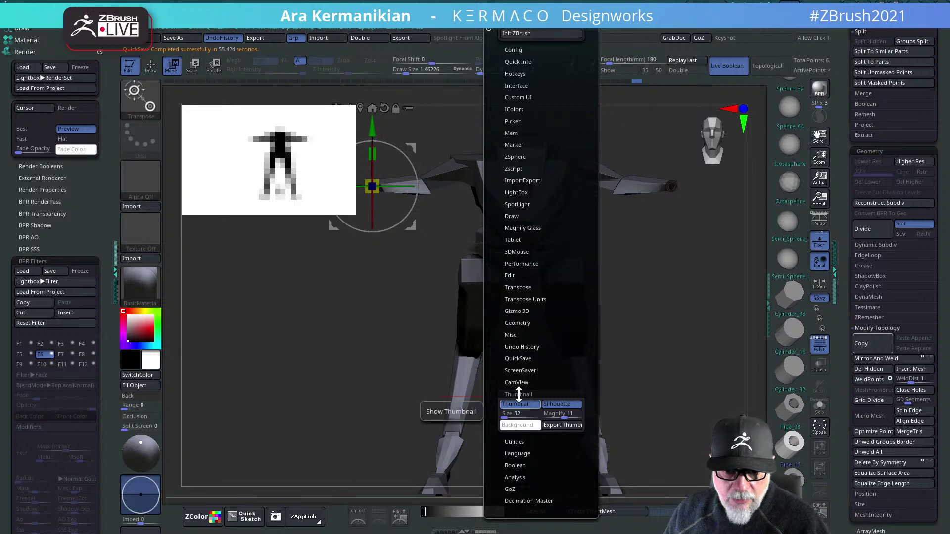
{"action": "left_click", "coordinate": [517, 405]}
{"action": "left_click", "coordinate": [518, 405]}
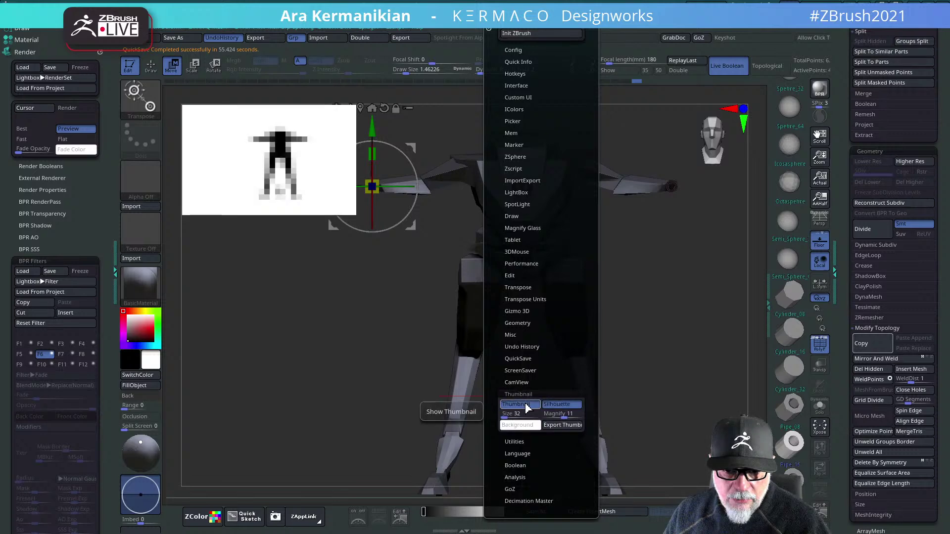
{"action": "left_click", "coordinate": [557, 405]}
{"action": "left_click", "coordinate": [556, 406]}
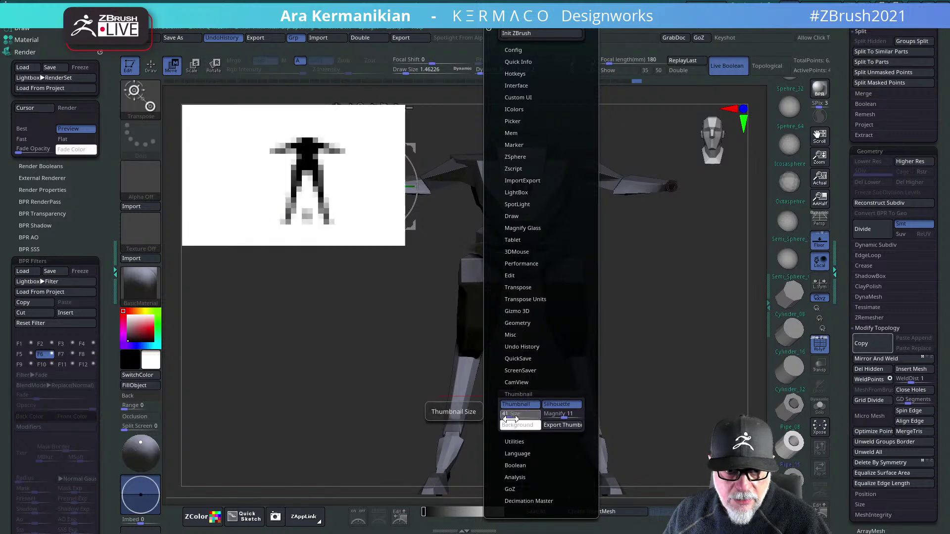
- Set the silhouette preview's thumbnail size to 39 and its magnification to 14
{"action": "left_click_drag", "start_coordinate": [503, 415], "coordinate": [565, 419]}
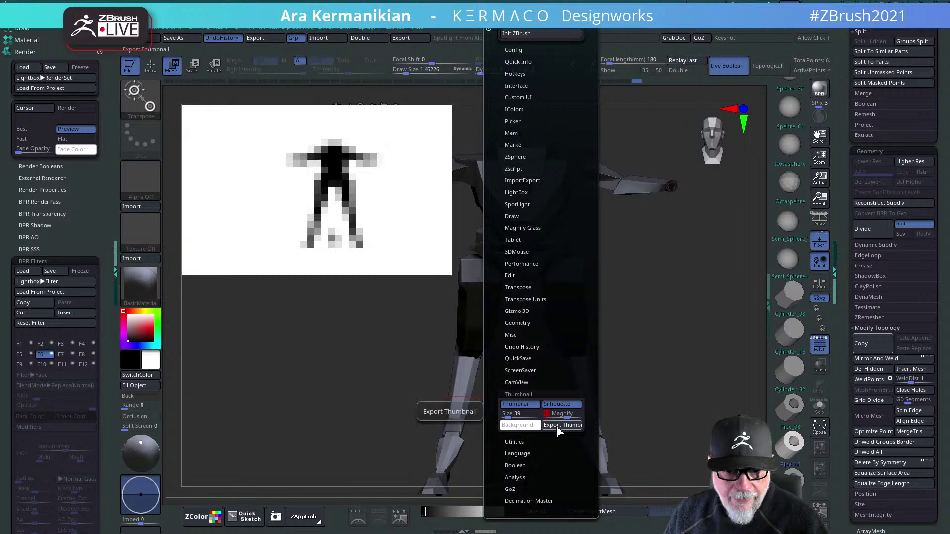
{"action": "left_click", "coordinate": [565, 410]}
{"action": "left_click", "coordinate": [566, 410]}
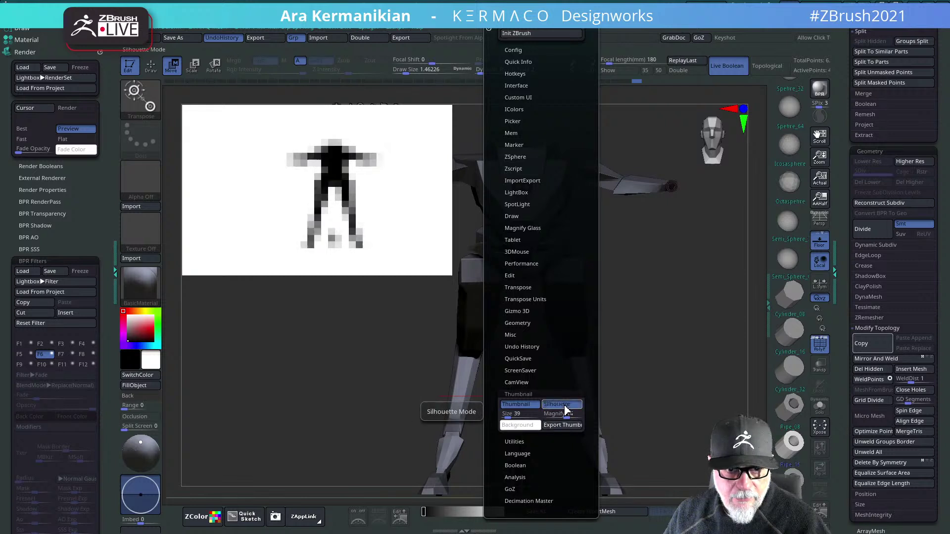
- Toggle the thumbnail preview off and on again, and set its size to 32
{"action": "left_click", "coordinate": [519, 406]}
{"action": "left_click", "coordinate": [520, 406]}
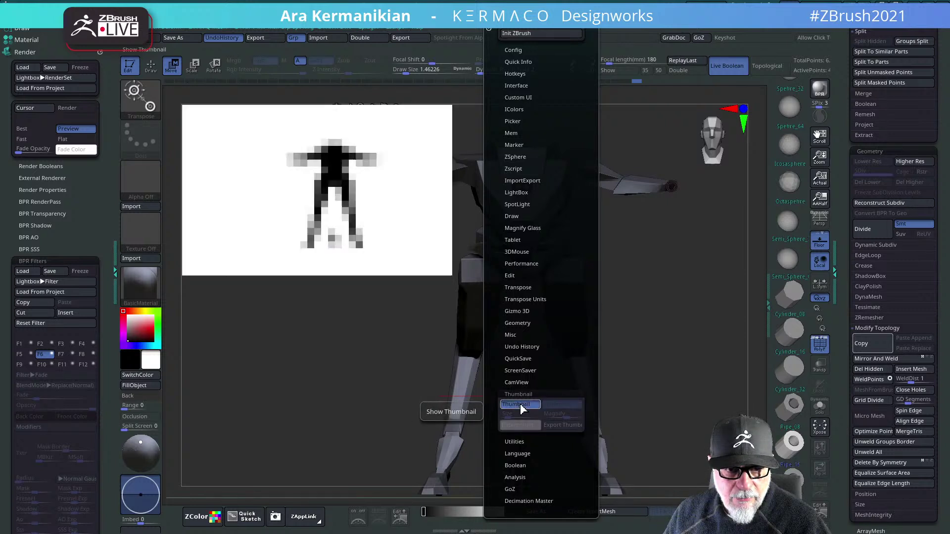
{"action": "left_click", "coordinate": [519, 406]}
{"action": "left_click", "coordinate": [519, 406]}
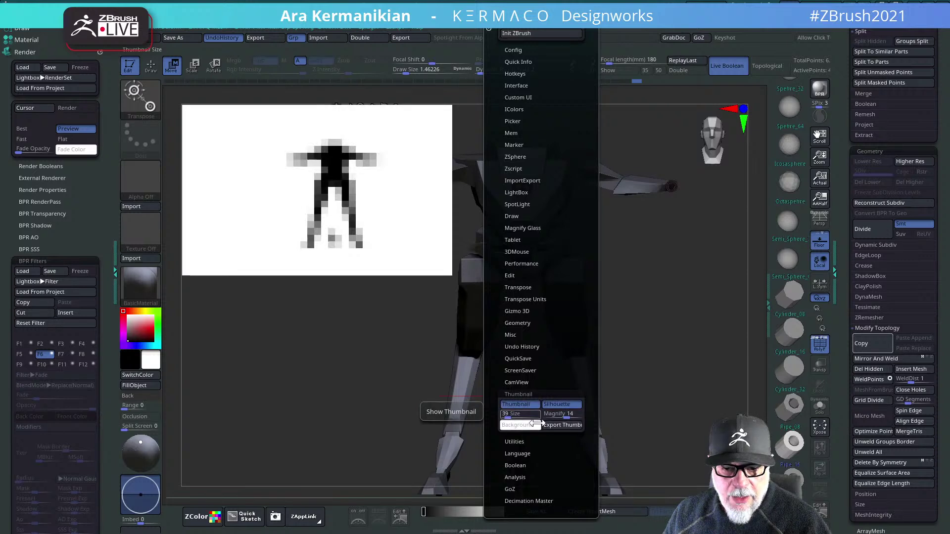
{"action": "mouse_move", "coordinate": [510, 418]}
{"action": "left_mouse_down"}
{"action": "mouse_move", "coordinate": [525, 418]}
{"action": "mouse_move", "coordinate": [500, 425]}
{"action": "left_mouse_up"}
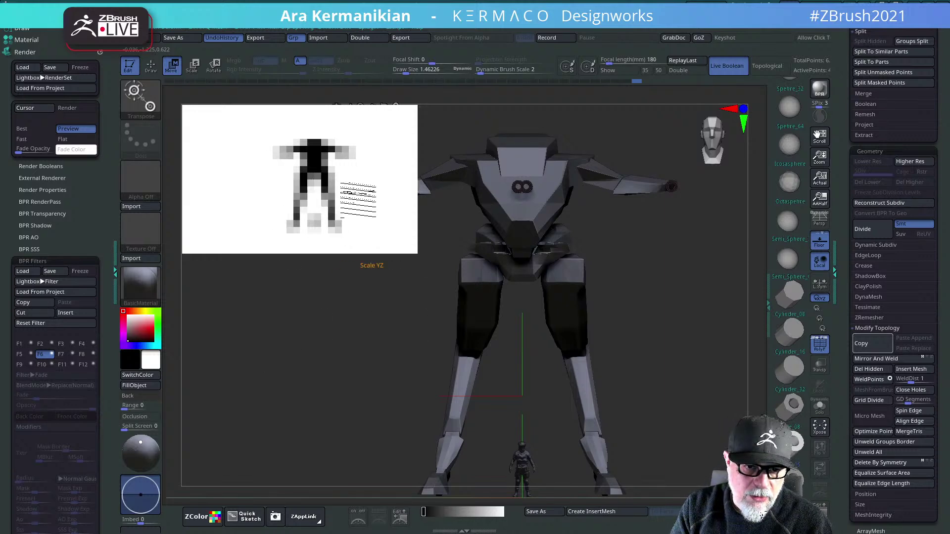
- Rotate the mirrored gun barrels steeply upward with the gizmo while viewing the mech and its silhouette from a three-quarter angle
{"action": "left_click_drag", "start_coordinate": [379, 216], "coordinate": [379, 215]}
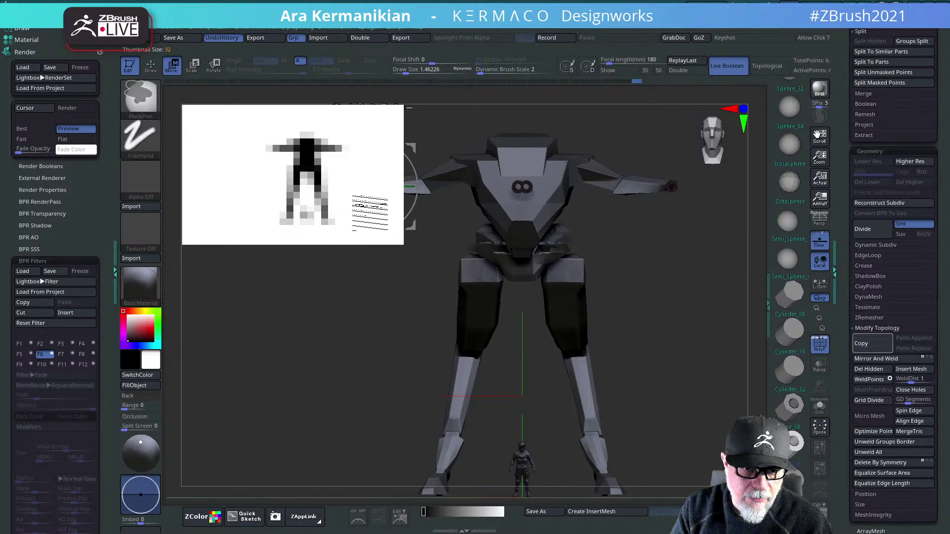
{"action": "left_click_drag", "start_coordinate": [375, 211], "coordinate": [418, 272]}
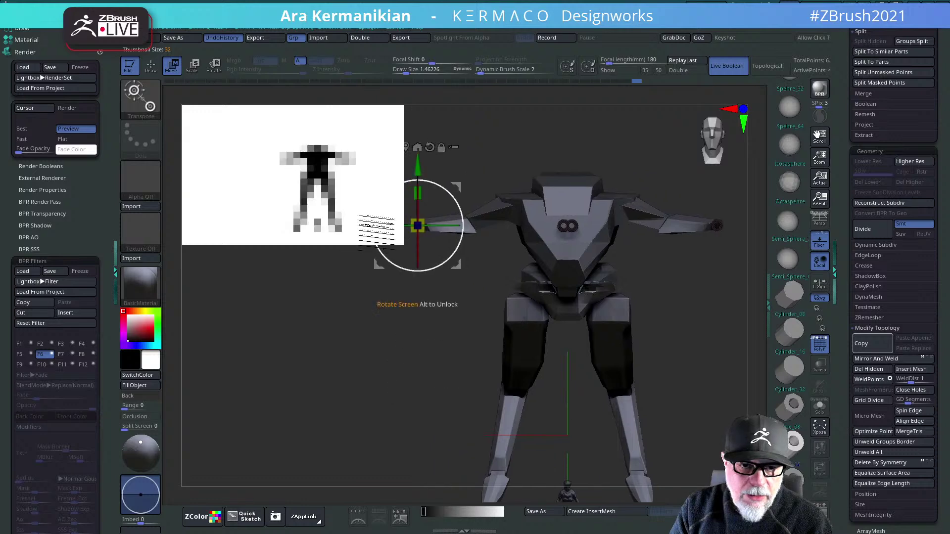
{"action": "left_click_drag", "start_coordinate": [336, 346], "coordinate": [366, 344]}
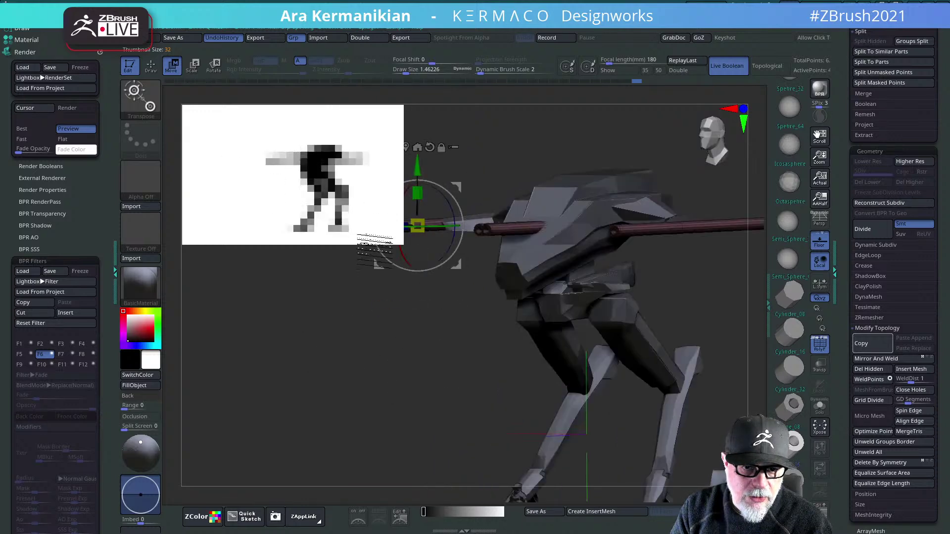
{"action": "left_click_drag", "start_coordinate": [396, 252], "coordinate": [346, 218]}
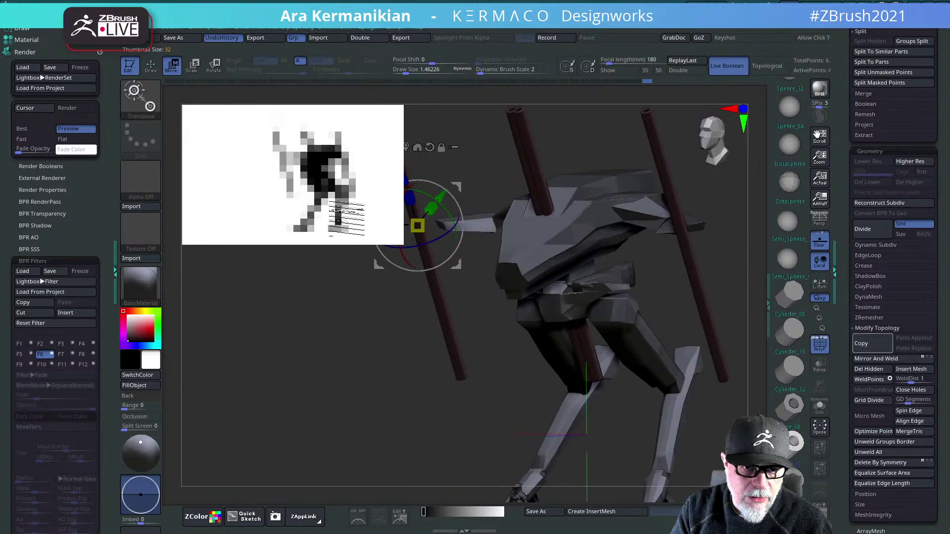
- Return the rods on the robot's arms to their horizontal orientation
{"action": "left_click_drag", "start_coordinate": [395, 269], "coordinate": [372, 265]}
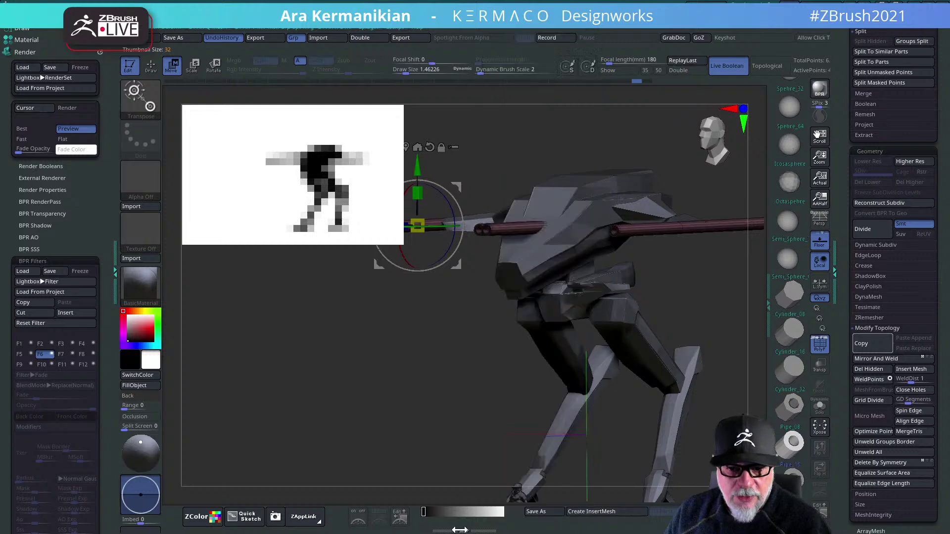
- Set the silhouette thumbnail's magnification to 4 and its size to 75
{"action": "left_click", "coordinate": [510, 31]}
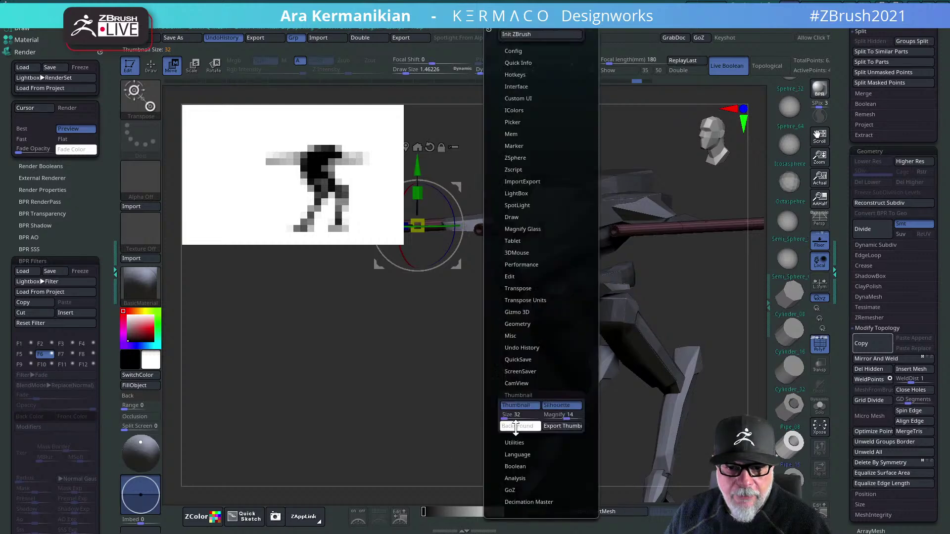
{"action": "mouse_move", "coordinate": [557, 416]}
{"action": "left_mouse_down"}
{"action": "mouse_move", "coordinate": [547, 417]}
{"action": "mouse_move", "coordinate": [560, 418]}
{"action": "left_mouse_up"}
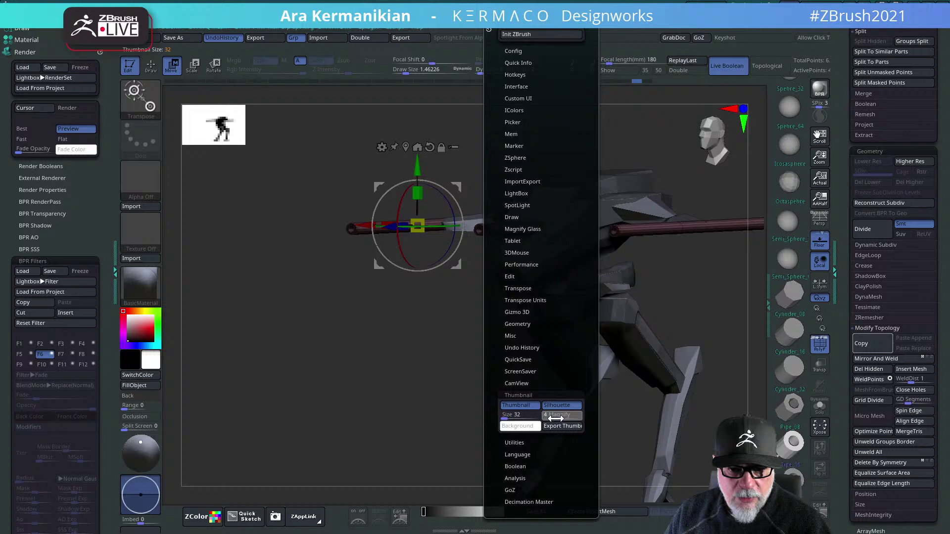
{"action": "left_click", "coordinate": [555, 419]}
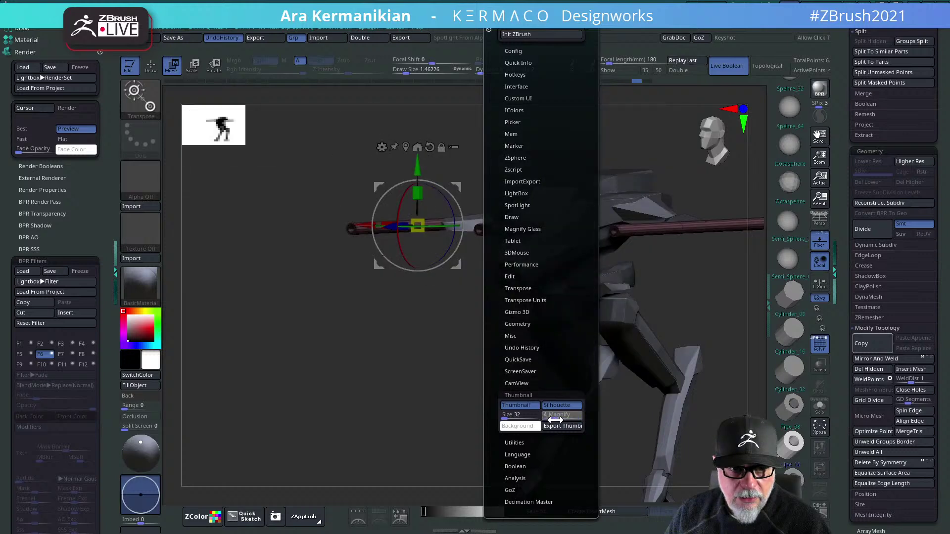
{"action": "left_click_drag", "start_coordinate": [507, 418], "coordinate": [536, 421]}
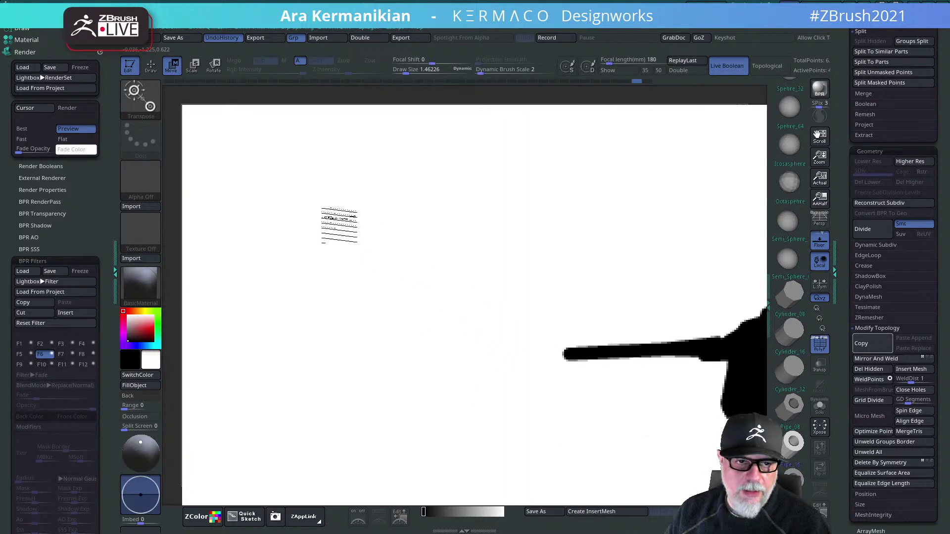
{"action": "left_click_drag", "start_coordinate": [732, 489], "coordinate": [129, 179]}
{"action": "left_click_drag", "start_coordinate": [465, 306], "coordinate": [239, 181]}
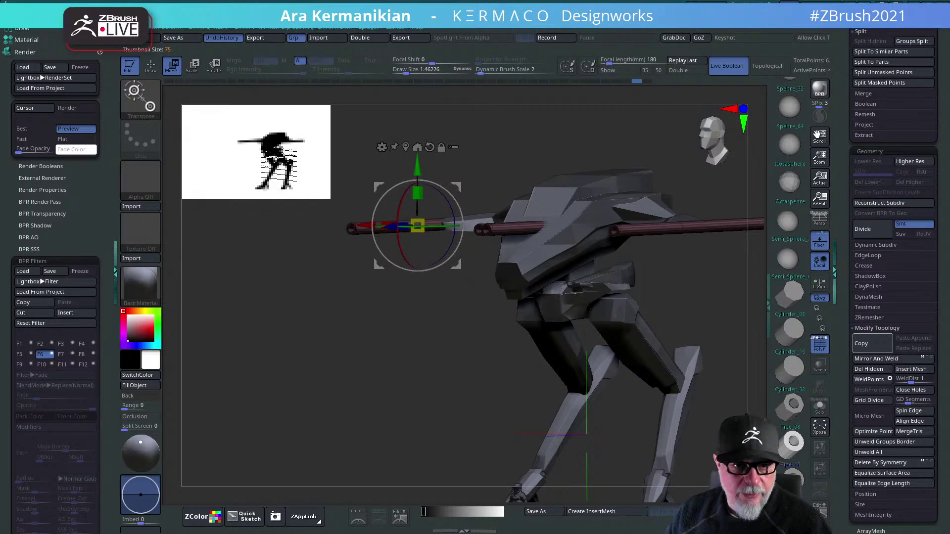
- Set the silhouette thumbnail to size 64 and magnification 2, and toggle its display off and on
{"action": "left_click", "coordinate": [512, 28]}
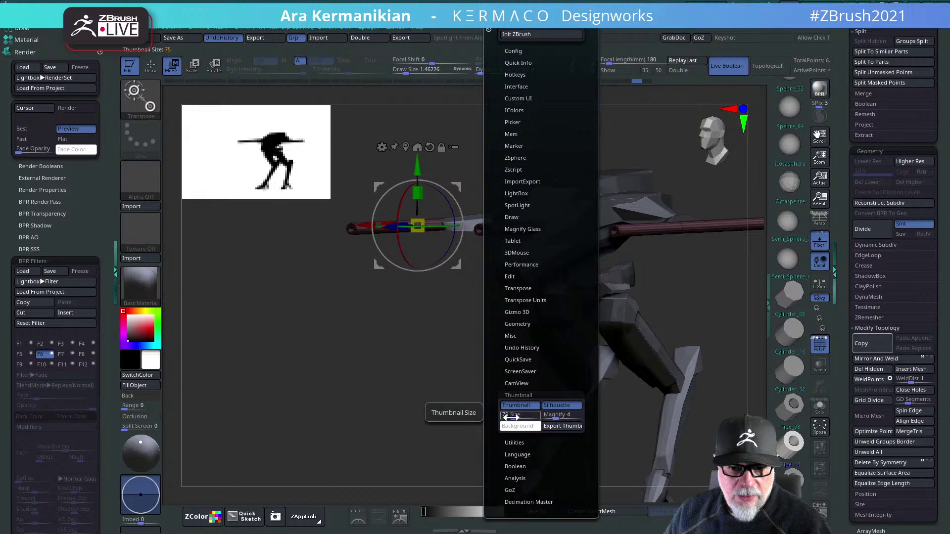
{"action": "left_click_drag", "start_coordinate": [512, 417], "coordinate": [551, 419]}
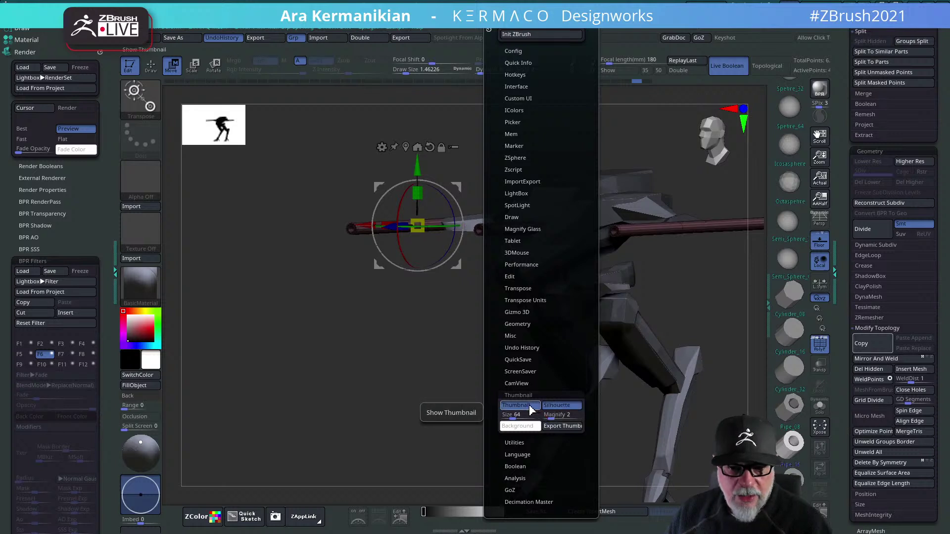
{"action": "left_click", "coordinate": [530, 407]}
{"action": "left_click", "coordinate": [530, 407]}
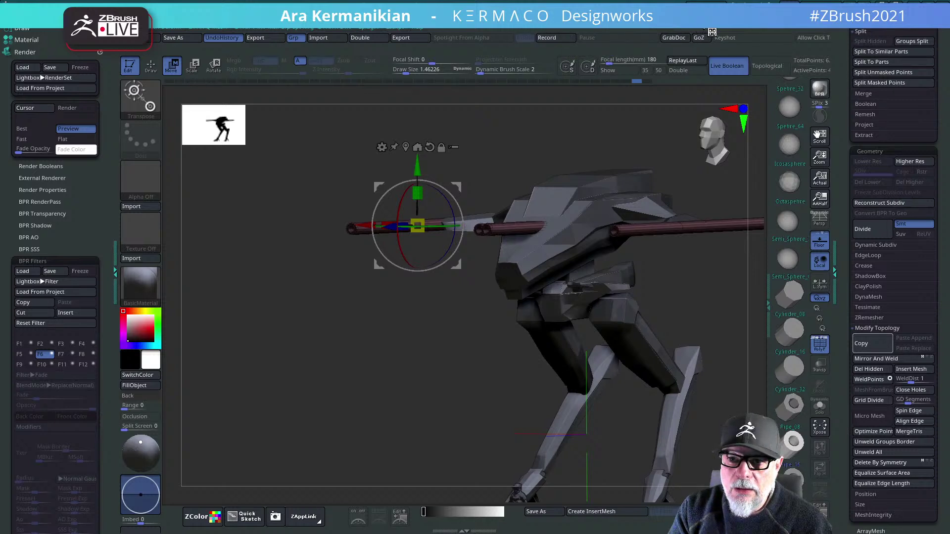
- Restore the standard user interface configuration and enlarge the silhouette thumbnail to size 232
{"action": "left_click", "coordinate": [511, 30]}
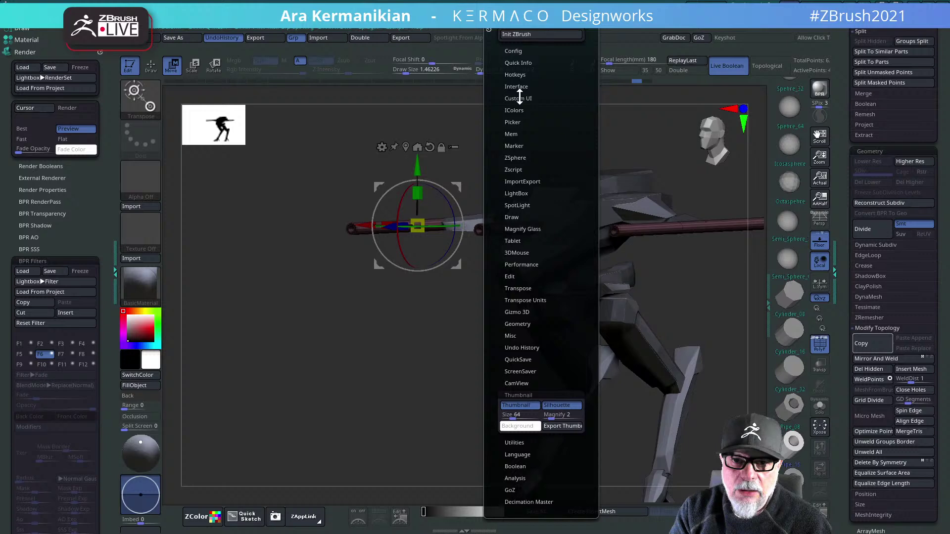
{"action": "left_click", "coordinate": [514, 50]}
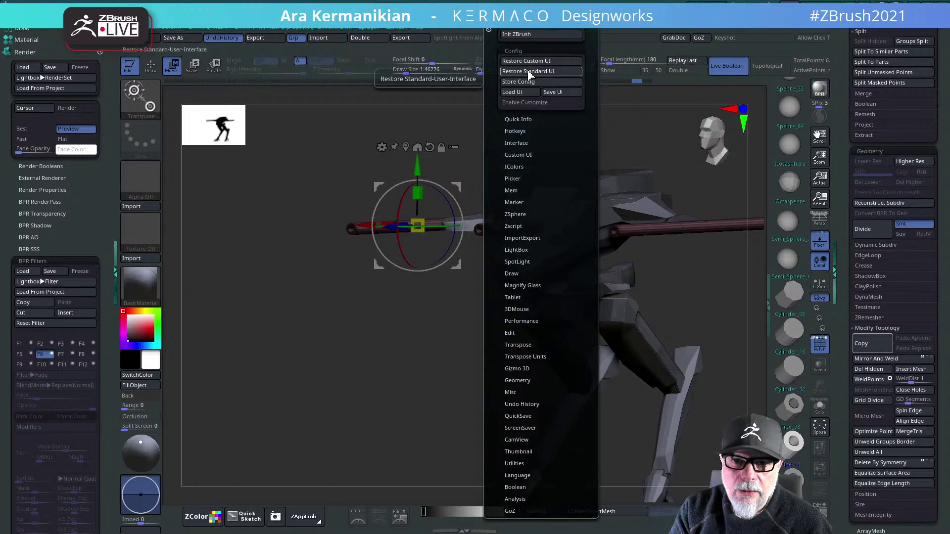
{"action": "left_click", "coordinate": [529, 72]}
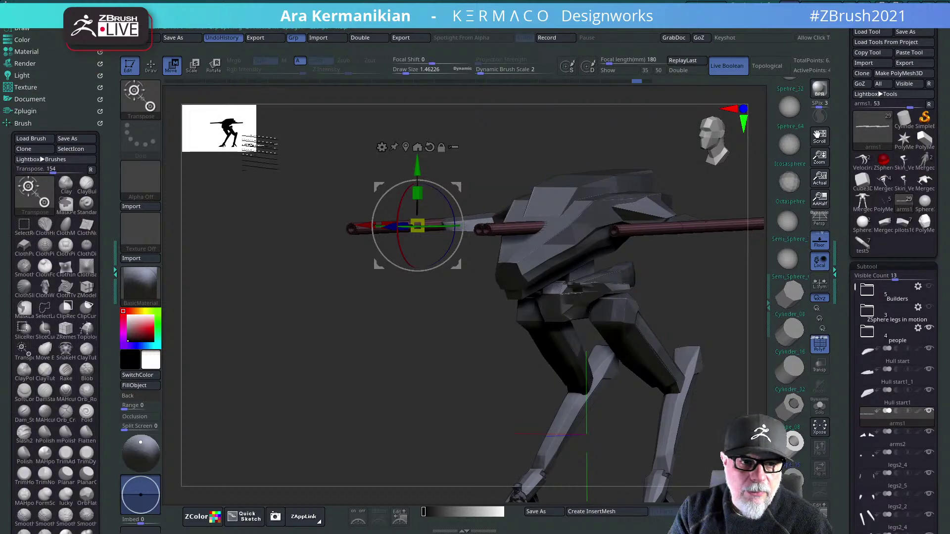
{"action": "left_click_drag", "start_coordinate": [255, 151], "coordinate": [275, 193]}
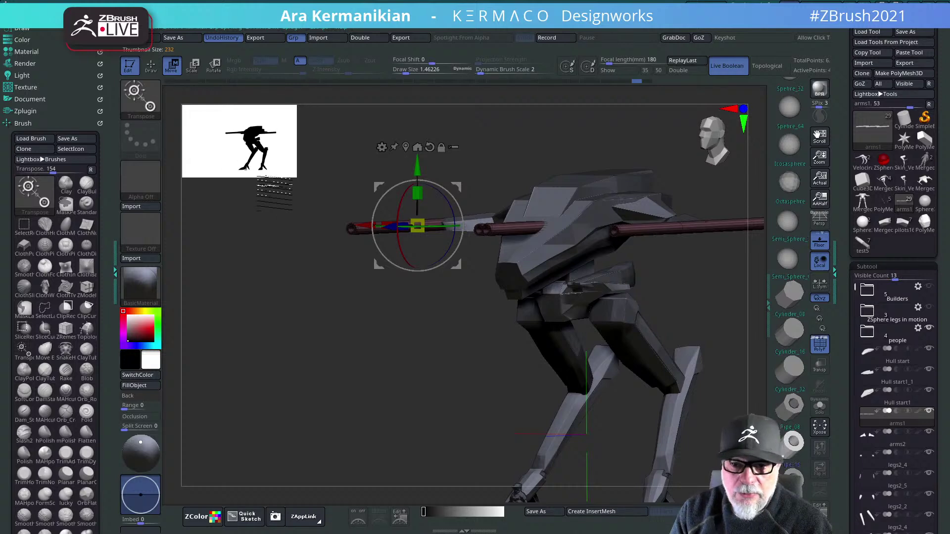
- Isolate the rod on one arm in front view, delete the hidden rod, and mirror and weld the remaining one
{"action": "mouse_move", "coordinate": [543, 155]}
{"action": "left_mouse_down", "text": "alt"}
{"action": "mouse_move", "coordinate": [530, 151]}
{"action": "mouse_move", "coordinate": [562, 148]}
{"action": "mouse_move", "coordinate": [661, 178]}
{"action": "mouse_move", "coordinate": [569, 257]}
{"action": "mouse_move", "coordinate": [421, 218]}
{"action": "left_mouse_up", "text": "alt"}
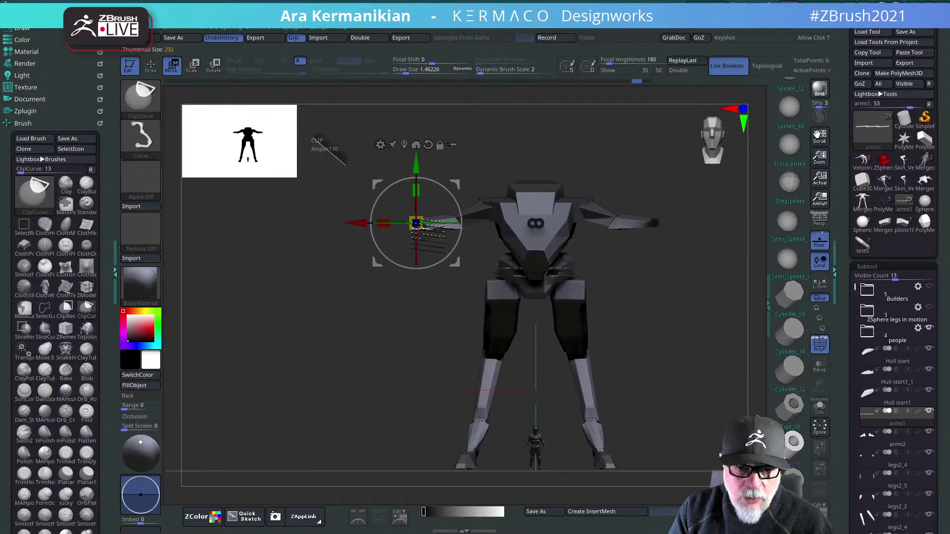
{"action": "mouse_move", "coordinate": [321, 145]}
{"action": "left_mouse_down", "text": "ctrl+shift"}
{"action": "mouse_move", "coordinate": [485, 319]}
{"action": "mouse_move", "coordinate": [474, 322]}
{"action": "left_mouse_up", "text": "ctrl+shift"}
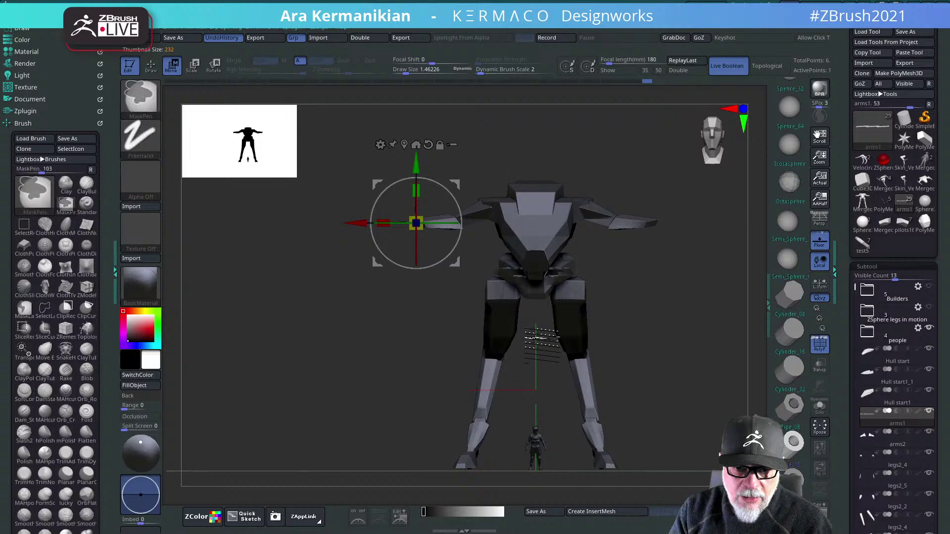
{"action": "key", "text": "ctrl+q"}
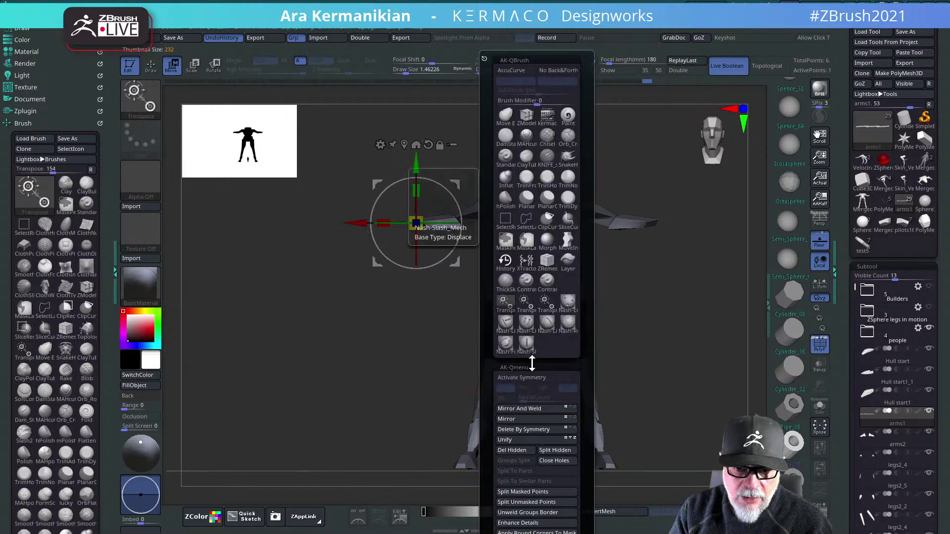
{"action": "left_click", "coordinate": [522, 455]}
{"action": "left_click", "coordinate": [523, 408]}
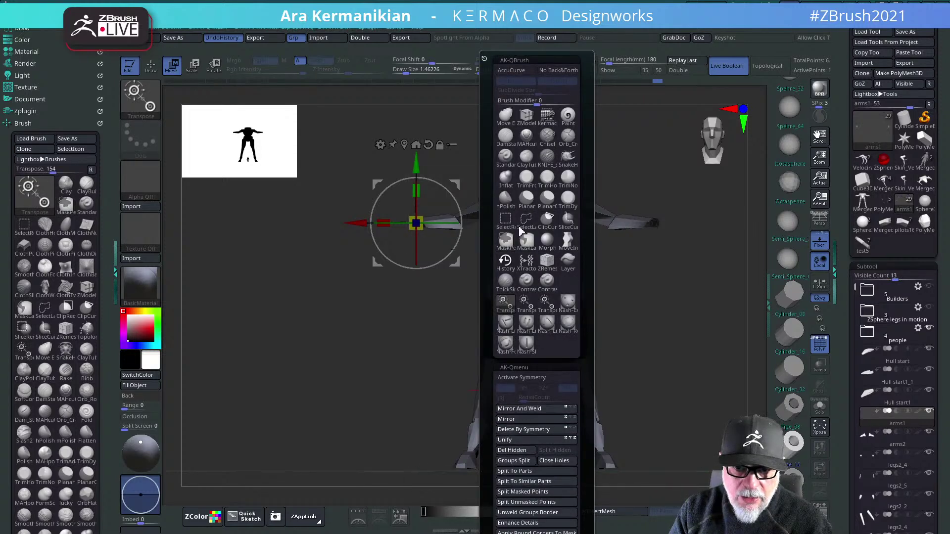
{"action": "key", "text": "q"}
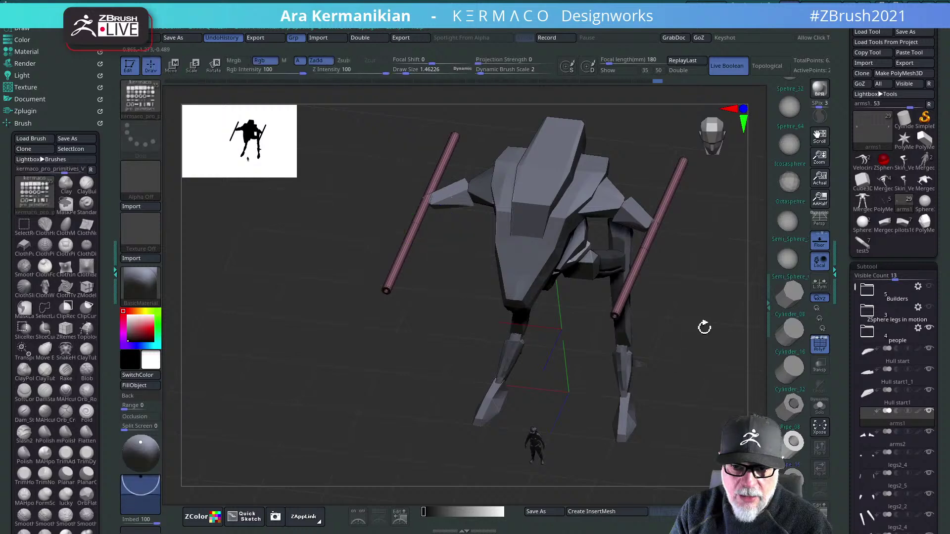
- Adjust the length and position of the mirrored arm rods along the robot's front-to-back axis in side view
{"action": "mouse_move", "coordinate": [705, 327]}
{"action": "left_mouse_down"}
{"action": "mouse_move", "coordinate": [717, 366]}
{"action": "mouse_move", "coordinate": [672, 357]}
{"action": "mouse_move", "coordinate": [702, 312]}
{"action": "mouse_move", "coordinate": [648, 335]}
{"action": "left_mouse_up"}
{"action": "left_click_drag", "start_coordinate": [379, 340], "coordinate": [686, 334]}
{"action": "key", "text": "w"}
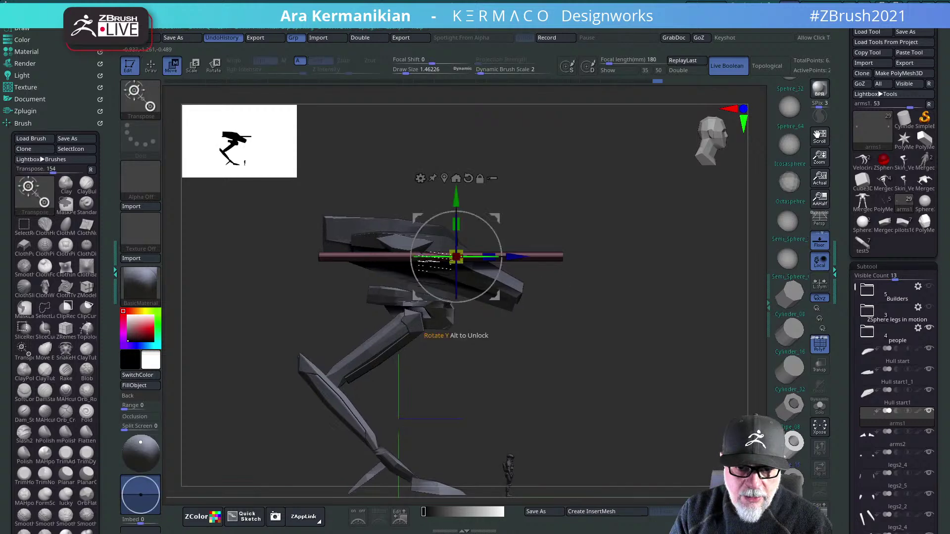
{"action": "left_click_drag", "start_coordinate": [524, 255], "coordinate": [495, 257]}
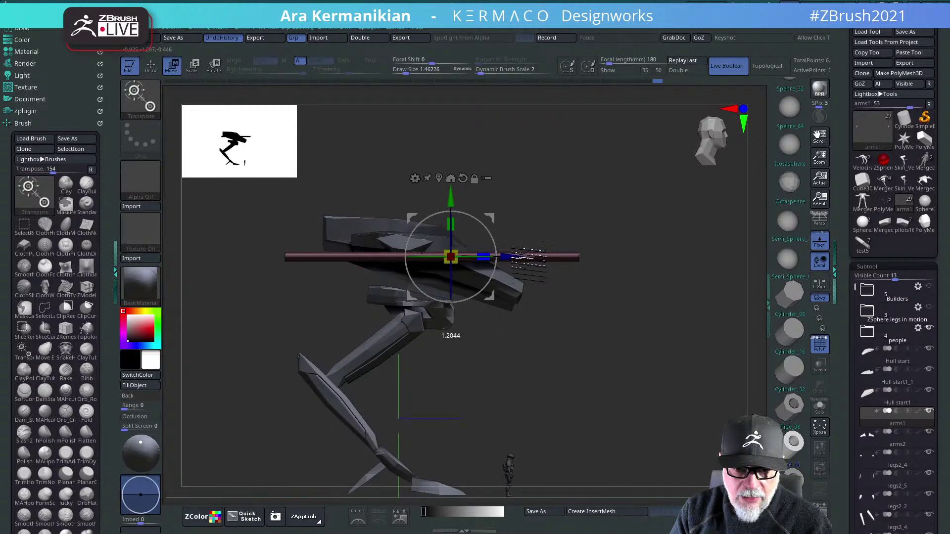
{"action": "left_click_drag", "start_coordinate": [504, 257], "coordinate": [522, 257]}
{"action": "left_click_drag", "start_coordinate": [594, 191], "coordinate": [585, 300], "text": "shift"}
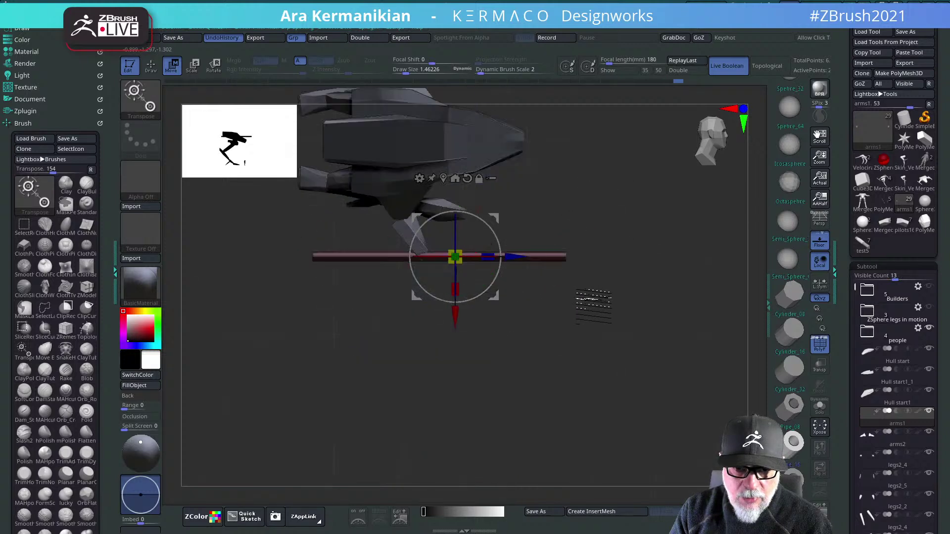
{"action": "left_click_drag", "start_coordinate": [630, 260], "coordinate": [573, 256], "text": "alt"}
{"action": "left_click_drag", "start_coordinate": [577, 217], "coordinate": [641, 359]}
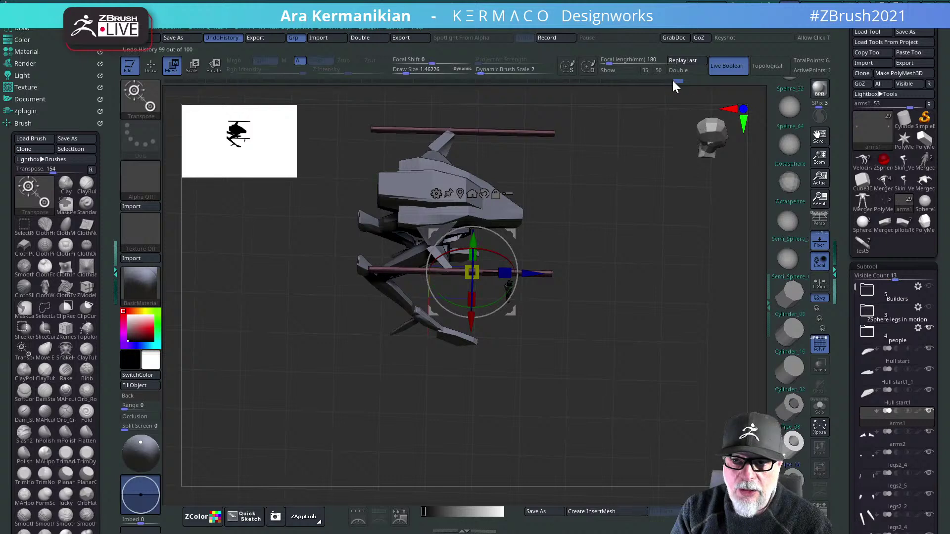
- Duplicate an earlier version of the arms1 subtool from its undo history, and return arms1 to its latest version
{"action": "mouse_move", "coordinate": [678, 85]}
{"action": "mouse_move", "coordinate": [678, 85]}
{"action": "left_mouse_down"}
{"action": "mouse_move", "coordinate": [239, 106]}
{"action": "mouse_move", "coordinate": [499, 91]}
{"action": "mouse_move", "coordinate": [483, 91]}
{"action": "left_mouse_up"}
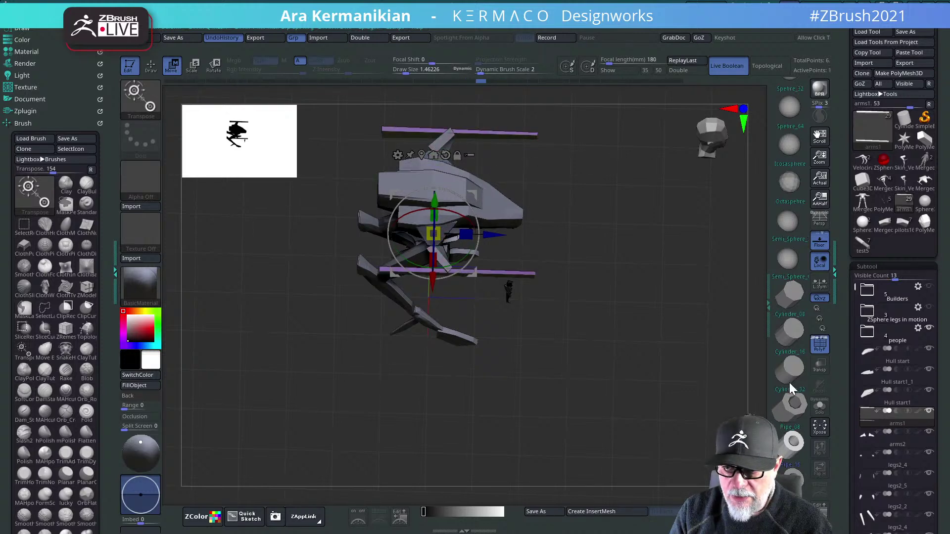
{"action": "left_click_drag", "start_coordinate": [851, 377], "coordinate": [835, 302]}
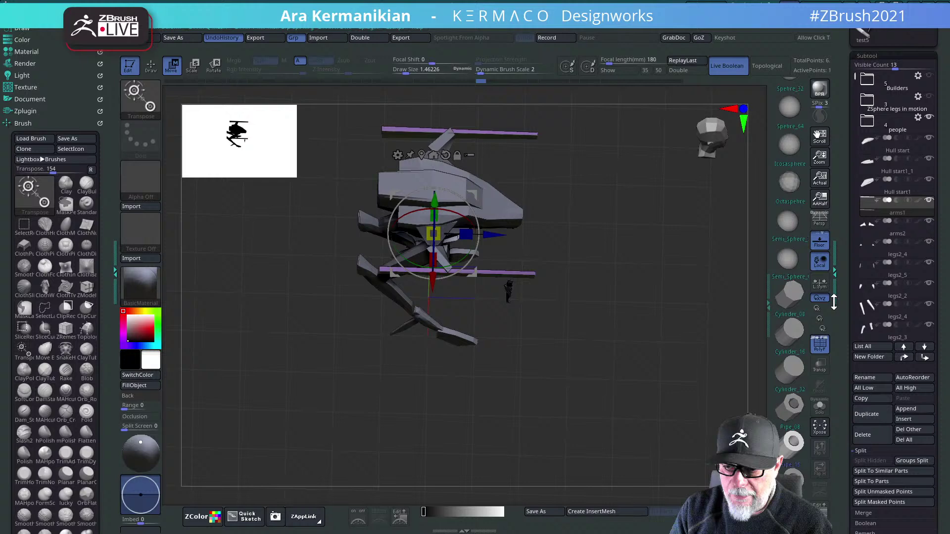
{"action": "left_click", "coordinate": [873, 420]}
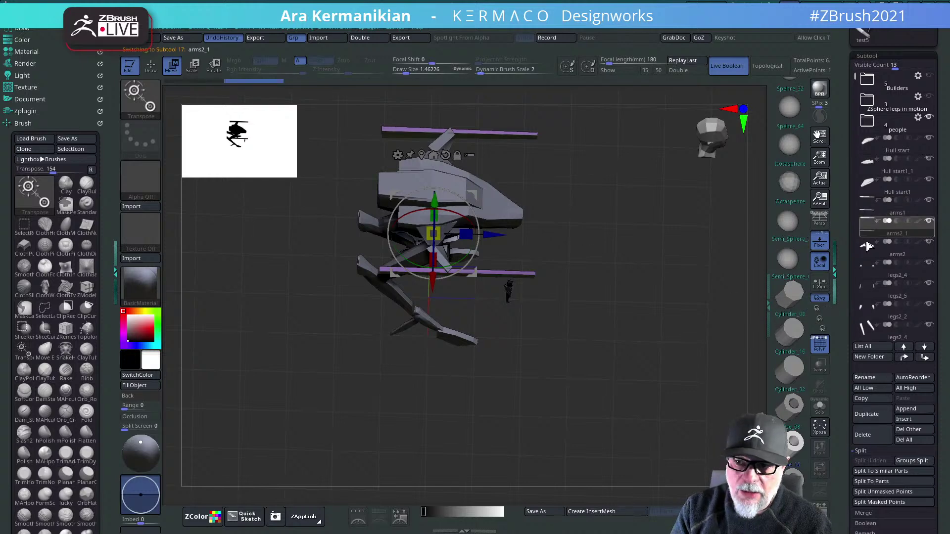
{"action": "left_click", "coordinate": [890, 204]}
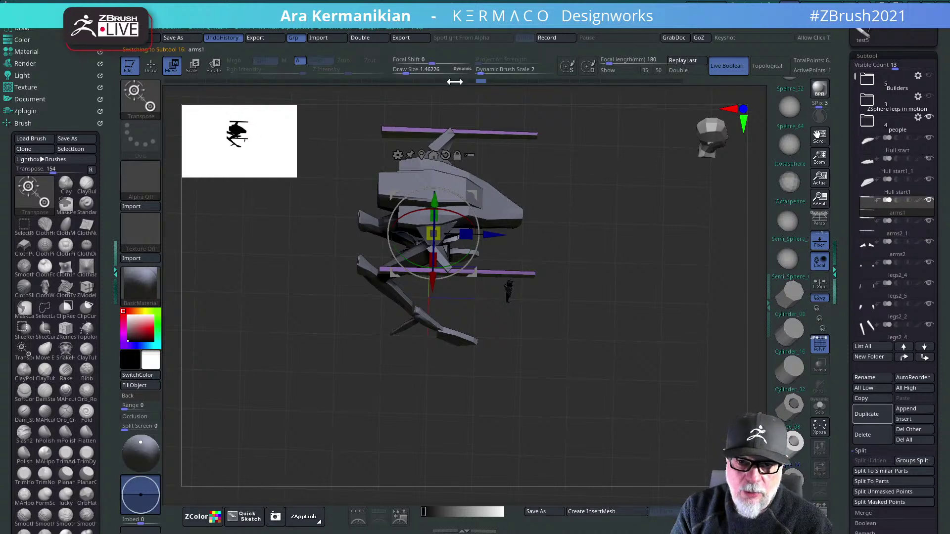
{"action": "left_click_drag", "start_coordinate": [454, 81], "coordinate": [678, 81]}
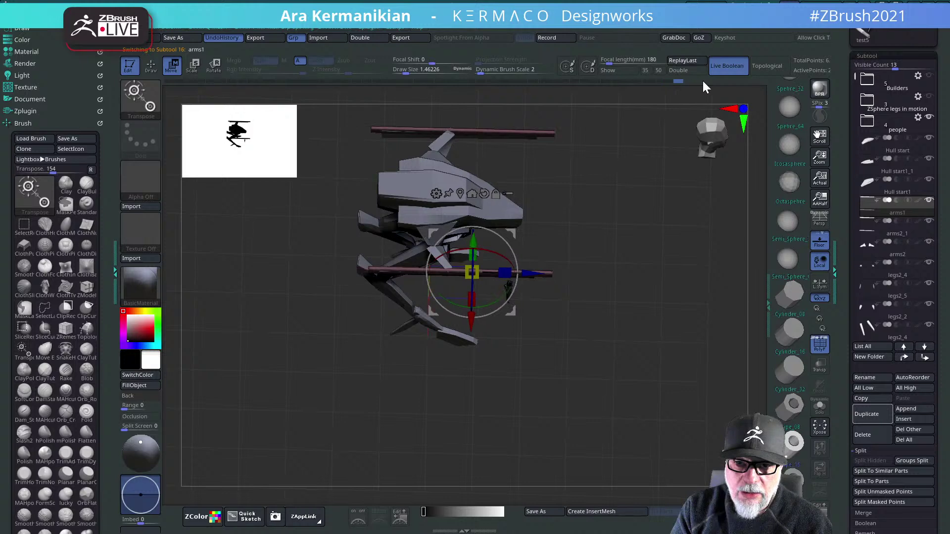
- Select the duplicated subtool arms2_1 and delete it, accepting the irreversible operation
{"action": "left_click_drag", "start_coordinate": [553, 303], "coordinate": [632, 263]}
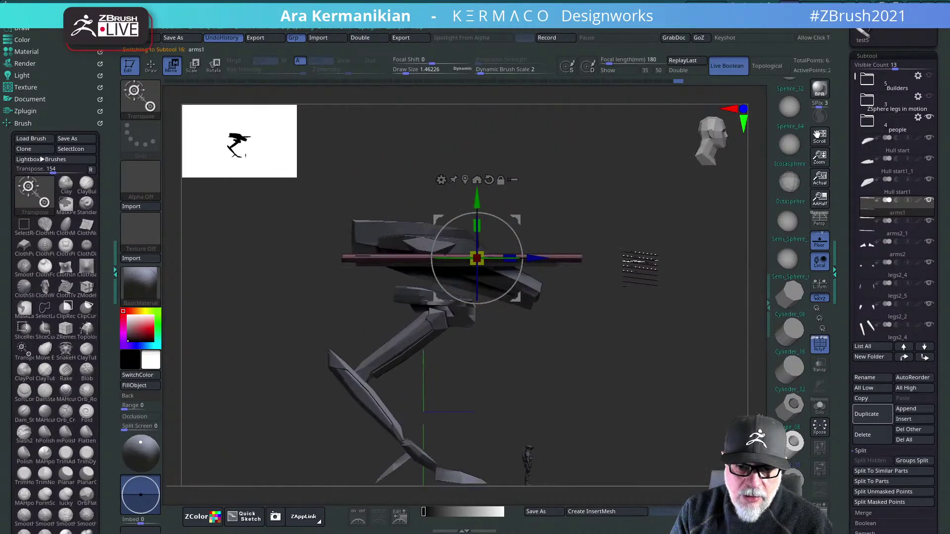
{"action": "left_click", "coordinate": [875, 224]}
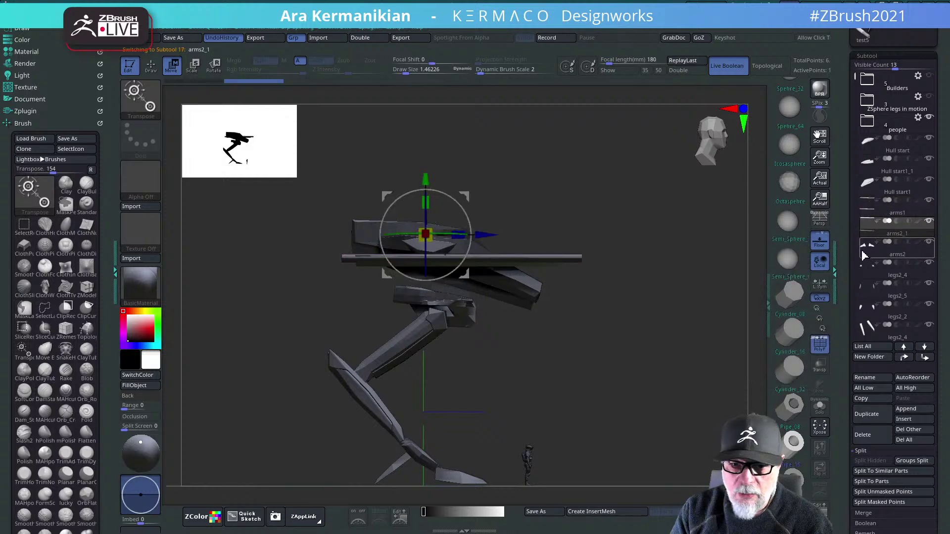
{"action": "left_click_drag", "start_coordinate": [619, 352], "coordinate": [572, 354]}
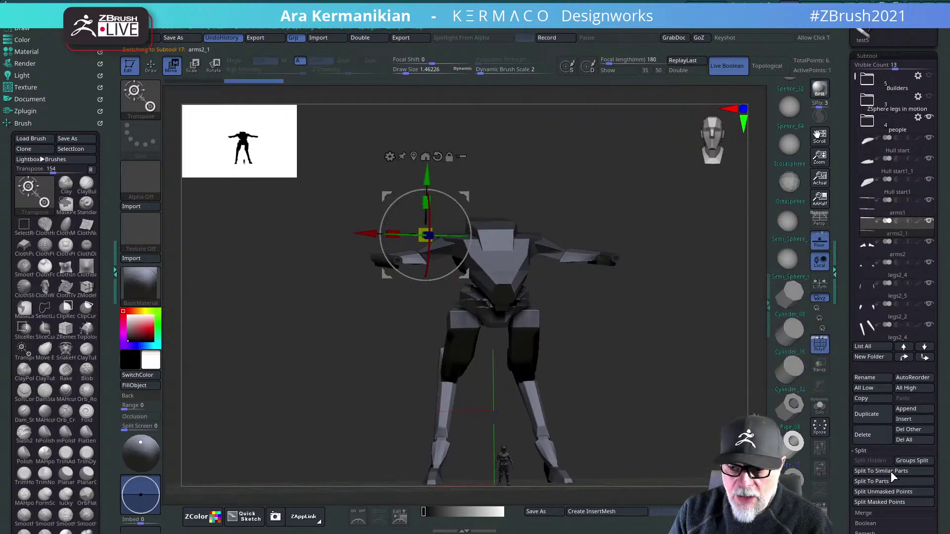
{"action": "left_click", "coordinate": [892, 430]}
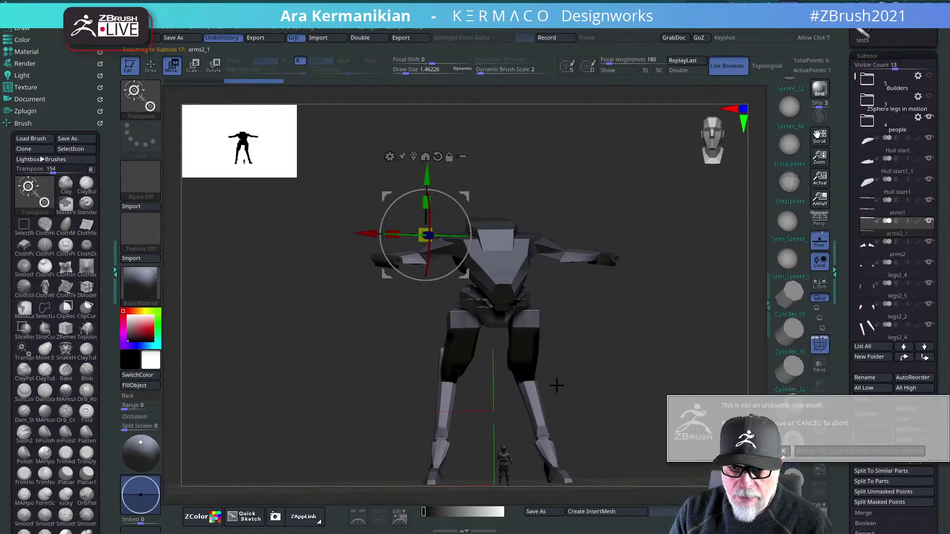
{"action": "left_click", "coordinate": [789, 451]}
- Select the arms1 subtool and insert a PolyMesh3D star directly below it in the subtool order
{"action": "left_click_drag", "start_coordinate": [621, 325], "coordinate": [630, 278]}
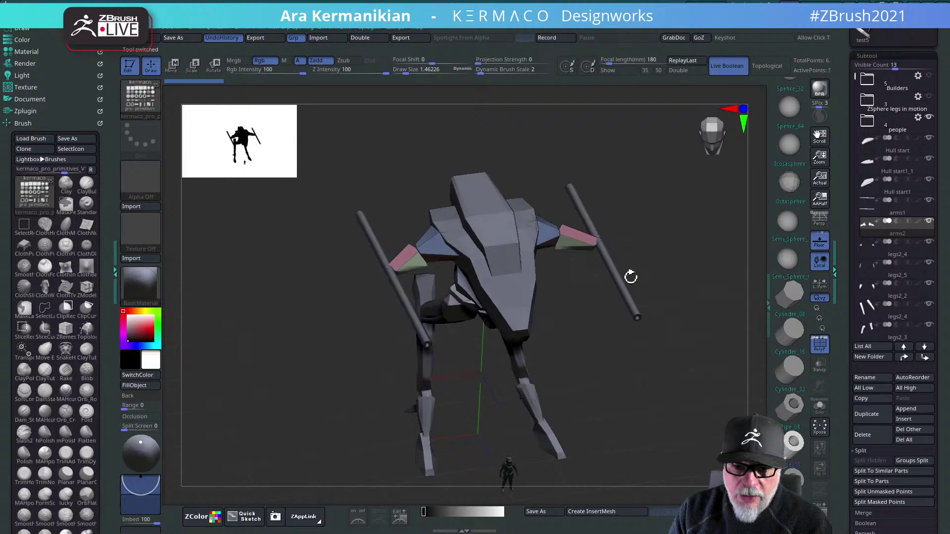
{"action": "left_click_drag", "start_coordinate": [702, 228], "coordinate": [679, 198]}
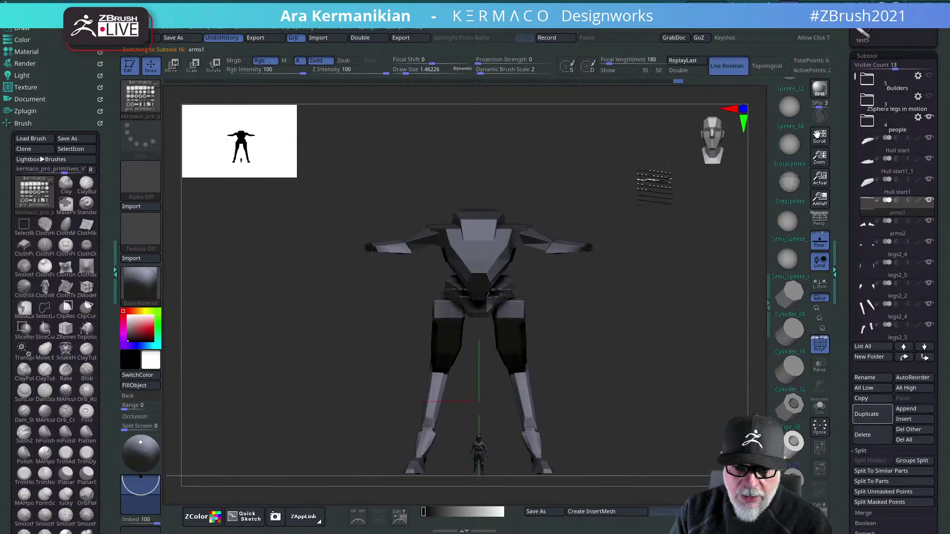
{"action": "left_click_drag", "start_coordinate": [610, 161], "coordinate": [693, 239]}
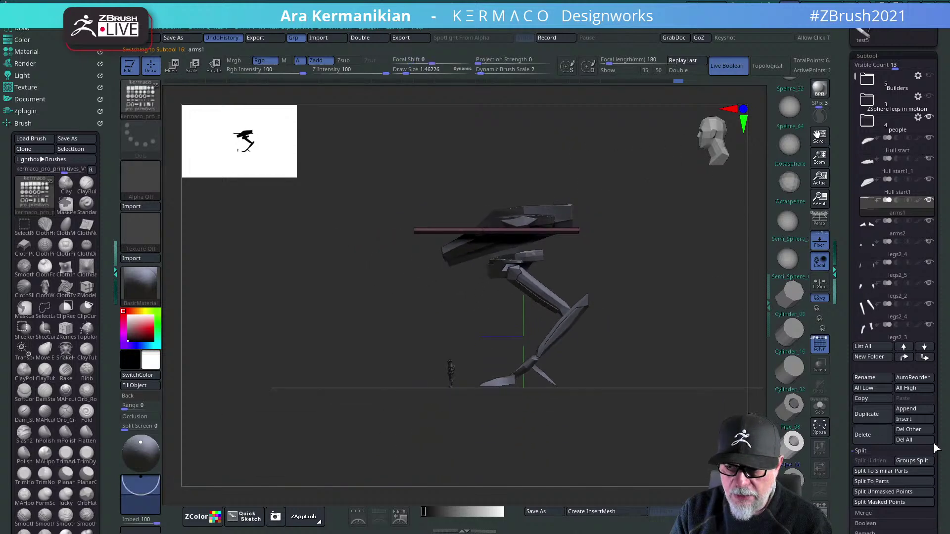
{"action": "left_click", "coordinate": [905, 419]}
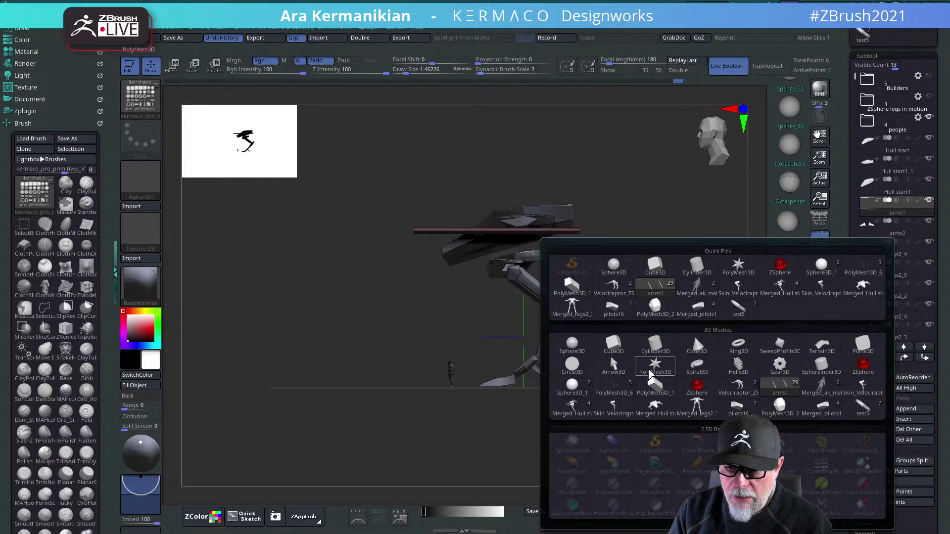
{"action": "left_click", "coordinate": [655, 369]}
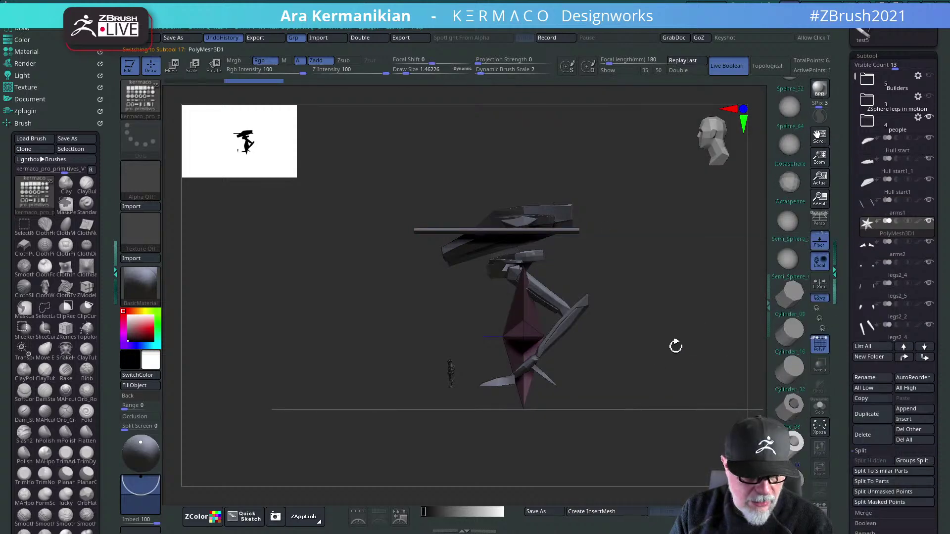
- Replace the inserted star with the Cube_01 primitive and raise the cube to the height of the hull
{"action": "key", "text": "w"}
{"action": "scroll", "coordinate": [799, 249], "scroll_direction": "up", "scroll_amount": 5}
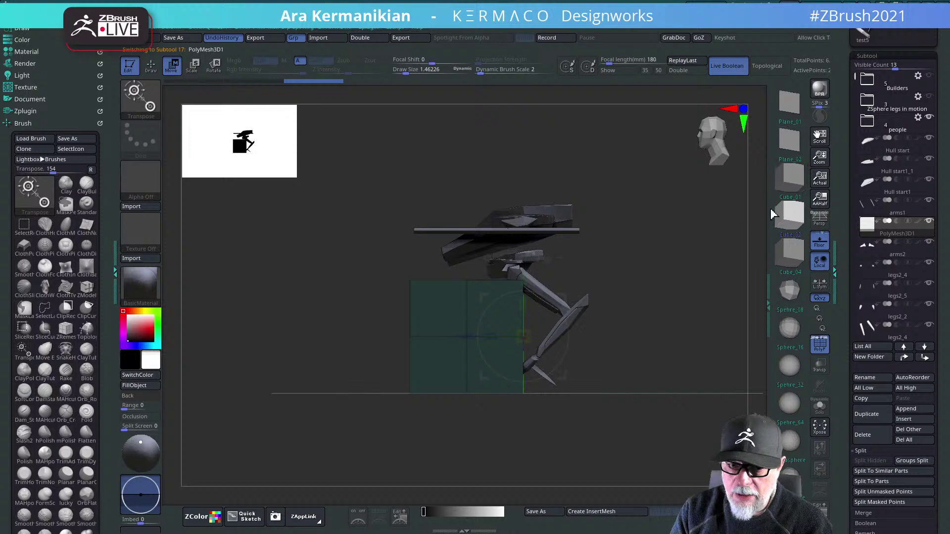
{"action": "left_click", "coordinate": [797, 187]}
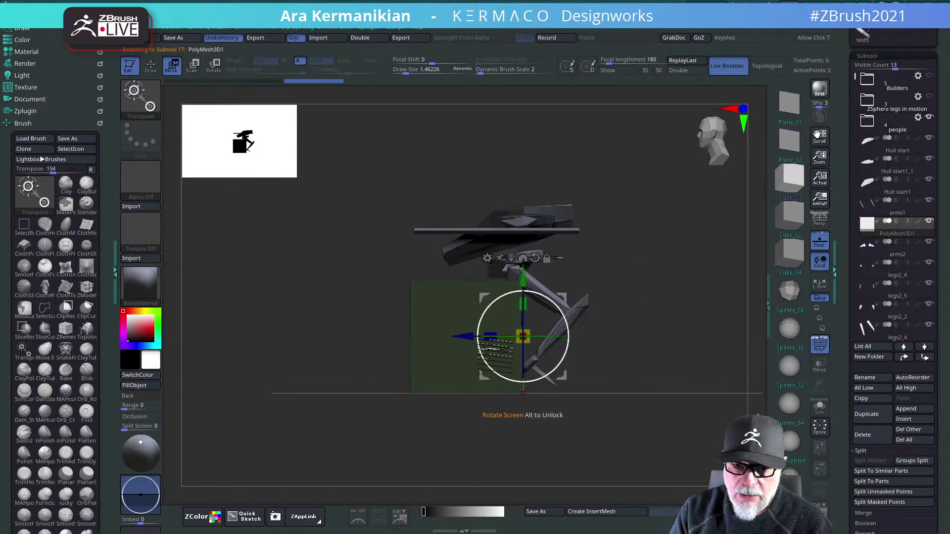
{"action": "left_click_drag", "start_coordinate": [524, 277], "coordinate": [523, 157]}
- Reduce the cube to a narrow upright box and position it over the end of the arm in front view
{"action": "left_click_drag", "start_coordinate": [651, 289], "coordinate": [682, 240], "text": "shift"}
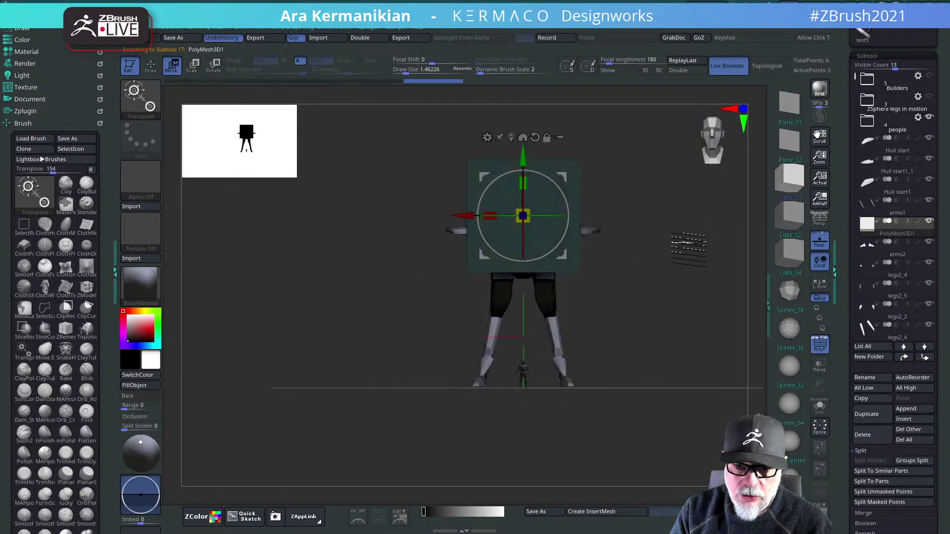
{"action": "key", "text": "f"}
{"action": "left_click_drag", "start_coordinate": [431, 268], "coordinate": [470, 285]}
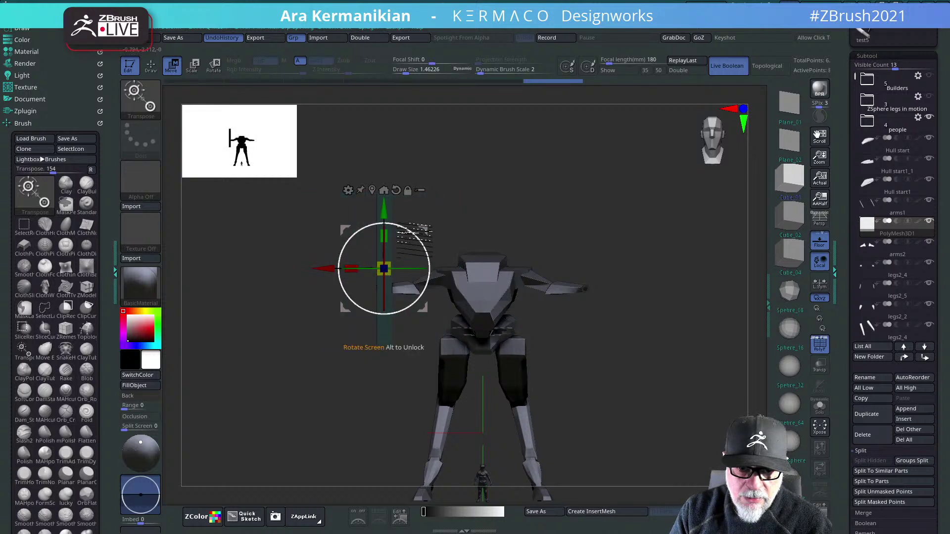
{"action": "left_click_drag", "start_coordinate": [384, 236], "coordinate": [525, 175]}
{"action": "left_click_drag", "start_coordinate": [442, 210], "coordinate": [442, 245]}
{"action": "left_click_drag", "start_coordinate": [304, 319], "coordinate": [448, 356], "text": "alt"}
{"action": "left_click_drag", "start_coordinate": [509, 372], "coordinate": [542, 369], "text": "alt"}
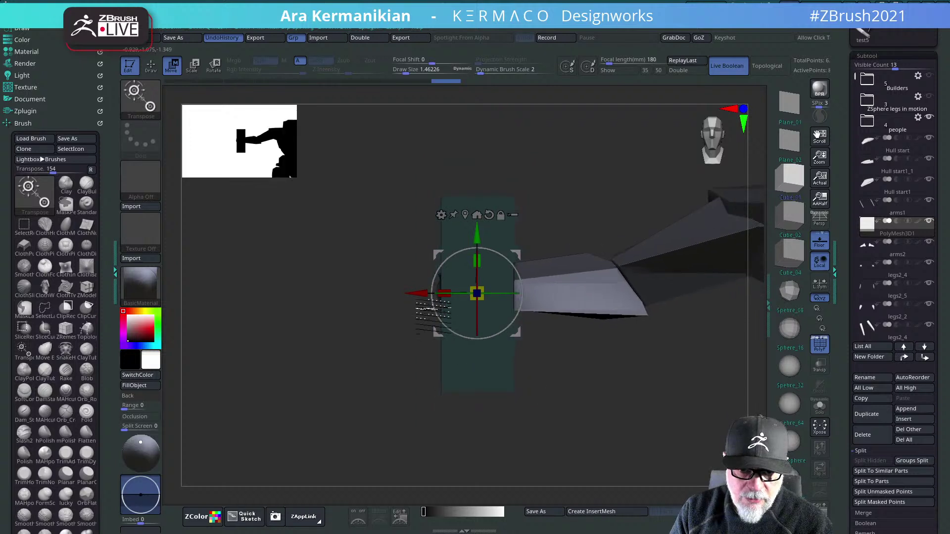
{"action": "left_click_drag", "start_coordinate": [408, 290], "coordinate": [383, 282]}
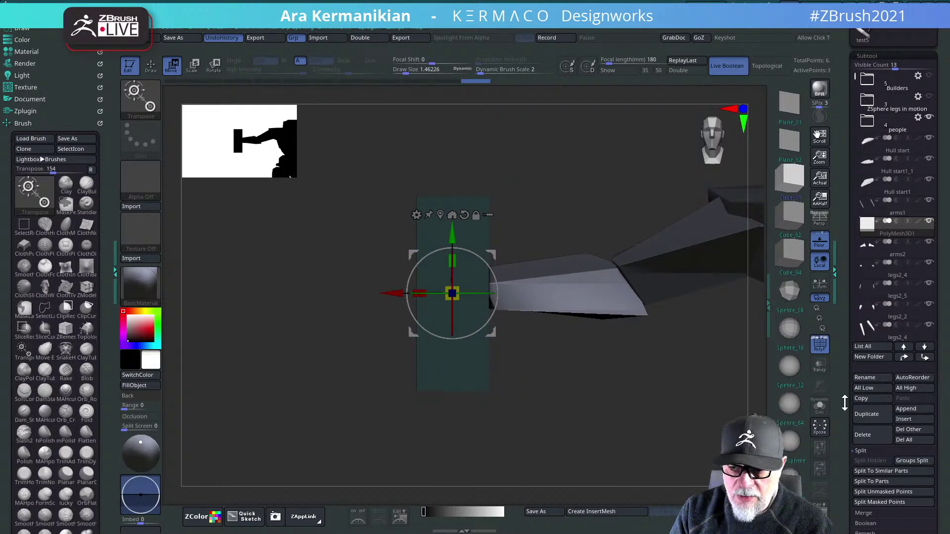
- Enable transparency and align the box horizontally and vertically with the rod at the end of the arm
{"action": "left_click", "coordinate": [822, 368]}
{"action": "left_click_drag", "start_coordinate": [575, 408], "coordinate": [656, 448], "text": "alt"}
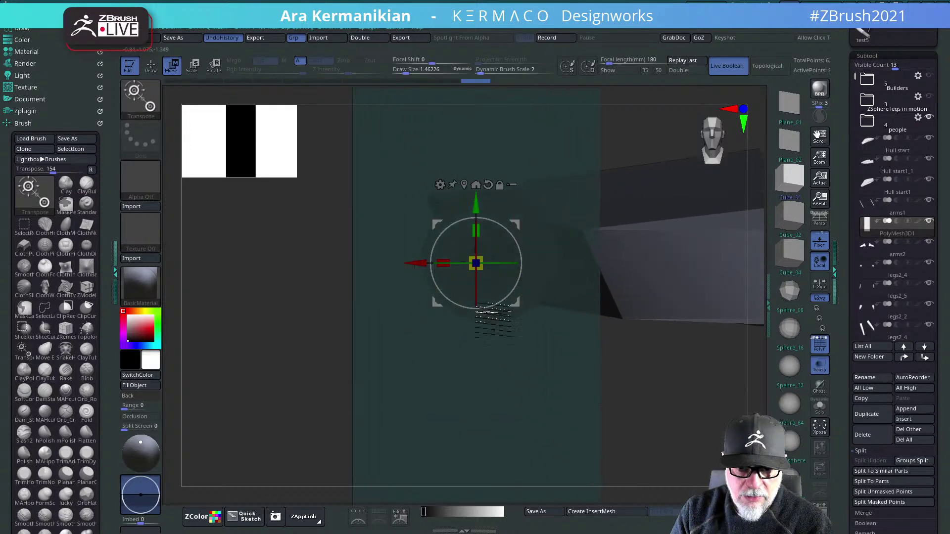
{"action": "left_click_drag", "start_coordinate": [688, 406], "coordinate": [626, 423], "text": "alt"}
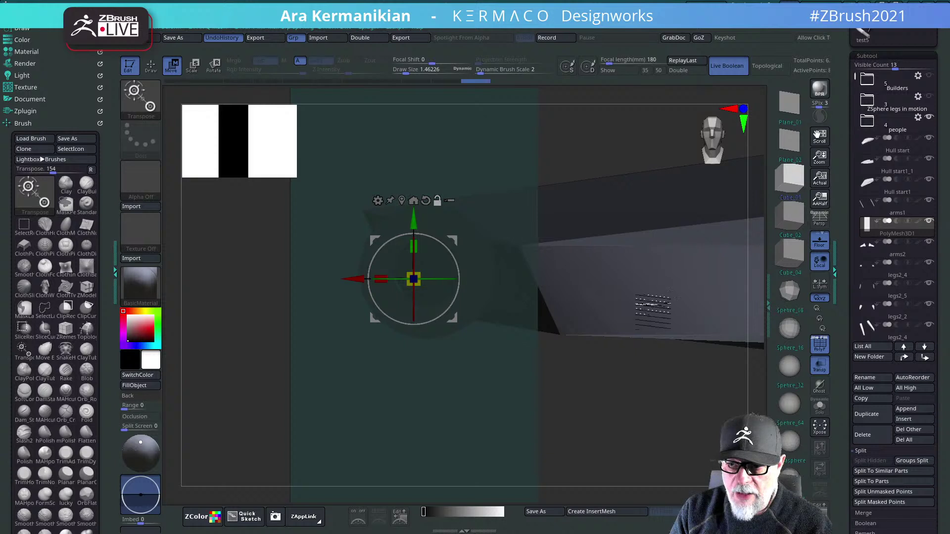
{"action": "left_click_drag", "start_coordinate": [363, 280], "coordinate": [380, 280]}
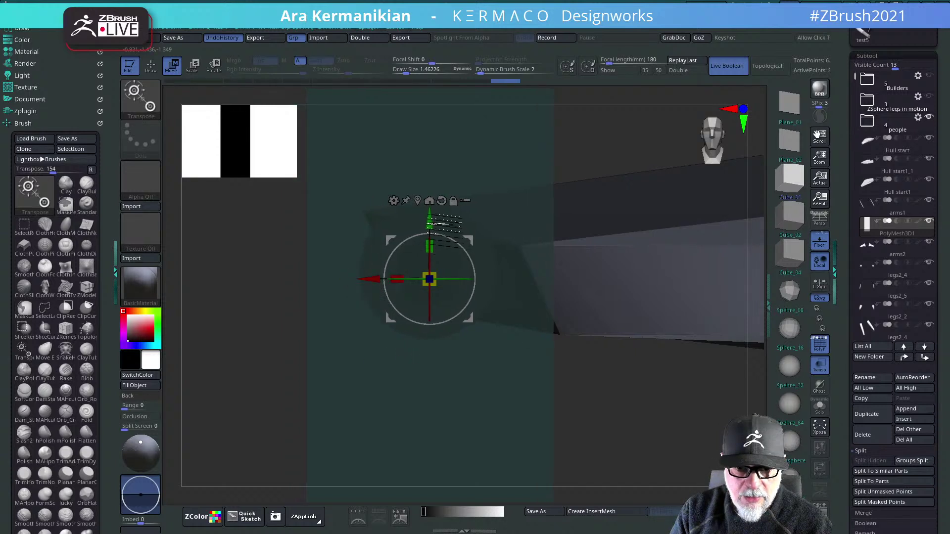
{"action": "mouse_move", "coordinate": [434, 224]}
{"action": "left_mouse_down"}
{"action": "mouse_move", "coordinate": [432, 201]}
{"action": "mouse_move", "coordinate": [430, 214]}
{"action": "left_mouse_up"}
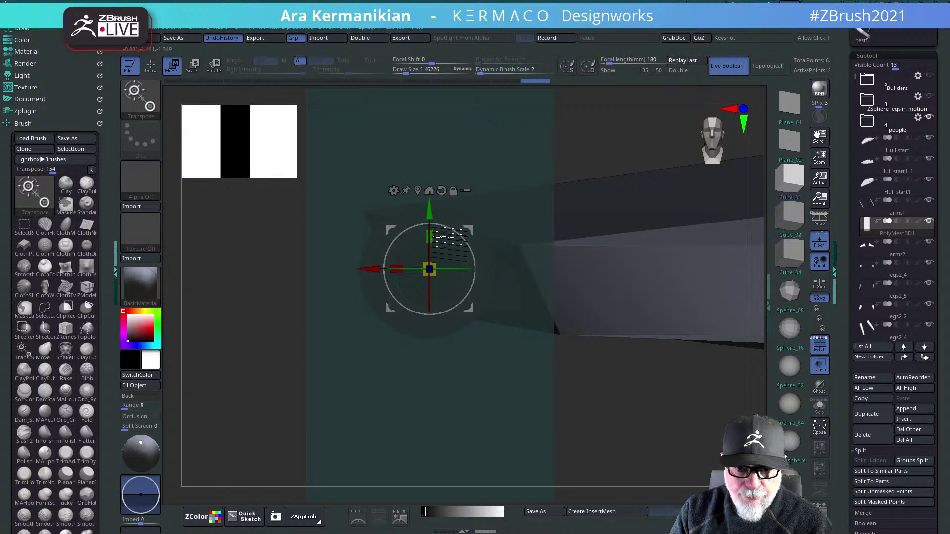
- Shrink the box to a slim housing around the arm rod and place it along the rod in side view
{"action": "left_click_drag", "start_coordinate": [430, 270], "coordinate": [313, 313]}
{"action": "left_click_drag", "start_coordinate": [442, 253], "coordinate": [420, 376]}
{"action": "left_click_drag", "start_coordinate": [307, 376], "coordinate": [494, 322]}
{"action": "left_click_drag", "start_coordinate": [564, 250], "coordinate": [633, 204]}
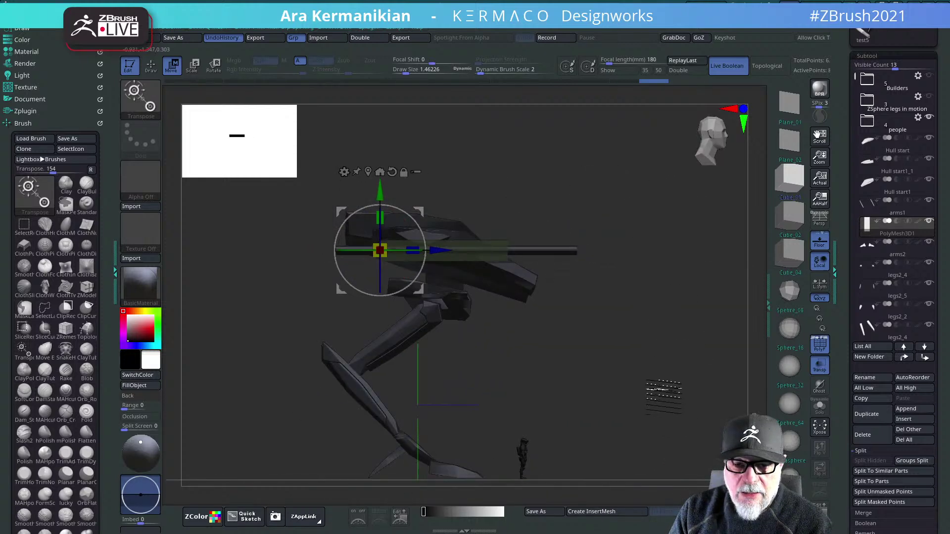
- Duplicate the arms1 rods and the PolyMesh3D1 box as separate subtools
{"action": "left_click_drag", "start_coordinate": [657, 332], "coordinate": [443, 287]}
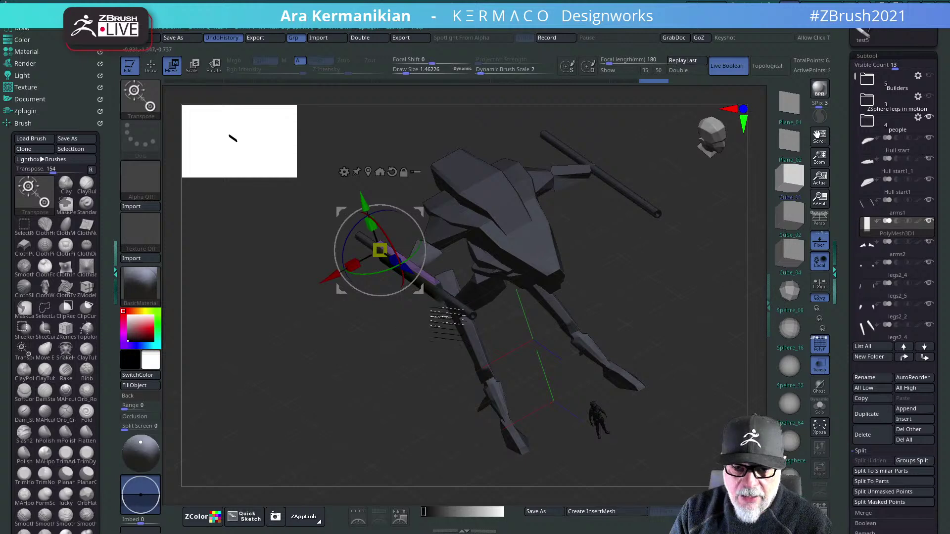
{"action": "left_click_drag", "start_coordinate": [665, 329], "coordinate": [503, 297]}
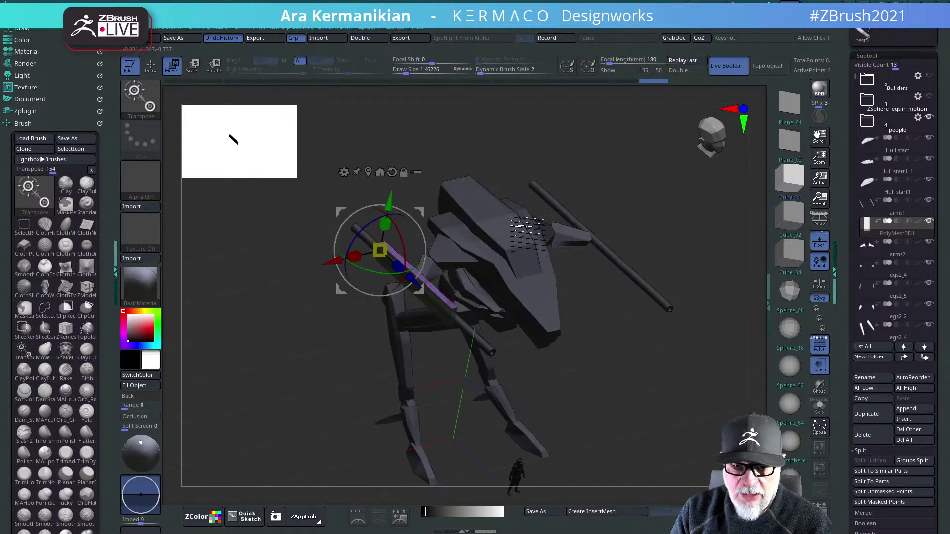
{"action": "left_click_drag", "start_coordinate": [633, 391], "coordinate": [667, 394]}
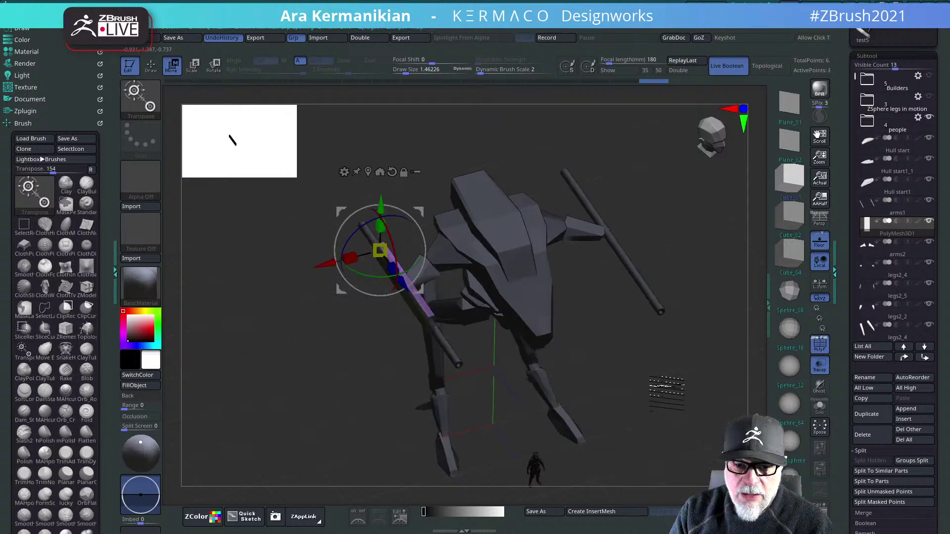
{"action": "left_click", "coordinate": [891, 204]}
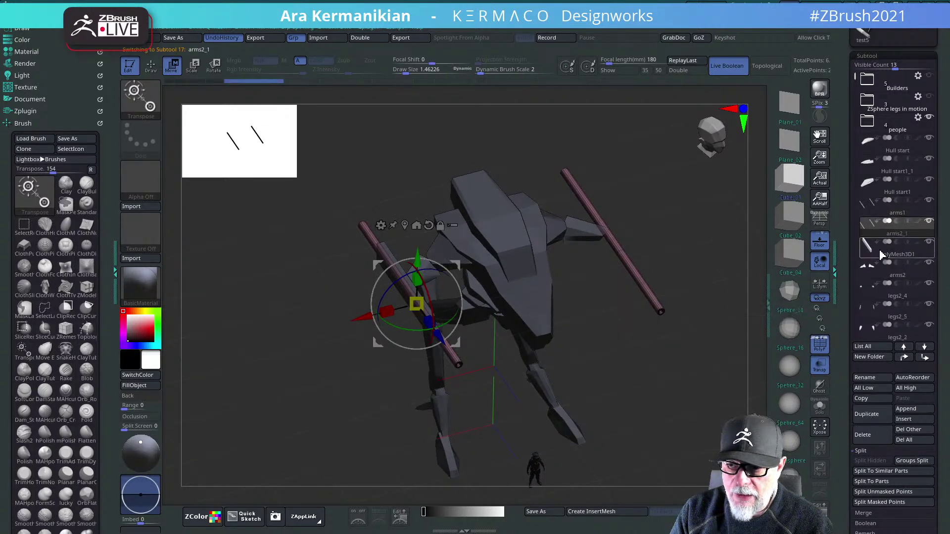
{"action": "left_click", "coordinate": [886, 245]}
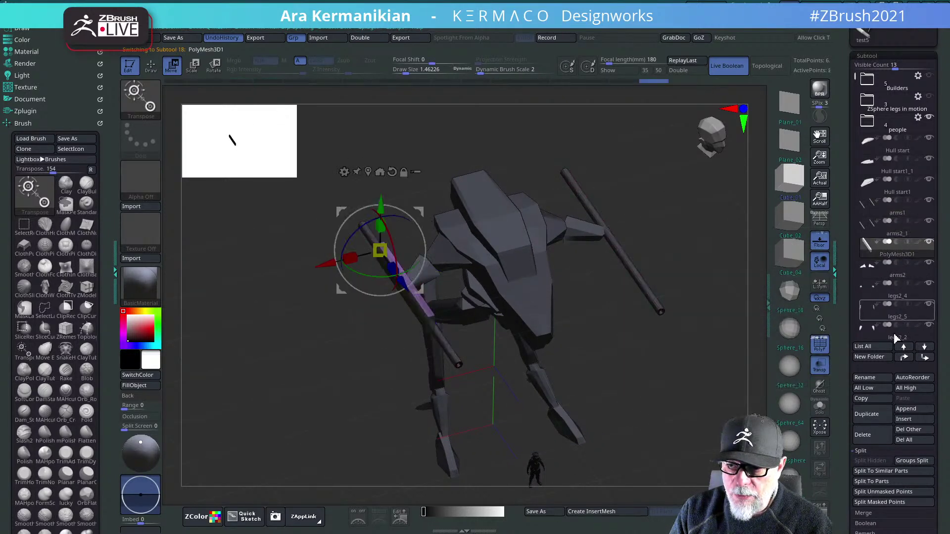
{"action": "left_click", "coordinate": [865, 418]}
- Reorder arms2_1 below PolyMesh3D1 and merge it down with PolyMesh3D2, accepting the irreversible operation
{"action": "left_click", "coordinate": [892, 237]}
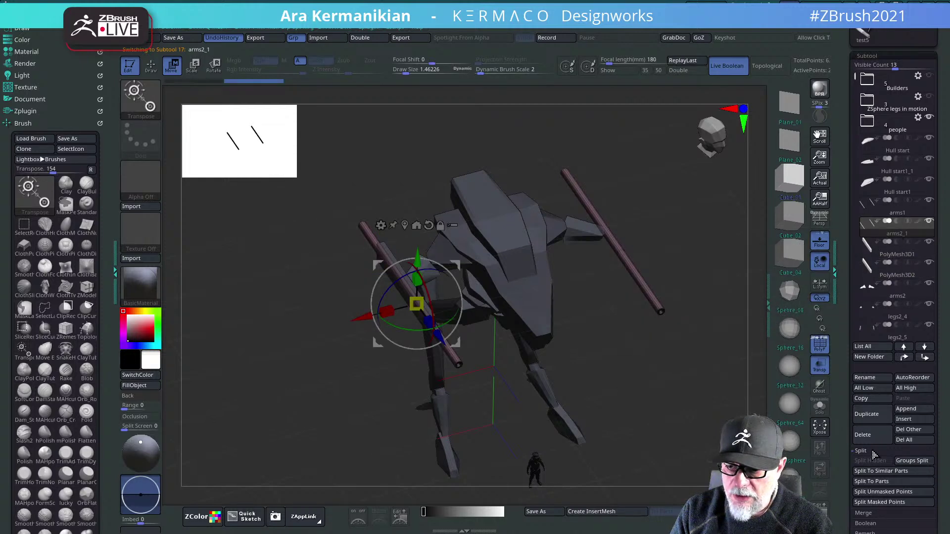
{"action": "mouse_move", "coordinate": [882, 227]}
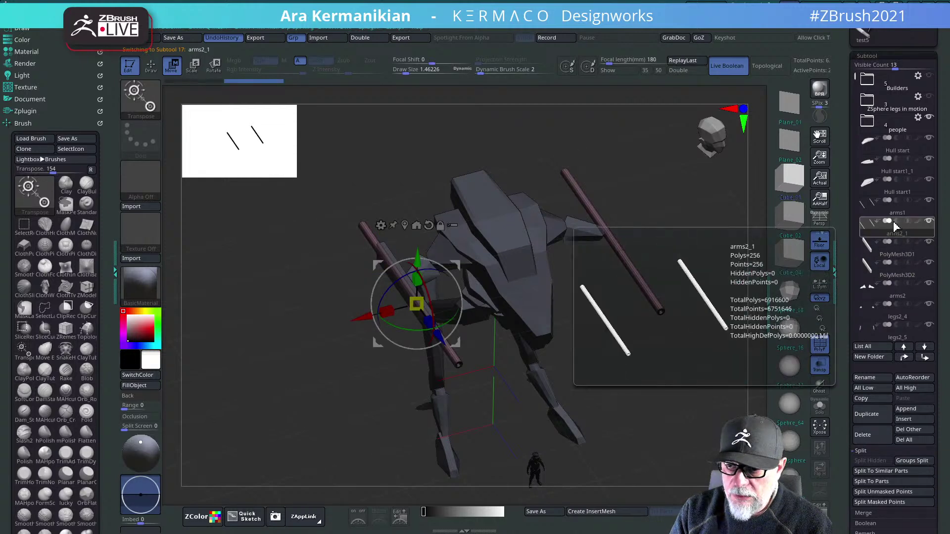
{"action": "left_click_drag", "start_coordinate": [891, 223], "coordinate": [890, 246]}
{"action": "mouse_move", "coordinate": [891, 248]}
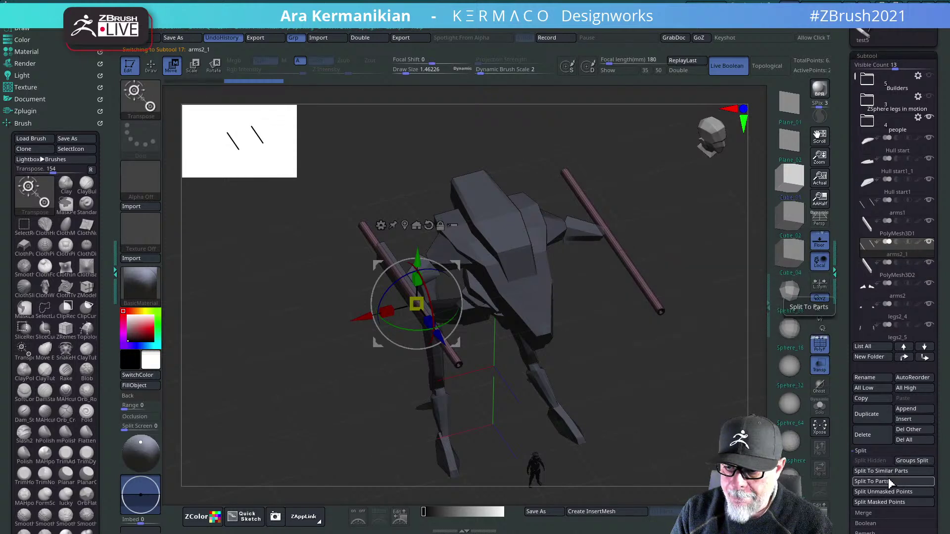
{"action": "left_click_drag", "start_coordinate": [845, 491], "coordinate": [851, 452]}
{"action": "left_click", "coordinate": [870, 462]}
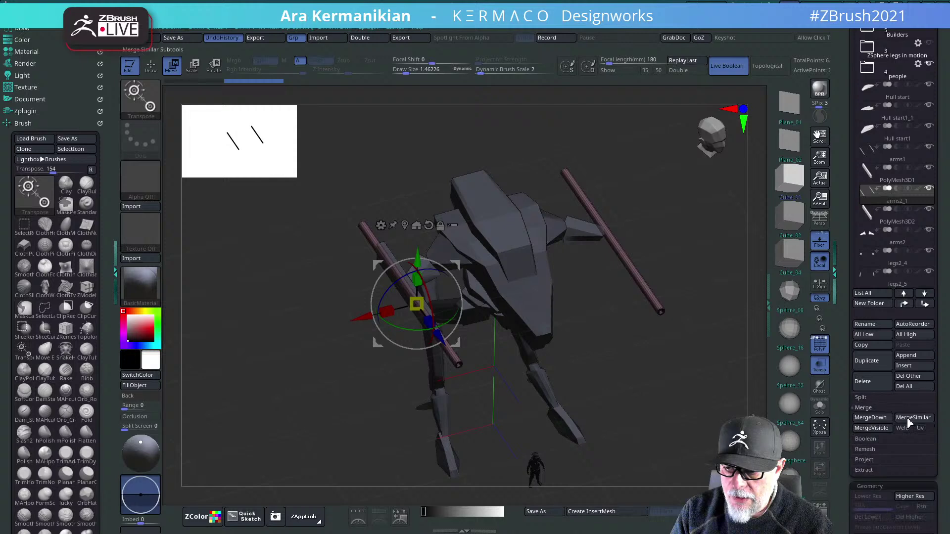
{"action": "left_click", "coordinate": [877, 416]}
{"action": "left_click", "coordinate": [743, 441]}
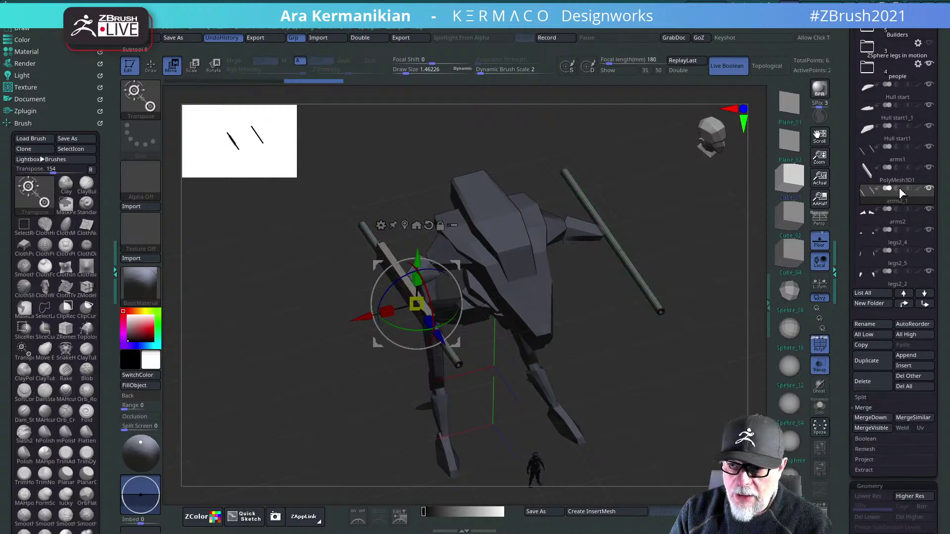
- Move the merged arms2_1 subtool along X in front view until its boxed rod sits near the robot's centre
{"action": "left_click_drag", "start_coordinate": [693, 212], "coordinate": [689, 195], "text": "shift"}
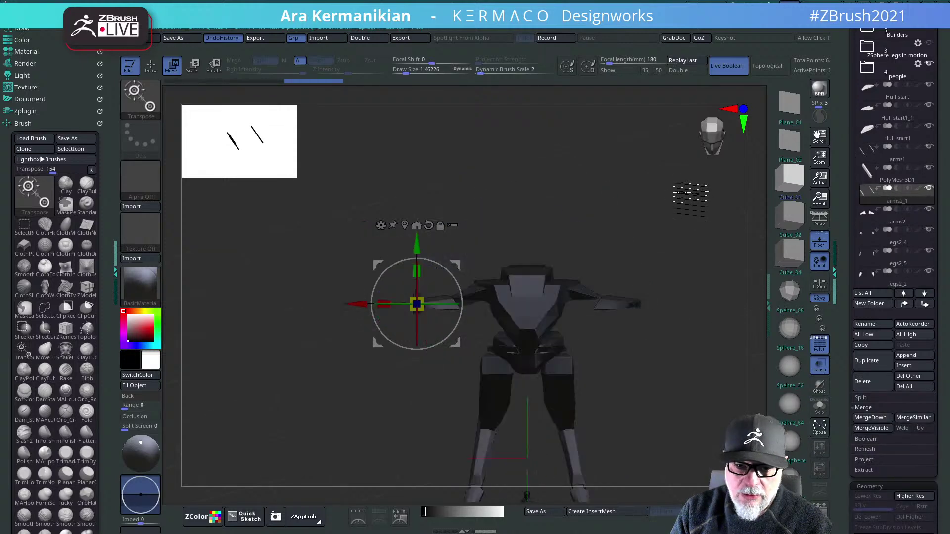
{"action": "left_click_drag", "start_coordinate": [354, 304], "coordinate": [447, 304]}
{"action": "left_click_drag", "start_coordinate": [666, 204], "coordinate": [653, 182], "text": "alt"}
{"action": "left_click_drag", "start_coordinate": [716, 281], "coordinate": [650, 266], "text": "alt"}
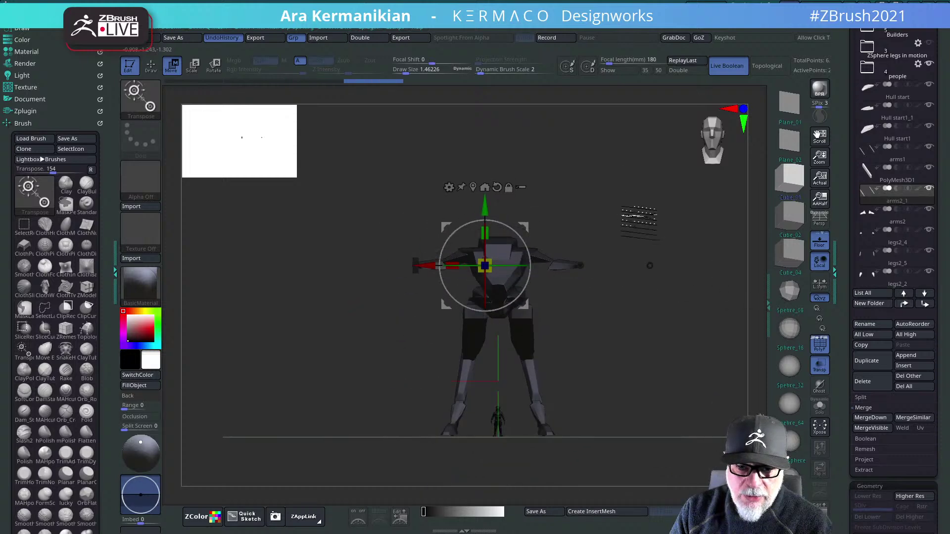
- Isolate the boxed rod near the robot's centre and delete the other, hidden rod
{"action": "left_click_drag", "start_coordinate": [359, 165], "coordinate": [559, 398], "text": "ctrl+shift"}
{"action": "key", "text": "space"}
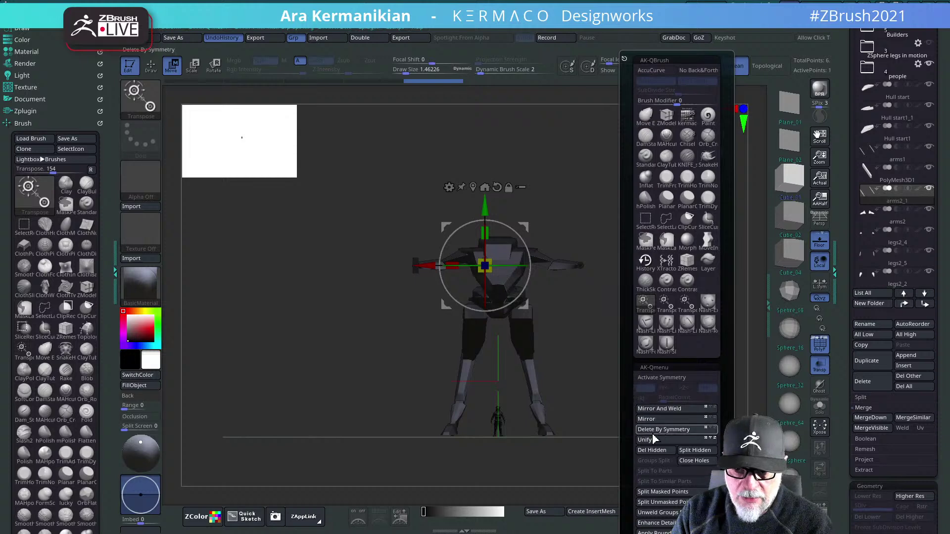
{"action": "left_click", "coordinate": [652, 454]}
- Centre the remaining rod and box on the world origin and show them alone in Solo mode
{"action": "left_click_drag", "start_coordinate": [612, 262], "coordinate": [666, 272]}
{"action": "left_click", "coordinate": [485, 188]}
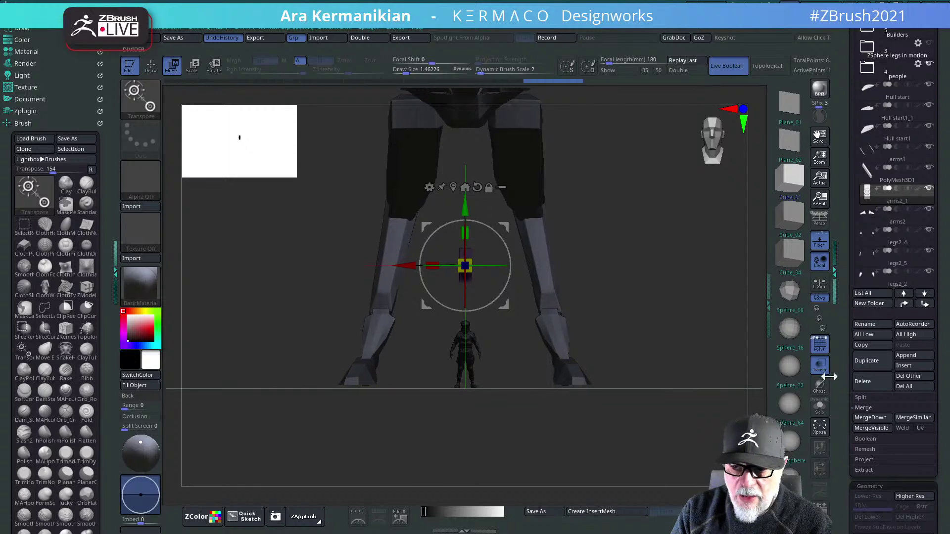
{"action": "left_click", "coordinate": [821, 408]}
{"action": "left_click_drag", "start_coordinate": [694, 336], "coordinate": [633, 340]}
{"action": "key", "text": "q"}
{"action": "left_click_drag", "start_coordinate": [500, 381], "coordinate": [441, 183]}
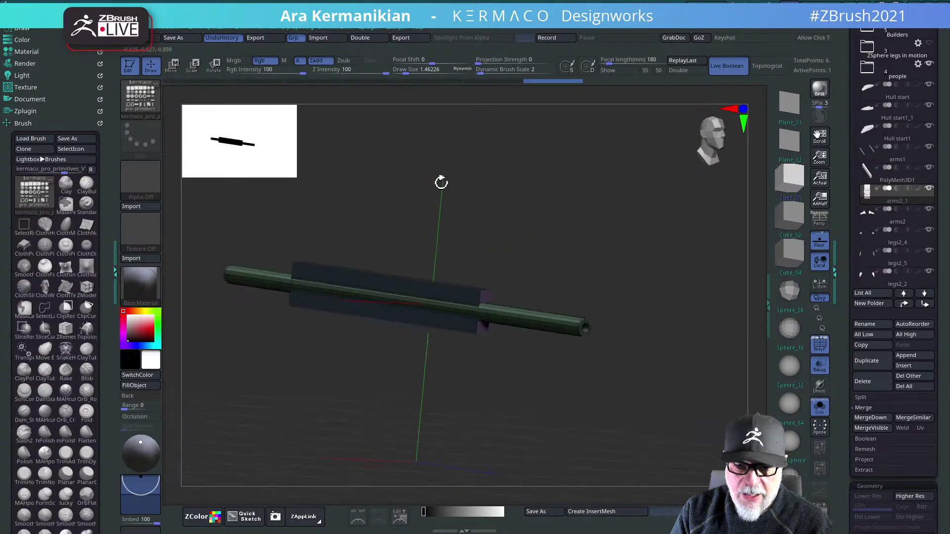
{"action": "left_click_drag", "start_coordinate": [644, 243], "coordinate": [581, 267]}
{"action": "left_click_drag", "start_coordinate": [561, 374], "coordinate": [524, 357]}
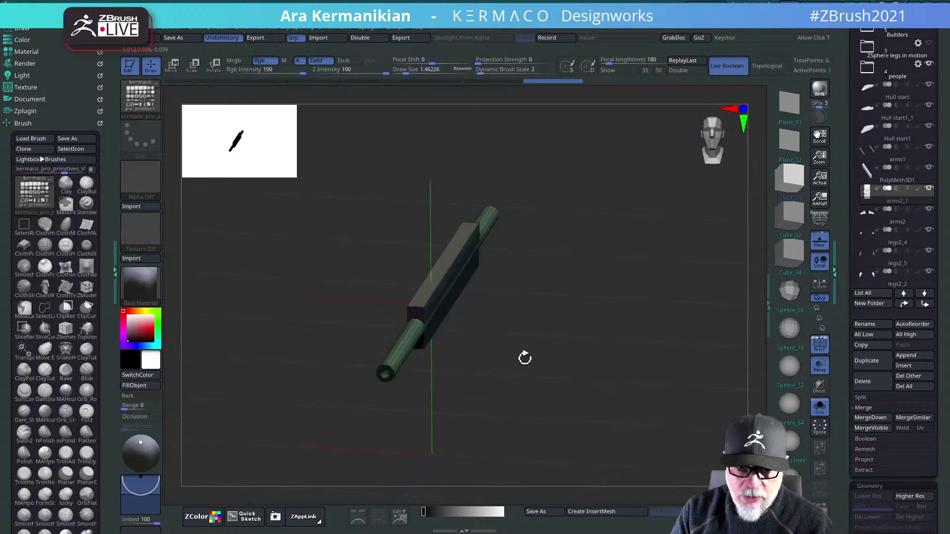
- Try to scale the rod and box assembly along the X axis, and undo the scaling
{"action": "key", "text": "w"}
{"action": "left_click_drag", "start_coordinate": [574, 317], "coordinate": [594, 341]}
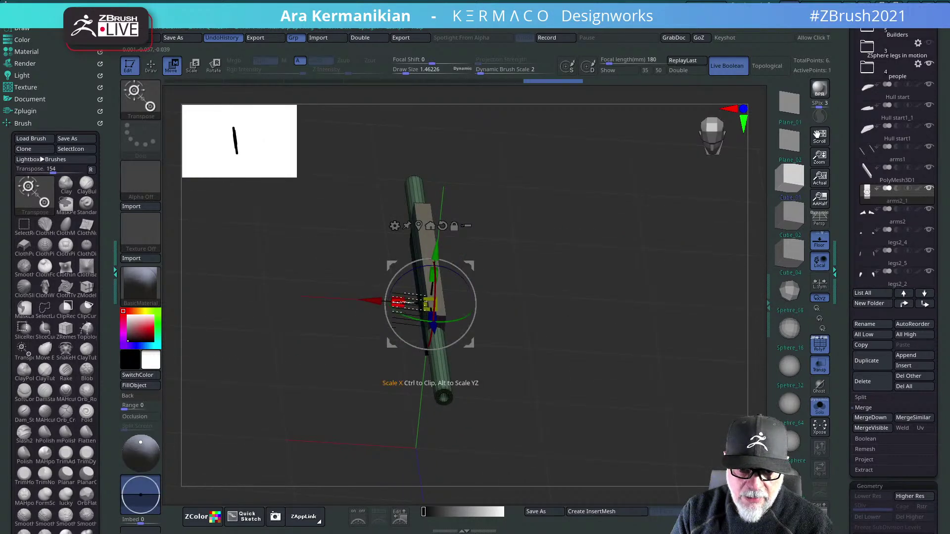
{"action": "left_click_drag", "start_coordinate": [372, 308], "coordinate": [329, 296]}
{"action": "key", "text": "ctrl+z"}
- Split the rod and box assembly into separate subtools with Split To Parts
{"action": "left_click_drag", "start_coordinate": [623, 327], "coordinate": [676, 360]}
{"action": "key", "text": "ctrl+q"}
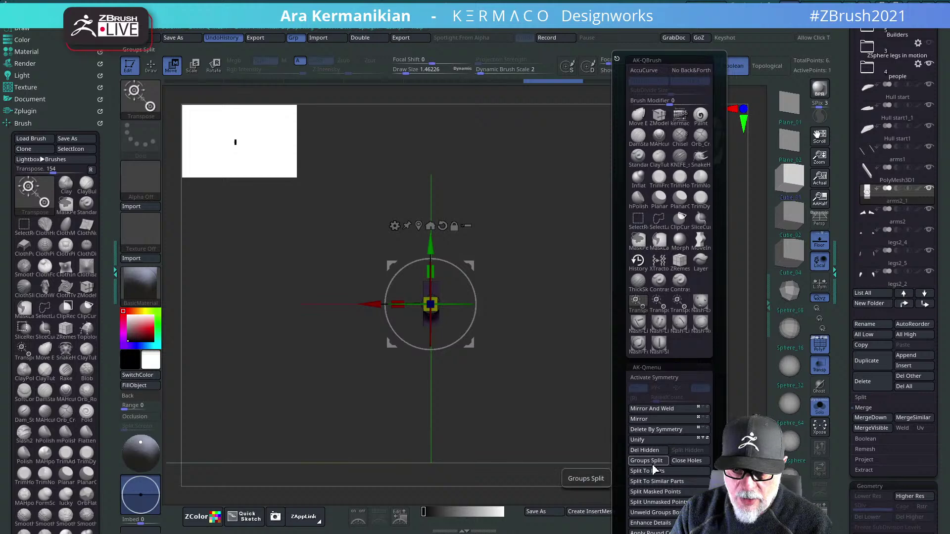
{"action": "left_click", "coordinate": [652, 480]}
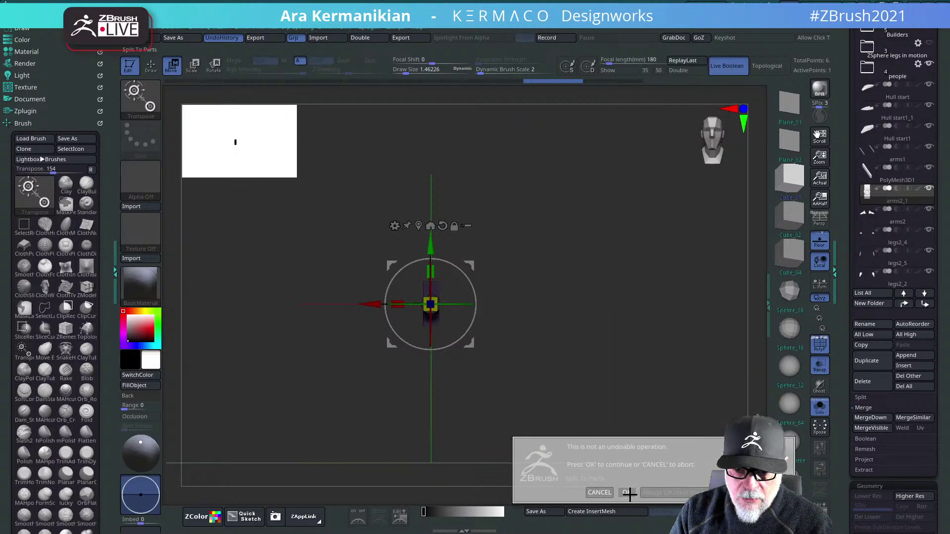
{"action": "left_click", "coordinate": [626, 493]}
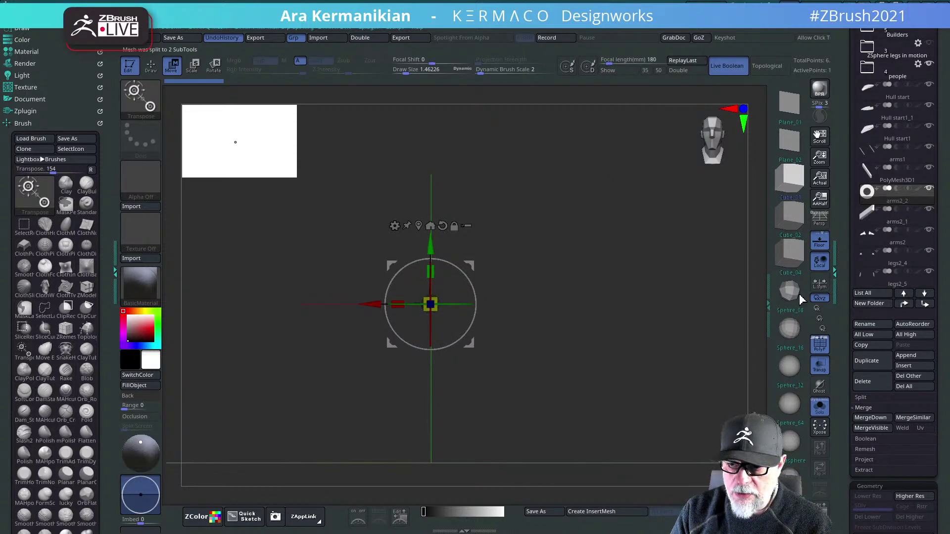
- Leave Solo mode and show only the arms2_2 rod and the arms2_1 box, hiding all other subtools
{"action": "left_click", "coordinate": [820, 411]}
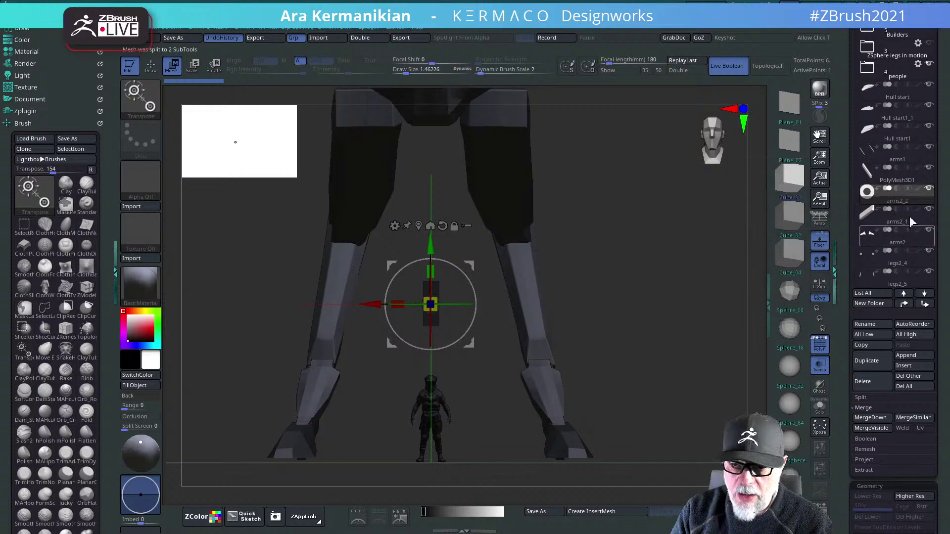
{"action": "left_click", "coordinate": [929, 189], "text": "shift"}
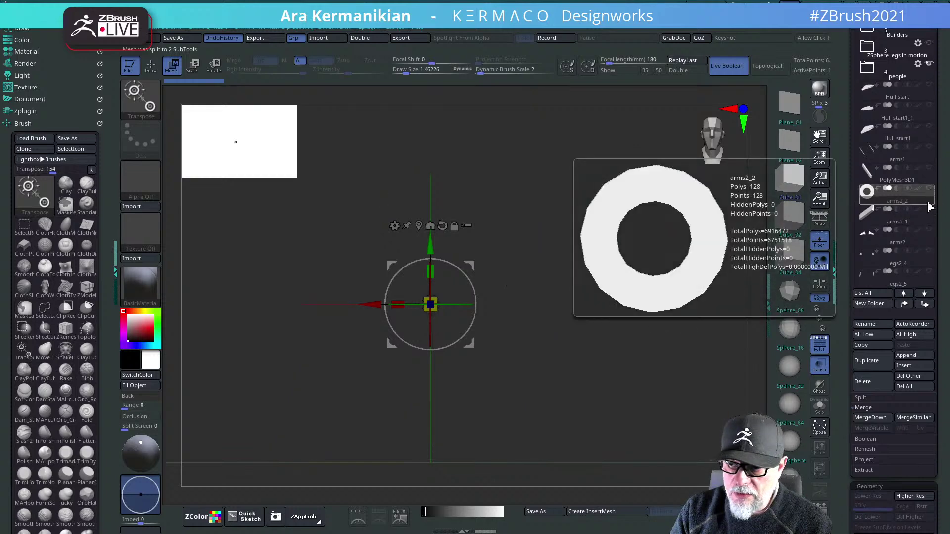
{"action": "left_click", "coordinate": [930, 209]}
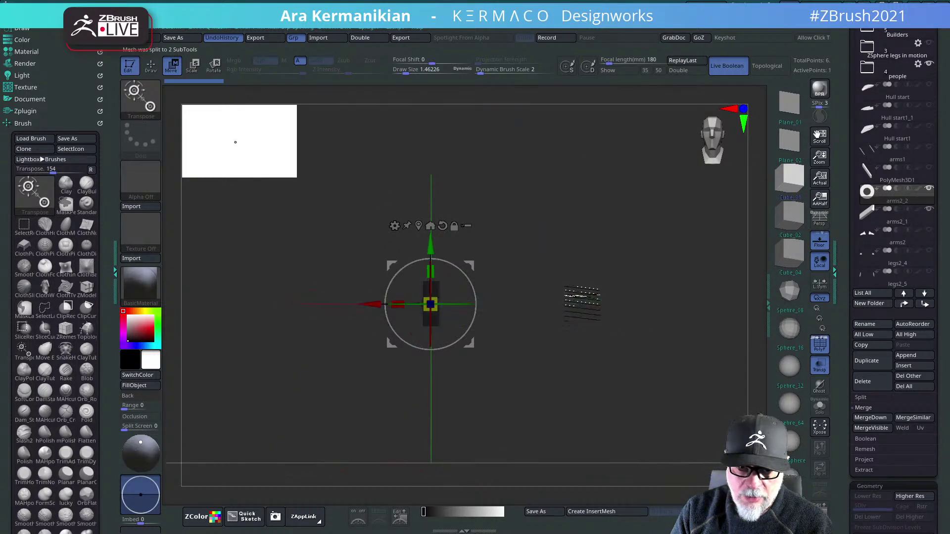
{"action": "left_click_drag", "start_coordinate": [582, 305], "coordinate": [562, 263], "text": "shift"}
{"action": "left_click_drag", "start_coordinate": [577, 224], "coordinate": [612, 249], "text": "alt"}
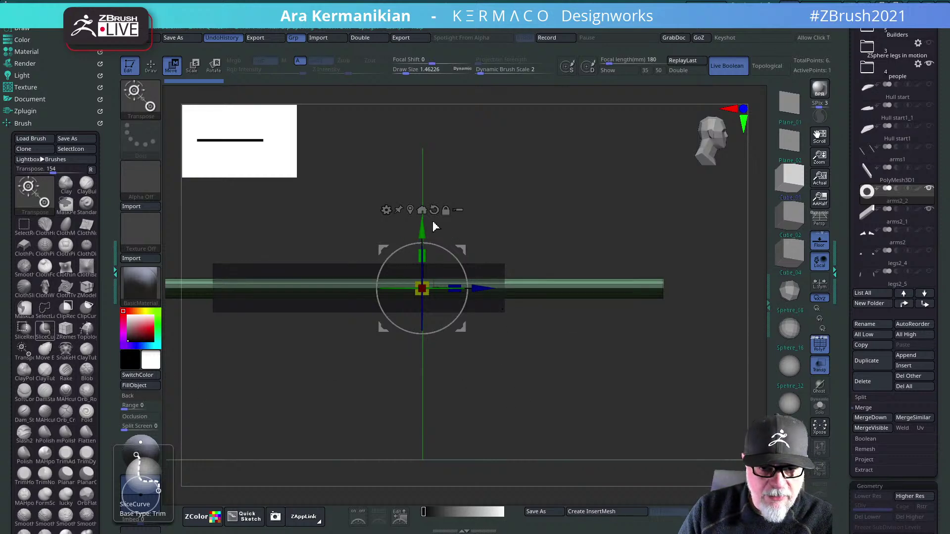
- Examine the PolyMesh3D1 and arms2 subtools in side and front views
{"action": "mouse_move", "coordinate": [422, 226]}
{"action": "left_mouse_down"}
{"action": "mouse_move", "coordinate": [422, 249]}
{"action": "mouse_move", "coordinate": [423, 225]}
{"action": "left_mouse_up"}
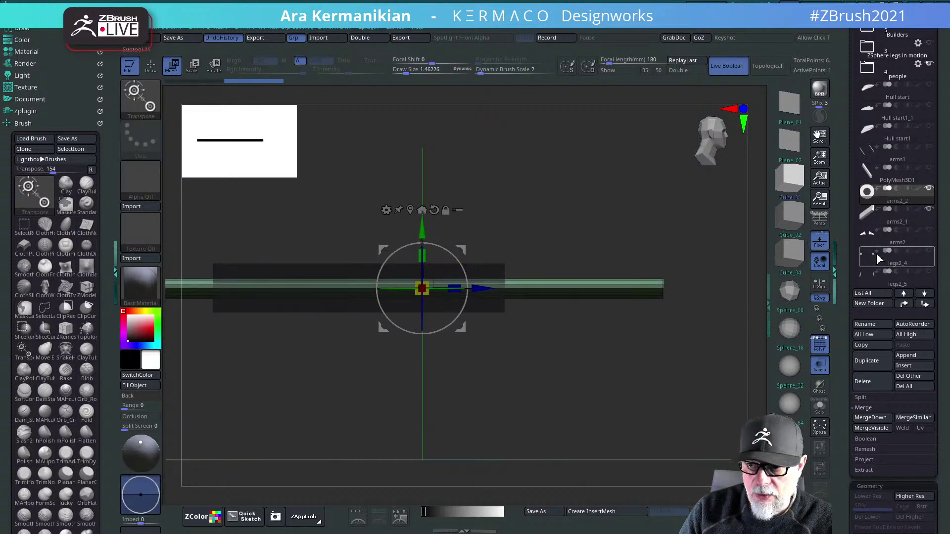
{"action": "left_click", "coordinate": [886, 175]}
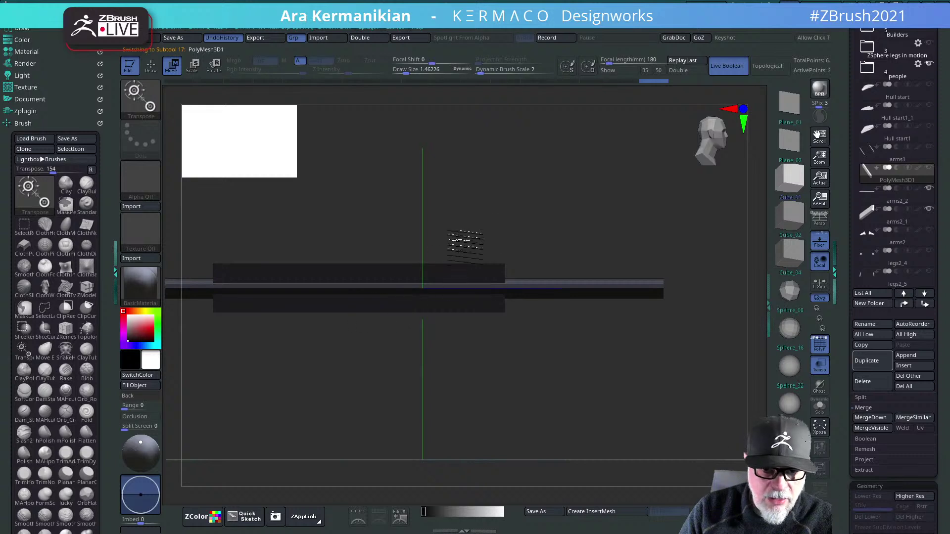
{"action": "key", "text": "f"}
{"action": "key", "text": "f"}
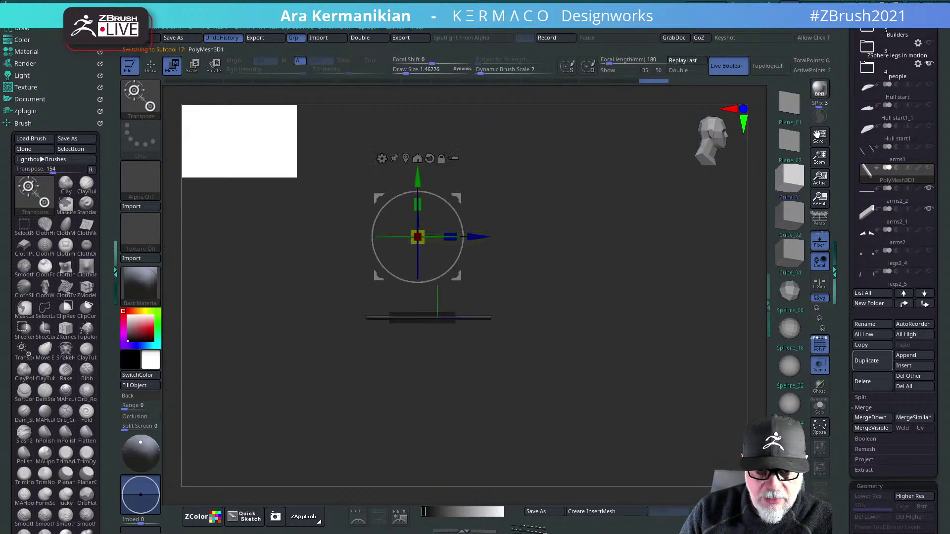
{"action": "left_click_drag", "start_coordinate": [540, 204], "coordinate": [527, 211], "text": "alt"}
{"action": "left_click", "coordinate": [410, 166]}
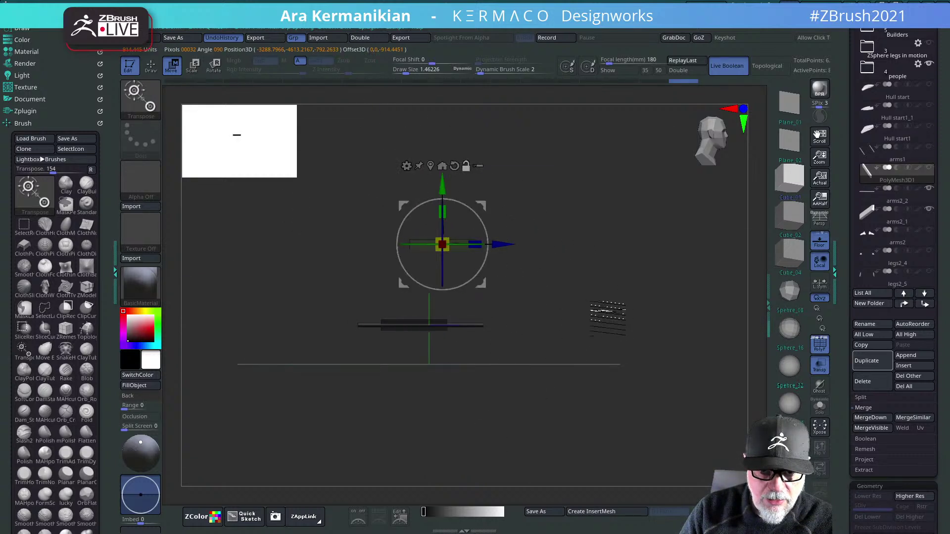
{"action": "left_click_drag", "start_coordinate": [599, 311], "coordinate": [592, 304], "text": "alt"}
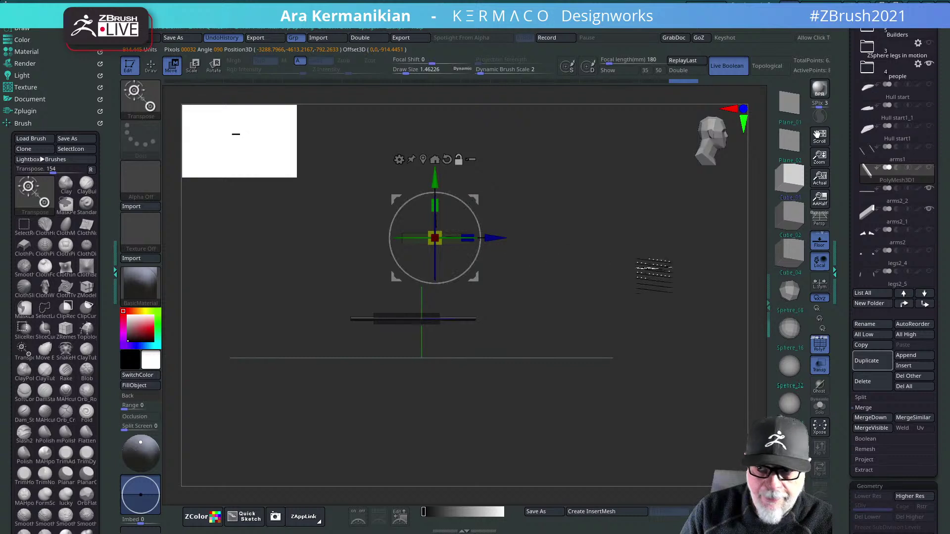
{"action": "mouse_move", "coordinate": [615, 254]}
{"action": "left_mouse_down"}
{"action": "mouse_move", "coordinate": [593, 254]}
{"action": "mouse_move", "coordinate": [621, 254]}
{"action": "left_mouse_up"}
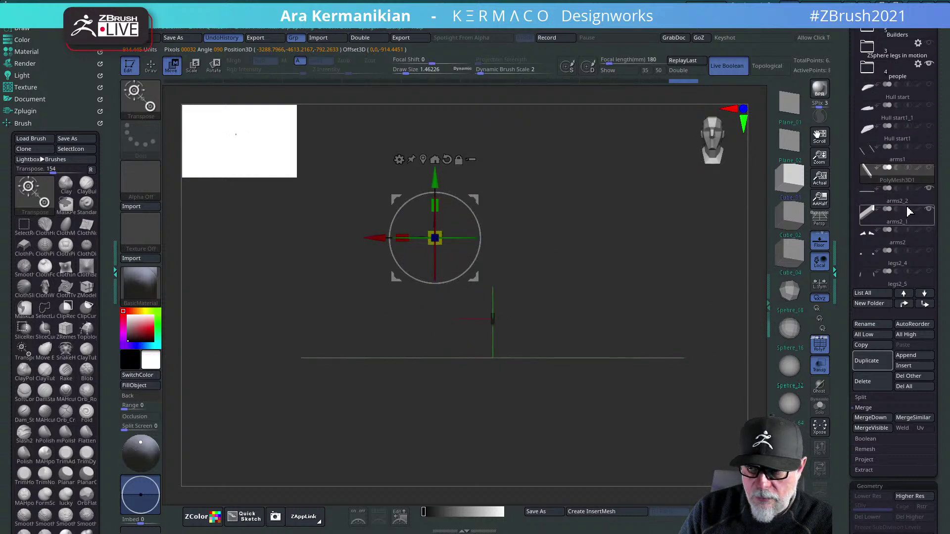
{"action": "left_click", "coordinate": [891, 232]}
{"action": "left_click_drag", "start_coordinate": [665, 226], "coordinate": [667, 228]}
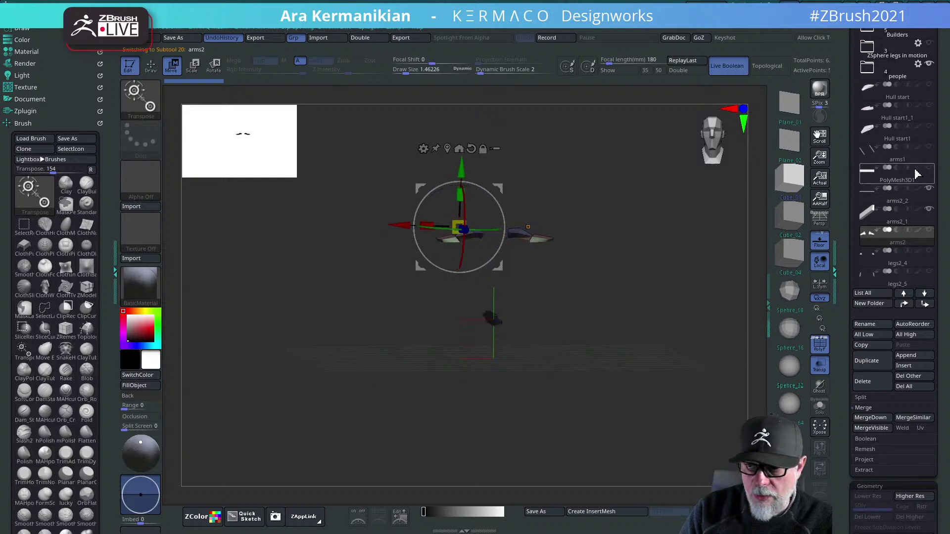
{"action": "left_click", "coordinate": [891, 187]}
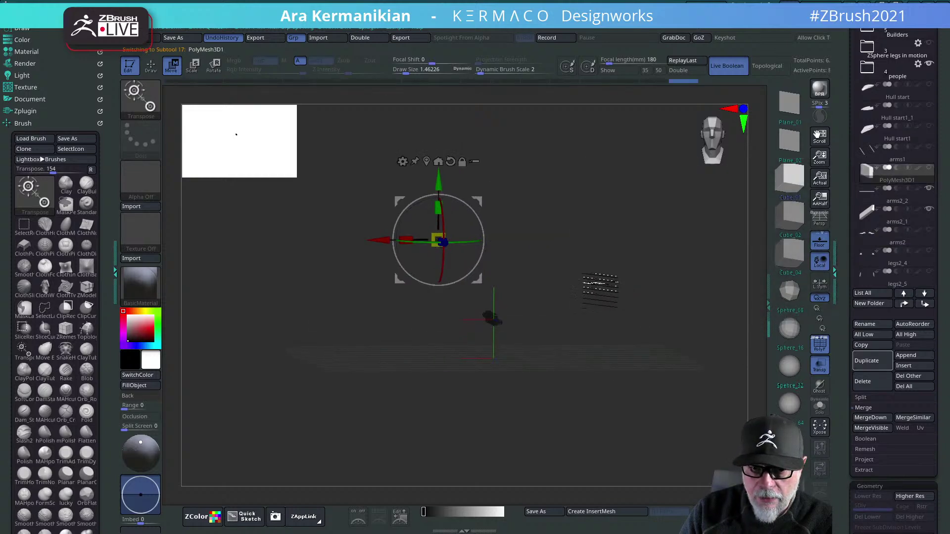
{"action": "left_click_drag", "start_coordinate": [693, 218], "coordinate": [732, 237], "text": "alt"}
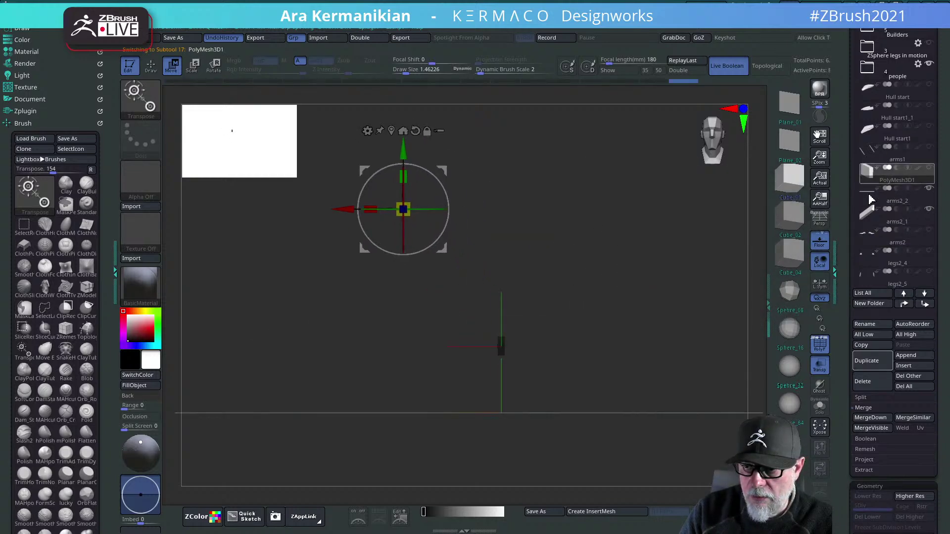
- Move the arms2_1 box along the rod in side view, duplicate it, and shift the copy toward the rod's opposite end
{"action": "left_click", "coordinate": [886, 230]}
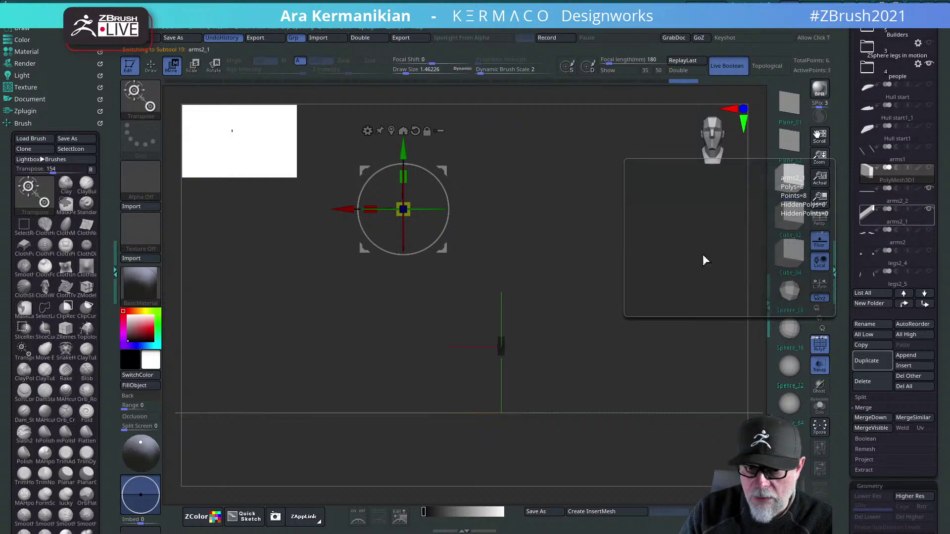
{"action": "mouse_move", "coordinate": [621, 284]}
{"action": "left_mouse_down", "text": "alt"}
{"action": "mouse_move", "coordinate": [475, 273]}
{"action": "mouse_move", "coordinate": [614, 270]}
{"action": "left_mouse_up", "text": "alt"}
{"action": "left_click_drag", "start_coordinate": [577, 395], "coordinate": [435, 379], "text": "alt"}
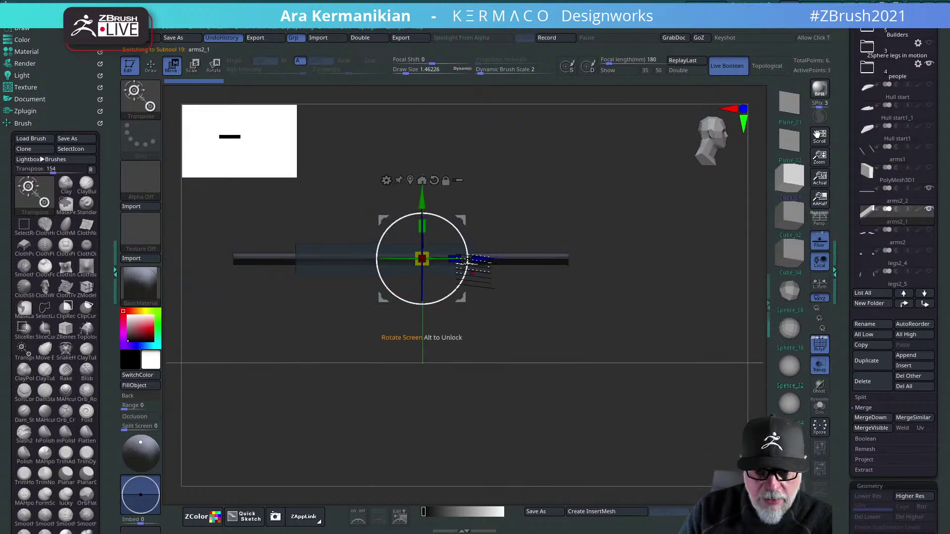
{"action": "left_click_drag", "start_coordinate": [476, 258], "coordinate": [560, 259]}
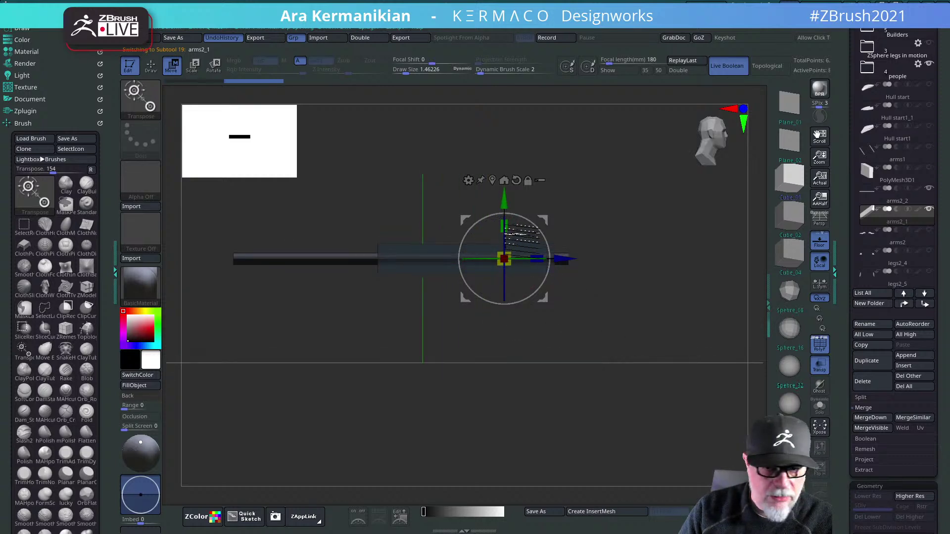
{"action": "mouse_move", "coordinate": [504, 202]}
{"action": "left_mouse_down", "text": "ctrl"}
{"action": "mouse_move", "coordinate": [504, 233]}
{"action": "mouse_move", "coordinate": [504, 222]}
{"action": "left_mouse_up", "text": "ctrl"}
{"action": "mouse_move", "coordinate": [578, 285]}
{"action": "left_mouse_down"}
{"action": "mouse_move", "coordinate": [466, 285]}
{"action": "mouse_move", "coordinate": [474, 286]}
{"action": "left_mouse_up"}
{"action": "left_click_drag", "start_coordinate": [400, 227], "coordinate": [400, 207]}
- Widen the duplicated box along the X axis to about twice the original box's width and turn off transparency
{"action": "left_click_drag", "start_coordinate": [588, 178], "coordinate": [488, 199]}
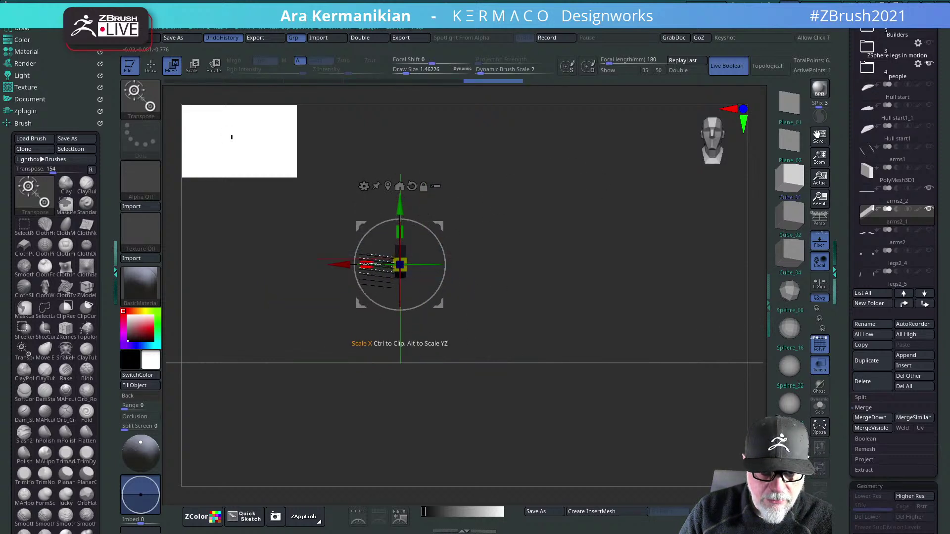
{"action": "left_click_drag", "start_coordinate": [368, 264], "coordinate": [295, 271]}
{"action": "key", "text": "ctrl+z"}
{"action": "left_click_drag", "start_coordinate": [636, 201], "coordinate": [762, 243]}
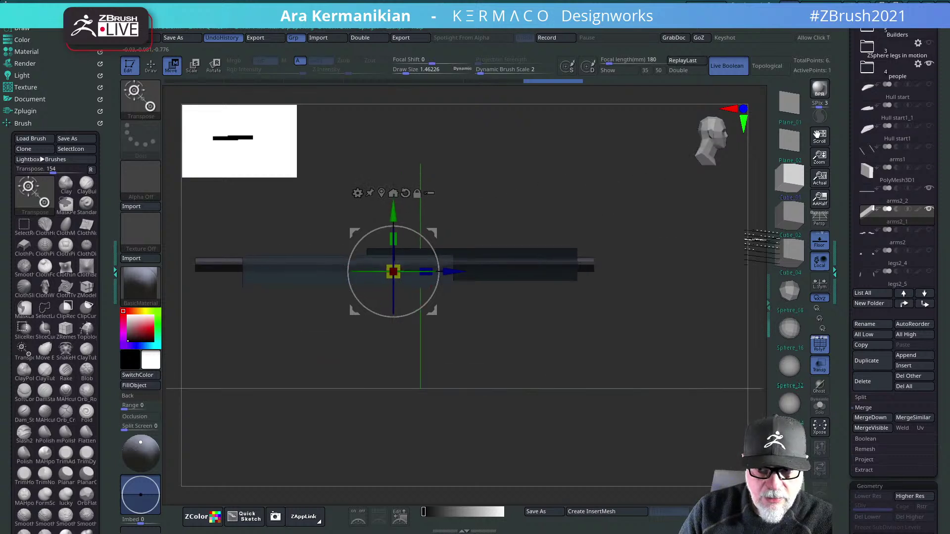
{"action": "left_click", "coordinate": [825, 366]}
{"action": "mouse_move", "coordinate": [563, 324]}
{"action": "left_mouse_down"}
{"action": "mouse_move", "coordinate": [638, 285]}
{"action": "mouse_move", "coordinate": [591, 261]}
{"action": "mouse_move", "coordinate": [505, 278]}
{"action": "mouse_move", "coordinate": [606, 265]}
{"action": "left_mouse_up"}
{"action": "key", "text": "q"}
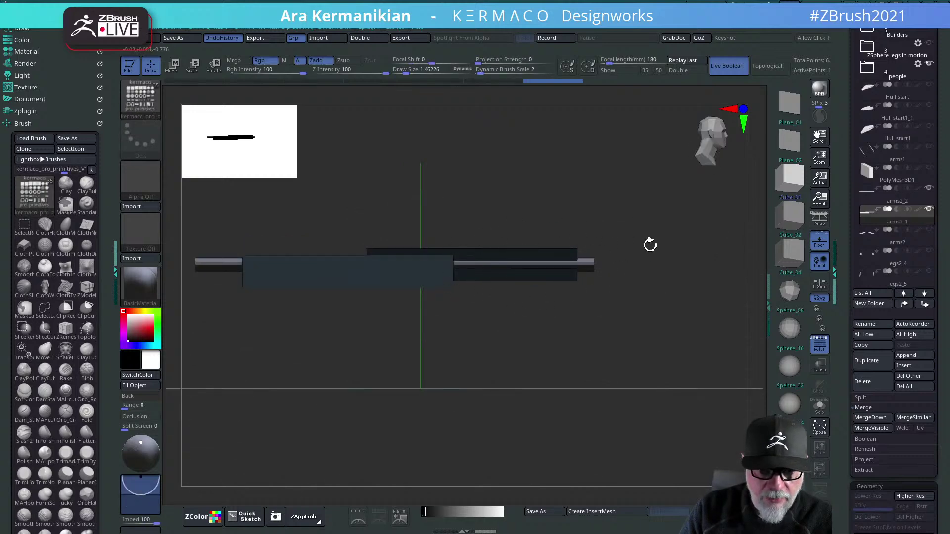
{"action": "left_click_drag", "start_coordinate": [650, 244], "coordinate": [509, 256]}
- Raise the narrower box along the Y axis so that it protrudes above the wider box
{"action": "key", "text": "w"}
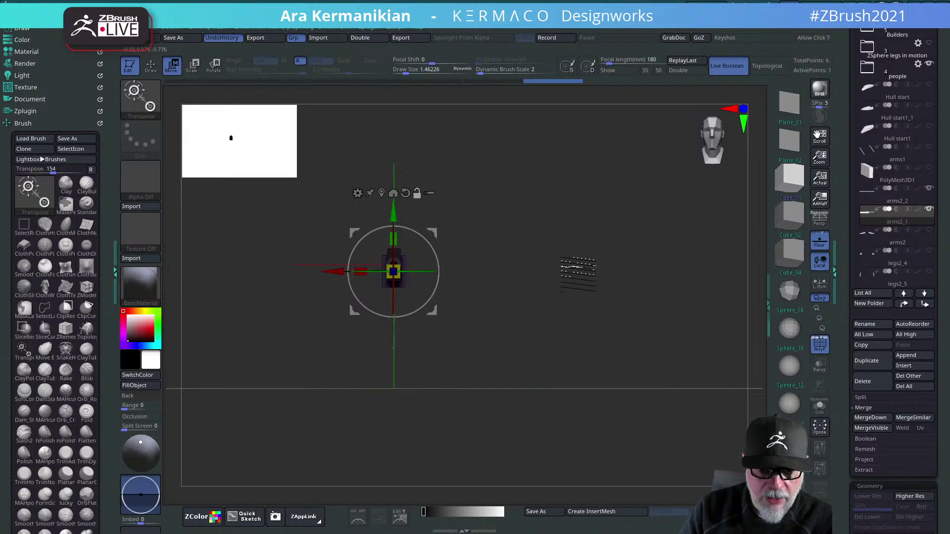
{"action": "left_click_drag", "start_coordinate": [578, 274], "coordinate": [565, 273], "text": "alt"}
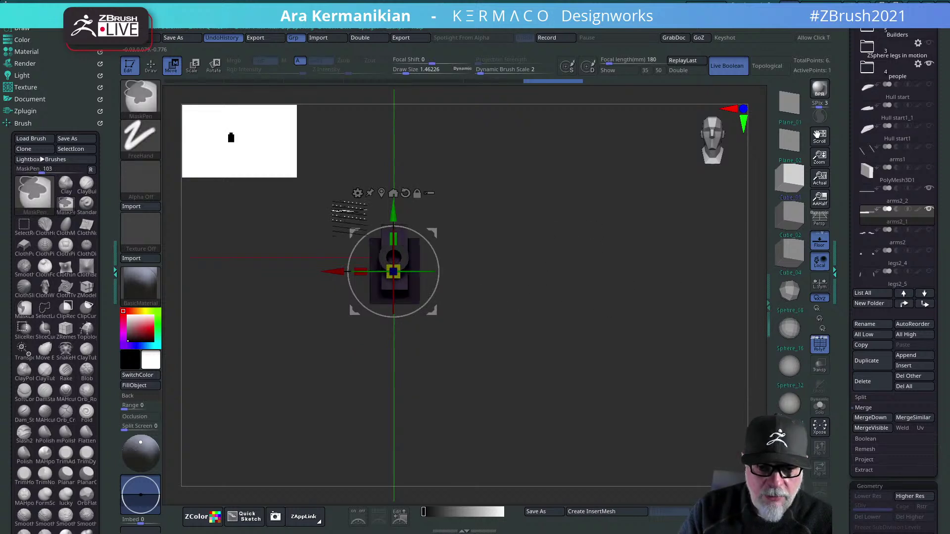
{"action": "left_click_drag", "start_coordinate": [394, 214], "coordinate": [396, 188]}
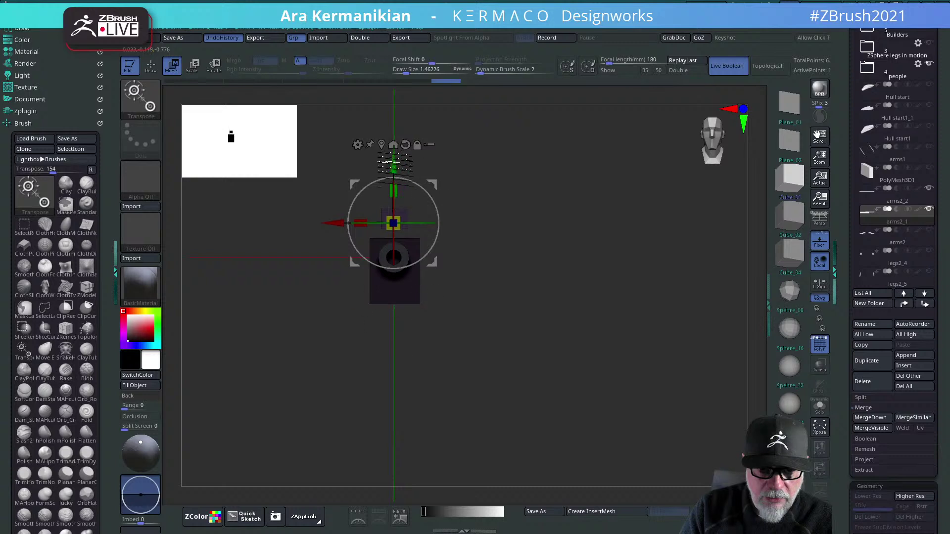
{"action": "left_click_drag", "start_coordinate": [393, 165], "coordinate": [400, 247]}
{"action": "left_click_drag", "start_coordinate": [499, 254], "coordinate": [573, 230]}
{"action": "key", "text": "ctrl+z"}
{"action": "left_click_drag", "start_coordinate": [641, 155], "coordinate": [509, 180]}
- Mirror and weld the two arms2_1 boxes along the Y axis so they are symmetrical above and below the rod
{"action": "key", "text": "space"}
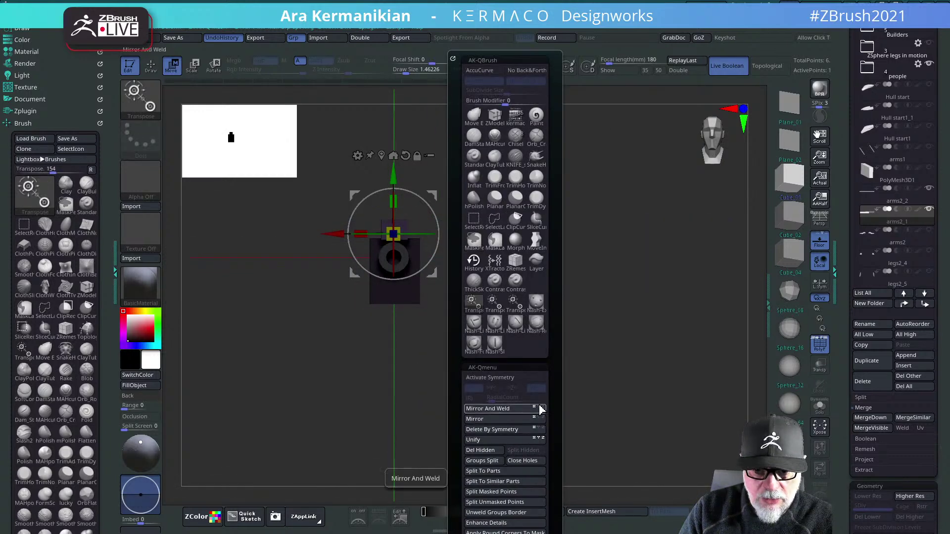
{"action": "left_click", "coordinate": [502, 409]}
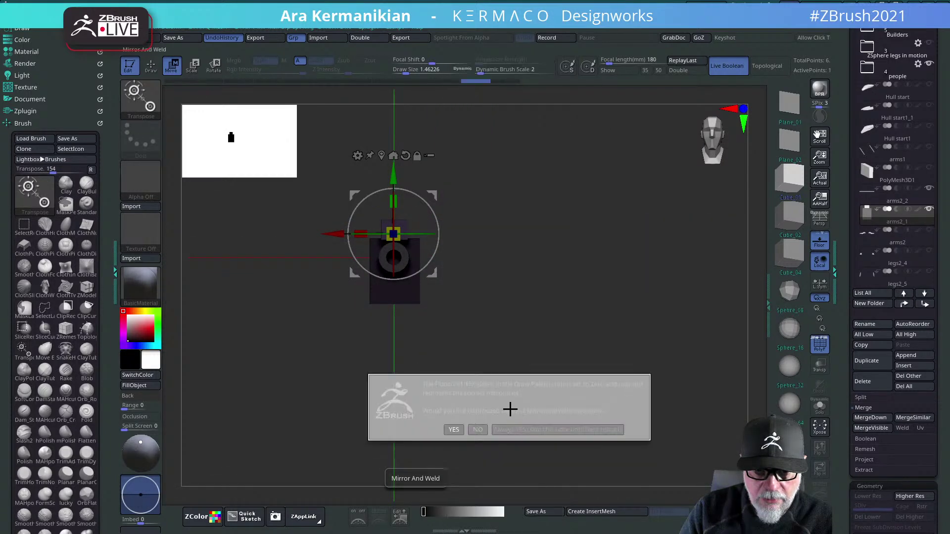
{"action": "left_click", "coordinate": [504, 431]}
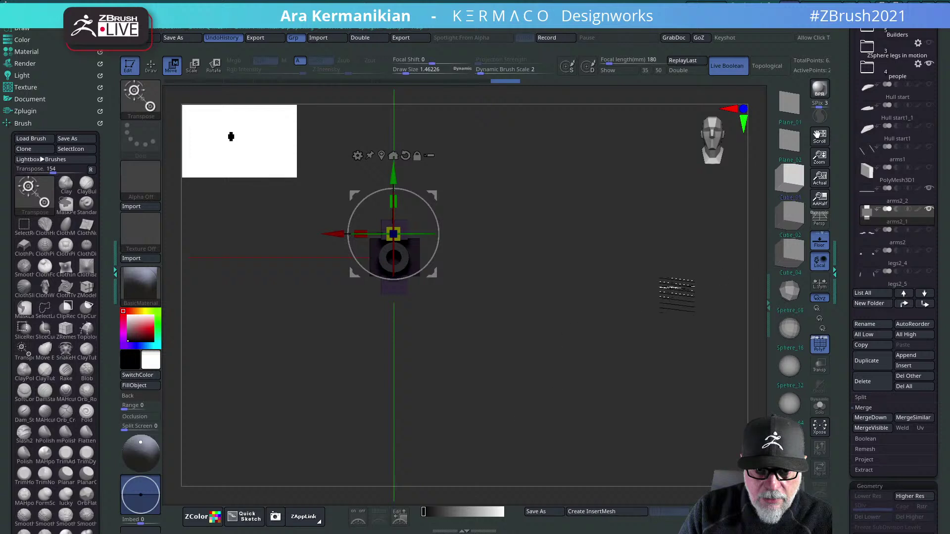
- Try to scale both boxes along the Y axis with the mask cleared, and undo the scaling and the mask change
{"action": "mouse_move", "coordinate": [670, 287]}
{"action": "left_mouse_down"}
{"action": "mouse_move", "coordinate": [679, 299]}
{"action": "mouse_move", "coordinate": [698, 296]}
{"action": "mouse_move", "coordinate": [665, 292]}
{"action": "left_mouse_up"}
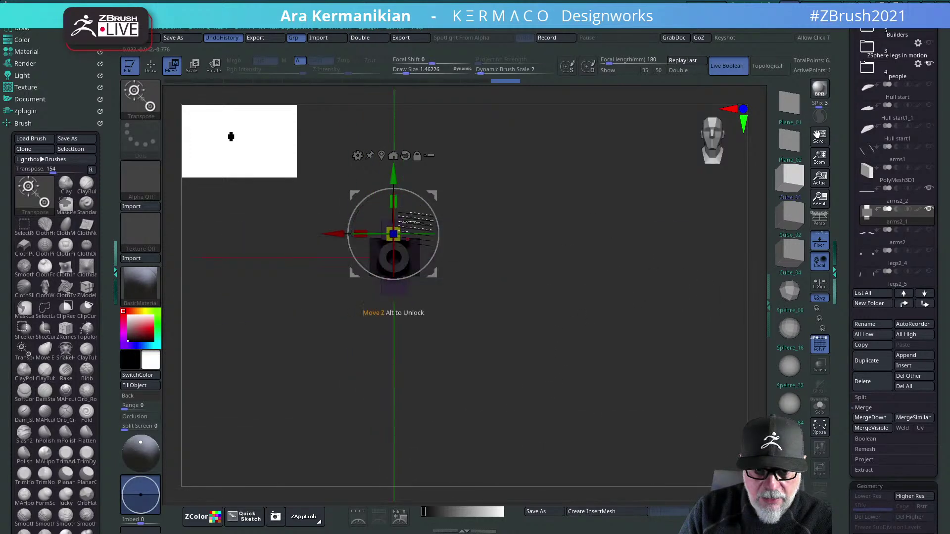
{"action": "left_click_drag", "start_coordinate": [545, 297], "coordinate": [621, 306]}
{"action": "left_click_drag", "start_coordinate": [612, 367], "coordinate": [594, 349], "text": "alt"}
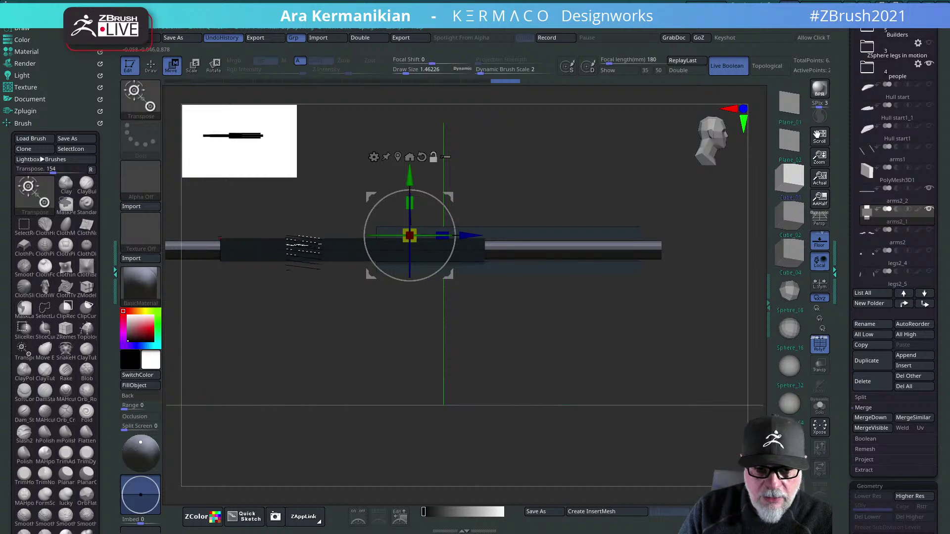
{"action": "left_click_drag", "start_coordinate": [588, 127], "coordinate": [601, 148], "text": "ctrl"}
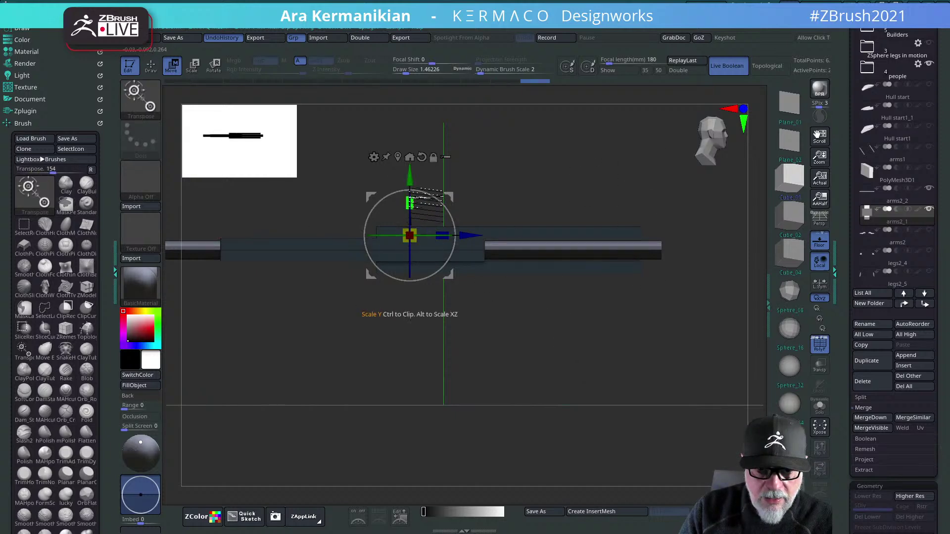
{"action": "left_click_drag", "start_coordinate": [412, 176], "coordinate": [417, 195]}
{"action": "key", "text": "ctrl+z"}
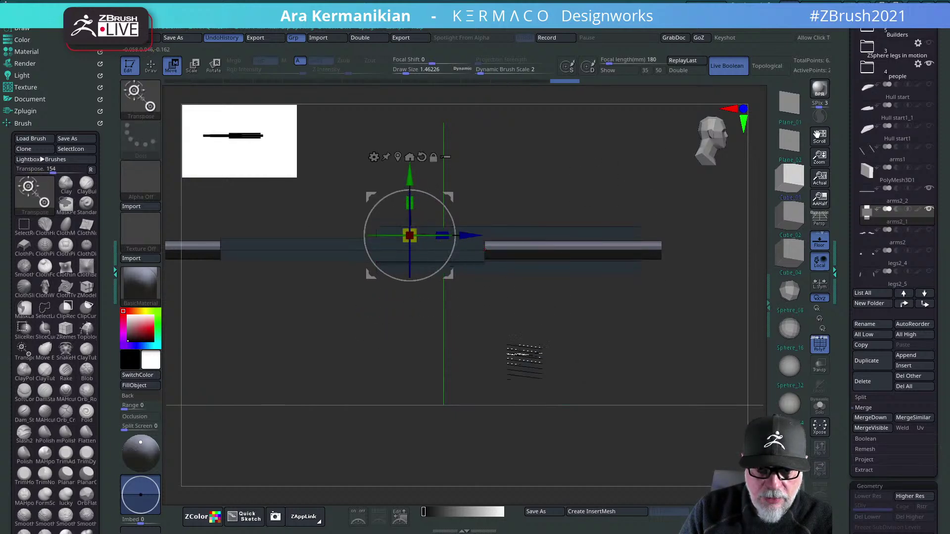
{"action": "left_click_drag", "start_coordinate": [561, 341], "coordinate": [642, 444], "text": "ctrl"}
{"action": "key", "text": "ctrl+z"}
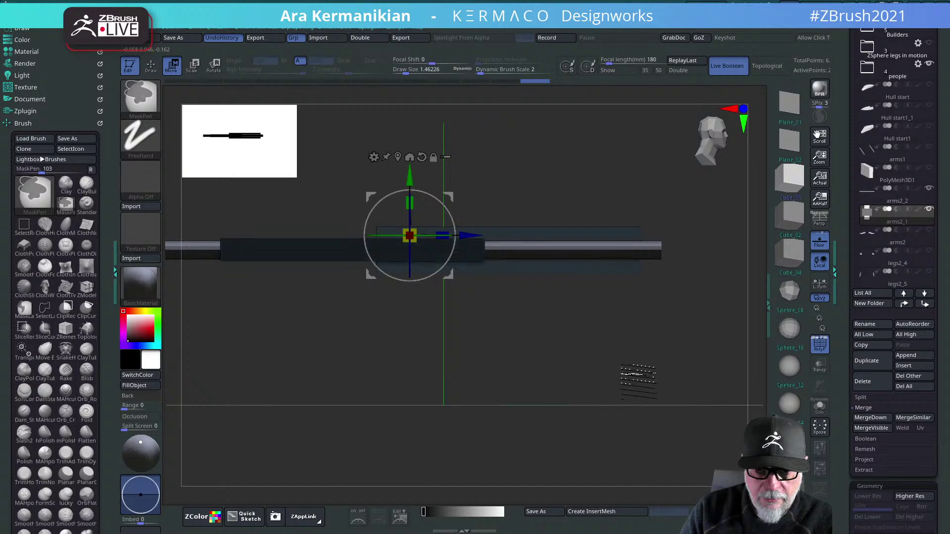
- Invert the mask and make the wider box taller along the Y axis, close to the narrower box's height
{"action": "left_click", "coordinate": [633, 372], "text": "ctrl"}
{"action": "left_click_drag", "start_coordinate": [410, 201], "coordinate": [424, 88]}
{"action": "left_click_drag", "start_coordinate": [601, 339], "coordinate": [561, 354]}
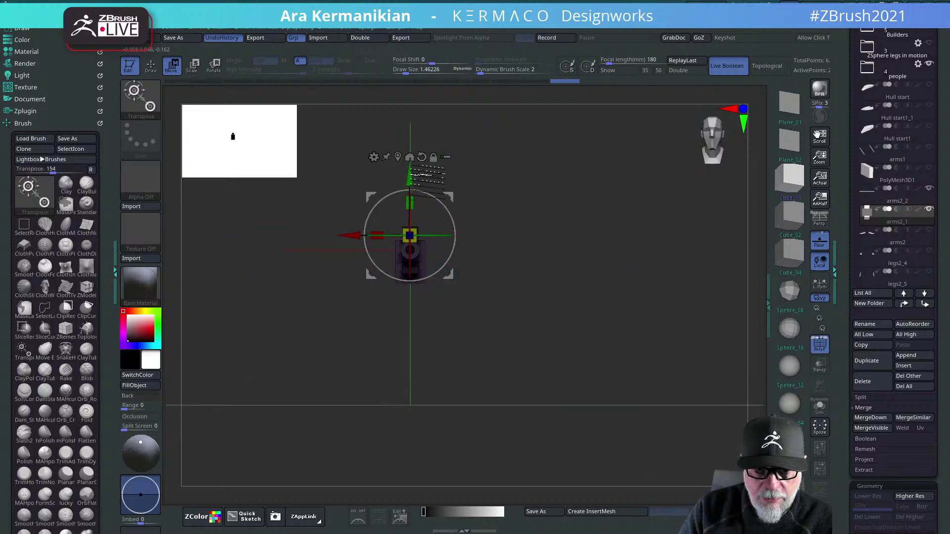
{"action": "left_click_drag", "start_coordinate": [409, 176], "coordinate": [420, 195]}
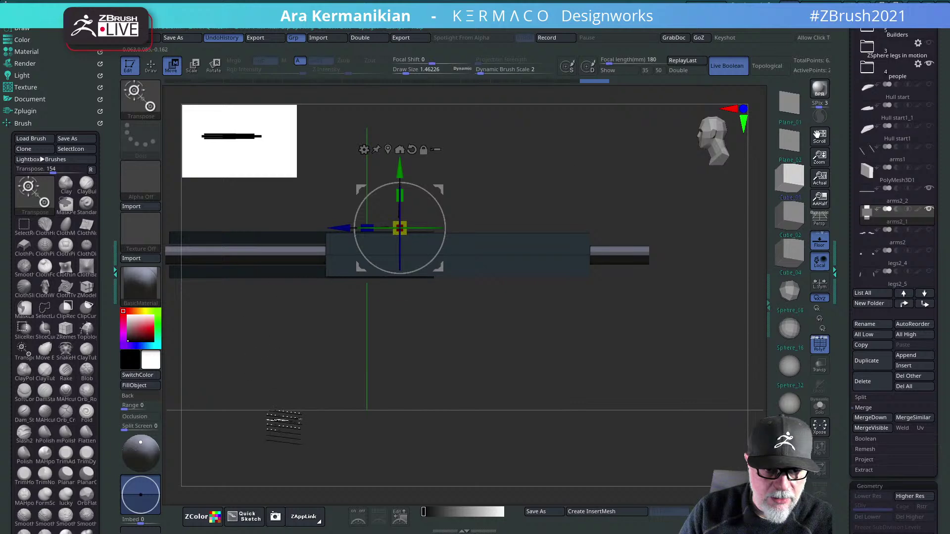
- Split the masked points of the arms2_1 boxes into a separate subtool and nudge the wider box slightly along the Z axis
{"action": "left_click_drag", "start_coordinate": [275, 418], "coordinate": [492, 352], "text": "alt"}
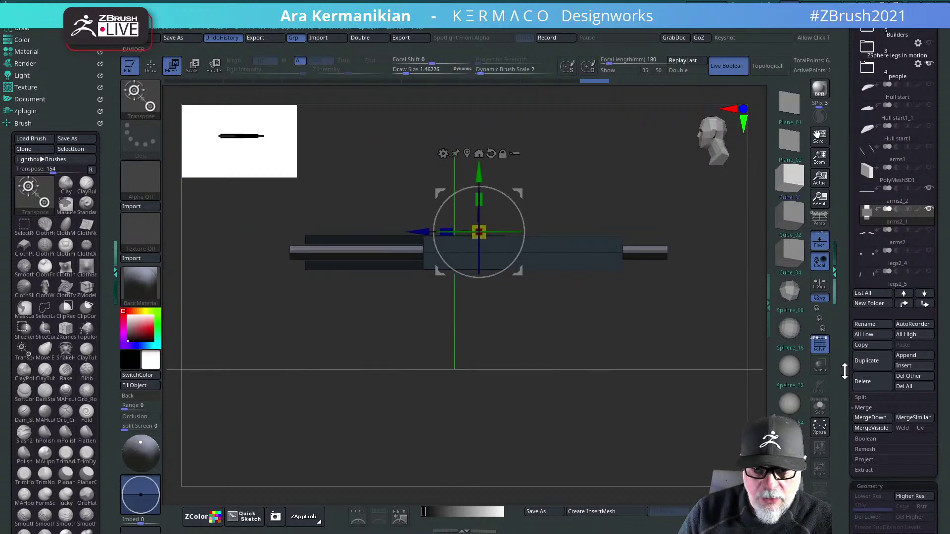
{"action": "key", "text": "space"}
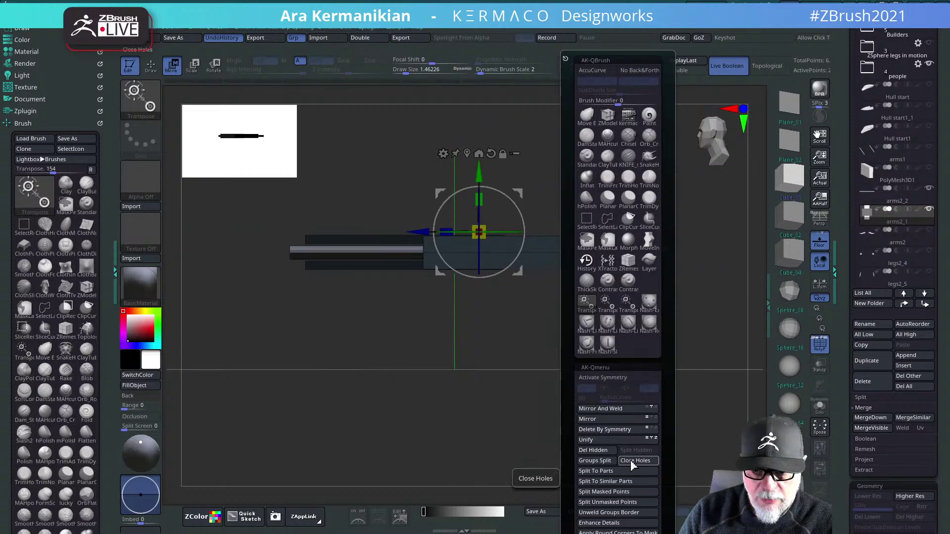
{"action": "left_click", "coordinate": [618, 492]}
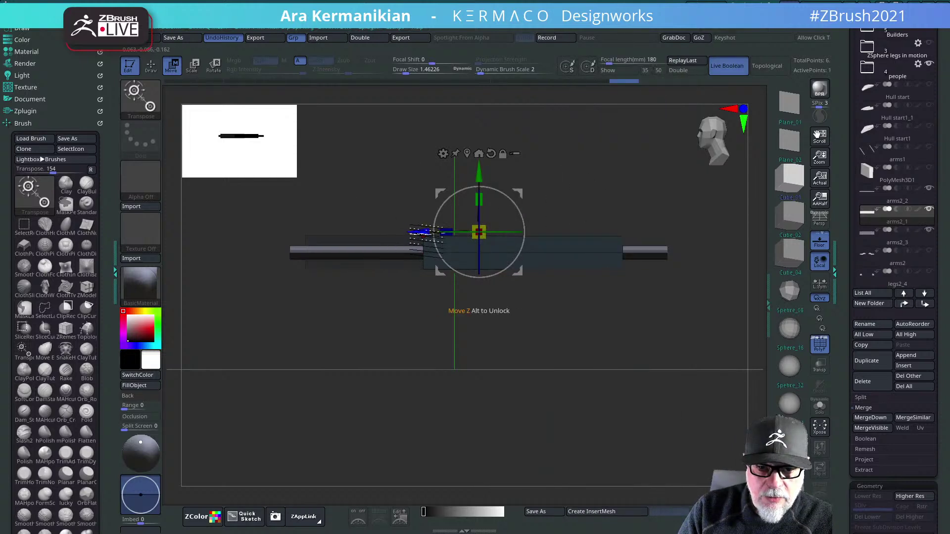
{"action": "left_click_drag", "start_coordinate": [419, 233], "coordinate": [417, 232]}
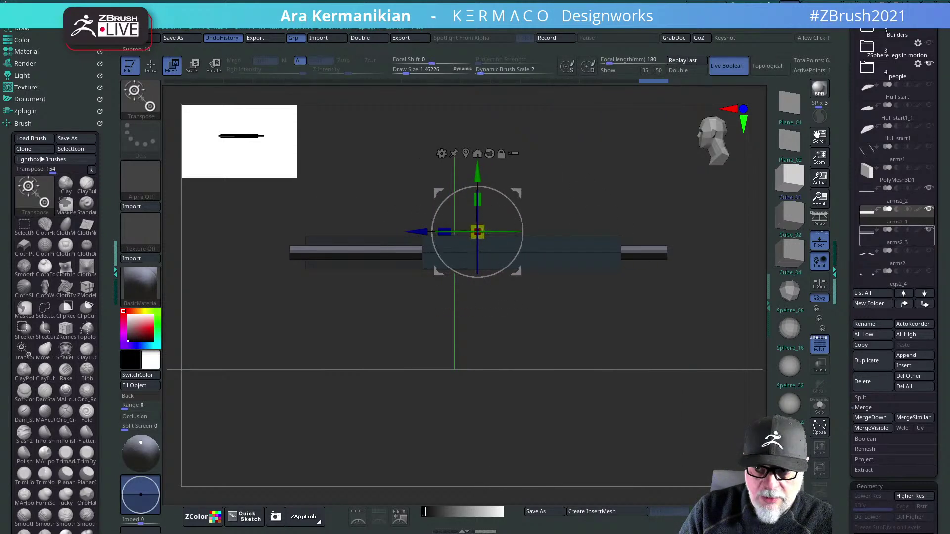
- Try to shift the split arms2_3 box along the Z axis and the wider arms2_1 box along the Y axis
{"action": "left_click", "coordinate": [891, 233]}
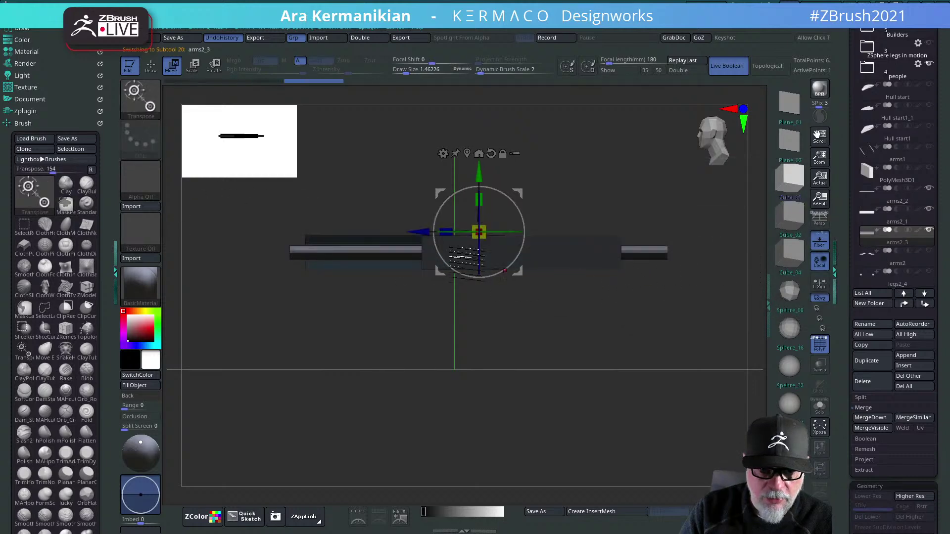
{"action": "mouse_move", "coordinate": [422, 232]}
{"action": "left_mouse_down"}
{"action": "mouse_move", "coordinate": [446, 233]}
{"action": "mouse_move", "coordinate": [373, 232]}
{"action": "mouse_move", "coordinate": [443, 232]}
{"action": "mouse_move", "coordinate": [435, 232]}
{"action": "left_mouse_up"}
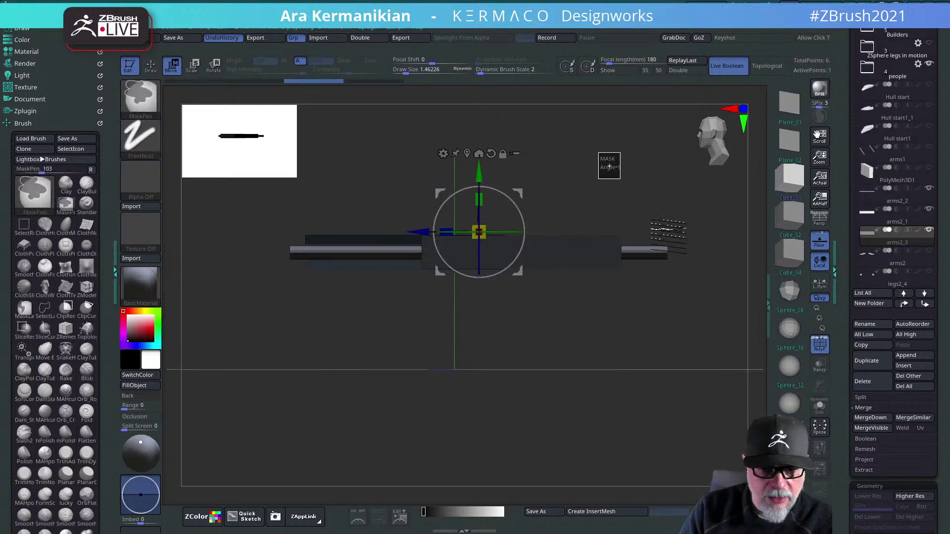
{"action": "left_click", "coordinate": [590, 251], "text": "alt"}
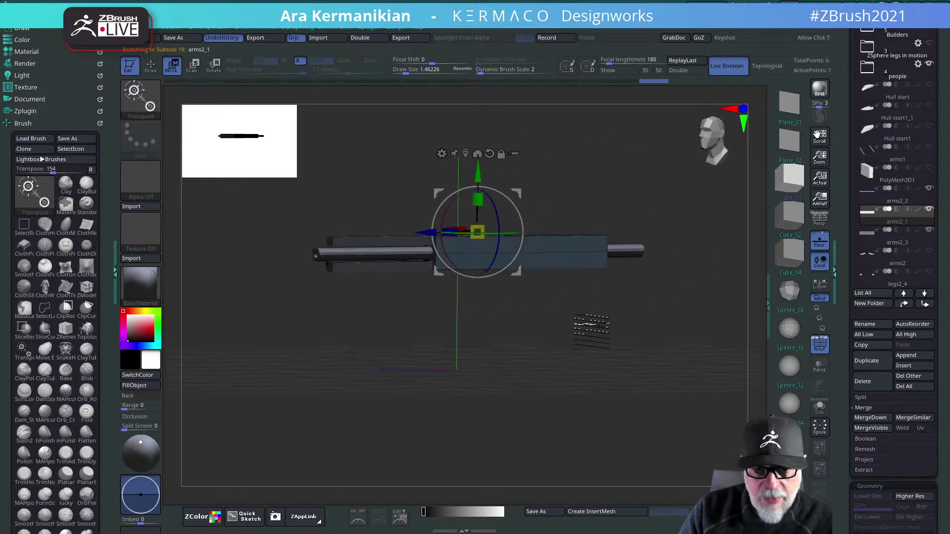
{"action": "left_click_drag", "start_coordinate": [483, 201], "coordinate": [569, 159]}
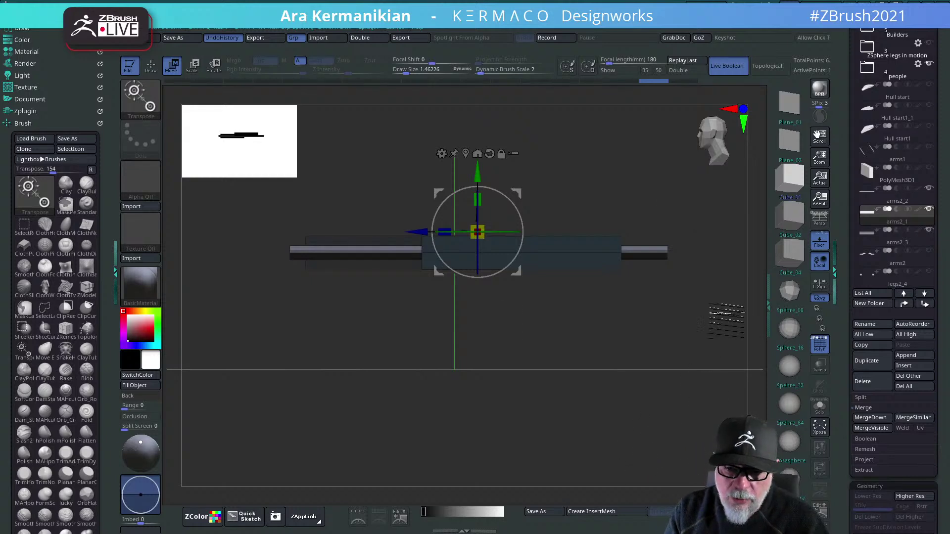
{"action": "mouse_move", "coordinate": [589, 327]}
{"action": "left_mouse_down"}
{"action": "mouse_move", "coordinate": [526, 318]}
{"action": "mouse_move", "coordinate": [596, 333]}
{"action": "mouse_move", "coordinate": [621, 310]}
{"action": "mouse_move", "coordinate": [761, 334]}
{"action": "mouse_move", "coordinate": [723, 333]}
{"action": "mouse_move", "coordinate": [753, 329]}
{"action": "mouse_move", "coordinate": [737, 299]}
{"action": "left_mouse_up"}
- Leave the transform mode and show all subtools of the robot scene again around the arm assembly
{"action": "key", "text": "q"}
{"action": "left_click_drag", "start_coordinate": [699, 324], "coordinate": [689, 329]}
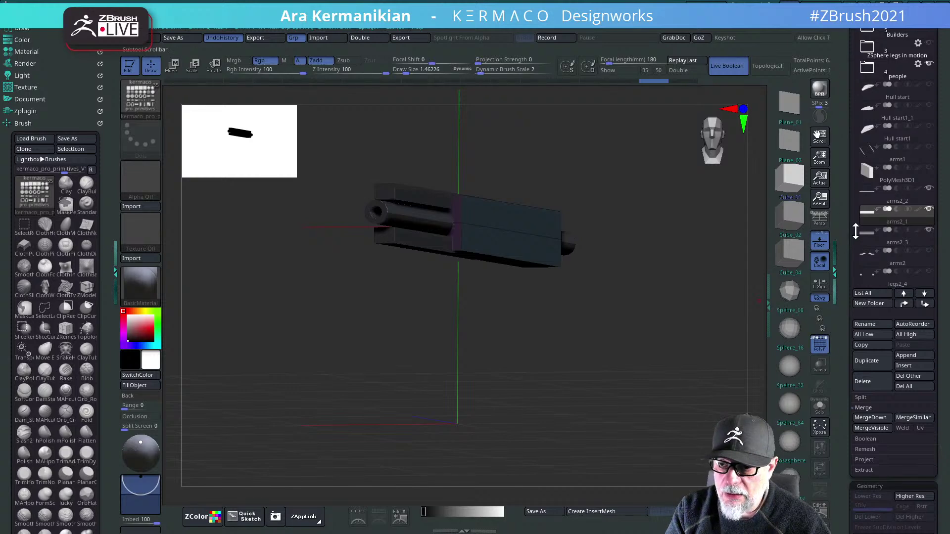
{"action": "left_click_drag", "start_coordinate": [856, 232], "coordinate": [852, 2]}
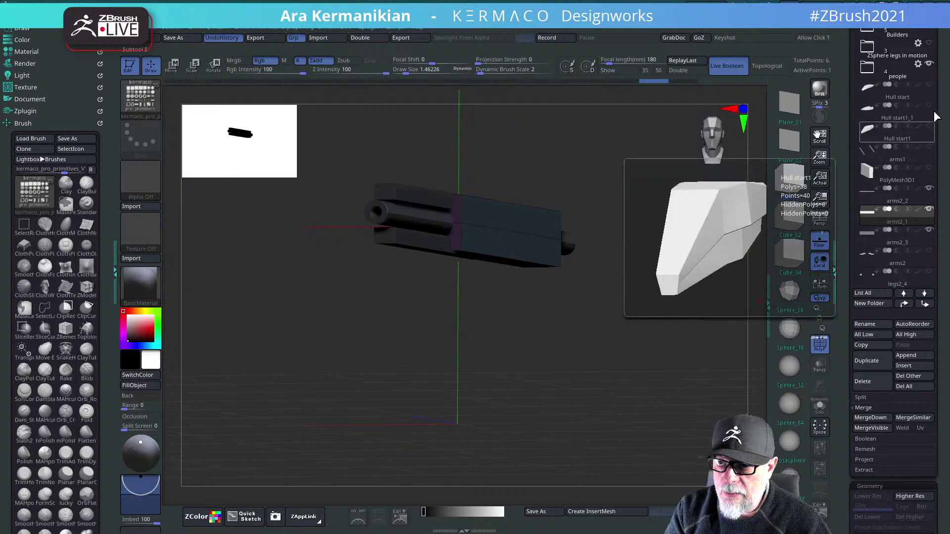
{"action": "mouse_move", "coordinate": [921, 214]}
{"action": "key", "text": "shift"}
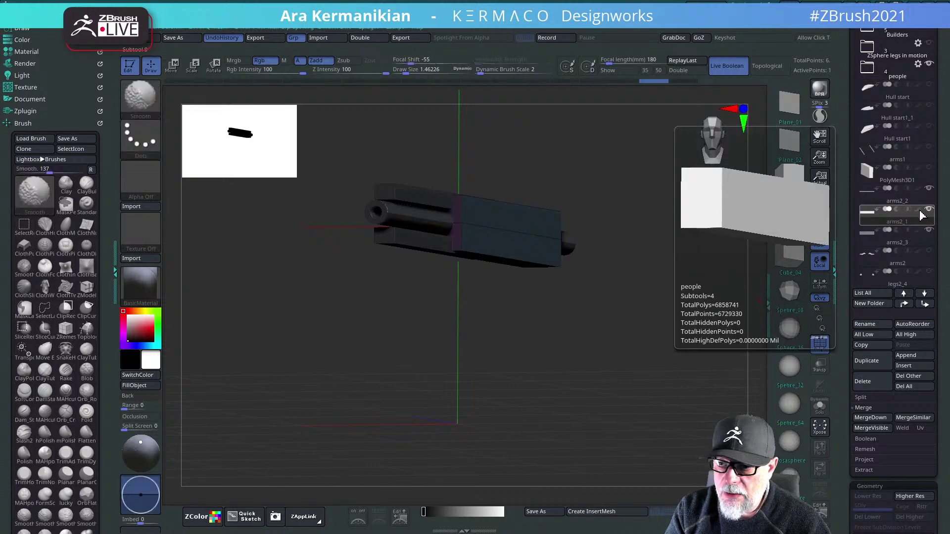
{"action": "left_click", "coordinate": [929, 214], "text": "shift"}
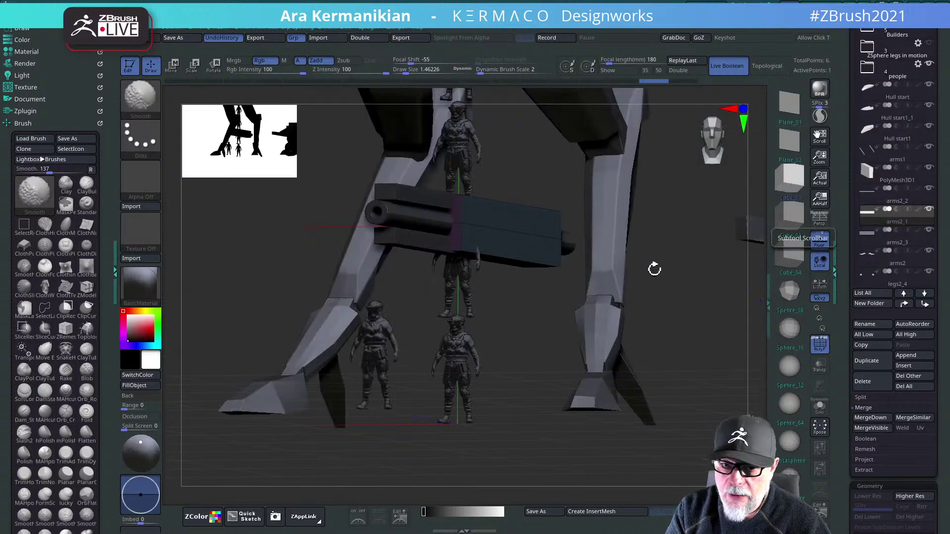
- Examine the arm assembly's scale against the standing and crouching robots from the front and the side
{"action": "mouse_move", "coordinate": [683, 284]}
{"action": "left_mouse_down"}
{"action": "mouse_move", "coordinate": [606, 273]}
{"action": "mouse_move", "coordinate": [513, 308]}
{"action": "left_mouse_up"}
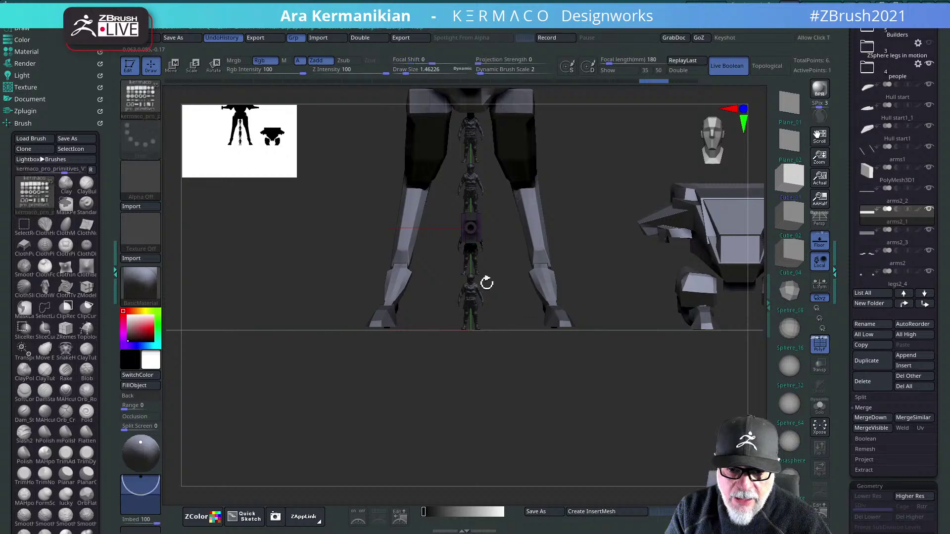
{"action": "left_click_drag", "start_coordinate": [641, 275], "coordinate": [617, 276]}
{"action": "left_click_drag", "start_coordinate": [649, 306], "coordinate": [425, 281], "text": "alt"}
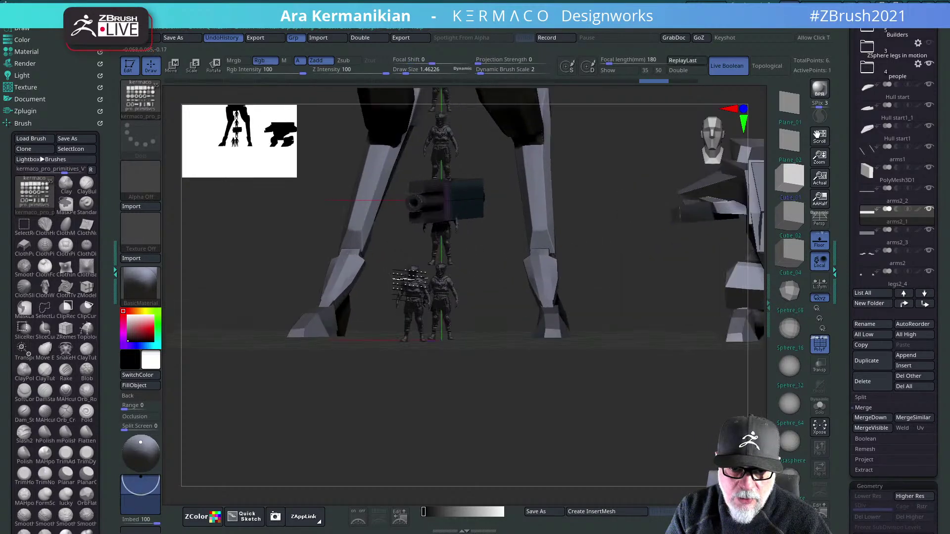
{"action": "left_click_drag", "start_coordinate": [648, 285], "coordinate": [529, 317], "text": "shift"}
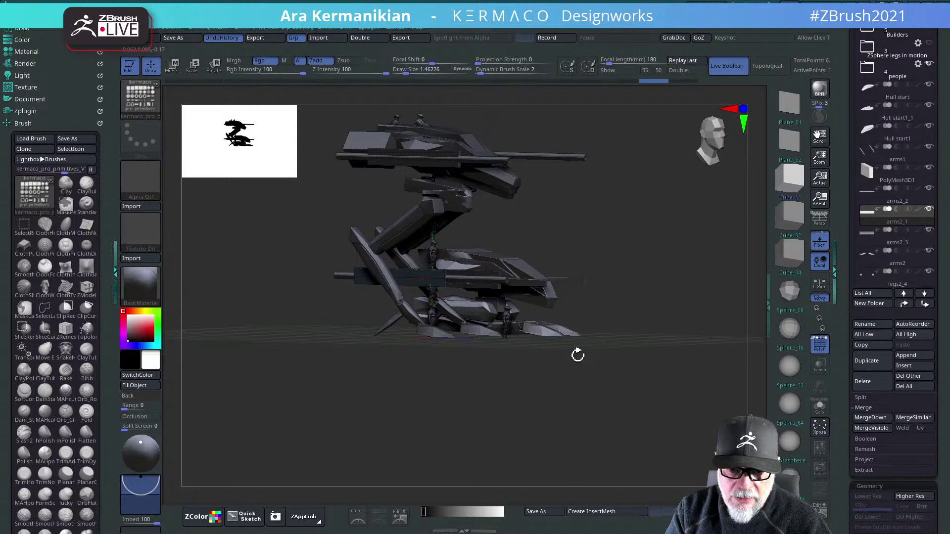
{"action": "left_click_drag", "start_coordinate": [577, 355], "coordinate": [564, 370], "text": "shift"}
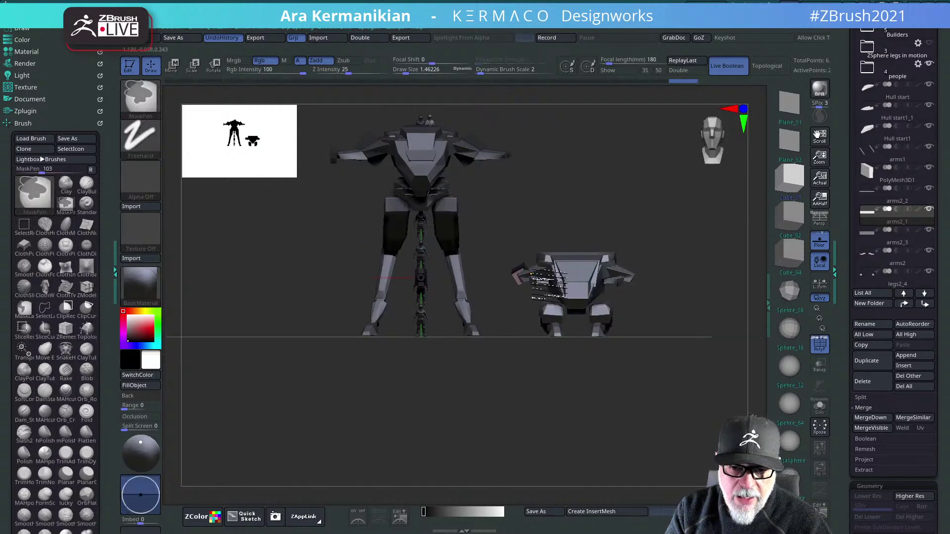
{"action": "mouse_move", "coordinate": [501, 278]}
{"action": "left_mouse_down"}
{"action": "mouse_move", "coordinate": [413, 345]}
{"action": "mouse_move", "coordinate": [429, 388]}
{"action": "mouse_move", "coordinate": [505, 431]}
{"action": "mouse_move", "coordinate": [527, 384]}
{"action": "left_mouse_up"}
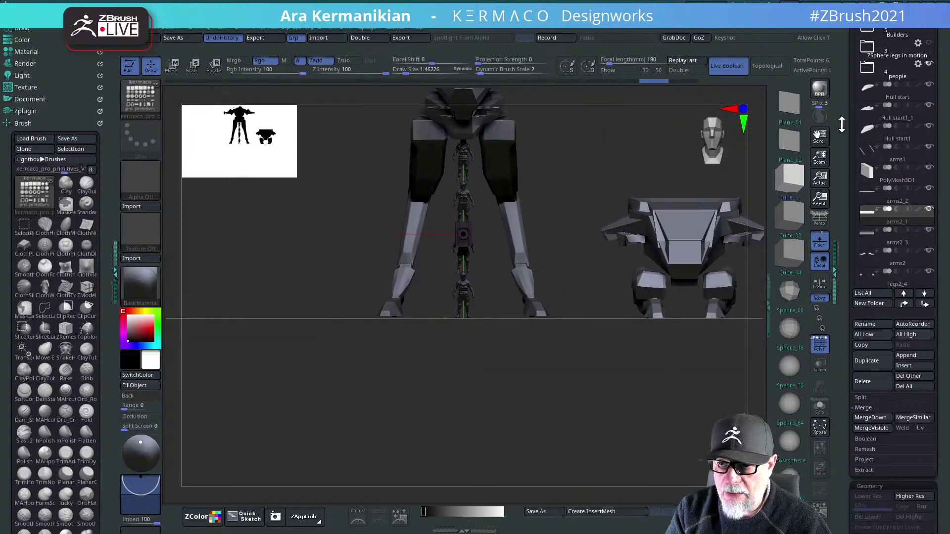
- Expand the people folder in the subtool list to reach the pilot and human figure subtools
{"action": "left_click_drag", "start_coordinate": [842, 124], "coordinate": [849, 235]}
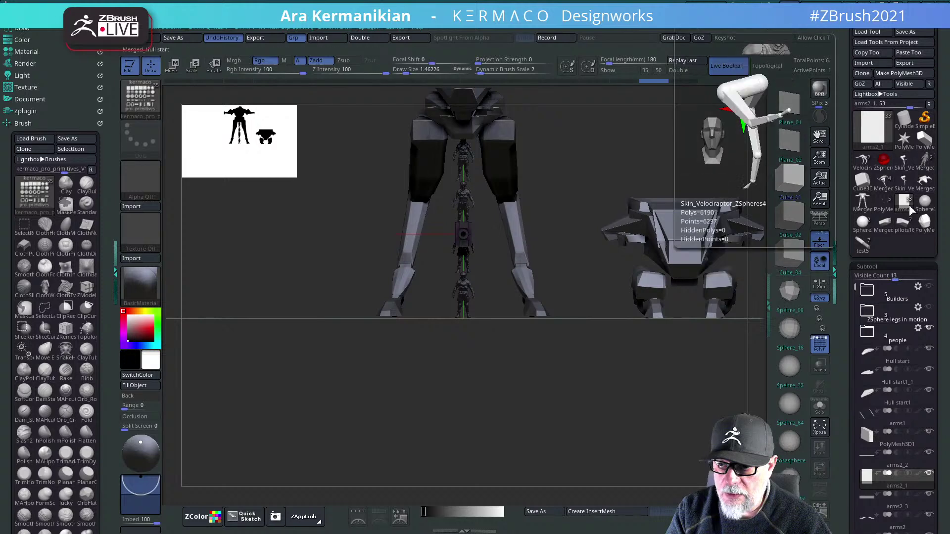
{"action": "left_click", "coordinate": [868, 332]}
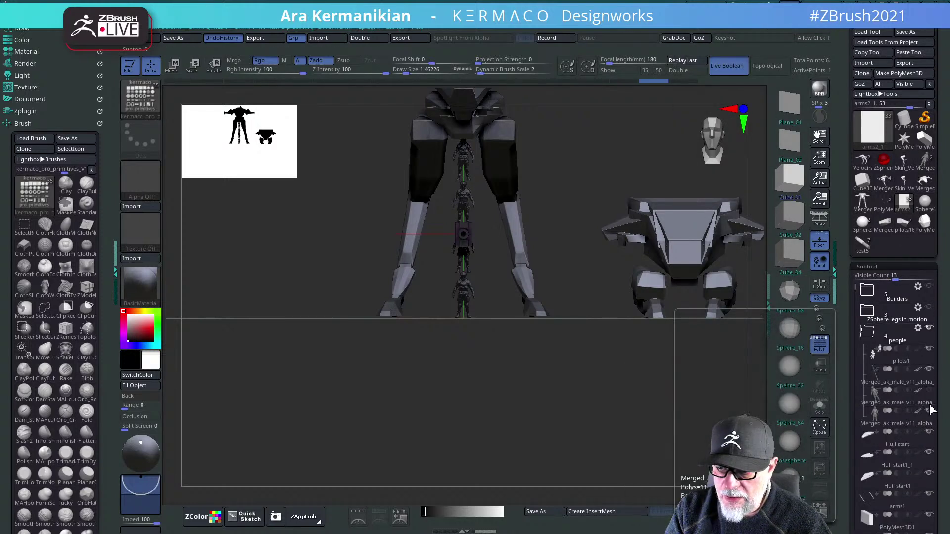
{"action": "left_click_drag", "start_coordinate": [678, 362], "coordinate": [547, 367]}
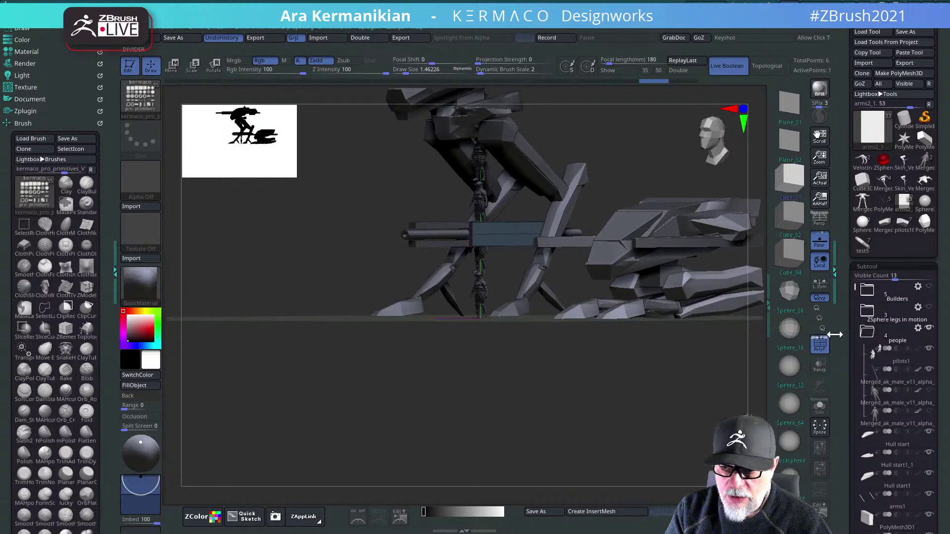
- Turn on transparency for the inactive subtools and check both robots from the back, front and side
{"action": "left_click", "coordinate": [820, 370]}
{"action": "left_click_drag", "start_coordinate": [539, 418], "coordinate": [553, 368]}
{"action": "left_click_drag", "start_coordinate": [647, 216], "coordinate": [473, 201]}
{"action": "left_click_drag", "start_coordinate": [656, 209], "coordinate": [592, 218]}
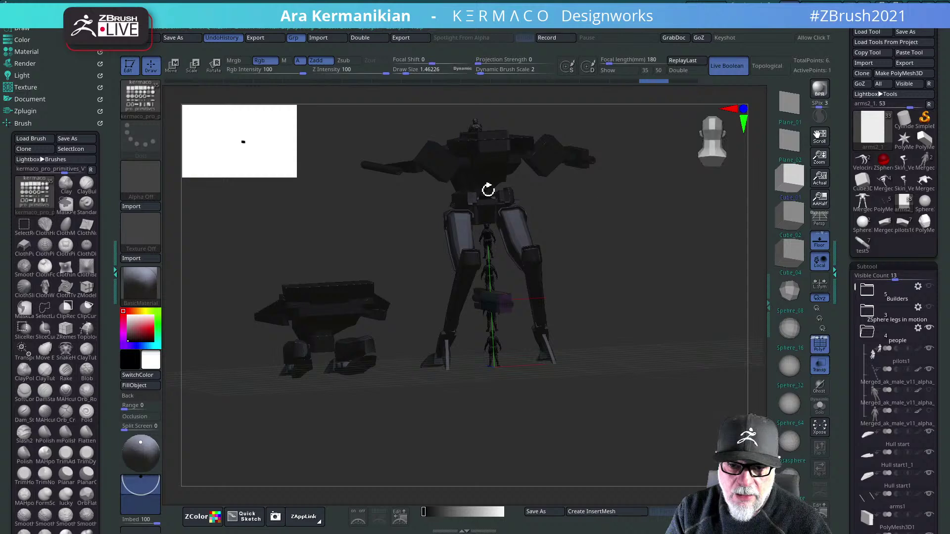
{"action": "left_click_drag", "start_coordinate": [668, 251], "coordinate": [652, 268]}
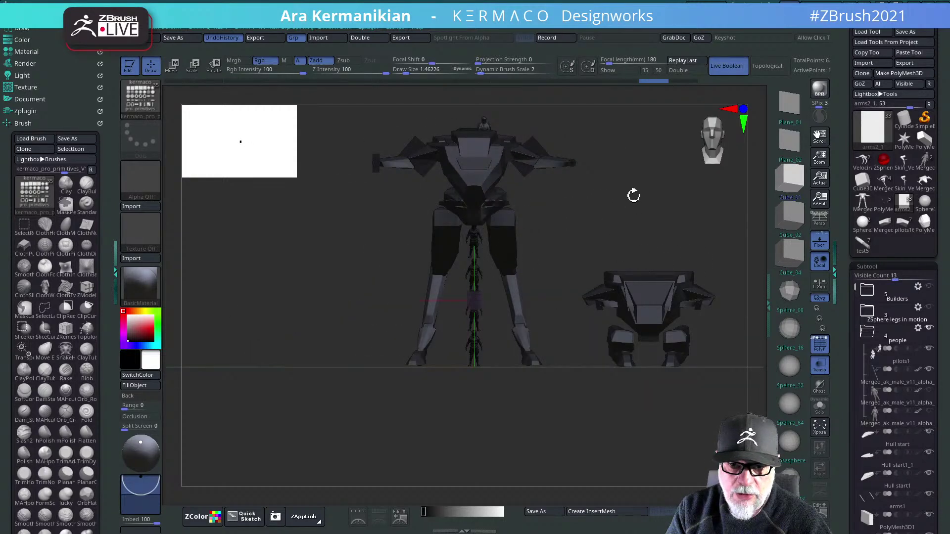
{"action": "left_click_drag", "start_coordinate": [634, 196], "coordinate": [596, 187]}
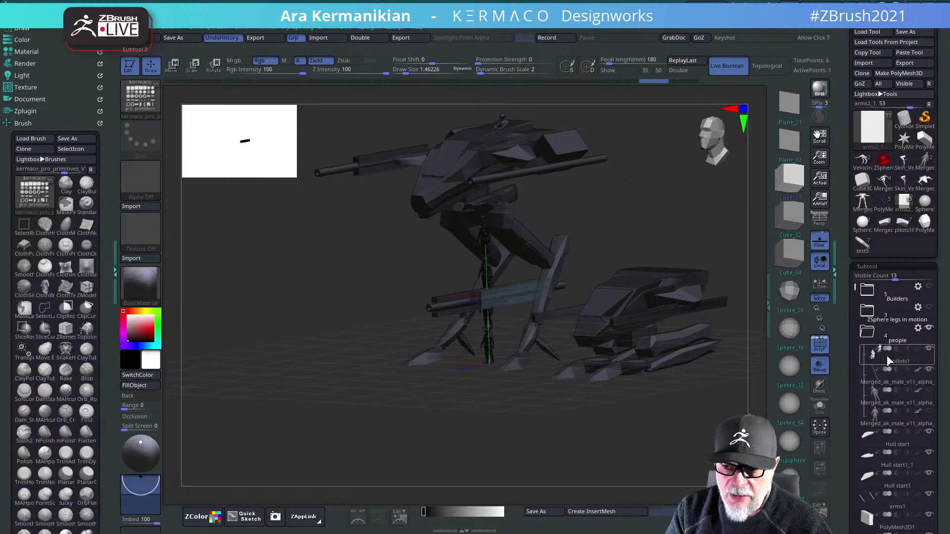
- Make the pilots1 subtool active and turn on Ghost transparency for the surrounding robot parts
{"action": "left_click", "coordinate": [902, 365]}
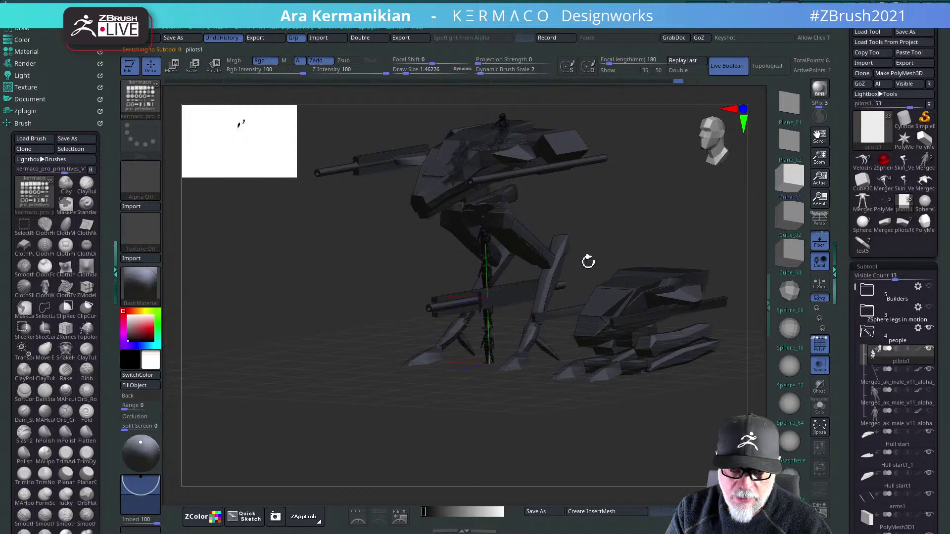
{"action": "left_click", "coordinate": [820, 387]}
{"action": "left_click_drag", "start_coordinate": [688, 212], "coordinate": [718, 215]}
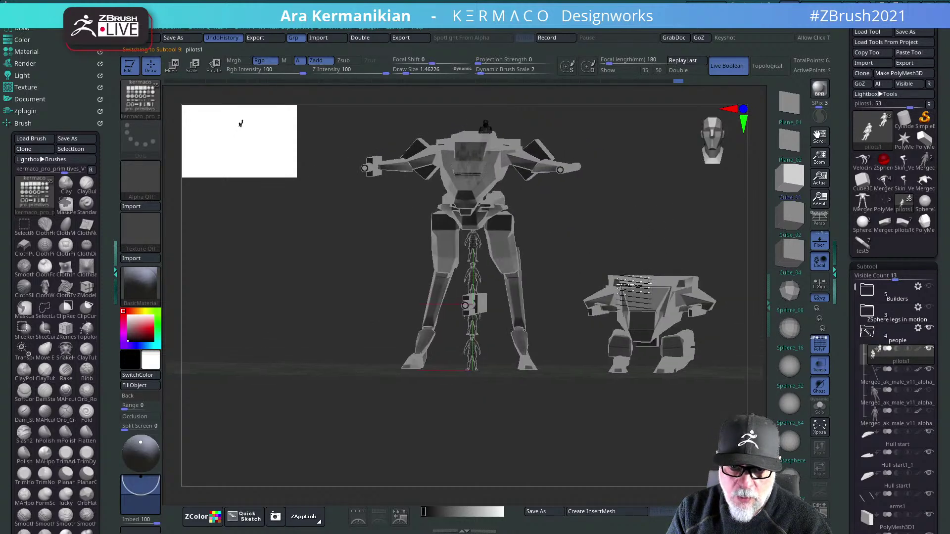
- Examine the pilots inside the ghosted hull and the column of human figures between the standing robot's legs
{"action": "left_click_drag", "start_coordinate": [659, 277], "coordinate": [438, 221], "text": "alt"}
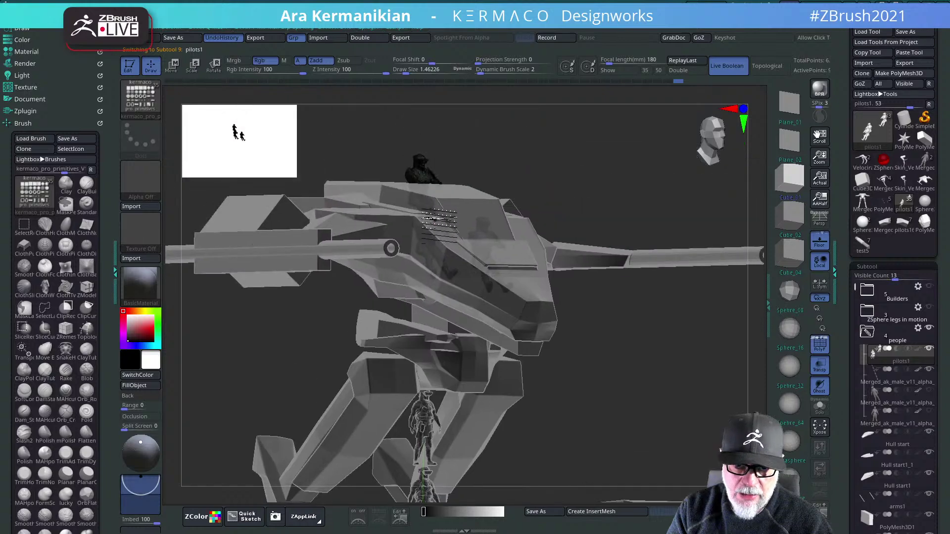
{"action": "left_click_drag", "start_coordinate": [668, 366], "coordinate": [466, 371]}
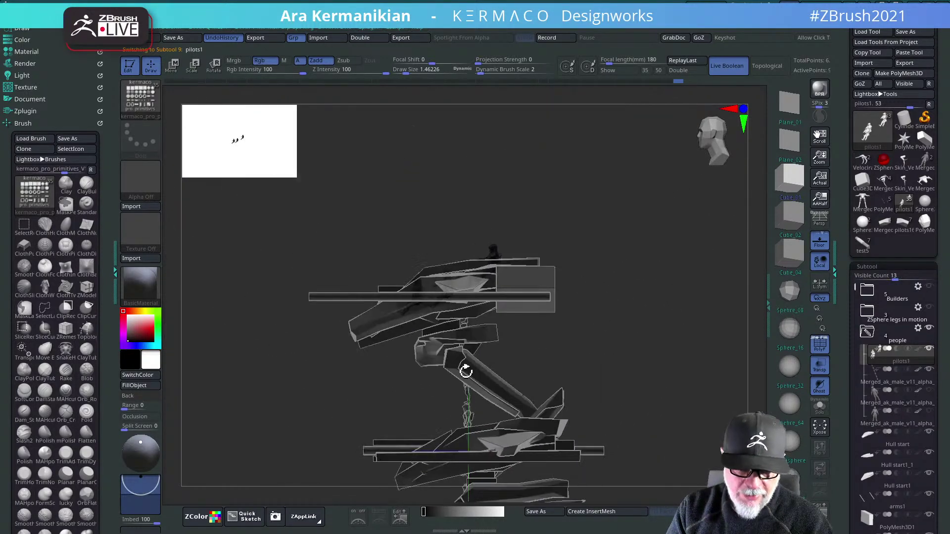
{"action": "left_click_drag", "start_coordinate": [615, 374], "coordinate": [495, 271]}
{"action": "left_click_drag", "start_coordinate": [585, 234], "coordinate": [424, 282]}
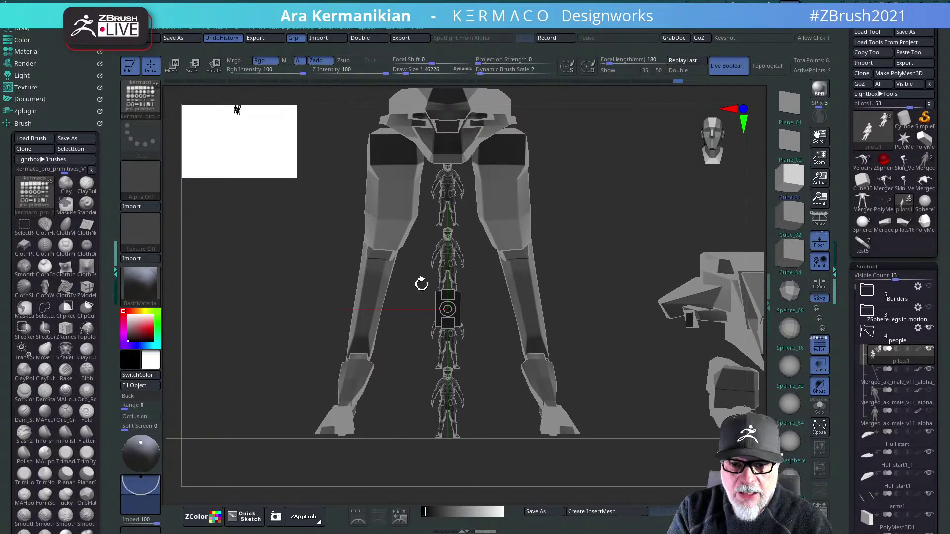
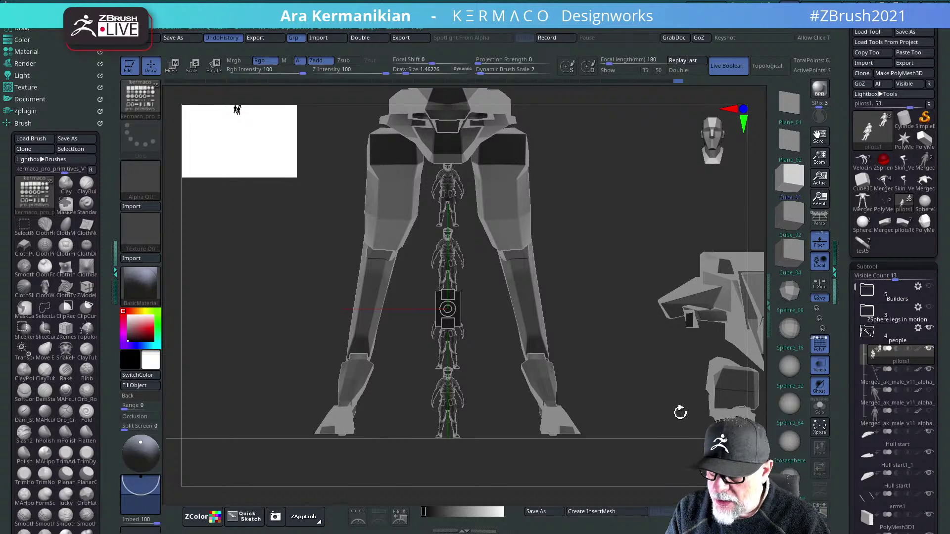
{"action": "left_click_drag", "start_coordinate": [683, 394], "coordinate": [448, 435]}
{"action": "left_click_drag", "start_coordinate": [663, 468], "coordinate": [555, 432], "text": "shift"}
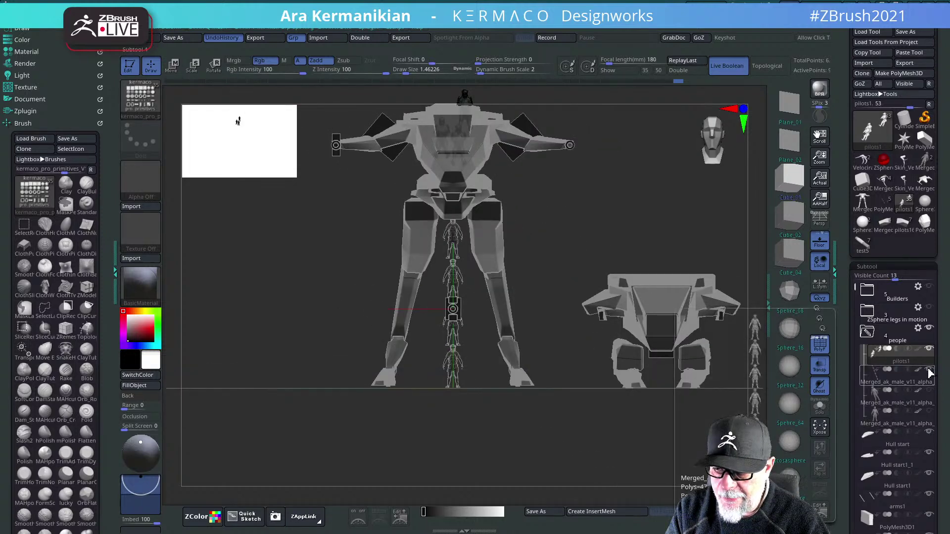
- Hide the column of stacked human figures and show the other two human figure subtools in the people folder
{"action": "mouse_move", "coordinate": [874, 412]}
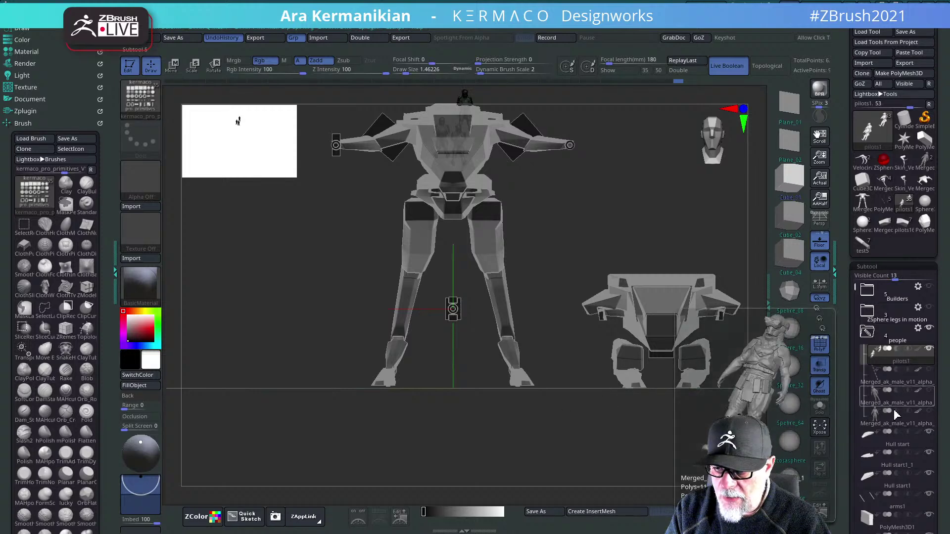
{"action": "left_click", "coordinate": [927, 394]}
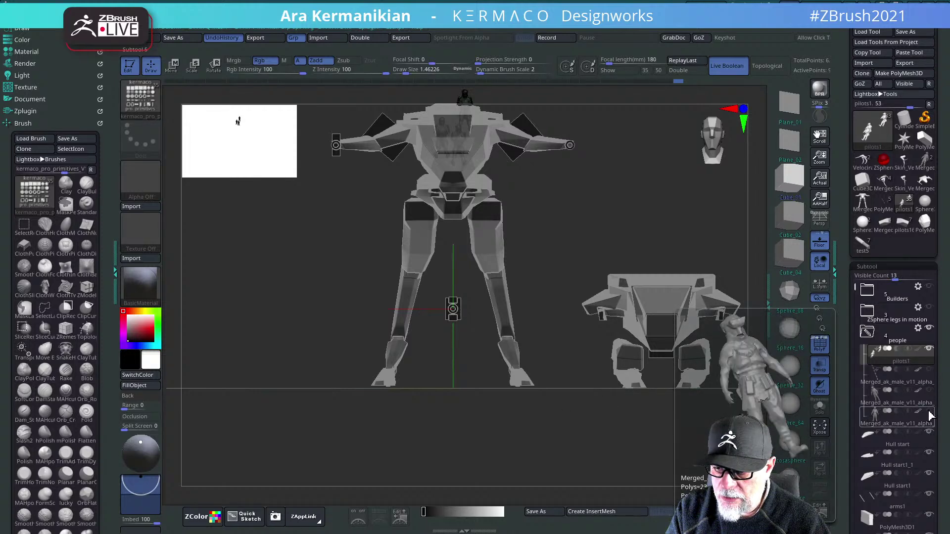
{"action": "left_click", "coordinate": [929, 412]}
{"action": "left_click_drag", "start_coordinate": [585, 444], "coordinate": [598, 467], "text": "alt"}
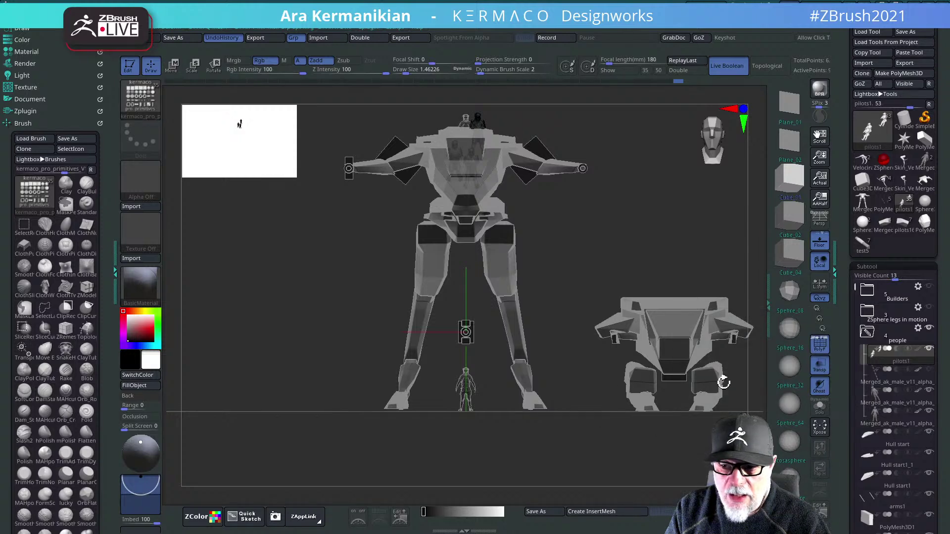
- Inspect the standing robot's size against the single human figures from the front and the side
{"action": "left_click_drag", "start_coordinate": [488, 214], "coordinate": [493, 200]}
{"action": "left_click_drag", "start_coordinate": [612, 241], "coordinate": [619, 278], "text": "shift"}
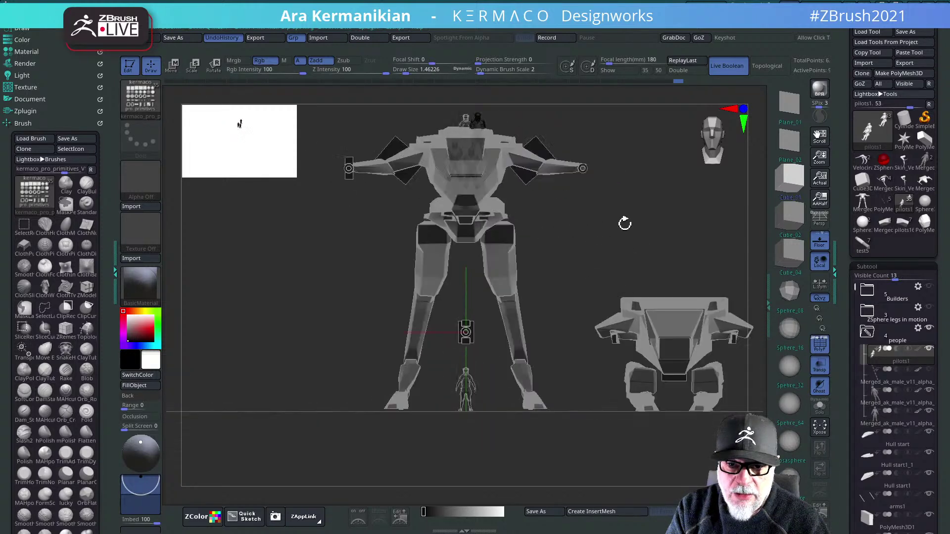
{"action": "left_click_drag", "start_coordinate": [623, 223], "coordinate": [592, 284], "text": "alt"}
{"action": "left_click_drag", "start_coordinate": [552, 201], "coordinate": [354, 226]}
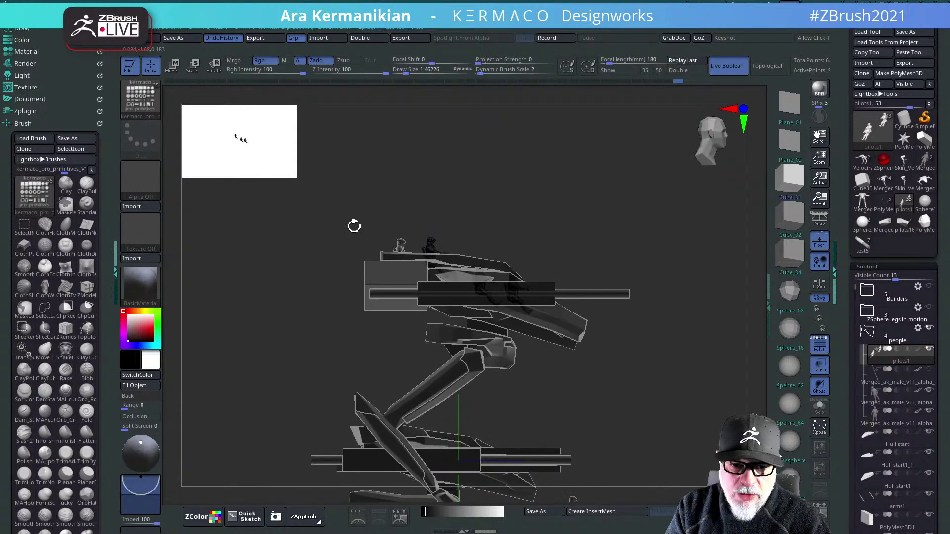
- Raise the human figure standing partly inside the hull so it stands on top, and check its scale against the robot
{"action": "left_click", "coordinate": [405, 240], "text": "alt"}
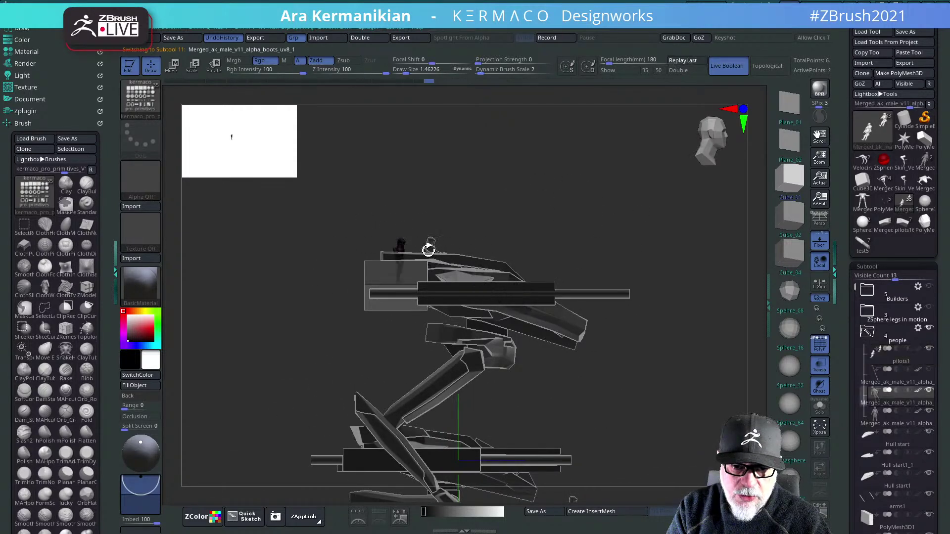
{"action": "key", "text": "w"}
{"action": "left_click_drag", "start_coordinate": [398, 211], "coordinate": [399, 186]}
{"action": "left_click_drag", "start_coordinate": [626, 213], "coordinate": [680, 456], "text": "shift"}
{"action": "left_click_drag", "start_coordinate": [668, 301], "coordinate": [457, 246]}
{"action": "left_click_drag", "start_coordinate": [595, 257], "coordinate": [566, 261]}
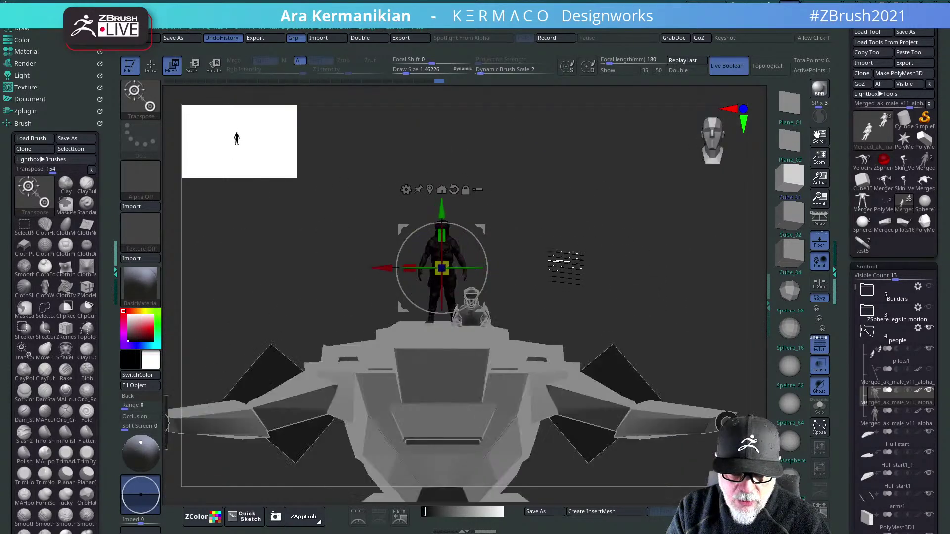
{"action": "left_click_drag", "start_coordinate": [667, 254], "coordinate": [455, 244], "text": "alt"}
{"action": "key", "text": "1"}
{"action": "left_click_drag", "start_coordinate": [653, 272], "coordinate": [370, 280]}
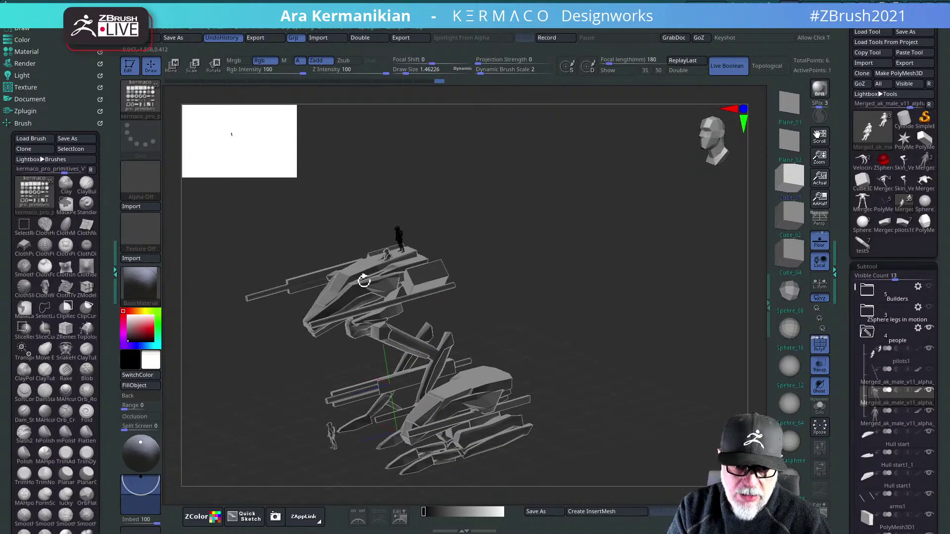
{"action": "left_click_drag", "start_coordinate": [599, 335], "coordinate": [608, 292]}
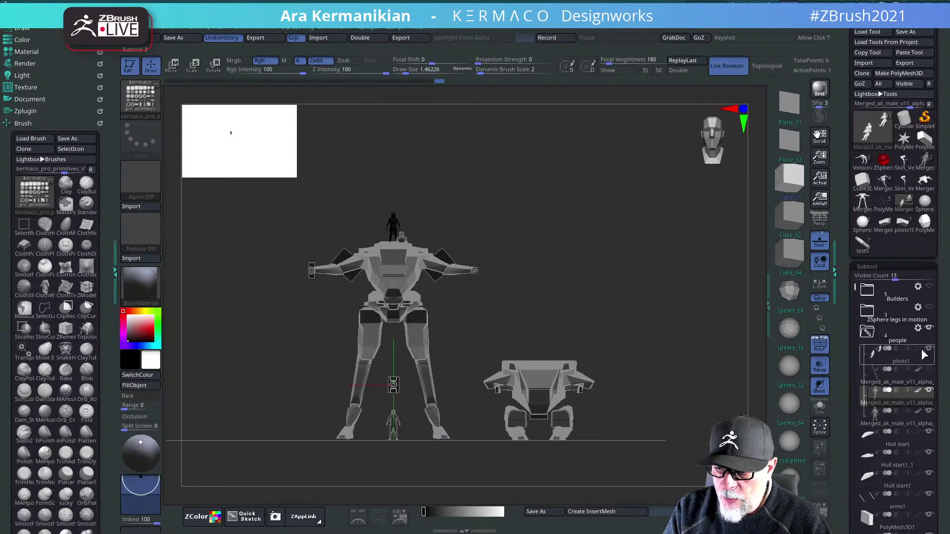
- Hide the human figure standing on the hull, make the ground figure active, and compare it and the seated pilot with the robot
{"action": "left_click", "coordinate": [931, 418]}
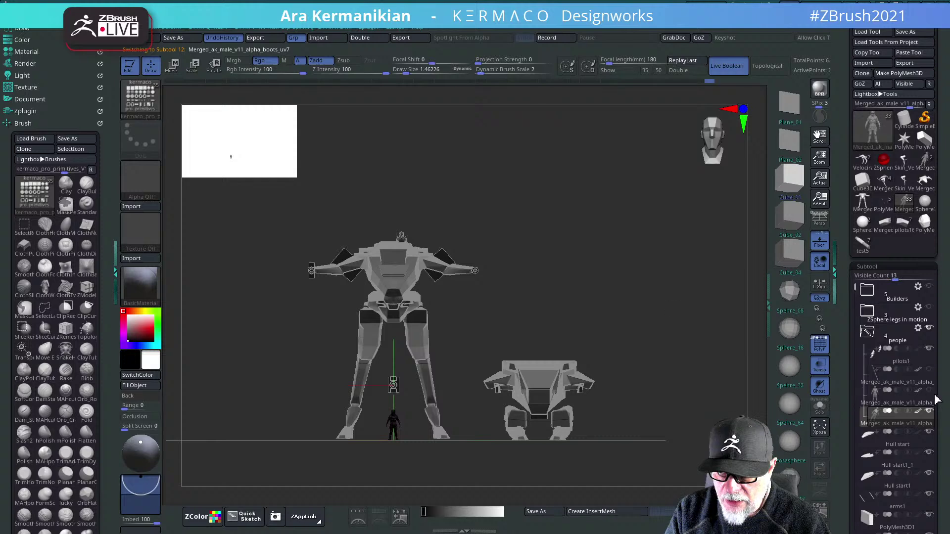
{"action": "left_click_drag", "start_coordinate": [636, 316], "coordinate": [610, 301]}
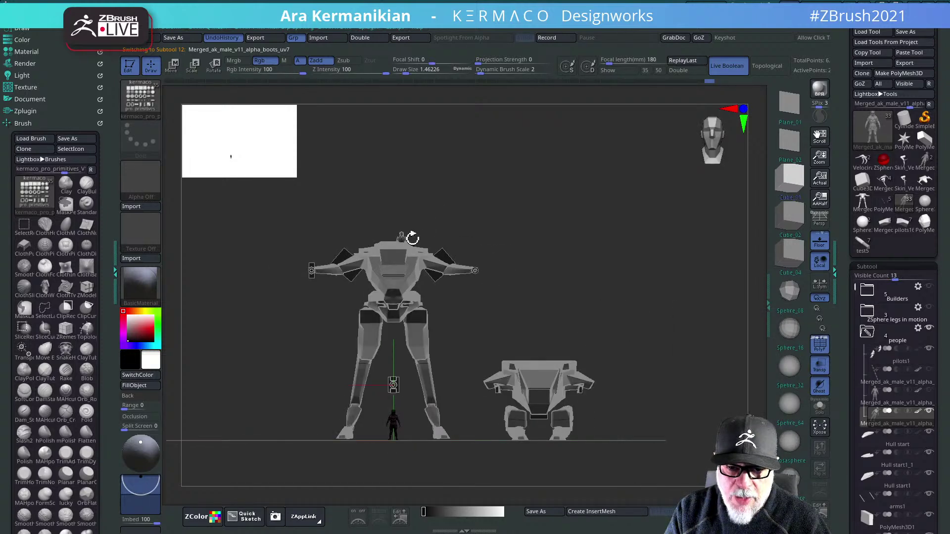
{"action": "left_click_drag", "start_coordinate": [591, 267], "coordinate": [350, 140], "text": "alt"}
{"action": "left_click_drag", "start_coordinate": [544, 148], "coordinate": [543, 246], "text": "alt"}
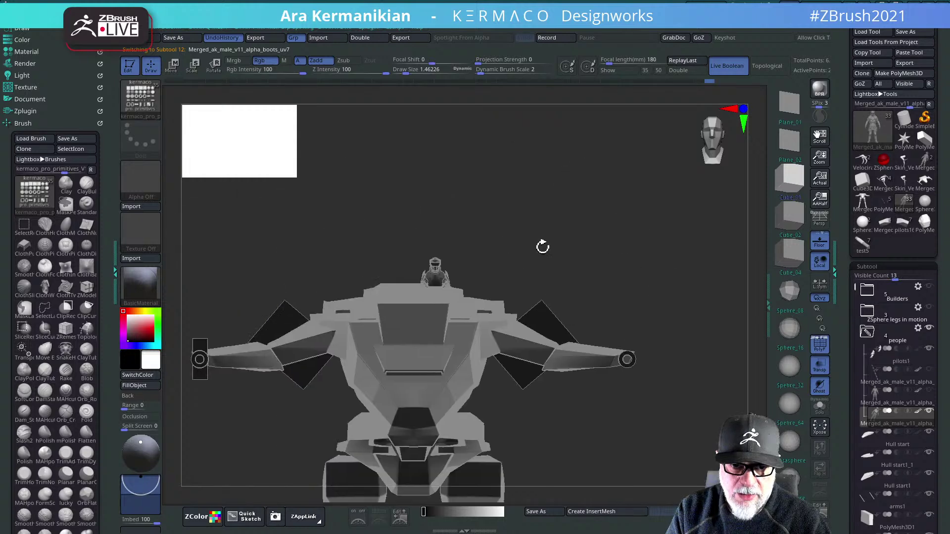
{"action": "left_click_drag", "start_coordinate": [626, 263], "coordinate": [592, 267]}
{"action": "left_click_drag", "start_coordinate": [584, 205], "coordinate": [513, 267], "text": "shift"}
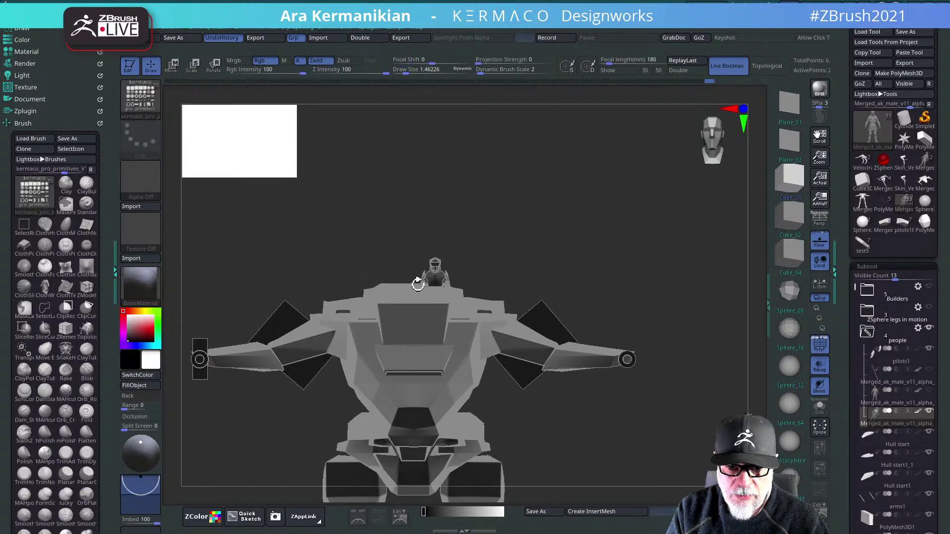
{"action": "left_click_drag", "start_coordinate": [601, 280], "coordinate": [827, 330], "text": "alt"}
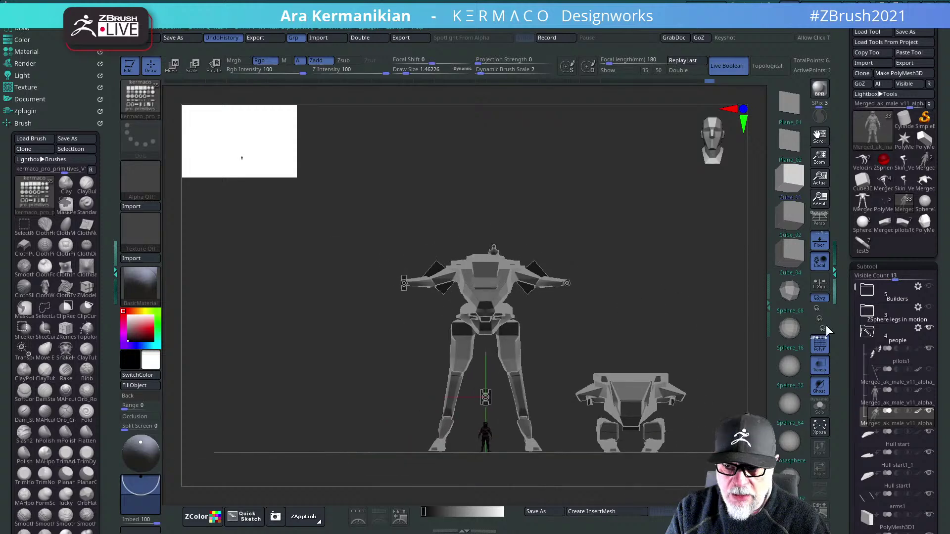
- Make the pods subtool active and inspect the shoulder pods on the standing robot
{"action": "left_click_drag", "start_coordinate": [860, 428], "coordinate": [847, 418]}
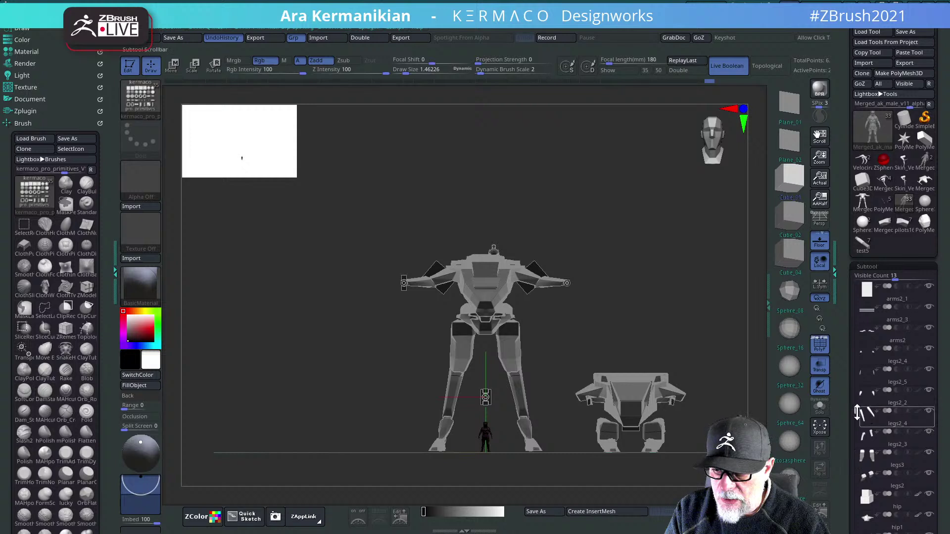
{"action": "left_click_drag", "start_coordinate": [857, 413], "coordinate": [860, 347]}
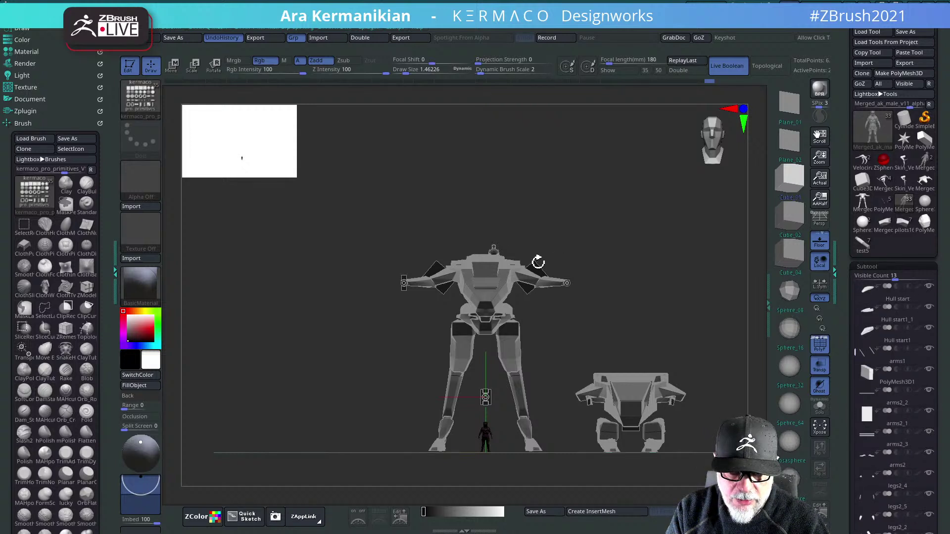
{"action": "left_click", "coordinate": [538, 263], "text": "alt"}
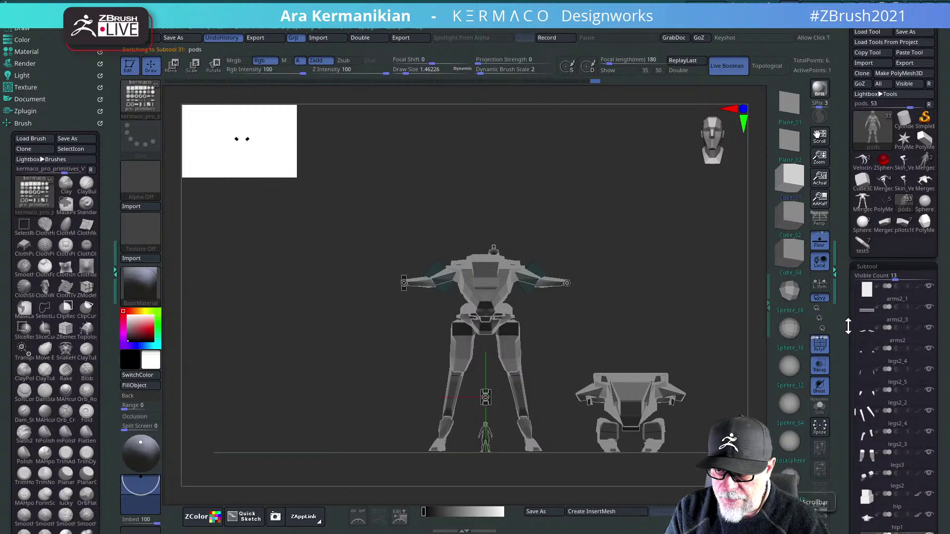
{"action": "left_click_drag", "start_coordinate": [848, 326], "coordinate": [841, 262]}
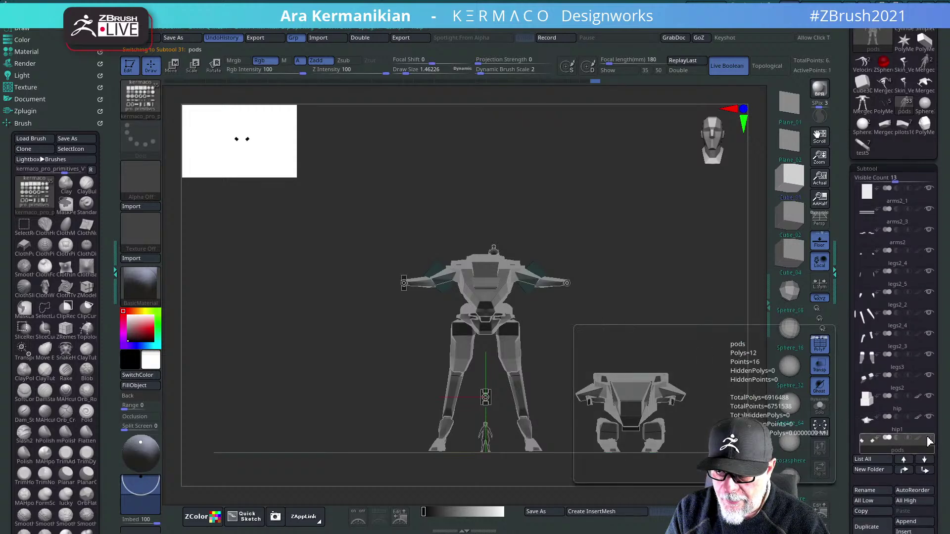
{"action": "mouse_move", "coordinate": [658, 301]}
{"action": "left_mouse_down"}
{"action": "mouse_move", "coordinate": [630, 316]}
{"action": "mouse_move", "coordinate": [660, 310]}
{"action": "left_mouse_up"}
{"action": "mouse_move", "coordinate": [932, 358]}
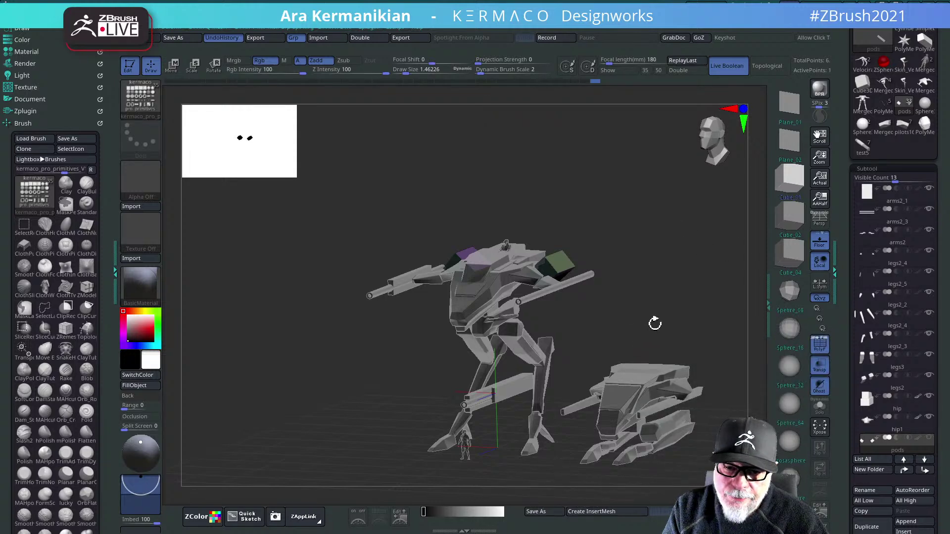
{"action": "mouse_move", "coordinate": [654, 324]}
{"action": "left_mouse_down", "text": "shift"}
{"action": "mouse_move", "coordinate": [584, 343]}
{"action": "mouse_move", "coordinate": [726, 347]}
{"action": "mouse_move", "coordinate": [658, 364]}
{"action": "mouse_move", "coordinate": [648, 314]}
{"action": "left_mouse_up", "text": "shift"}
- Isolate the arm housing parts, showing only arms2_2, PolyMesh3D1, arms2_1 and arms2_3, with PolyMesh3D1 as the active subtool
{"action": "left_click", "coordinate": [488, 396], "text": "alt"}
{"action": "left_click", "coordinate": [819, 410]}
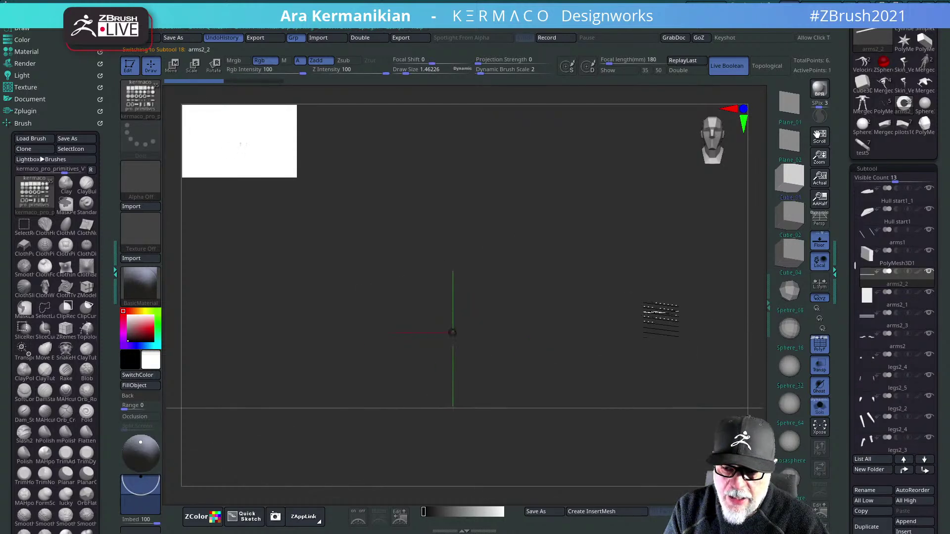
{"action": "left_click", "coordinate": [820, 410]}
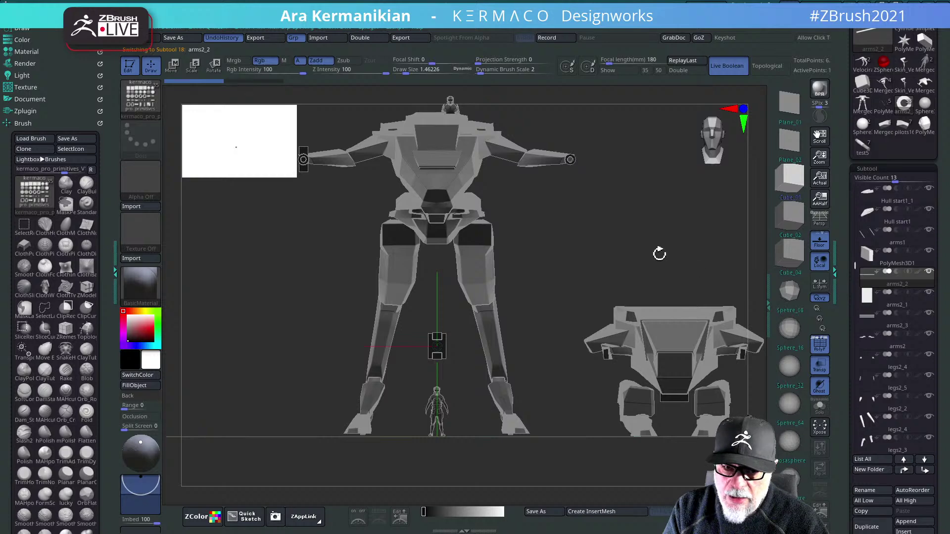
{"action": "left_click", "coordinate": [929, 272], "text": "shift"}
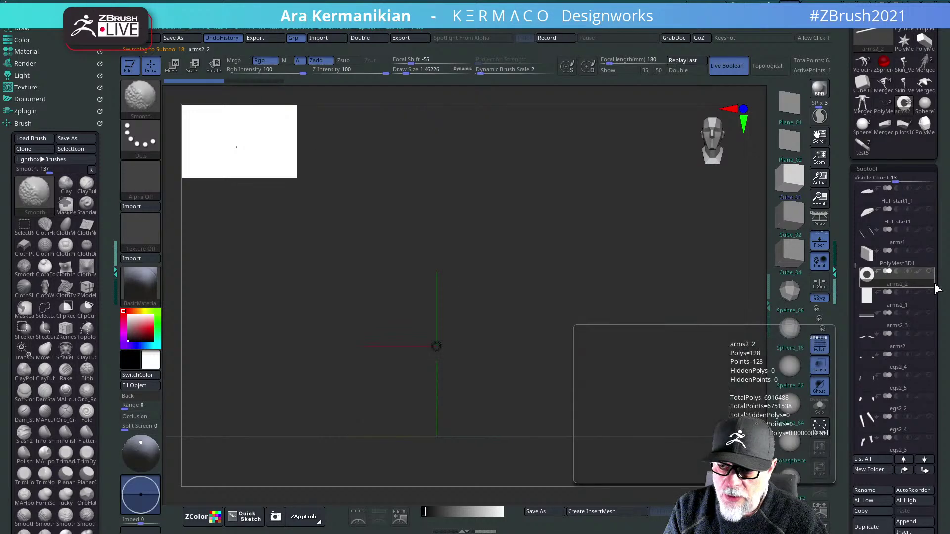
{"action": "left_click", "coordinate": [930, 251]}
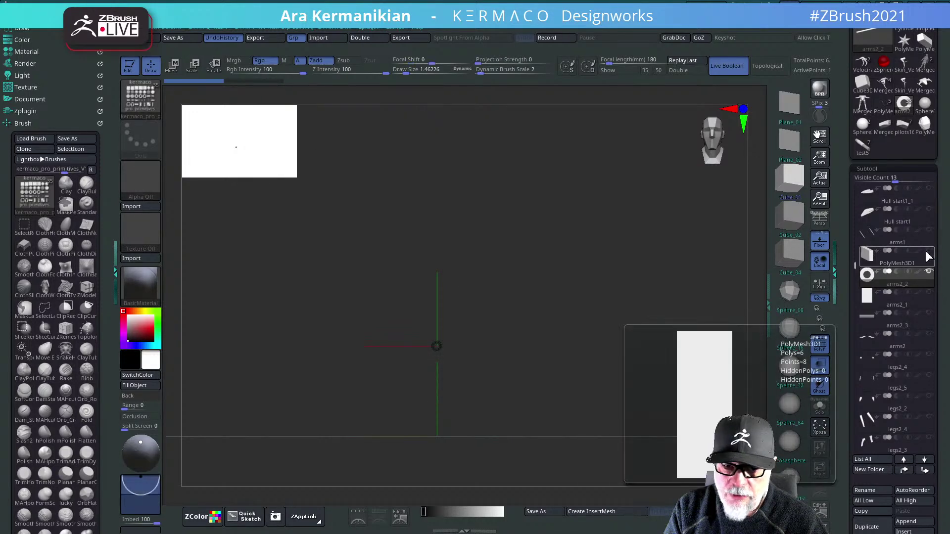
{"action": "left_click_drag", "start_coordinate": [615, 305], "coordinate": [643, 306]}
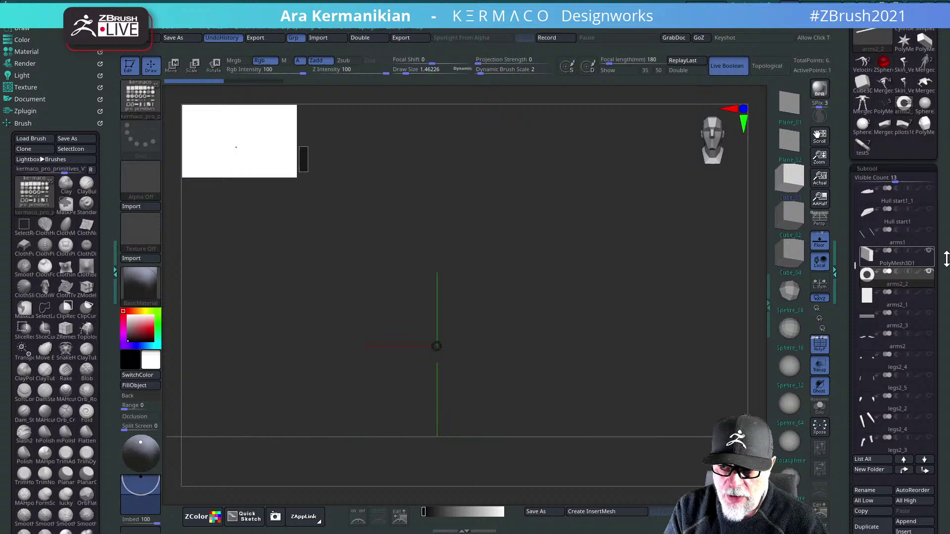
{"action": "left_click", "coordinate": [921, 255]}
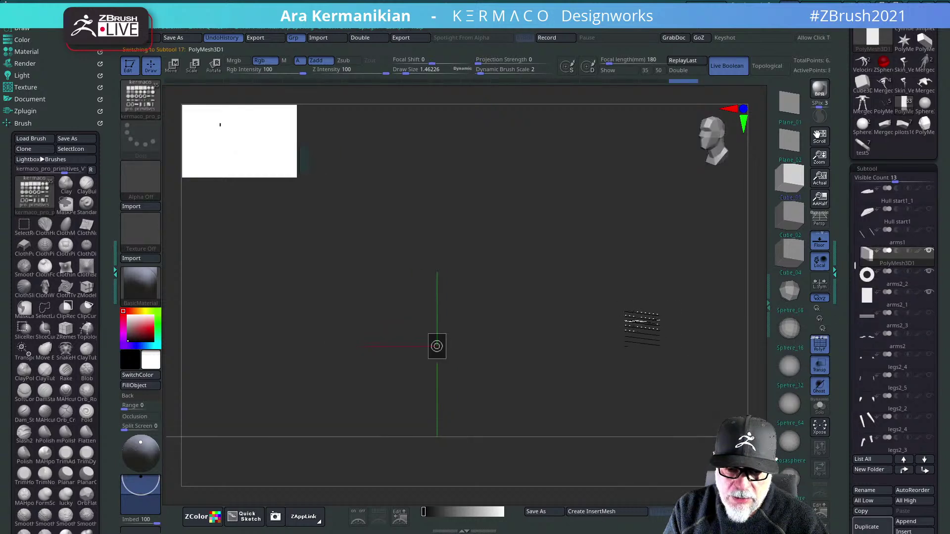
{"action": "left_click", "coordinate": [929, 312]}
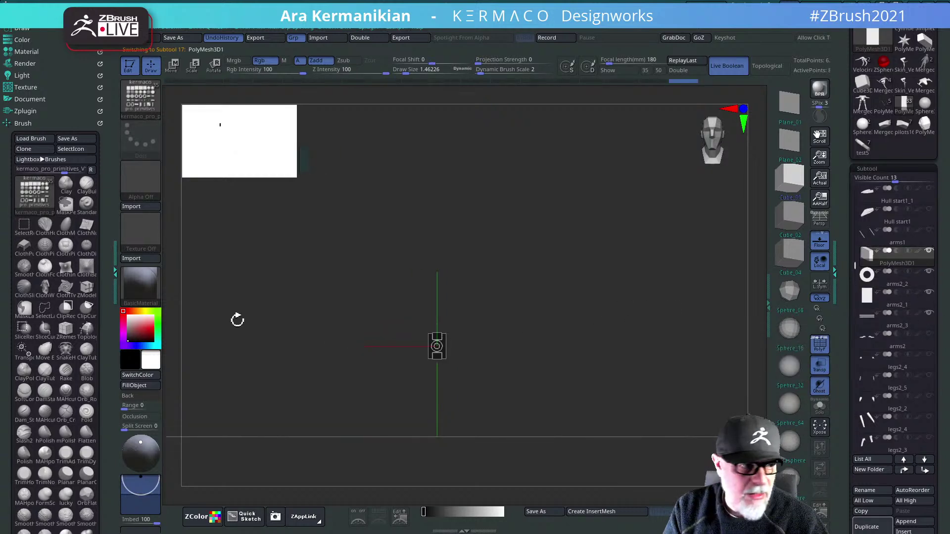
- Switch to the web browser and try to open pixologic.com in a new tab
{"action": "left_click_drag", "start_coordinate": [0, 121], "coordinate": [822, 2]}
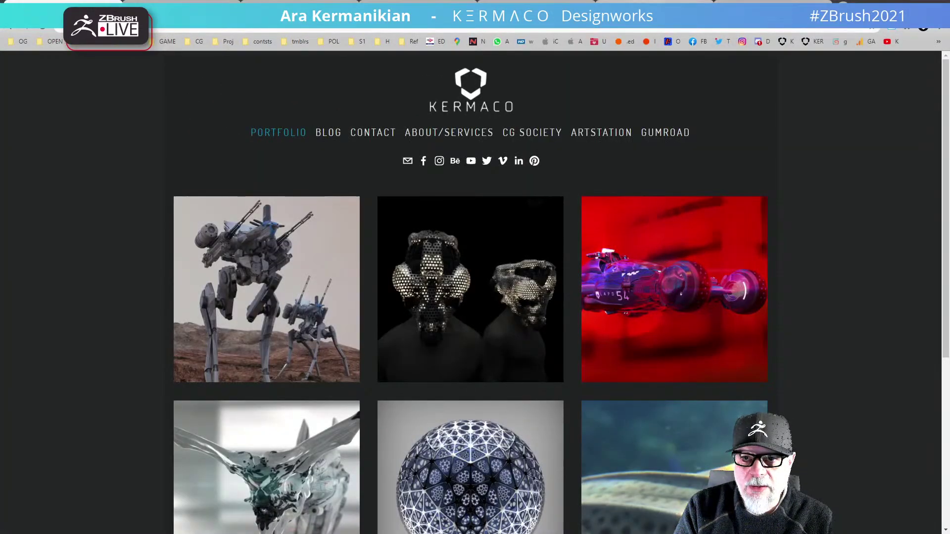
{"action": "key", "text": "ctrl+t"}
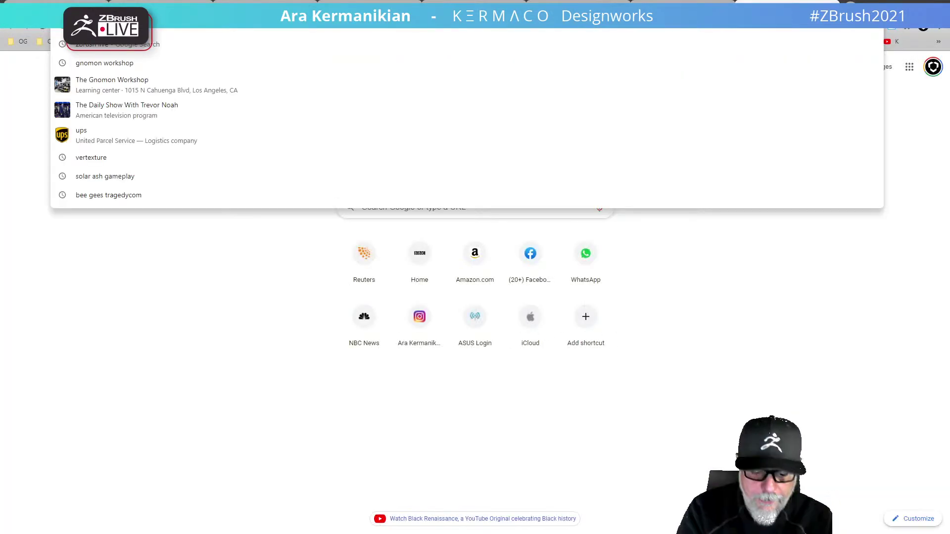
{"action": "type", "text": "pixologic.com"}
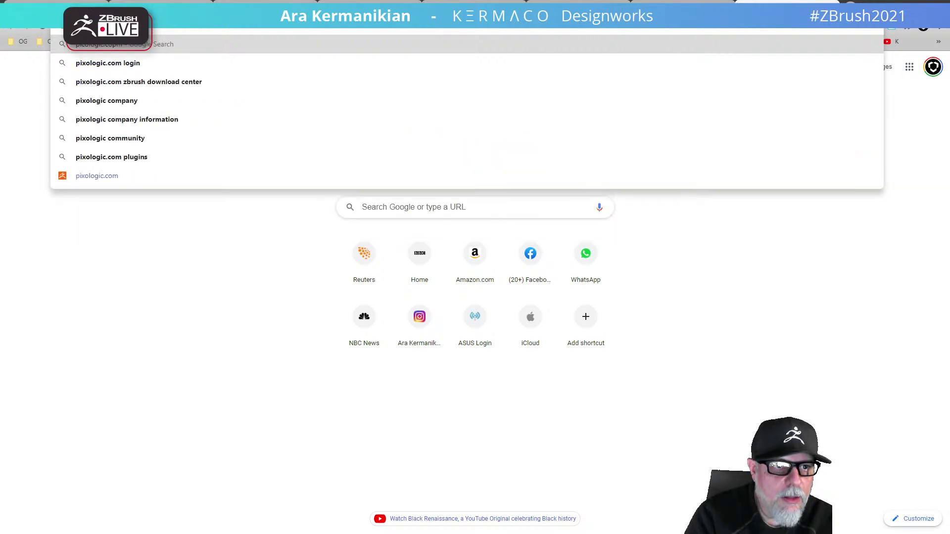
{"action": "key", "text": "BackSpace"}
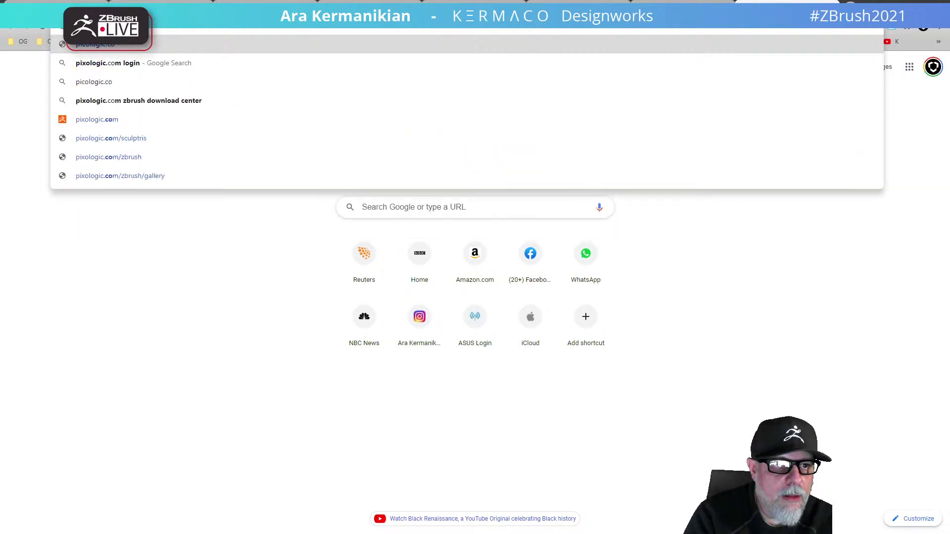
{"action": "key", "text": "Escape"}
{"action": "key", "text": "Return"}
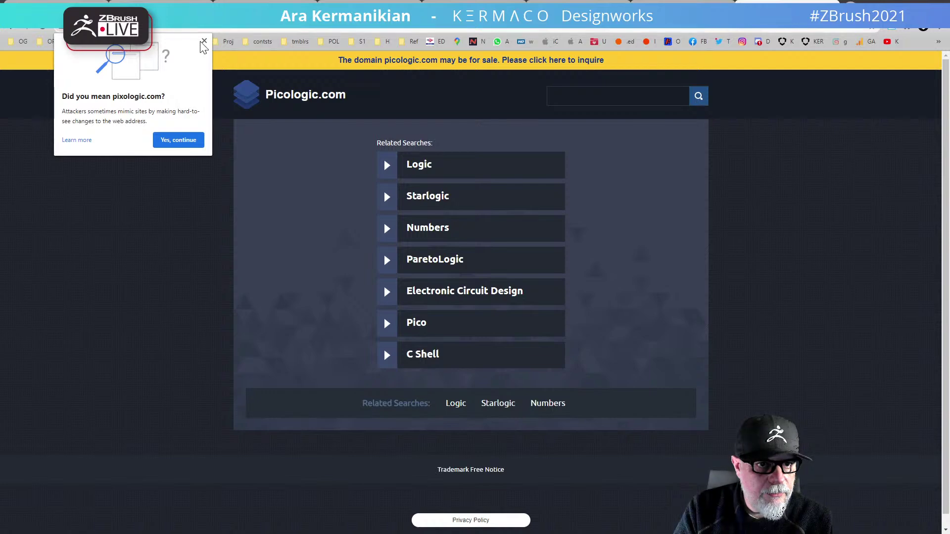
{"action": "left_click", "coordinate": [204, 41]}
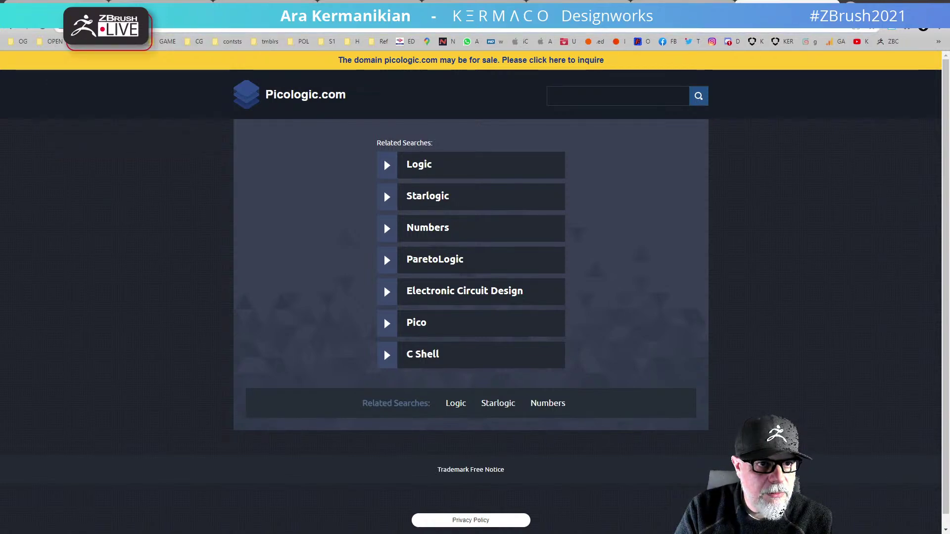
{"action": "type", "text": "x"}
{"action": "key", "text": "Return"}
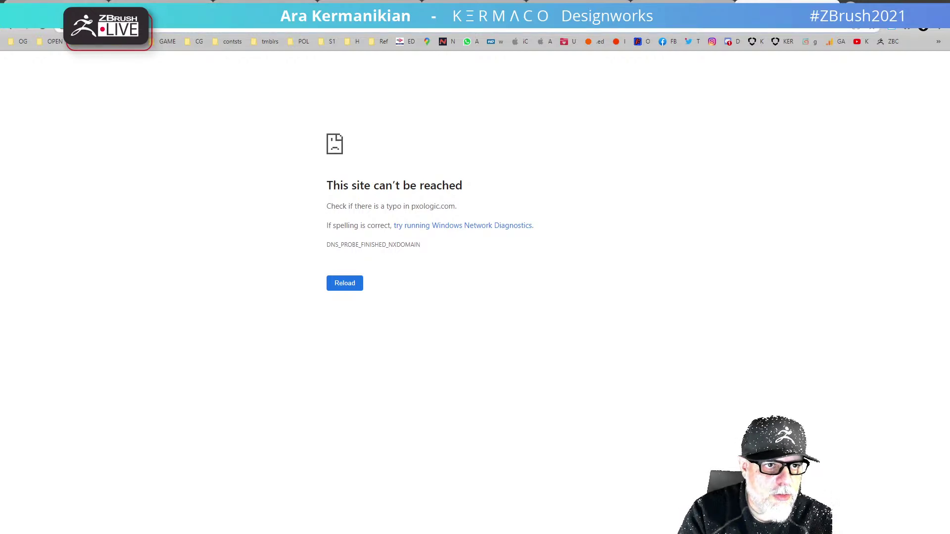
- Search Google for pxologic and open the Pixologic ZBrush website from the results
{"action": "key", "text": "BackSpace"}
{"action": "key", "text": "BackSpace"}
{"action": "key", "text": "BackSpace"}
{"action": "key", "text": "Return"}
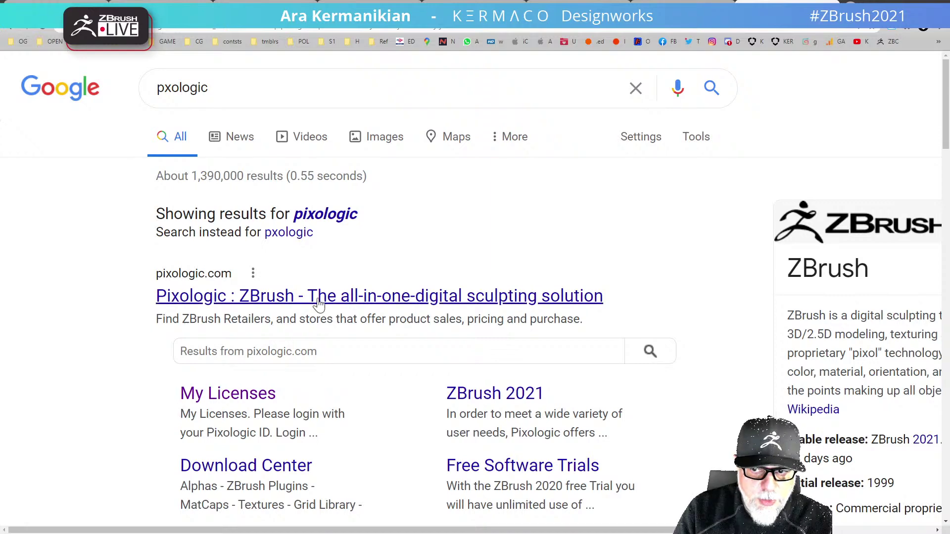
{"action": "left_click", "coordinate": [372, 302]}
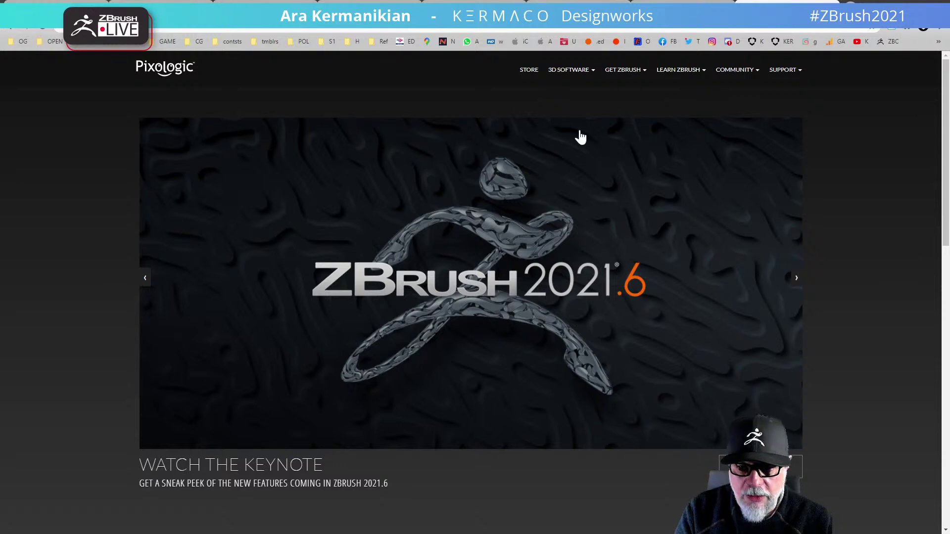
- Look through the ZBrush purchase and software options, open the ZBrushCoreMini page, and view its Free to Download section
{"action": "left_click", "coordinate": [637, 79]}
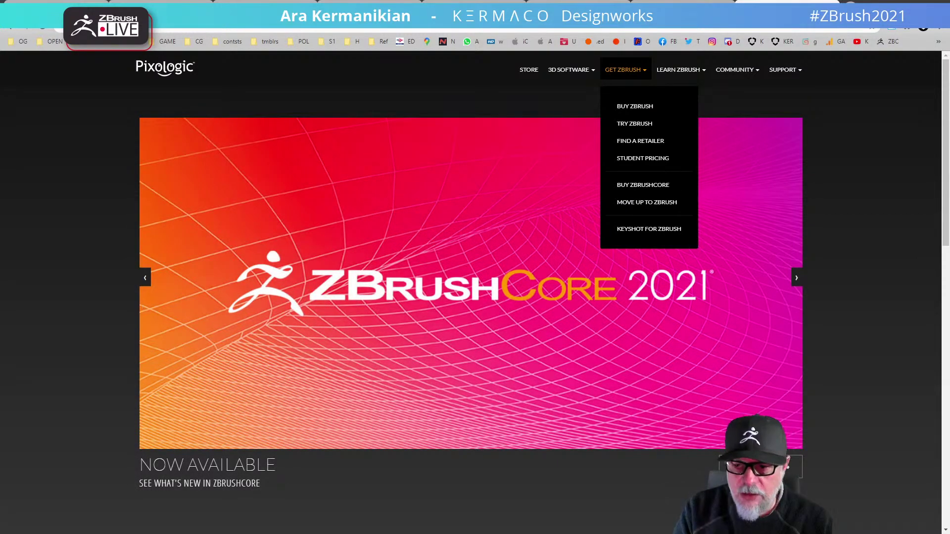
{"action": "left_click_drag", "start_coordinate": [945, 190], "coordinate": [916, 123]}
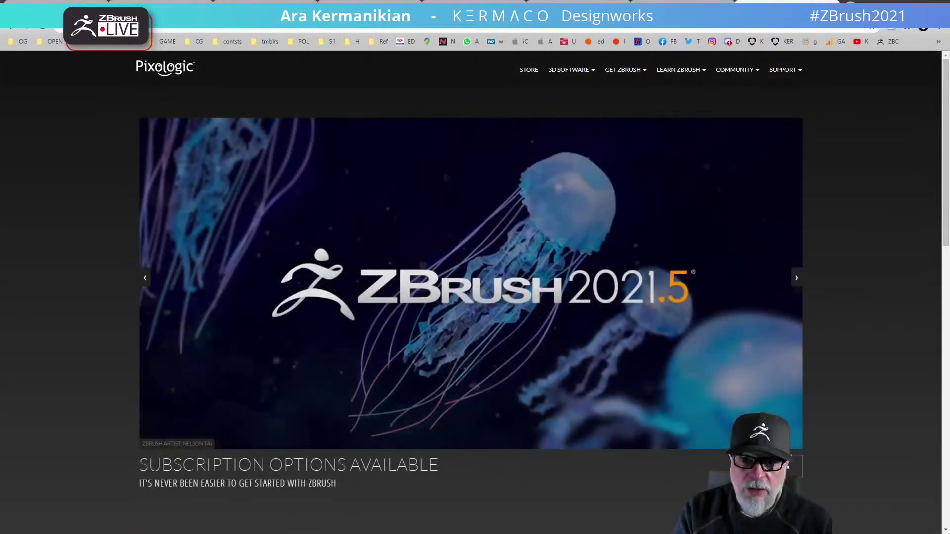
{"action": "mouse_move", "coordinate": [584, 73]}
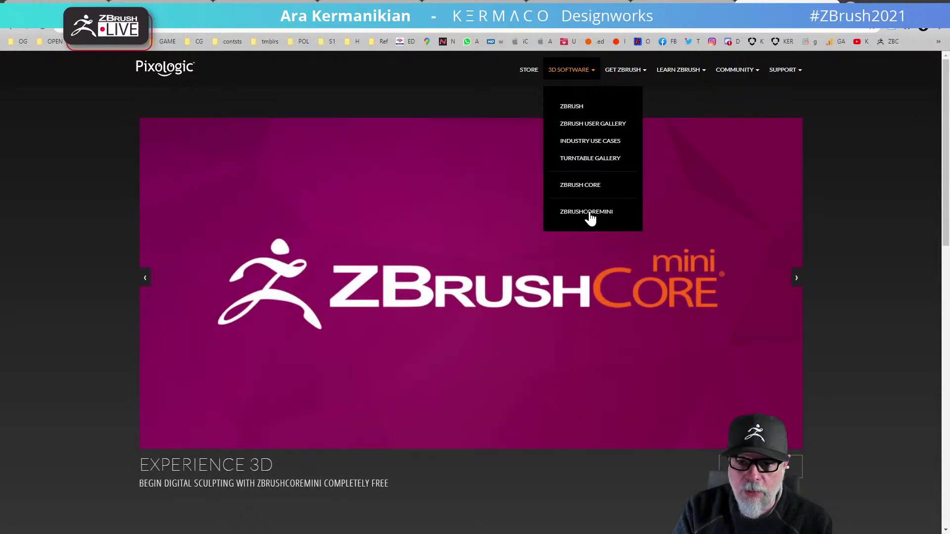
{"action": "left_click", "coordinate": [600, 263]}
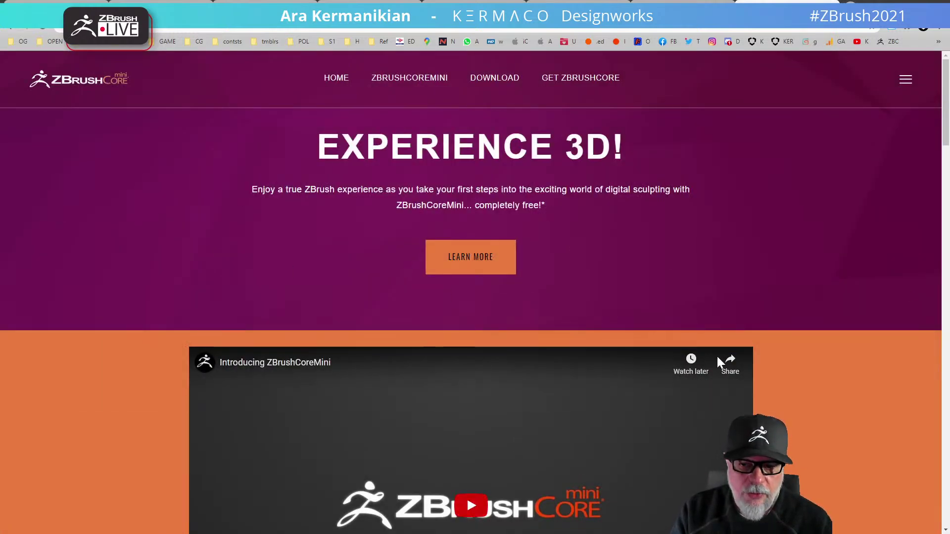
{"action": "left_click_drag", "start_coordinate": [943, 121], "coordinate": [946, 341]}
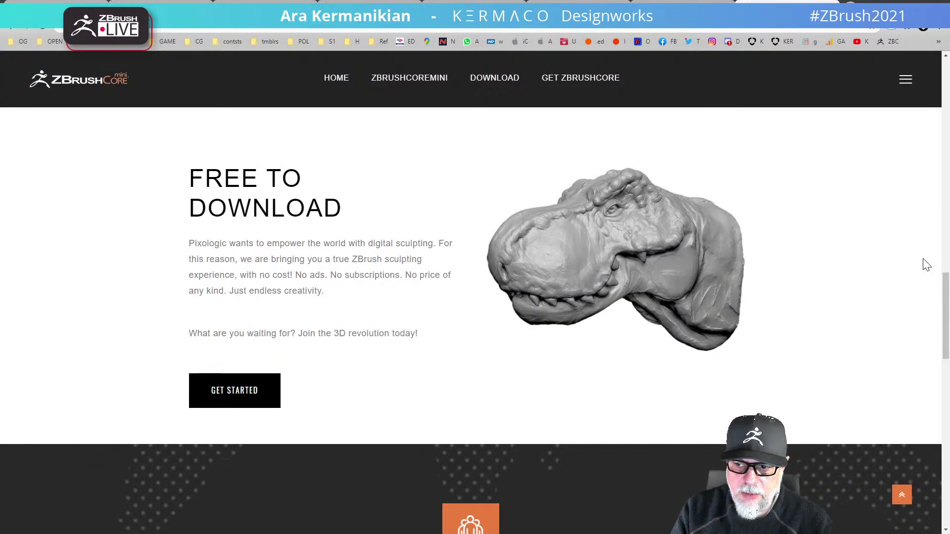
- Glance over the ZBrushCoreMini page's Freedom to Create section, close the page, and switch back to ZBrush
{"action": "left_click_drag", "start_coordinate": [946, 298], "coordinate": [944, 186]}
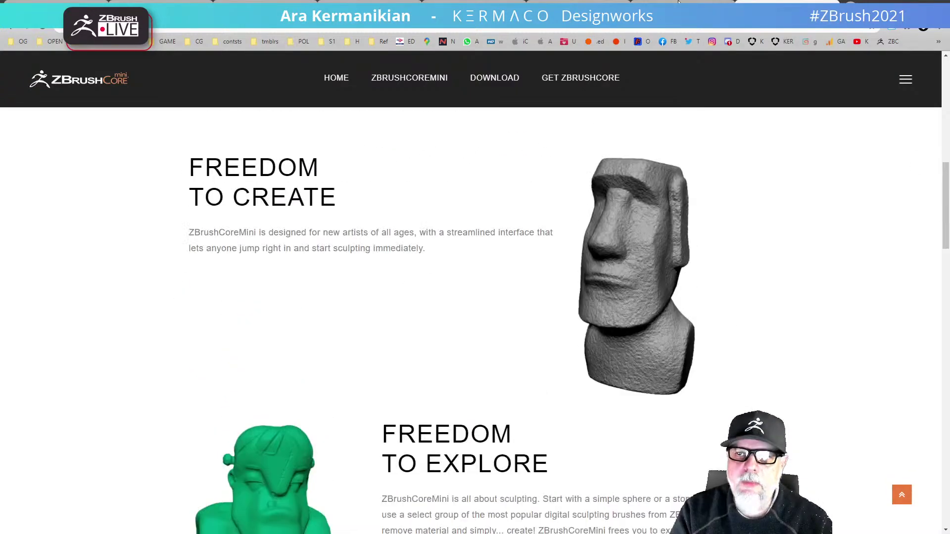
{"action": "left_click", "coordinate": [831, 7]}
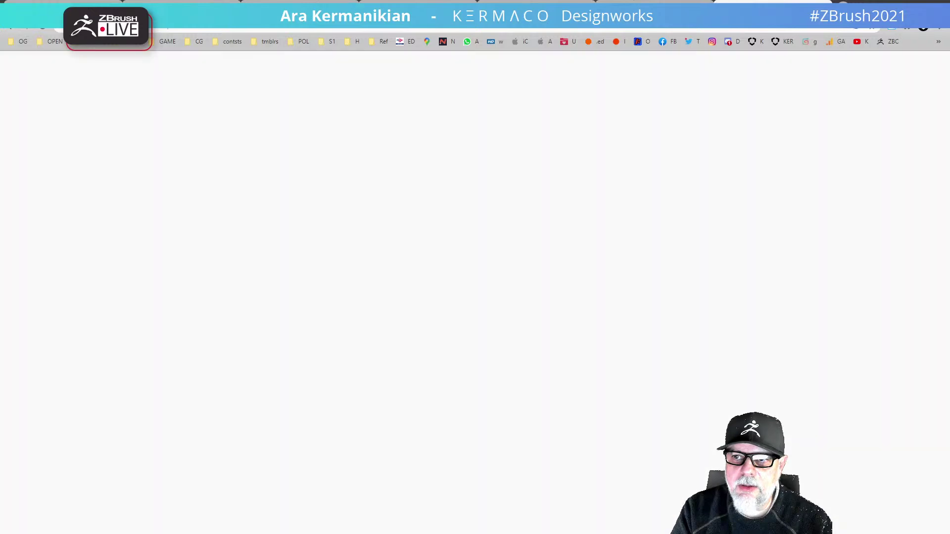
{"action": "left_click_drag", "start_coordinate": [871, 8], "coordinate": [198, 495]}
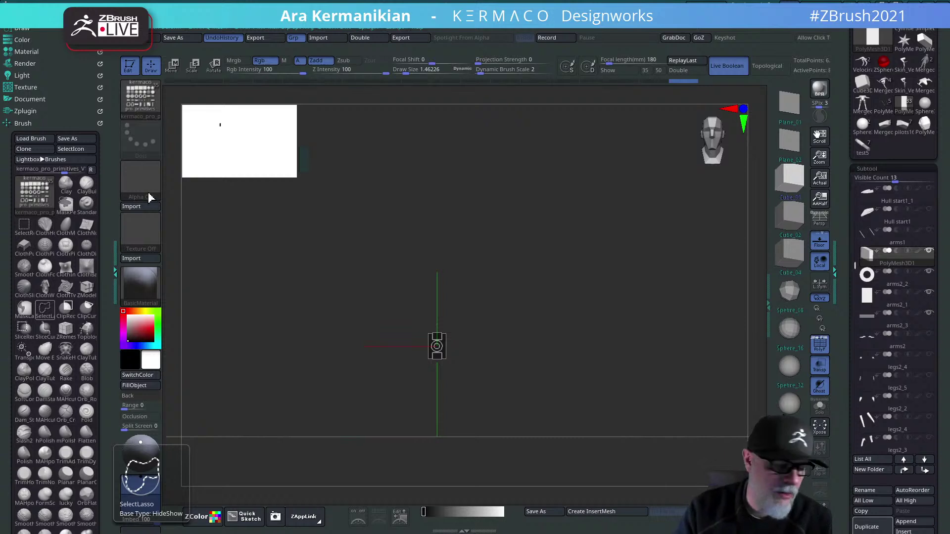
- Select the arms2_1 housing block, centre its transform gizmo, and narrow the block along X by a factor of about 0.93
{"action": "left_click_drag", "start_coordinate": [516, 297], "coordinate": [585, 354]}
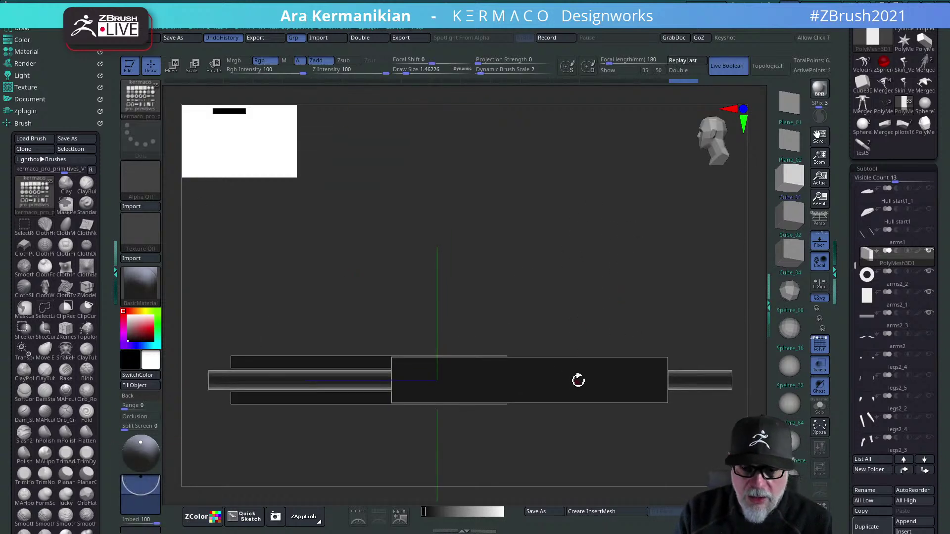
{"action": "left_click", "coordinate": [578, 380], "text": "alt"}
{"action": "left_click_drag", "start_coordinate": [610, 314], "coordinate": [535, 272]}
{"action": "key", "text": "w"}
{"action": "left_click", "coordinate": [426, 239], "text": "alt"}
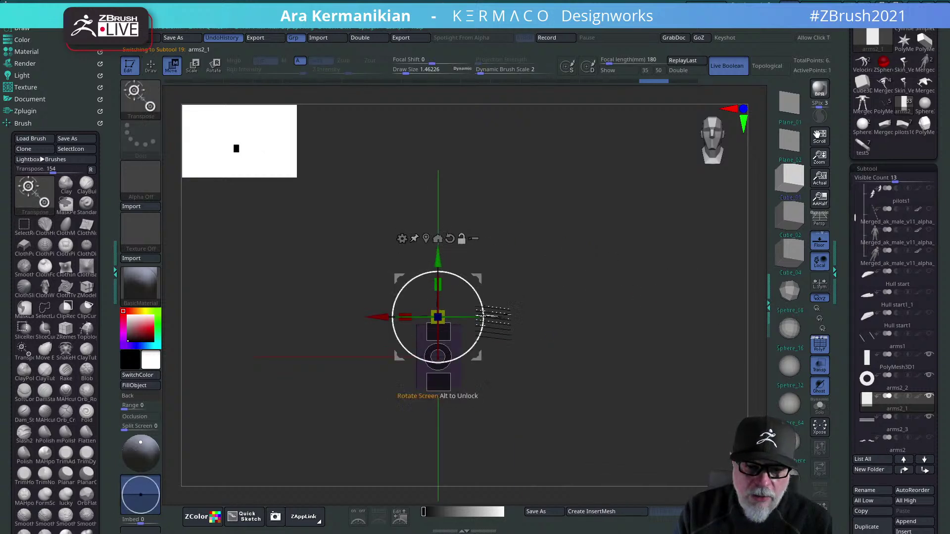
{"action": "left_click_drag", "start_coordinate": [638, 302], "coordinate": [661, 325]}
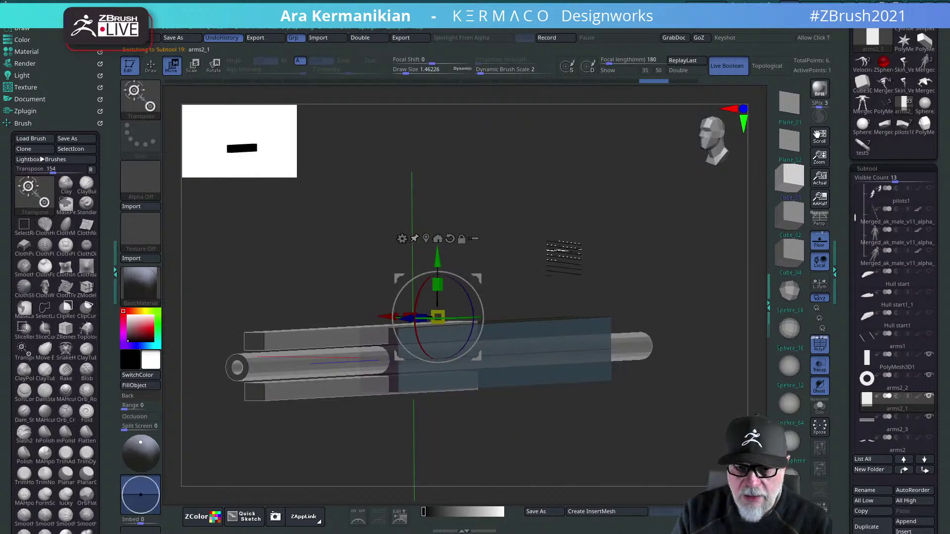
{"action": "left_click_drag", "start_coordinate": [562, 251], "coordinate": [596, 240], "text": "shift"}
{"action": "left_click", "coordinate": [438, 239]}
{"action": "left_click_drag", "start_coordinate": [524, 326], "coordinate": [586, 238]}
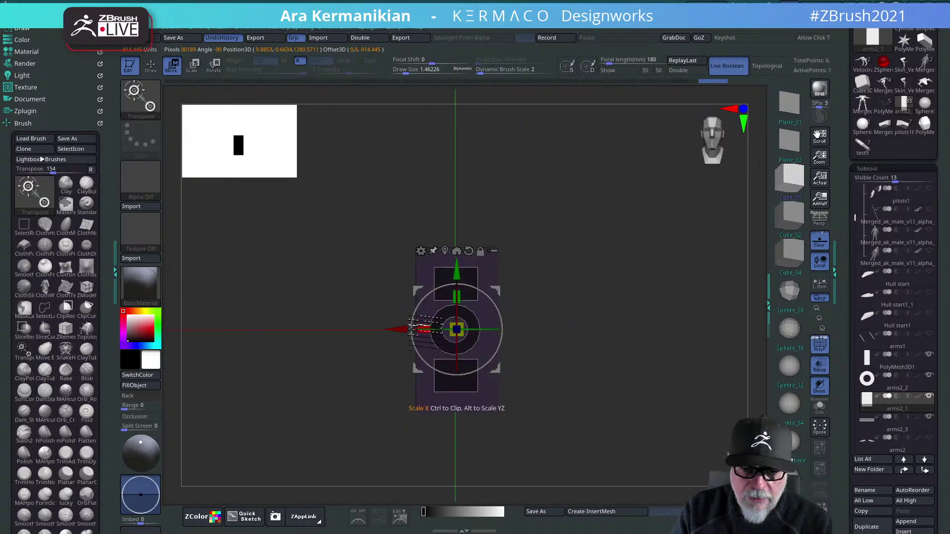
{"action": "left_click_drag", "start_coordinate": [424, 329], "coordinate": [427, 330]}
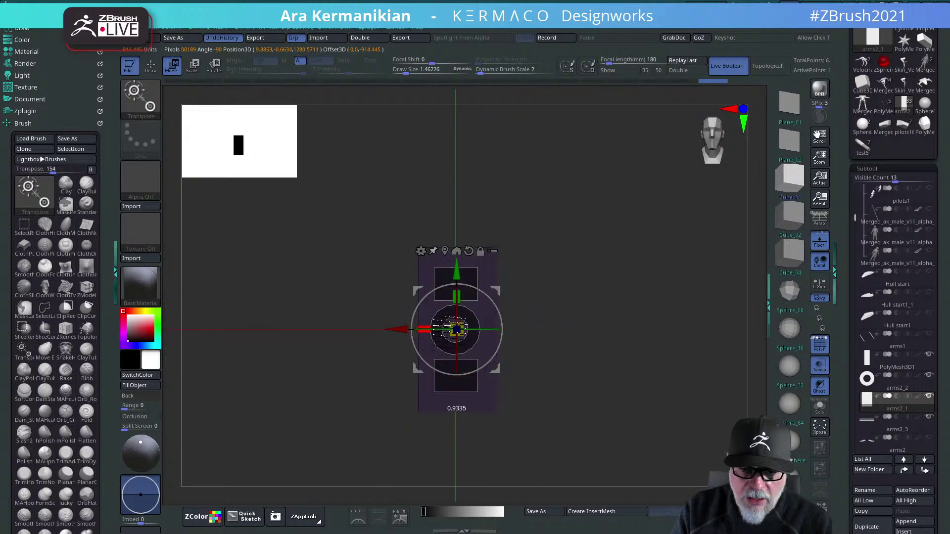
{"action": "left_click", "coordinate": [899, 345]}
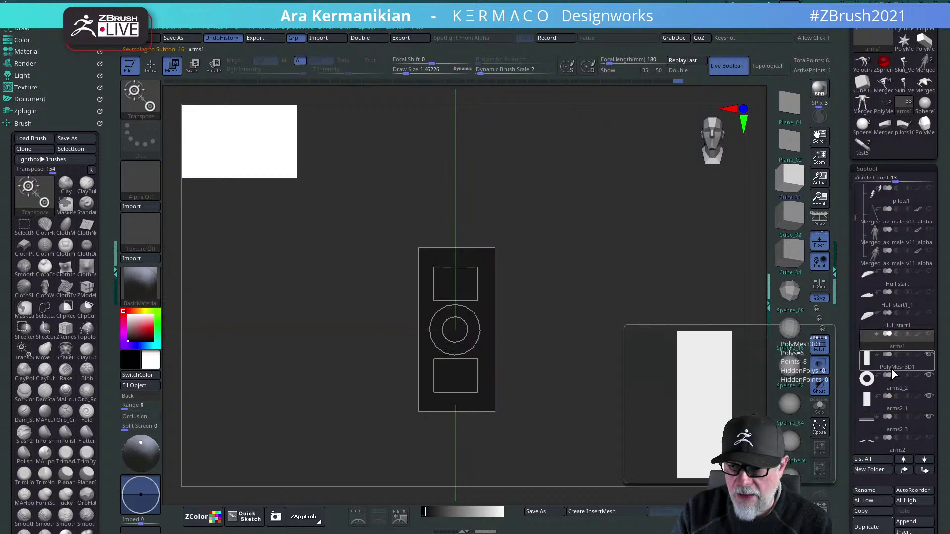
{"action": "key", "text": "f"}
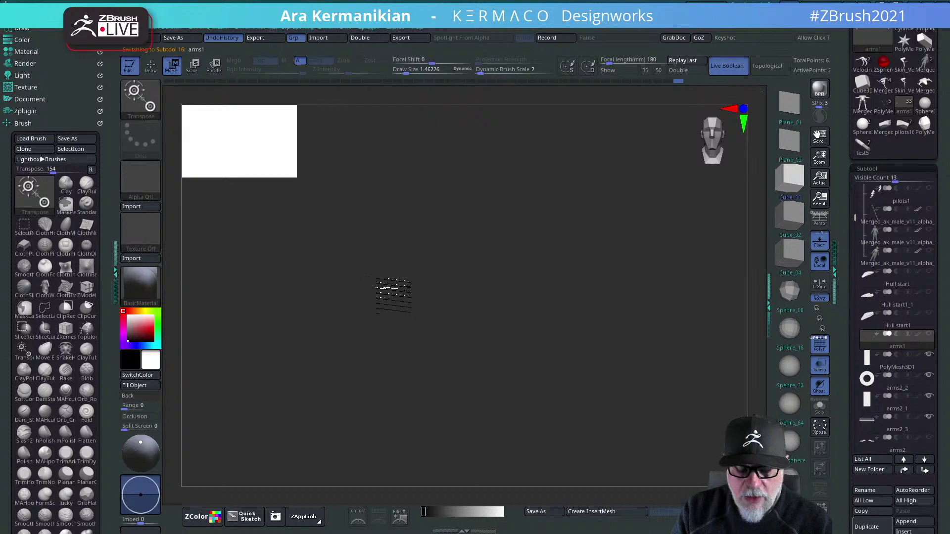
{"action": "key", "text": "f"}
{"action": "left_click_drag", "start_coordinate": [483, 312], "coordinate": [507, 194], "text": "alt"}
{"action": "left_click_drag", "start_coordinate": [582, 353], "coordinate": [577, 204], "text": "alt"}
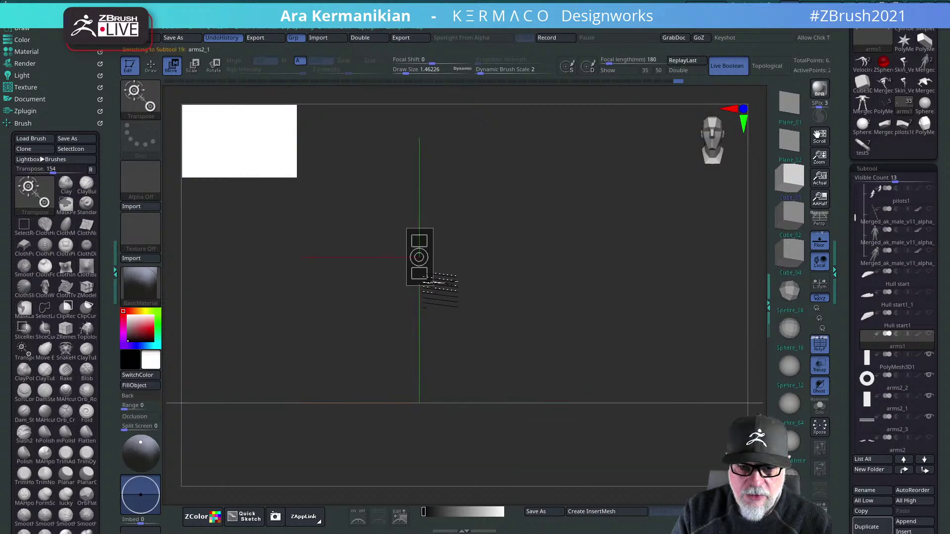
- Reselect the arms2_1 housing block and narrow it further along X by a factor of about 0.64
{"action": "left_click", "coordinate": [424, 278], "text": "alt"}
{"action": "key", "text": "f"}
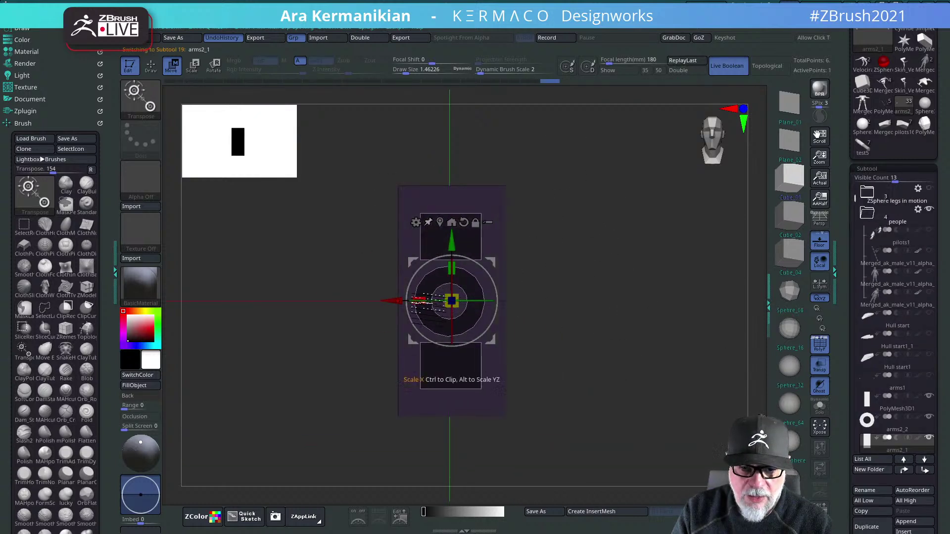
{"action": "left_click_drag", "start_coordinate": [419, 301], "coordinate": [593, 322]}
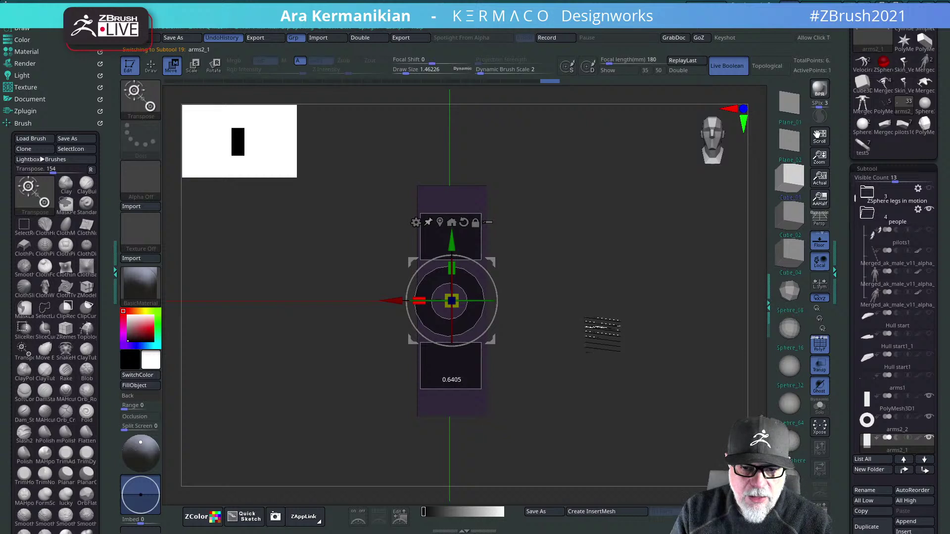
- Select the arms2_3 bar pair, move the gizmo to its mesh centre, and align the pair with the arm's central axis
{"action": "left_click_drag", "start_coordinate": [730, 294], "coordinate": [696, 293], "text": "shift"}
{"action": "left_click_drag", "start_coordinate": [622, 460], "coordinate": [564, 359], "text": "alt"}
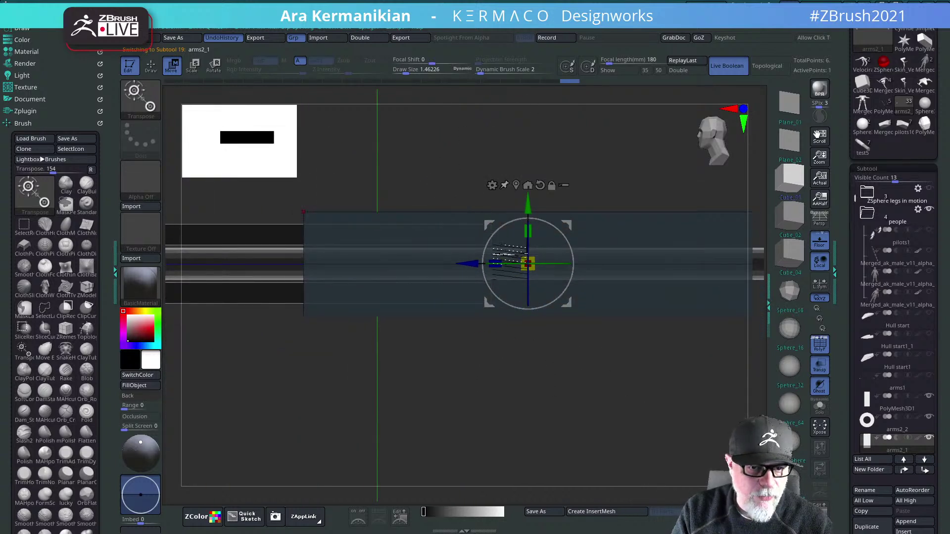
{"action": "left_click_drag", "start_coordinate": [520, 140], "coordinate": [535, 198]}
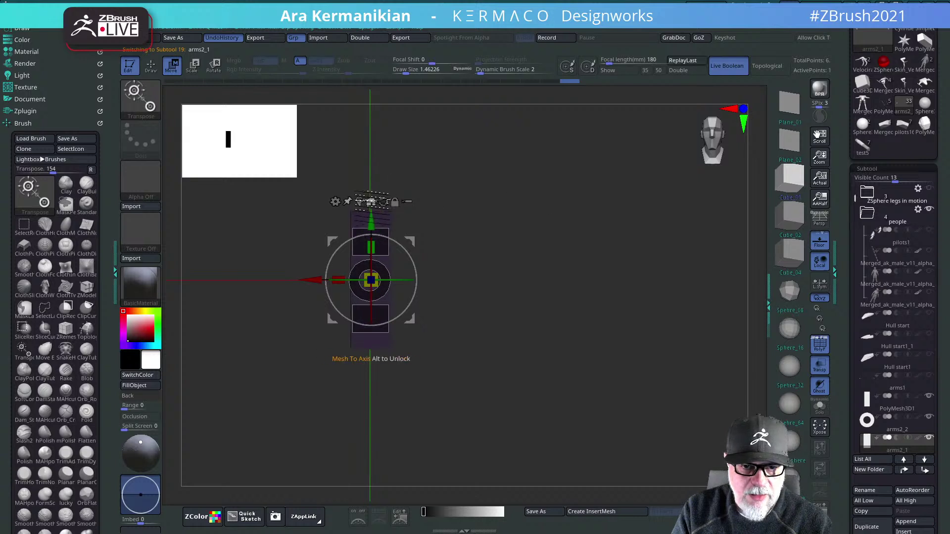
{"action": "left_click_drag", "start_coordinate": [517, 248], "coordinate": [587, 233], "text": "alt"}
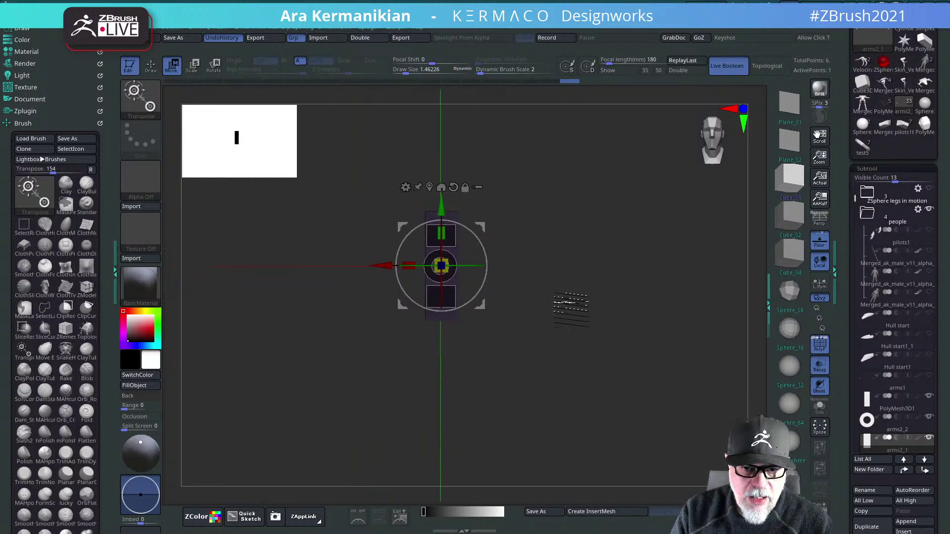
{"action": "left_click_drag", "start_coordinate": [577, 308], "coordinate": [617, 330], "text": "alt"}
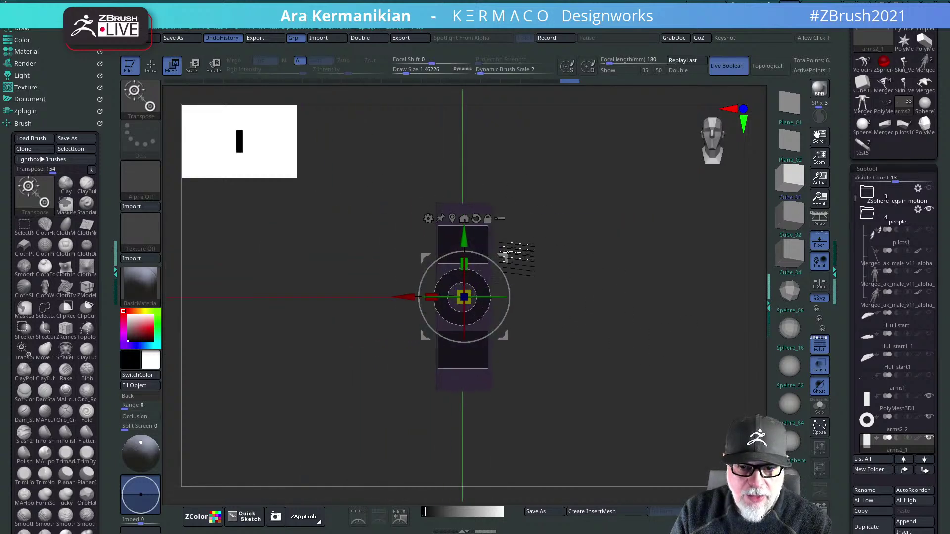
{"action": "left_click", "coordinate": [502, 253], "text": "alt"}
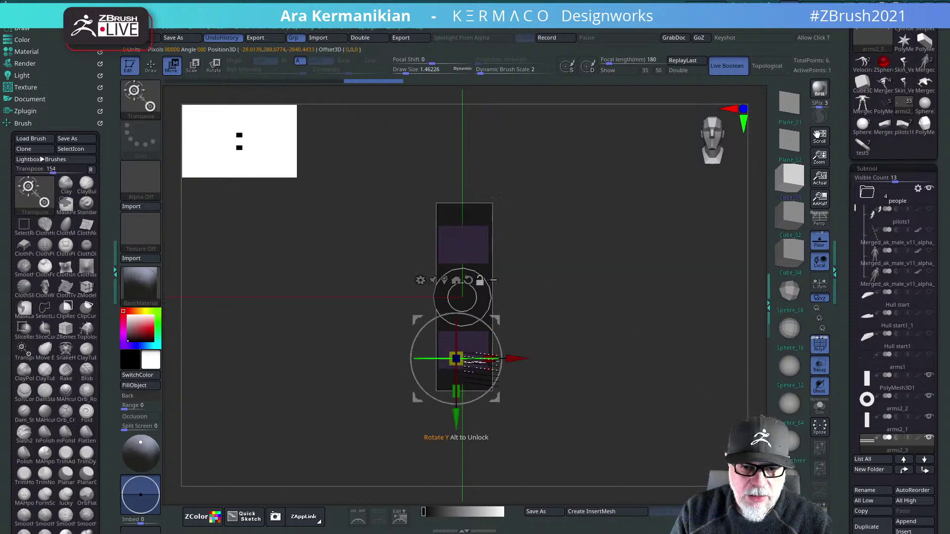
{"action": "left_click", "coordinate": [456, 359]}
{"action": "left_click_drag", "start_coordinate": [596, 324], "coordinate": [625, 330], "text": "alt"}
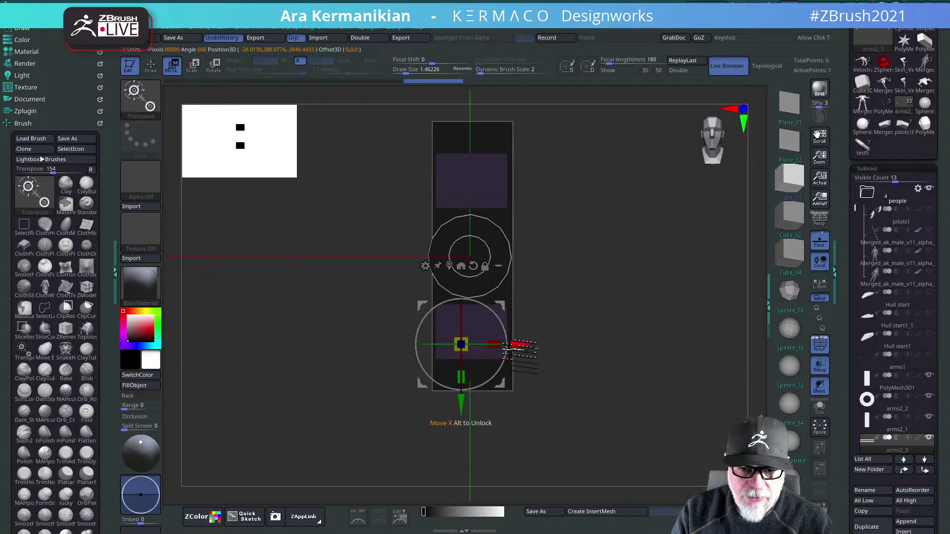
{"action": "left_click", "coordinate": [451, 265]}
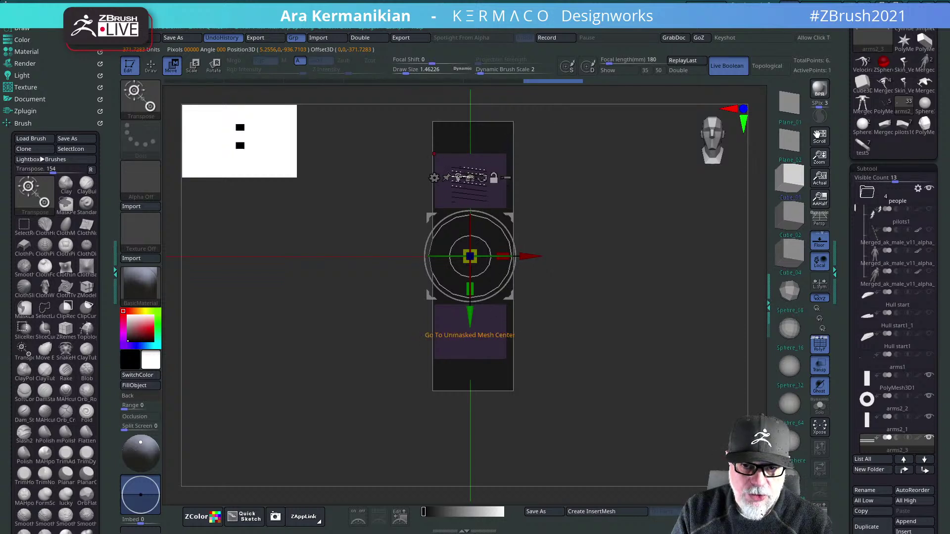
{"action": "left_click", "coordinate": [456, 177]}
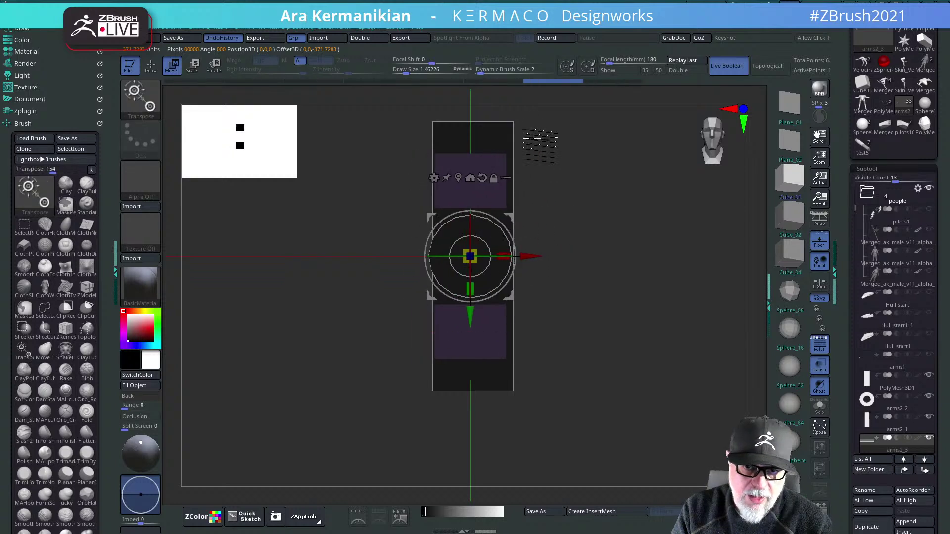
- Widen the arms2_1 housing block along X by a factor of about 1.12 and align it with the arm's central axis
{"action": "left_click", "coordinate": [512, 122]}
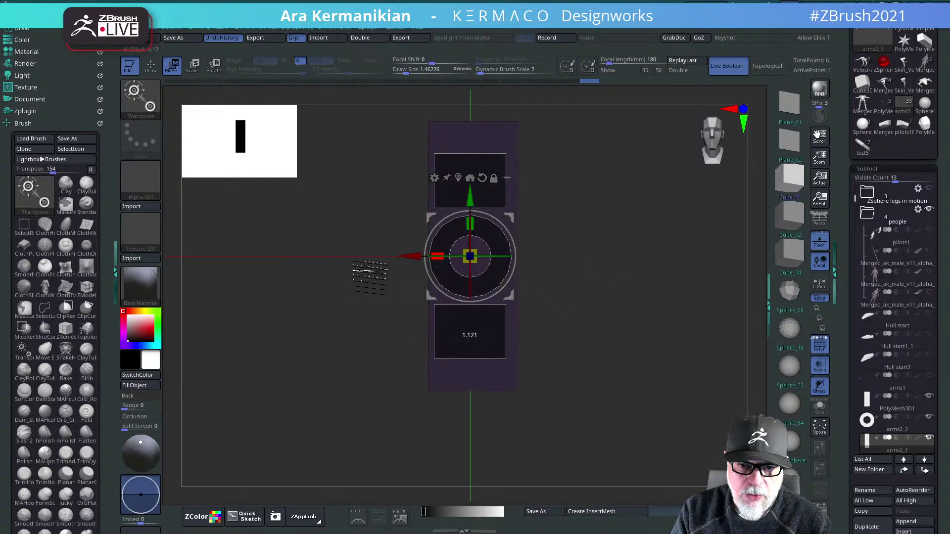
{"action": "left_click_drag", "start_coordinate": [663, 254], "coordinate": [579, 329], "text": "shift"}
{"action": "left_click_drag", "start_coordinate": [630, 439], "coordinate": [414, 399], "text": "alt"}
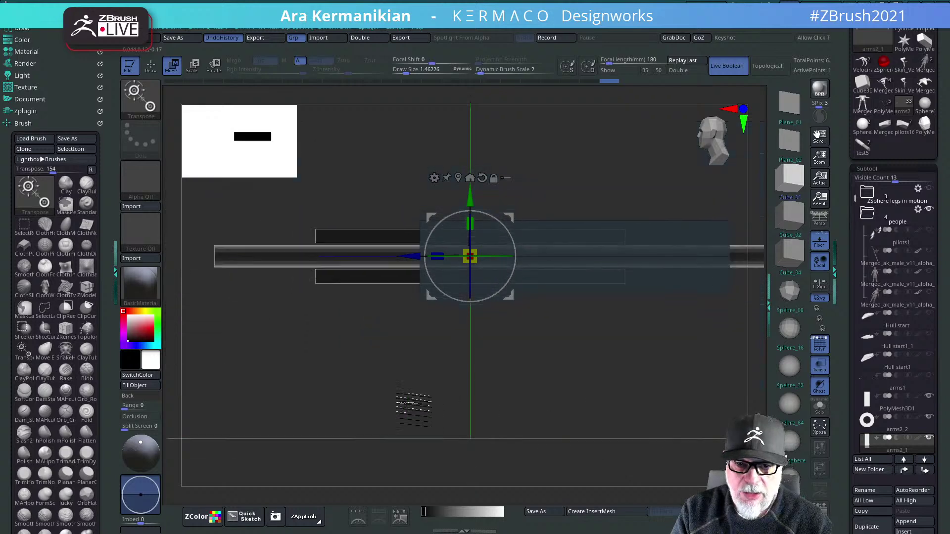
{"action": "left_click_drag", "start_coordinate": [659, 357], "coordinate": [643, 268], "text": "alt"}
{"action": "left_click_drag", "start_coordinate": [544, 241], "coordinate": [606, 232], "text": "alt"}
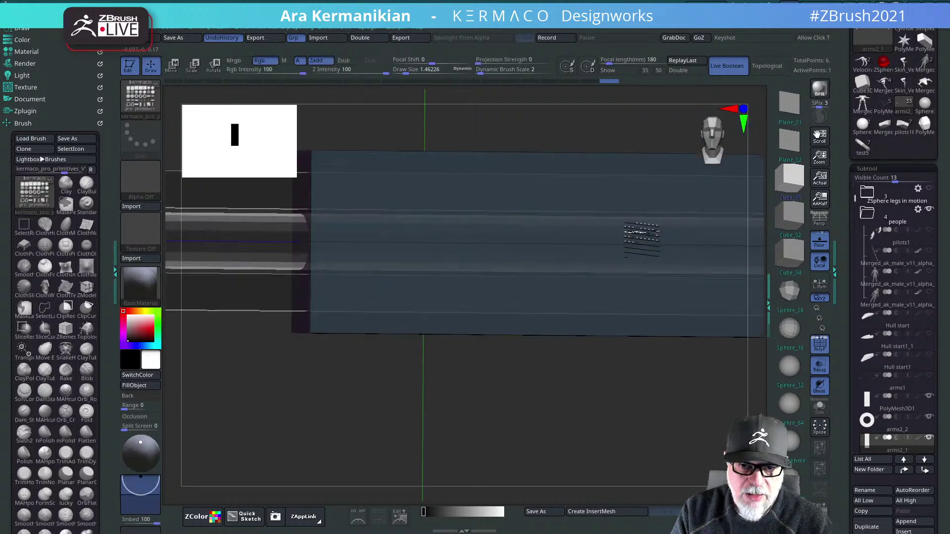
{"action": "key", "text": "b"}
{"action": "left_click_drag", "start_coordinate": [488, 391], "coordinate": [494, 325], "text": "alt"}
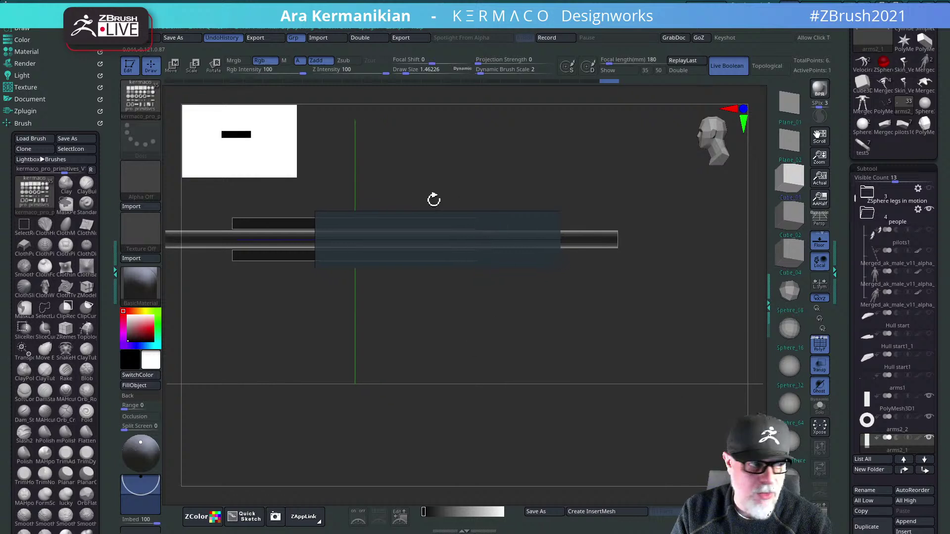
{"action": "left_click_drag", "start_coordinate": [526, 291], "coordinate": [538, 307]}
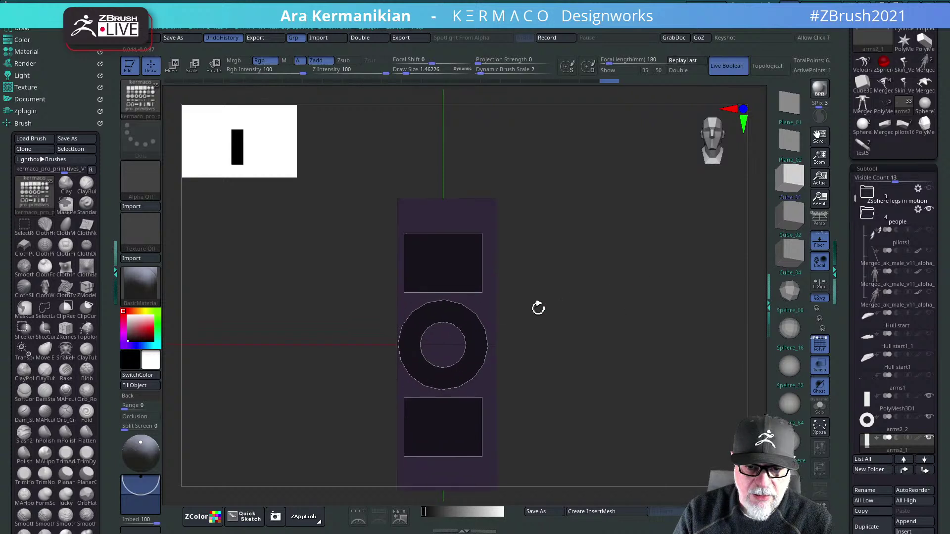
{"action": "left_click_drag", "start_coordinate": [600, 321], "coordinate": [675, 297], "text": "alt"}
{"action": "key", "text": "w"}
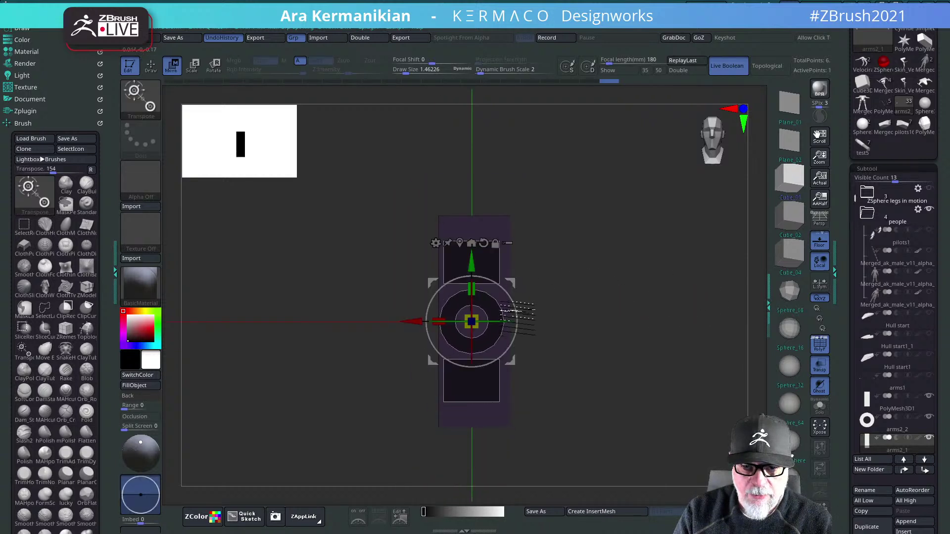
{"action": "left_click", "coordinate": [471, 243]}
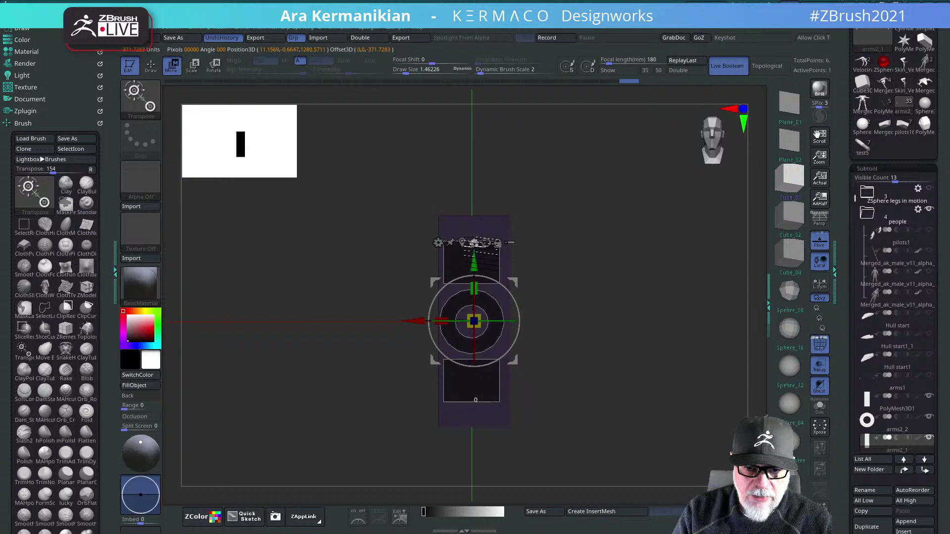
{"action": "key", "text": "q"}
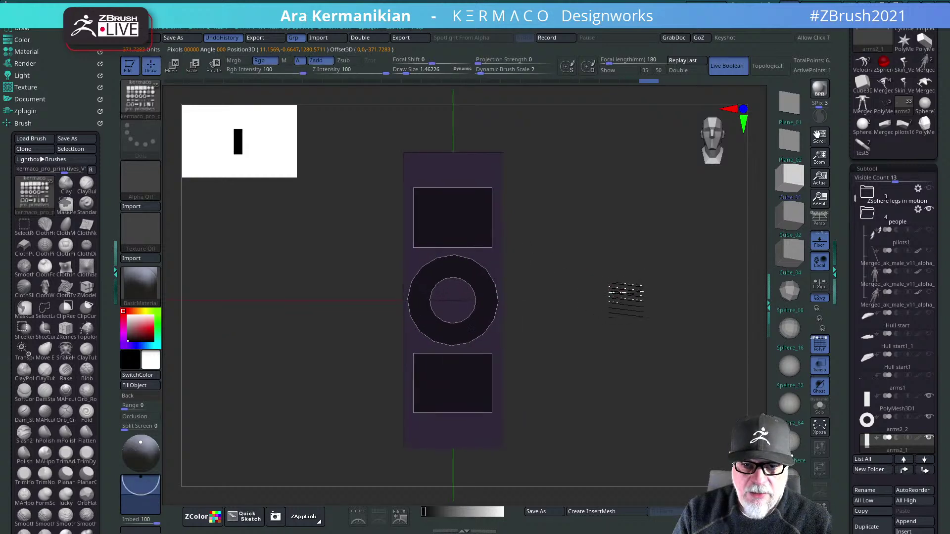
- Slide the arms2_1 housing block back along the arm's length, exposing more of the bars and tube at the front
{"action": "mouse_move", "coordinate": [644, 312]}
{"action": "left_mouse_down"}
{"action": "mouse_move", "coordinate": [583, 322]}
{"action": "mouse_move", "coordinate": [604, 480]}
{"action": "mouse_move", "coordinate": [361, 418]}
{"action": "mouse_move", "coordinate": [431, 387]}
{"action": "mouse_move", "coordinate": [573, 359]}
{"action": "mouse_move", "coordinate": [619, 371]}
{"action": "mouse_move", "coordinate": [661, 366]}
{"action": "mouse_move", "coordinate": [571, 319]}
{"action": "left_mouse_up"}
{"action": "left_click_drag", "start_coordinate": [484, 330], "coordinate": [525, 346]}
{"action": "key", "text": "w"}
{"action": "left_click_drag", "start_coordinate": [388, 291], "coordinate": [519, 418]}
{"action": "mouse_move", "coordinate": [546, 391]}
{"action": "left_mouse_down", "text": "alt"}
{"action": "mouse_move", "coordinate": [506, 389]}
{"action": "mouse_move", "coordinate": [562, 369]}
{"action": "mouse_move", "coordinate": [598, 392]}
{"action": "mouse_move", "coordinate": [628, 389]}
{"action": "mouse_move", "coordinate": [593, 337]}
{"action": "left_mouse_up", "text": "alt"}
{"action": "key", "text": "q"}
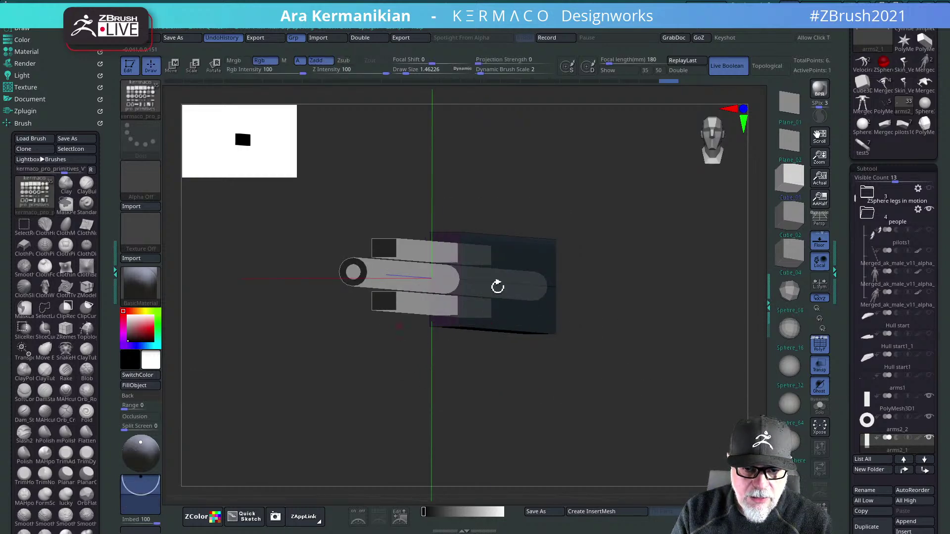
- Select arms2_3, mask all but the underside of its lower bar, and pull that underside down to deepen the bar
{"action": "left_click_drag", "start_coordinate": [617, 366], "coordinate": [612, 364], "text": "shift"}
{"action": "left_click", "coordinate": [500, 310], "text": "alt"}
{"action": "left_click_drag", "start_coordinate": [693, 341], "coordinate": [626, 336]}
{"action": "left_click_drag", "start_coordinate": [532, 365], "coordinate": [488, 403], "text": "alt"}
{"action": "mouse_move", "coordinate": [254, 237]}
{"action": "left_mouse_down", "text": "ctrl"}
{"action": "mouse_move", "coordinate": [693, 329]}
{"action": "mouse_move", "coordinate": [698, 317]}
{"action": "left_mouse_up", "text": "ctrl"}
{"action": "key", "text": "w"}
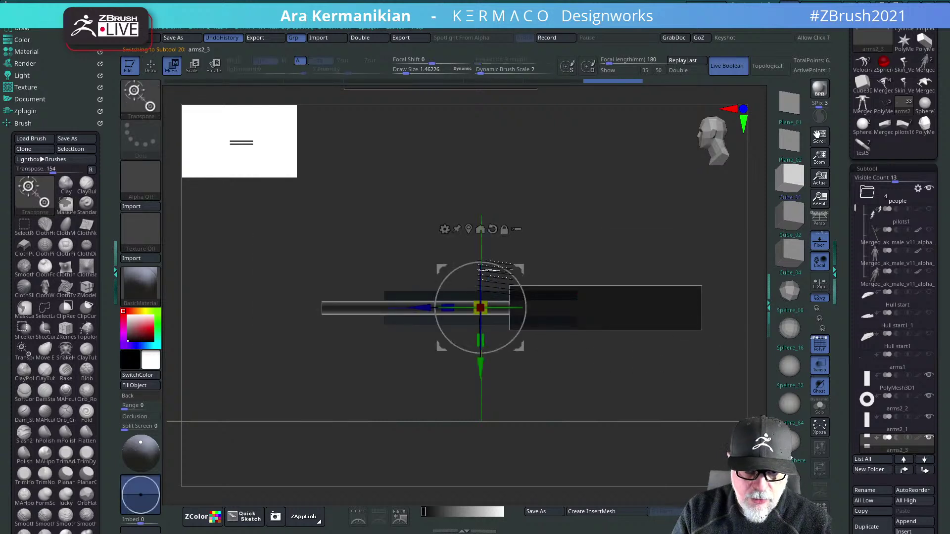
{"action": "left_click_drag", "start_coordinate": [480, 366], "coordinate": [481, 389]}
- Widen the unmasked part of arms2_3's lower bar along X by a factor of about 1.15
{"action": "left_click_drag", "start_coordinate": [568, 248], "coordinate": [613, 227]}
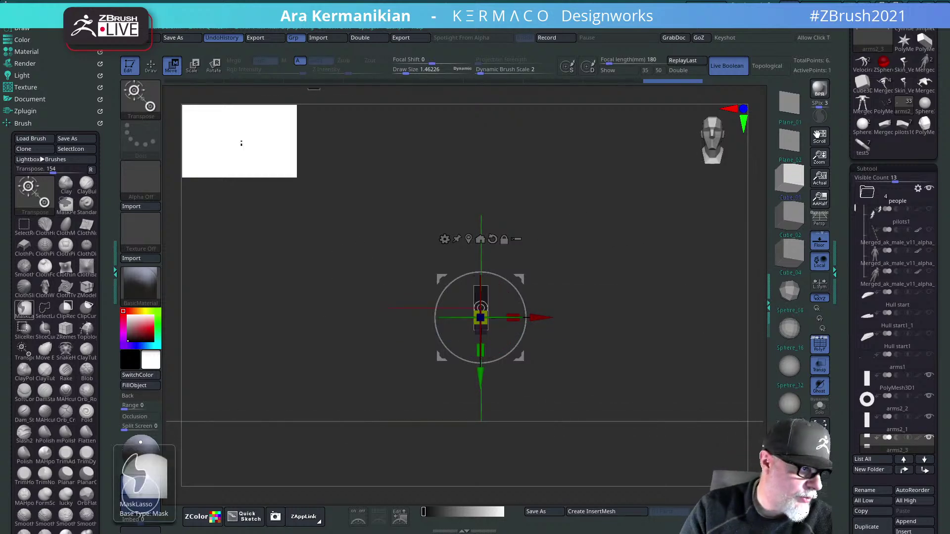
{"action": "left_click_drag", "start_coordinate": [592, 317], "coordinate": [636, 308]}
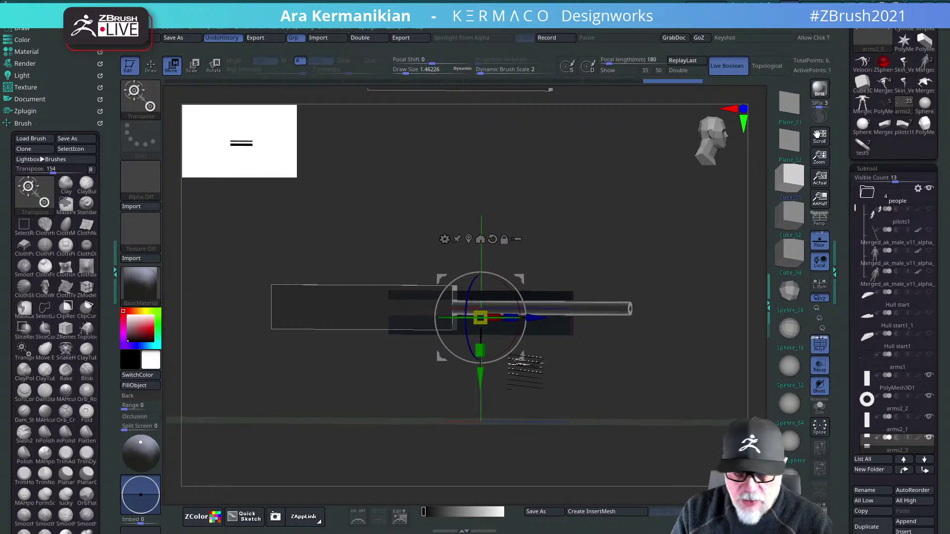
{"action": "left_click_drag", "start_coordinate": [582, 265], "coordinate": [577, 261], "text": "shift"}
{"action": "left_click_drag", "start_coordinate": [635, 265], "coordinate": [569, 277], "text": "alt"}
{"action": "left_click_drag", "start_coordinate": [449, 304], "coordinate": [506, 305]}
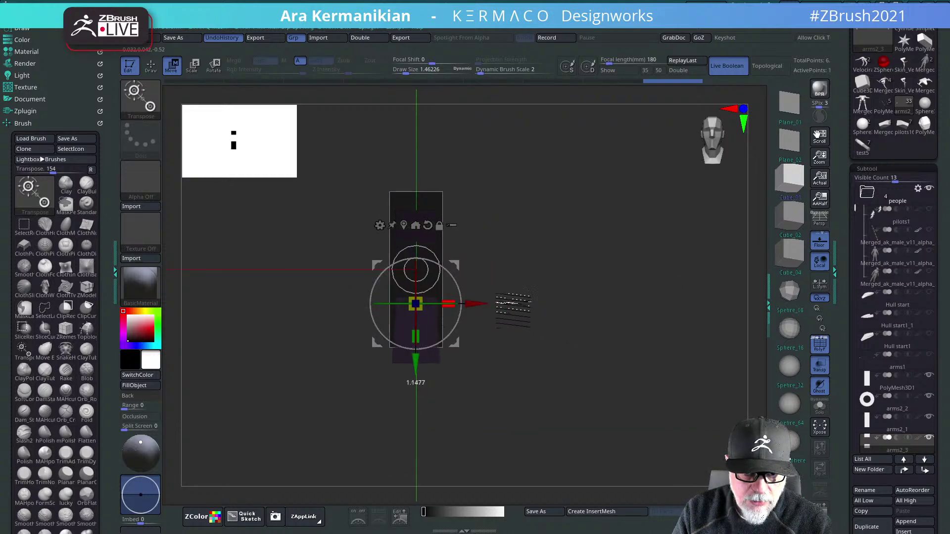
{"action": "left_click_drag", "start_coordinate": [616, 312], "coordinate": [673, 394]}
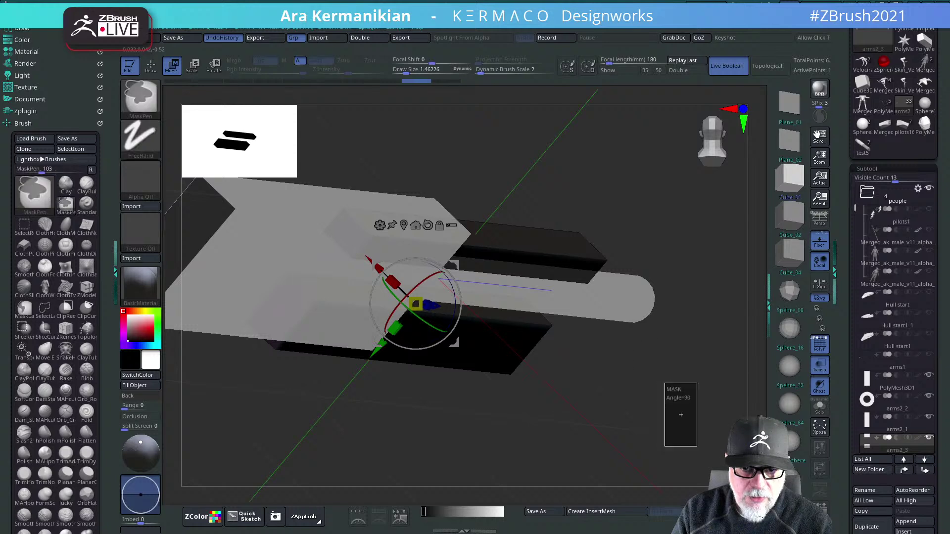
- Duplicate the arms2_3 bars as a new subtool
{"action": "mouse_move", "coordinate": [616, 416]}
{"action": "left_mouse_down", "text": "shift"}
{"action": "mouse_move", "coordinate": [572, 445]}
{"action": "mouse_move", "coordinate": [577, 413]}
{"action": "mouse_move", "coordinate": [600, 423]}
{"action": "mouse_move", "coordinate": [549, 414]}
{"action": "mouse_move", "coordinate": [562, 391]}
{"action": "mouse_move", "coordinate": [599, 410]}
{"action": "left_mouse_up", "text": "shift"}
{"action": "key", "text": "q"}
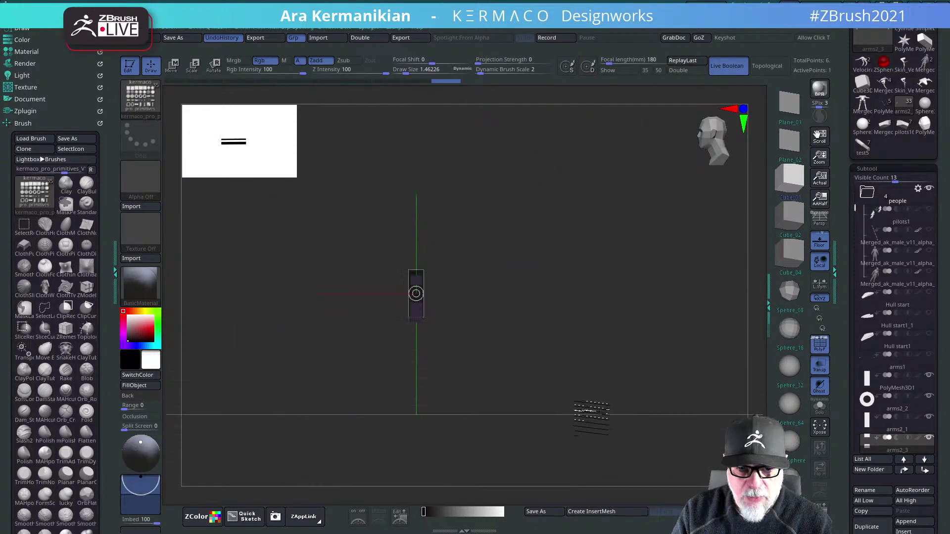
{"action": "left_click_drag", "start_coordinate": [573, 331], "coordinate": [541, 336]}
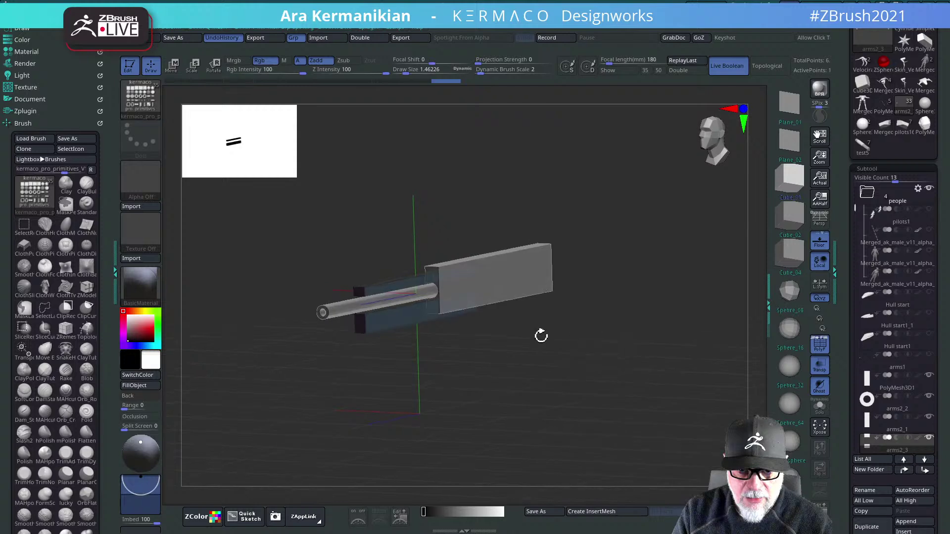
{"action": "key", "text": "w"}
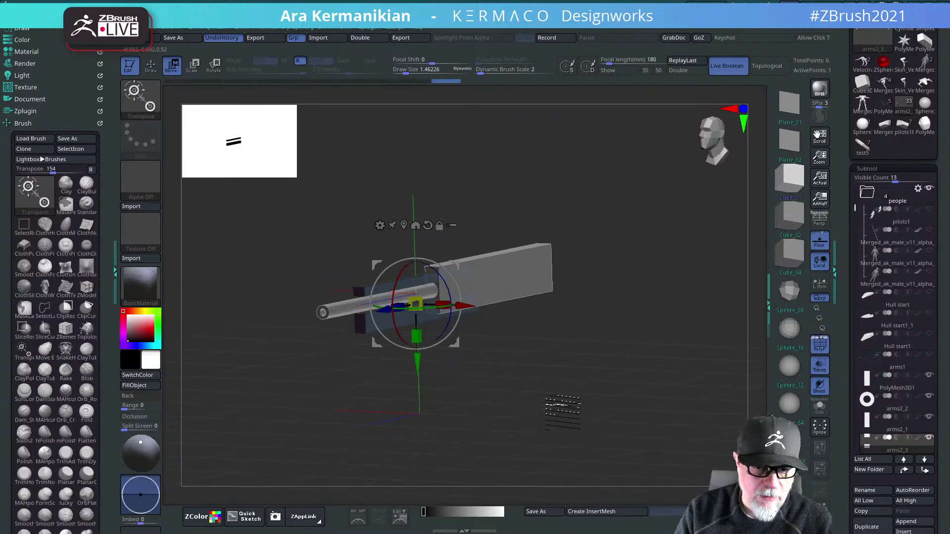
{"action": "left_click_drag", "start_coordinate": [563, 412], "coordinate": [625, 424], "text": "shift"}
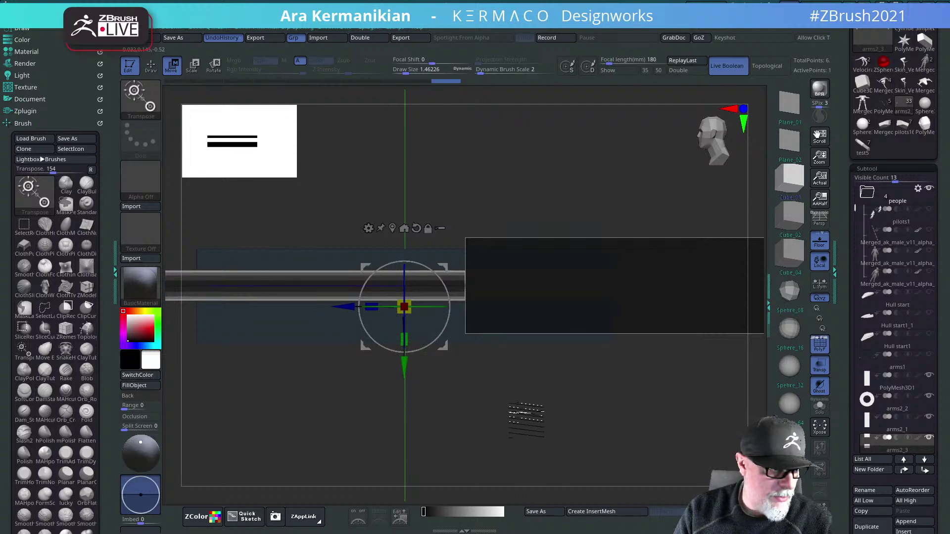
{"action": "left_click_drag", "start_coordinate": [526, 412], "coordinate": [487, 394]}
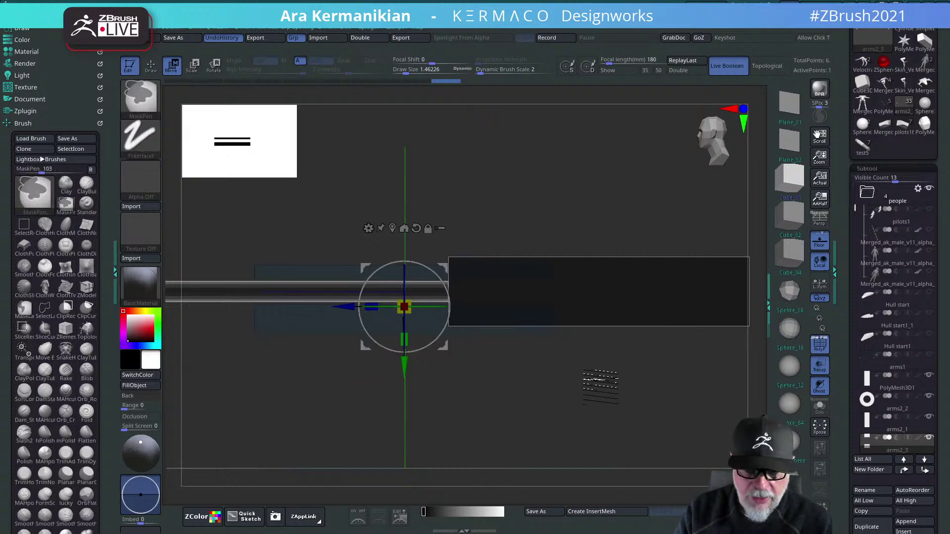
{"action": "key", "text": "ctrl+q"}
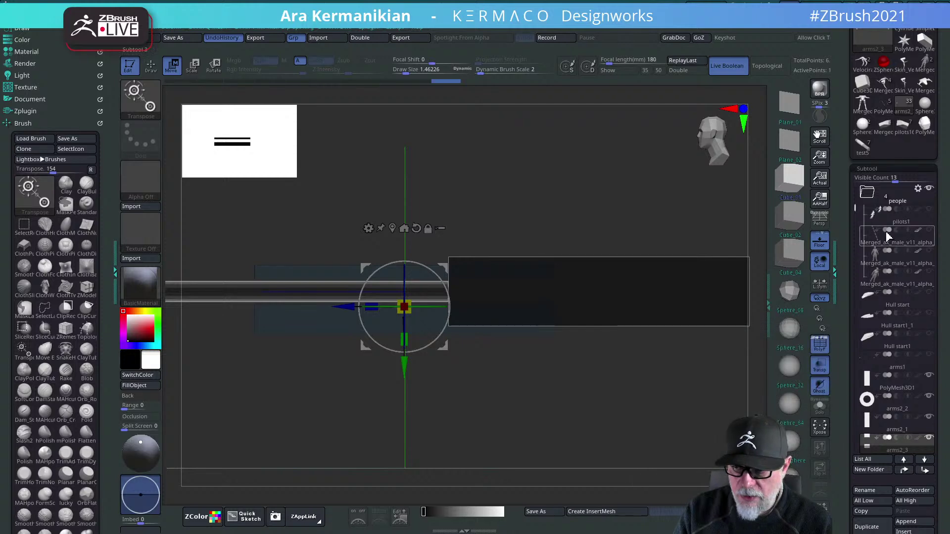
{"action": "left_click_drag", "start_coordinate": [850, 296], "coordinate": [850, 347]}
{"action": "left_click", "coordinate": [883, 358]}
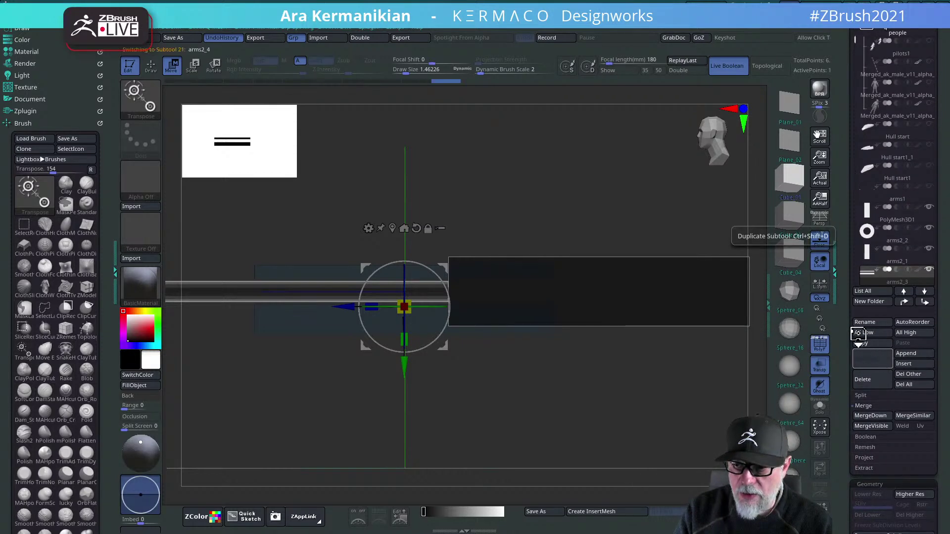
- Shorten the arms2_4 copy along the arm, slide it toward the bars' front end, and widen it into two short blocks
{"action": "left_click_drag", "start_coordinate": [391, 301], "coordinate": [510, 307]}
{"action": "left_click_drag", "start_coordinate": [519, 423], "coordinate": [525, 451]}
{"action": "left_click_drag", "start_coordinate": [400, 328], "coordinate": [313, 337]}
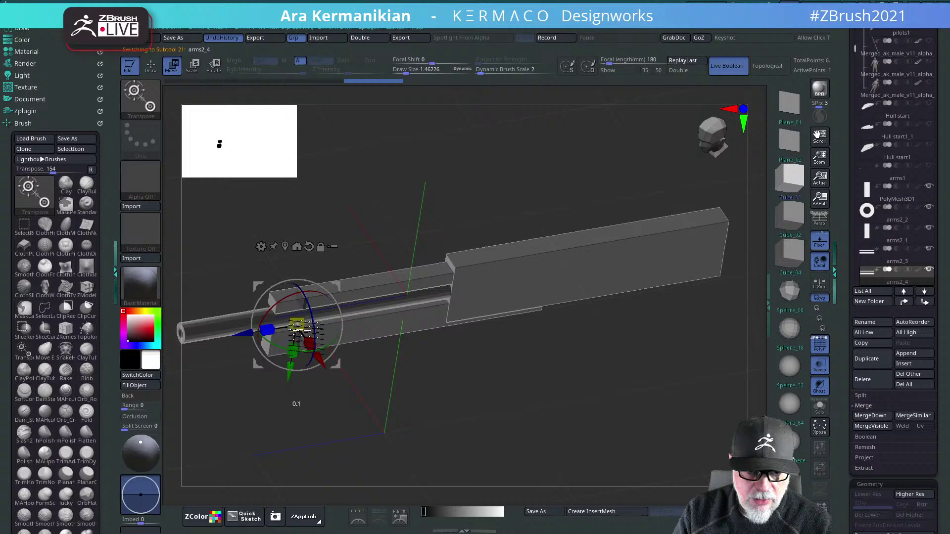
{"action": "left_click_drag", "start_coordinate": [298, 325], "coordinate": [322, 364]}
{"action": "left_click_drag", "start_coordinate": [528, 406], "coordinate": [503, 364], "text": "shift"}
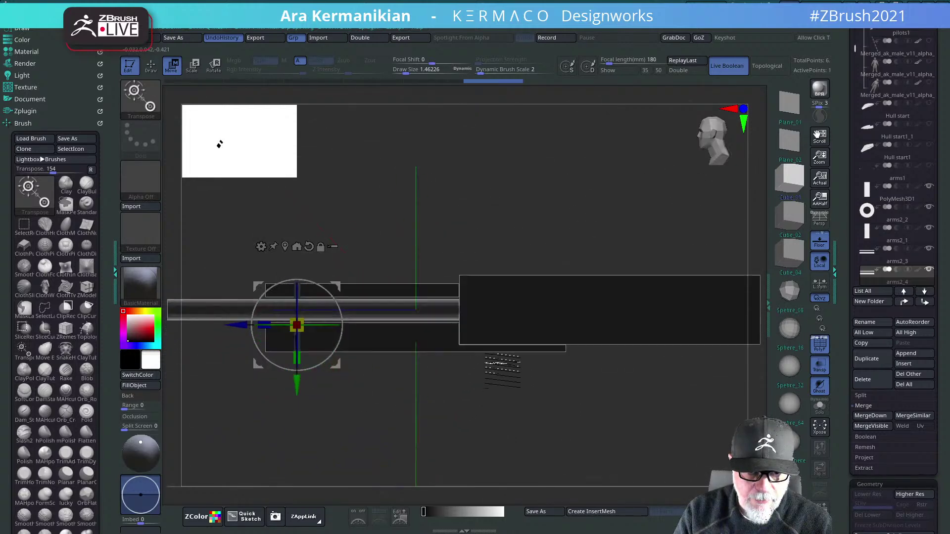
- Recenter the gizmo on arms2_4 and stretch its two blocks along Y by a factor of about 1.62
{"action": "left_click_drag", "start_coordinate": [322, 418], "coordinate": [436, 443]}
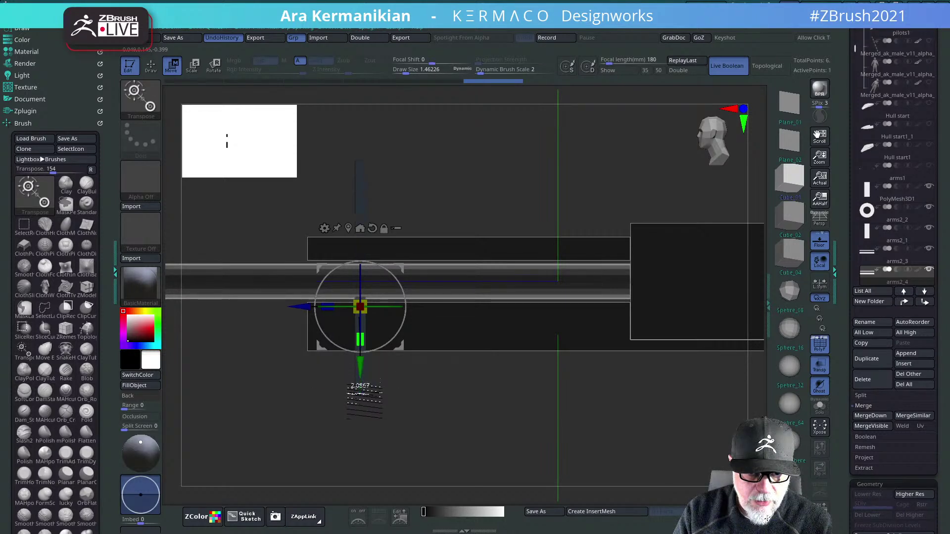
{"action": "left_click_drag", "start_coordinate": [365, 391], "coordinate": [365, 393]}
{"action": "key", "text": "ctrl+z"}
{"action": "left_click", "coordinate": [349, 229]}
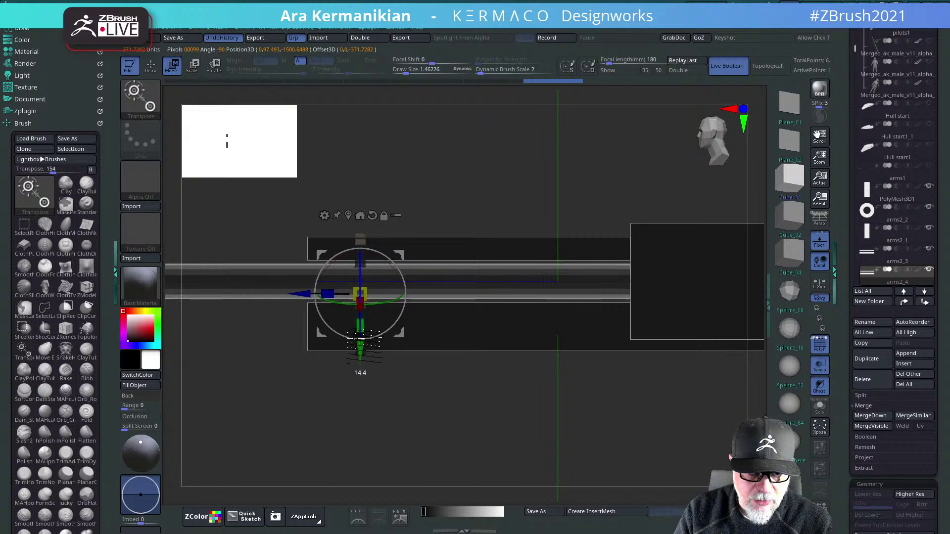
{"action": "key", "text": "ctrl+z"}
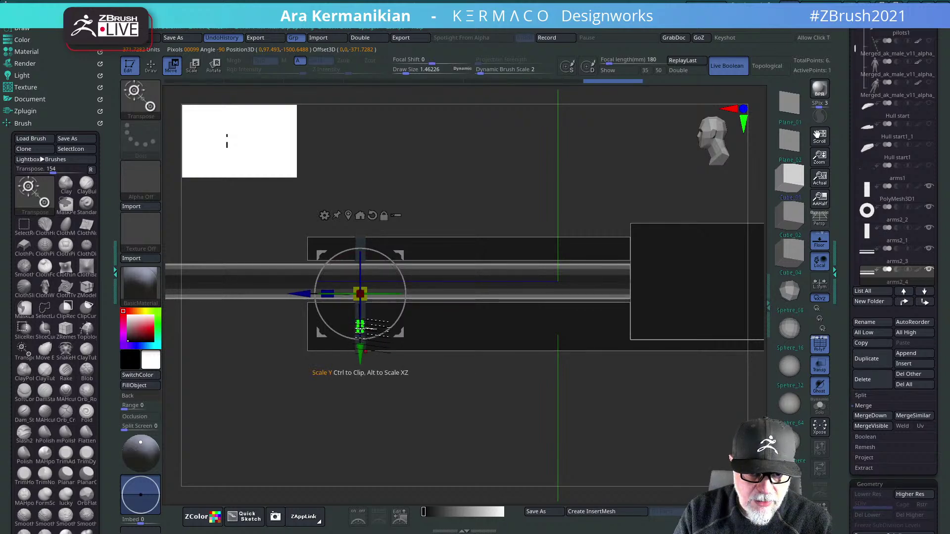
{"action": "left_click_drag", "start_coordinate": [361, 329], "coordinate": [362, 342]}
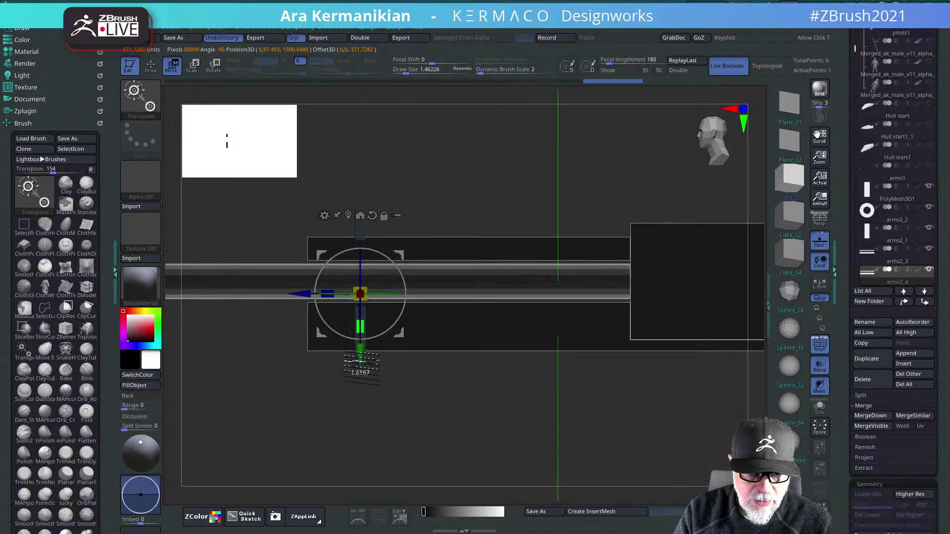
- Mask arms2_4's lower block, move the upper block down around the upper bar, and reduce the lower block's height
{"action": "left_click_drag", "start_coordinate": [409, 427], "coordinate": [334, 292], "text": "ctrl"}
{"action": "left_click_drag", "start_coordinate": [362, 357], "coordinate": [361, 391]}
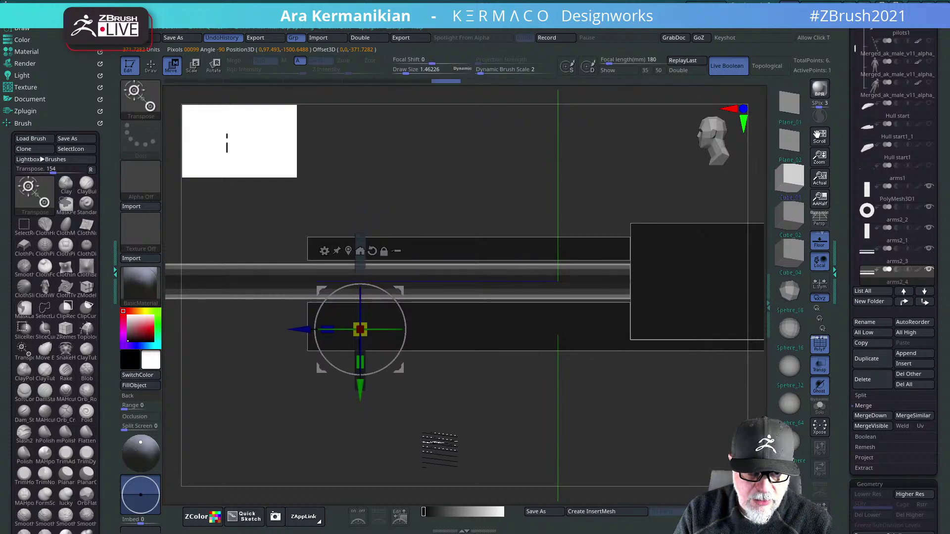
{"action": "mouse_move", "coordinate": [440, 449]}
{"action": "left_mouse_down"}
{"action": "mouse_move", "coordinate": [471, 441]}
{"action": "mouse_move", "coordinate": [441, 424]}
{"action": "mouse_move", "coordinate": [499, 428]}
{"action": "mouse_move", "coordinate": [144, 391]}
{"action": "mouse_move", "coordinate": [170, 419]}
{"action": "mouse_move", "coordinate": [208, 354]}
{"action": "mouse_move", "coordinate": [477, 450]}
{"action": "mouse_move", "coordinate": [421, 464]}
{"action": "left_mouse_up"}
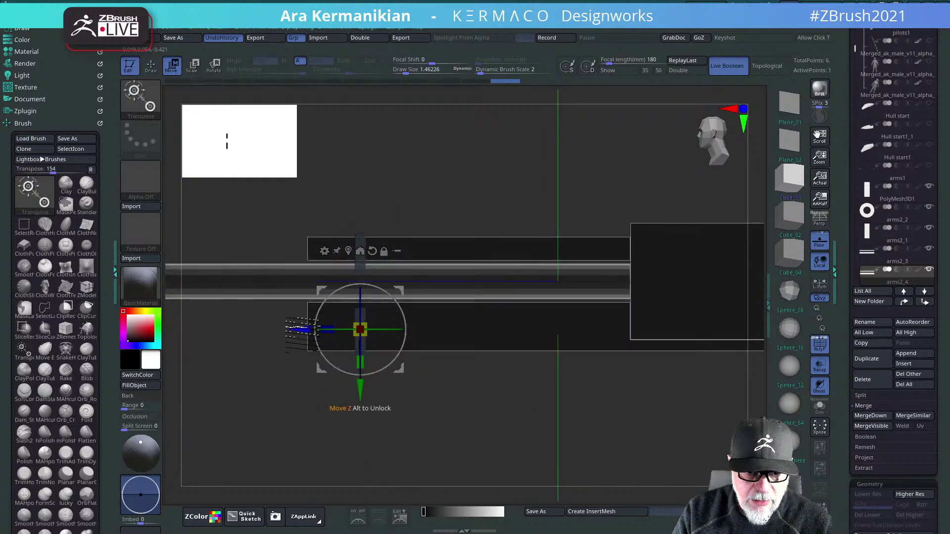
- Slide both arms2_4 blocks forward along Z by about 0.079 toward the front end of the bars
{"action": "left_click_drag", "start_coordinate": [302, 329], "coordinate": [264, 329]}
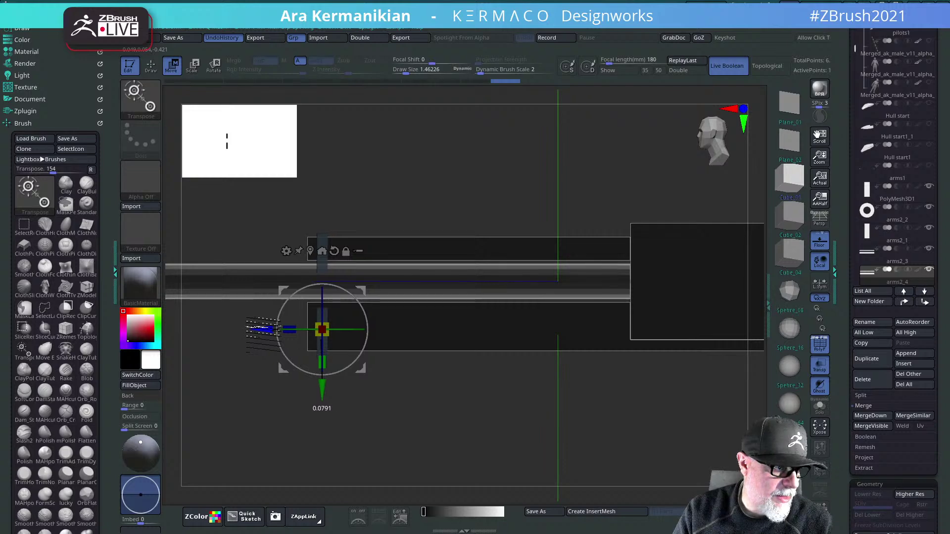
{"action": "left_click_drag", "start_coordinate": [329, 462], "coordinate": [552, 409], "text": "shift"}
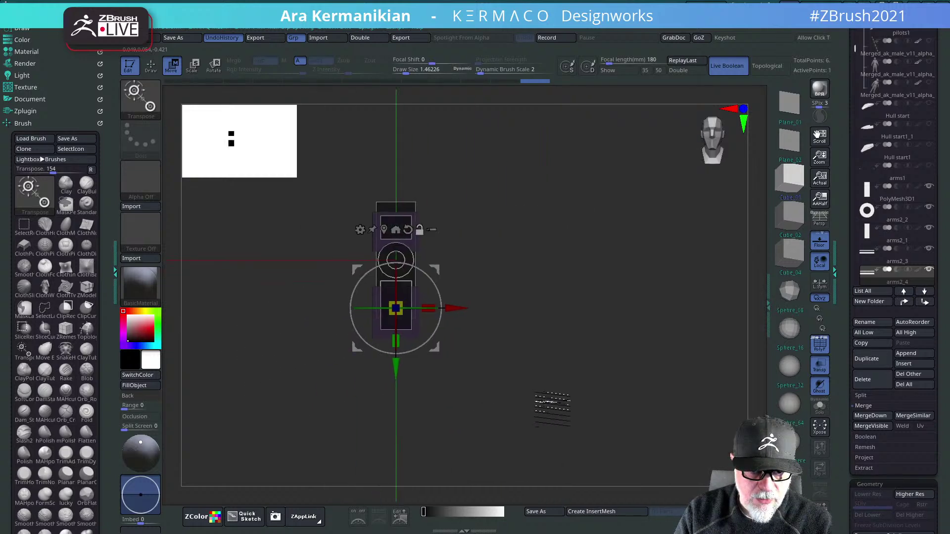
{"action": "right_click_drag", "start_coordinate": [552, 410], "coordinate": [637, 433], "text": "ctrl"}
{"action": "right_click", "coordinate": [643, 417]}
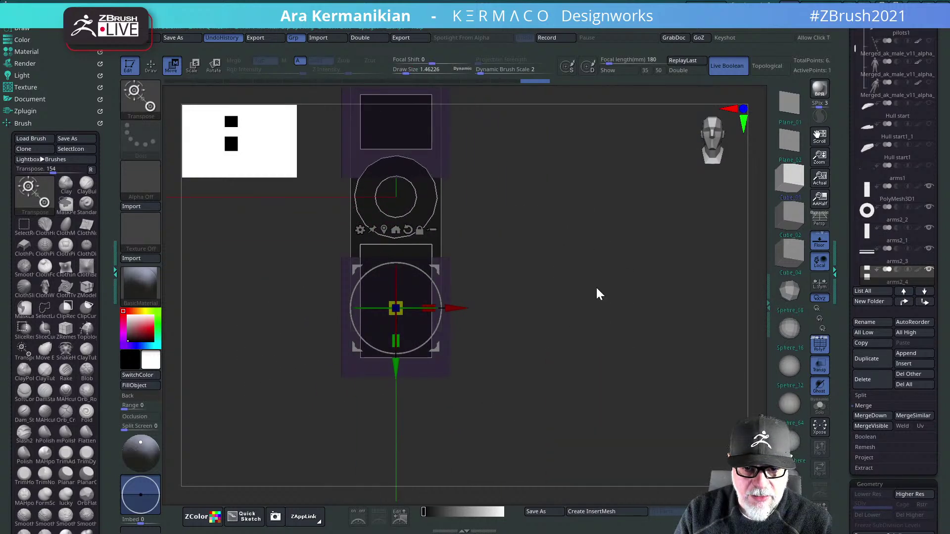
{"action": "right_click_drag", "start_coordinate": [597, 288], "coordinate": [603, 293], "text": "alt"}
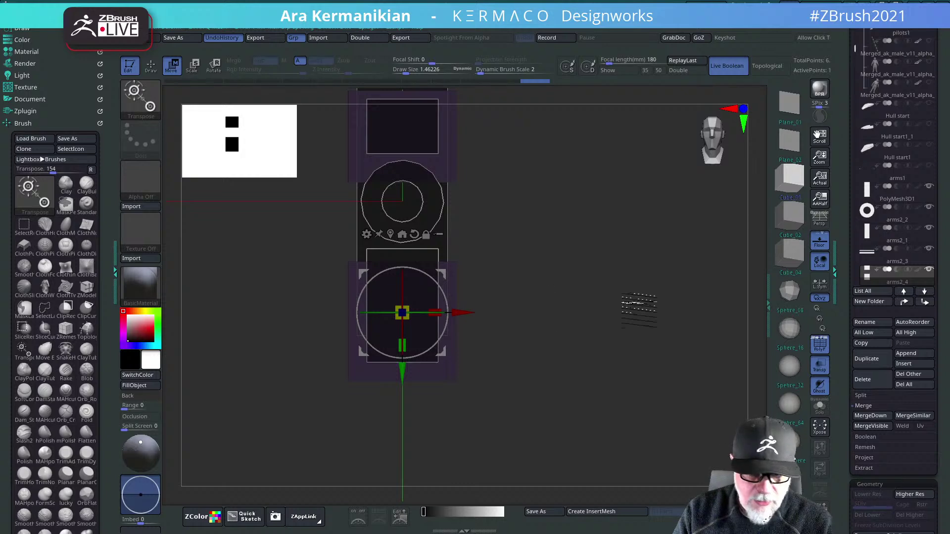
{"action": "right_click_drag", "start_coordinate": [623, 340], "coordinate": [633, 304], "text": "alt"}
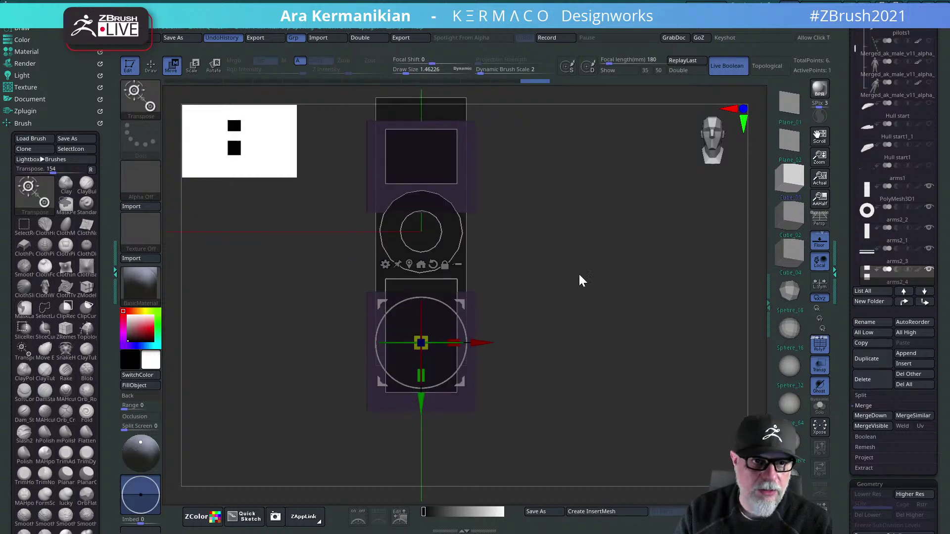
{"action": "left_click", "coordinate": [150, 67]}
{"action": "mouse_move", "coordinate": [638, 317]}
{"action": "right_mouse_down"}
{"action": "mouse_move", "coordinate": [662, 305]}
{"action": "mouse_move", "coordinate": [674, 336]}
{"action": "mouse_move", "coordinate": [651, 326]}
{"action": "mouse_move", "coordinate": [664, 288]}
{"action": "mouse_move", "coordinate": [647, 282]}
{"action": "mouse_move", "coordinate": [674, 297]}
{"action": "mouse_move", "coordinate": [636, 318]}
{"action": "mouse_move", "coordinate": [670, 319]}
{"action": "mouse_move", "coordinate": [514, 327]}
{"action": "right_mouse_up"}
{"action": "key", "text": "ctrl+z"}
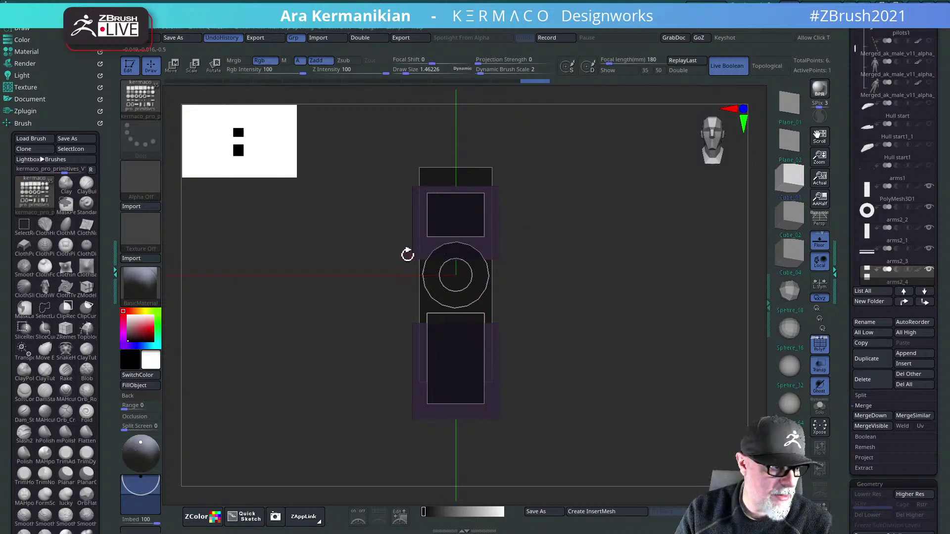
{"action": "mouse_move", "coordinate": [571, 236]}
{"action": "right_mouse_down"}
{"action": "mouse_move", "coordinate": [632, 237]}
{"action": "mouse_move", "coordinate": [574, 239]}
{"action": "right_mouse_up"}
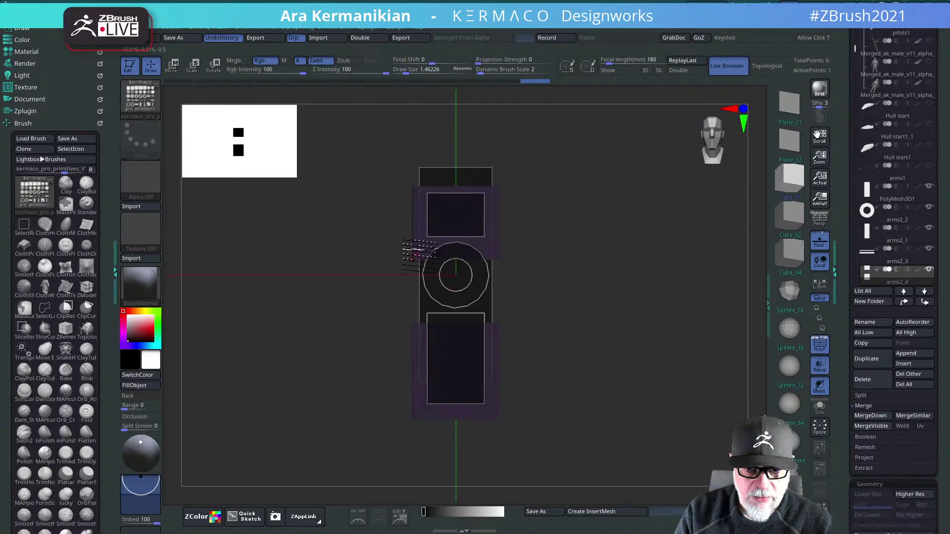
{"action": "key", "text": "ctrl+shift"}
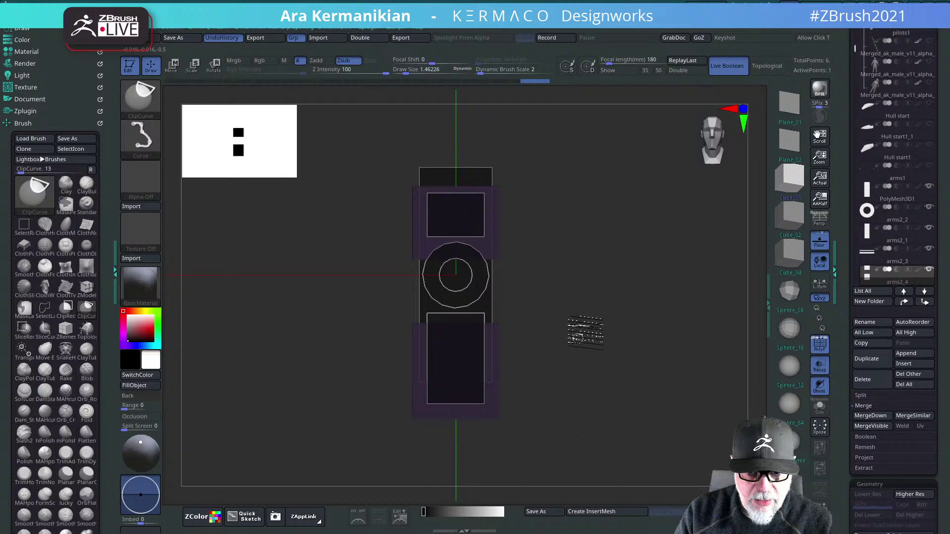
- Taper arms2_4 with a deformer so it widens toward the top by about 0.935, and narrow the blocks along X
{"action": "key", "text": "w"}
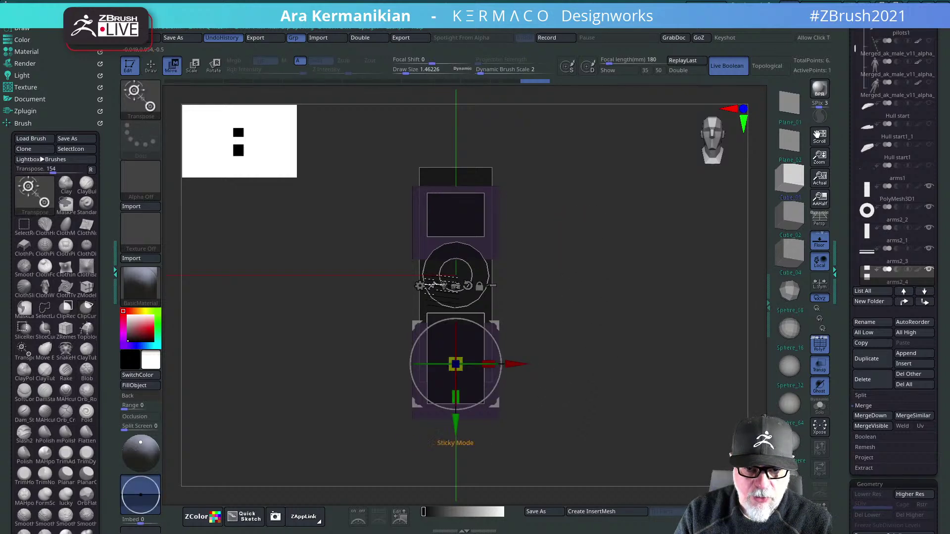
{"action": "left_click", "coordinate": [420, 285]}
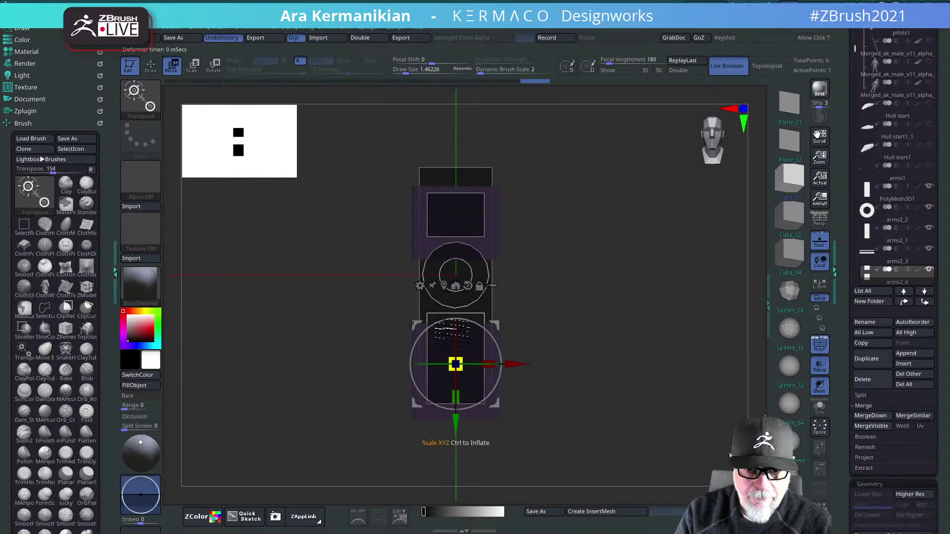
{"action": "left_click", "coordinate": [420, 285]}
{"action": "left_click", "coordinate": [512, 378]}
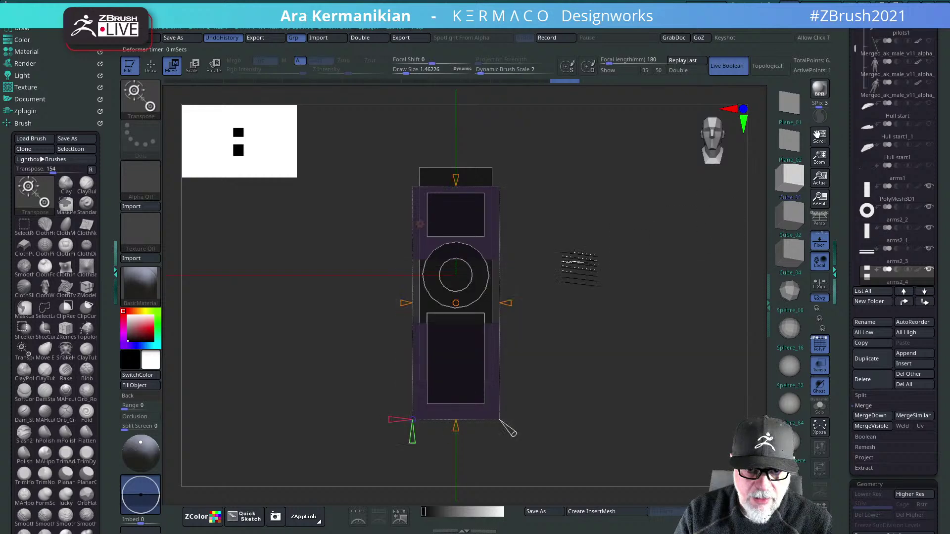
{"action": "left_click_drag", "start_coordinate": [455, 174], "coordinate": [505, 156]}
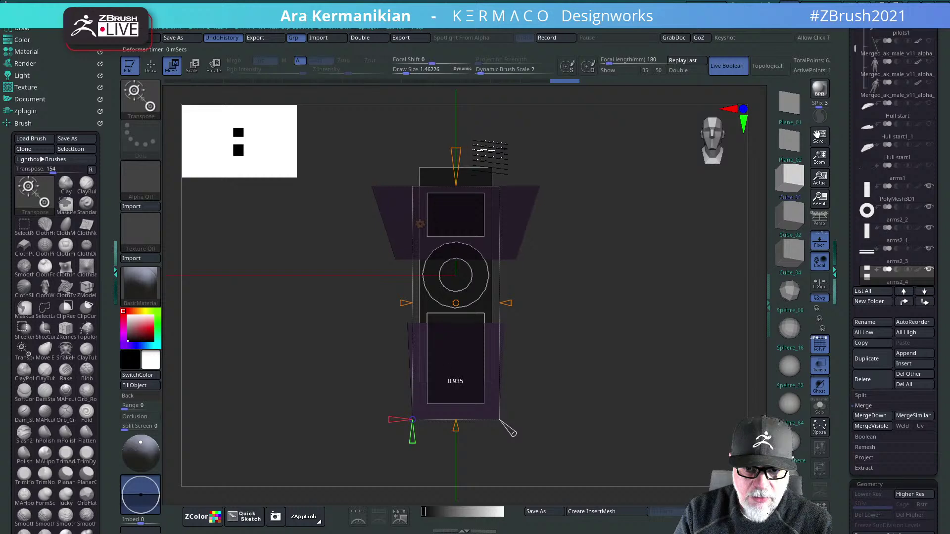
{"action": "key", "text": "w"}
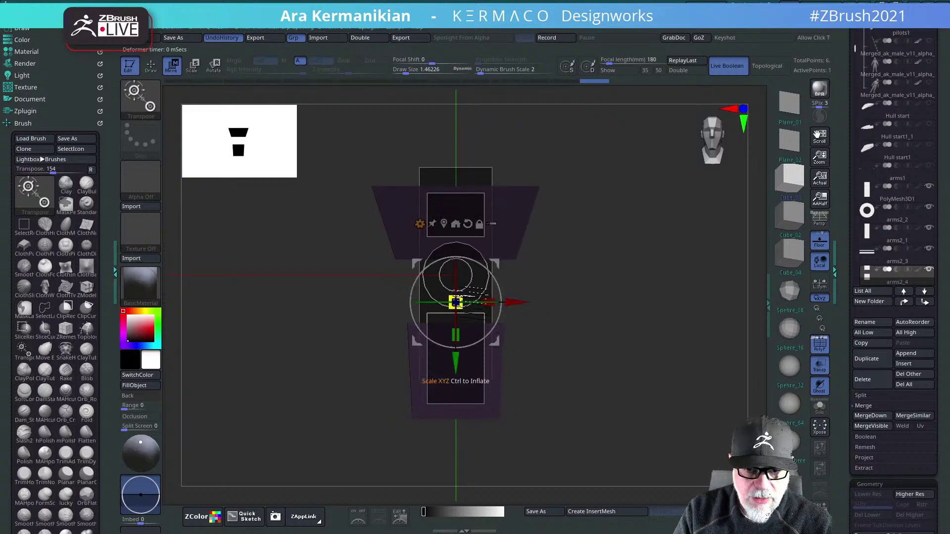
{"action": "left_click_drag", "start_coordinate": [490, 303], "coordinate": [466, 303]}
- Switch to the ZModeler brush and set its edge action to Bevel for the tapered upper block
{"action": "left_click_drag", "start_coordinate": [683, 308], "coordinate": [662, 295]}
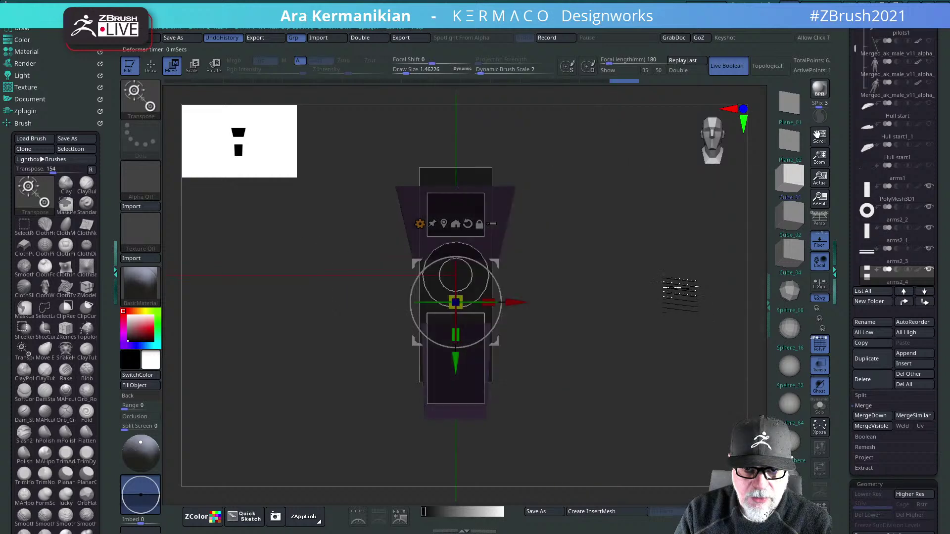
{"action": "left_click_drag", "start_coordinate": [618, 226], "coordinate": [666, 307], "text": "alt"}
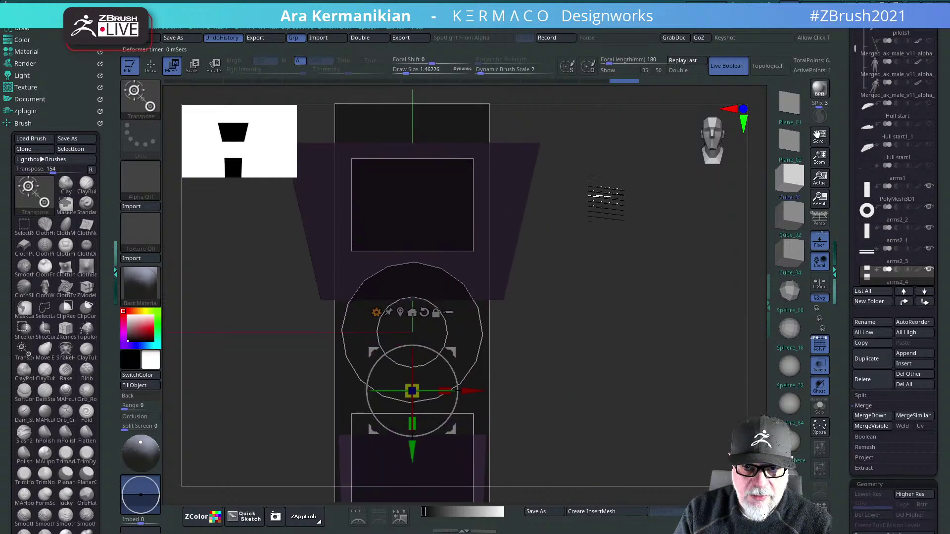
{"action": "left_click_drag", "start_coordinate": [607, 203], "coordinate": [653, 253], "text": "alt"}
{"action": "key", "text": "q"}
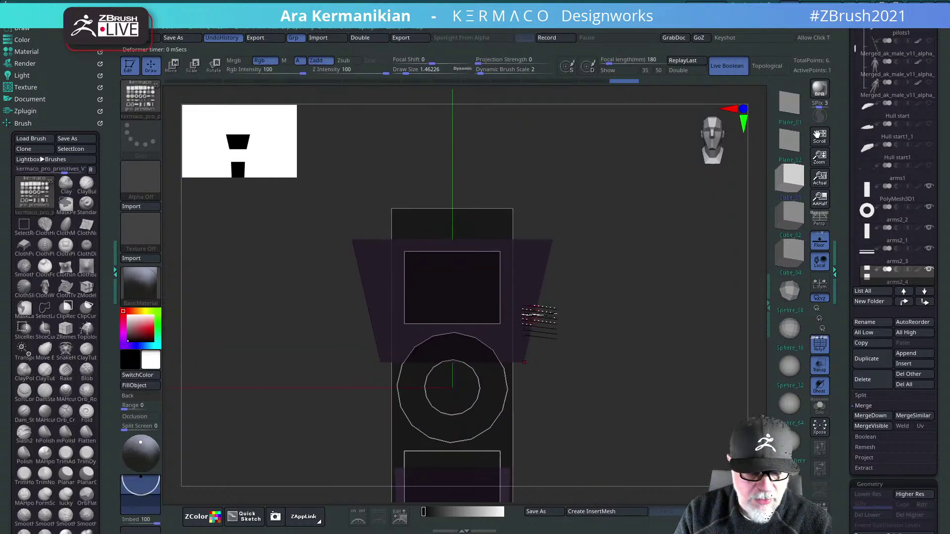
{"action": "key", "text": "b"}
{"action": "key", "text": "z"}
{"action": "key", "text": "m"}
{"action": "key", "text": "space"}
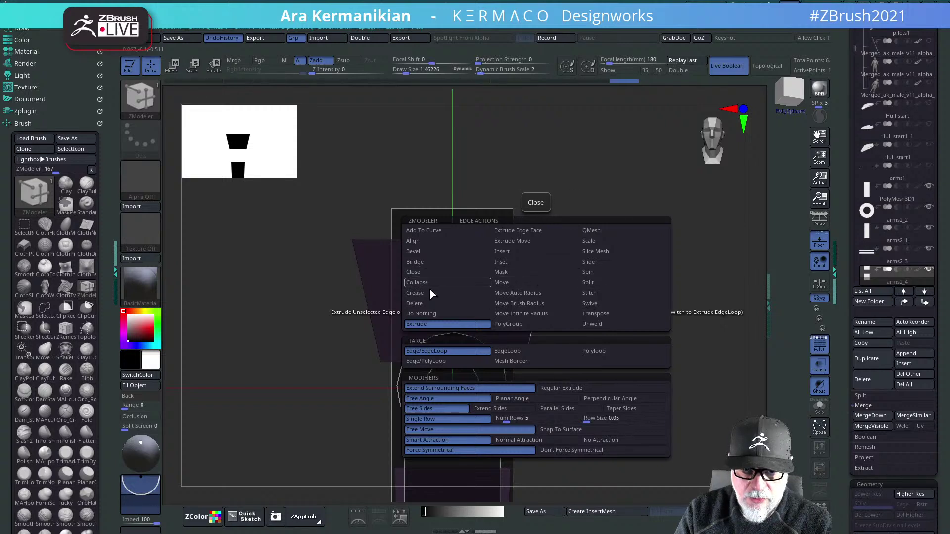
{"action": "left_click", "coordinate": [422, 252]}
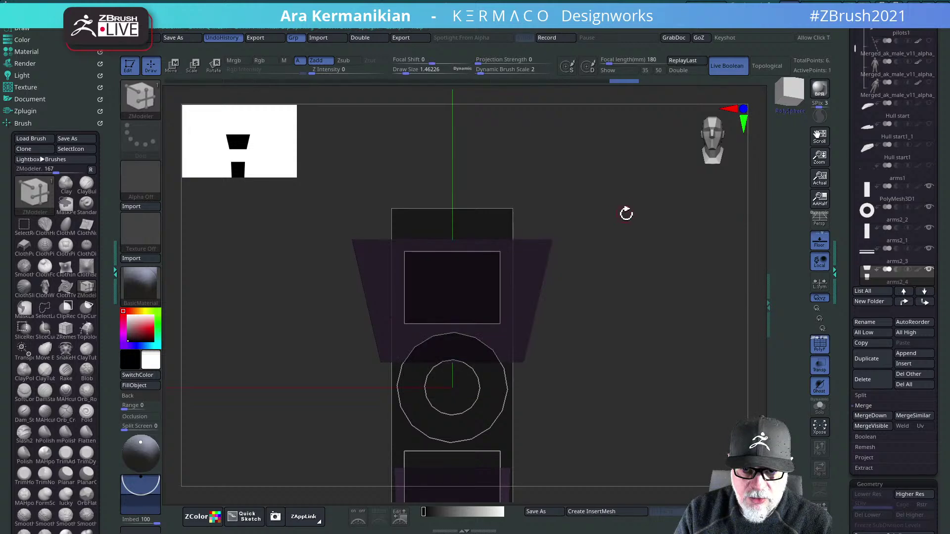
{"action": "left_click_drag", "start_coordinate": [646, 226], "coordinate": [599, 229]}
{"action": "left_click_drag", "start_coordinate": [535, 255], "coordinate": [527, 274]}
{"action": "left_click_drag", "start_coordinate": [400, 194], "coordinate": [403, 287]}
{"action": "left_click_drag", "start_coordinate": [637, 481], "coordinate": [549, 419]}
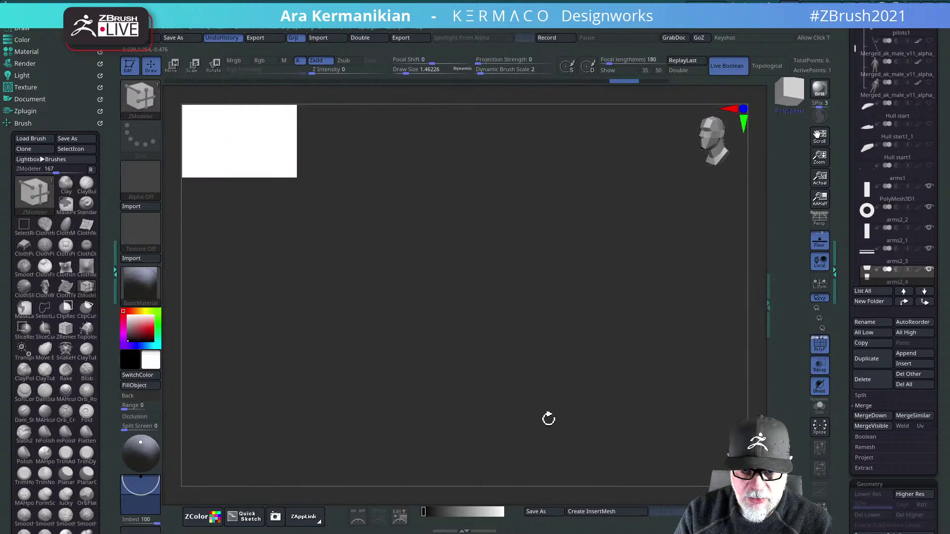
{"action": "key", "text": "d"}
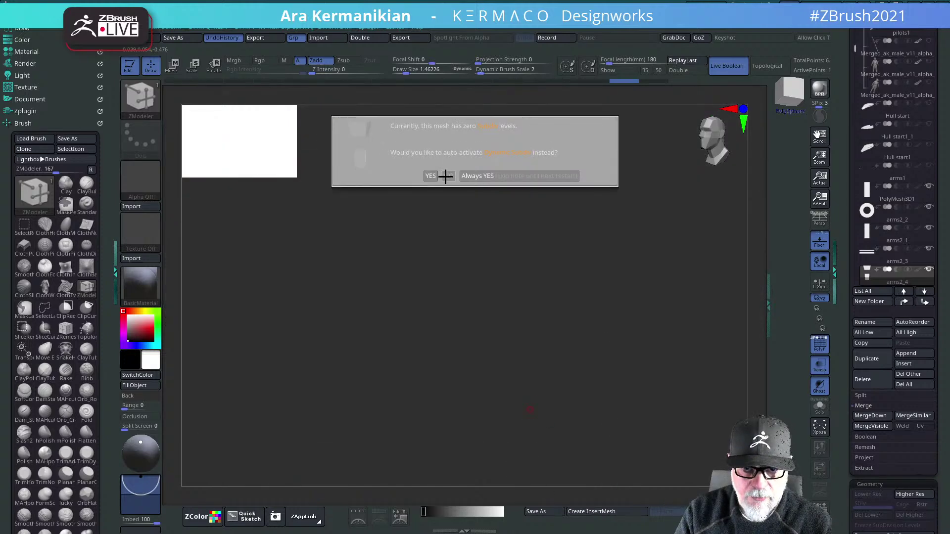
{"action": "left_click", "coordinate": [446, 176]}
{"action": "left_click", "coordinate": [553, 323]}
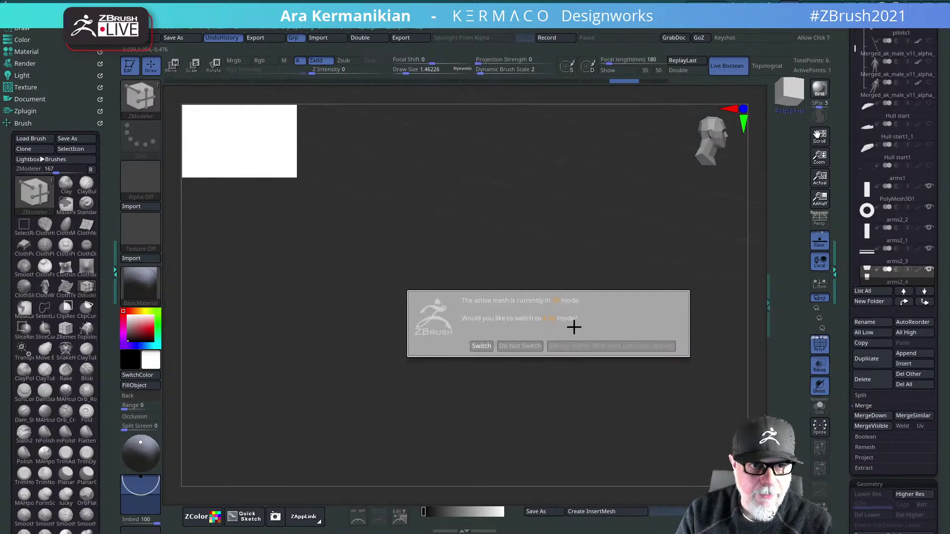
{"action": "left_click", "coordinate": [520, 347]}
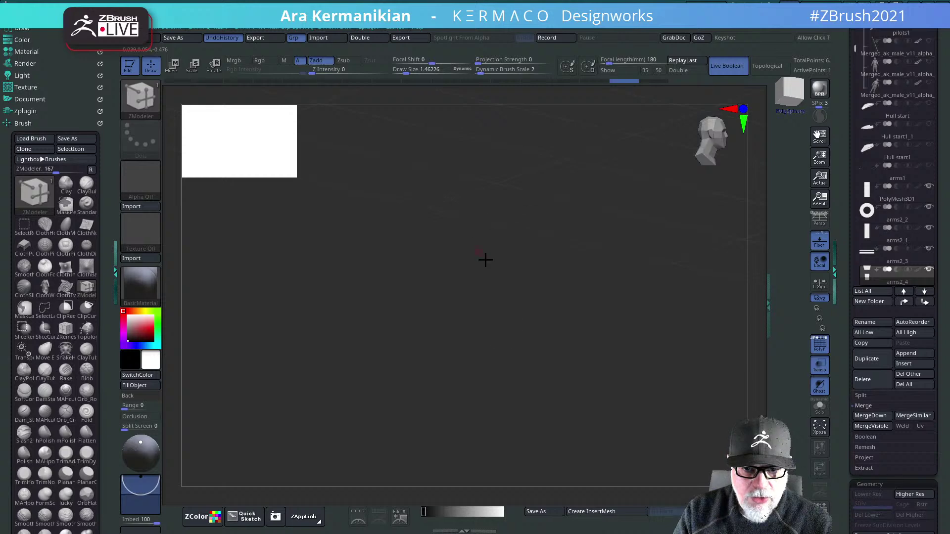
{"action": "left_click_drag", "start_coordinate": [538, 269], "coordinate": [575, 230]}
{"action": "left_click_drag", "start_coordinate": [544, 193], "coordinate": [586, 300]}
{"action": "left_click_drag", "start_coordinate": [668, 266], "coordinate": [600, 278]}
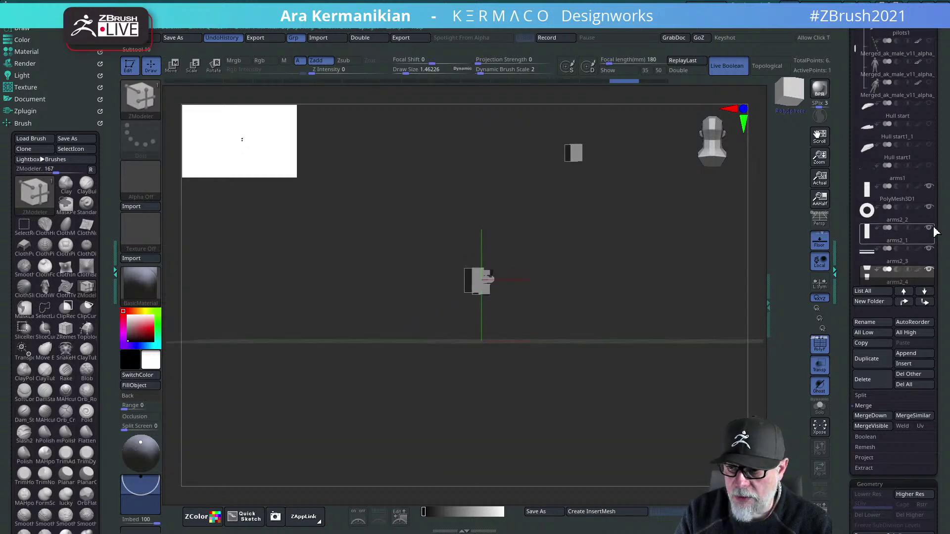
- Check the visibility of the arm's subtools, turn off perspective, and frame the arms2_3 blocks in the view
{"action": "left_click", "coordinate": [929, 187]}
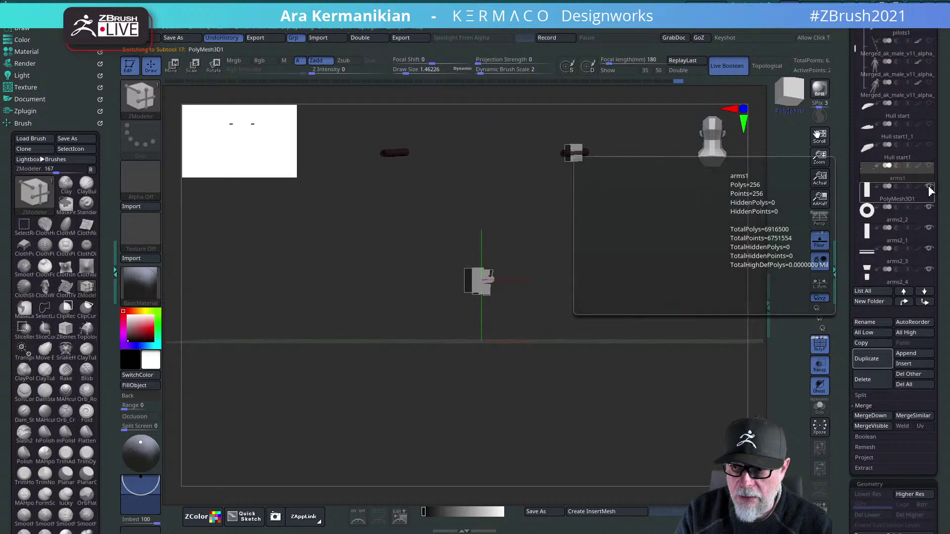
{"action": "left_click", "coordinate": [929, 188]}
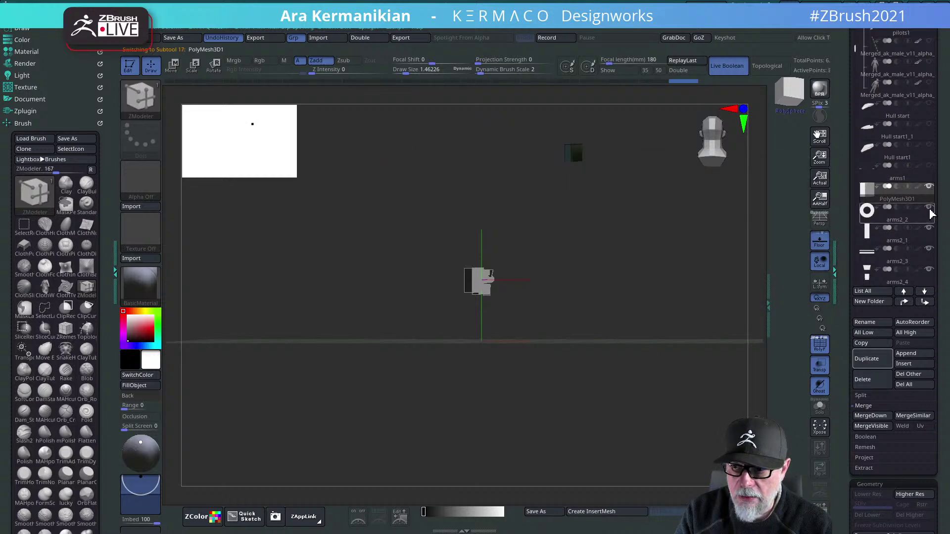
{"action": "left_click", "coordinate": [929, 228]}
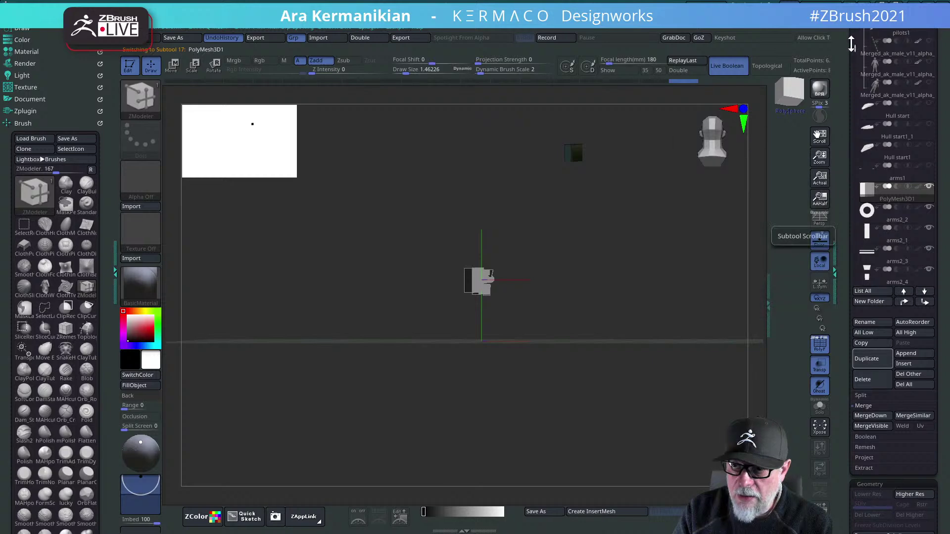
{"action": "left_click_drag", "start_coordinate": [849, 51], "coordinate": [848, 70]}
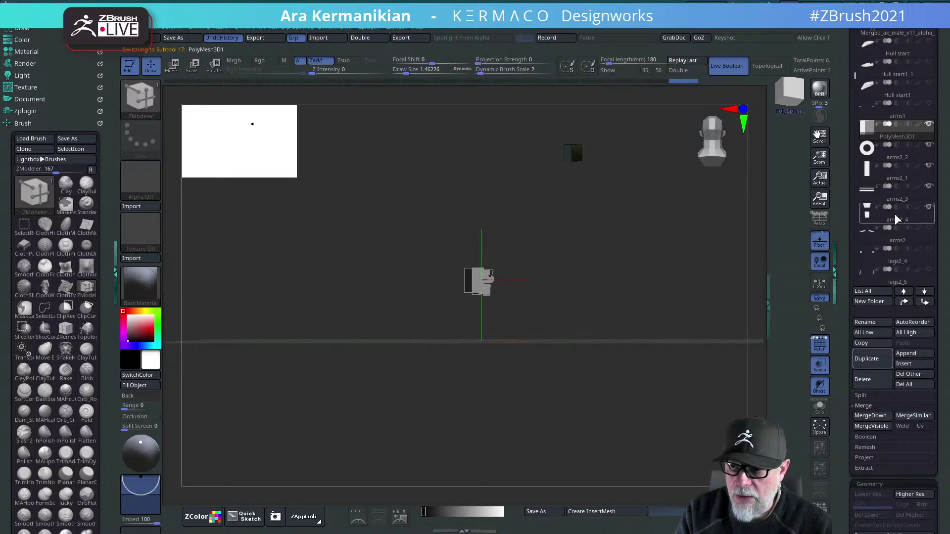
{"action": "left_click", "coordinate": [925, 174]}
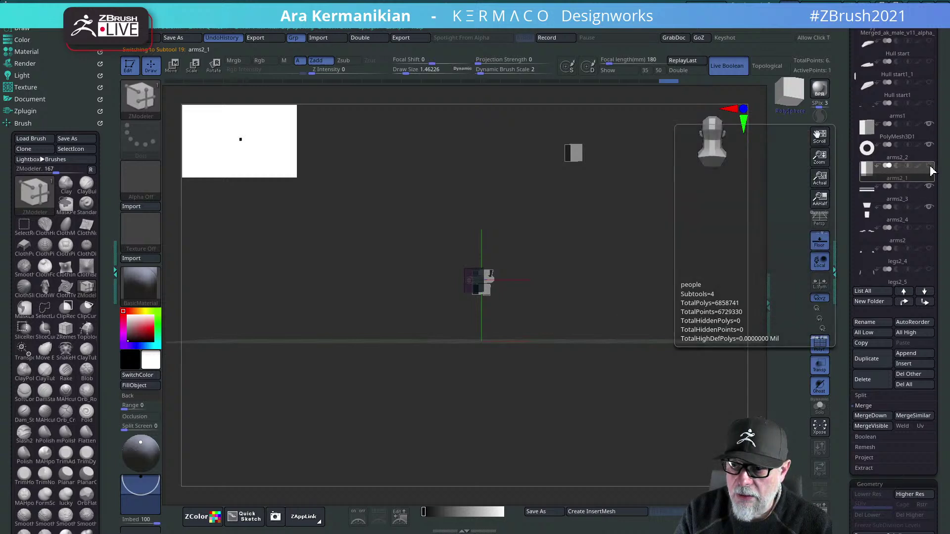
{"action": "key", "text": "p"}
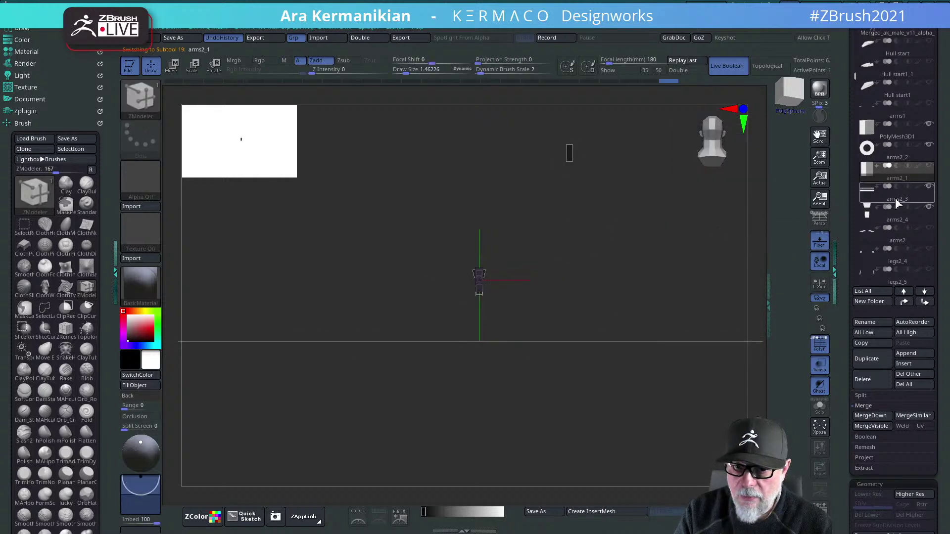
{"action": "left_click", "coordinate": [884, 203]}
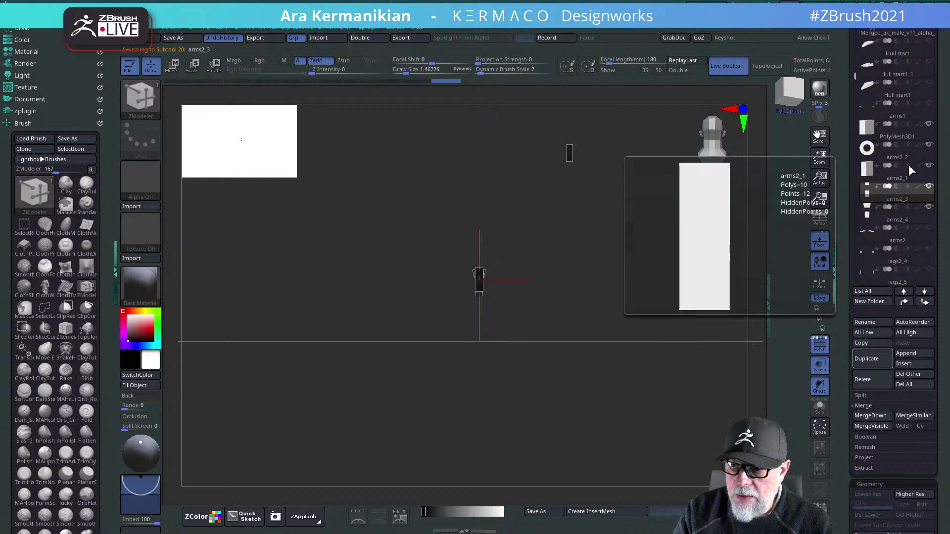
{"action": "left_click", "coordinate": [906, 135]}
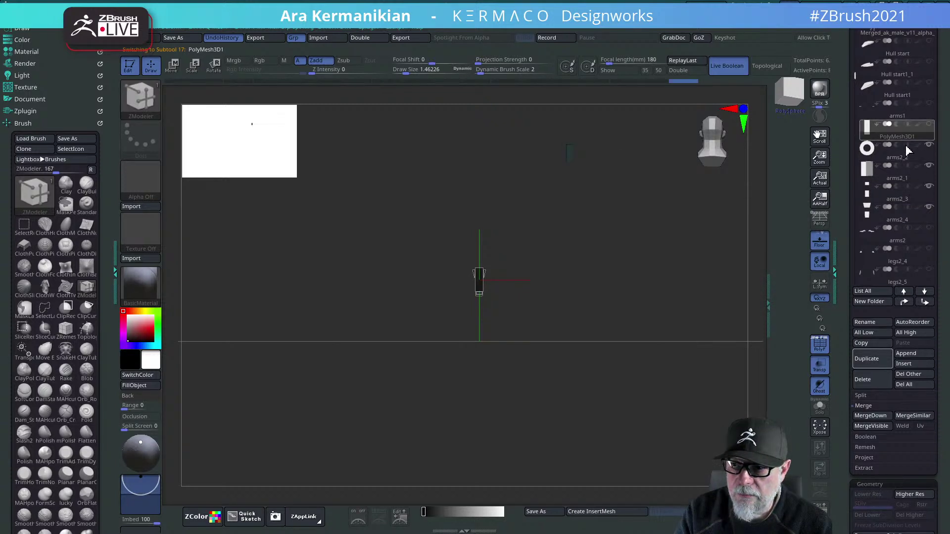
{"action": "left_click", "coordinate": [886, 183]}
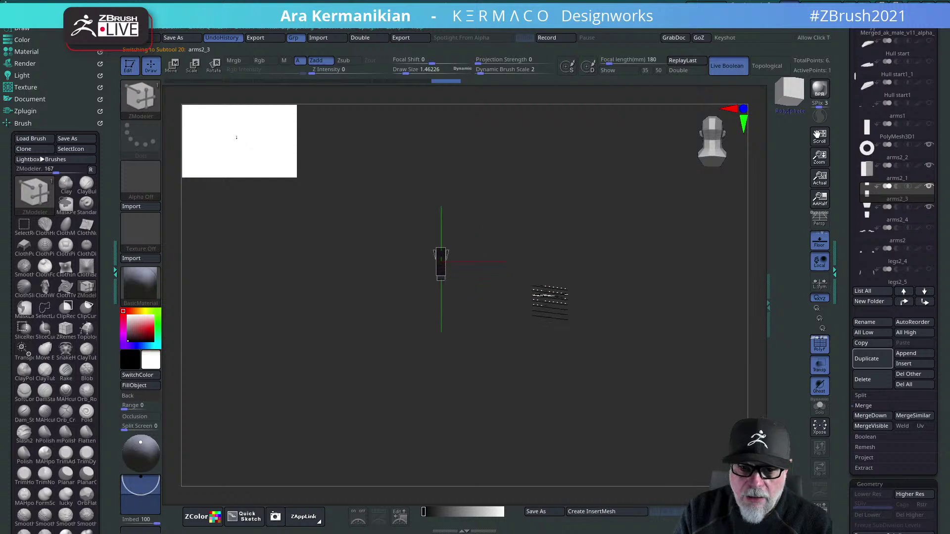
{"action": "key", "text": "f"}
- Select arms2_4, set the draw size to about 1.55, and use ZModeler's Insert edge action to add a loop near the upper block's top
{"action": "key", "text": "space"}
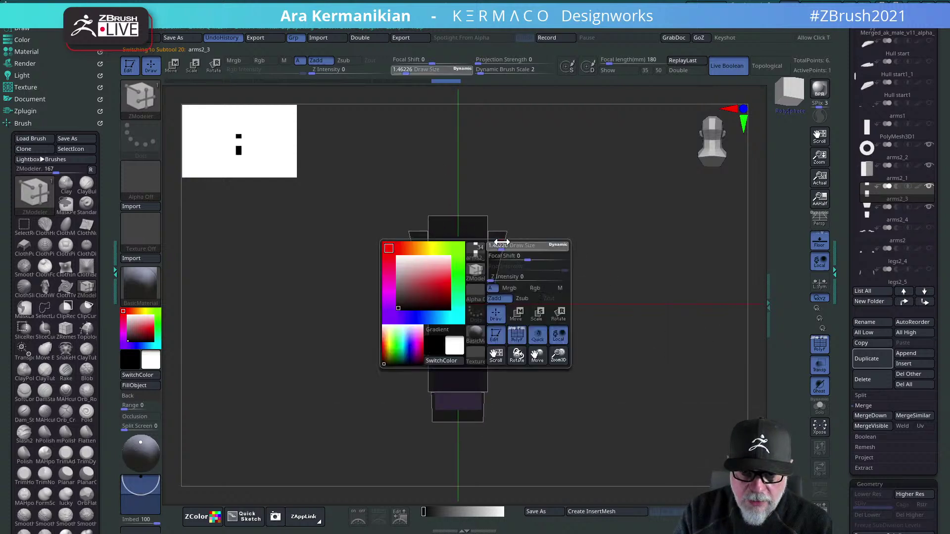
{"action": "left_click_drag", "start_coordinate": [501, 243], "coordinate": [501, 239]}
{"action": "left_click", "coordinate": [493, 232], "text": "alt"}
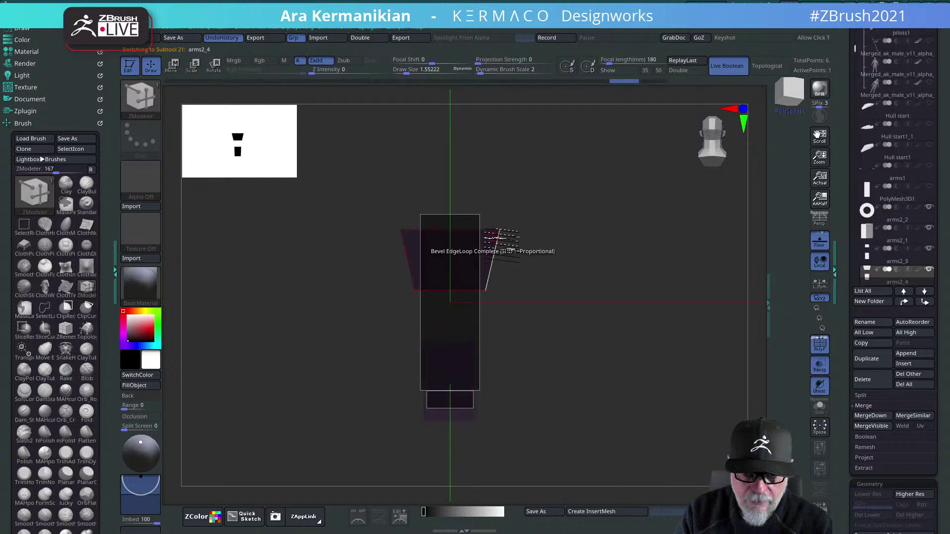
{"action": "key", "text": "space"}
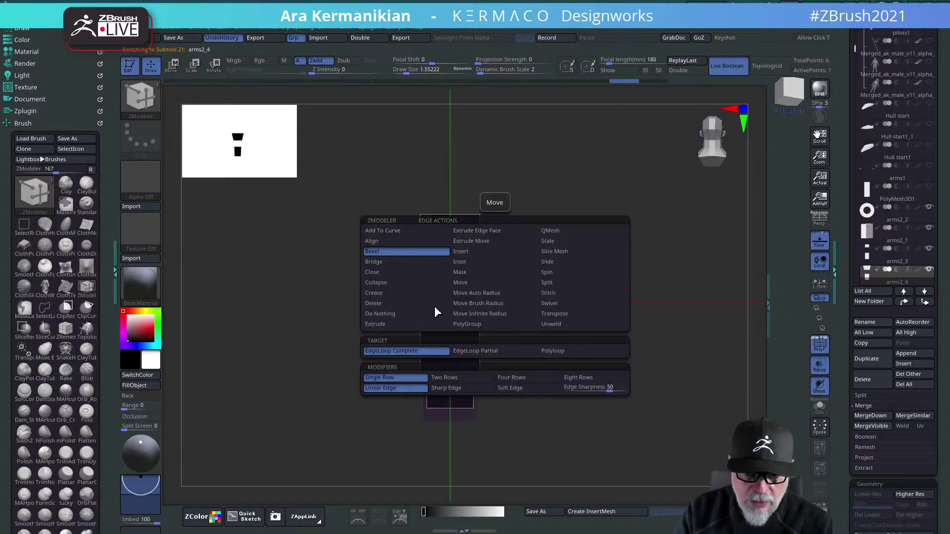
{"action": "left_click", "coordinate": [478, 262]}
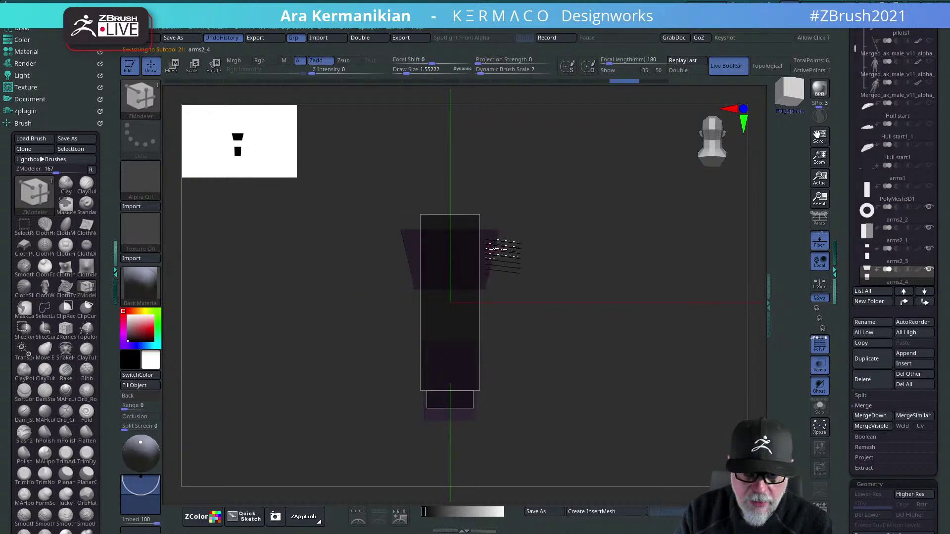
- Activate symmetry and clip both top corners of the upper arms2_4 block at an angle with ClipCurve
{"action": "mouse_move", "coordinate": [445, 173]}
{"action": "left_mouse_down", "text": "ctrl+shift"}
{"action": "mouse_move", "coordinate": [577, 322]}
{"action": "mouse_move", "coordinate": [553, 327]}
{"action": "left_mouse_up", "text": "ctrl+shift"}
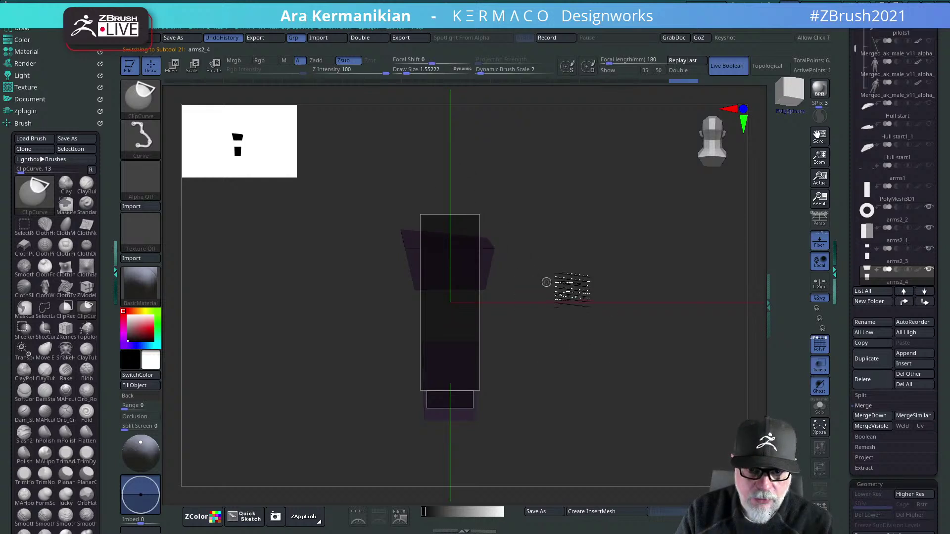
{"action": "key", "text": "ctrl+z"}
{"action": "key", "text": "space"}
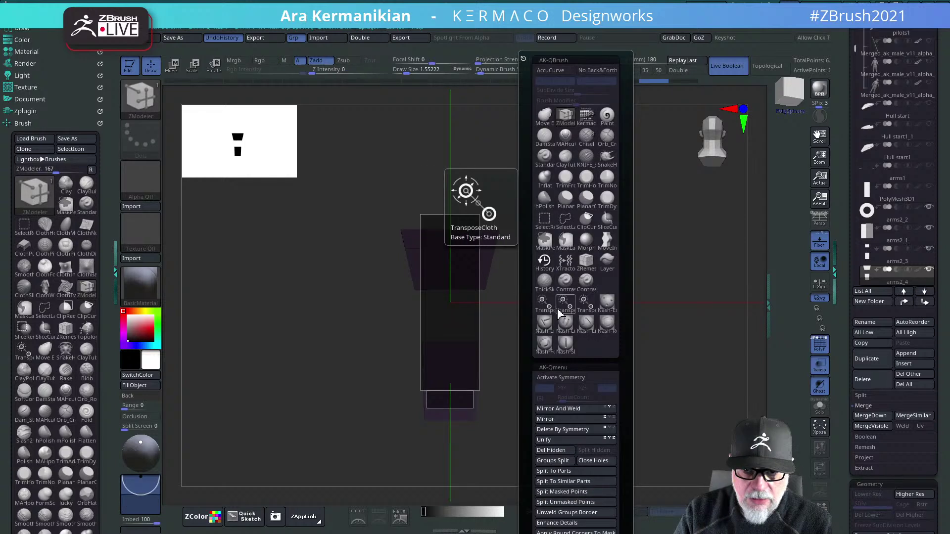
{"action": "left_click", "coordinate": [573, 389]}
{"action": "left_click_drag", "start_coordinate": [477, 179], "coordinate": [608, 385]}
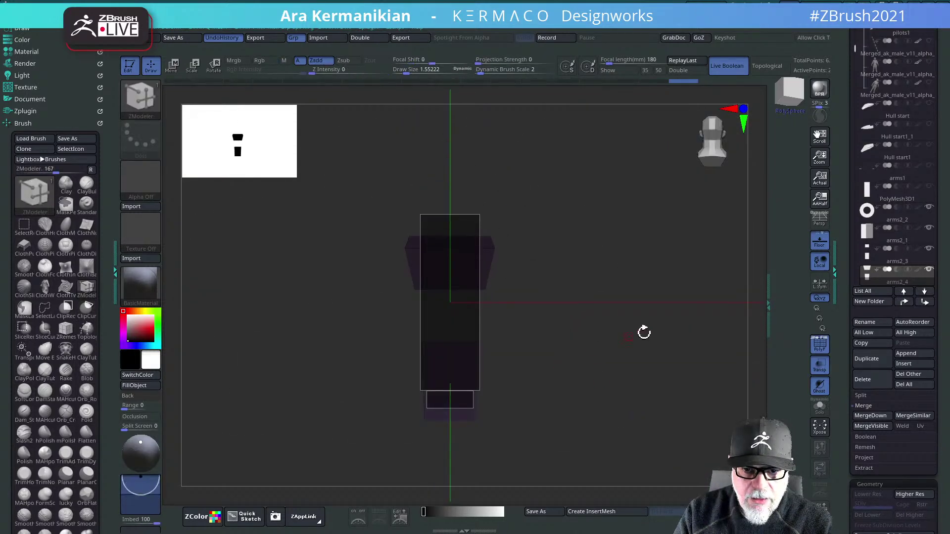
- Mask the upper arms2_4 block and scale the lower block wider along X
{"action": "left_click_drag", "start_coordinate": [644, 333], "coordinate": [664, 320]}
{"action": "key", "text": "e"}
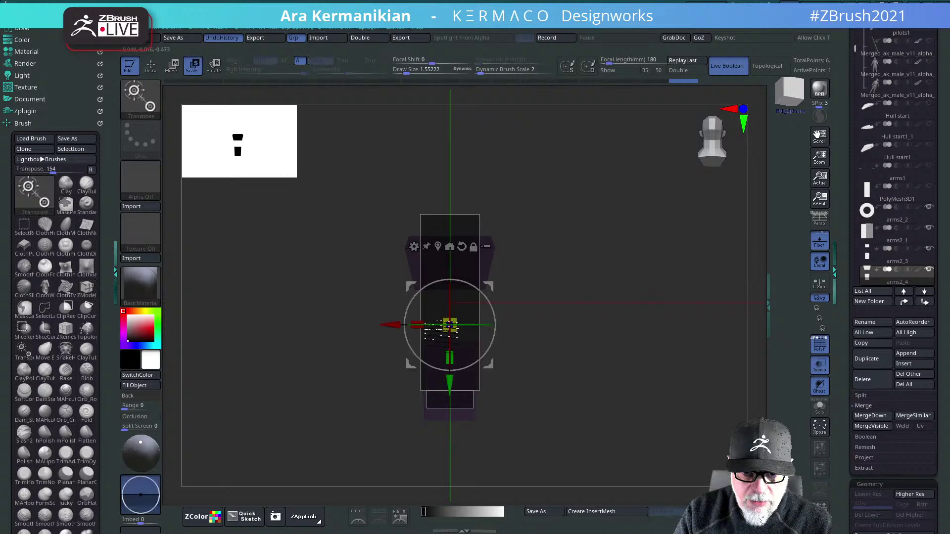
{"action": "left_click_drag", "start_coordinate": [569, 356], "coordinate": [603, 278], "text": "shift"}
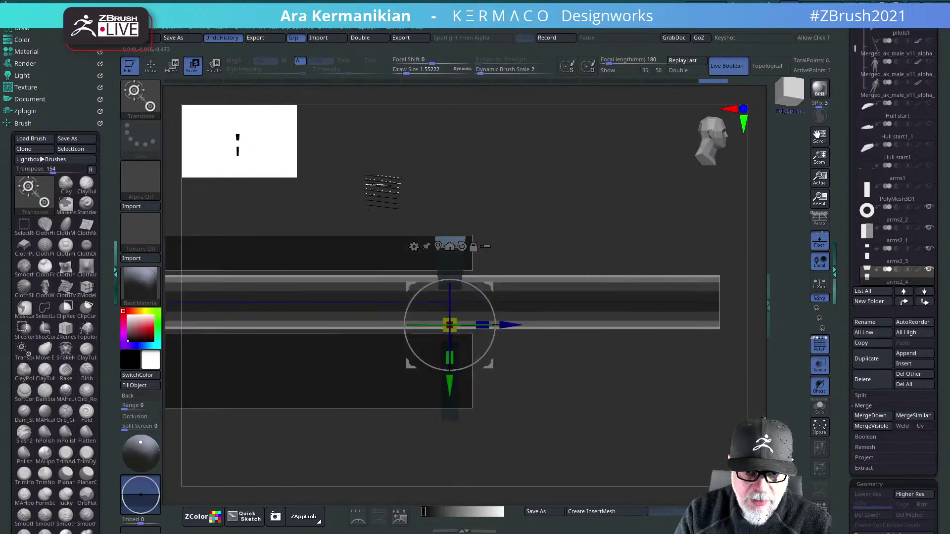
{"action": "left_click_drag", "start_coordinate": [350, 186], "coordinate": [530, 308], "text": "ctrl"}
{"action": "left_click_drag", "start_coordinate": [610, 426], "coordinate": [595, 429], "text": "shift"}
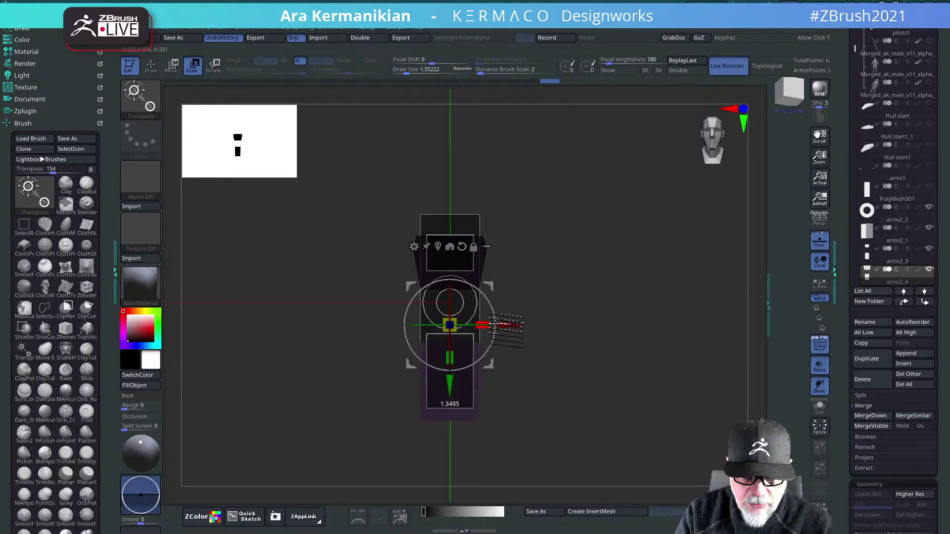
- Insert an edge loop around the middle of the lower arms2_4 block and clip its two top corners at an angle
{"action": "left_click_drag", "start_coordinate": [575, 384], "coordinate": [641, 386], "text": "alt"}
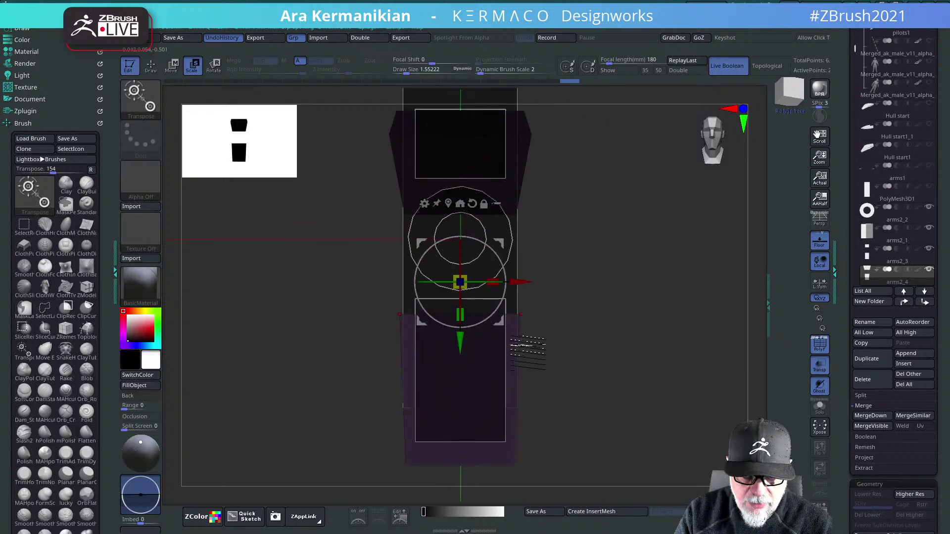
{"action": "key", "text": "q"}
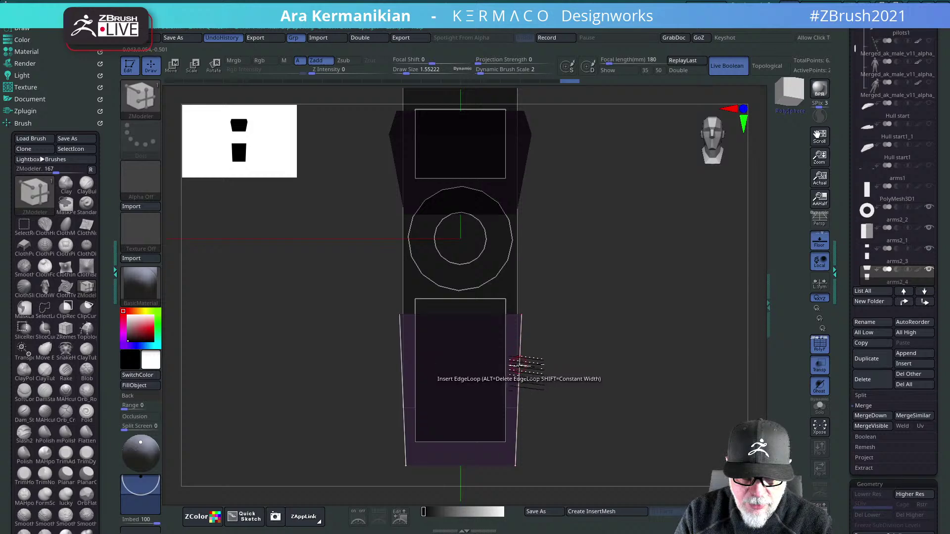
{"action": "left_click", "coordinate": [518, 380]}
{"action": "left_click_drag", "start_coordinate": [481, 267], "coordinate": [597, 447], "text": "ctrl+shift"}
{"action": "left_click_drag", "start_coordinate": [724, 396], "coordinate": [660, 416]}
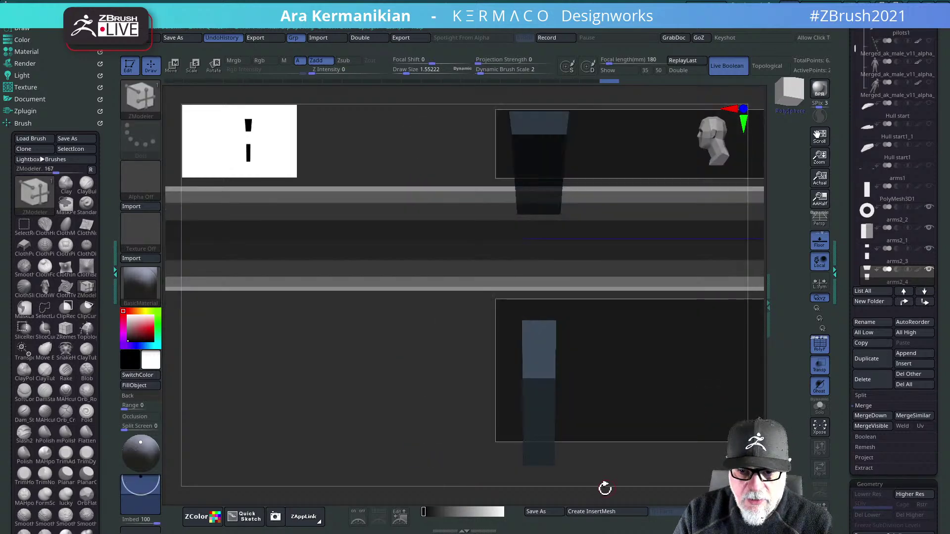
- Try to array copies of the arms2_4 collar blocks along Z over the length of the bars
{"action": "left_click_drag", "start_coordinate": [622, 488], "coordinate": [566, 444], "text": "alt"}
{"action": "key", "text": "w"}
{"action": "left_click_drag", "start_coordinate": [641, 421], "coordinate": [504, 397], "text": "alt"}
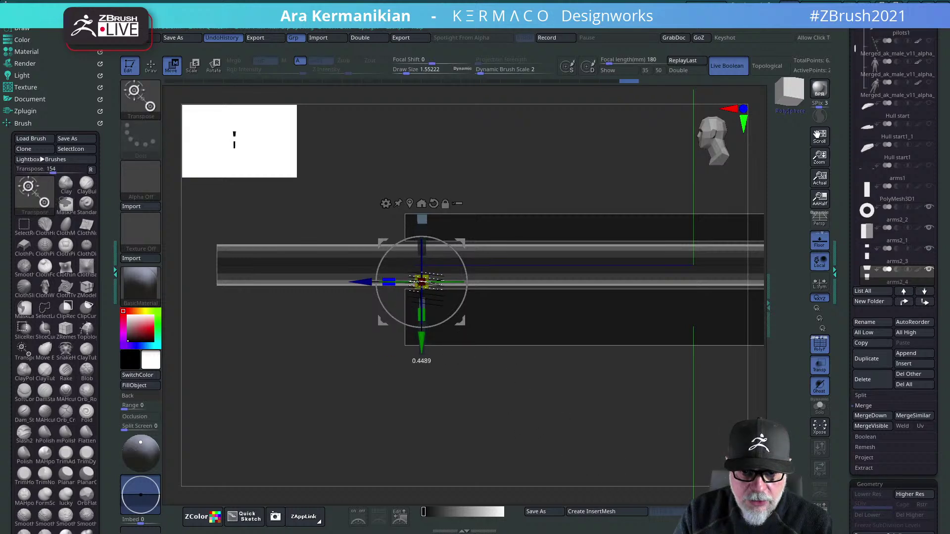
{"action": "left_click_drag", "start_coordinate": [516, 399], "coordinate": [497, 390], "text": "alt"}
{"action": "mouse_move", "coordinate": [497, 390]}
{"action": "left_mouse_down"}
{"action": "mouse_move", "coordinate": [524, 408]}
{"action": "mouse_move", "coordinate": [499, 407]}
{"action": "left_mouse_up"}
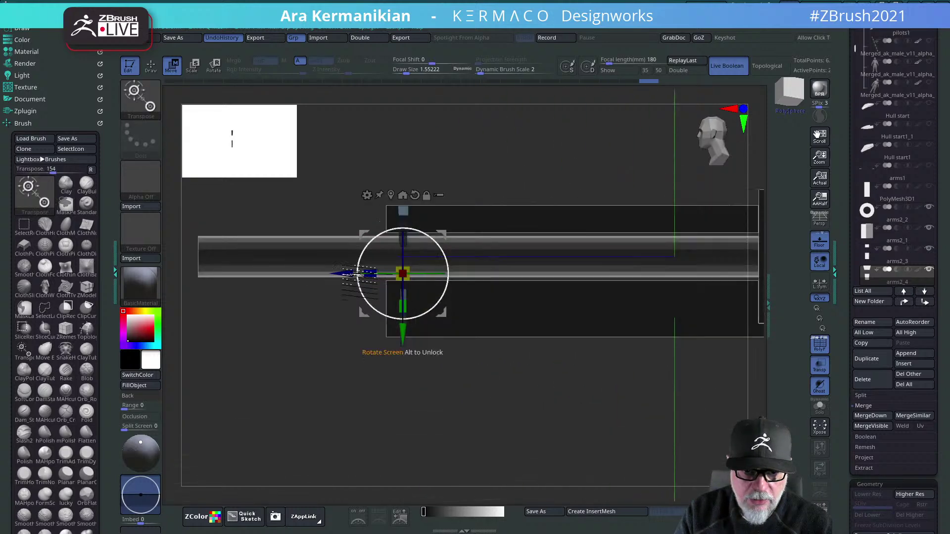
{"action": "left_click_drag", "start_coordinate": [342, 273], "coordinate": [692, 318], "text": "ctrl"}
{"action": "mouse_move", "coordinate": [453, 440]}
{"action": "left_mouse_down"}
{"action": "mouse_move", "coordinate": [487, 445]}
{"action": "mouse_move", "coordinate": [473, 433]}
{"action": "left_mouse_up"}
{"action": "left_click_drag", "start_coordinate": [426, 404], "coordinate": [309, 377], "text": "alt"}
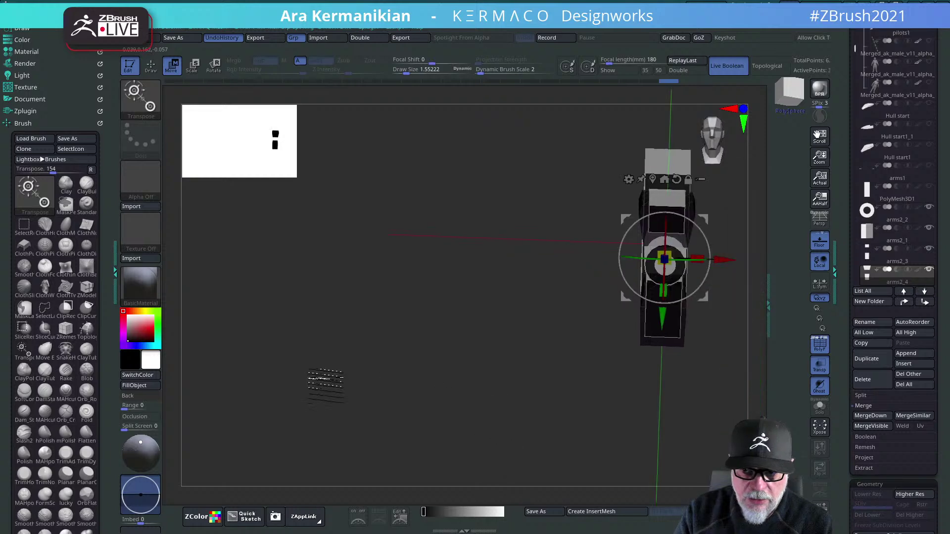
- Turn off the polyframe and ghosted transparency display, and view the arm as a solid from an angle and the side
{"action": "left_click", "coordinate": [821, 349]}
{"action": "left_click_drag", "start_coordinate": [713, 365], "coordinate": [659, 346]}
{"action": "left_click", "coordinate": [820, 386]}
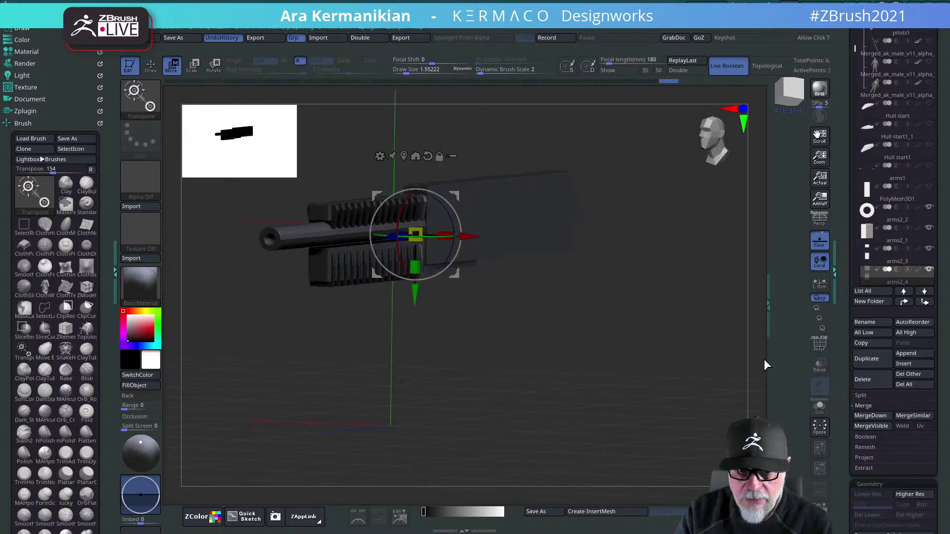
{"action": "left_click_drag", "start_coordinate": [766, 365], "coordinate": [705, 238]}
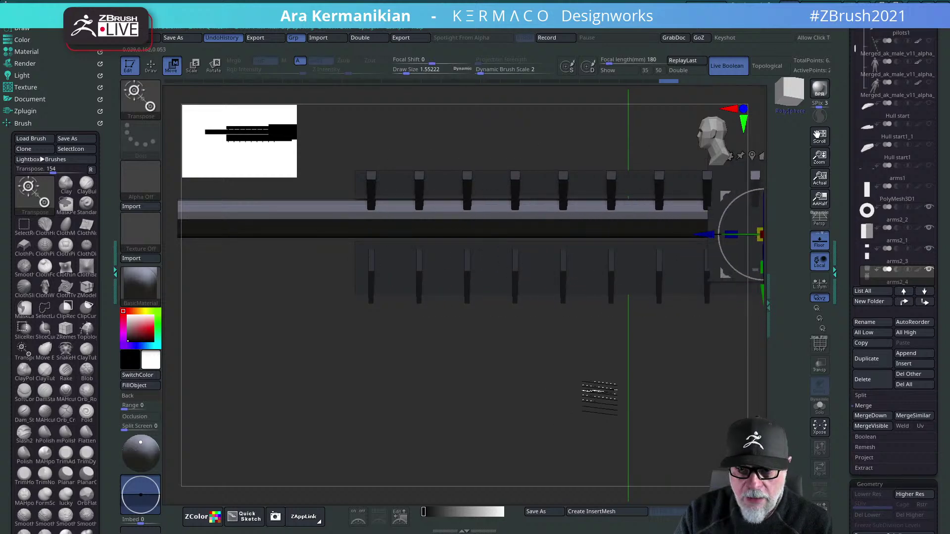
- Undo the block array and array the arms2_4 collar blocks again along Z through the full length of the housing
{"action": "left_click_drag", "start_coordinate": [586, 379], "coordinate": [430, 266], "text": "alt"}
{"action": "key", "text": "ctrl+z"}
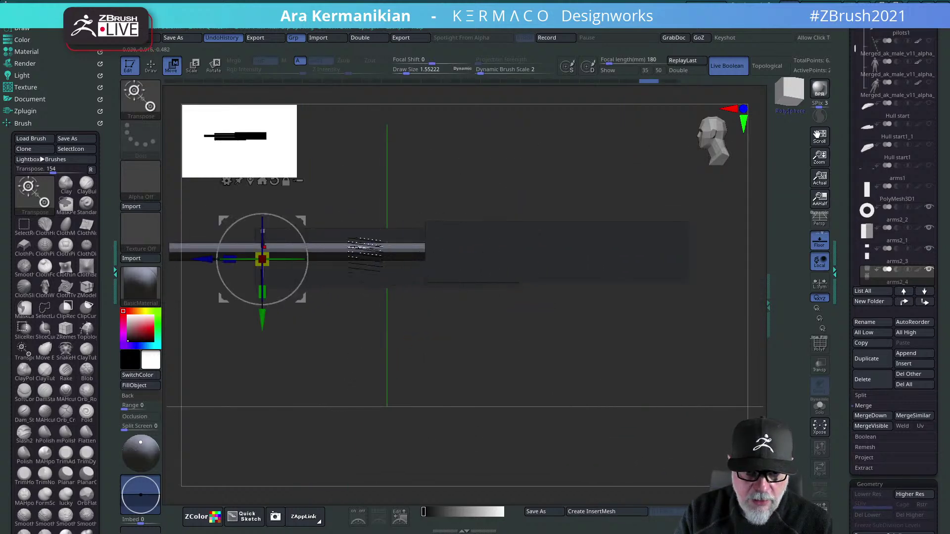
{"action": "left_click_drag", "start_coordinate": [204, 259], "coordinate": [620, 302], "text": "ctrl"}
{"action": "left_click_drag", "start_coordinate": [512, 434], "coordinate": [552, 380]}
- Nudge the arrayed arms2_4 blocks slightly upward along Y against the bars and housing
{"action": "key", "text": "b"}
{"action": "key", "text": "z"}
{"action": "key", "text": "m"}
{"action": "mouse_move", "coordinate": [671, 323]}
{"action": "left_mouse_down"}
{"action": "mouse_move", "coordinate": [709, 331]}
{"action": "mouse_move", "coordinate": [520, 314]}
{"action": "mouse_move", "coordinate": [608, 356]}
{"action": "mouse_move", "coordinate": [587, 351]}
{"action": "mouse_move", "coordinate": [630, 439]}
{"action": "mouse_move", "coordinate": [643, 378]}
{"action": "mouse_move", "coordinate": [462, 319]}
{"action": "mouse_move", "coordinate": [498, 312]}
{"action": "mouse_move", "coordinate": [555, 326]}
{"action": "mouse_move", "coordinate": [498, 304]}
{"action": "mouse_move", "coordinate": [578, 323]}
{"action": "mouse_move", "coordinate": [562, 341]}
{"action": "mouse_move", "coordinate": [486, 342]}
{"action": "mouse_move", "coordinate": [535, 348]}
{"action": "mouse_move", "coordinate": [435, 302]}
{"action": "mouse_move", "coordinate": [435, 262]}
{"action": "mouse_move", "coordinate": [569, 371]}
{"action": "mouse_move", "coordinate": [577, 340]}
{"action": "left_mouse_up"}
{"action": "left_click_drag", "start_coordinate": [520, 346], "coordinate": [558, 339]}
{"action": "key", "text": "w"}
{"action": "left_click_drag", "start_coordinate": [577, 297], "coordinate": [672, 321], "text": "alt"}
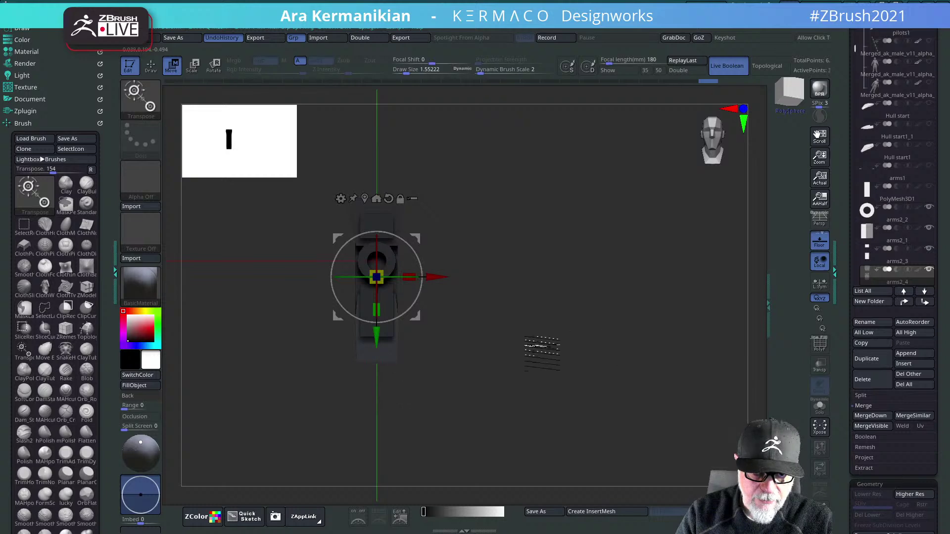
{"action": "left_click_drag", "start_coordinate": [542, 352], "coordinate": [413, 341]}
{"action": "left_click_drag", "start_coordinate": [725, 298], "coordinate": [725, 290]}
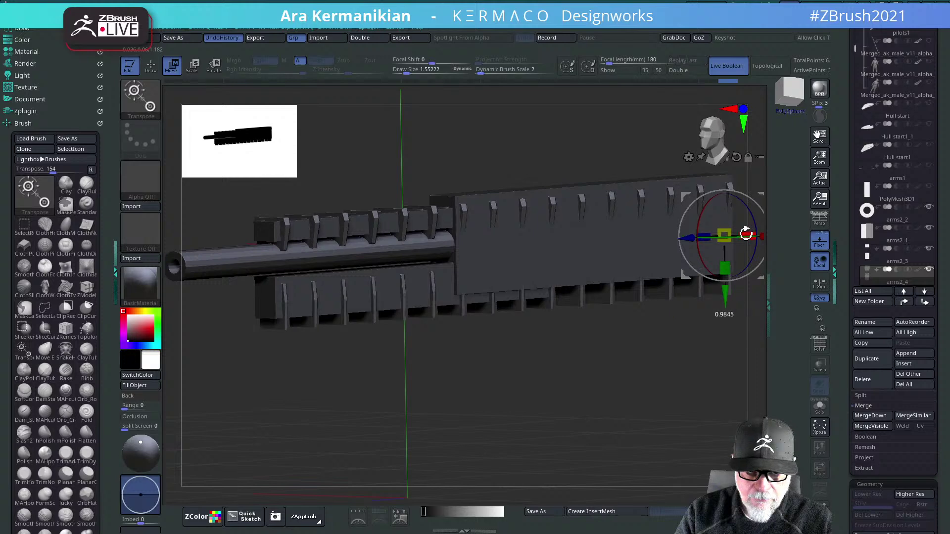
- Isolate the arms2_4 collar blocks with the polyframe shown and ghosting turned off
{"action": "left_click_drag", "start_coordinate": [511, 378], "coordinate": [594, 379]}
{"action": "key", "text": "q"}
{"action": "left_click_drag", "start_coordinate": [672, 385], "coordinate": [616, 342]}
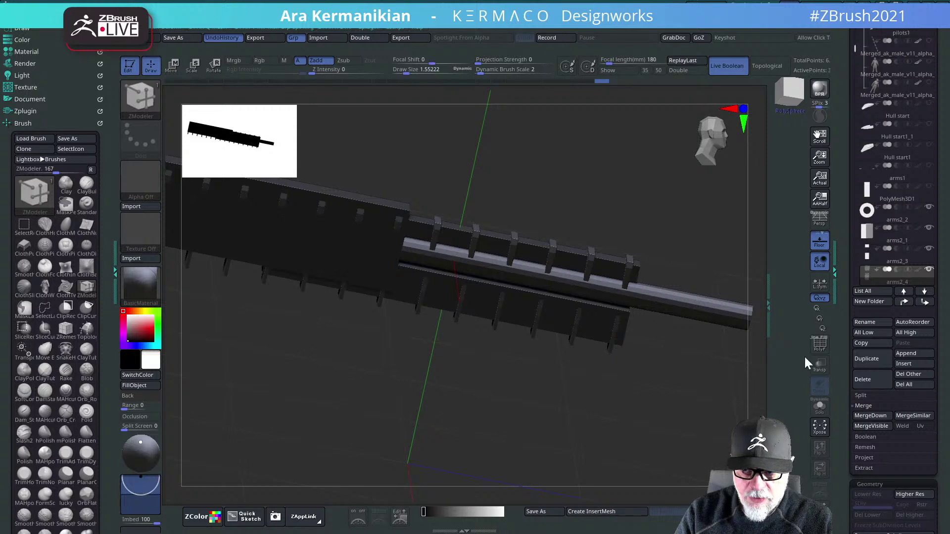
{"action": "left_click", "coordinate": [820, 345]}
{"action": "left_click_drag", "start_coordinate": [601, 396], "coordinate": [557, 386]}
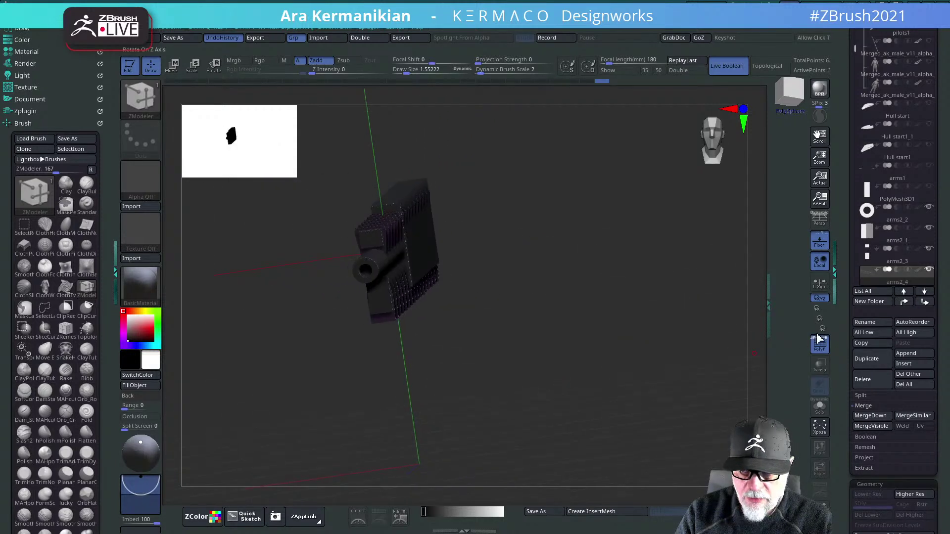
{"action": "left_click", "coordinate": [821, 366]}
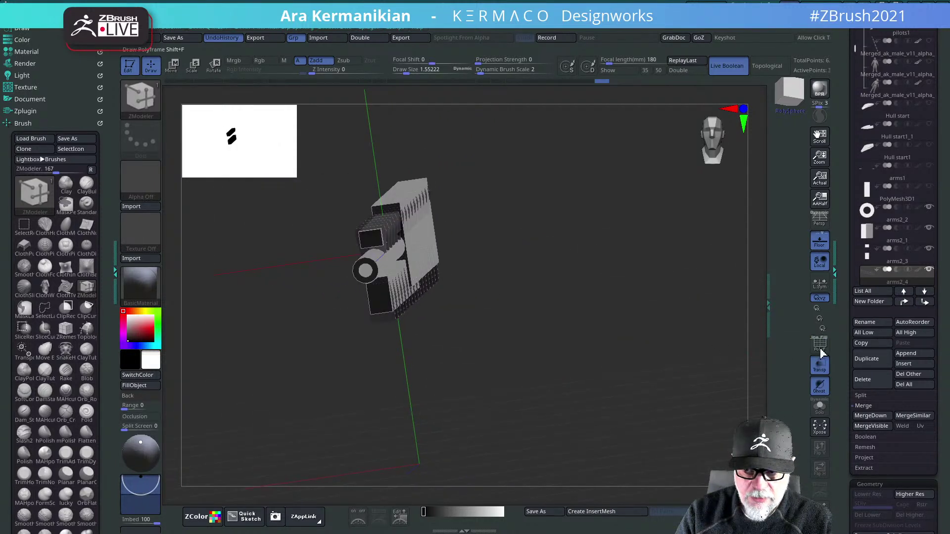
{"action": "left_click", "coordinate": [814, 391]}
{"action": "left_click_drag", "start_coordinate": [653, 384], "coordinate": [554, 282]}
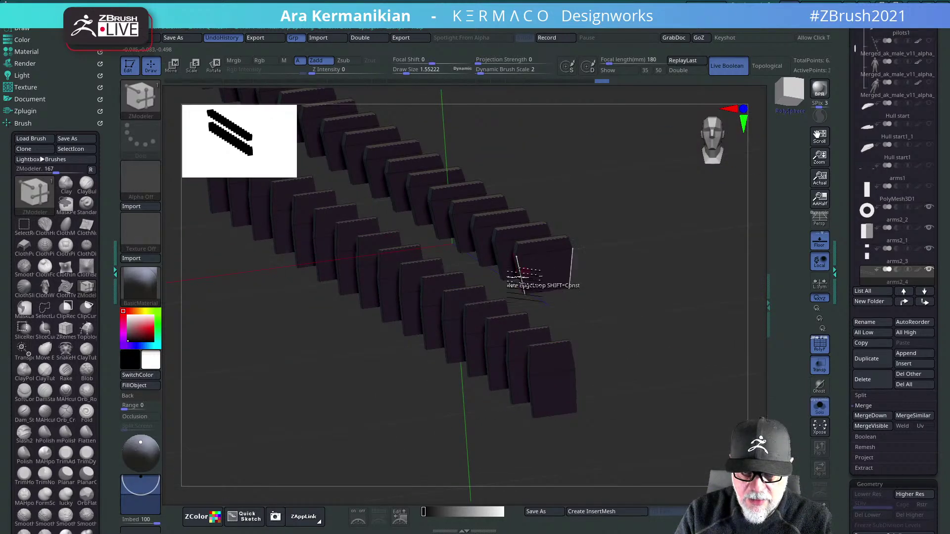
- Turn on perspective and turn off the polyframe for the isolated arms2_4 blocks
{"action": "left_click_drag", "start_coordinate": [640, 314], "coordinate": [743, 257]}
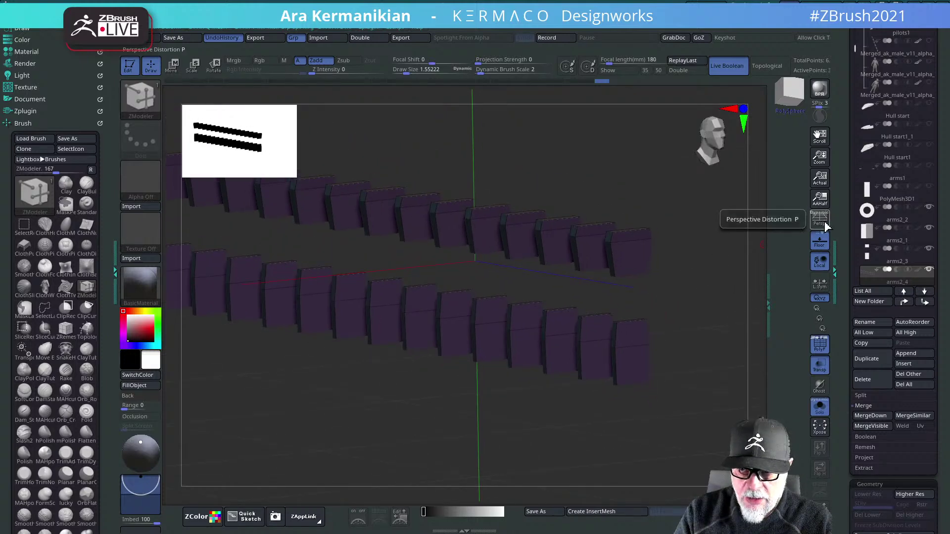
{"action": "left_click", "coordinate": [820, 219]}
{"action": "left_click_drag", "start_coordinate": [693, 297], "coordinate": [666, 276]}
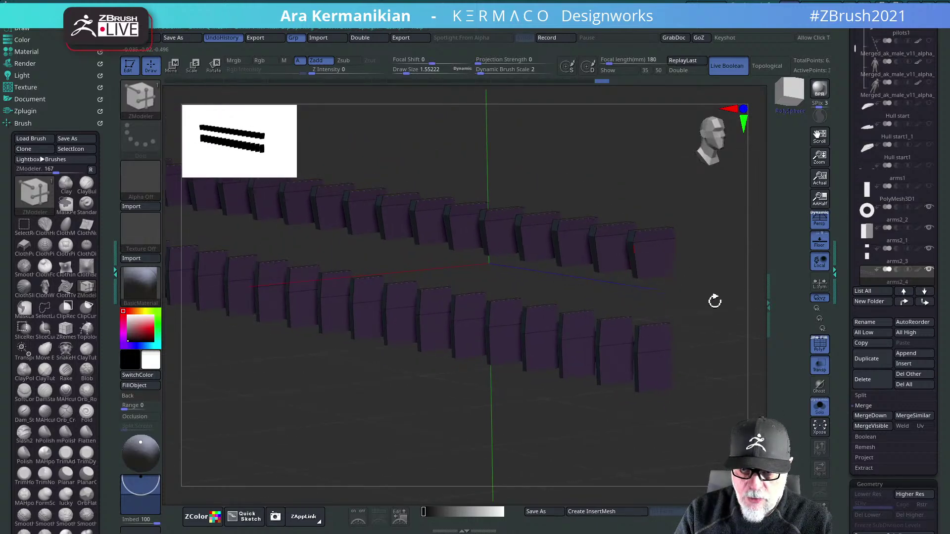
{"action": "left_click", "coordinate": [820, 343]}
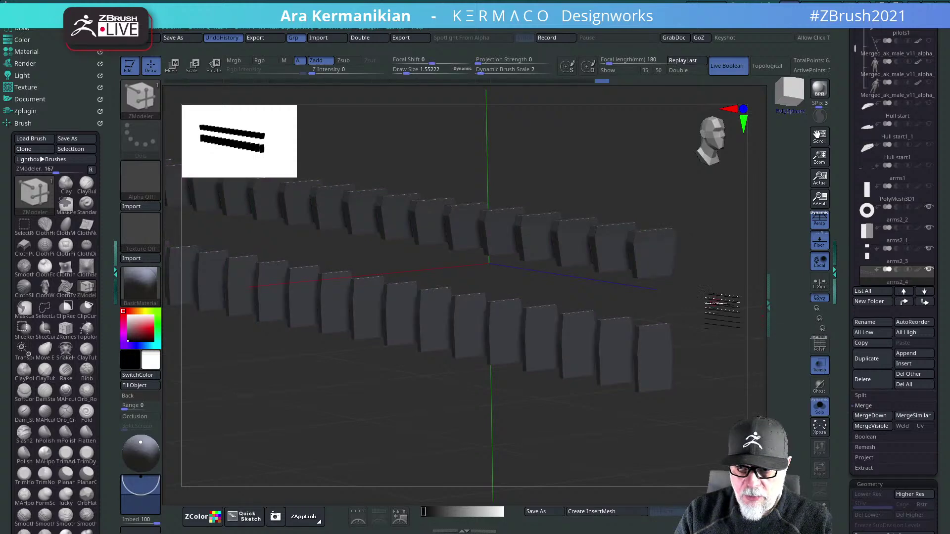
{"action": "left_click_drag", "start_coordinate": [722, 303], "coordinate": [709, 284]}
- Give the arms2_4 blocks a fine dynamic subdivision bevel using QGrid with Bevel and Constant, lowering the coverage slightly below 0.02
{"action": "key", "text": "3"}
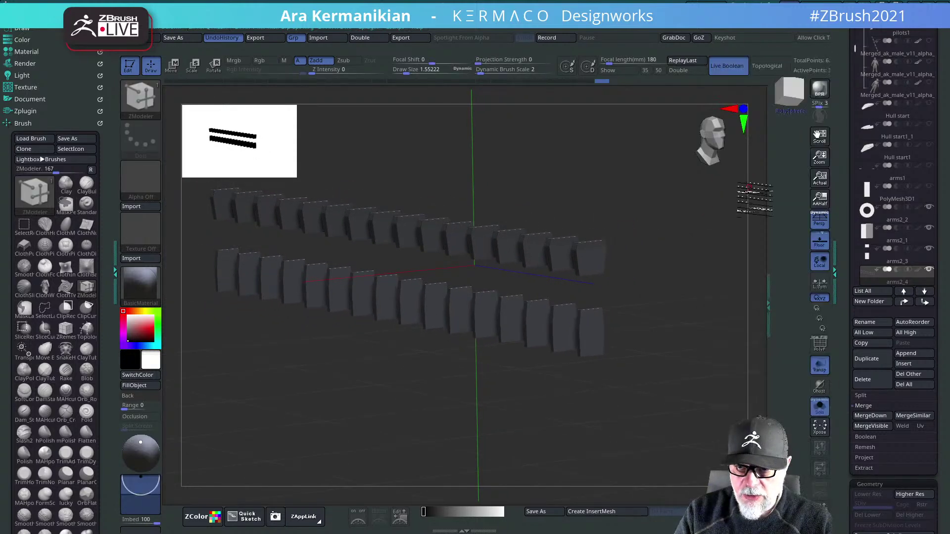
{"action": "key", "text": "3"}
{"action": "left_click", "coordinate": [727, 201]}
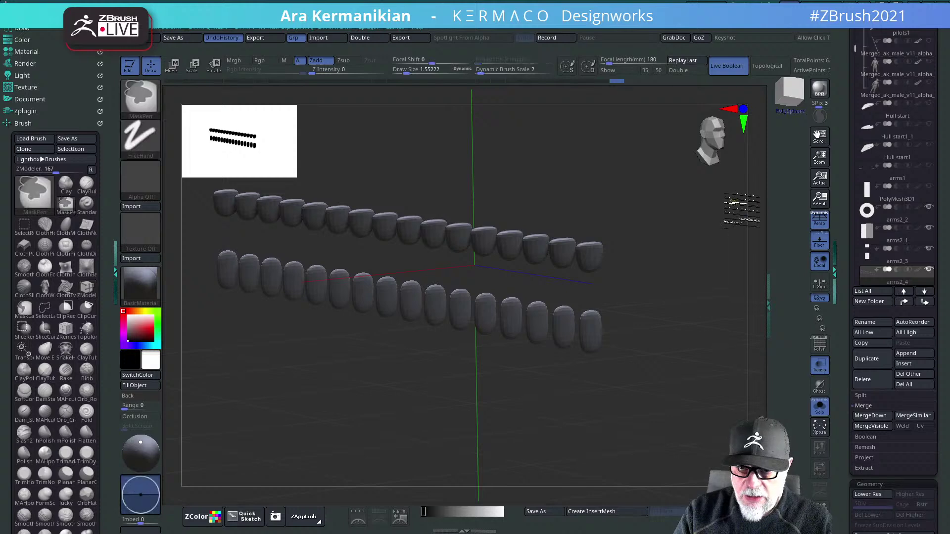
{"action": "key", "text": "3"}
{"action": "left_click_drag", "start_coordinate": [700, 213], "coordinate": [707, 213]}
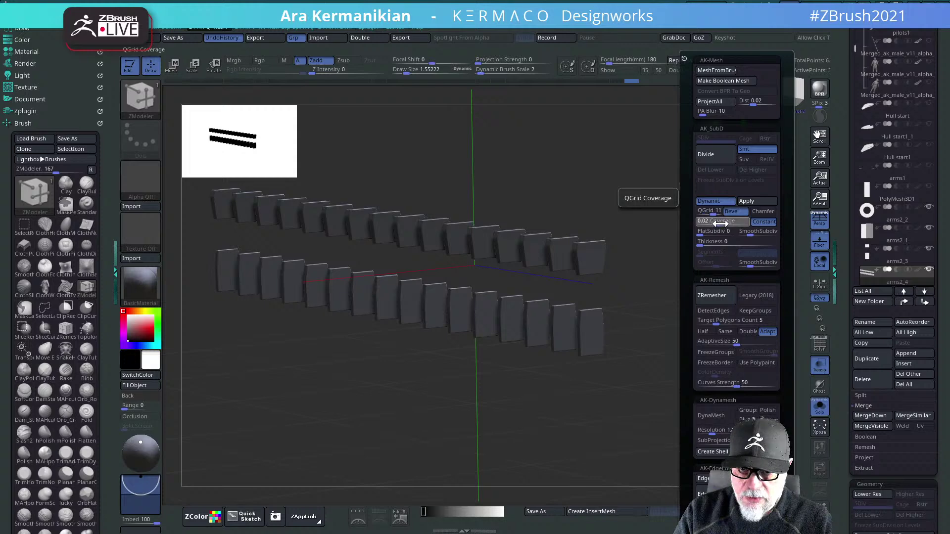
{"action": "left_click_drag", "start_coordinate": [720, 224], "coordinate": [714, 224]}
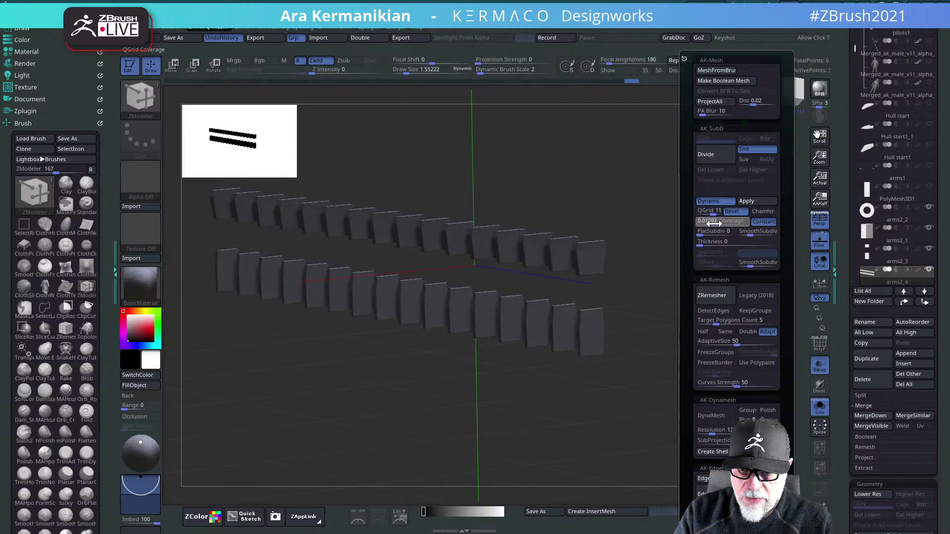
{"action": "left_click_drag", "start_coordinate": [625, 276], "coordinate": [781, 341]}
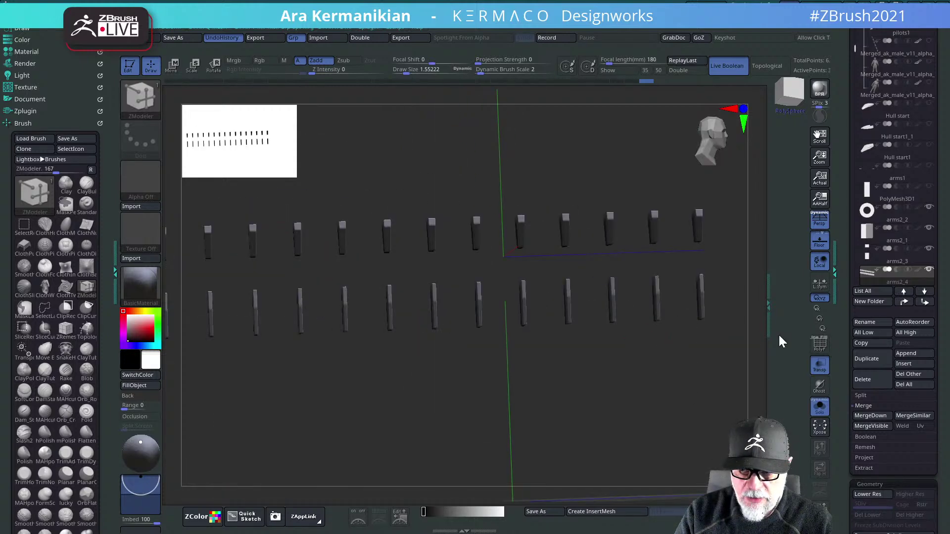
- Show the whole arm with polyframe, mask the upper row of arms2_4 blocks and move the lower row up about 0.05 along Y
{"action": "left_click", "coordinate": [819, 349]}
{"action": "left_click", "coordinate": [812, 411]}
{"action": "mouse_move", "coordinate": [752, 441]}
{"action": "left_mouse_down"}
{"action": "mouse_move", "coordinate": [636, 408]}
{"action": "mouse_move", "coordinate": [557, 406]}
{"action": "mouse_move", "coordinate": [595, 425]}
{"action": "mouse_move", "coordinate": [628, 350]}
{"action": "mouse_move", "coordinate": [658, 339]}
{"action": "mouse_move", "coordinate": [658, 361]}
{"action": "mouse_move", "coordinate": [560, 384]}
{"action": "mouse_move", "coordinate": [592, 379]}
{"action": "mouse_move", "coordinate": [513, 369]}
{"action": "mouse_move", "coordinate": [589, 381]}
{"action": "mouse_move", "coordinate": [537, 282]}
{"action": "left_mouse_up"}
{"action": "mouse_move", "coordinate": [537, 233]}
{"action": "left_mouse_down"}
{"action": "mouse_move", "coordinate": [615, 364]}
{"action": "mouse_move", "coordinate": [630, 361]}
{"action": "mouse_move", "coordinate": [553, 323]}
{"action": "mouse_move", "coordinate": [622, 373]}
{"action": "mouse_move", "coordinate": [598, 297]}
{"action": "left_mouse_up"}
{"action": "mouse_move", "coordinate": [592, 255]}
{"action": "left_mouse_down", "text": "ctrl"}
{"action": "mouse_move", "coordinate": [341, 191]}
{"action": "mouse_move", "coordinate": [249, 191]}
{"action": "left_mouse_up", "text": "ctrl"}
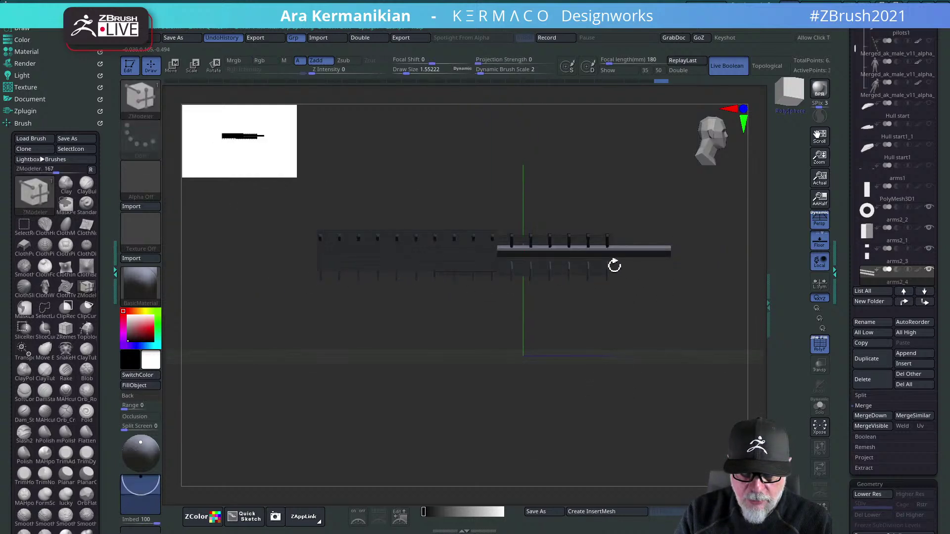
{"action": "key", "text": "w"}
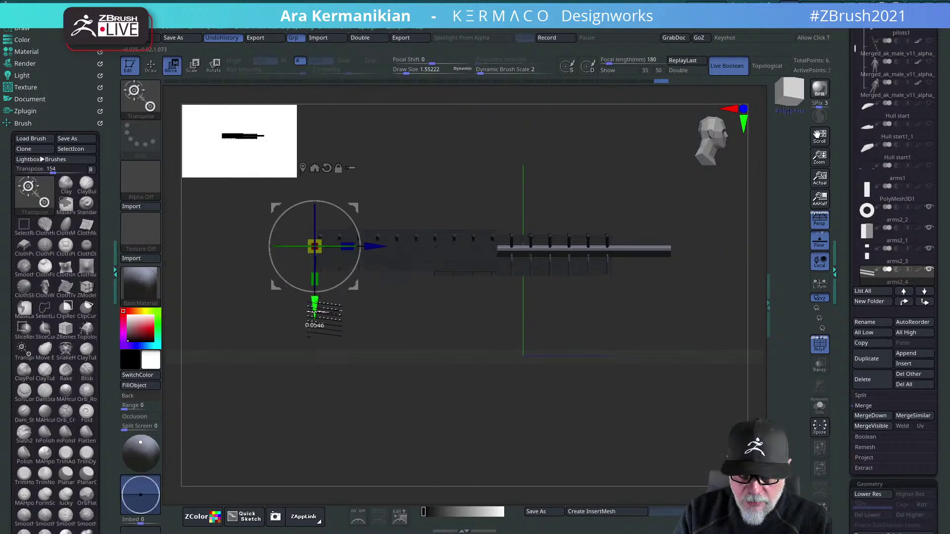
{"action": "left_click_drag", "start_coordinate": [411, 357], "coordinate": [671, 346]}
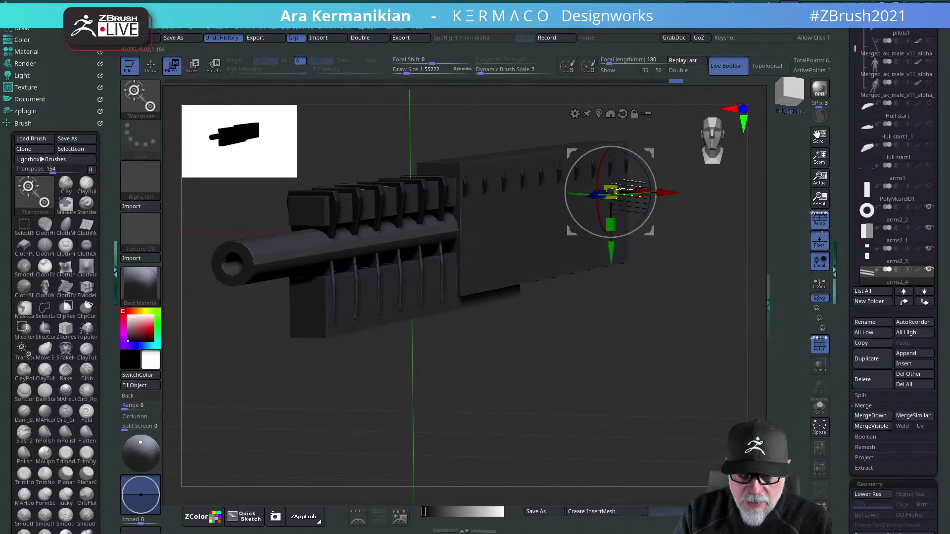
- Widen the lower row of arms2_4 blocks along X until they protrude from the housing sides, turn off perspective and clear the mask
{"action": "left_click_drag", "start_coordinate": [648, 192], "coordinate": [430, 280]}
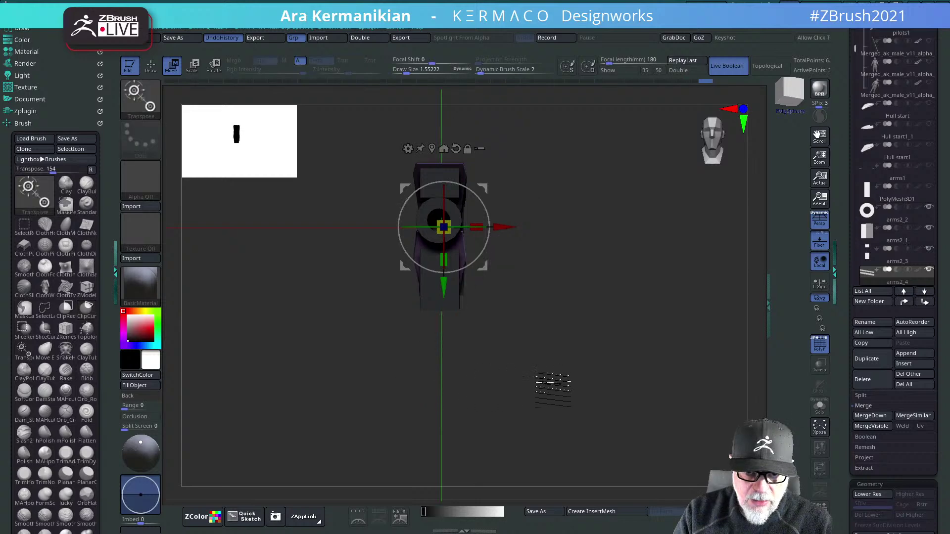
{"action": "key", "text": "space"}
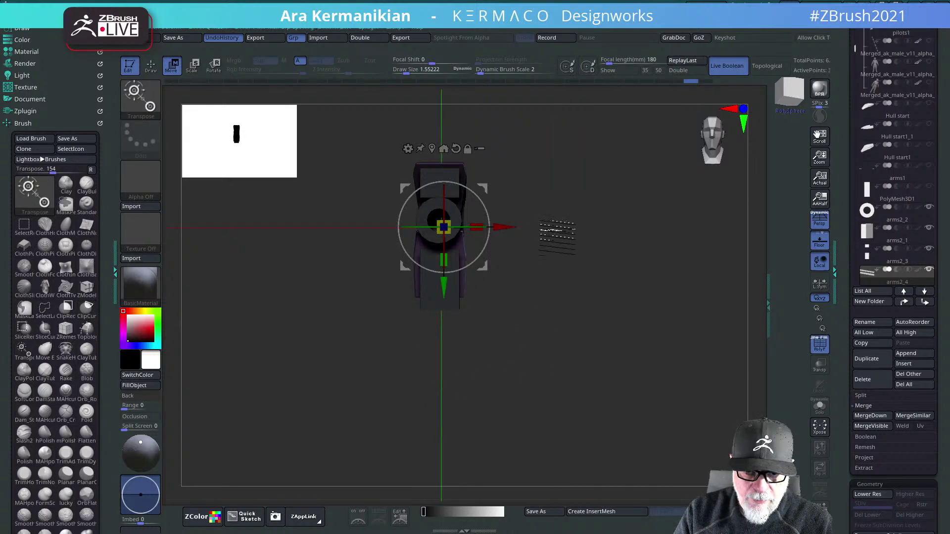
{"action": "mouse_move", "coordinate": [545, 227]}
{"action": "left_mouse_down", "text": "ctrl+shift"}
{"action": "mouse_move", "coordinate": [456, 365]}
{"action": "mouse_move", "coordinate": [428, 353]}
{"action": "mouse_move", "coordinate": [436, 355]}
{"action": "left_mouse_up", "text": "ctrl+shift"}
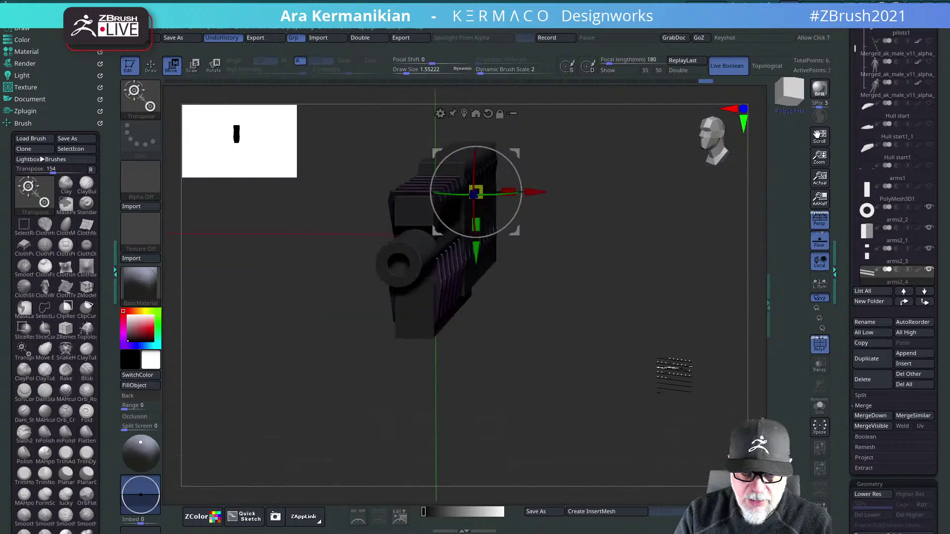
{"action": "left_click_drag", "start_coordinate": [627, 324], "coordinate": [653, 359]}
{"action": "left_click", "coordinate": [820, 219]}
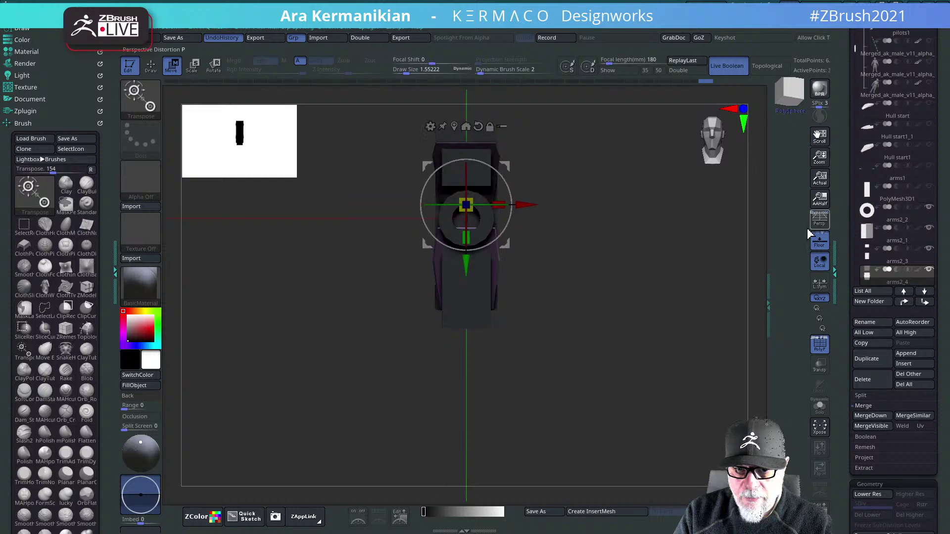
{"action": "left_click_drag", "start_coordinate": [643, 301], "coordinate": [628, 341], "text": "alt"}
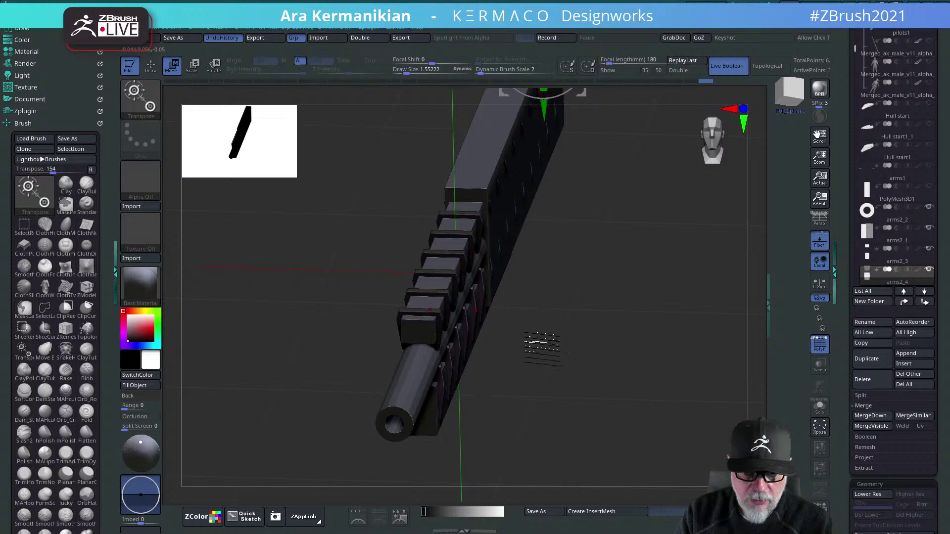
{"action": "mouse_move", "coordinate": [536, 339]}
{"action": "left_mouse_down"}
{"action": "mouse_move", "coordinate": [611, 335]}
{"action": "mouse_move", "coordinate": [356, 268]}
{"action": "mouse_move", "coordinate": [617, 399]}
{"action": "mouse_move", "coordinate": [502, 347]}
{"action": "left_mouse_up"}
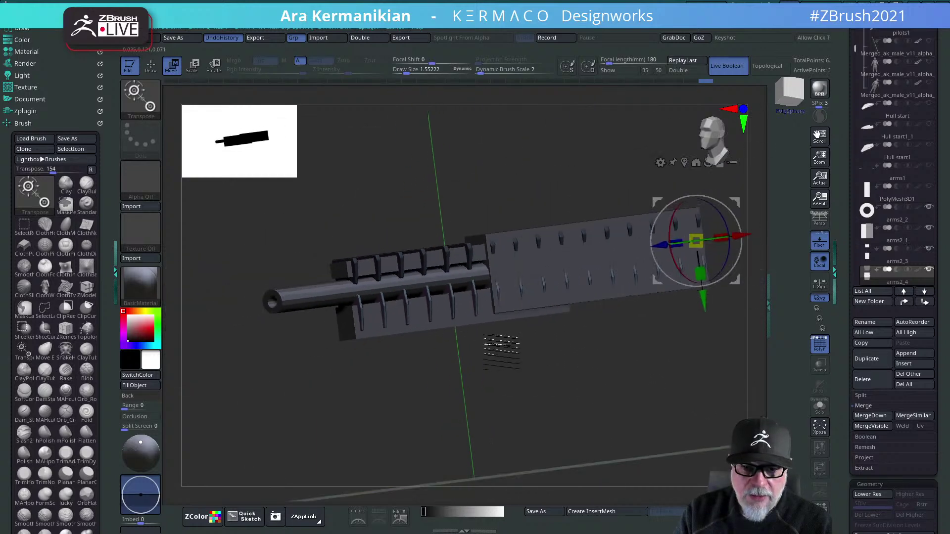
{"action": "left_click_drag", "start_coordinate": [487, 379], "coordinate": [614, 452], "text": "ctrl"}
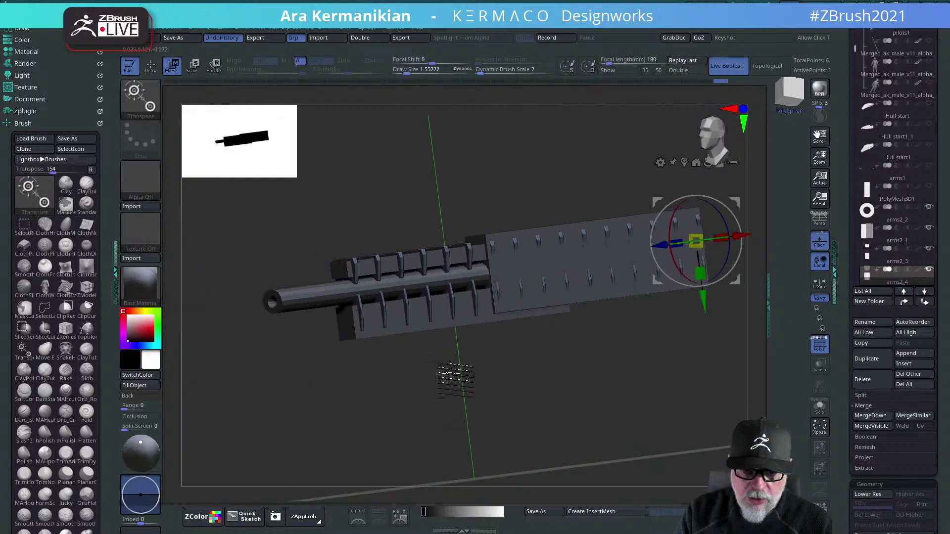
- Switch to the ZModeler brush and mirror and weld the arms2_4 blocks across the X axis
{"action": "left_click_drag", "start_coordinate": [648, 420], "coordinate": [529, 404], "text": "shift"}
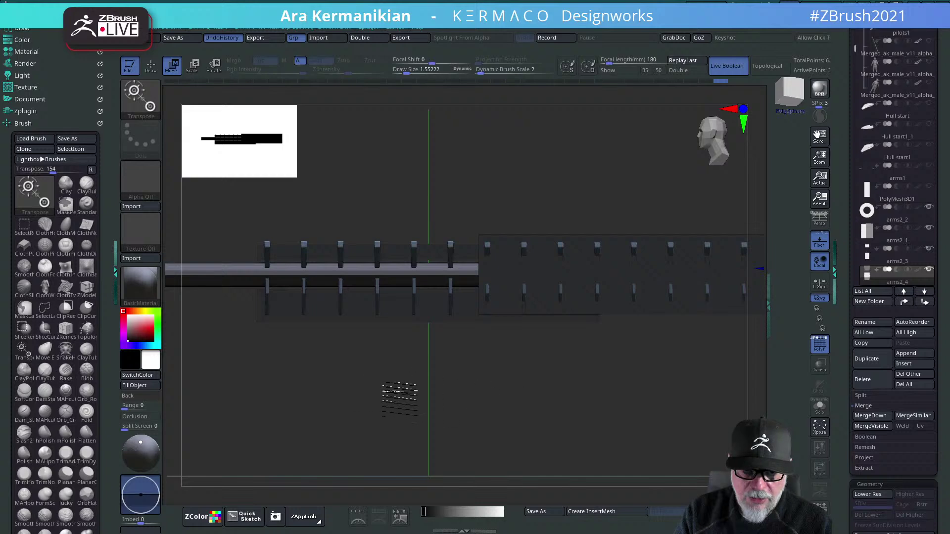
{"action": "left_click_drag", "start_coordinate": [392, 393], "coordinate": [595, 394]}
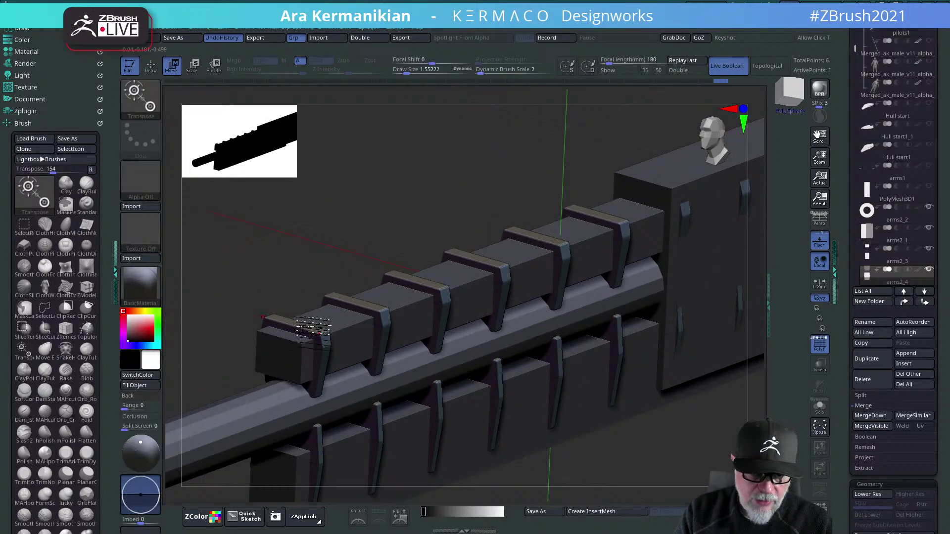
{"action": "key", "text": "b"}
{"action": "key", "text": "z"}
{"action": "key", "text": "m"}
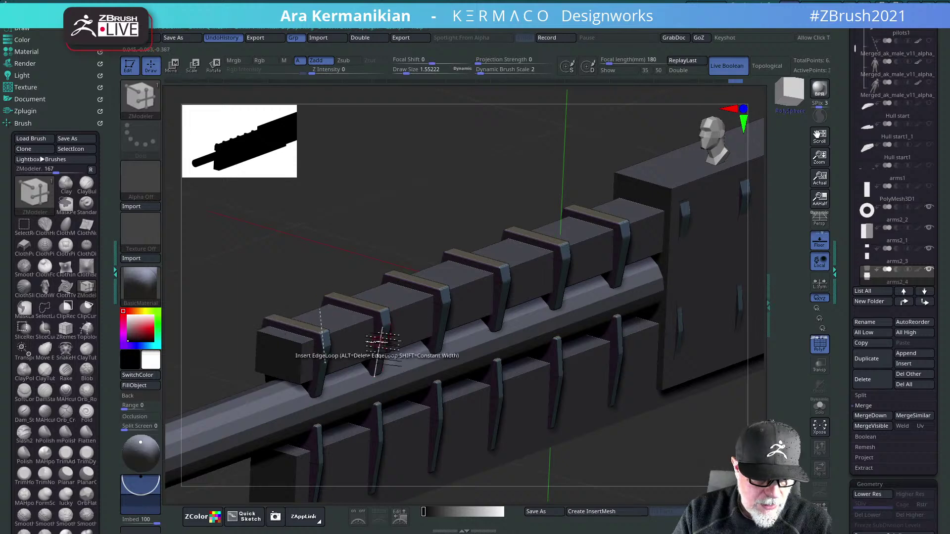
{"action": "key", "text": "space"}
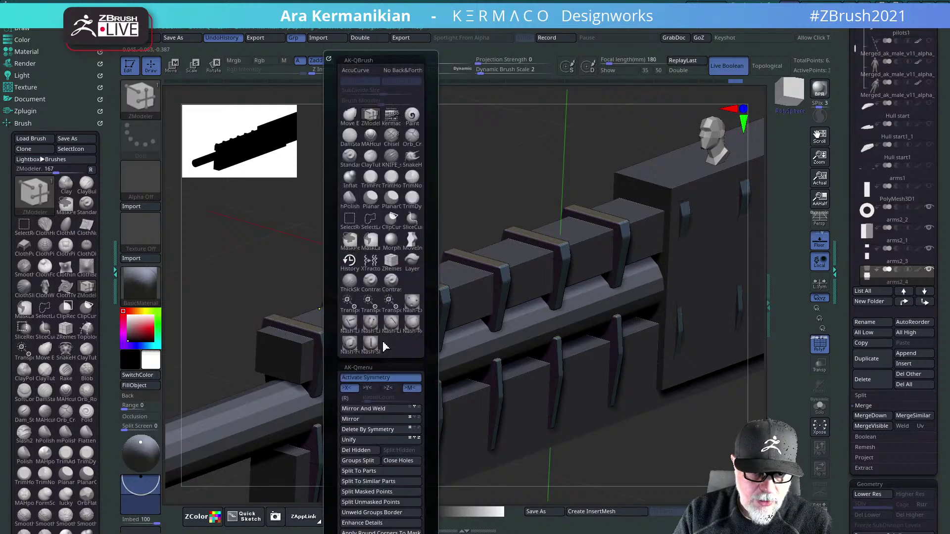
{"action": "left_click", "coordinate": [376, 408]}
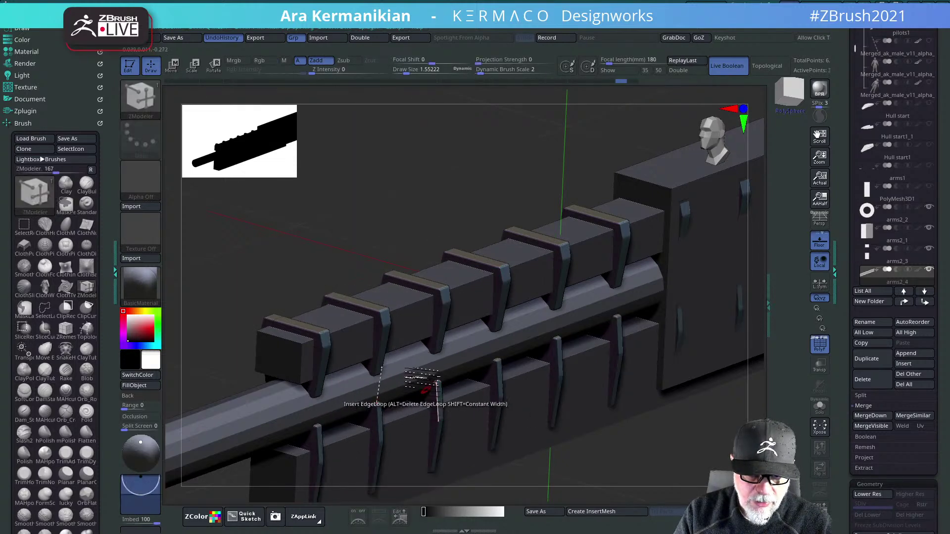
{"action": "key", "text": "space"}
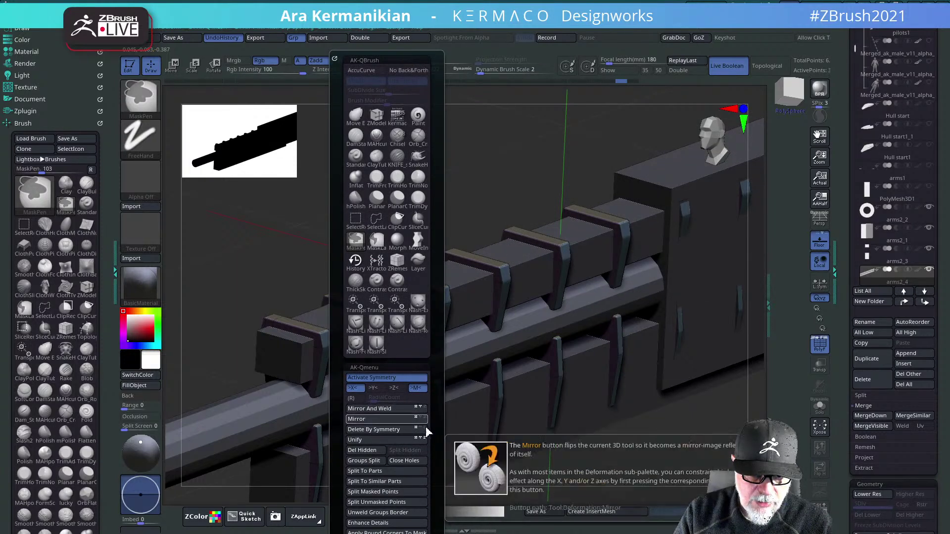
{"action": "left_click", "coordinate": [421, 409]}
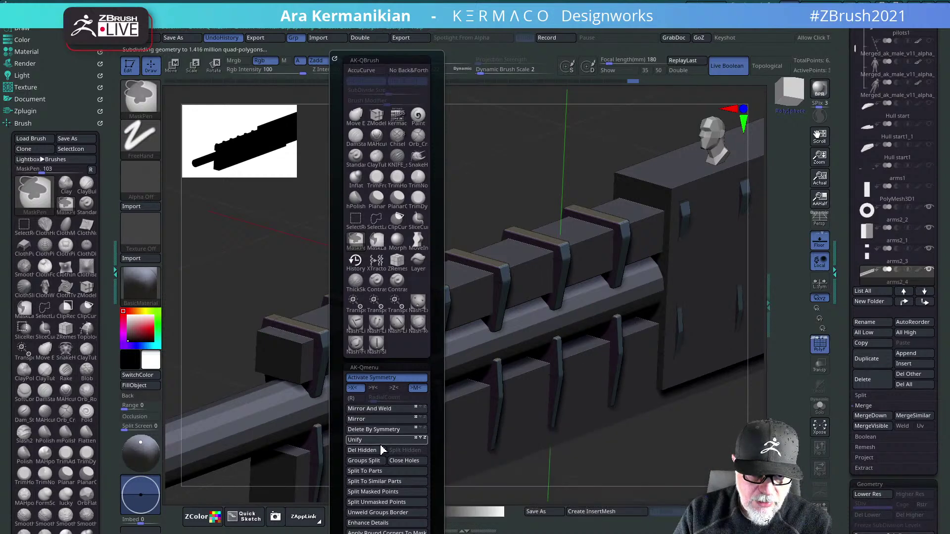
- Set the ZModeler polygon action to QMesh and extrude the middle of the frontmost upper block's top face upward
{"action": "left_click_drag", "start_coordinate": [568, 473], "coordinate": [565, 499]}
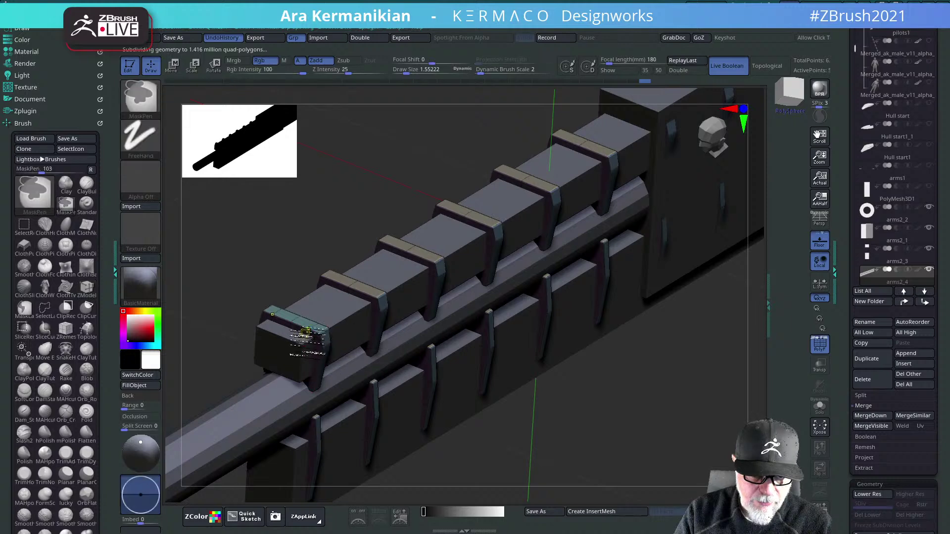
{"action": "key", "text": "space"}
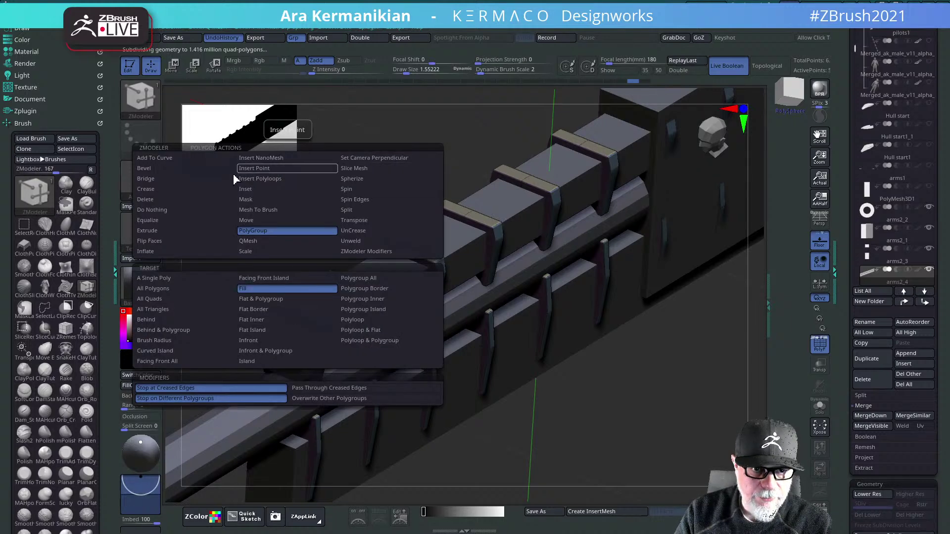
{"action": "left_click", "coordinate": [277, 251]}
{"action": "left_click", "coordinate": [285, 241]}
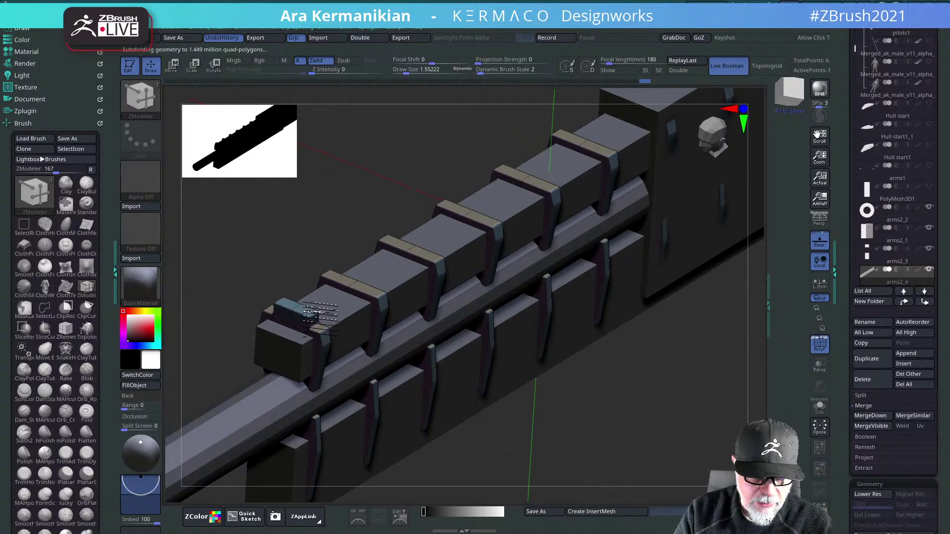
{"action": "left_click_drag", "start_coordinate": [681, 412], "coordinate": [260, 313]}
- Keep only the frontmost upper and lower arms2_4 blocks visible and delete the hidden ones
{"action": "left_click_drag", "start_coordinate": [570, 470], "coordinate": [445, 409]}
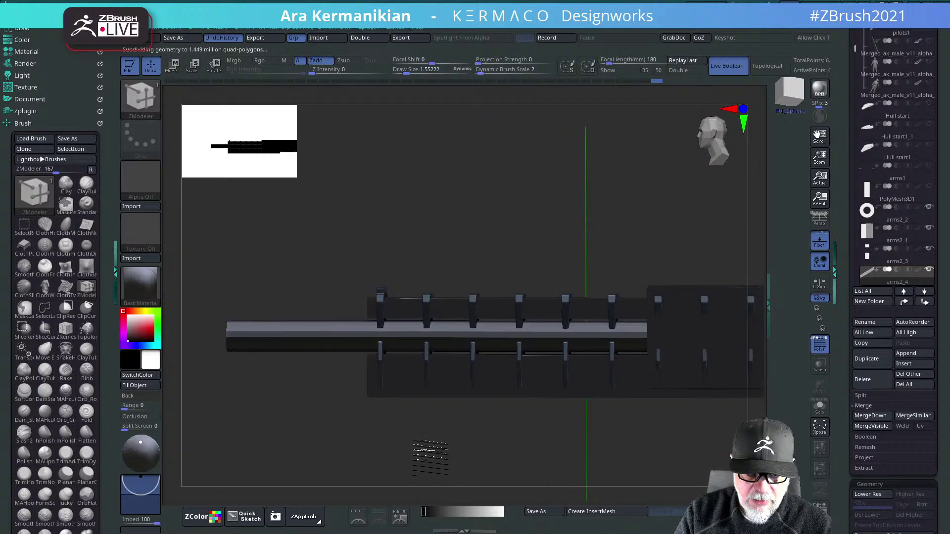
{"action": "left_click_drag", "start_coordinate": [290, 236], "coordinate": [402, 470], "text": "ctrl+shift"}
{"action": "key", "text": "space"}
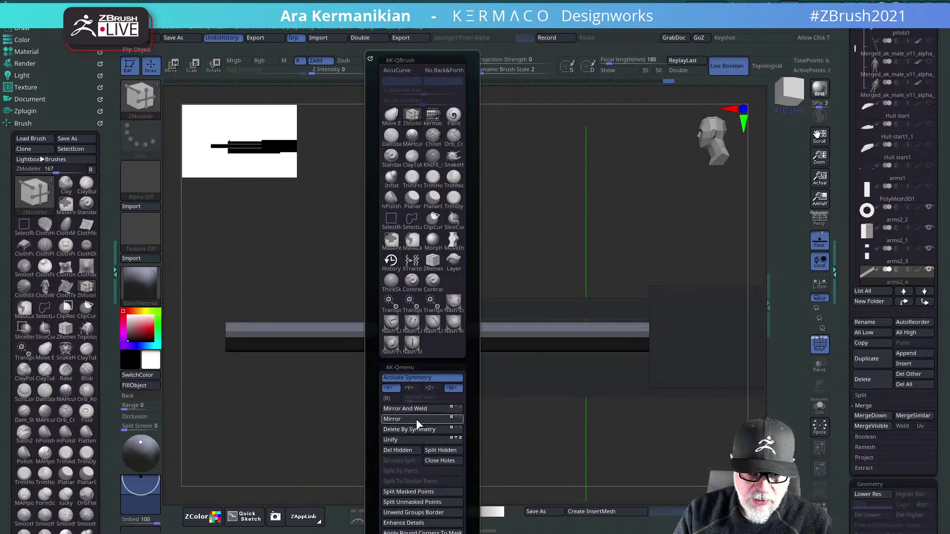
{"action": "left_click", "coordinate": [401, 452]}
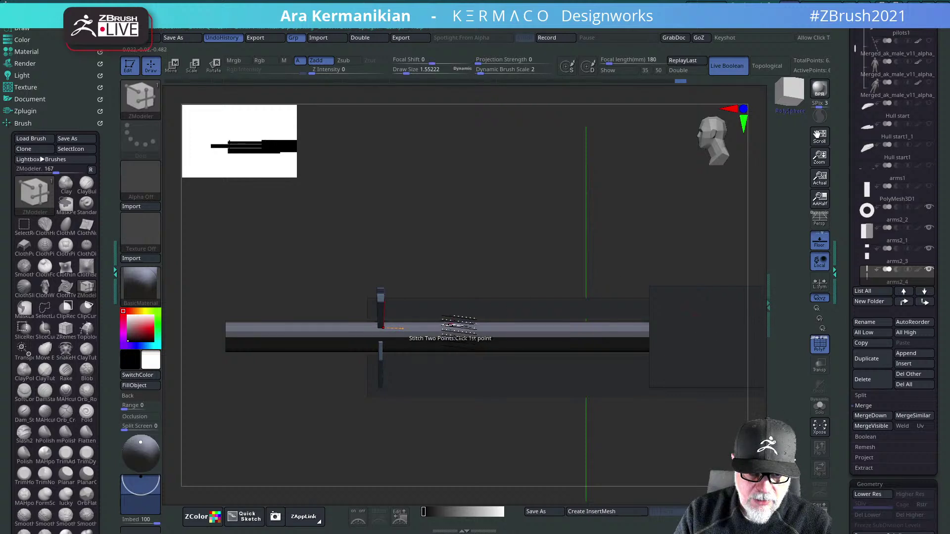
- Switch to the Move gizmo and centre it on the remaining arms2_4 block pair in side view
{"action": "key", "text": "w"}
{"action": "left_click_drag", "start_coordinate": [475, 430], "coordinate": [400, 420], "text": "alt"}
{"action": "mouse_move", "coordinate": [538, 413]}
{"action": "left_mouse_down", "text": "alt"}
{"action": "mouse_move", "coordinate": [329, 417]}
{"action": "mouse_move", "coordinate": [362, 404]}
{"action": "left_mouse_up", "text": "alt"}
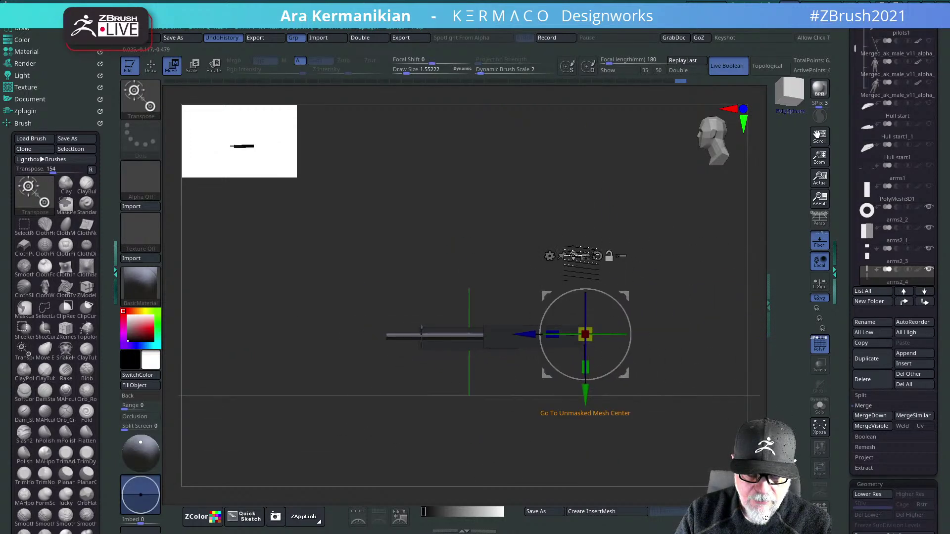
{"action": "left_click", "coordinate": [573, 256]}
{"action": "left_click_drag", "start_coordinate": [557, 404], "coordinate": [656, 408], "text": "alt"}
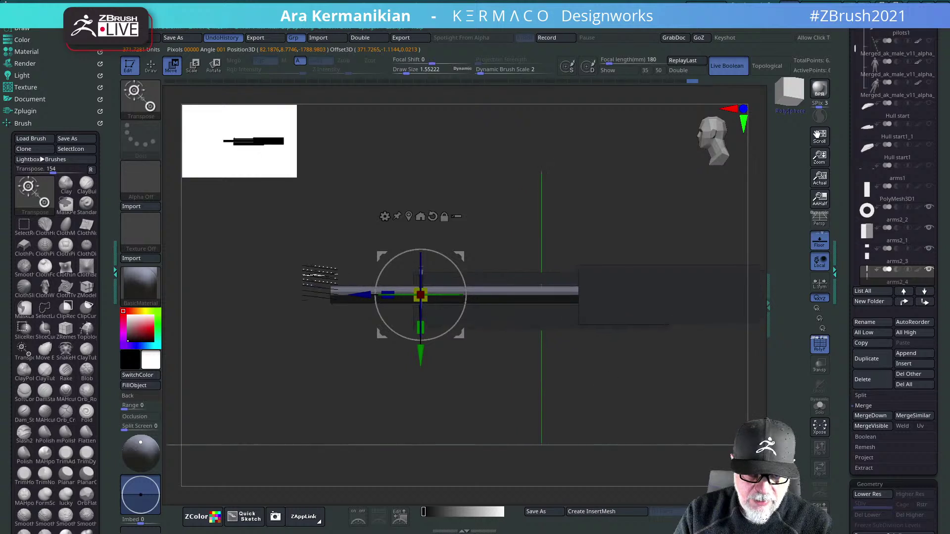
- Try to duplicate the arms2_4 block pair repeatedly along the bar and housing, and undo the last copy
{"action": "left_click_drag", "start_coordinate": [420, 296], "coordinate": [444, 295], "text": "alt"}
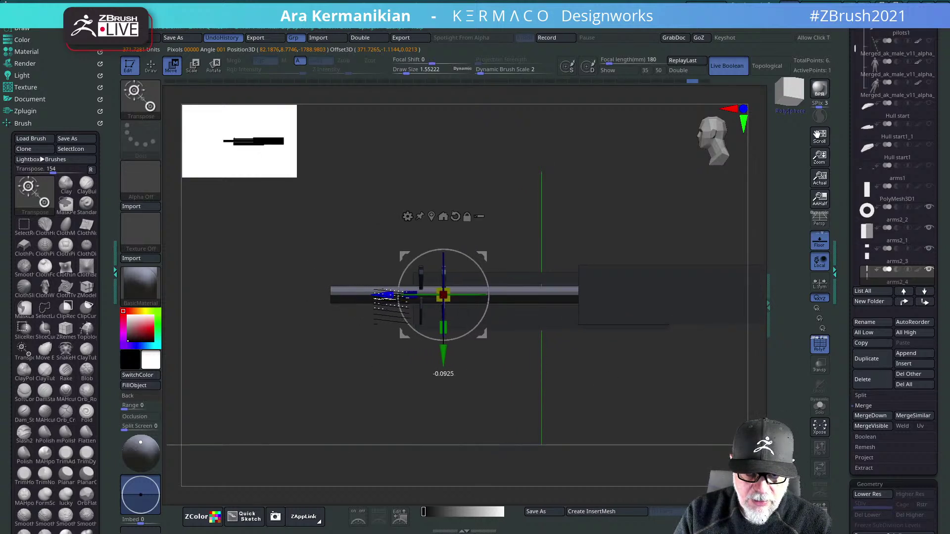
{"action": "left_click_drag", "start_coordinate": [380, 296], "coordinate": [377, 296], "text": "ctrl"}
{"action": "key", "text": "1"}
{"action": "key", "text": "1"}
{"action": "key", "text": "1"}
{"action": "key", "text": "1"}
{"action": "key", "text": "1"}
{"action": "key", "text": "1"}
{"action": "key", "text": "1"}
{"action": "key", "text": "1"}
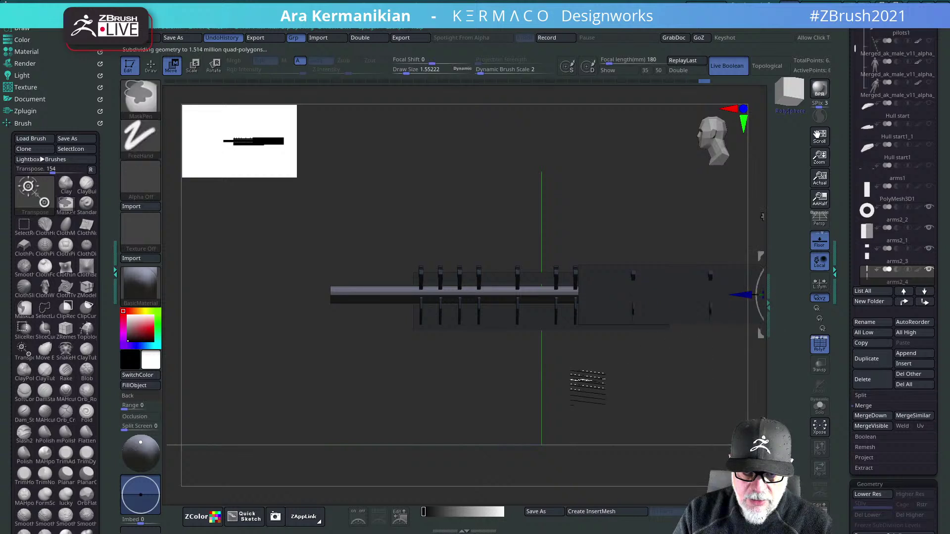
{"action": "key", "text": "ctrl+z"}
- Duplicate the arms2_4 block pair along Z into an evenly spaced row running the full length of the housing
{"action": "left_click_drag", "start_coordinate": [638, 376], "coordinate": [575, 398], "text": "alt"}
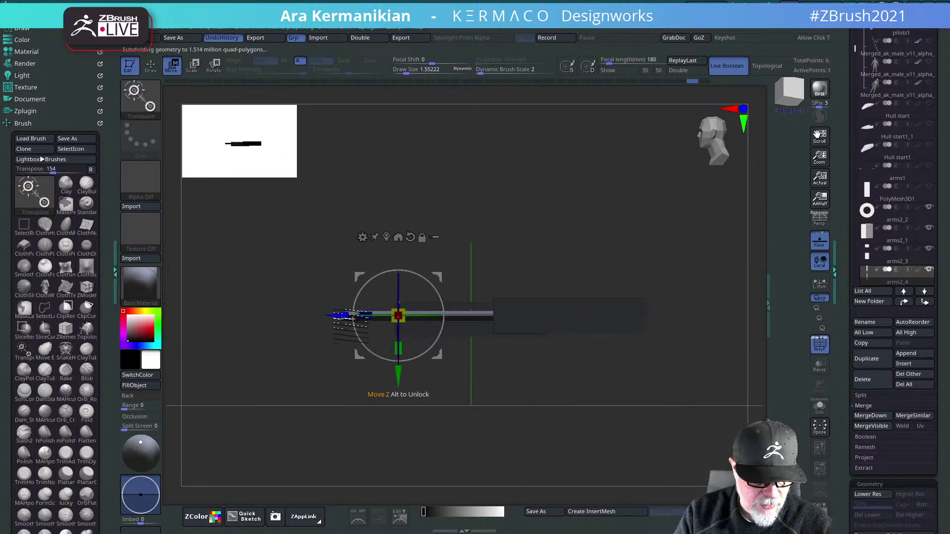
{"action": "left_click_drag", "start_coordinate": [346, 315], "coordinate": [618, 354], "text": "ctrl"}
{"action": "mouse_move", "coordinate": [498, 374]}
{"action": "left_mouse_down"}
{"action": "mouse_move", "coordinate": [548, 366]}
{"action": "mouse_move", "coordinate": [174, 345]}
{"action": "mouse_move", "coordinate": [497, 388]}
{"action": "left_mouse_up"}
{"action": "key", "text": "q"}
{"action": "mouse_move", "coordinate": [573, 407]}
{"action": "left_mouse_down"}
{"action": "mouse_move", "coordinate": [556, 396]}
{"action": "mouse_move", "coordinate": [601, 360]}
{"action": "mouse_move", "coordinate": [599, 382]}
{"action": "mouse_move", "coordinate": [639, 384]}
{"action": "mouse_move", "coordinate": [513, 371]}
{"action": "mouse_move", "coordinate": [727, 361]}
{"action": "left_mouse_up"}
{"action": "left_click_drag", "start_coordinate": [549, 346], "coordinate": [513, 270]}
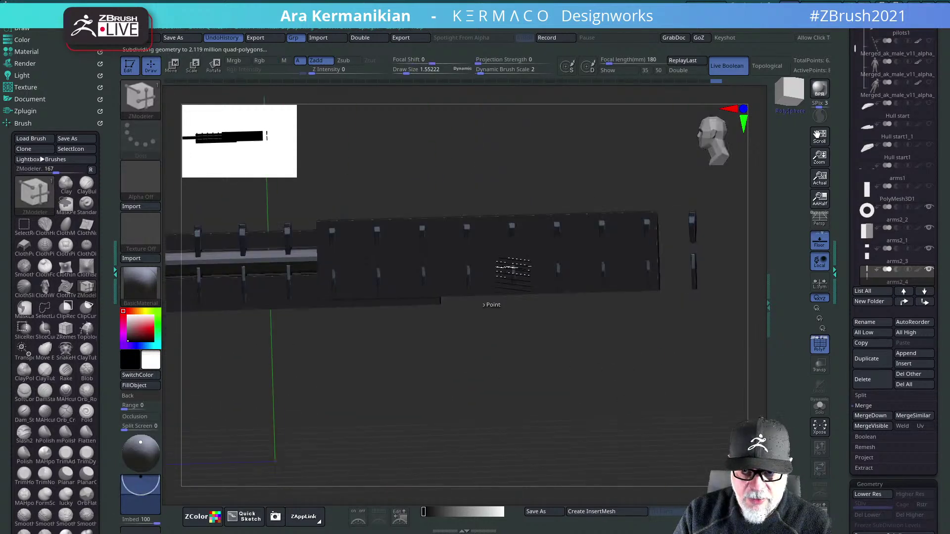
{"action": "left_click_drag", "start_coordinate": [499, 381], "coordinate": [561, 361]}
{"action": "left_click_drag", "start_coordinate": [322, 309], "coordinate": [688, 369]}
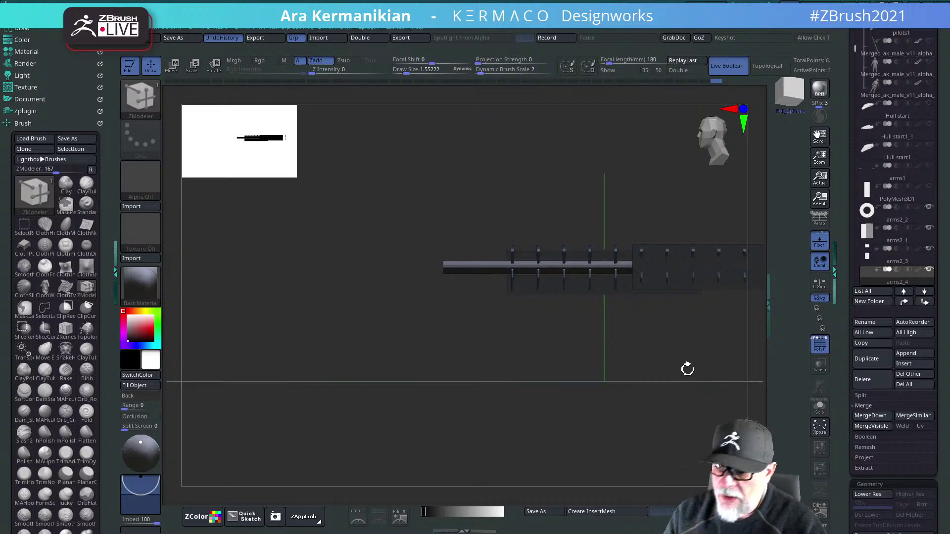
{"action": "left_click_drag", "start_coordinate": [600, 184], "coordinate": [670, 264]}
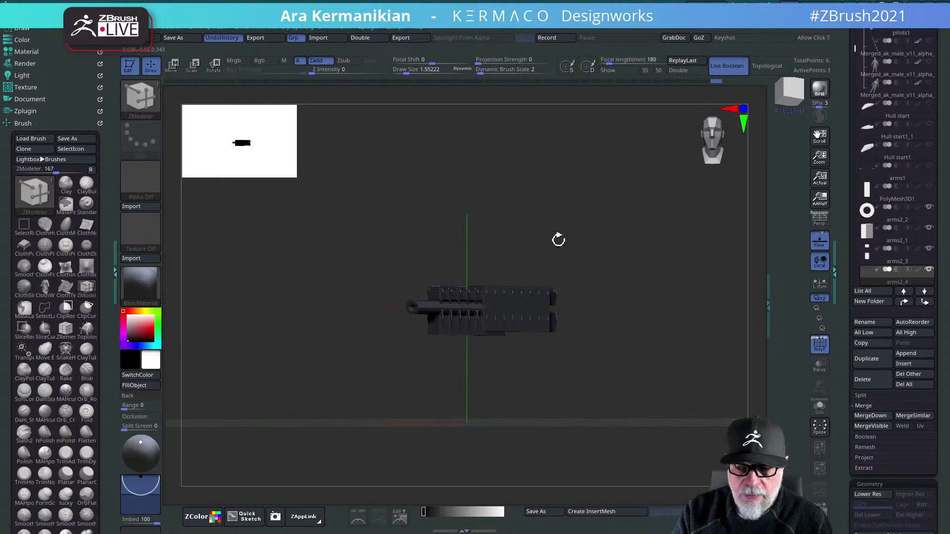
- Nudge the arms2_4 blocks slightly along Y and check them against the housing from the front
{"action": "key", "text": "w"}
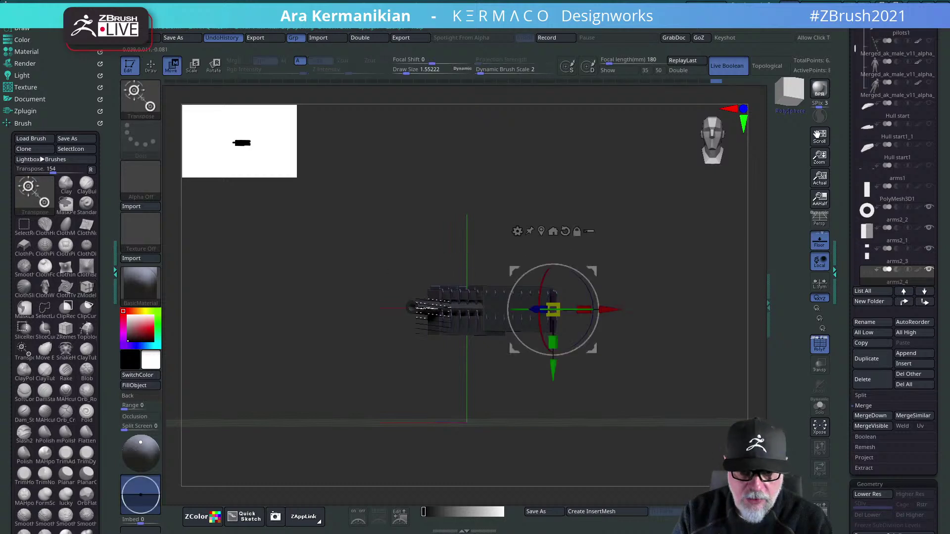
{"action": "left_click_drag", "start_coordinate": [551, 376], "coordinate": [553, 374]}
{"action": "left_click_drag", "start_coordinate": [454, 413], "coordinate": [488, 410], "text": "shift"}
{"action": "mouse_move", "coordinate": [421, 407]}
{"action": "left_mouse_down", "text": "alt"}
{"action": "mouse_move", "coordinate": [378, 401]}
{"action": "mouse_move", "coordinate": [356, 386]}
{"action": "mouse_move", "coordinate": [364, 368]}
{"action": "left_mouse_up", "text": "alt"}
{"action": "key", "text": "q"}
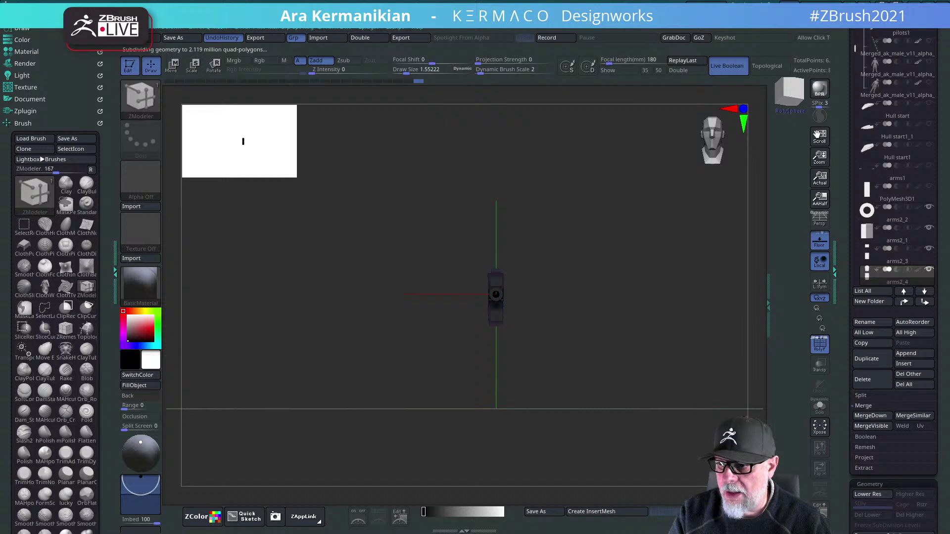
- Hide the block pair beyond the rear end of the housing in side view and delete the hidden geometry
{"action": "left_click_drag", "start_coordinate": [652, 406], "coordinate": [569, 393]}
{"action": "left_click_drag", "start_coordinate": [500, 356], "coordinate": [619, 383], "text": "alt"}
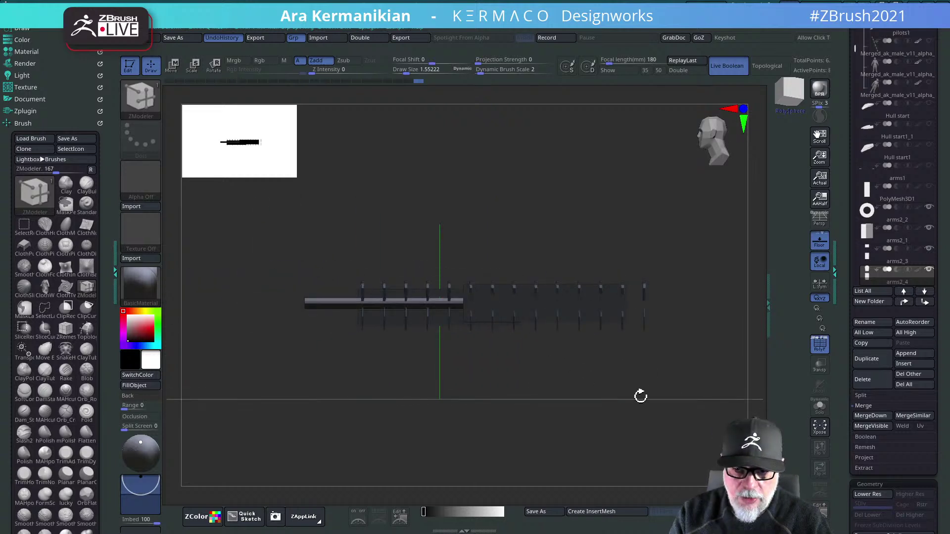
{"action": "mouse_move", "coordinate": [306, 233]}
{"action": "left_mouse_down", "text": "ctrl+shift"}
{"action": "mouse_move", "coordinate": [649, 414]}
{"action": "mouse_move", "coordinate": [666, 408]}
{"action": "mouse_move", "coordinate": [632, 409]}
{"action": "left_mouse_up", "text": "ctrl+shift"}
{"action": "key", "text": "ctrl+space"}
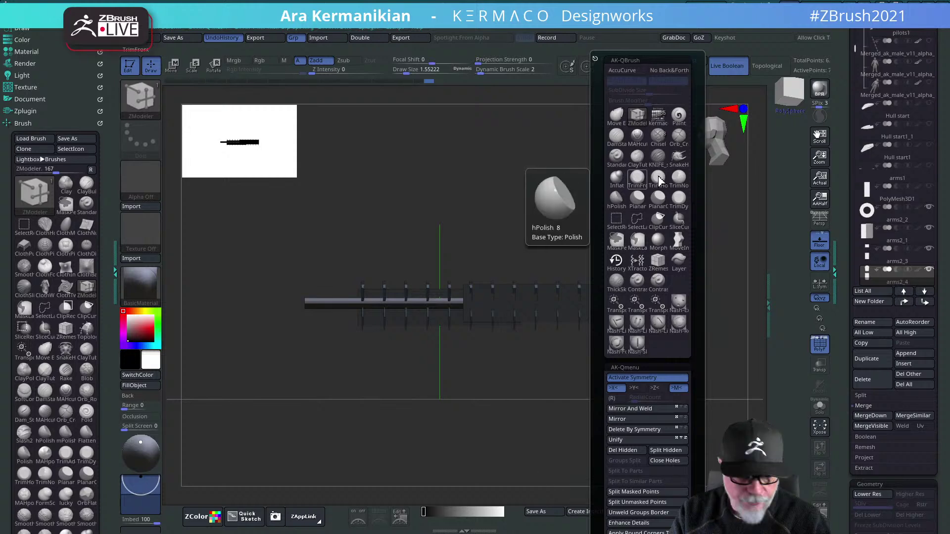
{"action": "key", "text": "space"}
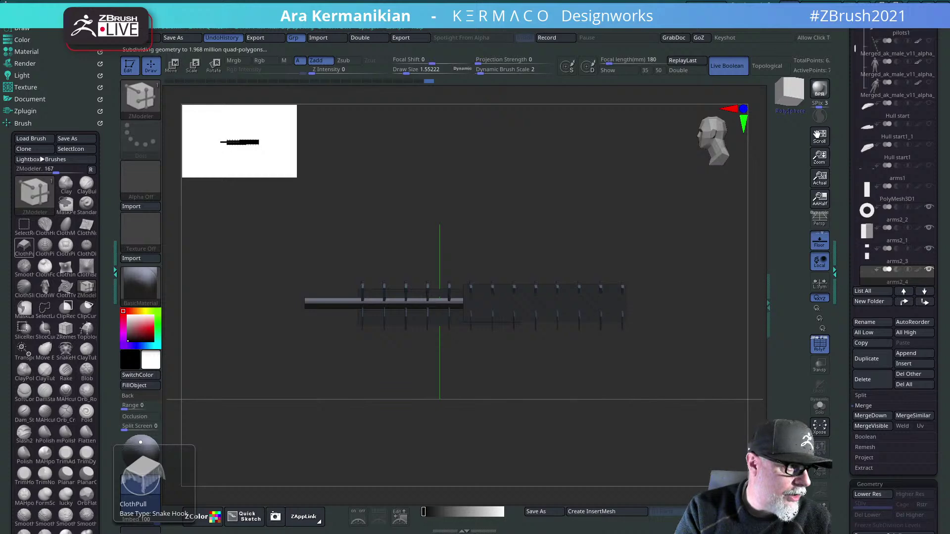
- Switch to the browser, check The Gnomon Workshop's instructor list and open the Designing a Piloted Combat Mech workshop
{"action": "key", "text": "alt+Tab"}
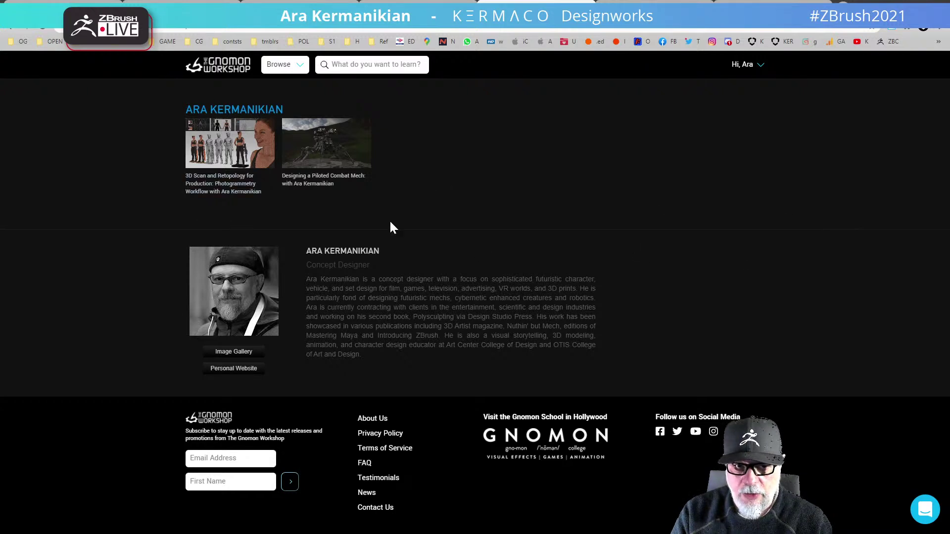
{"action": "mouse_move", "coordinate": [283, 75]}
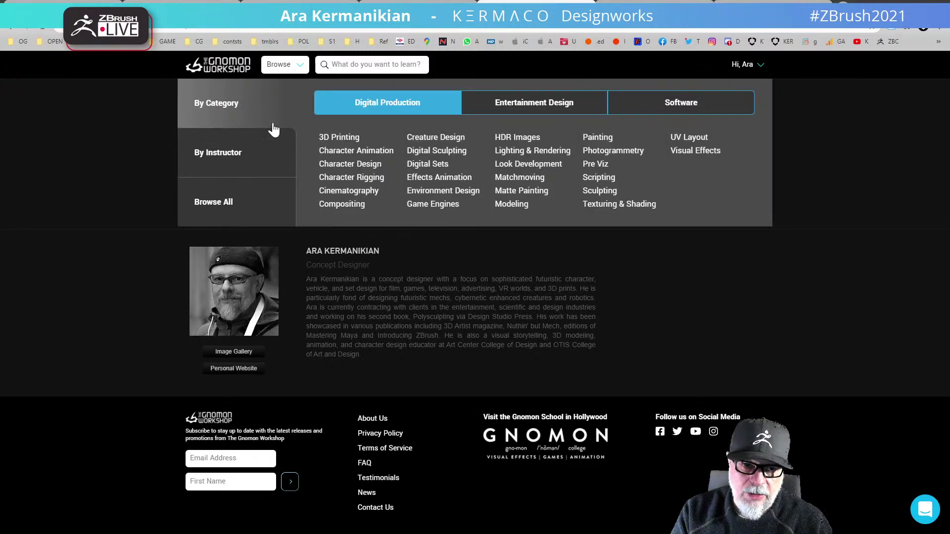
{"action": "mouse_move", "coordinate": [231, 159]}
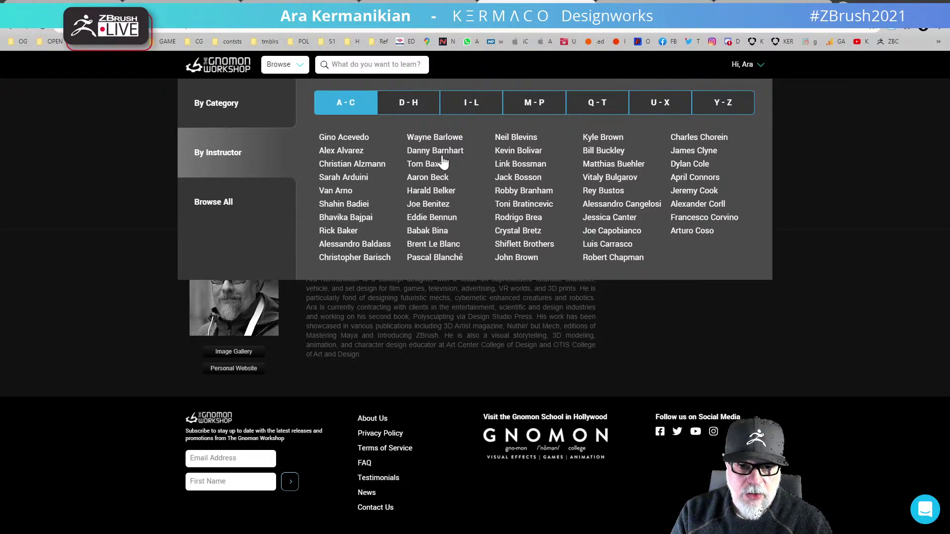
{"action": "left_click", "coordinate": [468, 104]}
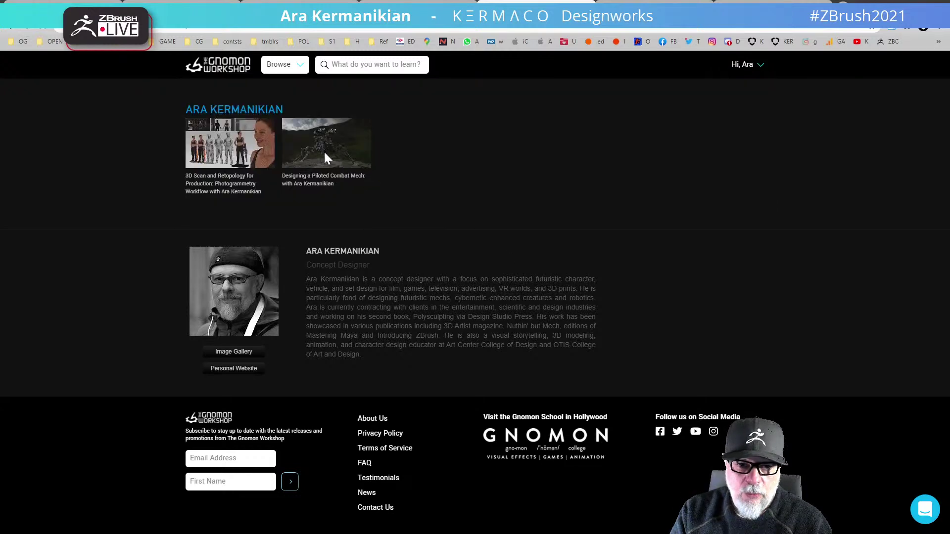
{"action": "left_click", "coordinate": [332, 166]}
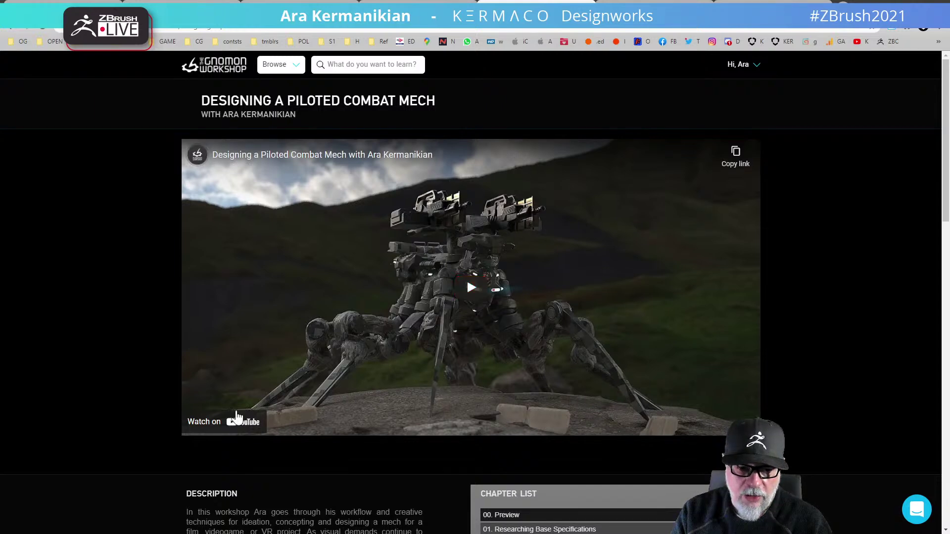
- Play part of the workshop's preview video, close the ad over it and pause playback beside the chapter list
{"action": "left_click", "coordinate": [470, 290]}
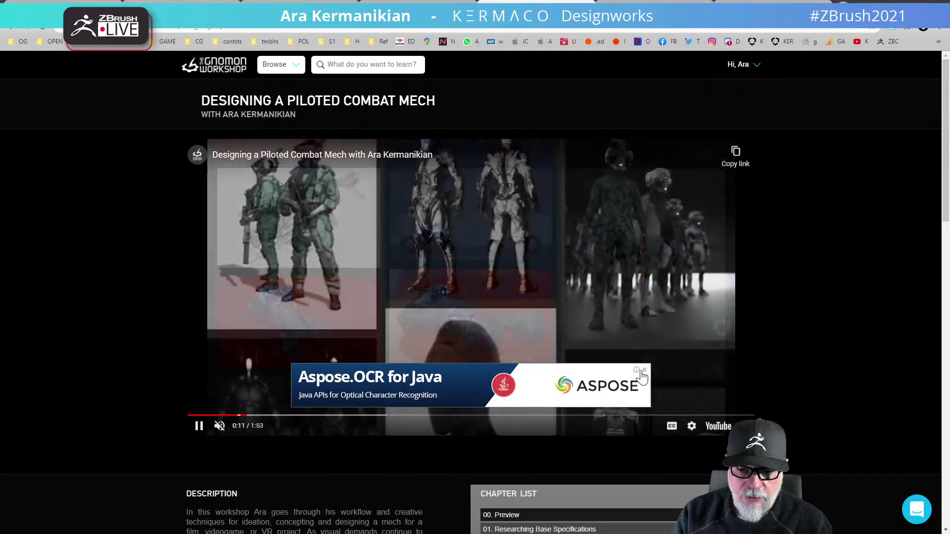
{"action": "left_click", "coordinate": [642, 372]}
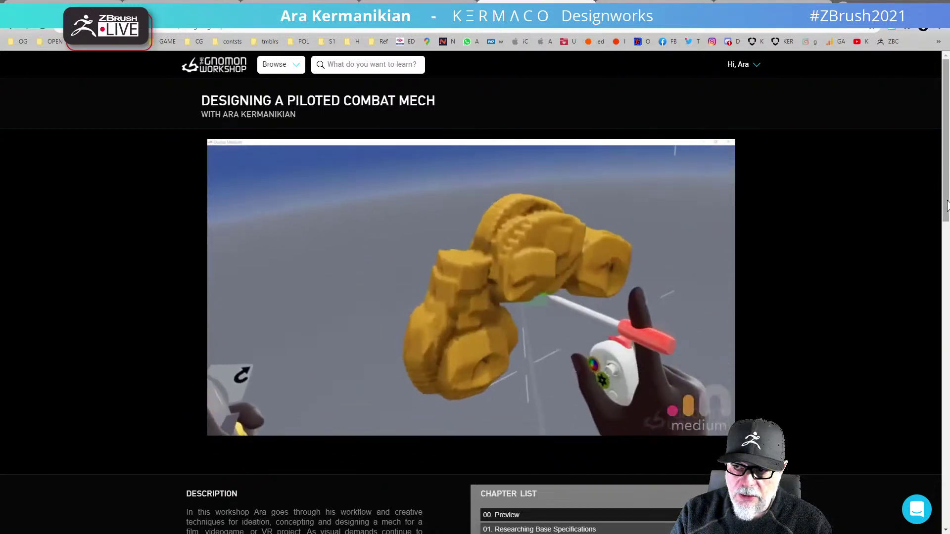
{"action": "scroll", "coordinate": [207, 303], "scroll_direction": "down", "scroll_amount": 3}
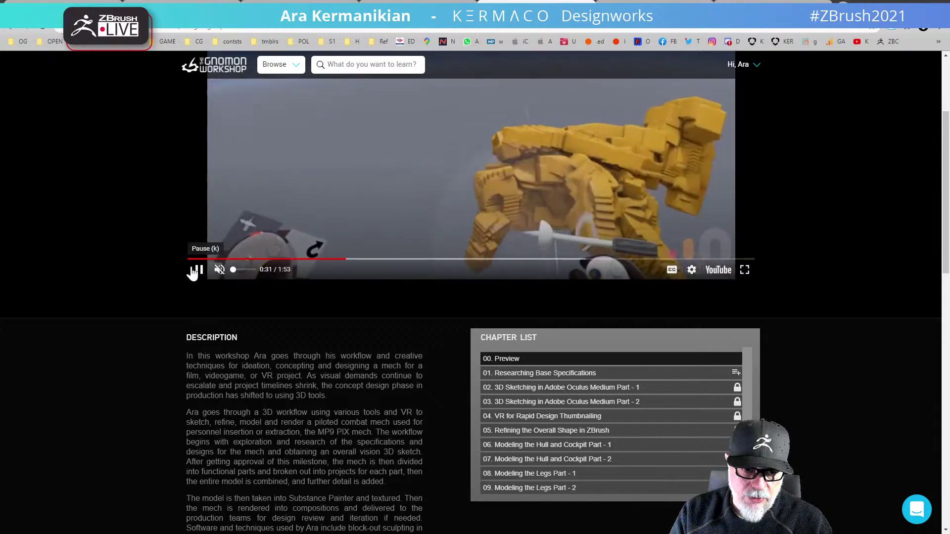
{"action": "left_click", "coordinate": [198, 269]}
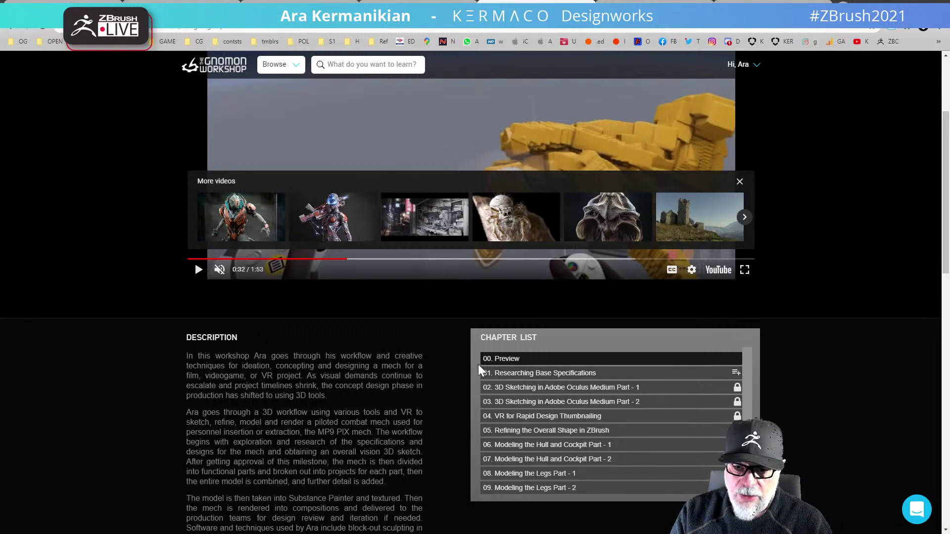
- Open chapter 01, Researching Base Specifications, and start its video
{"action": "left_click", "coordinate": [507, 376]}
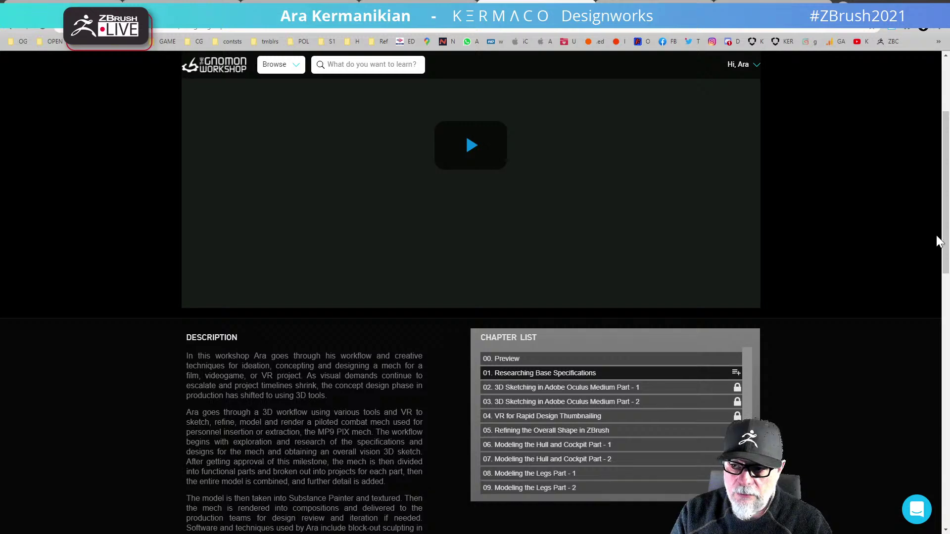
{"action": "scroll", "coordinate": [871, 178], "scroll_direction": "up", "scroll_amount": 3}
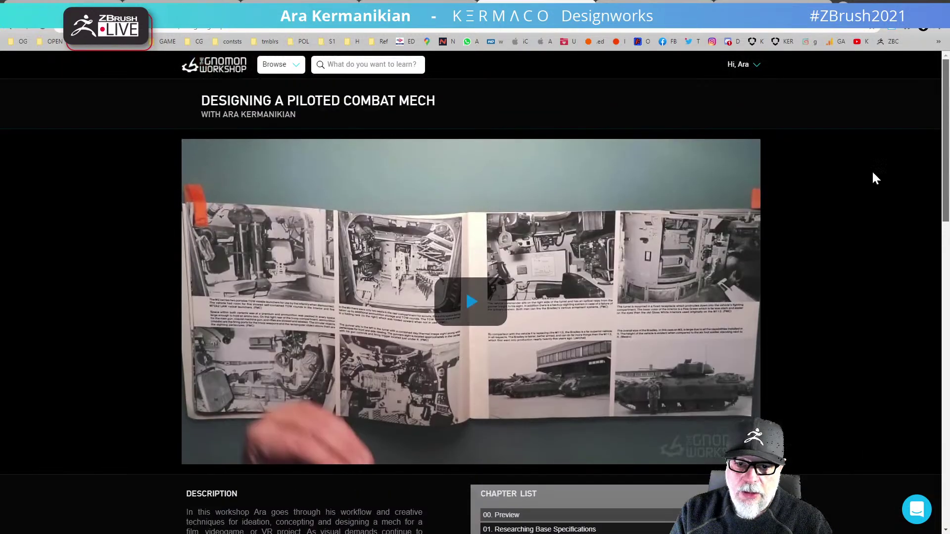
{"action": "left_click", "coordinate": [502, 302]}
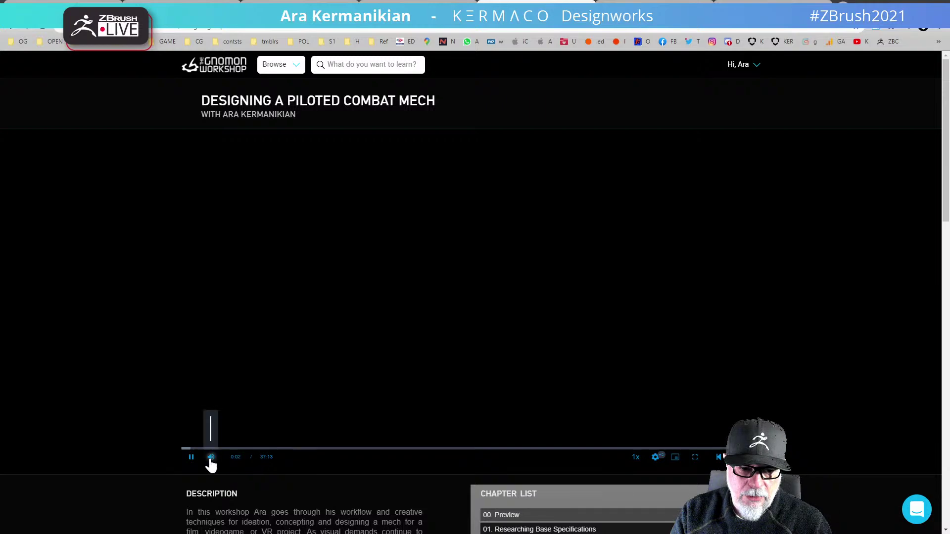
- Skim through the Designing a Piloted Combat Mech workshop video by skipping to several points in its timeline
{"action": "key", "text": "space"}
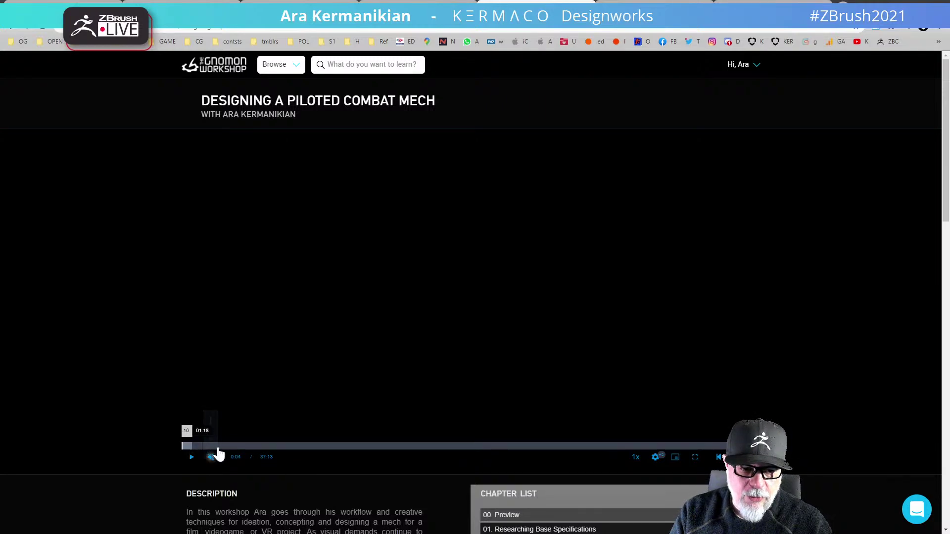
{"action": "left_click_drag", "start_coordinate": [307, 449], "coordinate": [313, 448]}
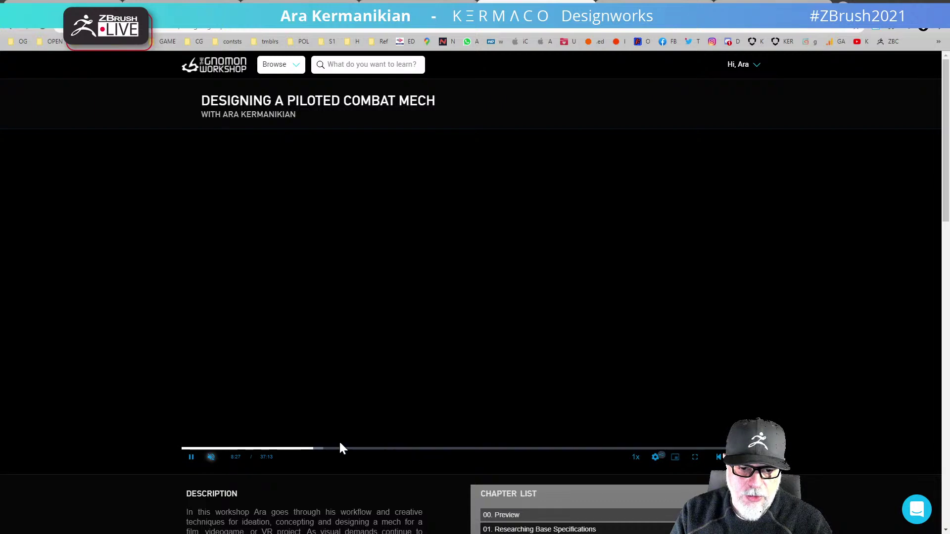
{"action": "left_click", "coordinate": [365, 449]}
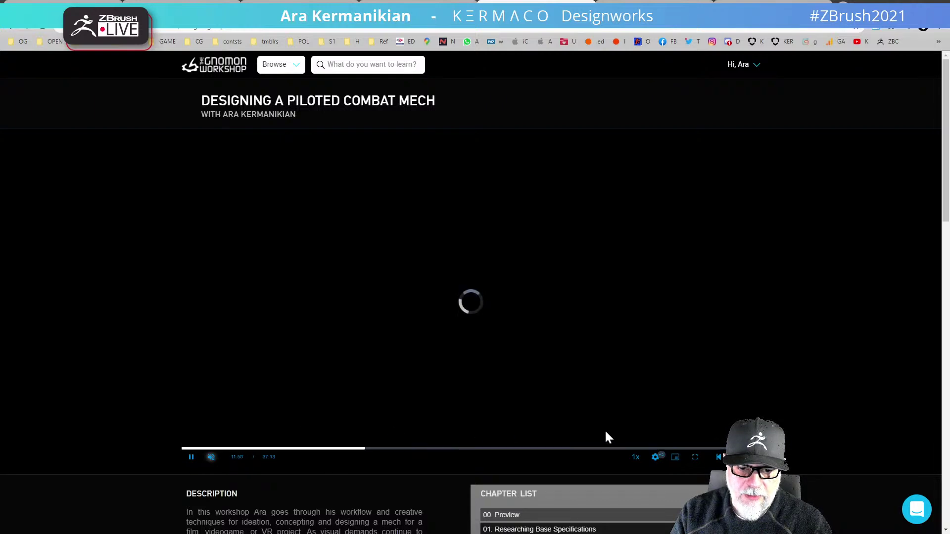
{"action": "left_click", "coordinate": [527, 447]}
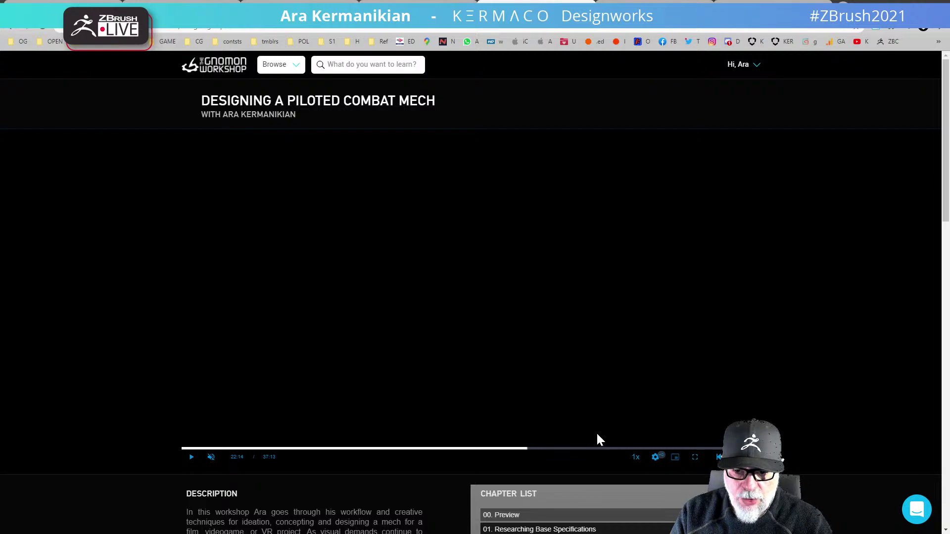
{"action": "left_click", "coordinate": [607, 448]}
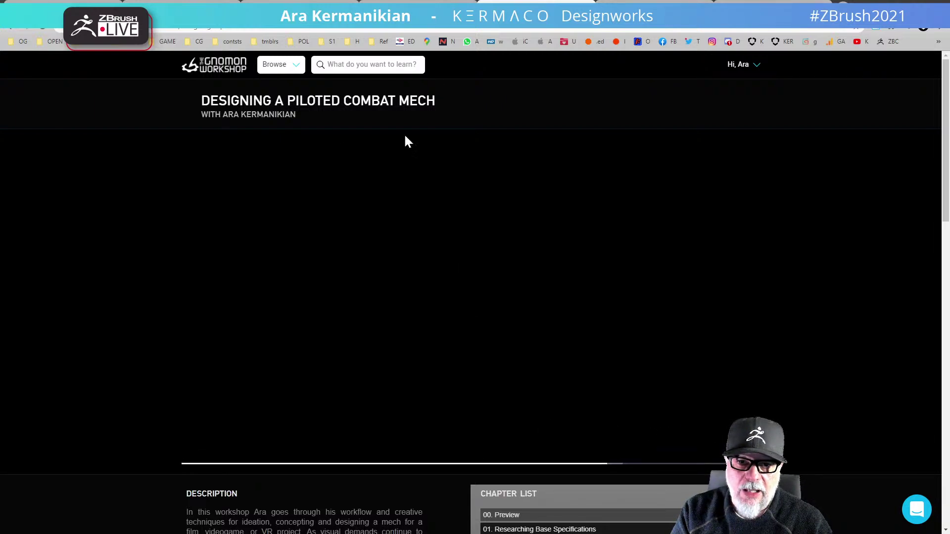
- Return to the Gnomon Workshop home page, browse the I-L instructors and open the mech workshop instructor's page
{"action": "left_click", "coordinate": [12, 28]}
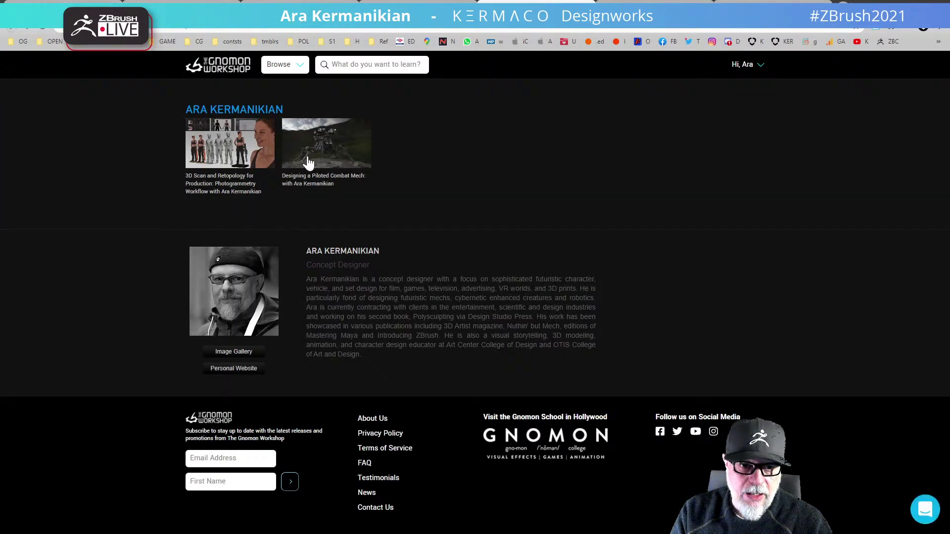
{"action": "left_click", "coordinate": [218, 69]}
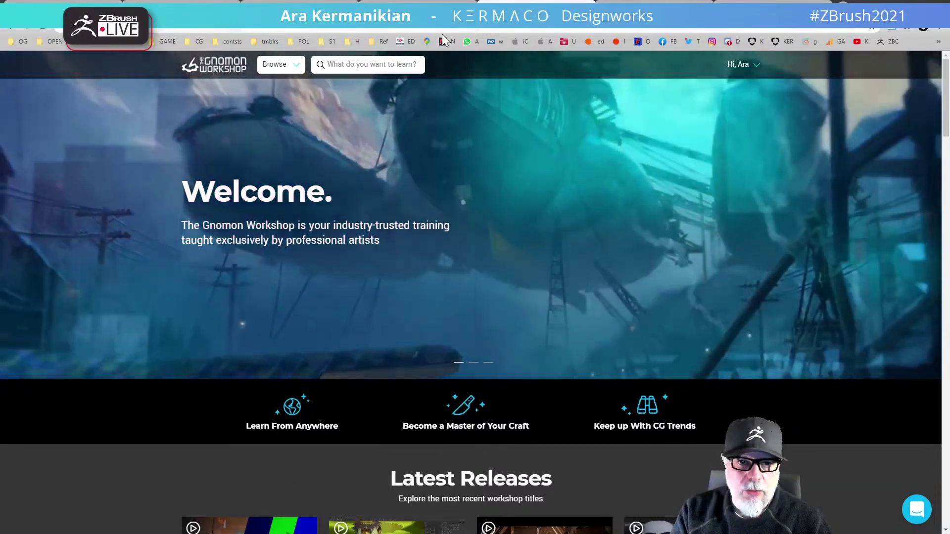
{"action": "left_click", "coordinate": [290, 67]}
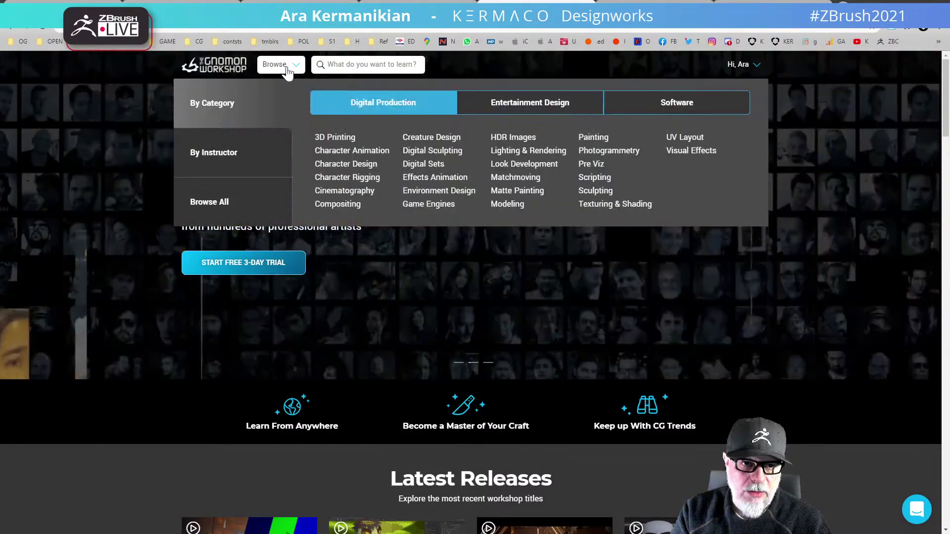
{"action": "left_click", "coordinate": [217, 152]}
{"action": "left_click", "coordinate": [475, 115]}
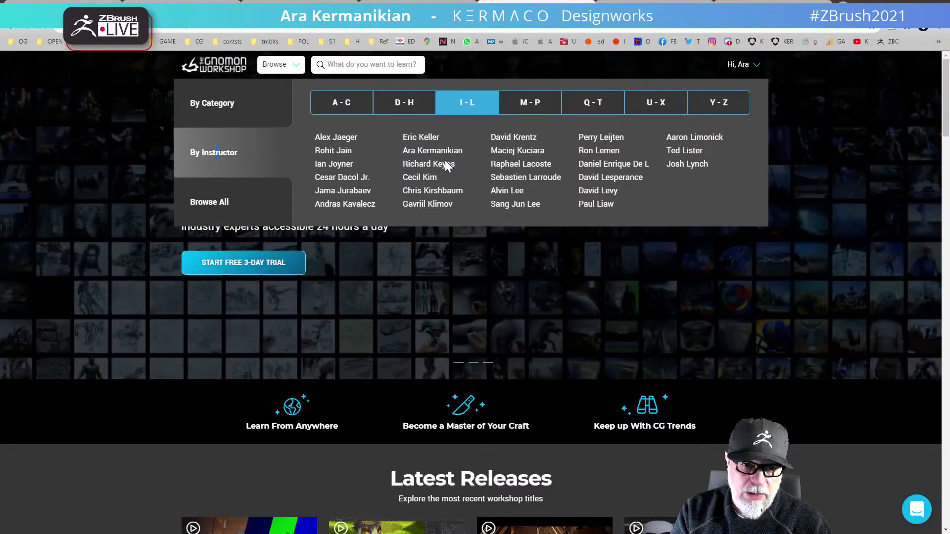
{"action": "left_click", "coordinate": [445, 153]}
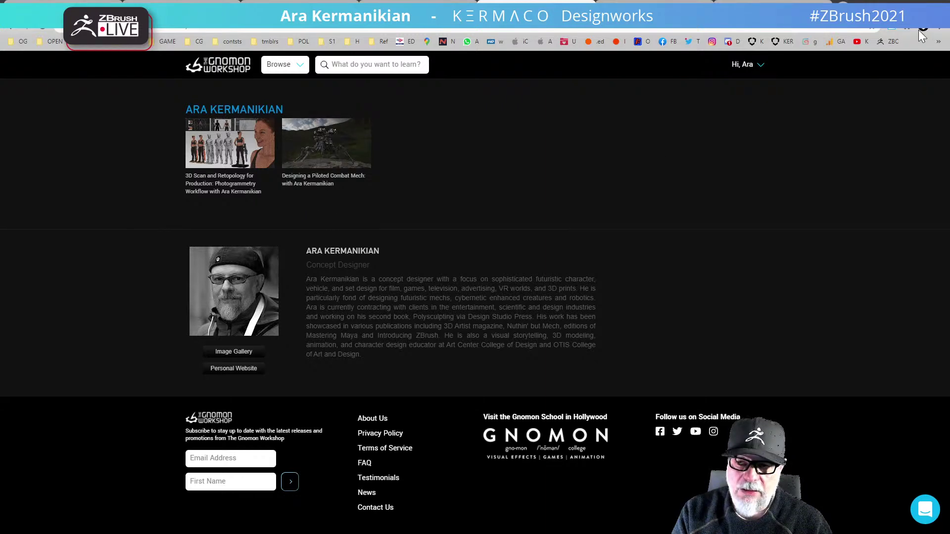
- Switch to ZBrush, turn on perspective and view the finned barrel model from the front
{"action": "left_click", "coordinate": [886, 5]}
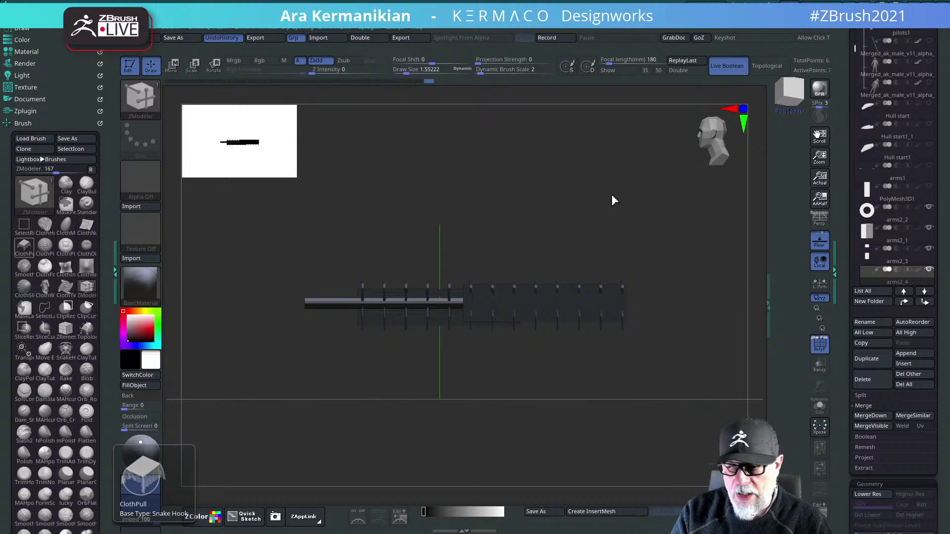
{"action": "left_click_drag", "start_coordinate": [598, 209], "coordinate": [693, 253]}
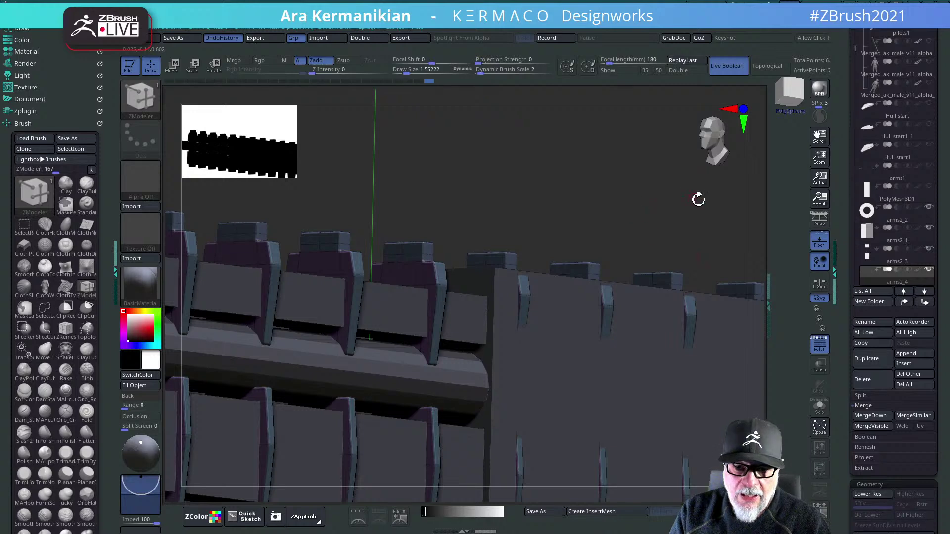
{"action": "left_click_drag", "start_coordinate": [698, 199], "coordinate": [706, 279], "text": "alt"}
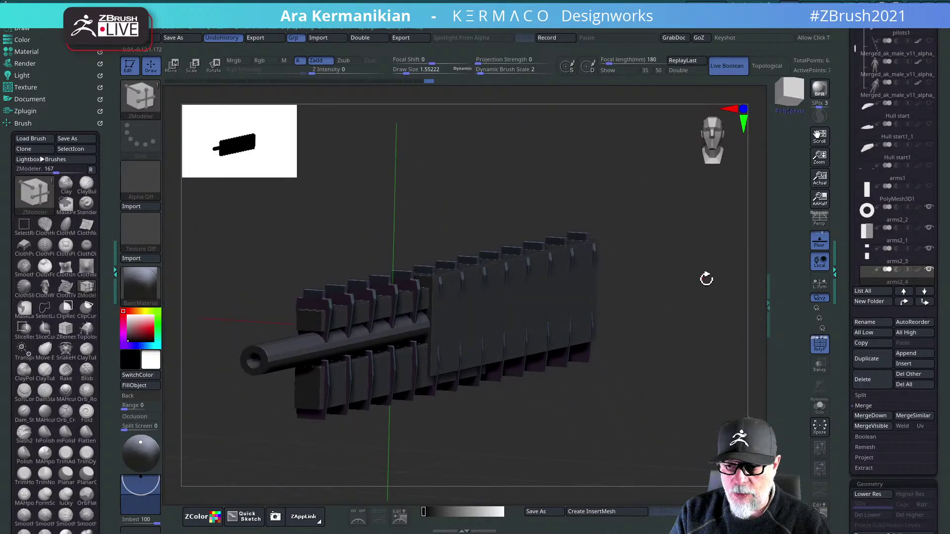
{"action": "left_click", "coordinate": [820, 223]}
{"action": "left_click_drag", "start_coordinate": [665, 312], "coordinate": [692, 339]}
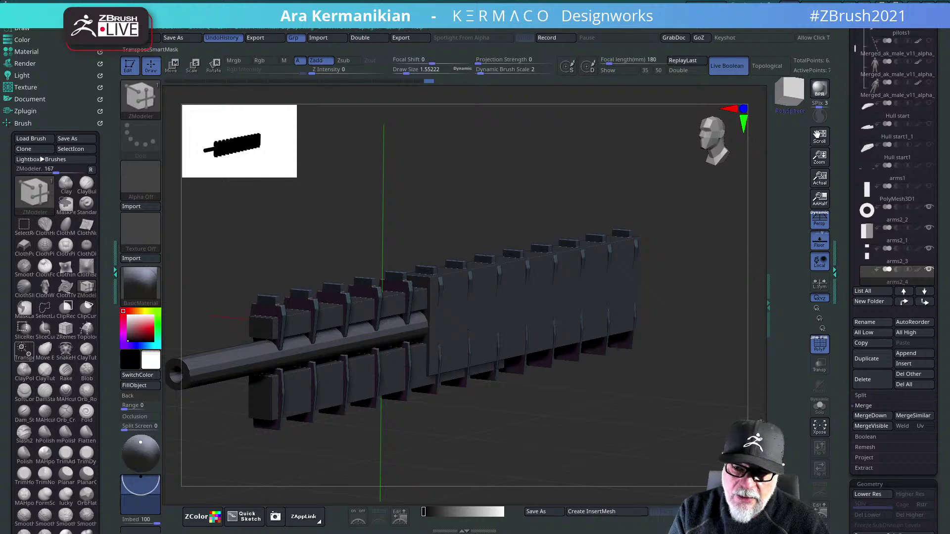
{"action": "left_click_drag", "start_coordinate": [481, 229], "coordinate": [586, 229], "text": "shift"}
{"action": "mouse_move", "coordinate": [644, 271]}
{"action": "left_mouse_down"}
{"action": "mouse_move", "coordinate": [658, 278]}
{"action": "mouse_move", "coordinate": [646, 292]}
{"action": "mouse_move", "coordinate": [590, 328]}
{"action": "mouse_move", "coordinate": [636, 331]}
{"action": "mouse_move", "coordinate": [615, 414]}
{"action": "mouse_move", "coordinate": [244, 324]}
{"action": "mouse_move", "coordinate": [230, 280]}
{"action": "mouse_move", "coordinate": [238, 274]}
{"action": "left_mouse_up"}
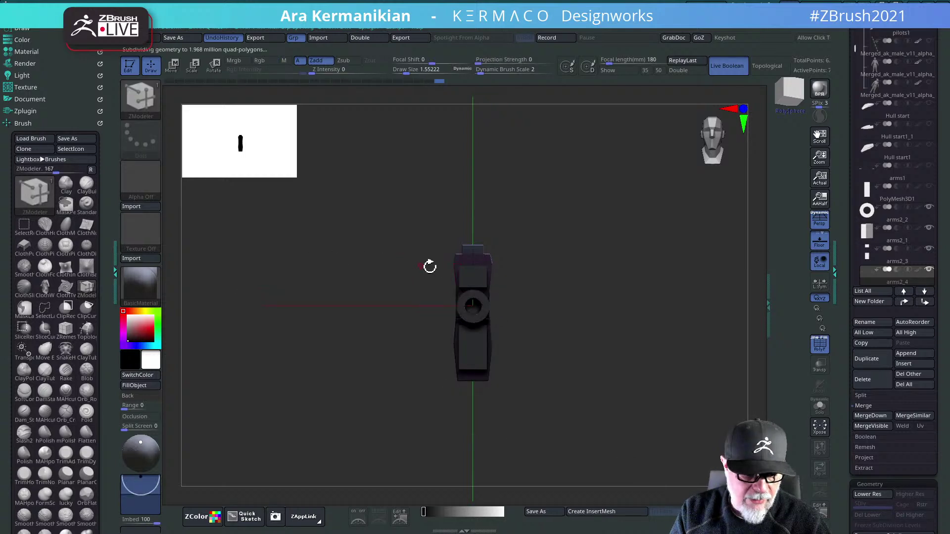
- Widen the upper ends of the barrel fins along X and try shifting them slightly down
{"action": "key", "text": "w"}
{"action": "left_click_drag", "start_coordinate": [524, 310], "coordinate": [554, 312]}
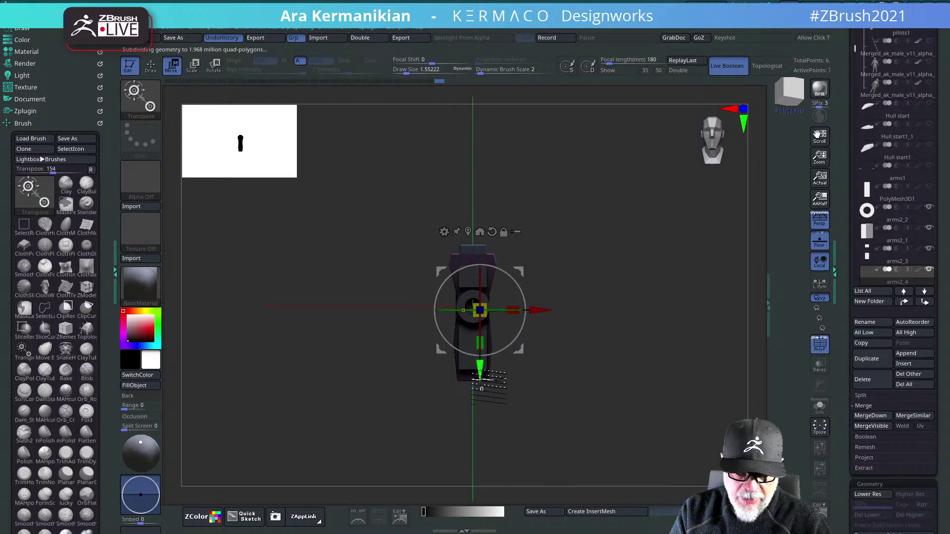
{"action": "left_click_drag", "start_coordinate": [480, 376], "coordinate": [480, 382]}
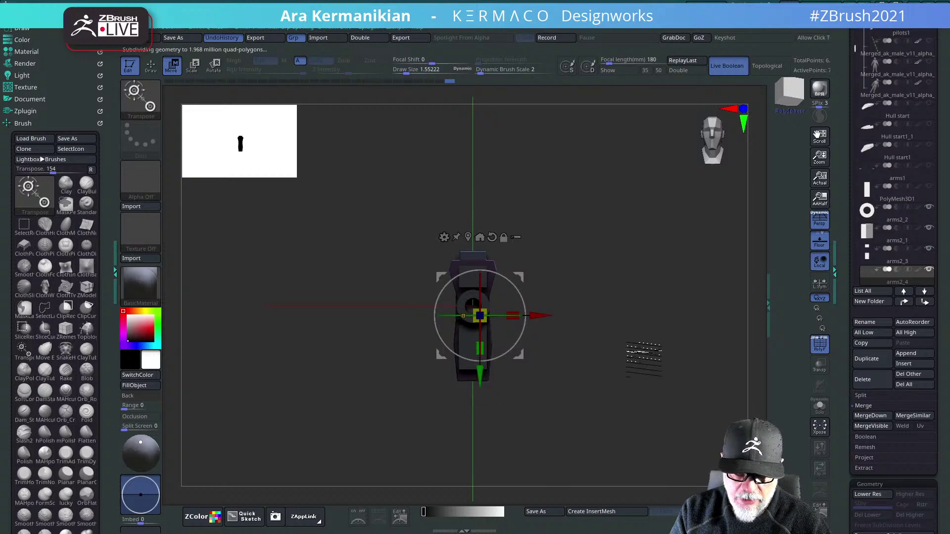
{"action": "left_click_drag", "start_coordinate": [645, 360], "coordinate": [612, 358], "text": "shift"}
{"action": "left_click_drag", "start_coordinate": [615, 448], "coordinate": [580, 414], "text": "alt"}
{"action": "left_click_drag", "start_coordinate": [667, 390], "coordinate": [679, 393], "text": "shift"}
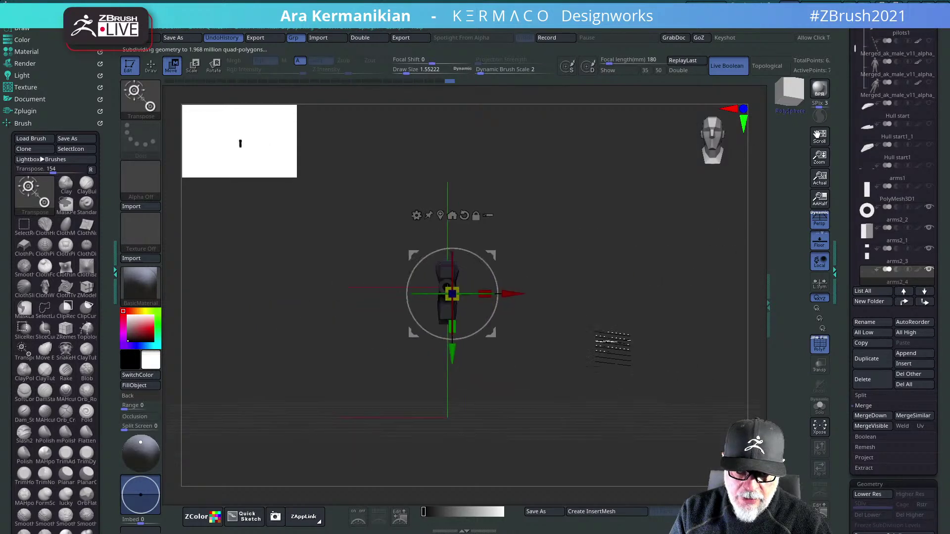
{"action": "left_click_drag", "start_coordinate": [613, 350], "coordinate": [711, 384], "text": "alt"}
{"action": "left_click_drag", "start_coordinate": [605, 357], "coordinate": [654, 348], "text": "alt"}
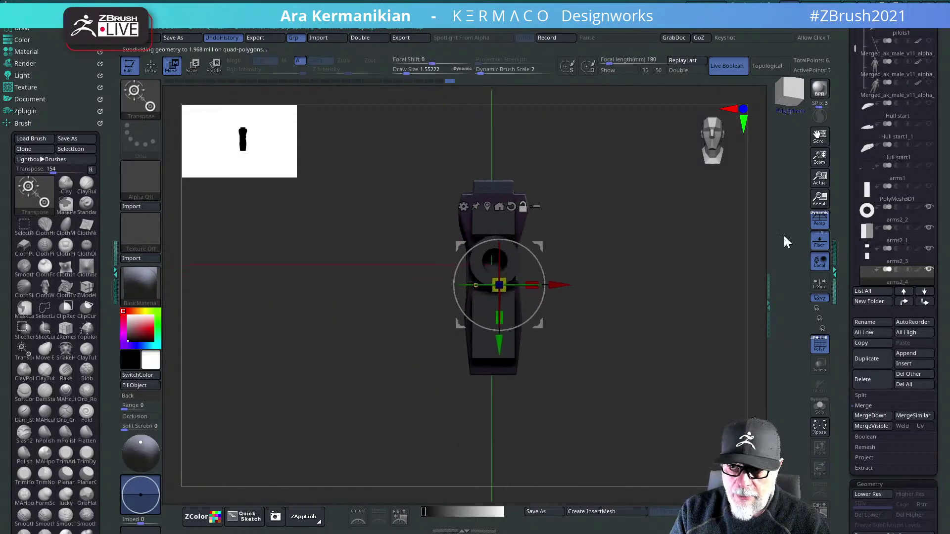
- Turn off perspective, place the gizmo at the top of the fins and scale their upper ends wider along X
{"action": "left_click", "coordinate": [819, 222]}
{"action": "left_click", "coordinate": [819, 223]}
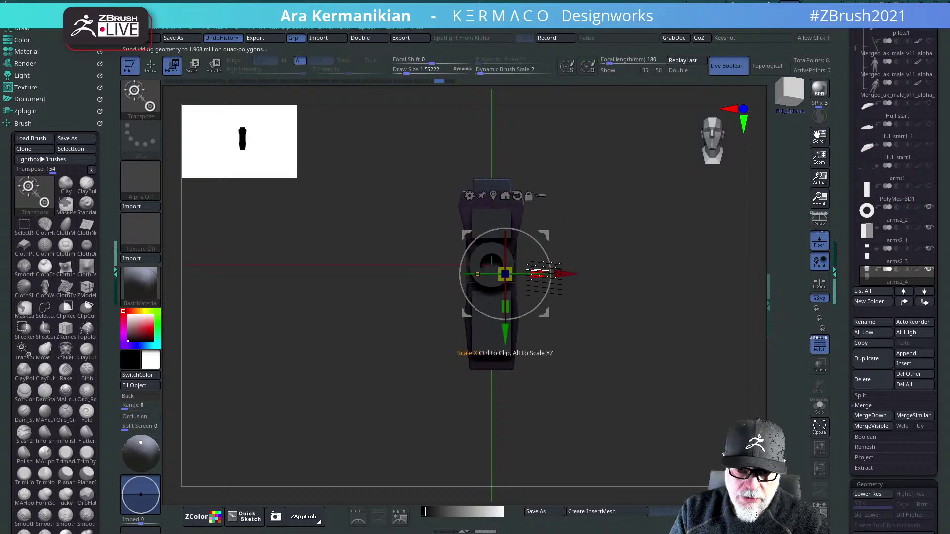
{"action": "left_click", "coordinate": [505, 196]}
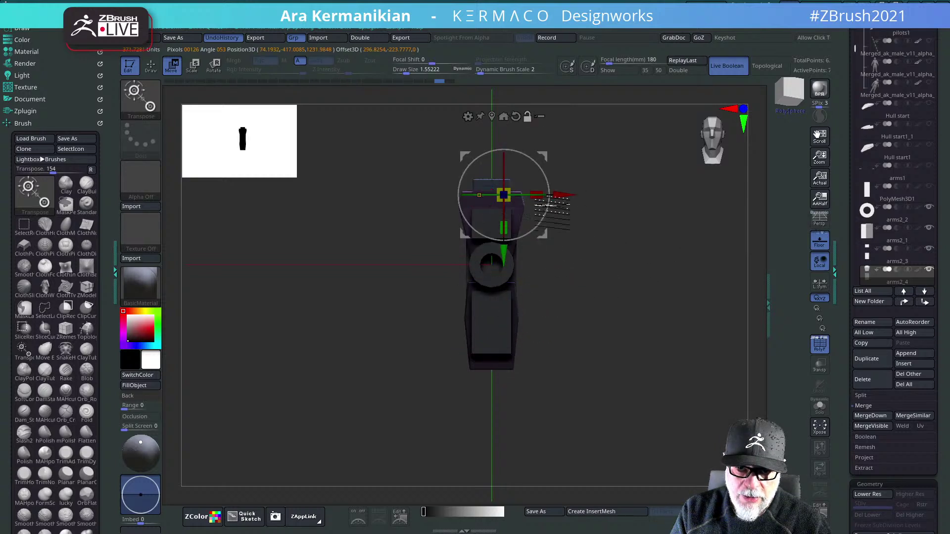
{"action": "left_click_drag", "start_coordinate": [539, 197], "coordinate": [673, 199]}
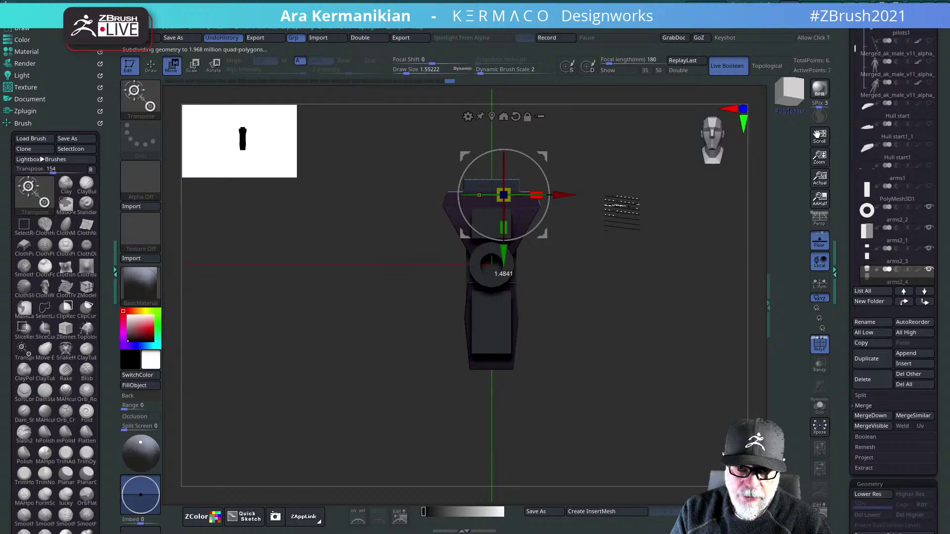
- Move the upper fin ends slightly down and nudge them sideways along X by about 0.013
{"action": "left_click_drag", "start_coordinate": [675, 290], "coordinate": [519, 321]}
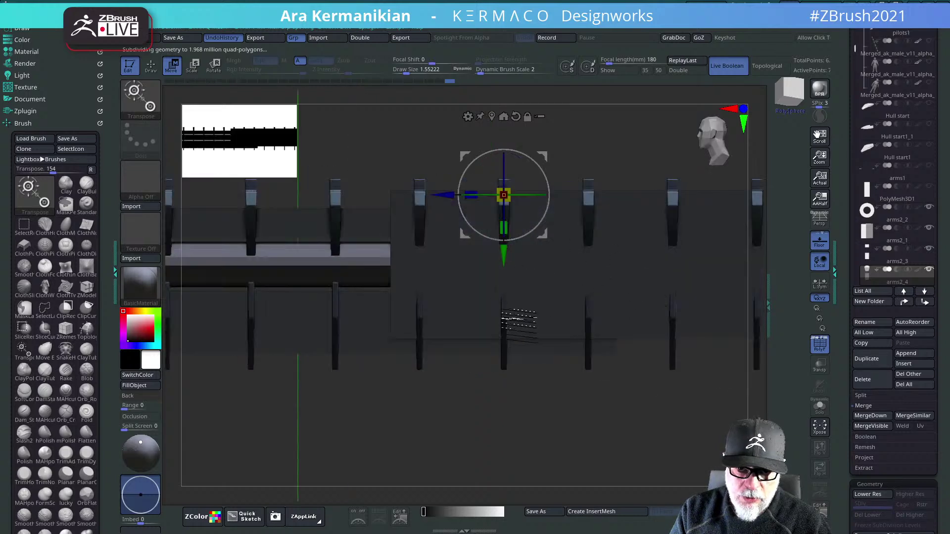
{"action": "left_click_drag", "start_coordinate": [505, 273], "coordinate": [504, 274]}
{"action": "left_click_drag", "start_coordinate": [464, 459], "coordinate": [519, 461], "text": "shift"}
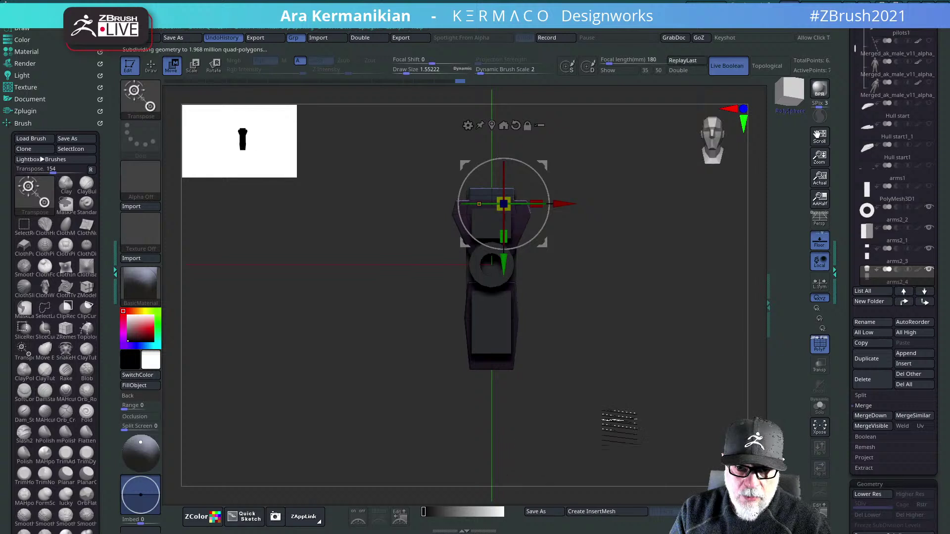
{"action": "left_click_drag", "start_coordinate": [683, 375], "coordinate": [591, 318], "text": "alt"}
{"action": "mouse_move", "coordinate": [505, 209]}
{"action": "left_mouse_down"}
{"action": "mouse_move", "coordinate": [544, 206]}
{"action": "mouse_move", "coordinate": [517, 211]}
{"action": "left_mouse_up"}
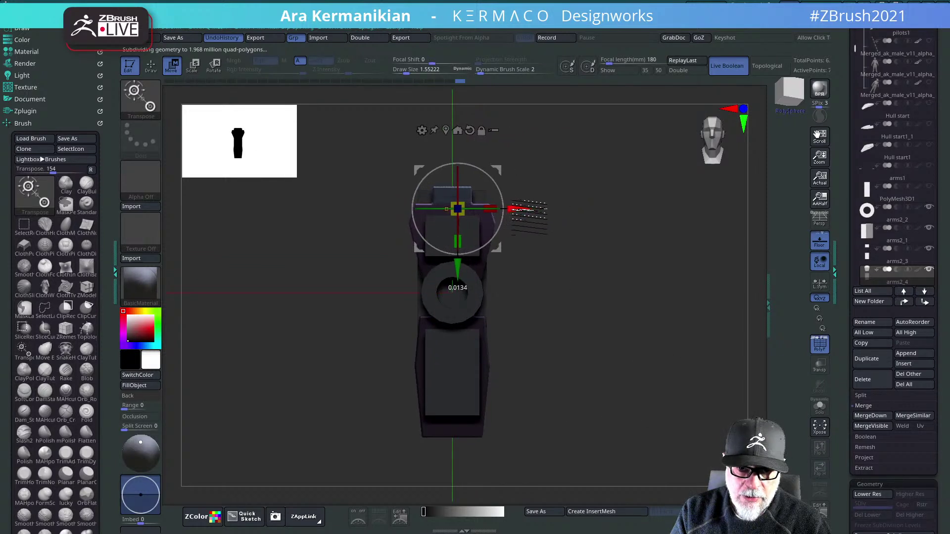
- With symmetry active, center the gizmo on the upper fin ends and scale them along X to about 0.95
{"action": "left_click_drag", "start_coordinate": [576, 218], "coordinate": [632, 301]}
{"action": "key", "text": "space"}
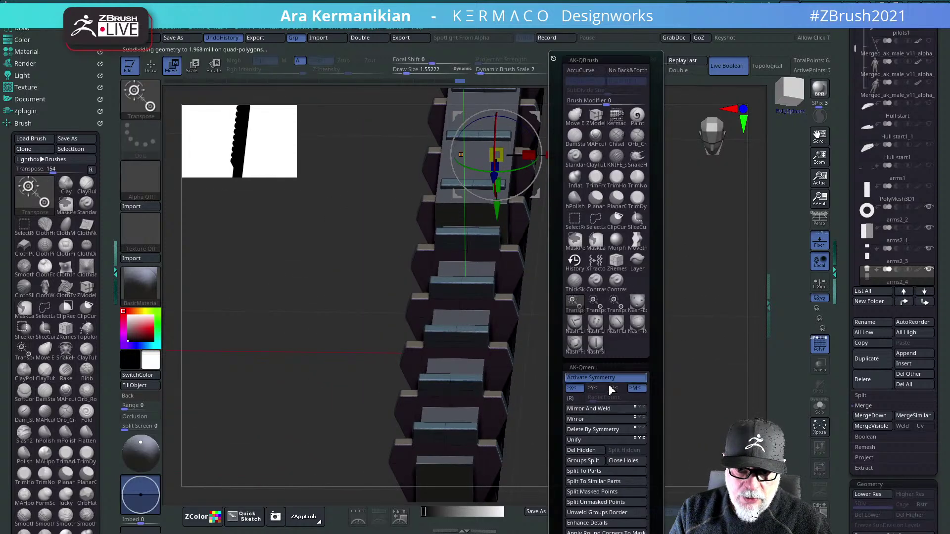
{"action": "left_click_drag", "start_coordinate": [610, 386], "coordinate": [479, 193], "text": "alt"}
{"action": "left_click_drag", "start_coordinate": [634, 295], "coordinate": [658, 267]}
{"action": "scroll", "coordinate": [525, 252], "scroll_direction": "up", "scroll_amount": 2}
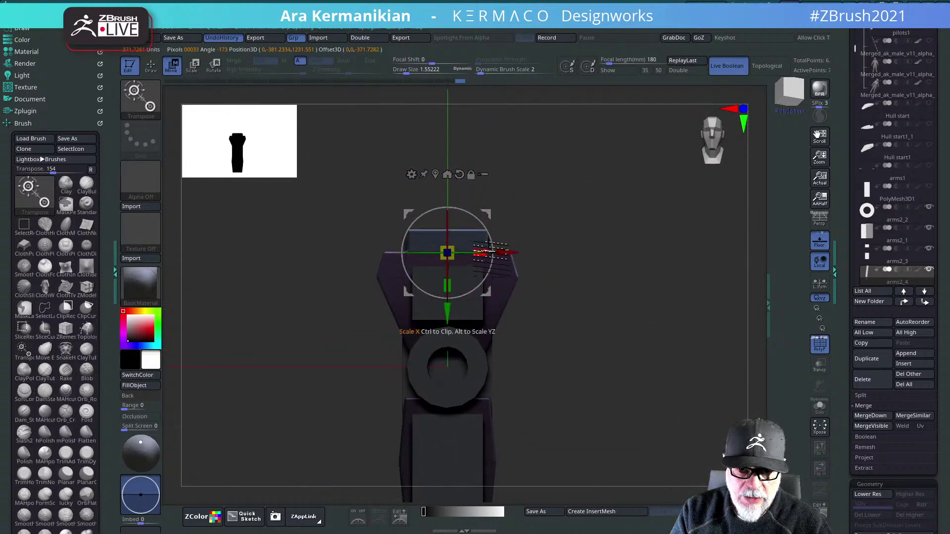
{"action": "left_click_drag", "start_coordinate": [490, 251], "coordinate": [488, 251]}
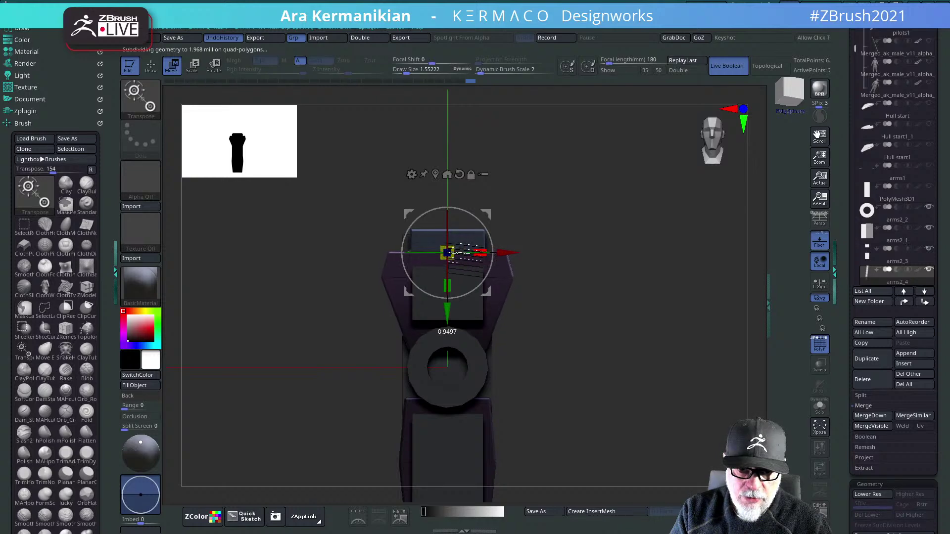
- Turn perspective back on and, from the front view, scale the fins narrower along X to about 0.90
{"action": "left_click_drag", "start_coordinate": [674, 327], "coordinate": [646, 282], "text": "alt"}
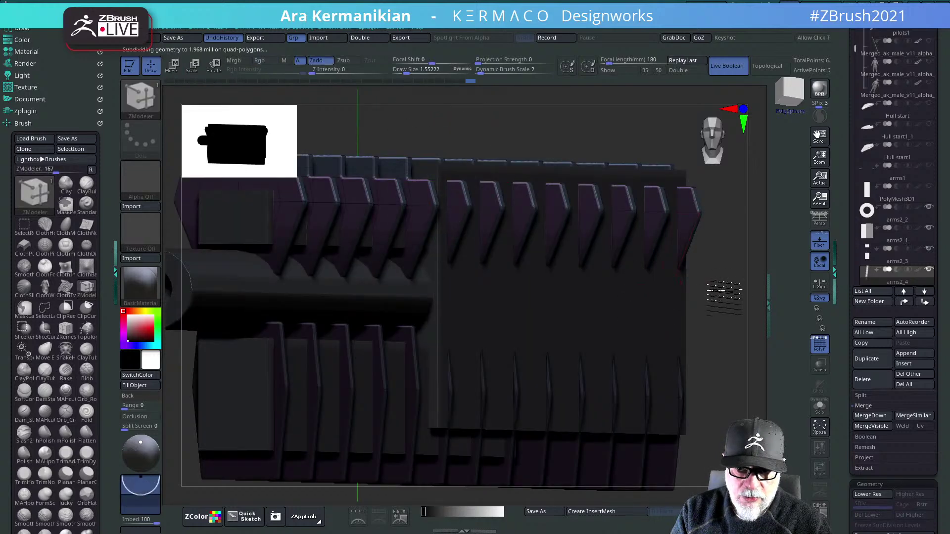
{"action": "left_click_drag", "start_coordinate": [725, 292], "coordinate": [659, 291], "text": "alt"}
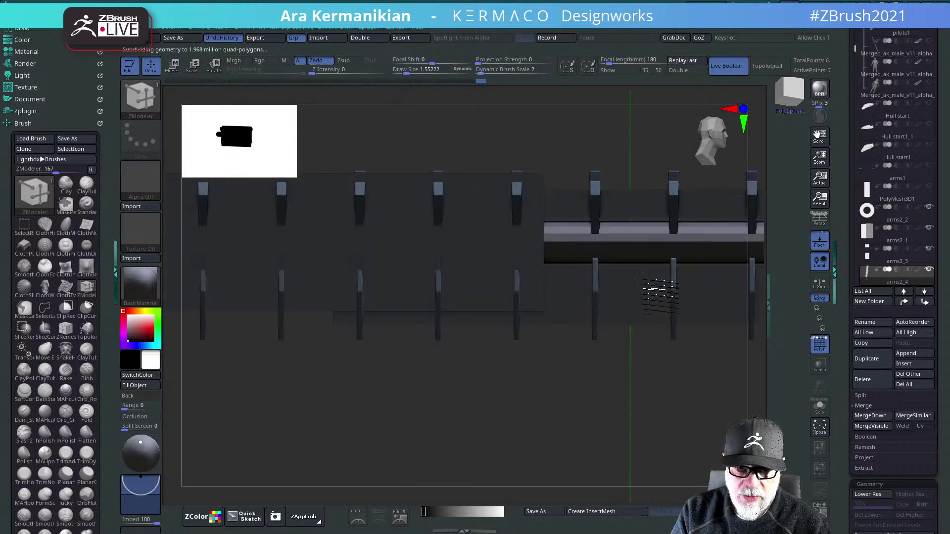
{"action": "left_click_drag", "start_coordinate": [504, 419], "coordinate": [576, 350], "text": "shift"}
{"action": "left_click_drag", "start_coordinate": [688, 321], "coordinate": [661, 303], "text": "shift"}
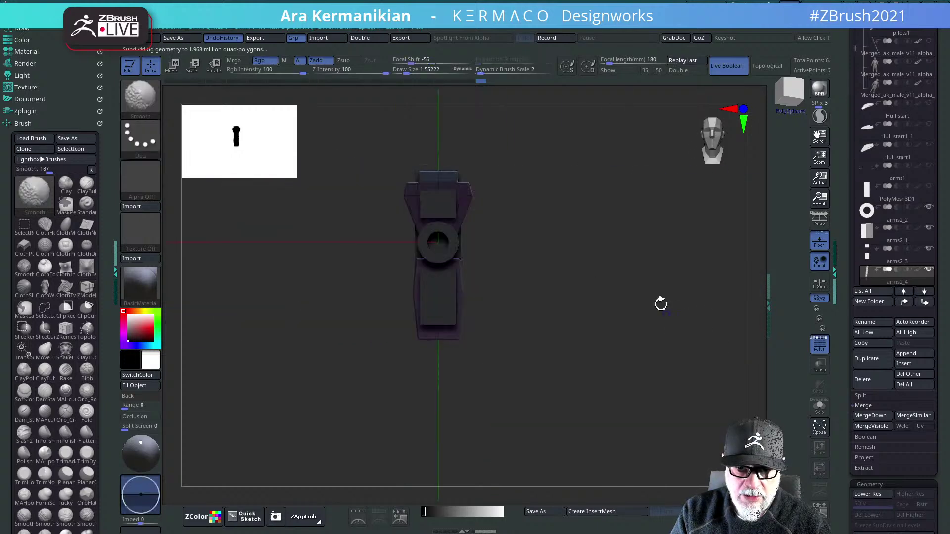
{"action": "left_click_drag", "start_coordinate": [600, 253], "coordinate": [487, 230]}
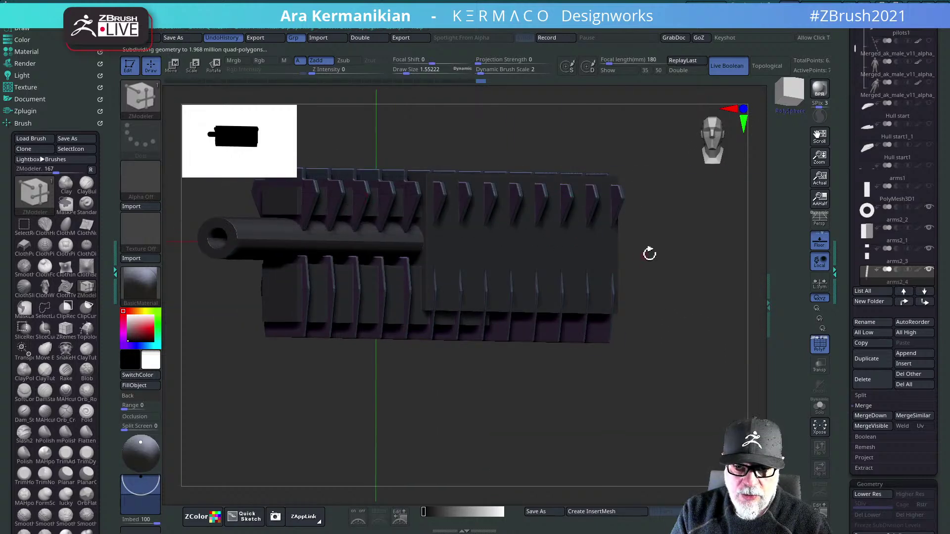
{"action": "left_click_drag", "start_coordinate": [690, 269], "coordinate": [663, 276], "text": "shift"}
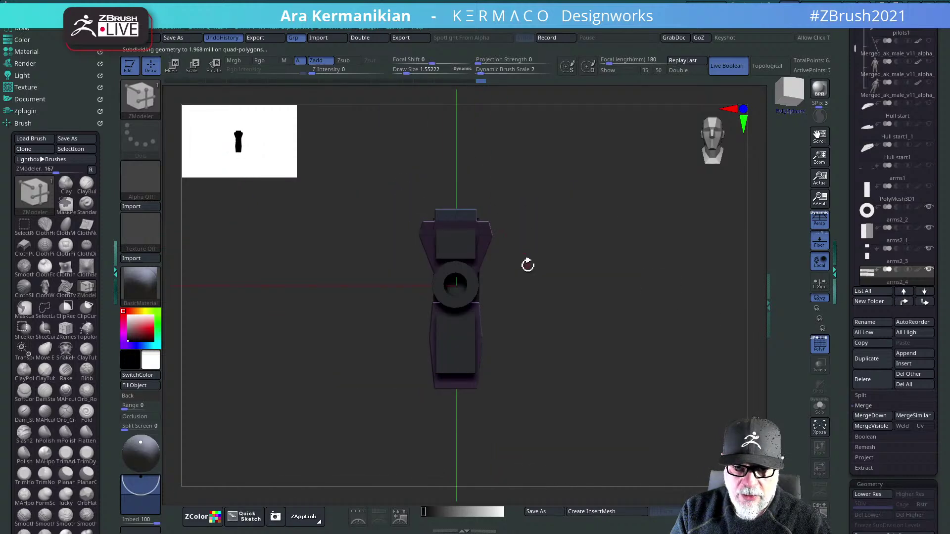
{"action": "key", "text": "w"}
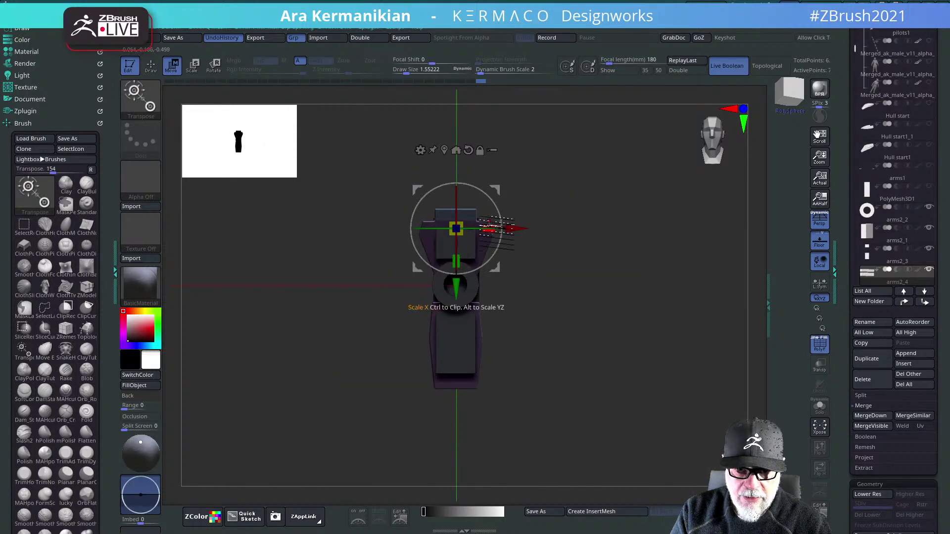
{"action": "left_click_drag", "start_coordinate": [490, 228], "coordinate": [483, 229]}
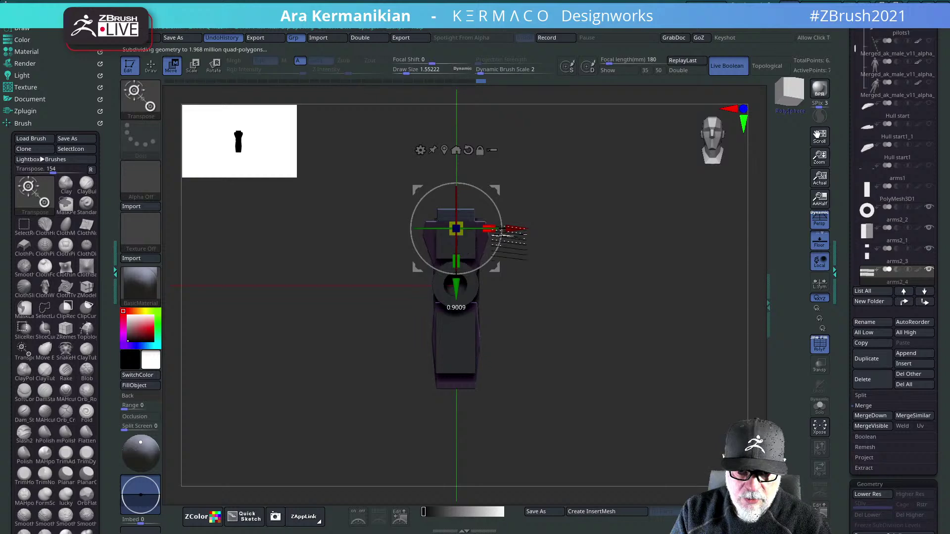
- Examine the finned barrel from the side, front and angled views, comparing it with and without perspective
{"action": "left_click_drag", "start_coordinate": [607, 346], "coordinate": [683, 419], "text": "alt"}
{"action": "key", "text": "q"}
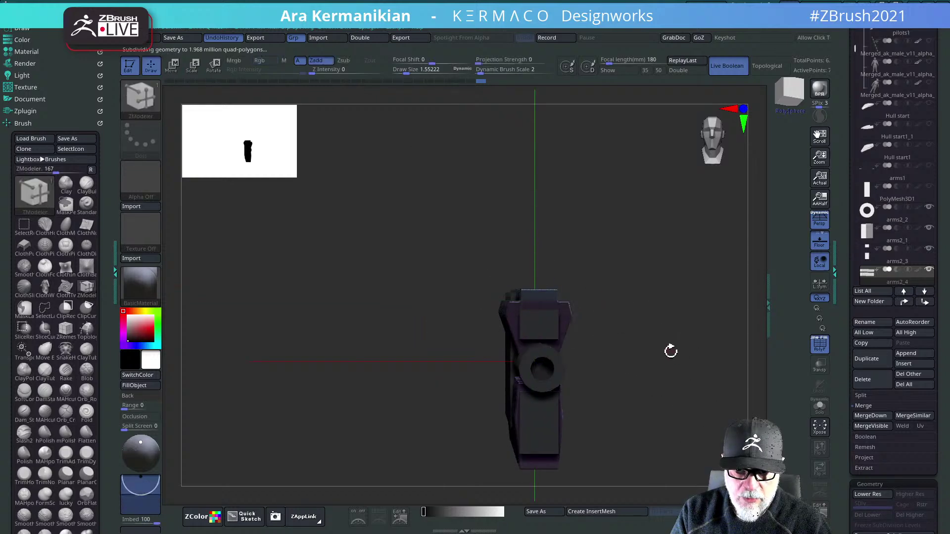
{"action": "mouse_move", "coordinate": [670, 351]}
{"action": "left_mouse_down", "text": "alt"}
{"action": "mouse_move", "coordinate": [633, 297]}
{"action": "mouse_move", "coordinate": [576, 376]}
{"action": "left_mouse_up", "text": "alt"}
{"action": "mouse_move", "coordinate": [573, 417]}
{"action": "left_mouse_down", "text": "alt"}
{"action": "mouse_move", "coordinate": [521, 439]}
{"action": "mouse_move", "coordinate": [512, 415]}
{"action": "left_mouse_up", "text": "alt"}
{"action": "left_click_drag", "start_coordinate": [512, 411], "coordinate": [491, 410]}
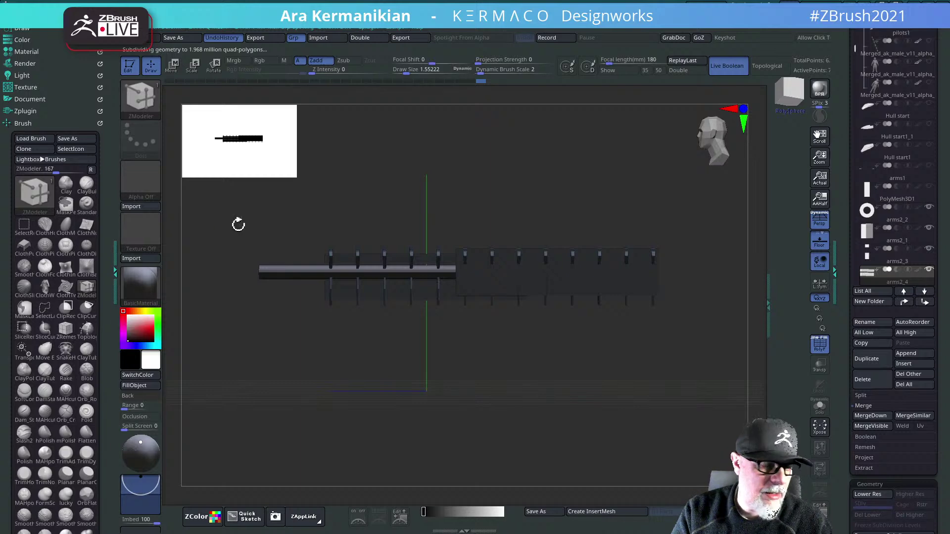
{"action": "key", "text": "ctrl+shift"}
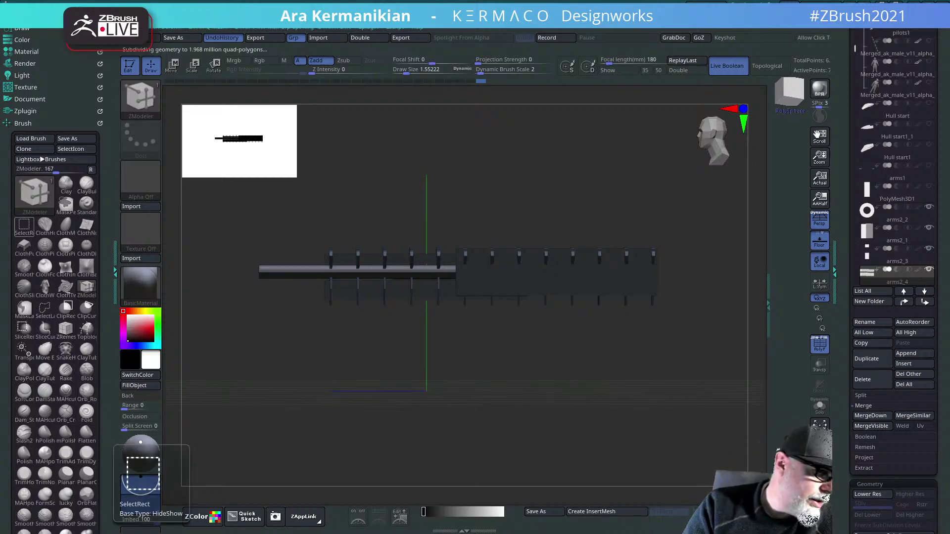
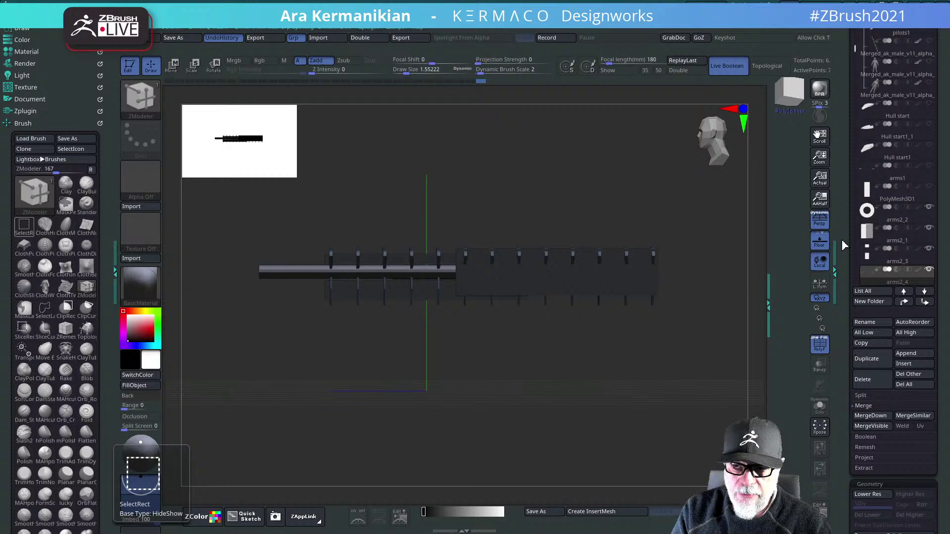
{"action": "left_click", "coordinate": [820, 223]}
{"action": "mouse_move", "coordinate": [506, 385]}
{"action": "left_mouse_down", "text": "alt"}
{"action": "mouse_move", "coordinate": [521, 390]}
{"action": "mouse_move", "coordinate": [507, 387]}
{"action": "left_mouse_up", "text": "alt"}
{"action": "mouse_move", "coordinate": [575, 375]}
{"action": "left_mouse_down", "text": "alt"}
{"action": "mouse_move", "coordinate": [562, 382]}
{"action": "mouse_move", "coordinate": [574, 368]}
{"action": "left_mouse_up", "text": "alt"}
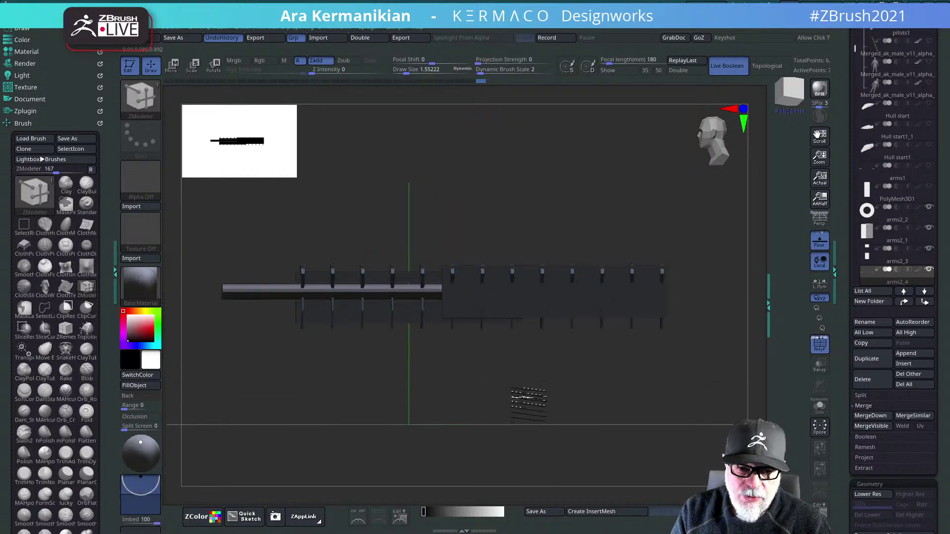
{"action": "left_click_drag", "start_coordinate": [524, 397], "coordinate": [489, 386], "text": "alt"}
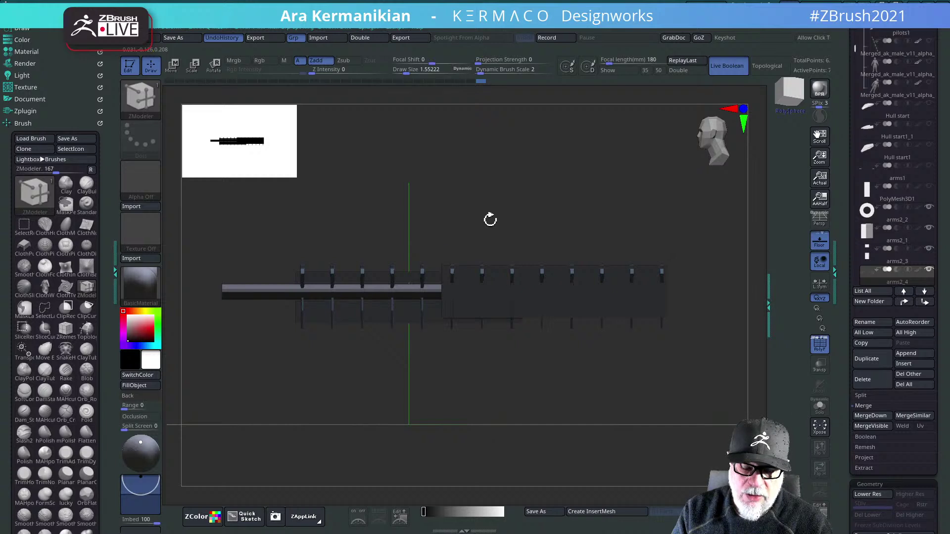
{"action": "left_click_drag", "start_coordinate": [490, 219], "coordinate": [515, 233]}
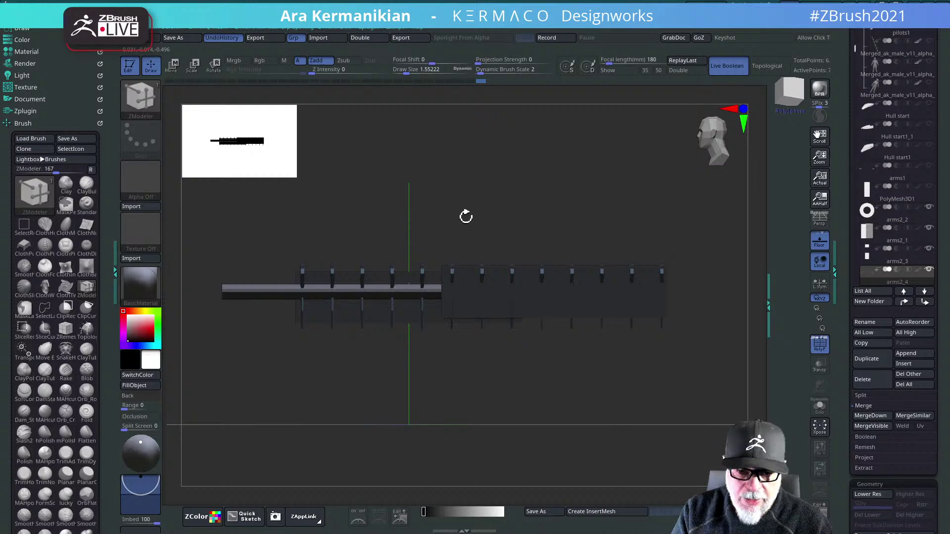
{"action": "left_click_drag", "start_coordinate": [467, 217], "coordinate": [586, 212]}
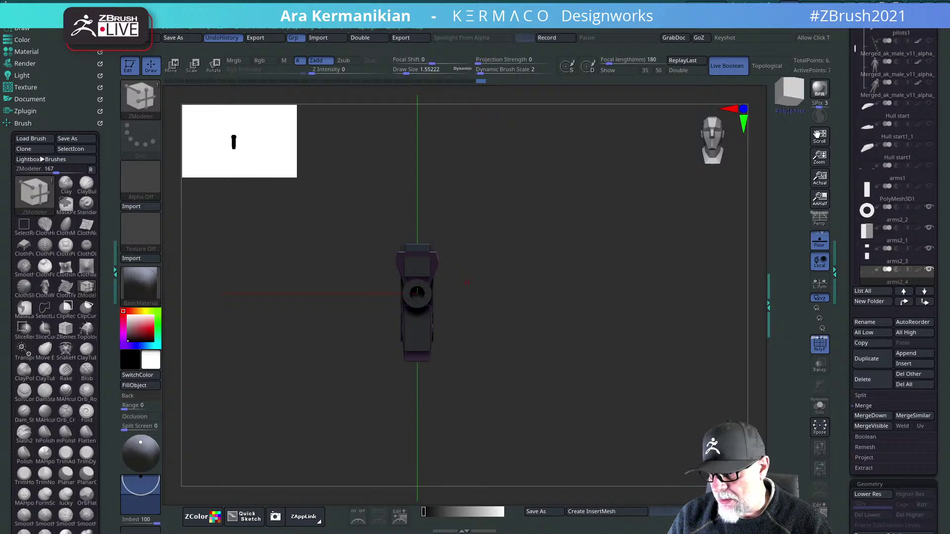
{"action": "left_click_drag", "start_coordinate": [676, 262], "coordinate": [587, 190]}
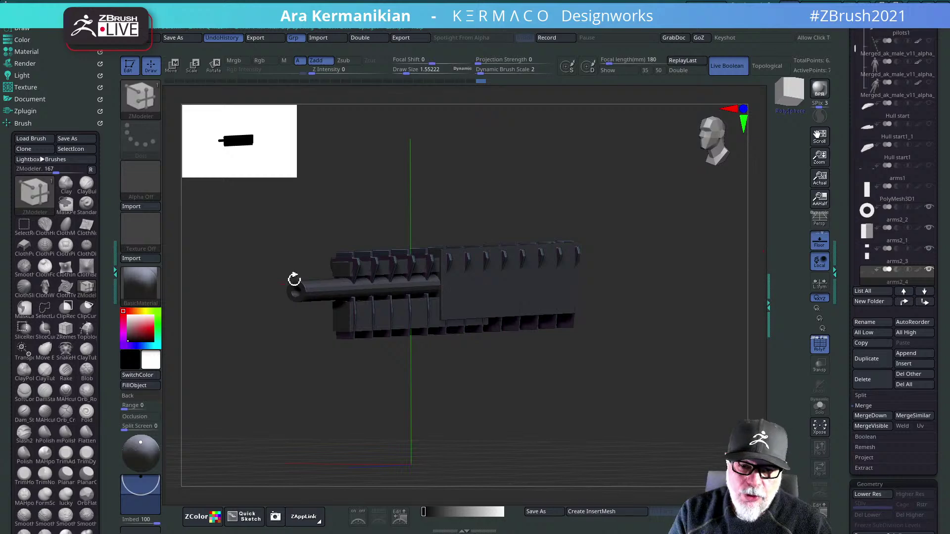
{"action": "left_click_drag", "start_coordinate": [560, 193], "coordinate": [642, 227]}
{"action": "left_click_drag", "start_coordinate": [657, 267], "coordinate": [641, 258]}
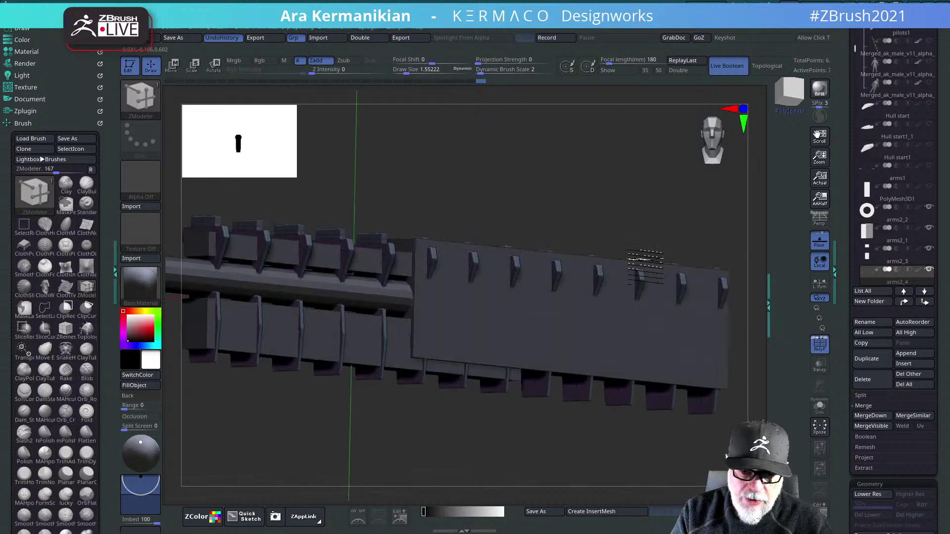
{"action": "left_click_drag", "start_coordinate": [630, 206], "coordinate": [745, 201]}
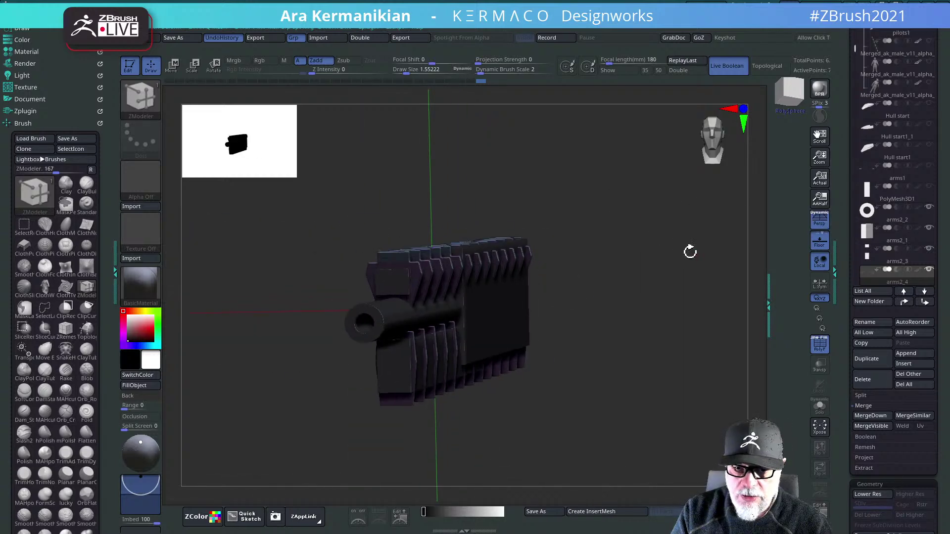
{"action": "left_click_drag", "start_coordinate": [689, 251], "coordinate": [658, 280]}
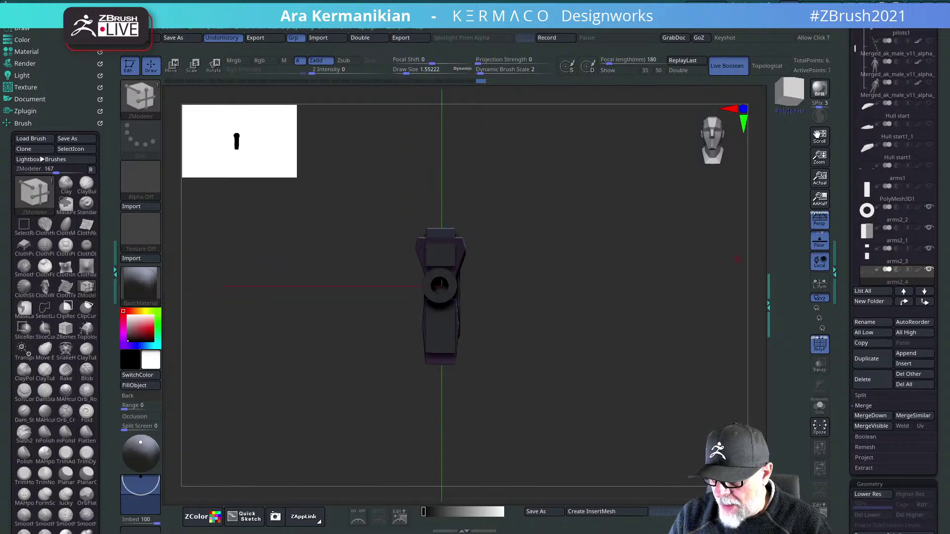
{"action": "left_click_drag", "start_coordinate": [618, 387], "coordinate": [670, 366]}
- Turn off perspective, mask the fins except for their upper ends and move those ends upward from the front view
{"action": "left_click", "coordinate": [825, 220]}
{"action": "left_click_drag", "start_coordinate": [662, 311], "coordinate": [655, 281], "text": "alt"}
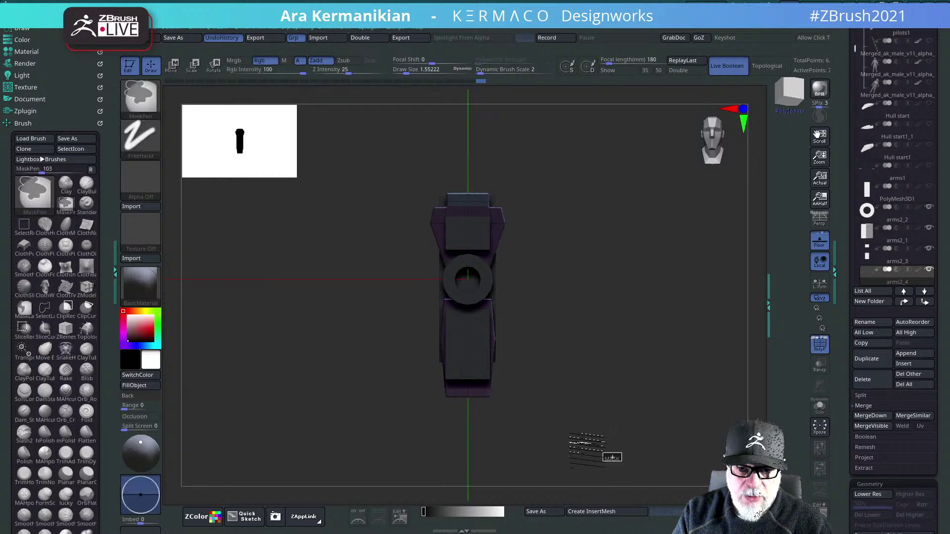
{"action": "left_click_drag", "start_coordinate": [622, 462], "coordinate": [296, 221], "text": "ctrl"}
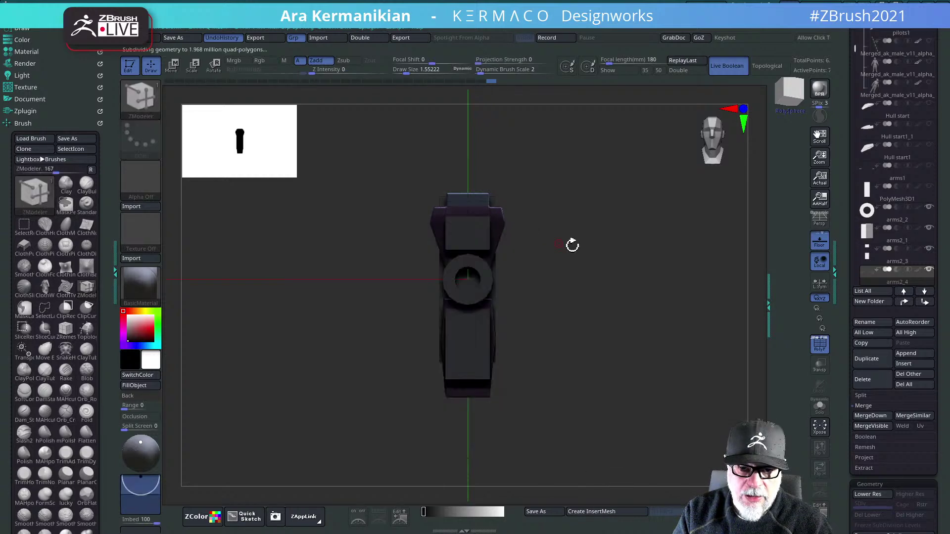
{"action": "key", "text": "w"}
{"action": "left_click_drag", "start_coordinate": [626, 187], "coordinate": [562, 272], "text": "alt"}
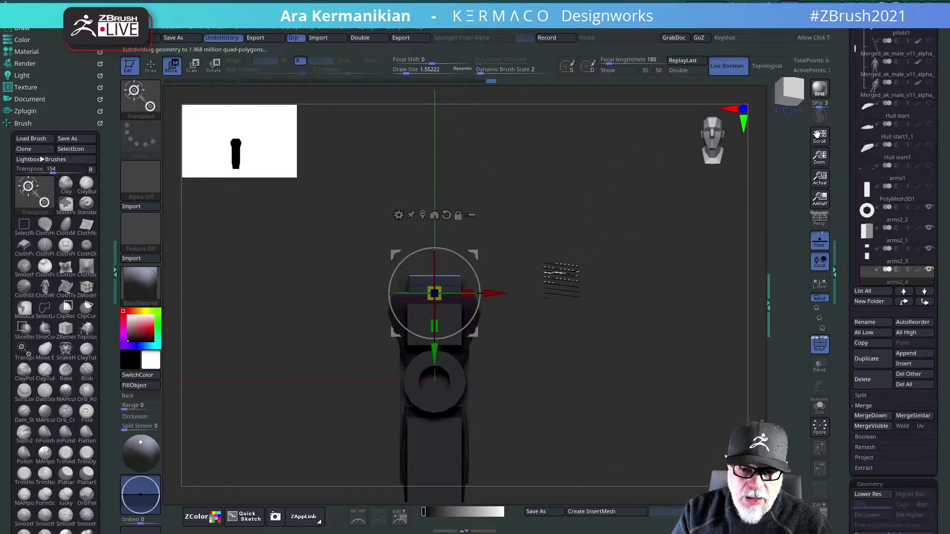
{"action": "left_click_drag", "start_coordinate": [435, 352], "coordinate": [559, 324]}
{"action": "key", "text": "q"}
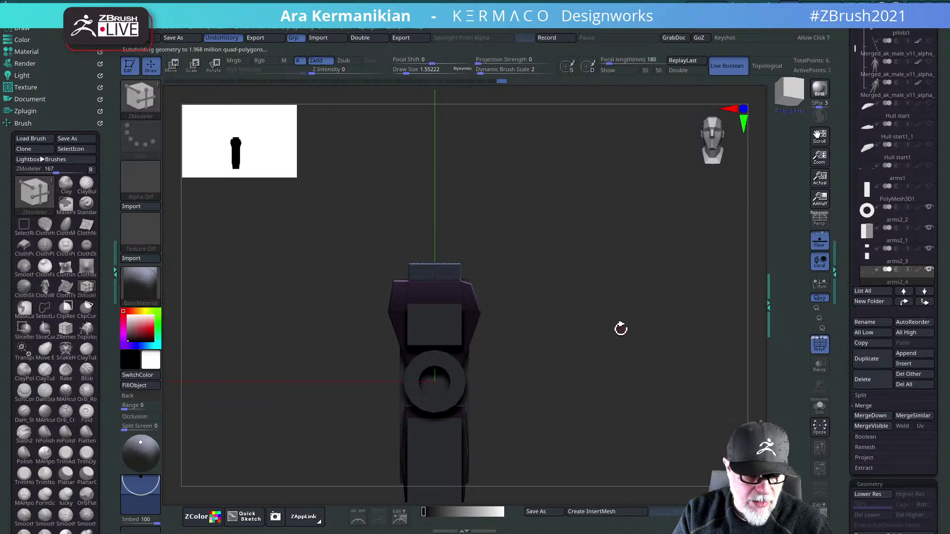
- Clear the mask on the fins and mirror them
{"action": "key", "text": "ctrl+space"}
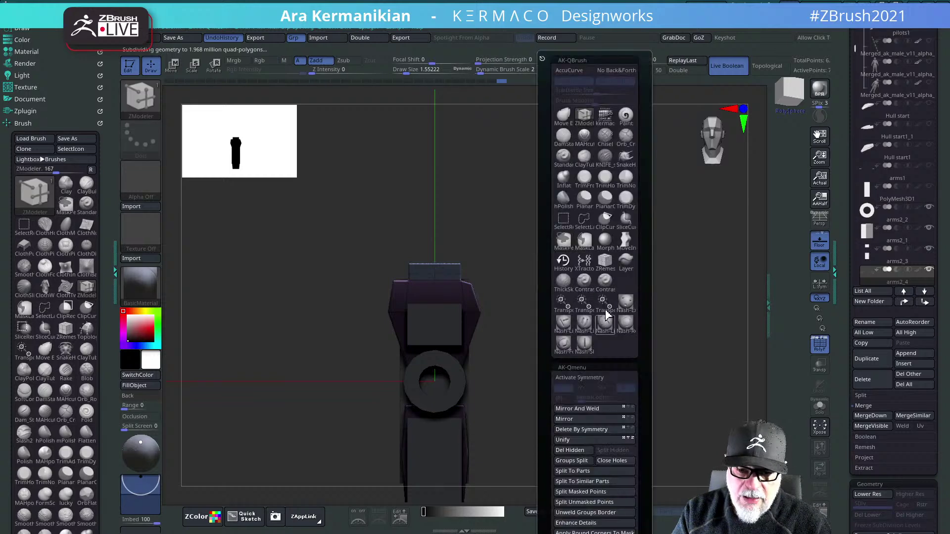
{"action": "key", "text": "ctrl+space"}
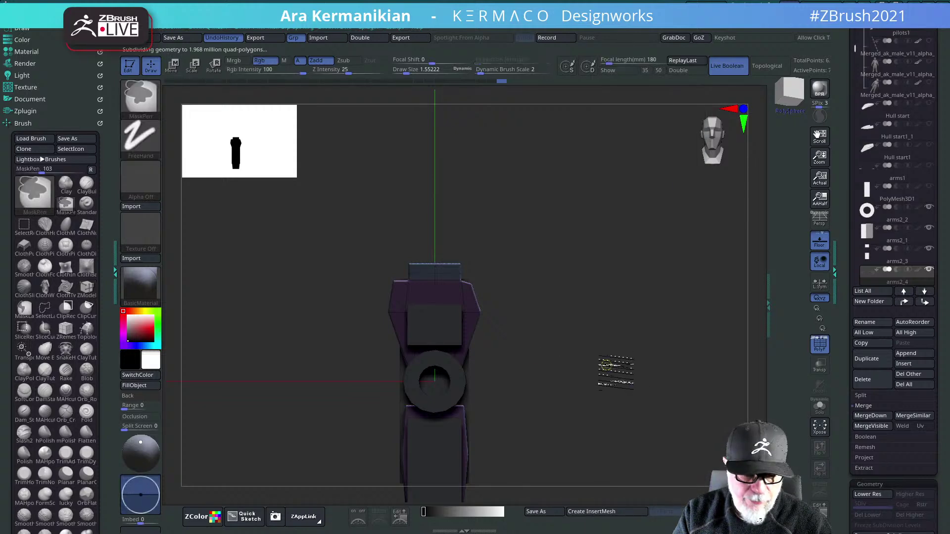
{"action": "key", "text": "ctrl+space"}
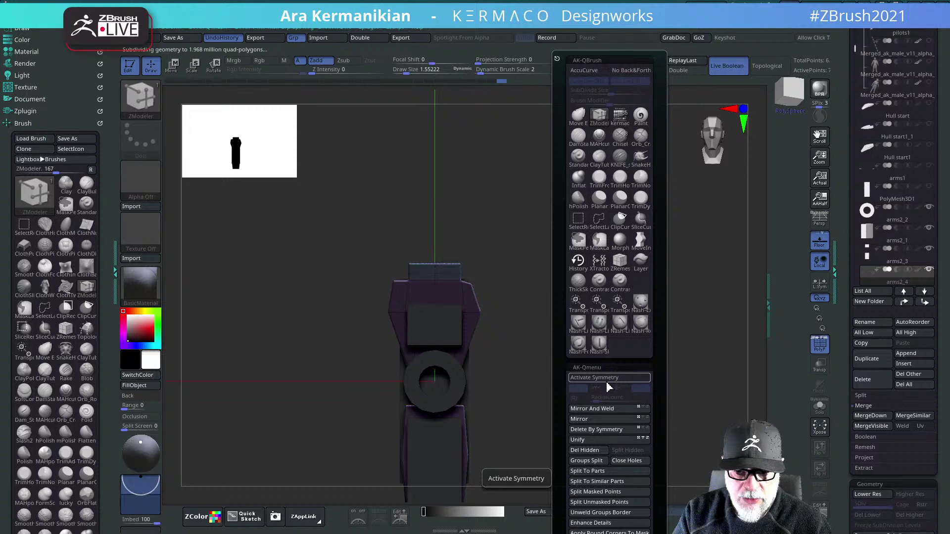
{"action": "left_click", "coordinate": [604, 419]}
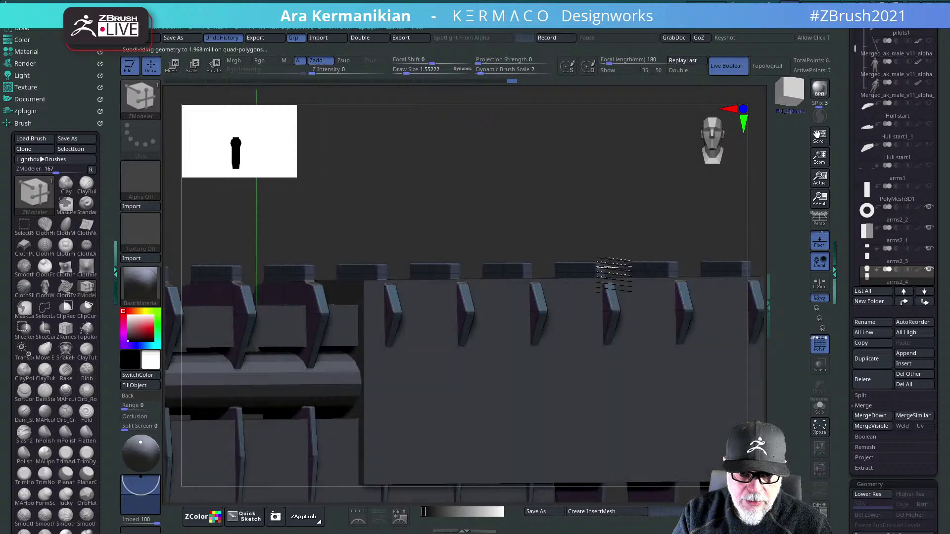
- Select the pair of long bars running through the fins (arms2_3) and place a copy of them above the barrel
{"action": "left_click_drag", "start_coordinate": [597, 274], "coordinate": [692, 268]}
{"action": "left_click_drag", "start_coordinate": [629, 201], "coordinate": [574, 217], "text": "alt"}
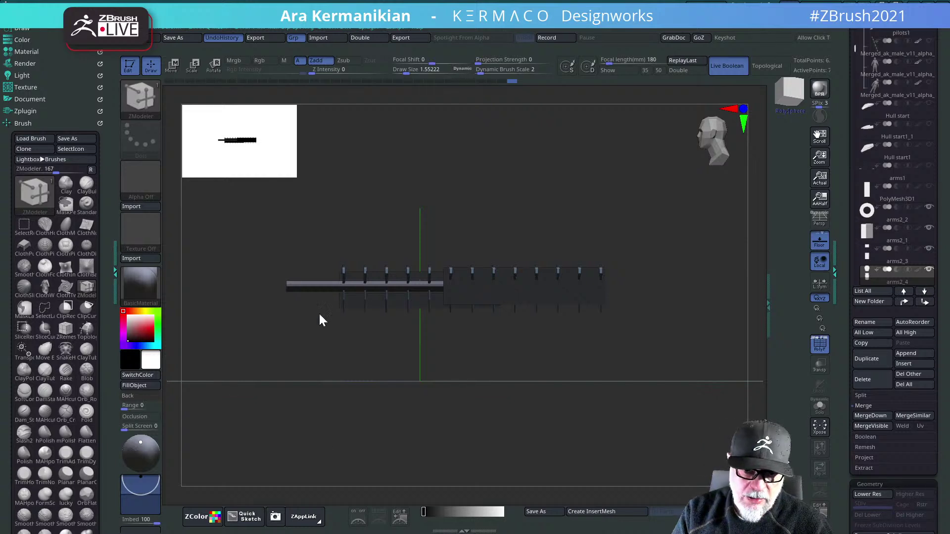
{"action": "left_click_drag", "start_coordinate": [320, 319], "coordinate": [528, 274]}
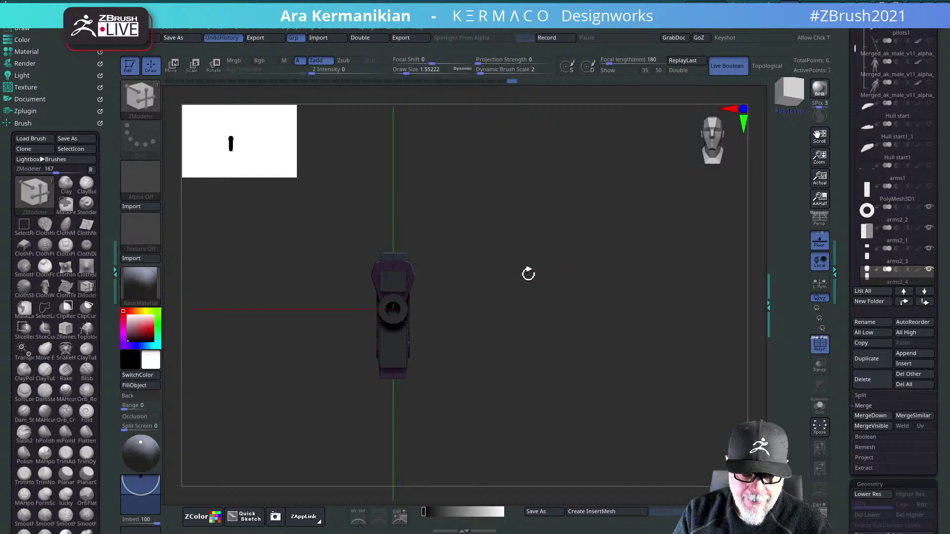
{"action": "left_click_drag", "start_coordinate": [626, 319], "coordinate": [464, 284]}
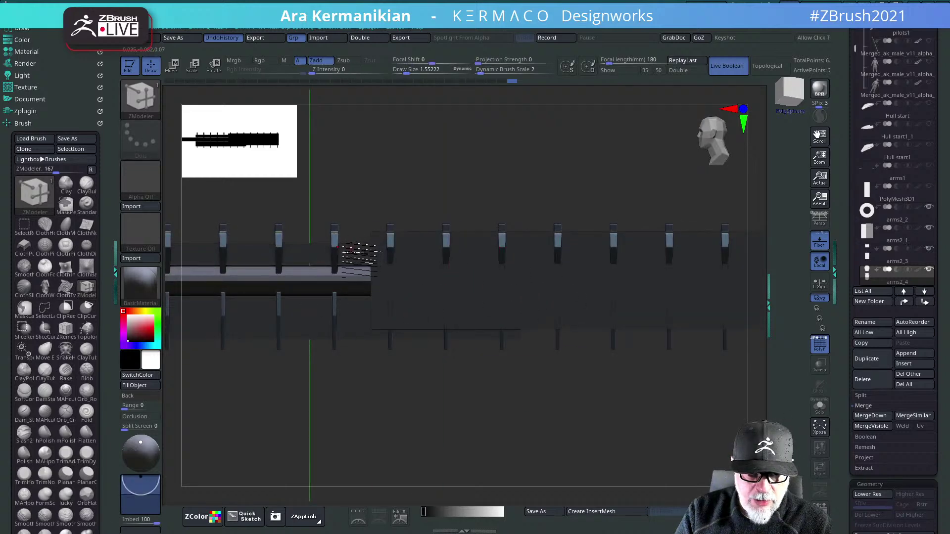
{"action": "key", "text": "ctrl+d"}
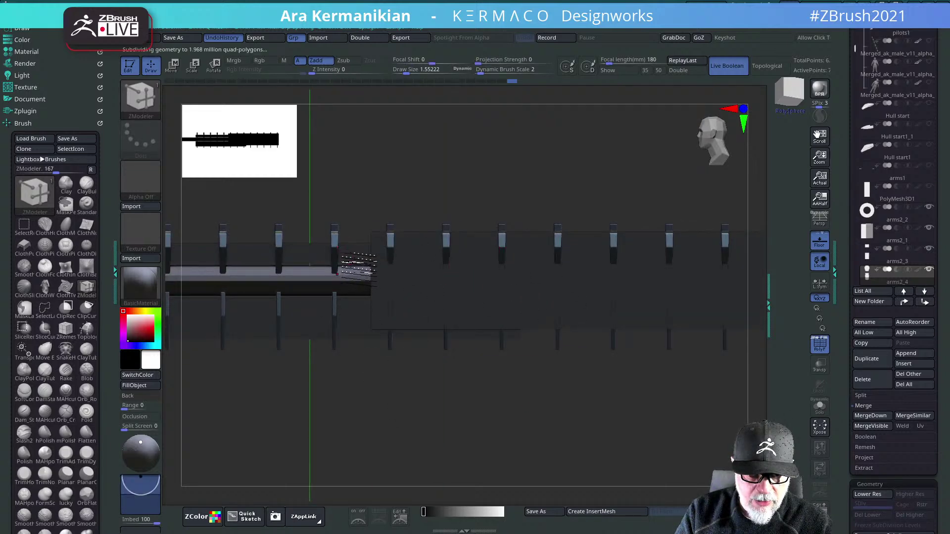
{"action": "left_click", "coordinate": [357, 267], "text": "alt"}
{"action": "left_click_drag", "start_coordinate": [464, 413], "coordinate": [490, 374], "text": "alt"}
{"action": "key", "text": "w"}
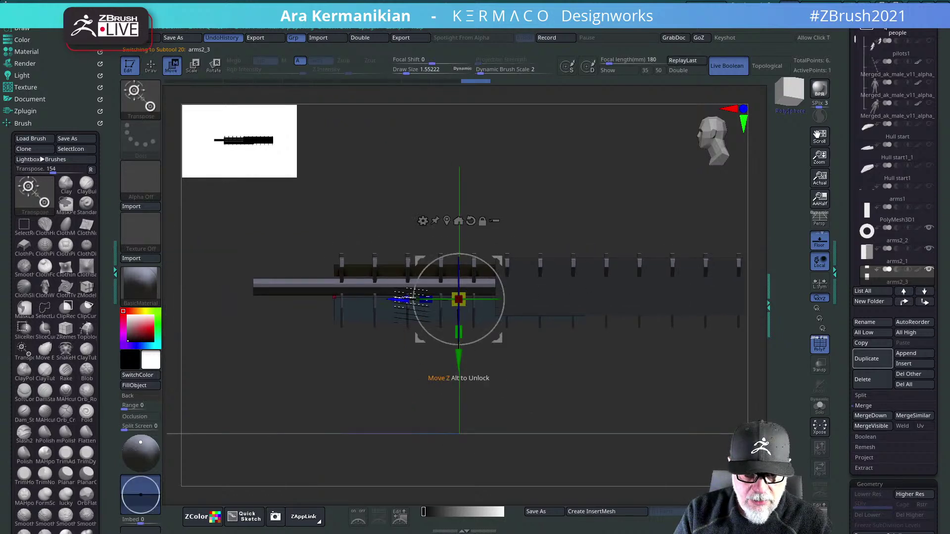
{"action": "left_click_drag", "start_coordinate": [459, 356], "coordinate": [459, 247], "text": "ctrl"}
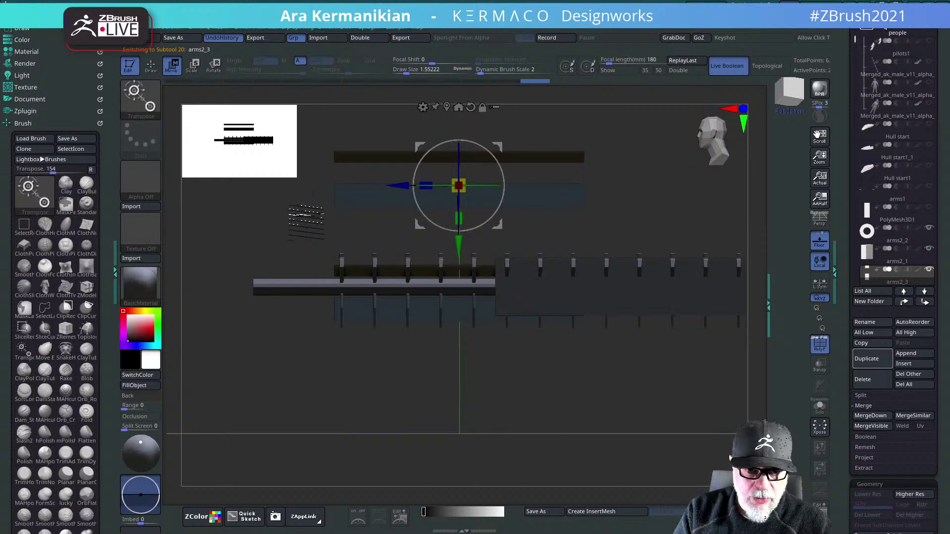
- Shorten the copied pair of bars from both ends along the barrel's length
{"action": "key", "text": "ctrl+shift"}
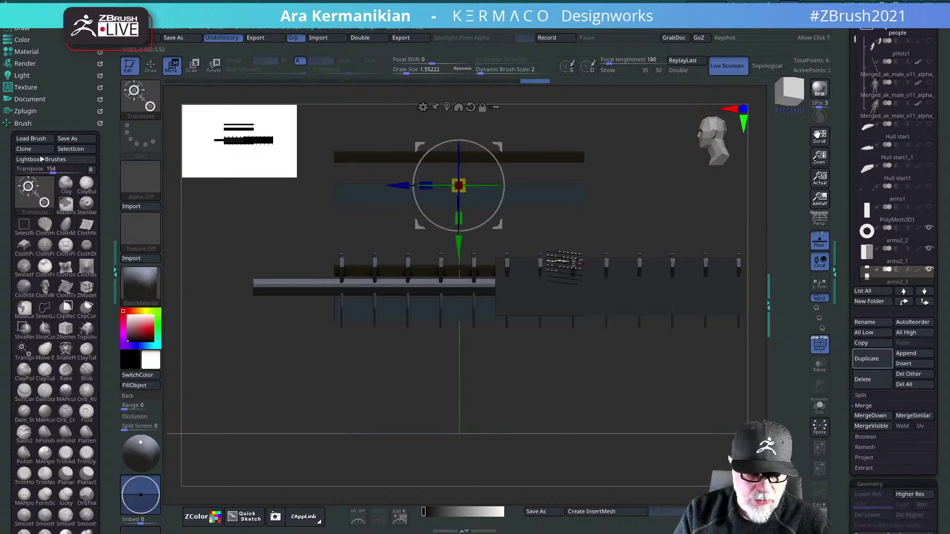
{"action": "key", "text": "ctrl"}
{"action": "left_click_drag", "start_coordinate": [317, 121], "coordinate": [672, 225], "text": "ctrl"}
{"action": "key", "text": "space"}
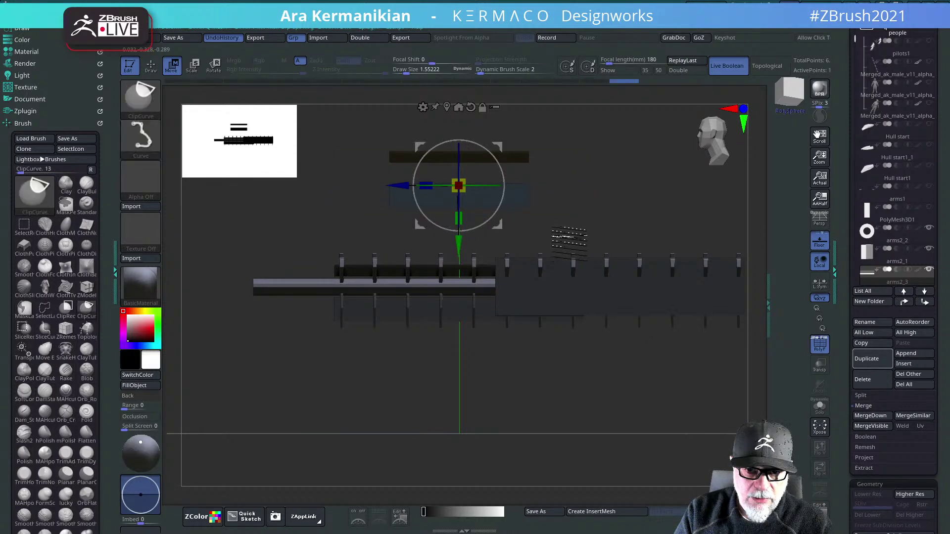
- Isolate the lower of the two copied bars and delete the hidden geometry
{"action": "mouse_move", "coordinate": [562, 233]}
{"action": "left_mouse_down", "text": "ctrl+shift"}
{"action": "mouse_move", "coordinate": [288, 172]}
{"action": "mouse_move", "coordinate": [299, 176]}
{"action": "left_mouse_up", "text": "ctrl+shift"}
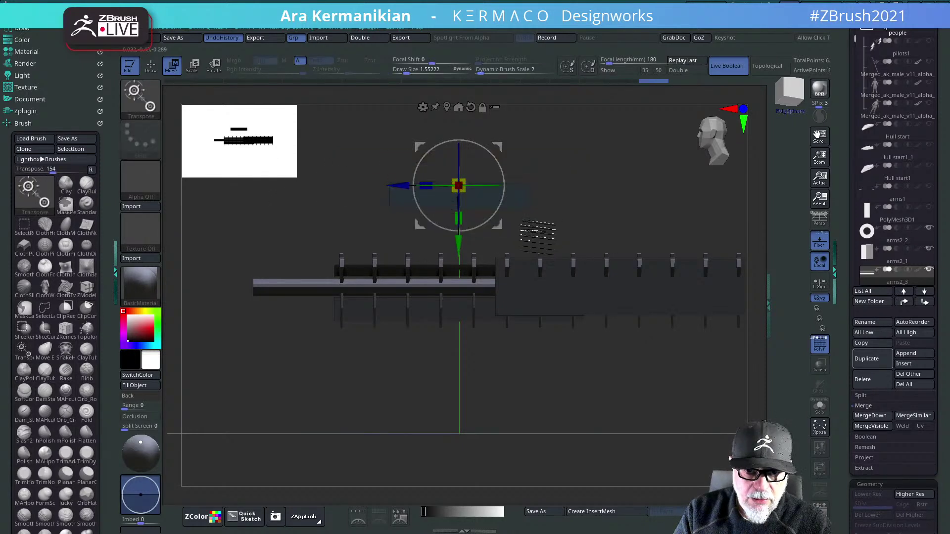
{"action": "key", "text": "space"}
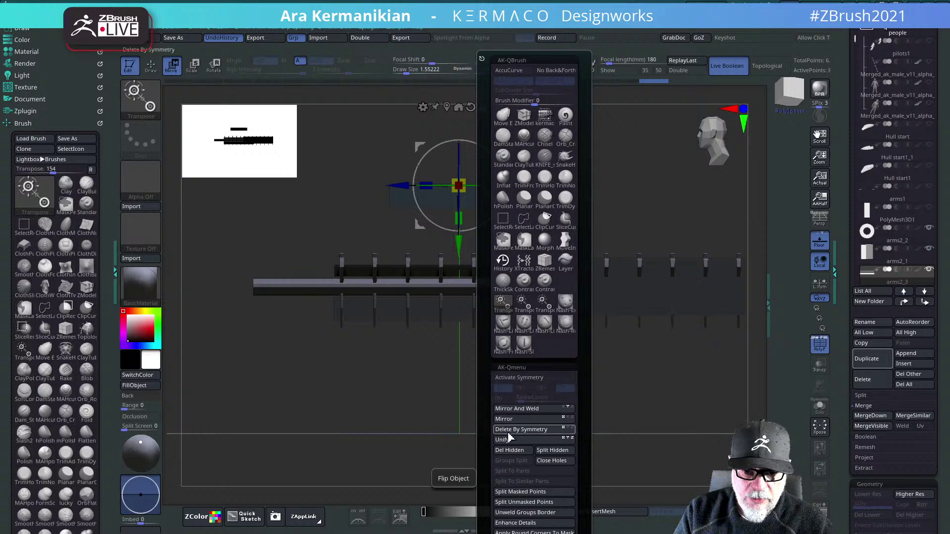
{"action": "left_click", "coordinate": [510, 451]}
- Center the gizmo on the remaining bar, move it toward the barrel's rear and lower it onto the top of the housing
{"action": "left_click_drag", "start_coordinate": [459, 250], "coordinate": [459, 295], "text": "alt"}
{"action": "left_click", "coordinate": [447, 148]}
{"action": "left_click_drag", "start_coordinate": [629, 148], "coordinate": [559, 258], "text": "alt"}
{"action": "left_click_drag", "start_coordinate": [381, 295], "coordinate": [460, 295]}
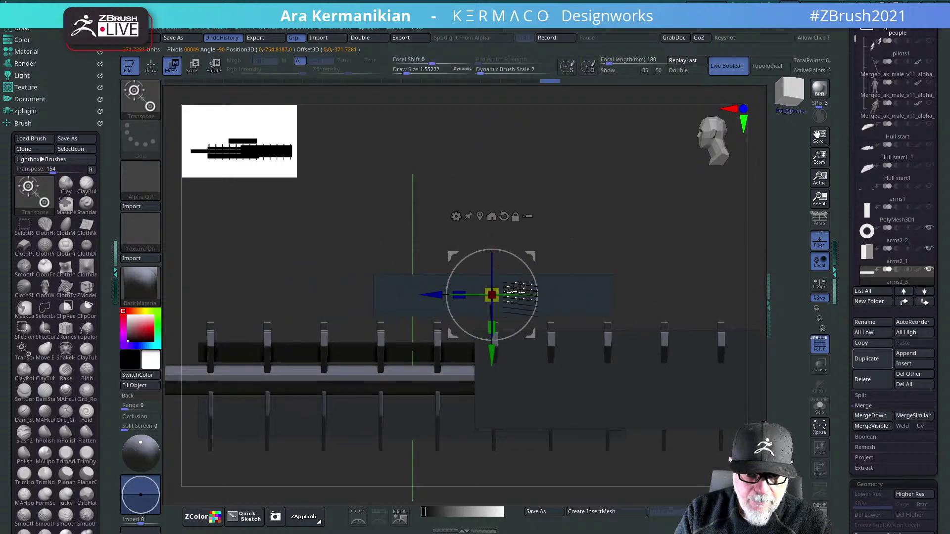
{"action": "left_click_drag", "start_coordinate": [491, 353], "coordinate": [491, 387]}
{"action": "mouse_move", "coordinate": [515, 277]}
{"action": "left_mouse_down"}
{"action": "mouse_move", "coordinate": [563, 265]}
{"action": "mouse_move", "coordinate": [675, 318]}
{"action": "mouse_move", "coordinate": [612, 275]}
{"action": "mouse_move", "coordinate": [640, 267]}
{"action": "mouse_move", "coordinate": [511, 275]}
{"action": "left_mouse_up"}
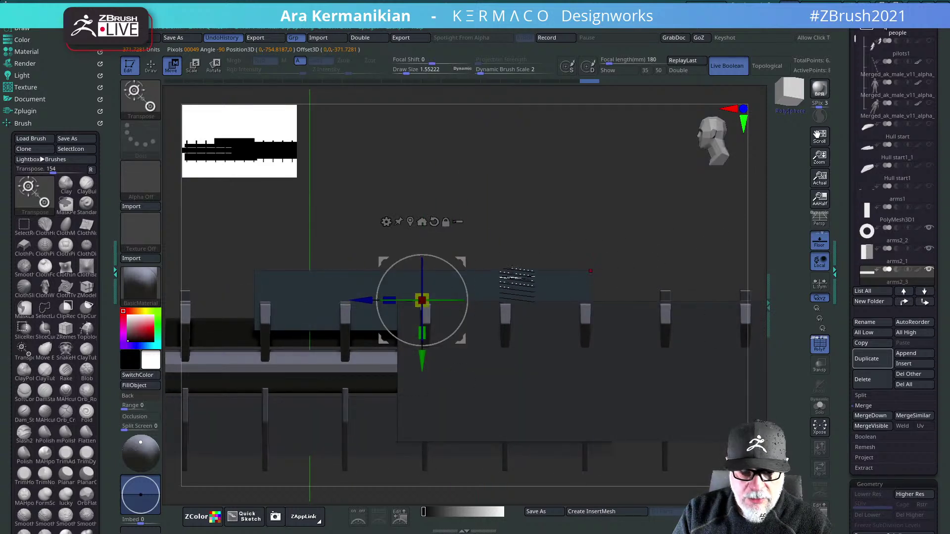
- Insert two edge loops across the bar, mask its front section and raise the rear section to form a slope between them
{"action": "key", "text": "q"}
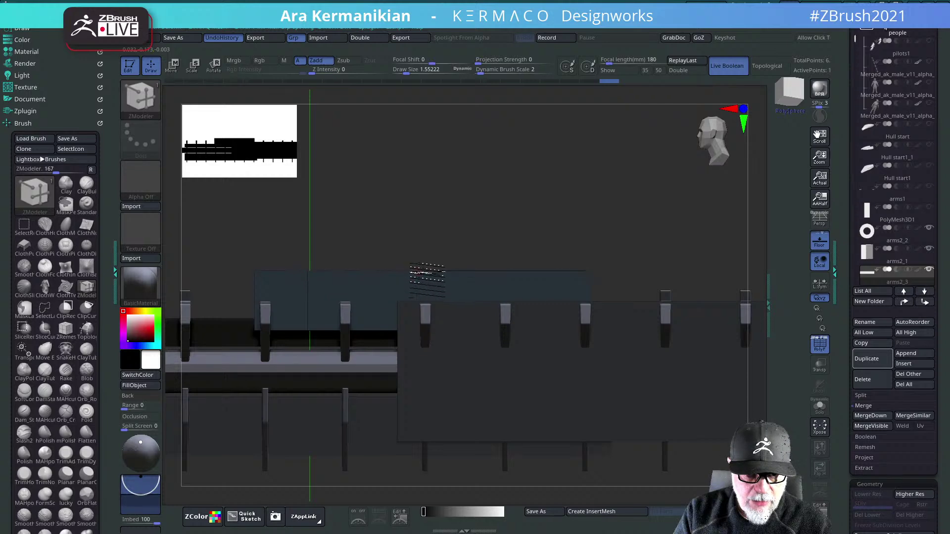
{"action": "left_click_drag", "start_coordinate": [208, 230], "coordinate": [354, 379], "text": "ctrl"}
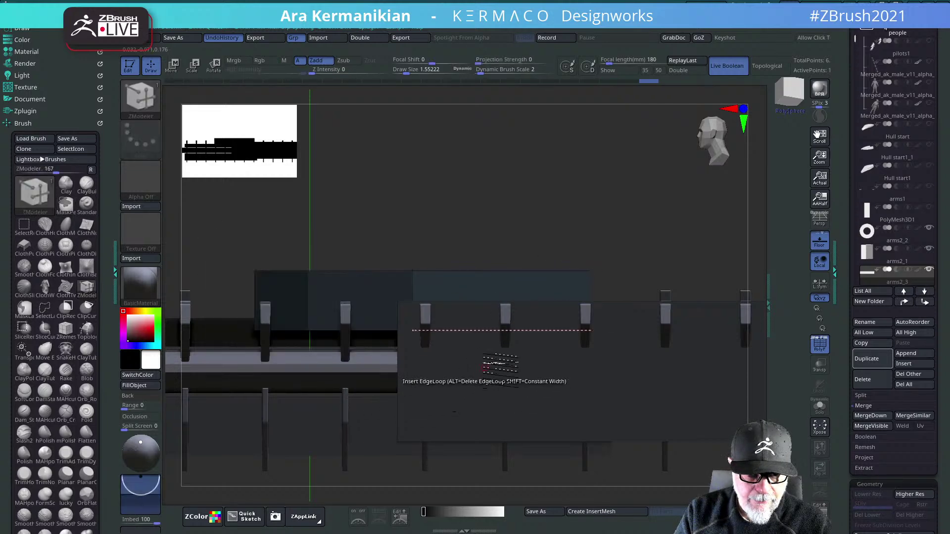
{"action": "key", "text": "w"}
{"action": "left_click_drag", "start_coordinate": [421, 379], "coordinate": [422, 337]}
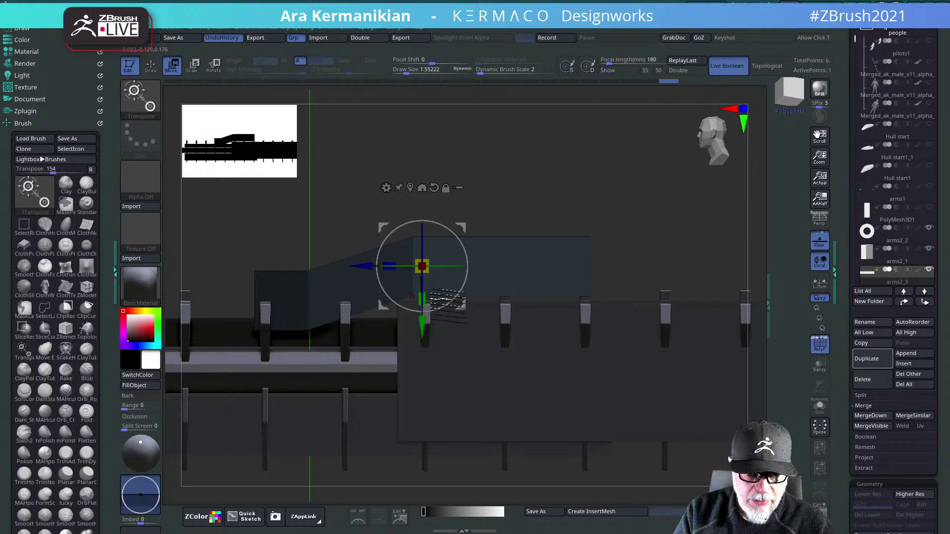
- Lower the raised rear section of the top piece so it sinks slightly into the top of the housing
{"action": "left_click_drag", "start_coordinate": [541, 187], "coordinate": [532, 166], "text": "alt"}
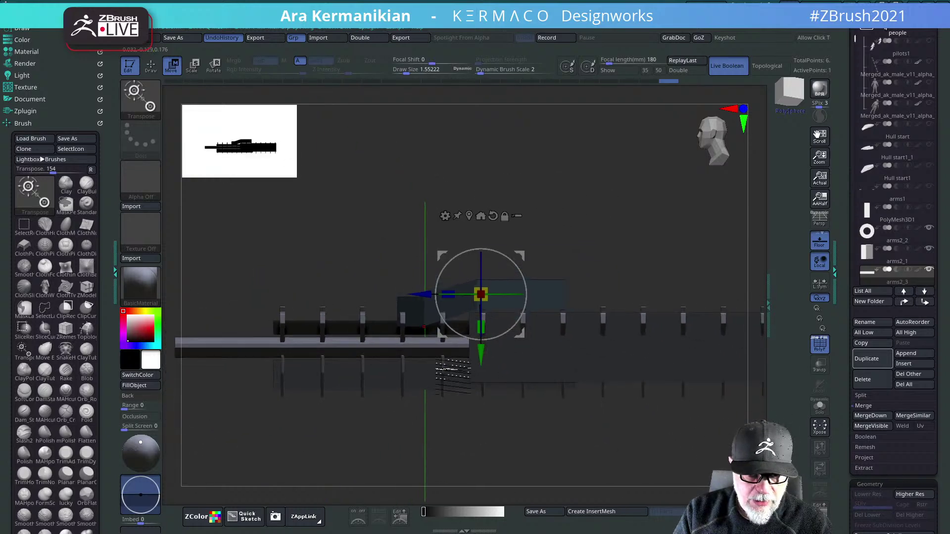
{"action": "left_click_drag", "start_coordinate": [533, 442], "coordinate": [372, 393], "text": "alt"}
{"action": "mouse_move", "coordinate": [452, 387]}
{"action": "left_mouse_down"}
{"action": "mouse_move", "coordinate": [466, 388]}
{"action": "mouse_move", "coordinate": [453, 388]}
{"action": "left_mouse_up"}
{"action": "left_click_drag", "start_coordinate": [505, 354], "coordinate": [537, 390], "text": "alt"}
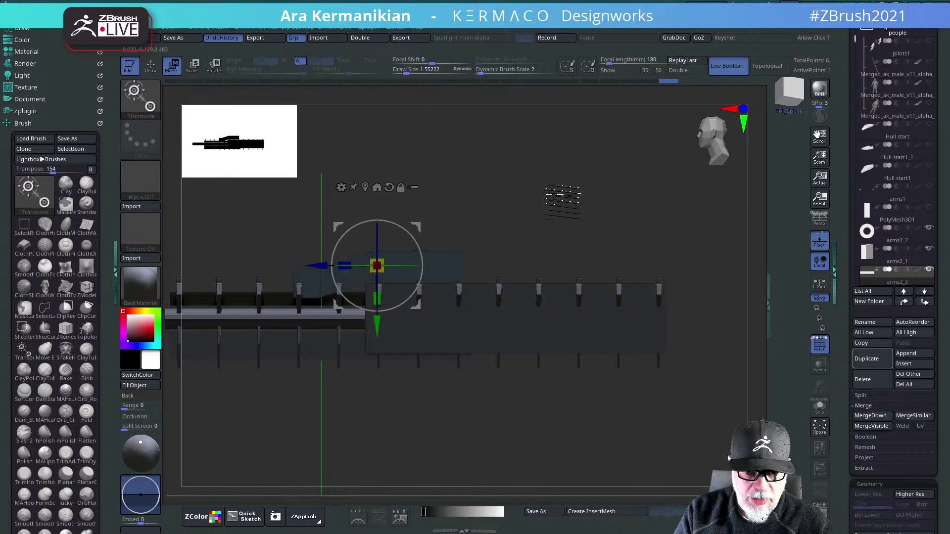
{"action": "left_click_drag", "start_coordinate": [563, 197], "coordinate": [600, 235], "text": "shift"}
{"action": "left_click_drag", "start_coordinate": [435, 259], "coordinate": [401, 235]}
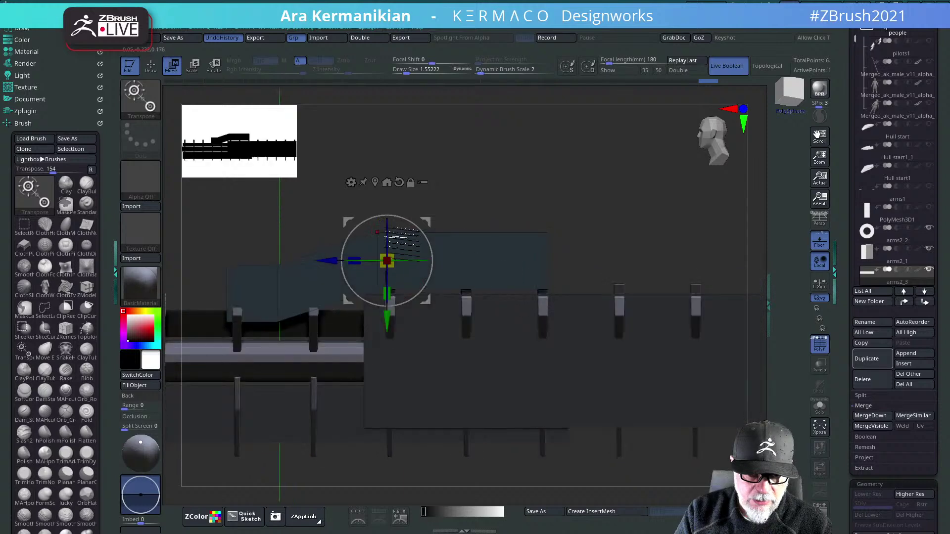
{"action": "left_click_drag", "start_coordinate": [396, 324], "coordinate": [396, 351]}
{"action": "left_click_drag", "start_coordinate": [524, 216], "coordinate": [500, 252]}
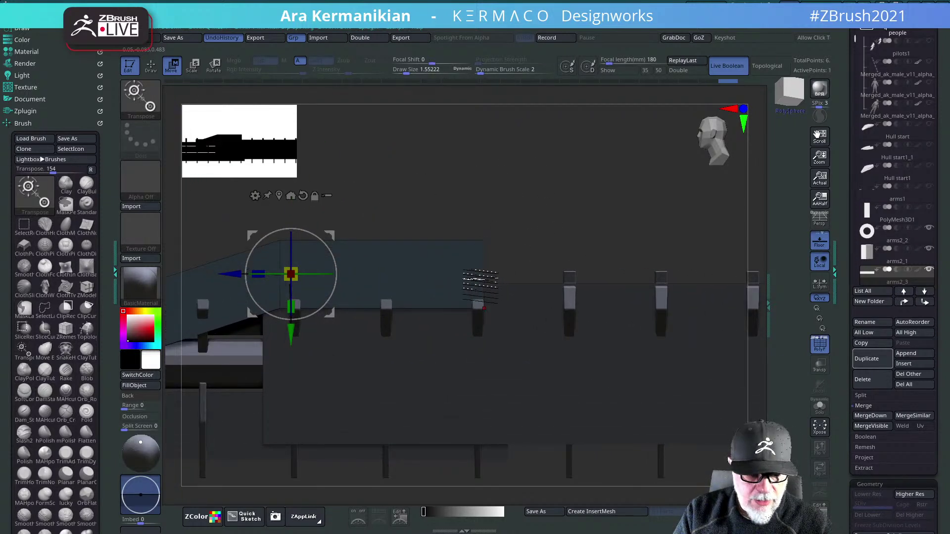
- Mask the front section of the top piece and stretch its rear end farther back along the housing
{"action": "key", "text": "q"}
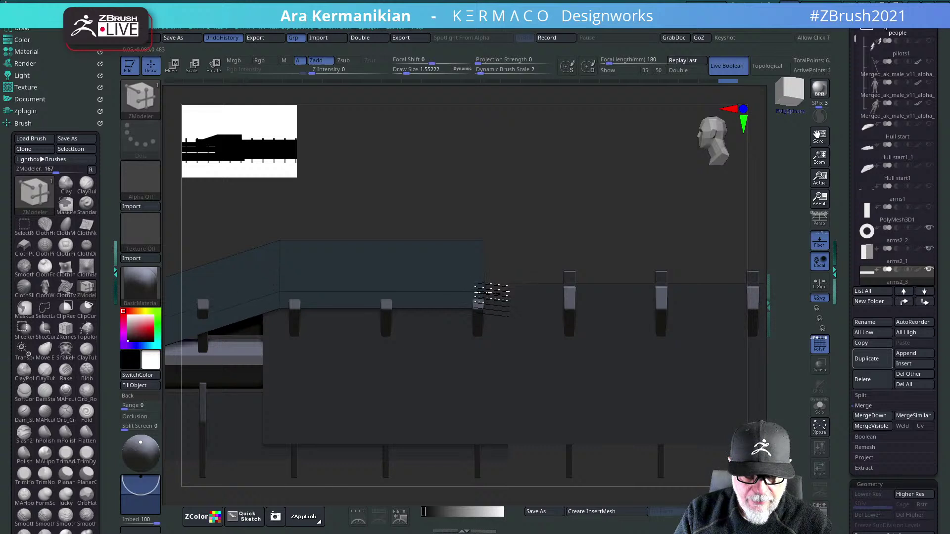
{"action": "left_click_drag", "start_coordinate": [606, 202], "coordinate": [537, 173], "text": "alt"}
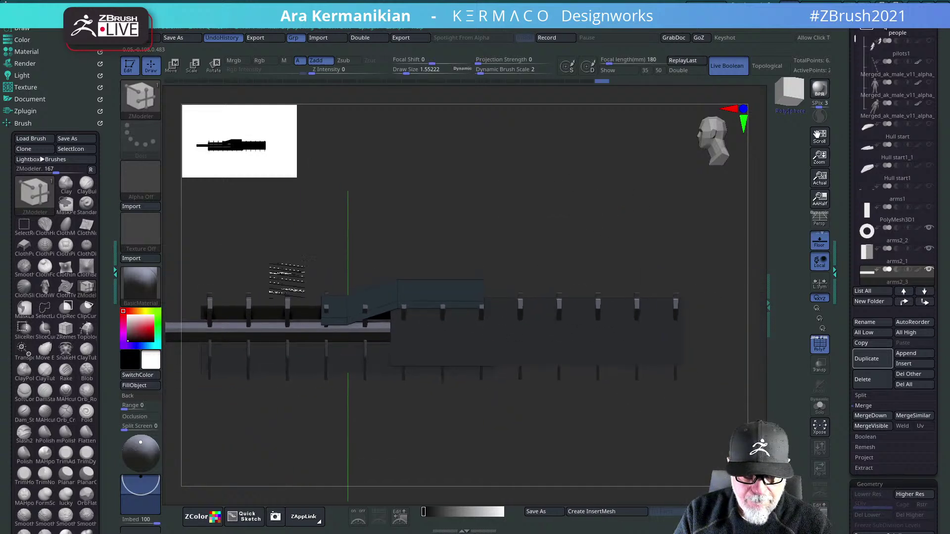
{"action": "left_click_drag", "start_coordinate": [239, 238], "coordinate": [466, 385], "text": "ctrl"}
{"action": "left_click_drag", "start_coordinate": [520, 346], "coordinate": [569, 380], "text": "ctrl"}
{"action": "left_click_drag", "start_coordinate": [290, 243], "coordinate": [423, 382], "text": "ctrl"}
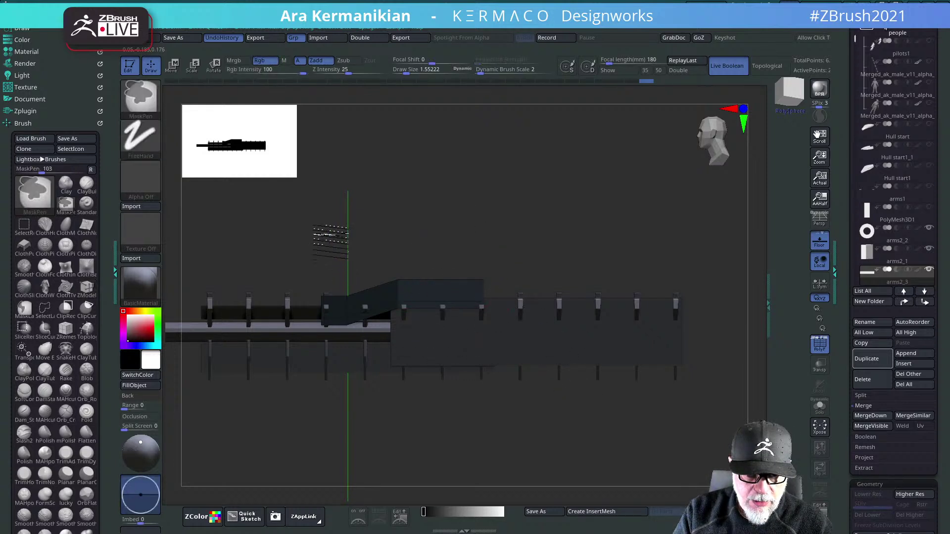
{"action": "left_click_drag", "start_coordinate": [322, 233], "coordinate": [460, 403], "text": "ctrl"}
{"action": "key", "text": "w"}
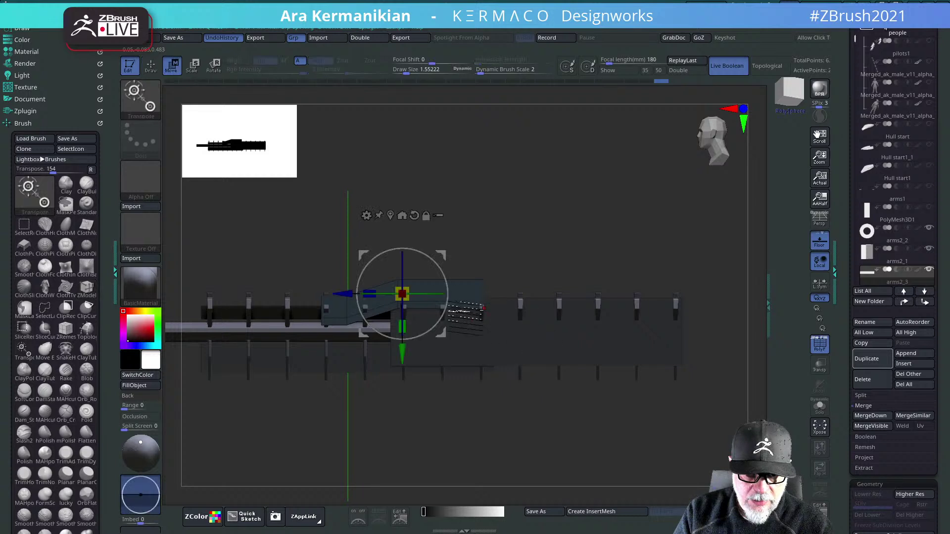
{"action": "left_click_drag", "start_coordinate": [279, 232], "coordinate": [455, 380], "text": "ctrl"}
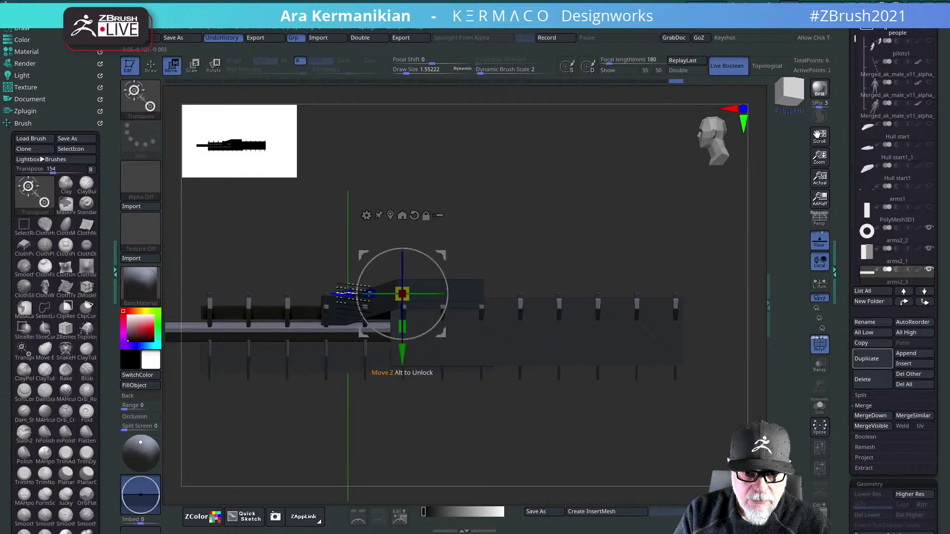
{"action": "left_click_drag", "start_coordinate": [351, 293], "coordinate": [440, 293]}
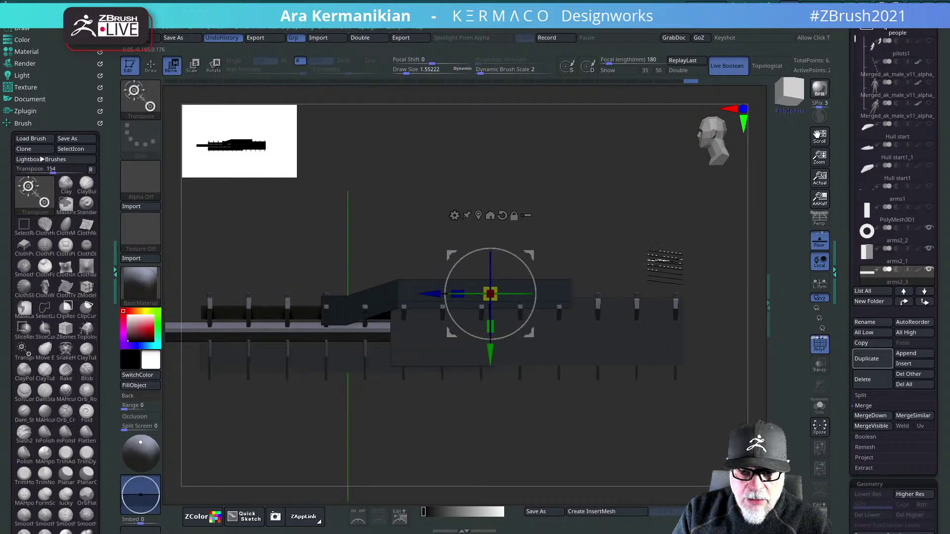
- Try to bevel the rear upper edge of the top piece into a long downward slope with ZModeler
{"action": "mouse_move", "coordinate": [665, 261]}
{"action": "left_mouse_down"}
{"action": "mouse_move", "coordinate": [594, 290]}
{"action": "mouse_move", "coordinate": [560, 287]}
{"action": "left_mouse_up"}
{"action": "key", "text": "q"}
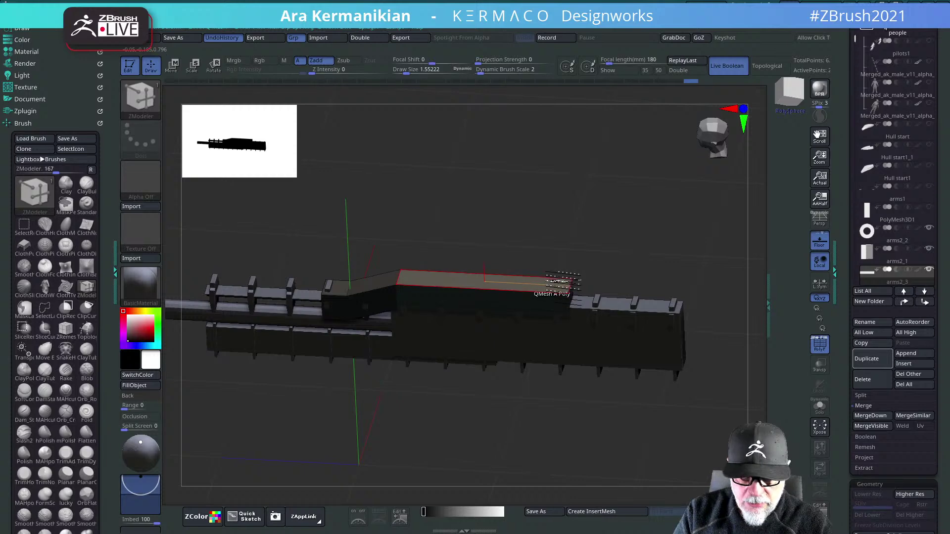
{"action": "key", "text": "space"}
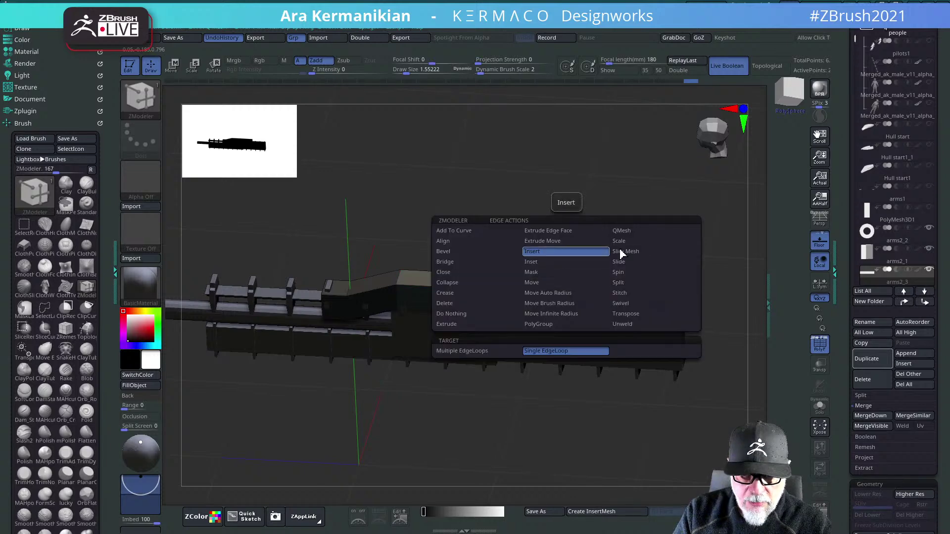
{"action": "left_click", "coordinate": [531, 272]}
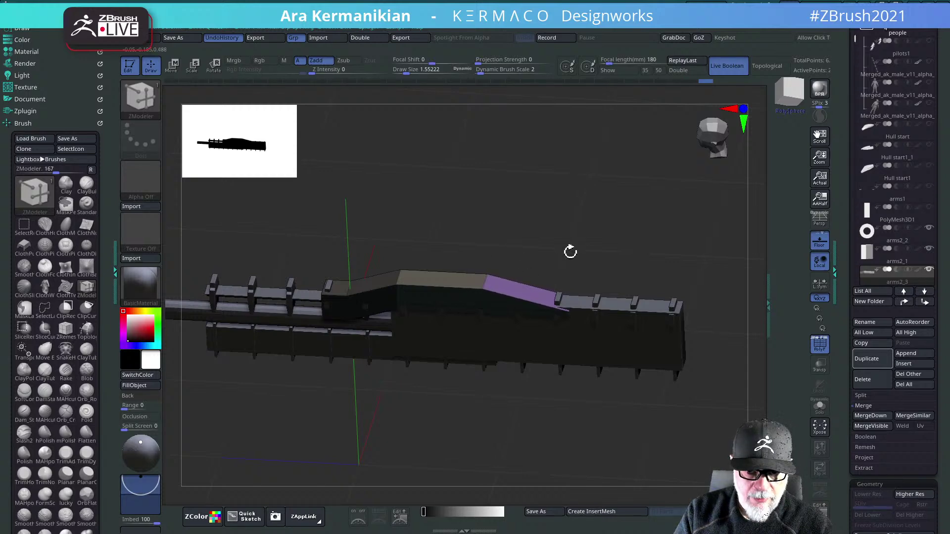
{"action": "mouse_move", "coordinate": [570, 252]}
{"action": "left_mouse_down", "text": "shift"}
{"action": "mouse_move", "coordinate": [577, 219]}
{"action": "mouse_move", "coordinate": [495, 214]}
{"action": "mouse_move", "coordinate": [556, 249]}
{"action": "left_mouse_up", "text": "shift"}
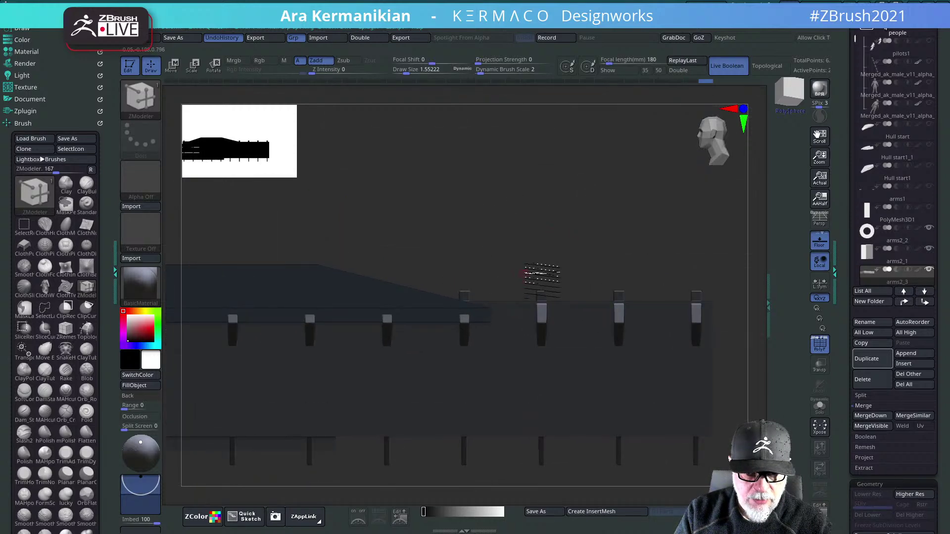
- Try to mask the top piece's front end, raise the rest and extend it rearward, undoing the last change
{"action": "key", "text": "w"}
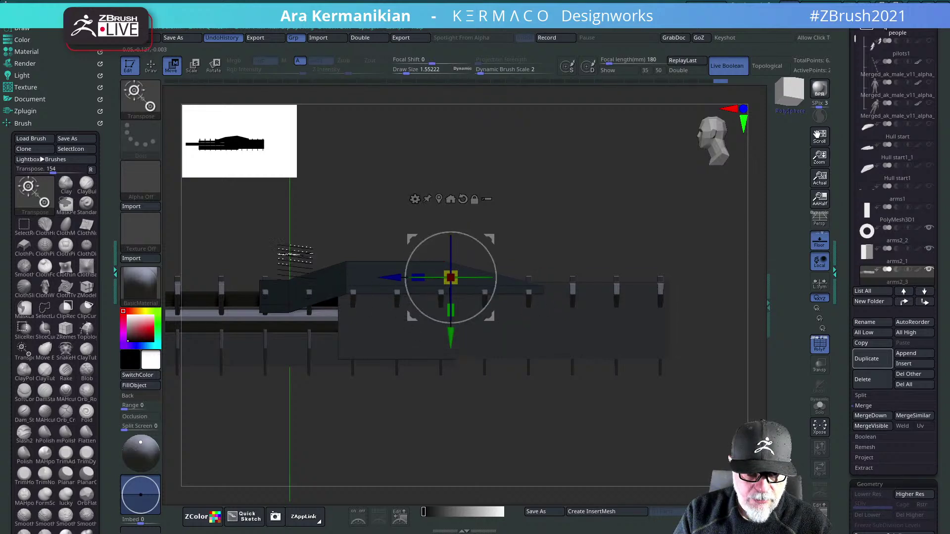
{"action": "key", "text": "ctrl"}
{"action": "mouse_move", "coordinate": [307, 216]}
{"action": "left_mouse_down", "text": "ctrl"}
{"action": "mouse_move", "coordinate": [392, 362]}
{"action": "mouse_move", "coordinate": [395, 354]}
{"action": "left_mouse_up", "text": "ctrl"}
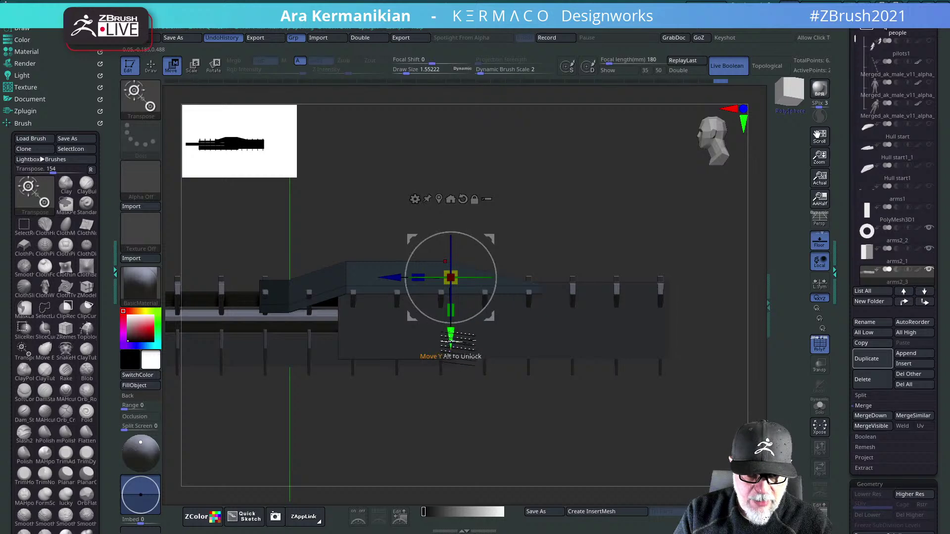
{"action": "left_click_drag", "start_coordinate": [452, 342], "coordinate": [451, 344]}
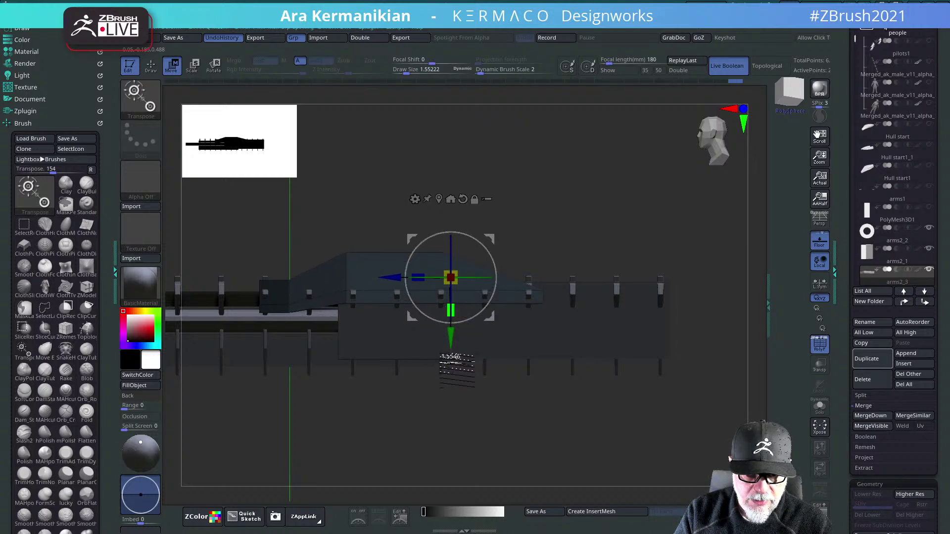
{"action": "left_click_drag", "start_coordinate": [451, 341], "coordinate": [450, 326]}
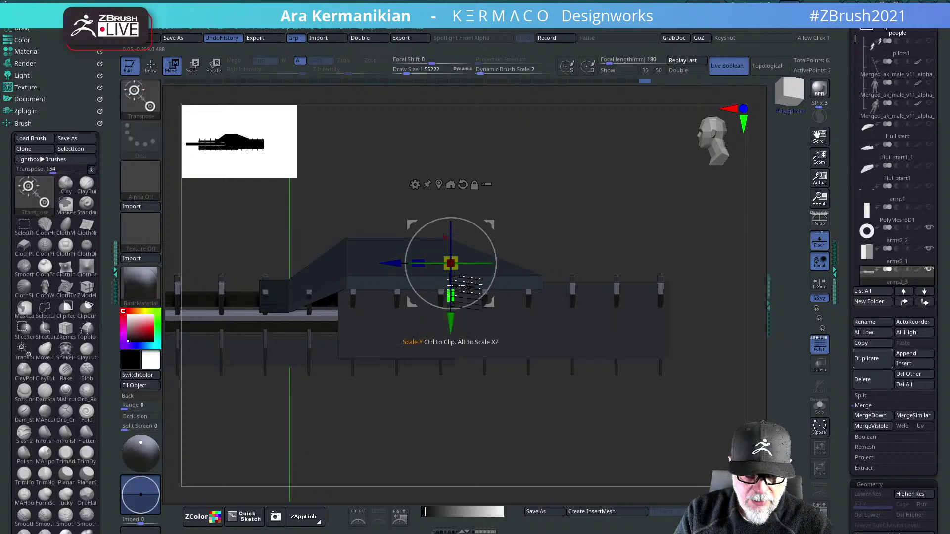
{"action": "left_click_drag", "start_coordinate": [451, 333], "coordinate": [494, 332]}
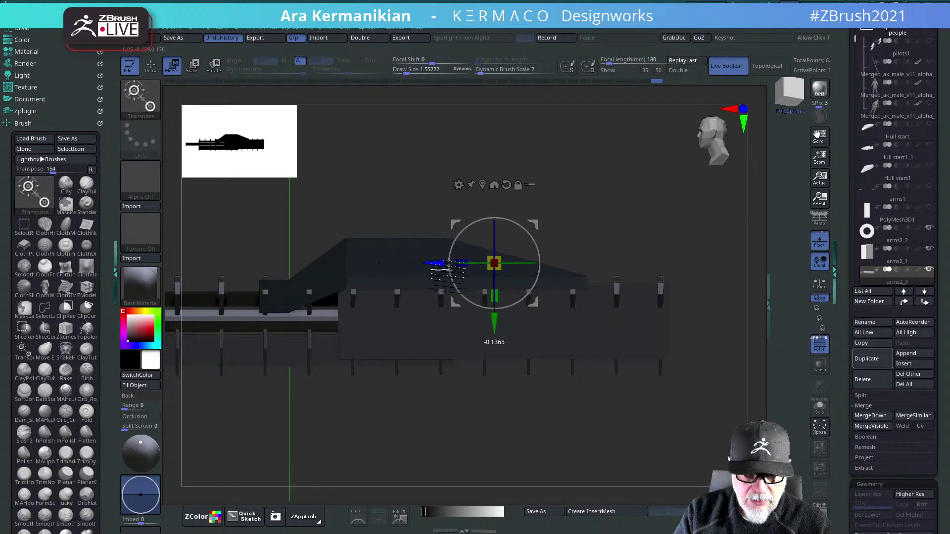
{"action": "mouse_move", "coordinate": [433, 263]}
{"action": "left_mouse_down"}
{"action": "mouse_move", "coordinate": [475, 263]}
{"action": "mouse_move", "coordinate": [439, 264]}
{"action": "left_mouse_up"}
{"action": "key", "text": "ctrl+z"}
- Try to cut the rear end of the top piece at an angle with diagonal Clip Curve strokes
{"action": "mouse_move", "coordinate": [589, 222]}
{"action": "left_mouse_down", "text": "alt"}
{"action": "mouse_move", "coordinate": [533, 254]}
{"action": "mouse_move", "coordinate": [500, 288]}
{"action": "left_mouse_up", "text": "alt"}
{"action": "key", "text": "ctrl"}
{"action": "left_click_drag", "start_coordinate": [351, 190], "coordinate": [614, 419], "text": "ctrl+shift"}
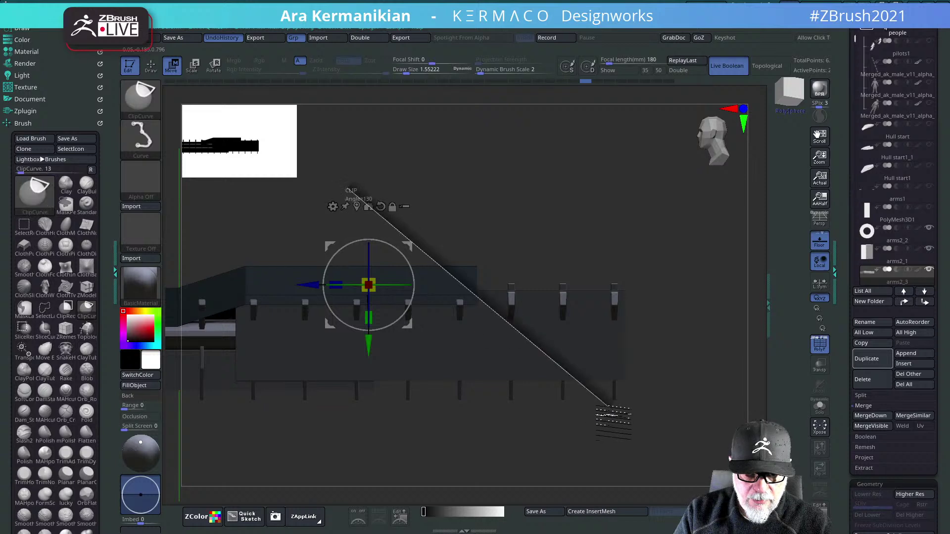
{"action": "mouse_move", "coordinate": [569, 376]}
{"action": "left_mouse_down", "text": "ctrl+shift"}
{"action": "mouse_move", "coordinate": [541, 333]}
{"action": "mouse_move", "coordinate": [427, 279]}
{"action": "left_mouse_up", "text": "ctrl+shift"}
{"action": "mouse_move", "coordinate": [355, 188]}
{"action": "left_mouse_down", "text": "ctrl+shift"}
{"action": "mouse_move", "coordinate": [525, 285]}
{"action": "mouse_move", "coordinate": [533, 265]}
{"action": "left_mouse_up", "text": "ctrl+shift"}
{"action": "left_click_drag", "start_coordinate": [586, 211], "coordinate": [601, 225], "text": "ctrl"}
{"action": "left_click_drag", "start_coordinate": [394, 207], "coordinate": [508, 275], "text": "ctrl+shift"}
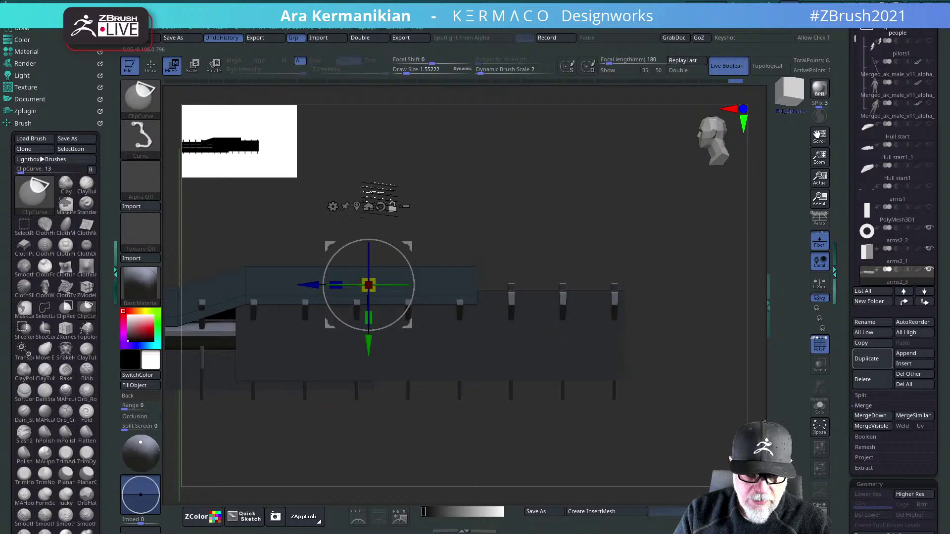
{"action": "mouse_move", "coordinate": [379, 192]}
{"action": "left_mouse_down", "text": "ctrl+shift"}
{"action": "mouse_move", "coordinate": [520, 276]}
{"action": "mouse_move", "coordinate": [435, 276]}
{"action": "mouse_move", "coordinate": [474, 286]}
{"action": "left_mouse_up", "text": "ctrl+shift"}
{"action": "mouse_move", "coordinate": [590, 245]}
{"action": "left_mouse_down"}
{"action": "mouse_move", "coordinate": [578, 261]}
{"action": "mouse_move", "coordinate": [550, 237]}
{"action": "left_mouse_up"}
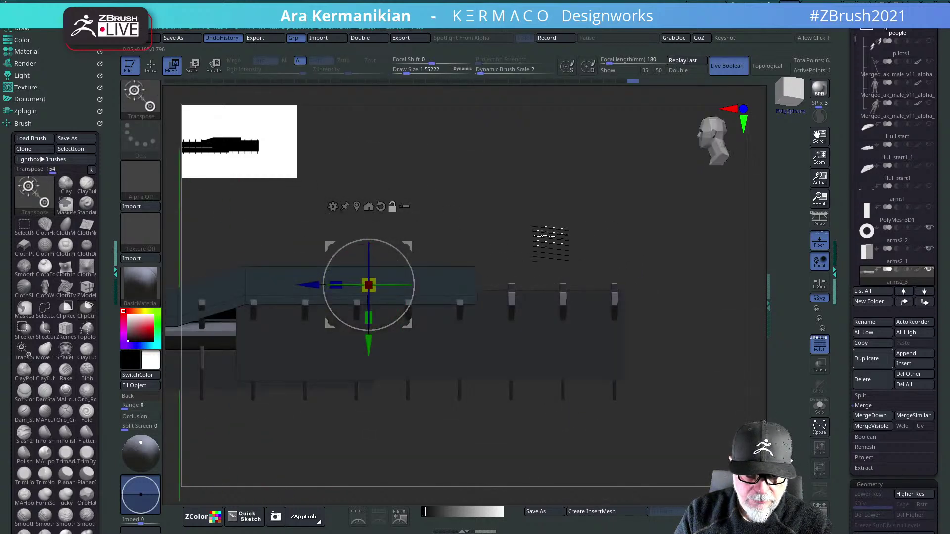
{"action": "key", "text": "space"}
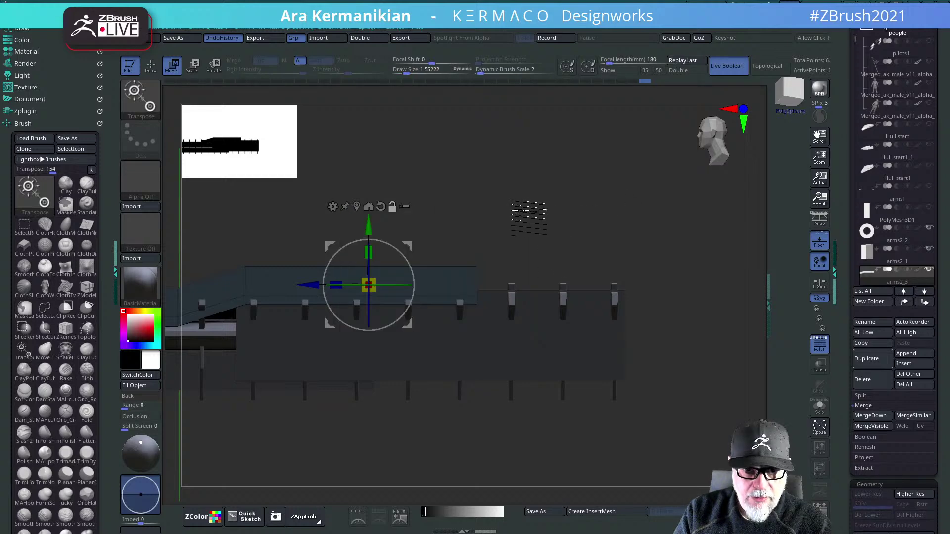
{"action": "left_click_drag", "start_coordinate": [525, 215], "coordinate": [596, 214], "text": "alt"}
{"action": "mouse_move", "coordinate": [426, 191]}
{"action": "left_mouse_down", "text": "ctrl+shift"}
{"action": "mouse_move", "coordinate": [631, 319]}
{"action": "mouse_move", "coordinate": [594, 339]}
{"action": "mouse_move", "coordinate": [615, 325]}
{"action": "left_mouse_up", "text": "ctrl+shift"}
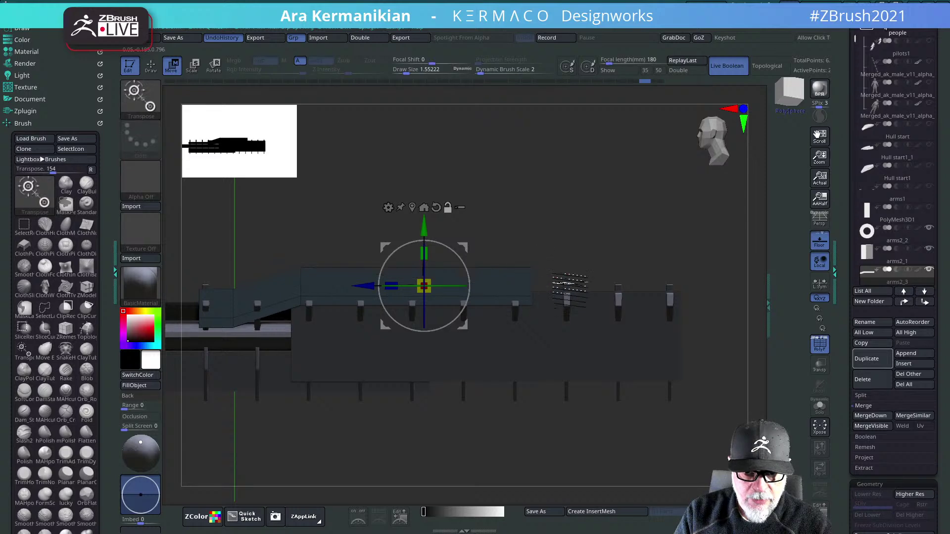
- Bevel the rear upper edge of the top piece into a short downward slope with ZModeler
{"action": "left_click_drag", "start_coordinate": [556, 227], "coordinate": [479, 271]}
{"action": "key", "text": "q"}
{"action": "left_click_drag", "start_coordinate": [579, 218], "coordinate": [580, 269], "text": "shift"}
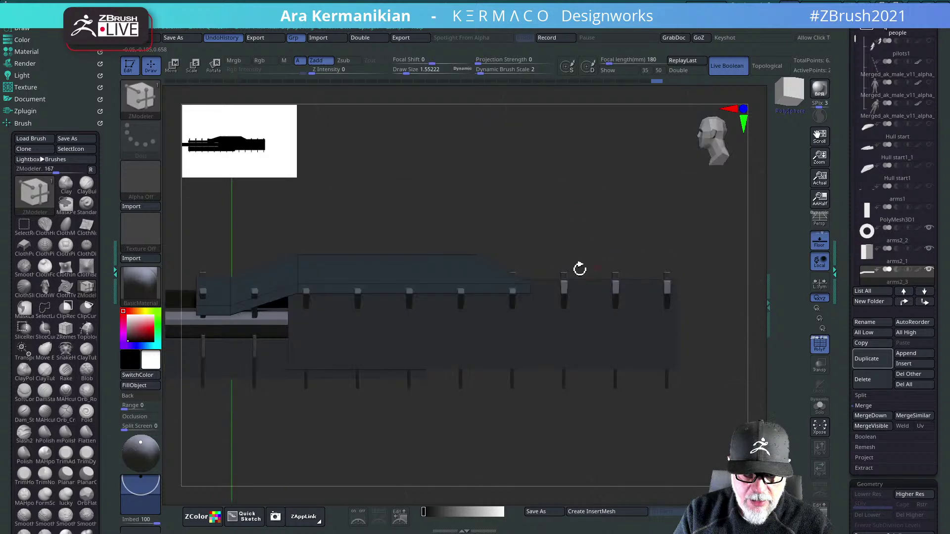
- Try to mask part of the top piece and shift the rest along the barrel, undoing the move
{"action": "key", "text": "f"}
{"action": "key", "text": "f"}
{"action": "left_click_drag", "start_coordinate": [343, 195], "coordinate": [566, 341], "text": "ctrl"}
{"action": "key", "text": "w"}
{"action": "left_click_drag", "start_coordinate": [506, 263], "coordinate": [483, 262]}
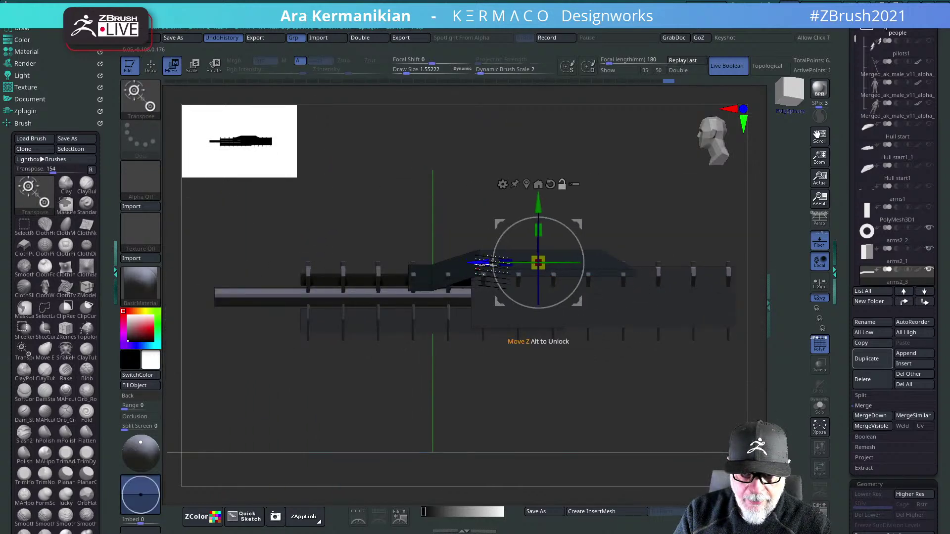
{"action": "key", "text": "ctrl+z"}
{"action": "left_click_drag", "start_coordinate": [426, 193], "coordinate": [536, 334], "text": "ctrl"}
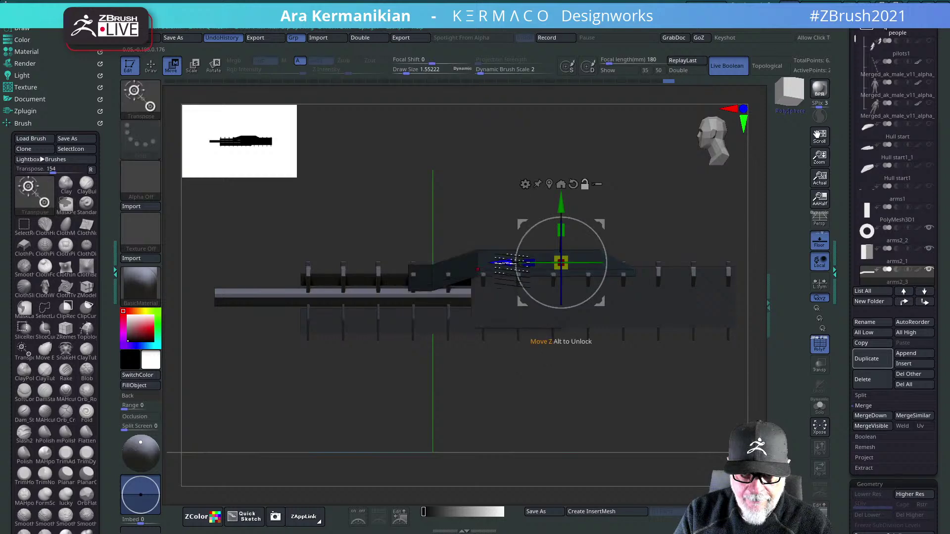
{"action": "mouse_move", "coordinate": [500, 262]}
{"action": "left_mouse_down"}
{"action": "mouse_move", "coordinate": [466, 263]}
{"action": "mouse_move", "coordinate": [500, 262]}
{"action": "left_mouse_up"}
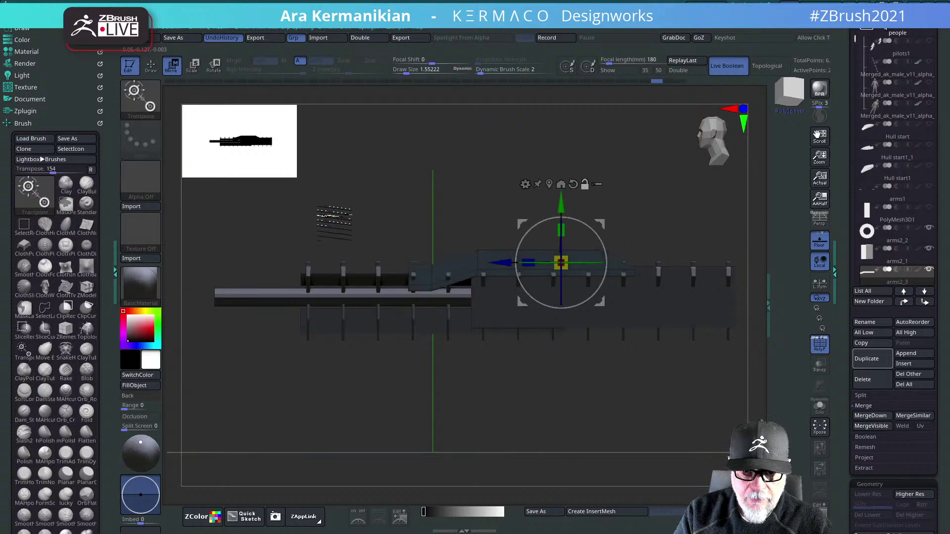
- Try again to mask the top piece's front section and slide its rear section, undoing the last move
{"action": "left_click_drag", "start_coordinate": [335, 200], "coordinate": [510, 344], "text": "ctrl"}
{"action": "key", "text": "space"}
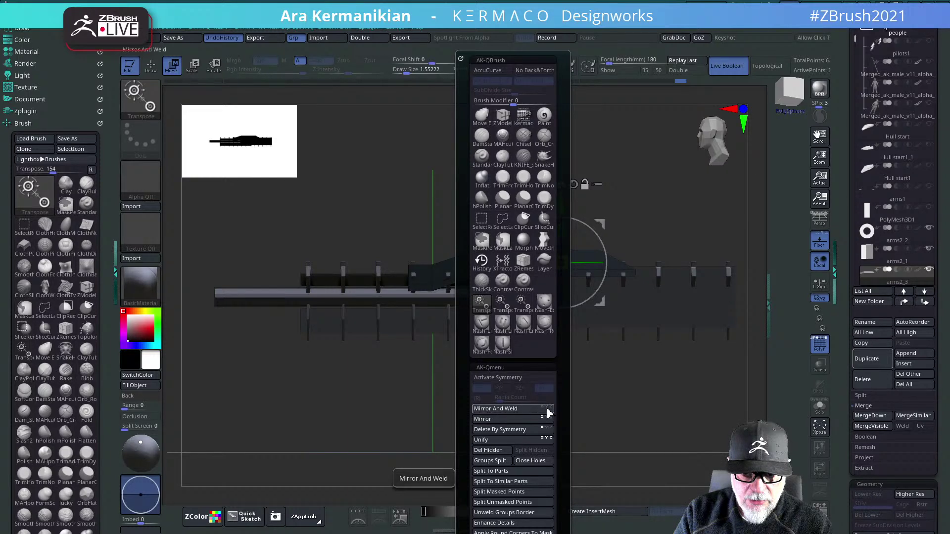
{"action": "key", "text": "space"}
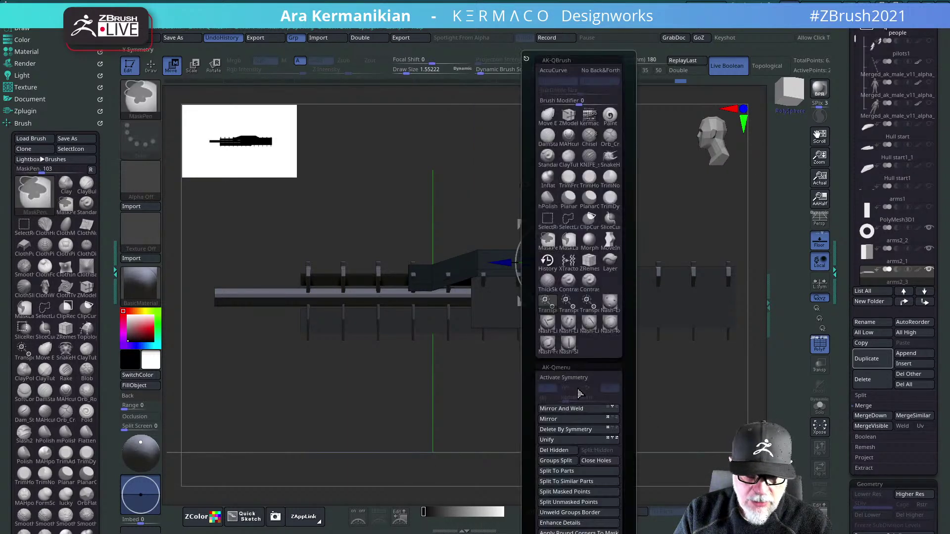
{"action": "left_click", "coordinate": [613, 412]}
{"action": "left_click_drag", "start_coordinate": [318, 181], "coordinate": [504, 375], "text": "ctrl"}
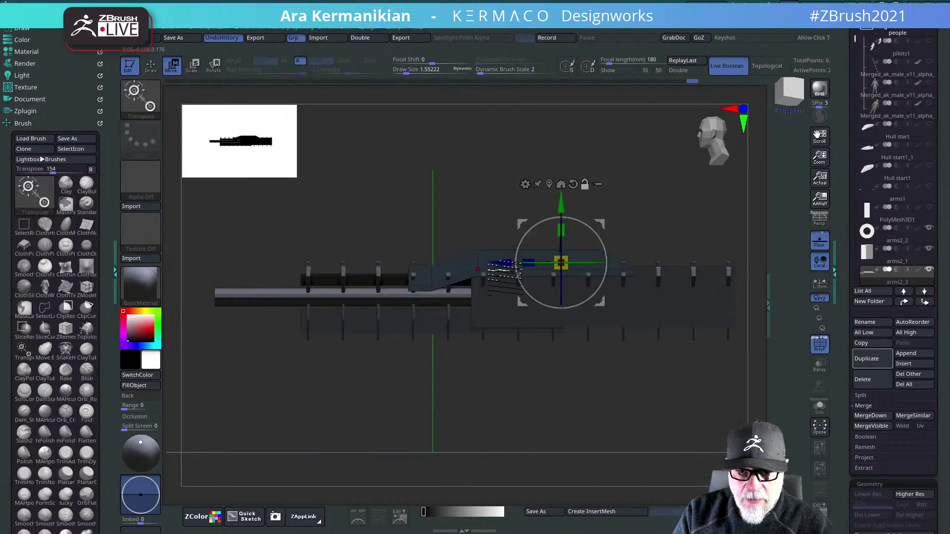
{"action": "mouse_move", "coordinate": [504, 264]}
{"action": "left_mouse_down"}
{"action": "mouse_move", "coordinate": [480, 263]}
{"action": "mouse_move", "coordinate": [488, 263]}
{"action": "left_mouse_up"}
{"action": "left_click_drag", "start_coordinate": [378, 225], "coordinate": [516, 349], "text": "ctrl"}
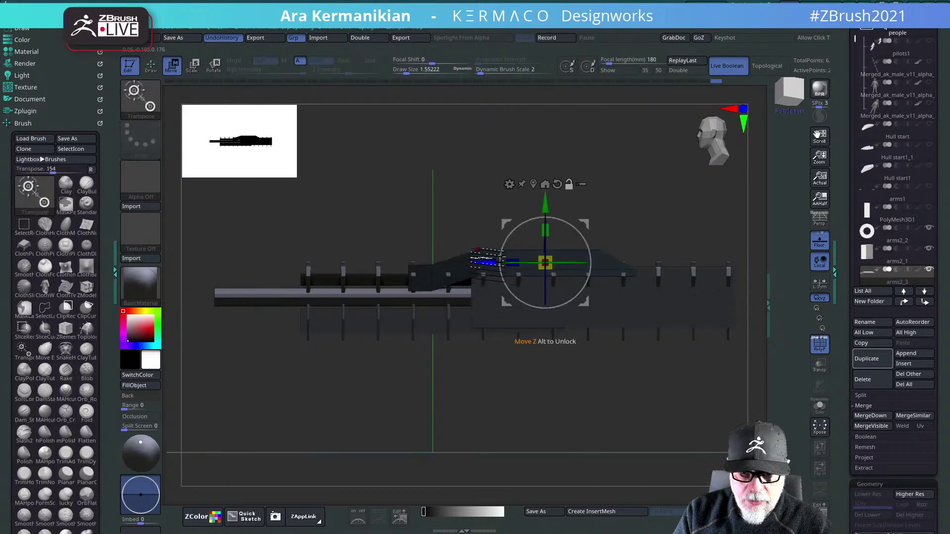
{"action": "left_click_drag", "start_coordinate": [488, 262], "coordinate": [511, 262]}
{"action": "key", "text": "ctrl+z"}
- Isolate the top piece in solo display and align it to a straight side view
{"action": "left_click_drag", "start_coordinate": [649, 195], "coordinate": [671, 236]}
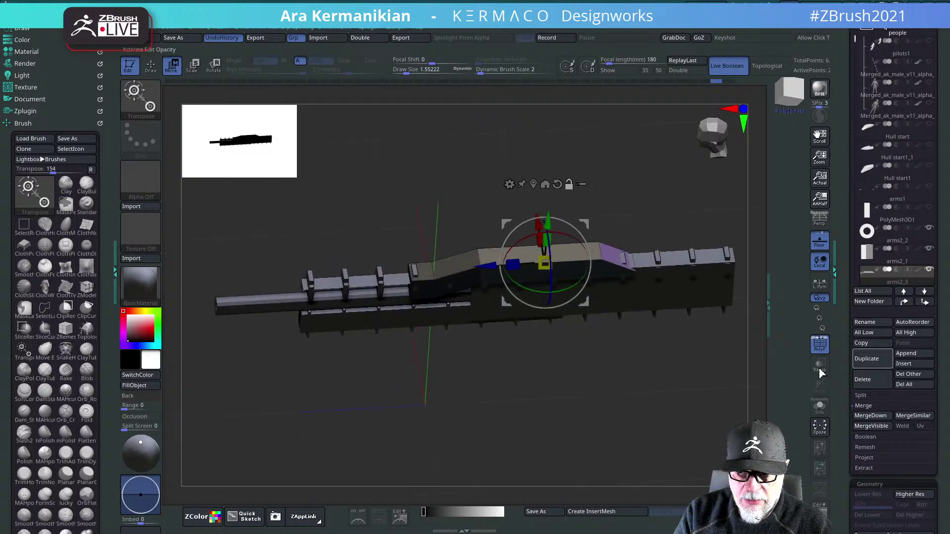
{"action": "left_click", "coordinate": [820, 406]}
{"action": "left_click_drag", "start_coordinate": [640, 426], "coordinate": [638, 358], "text": "shift"}
{"action": "key", "text": "ctrl"}
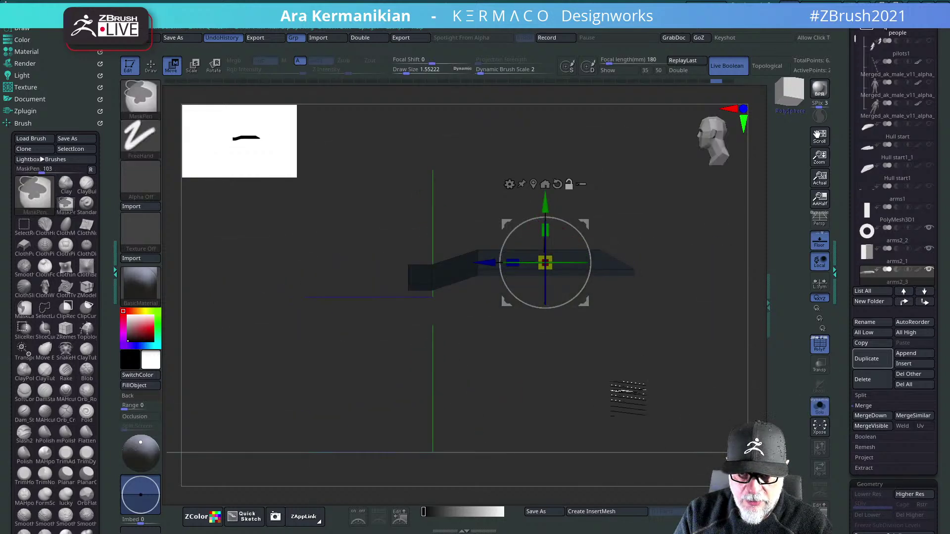
- Try to mask the isolated top piece's front section and slide the rest toward the rear
{"action": "left_click_drag", "start_coordinate": [349, 198], "coordinate": [515, 372], "text": "ctrl"}
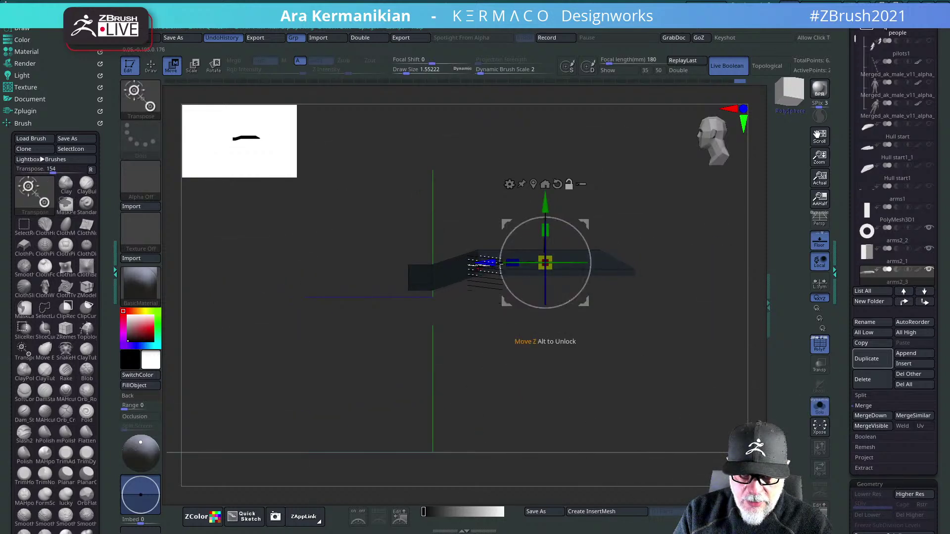
{"action": "left_click_drag", "start_coordinate": [490, 263], "coordinate": [521, 262]}
{"action": "left_click_drag", "start_coordinate": [580, 359], "coordinate": [607, 384]}
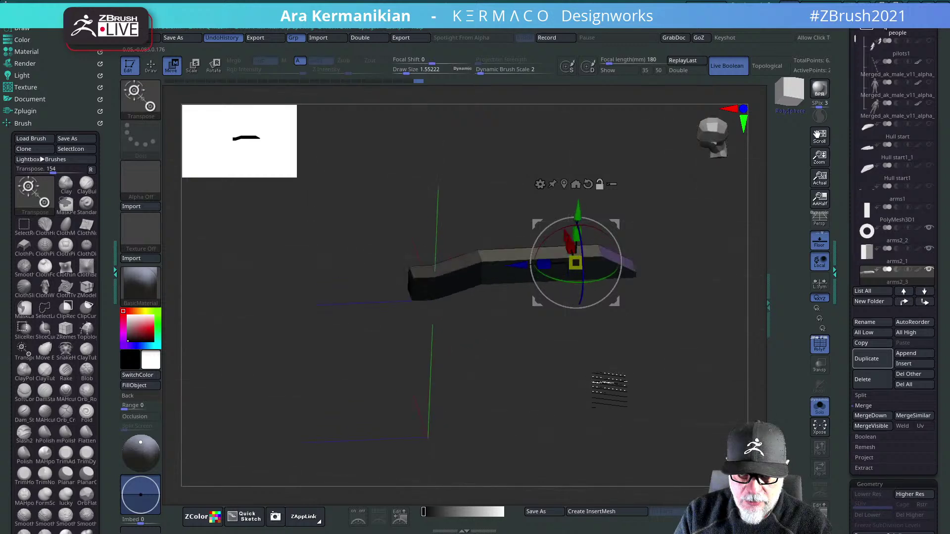
{"action": "left_click_drag", "start_coordinate": [627, 230], "coordinate": [628, 212], "text": "ctrl"}
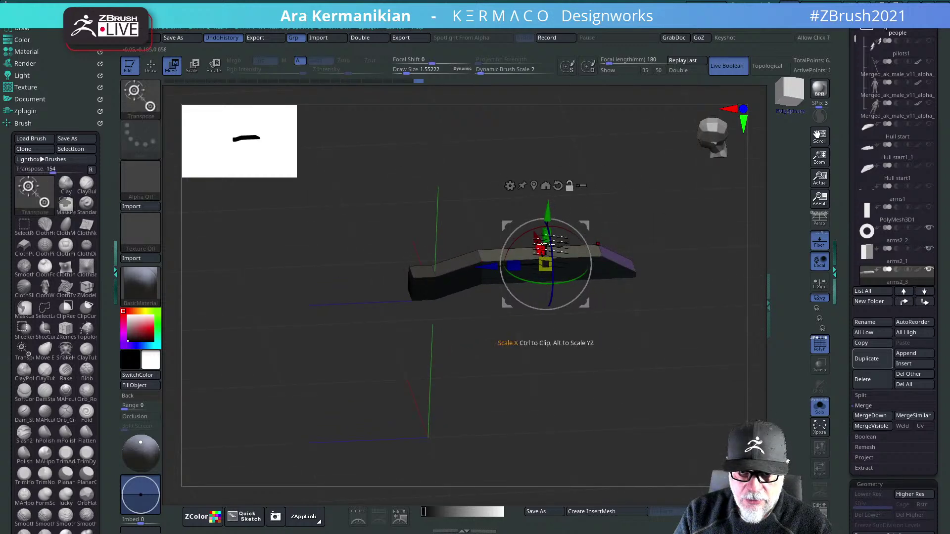
{"action": "left_click_drag", "start_coordinate": [545, 263], "coordinate": [570, 264], "text": "alt"}
{"action": "left_click_drag", "start_coordinate": [530, 290], "coordinate": [675, 301]}
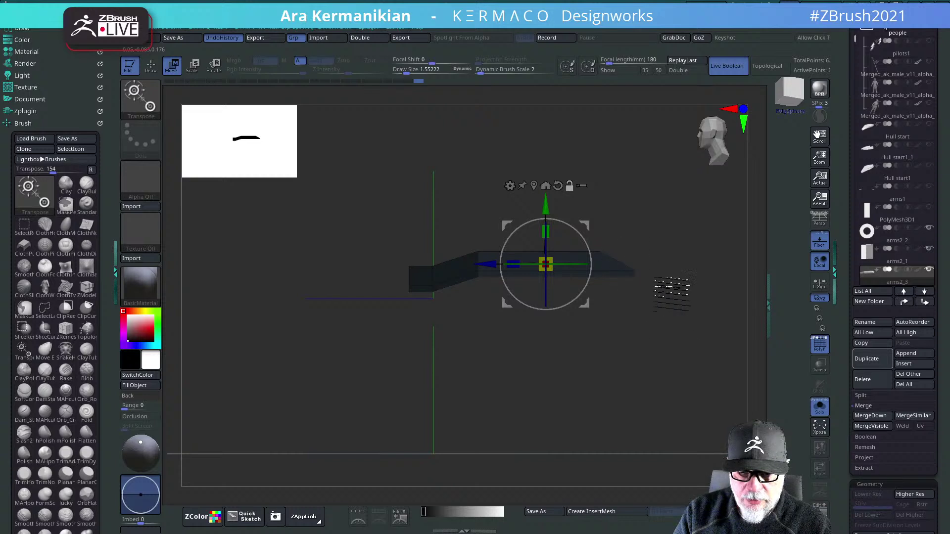
- Try isolating the front and rear sections of the top piece with rectangular visibility selections, restoring the full piece each time
{"action": "mouse_move", "coordinate": [341, 188]}
{"action": "left_mouse_down", "text": "ctrl+shift"}
{"action": "mouse_move", "coordinate": [552, 382]}
{"action": "mouse_move", "coordinate": [479, 386]}
{"action": "mouse_move", "coordinate": [503, 390]}
{"action": "left_mouse_up", "text": "ctrl+shift"}
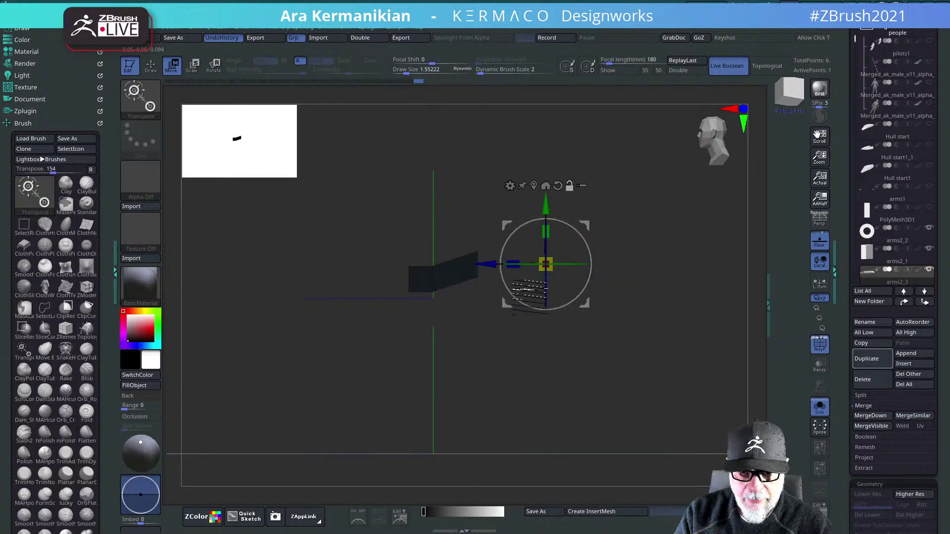
{"action": "left_click", "coordinate": [641, 396], "text": "ctrl+shift"}
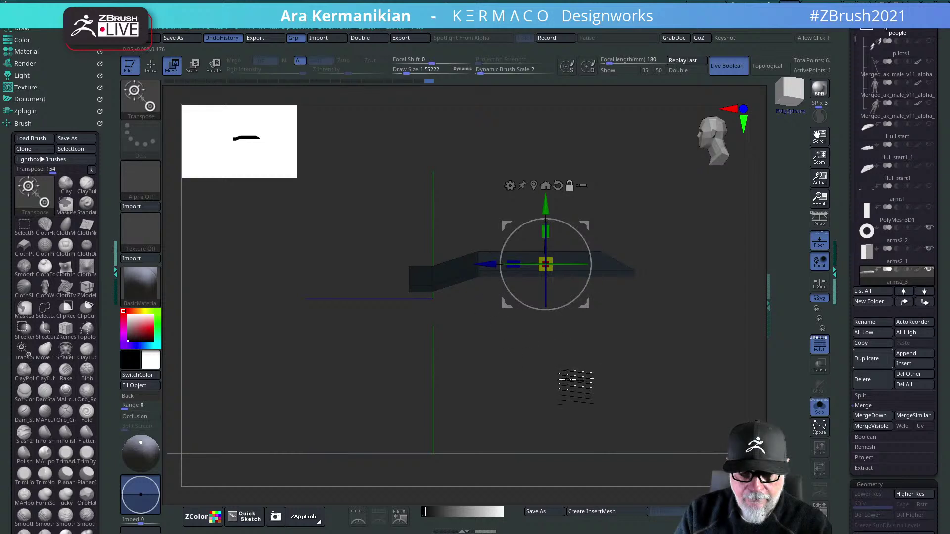
{"action": "left_click_drag", "start_coordinate": [572, 381], "coordinate": [609, 411], "text": "ctrl+shift"}
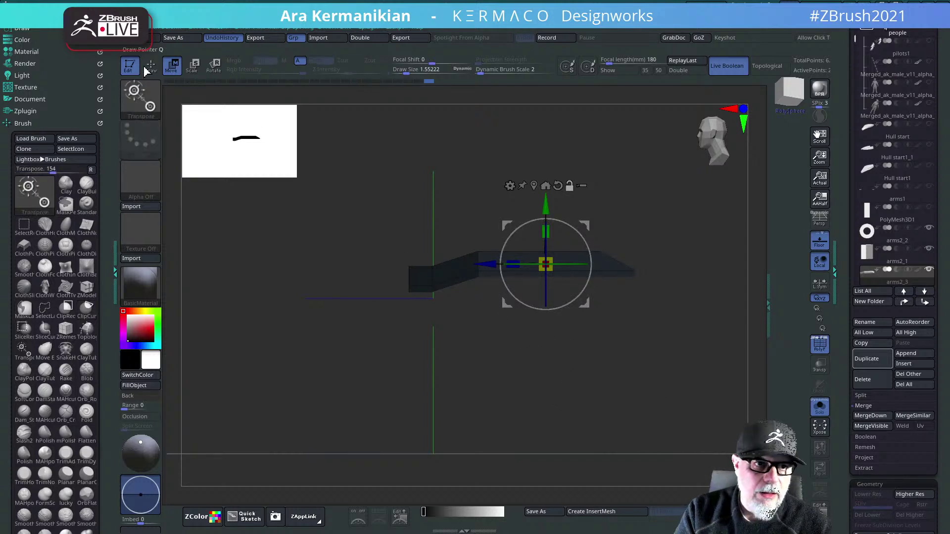
{"action": "left_click", "coordinate": [140, 138]}
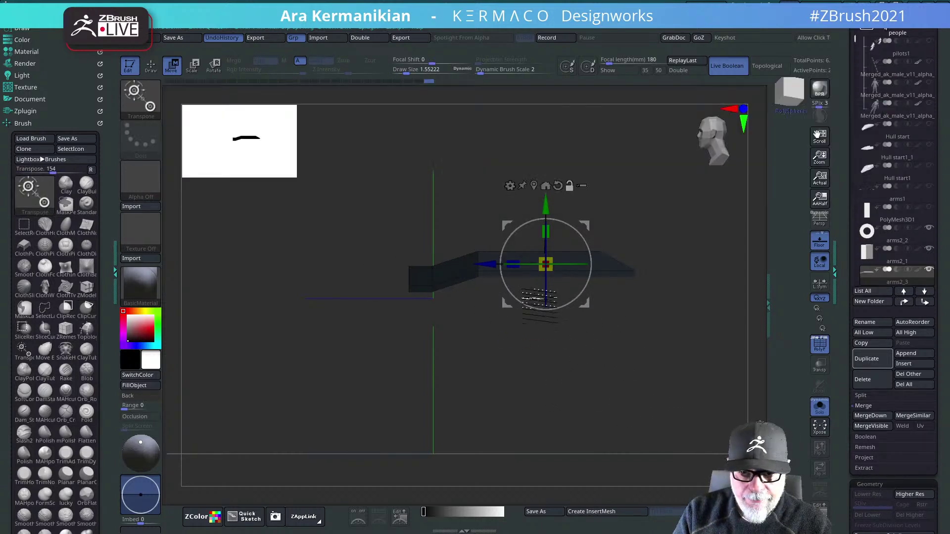
{"action": "left_click_drag", "start_coordinate": [524, 294], "coordinate": [621, 246]}
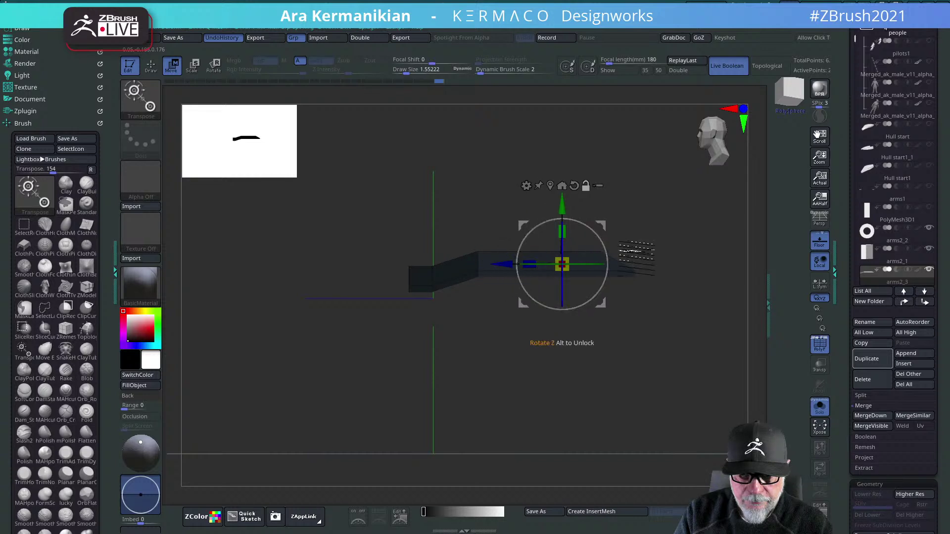
{"action": "mouse_move", "coordinate": [692, 356]}
{"action": "left_mouse_down", "text": "ctrl+shift"}
{"action": "mouse_move", "coordinate": [534, 170]}
{"action": "mouse_move", "coordinate": [592, 199]}
{"action": "mouse_move", "coordinate": [643, 295]}
{"action": "mouse_move", "coordinate": [546, 181]}
{"action": "mouse_move", "coordinate": [520, 174]}
{"action": "left_mouse_up", "text": "ctrl+shift"}
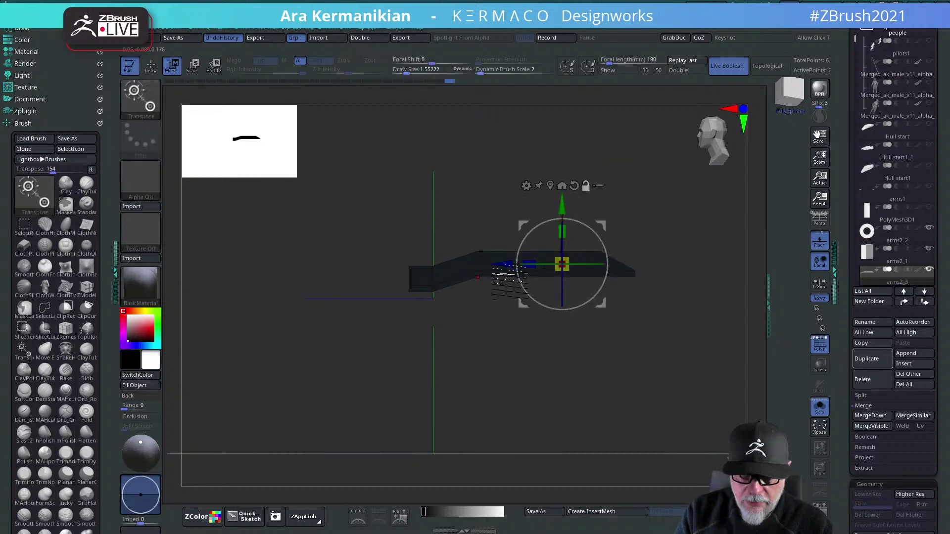
{"action": "left_click", "coordinate": [547, 371], "text": "ctrl+shift"}
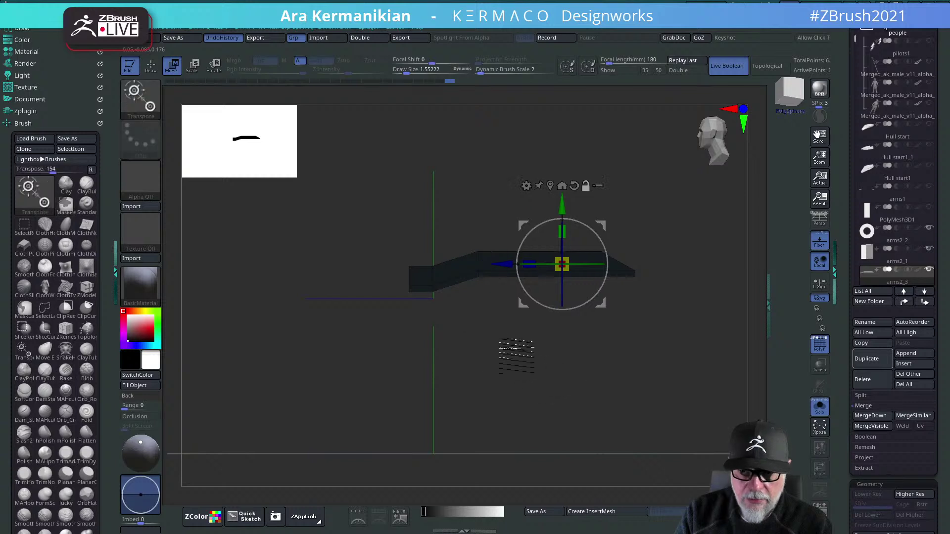
- Mask the top piece's front section and slide its rear section forward to shorten the flat middle part
{"action": "mouse_move", "coordinate": [707, 369]}
{"action": "left_mouse_down"}
{"action": "mouse_move", "coordinate": [625, 384]}
{"action": "mouse_move", "coordinate": [604, 367]}
{"action": "left_mouse_up"}
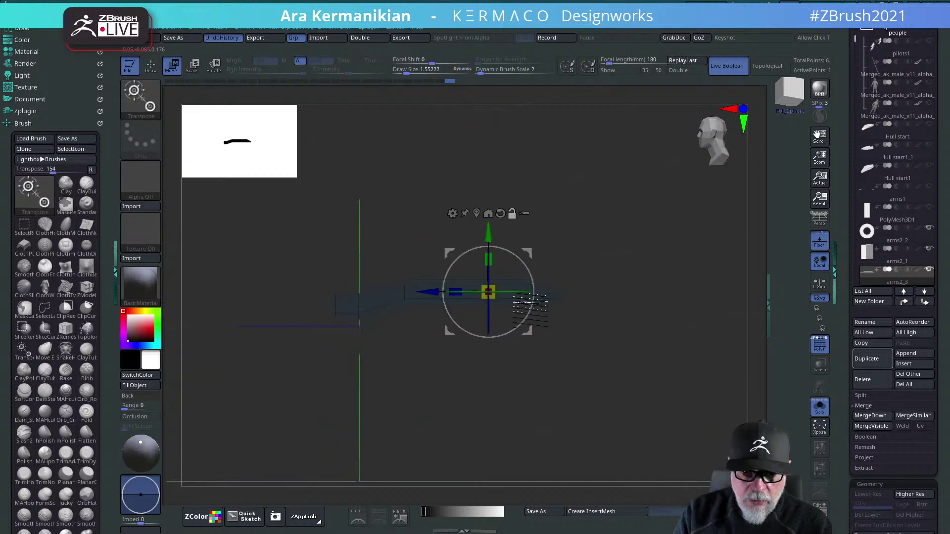
{"action": "left_click", "coordinate": [421, 345], "text": "ctrl"}
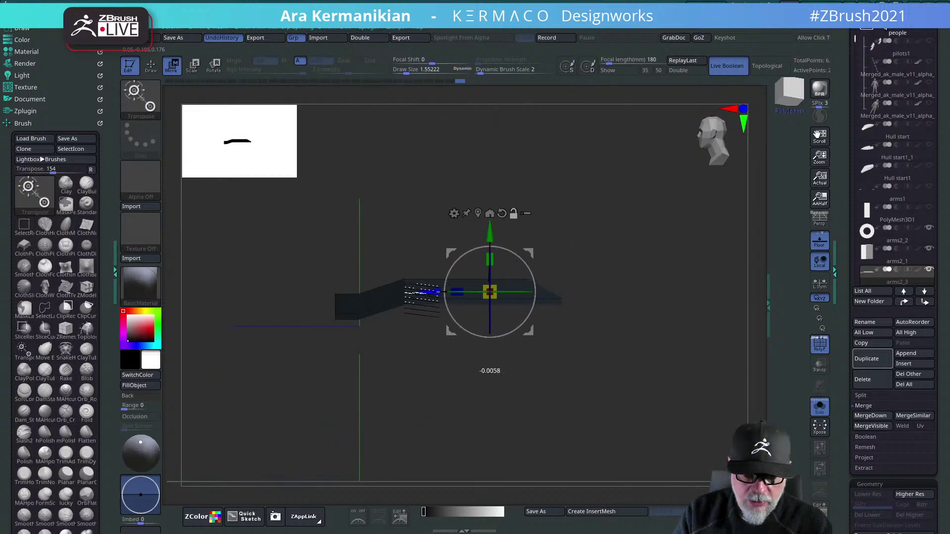
{"action": "left_click_drag", "start_coordinate": [603, 376], "coordinate": [584, 347]}
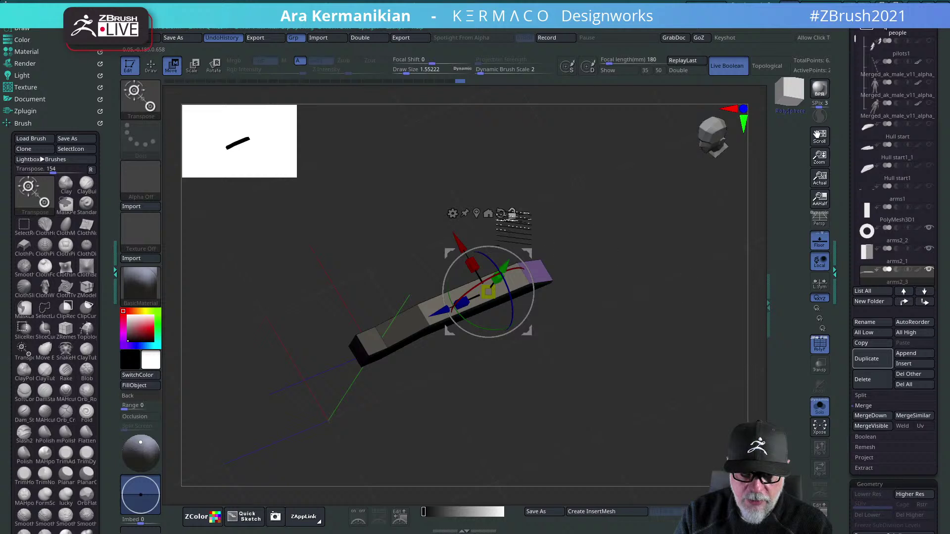
{"action": "left_click_drag", "start_coordinate": [583, 275], "coordinate": [632, 248], "text": "shift"}
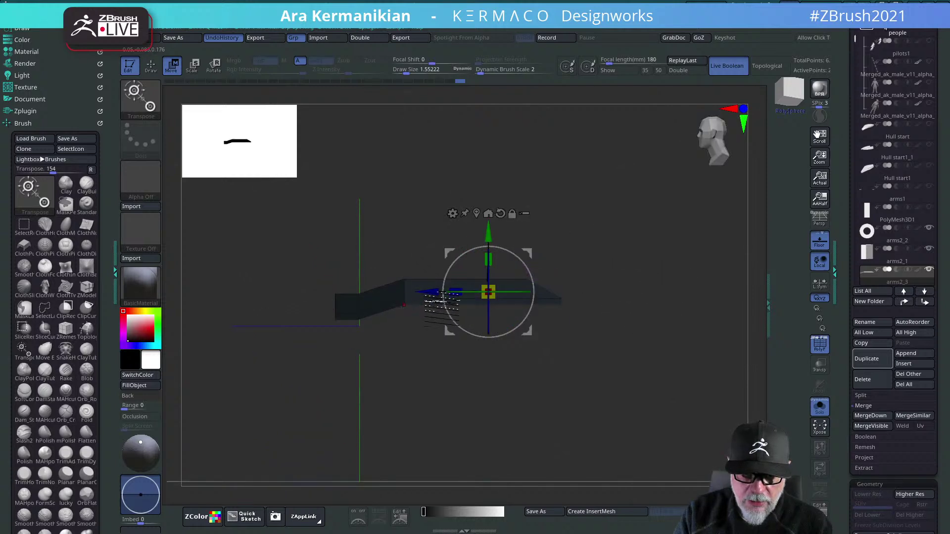
{"action": "left_click", "coordinate": [439, 377], "text": "ctrl"}
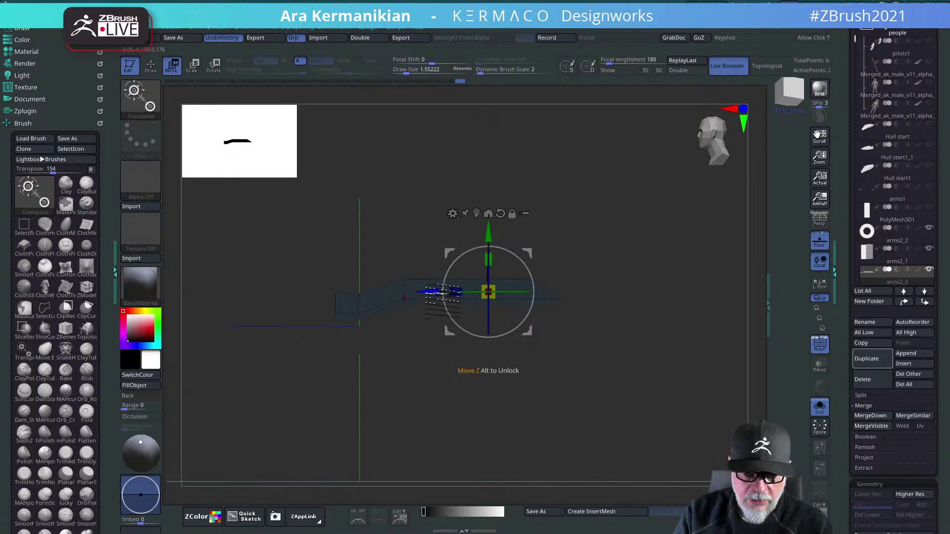
{"action": "left_click_drag", "start_coordinate": [426, 356], "coordinate": [457, 367], "text": "ctrl"}
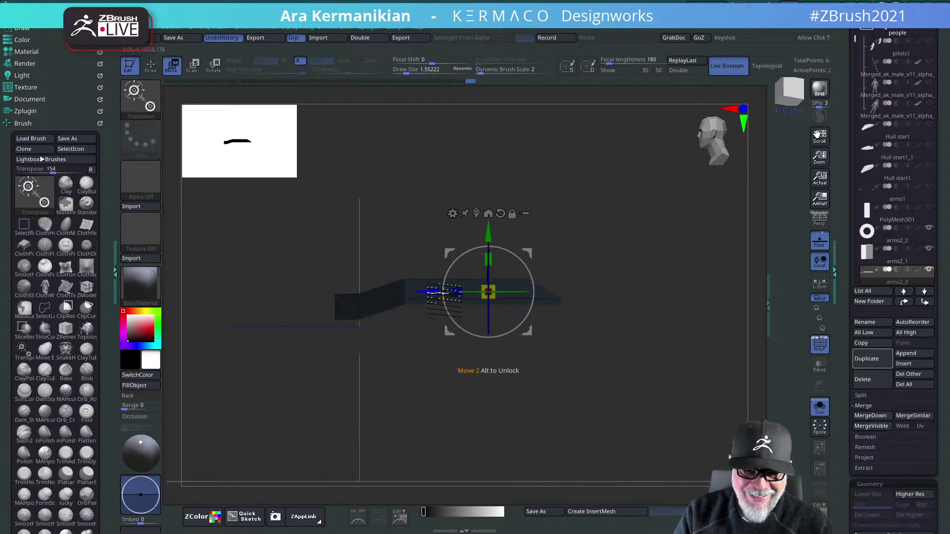
{"action": "left_click_drag", "start_coordinate": [432, 292], "coordinate": [391, 292]}
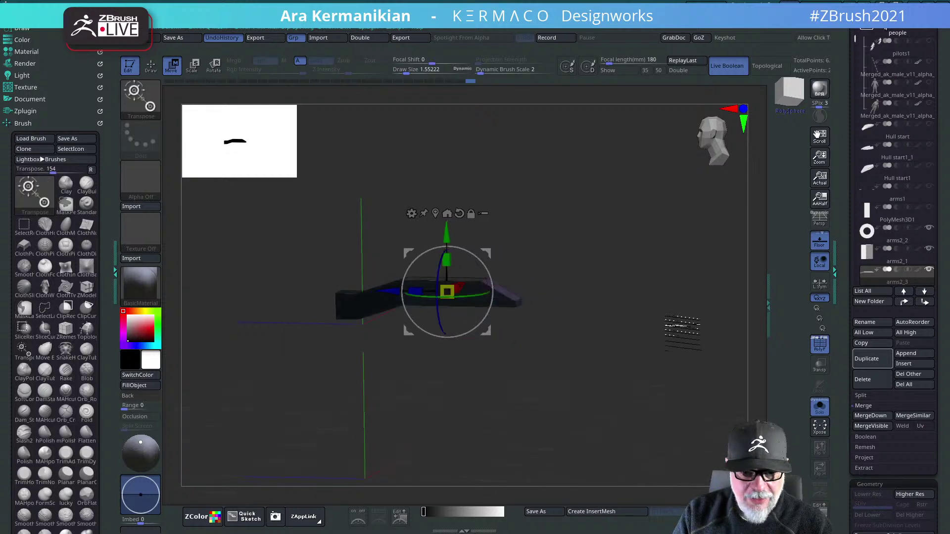
- Extend the rear end of the top piece backward into a long thin tail with ZModeler, and show the whole weapon again
{"action": "key", "text": "b"}
{"action": "key", "text": "z"}
{"action": "key", "text": "m"}
{"action": "mouse_move", "coordinate": [604, 314]}
{"action": "left_mouse_down"}
{"action": "mouse_move", "coordinate": [509, 314]}
{"action": "mouse_move", "coordinate": [583, 322]}
{"action": "mouse_move", "coordinate": [664, 361]}
{"action": "left_mouse_up"}
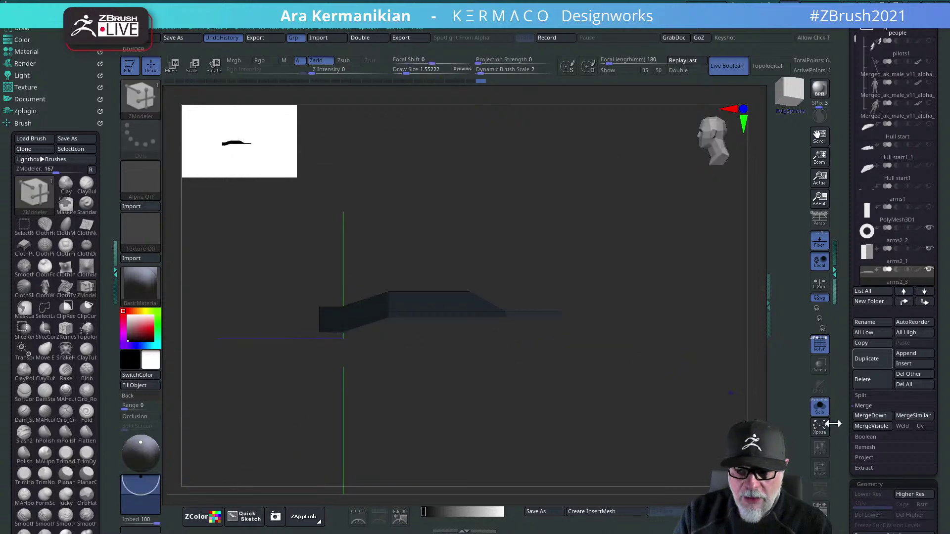
{"action": "left_click", "coordinate": [820, 408]}
- Try to mask the sloping front section of the top piece and raise the remainder, undoing each move
{"action": "left_click_drag", "start_coordinate": [607, 205], "coordinate": [622, 169], "text": "alt"}
{"action": "key", "text": "w"}
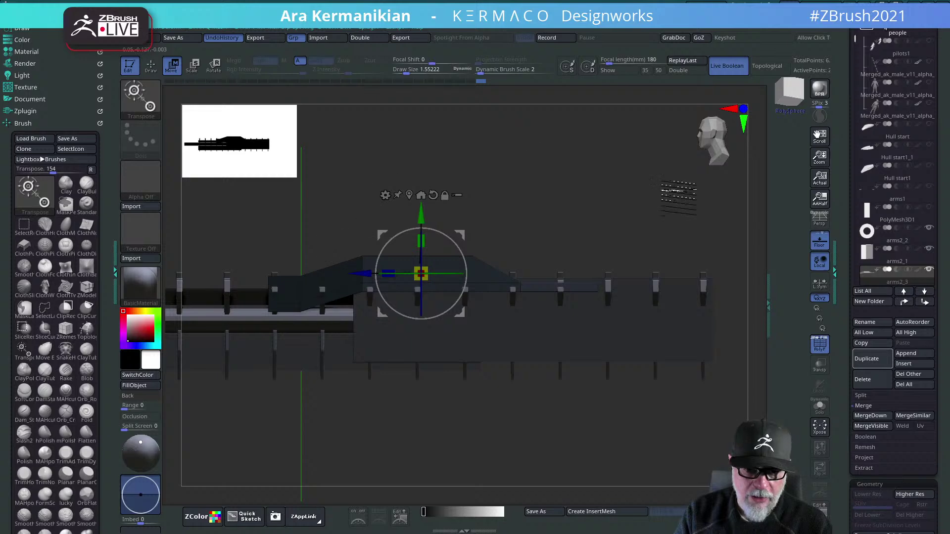
{"action": "left_click_drag", "start_coordinate": [666, 192], "coordinate": [608, 178], "text": "alt"}
{"action": "mouse_move", "coordinate": [348, 193]}
{"action": "left_mouse_down", "text": "ctrl"}
{"action": "mouse_move", "coordinate": [473, 341]}
{"action": "mouse_move", "coordinate": [486, 343]}
{"action": "left_mouse_up", "text": "ctrl"}
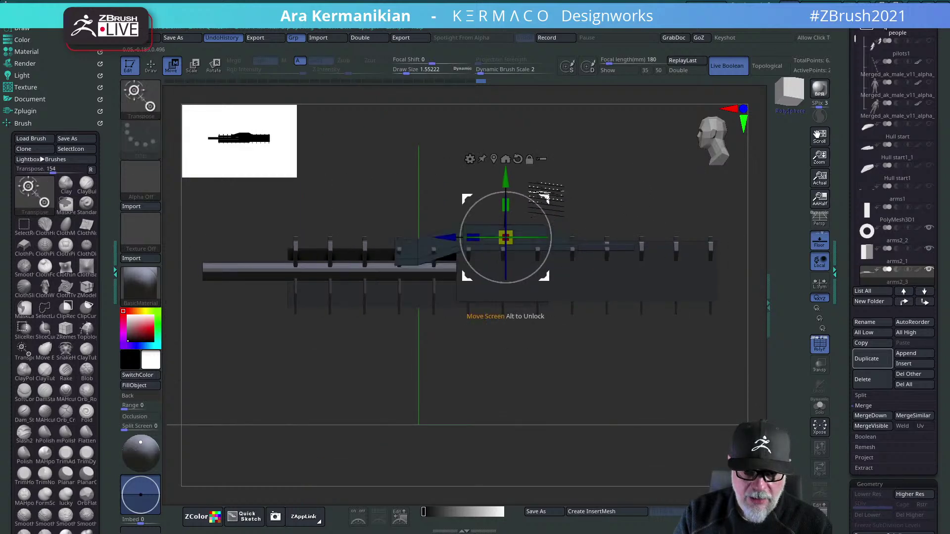
{"action": "left_click_drag", "start_coordinate": [506, 181], "coordinate": [506, 173]}
{"action": "key", "text": "ctrl+z"}
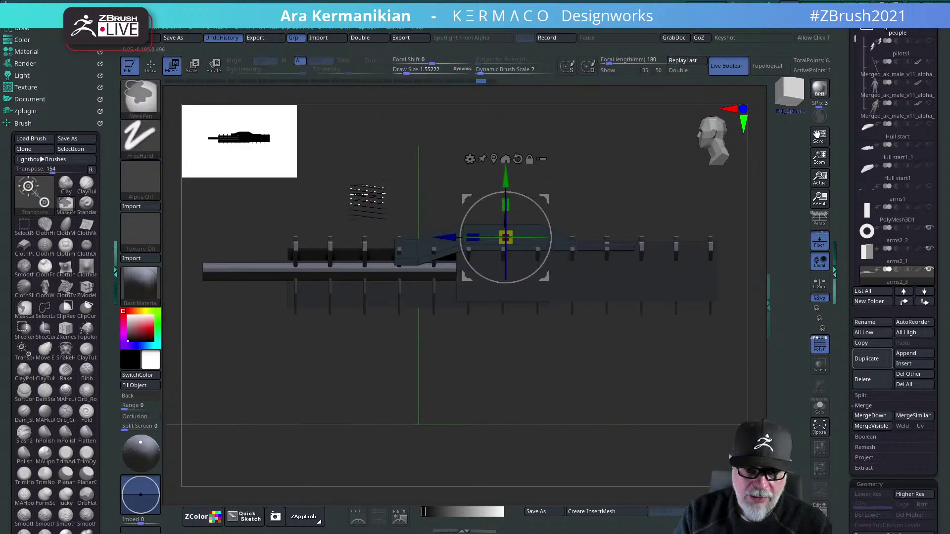
{"action": "left_click_drag", "start_coordinate": [364, 193], "coordinate": [479, 329], "text": "ctrl"}
{"action": "left_click_drag", "start_coordinate": [505, 174], "coordinate": [506, 159]}
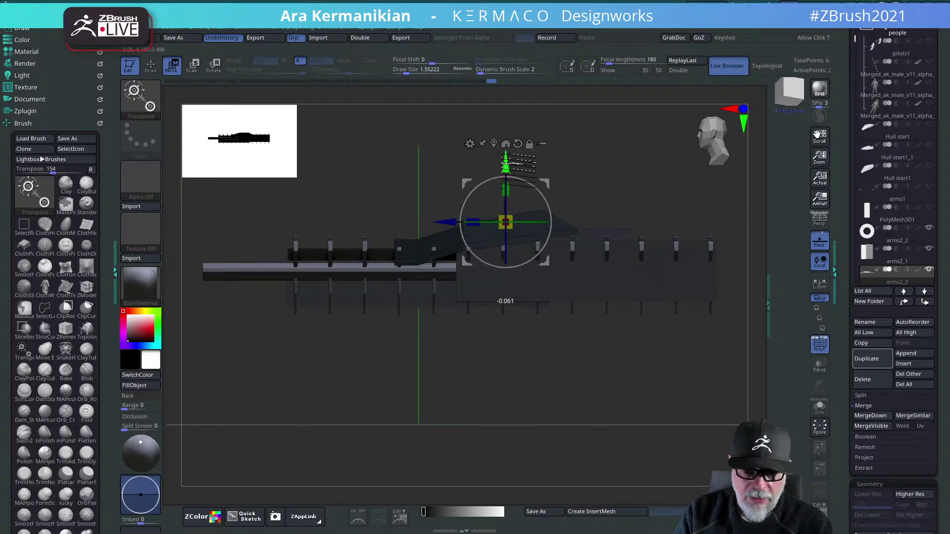
{"action": "key", "text": "ctrl+z"}
- Mask only the front block of the top piece, raise the rest and slide it rearward to lengthen the front slope
{"action": "left_click_drag", "start_coordinate": [358, 198], "coordinate": [420, 330], "text": "ctrl"}
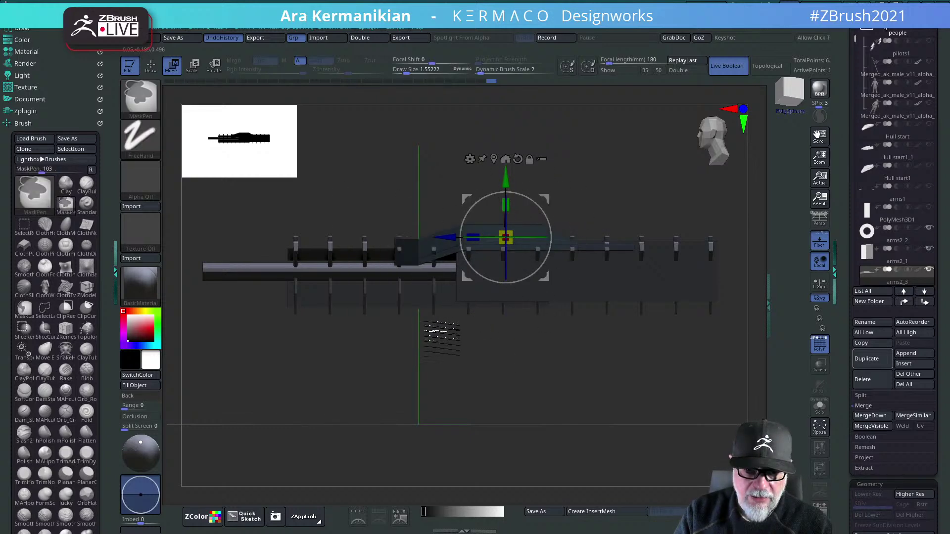
{"action": "left_click_drag", "start_coordinate": [506, 176], "coordinate": [505, 166]}
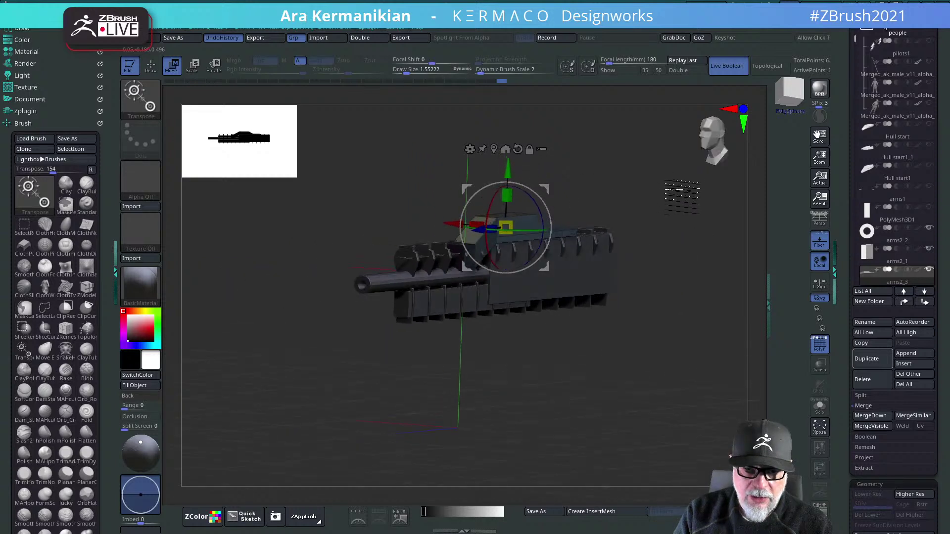
{"action": "left_click_drag", "start_coordinate": [447, 228], "coordinate": [504, 233]}
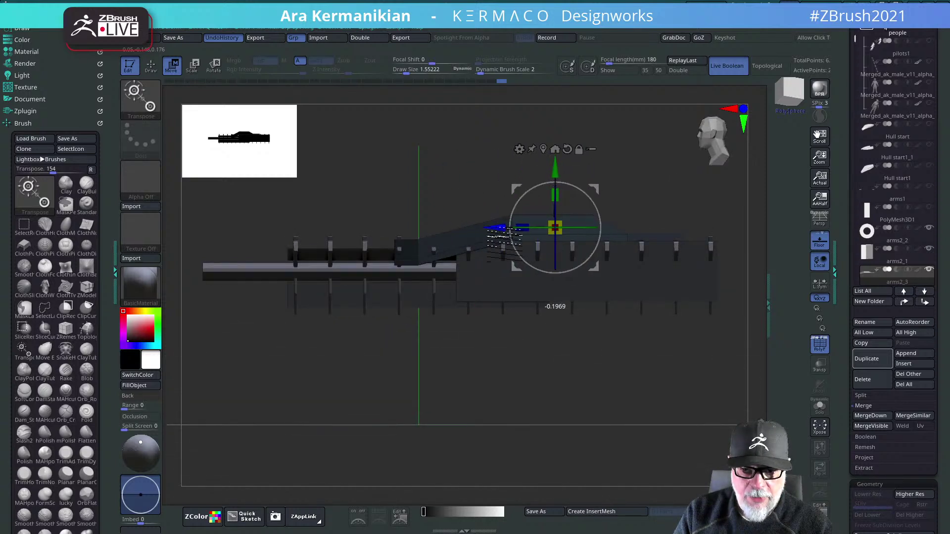
- Slide the whole top piece slightly forward along the barrel
{"action": "mouse_move", "coordinate": [648, 194]}
{"action": "left_mouse_down", "text": "alt"}
{"action": "mouse_move", "coordinate": [599, 203]}
{"action": "mouse_move", "coordinate": [617, 208]}
{"action": "left_mouse_up", "text": "alt"}
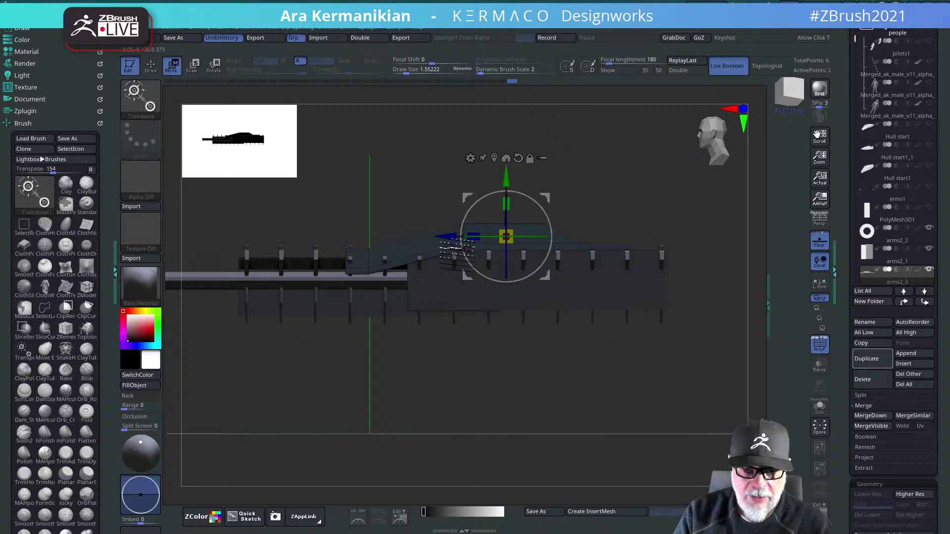
{"action": "mouse_move", "coordinate": [448, 236]}
{"action": "left_mouse_down"}
{"action": "mouse_move", "coordinate": [395, 237]}
{"action": "mouse_move", "coordinate": [424, 237]}
{"action": "left_mouse_up"}
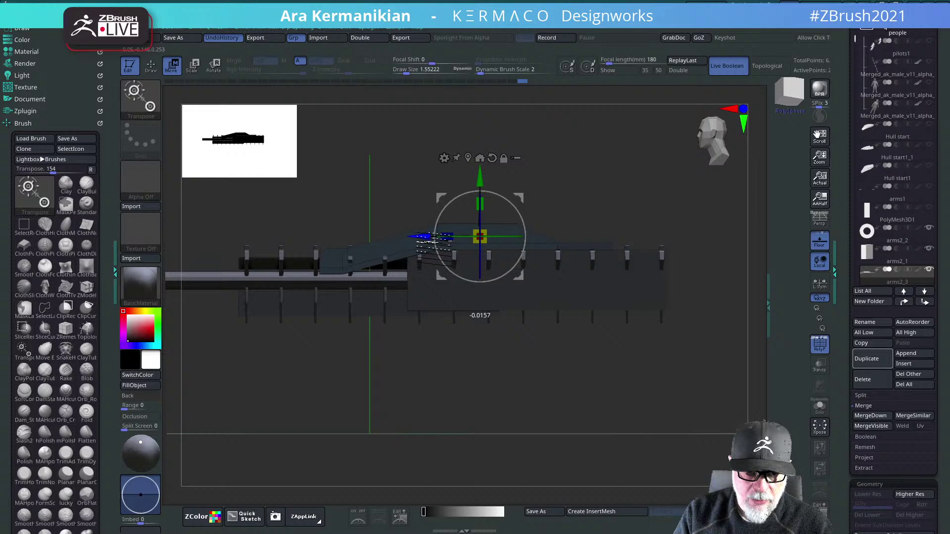
{"action": "key", "text": "q"}
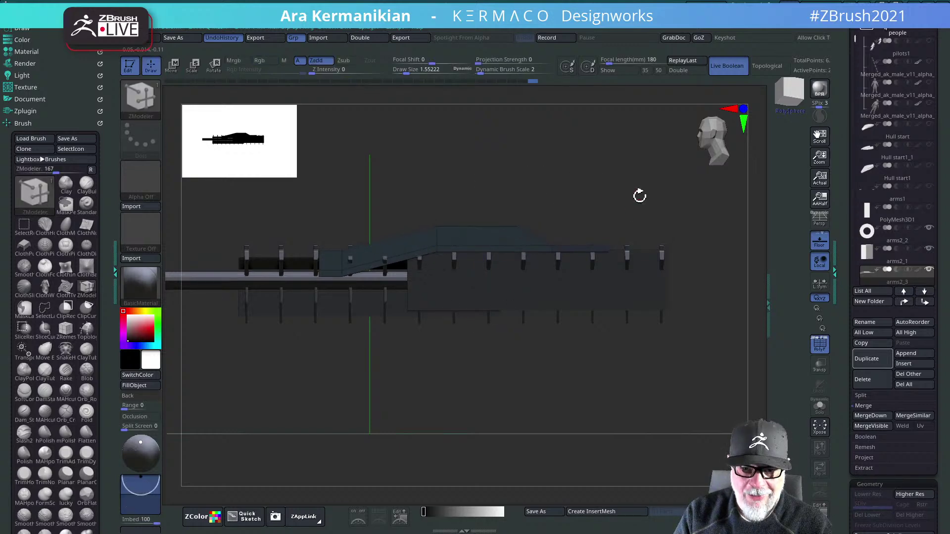
- Select the arms2_5 subtool, the long bars above and below the barrel, and isolate it in solo display
{"action": "mouse_move", "coordinate": [639, 195]}
{"action": "left_mouse_down"}
{"action": "mouse_move", "coordinate": [683, 244]}
{"action": "mouse_move", "coordinate": [614, 271]}
{"action": "mouse_move", "coordinate": [671, 270]}
{"action": "mouse_move", "coordinate": [615, 287]}
{"action": "mouse_move", "coordinate": [615, 298]}
{"action": "mouse_move", "coordinate": [604, 275]}
{"action": "mouse_move", "coordinate": [421, 276]}
{"action": "left_mouse_up"}
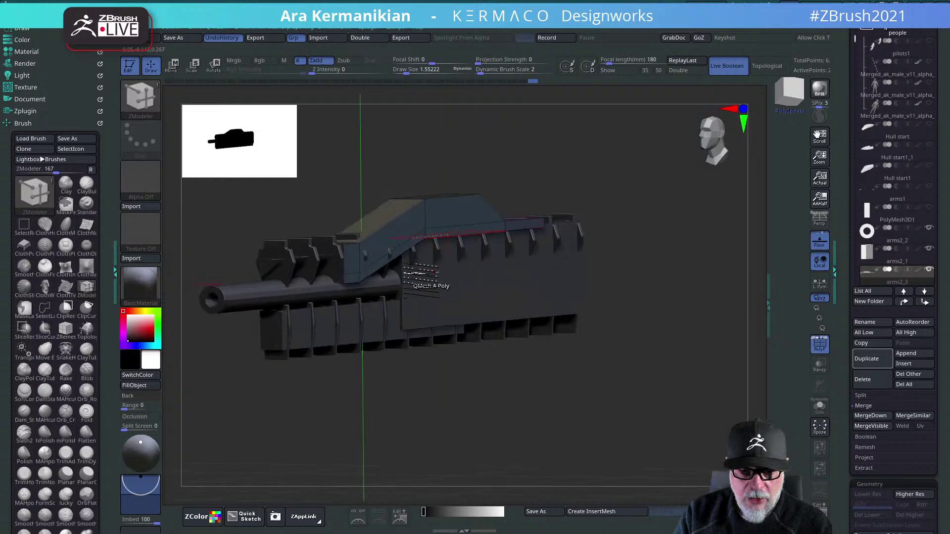
{"action": "left_click_drag", "start_coordinate": [515, 402], "coordinate": [453, 377]}
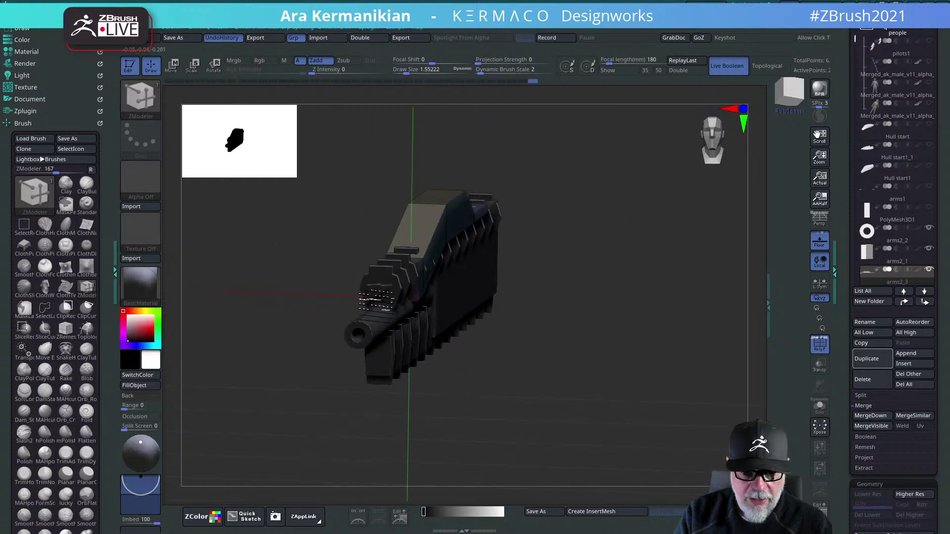
{"action": "left_click", "coordinate": [407, 311], "text": "alt"}
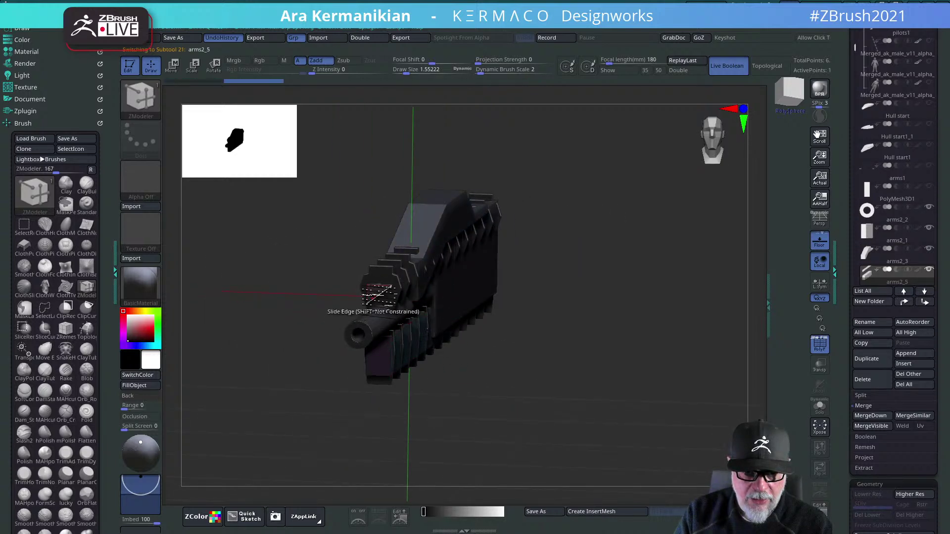
{"action": "left_click_drag", "start_coordinate": [579, 379], "coordinate": [613, 283]}
{"action": "left_click", "coordinate": [823, 414]}
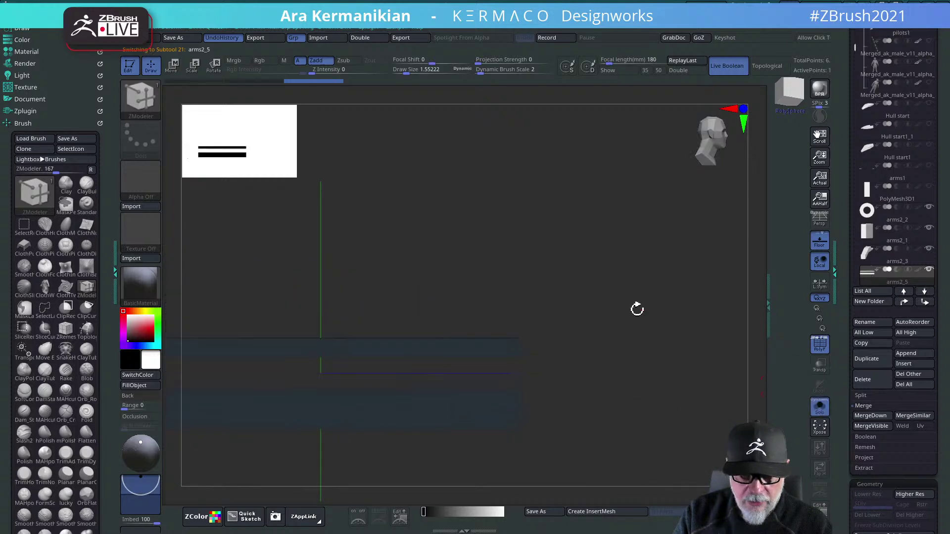
- Hide the upper bar in the front view and delete it, keeping only the lower bar
{"action": "left_click_drag", "start_coordinate": [601, 319], "coordinate": [545, 331]}
{"action": "mouse_move", "coordinate": [611, 338]}
{"action": "left_mouse_down"}
{"action": "mouse_move", "coordinate": [586, 327]}
{"action": "mouse_move", "coordinate": [609, 312]}
{"action": "mouse_move", "coordinate": [607, 333]}
{"action": "mouse_move", "coordinate": [634, 349]}
{"action": "mouse_move", "coordinate": [617, 339]}
{"action": "left_mouse_up"}
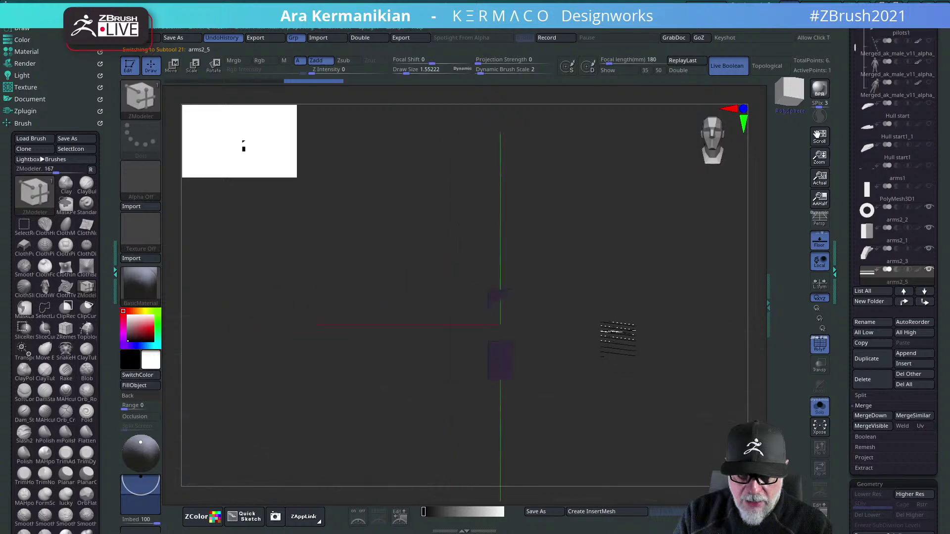
{"action": "left_click_drag", "start_coordinate": [547, 313], "coordinate": [582, 326], "text": "alt"}
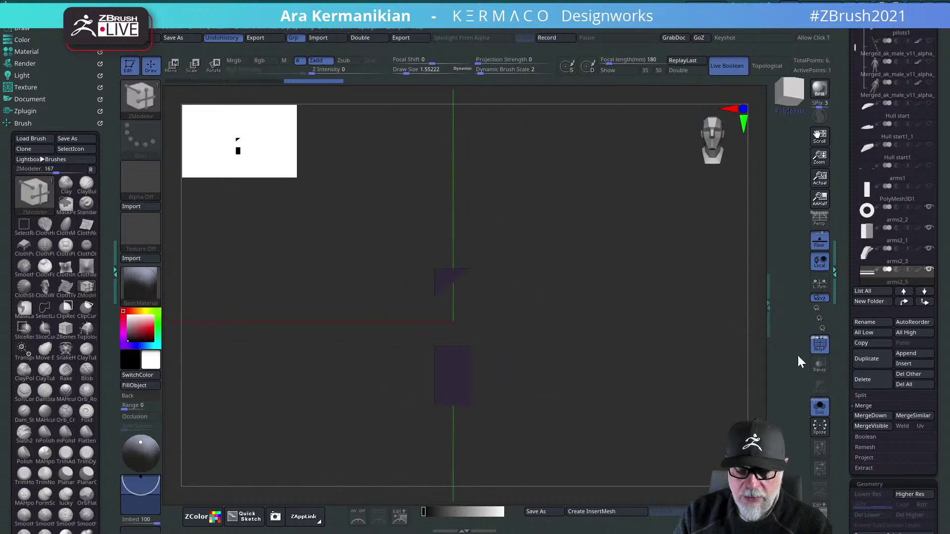
{"action": "left_click_drag", "start_coordinate": [550, 459], "coordinate": [327, 312], "text": "ctrl+shift"}
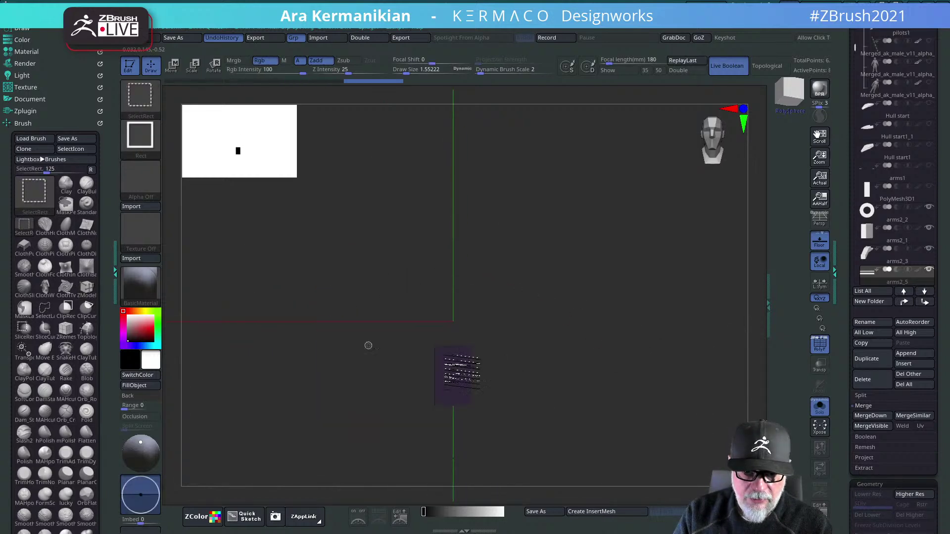
{"action": "key", "text": "space"}
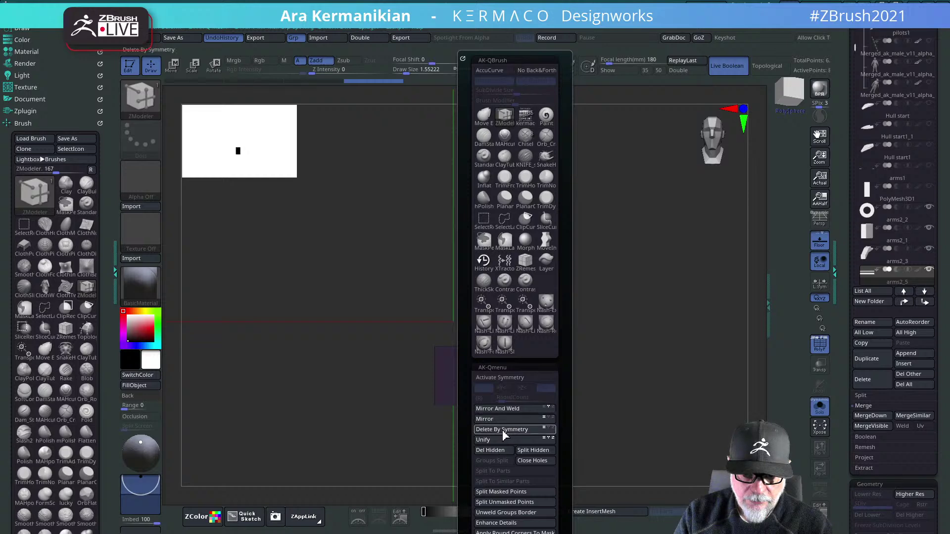
{"action": "left_click", "coordinate": [492, 451]}
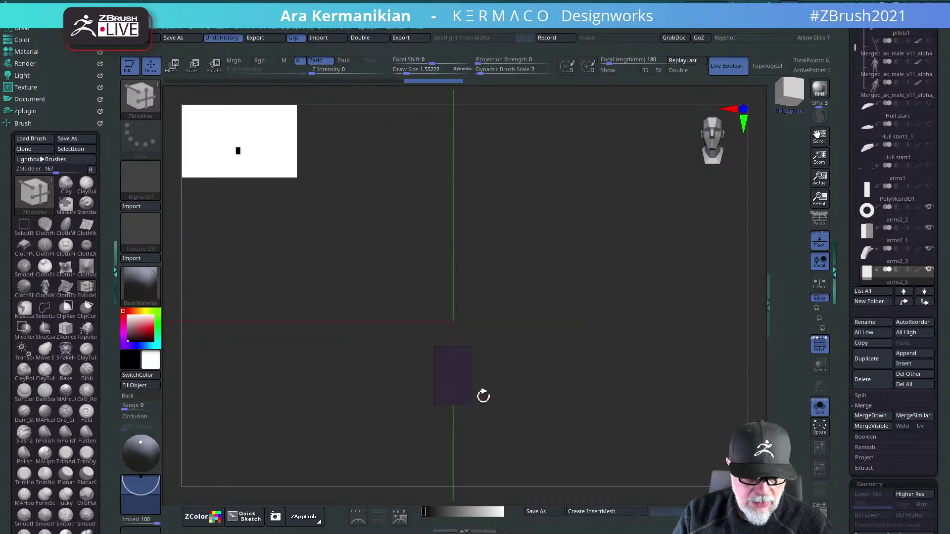
- Centre the transform gizmo on the remaining lower bar and move a duplicate of it upward
{"action": "key", "text": "w"}
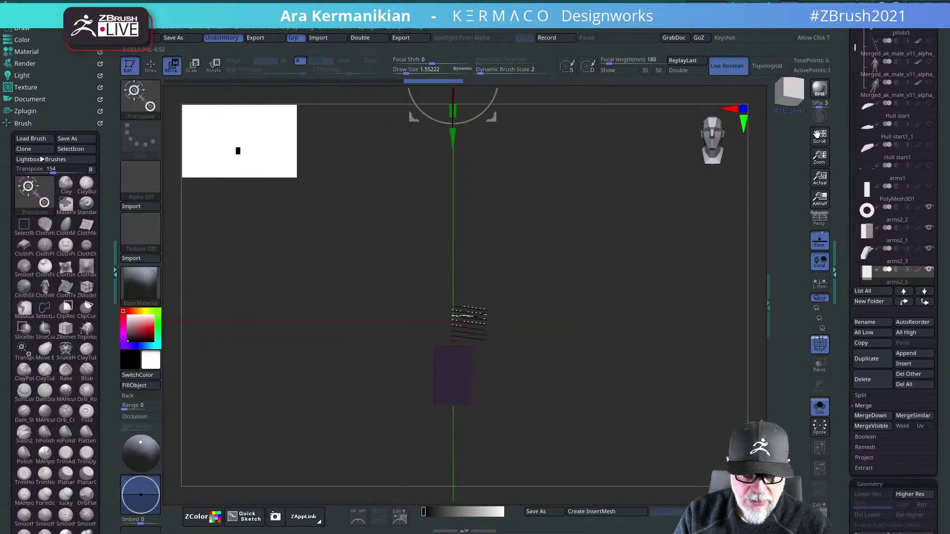
{"action": "left_click_drag", "start_coordinate": [610, 334], "coordinate": [580, 288], "text": "alt"}
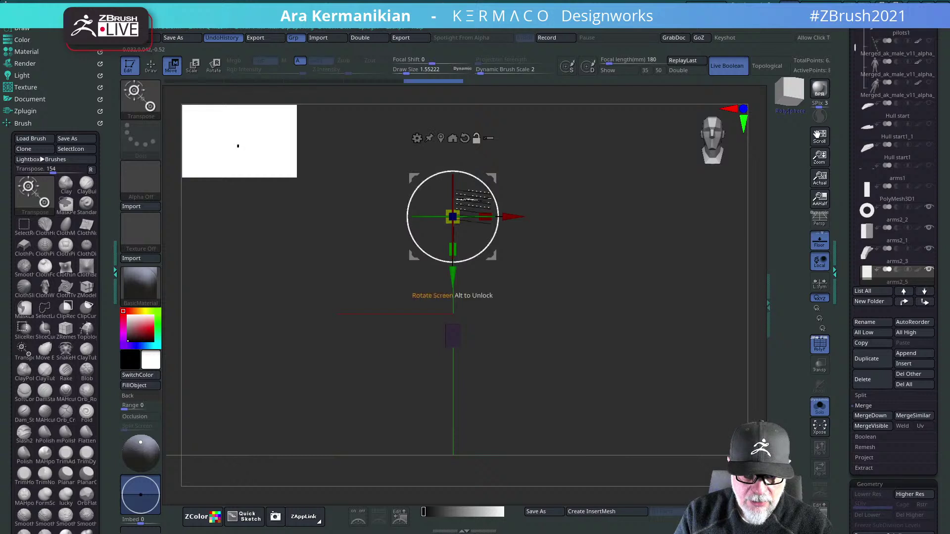
{"action": "left_click", "coordinate": [453, 138]}
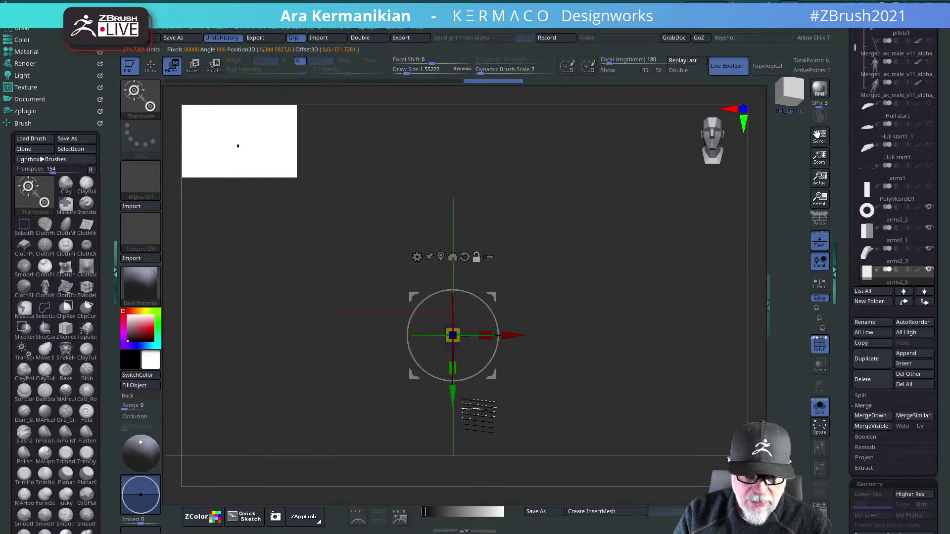
{"action": "left_click_drag", "start_coordinate": [453, 396], "coordinate": [453, 357], "text": "ctrl"}
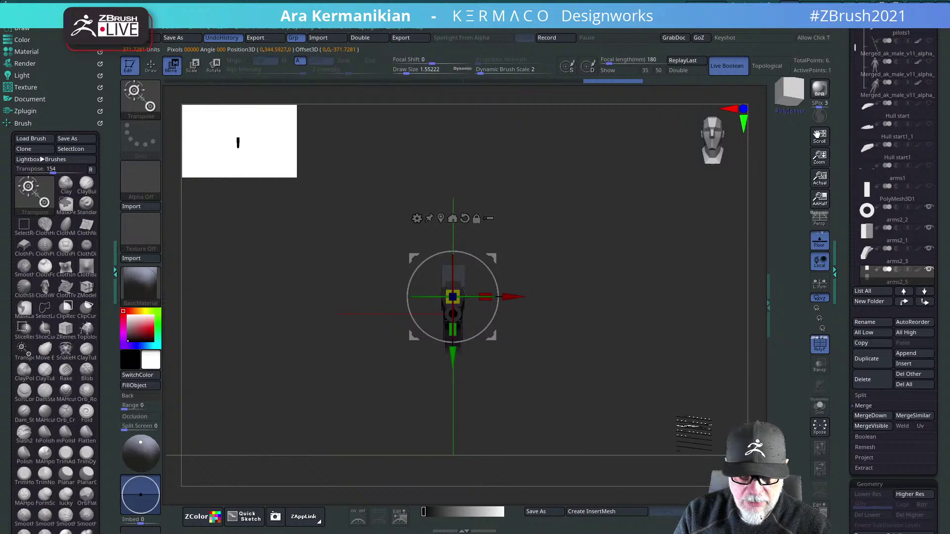
- Turn off solo display and adjust the height of the duplicated upper bar so it sits above the barrel
{"action": "left_click", "coordinate": [820, 409]}
{"action": "left_click_drag", "start_coordinate": [365, 452], "coordinate": [433, 448]}
{"action": "mouse_move", "coordinate": [505, 338]}
{"action": "left_mouse_down"}
{"action": "mouse_move", "coordinate": [505, 329]}
{"action": "mouse_move", "coordinate": [505, 349]}
{"action": "left_mouse_up"}
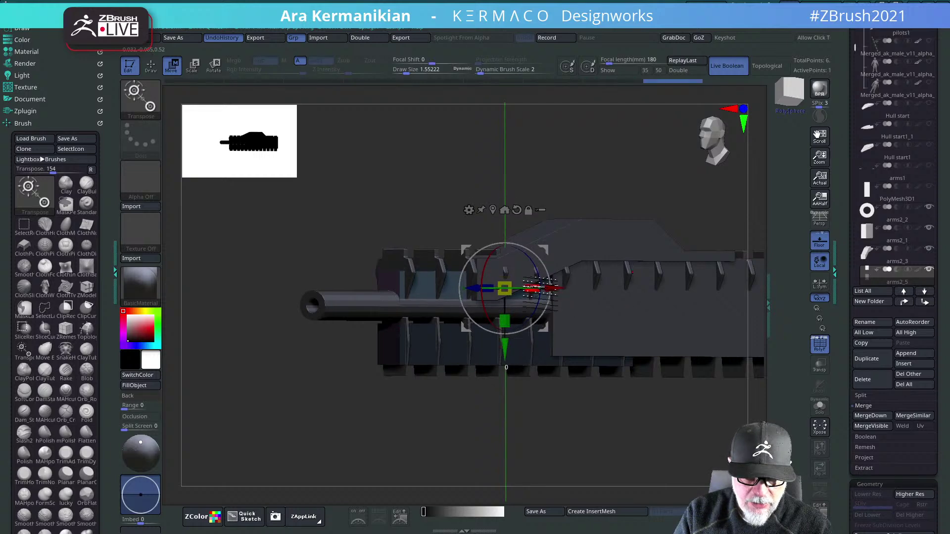
{"action": "left_click_drag", "start_coordinate": [505, 364], "coordinate": [505, 352]}
{"action": "left_click_drag", "start_coordinate": [399, 444], "coordinate": [642, 428]}
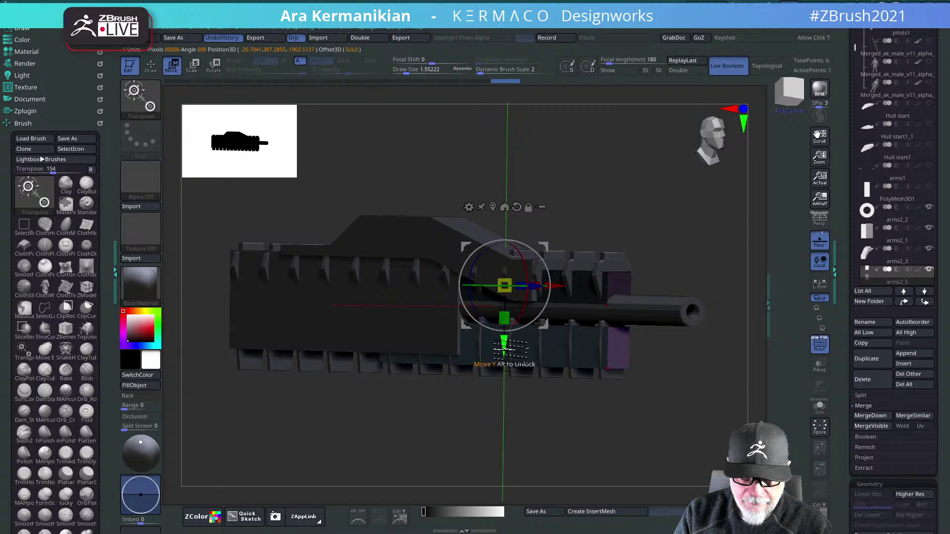
{"action": "left_click_drag", "start_coordinate": [504, 343], "coordinate": [503, 333]}
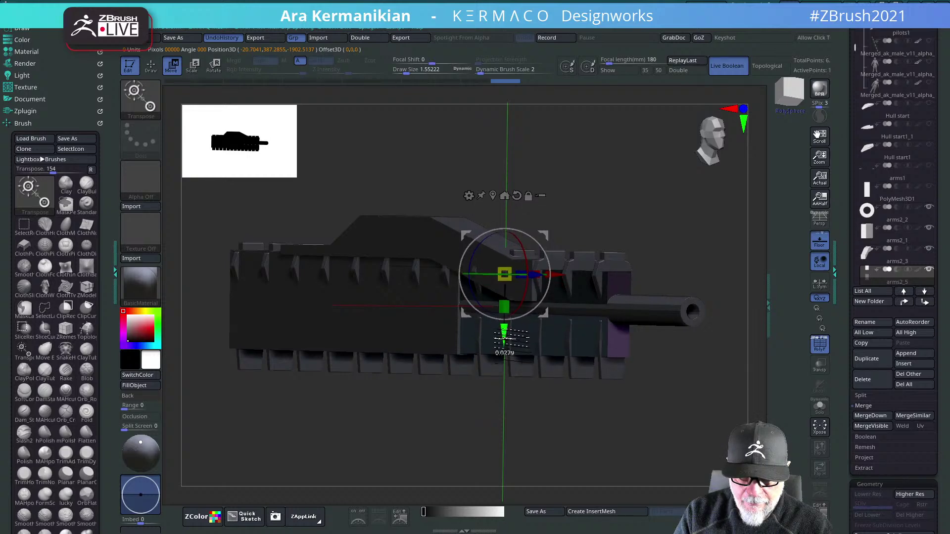
- Widen the upper bar sideways in the front view and check it at an angle
{"action": "left_click_drag", "start_coordinate": [690, 412], "coordinate": [639, 425]}
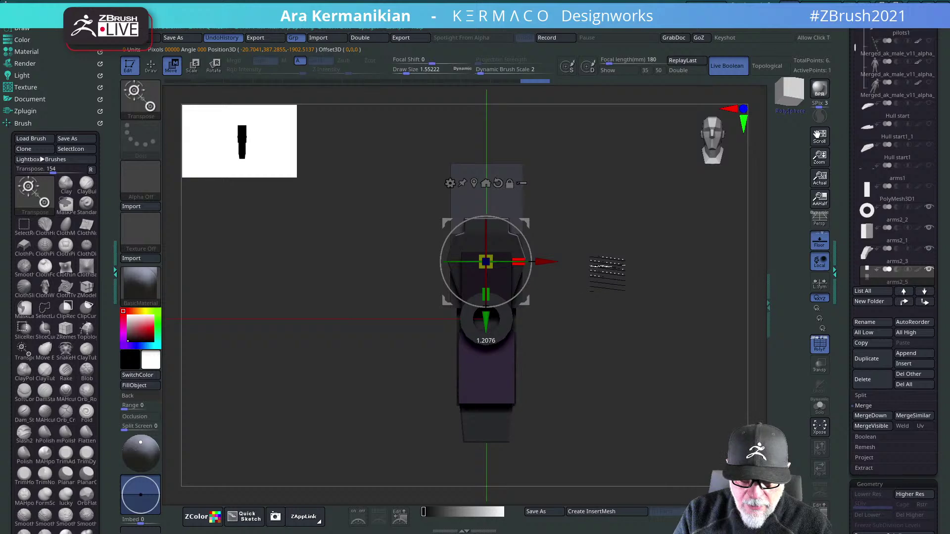
{"action": "left_click_drag", "start_coordinate": [604, 268], "coordinate": [602, 268]}
{"action": "left_click_drag", "start_coordinate": [706, 318], "coordinate": [737, 324]}
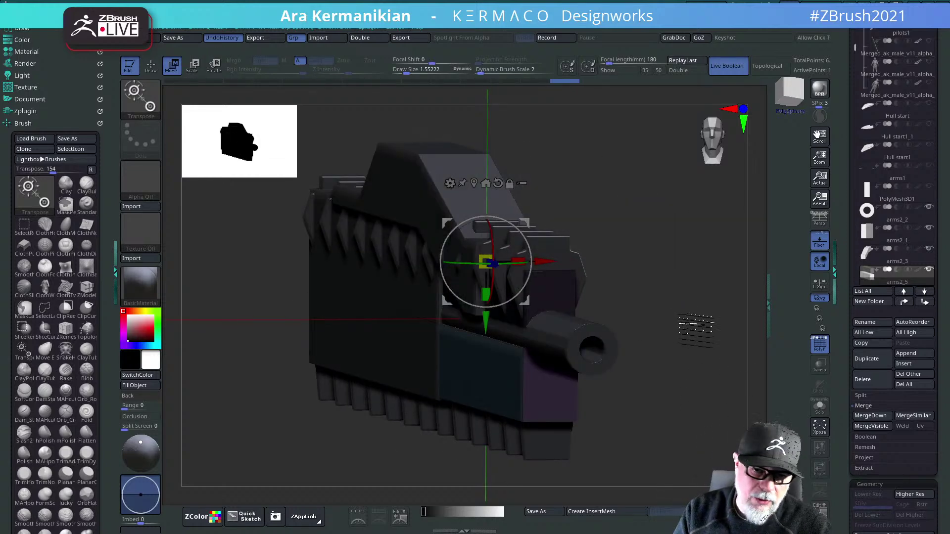
- Select the barrel, arms2_2, and slide it rearward until only its muzzle tip protrudes from the front of the weapon
{"action": "left_click_drag", "start_coordinate": [696, 329], "coordinate": [297, 296]}
{"action": "left_click", "coordinate": [276, 301], "text": "alt"}
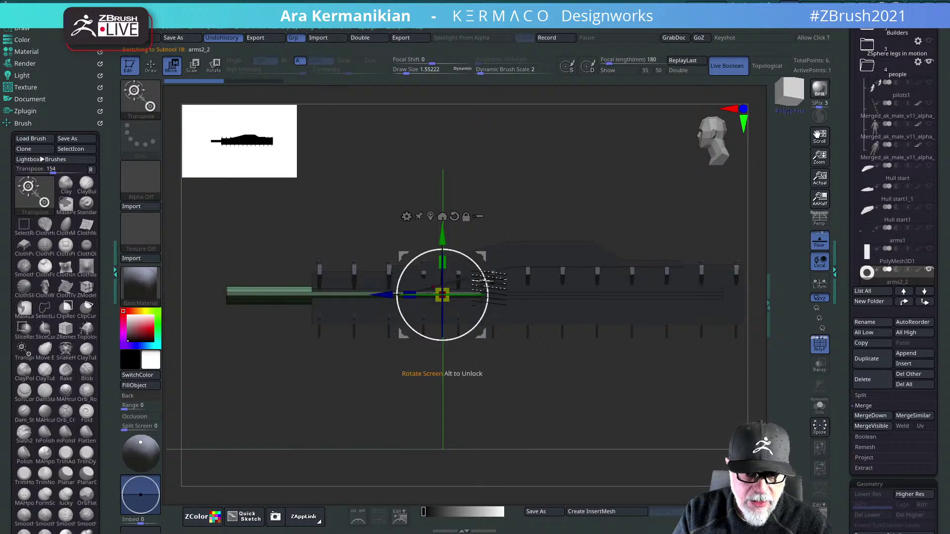
{"action": "left_click_drag", "start_coordinate": [392, 296], "coordinate": [469, 296]}
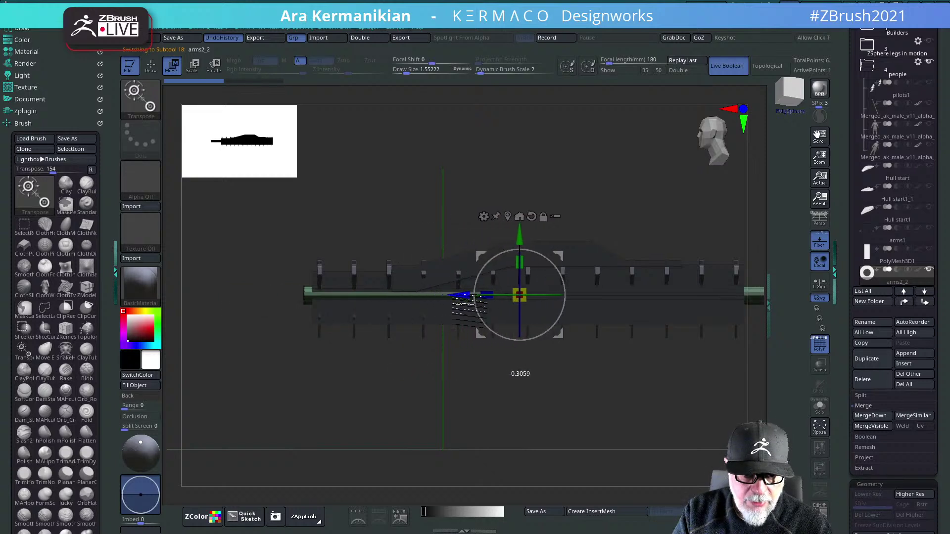
{"action": "left_click_drag", "start_coordinate": [578, 407], "coordinate": [444, 296], "text": "alt"}
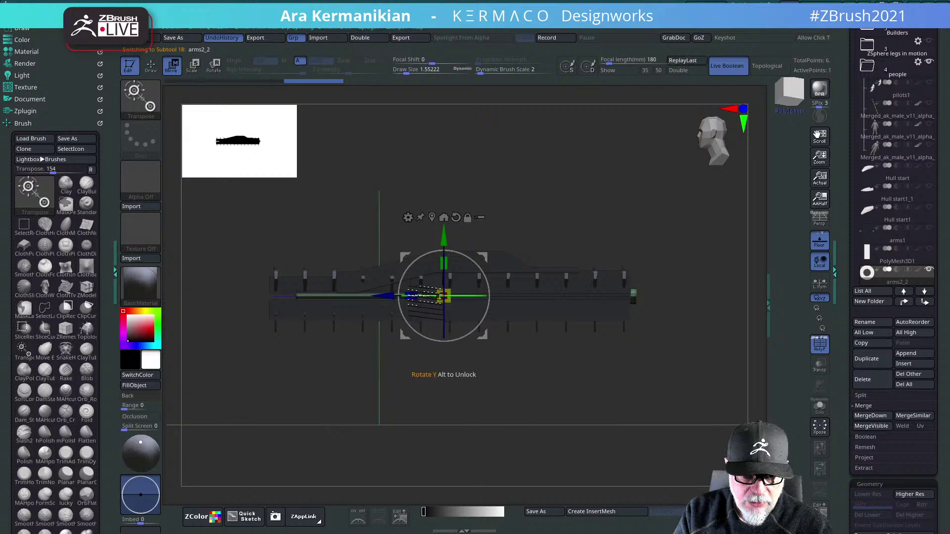
{"action": "left_click_drag", "start_coordinate": [443, 296], "coordinate": [412, 296]}
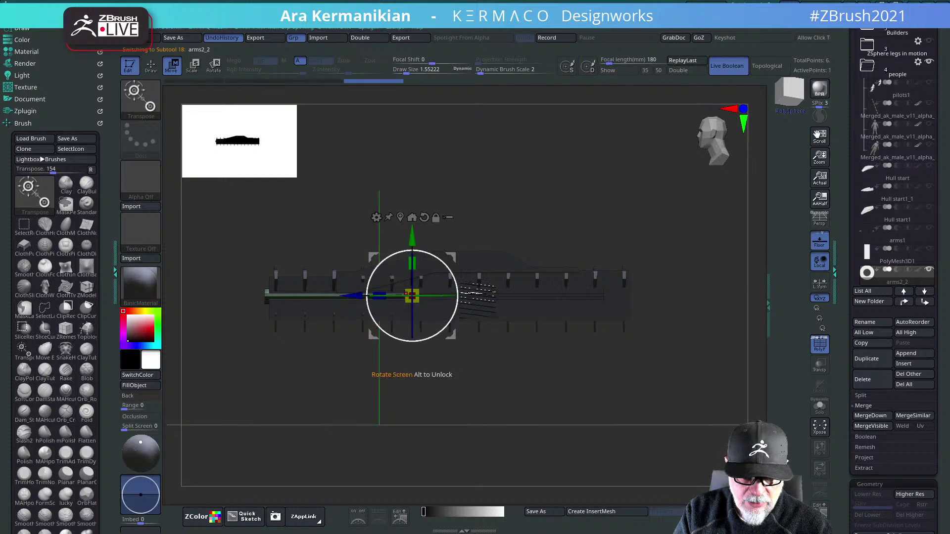
{"action": "mouse_move", "coordinate": [620, 371]}
{"action": "left_mouse_down"}
{"action": "mouse_move", "coordinate": [563, 373]}
{"action": "mouse_move", "coordinate": [657, 361]}
{"action": "mouse_move", "coordinate": [524, 335]}
{"action": "left_mouse_up"}
{"action": "key", "text": "q"}
{"action": "left_click_drag", "start_coordinate": [577, 364], "coordinate": [648, 315]}
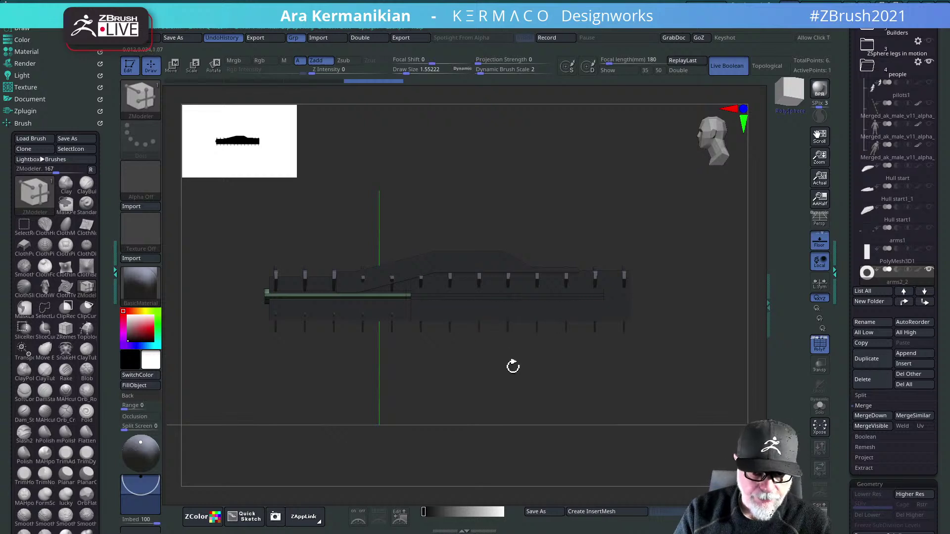
- Select the large rear block, arms2_1, and insert two vertical edge loops across its side with ZModeler
{"action": "left_click_drag", "start_coordinate": [515, 393], "coordinate": [564, 385], "text": "alt"}
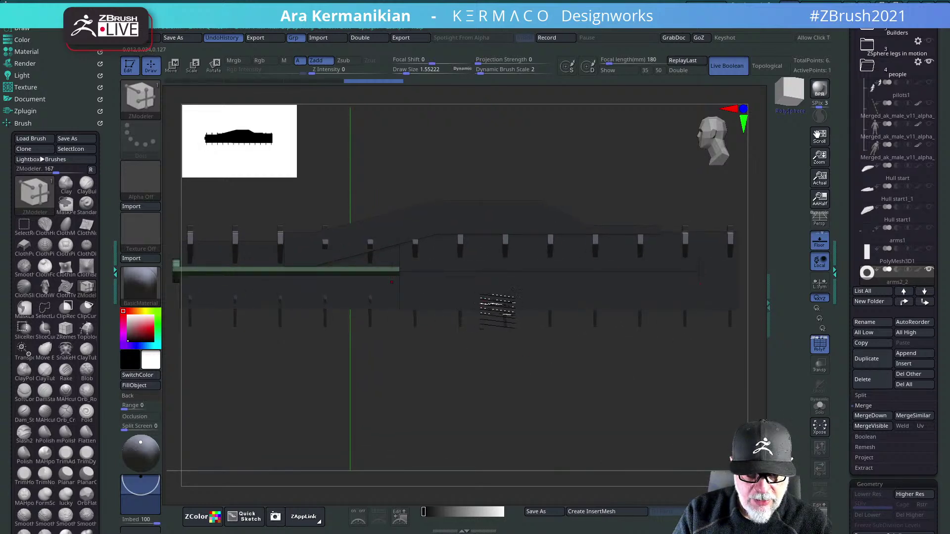
{"action": "left_click", "coordinate": [498, 311], "text": "alt"}
{"action": "left_click_drag", "start_coordinate": [551, 406], "coordinate": [530, 304], "text": "alt"}
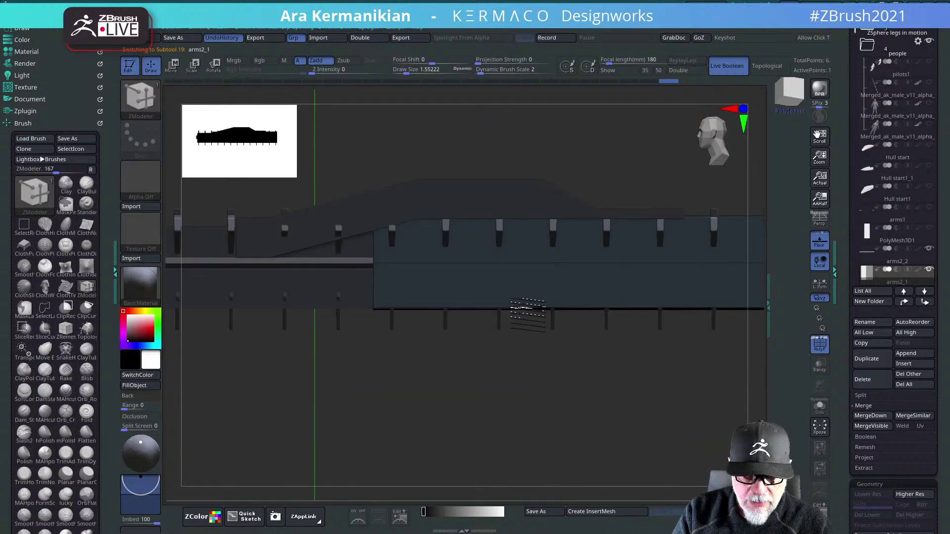
{"action": "key", "text": "space"}
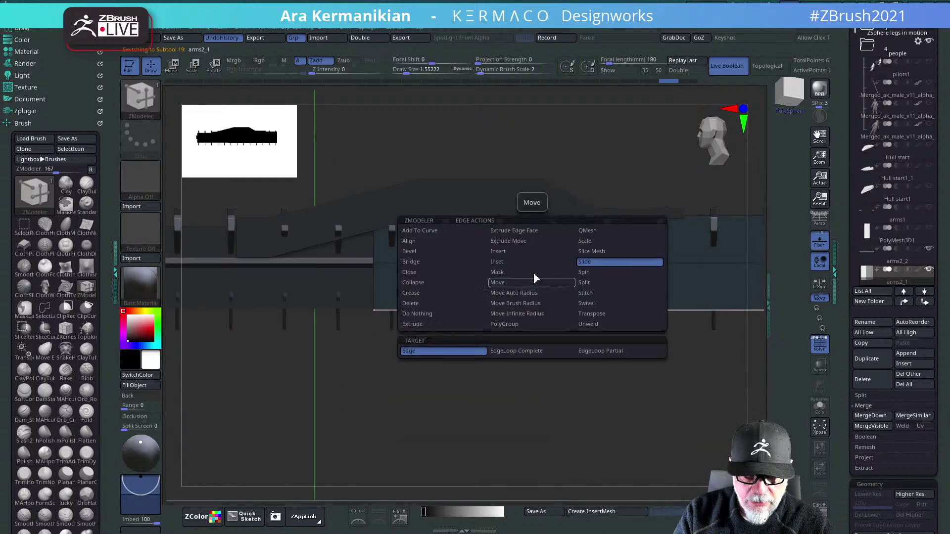
{"action": "left_click", "coordinate": [515, 261]}
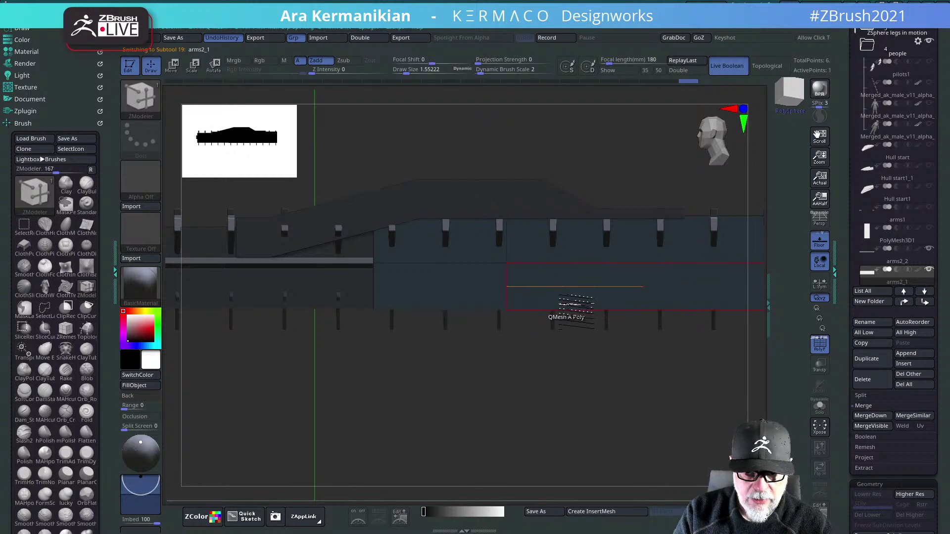
- Try to raise the block's lower rear edge with the ZModeler edge Slide action, and undo it
{"action": "left_click_drag", "start_coordinate": [610, 380], "coordinate": [603, 304]}
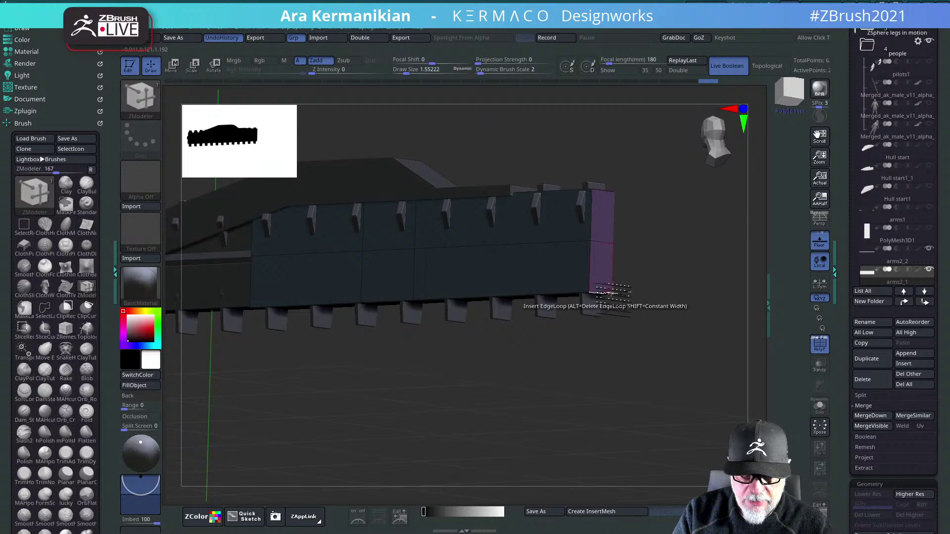
{"action": "key", "text": "space"}
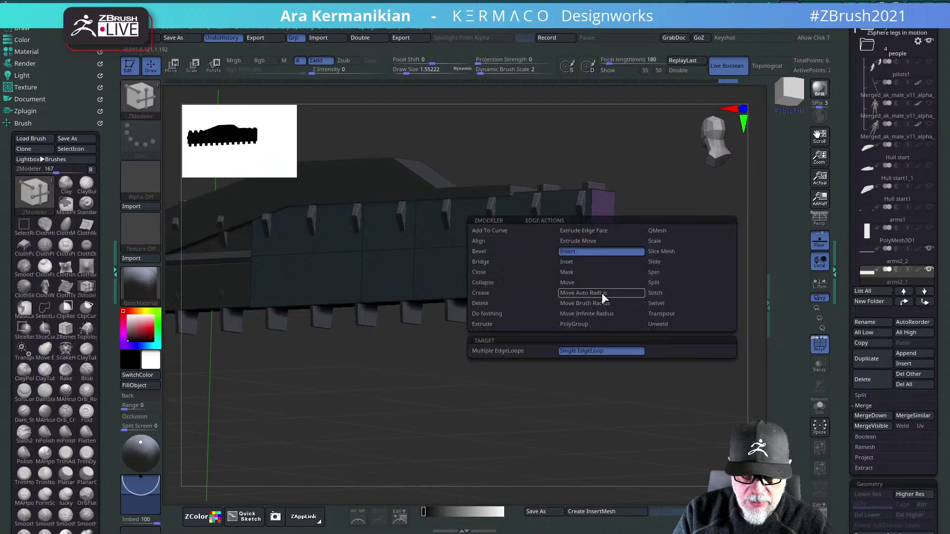
{"action": "left_click", "coordinate": [656, 262]}
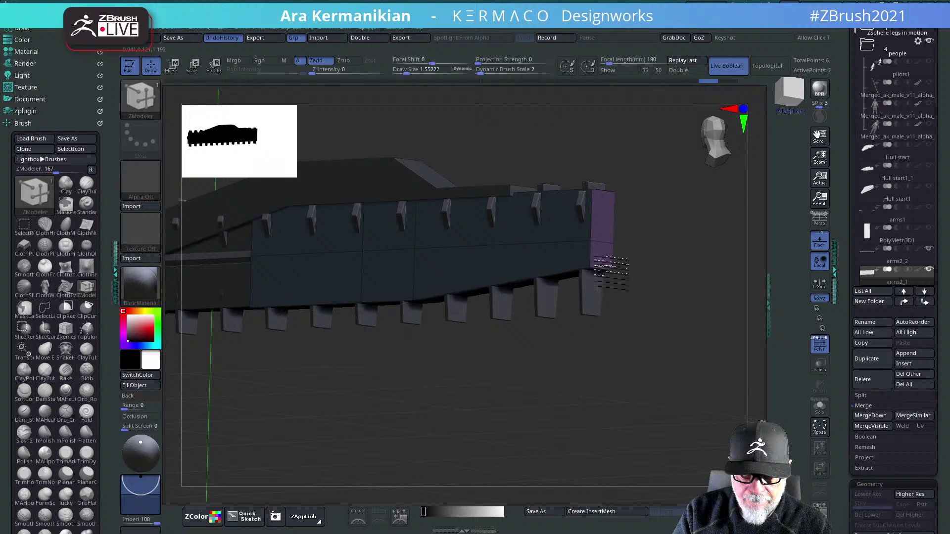
{"action": "left_click_drag", "start_coordinate": [622, 286], "coordinate": [648, 344], "text": "shift"}
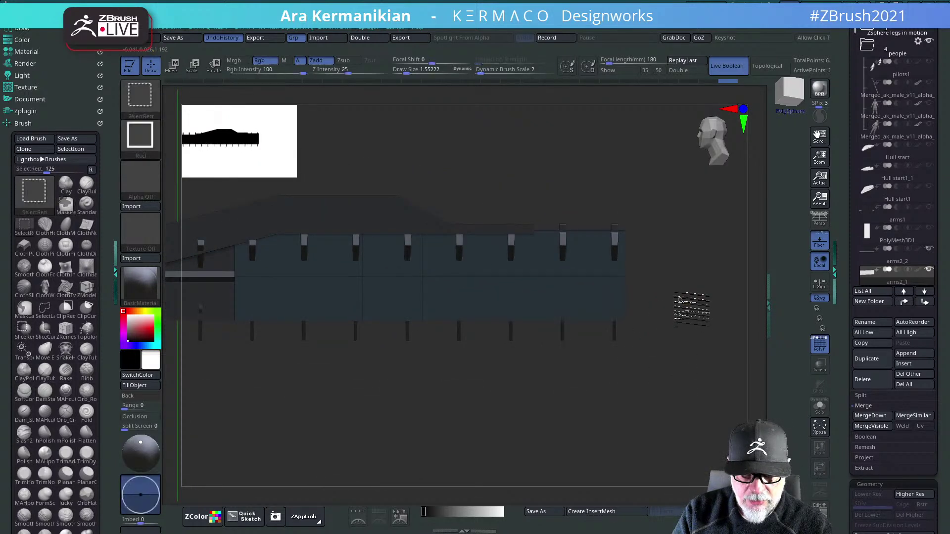
- Clip away the lower rear part of the block with ClipCurve, undoing and redrawing the first cut
{"action": "mouse_move", "coordinate": [695, 303]}
{"action": "left_mouse_down", "text": "ctrl+shift"}
{"action": "mouse_move", "coordinate": [364, 284]}
{"action": "mouse_move", "coordinate": [539, 346]}
{"action": "mouse_move", "coordinate": [633, 345]}
{"action": "left_mouse_up", "text": "ctrl+shift"}
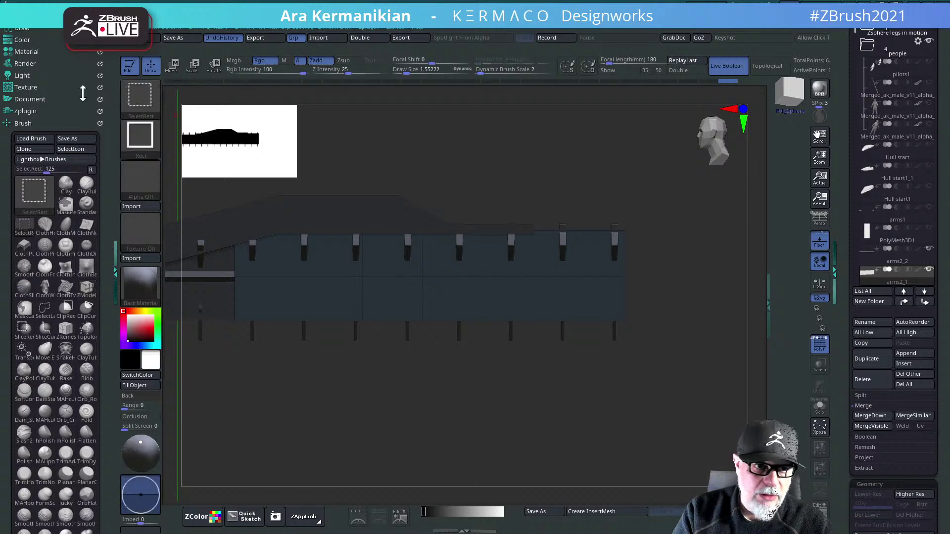
{"action": "left_click", "coordinate": [130, 105], "text": "ctrl+shift"}
{"action": "left_click", "coordinate": [195, 108]}
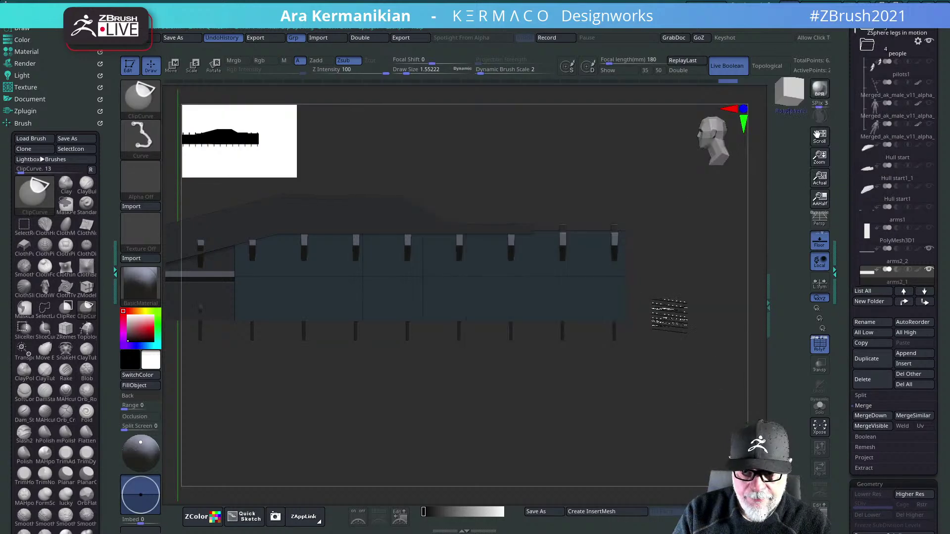
{"action": "mouse_move", "coordinate": [666, 307]}
{"action": "left_mouse_down", "text": "ctrl+shift"}
{"action": "mouse_move", "coordinate": [431, 307]}
{"action": "mouse_move", "coordinate": [387, 282]}
{"action": "left_mouse_up", "text": "ctrl+shift"}
{"action": "left_click_drag", "start_coordinate": [609, 419], "coordinate": [643, 367], "text": "shift"}
{"action": "key", "text": "ctrl+z"}
{"action": "mouse_move", "coordinate": [683, 327]}
{"action": "left_mouse_down", "text": "ctrl+shift"}
{"action": "mouse_move", "coordinate": [343, 298]}
{"action": "mouse_move", "coordinate": [349, 327]}
{"action": "mouse_move", "coordinate": [387, 302]}
{"action": "left_mouse_up", "text": "ctrl+shift"}
{"action": "mouse_move", "coordinate": [520, 426]}
{"action": "left_mouse_down"}
{"action": "mouse_move", "coordinate": [622, 418]}
{"action": "mouse_move", "coordinate": [543, 402]}
{"action": "mouse_move", "coordinate": [621, 416]}
{"action": "mouse_move", "coordinate": [558, 418]}
{"action": "mouse_move", "coordinate": [597, 385]}
{"action": "left_mouse_up"}
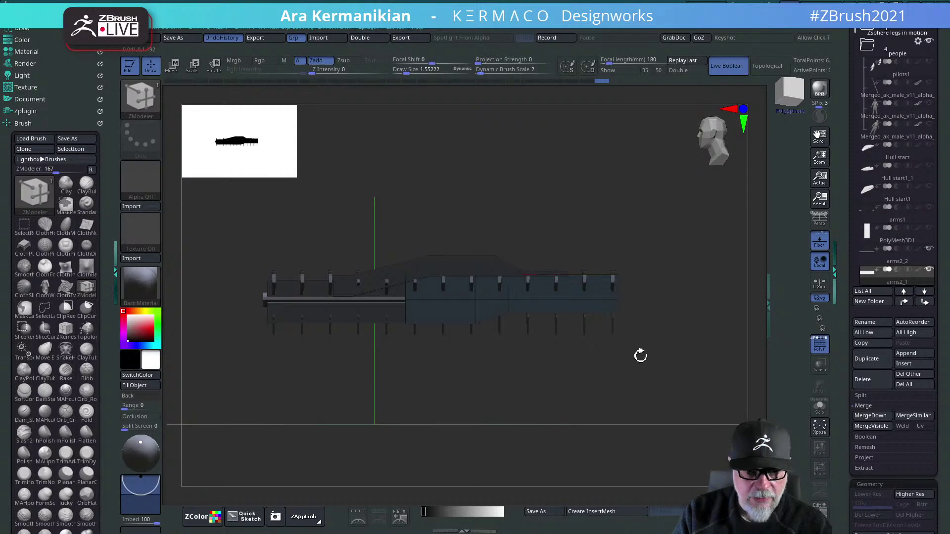
- Duplicate the rear block in its unclipped state, restore the clip on the original arms2_1 and select the duplicate
{"action": "key", "text": "ctrl"}
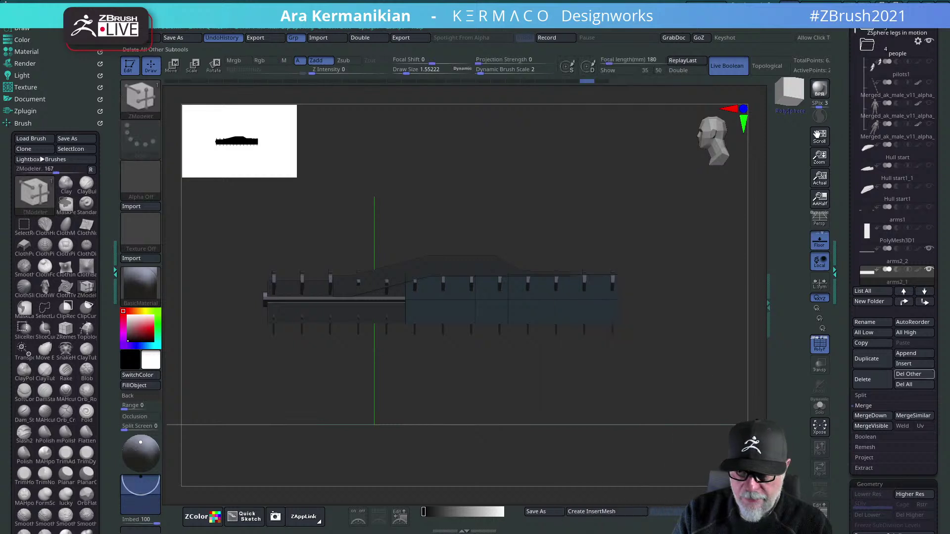
{"action": "left_click", "coordinate": [872, 359]}
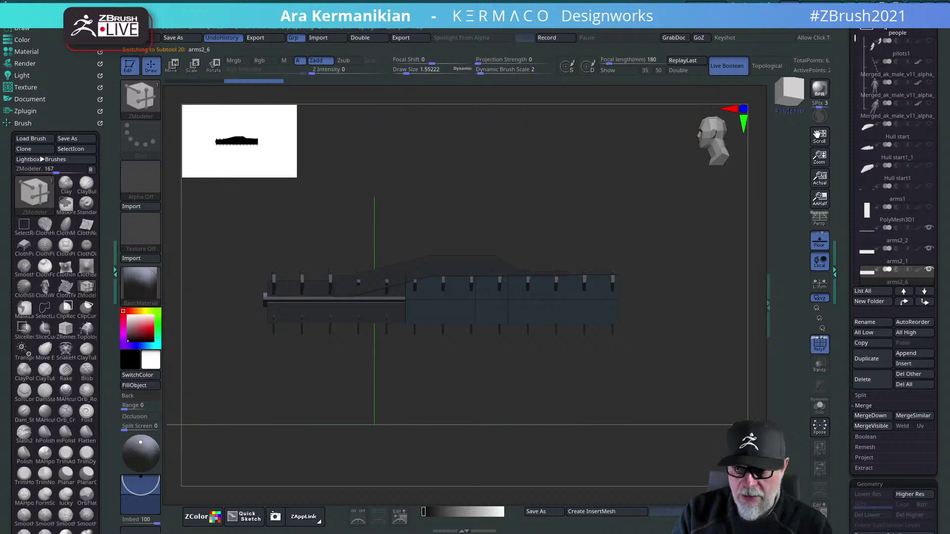
{"action": "left_click", "coordinate": [880, 270]}
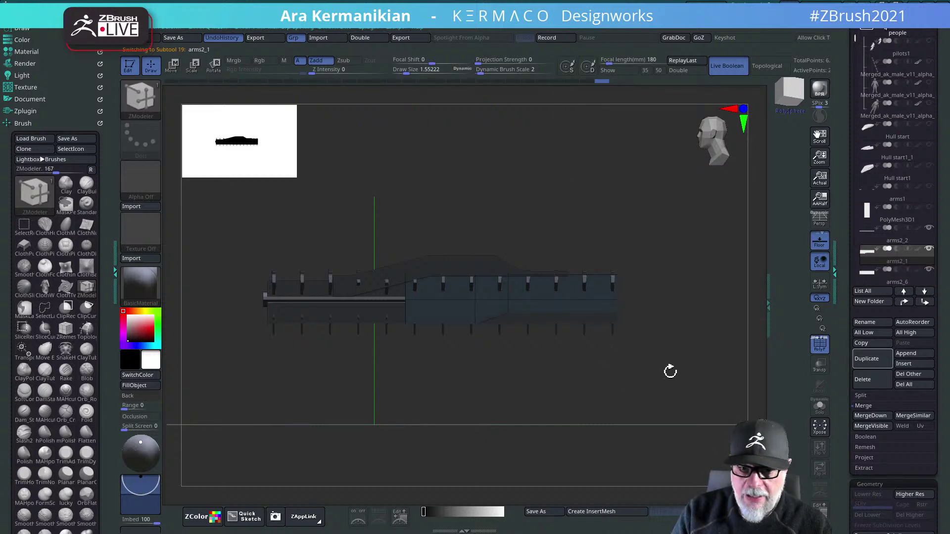
{"action": "left_click", "coordinate": [886, 286]}
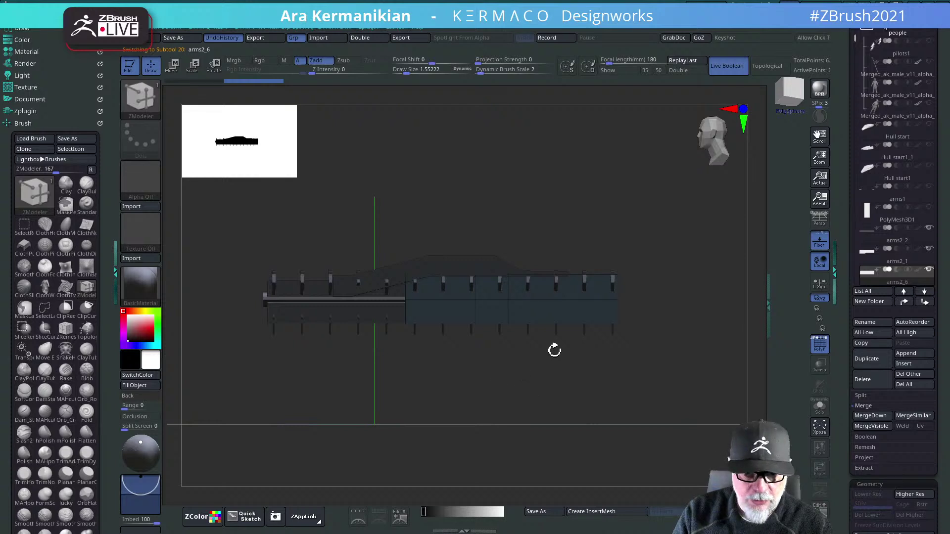
- Narrow the duplicate rear block, arms2_6, across its width and lower it slightly beneath the clipped original
{"action": "key", "text": "w"}
{"action": "left_click_drag", "start_coordinate": [614, 383], "coordinate": [652, 385], "text": "shift"}
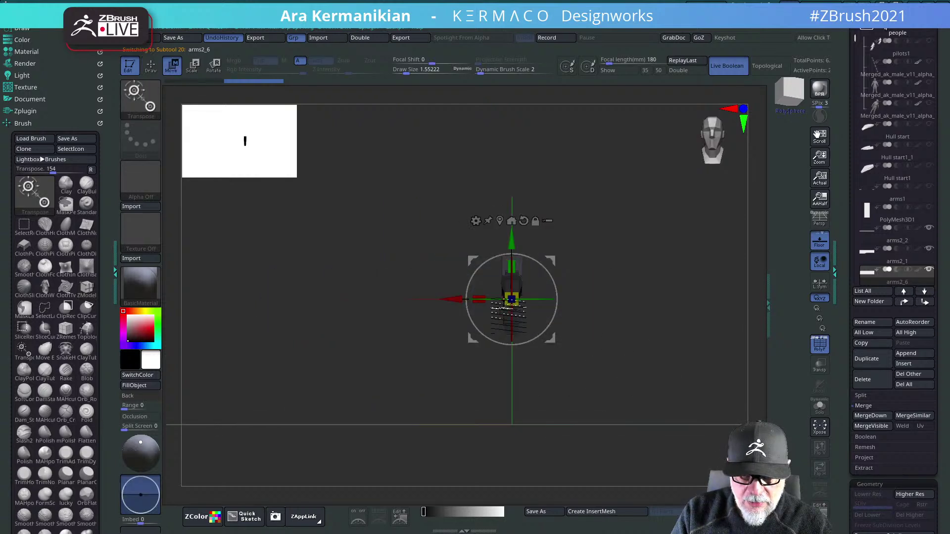
{"action": "left_click_drag", "start_coordinate": [475, 297], "coordinate": [513, 240], "text": "shift"}
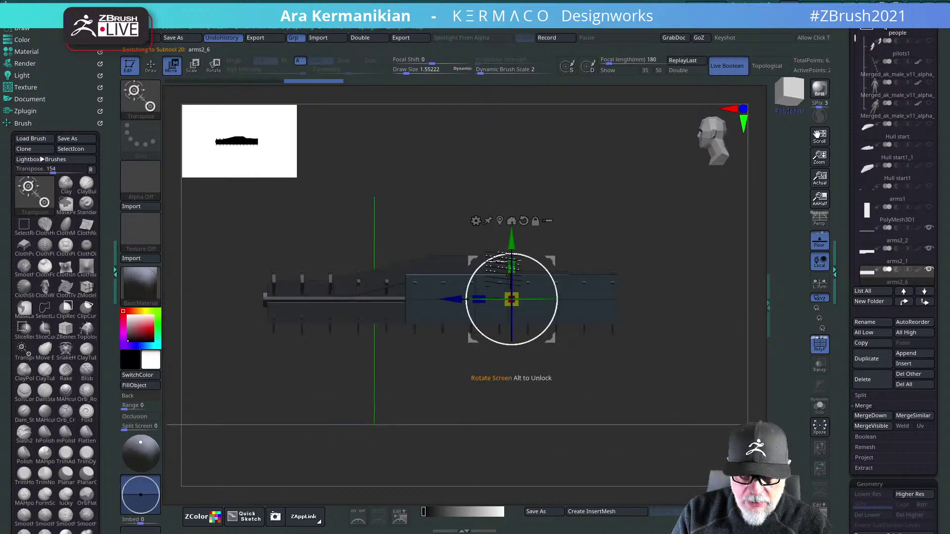
{"action": "left_click_drag", "start_coordinate": [699, 332], "coordinate": [547, 313]}
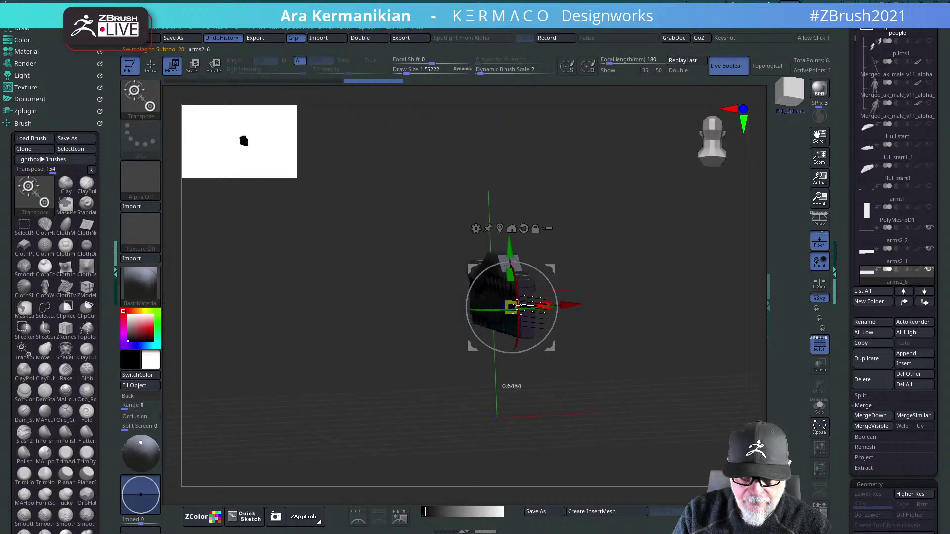
{"action": "left_click_drag", "start_coordinate": [615, 399], "coordinate": [497, 349], "text": "shift"}
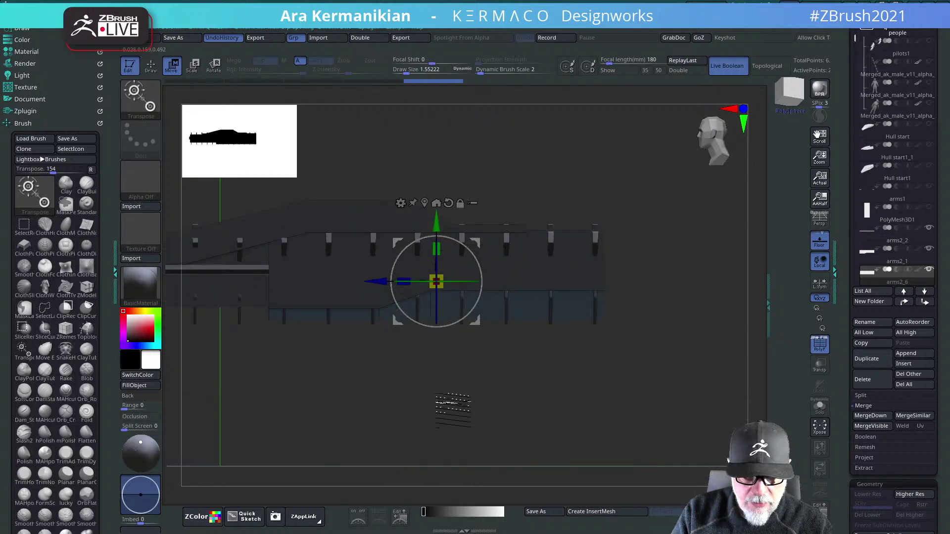
{"action": "left_click_drag", "start_coordinate": [453, 408], "coordinate": [485, 263], "text": "alt"}
{"action": "left_click_drag", "start_coordinate": [473, 220], "coordinate": [473, 231]}
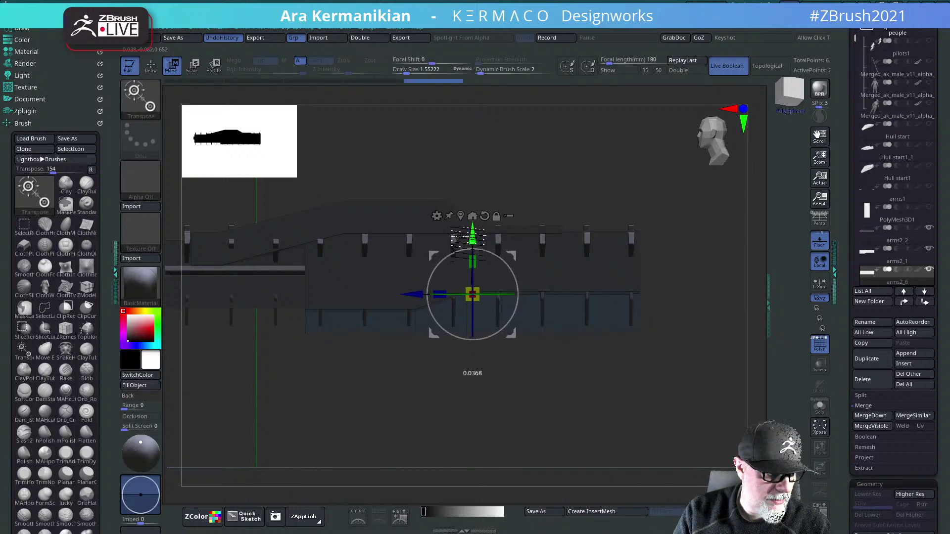
{"action": "left_click_drag", "start_coordinate": [469, 244], "coordinate": [464, 249]}
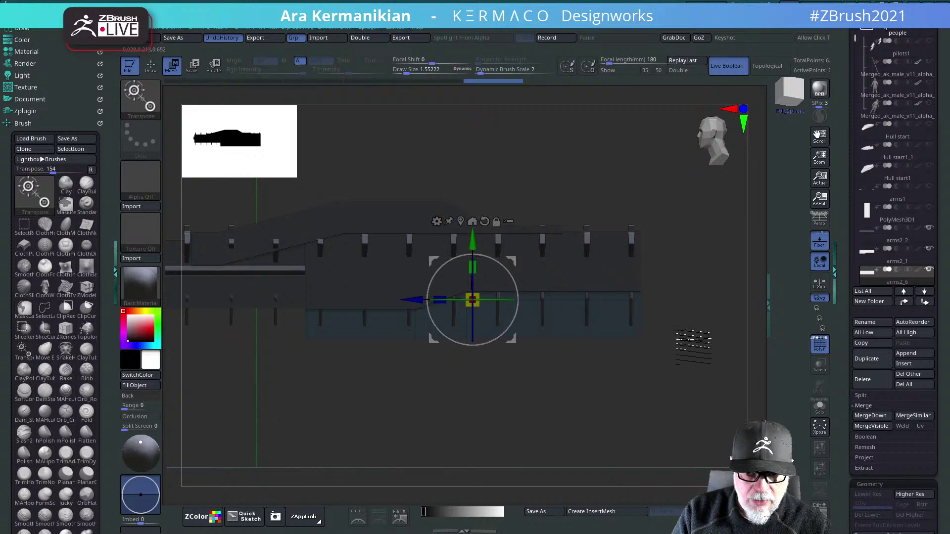
- Clip away the lower rear underside of arms2_6 with ClipCurve and return to the ZModeler brush
{"action": "mouse_move", "coordinate": [717, 327]}
{"action": "left_mouse_down", "text": "ctrl+shift"}
{"action": "mouse_move", "coordinate": [546, 336]}
{"action": "mouse_move", "coordinate": [440, 322]}
{"action": "left_mouse_up", "text": "ctrl+shift"}
{"action": "key", "text": "b"}
{"action": "key", "text": "z"}
{"action": "key", "text": "m"}
{"action": "mouse_move", "coordinate": [624, 402]}
{"action": "left_mouse_down", "text": "shift"}
{"action": "mouse_move", "coordinate": [632, 418]}
{"action": "mouse_move", "coordinate": [668, 418]}
{"action": "mouse_move", "coordinate": [588, 404]}
{"action": "mouse_move", "coordinate": [573, 384]}
{"action": "mouse_move", "coordinate": [558, 312]}
{"action": "mouse_move", "coordinate": [664, 416]}
{"action": "mouse_move", "coordinate": [596, 397]}
{"action": "mouse_move", "coordinate": [614, 414]}
{"action": "mouse_move", "coordinate": [671, 421]}
{"action": "mouse_move", "coordinate": [674, 401]}
{"action": "mouse_move", "coordinate": [514, 375]}
{"action": "left_mouse_up", "text": "shift"}
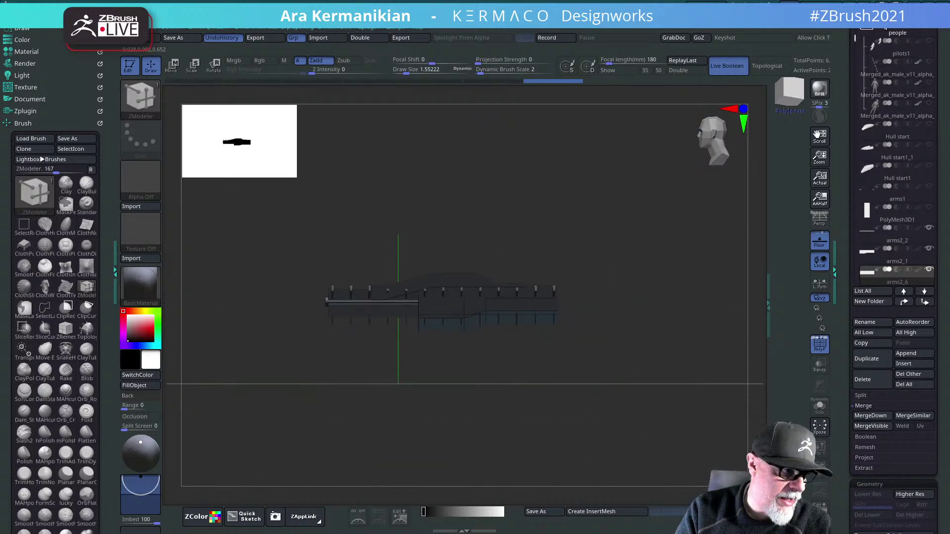
{"action": "left_click_drag", "start_coordinate": [361, 397], "coordinate": [597, 382], "text": "alt"}
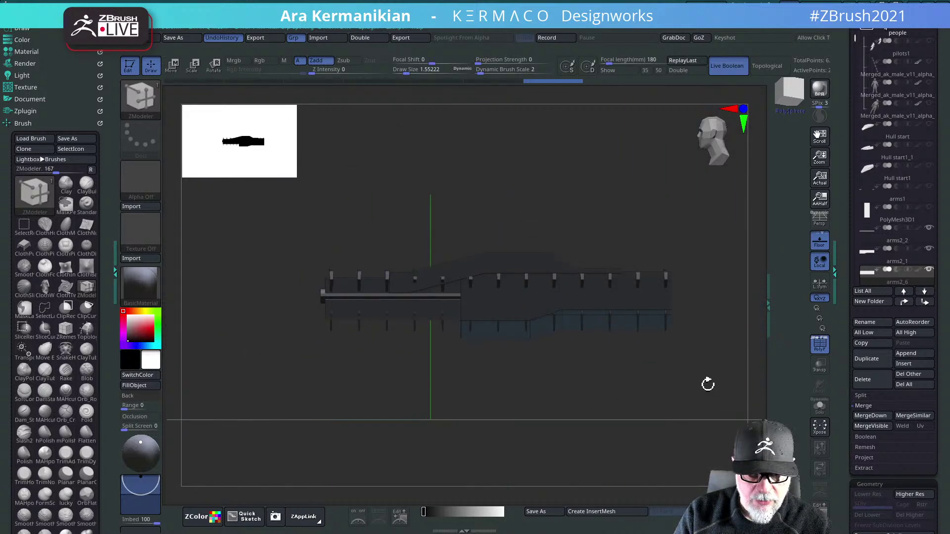
- Select the barrel fins subtool, arms2_4, and mask every fin except the foremost one
{"action": "left_click", "coordinate": [666, 280], "text": "alt"}
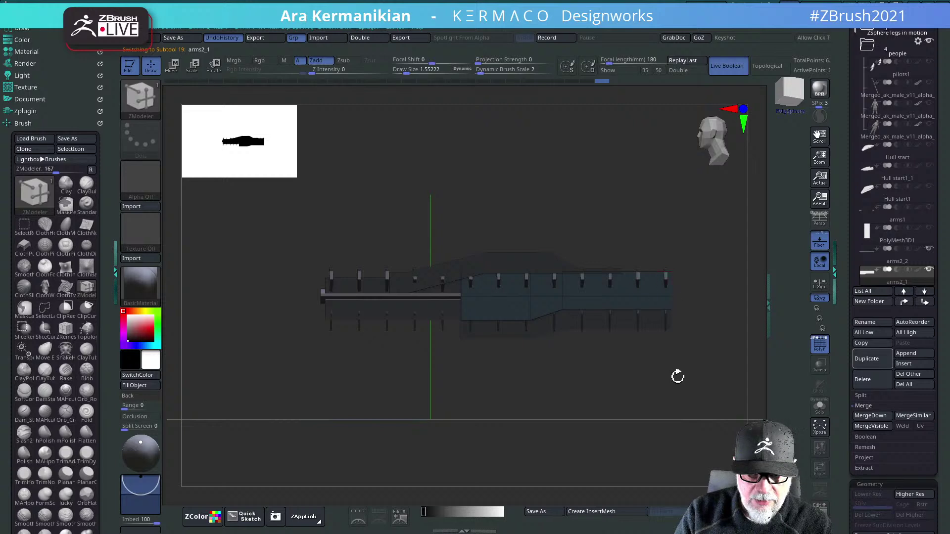
{"action": "left_click", "coordinate": [665, 279], "text": "alt"}
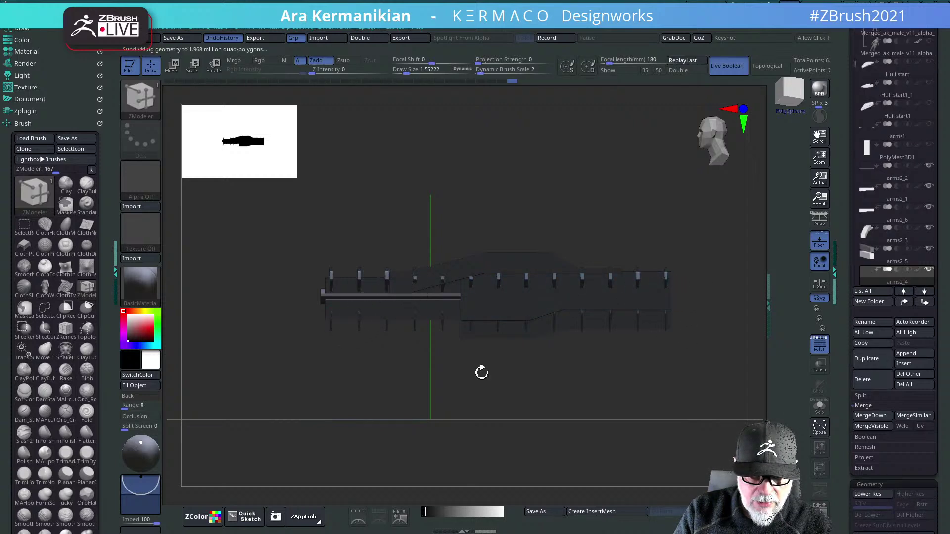
{"action": "left_click", "coordinate": [823, 410]}
{"action": "left_click", "coordinate": [824, 411]}
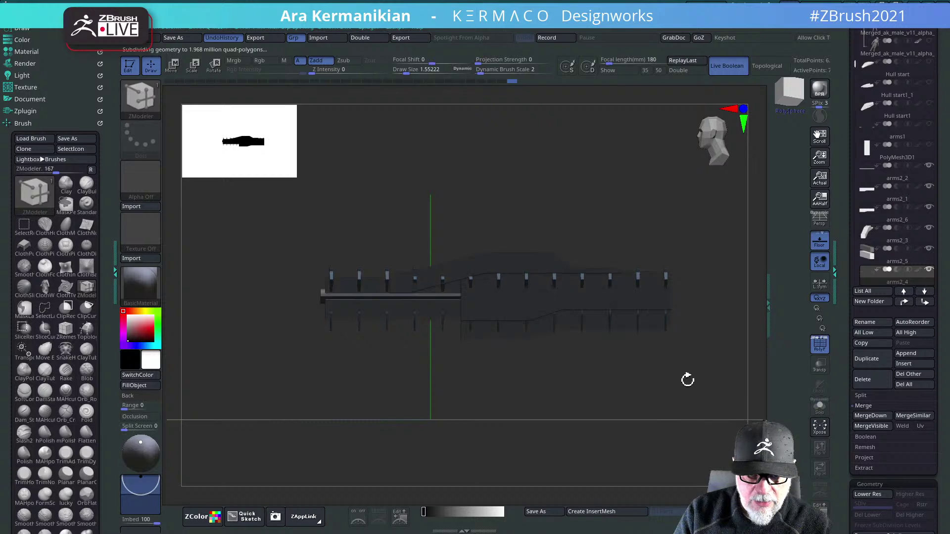
{"action": "left_click_drag", "start_coordinate": [672, 394], "coordinate": [341, 187], "text": "ctrl"}
- Centre the gizmo on the unmasked front fin, try thickening the fin along the barrel and undo the scaling
{"action": "key", "text": "w"}
{"action": "left_click_drag", "start_coordinate": [499, 411], "coordinate": [604, 429], "text": "alt"}
{"action": "left_click_drag", "start_coordinate": [453, 284], "coordinate": [173, 293]}
{"action": "left_click", "coordinate": [240, 203]}
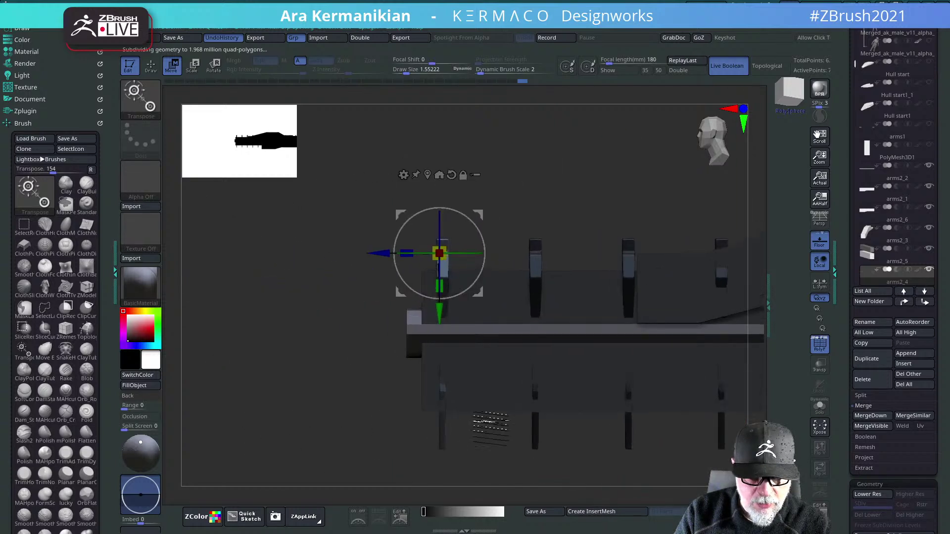
{"action": "left_click", "coordinate": [428, 175]}
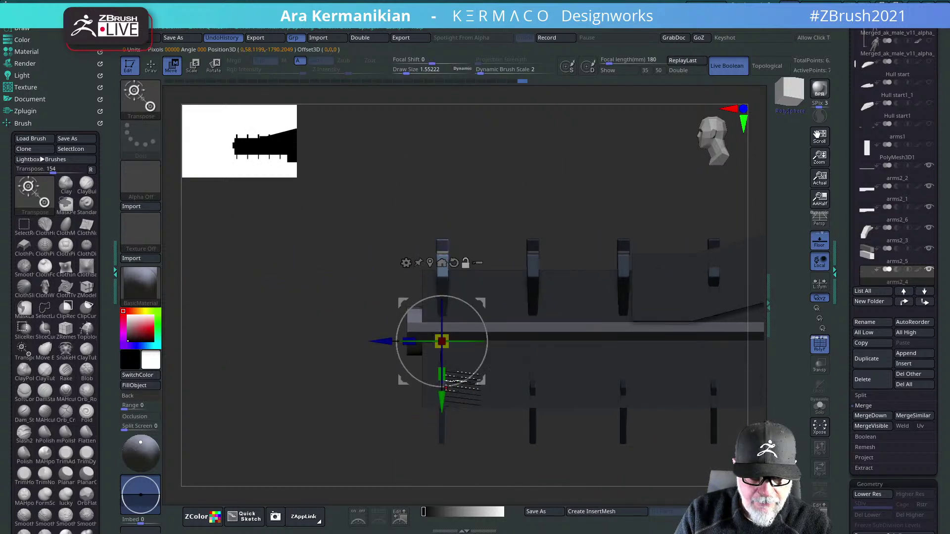
{"action": "left_click_drag", "start_coordinate": [401, 340], "coordinate": [409, 341]}
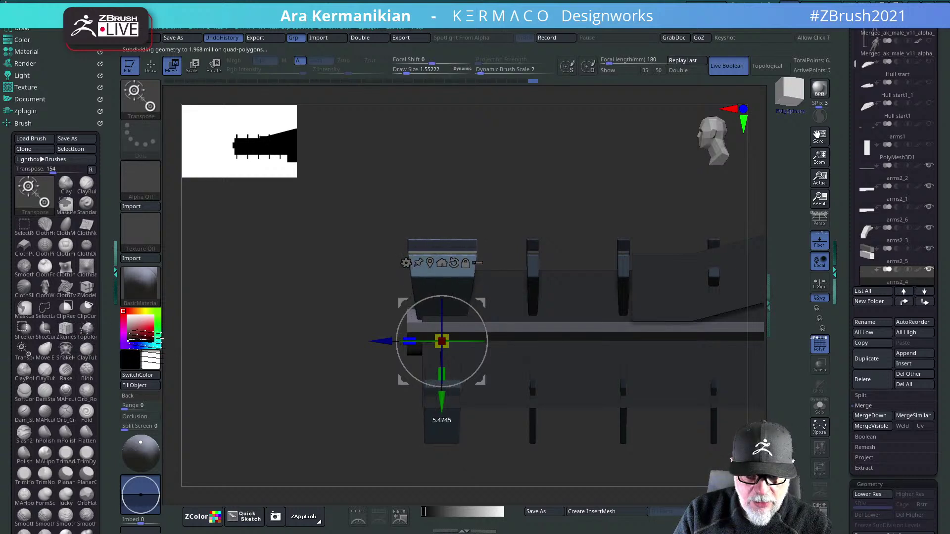
{"action": "key", "text": "ctrl+z"}
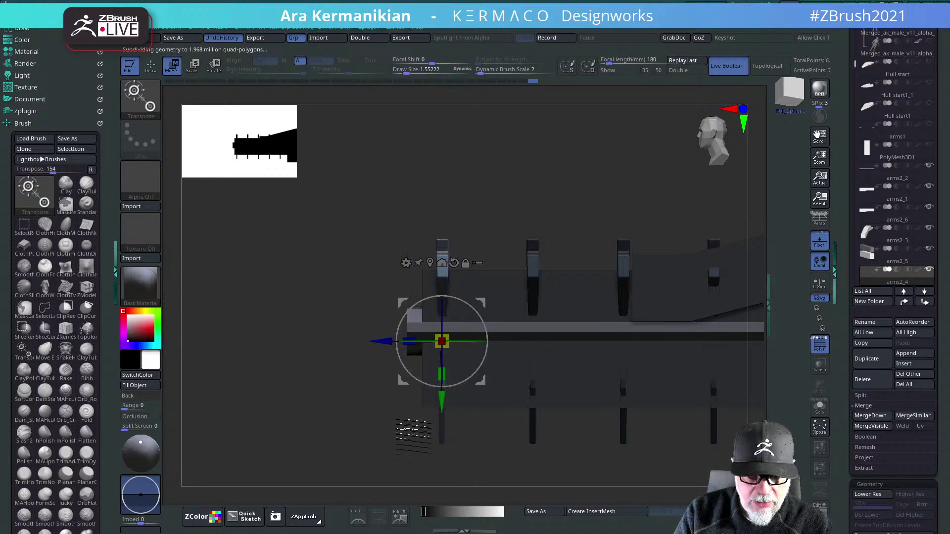
- Cut a tapered side of the front fin straight with a near-vertical ClipCurve stroke
{"action": "left_click_drag", "start_coordinate": [504, 484], "coordinate": [430, 131], "text": "alt"}
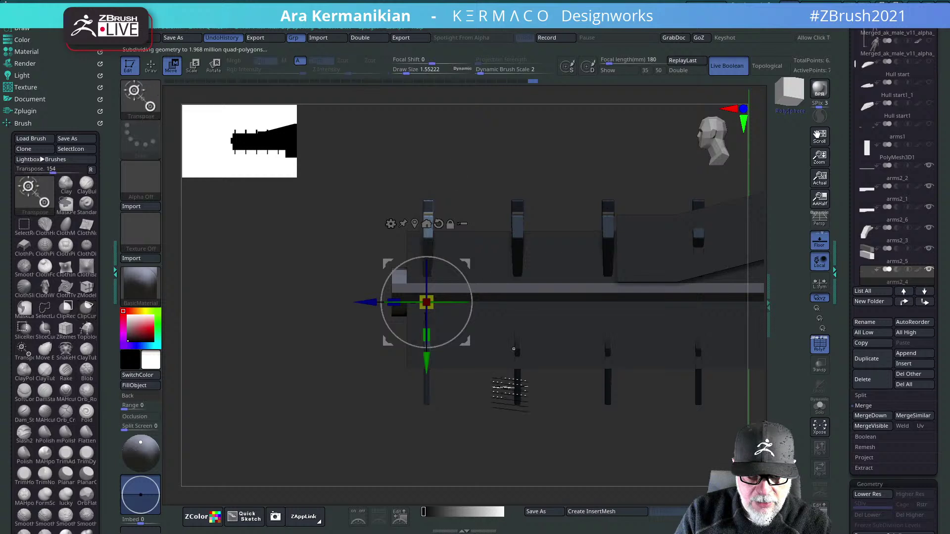
{"action": "mouse_move", "coordinate": [449, 455]}
{"action": "left_mouse_down", "text": "ctrl+shift"}
{"action": "mouse_move", "coordinate": [432, 137]}
{"action": "mouse_move", "coordinate": [450, 136]}
{"action": "mouse_move", "coordinate": [428, 134]}
{"action": "left_mouse_up", "text": "ctrl+shift"}
{"action": "left_click_drag", "start_coordinate": [433, 413], "coordinate": [521, 448]}
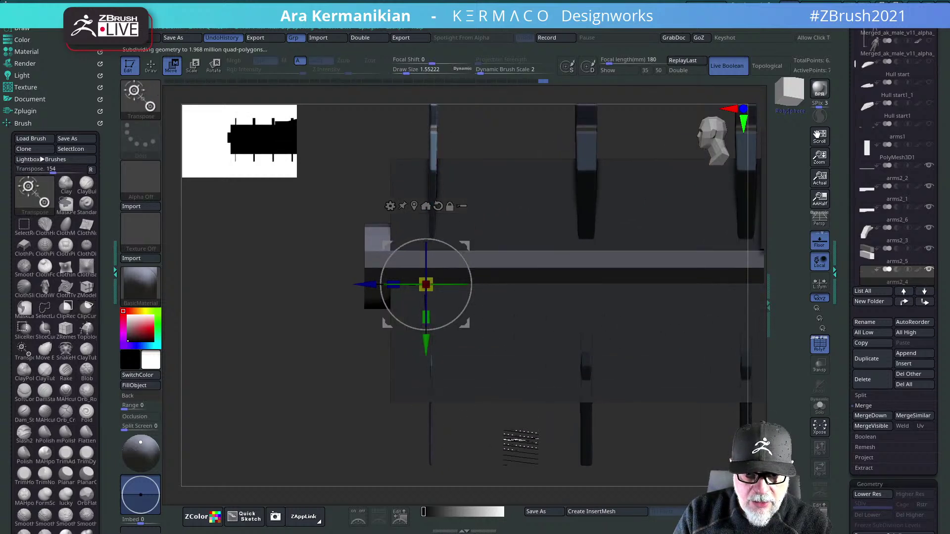
- Isolate the fins with Solo and trim both sides of the front fin with ClipCurve to a thin vertical sliver
{"action": "left_click", "coordinate": [819, 408]}
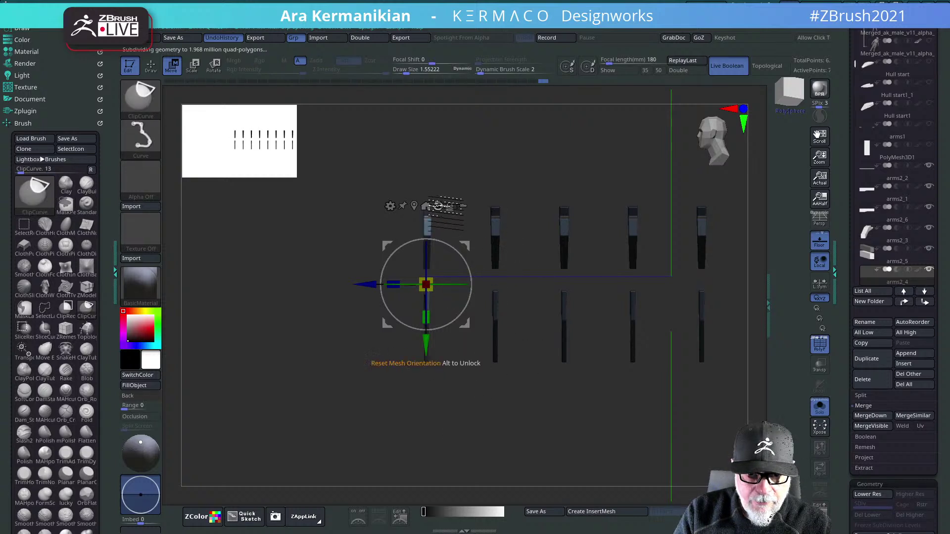
{"action": "left_click", "coordinate": [437, 206]}
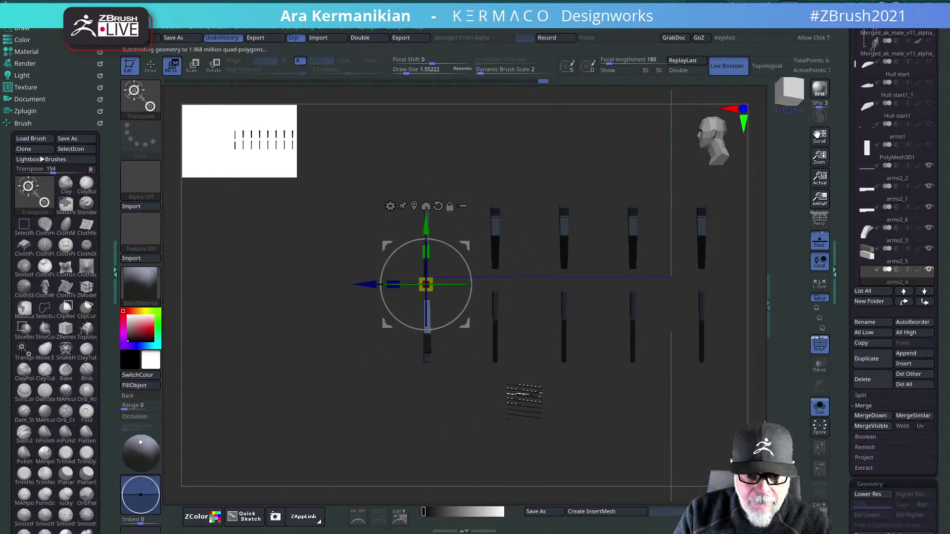
{"action": "key", "text": "ctrl+z"}
{"action": "key", "text": "ctrl+shift"}
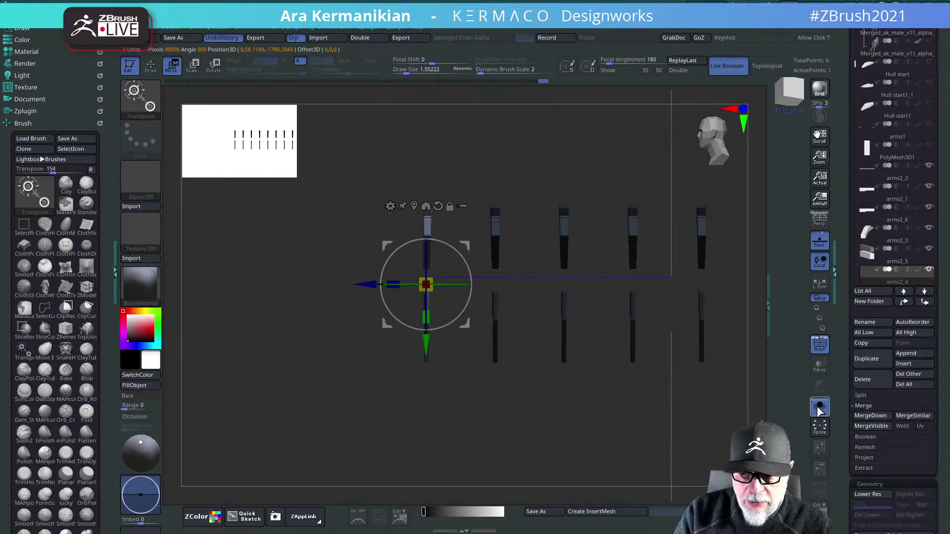
{"action": "left_click_drag", "start_coordinate": [546, 422], "coordinate": [537, 458], "text": "alt"}
{"action": "mouse_move", "coordinate": [484, 123]}
{"action": "left_mouse_down", "text": "ctrl+shift"}
{"action": "mouse_move", "coordinate": [456, 213]}
{"action": "mouse_move", "coordinate": [484, 509]}
{"action": "mouse_move", "coordinate": [462, 517]}
{"action": "mouse_move", "coordinate": [477, 520]}
{"action": "left_mouse_up", "text": "ctrl+shift"}
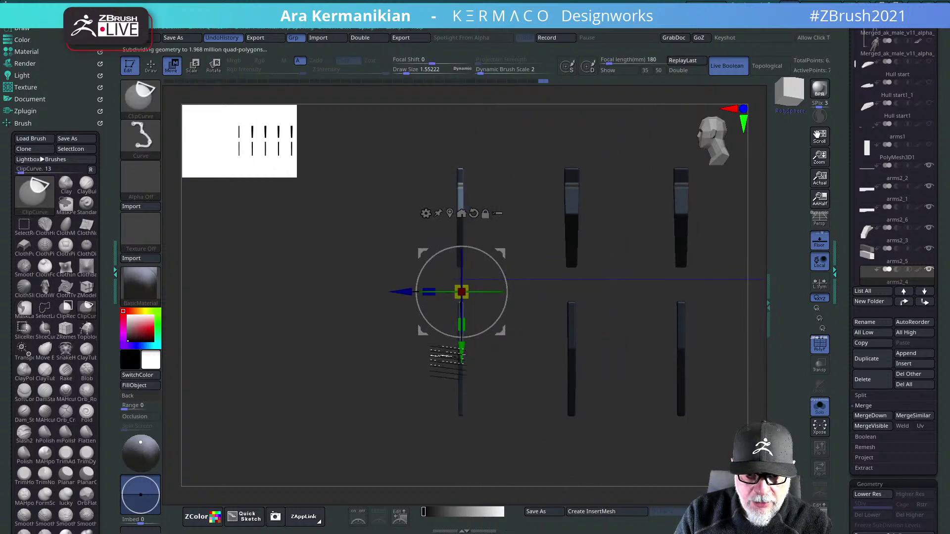
{"action": "mouse_move", "coordinate": [453, 468]}
{"action": "left_mouse_down", "text": "ctrl+shift"}
{"action": "mouse_move", "coordinate": [420, 110]}
{"action": "mouse_move", "coordinate": [485, 104]}
{"action": "mouse_move", "coordinate": [449, 121]}
{"action": "left_mouse_up", "text": "ctrl+shift"}
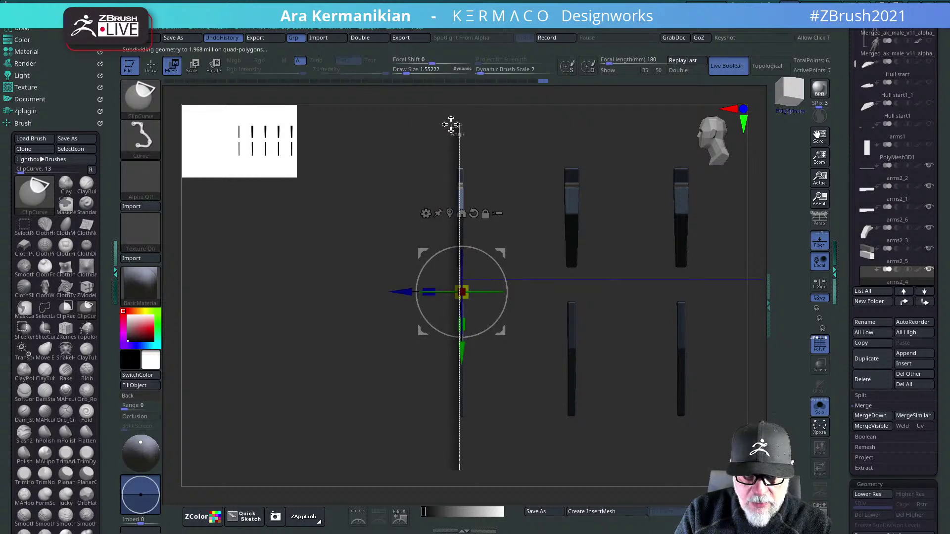
{"action": "left_click_drag", "start_coordinate": [449, 153], "coordinate": [449, 154], "text": "ctrl+shift"}
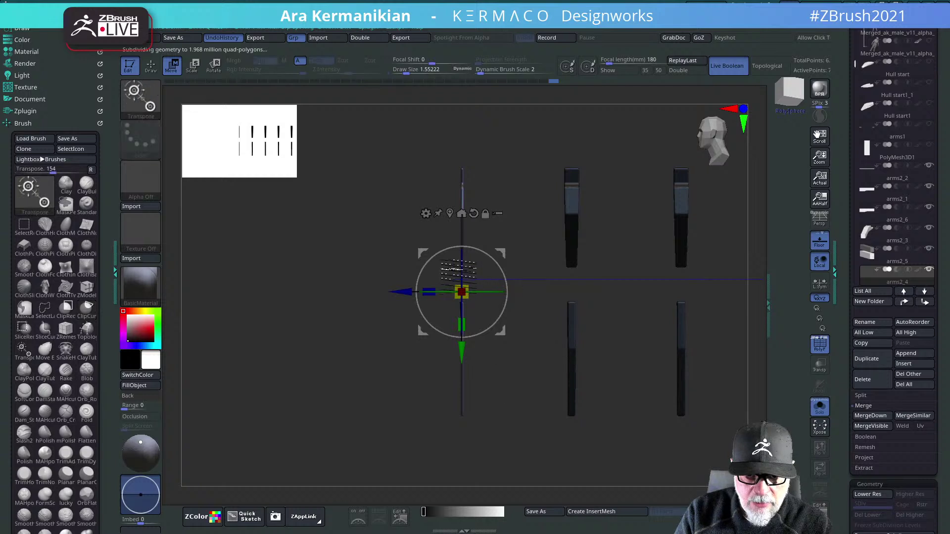
- Scale the thin front fin by 10 along the barrel and shift it slightly rearward
{"action": "mouse_move", "coordinate": [340, 291]}
{"action": "left_mouse_down"}
{"action": "mouse_move", "coordinate": [421, 293]}
{"action": "mouse_move", "coordinate": [333, 291]}
{"action": "left_mouse_up"}
{"action": "key", "text": "ctrl+z"}
{"action": "left_click_drag", "start_coordinate": [85, 307], "coordinate": [10, 306]}
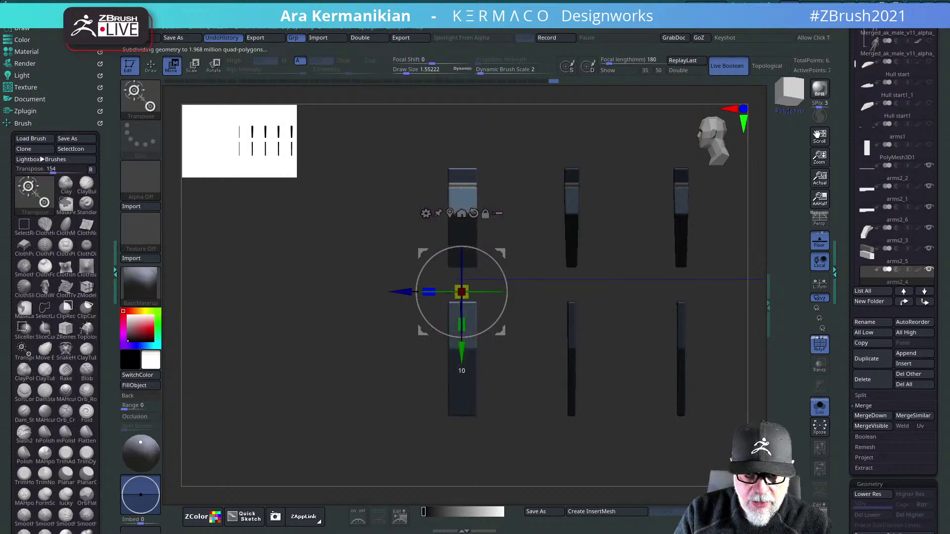
{"action": "left_click_drag", "start_coordinate": [282, 299], "coordinate": [284, 302]}
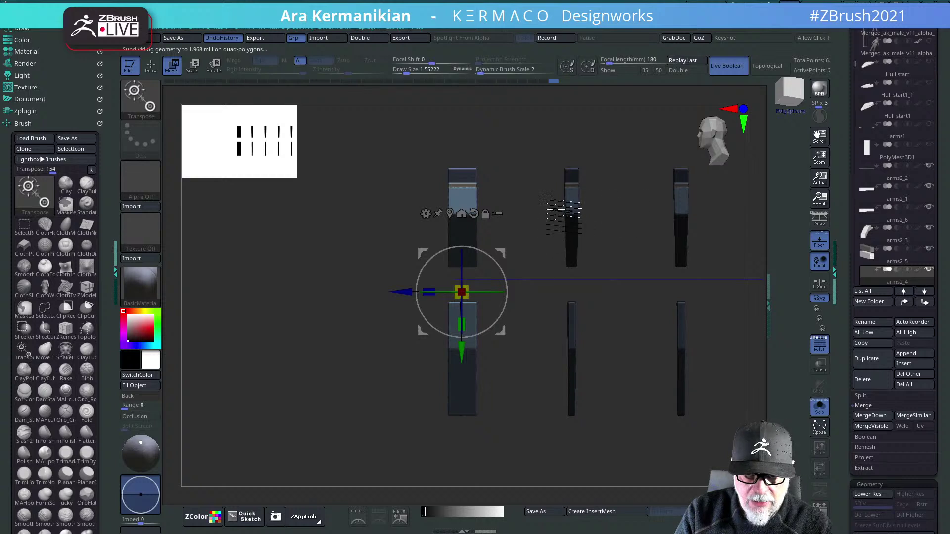
{"action": "right_click_drag", "start_coordinate": [530, 398], "coordinate": [546, 410], "text": "ctrl"}
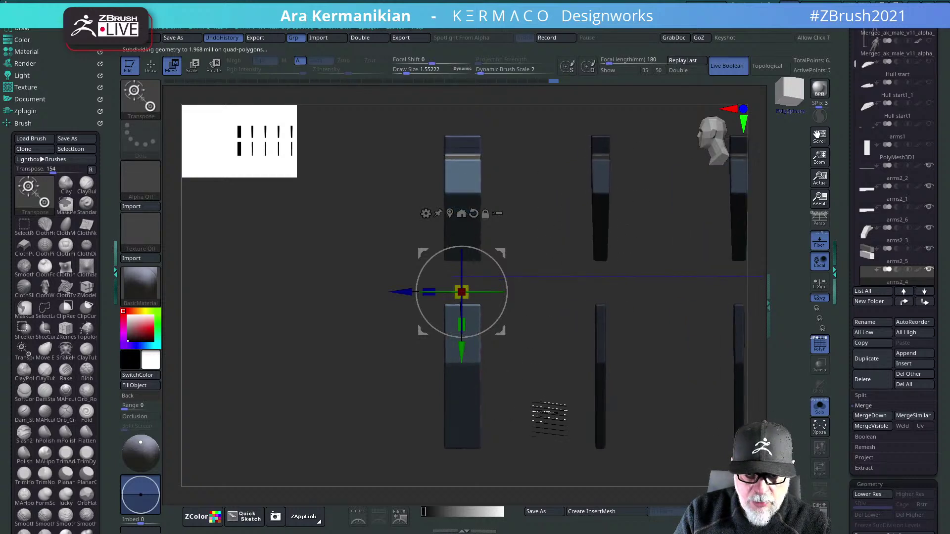
{"action": "left_click_drag", "start_coordinate": [416, 292], "coordinate": [435, 292]}
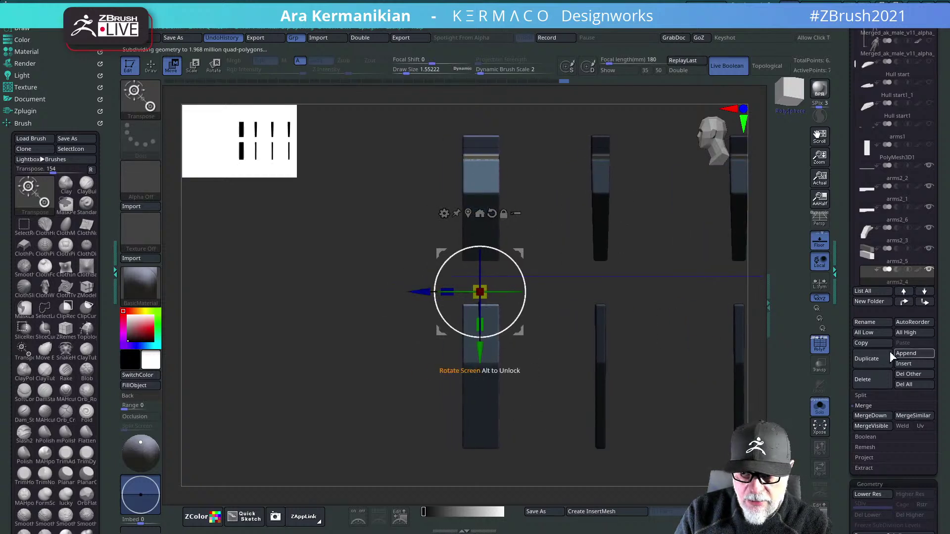
- Show the whole weapon again and scale the front fin along the barrel by about 4.52 into a muzzle block
{"action": "left_click", "coordinate": [821, 411]}
{"action": "left_click_drag", "start_coordinate": [268, 423], "coordinate": [198, 411]}
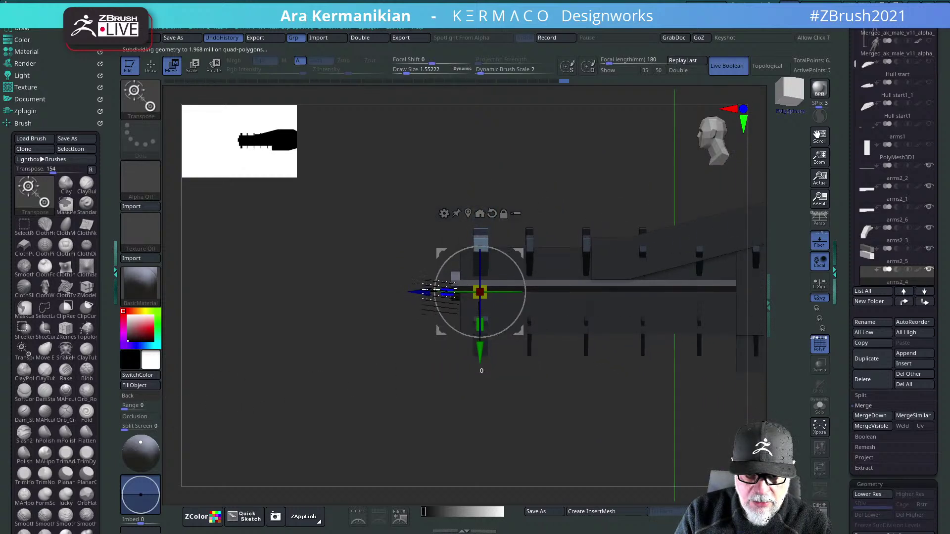
{"action": "left_click_drag", "start_coordinate": [438, 292], "coordinate": [322, 311]}
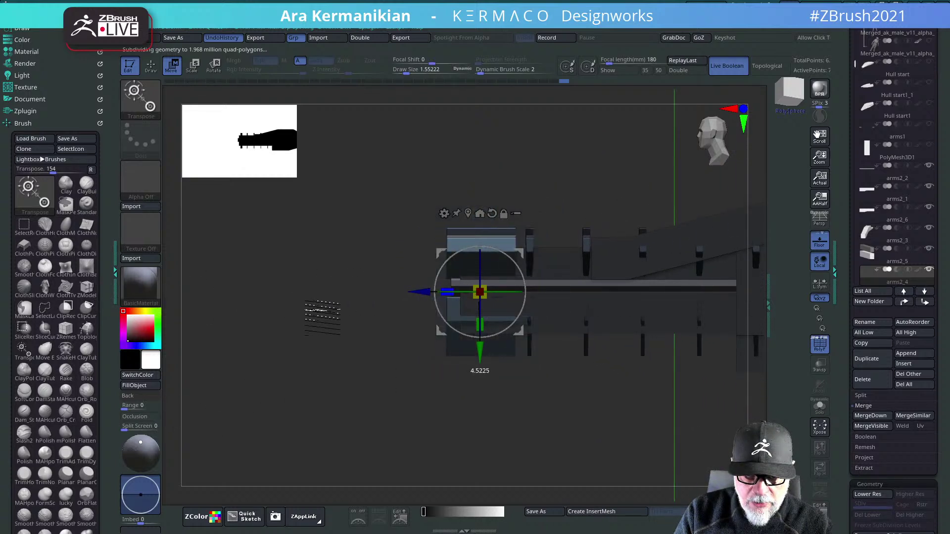
{"action": "left_click_drag", "start_coordinate": [271, 439], "coordinate": [345, 439]}
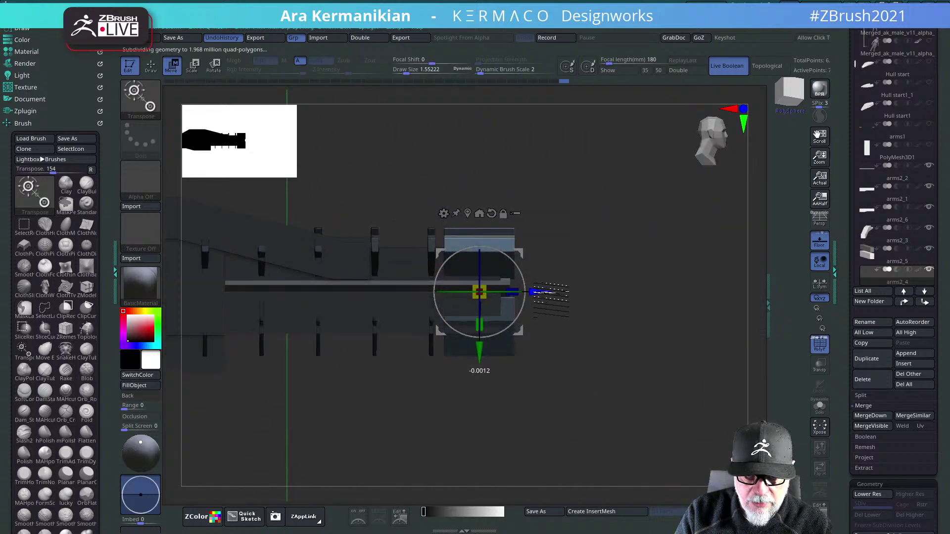
- Raise the front muzzle block slightly, judging its height against the barrel opening from the front view
{"action": "left_click_drag", "start_coordinate": [644, 345], "coordinate": [601, 355]}
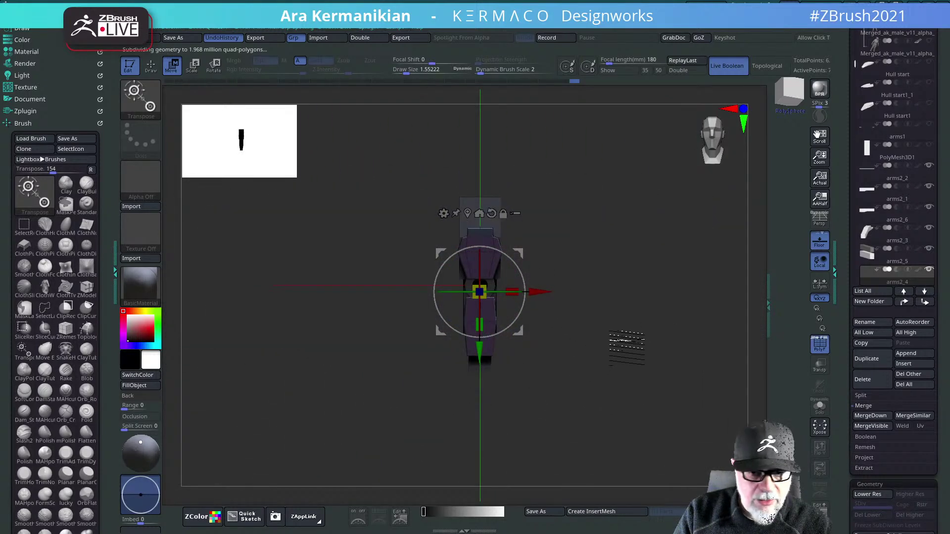
{"action": "key", "text": "q"}
{"action": "mouse_move", "coordinate": [656, 345]}
{"action": "left_mouse_down"}
{"action": "mouse_move", "coordinate": [630, 345]}
{"action": "mouse_move", "coordinate": [654, 340]}
{"action": "mouse_move", "coordinate": [639, 338]}
{"action": "mouse_move", "coordinate": [603, 294]}
{"action": "mouse_move", "coordinate": [657, 331]}
{"action": "left_mouse_up"}
{"action": "key", "text": "w"}
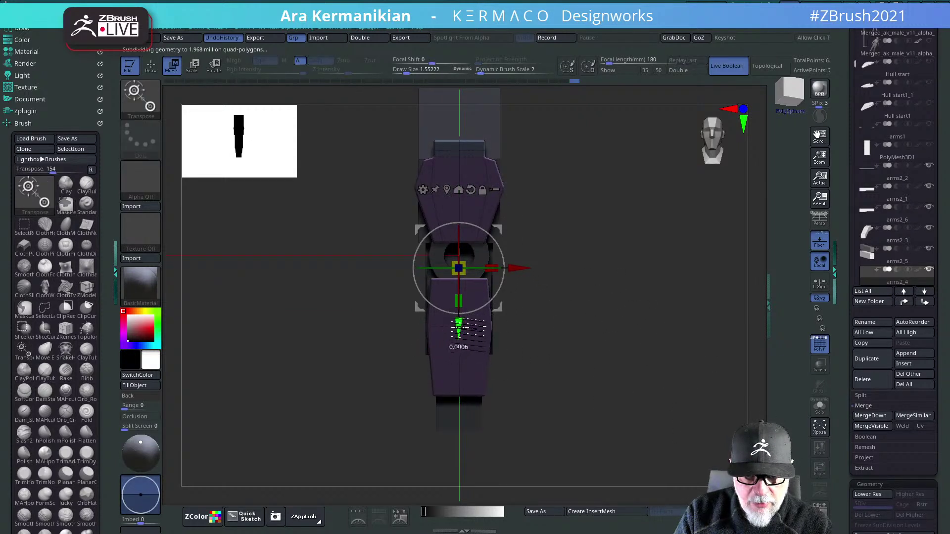
{"action": "left_click_drag", "start_coordinate": [458, 328], "coordinate": [459, 323]}
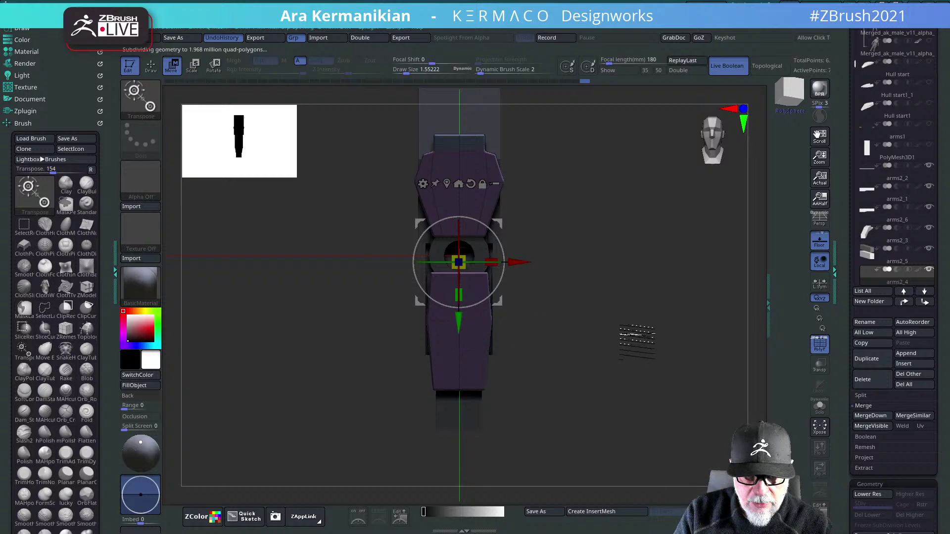
- Switch to the ZModeler brush and examine the muzzle block from the side and the front
{"action": "key", "text": "b"}
{"action": "key", "text": "z"}
{"action": "key", "text": "m"}
{"action": "mouse_move", "coordinate": [604, 317]}
{"action": "left_mouse_down"}
{"action": "mouse_move", "coordinate": [615, 335]}
{"action": "mouse_move", "coordinate": [551, 329]}
{"action": "mouse_move", "coordinate": [642, 322]}
{"action": "mouse_move", "coordinate": [581, 305]}
{"action": "mouse_move", "coordinate": [674, 346]}
{"action": "mouse_move", "coordinate": [634, 305]}
{"action": "mouse_move", "coordinate": [458, 250]}
{"action": "left_mouse_up"}
{"action": "key", "text": "w"}
{"action": "key", "text": "b"}
{"action": "key", "text": "z"}
{"action": "key", "text": "m"}
{"action": "left_click_drag", "start_coordinate": [613, 300], "coordinate": [352, 259]}
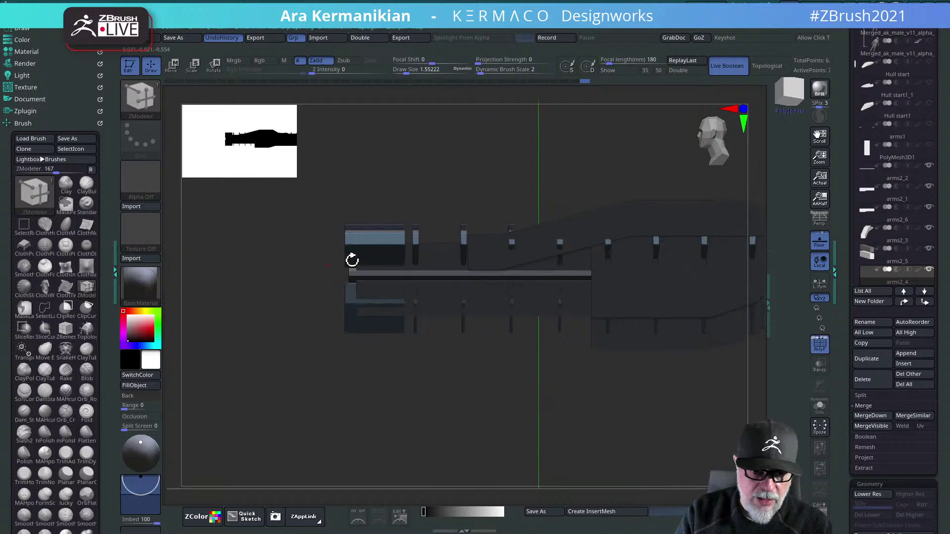
{"action": "left_click_drag", "start_coordinate": [375, 425], "coordinate": [353, 285]}
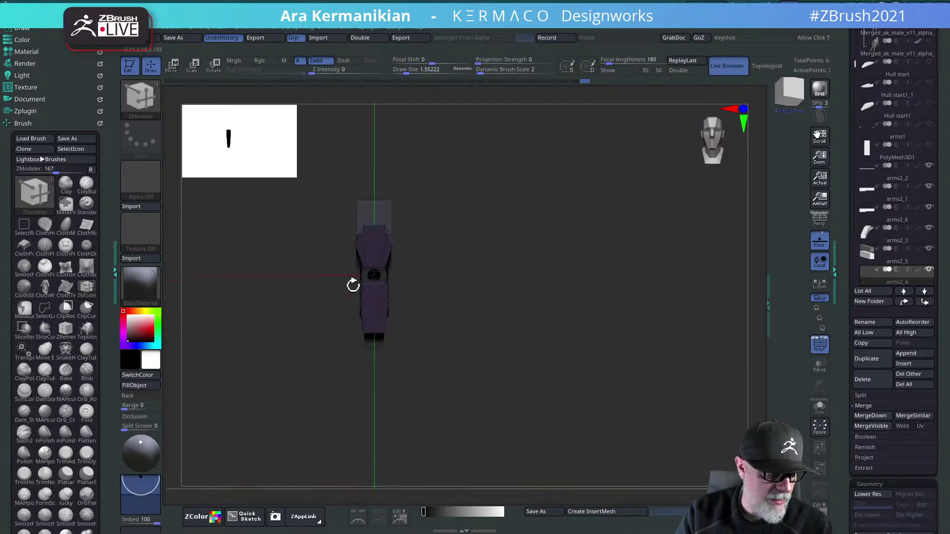
- Select the inner barrel tube and extend its front end ring forward in two sections using QMesh with the Polyloop target
{"action": "left_click_drag", "start_coordinate": [471, 343], "coordinate": [460, 302]}
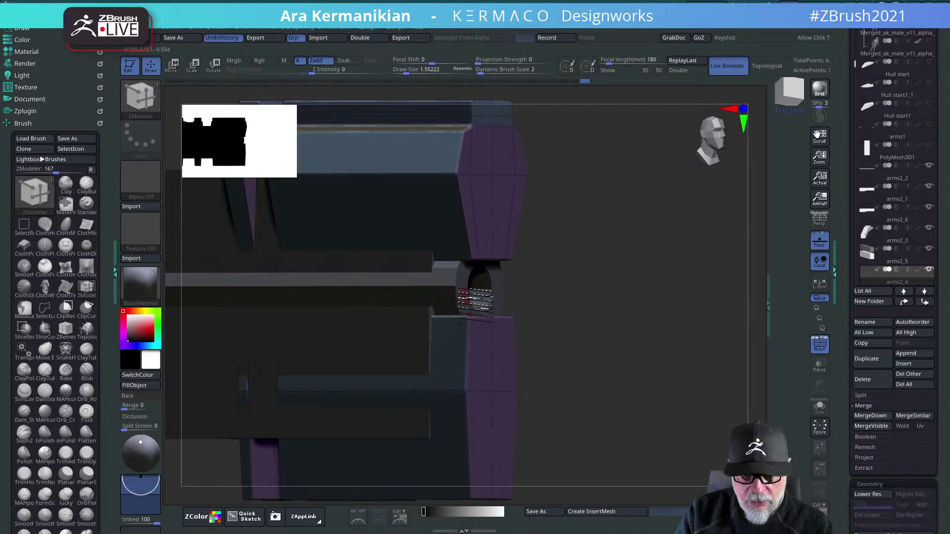
{"action": "left_click", "coordinate": [476, 302], "text": "alt"}
{"action": "left_click_drag", "start_coordinate": [655, 299], "coordinate": [614, 321]}
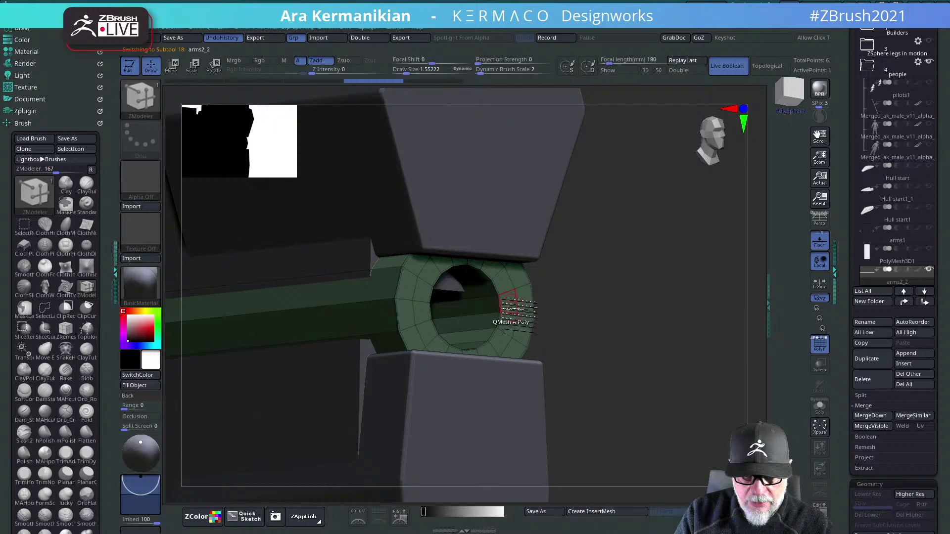
{"action": "key", "text": "space"}
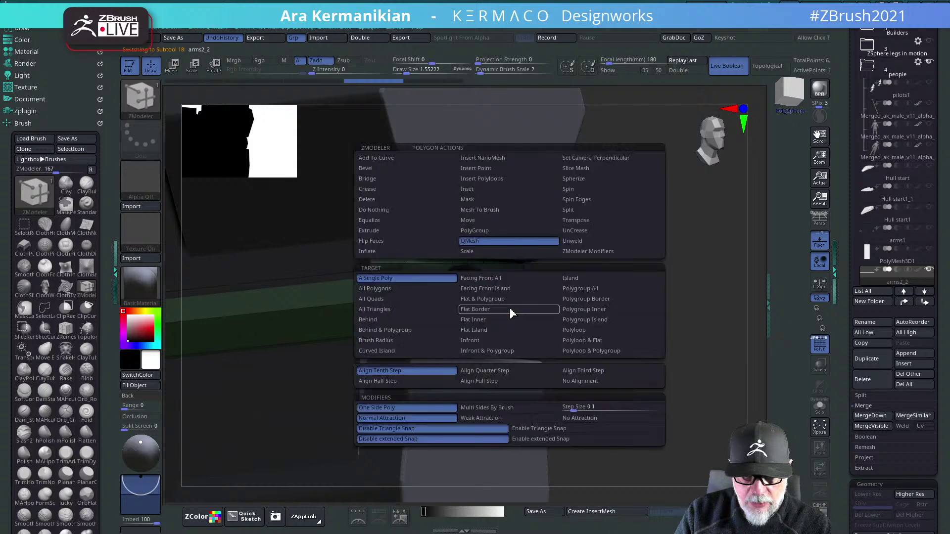
{"action": "left_click", "coordinate": [589, 340]}
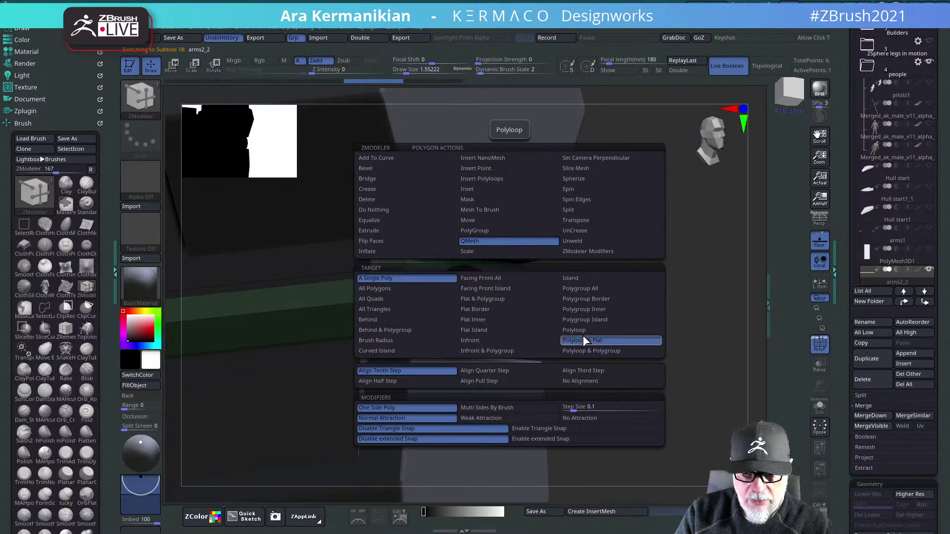
{"action": "left_click", "coordinate": [593, 332]}
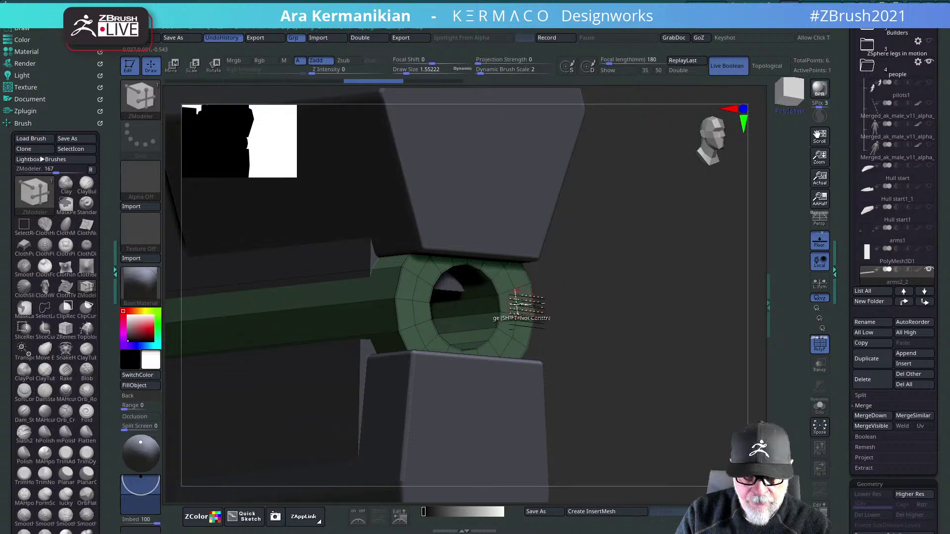
{"action": "mouse_move", "coordinate": [547, 312]}
{"action": "left_mouse_down"}
{"action": "mouse_move", "coordinate": [710, 329]}
{"action": "mouse_move", "coordinate": [660, 393]}
{"action": "mouse_move", "coordinate": [569, 334]}
{"action": "mouse_move", "coordinate": [630, 350]}
{"action": "mouse_move", "coordinate": [630, 337]}
{"action": "mouse_move", "coordinate": [568, 318]}
{"action": "mouse_move", "coordinate": [600, 329]}
{"action": "mouse_move", "coordinate": [589, 323]}
{"action": "mouse_move", "coordinate": [598, 301]}
{"action": "mouse_move", "coordinate": [639, 299]}
{"action": "mouse_move", "coordinate": [752, 322]}
{"action": "left_mouse_up"}
{"action": "left_click_drag", "start_coordinate": [605, 438], "coordinate": [494, 283]}
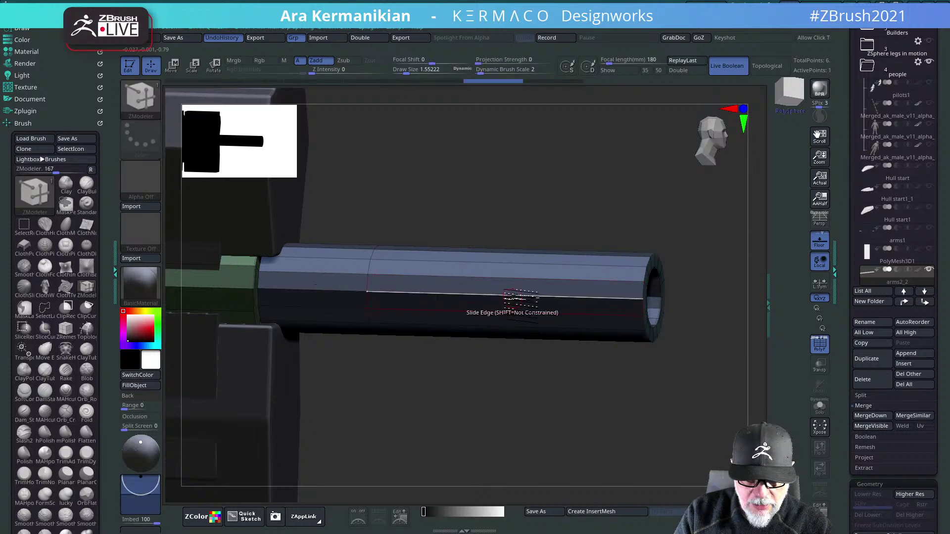
- Thicken the front section of the barrel extension outward with a QMesh Polyloop extrusion, leaving the section behind it narrower
{"action": "key", "text": "space"}
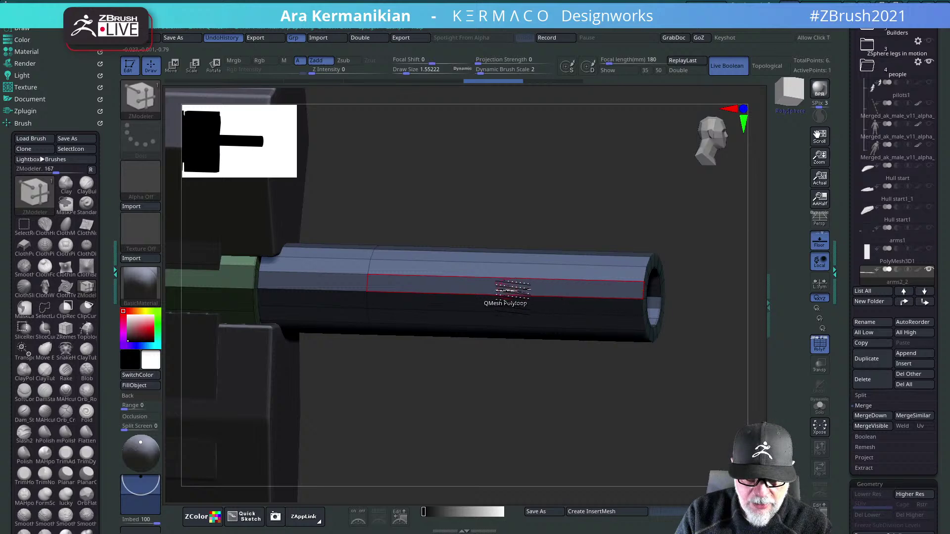
{"action": "left_click", "coordinate": [513, 290]}
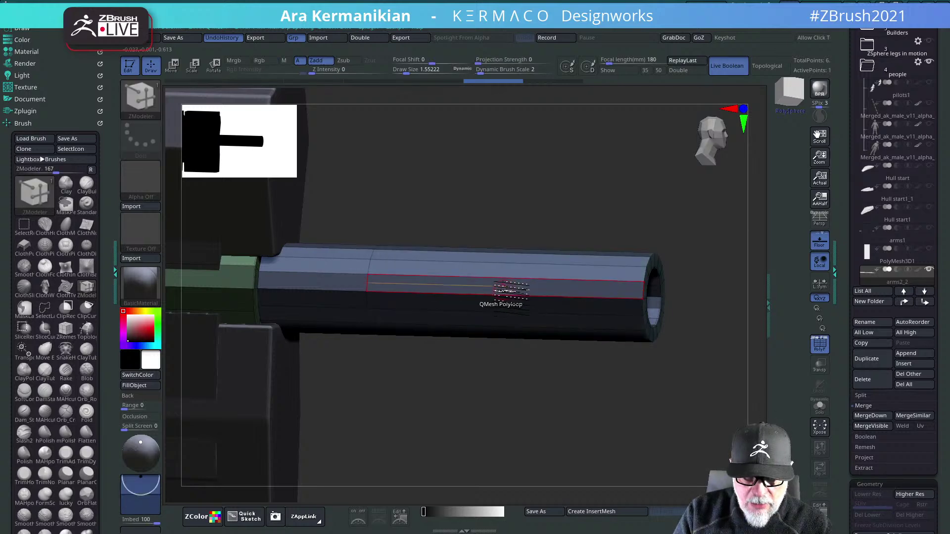
{"action": "mouse_move", "coordinate": [513, 290]}
{"action": "left_mouse_down"}
{"action": "mouse_move", "coordinate": [445, 270]}
{"action": "mouse_move", "coordinate": [525, 183]}
{"action": "mouse_move", "coordinate": [560, 216]}
{"action": "mouse_move", "coordinate": [346, 335]}
{"action": "mouse_move", "coordinate": [265, 401]}
{"action": "mouse_move", "coordinate": [358, 405]}
{"action": "mouse_move", "coordinate": [509, 326]}
{"action": "mouse_move", "coordinate": [658, 424]}
{"action": "mouse_move", "coordinate": [527, 413]}
{"action": "mouse_move", "coordinate": [480, 446]}
{"action": "mouse_move", "coordinate": [443, 312]}
{"action": "left_mouse_up"}
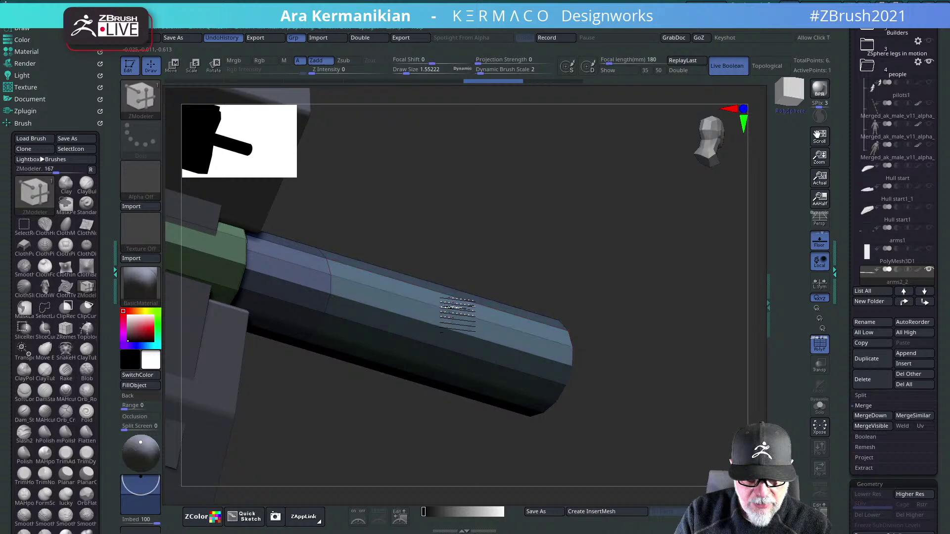
{"action": "left_click_drag", "start_coordinate": [458, 314], "coordinate": [463, 312]}
{"action": "left_click_drag", "start_coordinate": [643, 238], "coordinate": [446, 307]}
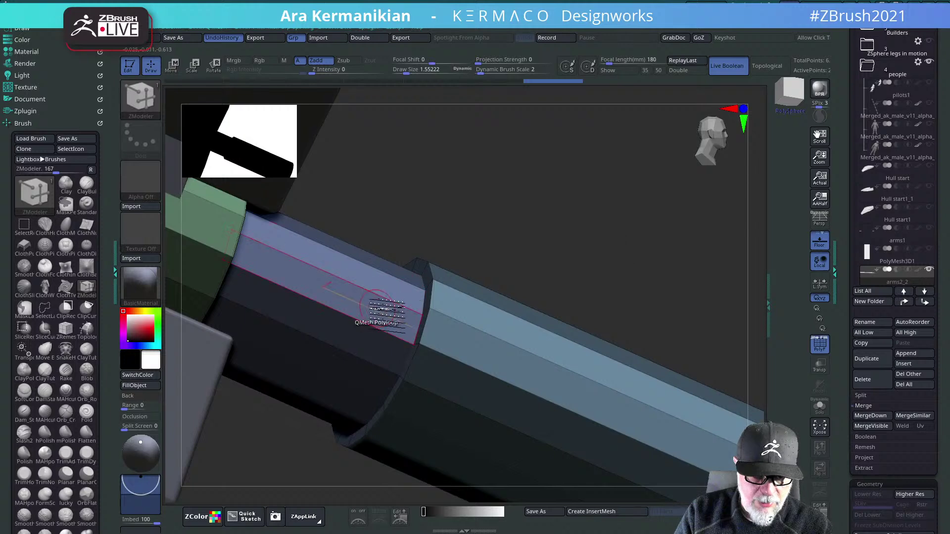
- Use the Insert Single EdgeLoop edge action to rework the abrupt step behind the thick section into a sloped shoulder
{"action": "key", "text": "space"}
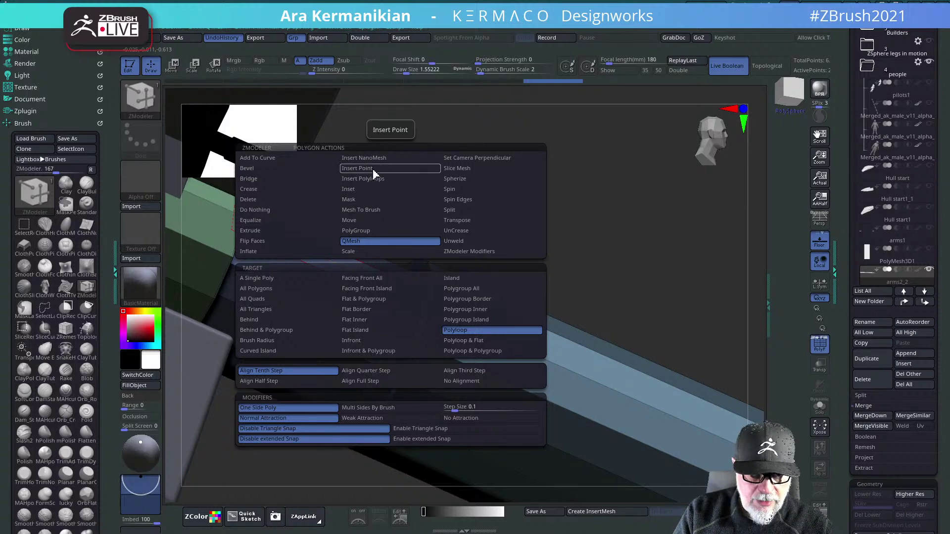
{"action": "key", "text": "space"}
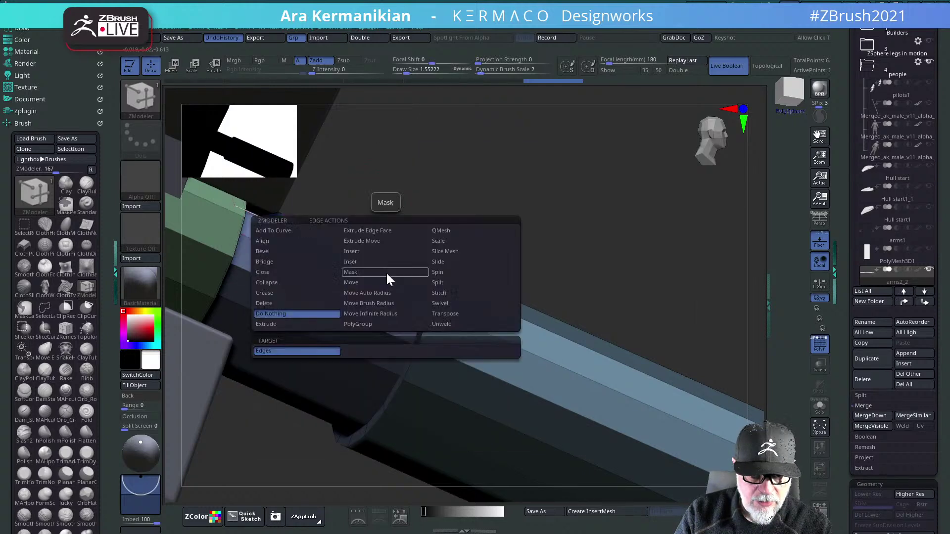
{"action": "left_click", "coordinate": [359, 255]}
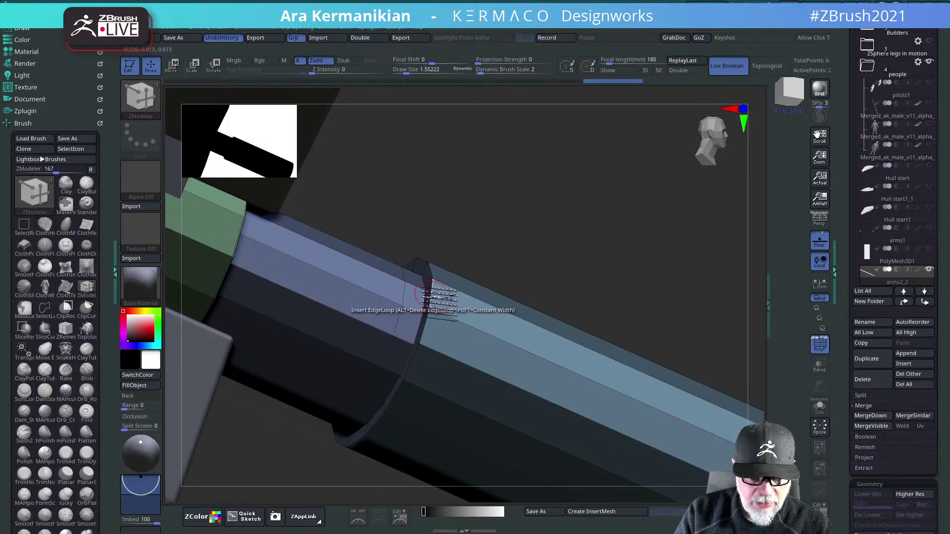
{"action": "left_click", "coordinate": [428, 304]}
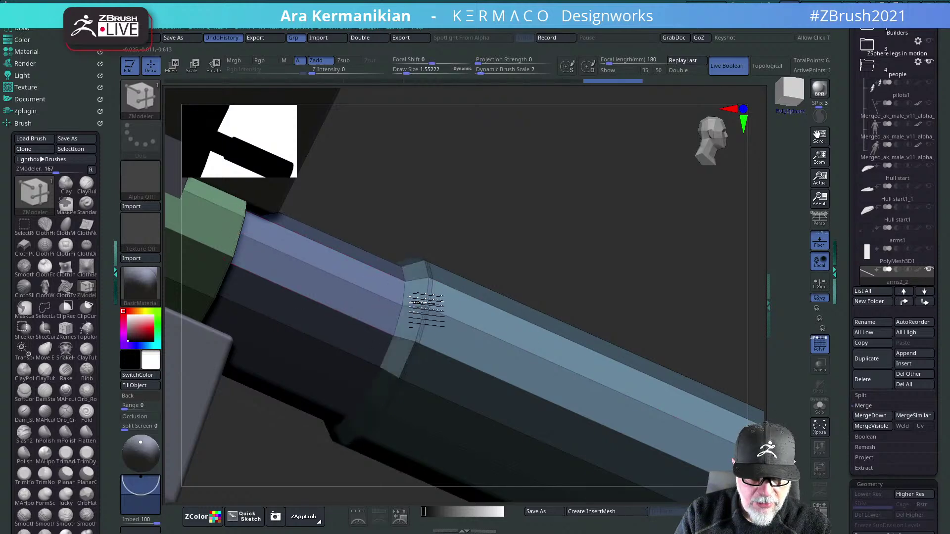
{"action": "left_click_drag", "start_coordinate": [624, 256], "coordinate": [594, 242]}
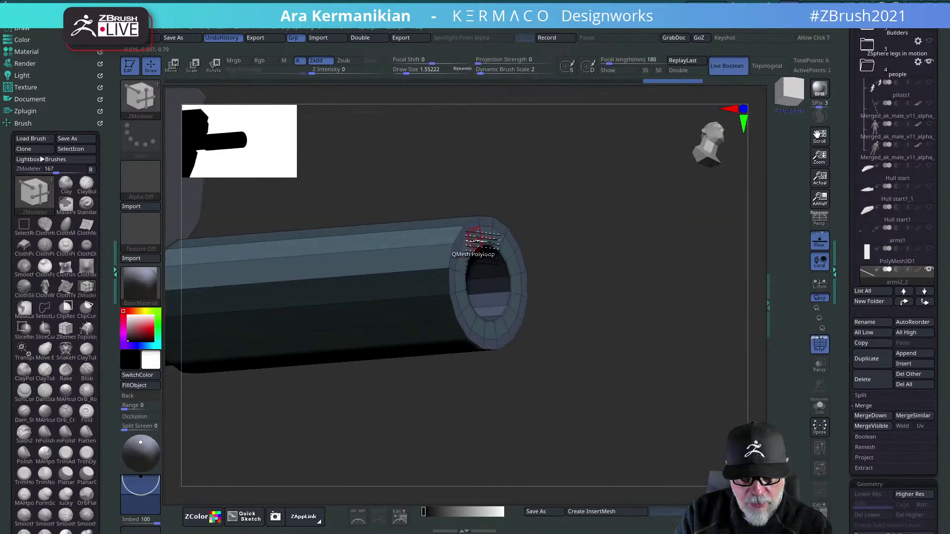
- Mask the end-face rings of the barrel tip with Mask Polyloop, and invert the mask to prepare moving them
{"action": "key", "text": "space"}
{"action": "left_click", "coordinate": [431, 199]}
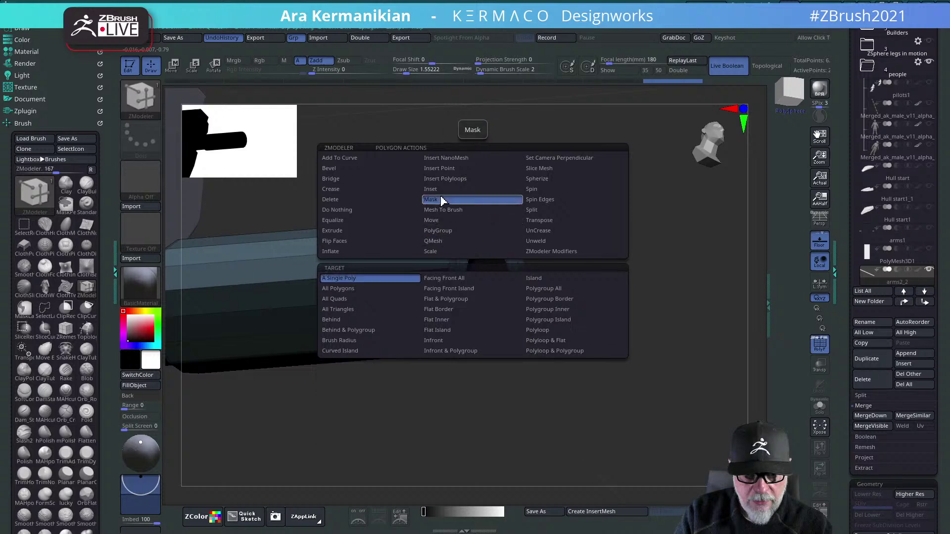
{"action": "left_click", "coordinate": [539, 330]}
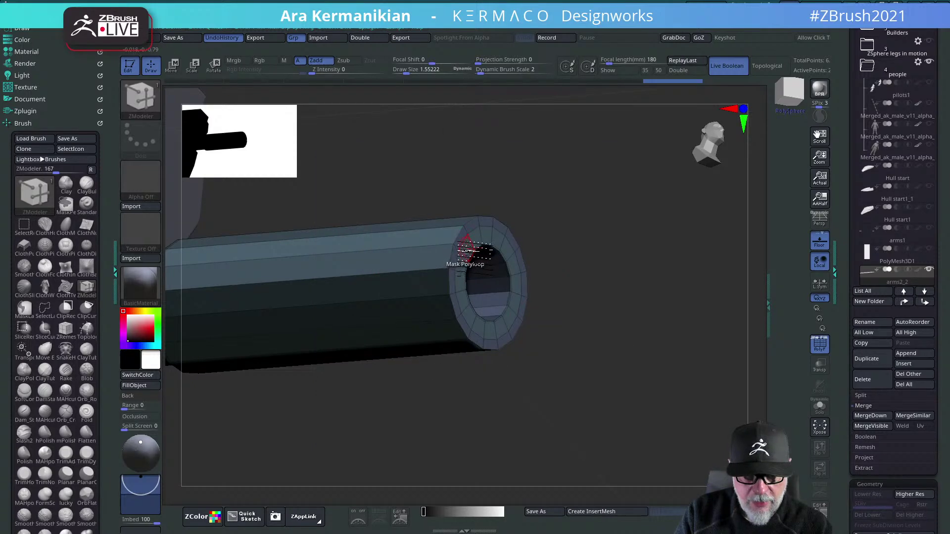
{"action": "left_click", "coordinate": [466, 242]}
{"action": "left_click", "coordinate": [475, 254]}
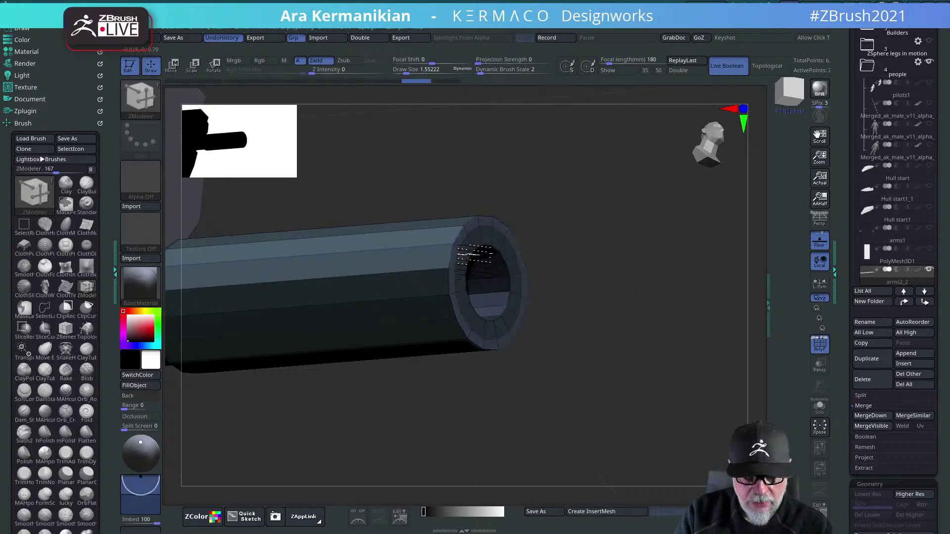
{"action": "left_click", "coordinate": [663, 305], "text": "ctrl"}
{"action": "key", "text": "w"}
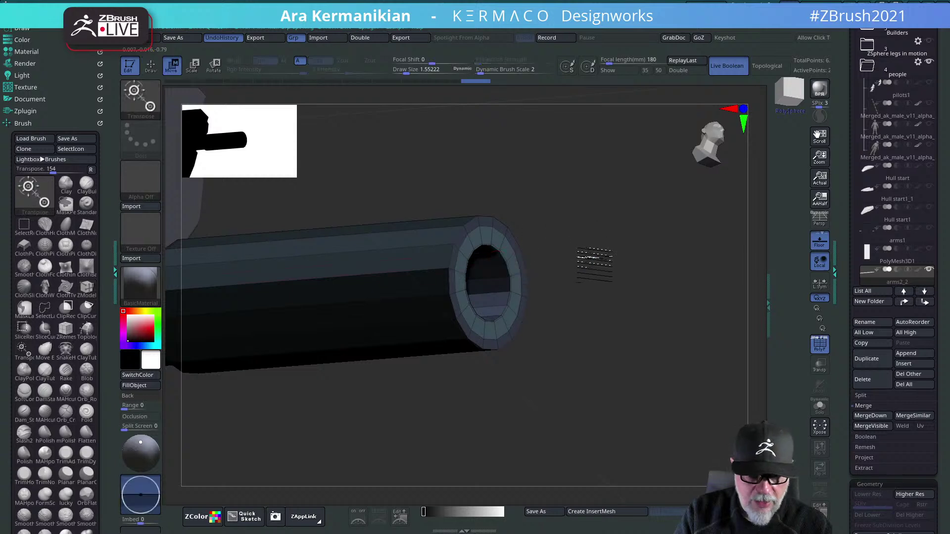
- Move the unmasked end ring forward about 0.0187 along the barrel to chamfer the tip, then clear the mask
{"action": "left_click_drag", "start_coordinate": [594, 263], "coordinate": [633, 295], "text": "shift"}
{"action": "left_click_drag", "start_coordinate": [619, 242], "coordinate": [469, 190], "text": "alt"}
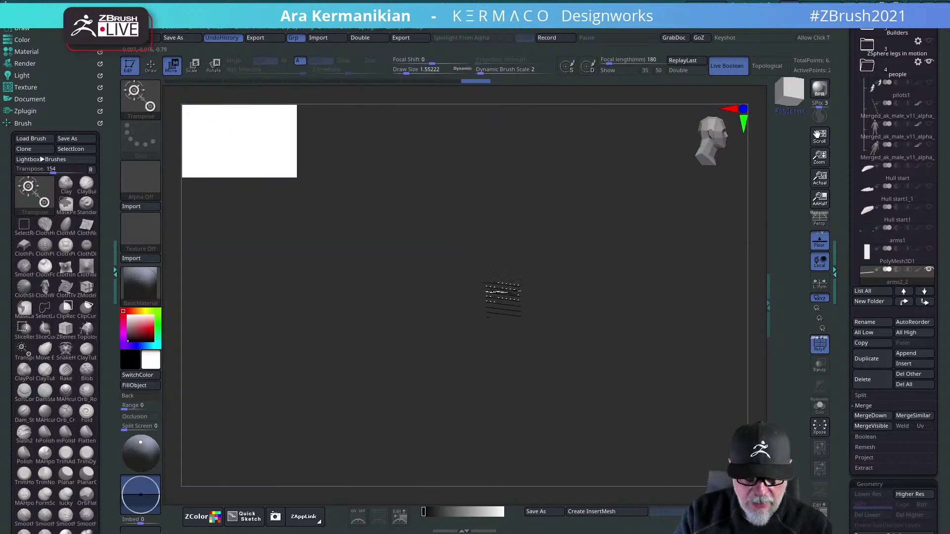
{"action": "key", "text": "f"}
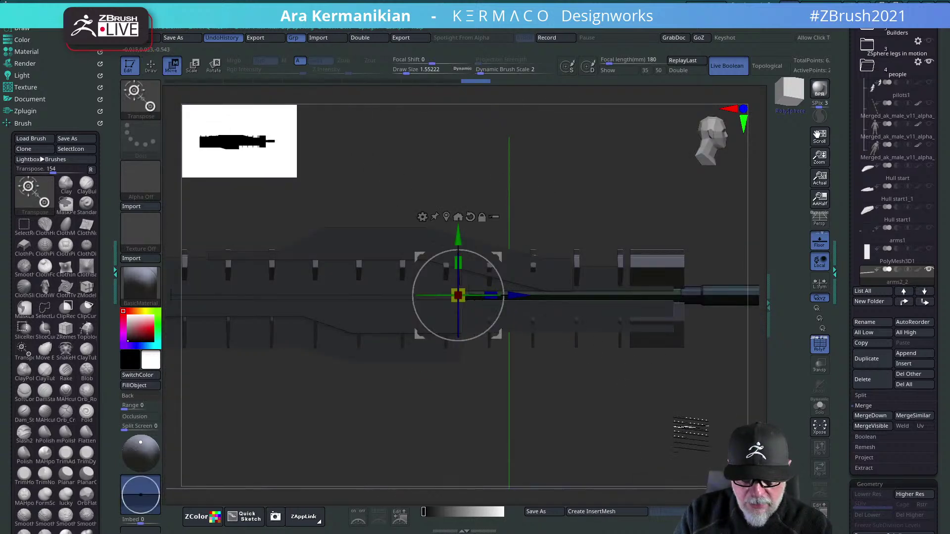
{"action": "left_click_drag", "start_coordinate": [596, 312], "coordinate": [443, 329], "text": "alt"}
{"action": "mouse_move", "coordinate": [364, 312]}
{"action": "left_mouse_down"}
{"action": "mouse_move", "coordinate": [379, 312]}
{"action": "mouse_move", "coordinate": [369, 312]}
{"action": "left_mouse_up"}
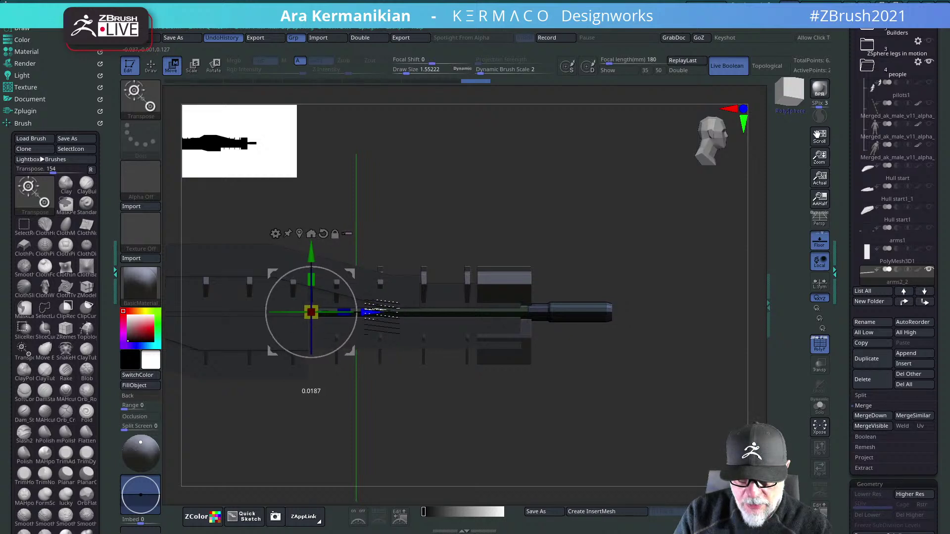
{"action": "left_click_drag", "start_coordinate": [617, 413], "coordinate": [666, 476], "text": "ctrl"}
{"action": "key", "text": "q"}
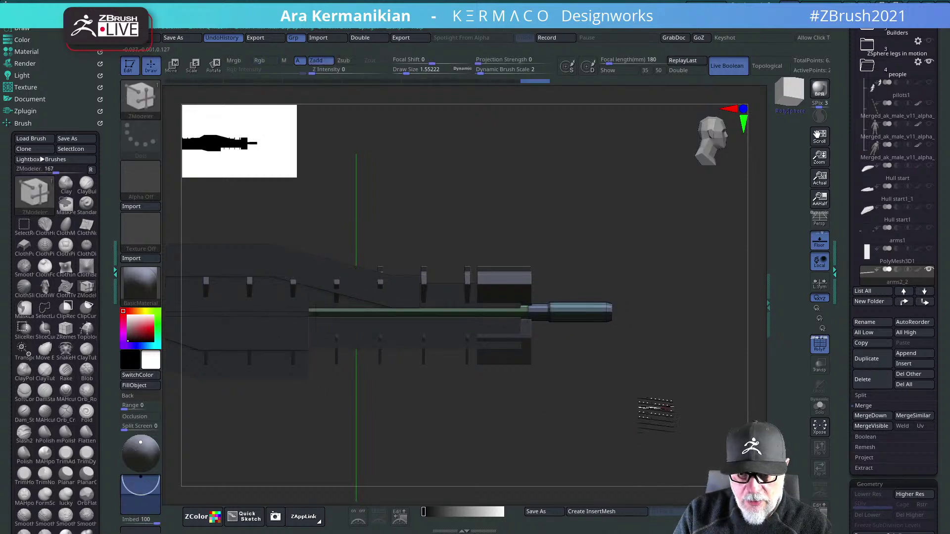
- Hide the polyframe and examine the chamfered barrel tip together with the surrounding muzzle block
{"action": "mouse_move", "coordinate": [656, 416]}
{"action": "left_mouse_down"}
{"action": "mouse_move", "coordinate": [589, 388]}
{"action": "mouse_move", "coordinate": [616, 333]}
{"action": "left_mouse_up"}
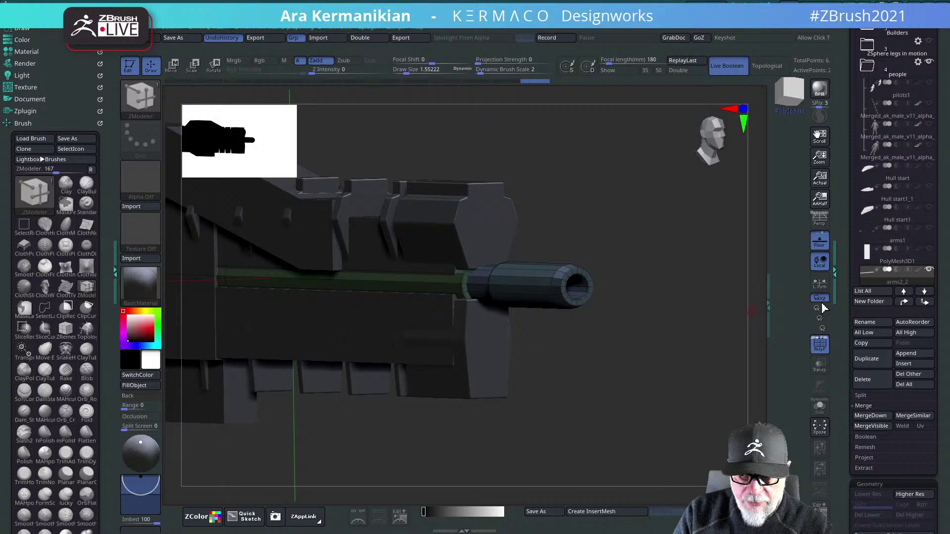
{"action": "left_click", "coordinate": [818, 355]}
{"action": "left_click_drag", "start_coordinate": [556, 361], "coordinate": [660, 347], "text": "alt"}
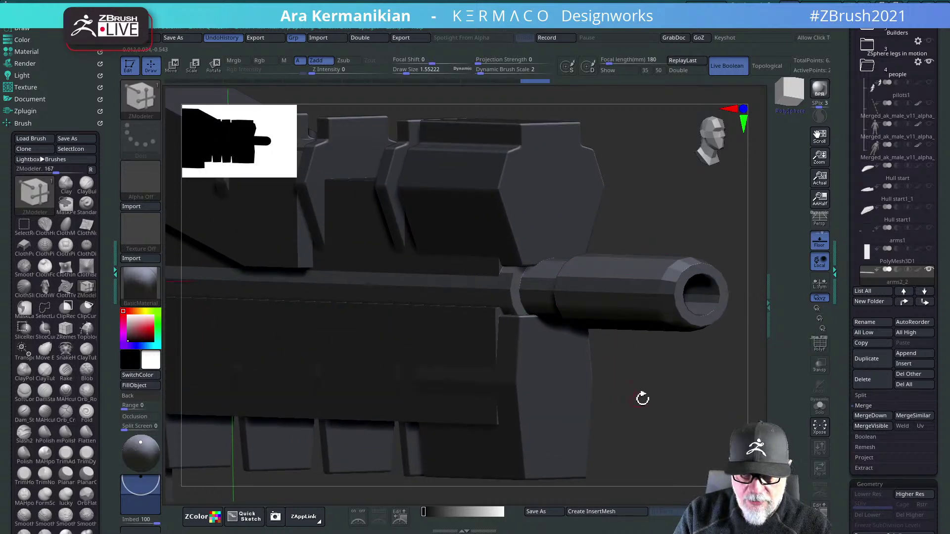
{"action": "left_click_drag", "start_coordinate": [645, 399], "coordinate": [559, 429], "text": "alt"}
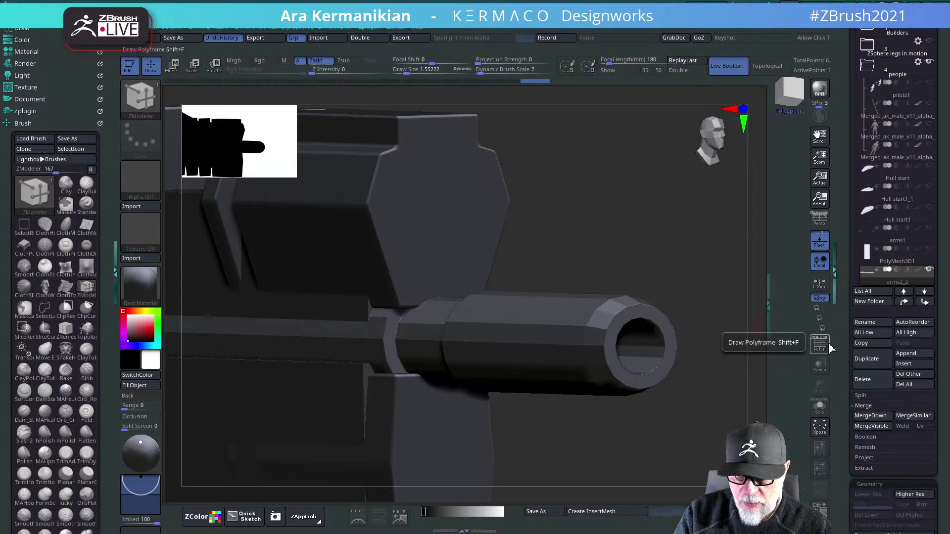
- Isolate the barrel with its polyframe shown and set the edge action to Crease EdgeLoop Complete for the tip's chamfer edges
{"action": "left_click", "coordinate": [821, 408]}
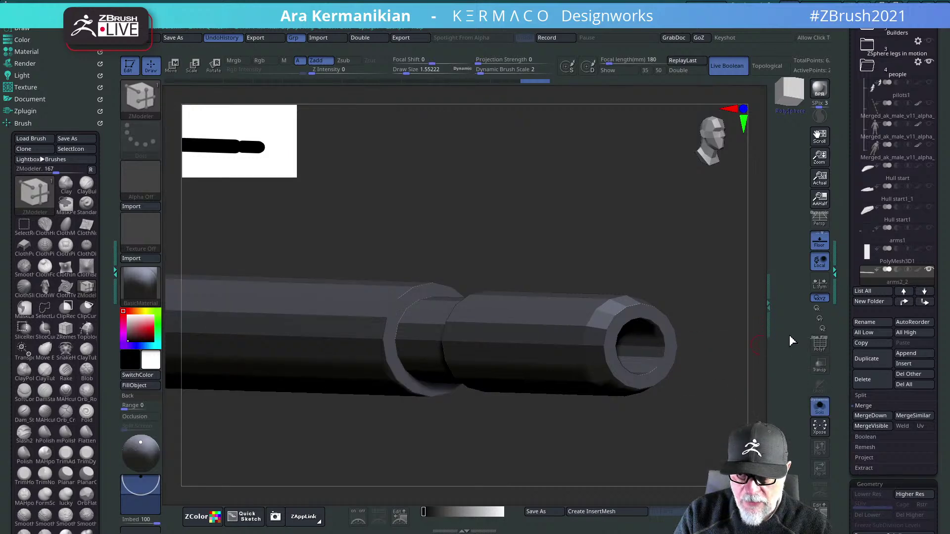
{"action": "left_click", "coordinate": [820, 342]}
{"action": "left_click_drag", "start_coordinate": [619, 242], "coordinate": [447, 322]}
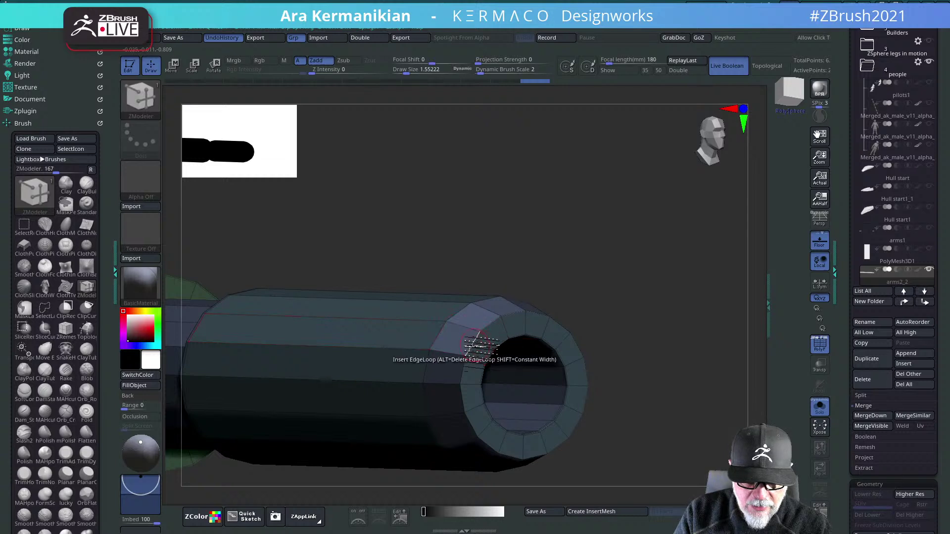
{"action": "key", "text": "space"}
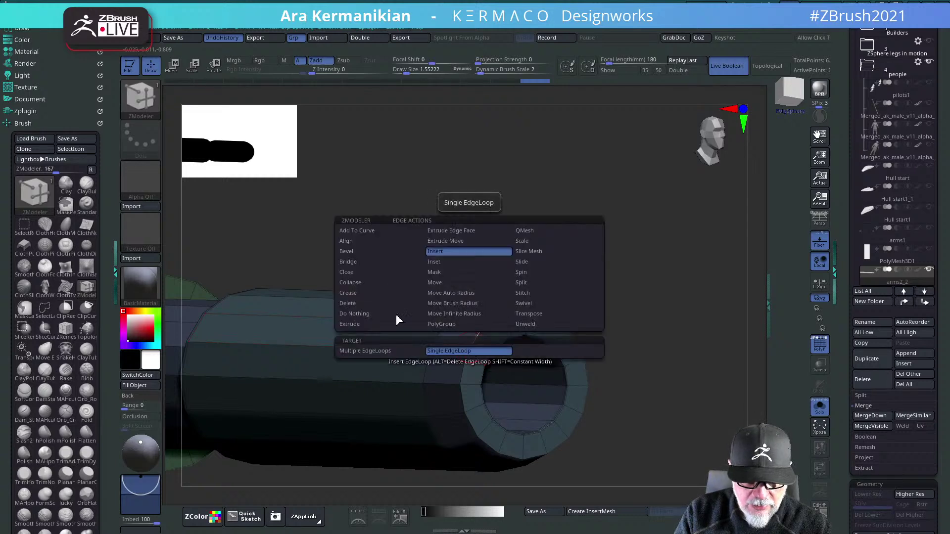
{"action": "left_click", "coordinate": [363, 296]}
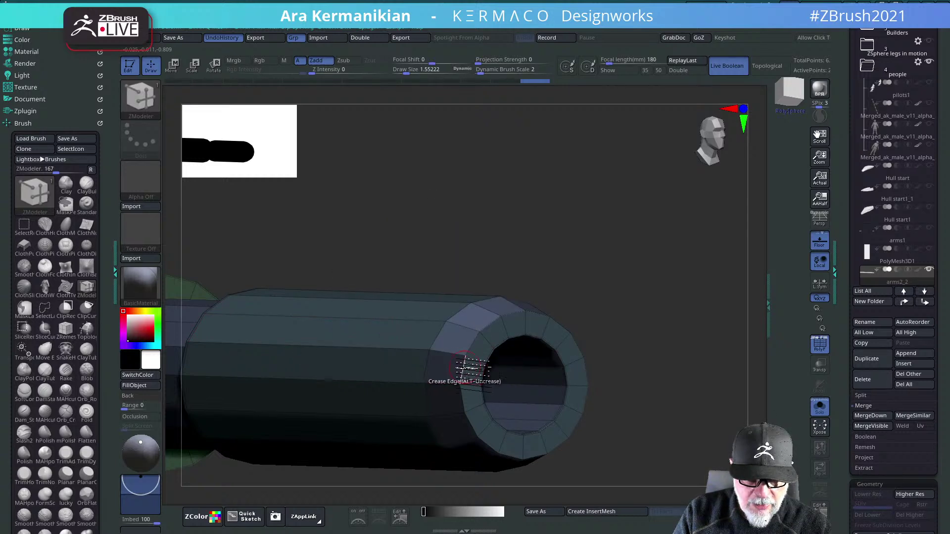
{"action": "key", "text": "space"}
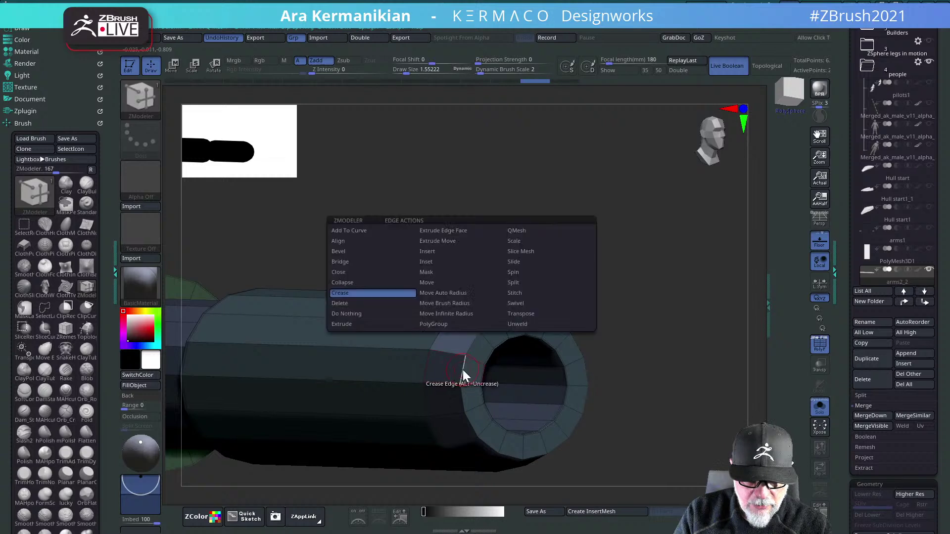
{"action": "left_click", "coordinate": [431, 362]}
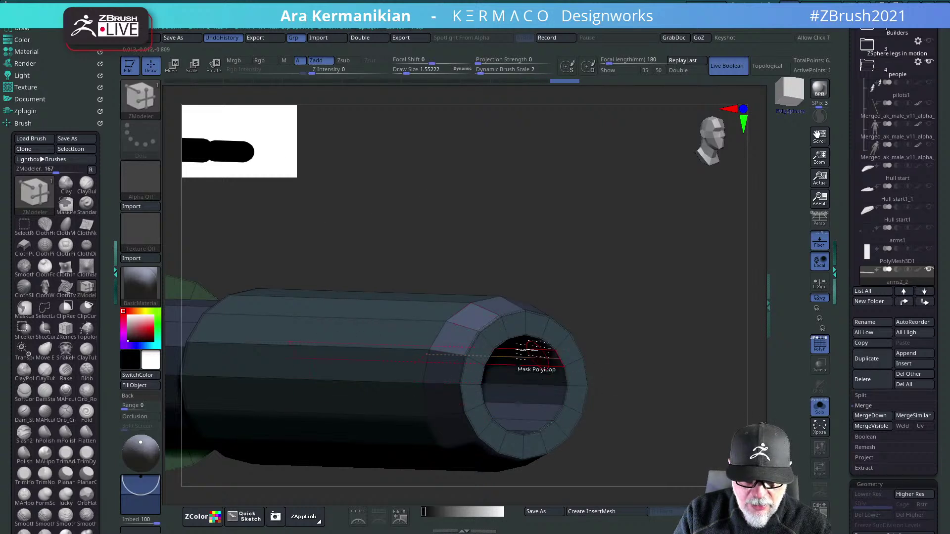
- Crease the edge loops around the barrel tip's chamfer and its rear step with Crease EdgeLoop Complete
{"action": "left_click_drag", "start_coordinate": [457, 194], "coordinate": [607, 184], "text": "alt"}
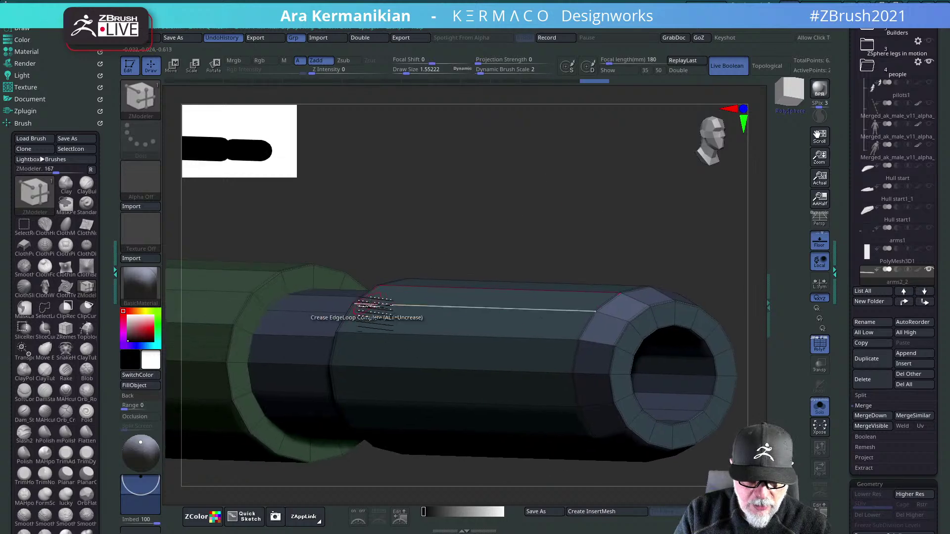
{"action": "left_click_drag", "start_coordinate": [379, 208], "coordinate": [502, 309]}
{"action": "left_click_drag", "start_coordinate": [526, 204], "coordinate": [465, 243], "text": "alt"}
{"action": "left_click_drag", "start_coordinate": [324, 204], "coordinate": [547, 193], "text": "alt"}
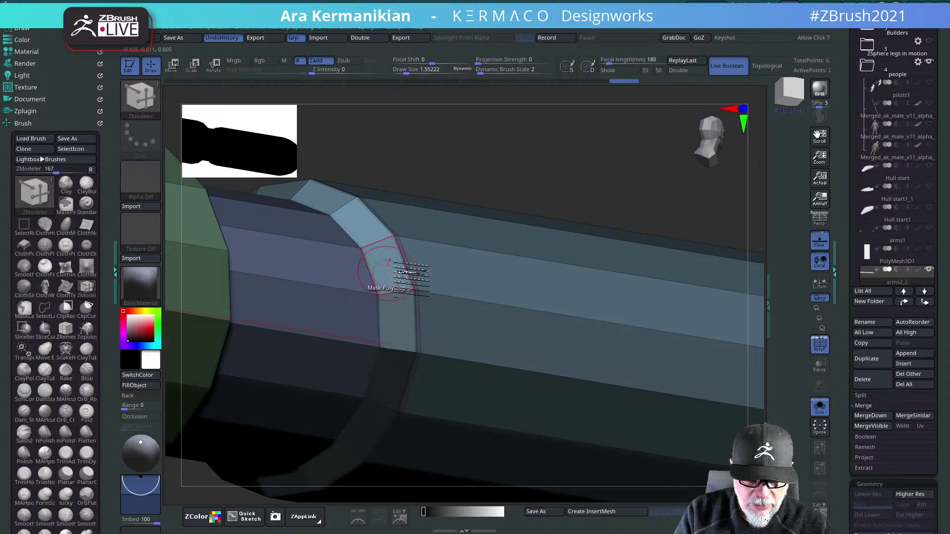
{"action": "left_click_drag", "start_coordinate": [604, 183], "coordinate": [555, 166], "text": "alt"}
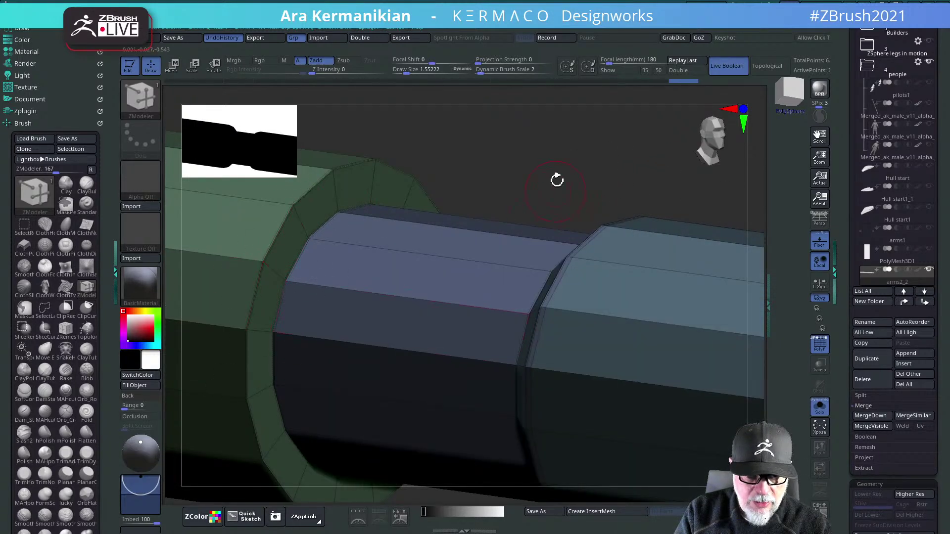
{"action": "left_click_drag", "start_coordinate": [556, 180], "coordinate": [529, 225]}
- Activate Dynamic Subdivision on the barrel and hide the polyframe to check the smoothed, creased shape
{"action": "key", "text": "d"}
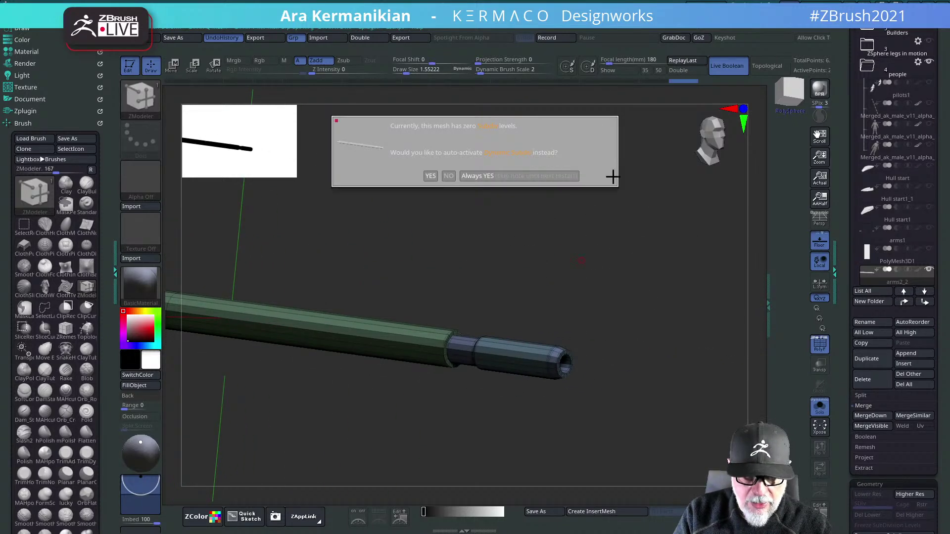
{"action": "left_click", "coordinate": [431, 177]}
{"action": "left_click_drag", "start_coordinate": [564, 238], "coordinate": [725, 296]}
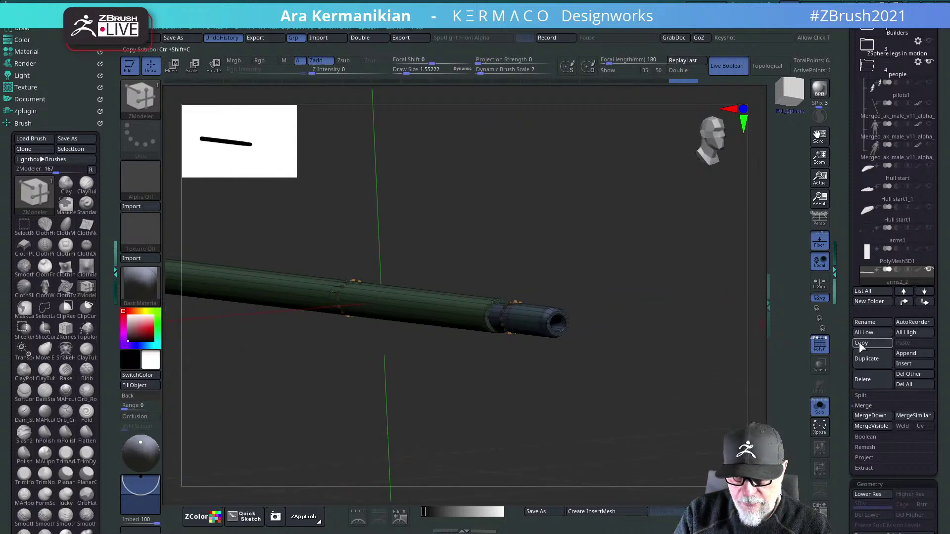
{"action": "left_click", "coordinate": [817, 346]}
{"action": "left_click_drag", "start_coordinate": [692, 364], "coordinate": [627, 342]}
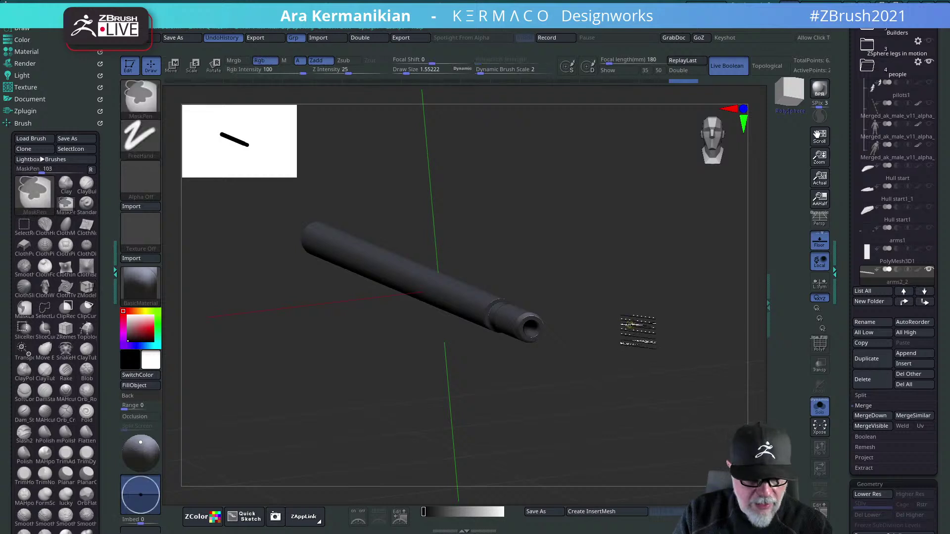
{"action": "key", "text": "ctrl+m"}
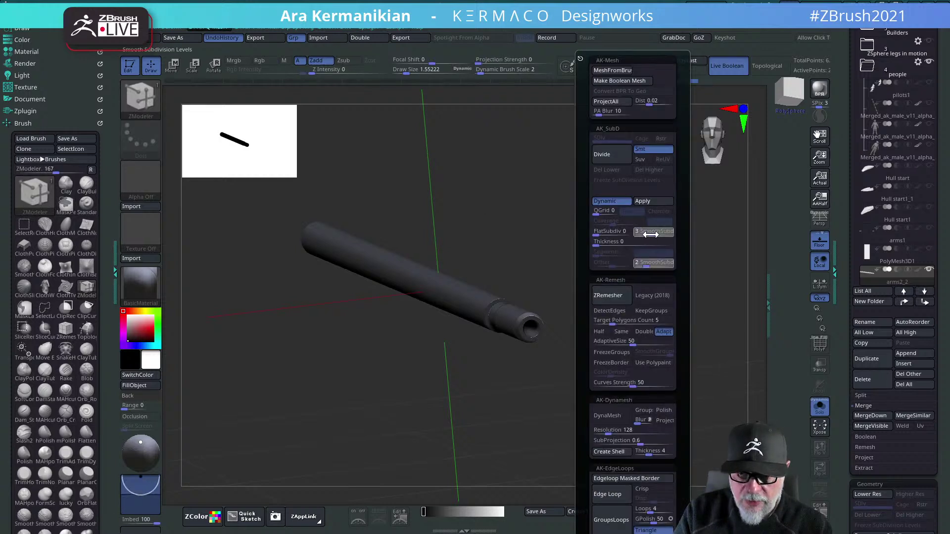
- Slide the inner edge loop of the main barrel's end face forward to chamfer the shoulder behind the tip
{"action": "mouse_move", "coordinate": [596, 285]}
{"action": "left_mouse_down", "text": "shift"}
{"action": "mouse_move", "coordinate": [642, 275]}
{"action": "mouse_move", "coordinate": [628, 262]}
{"action": "mouse_move", "coordinate": [562, 255]}
{"action": "mouse_move", "coordinate": [600, 206]}
{"action": "mouse_move", "coordinate": [577, 206]}
{"action": "mouse_move", "coordinate": [579, 236]}
{"action": "mouse_move", "coordinate": [548, 242]}
{"action": "mouse_move", "coordinate": [424, 322]}
{"action": "left_mouse_up", "text": "shift"}
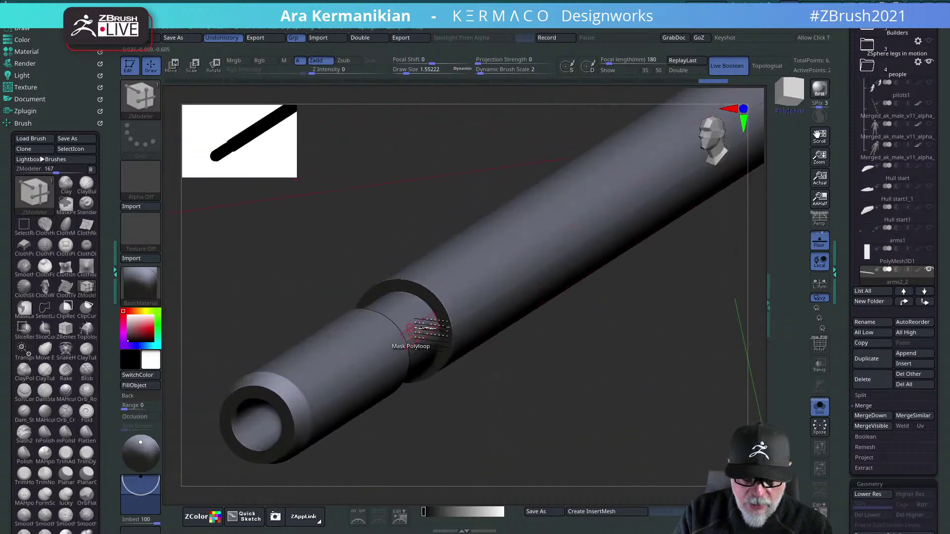
{"action": "left_click_drag", "start_coordinate": [478, 408], "coordinate": [512, 366], "text": "alt"}
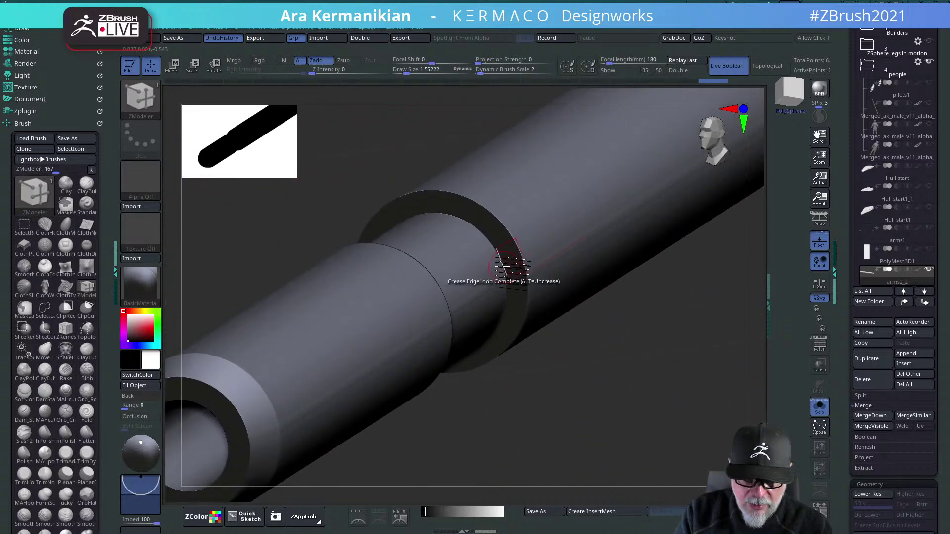
{"action": "key", "text": "space"}
{"action": "left_click", "coordinate": [564, 263]}
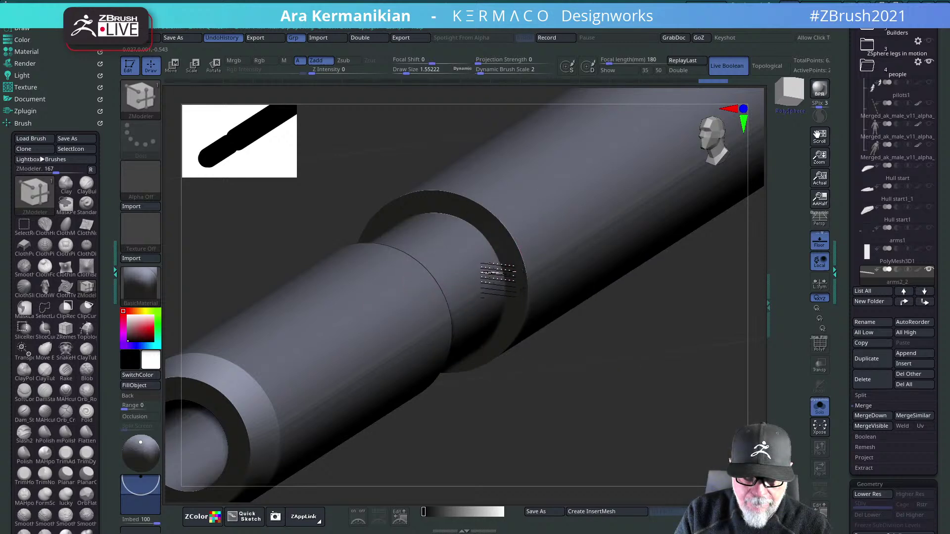
{"action": "key", "text": "space"}
{"action": "left_click", "coordinate": [484, 350]}
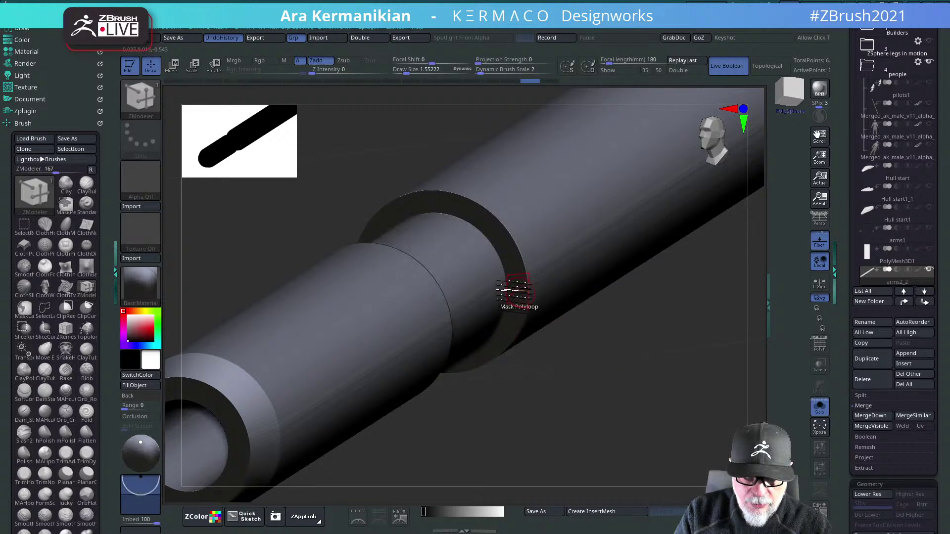
{"action": "left_click_drag", "start_coordinate": [505, 269], "coordinate": [480, 288]}
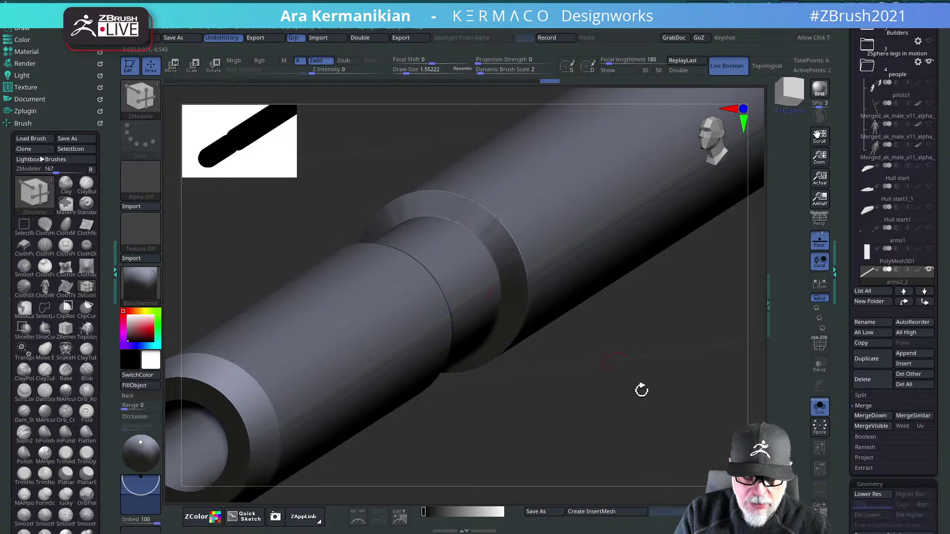
{"action": "left_click_drag", "start_coordinate": [642, 391], "coordinate": [554, 274]}
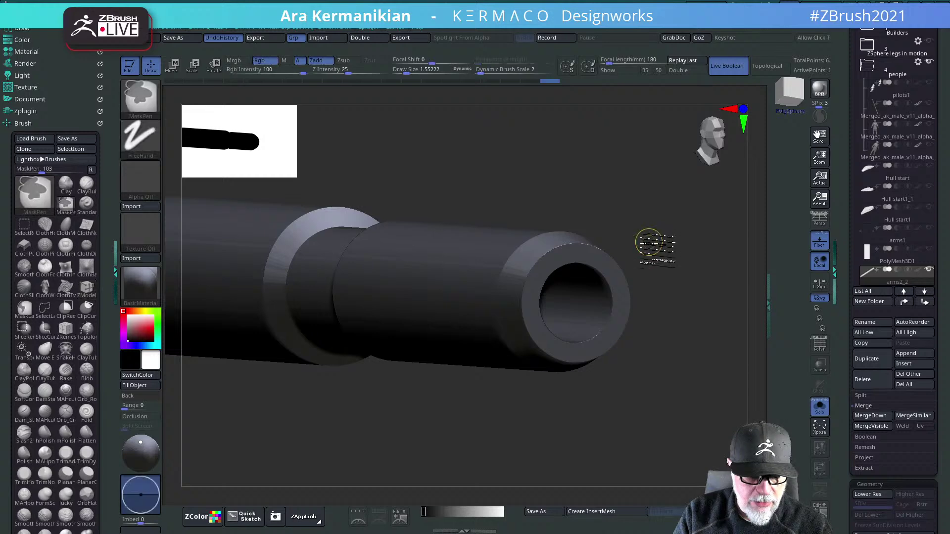
- Try QGrid subdivision in Bevel mode on the barrel with constant coverage turned off
{"action": "key", "text": "ctrl+d"}
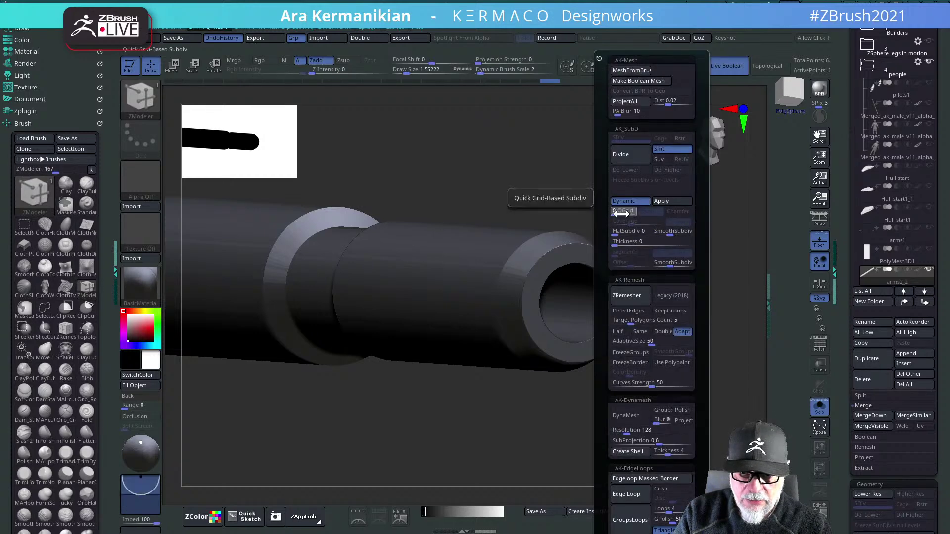
{"action": "left_click_drag", "start_coordinate": [622, 213], "coordinate": [623, 213]}
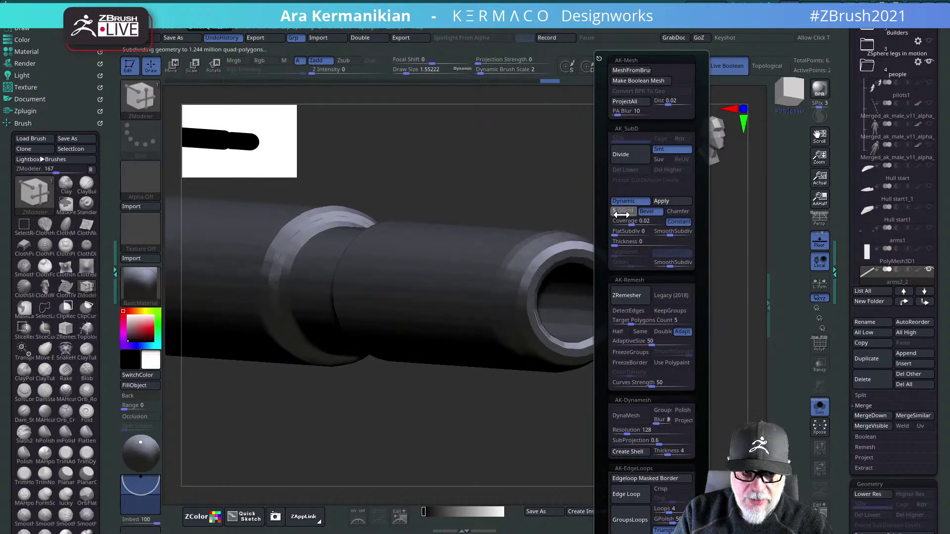
{"action": "left_click", "coordinate": [675, 223]}
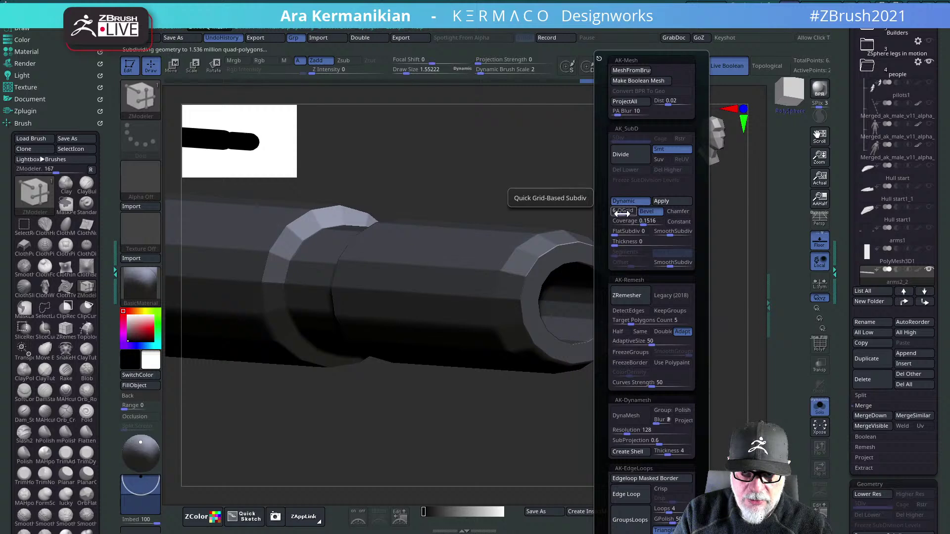
{"action": "key", "text": "ctrl+q"}
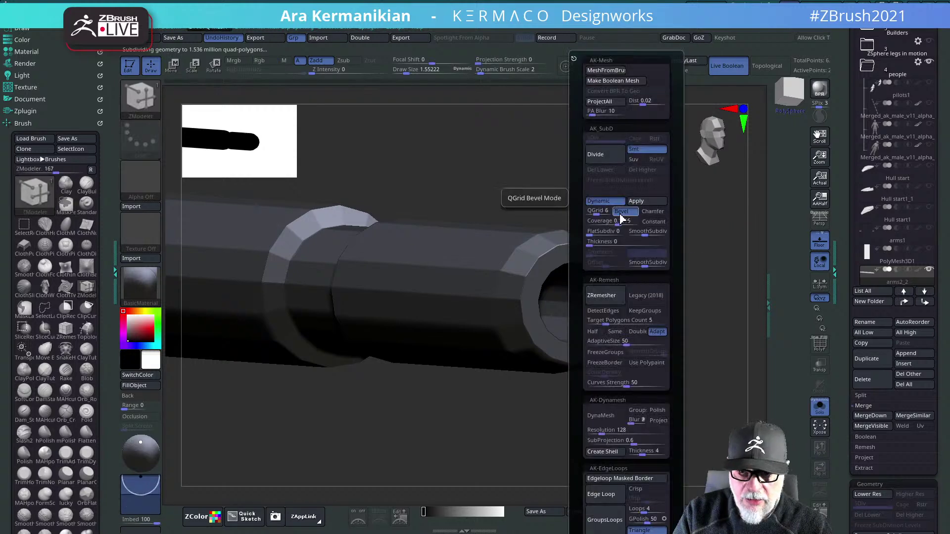
{"action": "left_click_drag", "start_coordinate": [596, 213], "coordinate": [577, 215]}
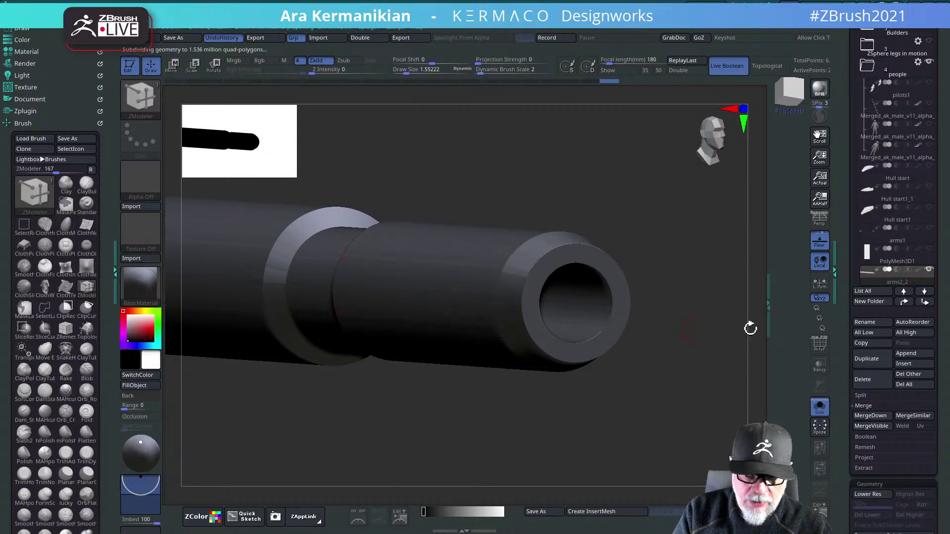
- Try beveling the barrel's creased edges with the crease Bevel Width reduced to 0.001
{"action": "scroll", "coordinate": [845, 379], "scroll_direction": "down", "scroll_amount": 8}
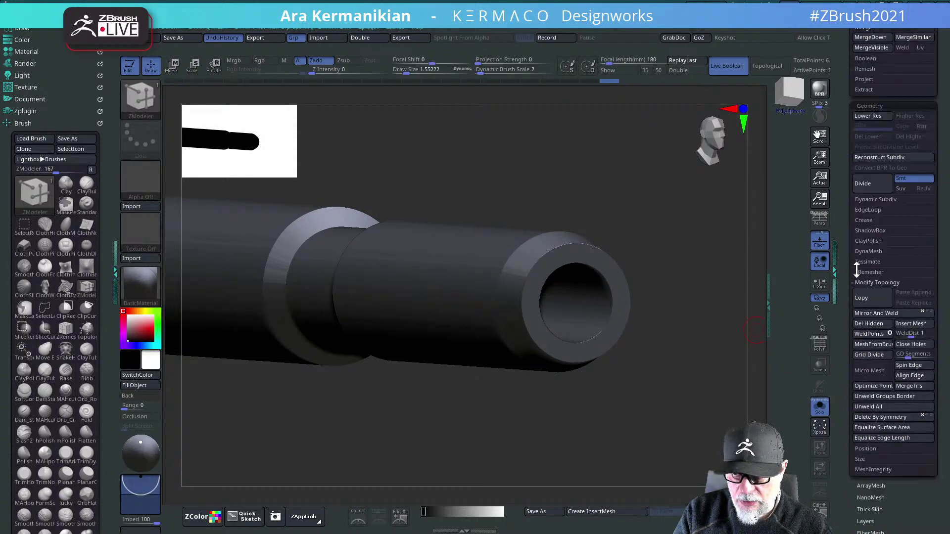
{"action": "left_click", "coordinate": [867, 221]}
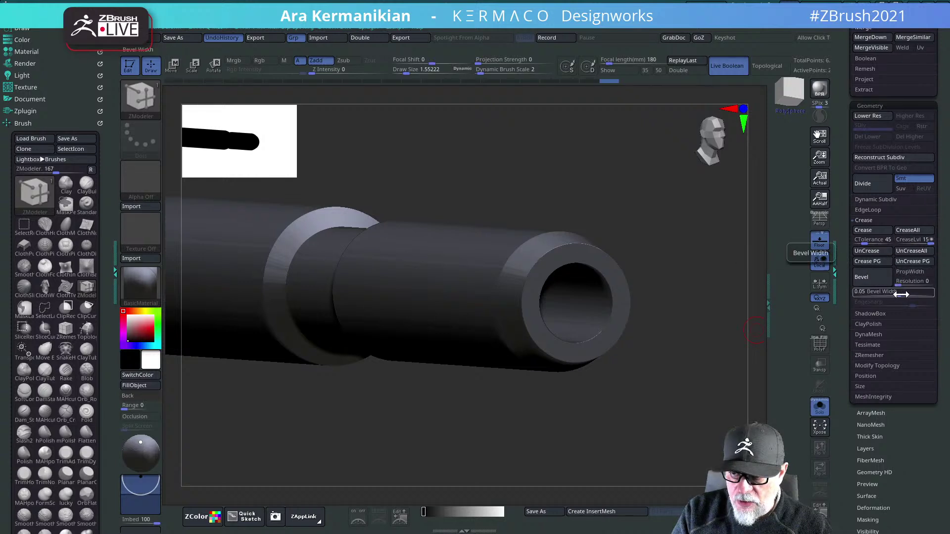
{"action": "left_click_drag", "start_coordinate": [899, 294], "coordinate": [878, 294]}
{"action": "mouse_move", "coordinate": [677, 346]}
{"action": "left_mouse_down"}
{"action": "mouse_move", "coordinate": [583, 361]}
{"action": "mouse_move", "coordinate": [580, 371]}
{"action": "mouse_move", "coordinate": [651, 320]}
{"action": "mouse_move", "coordinate": [678, 346]}
{"action": "left_mouse_up"}
{"action": "left_click_drag", "start_coordinate": [872, 294], "coordinate": [852, 294]}
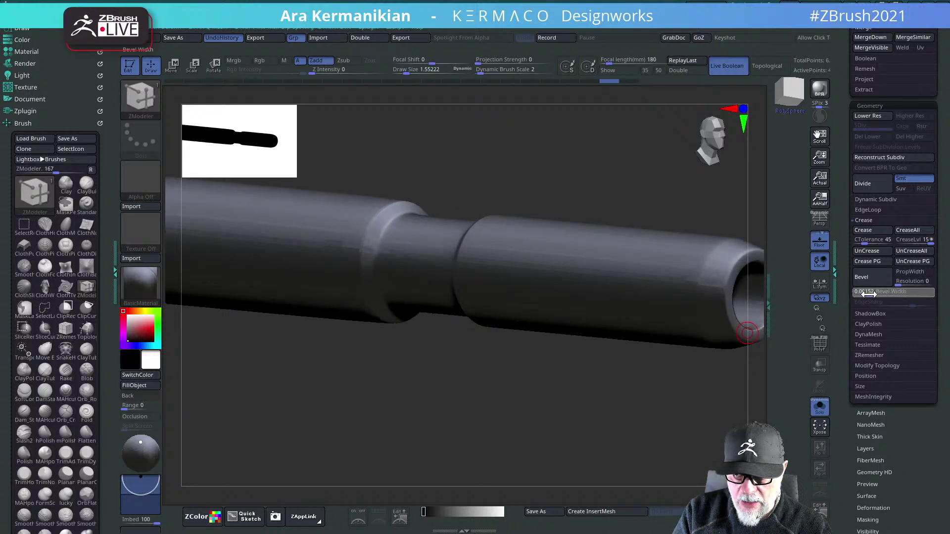
{"action": "left_click_drag", "start_coordinate": [567, 378], "coordinate": [365, 443], "text": "alt"}
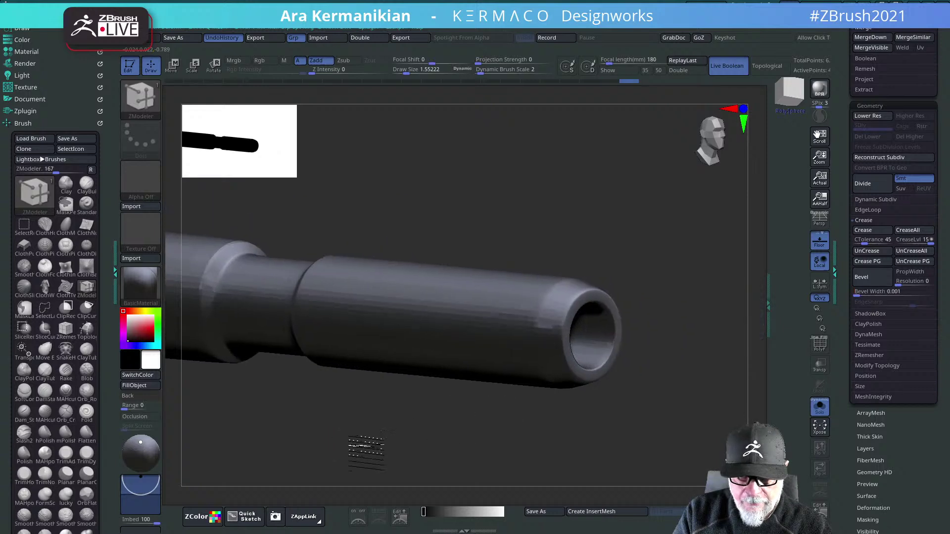
{"action": "mouse_move", "coordinate": [589, 257]}
{"action": "left_mouse_down"}
{"action": "mouse_move", "coordinate": [628, 238]}
{"action": "mouse_move", "coordinate": [581, 301]}
{"action": "left_mouse_up"}
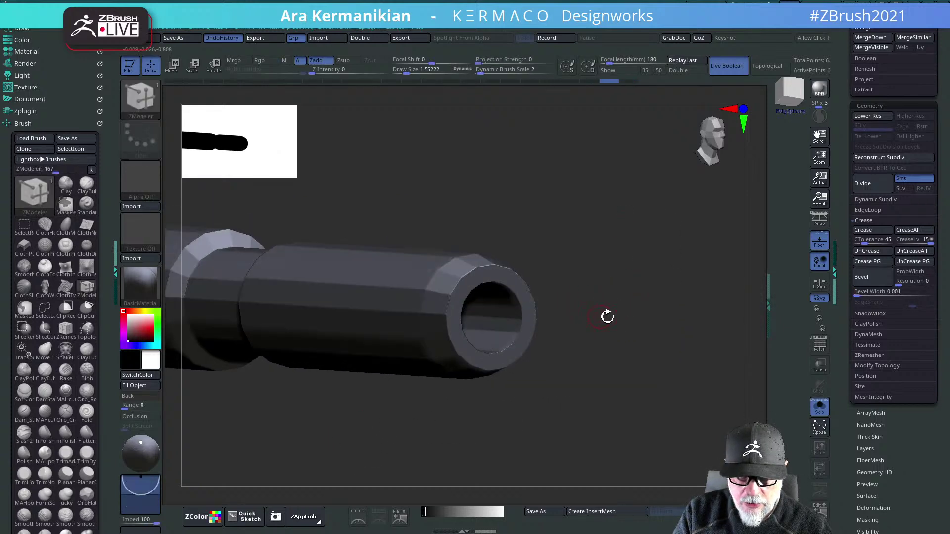
- Bevel the barrel's creased edges again with a Bevel Width of 0.0011
{"action": "left_click", "coordinate": [896, 291]}
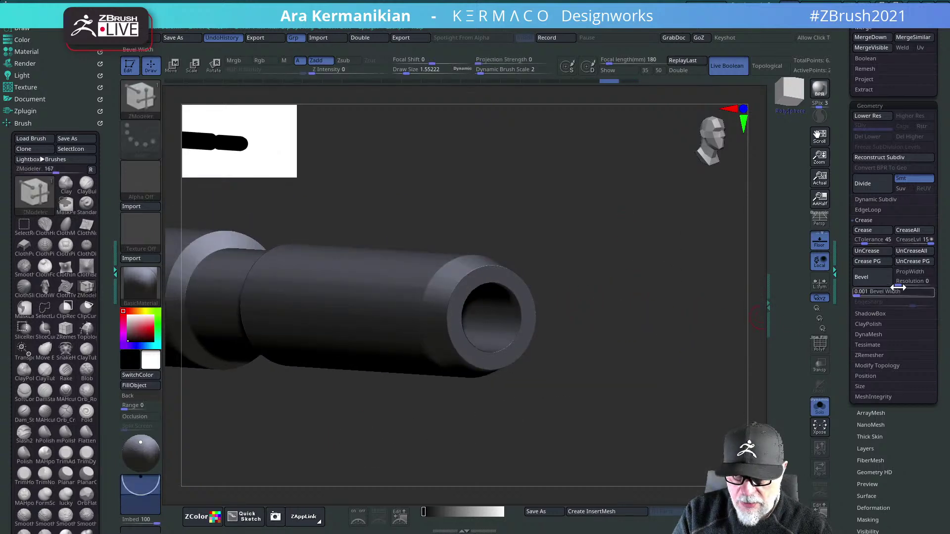
{"action": "left_click_drag", "start_coordinate": [865, 294], "coordinate": [858, 296]}
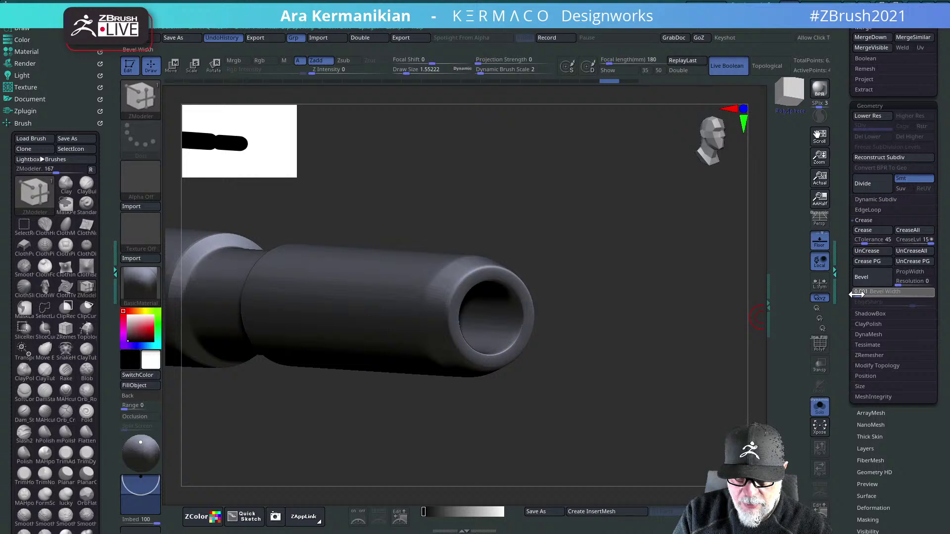
{"action": "left_click_drag", "start_coordinate": [865, 294], "coordinate": [866, 294]}
{"action": "left_click_drag", "start_coordinate": [609, 342], "coordinate": [803, 342]}
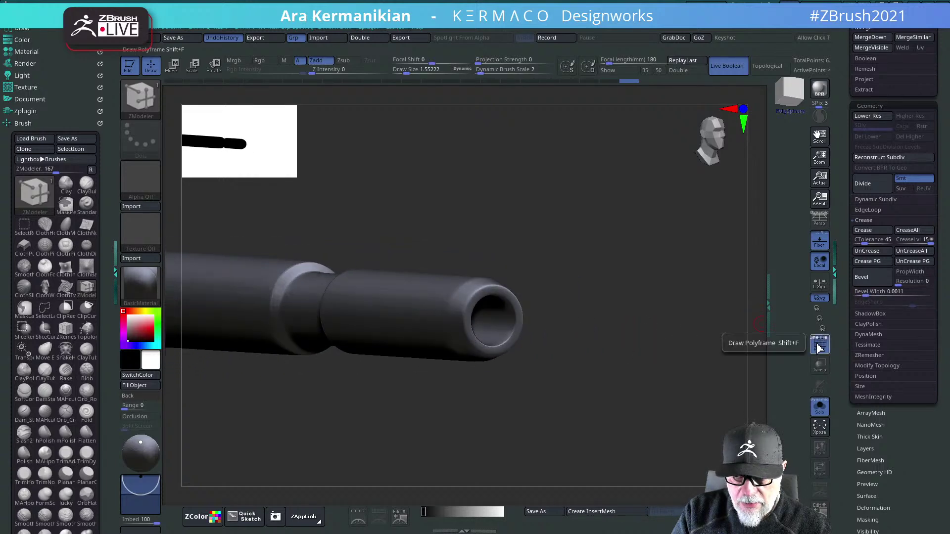
- Show the polyframe, set the crease Bevel Width to 0.001 and check the barrel's beveled edge loops from the side
{"action": "left_click", "coordinate": [819, 348]}
{"action": "mouse_move", "coordinate": [609, 337]}
{"action": "left_mouse_down"}
{"action": "mouse_move", "coordinate": [625, 318]}
{"action": "mouse_move", "coordinate": [666, 378]}
{"action": "mouse_move", "coordinate": [803, 335]}
{"action": "left_mouse_up"}
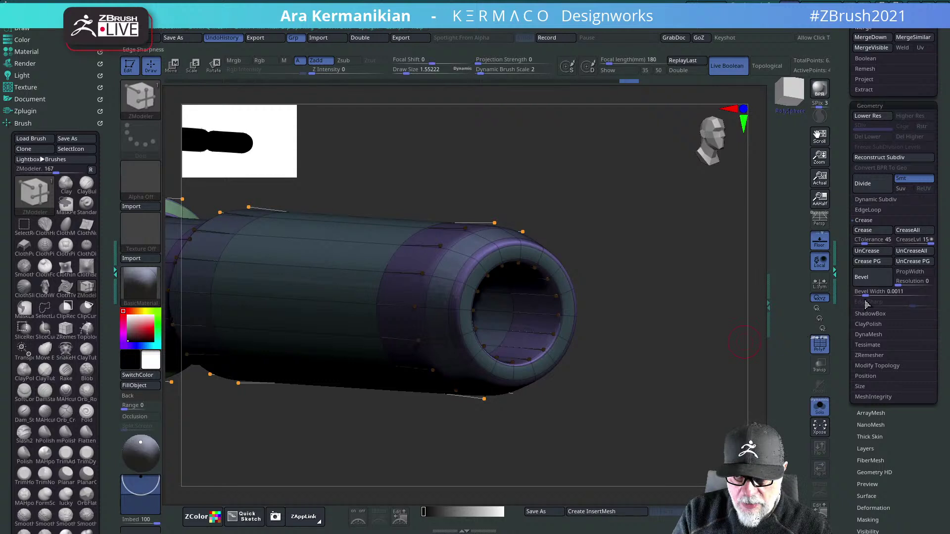
{"action": "mouse_move", "coordinate": [864, 294]}
{"action": "left_mouse_down"}
{"action": "mouse_move", "coordinate": [873, 296]}
{"action": "mouse_move", "coordinate": [864, 296]}
{"action": "left_mouse_up"}
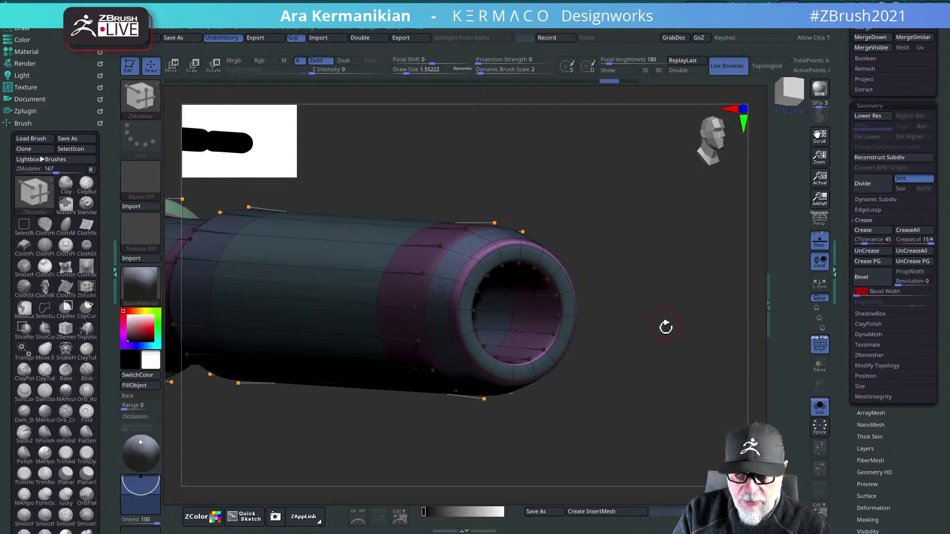
{"action": "mouse_move", "coordinate": [664, 327]}
{"action": "left_mouse_down"}
{"action": "mouse_move", "coordinate": [569, 324]}
{"action": "mouse_move", "coordinate": [664, 318]}
{"action": "left_mouse_up"}
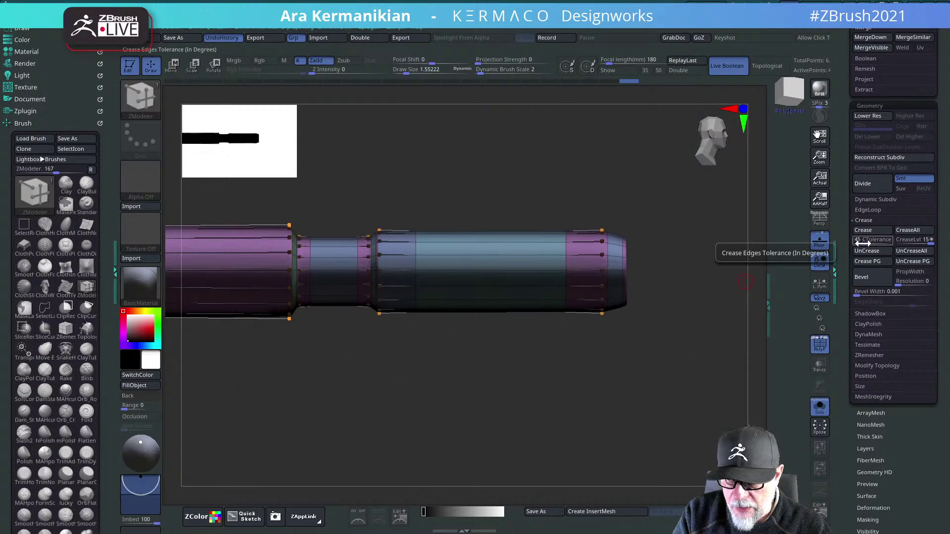
{"action": "left_click_drag", "start_coordinate": [670, 267], "coordinate": [675, 272]}
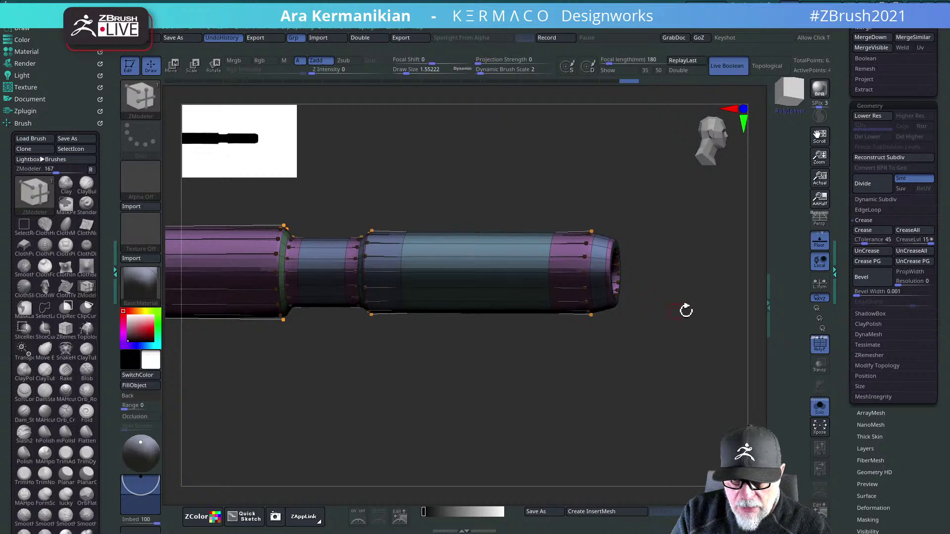
- Hide the polyframe, show the other weapon parts and examine how the beveled barrel sits in the muzzle block
{"action": "left_click", "coordinate": [819, 343]}
{"action": "left_click_drag", "start_coordinate": [625, 388], "coordinate": [754, 344]}
{"action": "left_click", "coordinate": [820, 407]}
{"action": "left_click_drag", "start_coordinate": [626, 407], "coordinate": [559, 324]}
{"action": "left_click_drag", "start_coordinate": [478, 414], "coordinate": [365, 388]}
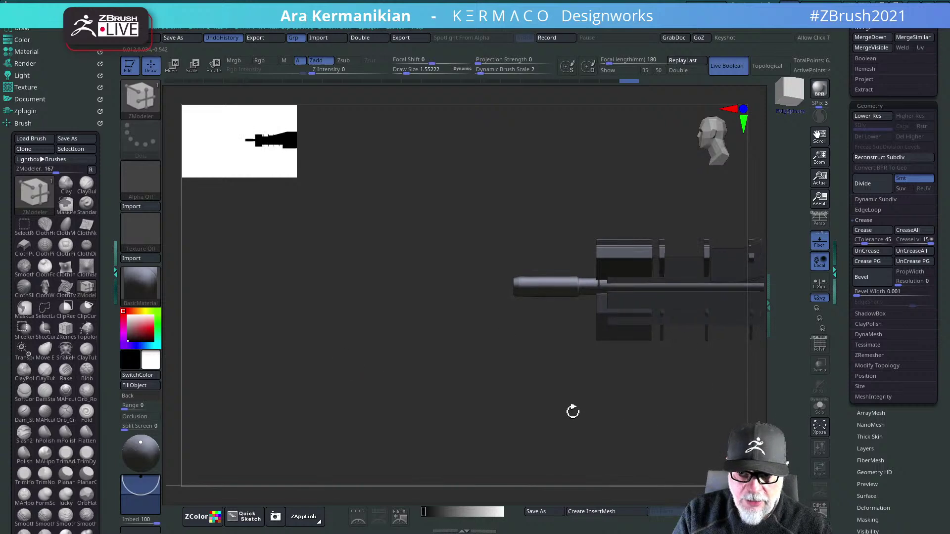
- Mask the barrel except for its front end and center the move gizmo on the unmasked tip
{"action": "left_click_drag", "start_coordinate": [571, 410], "coordinate": [514, 396]}
{"action": "left_click_drag", "start_coordinate": [653, 418], "coordinate": [297, 213]}
{"action": "mouse_move", "coordinate": [417, 403]}
{"action": "left_mouse_down"}
{"action": "mouse_move", "coordinate": [418, 366]}
{"action": "mouse_move", "coordinate": [490, 396]}
{"action": "mouse_move", "coordinate": [515, 429]}
{"action": "mouse_move", "coordinate": [569, 456]}
{"action": "mouse_move", "coordinate": [661, 346]}
{"action": "left_mouse_up"}
{"action": "key", "text": "w"}
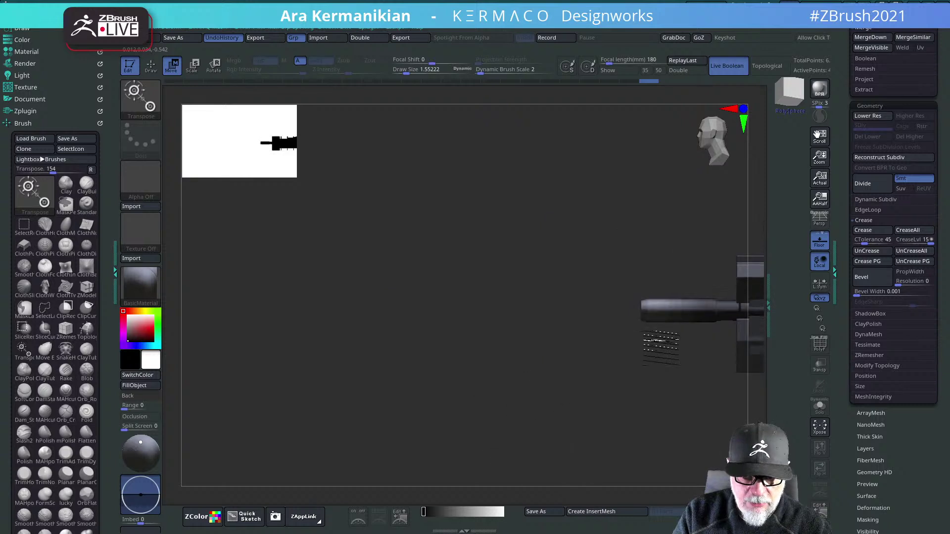
{"action": "left_click_drag", "start_coordinate": [465, 396], "coordinate": [198, 414], "text": "alt"}
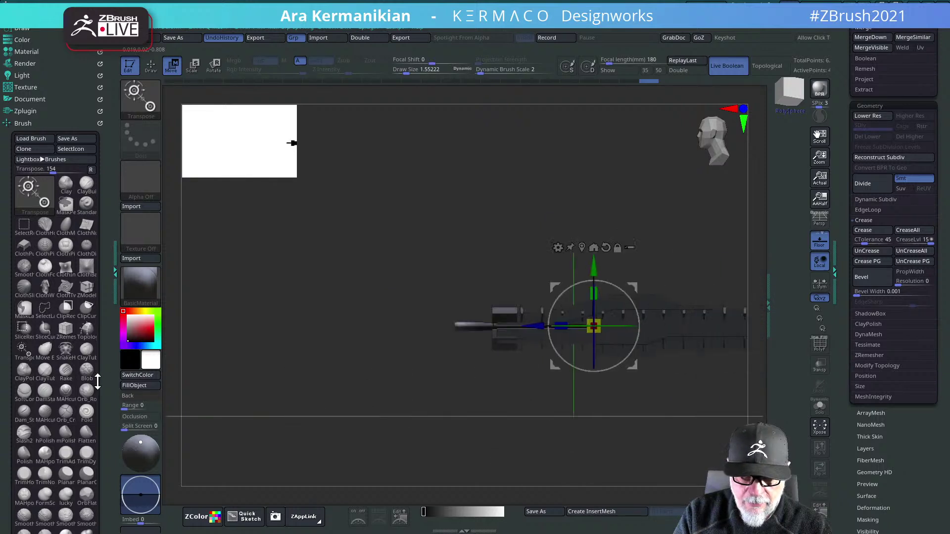
{"action": "left_click", "coordinate": [582, 248]}
- Move the unmasked front end back along the barrel's axis to shorten the tip protruding from the muzzle block
{"action": "left_click_drag", "start_coordinate": [564, 201], "coordinate": [432, 154], "text": "alt"}
{"action": "left_click_drag", "start_coordinate": [316, 331], "coordinate": [412, 331]}
{"action": "left_click_drag", "start_coordinate": [523, 182], "coordinate": [608, 190]}
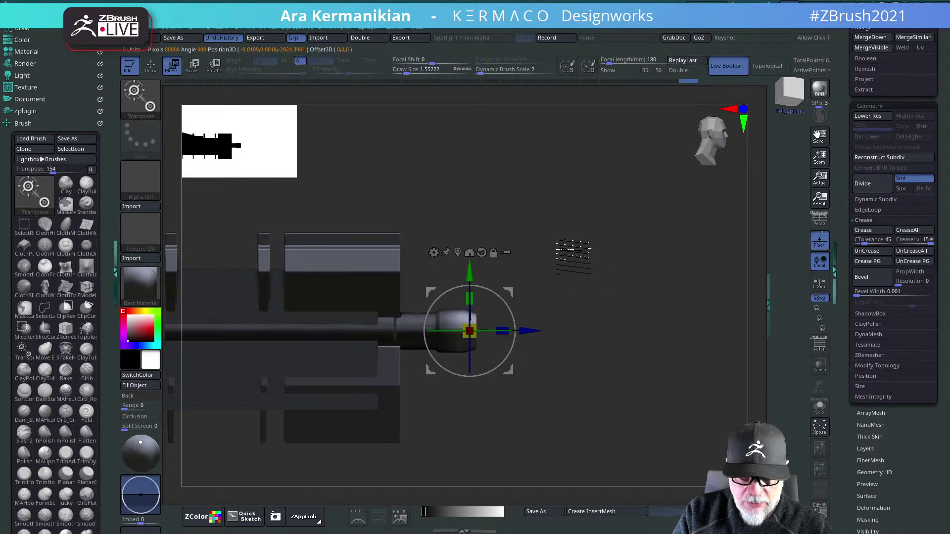
{"action": "left_click_drag", "start_coordinate": [613, 269], "coordinate": [635, 250]}
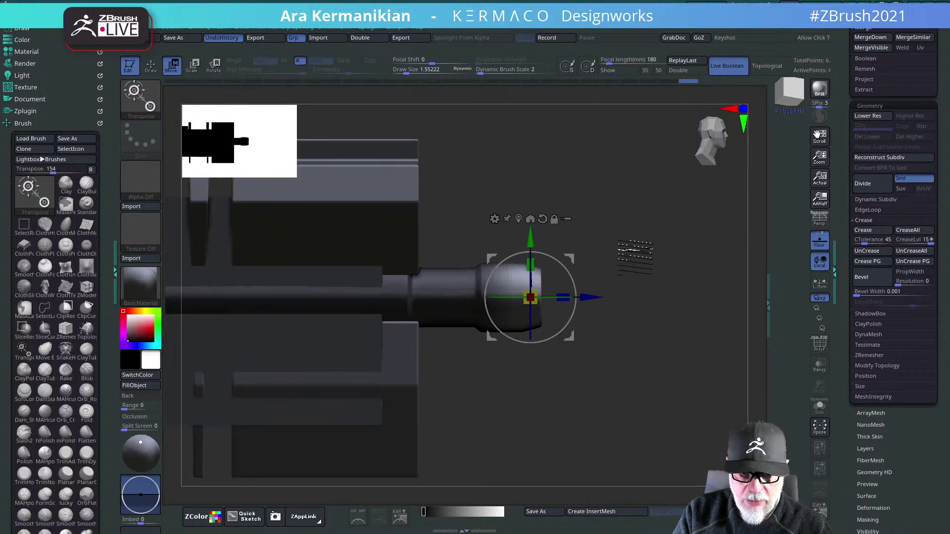
- Redo the mask on the barrel behind its stepped tip, shift the unmasked tip along the barrel's axis and return to drawing mode
{"action": "left_click_drag", "start_coordinate": [618, 380], "coordinate": [679, 453], "text": "ctrl"}
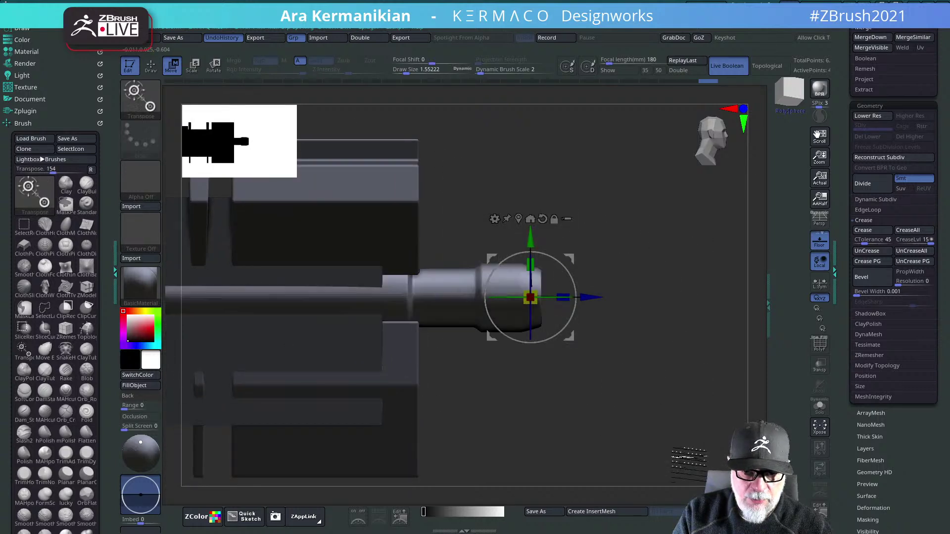
{"action": "left_click", "coordinate": [359, 195], "text": "ctrl"}
{"action": "left_click_drag", "start_coordinate": [445, 413], "coordinate": [578, 401], "text": "ctrl"}
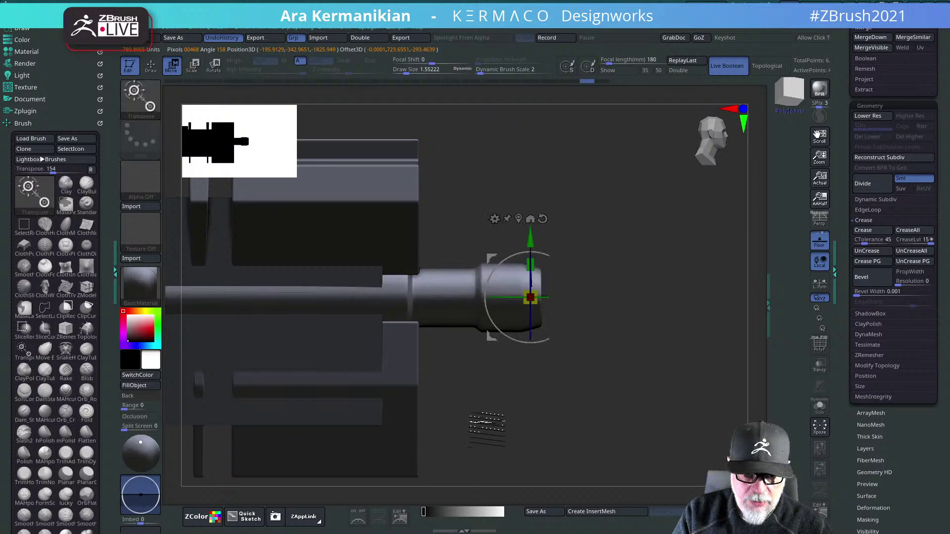
{"action": "left_click_drag", "start_coordinate": [470, 422], "coordinate": [285, 180], "text": "ctrl"}
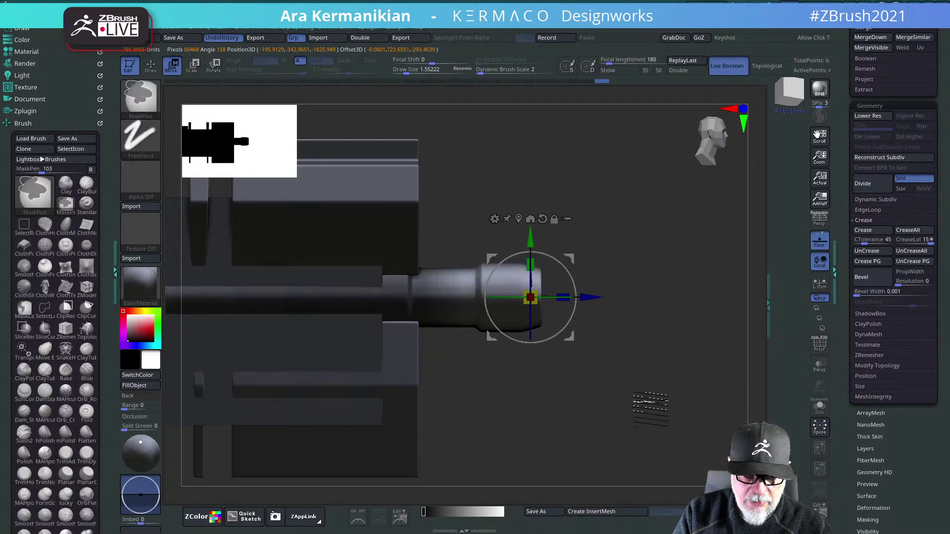
{"action": "left_click", "coordinate": [643, 415], "text": "ctrl"}
{"action": "left_click_drag", "start_coordinate": [594, 298], "coordinate": [623, 298]}
{"action": "left_click_drag", "start_coordinate": [666, 396], "coordinate": [432, 374]}
{"action": "mouse_move", "coordinate": [622, 391]}
{"action": "left_mouse_down"}
{"action": "mouse_move", "coordinate": [541, 375]}
{"action": "mouse_move", "coordinate": [539, 364]}
{"action": "mouse_move", "coordinate": [660, 365]}
{"action": "mouse_move", "coordinate": [659, 419]}
{"action": "left_mouse_up"}
{"action": "key", "text": "q"}
- Show the weapon from the front, select the upper body plate (arms2_4) and subdivide its geometry
{"action": "left_click_drag", "start_coordinate": [705, 463], "coordinate": [445, 358]}
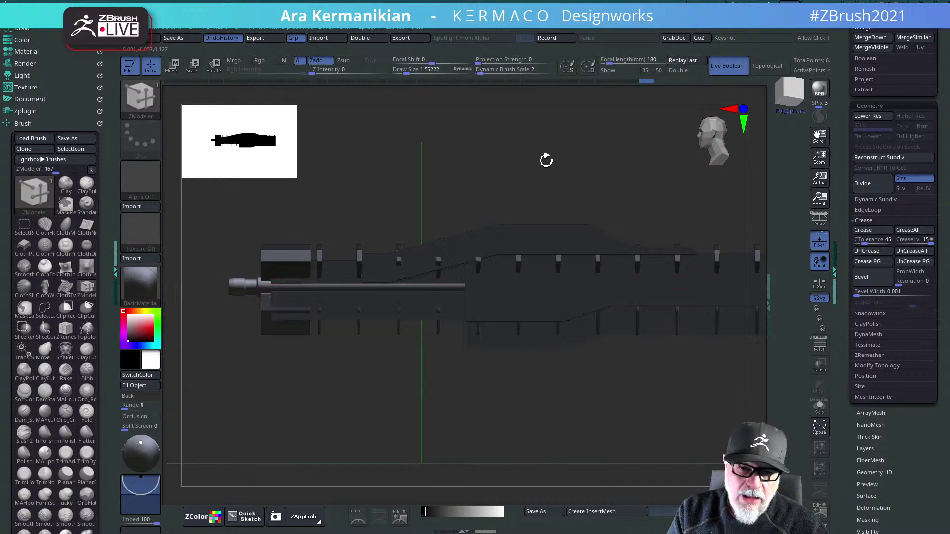
{"action": "left_click_drag", "start_coordinate": [548, 159], "coordinate": [530, 174], "text": "shift"}
{"action": "left_click_drag", "start_coordinate": [547, 288], "coordinate": [568, 237], "text": "alt"}
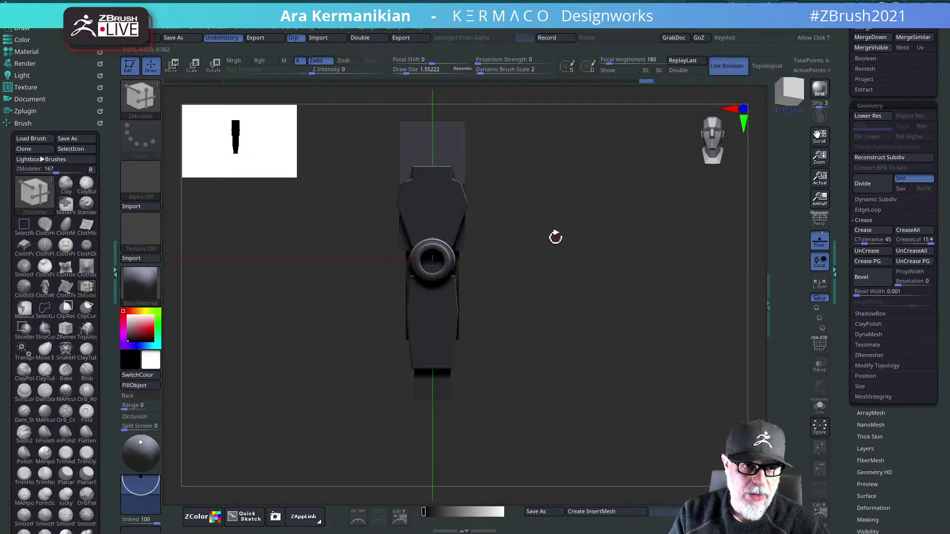
{"action": "left_click_drag", "start_coordinate": [555, 237], "coordinate": [540, 250], "text": "alt"}
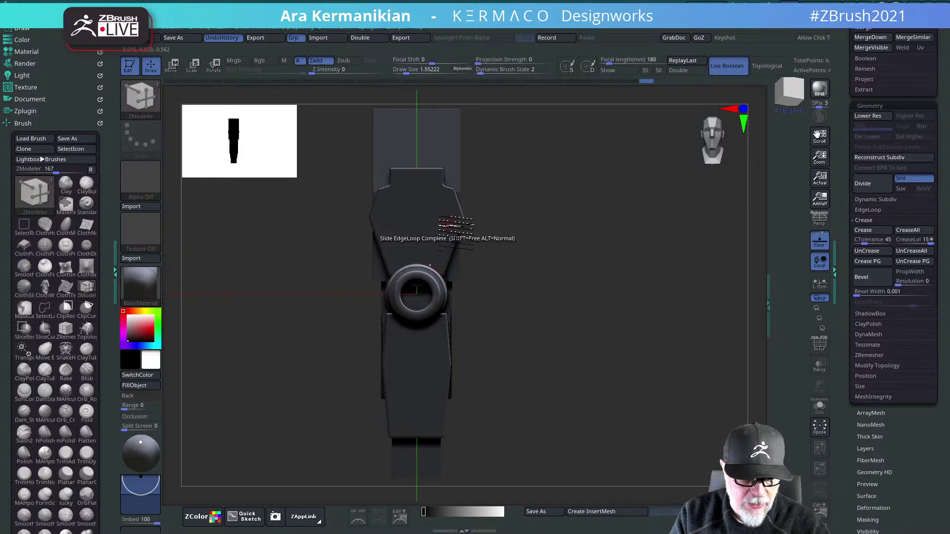
{"action": "key", "text": "ctrl+d"}
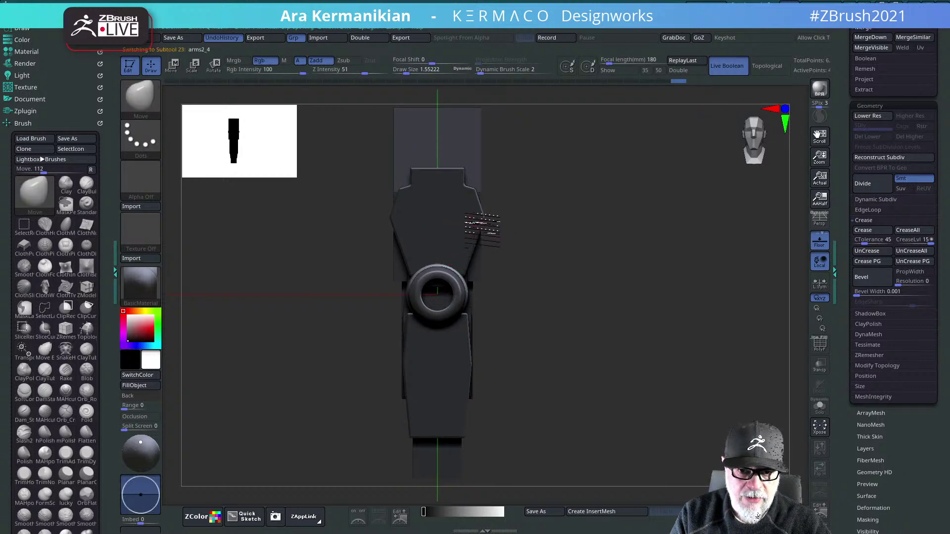
- Try to clip the side of the upper body plate with a straight cut, and undo it
{"action": "left_click_drag", "start_coordinate": [678, 337], "coordinate": [664, 335], "text": "alt"}
{"action": "left_click_drag", "start_coordinate": [583, 355], "coordinate": [471, 329], "text": "ctrl+shift"}
{"action": "key", "text": "b"}
{"action": "key", "text": "m"}
{"action": "key", "text": "p"}
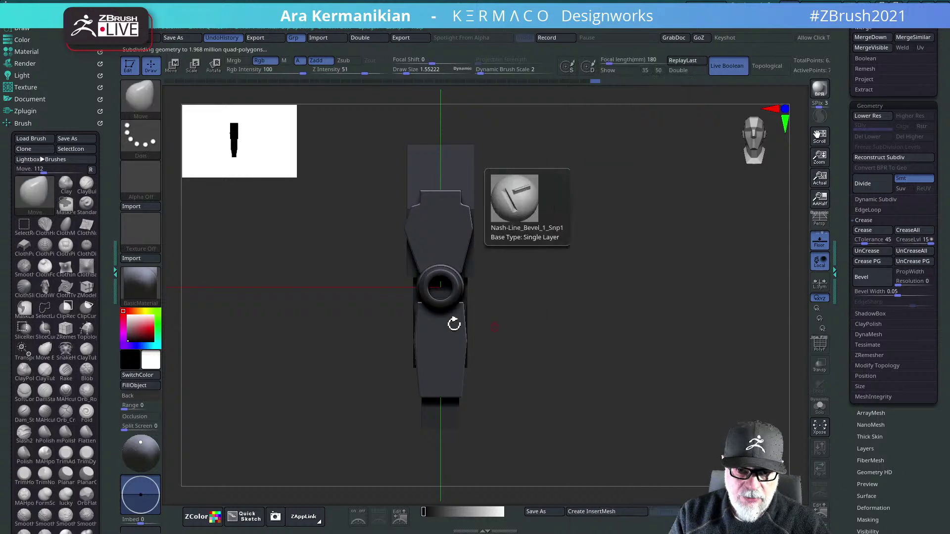
{"action": "key", "text": "ctrl+z"}
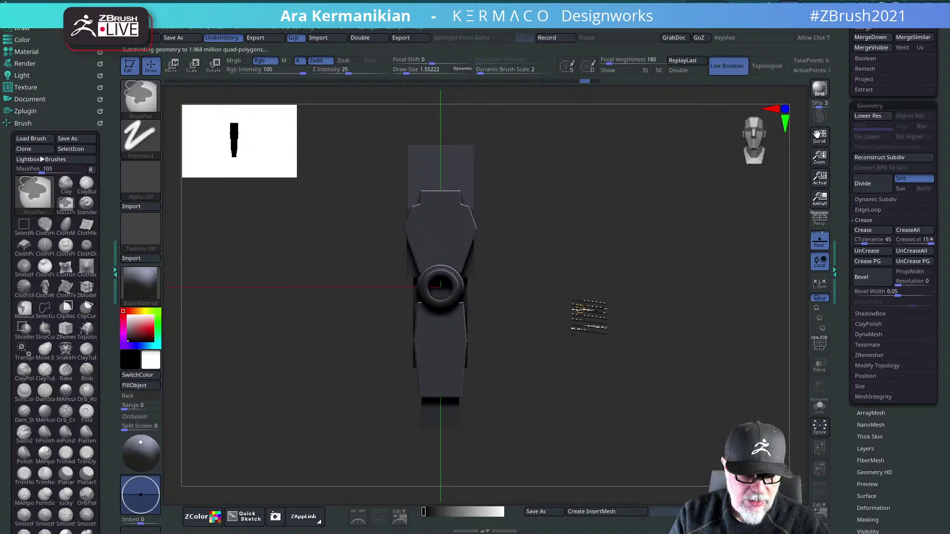
- Narrow the upper body plate with straight clip cuts along its side, using Mirror And Weld to keep both halves symmetrical
{"action": "key", "text": "ctrl+q"}
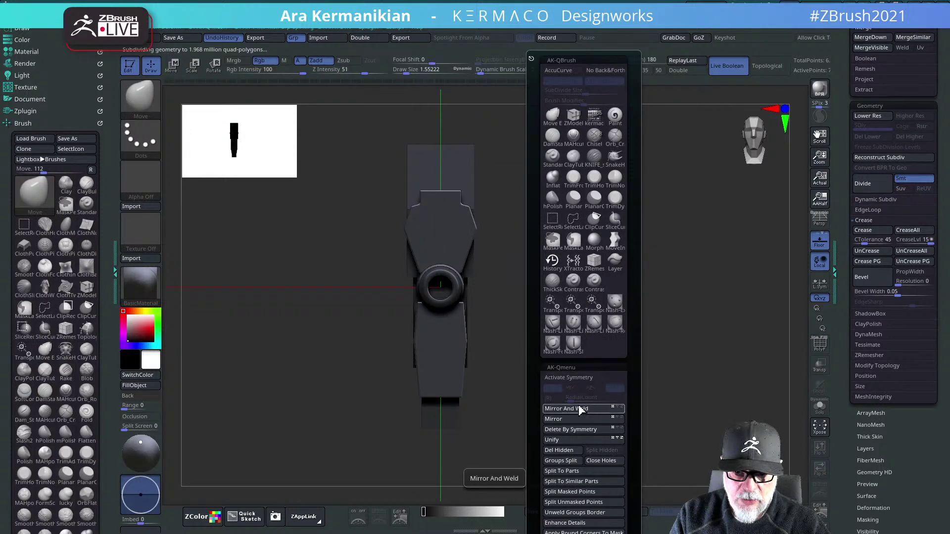
{"action": "left_click", "coordinate": [584, 388]}
{"action": "mouse_move", "coordinate": [500, 144]}
{"action": "left_mouse_down", "text": "ctrl+shift"}
{"action": "mouse_move", "coordinate": [545, 297]}
{"action": "mouse_move", "coordinate": [508, 304]}
{"action": "mouse_move", "coordinate": [477, 284]}
{"action": "mouse_move", "coordinate": [500, 292]}
{"action": "left_mouse_up", "text": "ctrl+shift"}
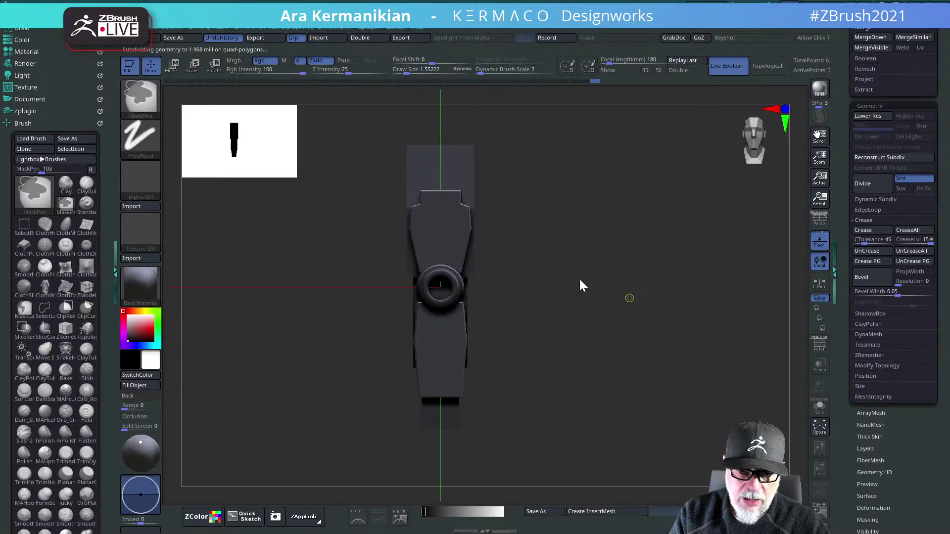
{"action": "key", "text": "ctrl+s"}
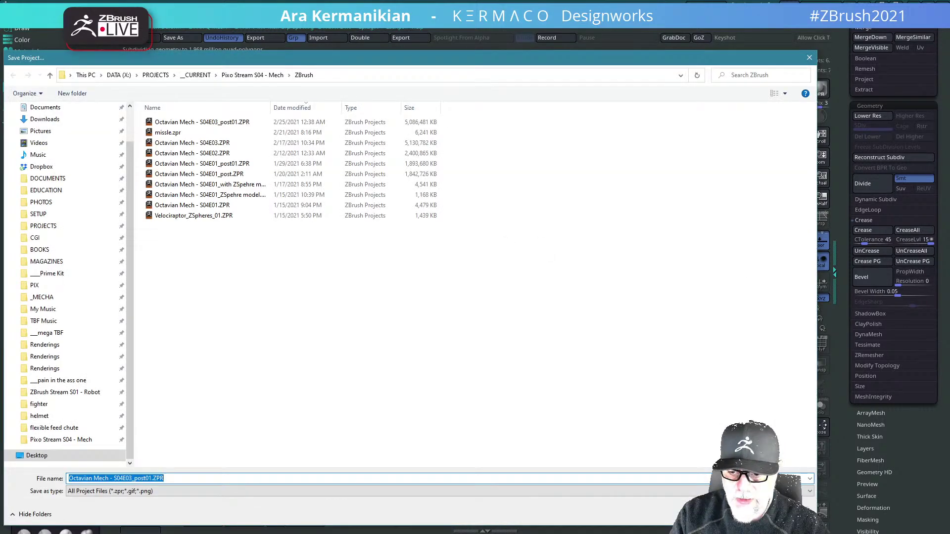
{"action": "key", "text": "Escape"}
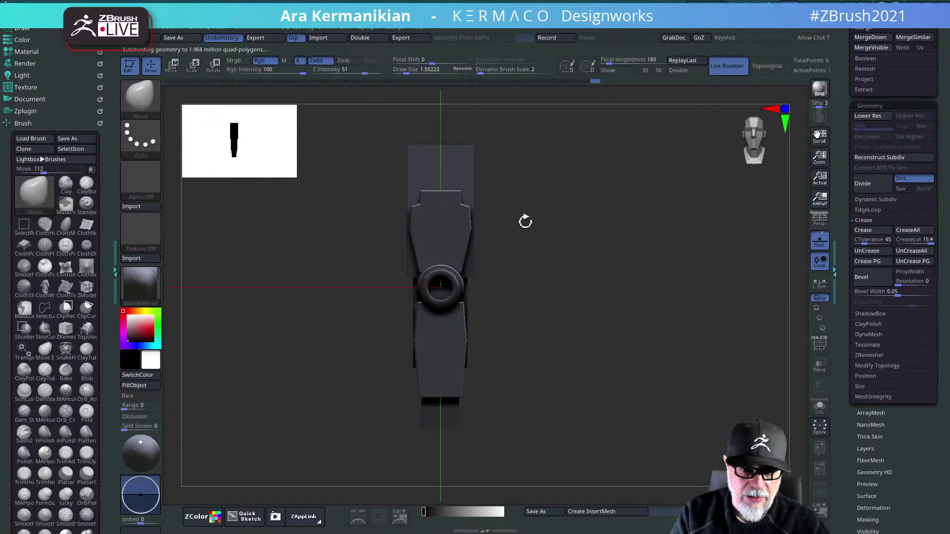
{"action": "left_click_drag", "start_coordinate": [495, 154], "coordinate": [474, 267], "text": "ctrl+shift"}
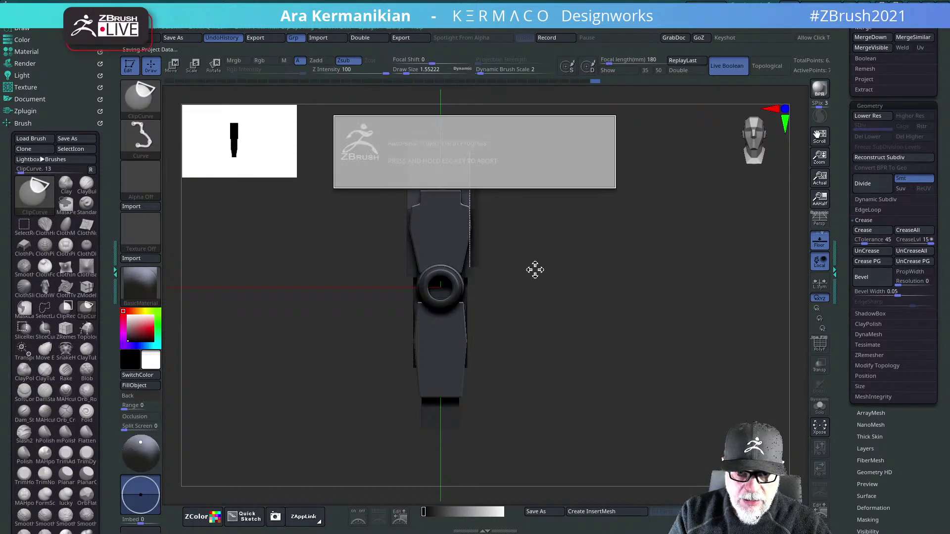
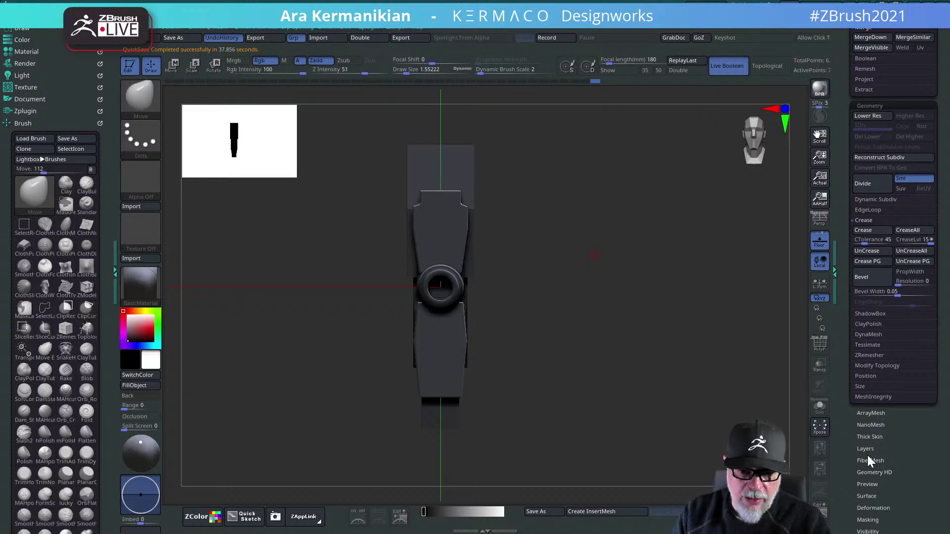
- Clip the corners of the upper body plate's top step, keeping the shape symmetrical
{"action": "left_click_drag", "start_coordinate": [696, 341], "coordinate": [612, 372]}
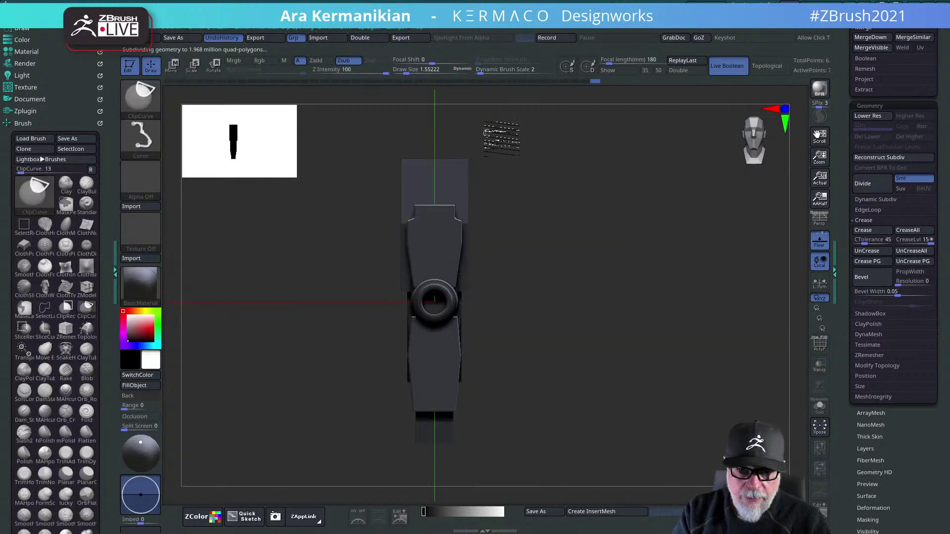
{"action": "mouse_move", "coordinate": [504, 130]}
{"action": "left_mouse_down", "text": "ctrl+shift"}
{"action": "mouse_move", "coordinate": [569, 266]}
{"action": "mouse_move", "coordinate": [503, 225]}
{"action": "mouse_move", "coordinate": [507, 207]}
{"action": "mouse_move", "coordinate": [520, 208]}
{"action": "mouse_move", "coordinate": [449, 213]}
{"action": "left_mouse_up", "text": "ctrl+shift"}
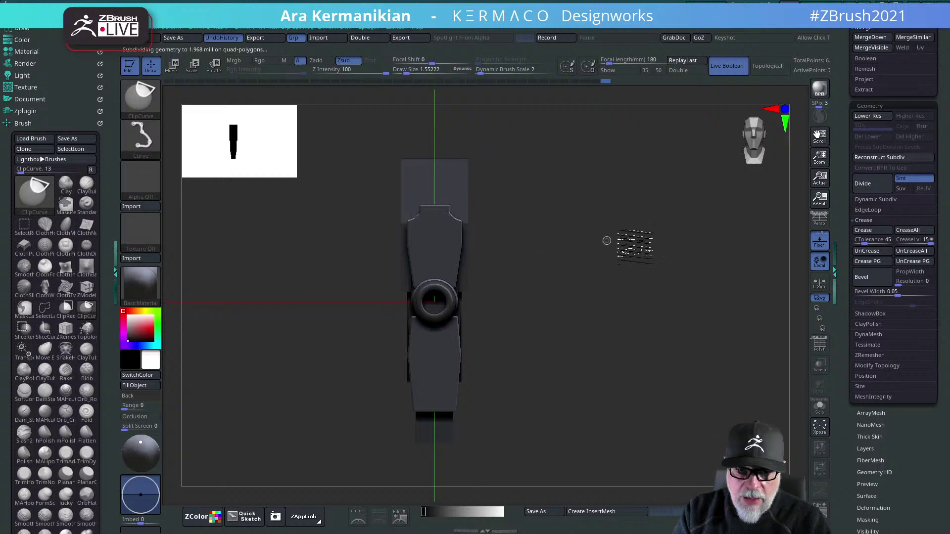
{"action": "left_click_drag", "start_coordinate": [622, 256], "coordinate": [656, 244], "text": "alt"}
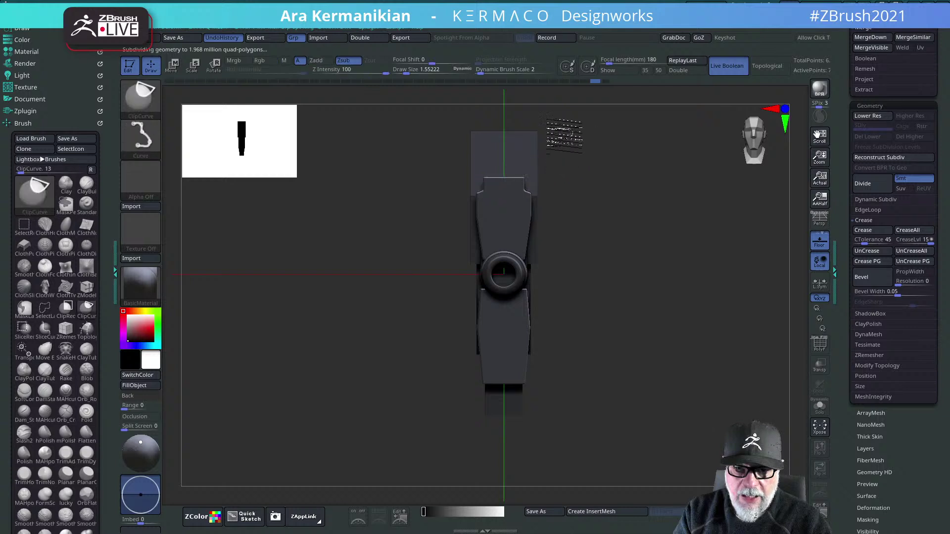
{"action": "mouse_move", "coordinate": [555, 117]}
{"action": "left_mouse_down", "text": "ctrl+shift"}
{"action": "mouse_move", "coordinate": [589, 184]}
{"action": "mouse_move", "coordinate": [520, 187]}
{"action": "left_mouse_up", "text": "ctrl+shift"}
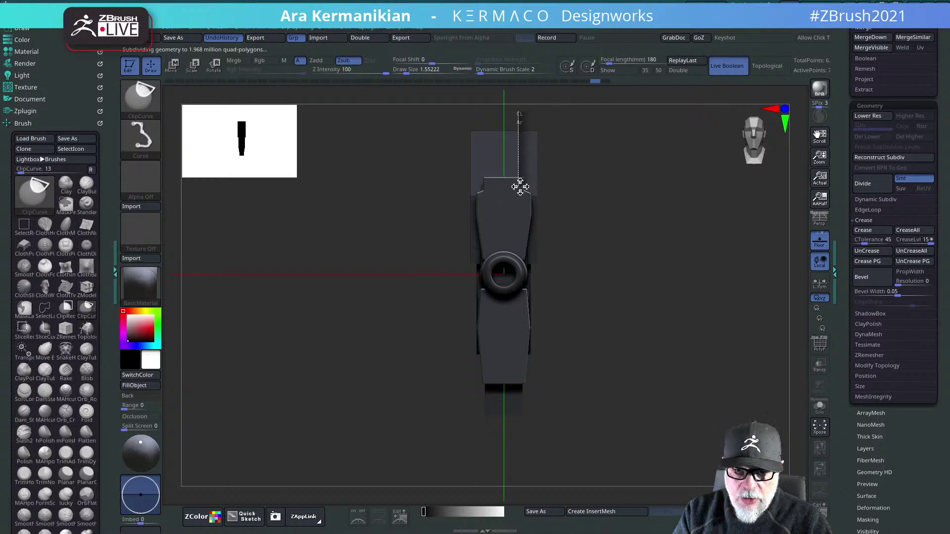
{"action": "left_click_drag", "start_coordinate": [617, 181], "coordinate": [618, 184], "text": "ctrl+shift"}
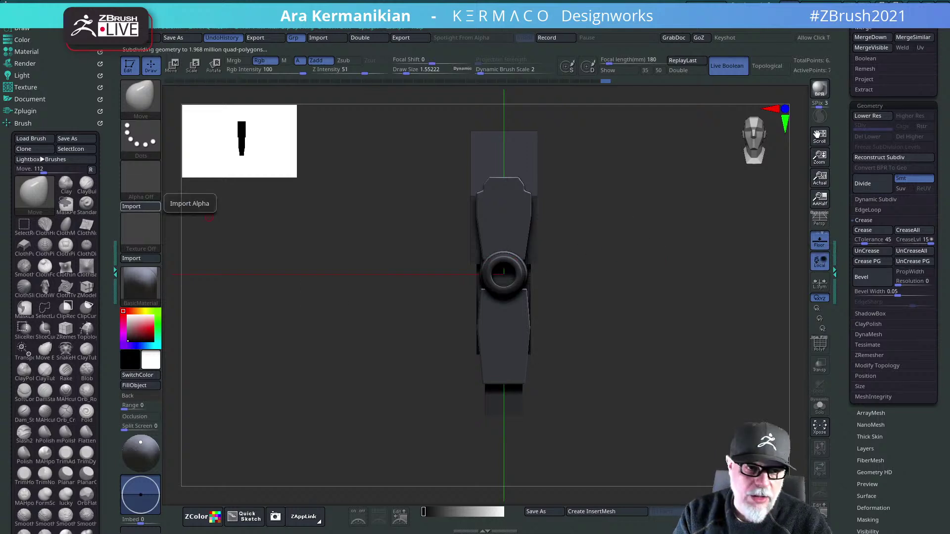
{"action": "left_click", "coordinate": [141, 180]}
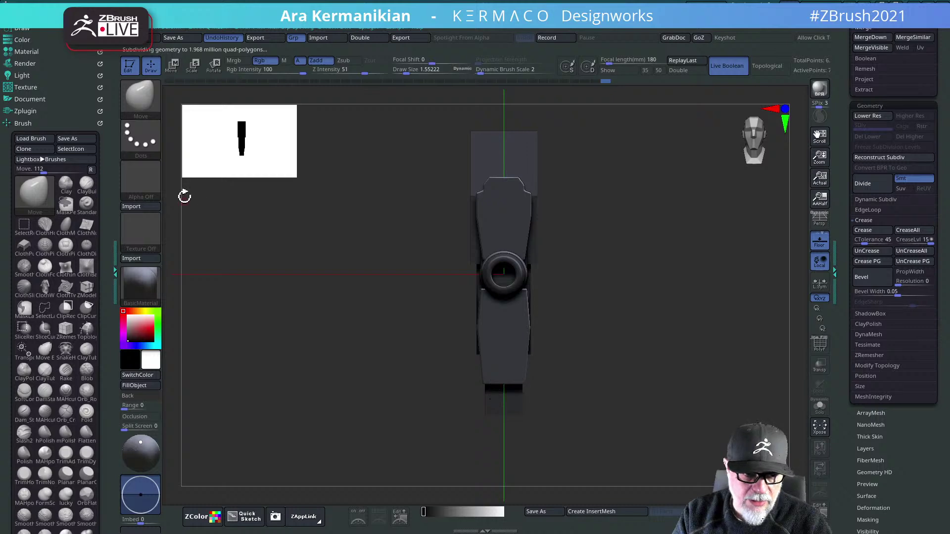
{"action": "left_click", "coordinate": [145, 183]}
{"action": "left_click", "coordinate": [142, 245]}
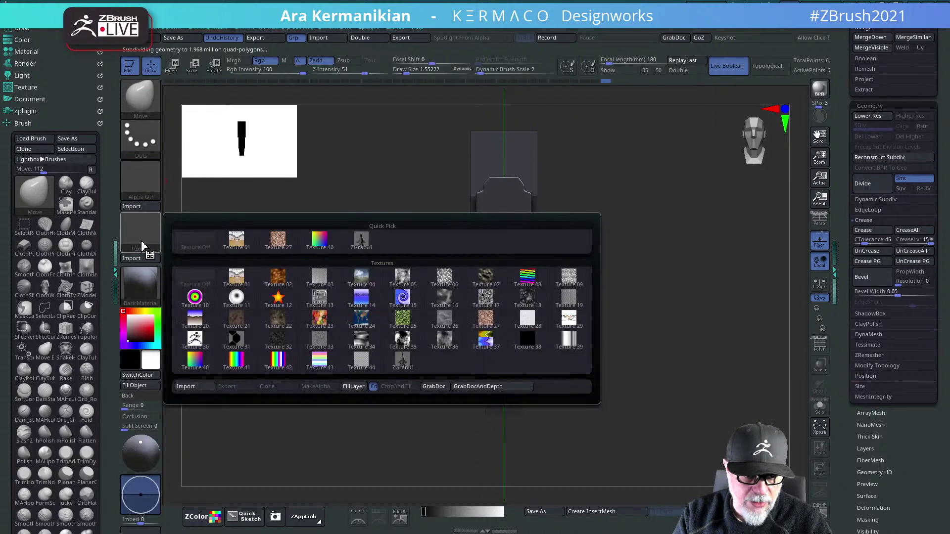
{"action": "left_click", "coordinate": [148, 235]}
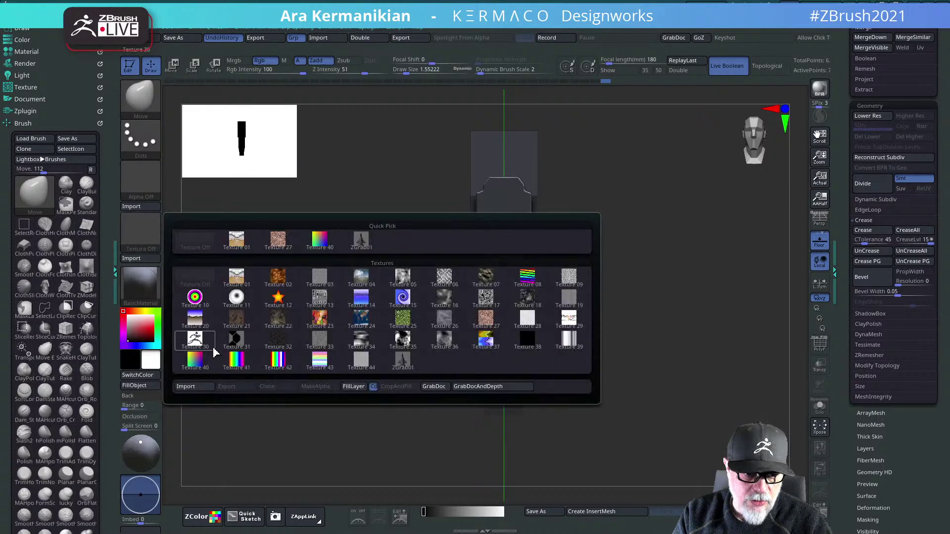
{"action": "left_click", "coordinate": [148, 179]}
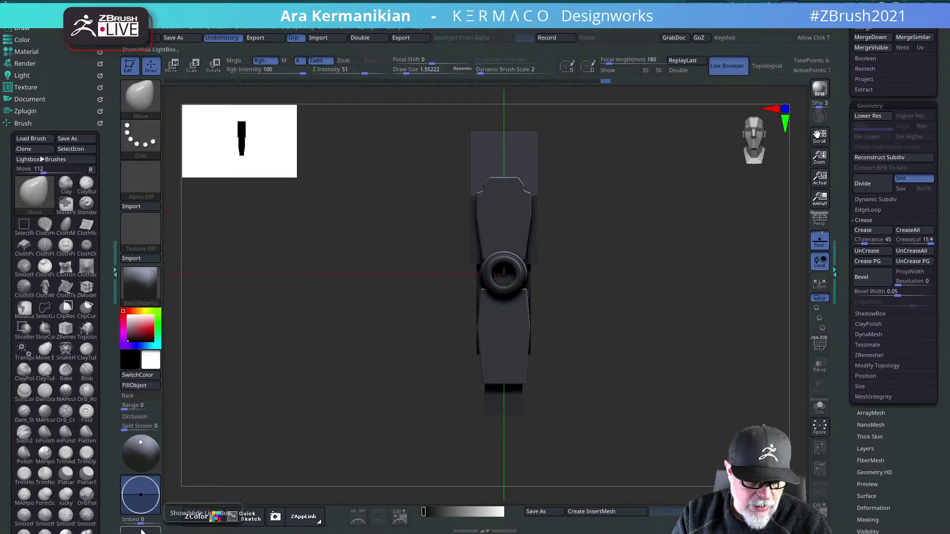
- Load the Spotlight_Primitives image set from LightBox's Spotlight files
{"action": "key", "text": "comma"}
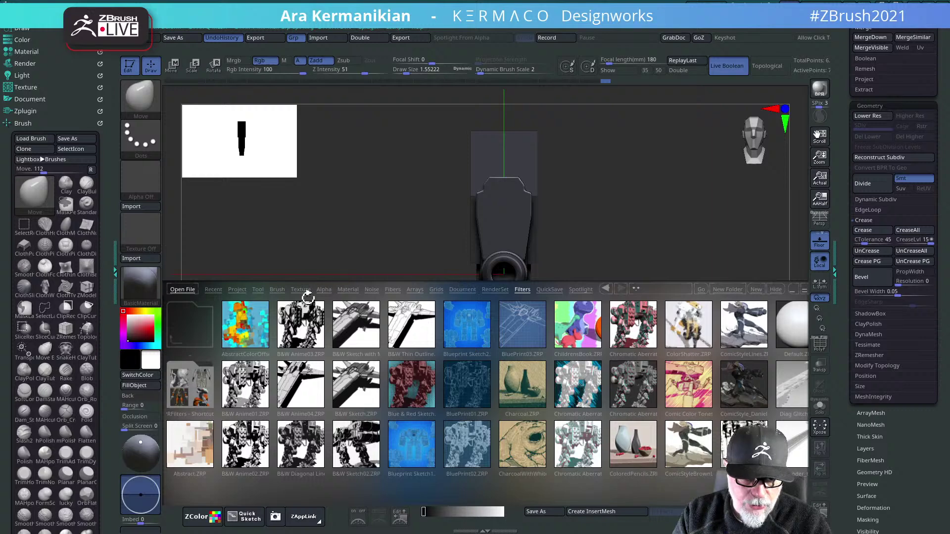
{"action": "left_click", "coordinate": [324, 289]}
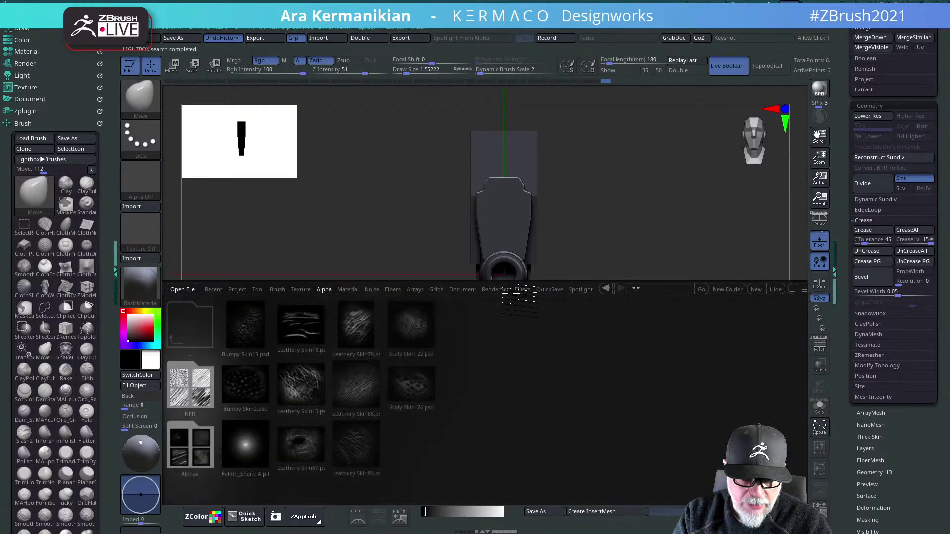
{"action": "left_click", "coordinate": [579, 290]}
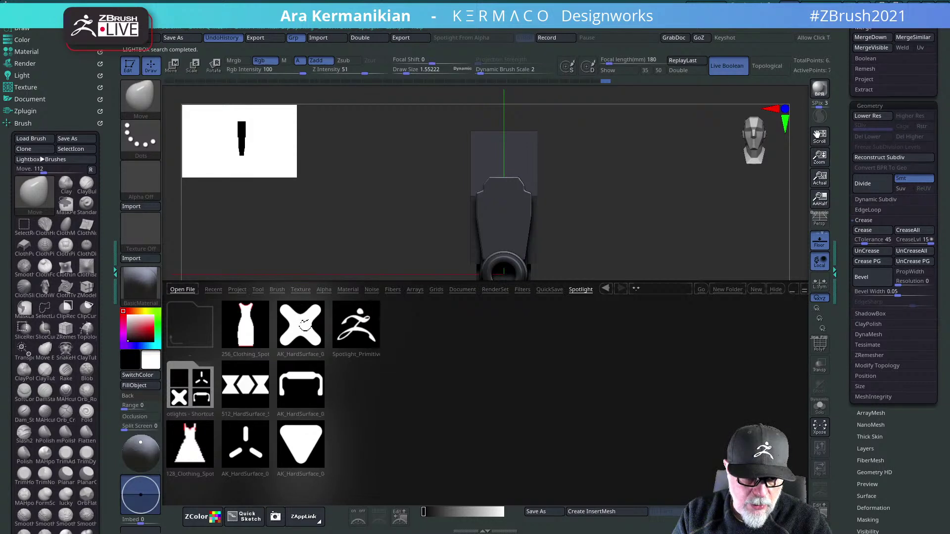
{"action": "double_click", "coordinate": [361, 321]}
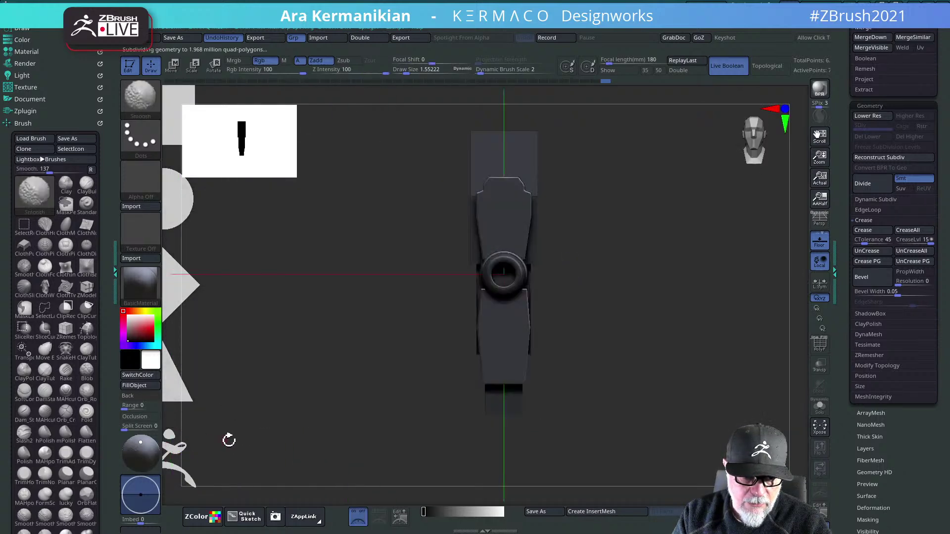
- Select the ZBrush logo image in Spotlight and move it beside the weapon's front view
{"action": "left_click", "coordinate": [338, 421]}
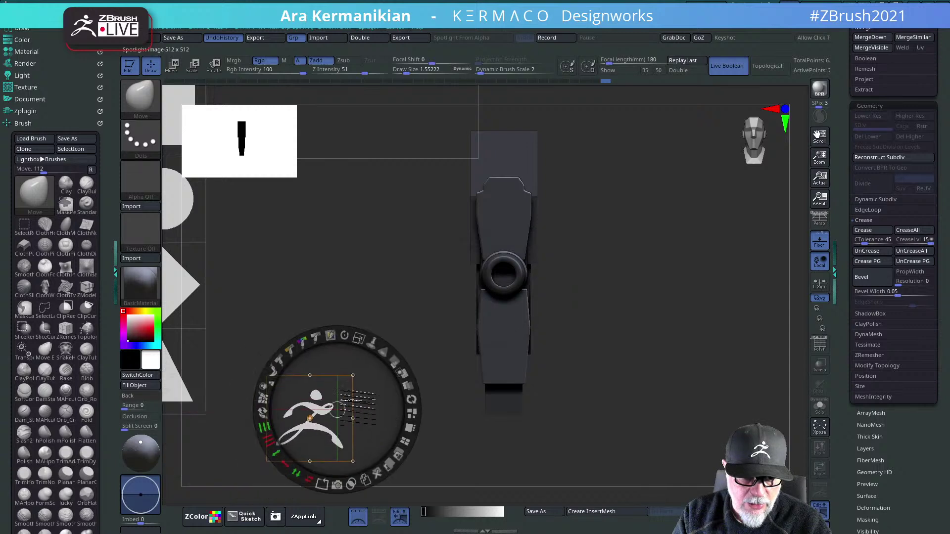
{"action": "left_click_drag", "start_coordinate": [339, 420], "coordinate": [353, 296]}
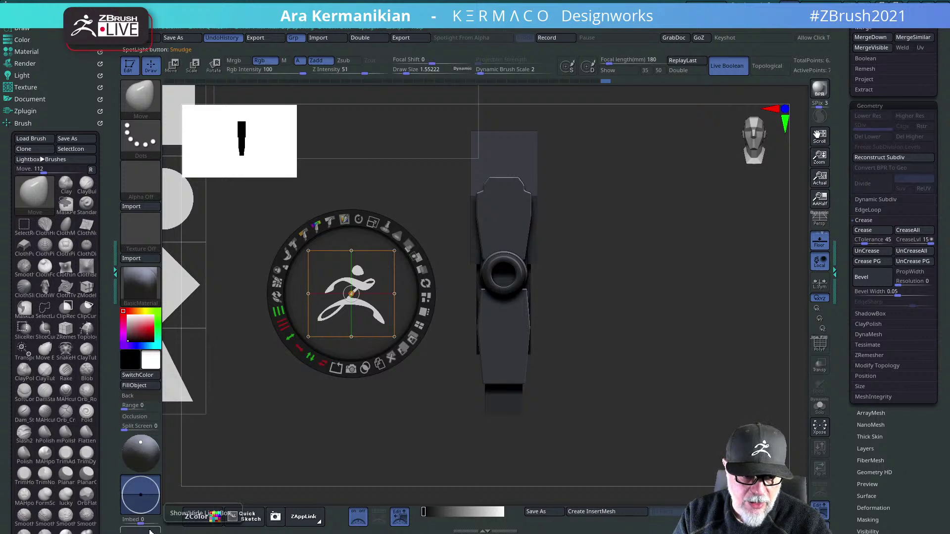
{"action": "key", "text": "comma"}
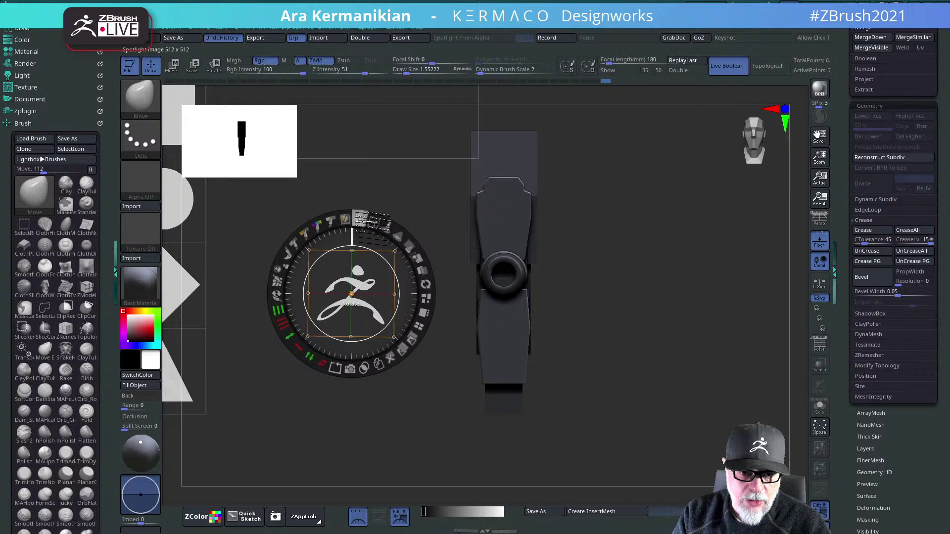
- Move the Spotlight dial off the images, rotate all images slightly around it, and reposition the dial beside the weapon
{"action": "left_click_drag", "start_coordinate": [431, 349], "coordinate": [448, 396]}
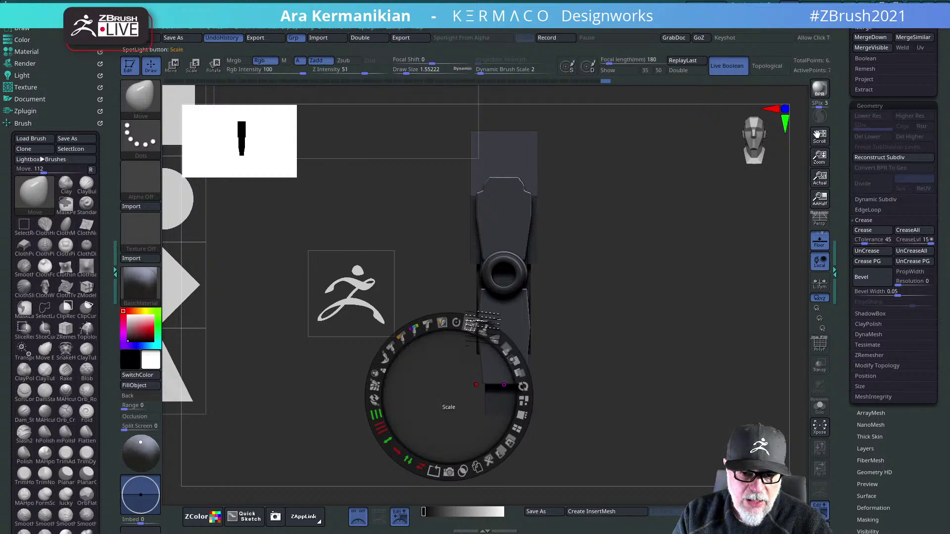
{"action": "left_click_drag", "start_coordinate": [460, 321], "coordinate": [459, 322]}
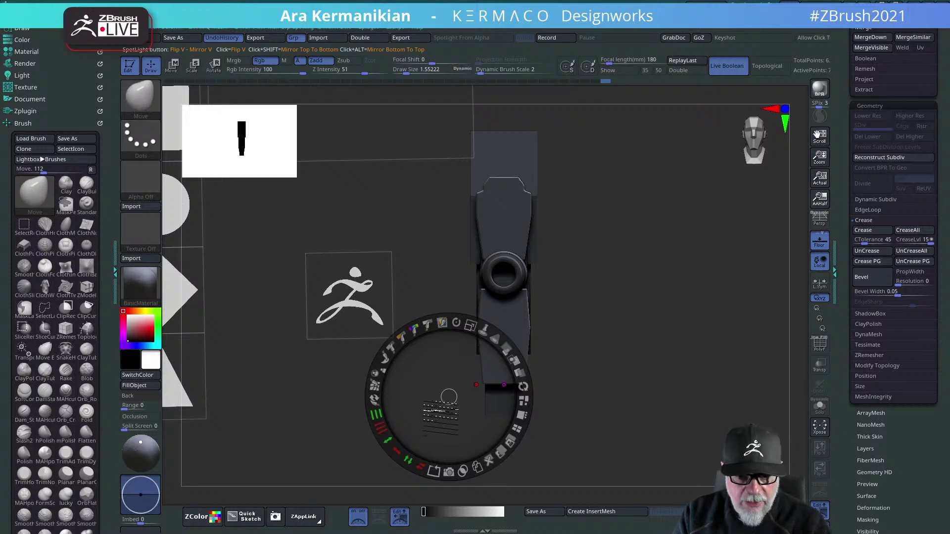
{"action": "key", "text": "space"}
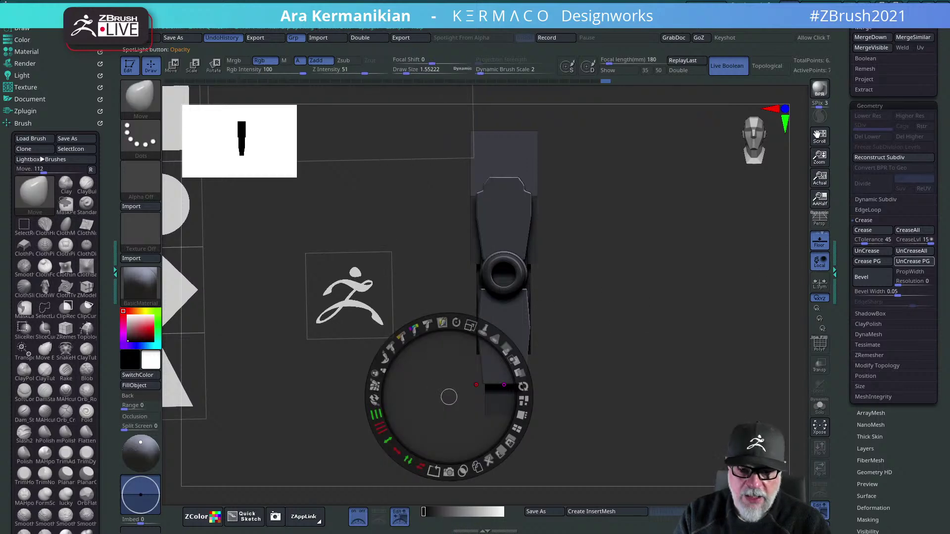
{"action": "left_click", "coordinate": [681, 327]}
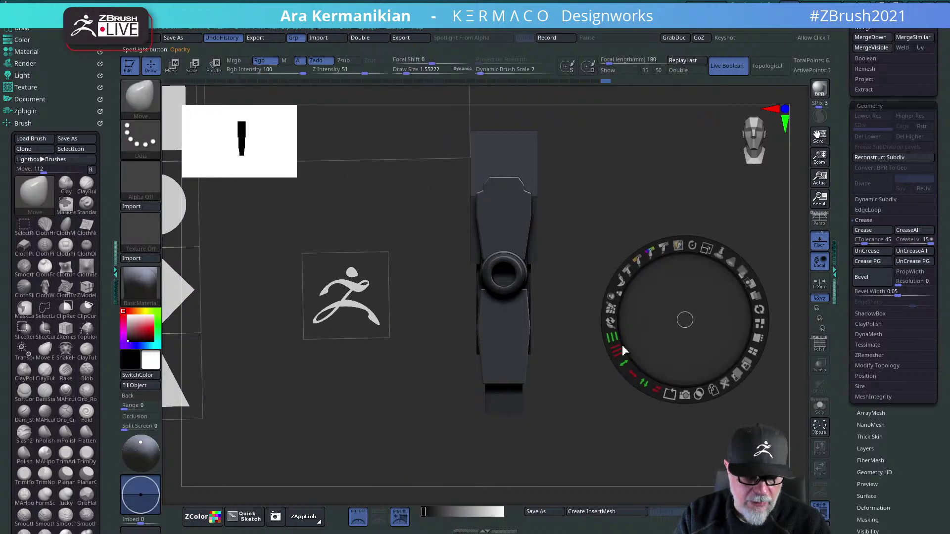
- Toggle Spotlight's editing controls off and on, and hide the Spotlight dial and images from the canvas
{"action": "key", "text": "space"}
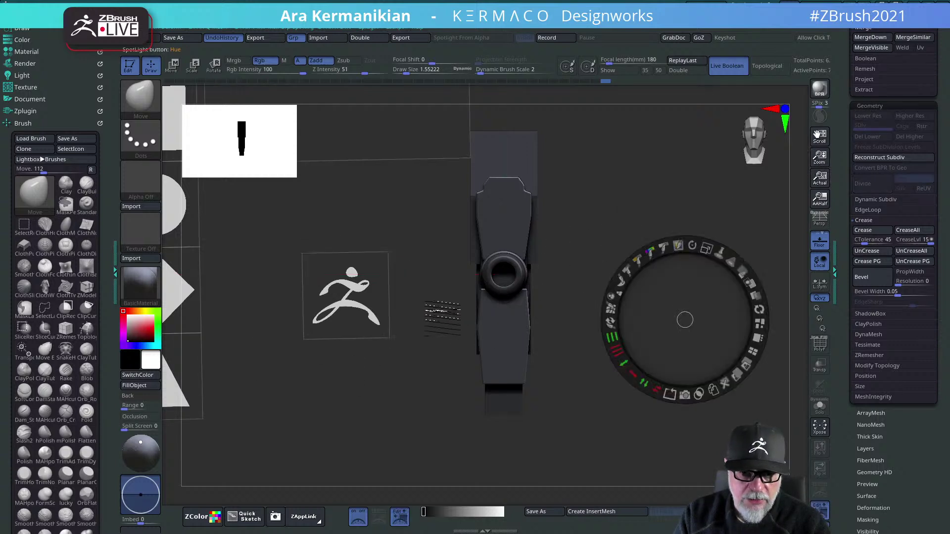
{"action": "key", "text": "s"}
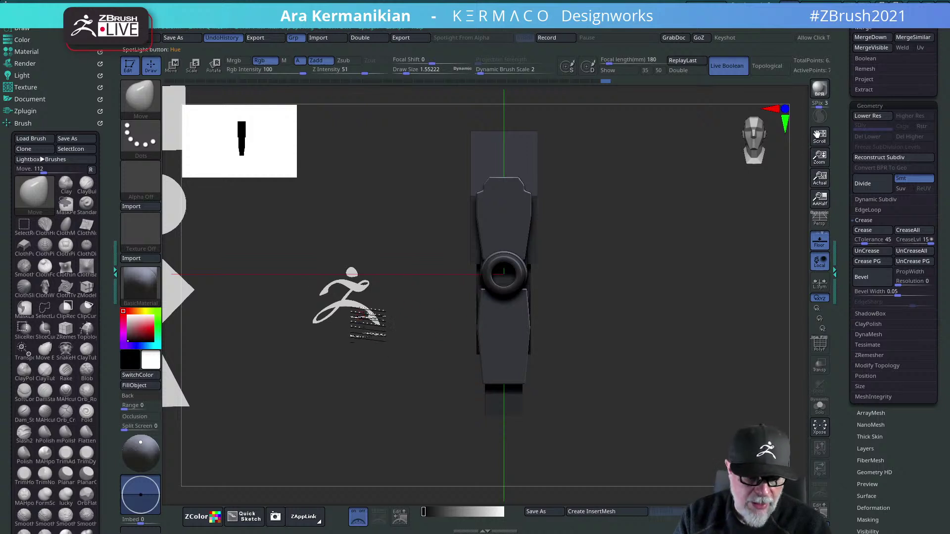
{"action": "key", "text": "space"}
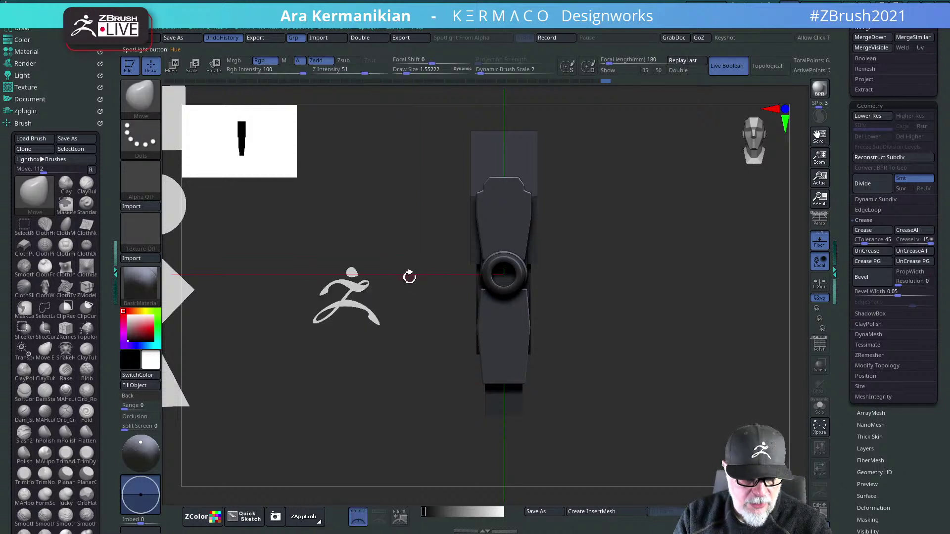
{"action": "key", "text": "z"}
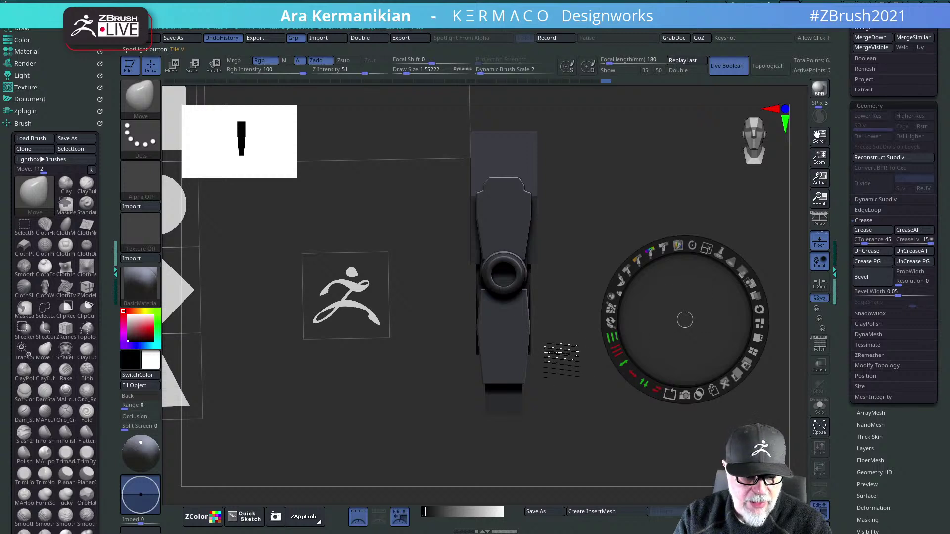
{"action": "key", "text": "z"}
- Scale the ribbed barrel housing to about 0.76 in height and about 1.27 in width
{"action": "mouse_move", "coordinate": [651, 277]}
{"action": "left_mouse_down"}
{"action": "mouse_move", "coordinate": [753, 288]}
{"action": "mouse_move", "coordinate": [675, 248]}
{"action": "mouse_move", "coordinate": [662, 300]}
{"action": "mouse_move", "coordinate": [732, 217]}
{"action": "mouse_move", "coordinate": [664, 267]}
{"action": "mouse_move", "coordinate": [695, 260]}
{"action": "mouse_move", "coordinate": [648, 267]}
{"action": "left_mouse_up"}
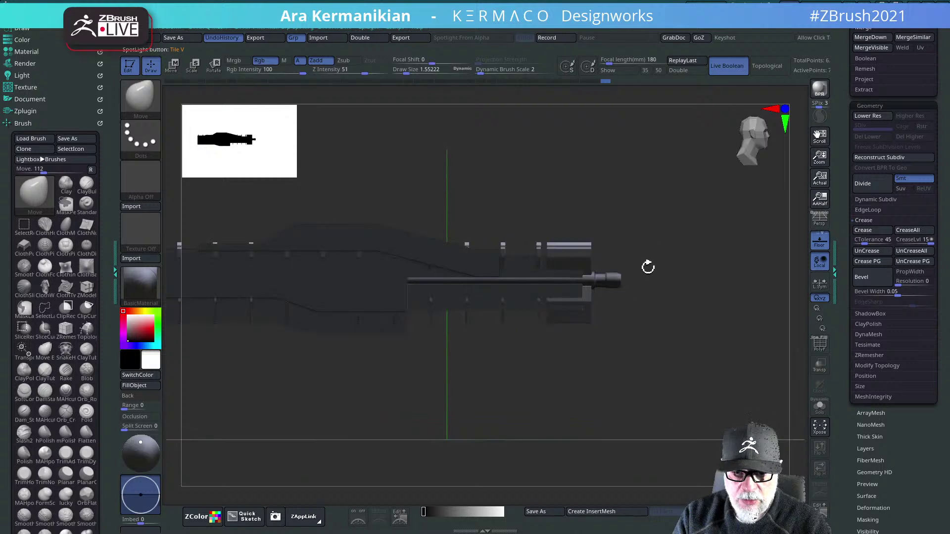
{"action": "key", "text": "e"}
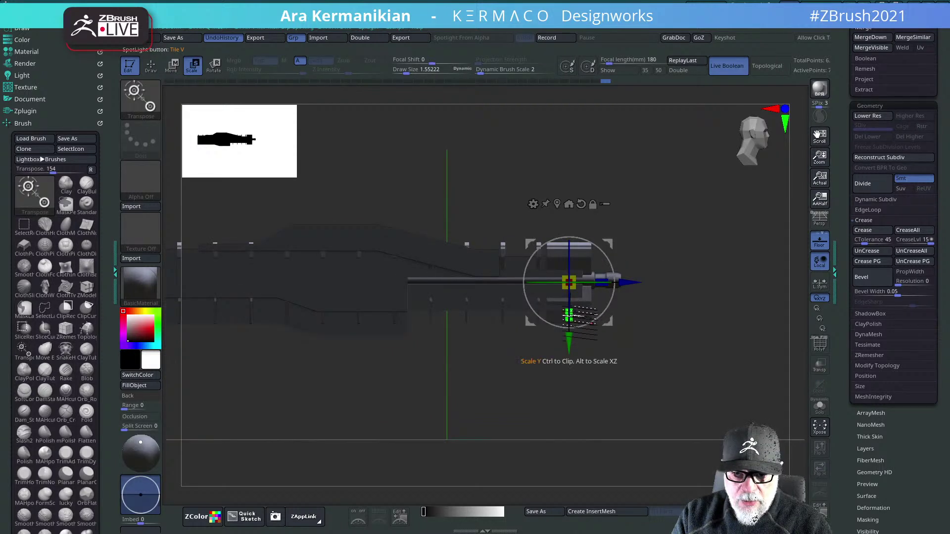
{"action": "left_click_drag", "start_coordinate": [570, 314], "coordinate": [569, 315]}
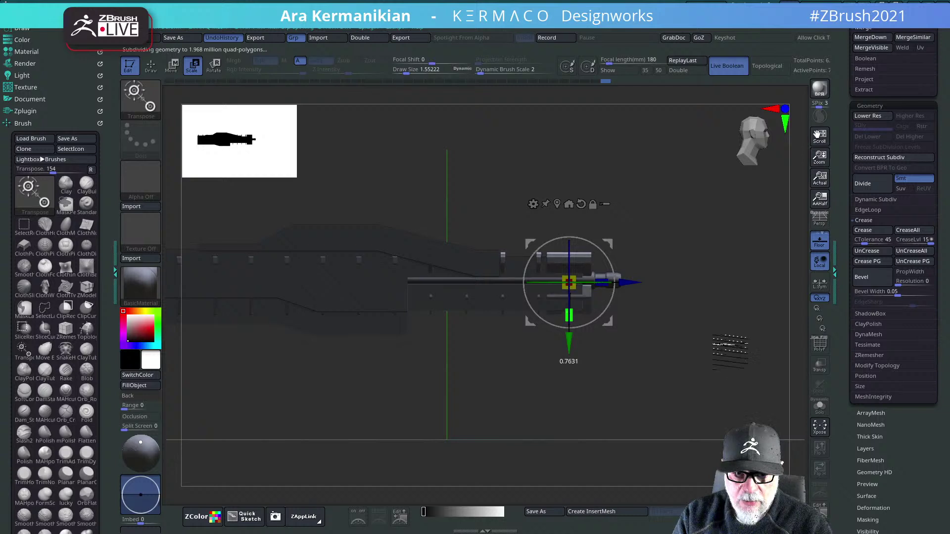
{"action": "left_click_drag", "start_coordinate": [694, 375], "coordinate": [678, 361]}
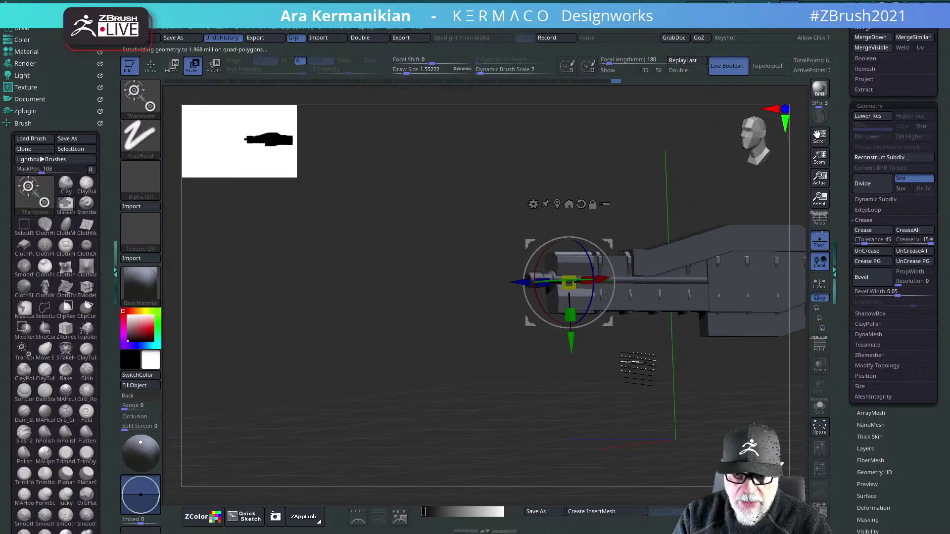
{"action": "left_click_drag", "start_coordinate": [631, 361], "coordinate": [631, 387]}
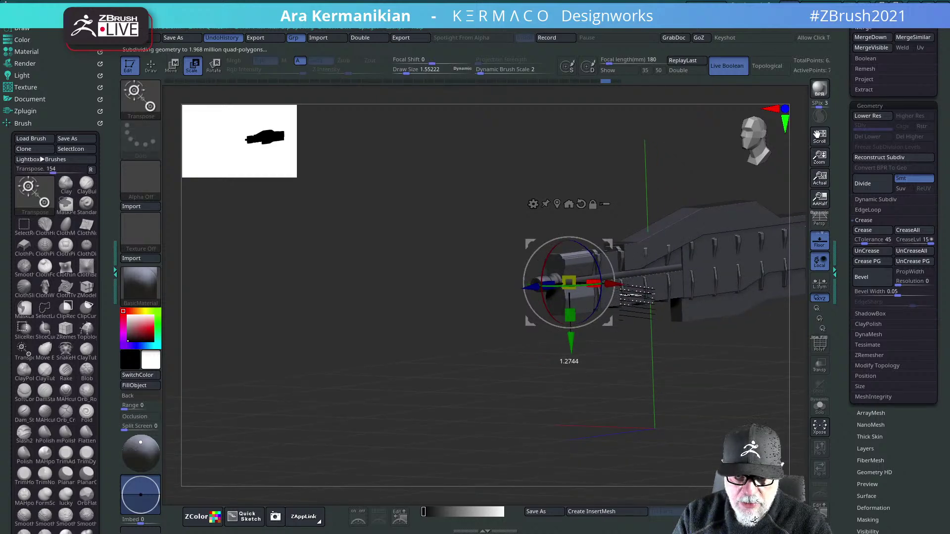
{"action": "mouse_move", "coordinate": [601, 415]}
{"action": "left_mouse_down"}
{"action": "mouse_move", "coordinate": [644, 425]}
{"action": "mouse_move", "coordinate": [634, 430]}
{"action": "mouse_move", "coordinate": [675, 402]}
{"action": "left_mouse_up"}
- Centre the gizmo on the unmasked mesh and nudge the barrel housing slightly upward in the front view
{"action": "key", "text": "q"}
{"action": "key", "text": "f"}
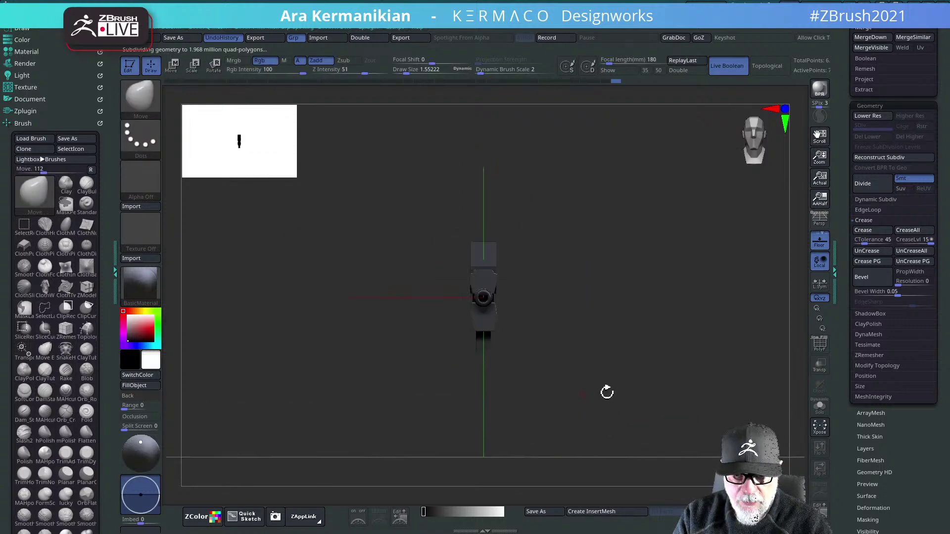
{"action": "key", "text": "f"}
{"action": "left_click_drag", "start_coordinate": [637, 307], "coordinate": [765, 389], "text": "alt"}
{"action": "key", "text": "w"}
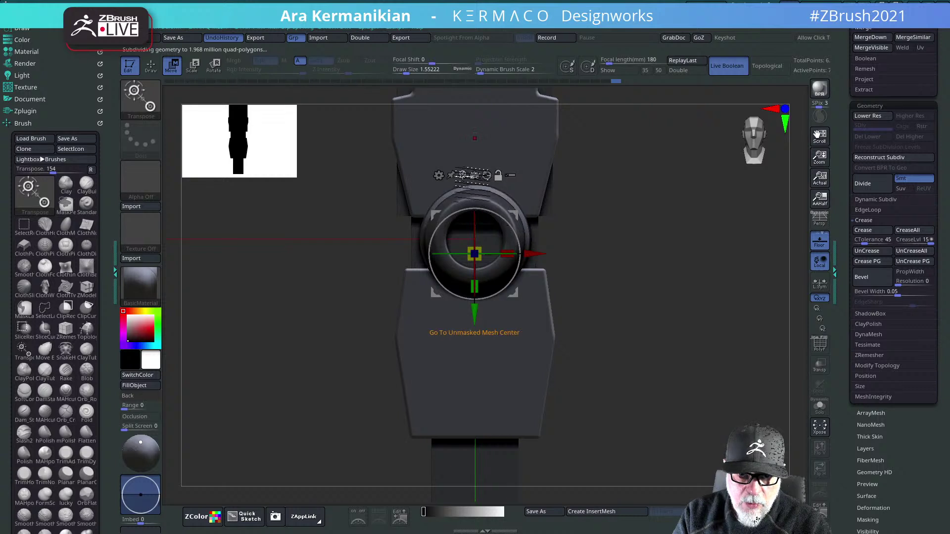
{"action": "left_click", "coordinate": [463, 176]}
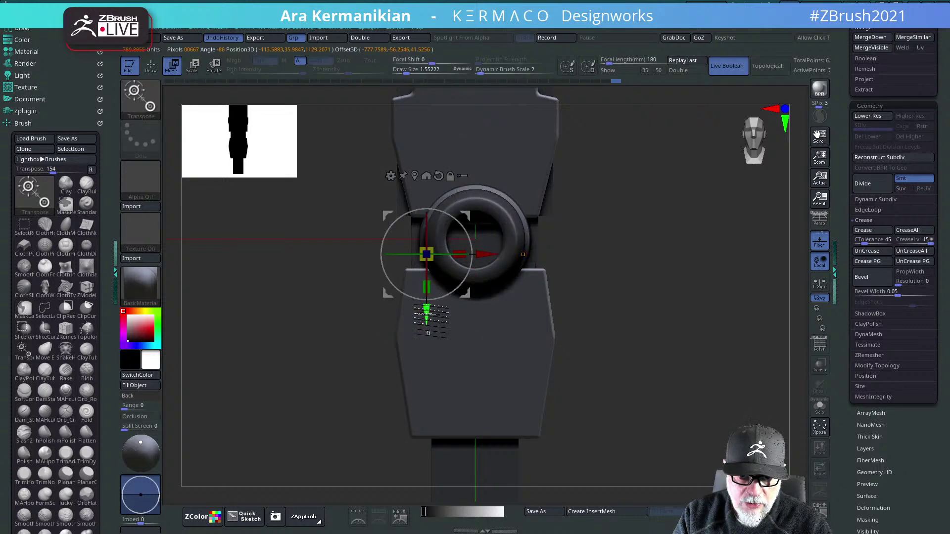
{"action": "left_click_drag", "start_coordinate": [427, 312], "coordinate": [426, 311]}
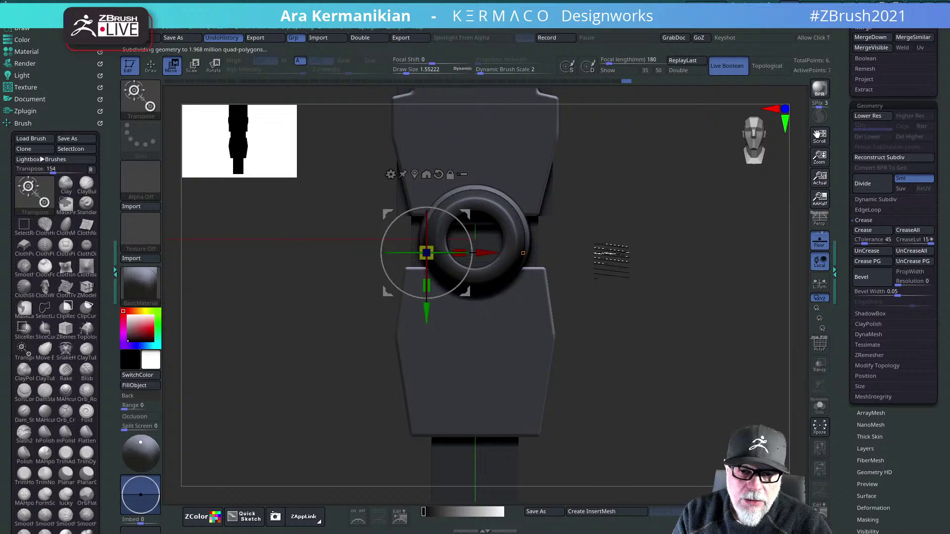
{"action": "key", "text": "q"}
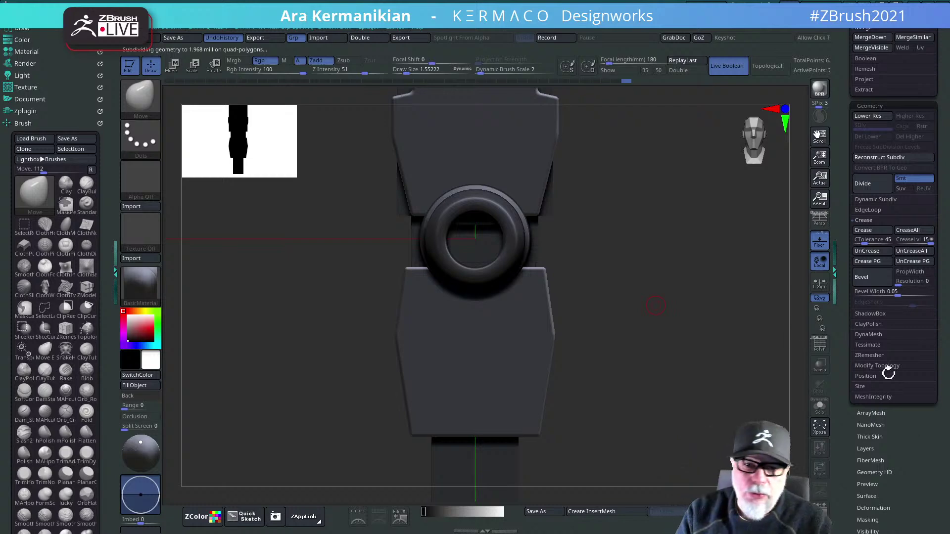
- Mask the housing's rear in the side view, leaving only the front block and the rib beside it unmasked
{"action": "left_click_drag", "start_coordinate": [684, 267], "coordinate": [688, 280]}
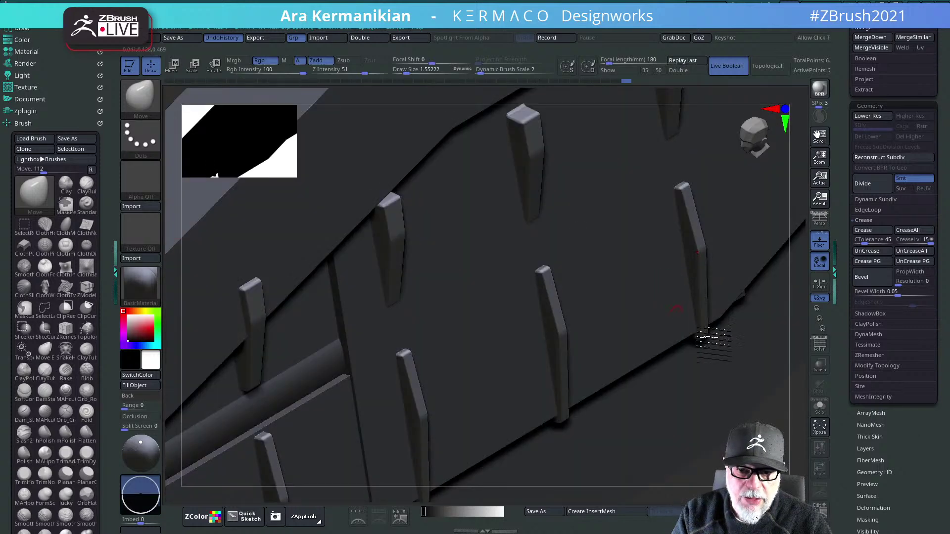
{"action": "left_click_drag", "start_coordinate": [805, 325], "coordinate": [730, 386], "text": "alt"}
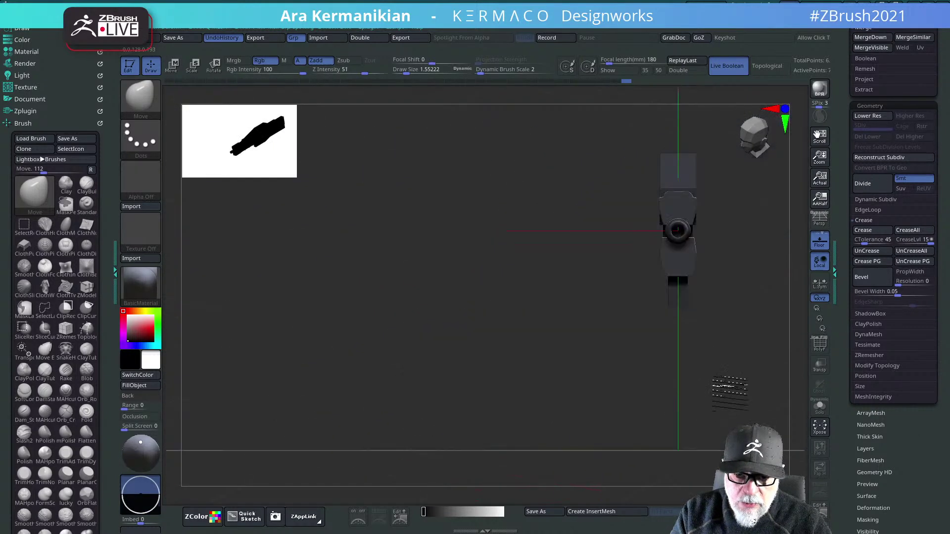
{"action": "left_click_drag", "start_coordinate": [753, 352], "coordinate": [548, 375], "text": "alt"}
{"action": "left_click_drag", "start_coordinate": [659, 351], "coordinate": [329, 273], "text": "shift"}
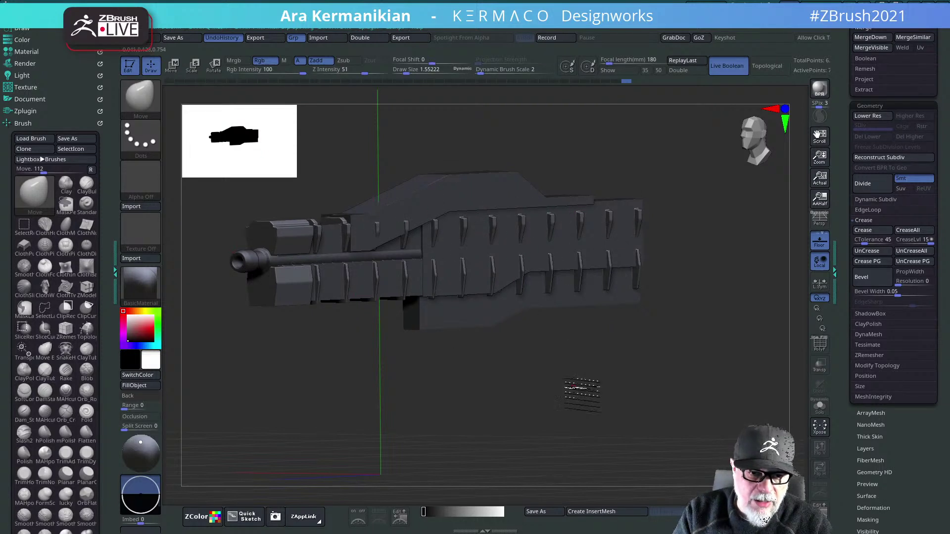
{"action": "left_click_drag", "start_coordinate": [566, 388], "coordinate": [417, 389]}
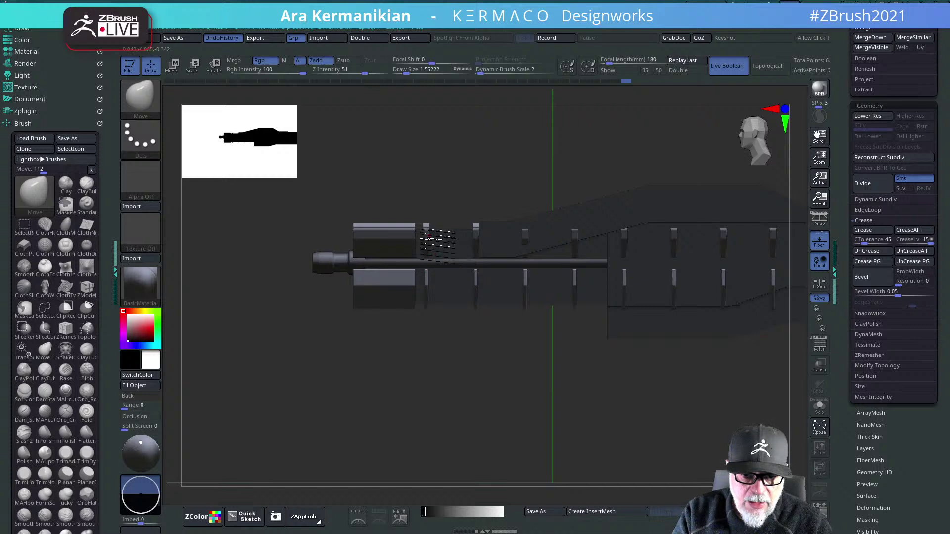
{"action": "mouse_move", "coordinate": [452, 356]}
{"action": "left_mouse_down"}
{"action": "mouse_move", "coordinate": [463, 377]}
{"action": "mouse_move", "coordinate": [299, 376]}
{"action": "mouse_move", "coordinate": [458, 392]}
{"action": "mouse_move", "coordinate": [343, 403]}
{"action": "mouse_move", "coordinate": [262, 388]}
{"action": "left_mouse_up"}
{"action": "left_click_drag", "start_coordinate": [658, 390], "coordinate": [292, 371], "text": "alt"}
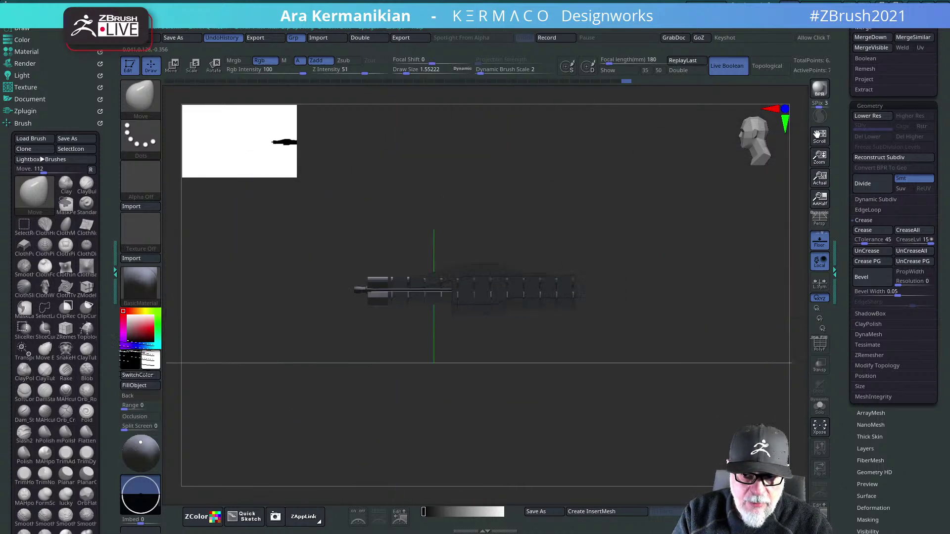
{"action": "mouse_move", "coordinate": [652, 363]}
{"action": "left_mouse_down", "text": "ctrl"}
{"action": "mouse_move", "coordinate": [304, 215]}
{"action": "mouse_move", "coordinate": [395, 204]}
{"action": "left_mouse_up", "text": "ctrl"}
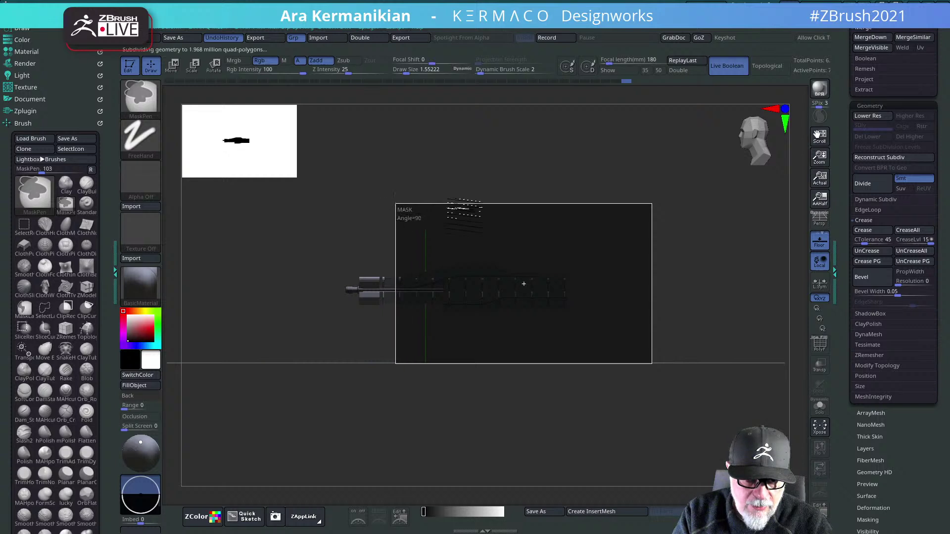
- Centre the gizmo on the unmasked front section, stretch it along the barrel's length and shift it forward past the muzzle tip
{"action": "mouse_move", "coordinate": [519, 406]}
{"action": "left_mouse_down", "text": "alt"}
{"action": "mouse_move", "coordinate": [427, 378]}
{"action": "mouse_move", "coordinate": [564, 408]}
{"action": "left_mouse_up", "text": "alt"}
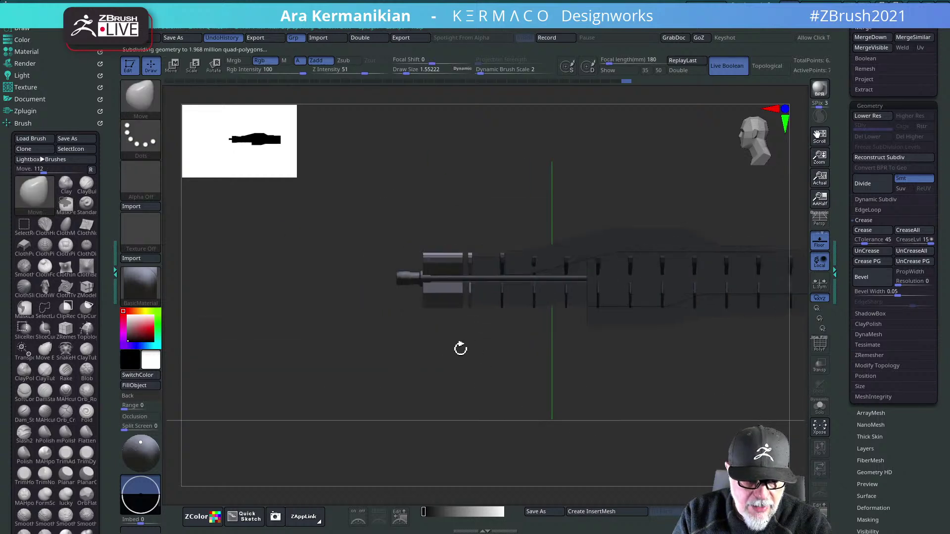
{"action": "key", "text": "w"}
{"action": "left_click", "coordinate": [611, 201], "text": "alt"}
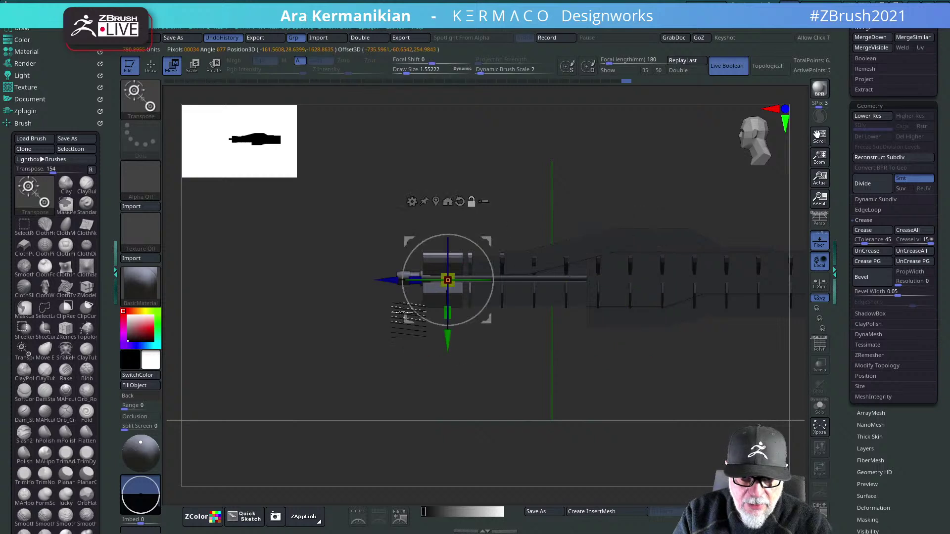
{"action": "left_click_drag", "start_coordinate": [417, 380], "coordinate": [448, 413], "text": "alt"}
{"action": "left_click_drag", "start_coordinate": [415, 280], "coordinate": [395, 280]}
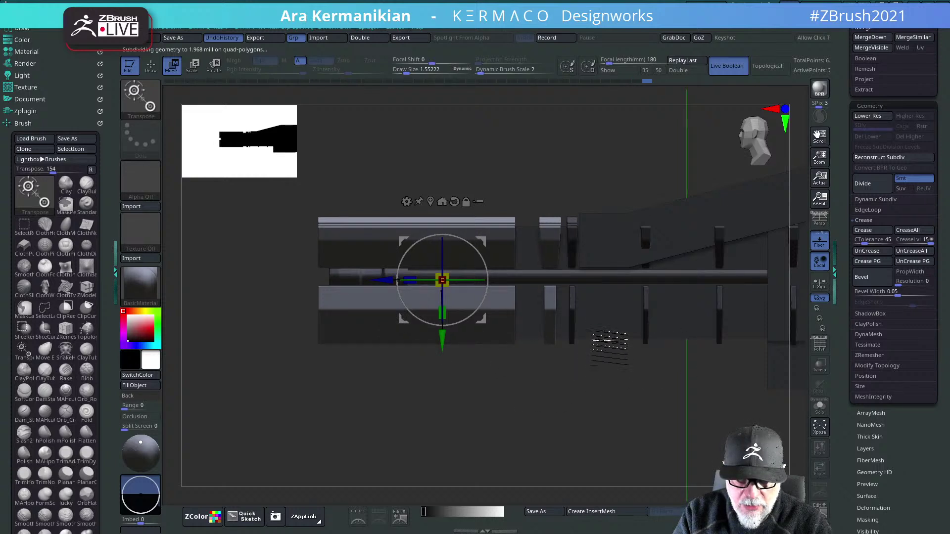
{"action": "left_click_drag", "start_coordinate": [400, 281], "coordinate": [394, 280]}
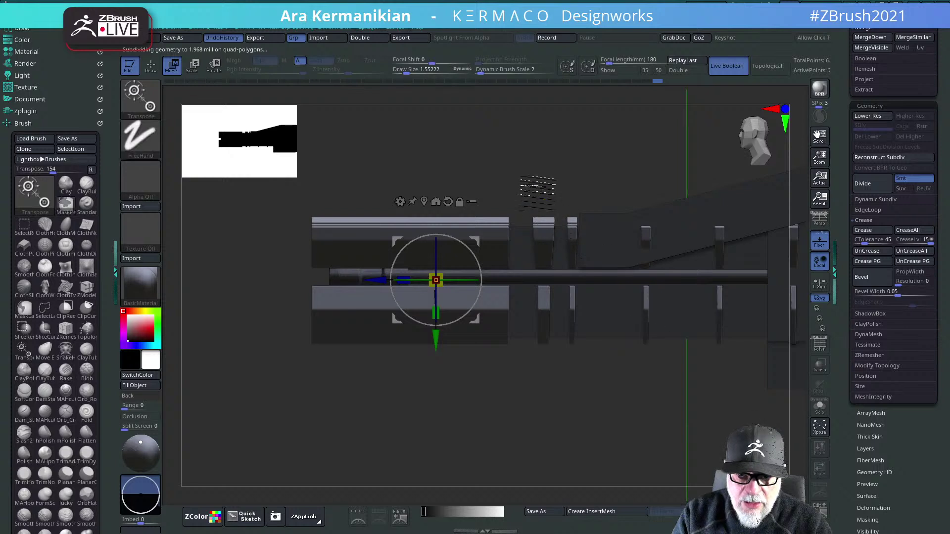
- Hide the stretched rib directly behind the lengthened front block
{"action": "mouse_move", "coordinate": [497, 174]}
{"action": "left_mouse_down", "text": "ctrl+shift"}
{"action": "mouse_move", "coordinate": [578, 348]}
{"action": "mouse_move", "coordinate": [536, 354]}
{"action": "mouse_move", "coordinate": [561, 359]}
{"action": "left_mouse_up", "text": "ctrl+shift"}
{"action": "key", "text": "ctrl+space"}
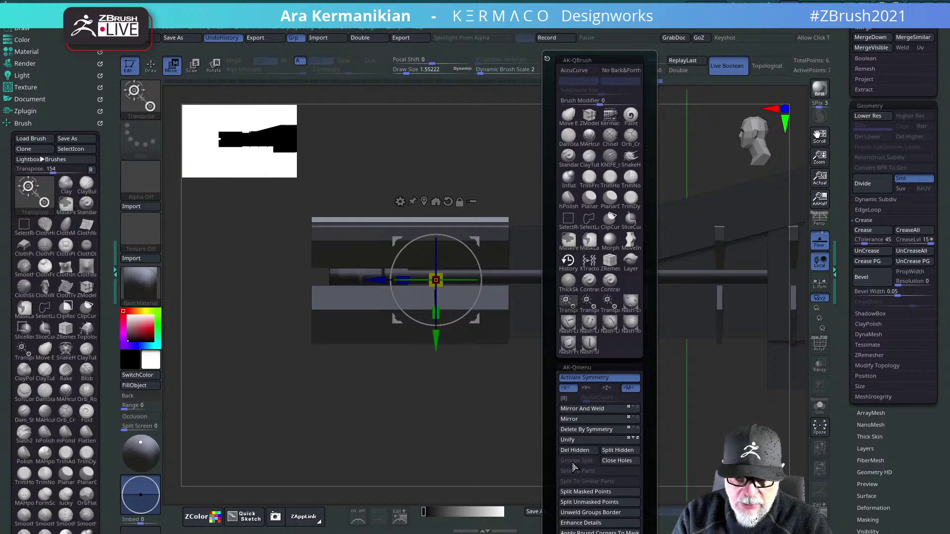
- Split off the hidden geometry and try sliding the whole finned front barrel part along Z
{"action": "left_click", "coordinate": [603, 449]}
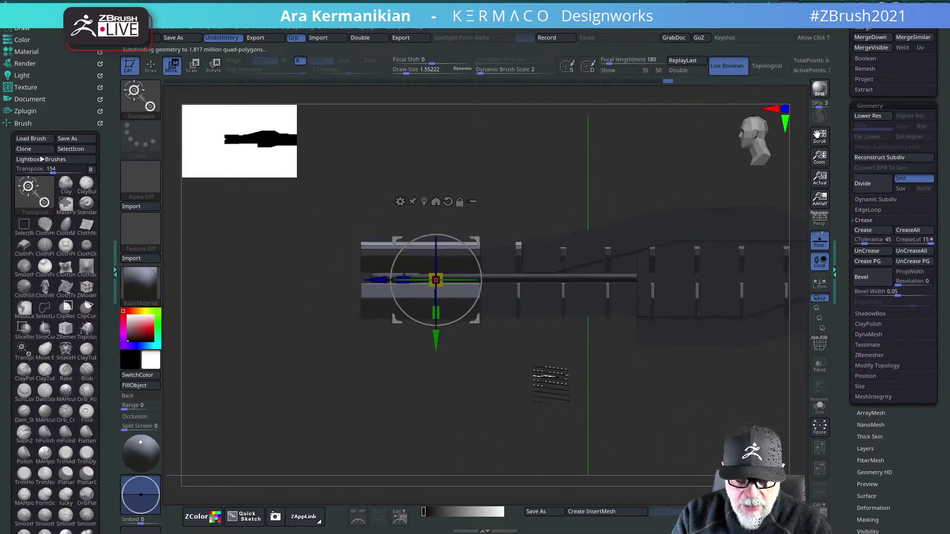
{"action": "left_click_drag", "start_coordinate": [569, 416], "coordinate": [533, 332], "text": "shift"}
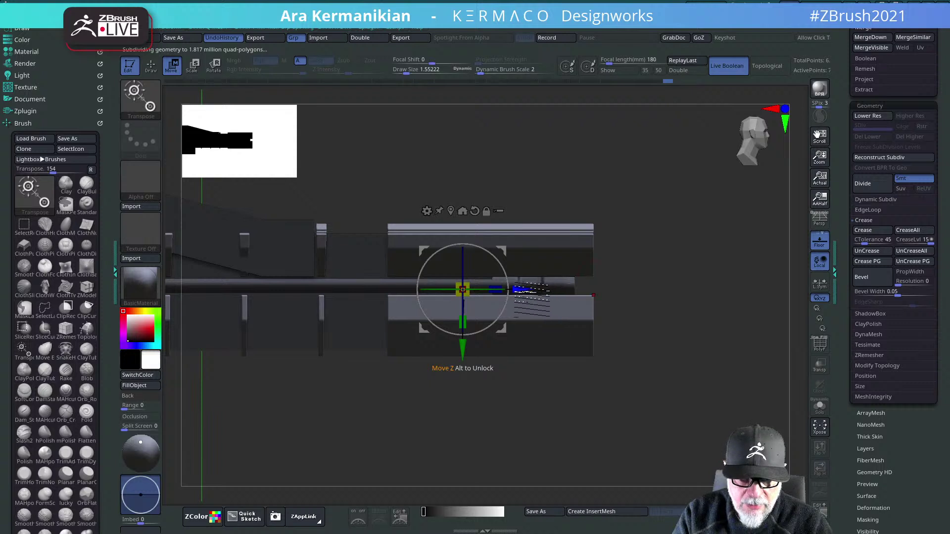
{"action": "left_click_drag", "start_coordinate": [517, 291], "coordinate": [494, 291]}
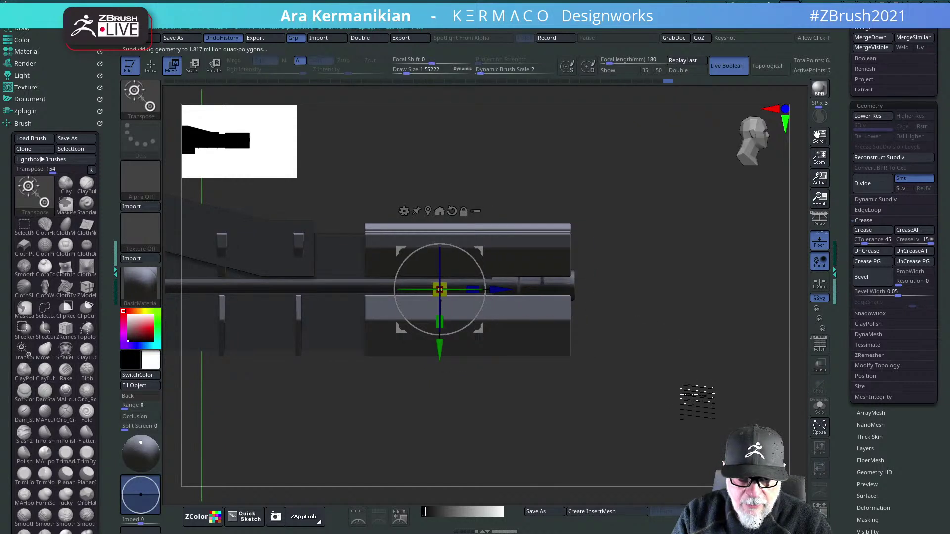
- Isolate the front barrel block with a mask, slide it along Z until it clears the first fins, and clear the mask
{"action": "left_click_drag", "start_coordinate": [689, 397], "coordinate": [372, 174], "text": "ctrl"}
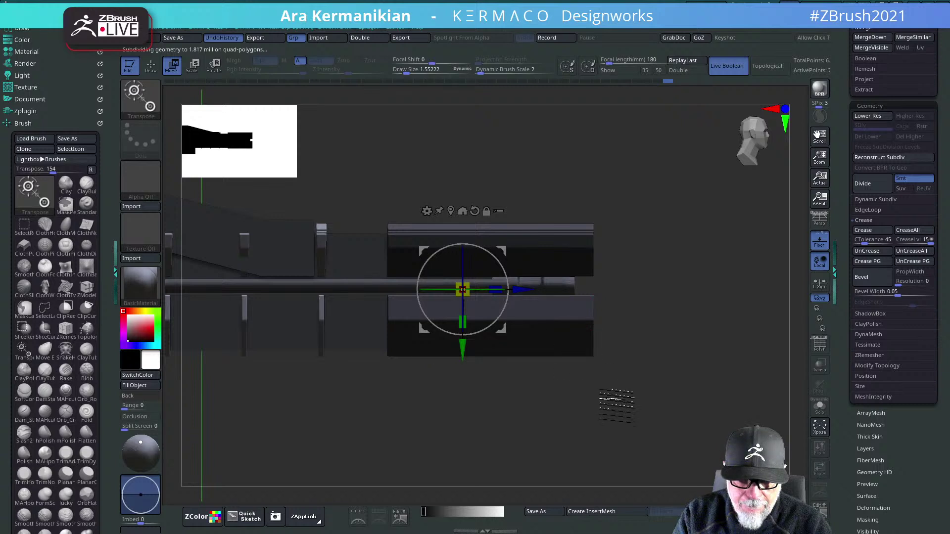
{"action": "left_click_drag", "start_coordinate": [519, 291], "coordinate": [438, 291]}
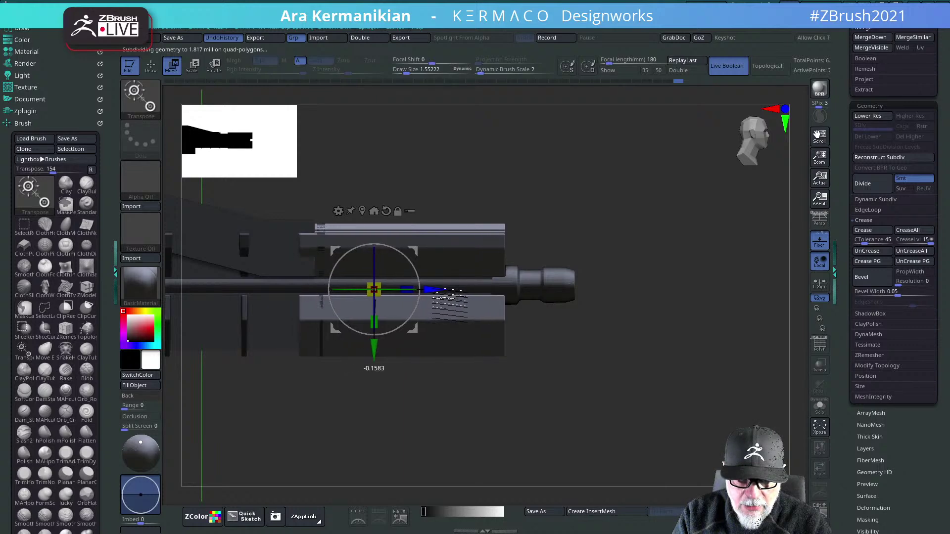
{"action": "left_click_drag", "start_coordinate": [530, 336], "coordinate": [434, 350]}
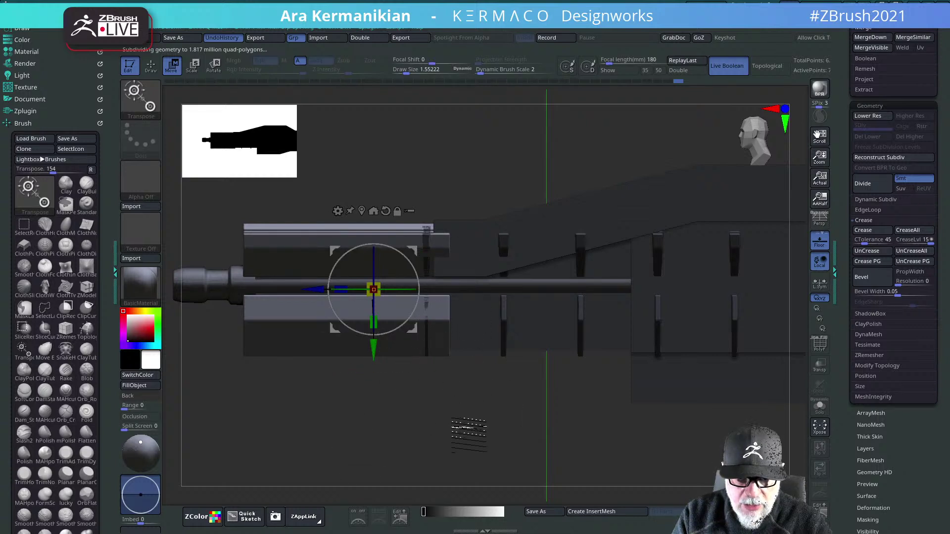
{"action": "left_click_drag", "start_coordinate": [462, 429], "coordinate": [523, 460], "text": "alt"}
{"action": "right_click_drag", "start_coordinate": [525, 463], "coordinate": [388, 289], "text": "ctrl"}
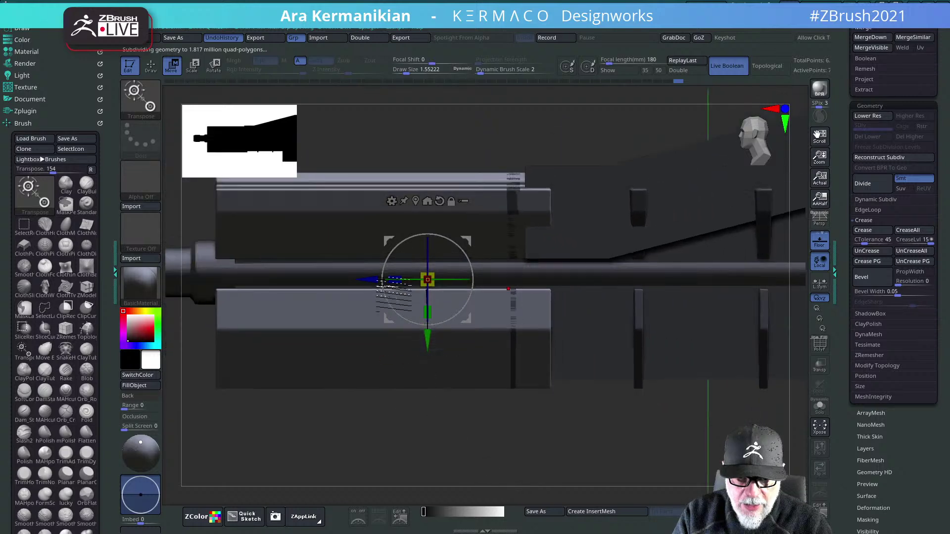
{"action": "left_click_drag", "start_coordinate": [381, 281], "coordinate": [313, 281]}
{"action": "left_click_drag", "start_coordinate": [429, 439], "coordinate": [525, 463], "text": "ctrl"}
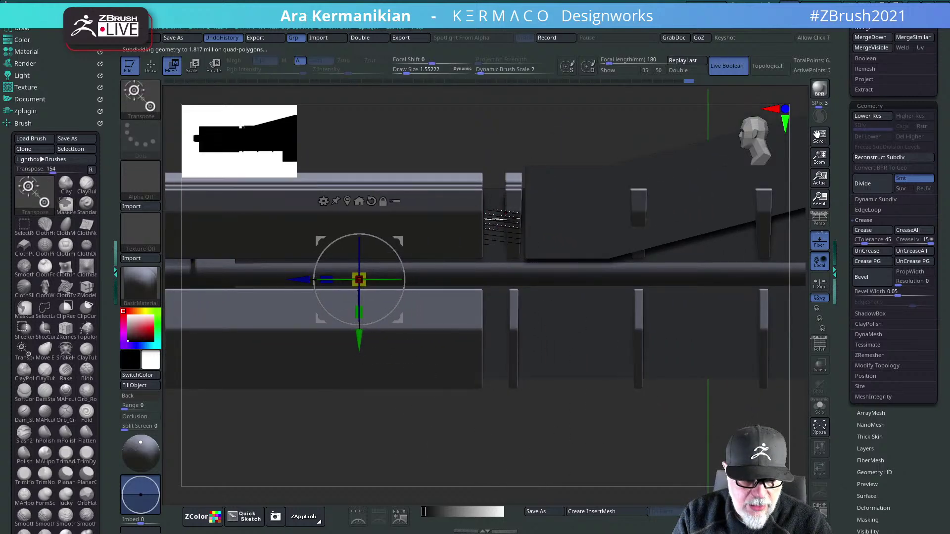
- Delete the upper and lower fins directly behind the front barrel block using ZModeler's polygon Delete action on the island
{"action": "key", "text": "b"}
{"action": "key", "text": "z"}
{"action": "key", "text": "m"}
{"action": "key", "text": "space"}
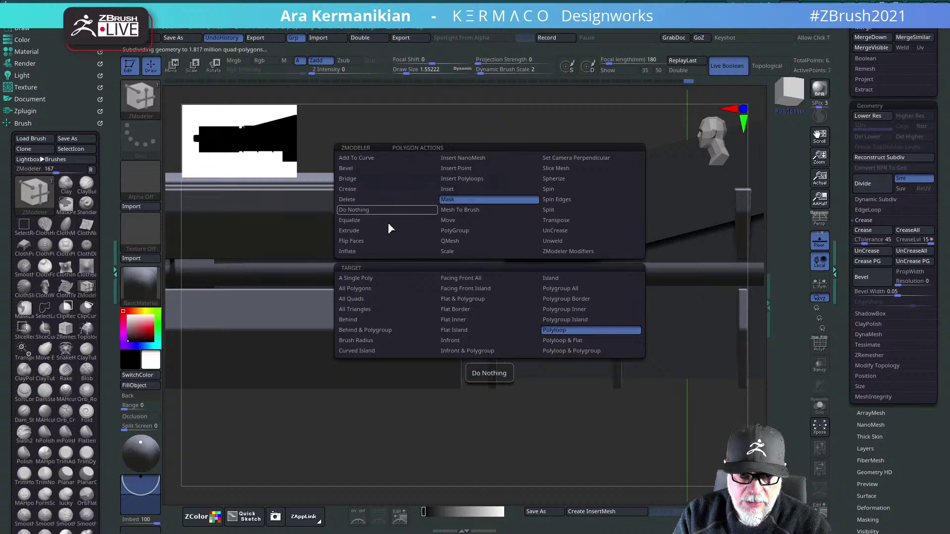
{"action": "left_click", "coordinate": [355, 199]}
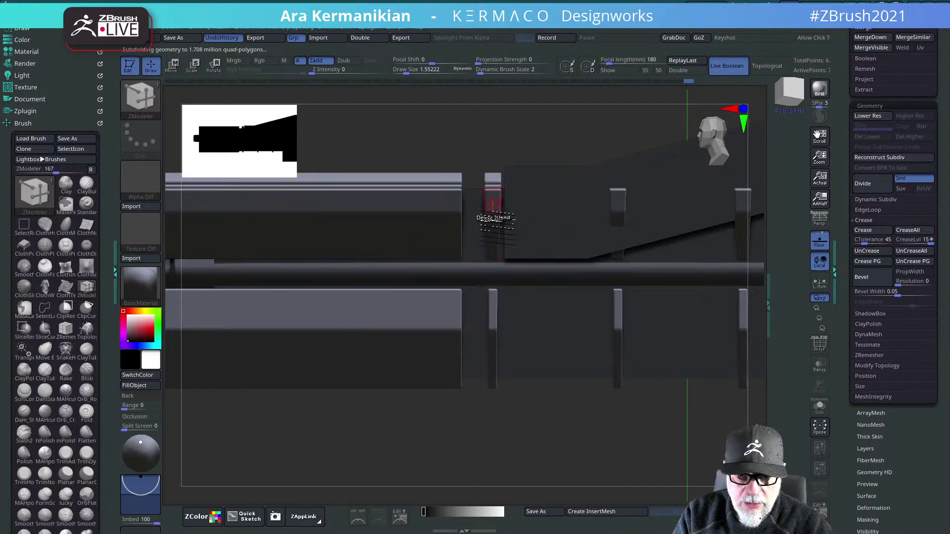
{"action": "left_click", "coordinate": [491, 210]}
{"action": "left_click", "coordinate": [496, 303]}
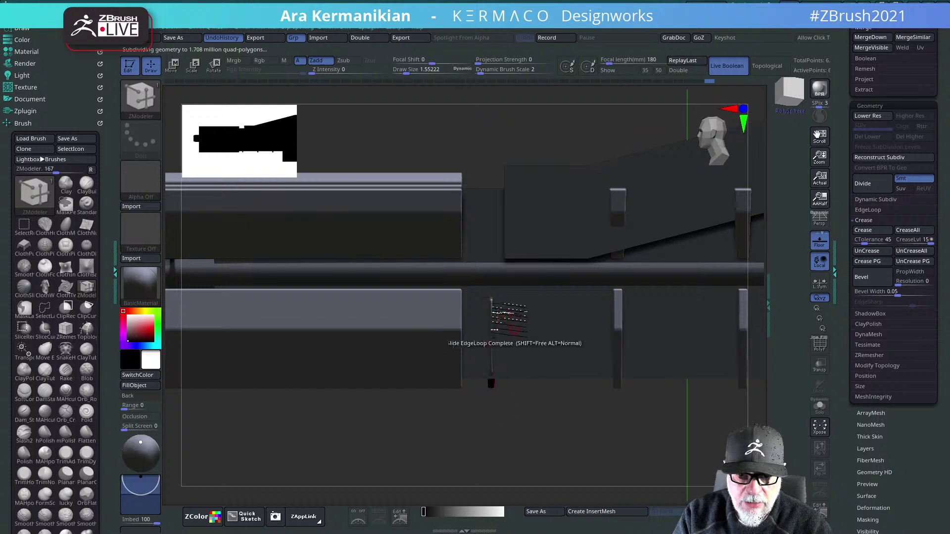
{"action": "key", "text": "ctrl"}
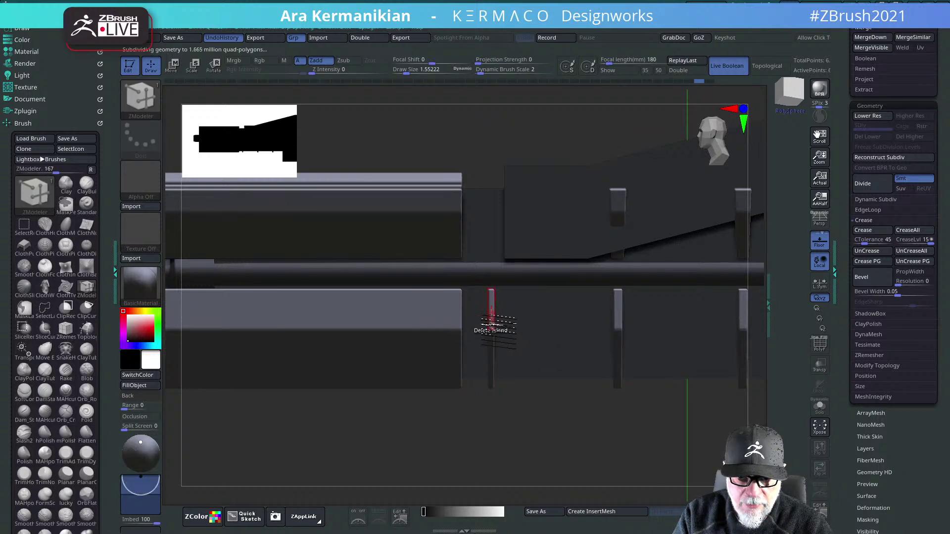
- Shorten the front barrel block to about 0.81 of its length along Z and slide it back against the body
{"action": "left_click_drag", "start_coordinate": [546, 443], "coordinate": [428, 394], "text": "alt"}
{"action": "left_click_drag", "start_coordinate": [617, 415], "coordinate": [465, 400], "text": "alt"}
{"action": "left_click_drag", "start_coordinate": [643, 389], "coordinate": [315, 216], "text": "alt"}
{"action": "key", "text": "w"}
{"action": "left_click_drag", "start_coordinate": [513, 416], "coordinate": [547, 373], "text": "alt"}
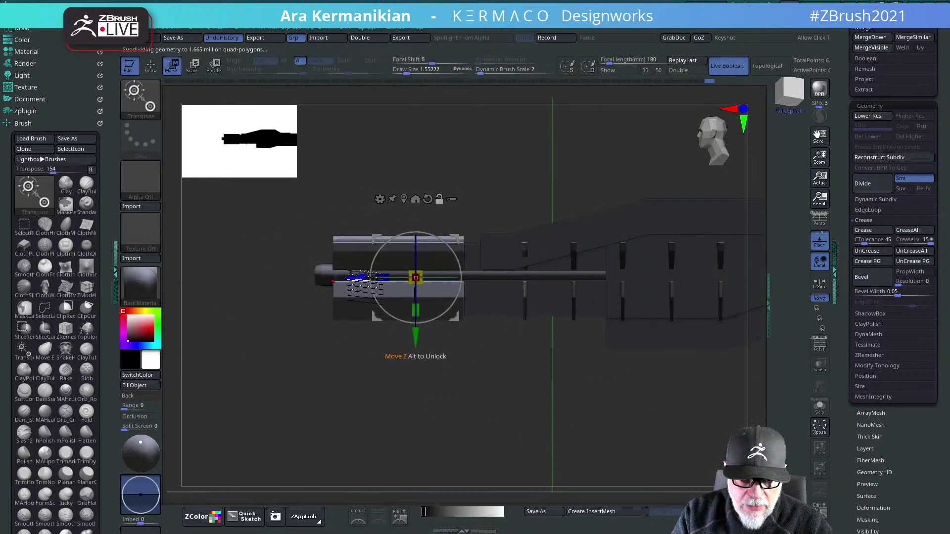
{"action": "left_click_drag", "start_coordinate": [360, 279], "coordinate": [331, 280], "text": "alt"}
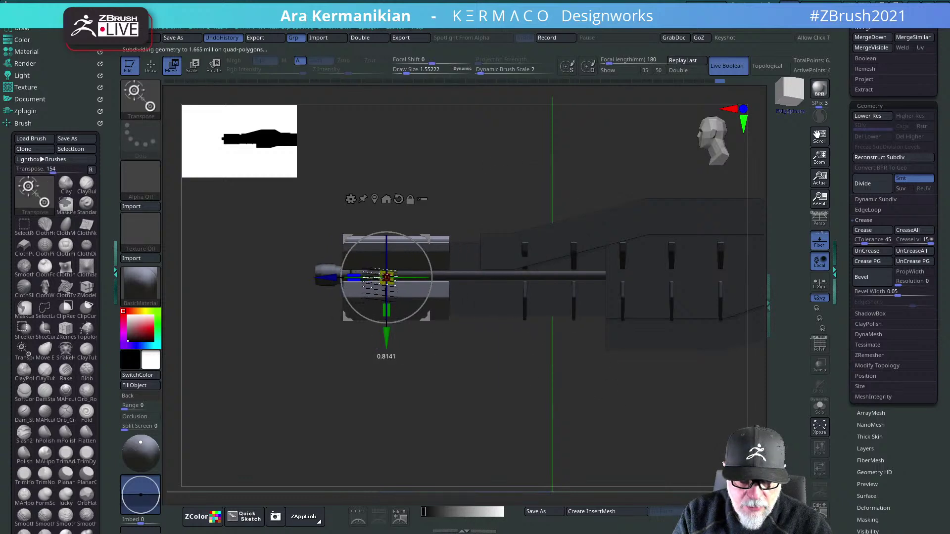
{"action": "left_click_drag", "start_coordinate": [354, 278], "coordinate": [374, 278]}
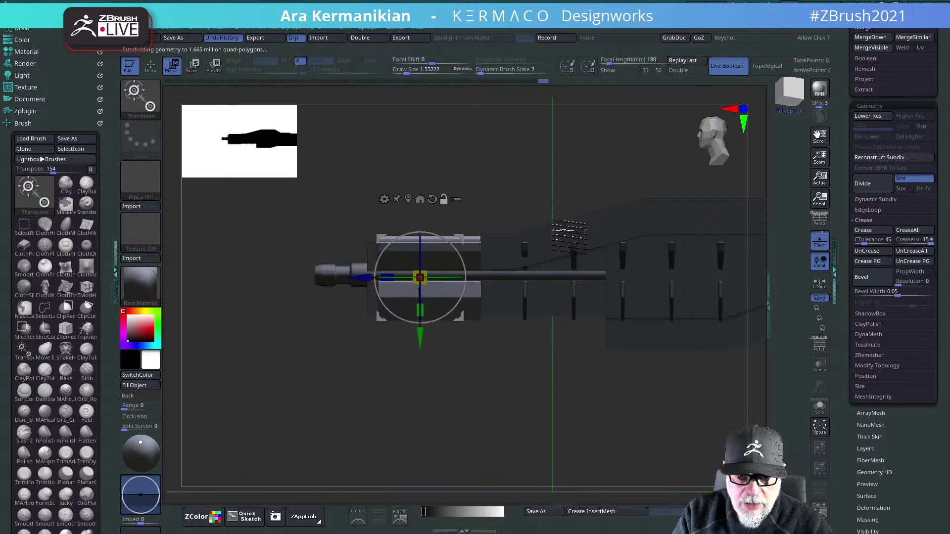
- Make the sloped top cover the active subtool and return to the ZModeler brush
{"action": "left_click", "coordinate": [568, 236], "text": "alt"}
{"action": "left_click_drag", "start_coordinate": [572, 398], "coordinate": [461, 358]}
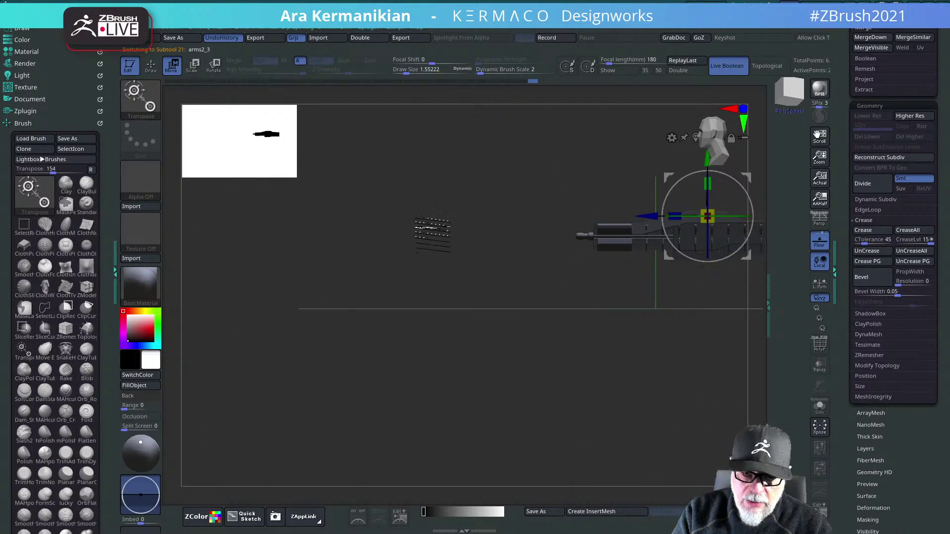
{"action": "left_click_drag", "start_coordinate": [433, 236], "coordinate": [642, 344], "text": "shift"}
{"action": "mouse_move", "coordinate": [582, 280]}
{"action": "left_mouse_down", "text": "alt"}
{"action": "mouse_move", "coordinate": [643, 258]}
{"action": "mouse_move", "coordinate": [656, 274]}
{"action": "mouse_move", "coordinate": [463, 278]}
{"action": "left_mouse_up", "text": "alt"}
{"action": "key", "text": "q"}
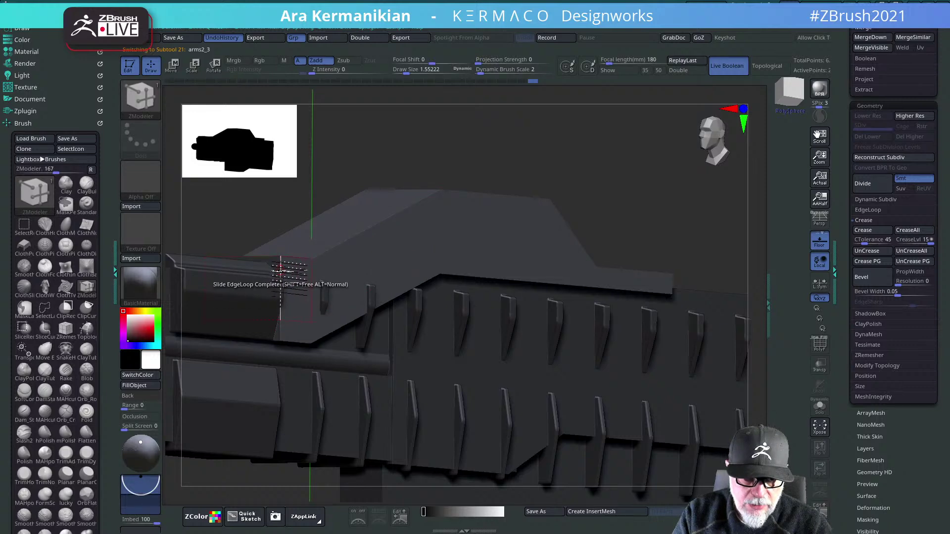
- With the polygon wireframe shown, insert a lengthwise edge loop near the top cover's side and mirror and weld the mesh
{"action": "key", "text": "space"}
{"action": "left_click", "coordinate": [268, 253]}
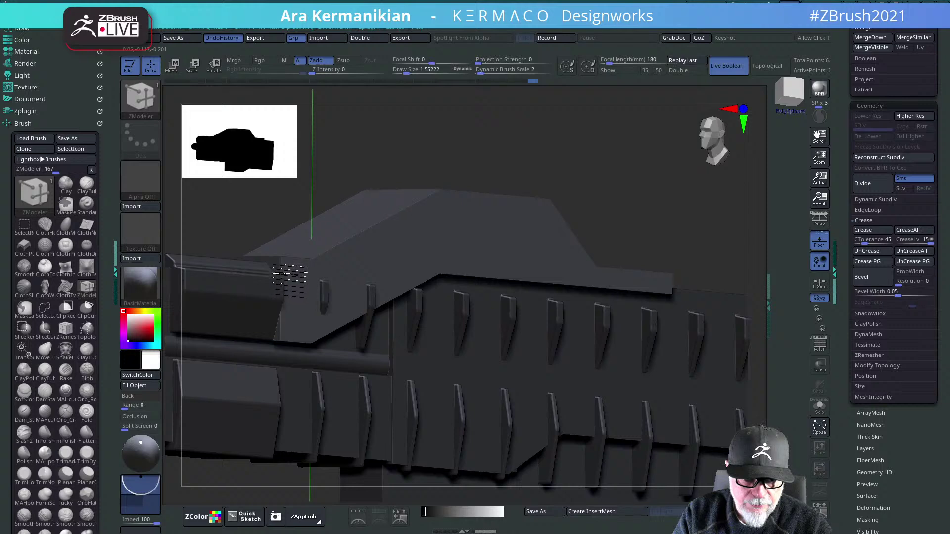
{"action": "left_click", "coordinate": [820, 343]}
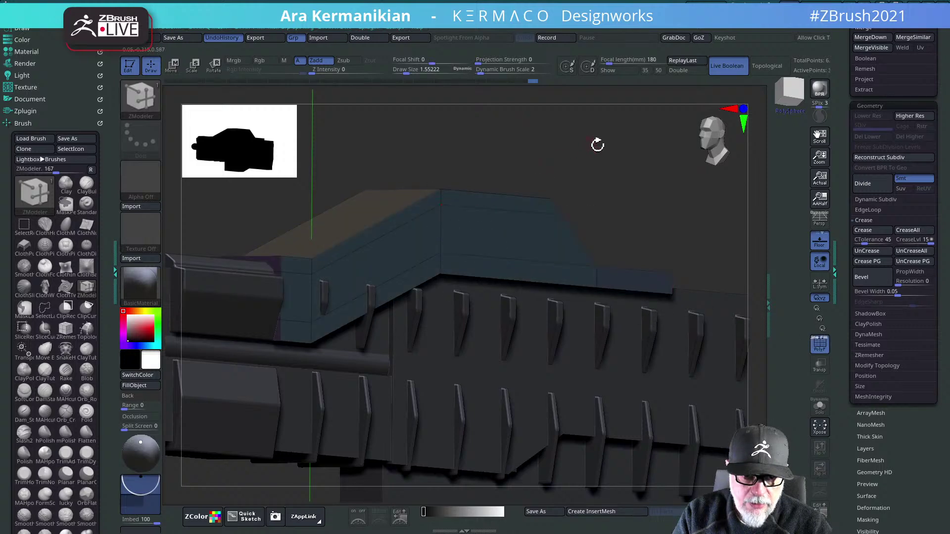
{"action": "left_click_drag", "start_coordinate": [598, 144], "coordinate": [386, 276]}
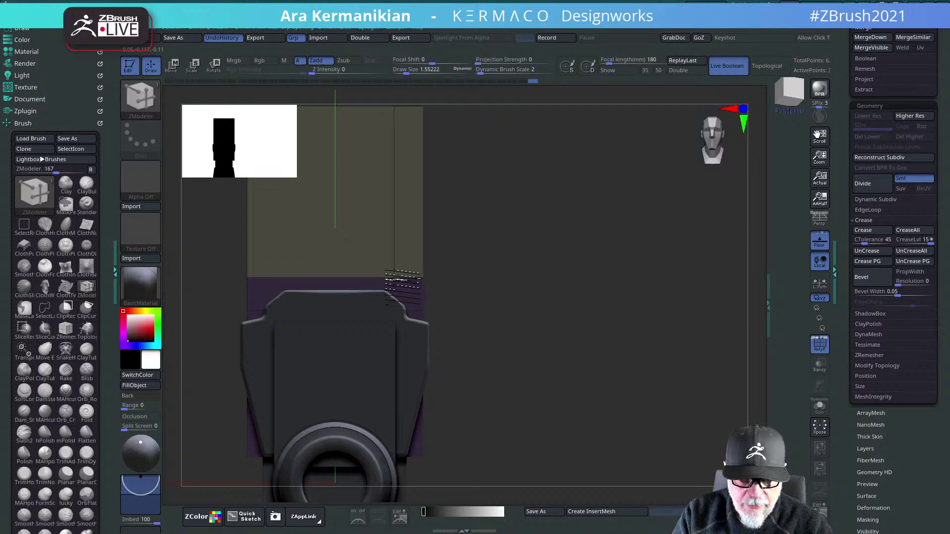
{"action": "left_click", "coordinate": [524, 302], "text": "ctrl+shift"}
{"action": "key", "text": "space"}
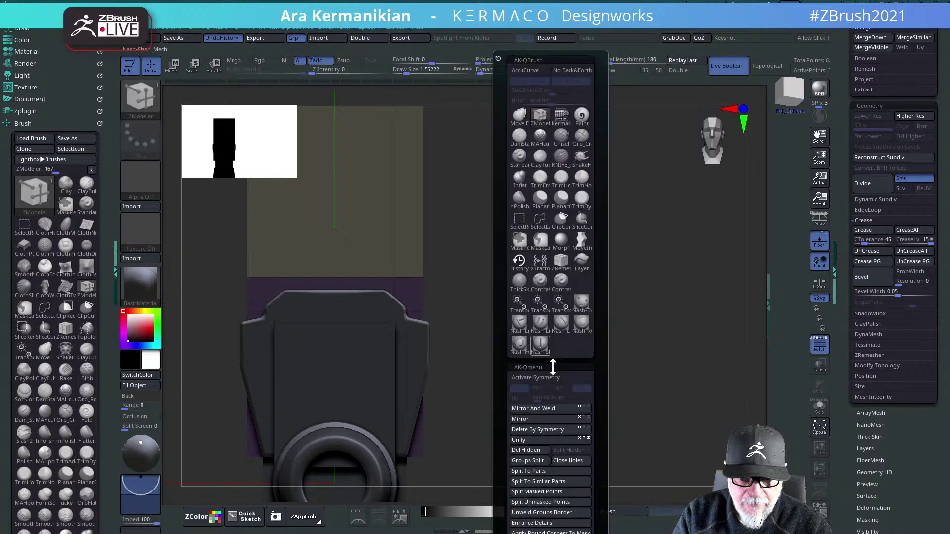
{"action": "left_click", "coordinate": [540, 409]}
{"action": "left_click_drag", "start_coordinate": [643, 373], "coordinate": [596, 340], "text": "alt"}
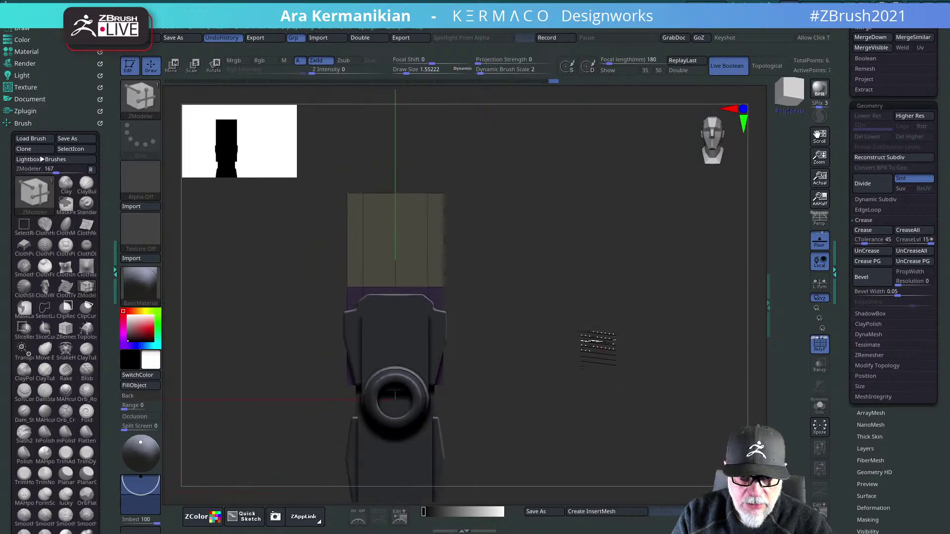
- Set ZModeler's edge action to Slide on complete edge loops and try sliding the cover's upper side edge inward
{"action": "mouse_move", "coordinate": [415, 172]}
{"action": "left_mouse_down", "text": "ctrl+shift"}
{"action": "mouse_move", "coordinate": [467, 202]}
{"action": "mouse_move", "coordinate": [506, 273]}
{"action": "mouse_move", "coordinate": [496, 289]}
{"action": "left_mouse_up", "text": "ctrl+shift"}
{"action": "mouse_move", "coordinate": [649, 327]}
{"action": "left_mouse_down"}
{"action": "mouse_move", "coordinate": [664, 321]}
{"action": "mouse_move", "coordinate": [678, 334]}
{"action": "mouse_move", "coordinate": [676, 395]}
{"action": "left_mouse_up"}
{"action": "left_click_drag", "start_coordinate": [272, 254], "coordinate": [509, 318]}
{"action": "key", "text": "space"}
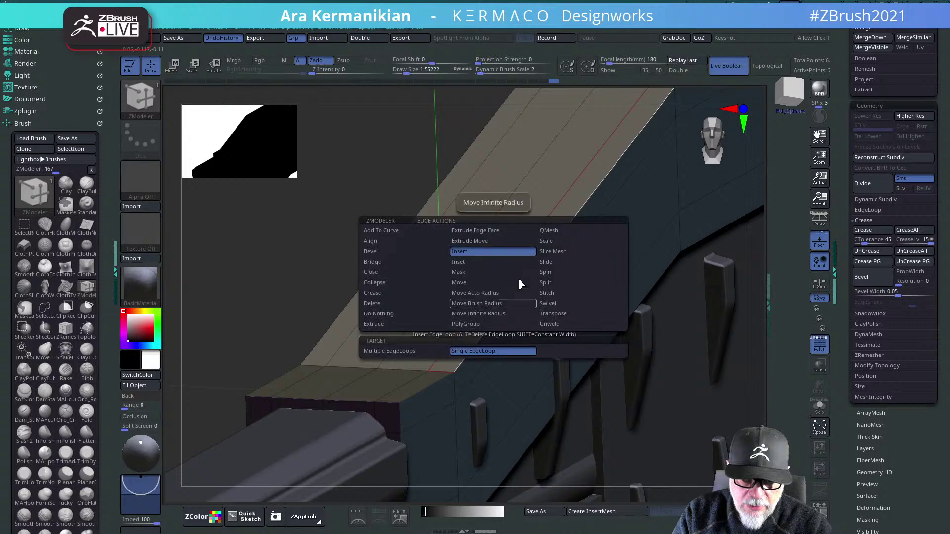
{"action": "left_click", "coordinate": [547, 264]}
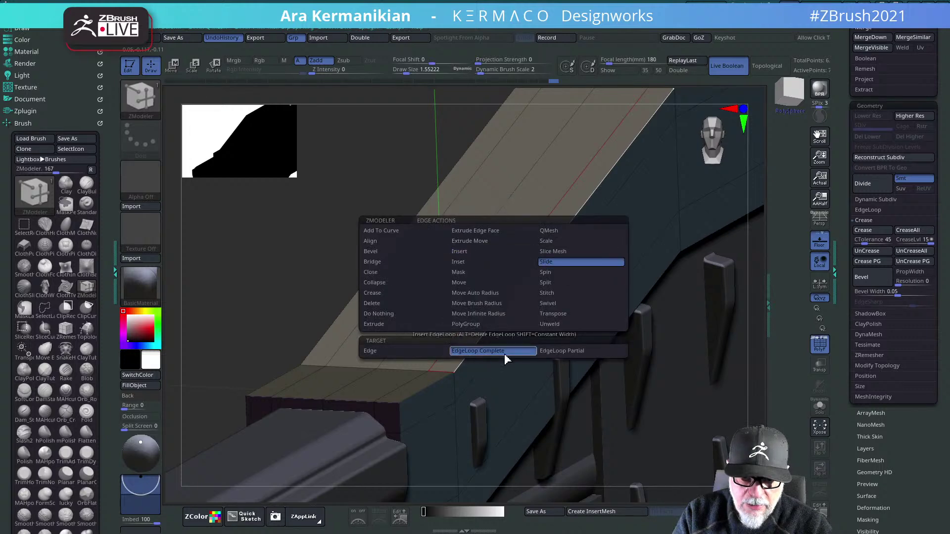
{"action": "left_click_drag", "start_coordinate": [496, 318], "coordinate": [487, 322]}
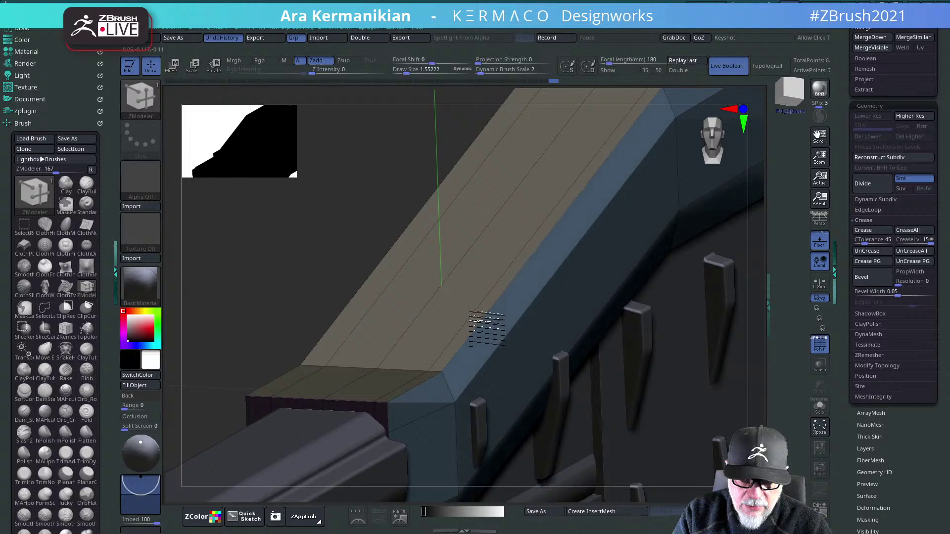
{"action": "left_click_drag", "start_coordinate": [224, 270], "coordinate": [377, 273]}
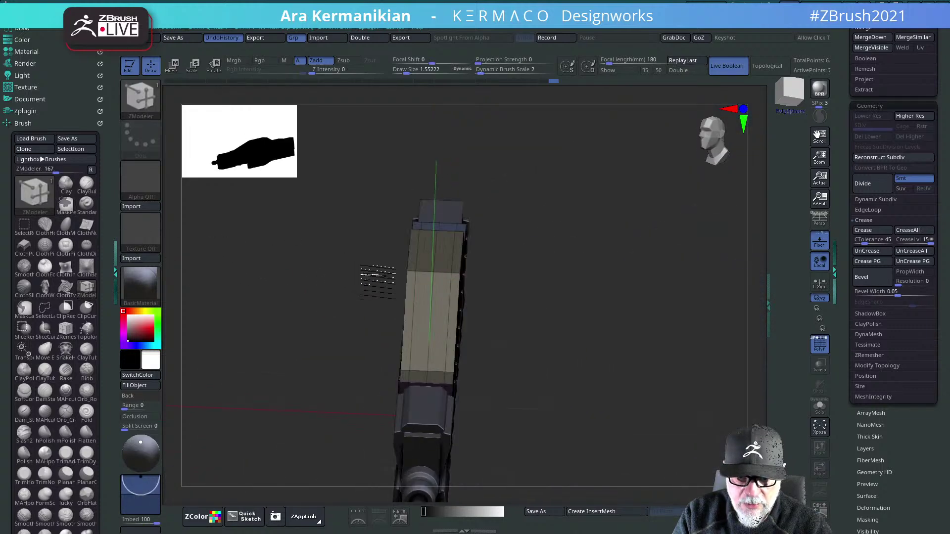
- Mask the cover's rear and lower portions in side view and try sliding its upper side edge loop again
{"action": "left_click_drag", "start_coordinate": [632, 342], "coordinate": [601, 358]}
{"action": "left_click_drag", "start_coordinate": [549, 191], "coordinate": [524, 168]}
{"action": "left_click_drag", "start_coordinate": [594, 283], "coordinate": [448, 181], "text": "alt"}
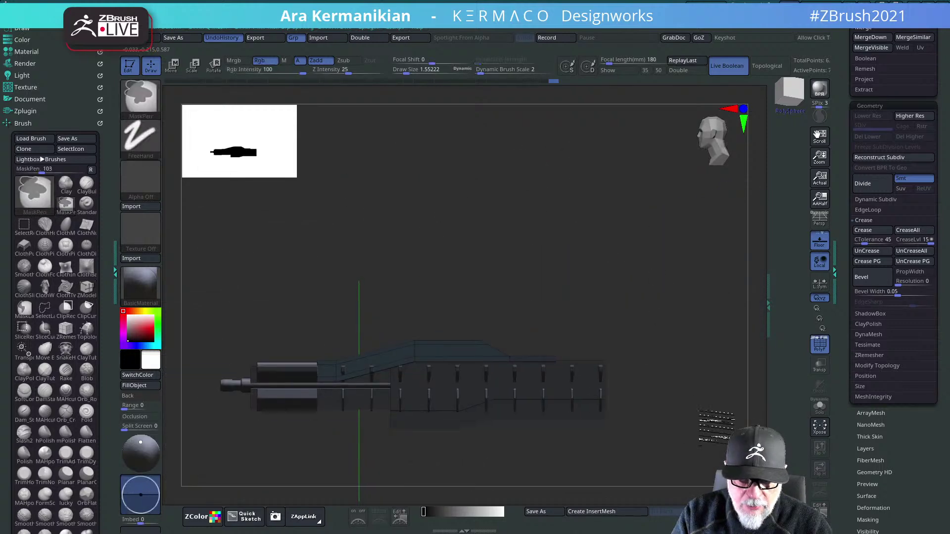
{"action": "mouse_move", "coordinate": [712, 428]}
{"action": "left_mouse_down", "text": "ctrl"}
{"action": "mouse_move", "coordinate": [520, 378]}
{"action": "mouse_move", "coordinate": [452, 258]}
{"action": "mouse_move", "coordinate": [492, 258]}
{"action": "left_mouse_up", "text": "ctrl"}
{"action": "mouse_move", "coordinate": [613, 458]}
{"action": "left_mouse_down", "text": "ctrl"}
{"action": "mouse_move", "coordinate": [393, 448]}
{"action": "mouse_move", "coordinate": [185, 367]}
{"action": "mouse_move", "coordinate": [191, 359]}
{"action": "mouse_move", "coordinate": [183, 369]}
{"action": "left_mouse_up", "text": "ctrl"}
{"action": "mouse_move", "coordinate": [625, 456]}
{"action": "left_mouse_down", "text": "ctrl"}
{"action": "mouse_move", "coordinate": [458, 396]}
{"action": "mouse_move", "coordinate": [387, 355]}
{"action": "left_mouse_up", "text": "ctrl"}
{"action": "left_click_drag", "start_coordinate": [613, 263], "coordinate": [679, 392]}
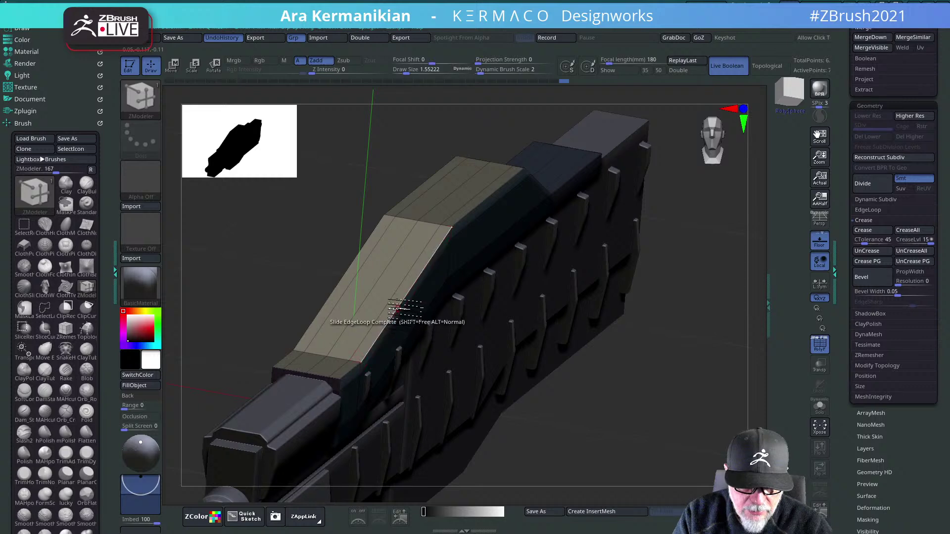
{"action": "left_click_drag", "start_coordinate": [396, 306], "coordinate": [387, 308]}
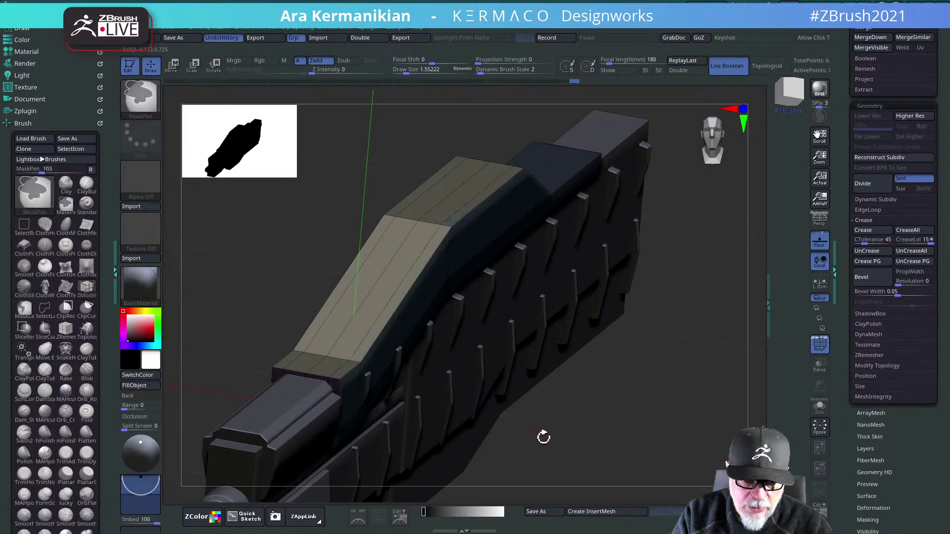
{"action": "left_click_drag", "start_coordinate": [623, 462], "coordinate": [595, 444], "text": "shift"}
{"action": "left_click_drag", "start_coordinate": [445, 210], "coordinate": [421, 297]}
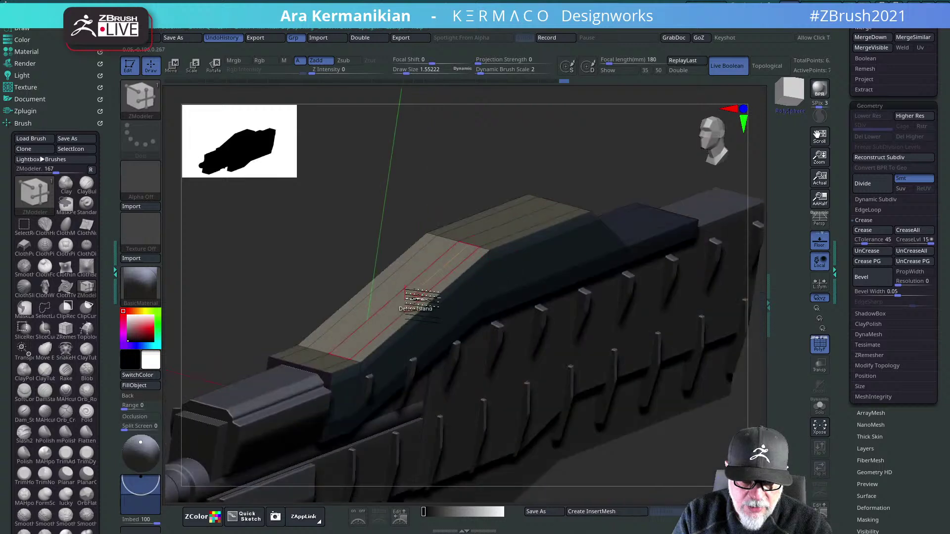
- Chamfer the cover's front upper edge by sliding it as a partial edge loop, and mirror and weld the mesh
{"action": "key", "text": "space"}
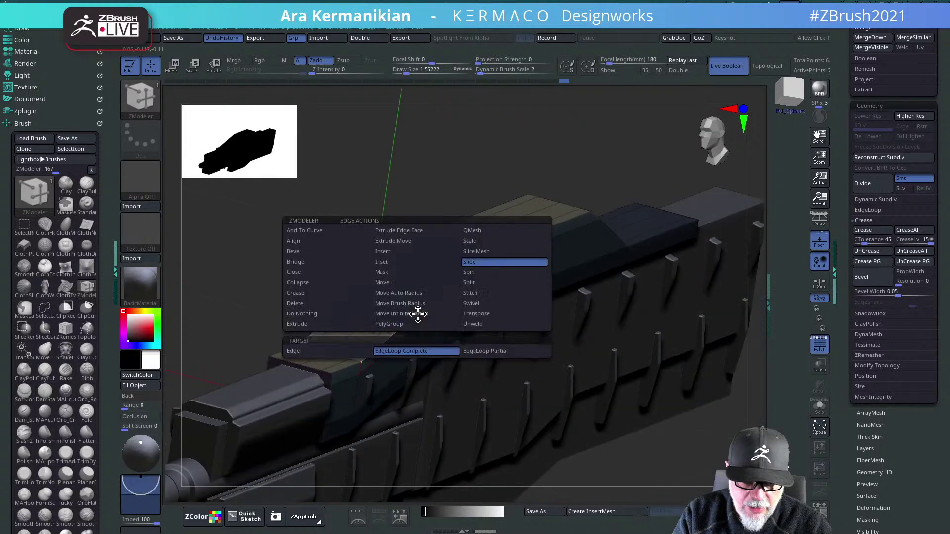
{"action": "left_click", "coordinate": [488, 352]}
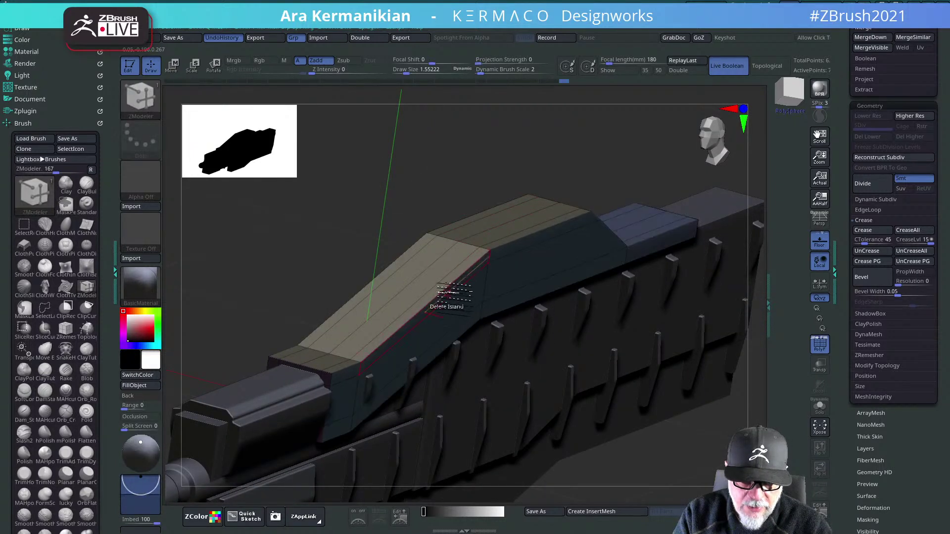
{"action": "left_click", "coordinate": [450, 292]}
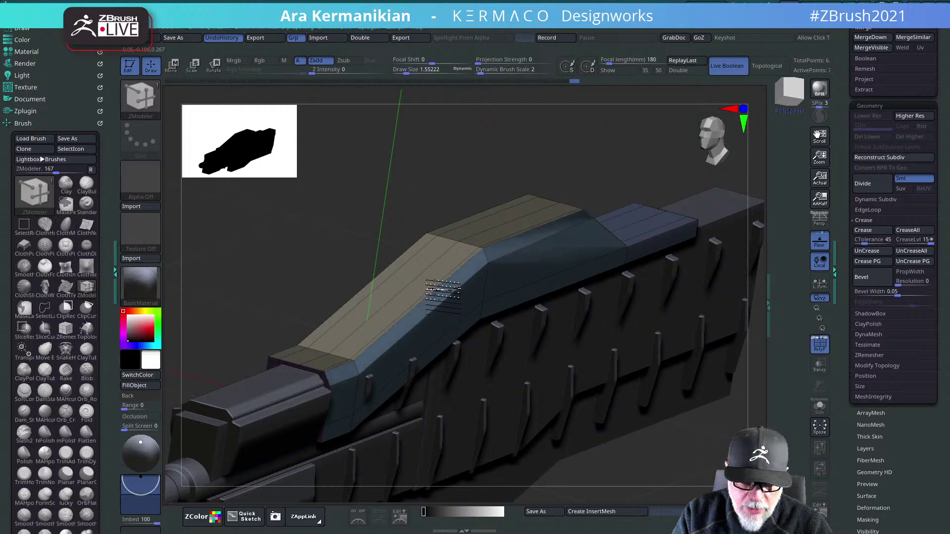
{"action": "left_click_drag", "start_coordinate": [438, 218], "coordinate": [556, 232], "text": "shift"}
{"action": "key", "text": "space"}
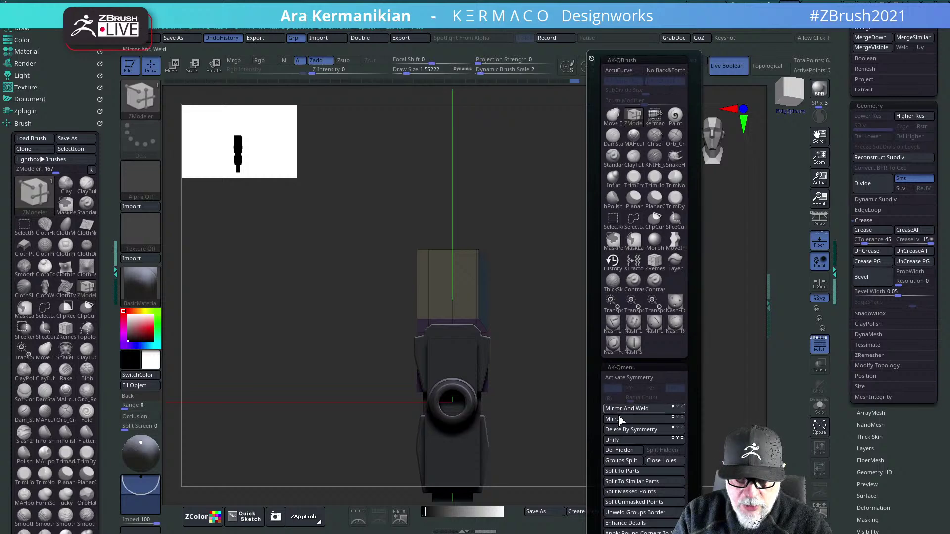
{"action": "left_click", "coordinate": [620, 420]}
- Try scaling the top cover's width in a view from above, and undo the change
{"action": "mouse_move", "coordinate": [612, 278]}
{"action": "left_mouse_down"}
{"action": "mouse_move", "coordinate": [583, 322]}
{"action": "mouse_move", "coordinate": [519, 314]}
{"action": "mouse_move", "coordinate": [547, 311]}
{"action": "mouse_move", "coordinate": [607, 263]}
{"action": "mouse_move", "coordinate": [650, 269]}
{"action": "mouse_move", "coordinate": [619, 276]}
{"action": "mouse_move", "coordinate": [657, 237]}
{"action": "mouse_move", "coordinate": [589, 222]}
{"action": "mouse_move", "coordinate": [565, 233]}
{"action": "mouse_move", "coordinate": [659, 261]}
{"action": "mouse_move", "coordinate": [728, 340]}
{"action": "mouse_move", "coordinate": [727, 405]}
{"action": "mouse_move", "coordinate": [660, 297]}
{"action": "mouse_move", "coordinate": [669, 322]}
{"action": "mouse_move", "coordinate": [689, 318]}
{"action": "mouse_move", "coordinate": [615, 312]}
{"action": "mouse_move", "coordinate": [578, 356]}
{"action": "mouse_move", "coordinate": [597, 453]}
{"action": "left_mouse_up"}
{"action": "left_click_drag", "start_coordinate": [340, 202], "coordinate": [576, 268], "text": "ctrl"}
{"action": "key", "text": "w"}
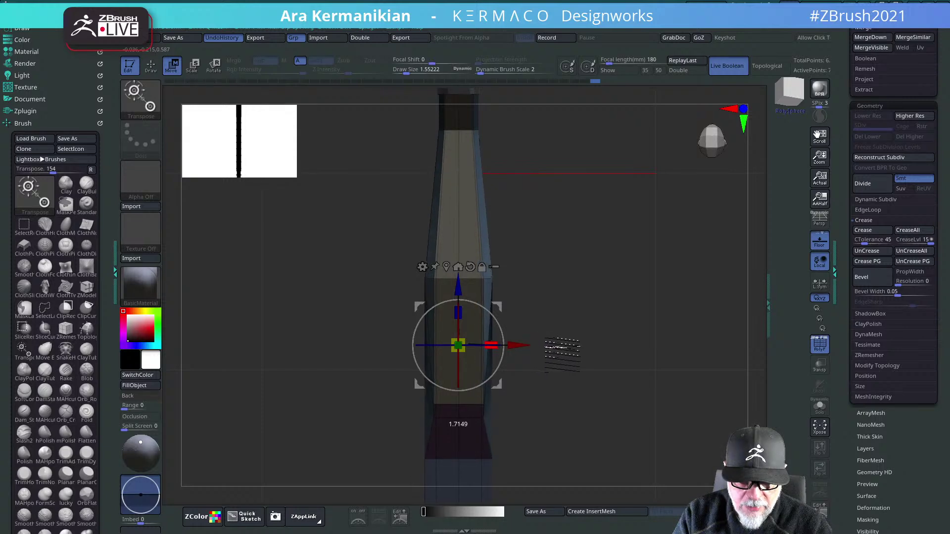
{"action": "left_click_drag", "start_coordinate": [627, 432], "coordinate": [631, 390]}
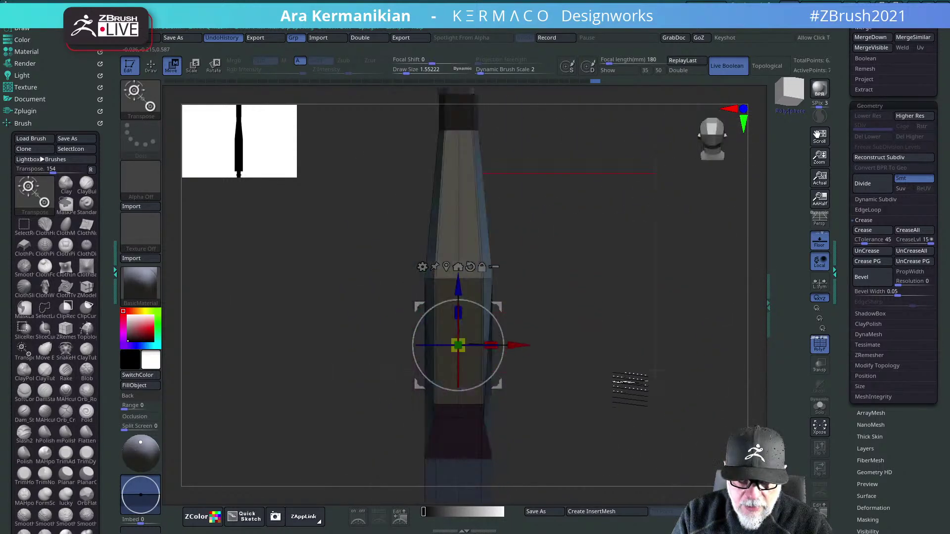
{"action": "left_click_drag", "start_coordinate": [491, 345], "coordinate": [457, 344]}
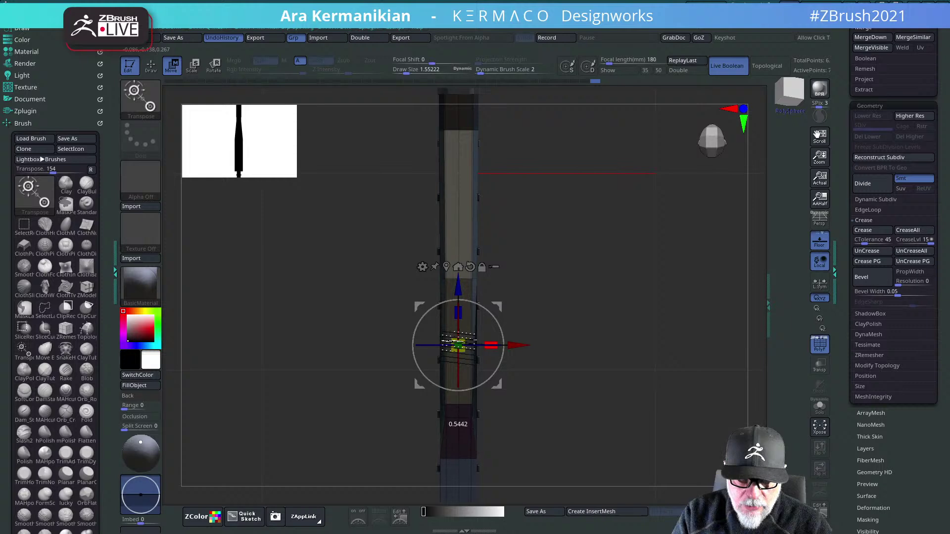
{"action": "left_click_drag", "start_coordinate": [572, 333], "coordinate": [637, 314]}
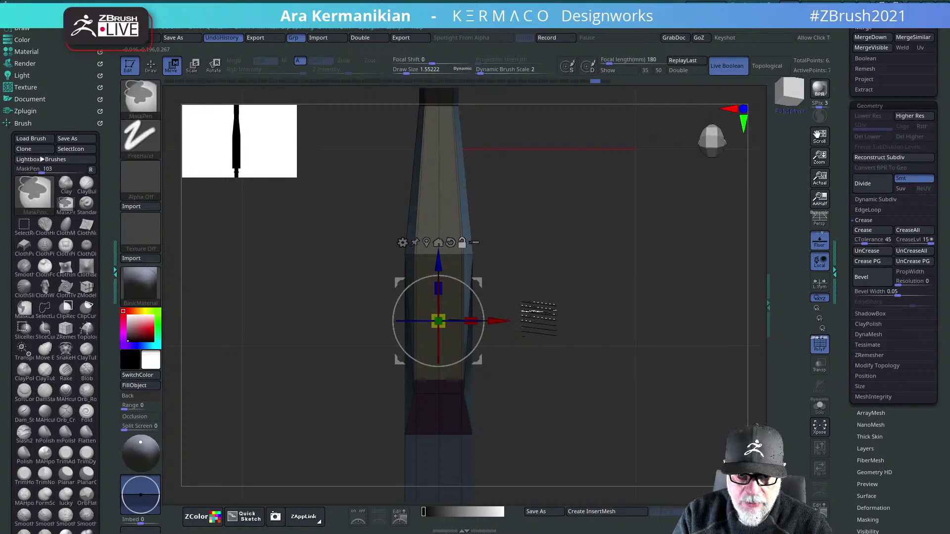
{"action": "key", "text": "ctrl+z"}
{"action": "left_click_drag", "start_coordinate": [574, 344], "coordinate": [563, 315]}
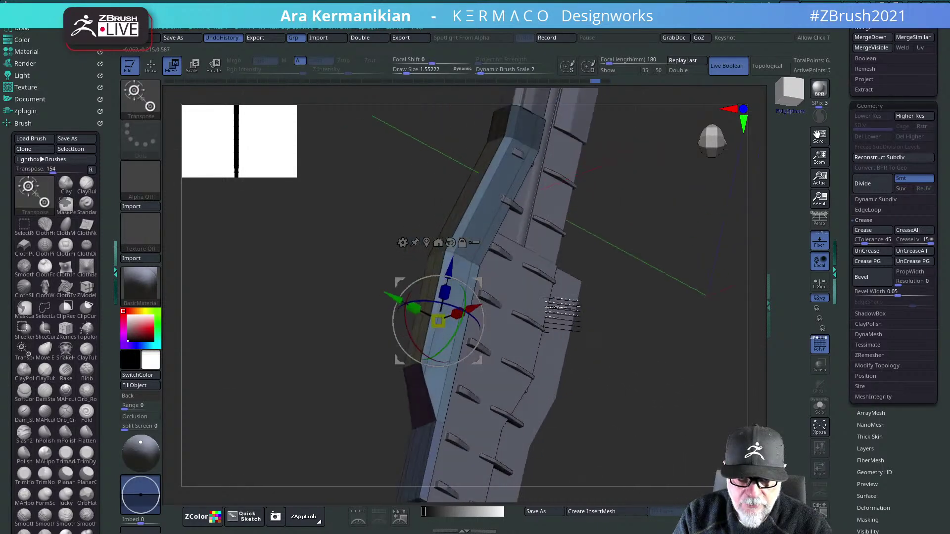
- Set ZModeler's polygon action to QMesh on a single poly and activate symmetry
{"action": "key", "text": "q"}
{"action": "mouse_move", "coordinate": [604, 376]}
{"action": "left_mouse_down"}
{"action": "mouse_move", "coordinate": [679, 407]}
{"action": "mouse_move", "coordinate": [661, 375]}
{"action": "mouse_move", "coordinate": [668, 346]}
{"action": "mouse_move", "coordinate": [636, 297]}
{"action": "mouse_move", "coordinate": [413, 311]}
{"action": "left_mouse_up"}
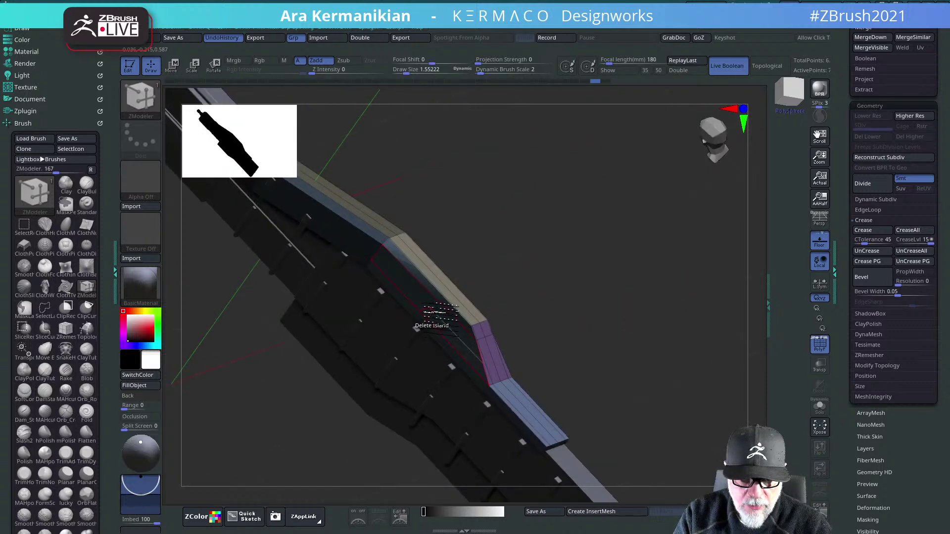
{"action": "key", "text": "space"}
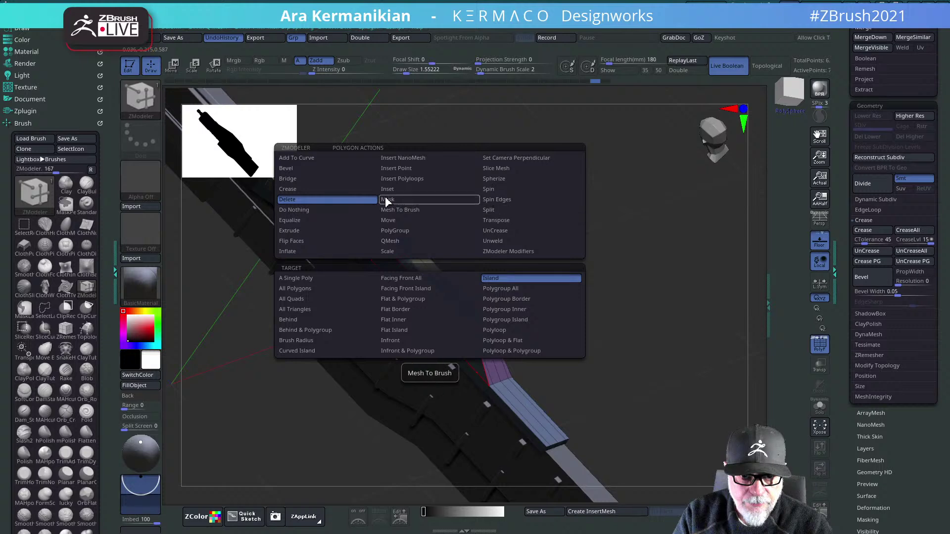
{"action": "left_click", "coordinate": [390, 241]}
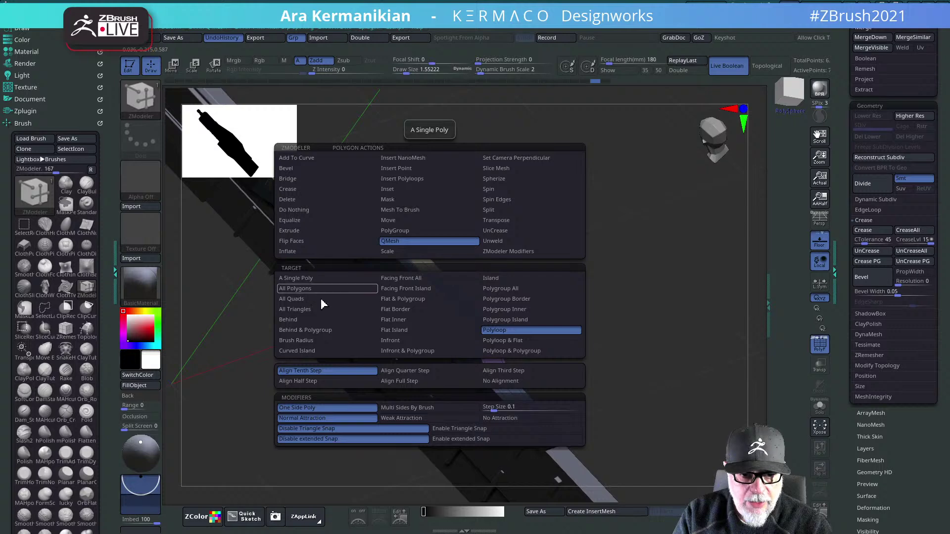
{"action": "left_click", "coordinate": [314, 280]}
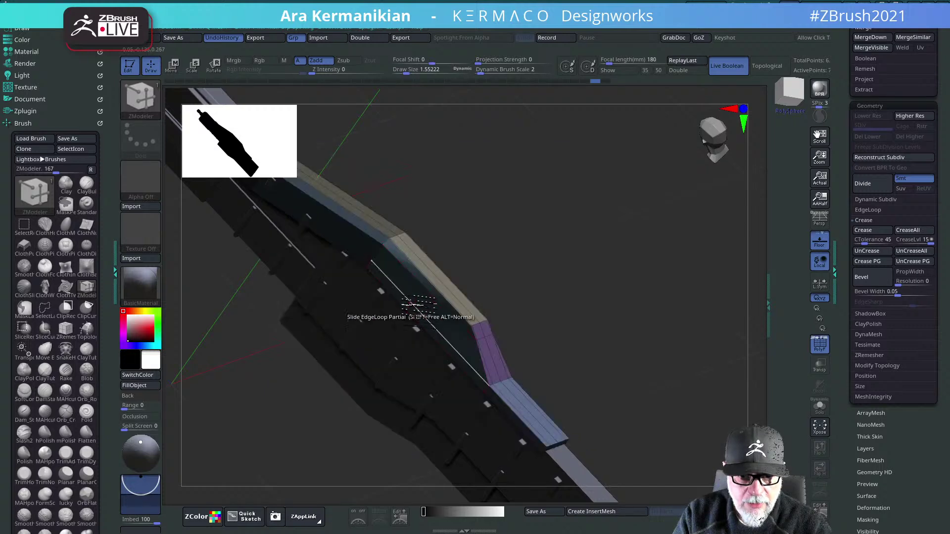
{"action": "left_click_drag", "start_coordinate": [661, 284], "coordinate": [475, 300]}
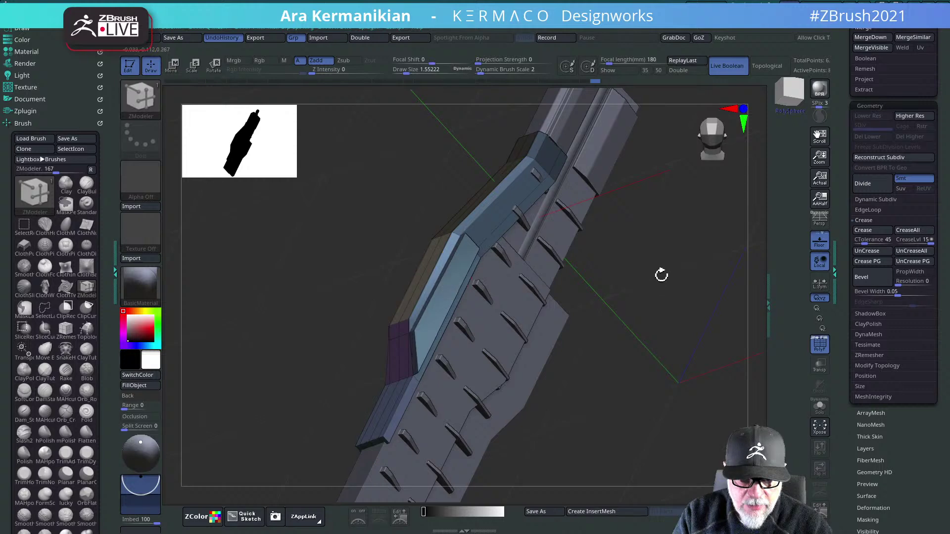
{"action": "left_click_drag", "start_coordinate": [661, 275], "coordinate": [718, 287]}
{"action": "key", "text": "ctrl+q"}
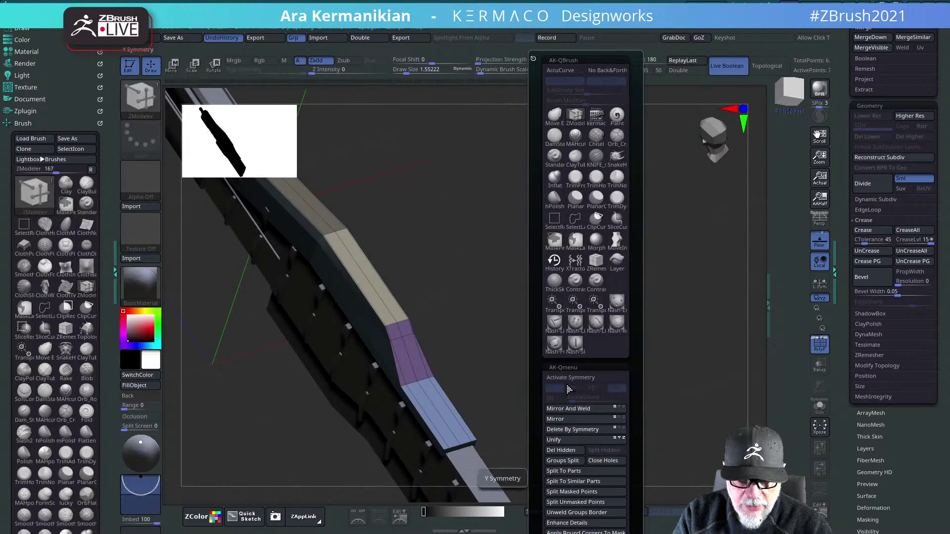
{"action": "left_click", "coordinate": [572, 378]}
- QMesh the long middle side panel of the top cover outward to thicken it
{"action": "left_click_drag", "start_coordinate": [488, 261], "coordinate": [520, 317], "text": "alt"}
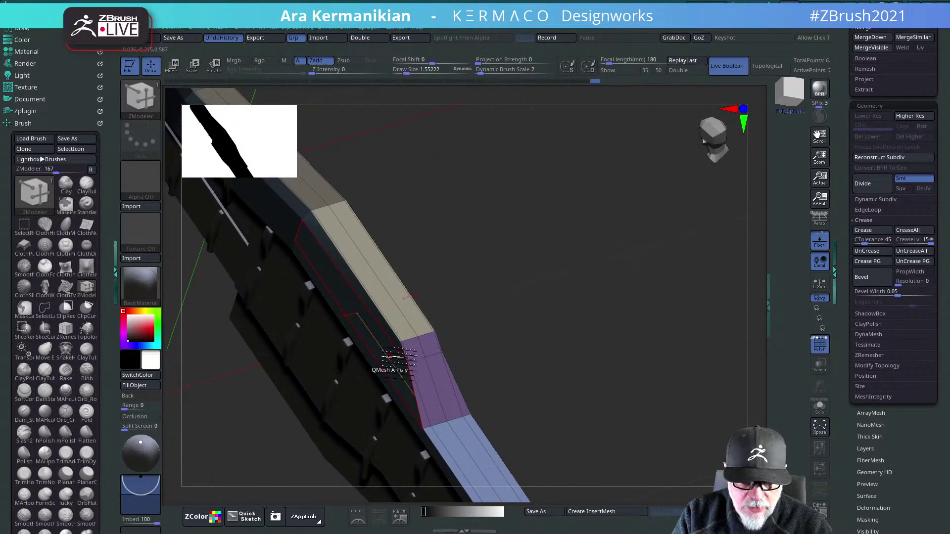
{"action": "left_click_drag", "start_coordinate": [396, 355], "coordinate": [394, 337]}
{"action": "left_click_drag", "start_coordinate": [569, 322], "coordinate": [628, 322]}
{"action": "left_click_drag", "start_coordinate": [347, 338], "coordinate": [354, 341]}
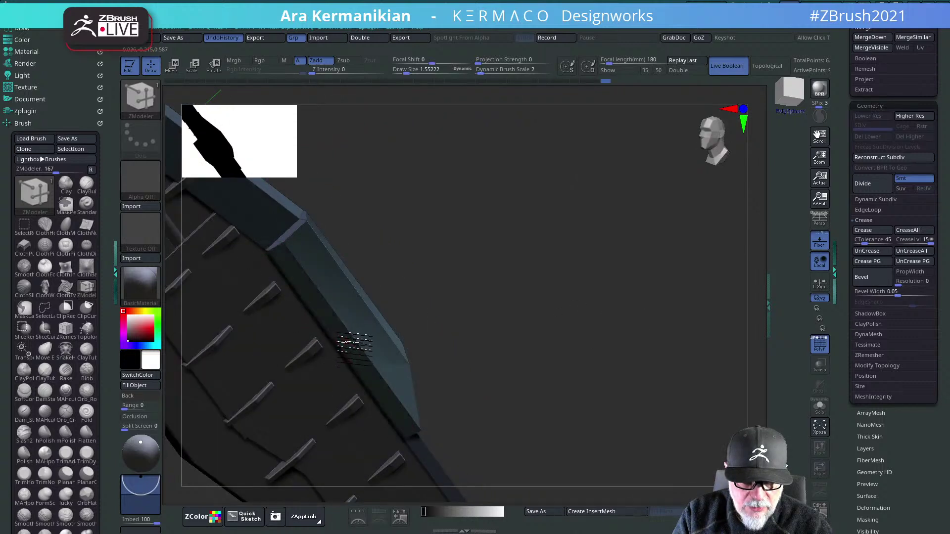
{"action": "key", "text": "f"}
- Slide the crosswise edge on top of the cover's rear section forward, against the raised middle section
{"action": "left_click_drag", "start_coordinate": [455, 296], "coordinate": [563, 274]}
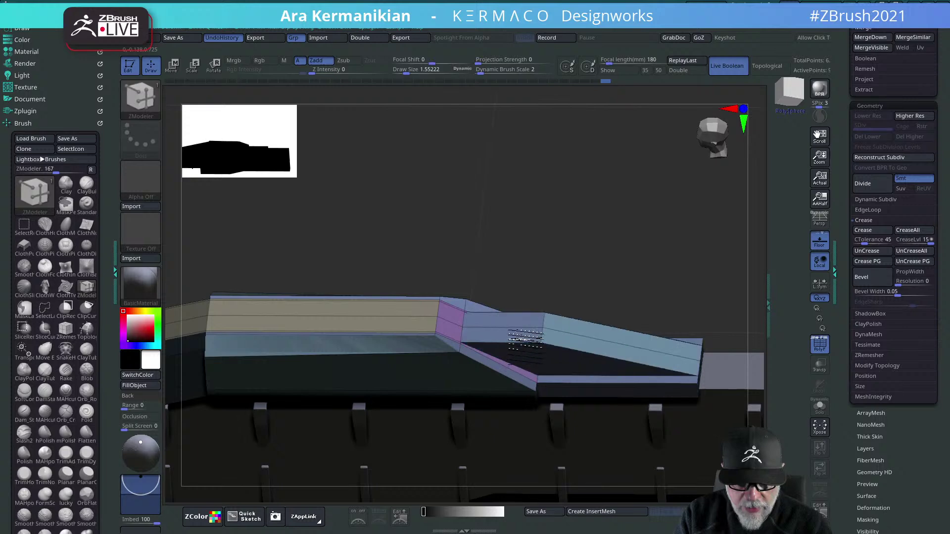
{"action": "left_click_drag", "start_coordinate": [517, 347], "coordinate": [475, 337]}
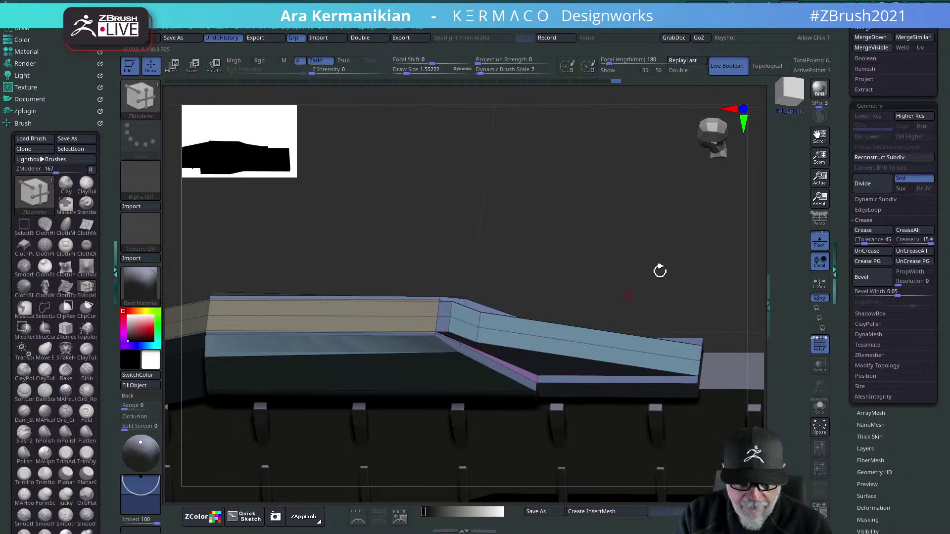
{"action": "left_click_drag", "start_coordinate": [659, 269], "coordinate": [566, 227]}
- Turn on dynamic subdivision for the cover and raise its QGrid value for tightly beveled edges
{"action": "key", "text": "ctrl+d"}
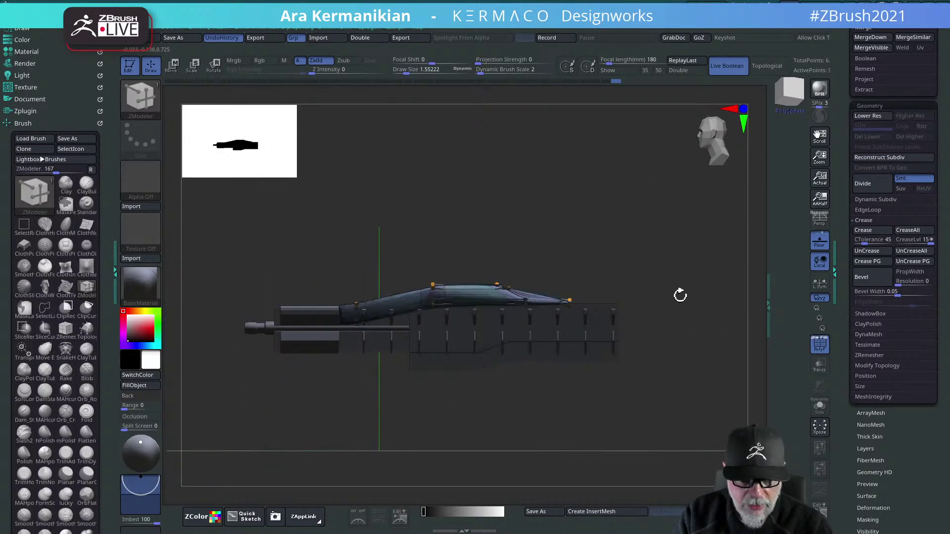
{"action": "mouse_move", "coordinate": [681, 295]}
{"action": "left_mouse_down"}
{"action": "mouse_move", "coordinate": [671, 229]}
{"action": "mouse_move", "coordinate": [617, 206]}
{"action": "mouse_move", "coordinate": [665, 243]}
{"action": "mouse_move", "coordinate": [647, 244]}
{"action": "mouse_move", "coordinate": [647, 269]}
{"action": "left_mouse_up"}
{"action": "key", "text": "ctrl"}
{"action": "key", "text": "space"}
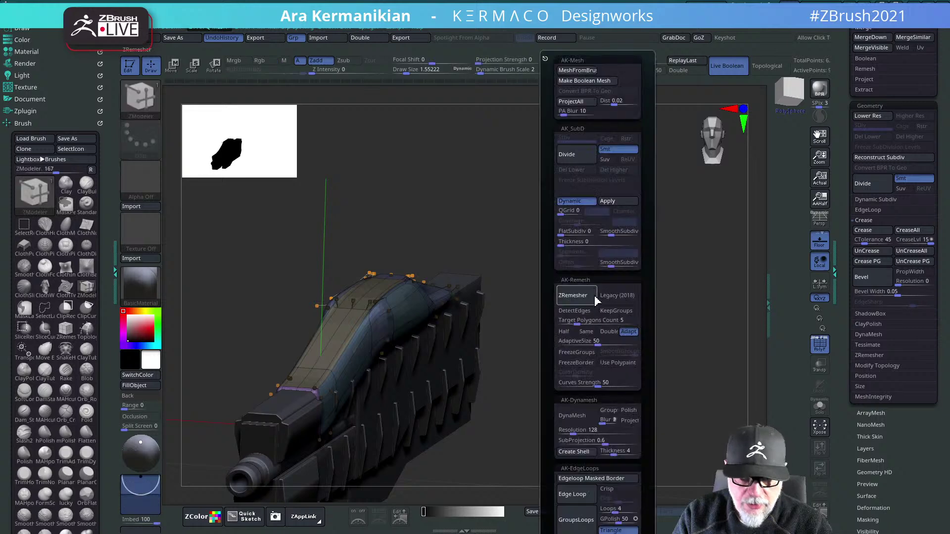
{"action": "left_click_drag", "start_coordinate": [563, 212], "coordinate": [563, 215]}
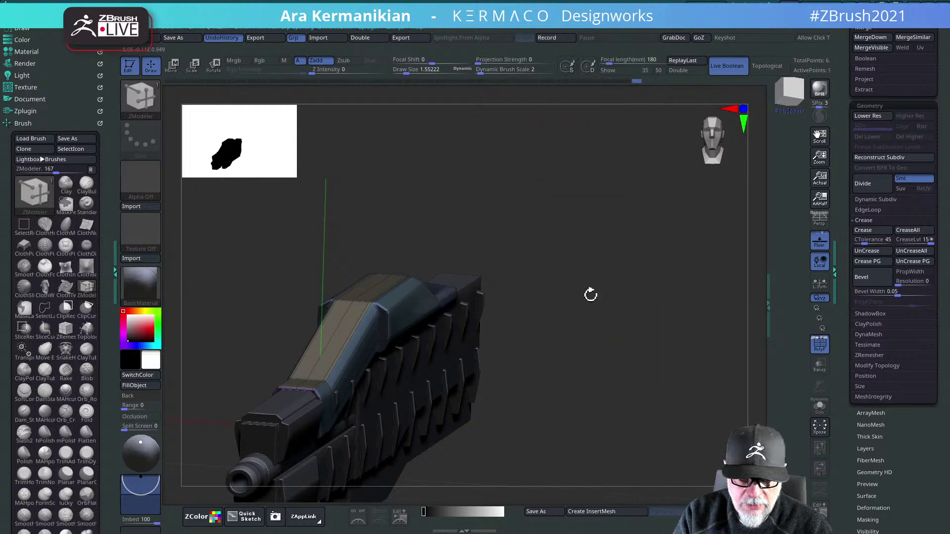
- QMesh the sloped front side panel of the cover outward to match the thickened middle panel
{"action": "left_click_drag", "start_coordinate": [646, 297], "coordinate": [653, 269]}
{"action": "key", "text": "w"}
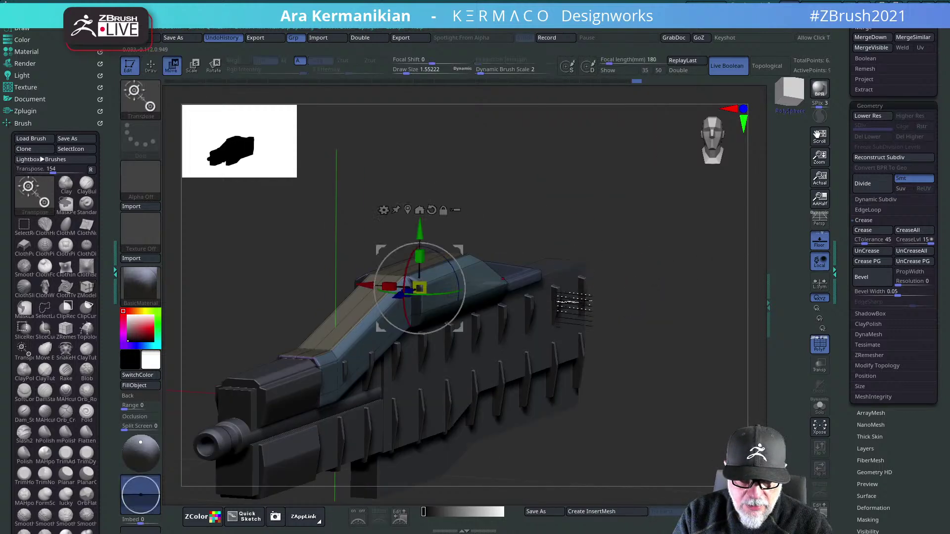
{"action": "left_click_drag", "start_coordinate": [641, 198], "coordinate": [621, 223]}
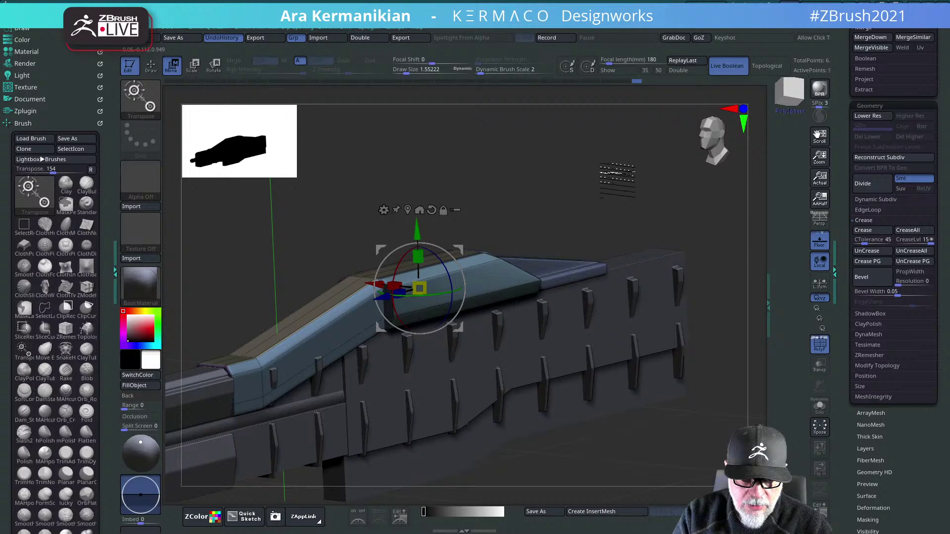
{"action": "key", "text": "q"}
{"action": "mouse_move", "coordinate": [630, 176]}
{"action": "left_mouse_down"}
{"action": "mouse_move", "coordinate": [581, 213]}
{"action": "mouse_move", "coordinate": [643, 290]}
{"action": "mouse_move", "coordinate": [628, 275]}
{"action": "left_mouse_up"}
{"action": "key", "text": "f"}
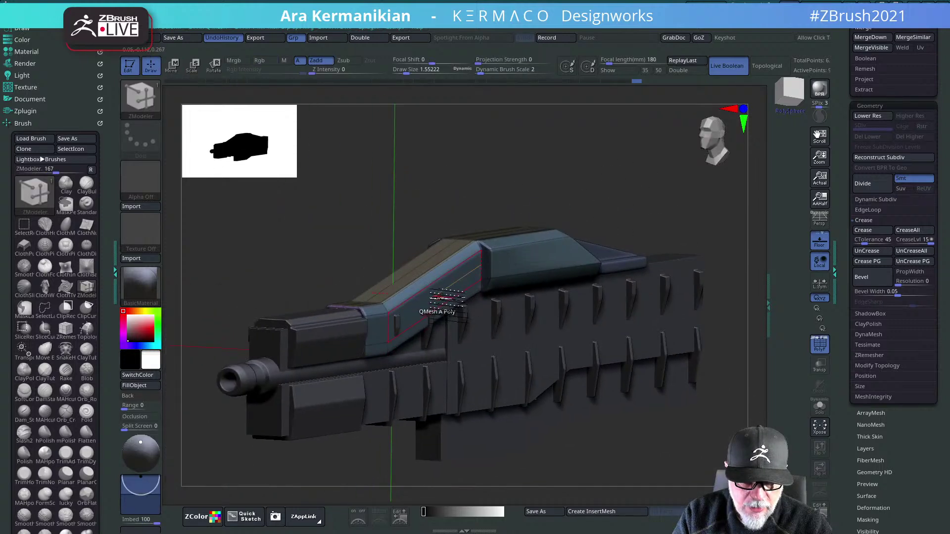
{"action": "left_click_drag", "start_coordinate": [447, 298], "coordinate": [456, 296]}
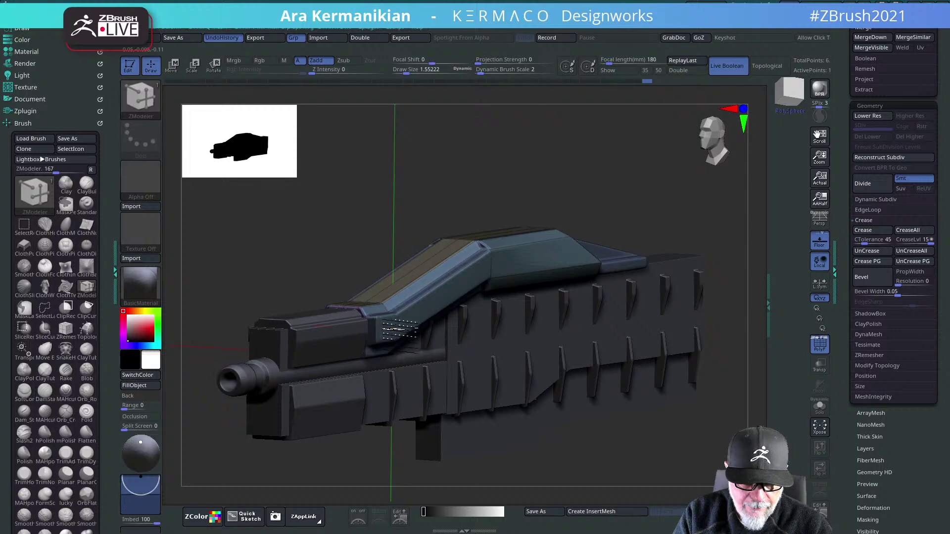
- Switch ZModeler's edge action to Insert and add lengthwise edge loops near the sides of the cover's top surface
{"action": "left_click_drag", "start_coordinate": [593, 426], "coordinate": [426, 285]}
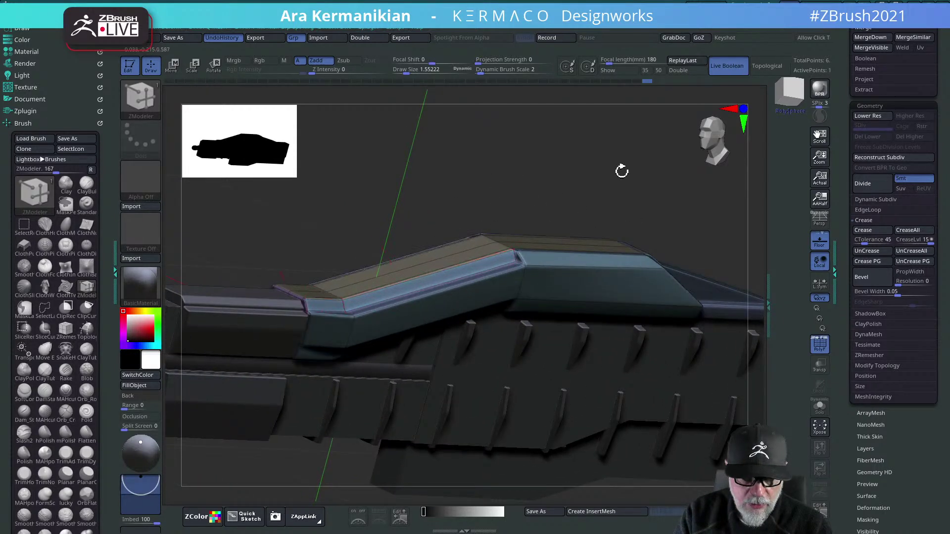
{"action": "left_click_drag", "start_coordinate": [621, 171], "coordinate": [381, 282]}
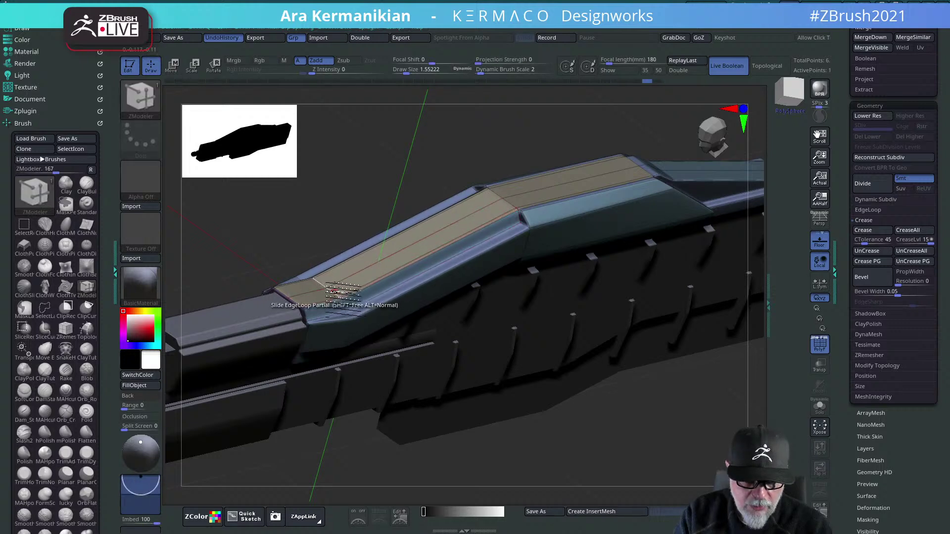
{"action": "key", "text": "space"}
{"action": "left_click", "coordinate": [313, 253]}
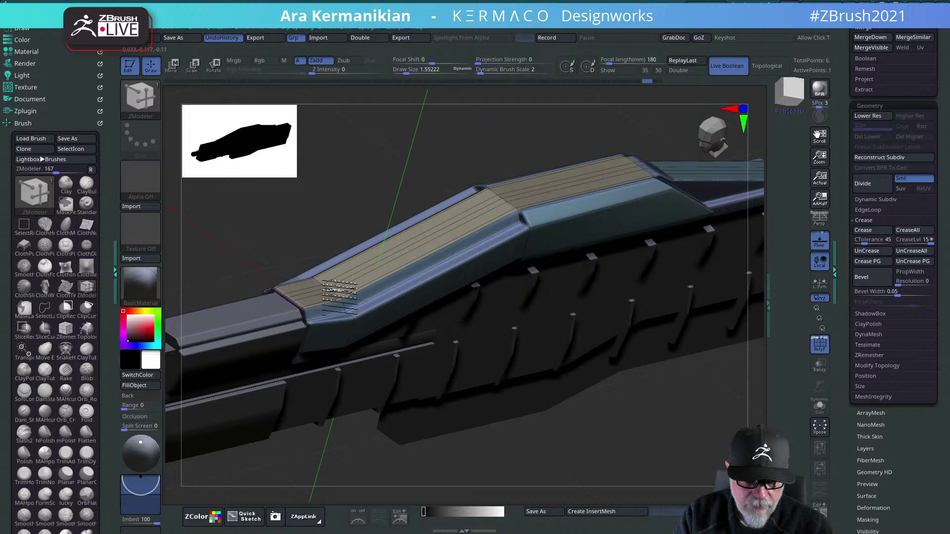
{"action": "left_click", "coordinate": [324, 284]}
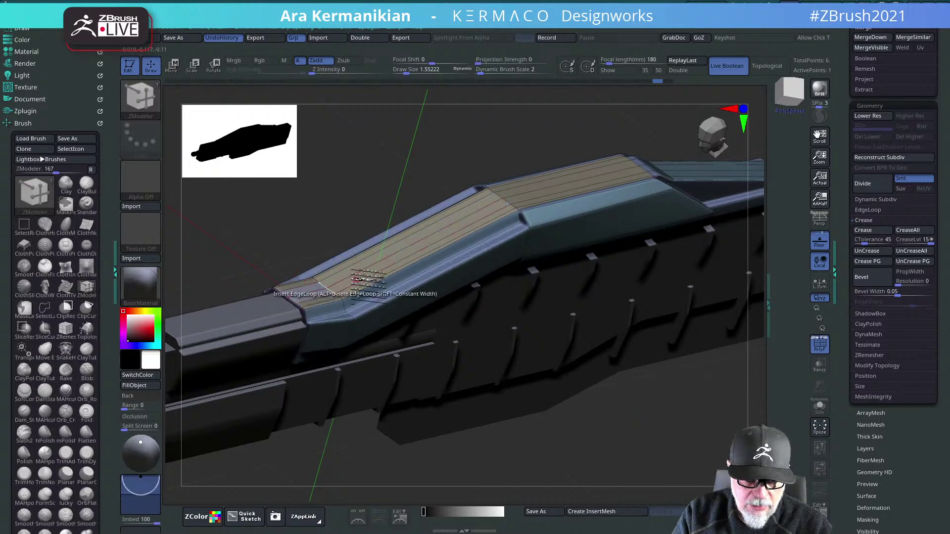
- Set ZModeler's polygon action to PolyGroup on a single poly
{"action": "key", "text": "space"}
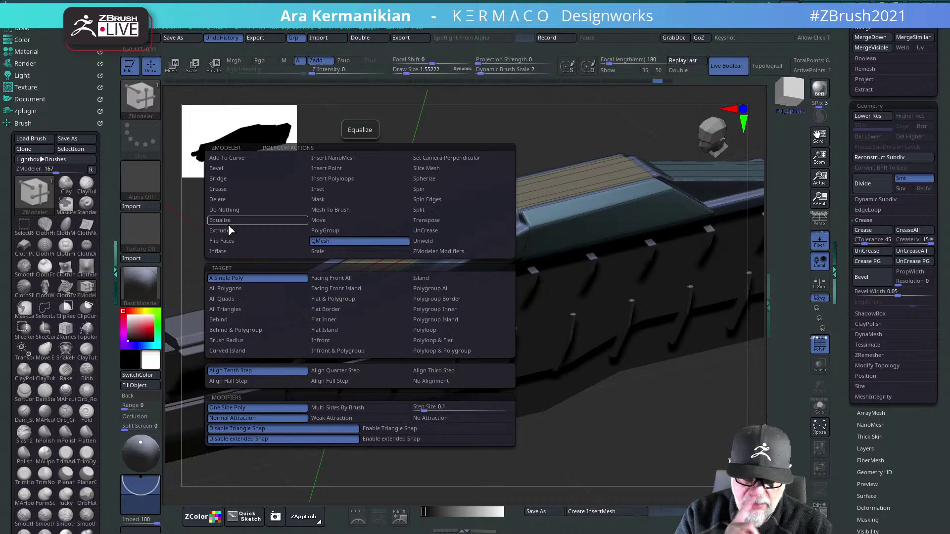
{"action": "left_click_drag", "start_coordinate": [669, 422], "coordinate": [614, 499], "text": "alt"}
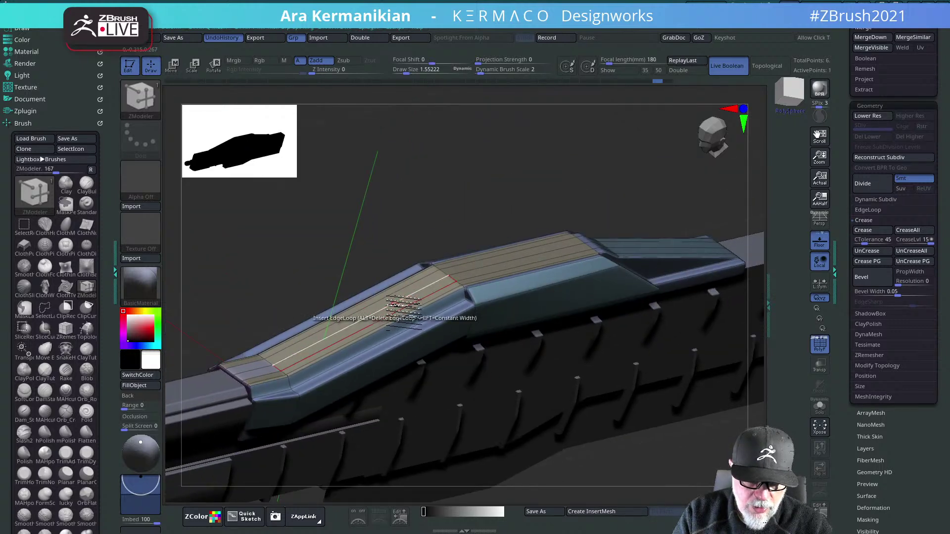
{"action": "key", "text": "ctrl"}
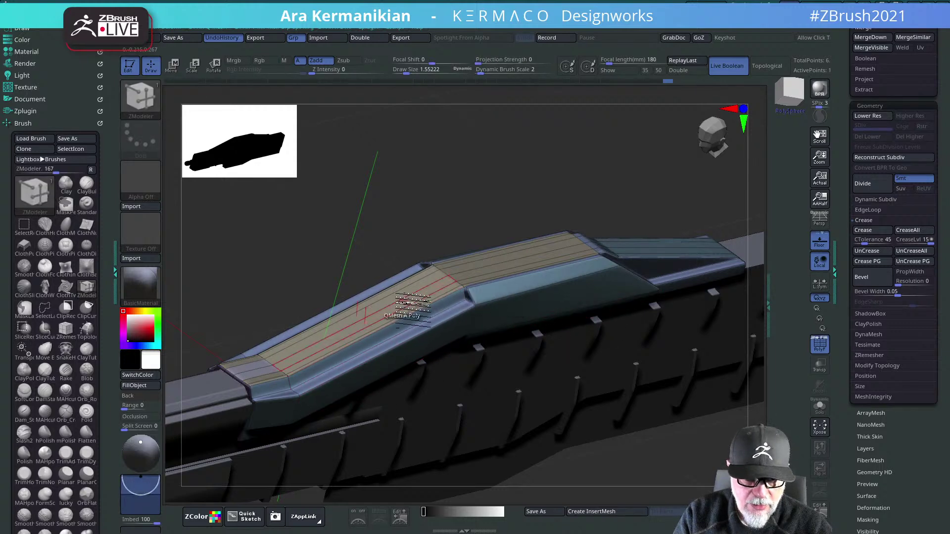
{"action": "key", "text": "space"}
{"action": "left_click", "coordinate": [382, 231]}
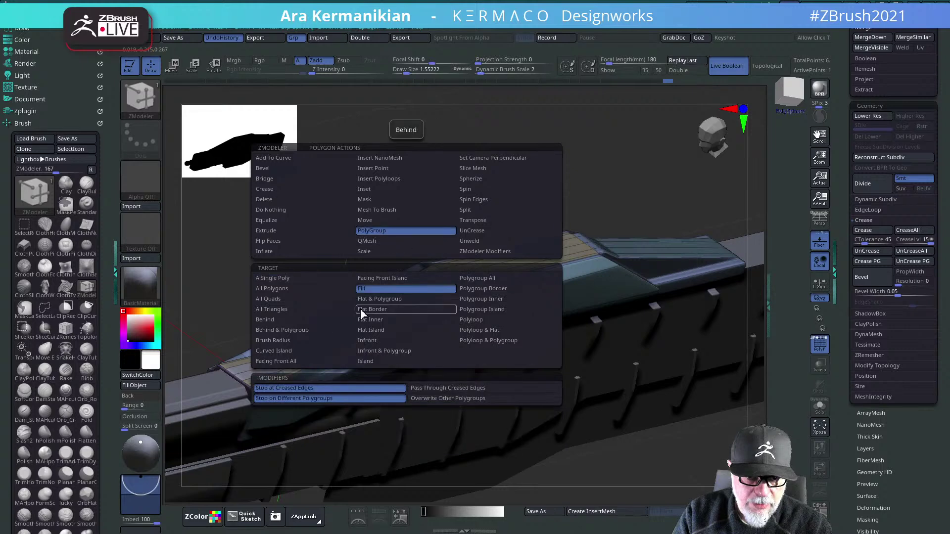
{"action": "left_click", "coordinate": [289, 278]}
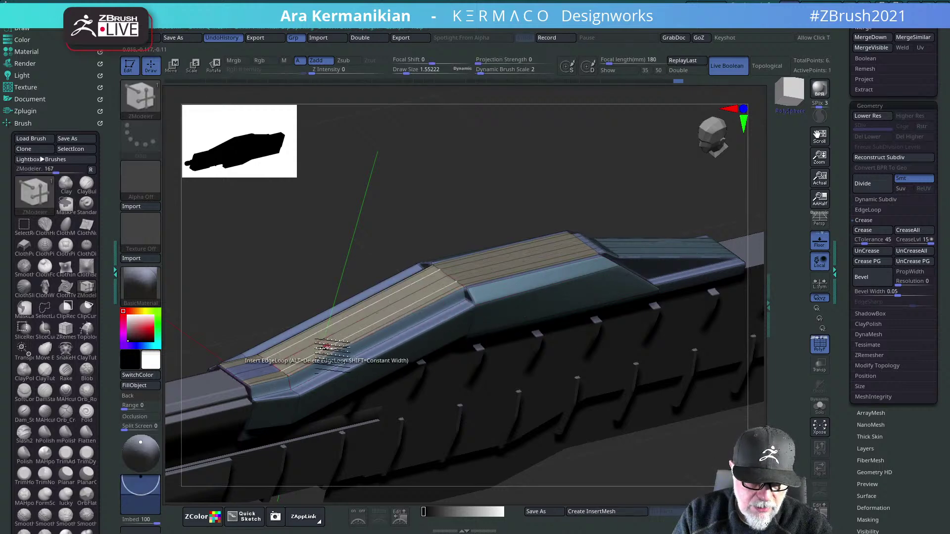
- Assign the central strip along the cover's top, from the front slope to the rear end, to its own polygroup
{"action": "left_click", "coordinate": [332, 344]}
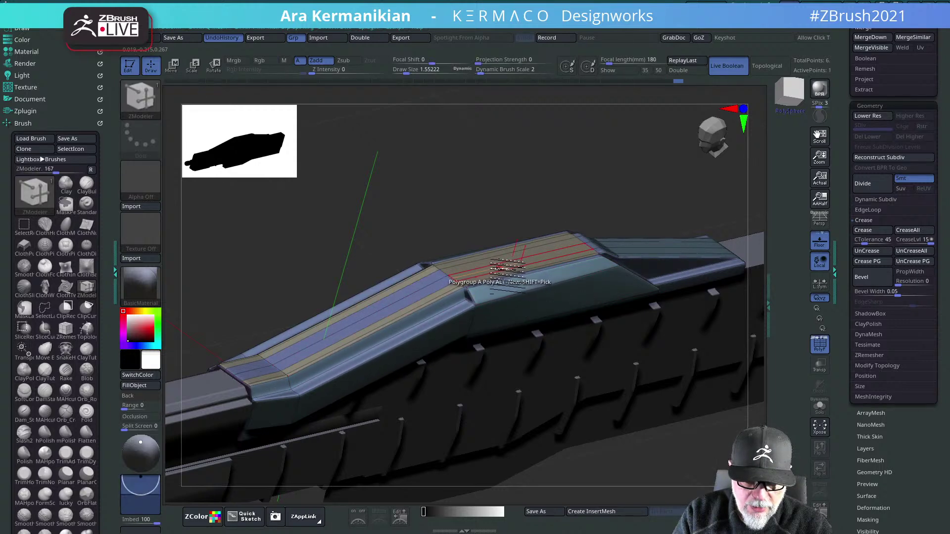
{"action": "left_click", "coordinate": [504, 269]}
{"action": "left_click_drag", "start_coordinate": [719, 429], "coordinate": [587, 407], "text": "alt"}
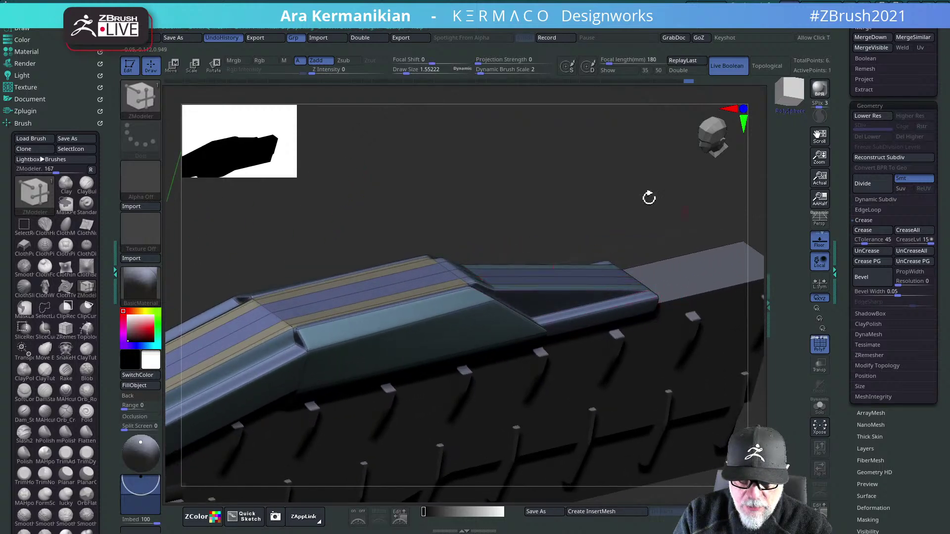
{"action": "left_click_drag", "start_coordinate": [647, 197], "coordinate": [630, 270]}
{"action": "left_click", "coordinate": [651, 263]}
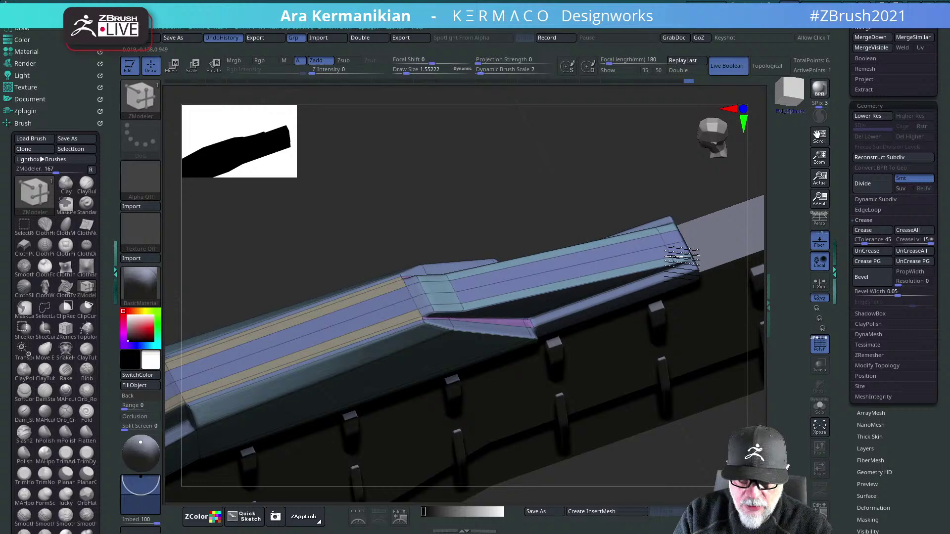
{"action": "left_click_drag", "start_coordinate": [298, 260], "coordinate": [575, 163], "text": "alt"}
{"action": "left_click_drag", "start_coordinate": [263, 268], "coordinate": [597, 159], "text": "alt"}
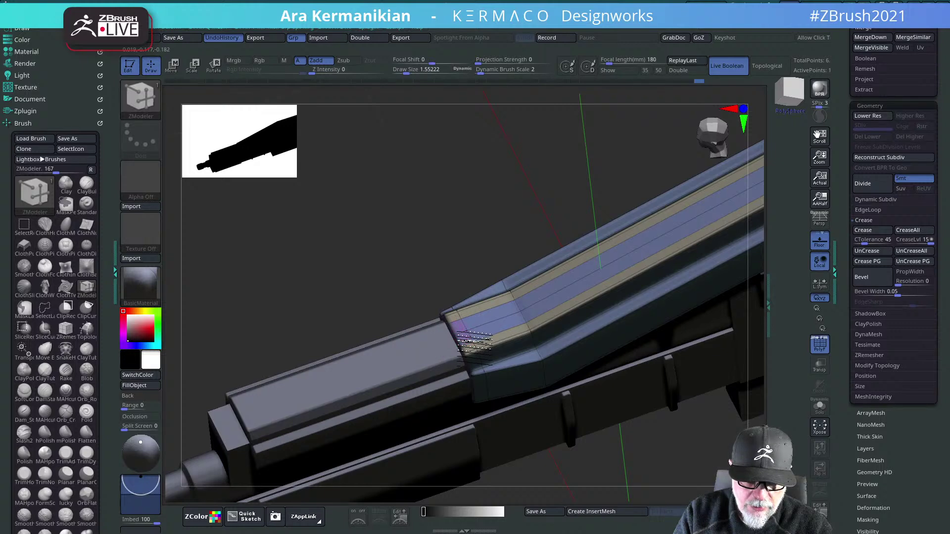
- Assign the rear slope of the cover's central top strip to its own polygroup and cycle its color to magenta
{"action": "key", "text": "space"}
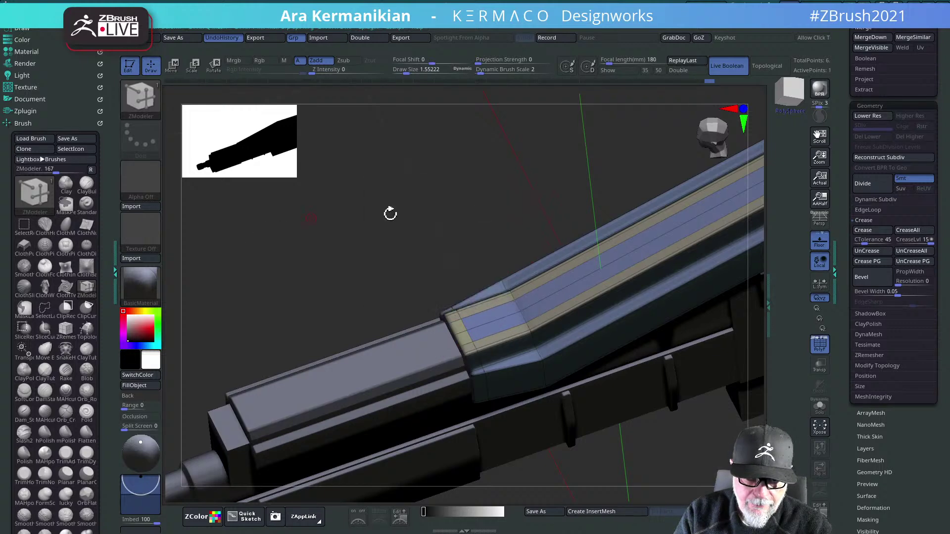
{"action": "left_click_drag", "start_coordinate": [570, 171], "coordinate": [516, 231], "text": "alt"}
{"action": "left_click_drag", "start_coordinate": [631, 255], "coordinate": [611, 533], "text": "alt"}
{"action": "left_click", "coordinate": [429, 269]}
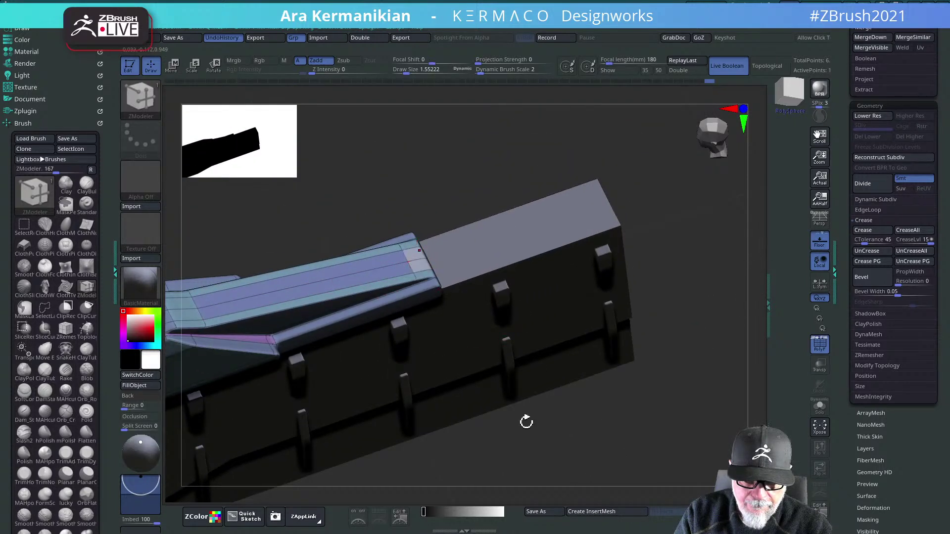
{"action": "left_click_drag", "start_coordinate": [568, 452], "coordinate": [632, 434], "text": "alt"}
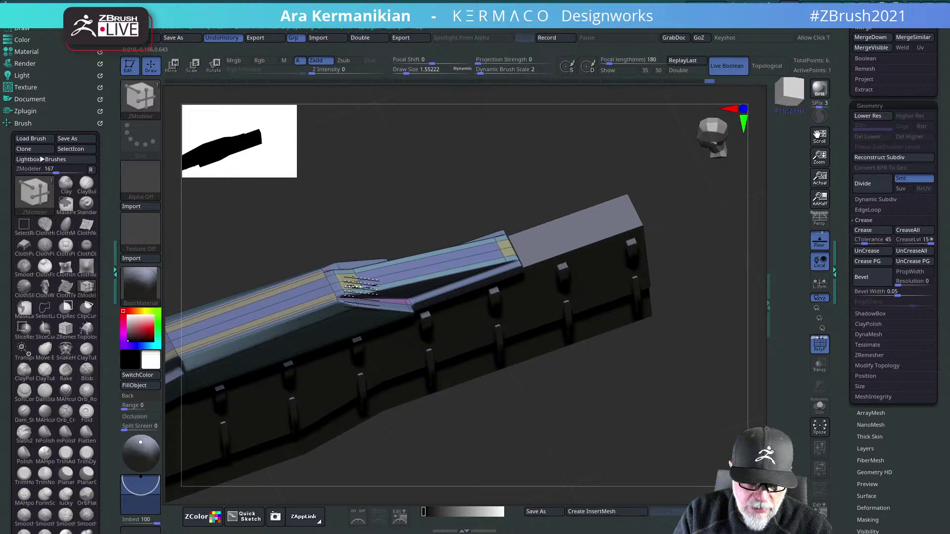
{"action": "left_click", "coordinate": [391, 282]}
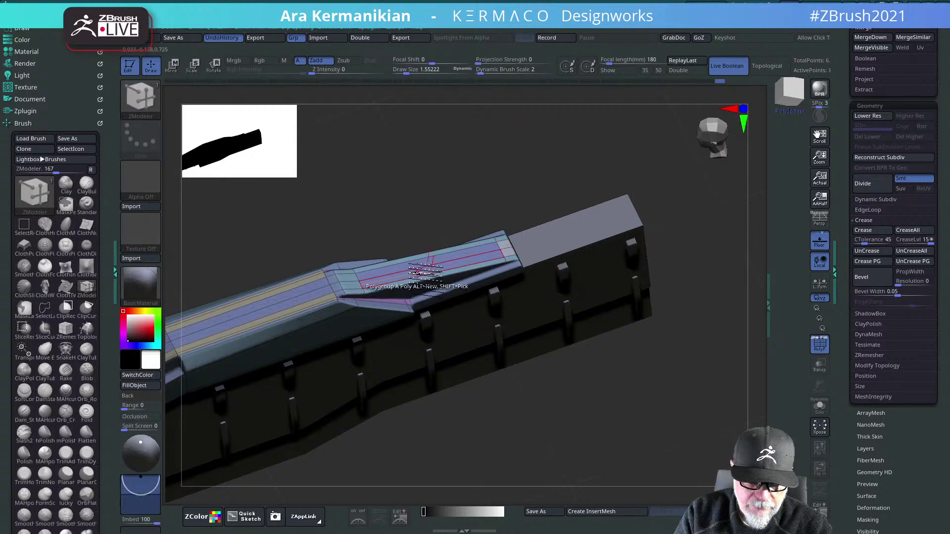
{"action": "left_click", "coordinate": [424, 276]}
{"action": "left_click", "coordinate": [424, 275]}
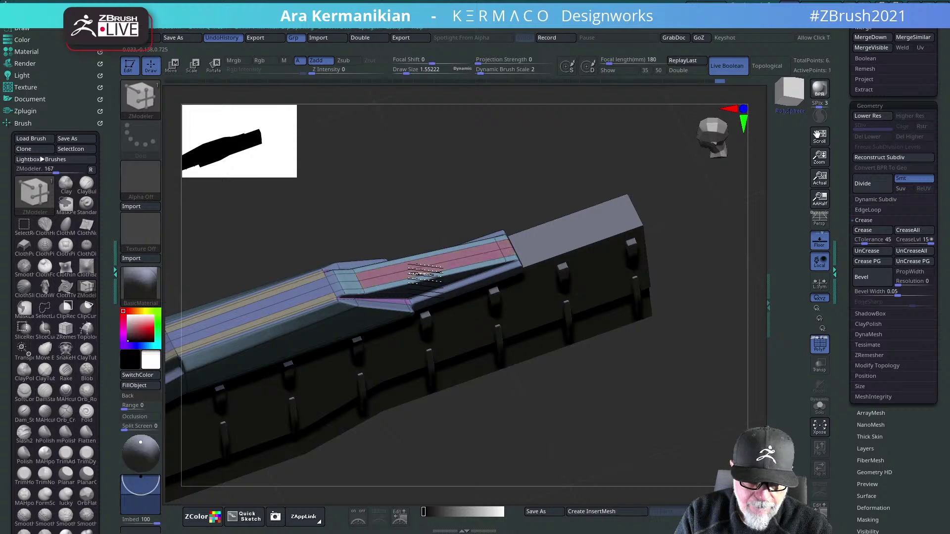
{"action": "left_click", "coordinate": [425, 275]}
{"action": "left_click", "coordinate": [424, 275]}
{"action": "left_click", "coordinate": [425, 275]}
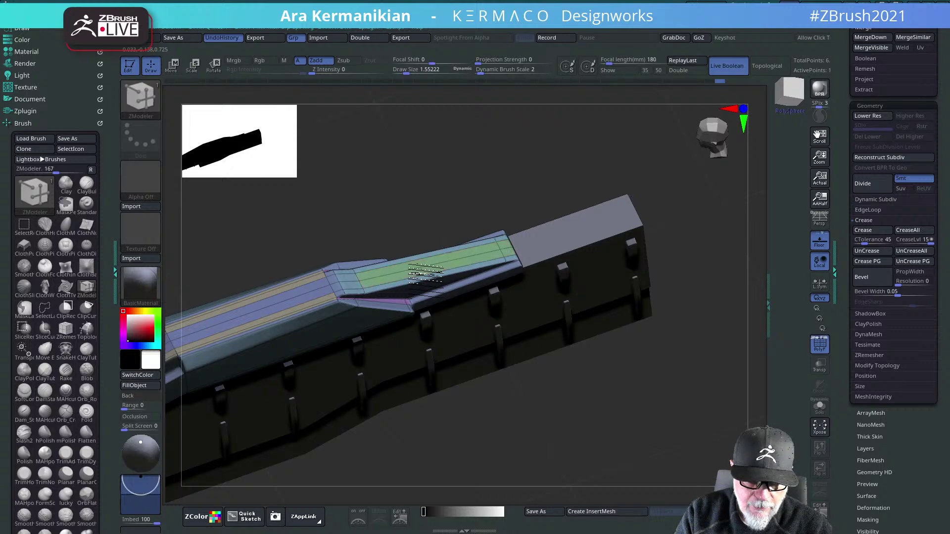
{"action": "left_click", "coordinate": [418, 275]}
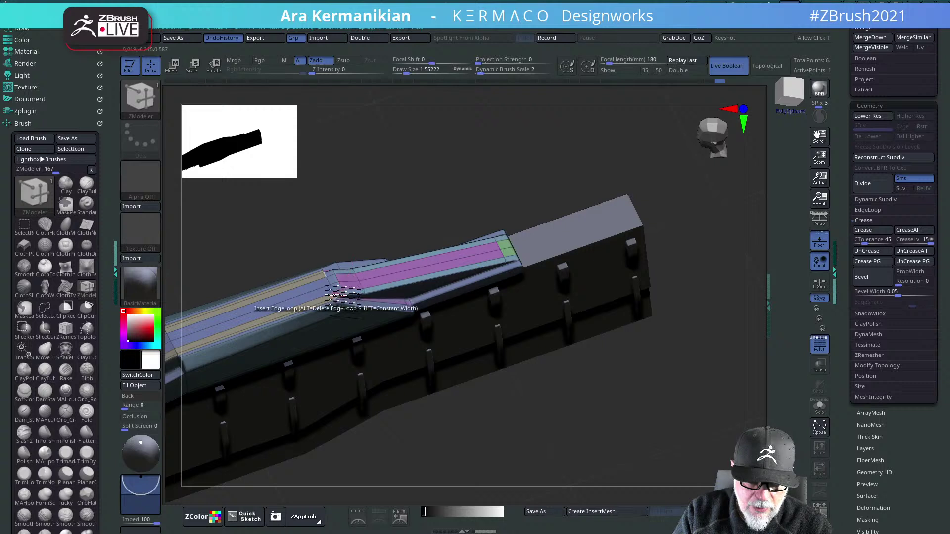
- Extend the magenta polygroup over the bend, middle and front sections of the cover's central top strip
{"action": "left_click", "coordinate": [339, 286]}
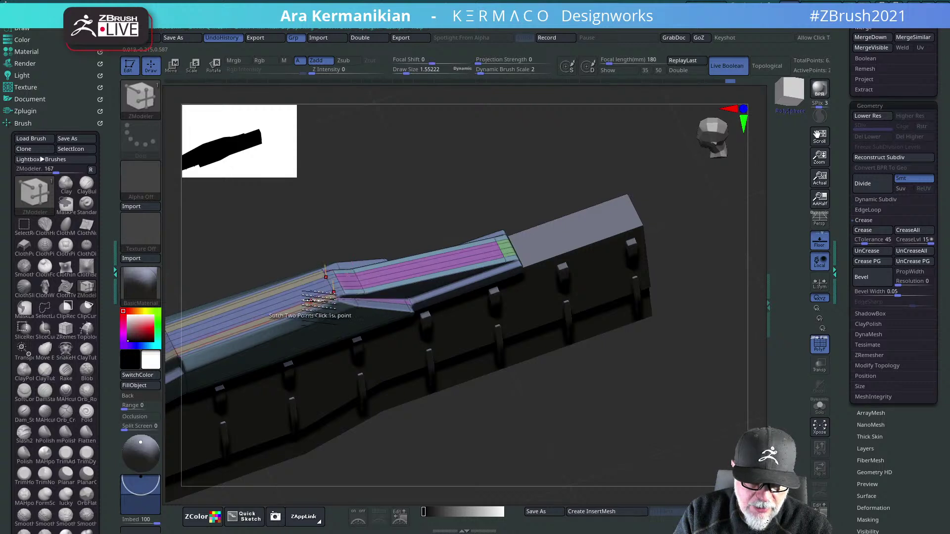
{"action": "left_click", "coordinate": [325, 301]}
{"action": "key", "text": "ctrl+z"}
{"action": "left_click", "coordinate": [346, 286]}
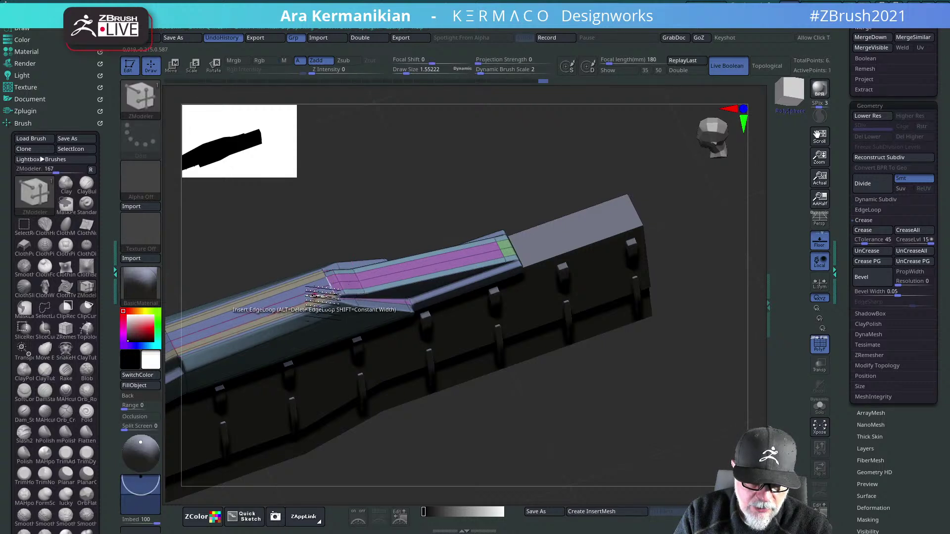
{"action": "left_click_drag", "start_coordinate": [456, 441], "coordinate": [471, 371]}
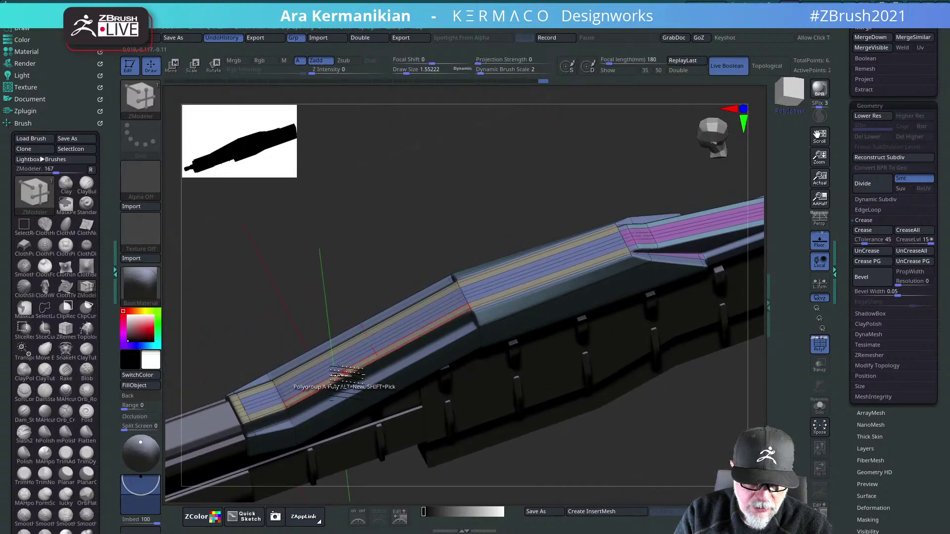
{"action": "left_click", "coordinate": [265, 406]}
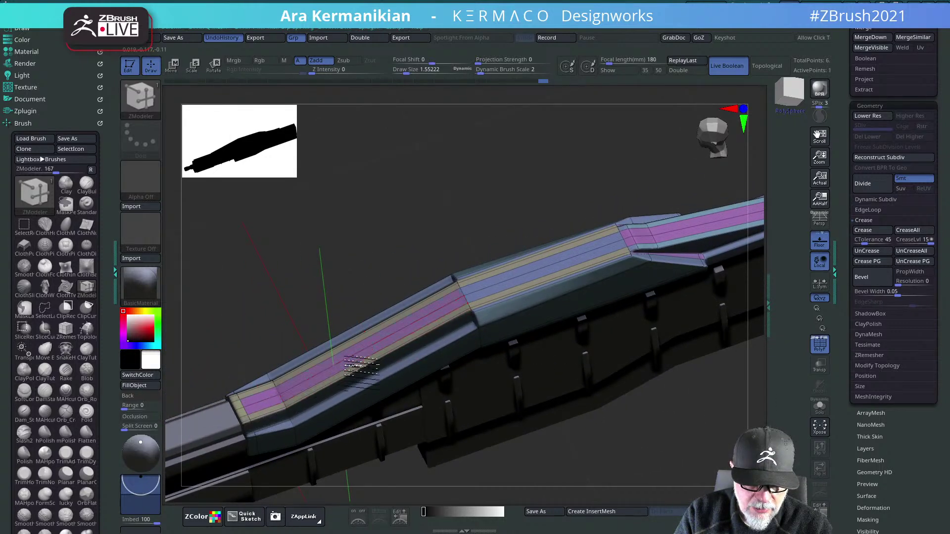
{"action": "left_click", "coordinate": [497, 292]}
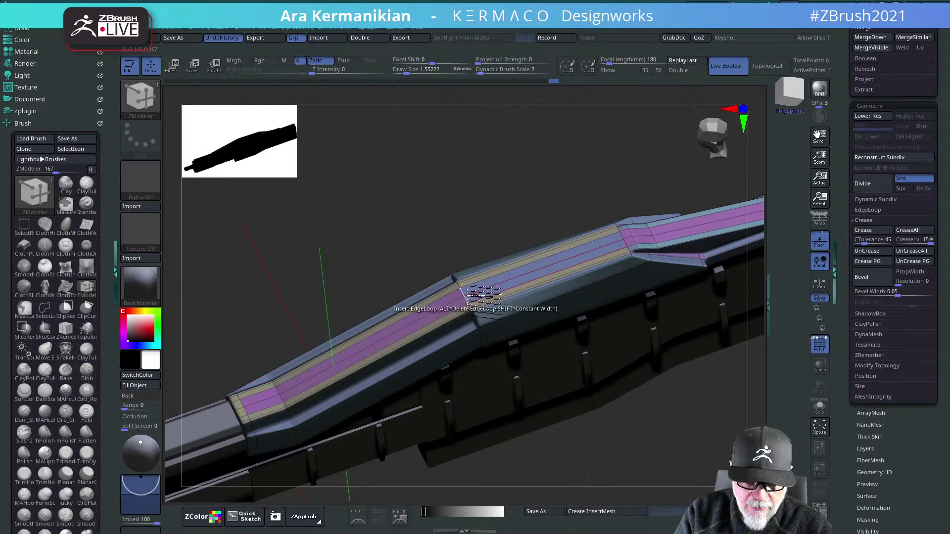
{"action": "left_click", "coordinate": [508, 288]}
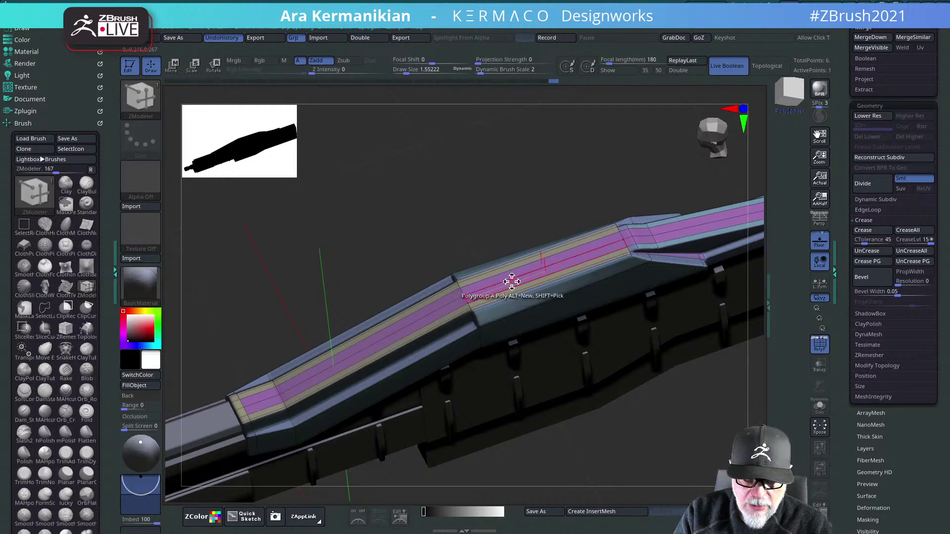
- Set ZModeler's polygon action to QMesh with Polygroup Island and raise the central strip into a thick rail above the cover
{"action": "key", "text": "space"}
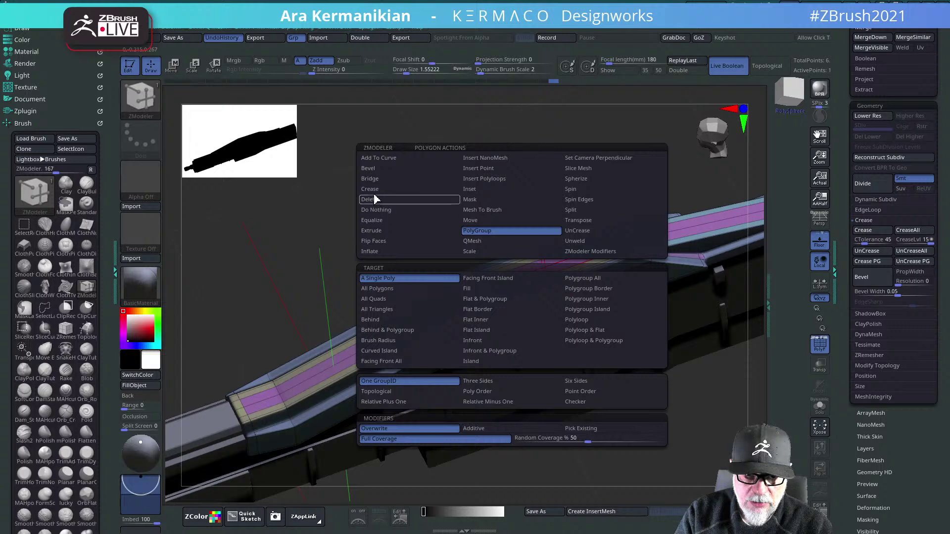
{"action": "left_click", "coordinate": [483, 241]}
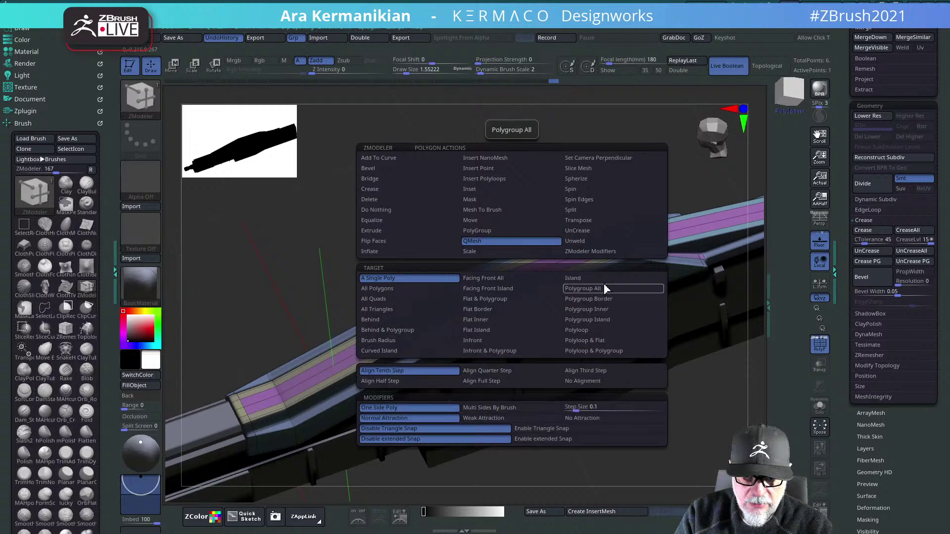
{"action": "left_click", "coordinate": [604, 319]}
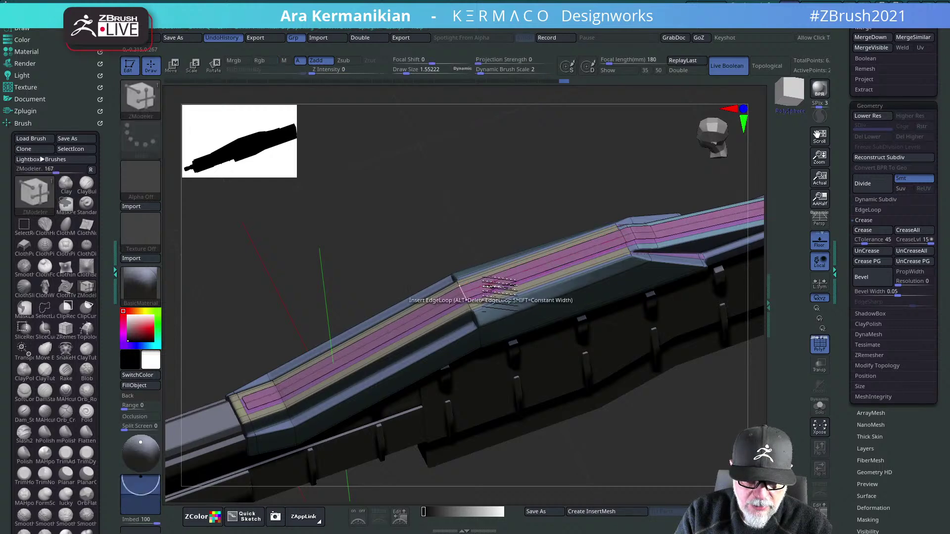
{"action": "left_click", "coordinate": [494, 286]}
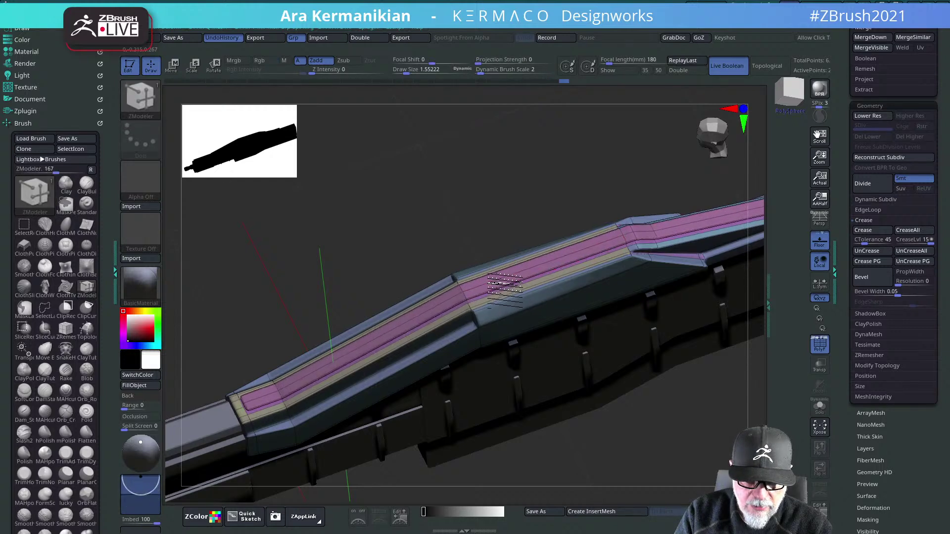
{"action": "key", "text": "ctrl+z"}
{"action": "left_click_drag", "start_coordinate": [653, 462], "coordinate": [663, 411]}
{"action": "left_click_drag", "start_coordinate": [544, 188], "coordinate": [488, 263], "text": "alt"}
{"action": "left_click_drag", "start_coordinate": [515, 221], "coordinate": [384, 153], "text": "alt"}
{"action": "left_click_drag", "start_coordinate": [498, 195], "coordinate": [544, 268], "text": "shift"}
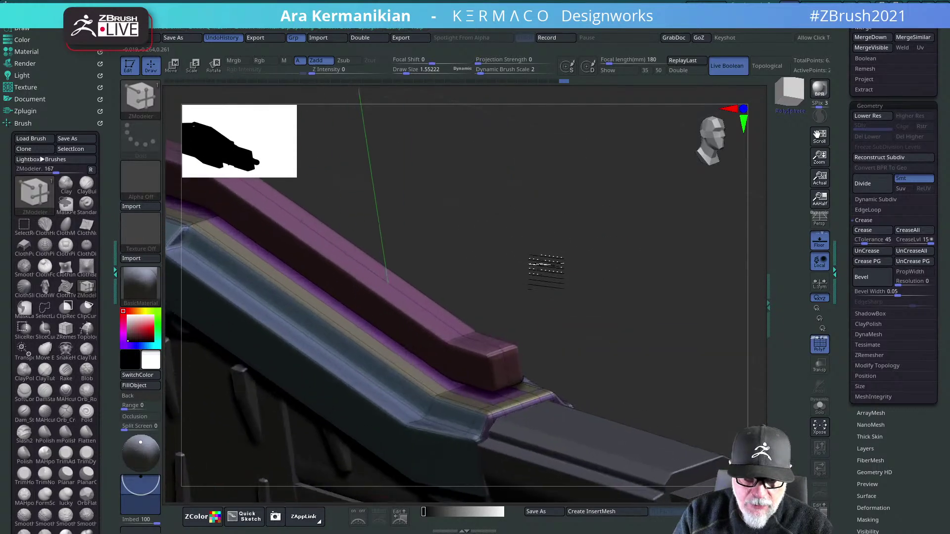
- Switch the polygon action to Bridge with Two Polys and bridge the rail's front end down to the cover's front lip
{"action": "left_click_drag", "start_coordinate": [613, 361], "coordinate": [579, 319]}
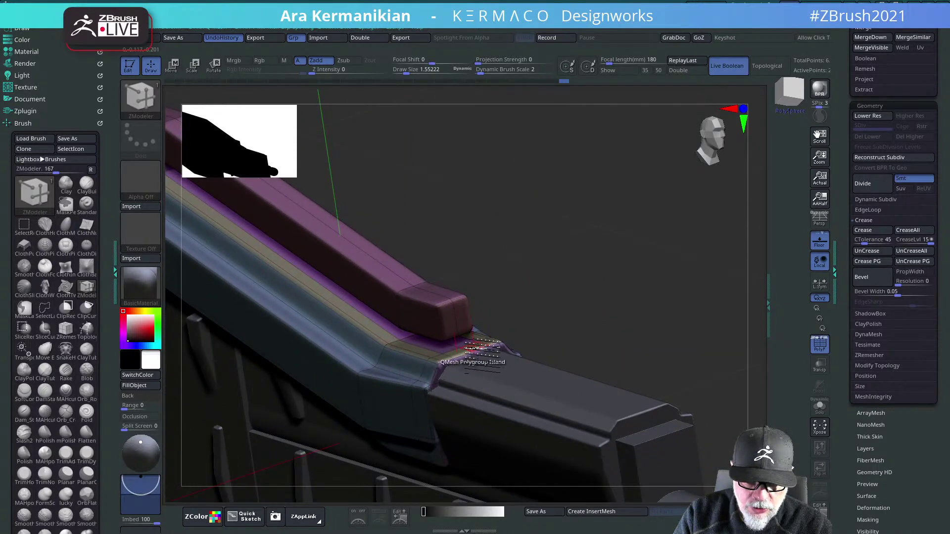
{"action": "key", "text": "space"}
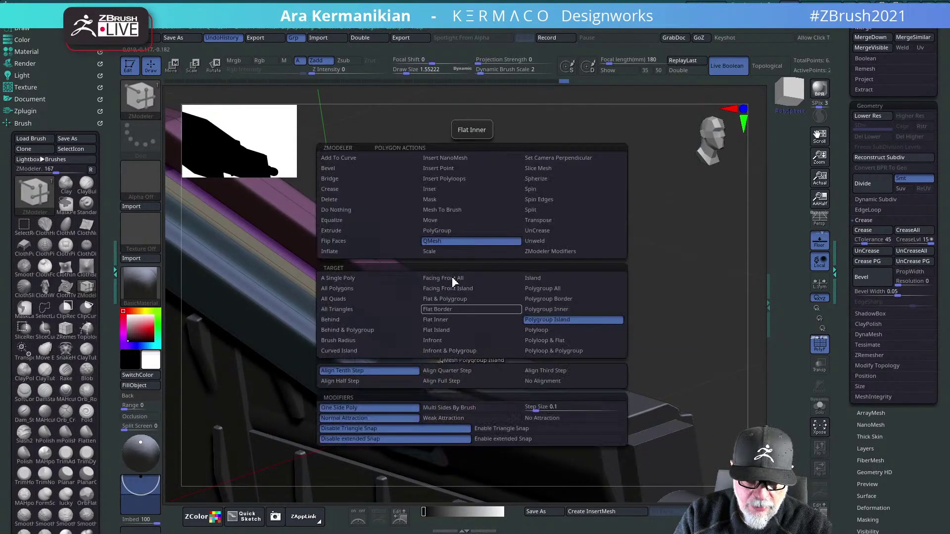
{"action": "left_click", "coordinate": [331, 179]}
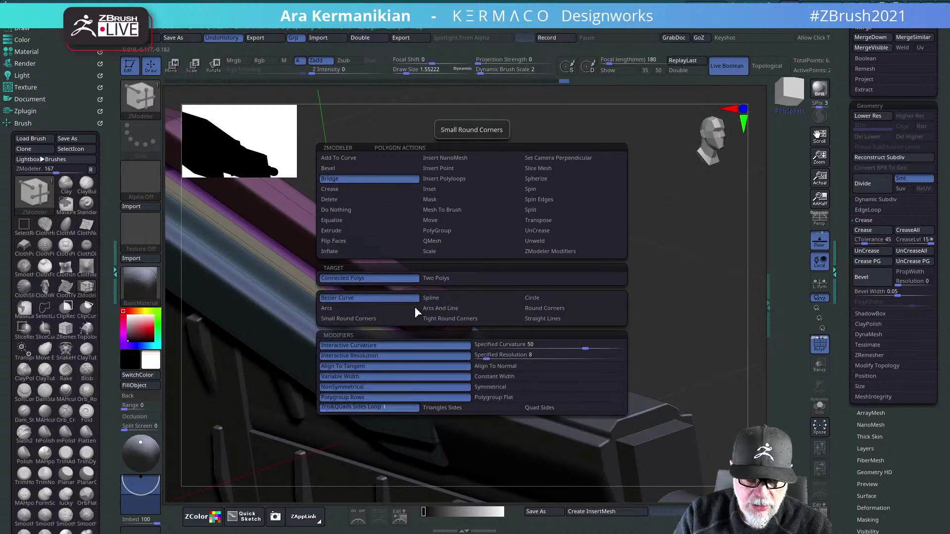
{"action": "left_click", "coordinate": [455, 280]}
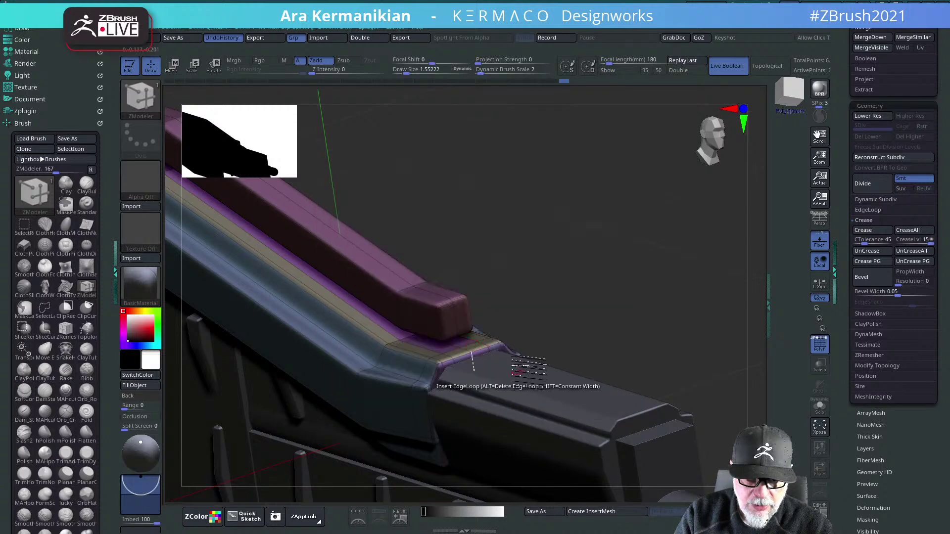
{"action": "left_click", "coordinate": [467, 323]}
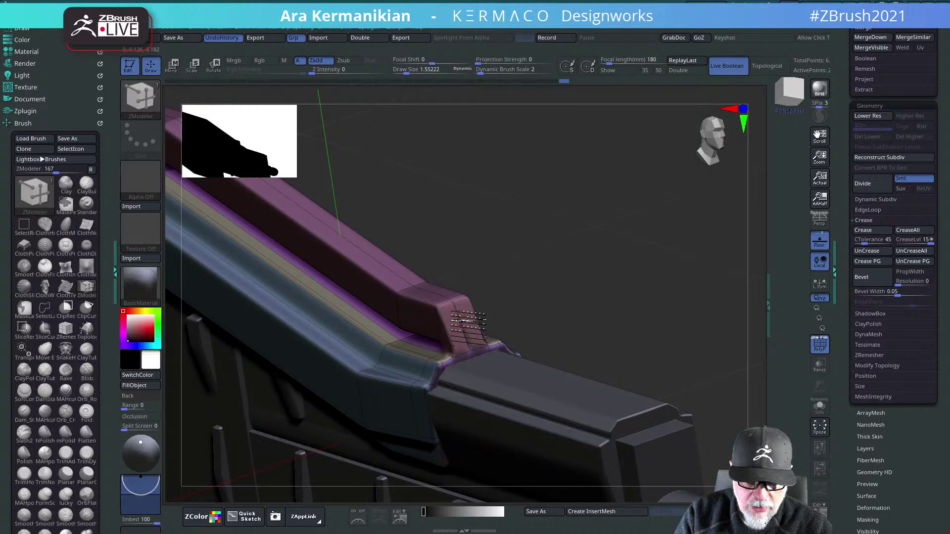
- Bridge the rail's rear end down to the cover's rear lip
{"action": "left_click_drag", "start_coordinate": [564, 327], "coordinate": [512, 380]}
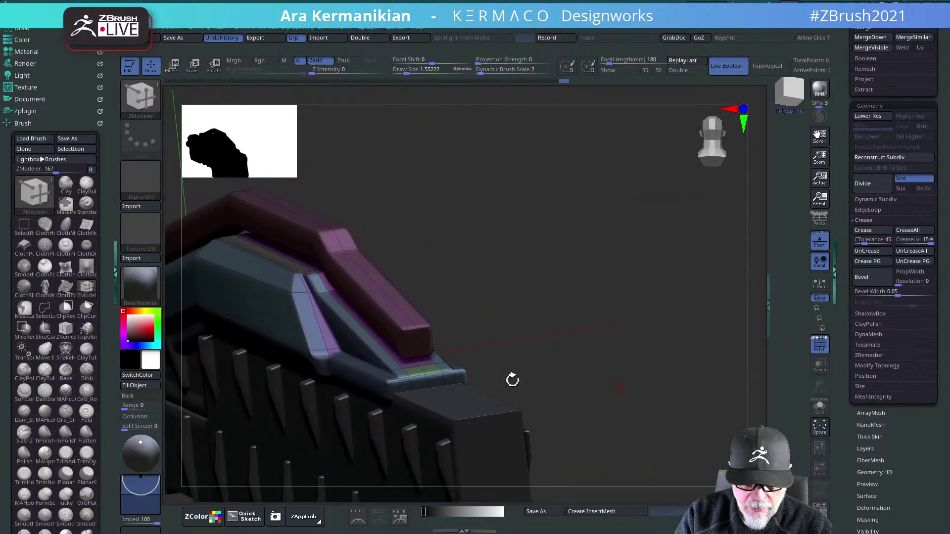
{"action": "left_click_drag", "start_coordinate": [426, 352], "coordinate": [569, 307]}
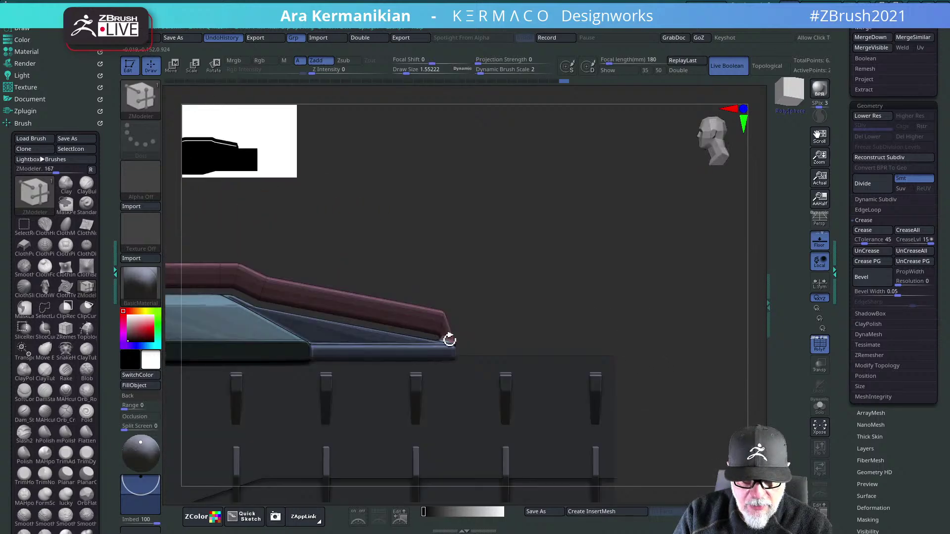
{"action": "left_click_drag", "start_coordinate": [449, 339], "coordinate": [596, 333], "text": "alt"}
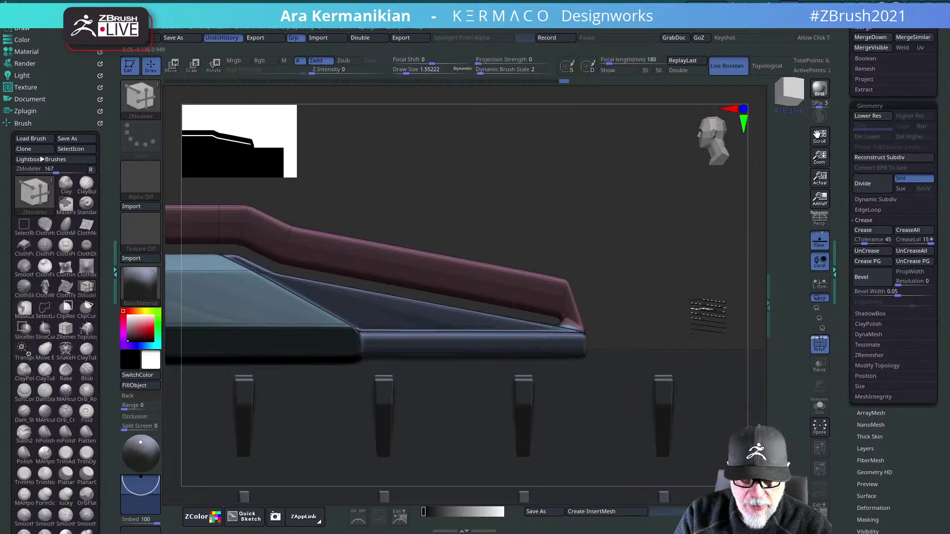
- Change ZModeler's edge action to Slide with EdgeLoop Partial and slide the inner edge under the rail's rear end forward
{"action": "left_click_drag", "start_coordinate": [708, 311], "coordinate": [609, 261]}
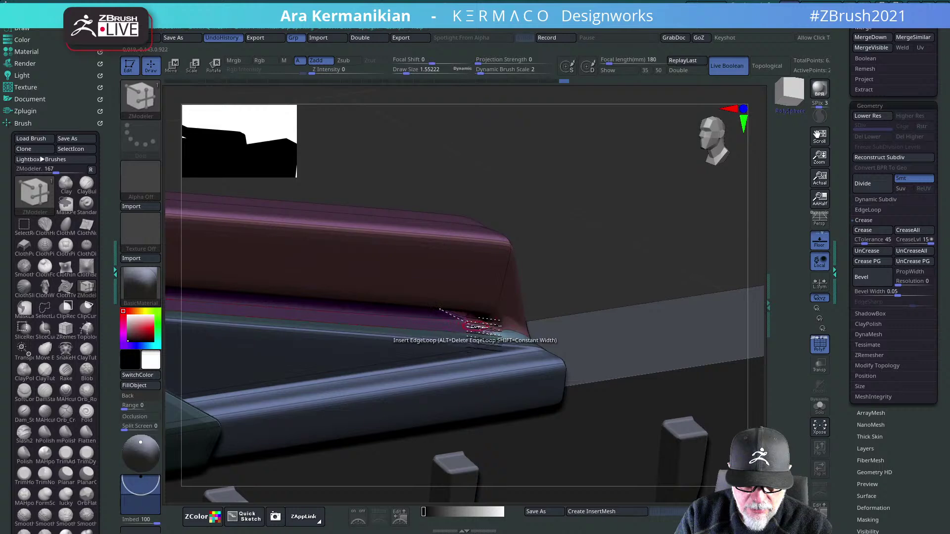
{"action": "key", "text": "space"}
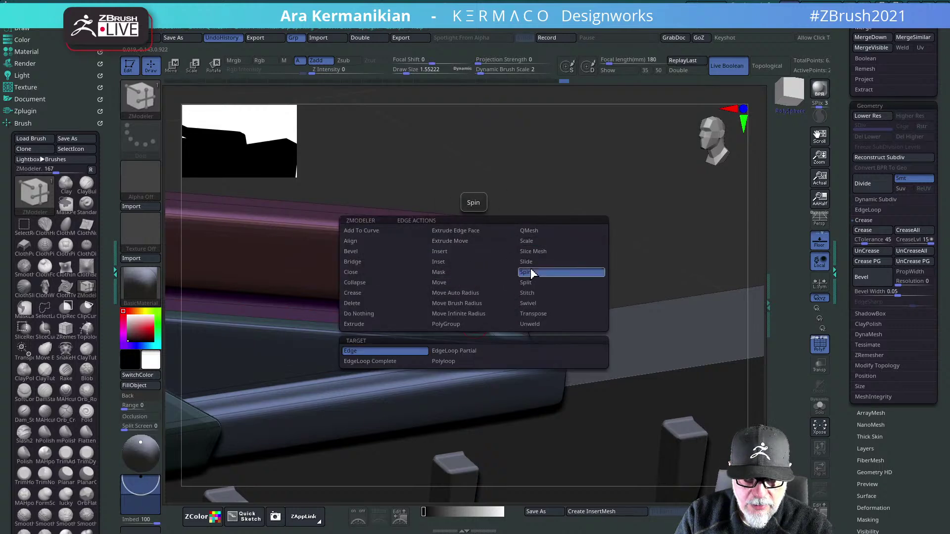
{"action": "left_click", "coordinate": [527, 293]}
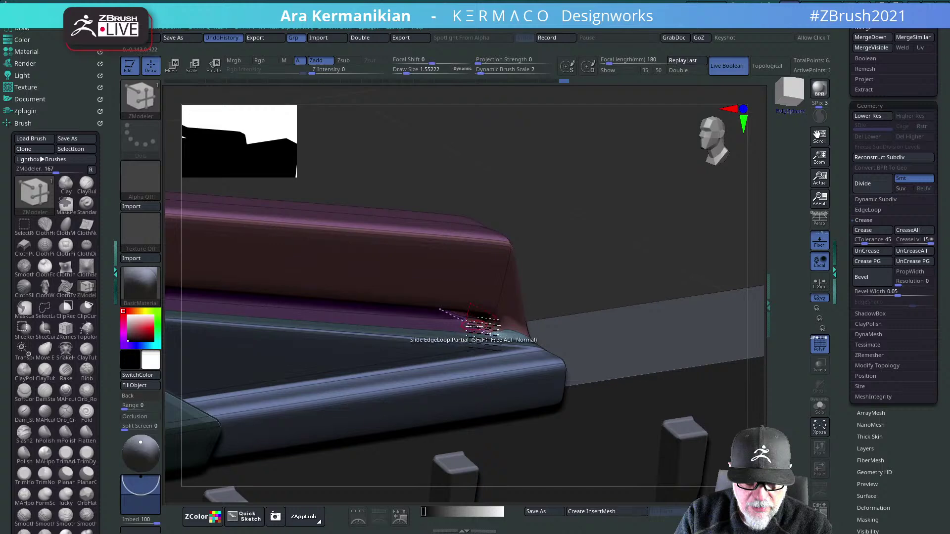
{"action": "right_click_drag", "start_coordinate": [406, 346], "coordinate": [483, 297]}
{"action": "left_click_drag", "start_coordinate": [487, 306], "coordinate": [304, 244]}
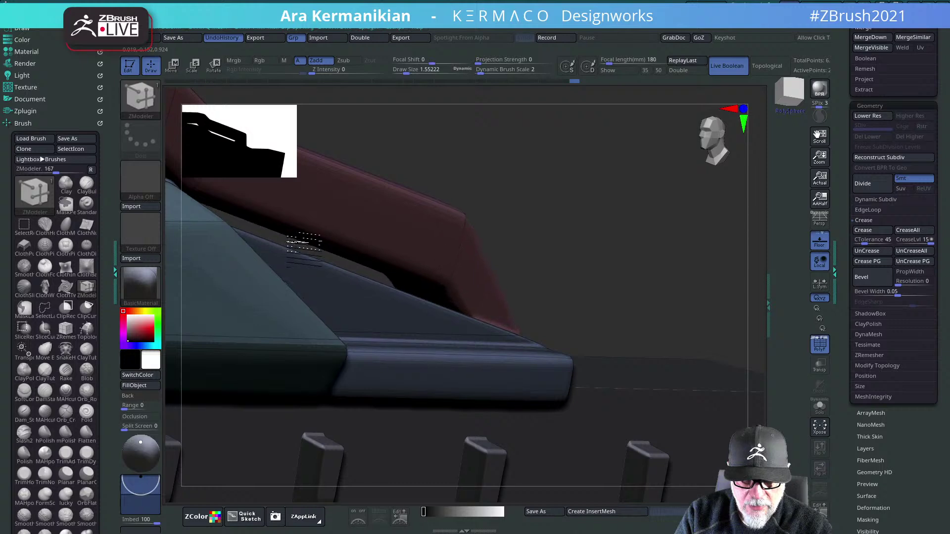
{"action": "left_click_drag", "start_coordinate": [634, 222], "coordinate": [404, 212], "text": "alt"}
{"action": "left_click_drag", "start_coordinate": [609, 214], "coordinate": [544, 247]}
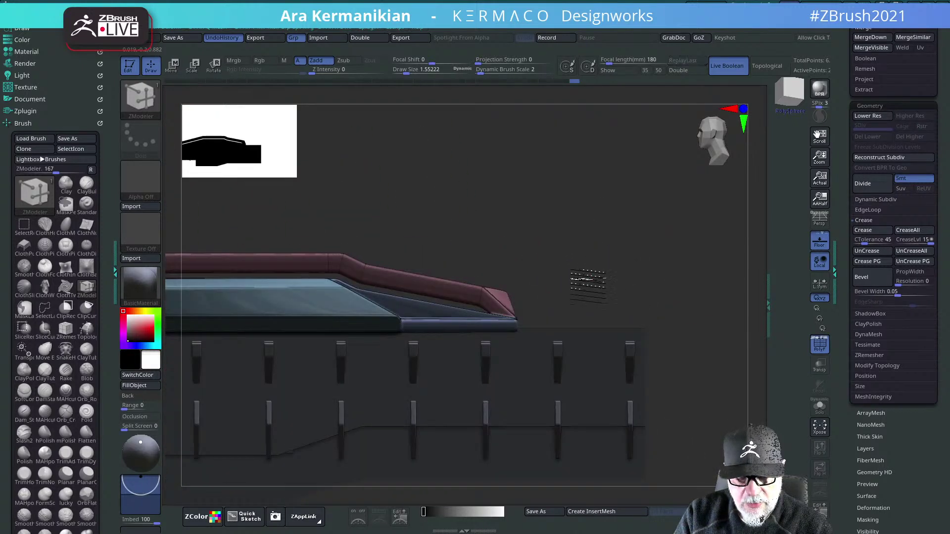
{"action": "left_click_drag", "start_coordinate": [588, 284], "coordinate": [612, 286]}
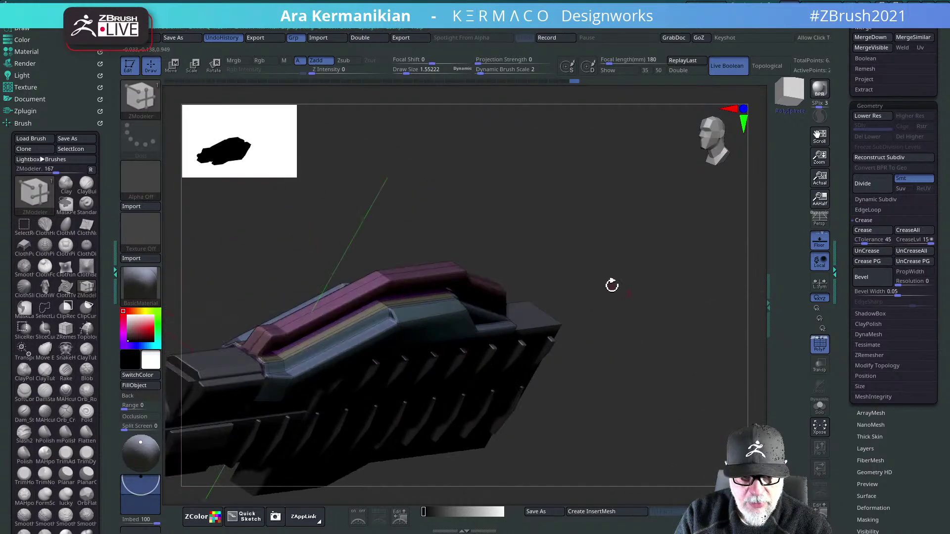
- Apply Mirror And Weld across X to the cover mesh and check the rail's rear end
{"action": "key", "text": "space"}
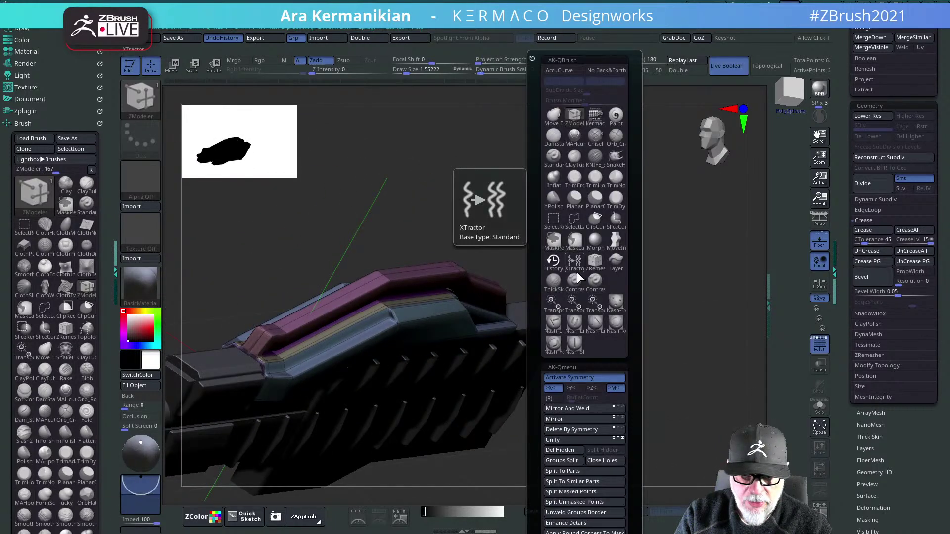
{"action": "left_click", "coordinate": [576, 411]}
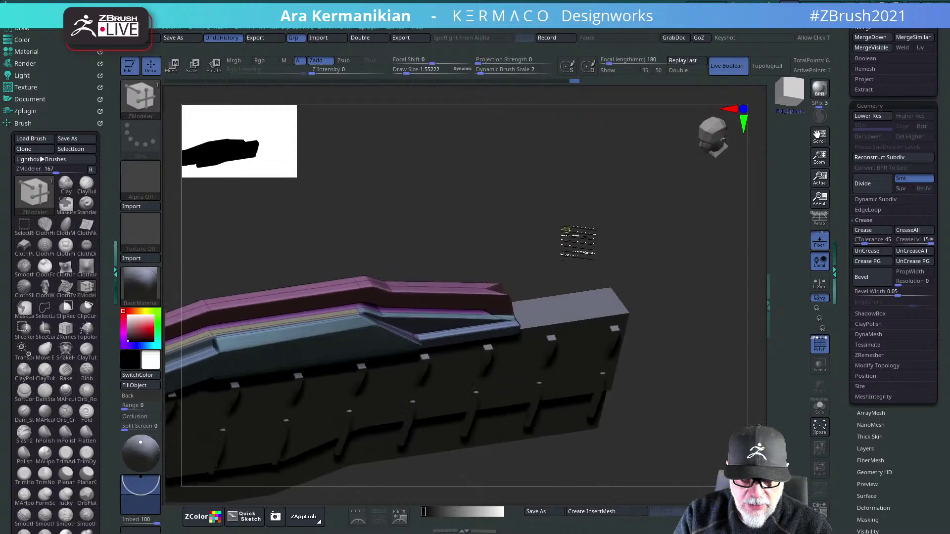
{"action": "key", "text": "space"}
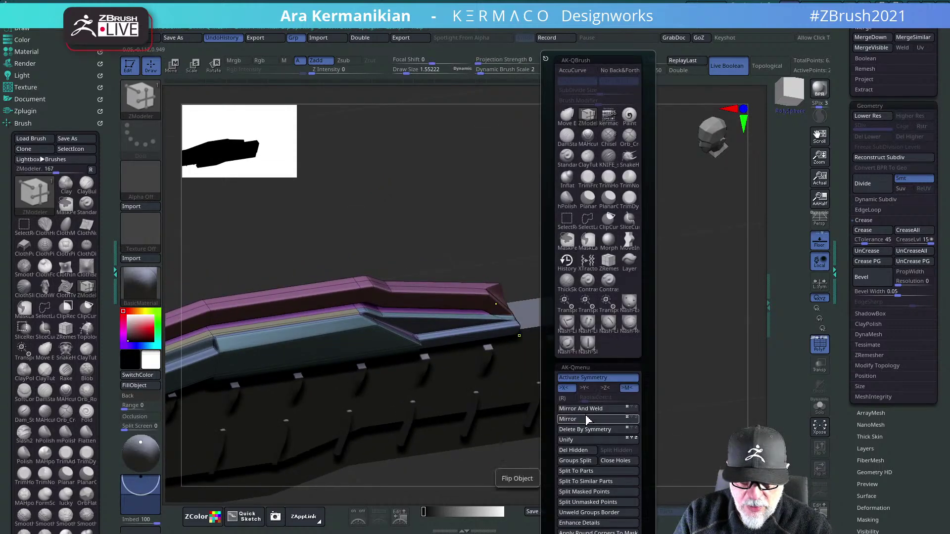
{"action": "left_click_drag", "start_coordinate": [505, 215], "coordinate": [469, 229]}
{"action": "left_click_drag", "start_coordinate": [515, 285], "coordinate": [643, 191]}
{"action": "left_click_drag", "start_coordinate": [529, 220], "coordinate": [376, 297]}
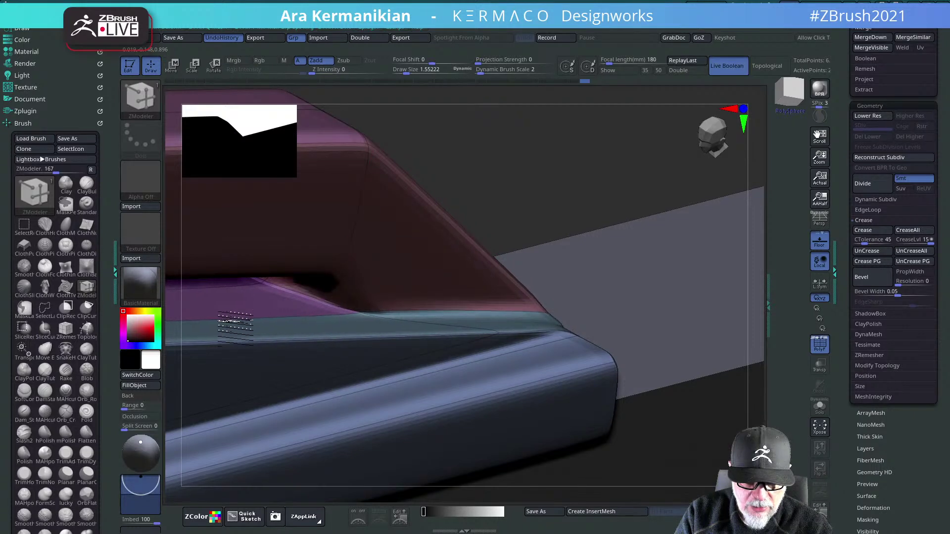
- At the lowest subdivision level, slide the rail's front corner edge loop back to give the front end a longer slope, and restore the higher level
{"action": "left_click_drag", "start_coordinate": [584, 168], "coordinate": [161, 489]}
{"action": "left_click_drag", "start_coordinate": [421, 486], "coordinate": [679, 475], "text": "alt"}
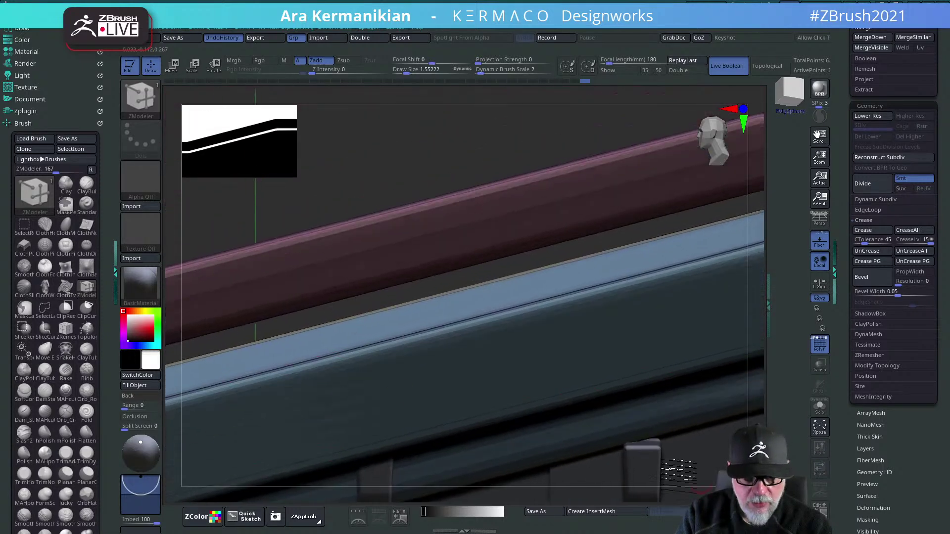
{"action": "left_click_drag", "start_coordinate": [346, 163], "coordinate": [844, 92], "text": "alt"}
{"action": "left_click_drag", "start_coordinate": [442, 144], "coordinate": [459, 164]}
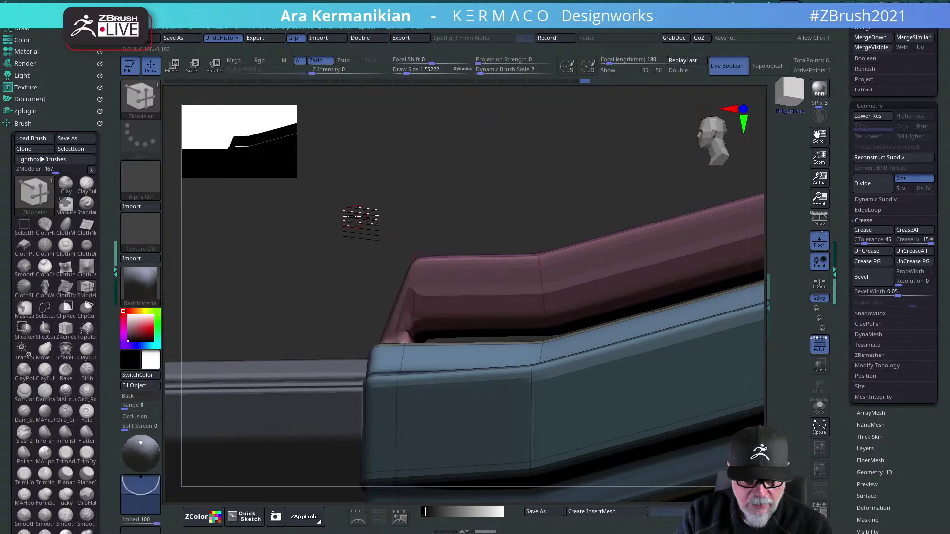
{"action": "left_click_drag", "start_coordinate": [356, 212], "coordinate": [433, 354]}
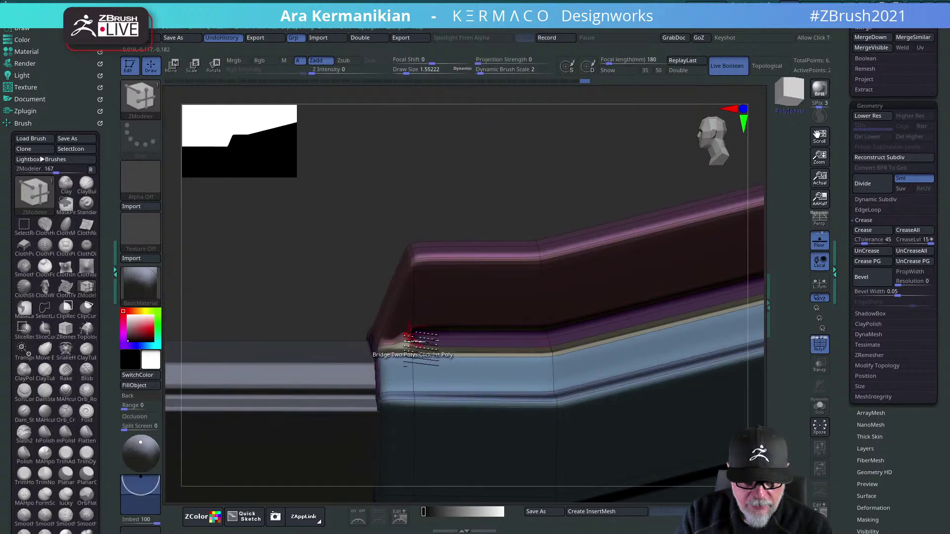
{"action": "left_click_drag", "start_coordinate": [449, 316], "coordinate": [381, 340]}
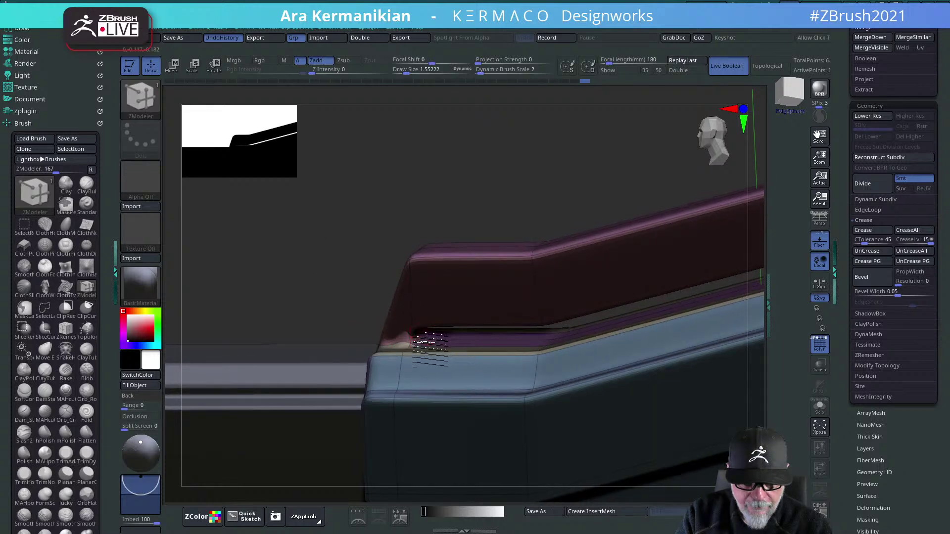
{"action": "left_click_drag", "start_coordinate": [502, 185], "coordinate": [513, 153]}
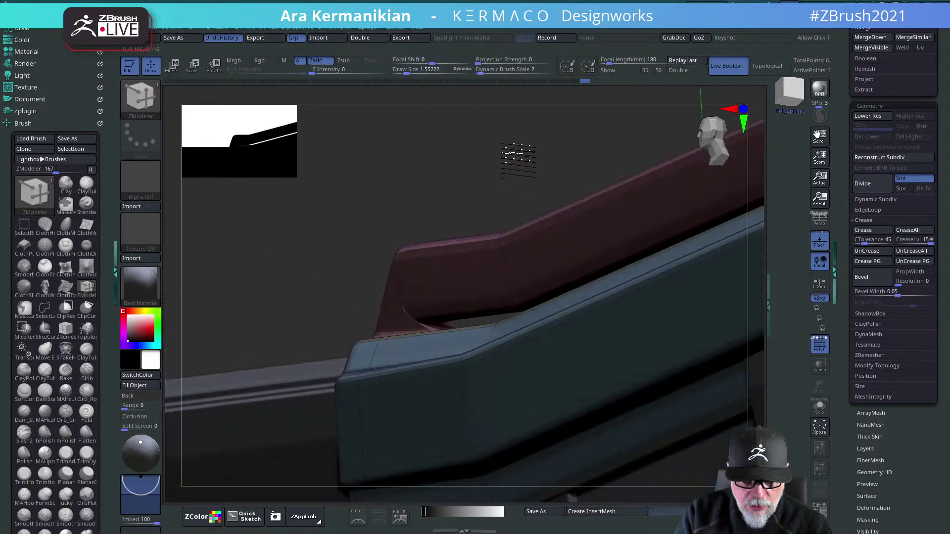
{"action": "key", "text": "shift+d"}
{"action": "left_click_drag", "start_coordinate": [506, 189], "coordinate": [450, 186]}
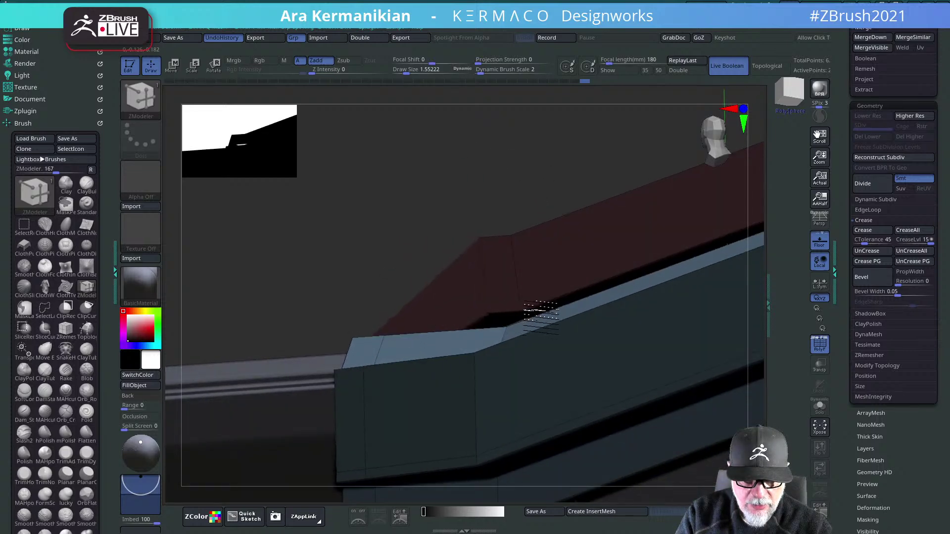
{"action": "key", "text": "d"}
- Adjust the inner edge at the rail's front bend with Slide EdgeLoop Partial at the lowest subdivision level, and return to the smoothed level
{"action": "left_click_drag", "start_coordinate": [443, 157], "coordinate": [549, 262]}
{"action": "left_click_drag", "start_coordinate": [447, 179], "coordinate": [418, 256]}
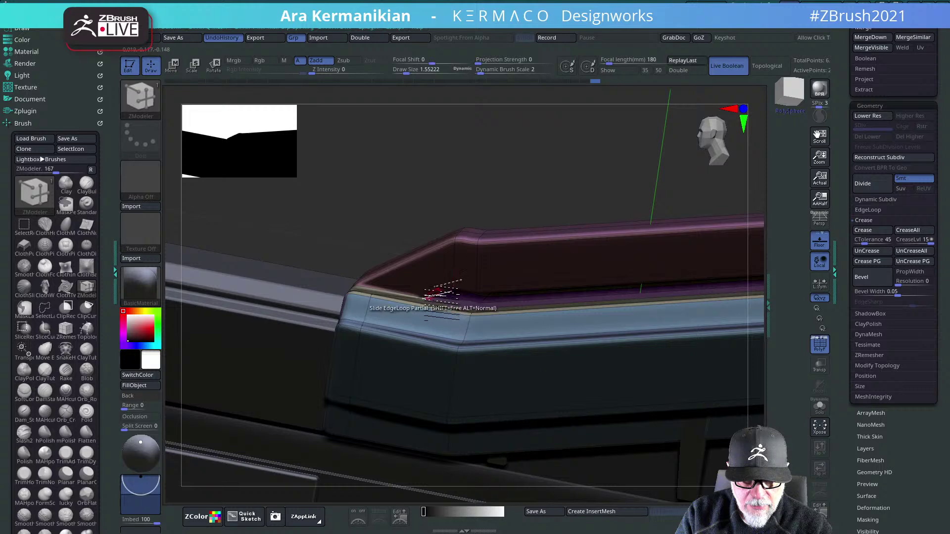
{"action": "left_click_drag", "start_coordinate": [479, 214], "coordinate": [474, 182]}
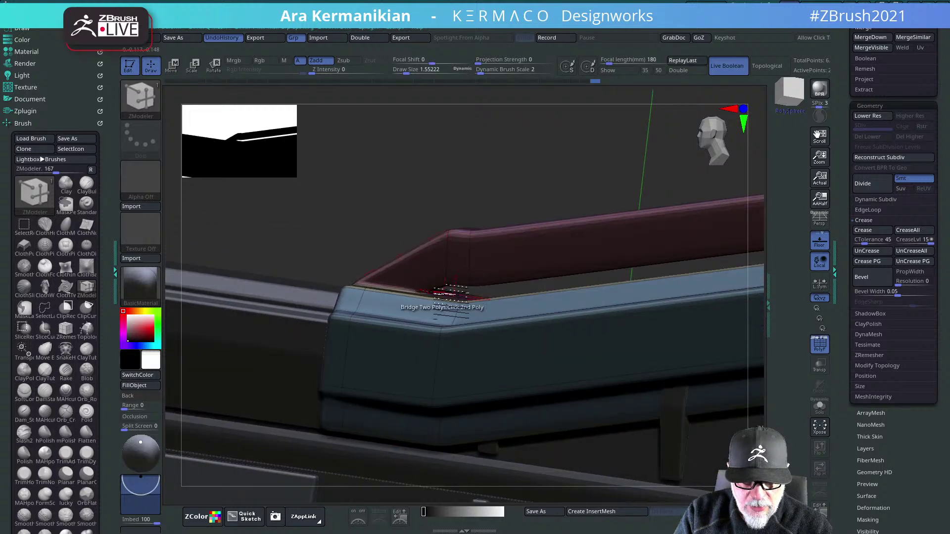
{"action": "left_click_drag", "start_coordinate": [438, 220], "coordinate": [432, 212]}
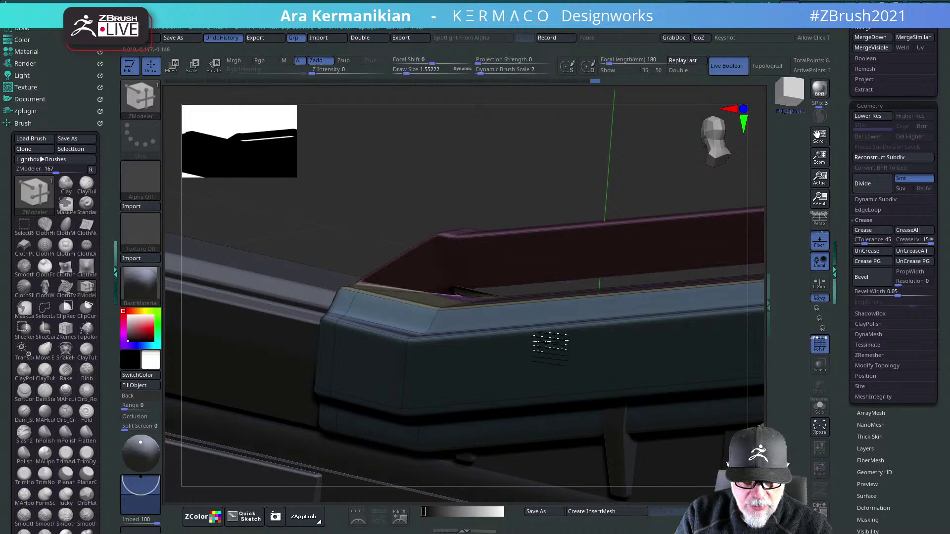
{"action": "key", "text": "shift+d"}
{"action": "left_click_drag", "start_coordinate": [534, 306], "coordinate": [477, 163]}
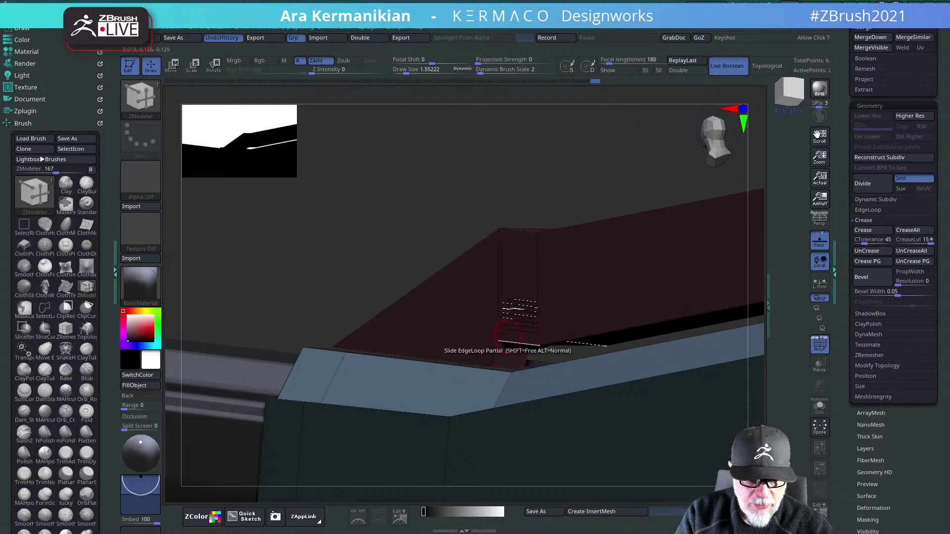
{"action": "key", "text": "ctrl+d"}
{"action": "left_click_drag", "start_coordinate": [567, 158], "coordinate": [441, 238]}
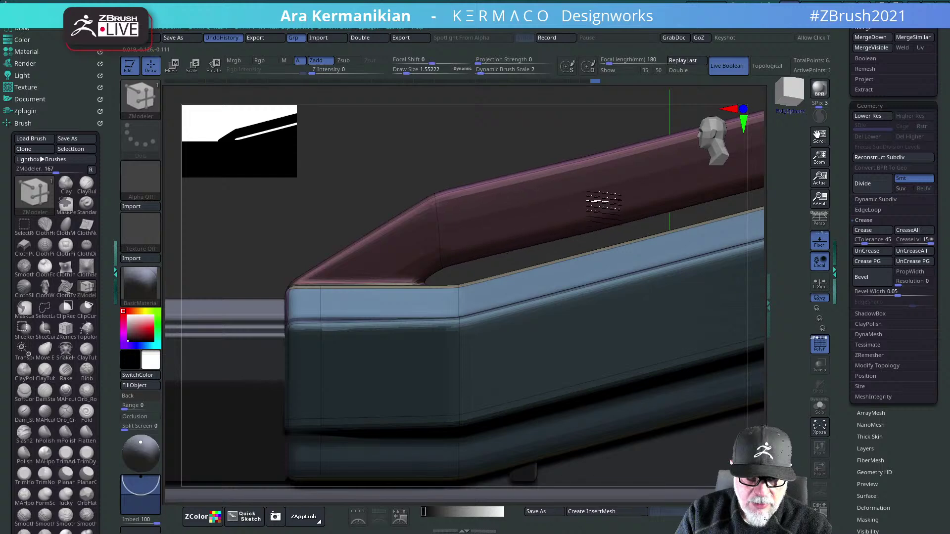
- Try to bridge the rail's middle side face down to the cover's side with Bridge Two Polys, and undo the attempts
{"action": "left_click_drag", "start_coordinate": [465, 150], "coordinate": [367, 129], "text": "alt"}
{"action": "left_click_drag", "start_coordinate": [550, 213], "coordinate": [467, 161], "text": "alt"}
{"action": "left_click_drag", "start_coordinate": [600, 205], "coordinate": [693, 476]}
{"action": "left_click_drag", "start_coordinate": [692, 475], "coordinate": [648, 453]}
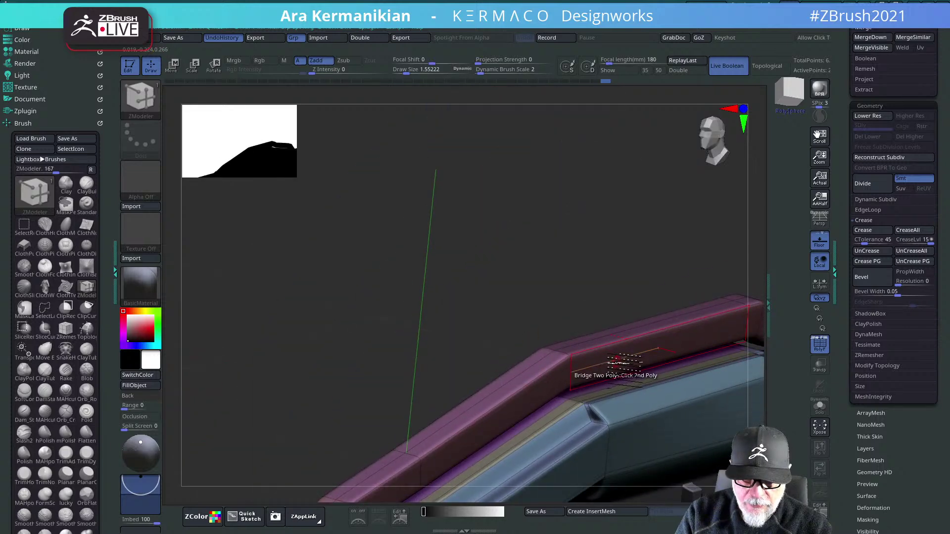
{"action": "key", "text": "space"}
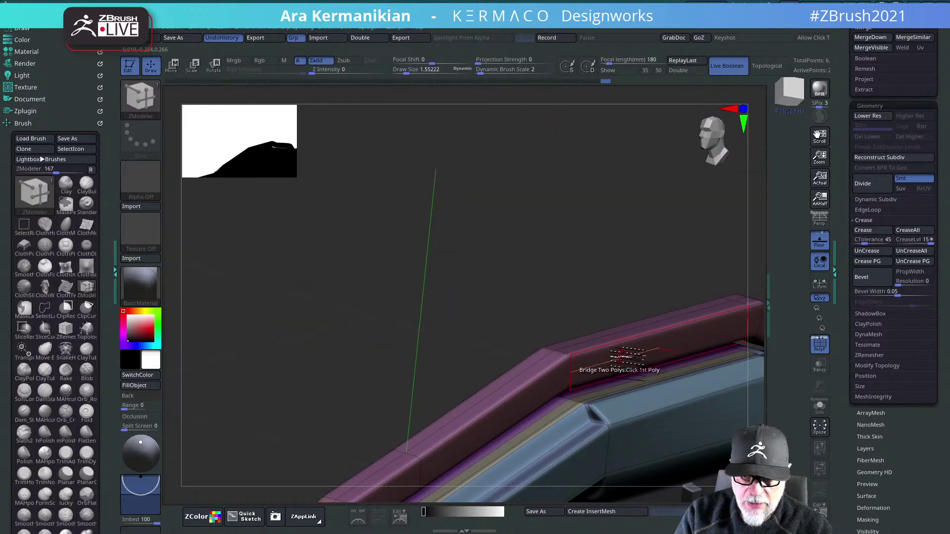
{"action": "left_click", "coordinate": [629, 365]}
{"action": "left_click", "coordinate": [656, 402]}
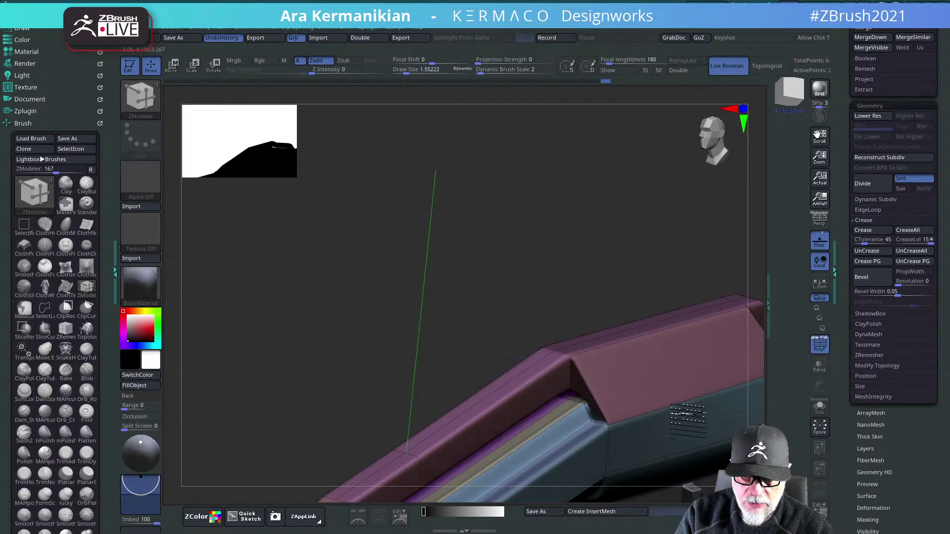
{"action": "left_click_drag", "start_coordinate": [586, 204], "coordinate": [518, 322]}
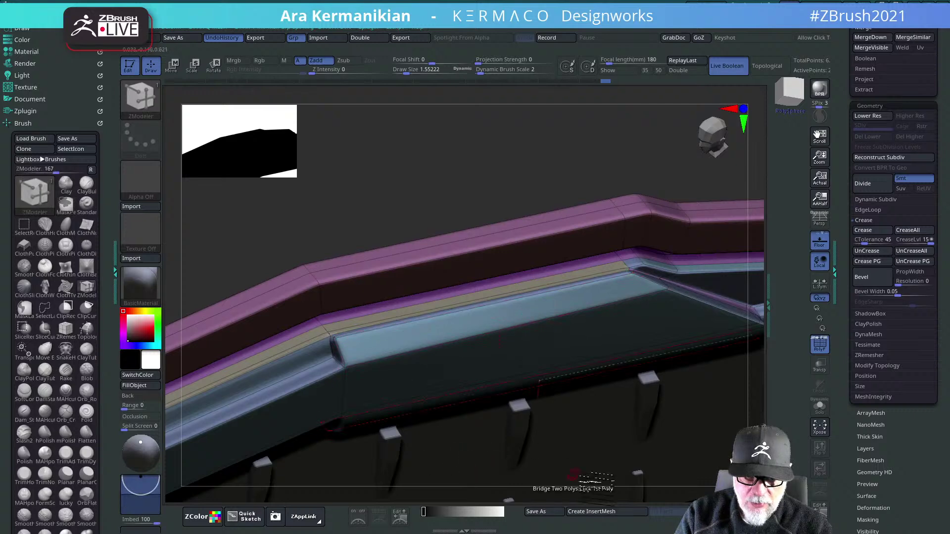
{"action": "left_click_drag", "start_coordinate": [773, 421], "coordinate": [436, 322]}
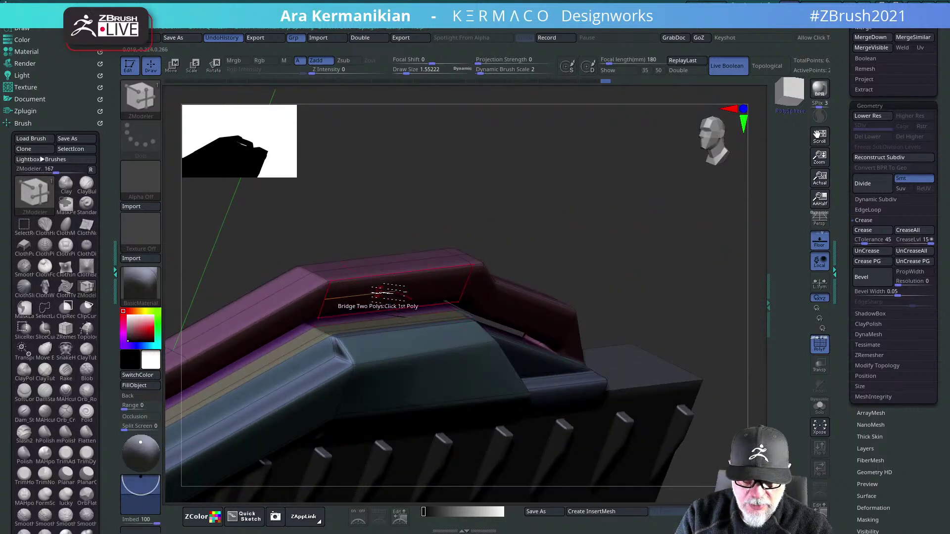
{"action": "left_click", "coordinate": [404, 341]}
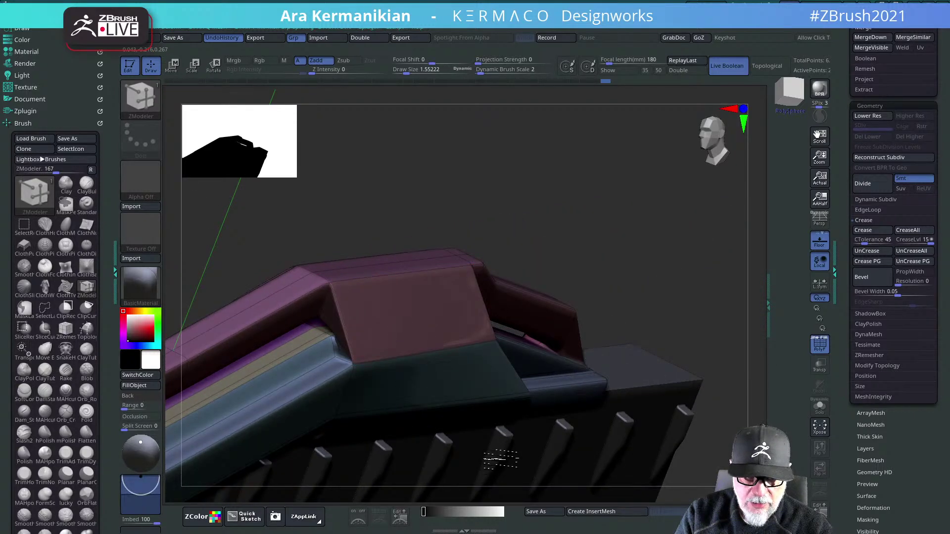
{"action": "key", "text": "ctrl+z"}
{"action": "key", "text": "space"}
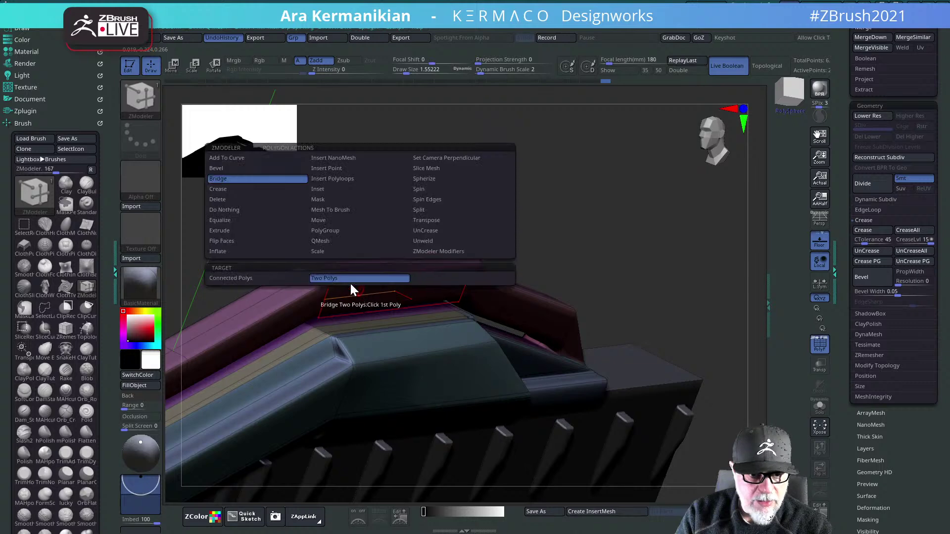
{"action": "left_click", "coordinate": [405, 344]}
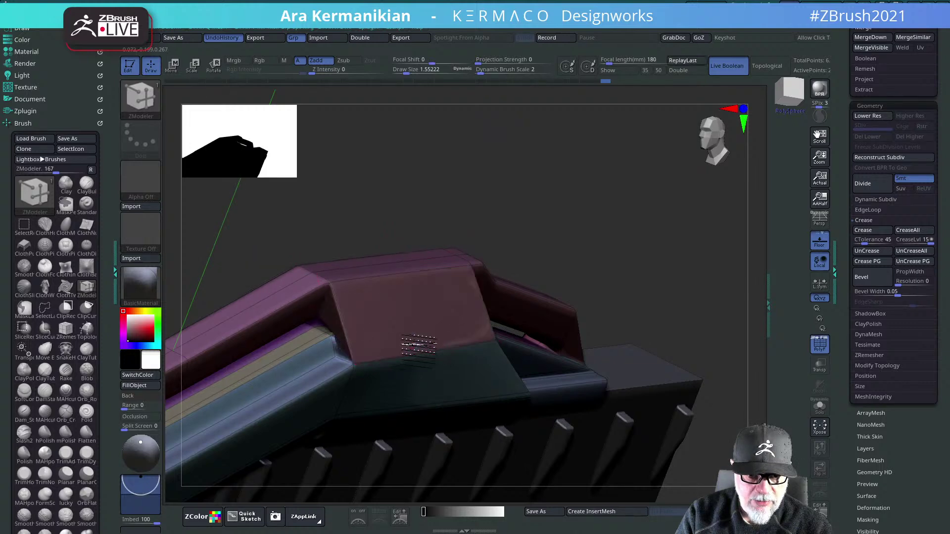
{"action": "key", "text": "ctrl+z"}
- Set the polygon action to QMesh with A Single Poly and extrude the side faces of the rail's middle and adjoining forward sections outward
{"action": "mouse_move", "coordinate": [630, 186]}
{"action": "left_mouse_down"}
{"action": "mouse_move", "coordinate": [610, 170]}
{"action": "mouse_move", "coordinate": [630, 176]}
{"action": "mouse_move", "coordinate": [410, 369]}
{"action": "left_mouse_up"}
{"action": "key", "text": "space"}
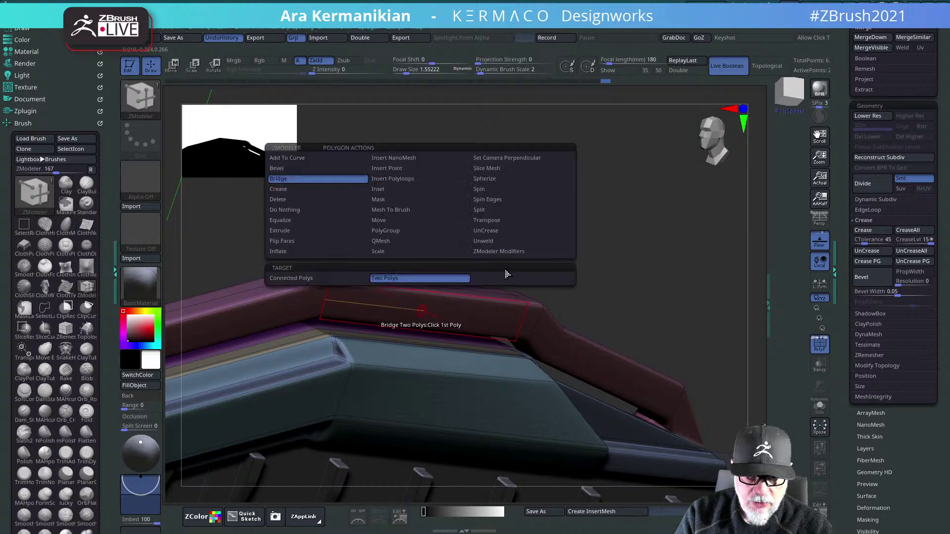
{"action": "left_click", "coordinate": [387, 242]}
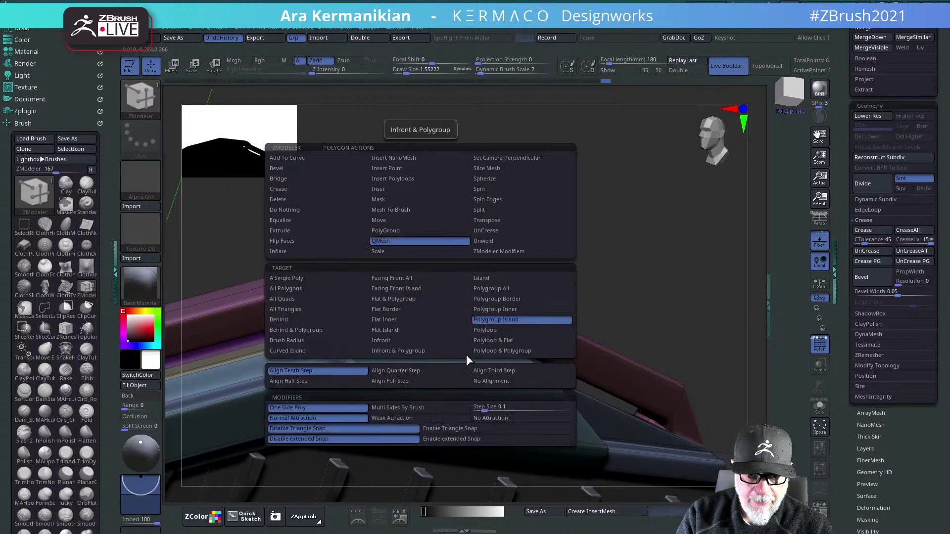
{"action": "left_click", "coordinate": [298, 281]}
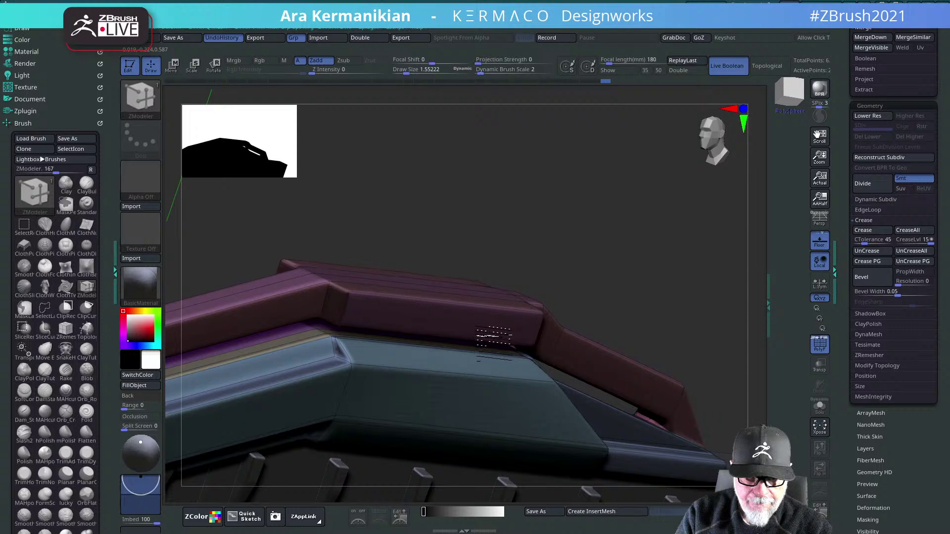
{"action": "left_click_drag", "start_coordinate": [672, 227], "coordinate": [592, 223]}
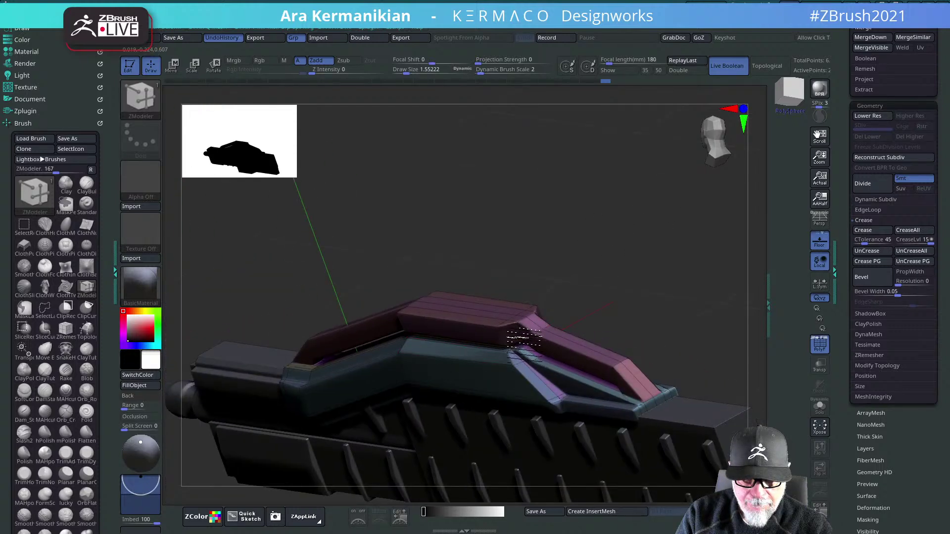
{"action": "left_click_drag", "start_coordinate": [468, 263], "coordinate": [520, 236]}
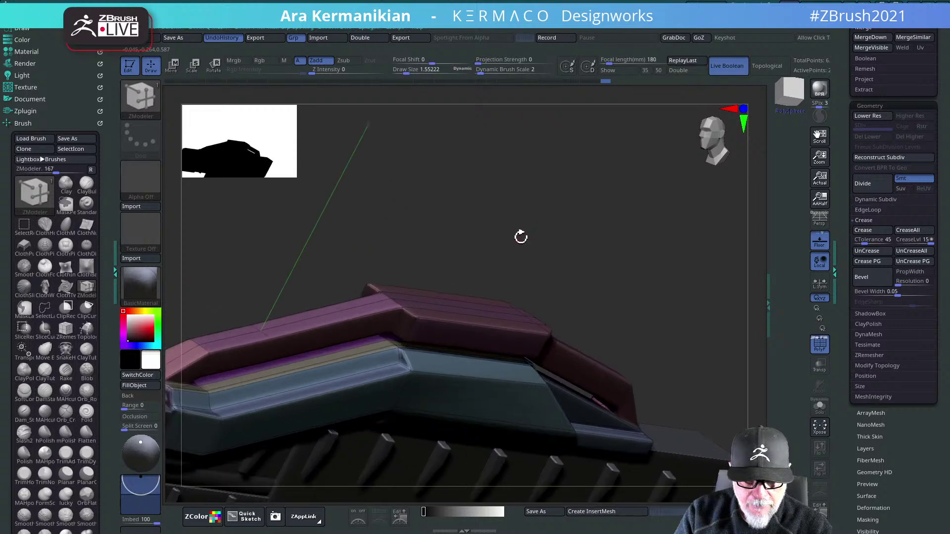
{"action": "left_click_drag", "start_coordinate": [363, 331], "coordinate": [365, 341]}
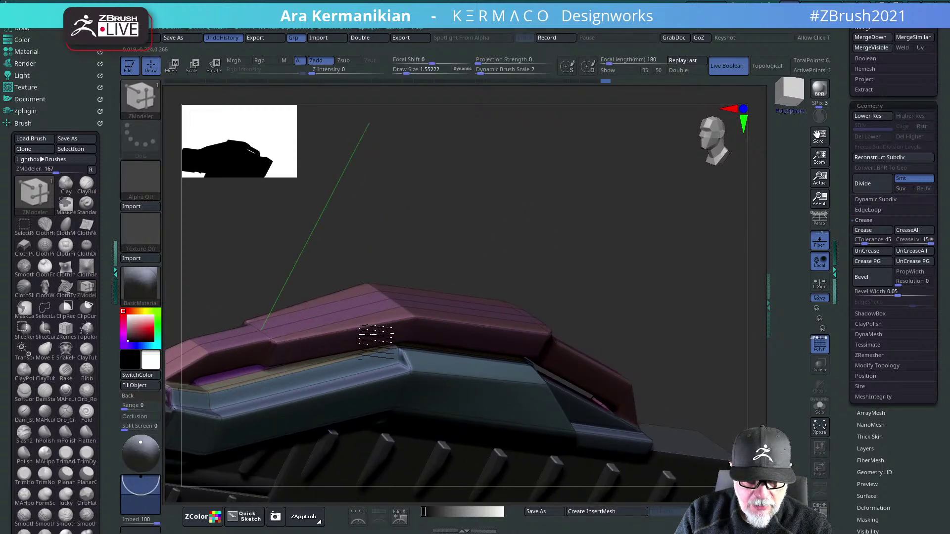
- In side view, mask the cover's two ends and lower body, leaving the rail's middle section free to move
{"action": "mouse_move", "coordinate": [452, 213]}
{"action": "left_mouse_down"}
{"action": "mouse_move", "coordinate": [448, 344]}
{"action": "mouse_move", "coordinate": [272, 213]}
{"action": "mouse_move", "coordinate": [605, 203]}
{"action": "mouse_move", "coordinate": [683, 258]}
{"action": "mouse_move", "coordinate": [745, 284]}
{"action": "mouse_move", "coordinate": [710, 331]}
{"action": "mouse_move", "coordinate": [683, 285]}
{"action": "mouse_move", "coordinate": [583, 203]}
{"action": "mouse_move", "coordinate": [578, 255]}
{"action": "mouse_move", "coordinate": [530, 211]}
{"action": "mouse_move", "coordinate": [425, 197]}
{"action": "mouse_move", "coordinate": [449, 231]}
{"action": "mouse_move", "coordinate": [618, 193]}
{"action": "left_mouse_up"}
{"action": "mouse_move", "coordinate": [711, 414]}
{"action": "left_mouse_down", "text": "ctrl"}
{"action": "mouse_move", "coordinate": [594, 336]}
{"action": "mouse_move", "coordinate": [500, 251]}
{"action": "left_mouse_up", "text": "ctrl"}
{"action": "left_click_drag", "start_coordinate": [197, 280], "coordinate": [367, 415], "text": "ctrl"}
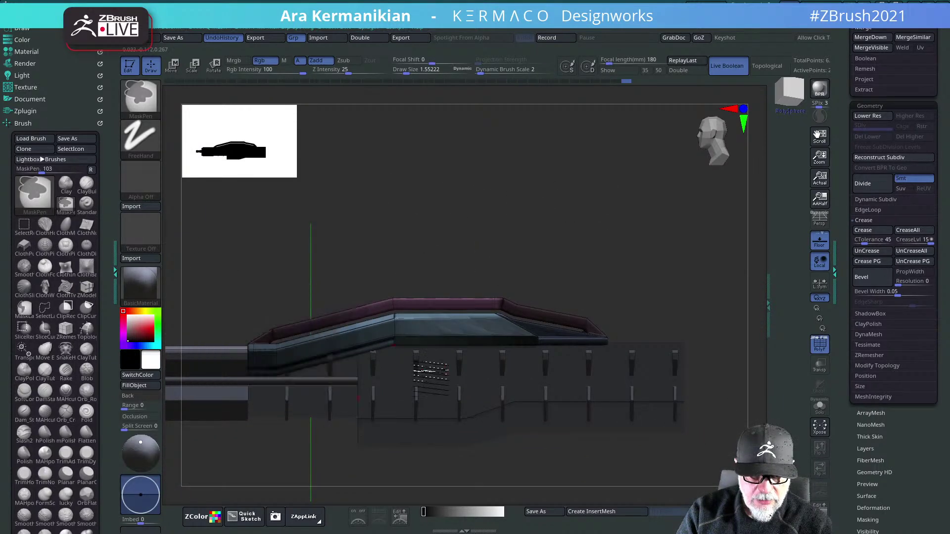
{"action": "key", "text": "w"}
{"action": "left_click_drag", "start_coordinate": [448, 263], "coordinate": [448, 253]}
{"action": "key", "text": "ctrl+z"}
{"action": "left_click_drag", "start_coordinate": [668, 452], "coordinate": [319, 303], "text": "ctrl"}
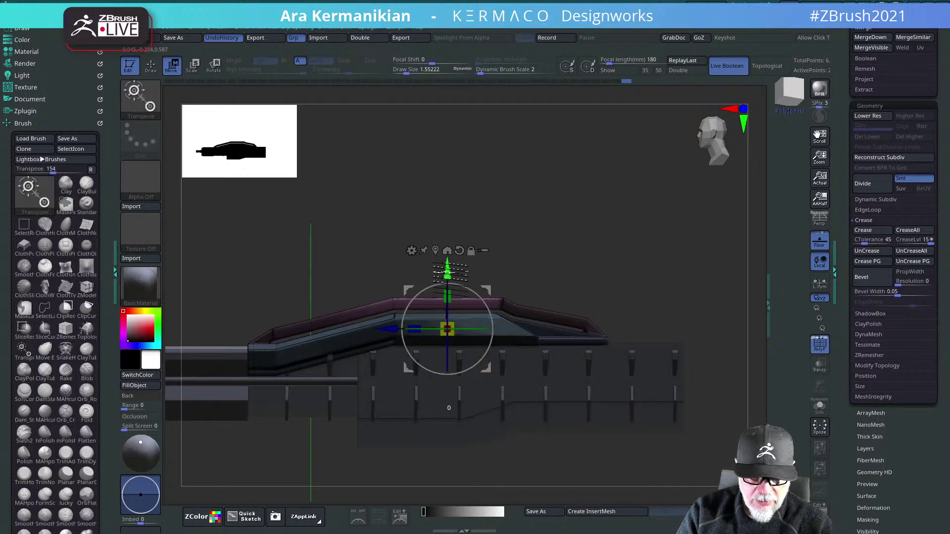
- Try to raise the rail's middle section and shift it slightly forward
{"action": "left_click_drag", "start_coordinate": [447, 271], "coordinate": [448, 261]}
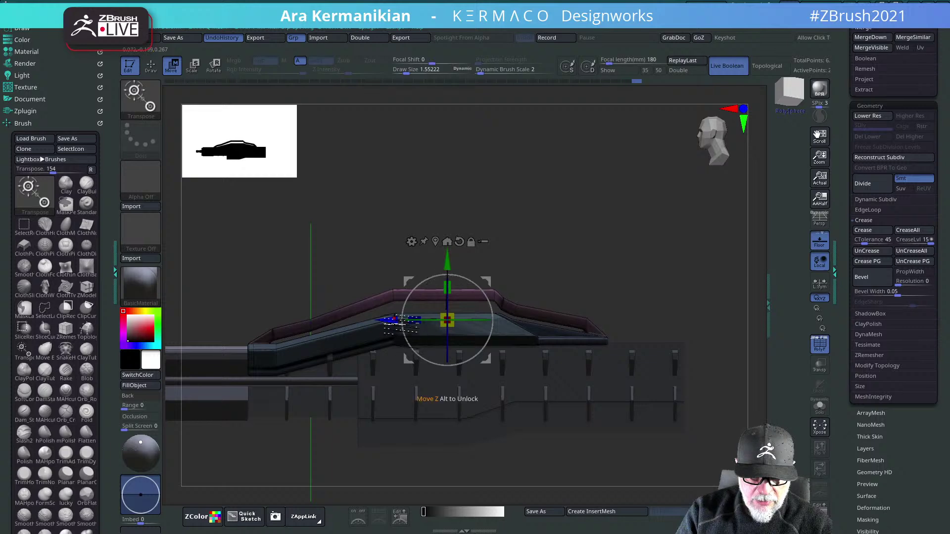
{"action": "left_click_drag", "start_coordinate": [390, 319], "coordinate": [382, 320]}
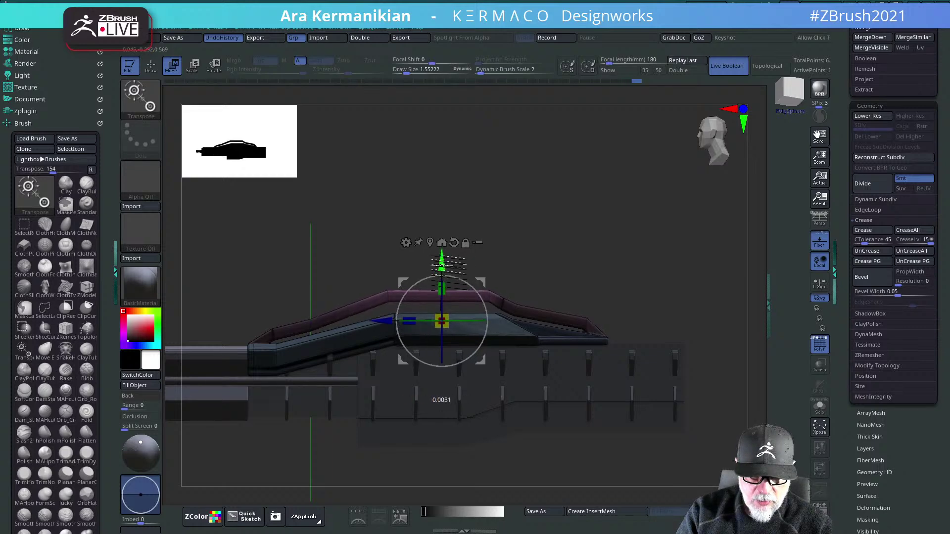
{"action": "mouse_move", "coordinate": [599, 255]}
{"action": "left_mouse_down"}
{"action": "mouse_move", "coordinate": [632, 257]}
{"action": "mouse_move", "coordinate": [705, 322]}
{"action": "mouse_move", "coordinate": [702, 335]}
{"action": "mouse_move", "coordinate": [697, 264]}
{"action": "mouse_move", "coordinate": [615, 272]}
{"action": "mouse_move", "coordinate": [628, 261]}
{"action": "mouse_move", "coordinate": [573, 238]}
{"action": "left_mouse_up"}
- Raise the rail's middle section slightly above the cover with Move
{"action": "key", "text": "q"}
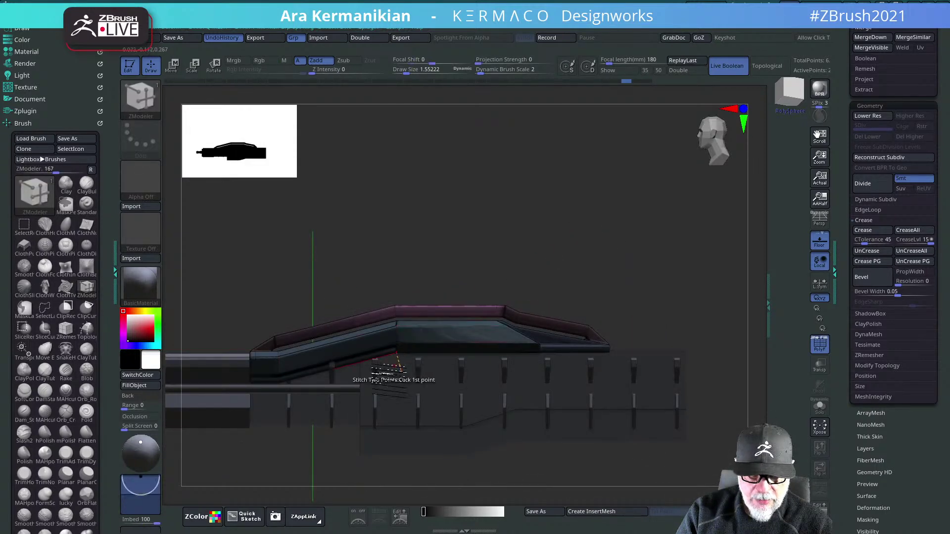
{"action": "key", "text": "w"}
{"action": "left_click_drag", "start_coordinate": [449, 277], "coordinate": [449, 273]}
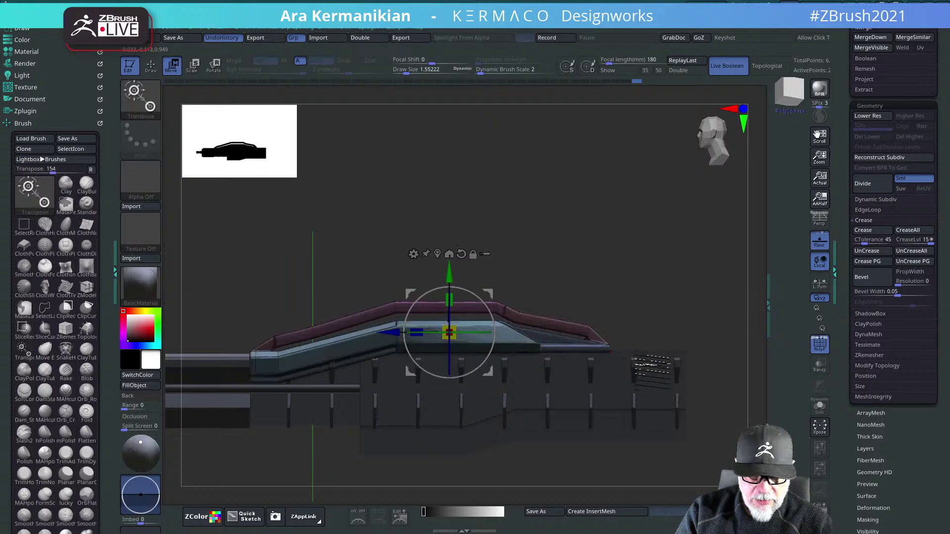
- Try to split the side edge at the bend of the rail's front end using ZModeler's Split action
{"action": "key", "text": "q"}
{"action": "mouse_move", "coordinate": [622, 270]}
{"action": "left_mouse_down"}
{"action": "mouse_move", "coordinate": [732, 272]}
{"action": "mouse_move", "coordinate": [490, 240]}
{"action": "mouse_move", "coordinate": [576, 261]}
{"action": "mouse_move", "coordinate": [551, 269]}
{"action": "mouse_move", "coordinate": [384, 246]}
{"action": "mouse_move", "coordinate": [639, 208]}
{"action": "mouse_move", "coordinate": [682, 239]}
{"action": "mouse_move", "coordinate": [339, 201]}
{"action": "mouse_move", "coordinate": [456, 202]}
{"action": "mouse_move", "coordinate": [495, 248]}
{"action": "mouse_move", "coordinate": [640, 267]}
{"action": "mouse_move", "coordinate": [636, 255]}
{"action": "mouse_move", "coordinate": [551, 270]}
{"action": "mouse_move", "coordinate": [731, 225]}
{"action": "mouse_move", "coordinate": [539, 341]}
{"action": "left_mouse_up"}
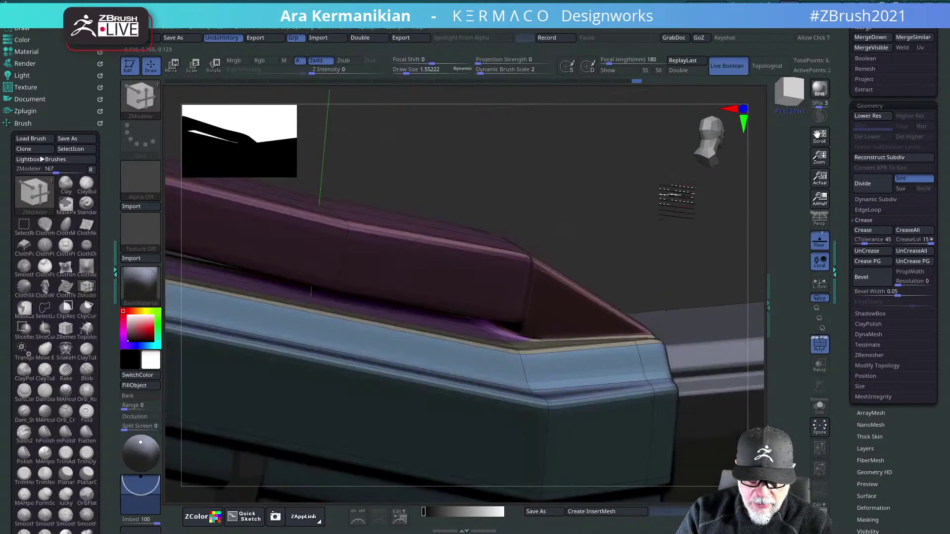
{"action": "left_click_drag", "start_coordinate": [674, 195], "coordinate": [468, 354]}
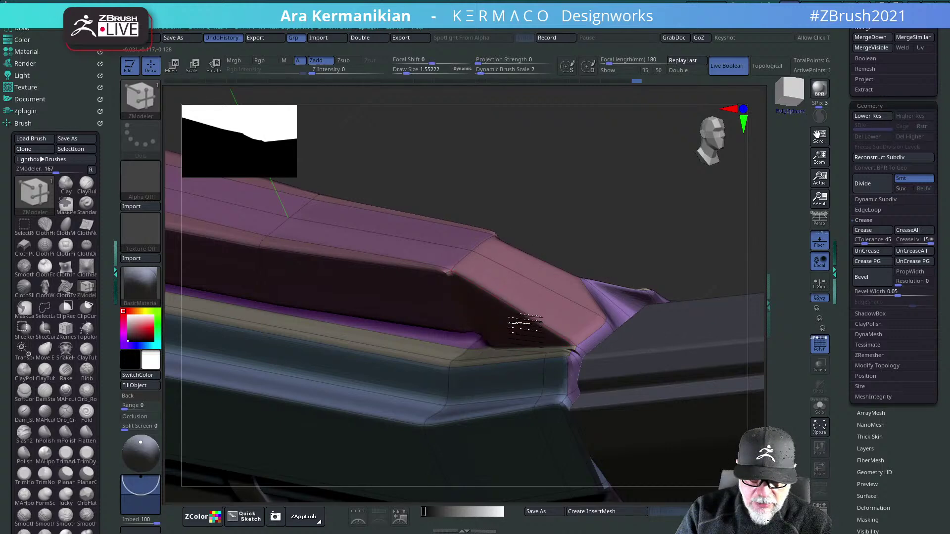
{"action": "left_click", "coordinate": [555, 350]}
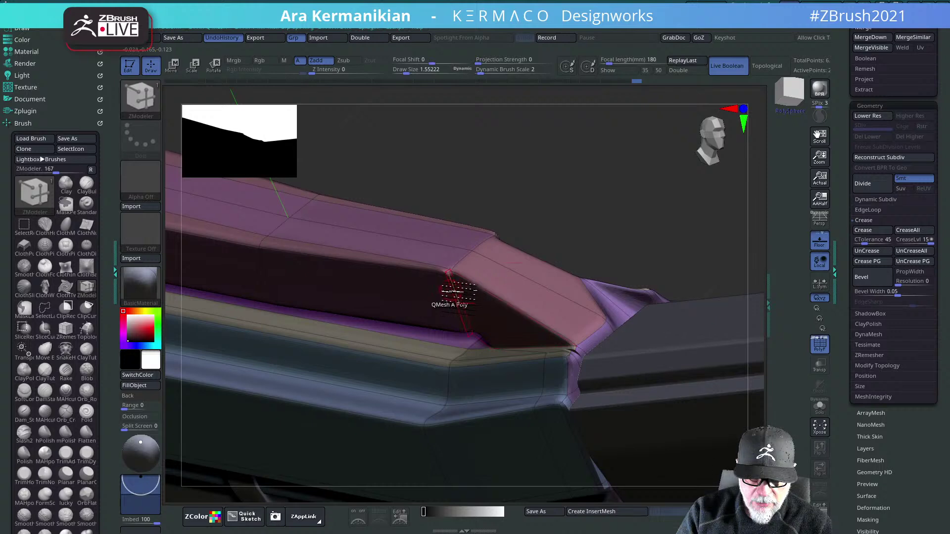
{"action": "key", "text": "space"}
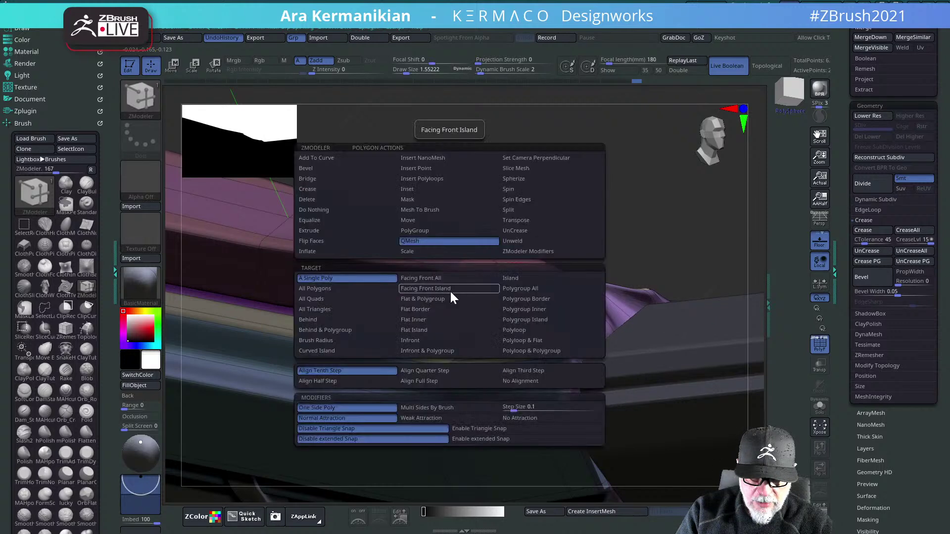
{"action": "left_click", "coordinate": [517, 214]}
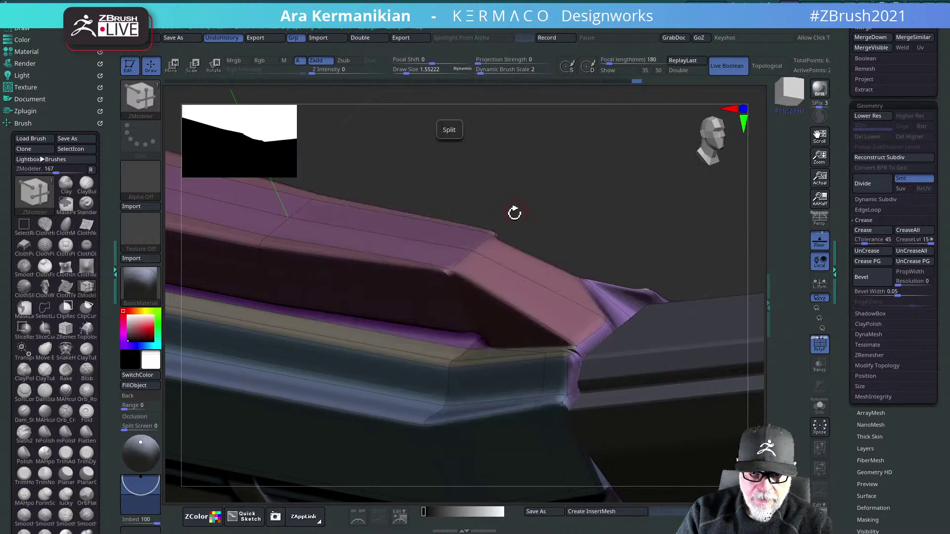
{"action": "key", "text": "space"}
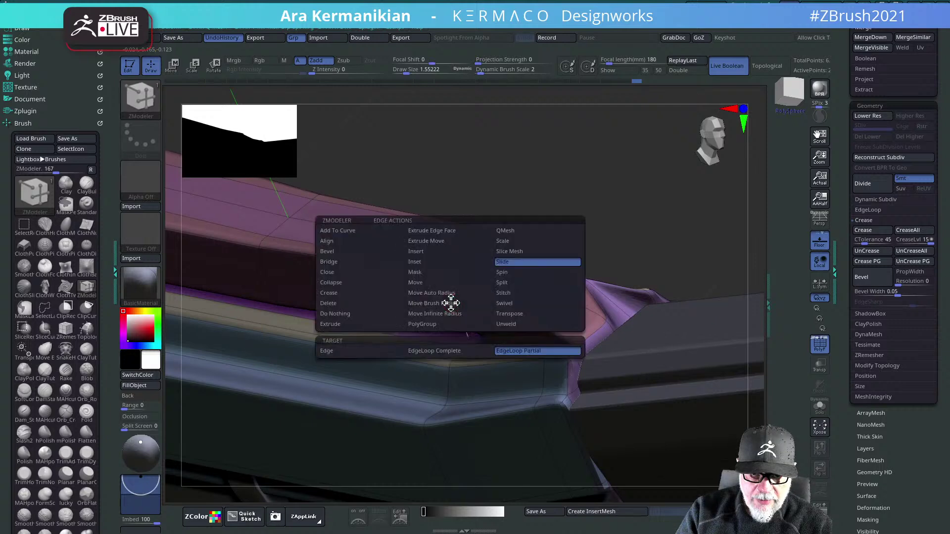
{"action": "left_click", "coordinate": [506, 286]}
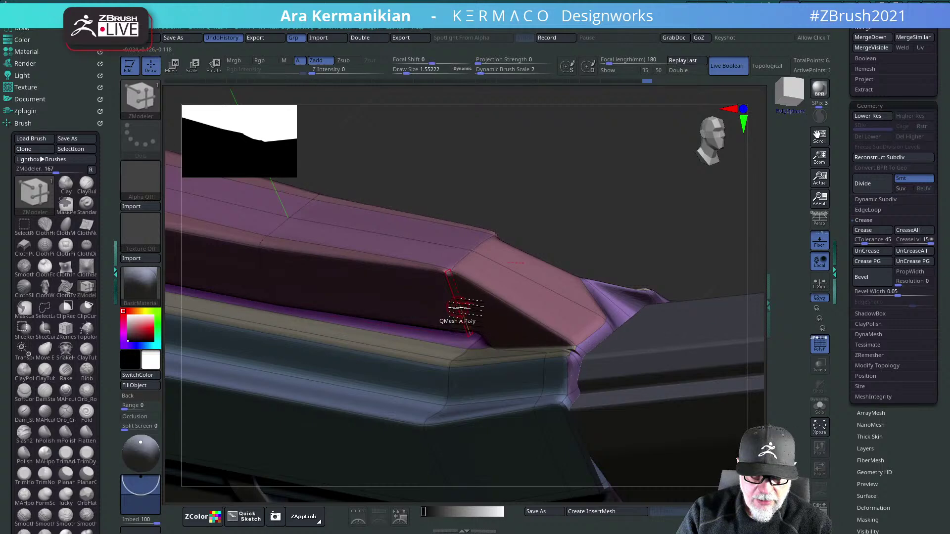
{"action": "left_click_drag", "start_coordinate": [594, 226], "coordinate": [532, 266], "text": "alt"}
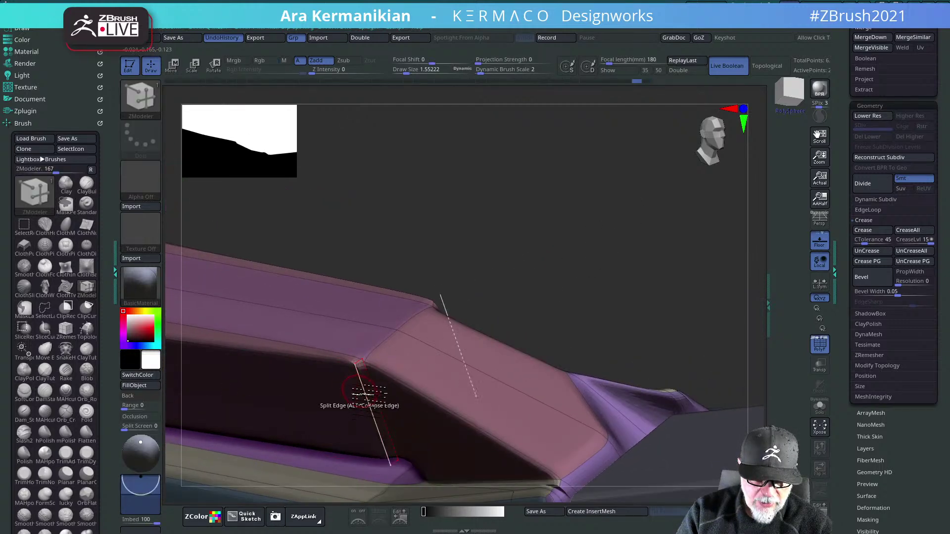
{"action": "left_click_drag", "start_coordinate": [562, 282], "coordinate": [524, 195]}
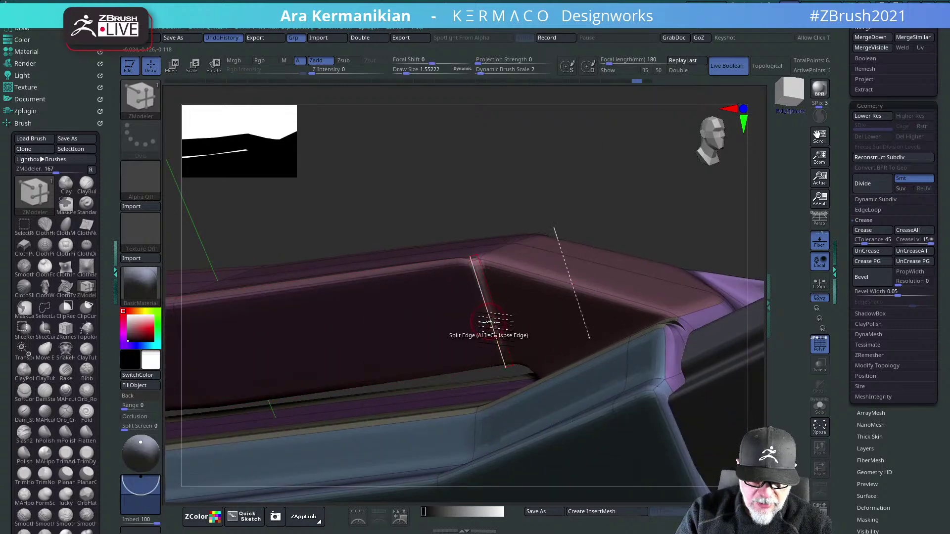
{"action": "left_click", "coordinate": [497, 321]}
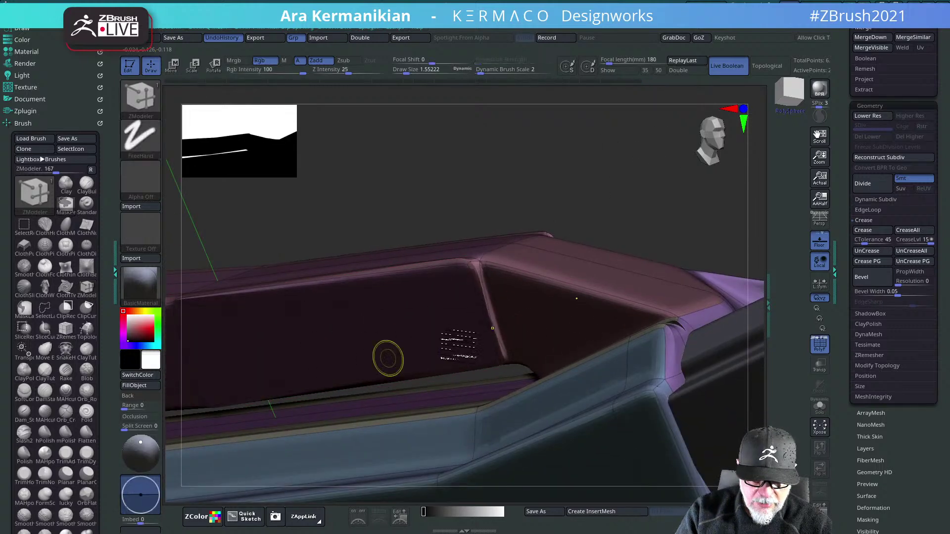
{"action": "key", "text": "ctrl+z"}
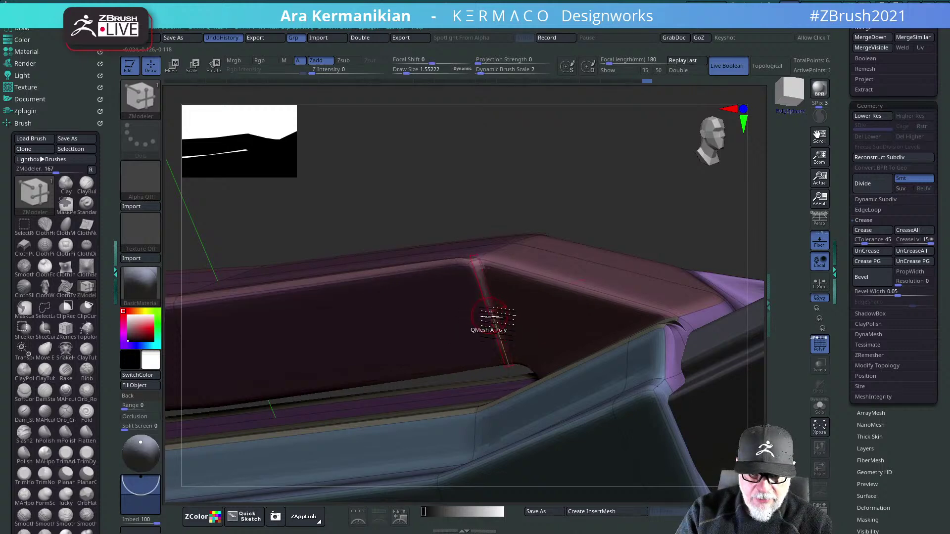
- Set the edge action to Slide with EdgeLoop Partial and slide the edge loop at the rail's front bend rearward
{"action": "key", "text": "space"}
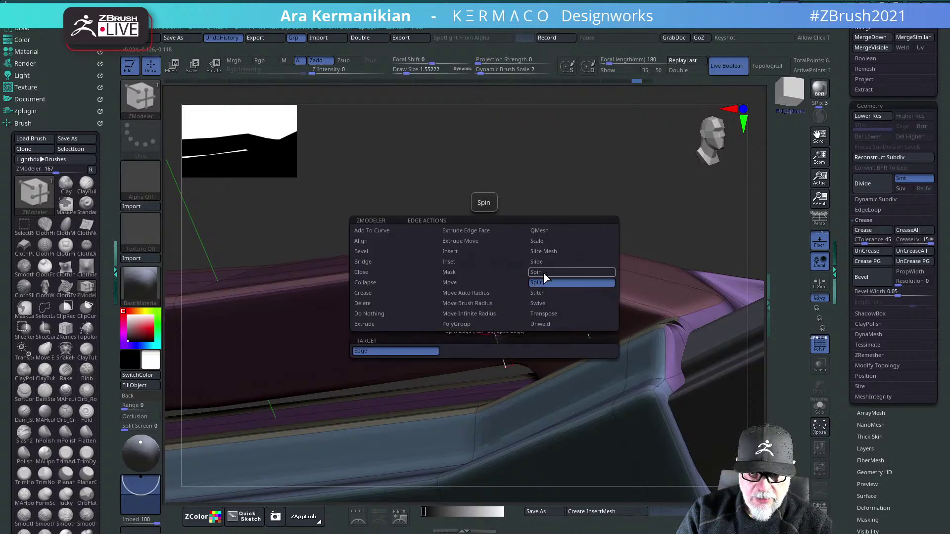
{"action": "left_click", "coordinate": [543, 268]}
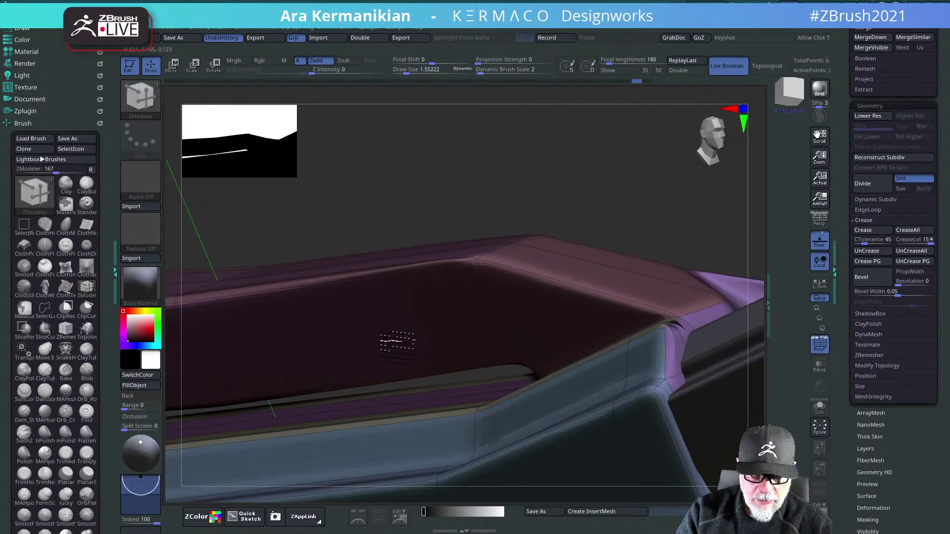
{"action": "left_click_drag", "start_coordinate": [600, 162], "coordinate": [602, 217]}
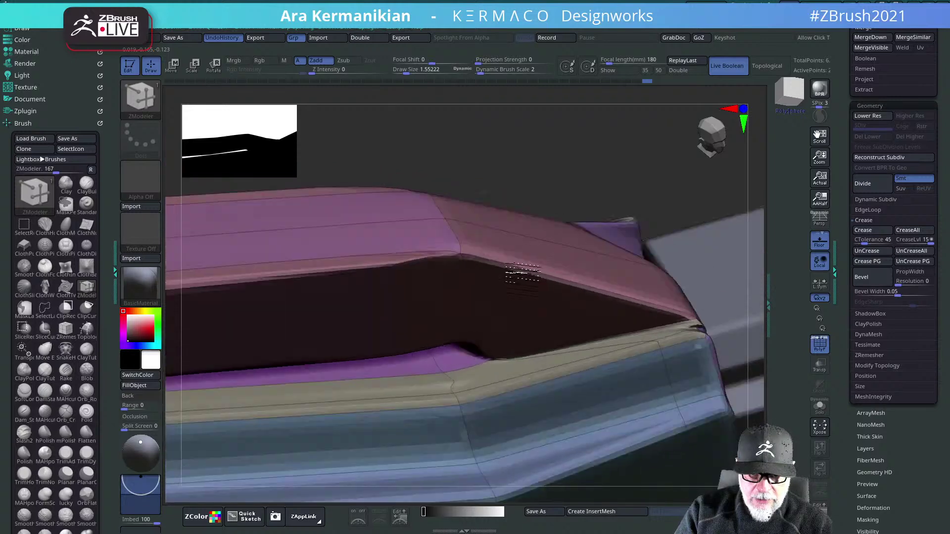
{"action": "left_click_drag", "start_coordinate": [475, 293], "coordinate": [429, 299]}
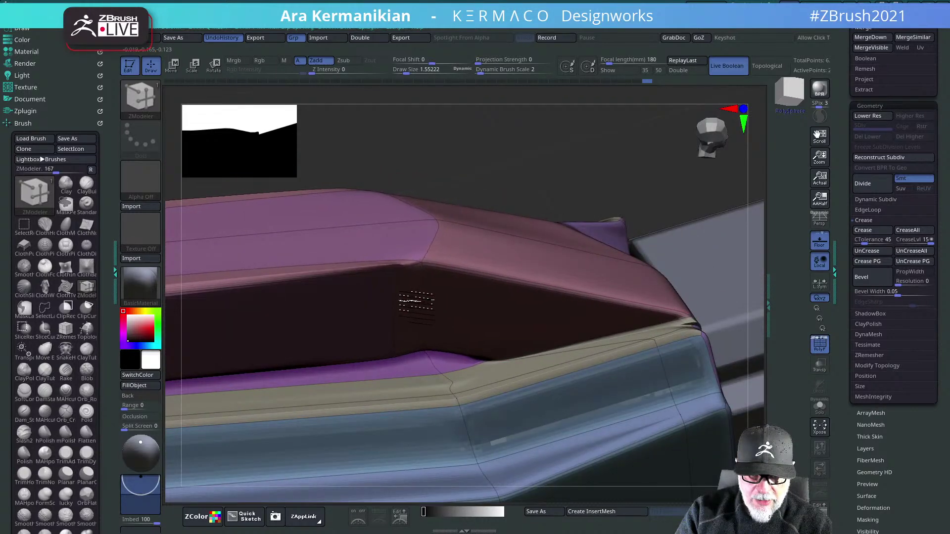
{"action": "left_click_drag", "start_coordinate": [500, 171], "coordinate": [479, 237]}
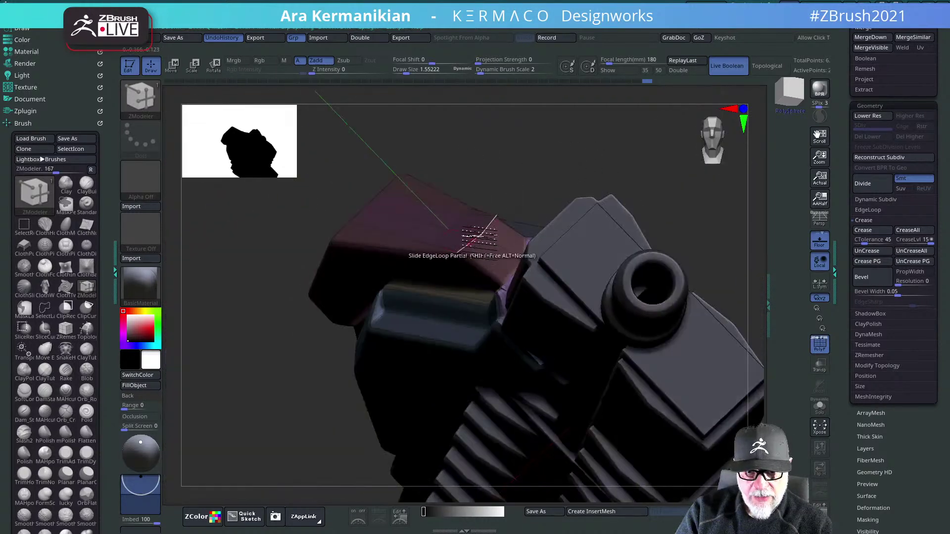
{"action": "left_click_drag", "start_coordinate": [608, 198], "coordinate": [405, 311]}
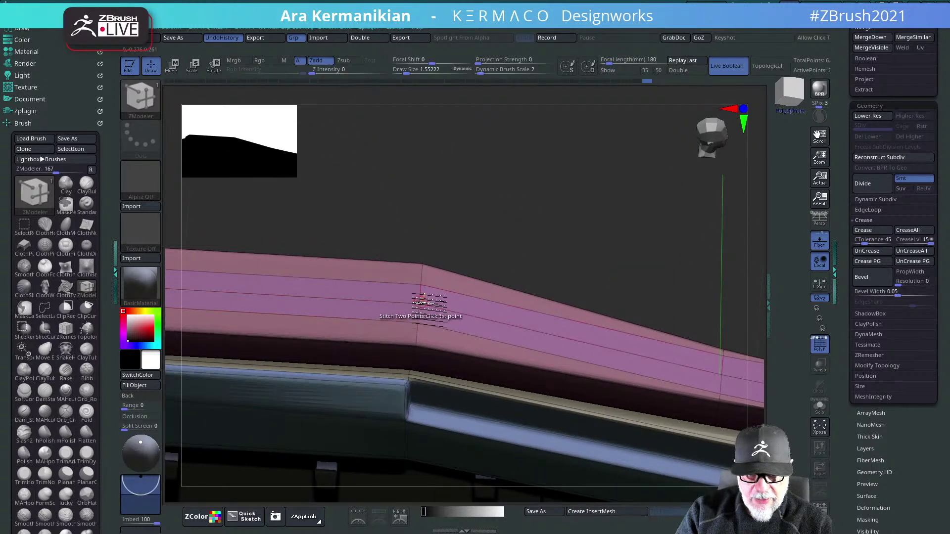
{"action": "key", "text": "space"}
{"action": "left_click", "coordinate": [471, 303]}
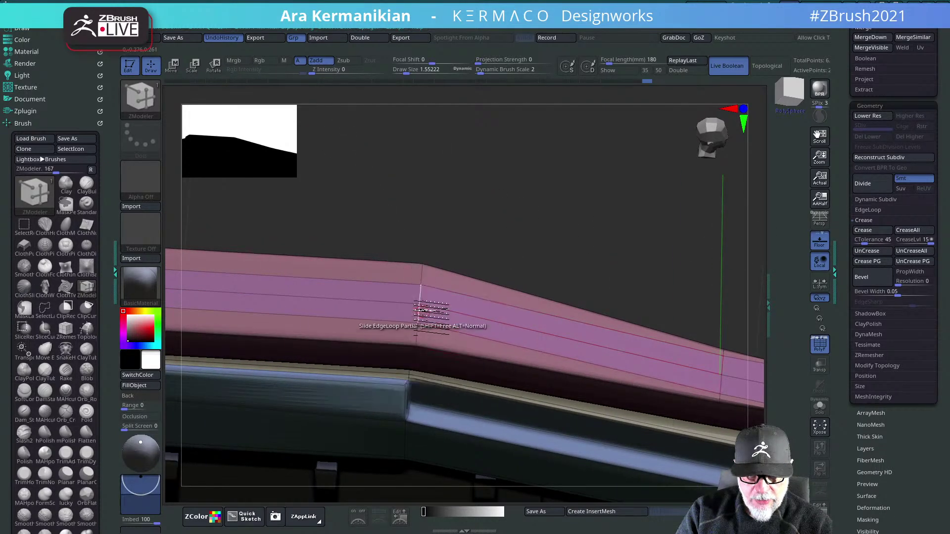
{"action": "key", "text": "ctrl+z"}
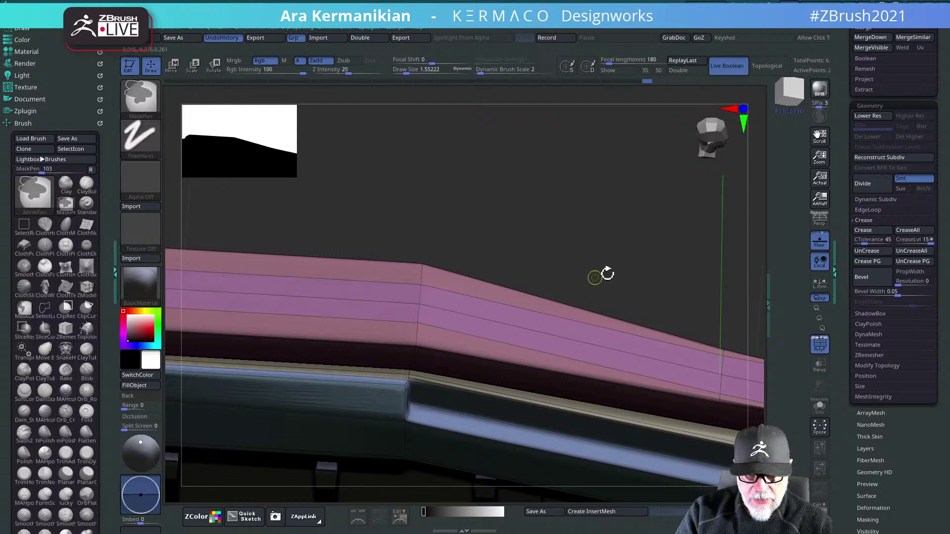
- Apply Mirror And Weld to the top cover so the rail edits are matched on both sides
{"action": "left_click_drag", "start_coordinate": [606, 273], "coordinate": [371, 190], "text": "alt"}
{"action": "left_click_drag", "start_coordinate": [396, 198], "coordinate": [575, 281]}
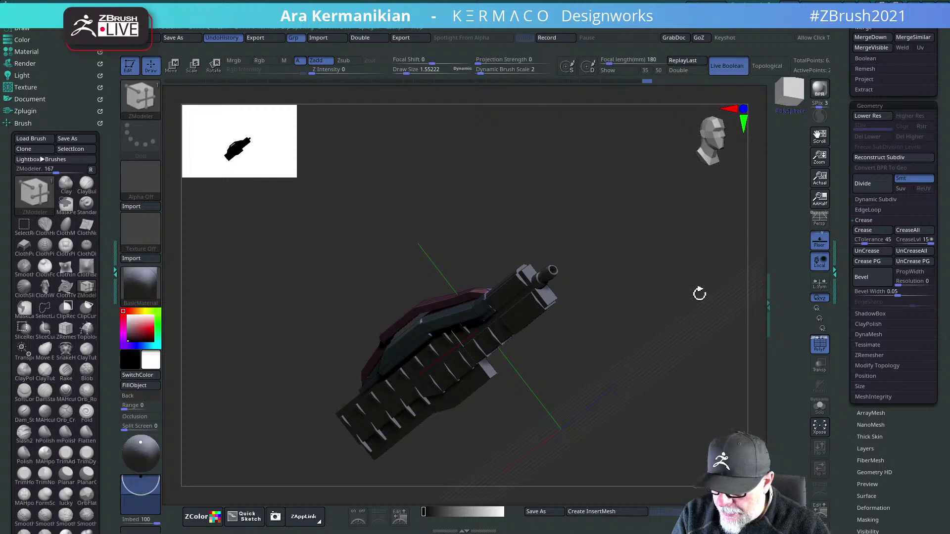
{"action": "left_click_drag", "start_coordinate": [581, 251], "coordinate": [583, 259]}
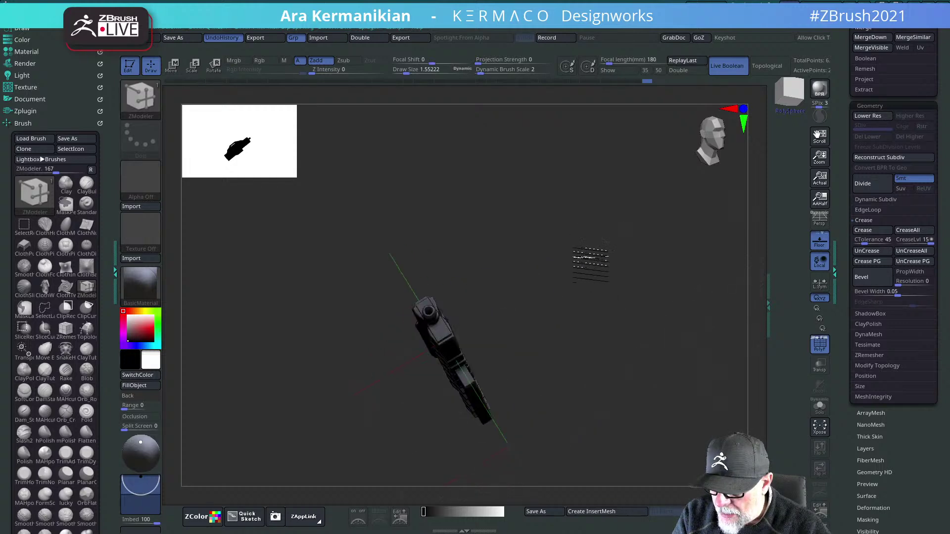
{"action": "left_click_drag", "start_coordinate": [534, 284], "coordinate": [469, 335]}
{"action": "key", "text": "space"}
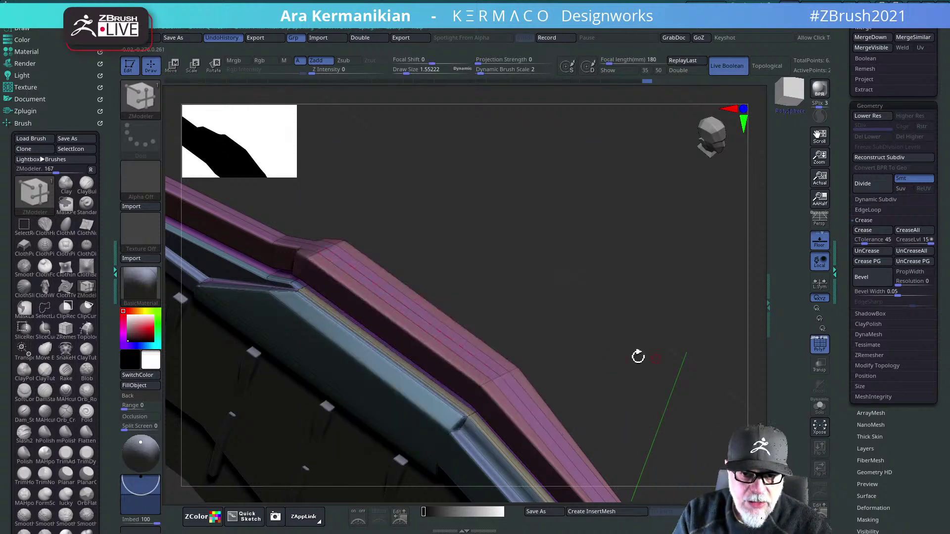
{"action": "left_click_drag", "start_coordinate": [624, 333], "coordinate": [399, 251], "text": "alt"}
{"action": "left_click_drag", "start_coordinate": [608, 293], "coordinate": [610, 394]}
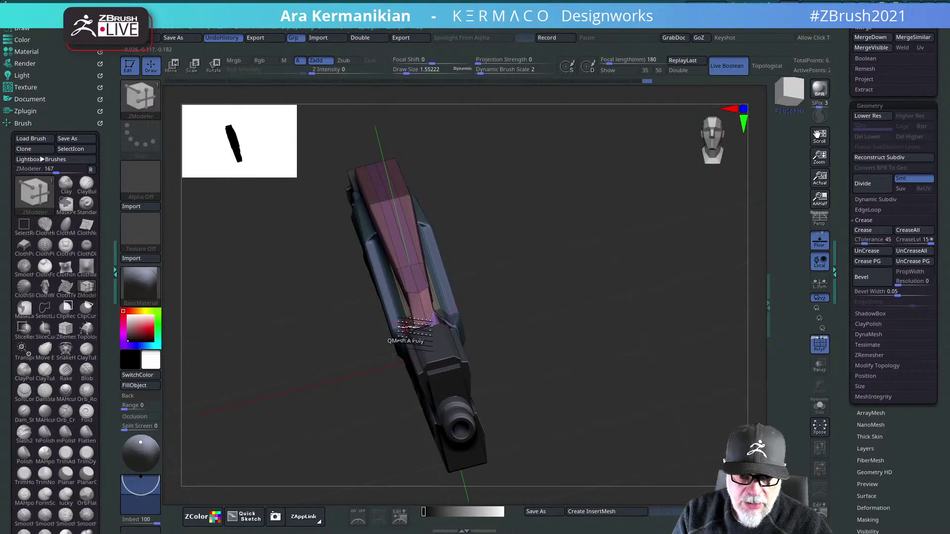
{"action": "left_click_drag", "start_coordinate": [534, 339], "coordinate": [625, 354]}
{"action": "key", "text": "ctrl+q"}
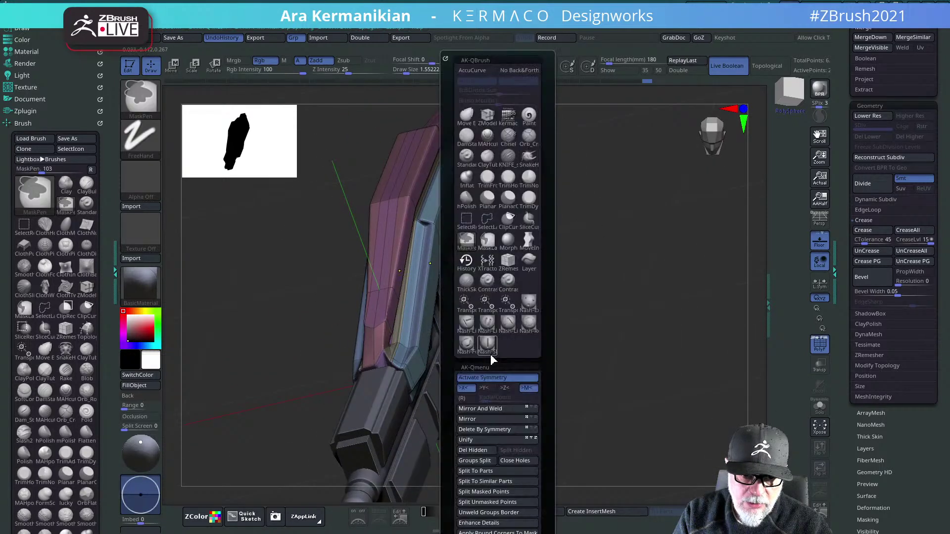
{"action": "left_click", "coordinate": [488, 410]}
- Turn on the visibility of all the other subtools to show the gun arm together with the full mech and figures
{"action": "left_click_drag", "start_coordinate": [618, 363], "coordinate": [506, 256]}
{"action": "left_click_drag", "start_coordinate": [589, 233], "coordinate": [508, 292]}
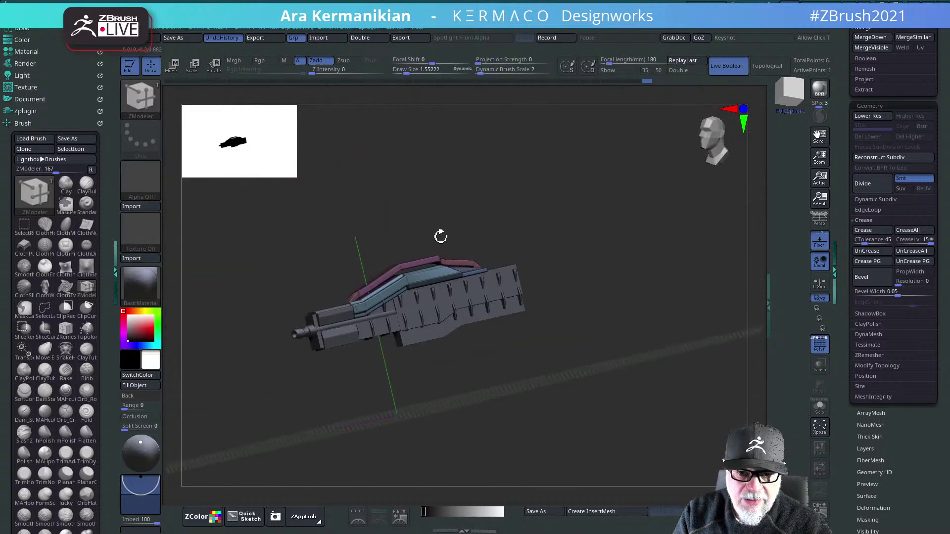
{"action": "left_click_drag", "start_coordinate": [441, 236], "coordinate": [611, 363]}
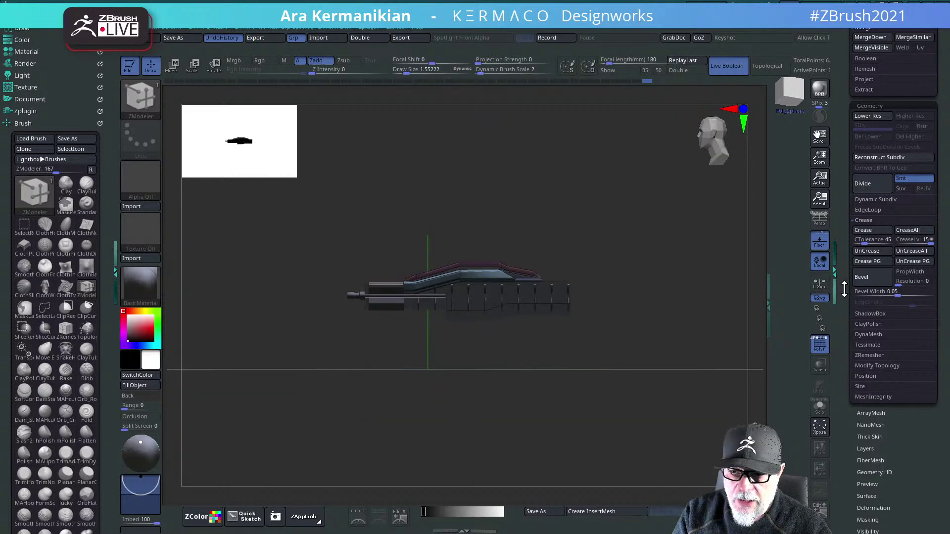
{"action": "left_click_drag", "start_coordinate": [845, 289], "coordinate": [844, 435]}
{"action": "left_click_drag", "start_coordinate": [289, 217], "coordinate": [665, 398], "text": "ctrl+shift"}
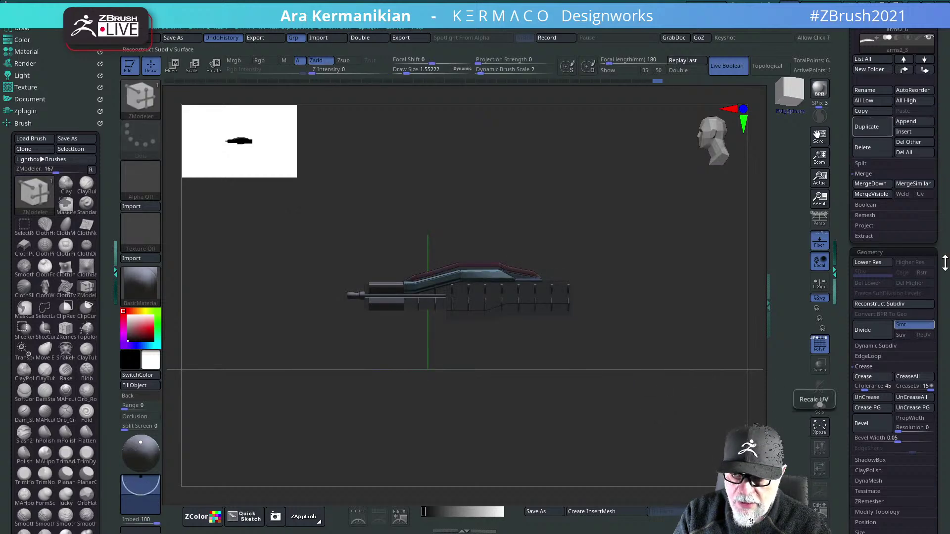
{"action": "left_click_drag", "start_coordinate": [844, 226], "coordinate": [840, 364]}
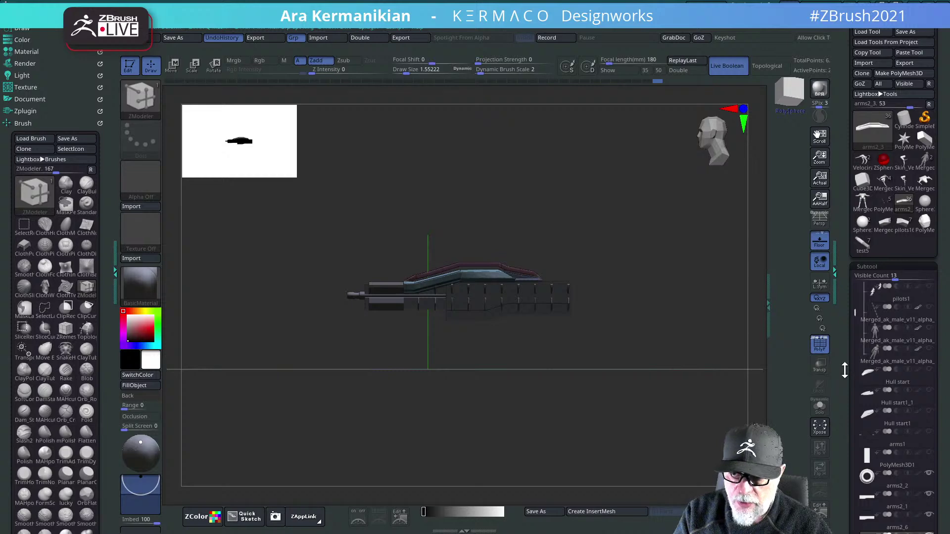
{"action": "left_click_drag", "start_coordinate": [844, 370], "coordinate": [843, 198]}
{"action": "left_click_drag", "start_coordinate": [613, 250], "coordinate": [683, 252], "text": "shift"}
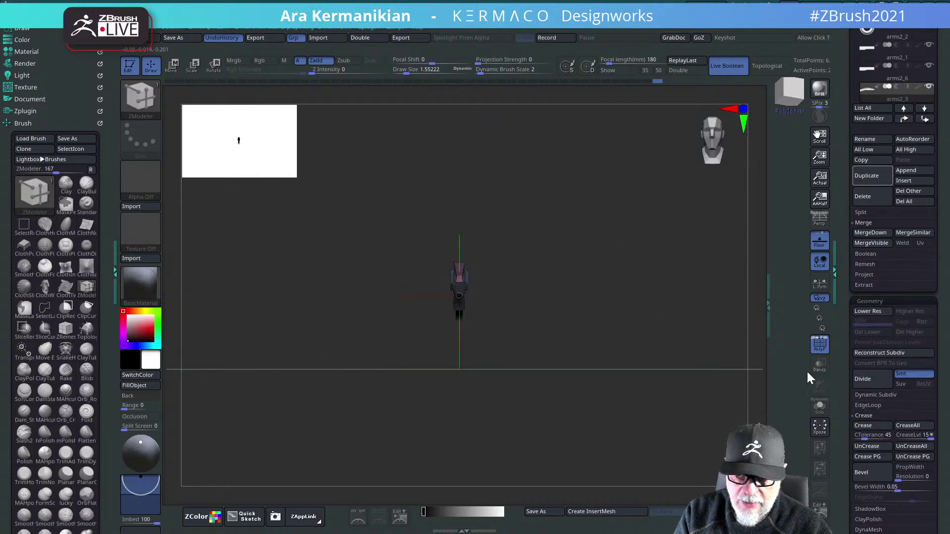
{"action": "left_click_drag", "start_coordinate": [843, 431], "coordinate": [843, 370]}
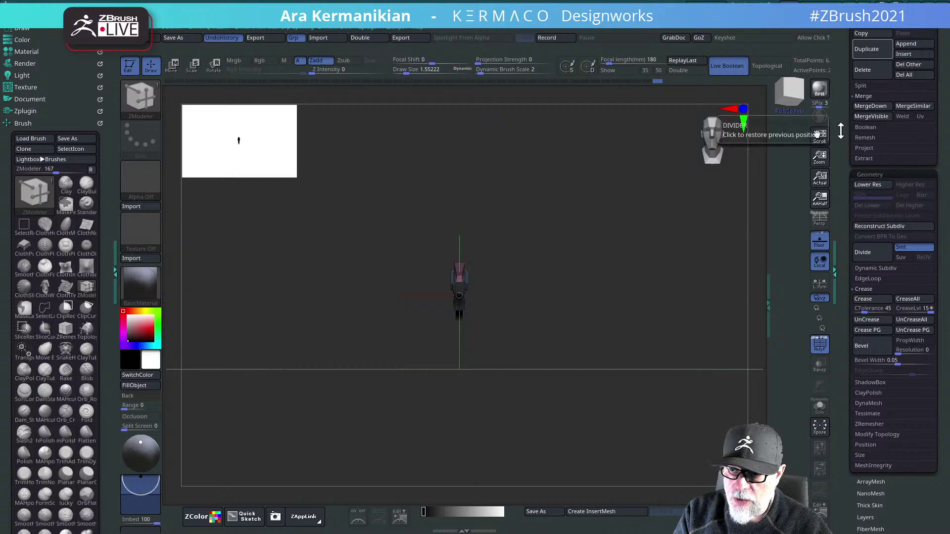
{"action": "left_click_drag", "start_coordinate": [840, 127], "coordinate": [894, 384]}
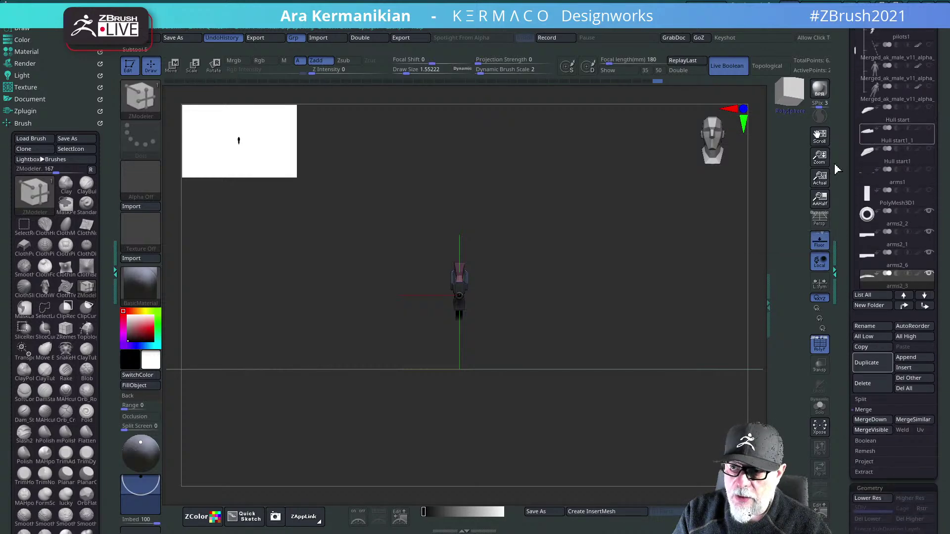
{"action": "left_click_drag", "start_coordinate": [676, 292], "coordinate": [632, 260]}
{"action": "left_click_drag", "start_coordinate": [839, 267], "coordinate": [831, 299]}
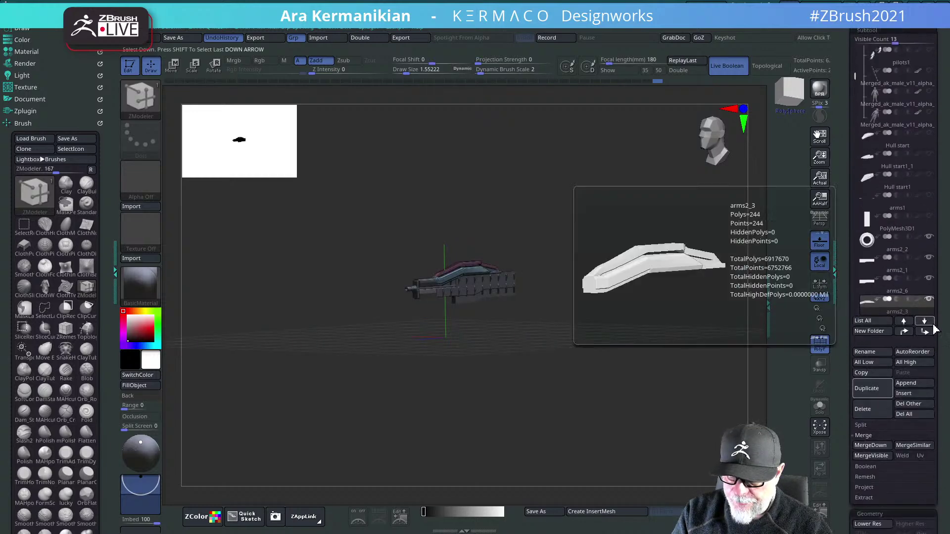
{"action": "left_click", "coordinate": [930, 283]}
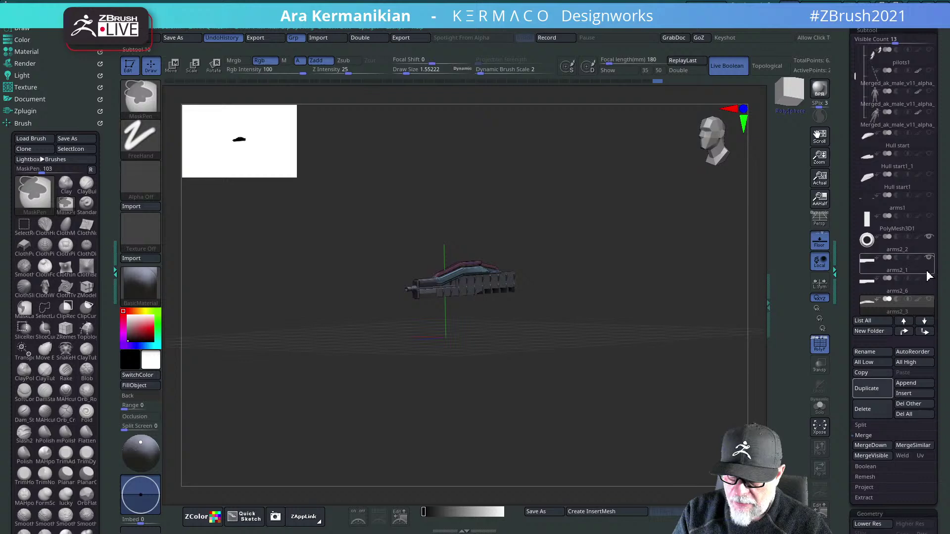
{"action": "left_click", "coordinate": [929, 300]}
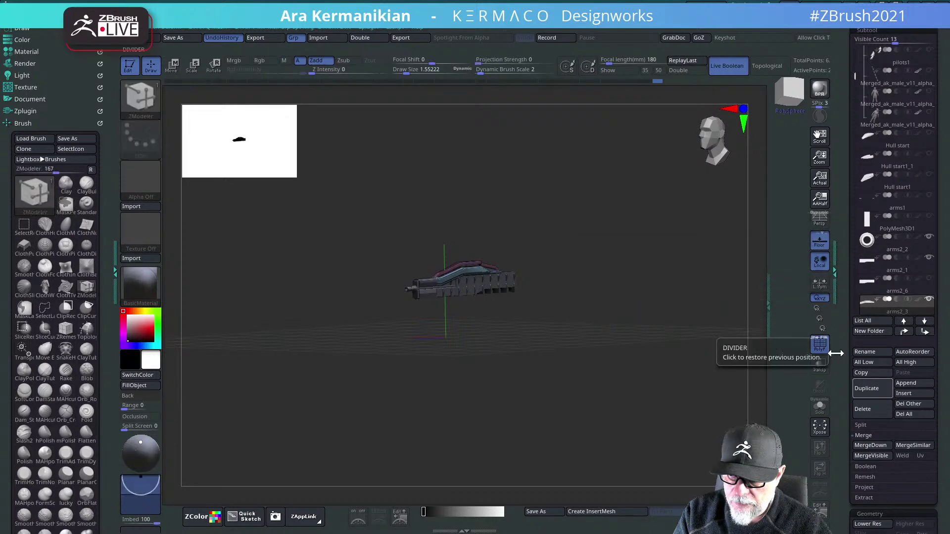
{"action": "left_click", "coordinate": [929, 300], "text": "shift"}
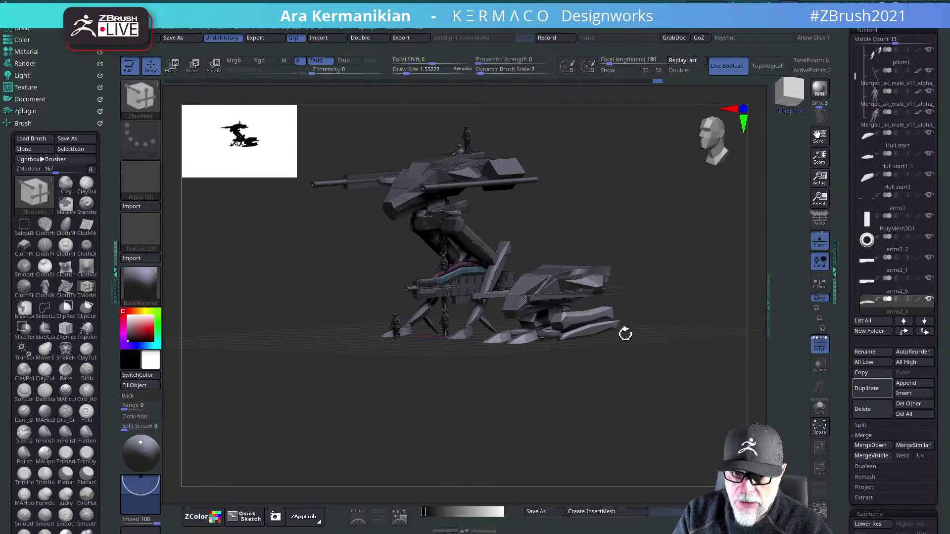
- Insert the merged gun Merged_arms2_4 into the mech's subtool list as a new subtool
{"action": "left_click_drag", "start_coordinate": [625, 334], "coordinate": [679, 378]}
{"action": "left_click_drag", "start_coordinate": [677, 312], "coordinate": [682, 351]}
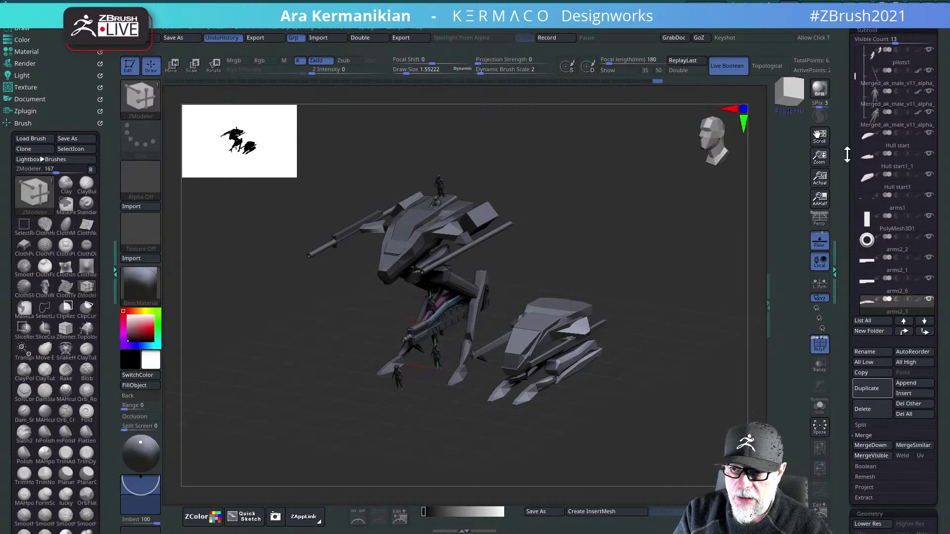
{"action": "scroll", "coordinate": [847, 155], "scroll_direction": "up", "scroll_amount": 2}
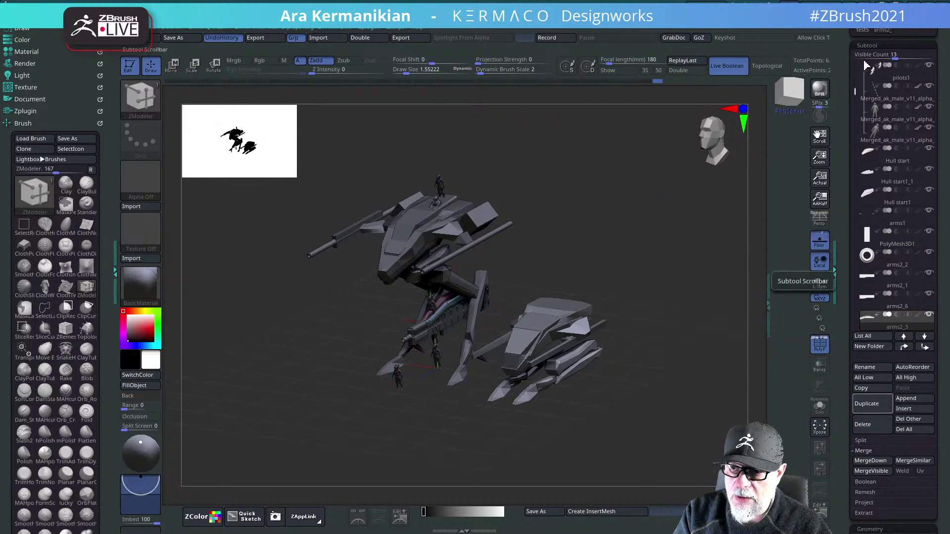
{"action": "left_click_drag", "start_coordinate": [845, 60], "coordinate": [855, 184]}
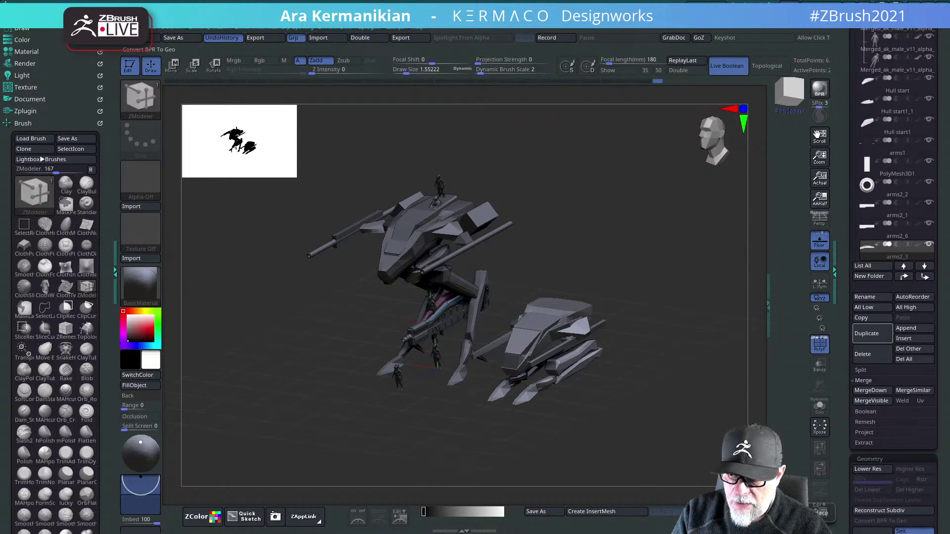
{"action": "left_click", "coordinate": [905, 339]}
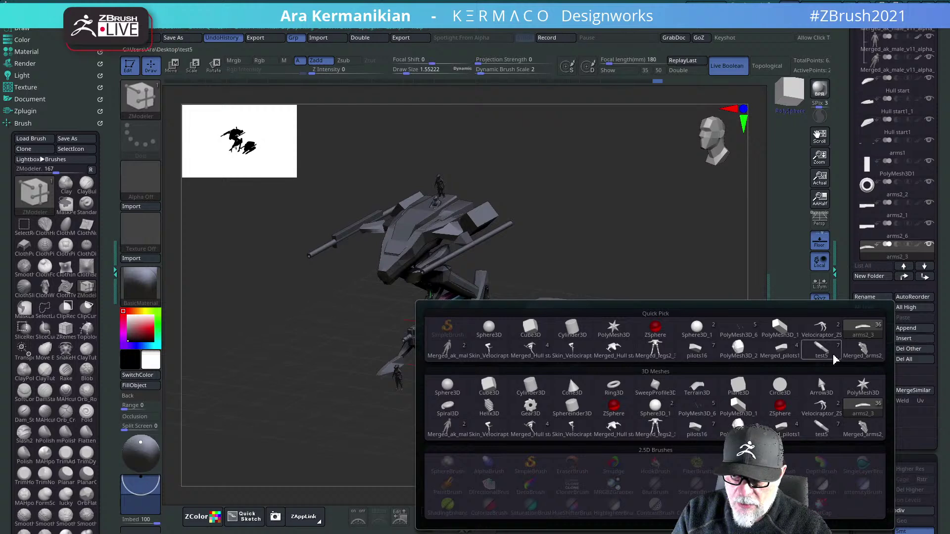
{"action": "left_click", "coordinate": [863, 351]}
- Select the inserted gun and move it along its axes over the existing barrel on the mech's arm
{"action": "key", "text": "w"}
{"action": "left_click_drag", "start_coordinate": [431, 278], "coordinate": [423, 196]}
{"action": "left_click_drag", "start_coordinate": [382, 234], "coordinate": [305, 223]}
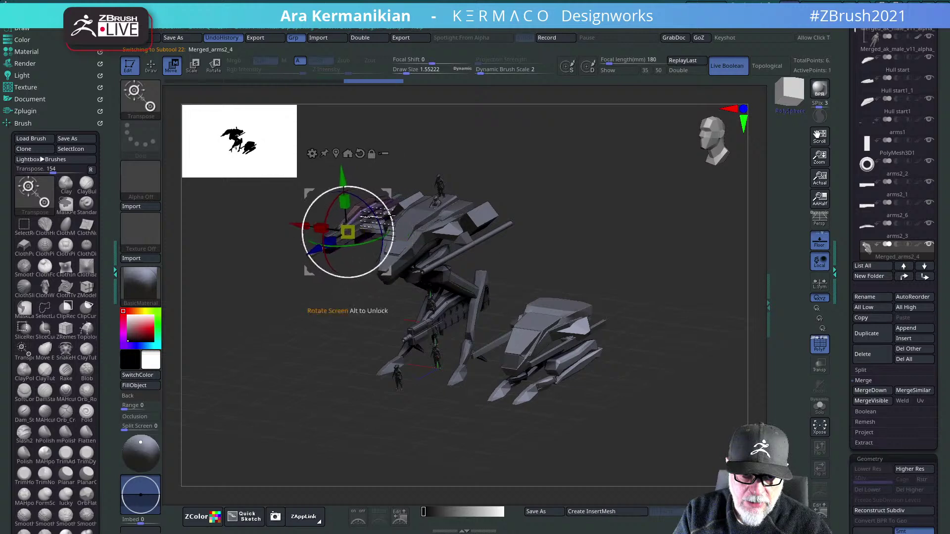
{"action": "left_click_drag", "start_coordinate": [569, 227], "coordinate": [359, 216]}
{"action": "left_click_drag", "start_coordinate": [307, 259], "coordinate": [436, 198]}
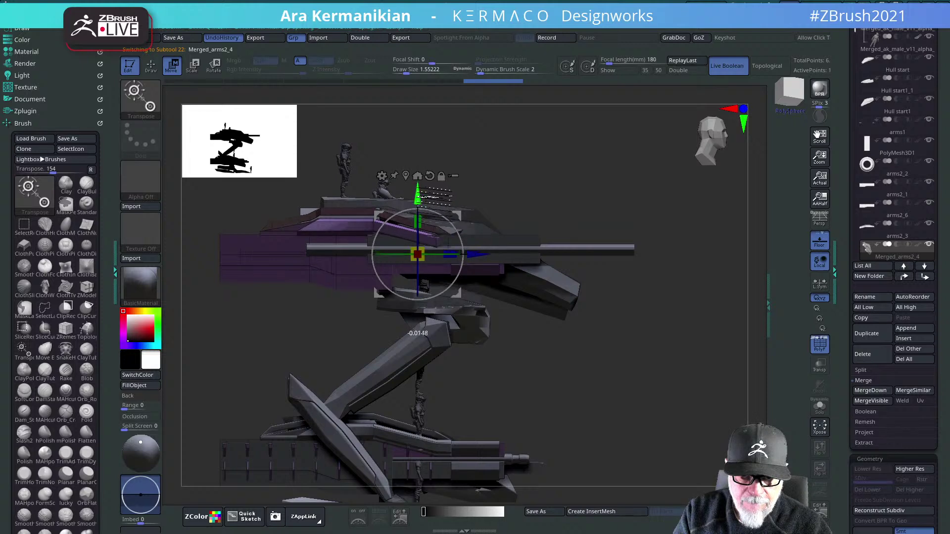
{"action": "left_click_drag", "start_coordinate": [636, 211], "coordinate": [574, 251]}
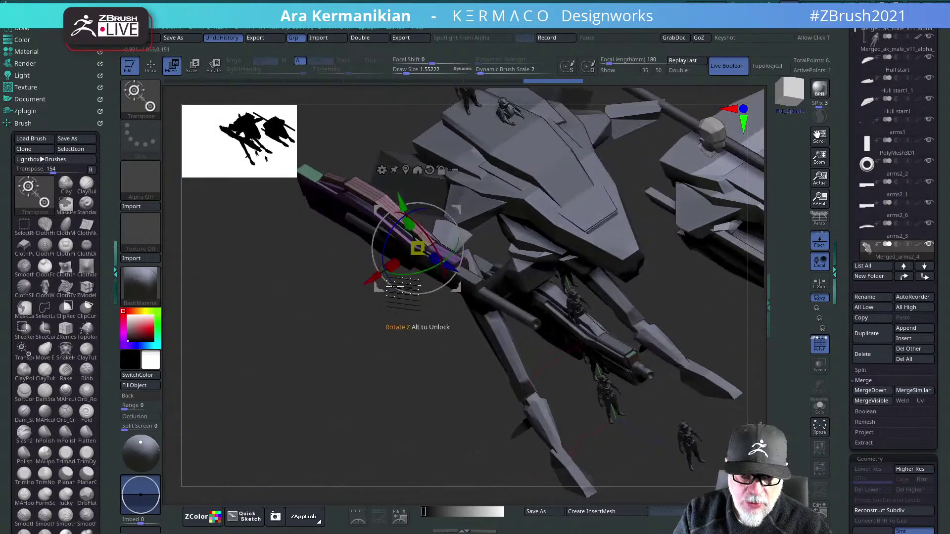
{"action": "left_click_drag", "start_coordinate": [371, 281], "coordinate": [364, 285]}
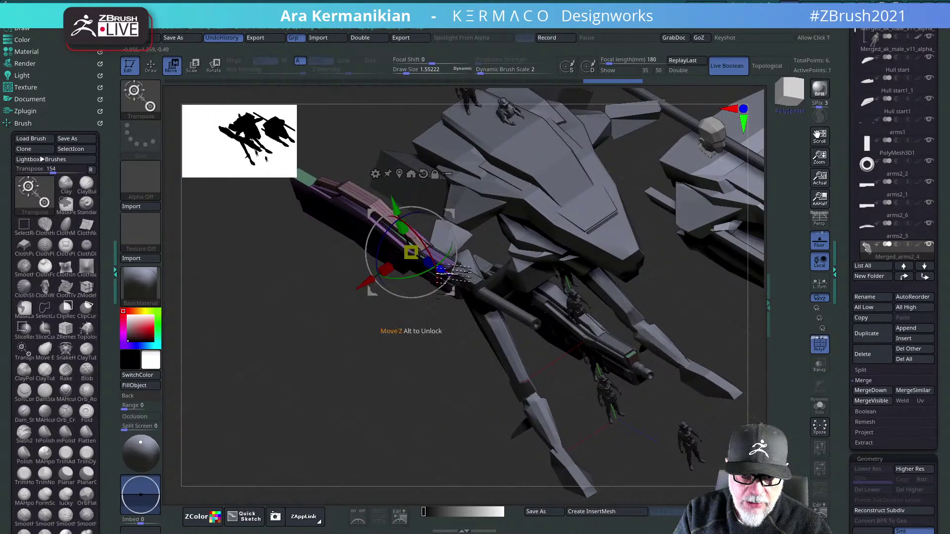
{"action": "left_click_drag", "start_coordinate": [440, 270], "coordinate": [504, 307]}
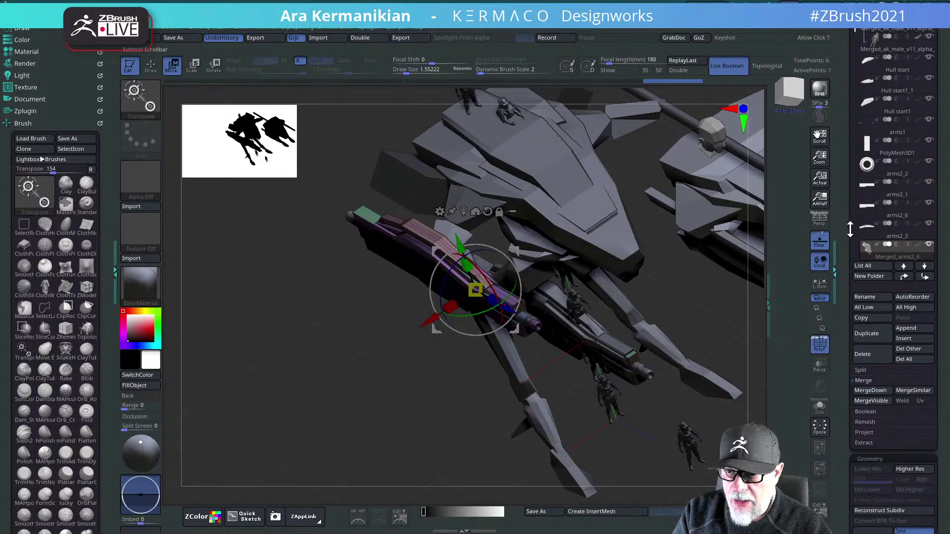
- Collapse the people folder in the subtool list
{"action": "left_click_drag", "start_coordinate": [849, 202], "coordinate": [819, 290]}
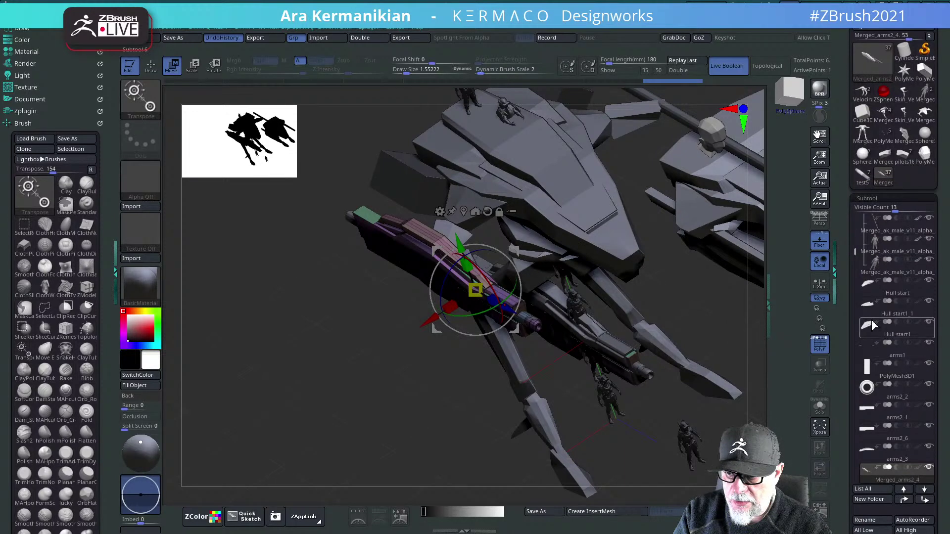
{"action": "mouse_move", "coordinate": [845, 352]}
{"action": "left_mouse_down"}
{"action": "mouse_move", "coordinate": [848, 306]}
{"action": "mouse_move", "coordinate": [848, 370]}
{"action": "left_mouse_up"}
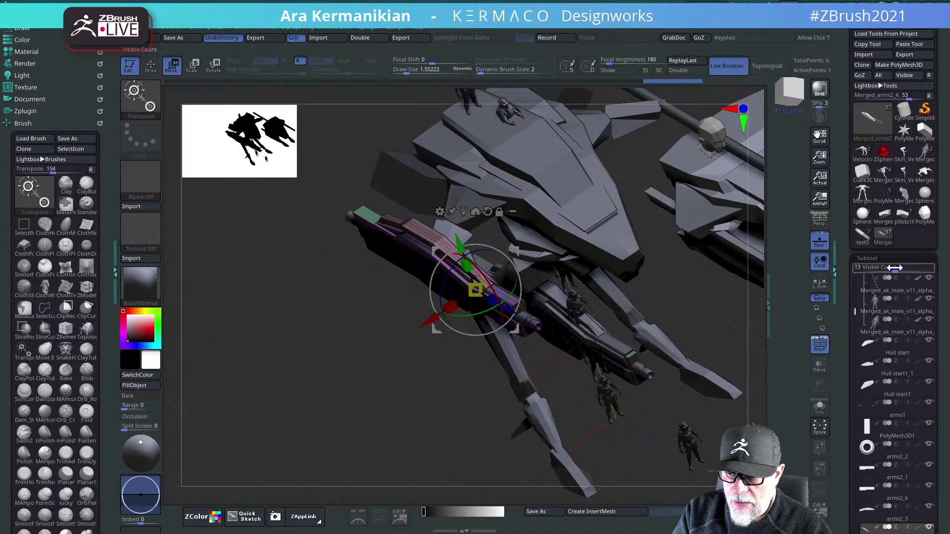
{"action": "left_click_drag", "start_coordinate": [854, 311], "coordinate": [862, 284]}
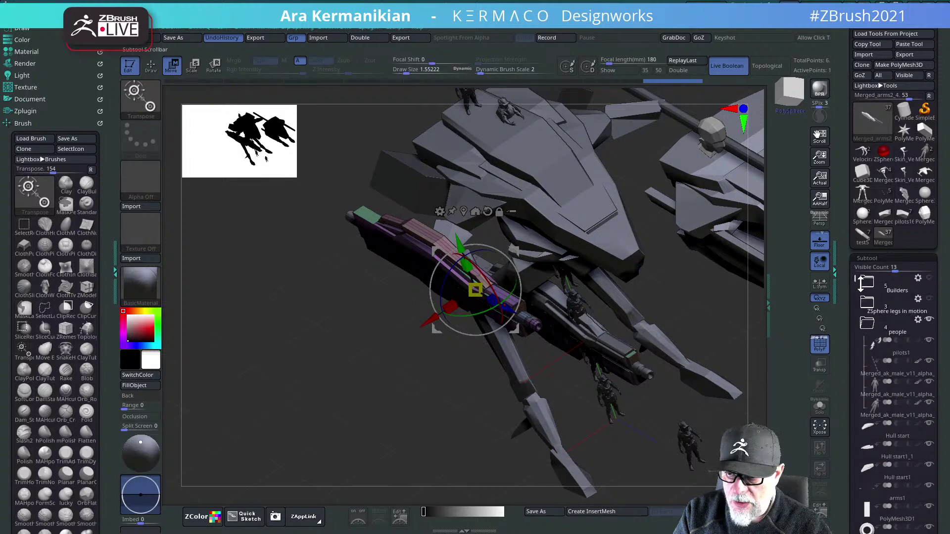
{"action": "left_click", "coordinate": [871, 326]}
- Hide the old arm parts PolyMesh3D1 and arms1 that the new gun replaces
{"action": "left_click_drag", "start_coordinate": [302, 389], "coordinate": [371, 386]}
{"action": "left_click_drag", "start_coordinate": [475, 290], "coordinate": [681, 369]}
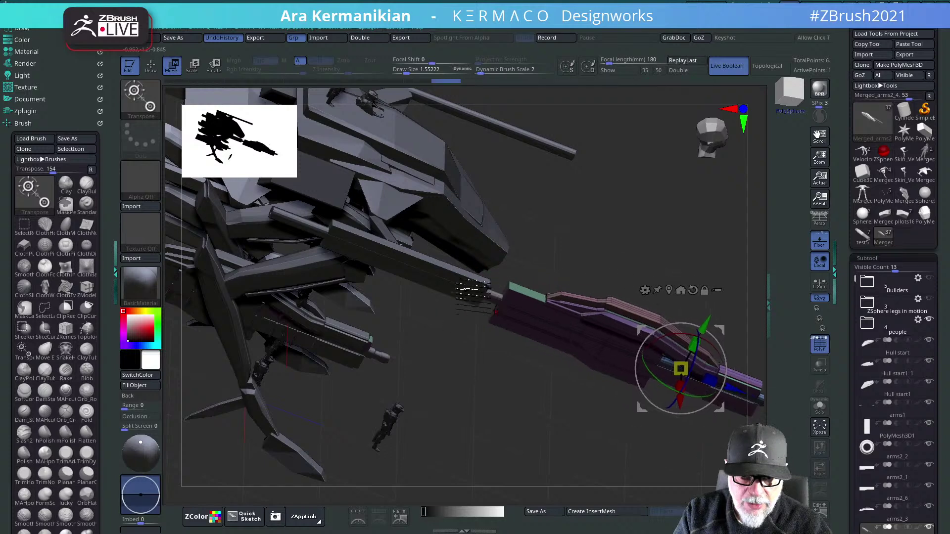
{"action": "left_click", "coordinate": [485, 293], "text": "alt"}
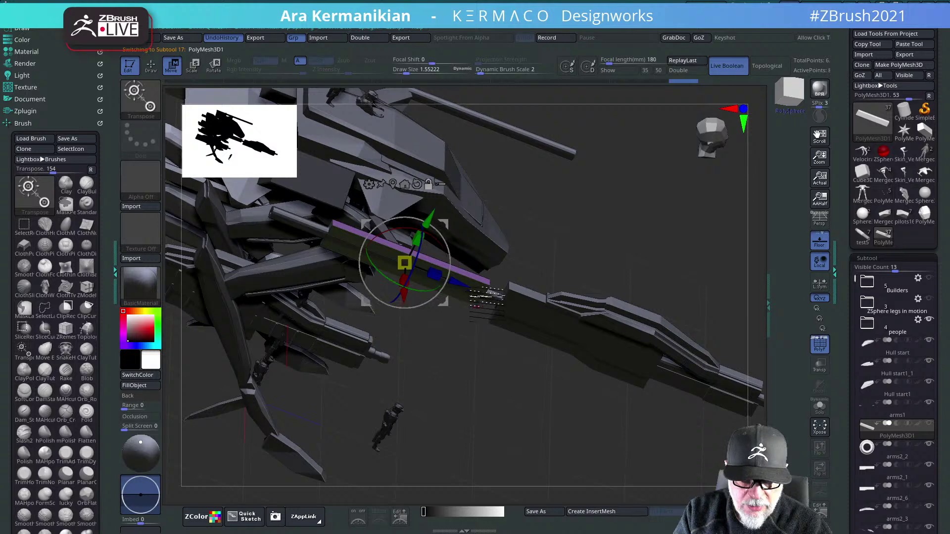
{"action": "left_click", "coordinate": [487, 296], "text": "alt"}
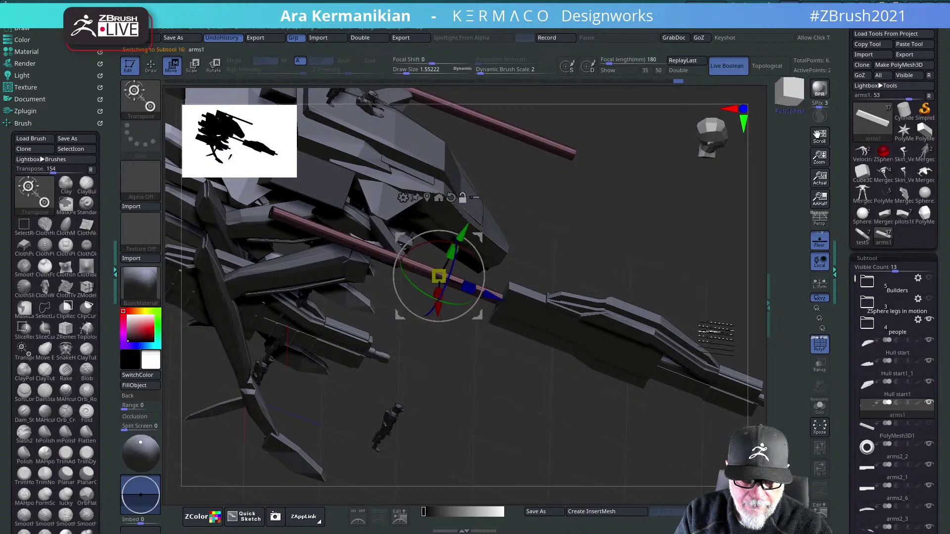
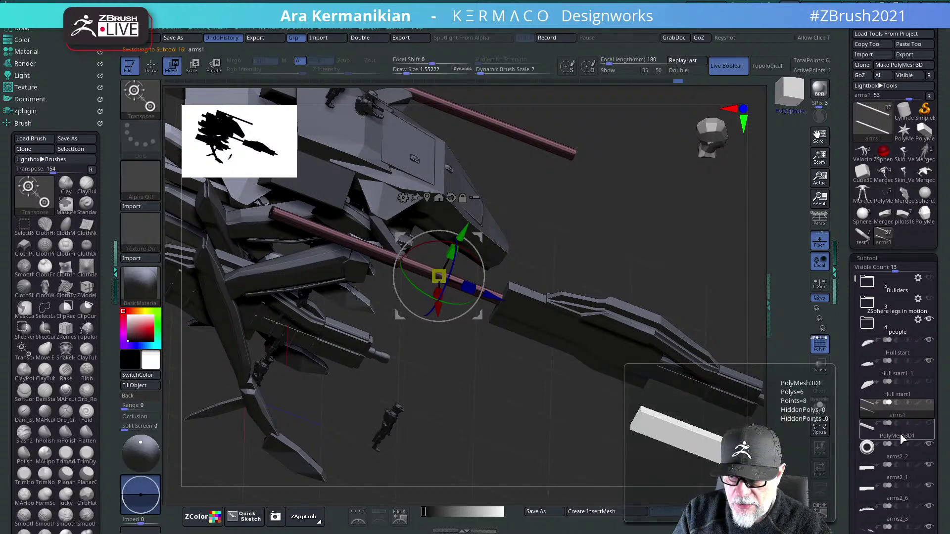
{"action": "left_click", "coordinate": [880, 459]}
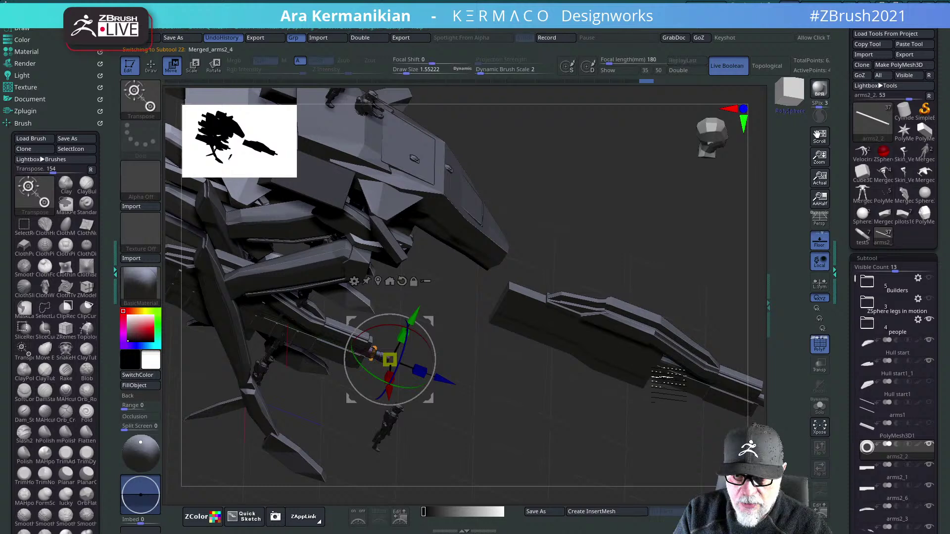
- Reselect the Merged_arms2_4 gun and position it at the outer tip of the mech's arm
{"action": "left_click_drag", "start_coordinate": [495, 426], "coordinate": [401, 409]}
{"action": "left_click_drag", "start_coordinate": [702, 299], "coordinate": [661, 245]}
{"action": "left_click_drag", "start_coordinate": [532, 308], "coordinate": [568, 309]}
{"action": "left_click_drag", "start_coordinate": [693, 297], "coordinate": [742, 299]}
{"action": "left_click_drag", "start_coordinate": [386, 396], "coordinate": [366, 395]}
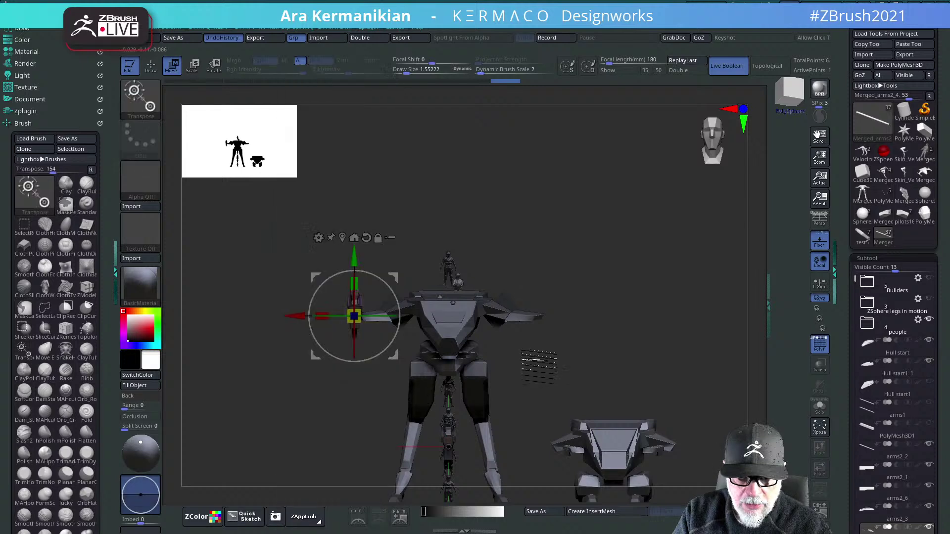
- Try Mirror And Weld on the gun to copy it to the opposite arm, and undo it
{"action": "key", "text": "space"}
{"action": "left_click", "coordinate": [368, 410]}
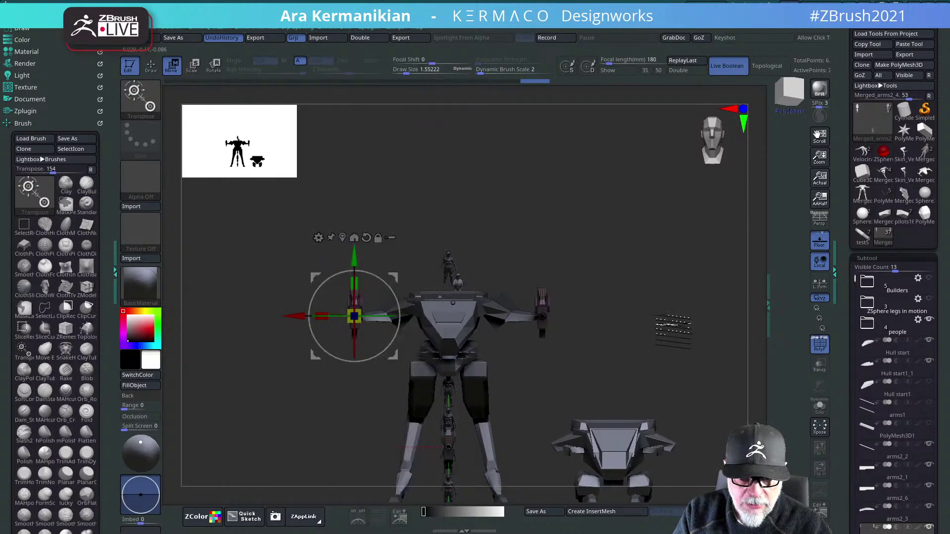
{"action": "mouse_move", "coordinate": [672, 328]}
{"action": "left_mouse_down"}
{"action": "mouse_move", "coordinate": [650, 352]}
{"action": "mouse_move", "coordinate": [672, 319]}
{"action": "left_mouse_up"}
{"action": "left_click_drag", "start_coordinate": [579, 287], "coordinate": [638, 293], "text": "alt"}
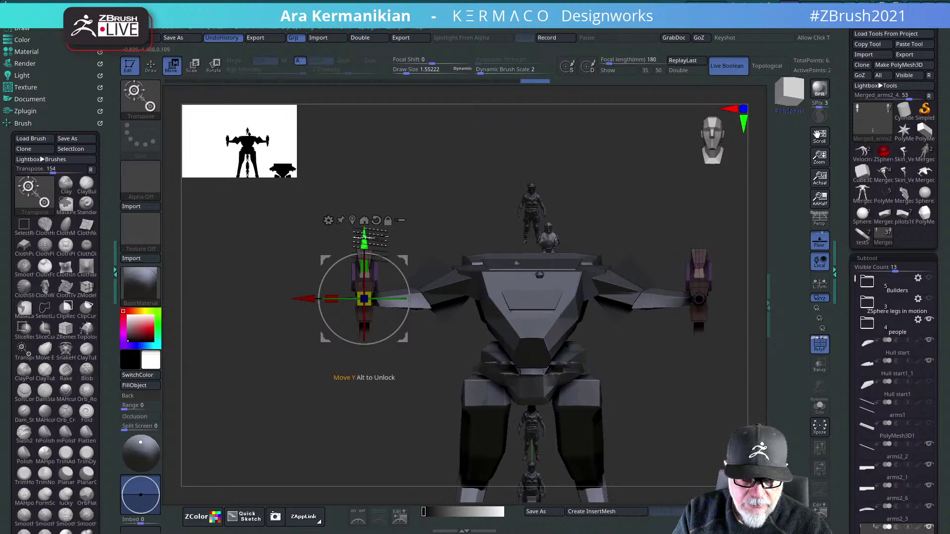
{"action": "key", "text": "q"}
{"action": "key", "text": "ctrl+z"}
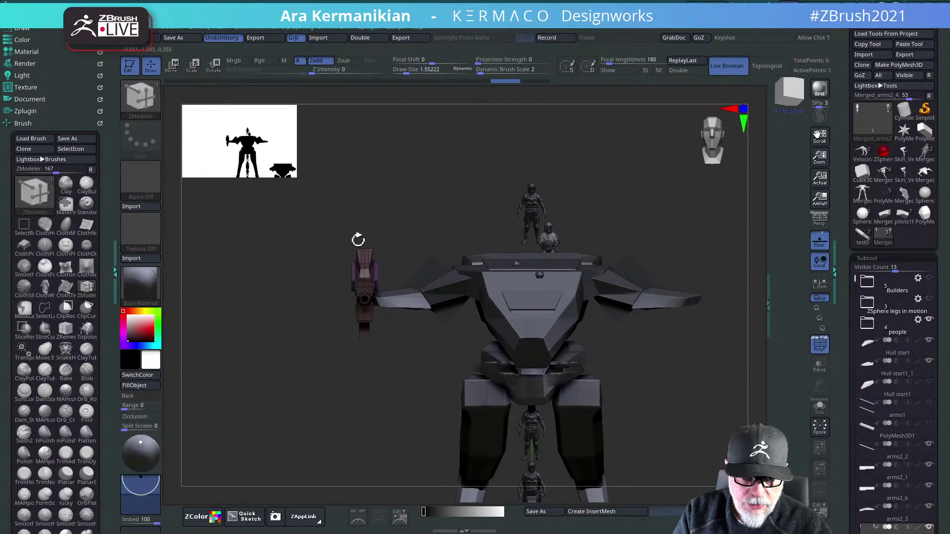
- Apply Mirror And Weld to the gun so both of the mech's arms carry one
{"action": "key", "text": "w"}
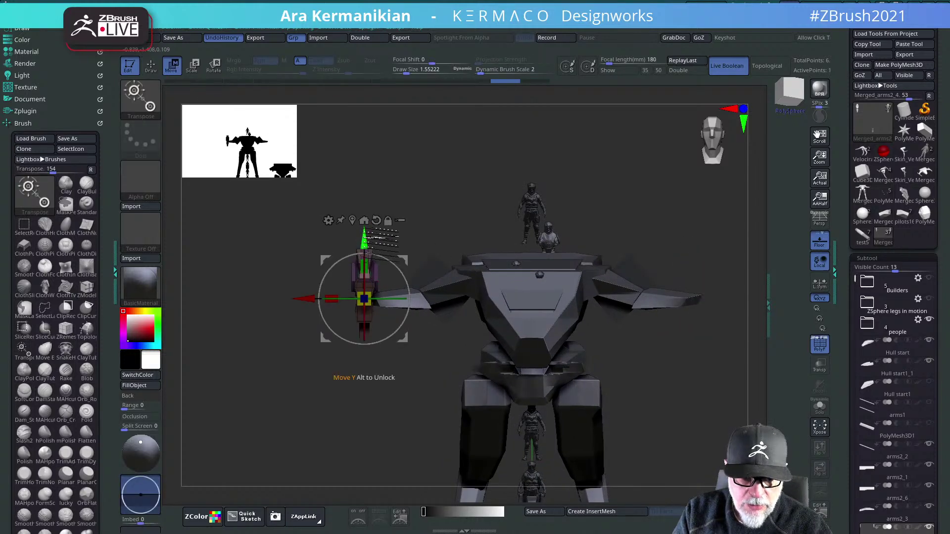
{"action": "key", "text": "space"}
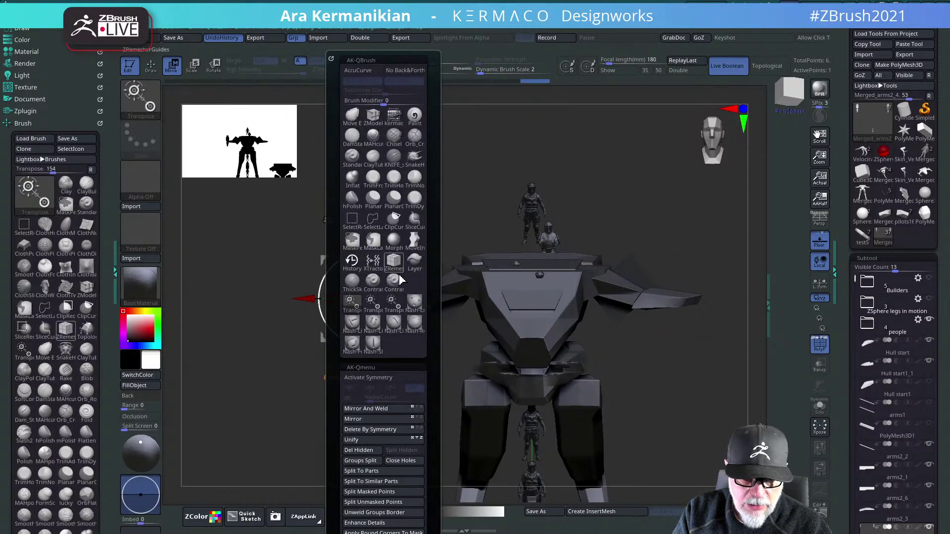
{"action": "left_click", "coordinate": [376, 406]}
{"action": "left_click_drag", "start_coordinate": [537, 168], "coordinate": [573, 173], "text": "shift"}
{"action": "left_click_drag", "start_coordinate": [689, 221], "coordinate": [416, 308], "text": "alt"}
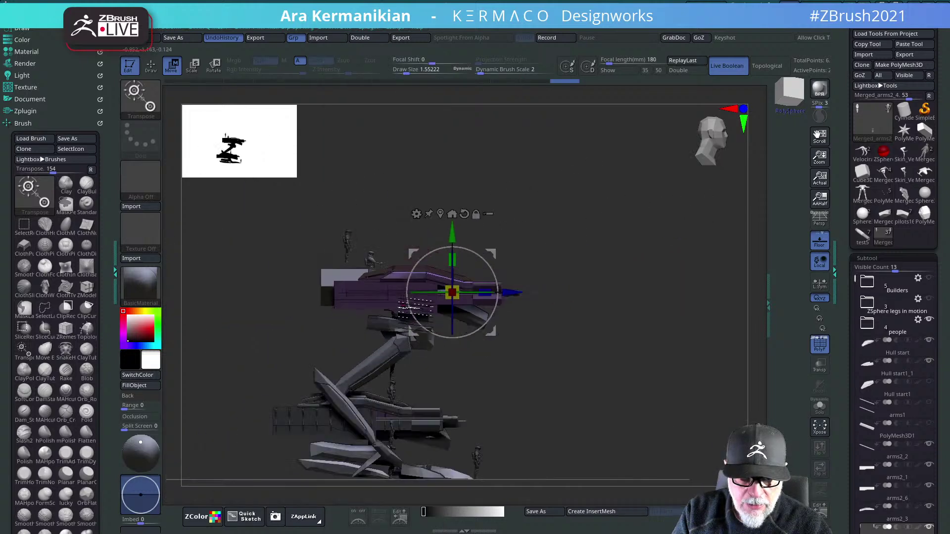
- Hide the people folder and the Merged_Hull start2 subtool to isolate the main mech
{"action": "left_click_drag", "start_coordinate": [588, 360], "coordinate": [879, 391]}
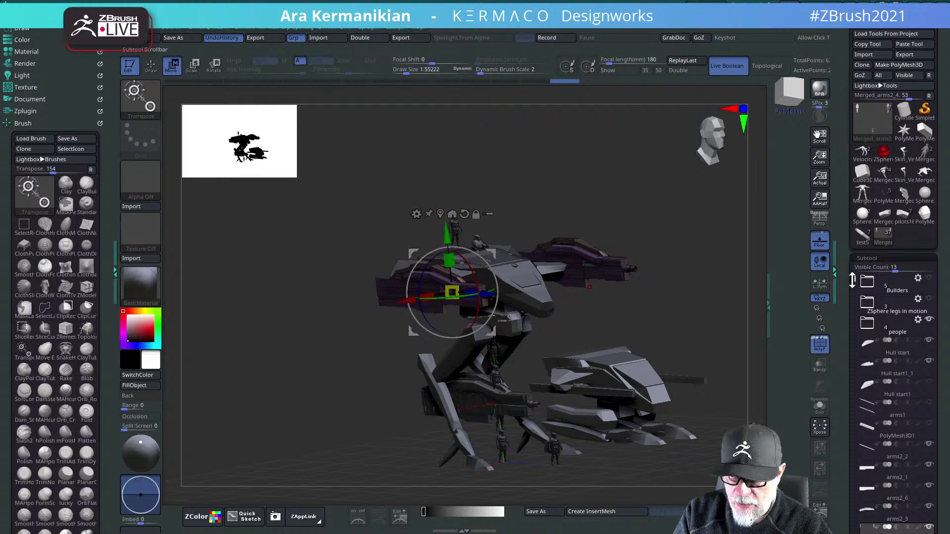
{"action": "left_click_drag", "start_coordinate": [852, 281], "coordinate": [852, 351]}
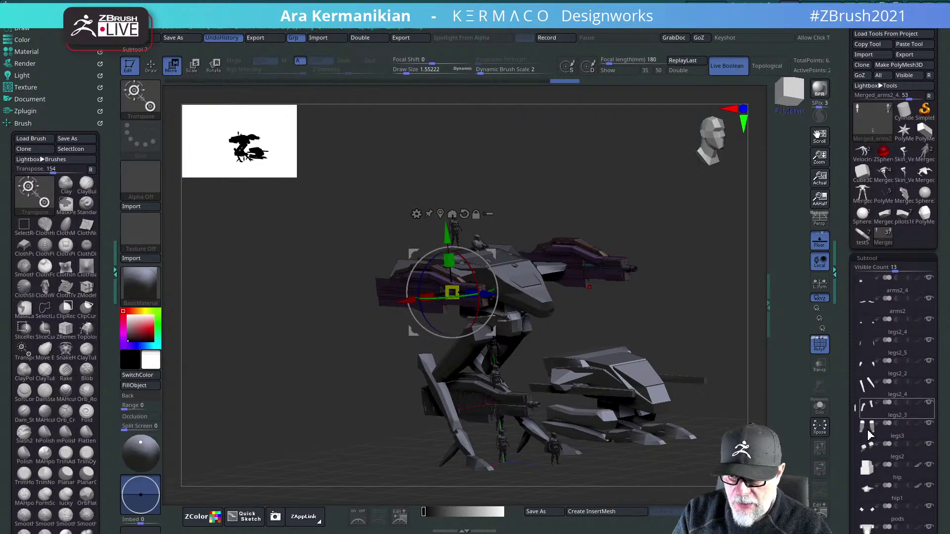
{"action": "left_click_drag", "start_coordinate": [854, 404], "coordinate": [868, 270]}
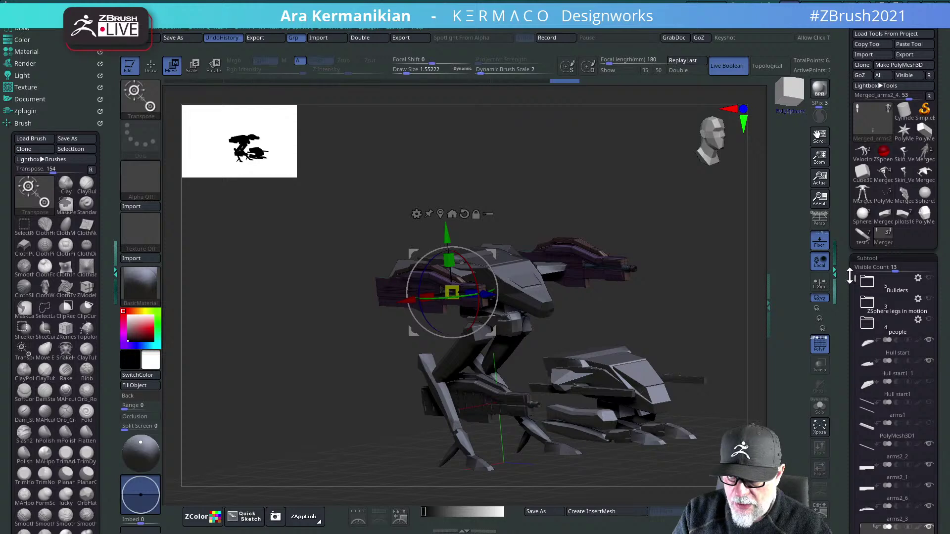
{"action": "left_click_drag", "start_coordinate": [854, 280], "coordinate": [841, 455]}
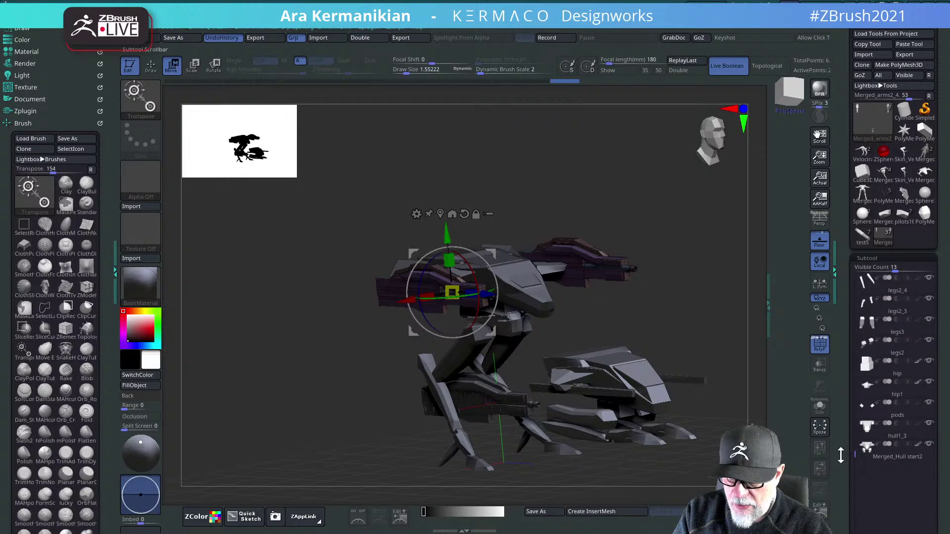
{"action": "left_click", "coordinate": [930, 444]}
- Slide the mirrored guns slightly forward along their length beside the hull
{"action": "mouse_move", "coordinate": [766, 404]}
{"action": "left_mouse_down"}
{"action": "mouse_move", "coordinate": [678, 394]}
{"action": "mouse_move", "coordinate": [667, 354]}
{"action": "mouse_move", "coordinate": [700, 364]}
{"action": "mouse_move", "coordinate": [699, 330]}
{"action": "mouse_move", "coordinate": [647, 359]}
{"action": "mouse_move", "coordinate": [637, 343]}
{"action": "mouse_move", "coordinate": [647, 288]}
{"action": "mouse_move", "coordinate": [636, 340]}
{"action": "mouse_move", "coordinate": [732, 376]}
{"action": "mouse_move", "coordinate": [748, 371]}
{"action": "mouse_move", "coordinate": [664, 354]}
{"action": "left_mouse_up"}
{"action": "key", "text": "q"}
{"action": "key", "text": "w"}
{"action": "left_click_drag", "start_coordinate": [698, 311], "coordinate": [392, 328]}
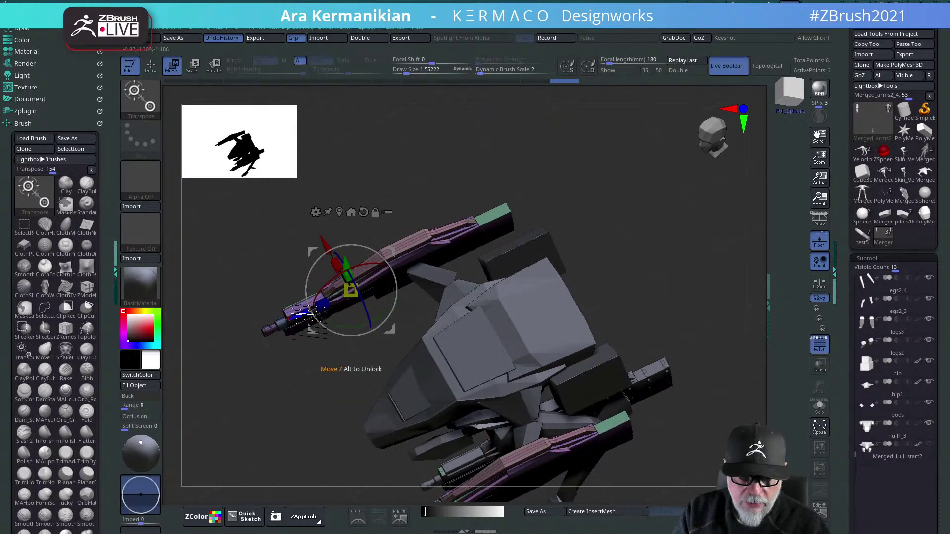
{"action": "mouse_move", "coordinate": [312, 317]}
{"action": "left_mouse_down"}
{"action": "mouse_move", "coordinate": [308, 325]}
{"action": "mouse_move", "coordinate": [323, 314]}
{"action": "mouse_move", "coordinate": [298, 321]}
{"action": "left_mouse_up"}
- Hide the pods subtool and scale both guns down uniformly to about 0.72
{"action": "left_click_drag", "start_coordinate": [658, 296], "coordinate": [696, 340]}
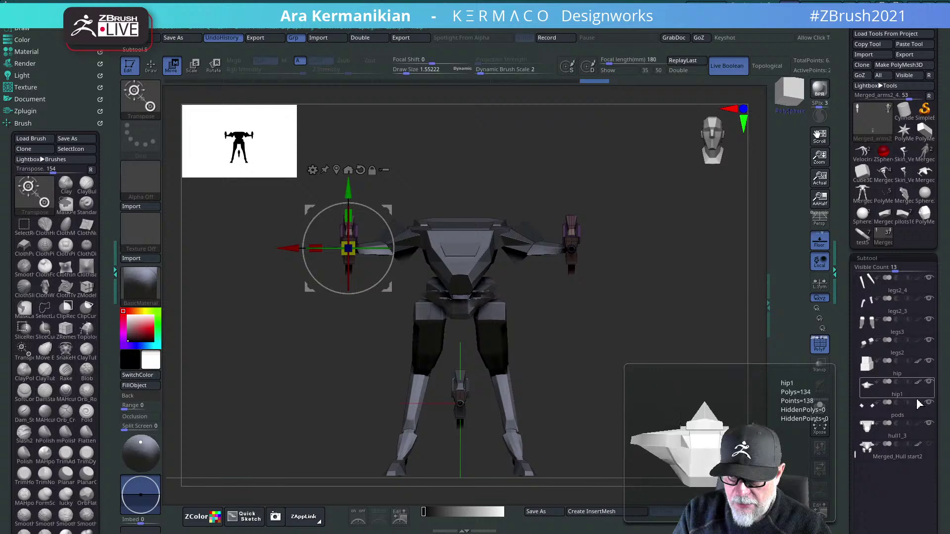
{"action": "left_click_drag", "start_coordinate": [660, 317], "coordinate": [537, 297]}
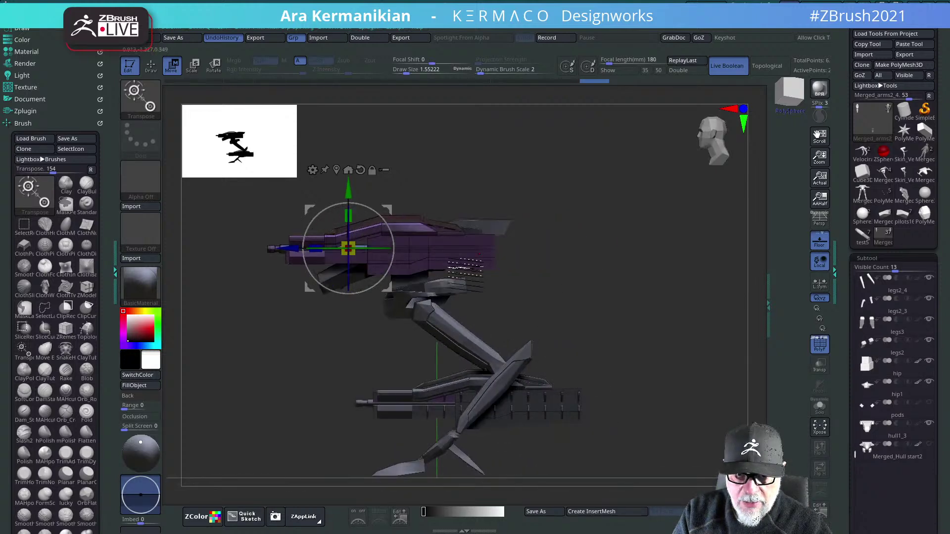
{"action": "mouse_move", "coordinate": [595, 318]}
{"action": "left_mouse_down", "text": "shift"}
{"action": "mouse_move", "coordinate": [644, 328]}
{"action": "mouse_move", "coordinate": [623, 325]}
{"action": "mouse_move", "coordinate": [548, 265]}
{"action": "left_mouse_up", "text": "shift"}
{"action": "key", "text": "q"}
{"action": "mouse_move", "coordinate": [644, 311]}
{"action": "left_mouse_down"}
{"action": "mouse_move", "coordinate": [700, 329]}
{"action": "mouse_move", "coordinate": [658, 326]}
{"action": "mouse_move", "coordinate": [662, 350]}
{"action": "mouse_move", "coordinate": [517, 400]}
{"action": "mouse_move", "coordinate": [573, 381]}
{"action": "left_mouse_up"}
{"action": "key", "text": "w"}
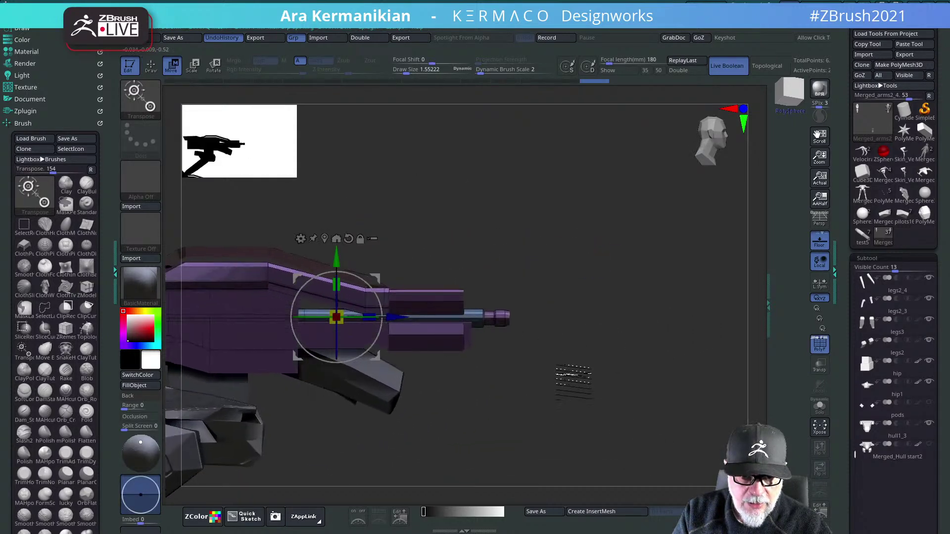
{"action": "left_click_drag", "start_coordinate": [341, 316], "coordinate": [295, 356]}
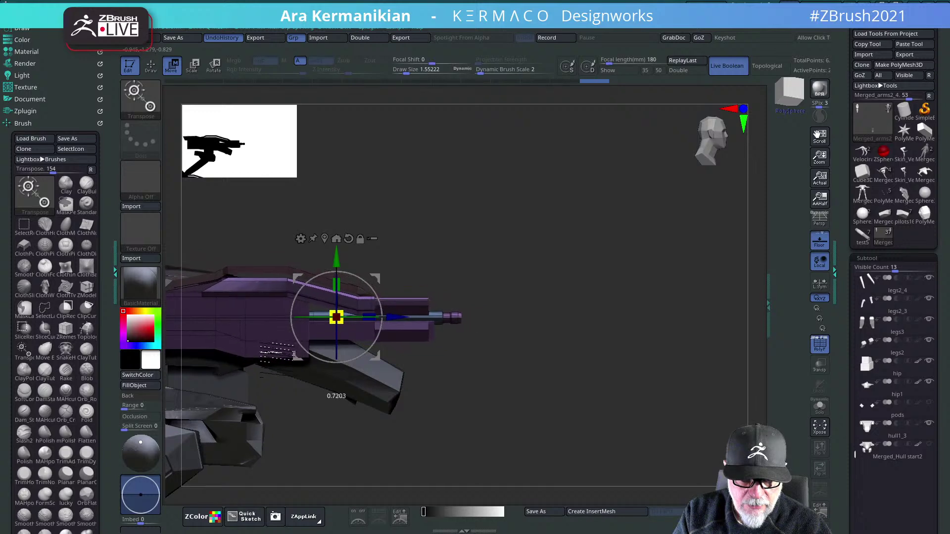
- Adjust the scaled guns' position beside the hull, then try a lengthwise slide and undo it
{"action": "left_click_drag", "start_coordinate": [537, 372], "coordinate": [458, 417]}
{"action": "left_click_drag", "start_coordinate": [397, 235], "coordinate": [387, 252]}
{"action": "left_click_drag", "start_coordinate": [321, 426], "coordinate": [399, 452]}
{"action": "mouse_move", "coordinate": [474, 460]}
{"action": "left_mouse_down", "text": "alt"}
{"action": "mouse_move", "coordinate": [558, 448]}
{"action": "mouse_move", "coordinate": [523, 490]}
{"action": "mouse_move", "coordinate": [668, 392]}
{"action": "mouse_move", "coordinate": [432, 213]}
{"action": "left_mouse_up", "text": "alt"}
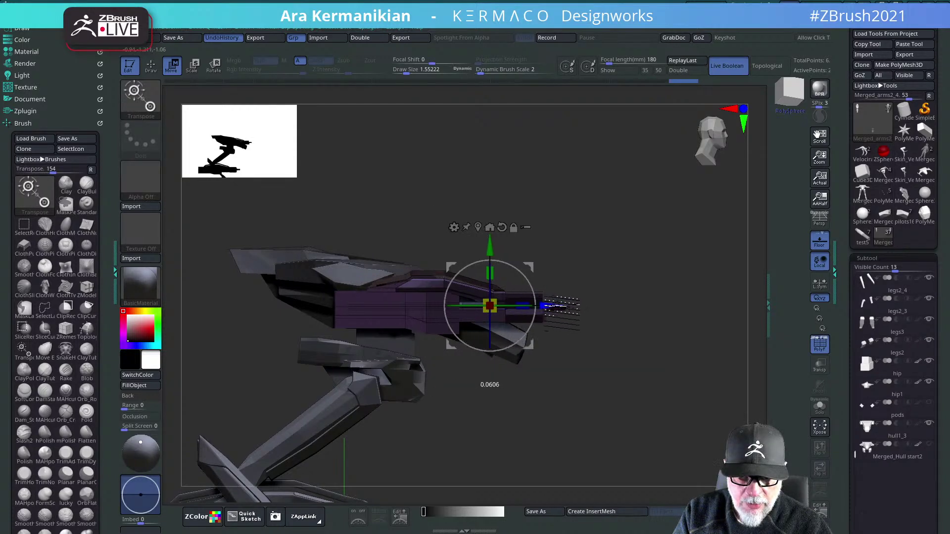
{"action": "left_click_drag", "start_coordinate": [524, 305], "coordinate": [464, 305]}
{"action": "key", "text": "ctrl+z"}
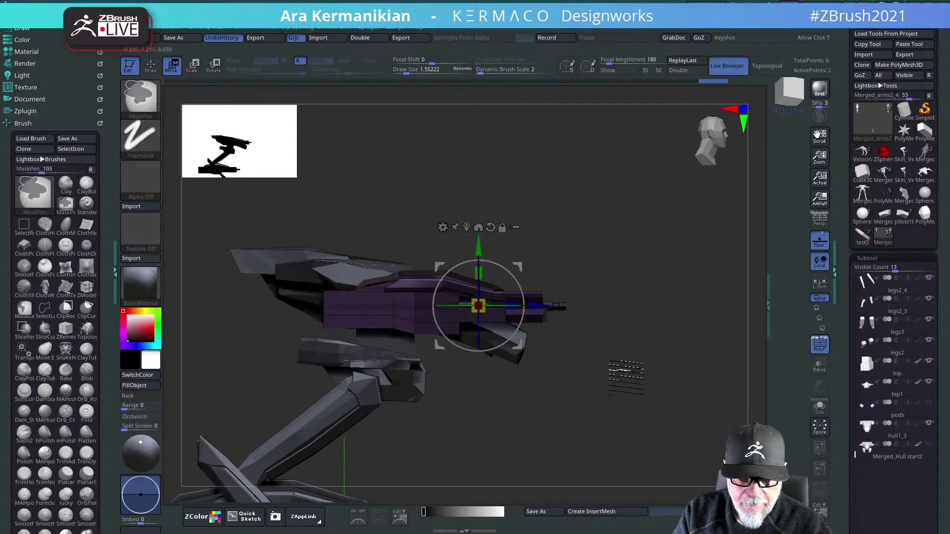
- Slide the scaled guns forward along their length past the hull and fine-tune that position from the other side
{"action": "left_click_drag", "start_coordinate": [647, 383], "coordinate": [658, 390], "text": "ctrl"}
{"action": "left_click_drag", "start_coordinate": [242, 183], "coordinate": [483, 416], "text": "ctrl"}
{"action": "left_click_drag", "start_coordinate": [235, 185], "coordinate": [472, 408], "text": "ctrl"}
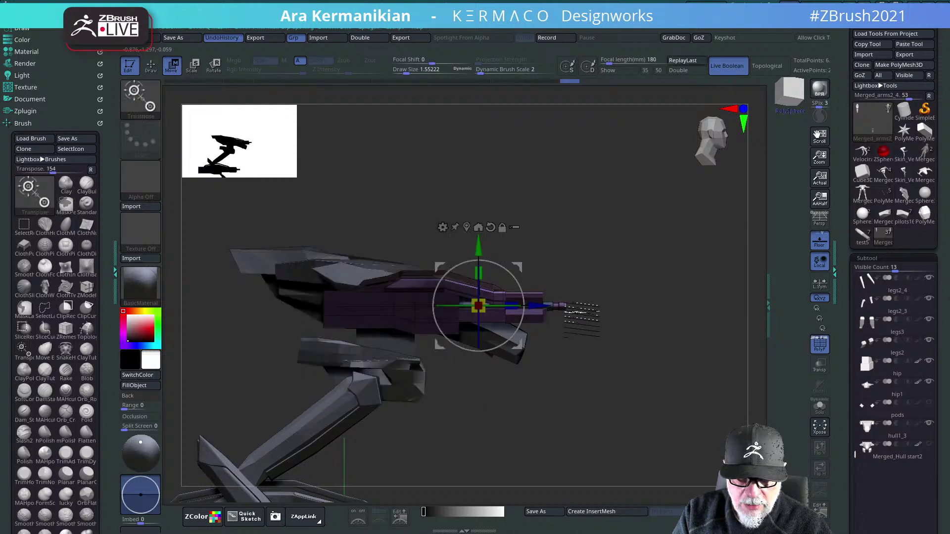
{"action": "left_click_drag", "start_coordinate": [542, 306], "coordinate": [572, 306]}
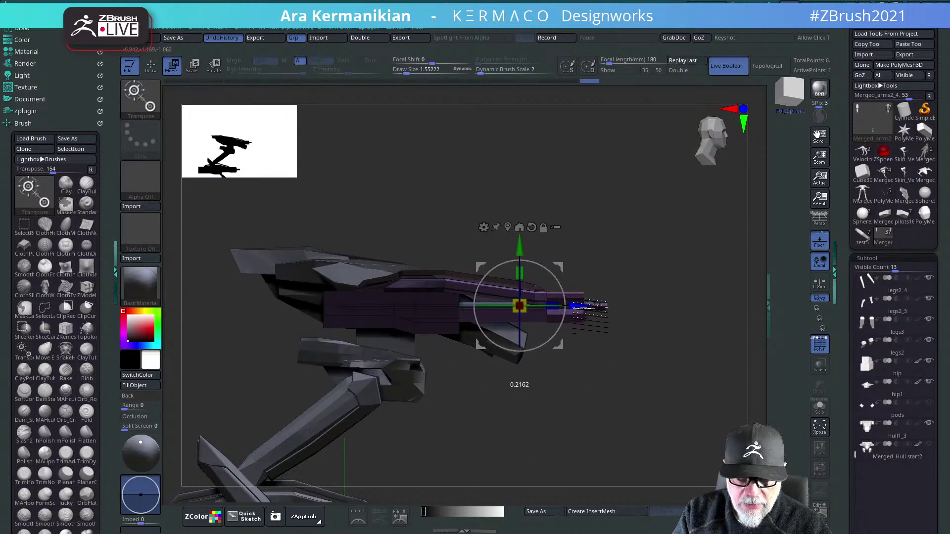
{"action": "left_click_drag", "start_coordinate": [661, 384], "coordinate": [513, 403]}
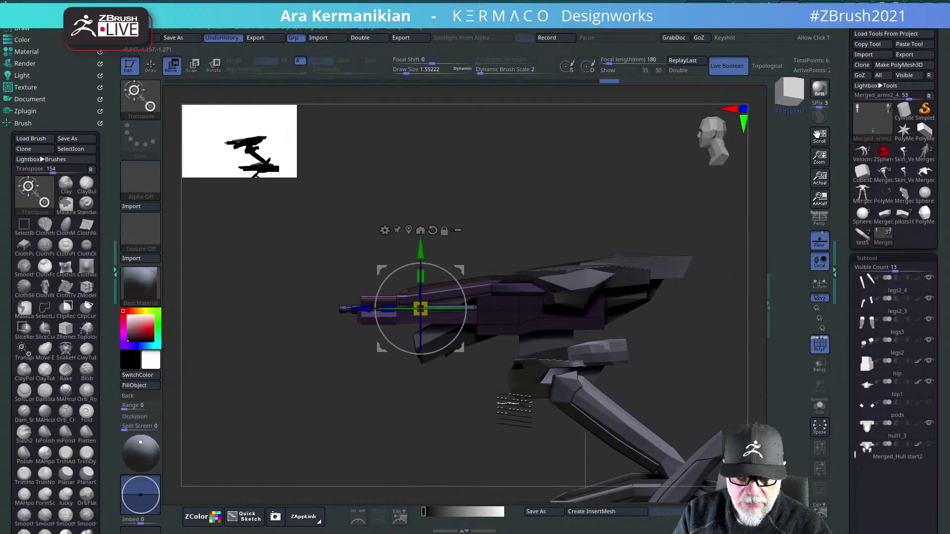
{"action": "left_click_drag", "start_coordinate": [430, 387], "coordinate": [376, 396]}
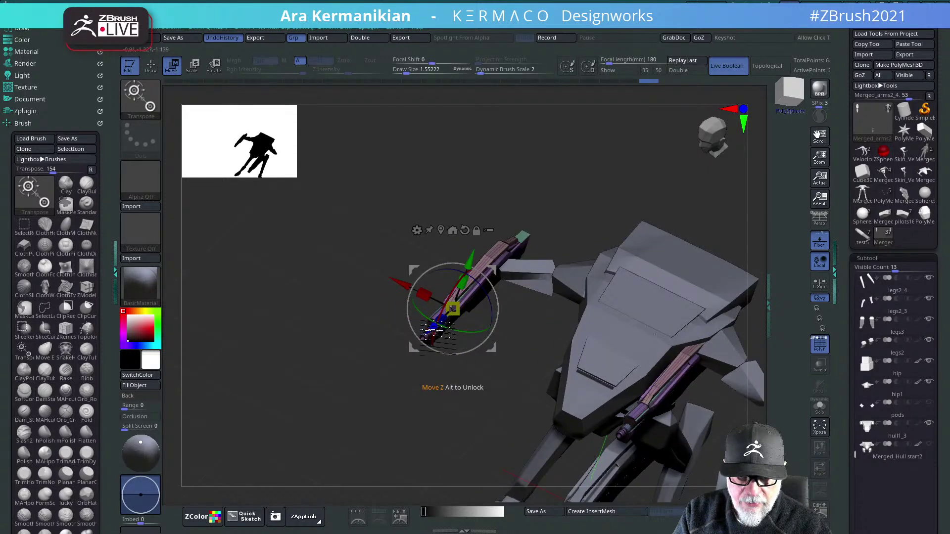
{"action": "mouse_move", "coordinate": [430, 332]}
{"action": "left_mouse_down"}
{"action": "mouse_move", "coordinate": [460, 304]}
{"action": "mouse_move", "coordinate": [437, 326]}
{"action": "left_mouse_up"}
- Activate X symmetry and use Mirror And Weld to place a matching gun on the opposite arm
{"action": "left_click_drag", "start_coordinate": [406, 445], "coordinate": [464, 419], "text": "shift"}
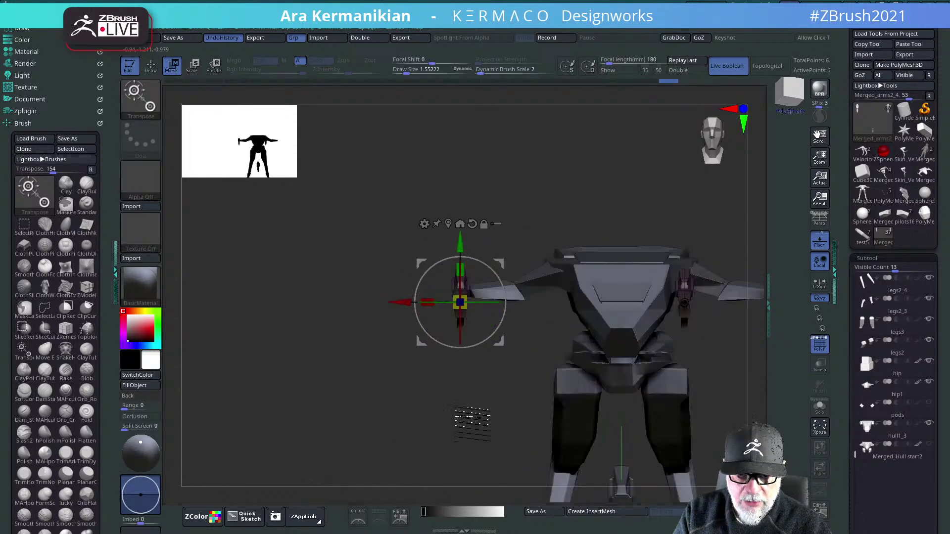
{"action": "key", "text": "space"}
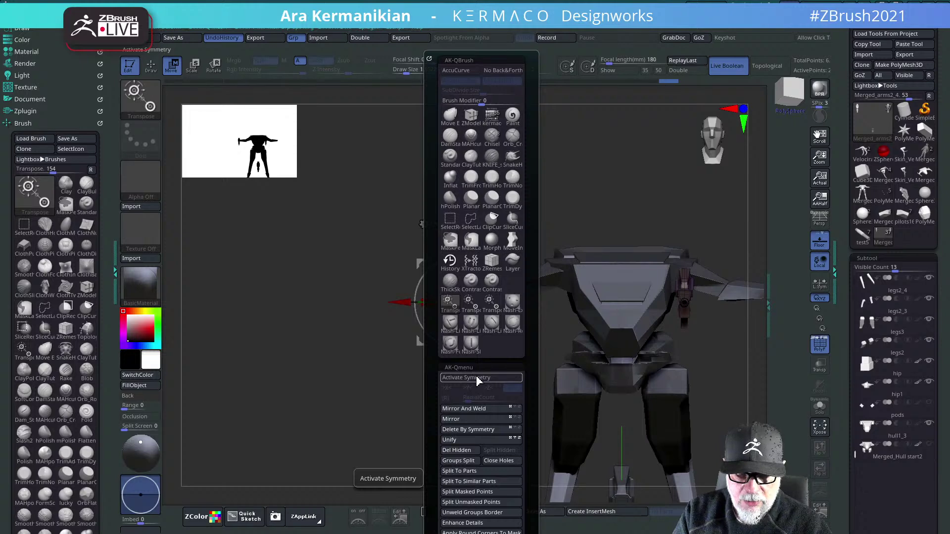
{"action": "mouse_move", "coordinate": [461, 403]}
{"action": "left_mouse_down", "text": "alt"}
{"action": "mouse_move", "coordinate": [369, 417]}
{"action": "mouse_move", "coordinate": [381, 426]}
{"action": "left_mouse_up", "text": "alt"}
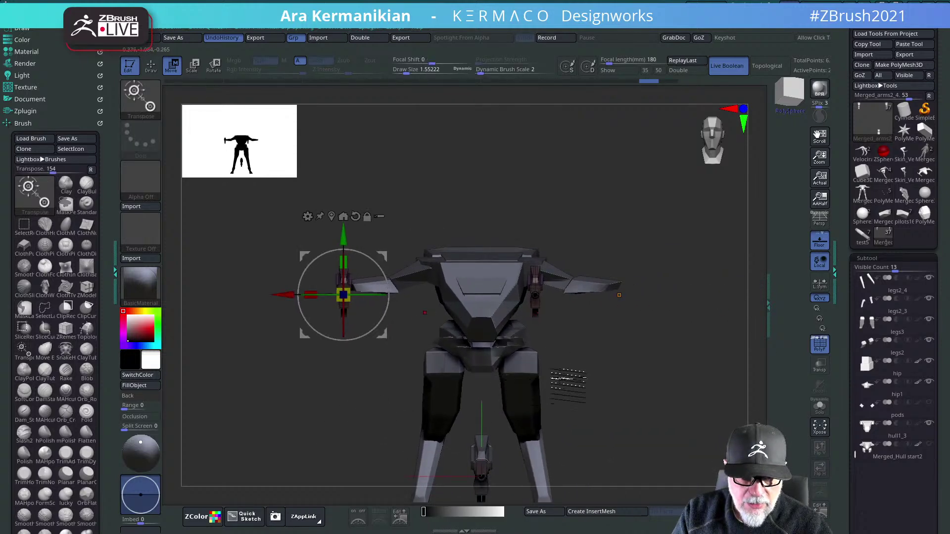
{"action": "mouse_move", "coordinate": [674, 380]}
{"action": "left_mouse_down"}
{"action": "mouse_move", "coordinate": [695, 396]}
{"action": "mouse_move", "coordinate": [666, 388]}
{"action": "left_mouse_up"}
{"action": "key", "text": "space"}
{"action": "key", "text": "ctrl+z"}
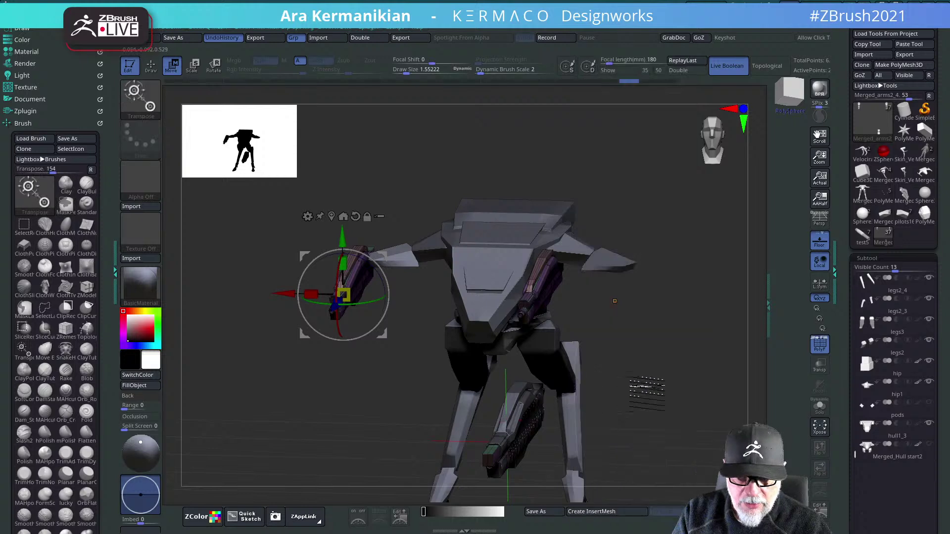
{"action": "key", "text": "space"}
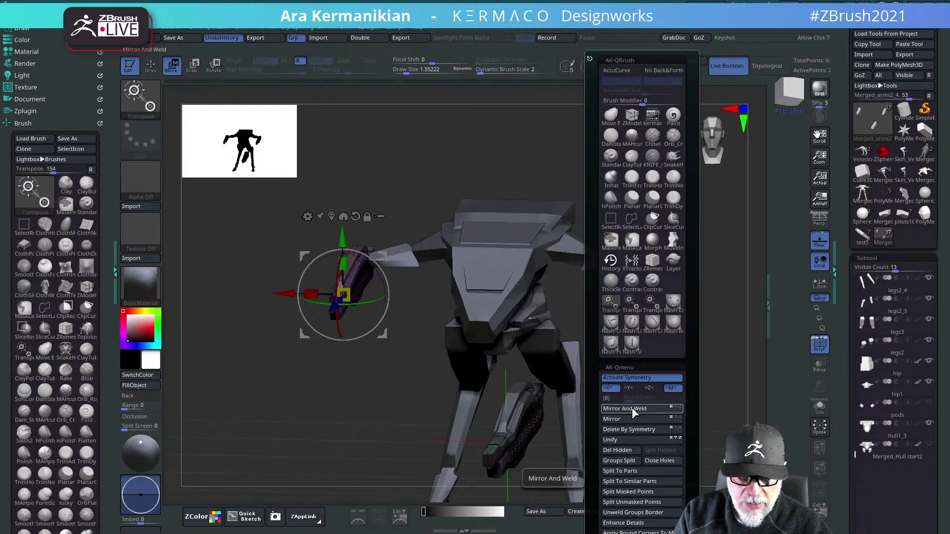
{"action": "left_click", "coordinate": [634, 413]}
{"action": "left_click_drag", "start_coordinate": [614, 416], "coordinate": [574, 331]}
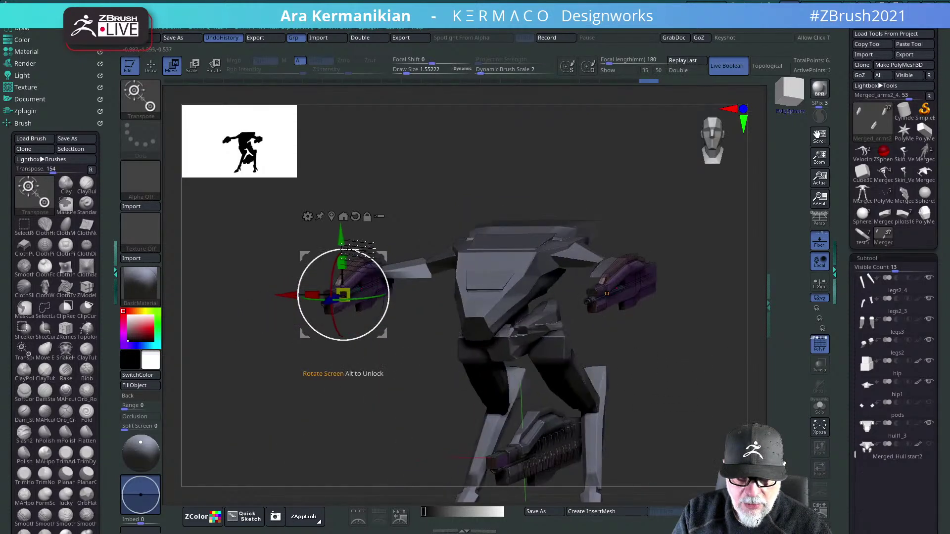
- Raise the mirrored guns slightly on the arms and scale them down uniformly to about 0.95
{"action": "left_click_drag", "start_coordinate": [341, 240], "coordinate": [341, 231]}
{"action": "left_click_drag", "start_coordinate": [609, 371], "coordinate": [690, 391]}
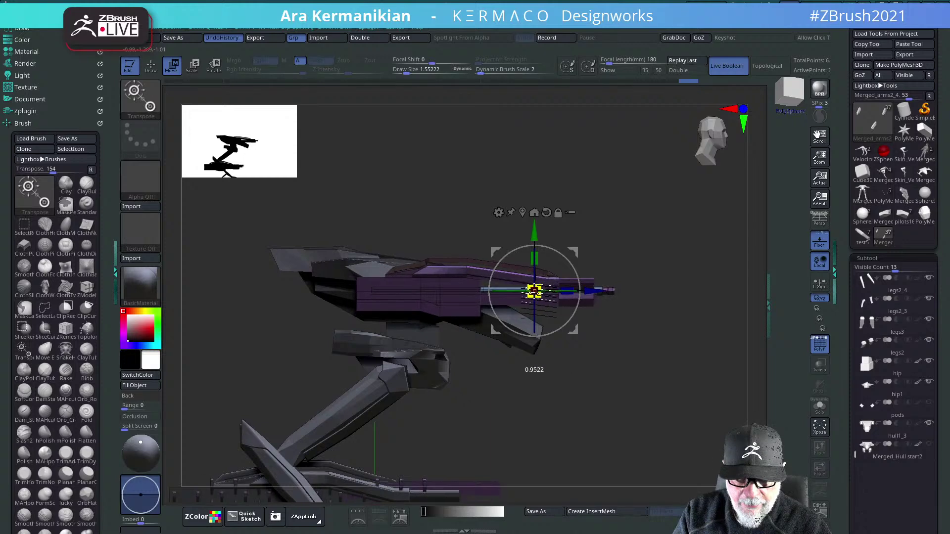
{"action": "left_click_drag", "start_coordinate": [461, 339], "coordinate": [435, 346]}
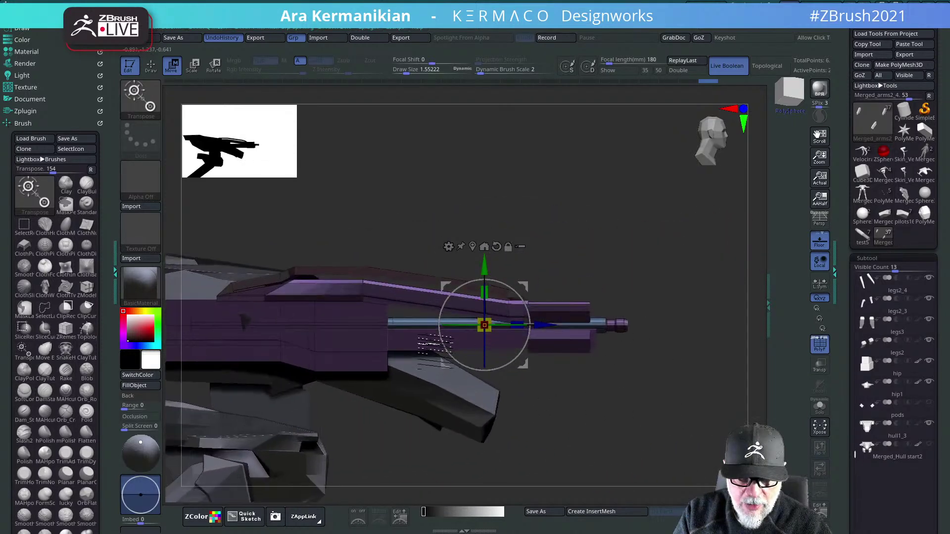
{"action": "left_click_drag", "start_coordinate": [652, 341], "coordinate": [534, 450]}
{"action": "left_click_drag", "start_coordinate": [407, 412], "coordinate": [341, 386]}
{"action": "left_click_drag", "start_coordinate": [647, 388], "coordinate": [675, 364]}
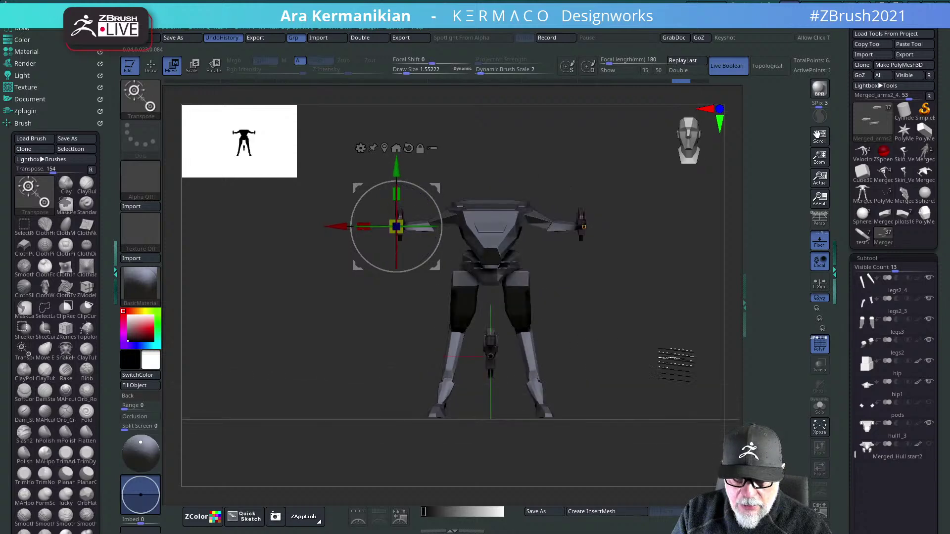
- Isolate the gun subtool, hide its stray centre piece, delete the hidden geometry, and show the full mech again
{"action": "left_click", "coordinate": [819, 408]}
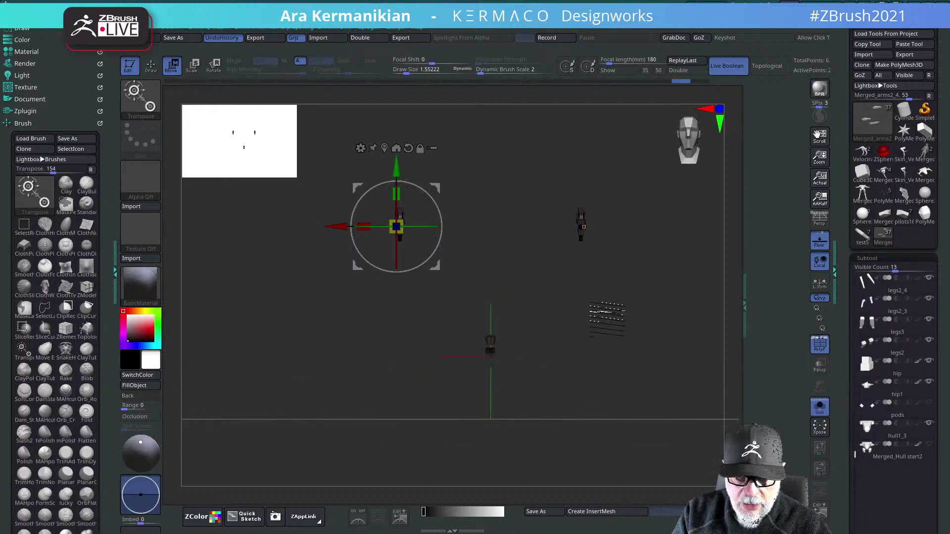
{"action": "mouse_move", "coordinate": [466, 265]}
{"action": "left_mouse_down", "text": "ctrl+shift"}
{"action": "mouse_move", "coordinate": [530, 424]}
{"action": "mouse_move", "coordinate": [551, 434]}
{"action": "mouse_move", "coordinate": [483, 297]}
{"action": "mouse_move", "coordinate": [463, 285]}
{"action": "left_mouse_up", "text": "ctrl+shift"}
{"action": "key", "text": "ctrl+space"}
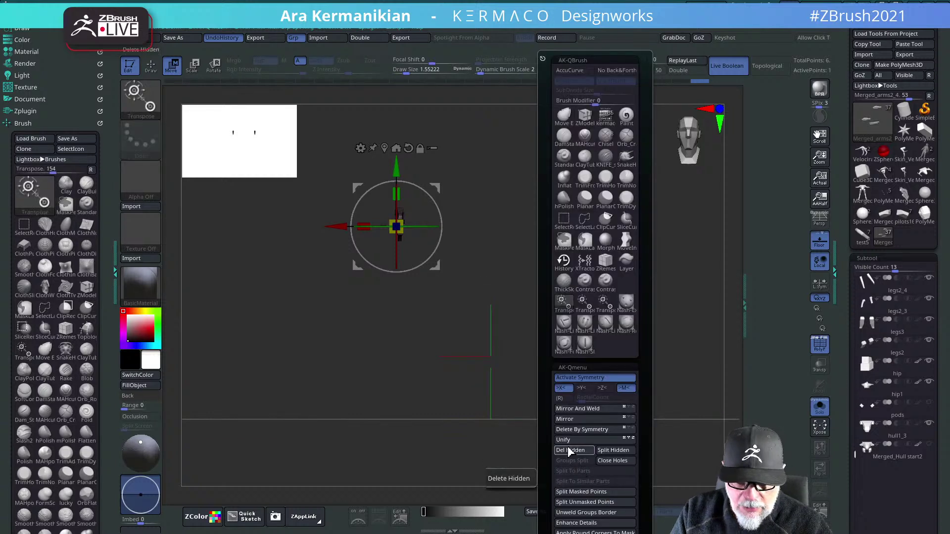
{"action": "left_click", "coordinate": [573, 451]}
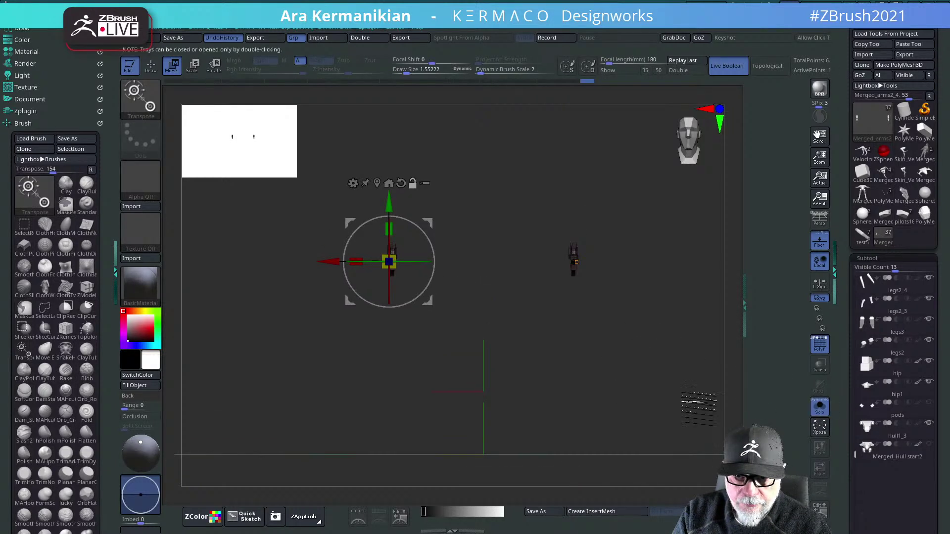
{"action": "left_click", "coordinate": [820, 407]}
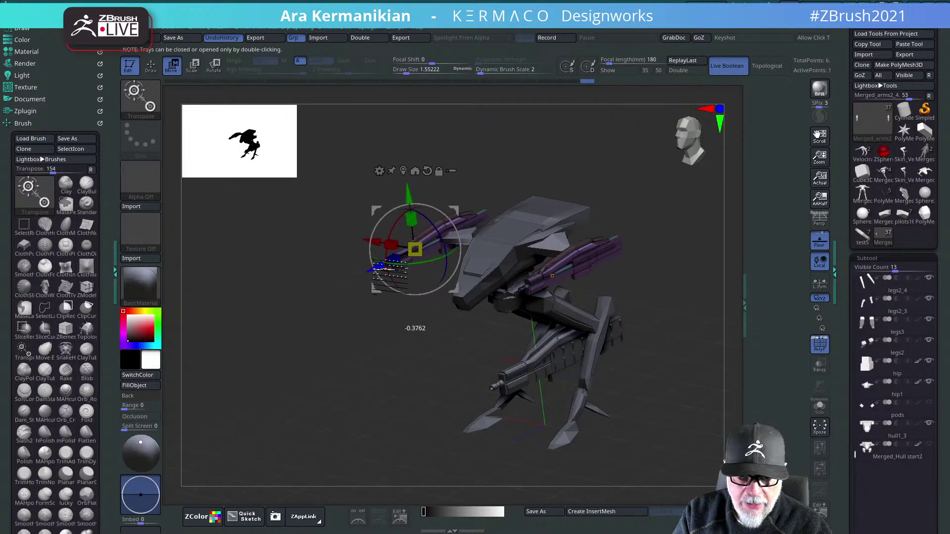
- Reposition both guns along their length and nudge them vertically by about 0.01 at the arm ends
{"action": "left_click_drag", "start_coordinate": [340, 399], "coordinate": [324, 396], "text": "shift"}
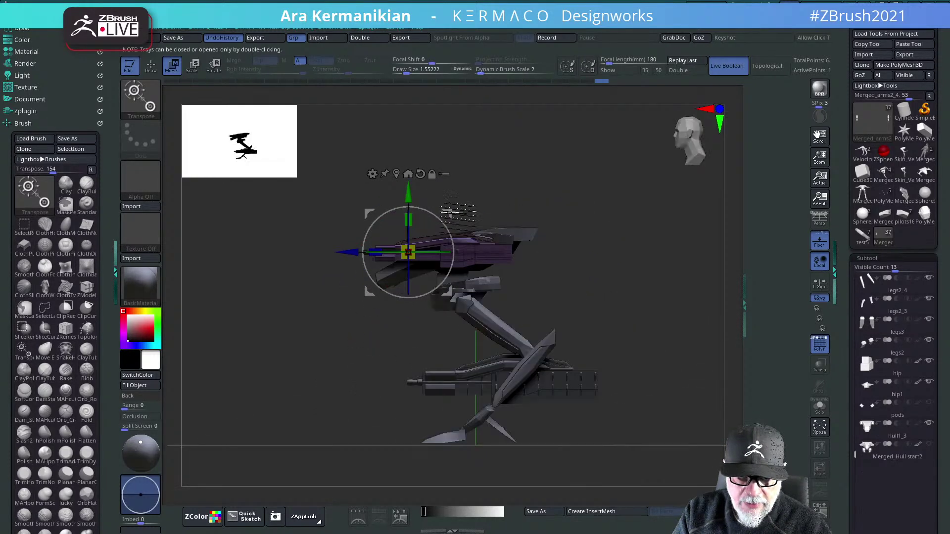
{"action": "left_click_drag", "start_coordinate": [584, 322], "coordinate": [360, 255], "text": "shift"}
{"action": "left_click_drag", "start_coordinate": [291, 238], "coordinate": [291, 241]}
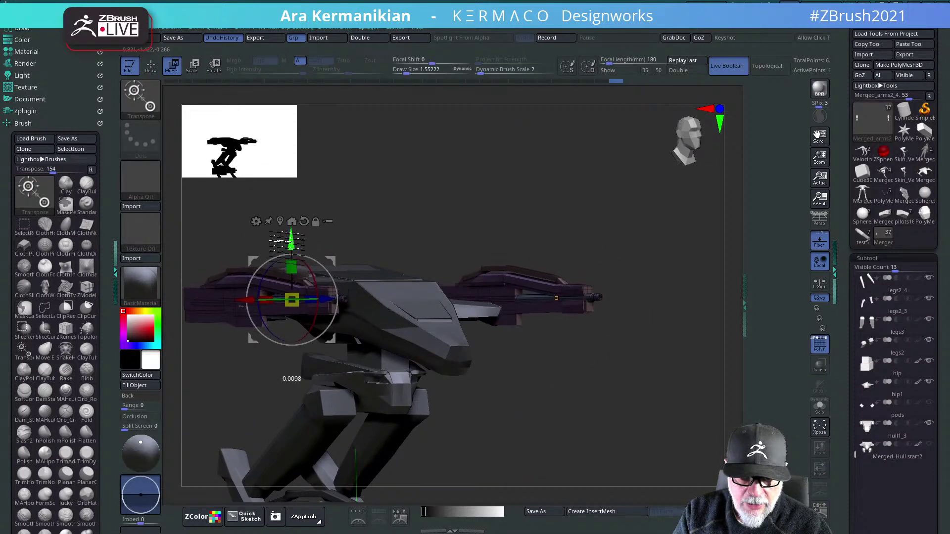
- Set Mirror And Weld to the Y axis and apply it to create a flipped lower pair of guns
{"action": "left_click_drag", "start_coordinate": [535, 408], "coordinate": [607, 386], "text": "shift"}
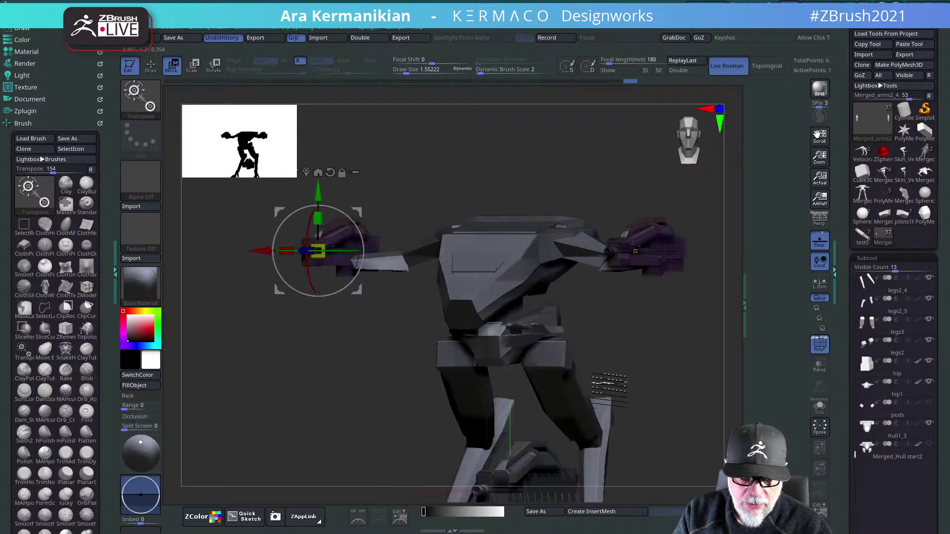
{"action": "key", "text": "space"}
{"action": "left_click_drag", "start_coordinate": [380, 396], "coordinate": [446, 397], "text": "shift"}
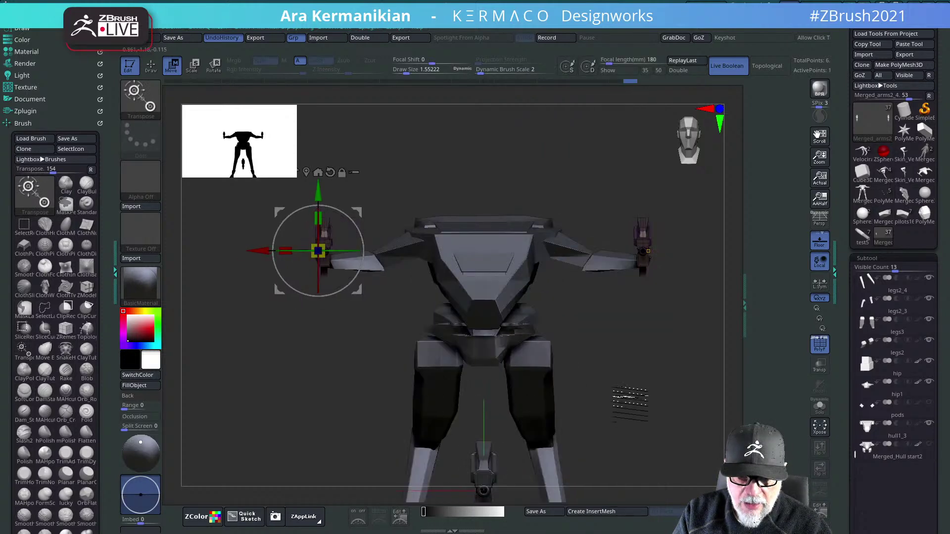
{"action": "key", "text": "space"}
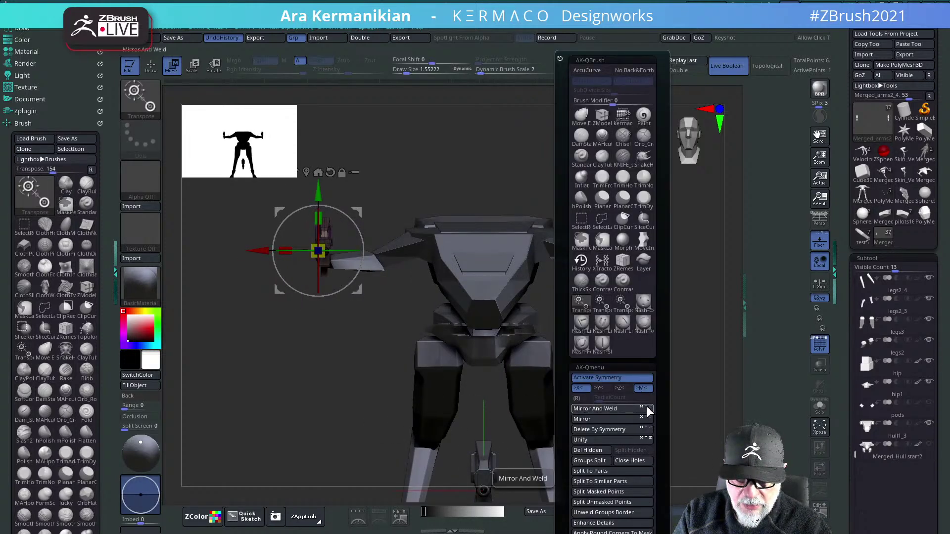
{"action": "left_click", "coordinate": [587, 410]}
{"action": "left_click_drag", "start_coordinate": [645, 414], "coordinate": [654, 411]}
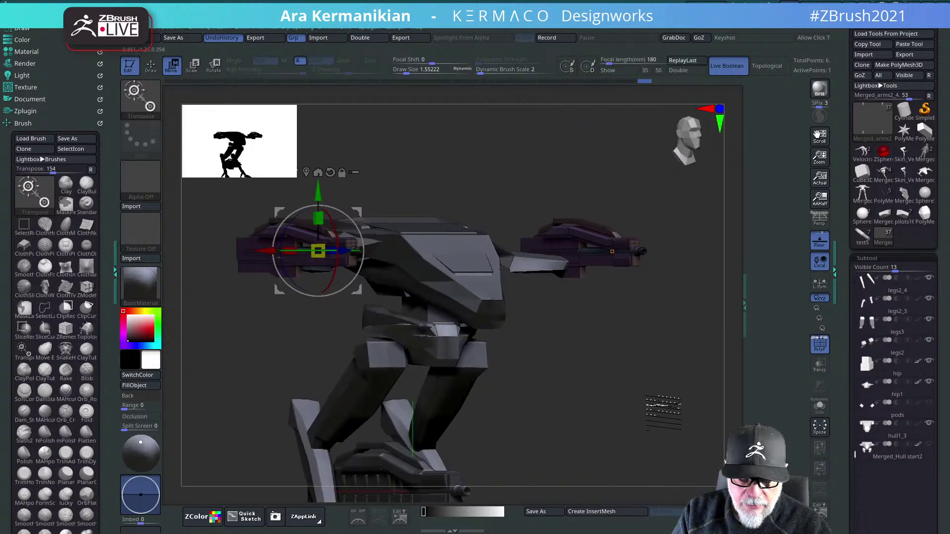
{"action": "left_click_drag", "start_coordinate": [685, 304], "coordinate": [513, 311], "text": "alt"}
{"action": "left_click_drag", "start_coordinate": [608, 303], "coordinate": [611, 331], "text": "shift"}
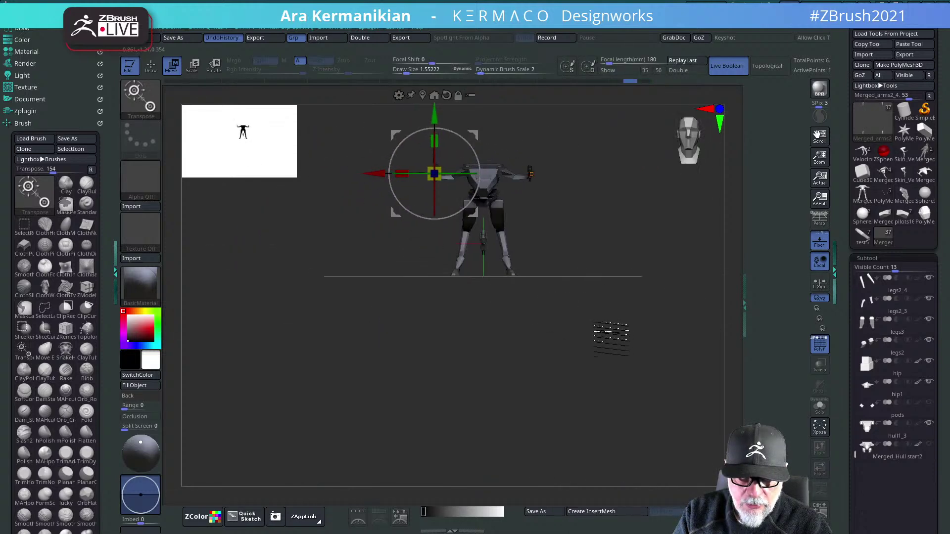
{"action": "key", "text": "space"}
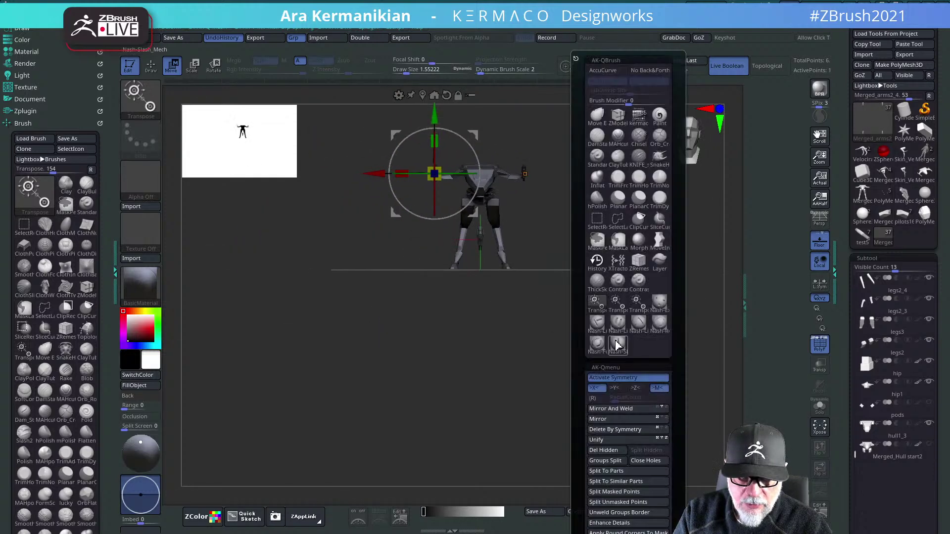
{"action": "left_click", "coordinate": [622, 410]}
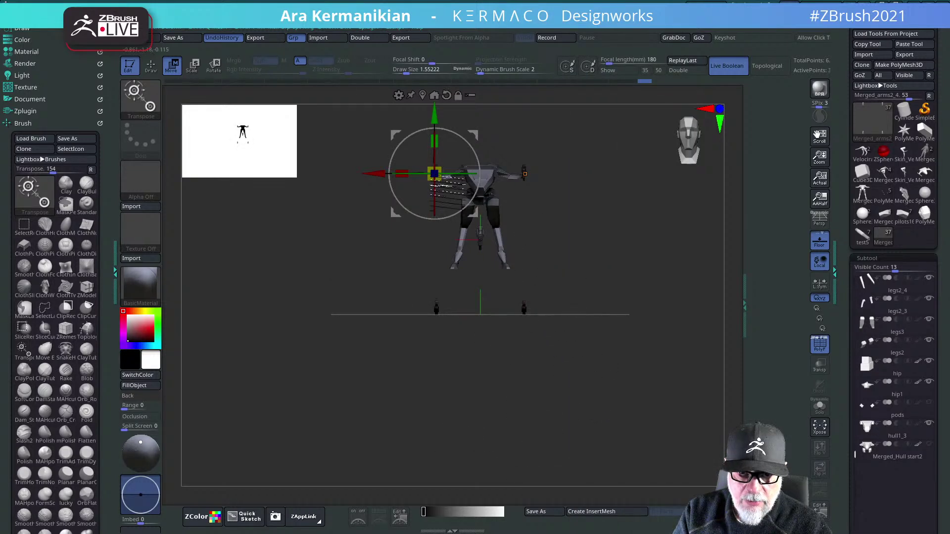
- Move the flipped gun pair up beneath the original guns and adjust its lengthwise alignment
{"action": "key", "text": "space"}
{"action": "left_click_drag", "start_coordinate": [591, 208], "coordinate": [589, 277], "text": "alt"}
{"action": "left_click", "coordinate": [438, 184]}
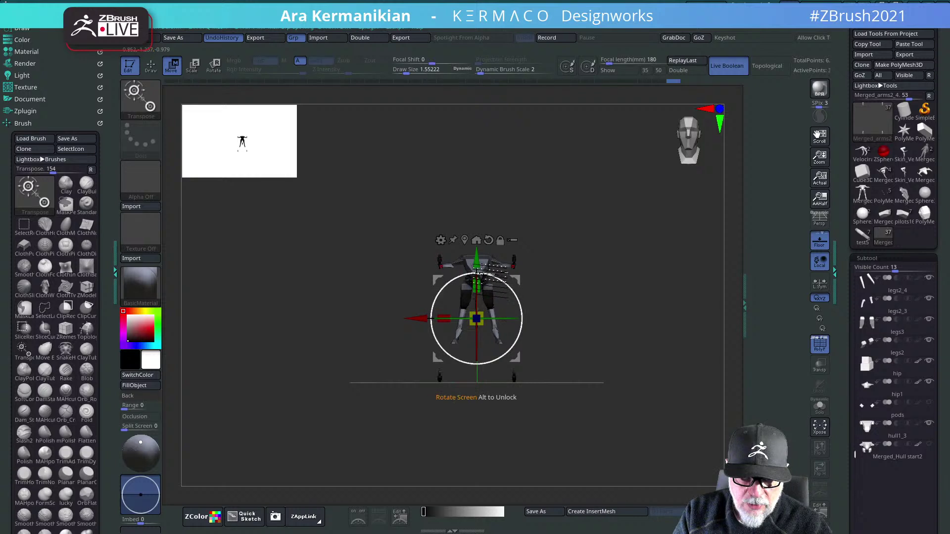
{"action": "left_click_drag", "start_coordinate": [477, 260], "coordinate": [476, 154], "text": "alt"}
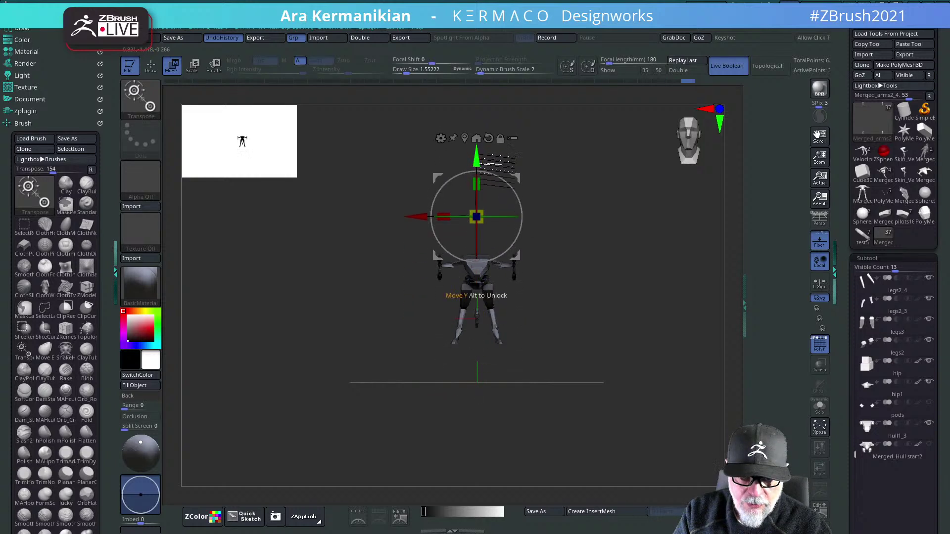
{"action": "left_click_drag", "start_coordinate": [594, 223], "coordinate": [515, 188]}
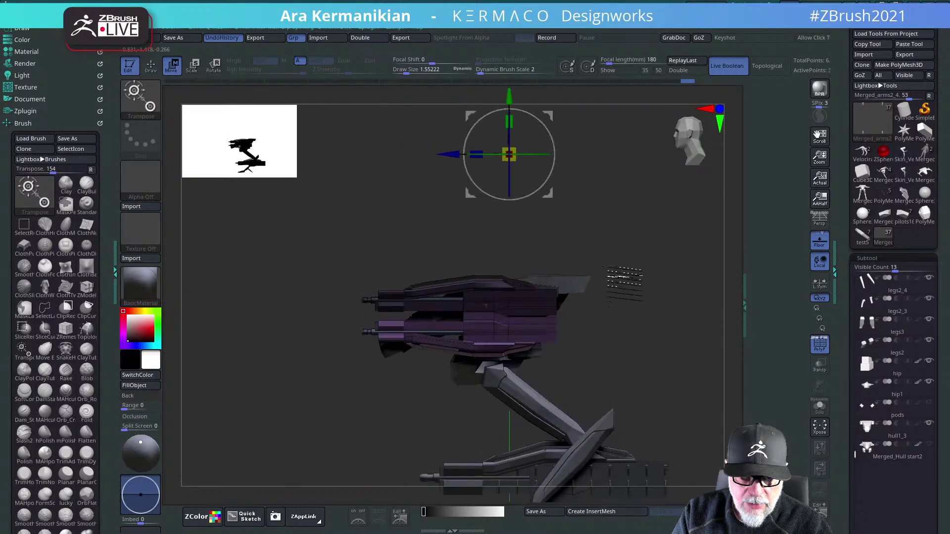
{"action": "left_click_drag", "start_coordinate": [625, 276], "coordinate": [617, 306], "text": "alt"}
{"action": "left_click_drag", "start_coordinate": [443, 186], "coordinate": [477, 187]}
{"action": "left_click_drag", "start_coordinate": [600, 285], "coordinate": [643, 292]}
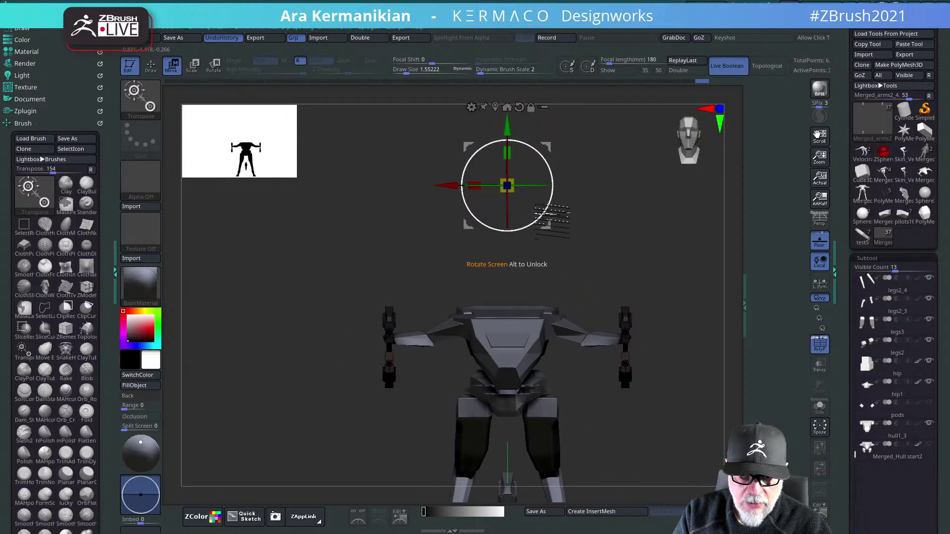
- Try rotating the lower gun pair about the central pivot, and undo the recent transforms
{"action": "left_click_drag", "start_coordinate": [549, 207], "coordinate": [540, 218]}
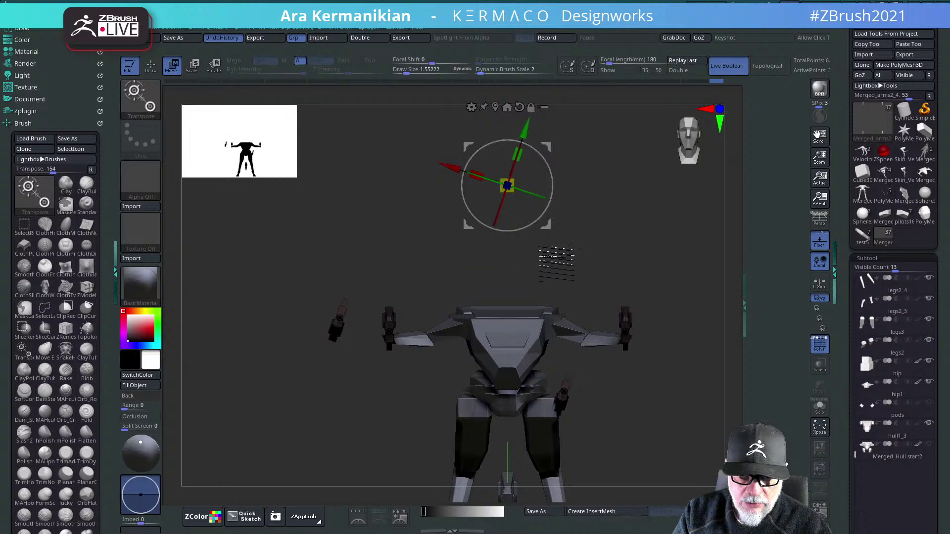
{"action": "key", "text": "ctrl+z"}
{"action": "key", "text": "ctrl+z"}
{"action": "key", "text": "ctrl+z"}
{"action": "key", "text": "ctrl+z"}
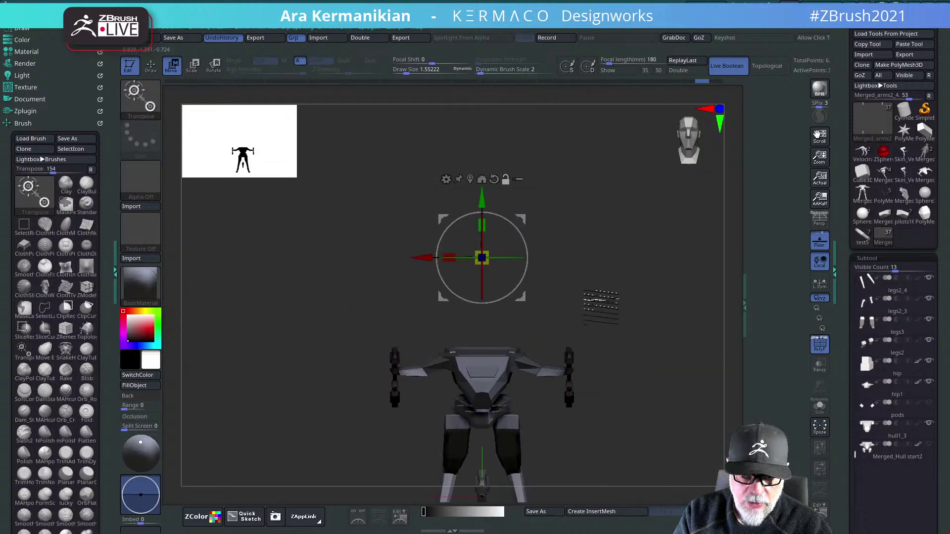
{"action": "key", "text": "ctrl+z"}
- Place the transform pivot on one lower gun and rotate the lower pair symmetrically, angling their lower ends outward by about 39 degrees
{"action": "right_click_drag", "start_coordinate": [584, 216], "coordinate": [533, 266], "text": "alt"}
{"action": "left_click_drag", "start_coordinate": [540, 260], "coordinate": [537, 240]}
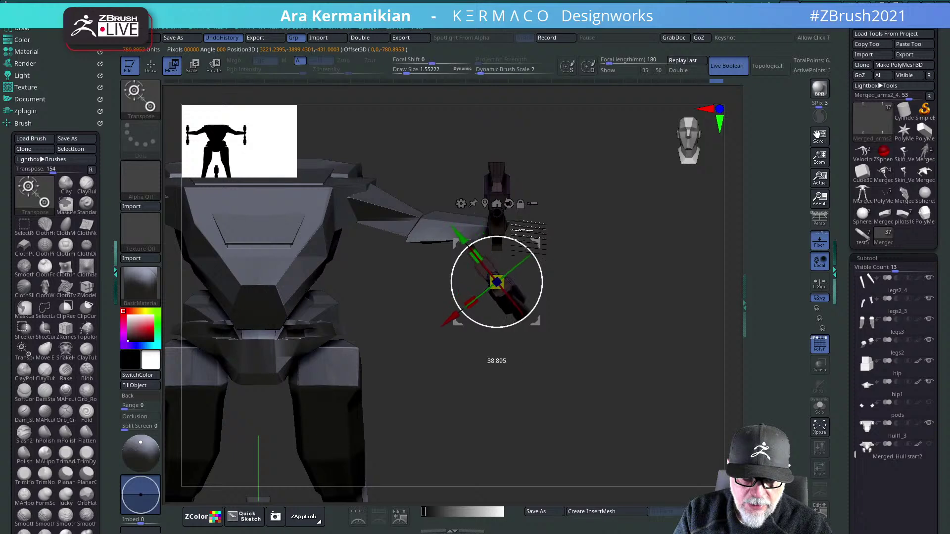
{"action": "mouse_move", "coordinate": [593, 371]}
{"action": "left_mouse_down"}
{"action": "mouse_move", "coordinate": [554, 376]}
{"action": "mouse_move", "coordinate": [603, 371]}
{"action": "left_mouse_up"}
{"action": "left_click_drag", "start_coordinate": [307, 317], "coordinate": [294, 291]}
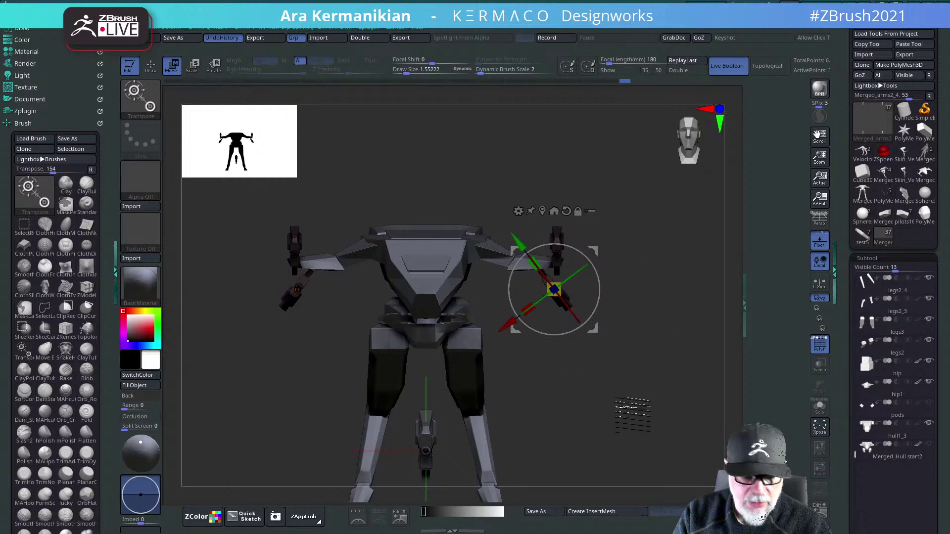
{"action": "key", "text": "ctrl"}
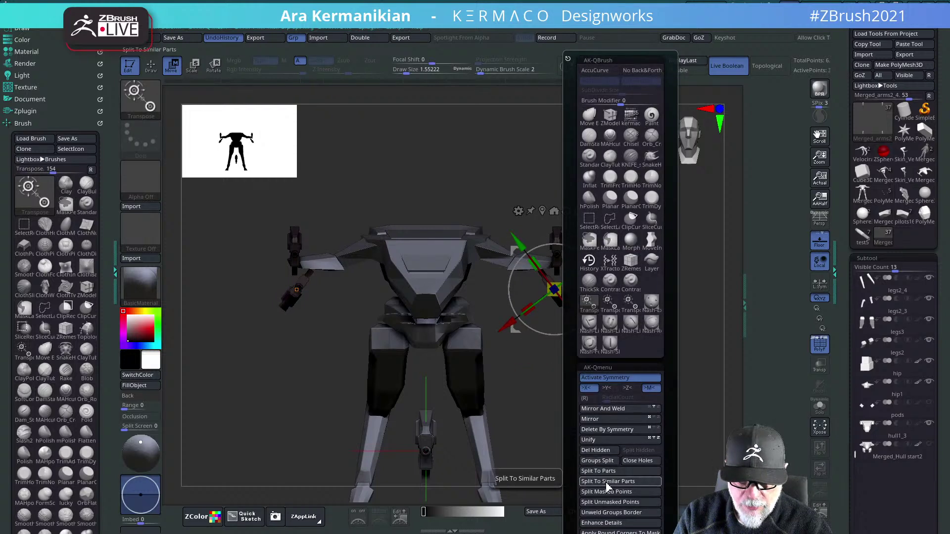
- Split the masked upper gun pair into its own subtool and hide it, leaving only the angled lower guns visible
{"action": "left_click", "coordinate": [606, 492]}
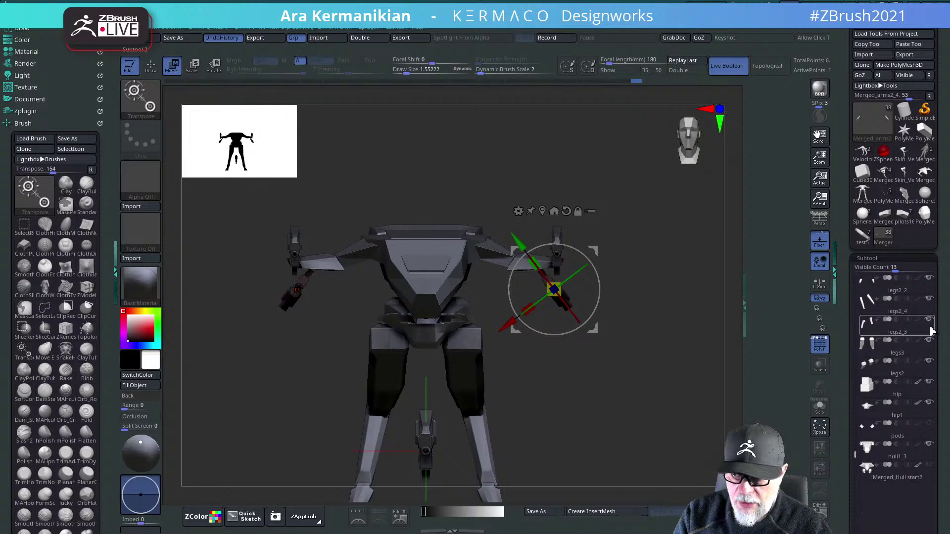
{"action": "mouse_move", "coordinate": [929, 303]}
{"action": "left_click", "coordinate": [912, 331]}
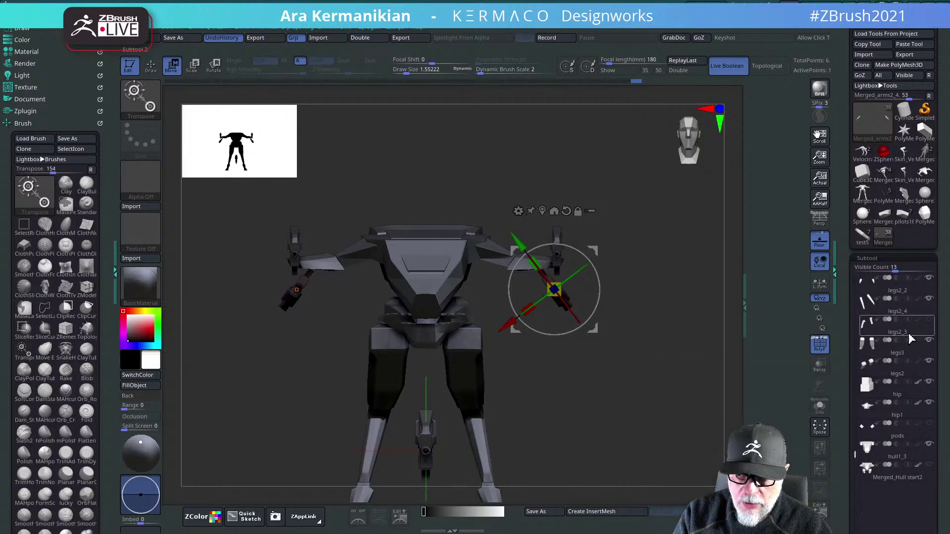
{"action": "left_click", "coordinate": [891, 367]}
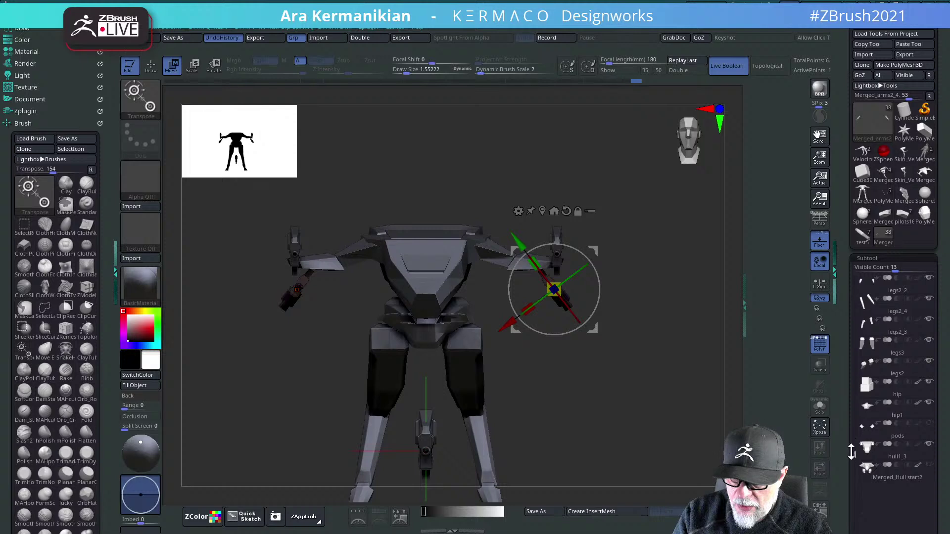
{"action": "left_click_drag", "start_coordinate": [851, 452], "coordinate": [845, 370]}
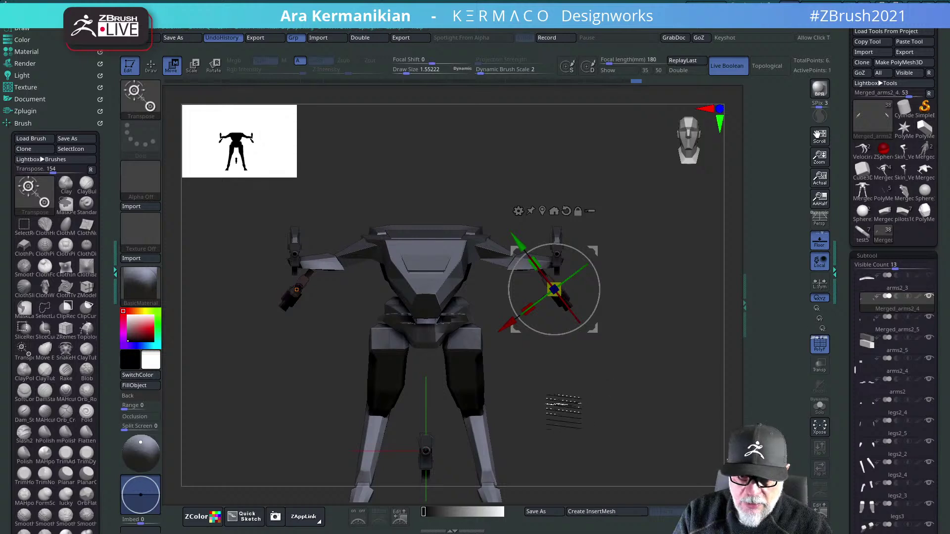
{"action": "left_click_drag", "start_coordinate": [857, 367], "coordinate": [845, 340]}
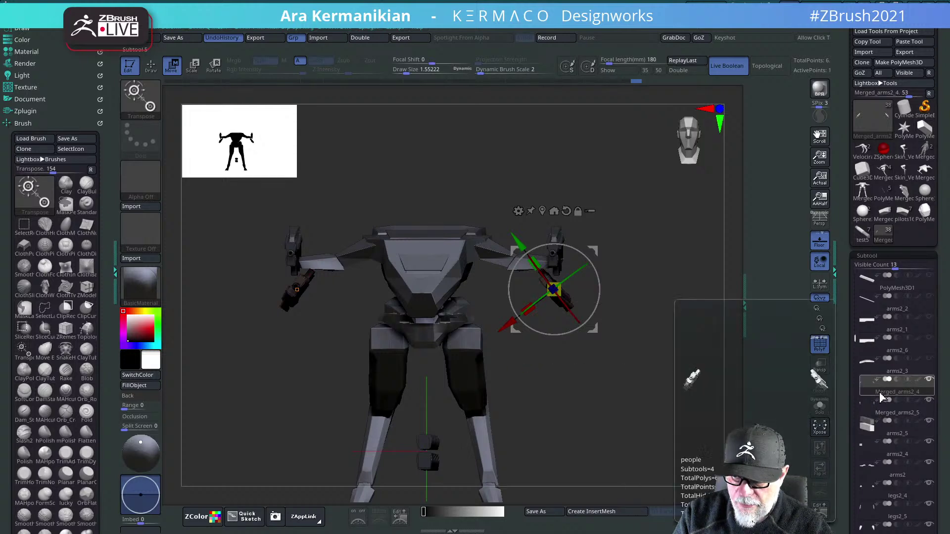
{"action": "left_click", "coordinate": [930, 402]}
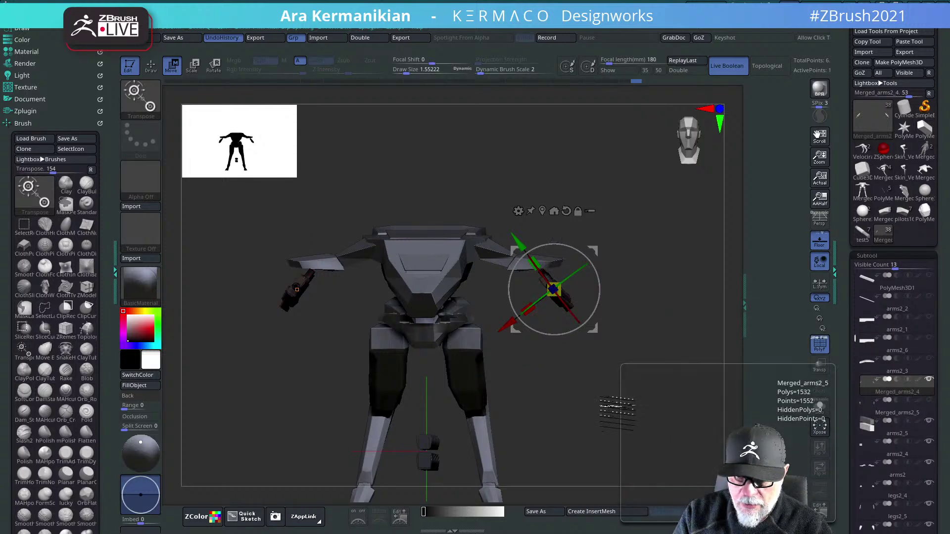
- Mirror and weld the angled gun pair vertically across the Y axis
{"action": "left_click_drag", "start_coordinate": [601, 404], "coordinate": [621, 402]}
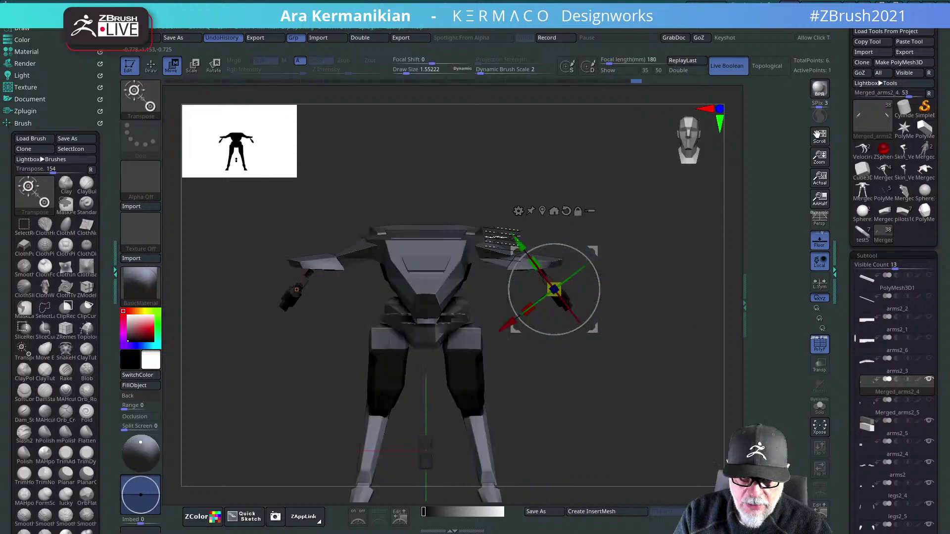
{"action": "left_click_drag", "start_coordinate": [594, 247], "coordinate": [606, 246]}
{"action": "mouse_move", "coordinate": [626, 193]}
{"action": "left_mouse_down"}
{"action": "mouse_move", "coordinate": [600, 196]}
{"action": "mouse_move", "coordinate": [629, 193]}
{"action": "left_mouse_up"}
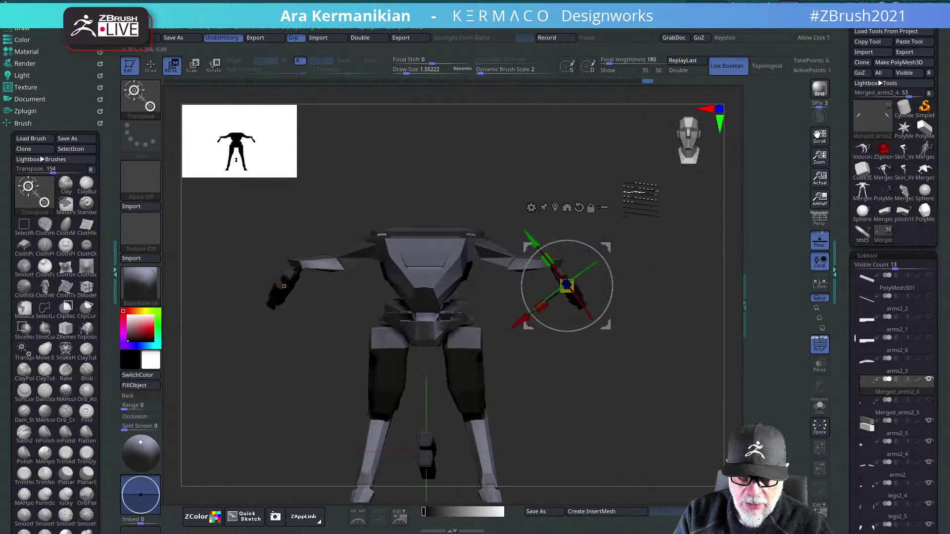
{"action": "left_click_drag", "start_coordinate": [671, 263], "coordinate": [654, 246], "text": "alt"}
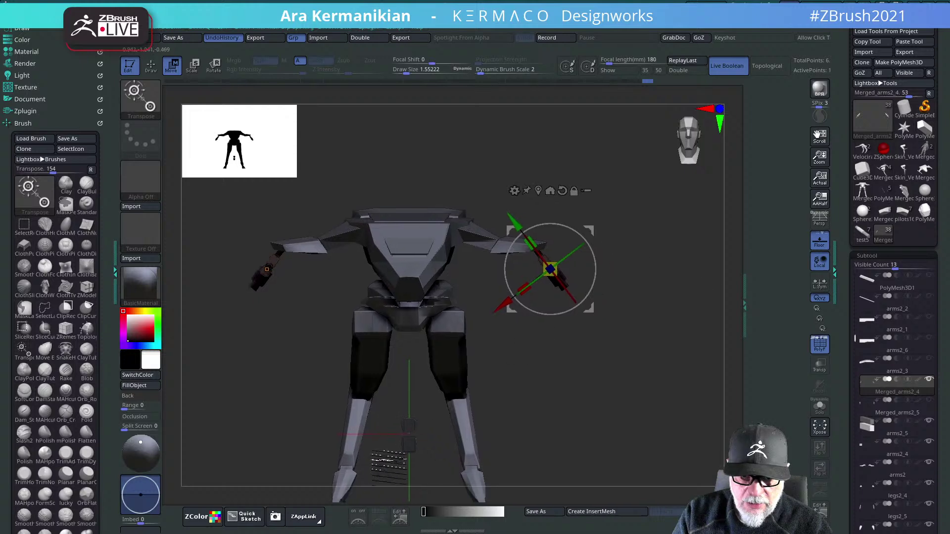
{"action": "left_click_drag", "start_coordinate": [635, 411], "coordinate": [645, 381], "text": "alt"}
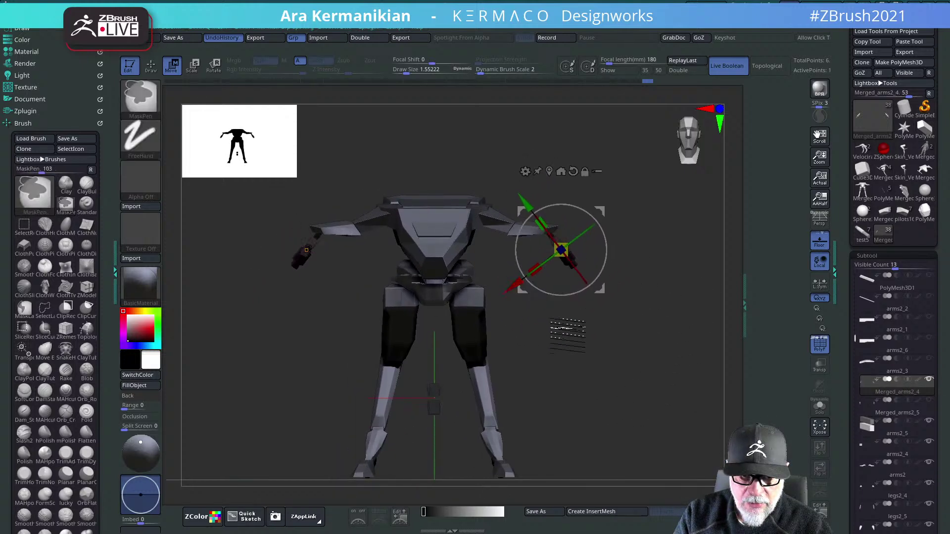
{"action": "key", "text": "space"}
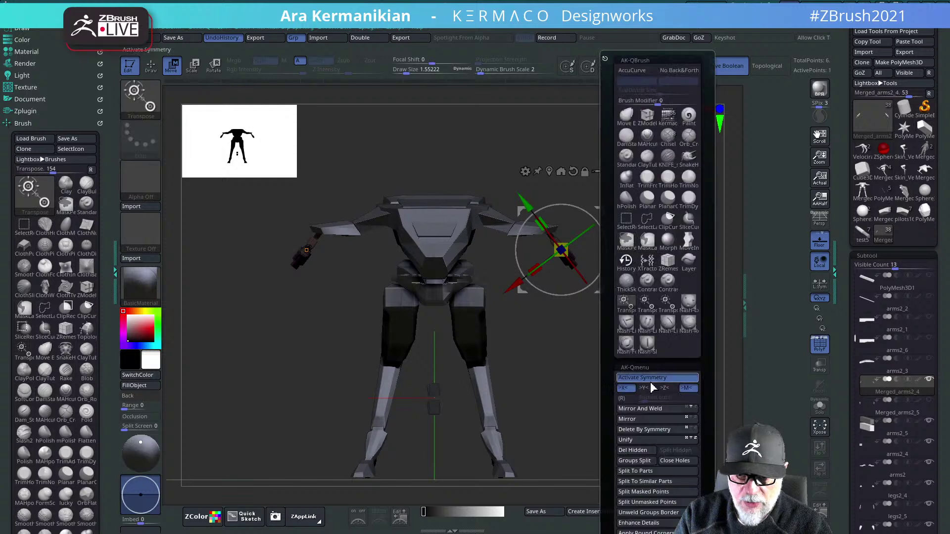
{"action": "left_click", "coordinate": [665, 409]}
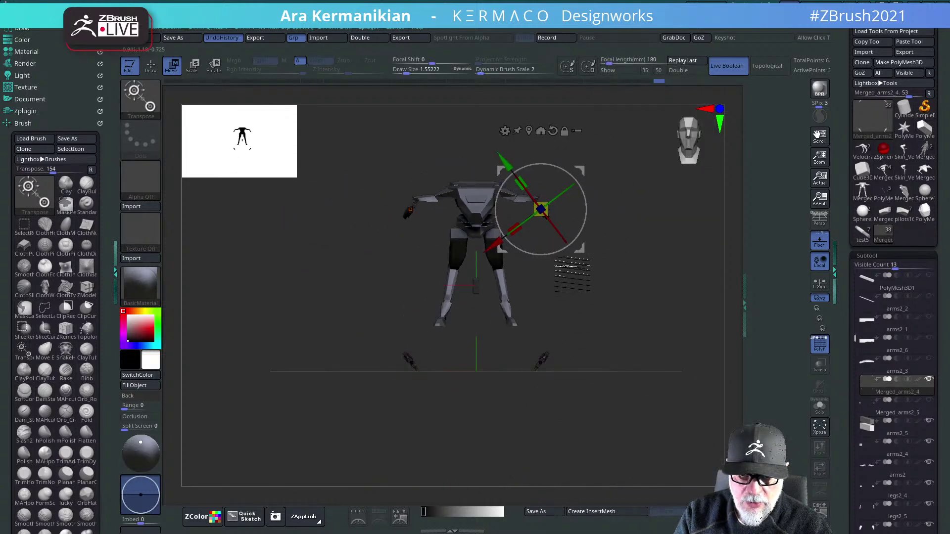
- Mask the original angled guns, centre the pivot on the unmasked mirrored pair, and move that pair up above the arm ends
{"action": "left_click_drag", "start_coordinate": [310, 153], "coordinate": [648, 274], "text": "ctrl"}
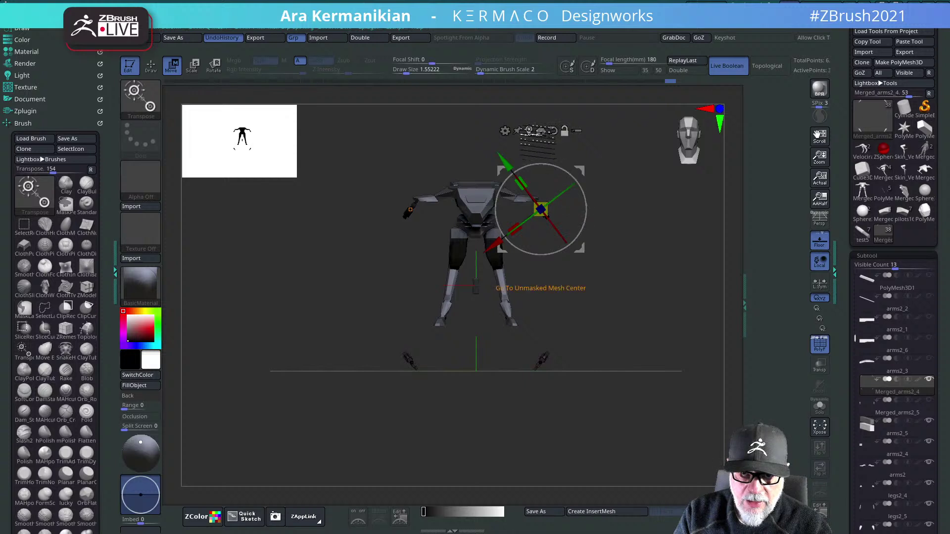
{"action": "left_click", "coordinate": [541, 130]}
{"action": "left_click_drag", "start_coordinate": [509, 318], "coordinate": [380, 149]}
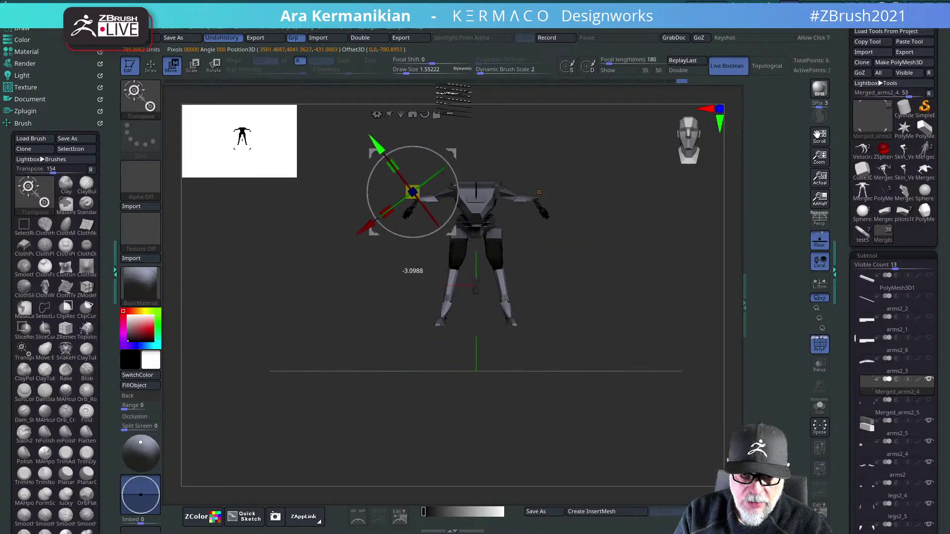
{"action": "left_click", "coordinate": [410, 361], "text": "ctrl"}
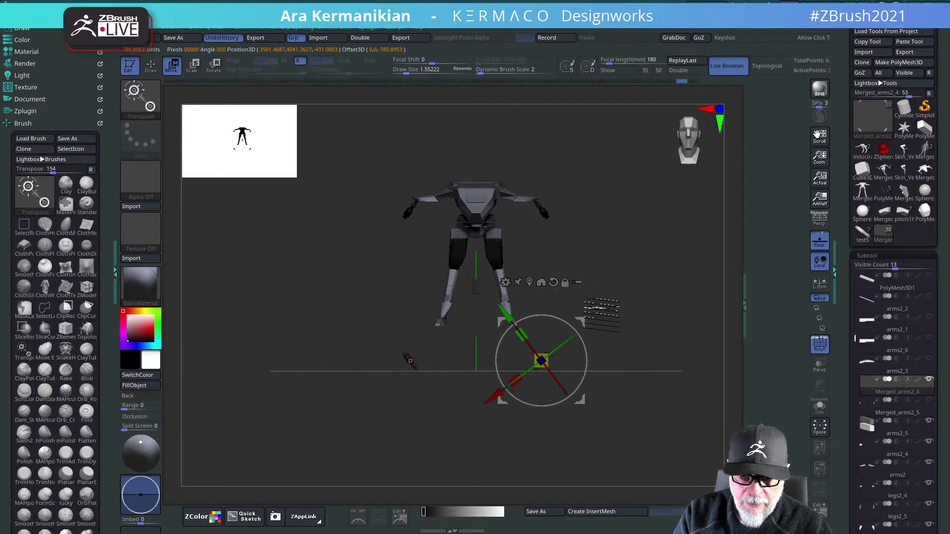
{"action": "left_click_drag", "start_coordinate": [541, 360], "coordinate": [540, 191]}
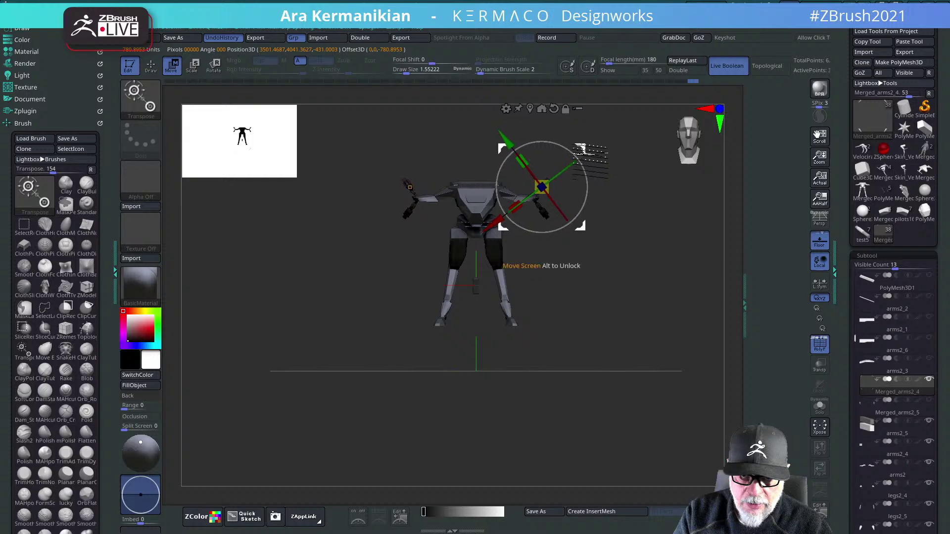
{"action": "left_click_drag", "start_coordinate": [408, 188], "coordinate": [443, 251], "text": "alt"}
{"action": "left_click_drag", "start_coordinate": [677, 303], "coordinate": [727, 296]}
{"action": "left_click_drag", "start_coordinate": [651, 291], "coordinate": [718, 295], "text": "alt"}
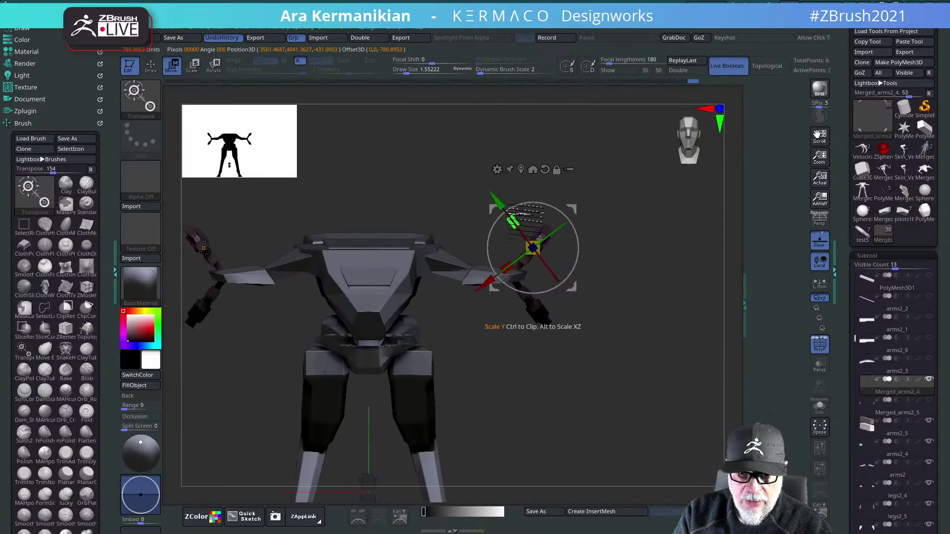
{"action": "left_click_drag", "start_coordinate": [555, 208], "coordinate": [549, 244]}
{"action": "scroll", "coordinate": [558, 285], "scroll_direction": "up", "scroll_amount": 4}
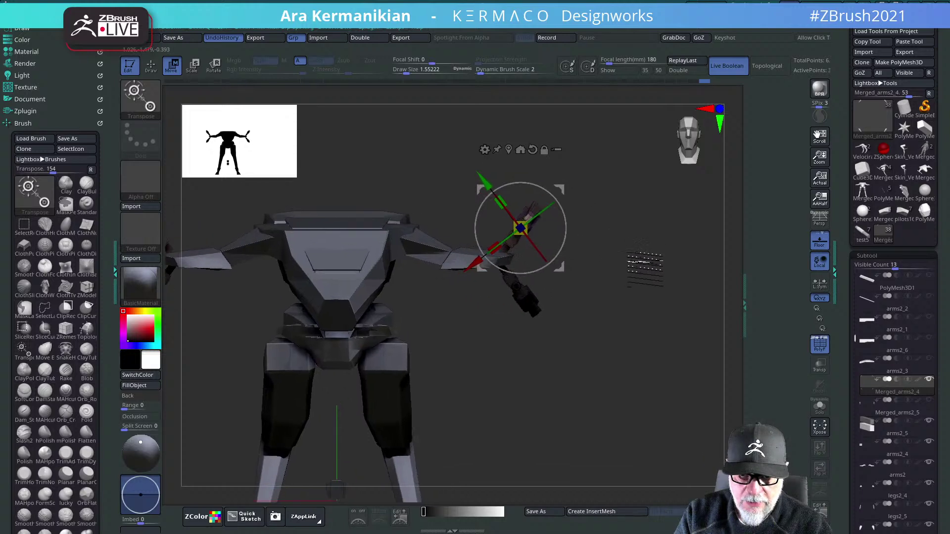
{"action": "key", "text": "ctrl+shift"}
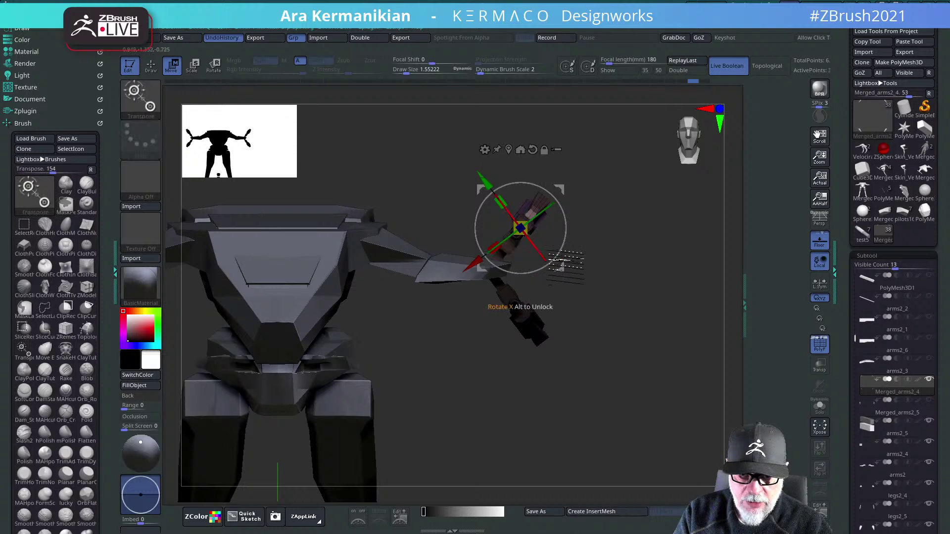
{"action": "left_click_drag", "start_coordinate": [610, 338], "coordinate": [663, 331], "text": "alt"}
{"action": "scroll", "coordinate": [662, 331], "scroll_direction": "down", "scroll_amount": 5}
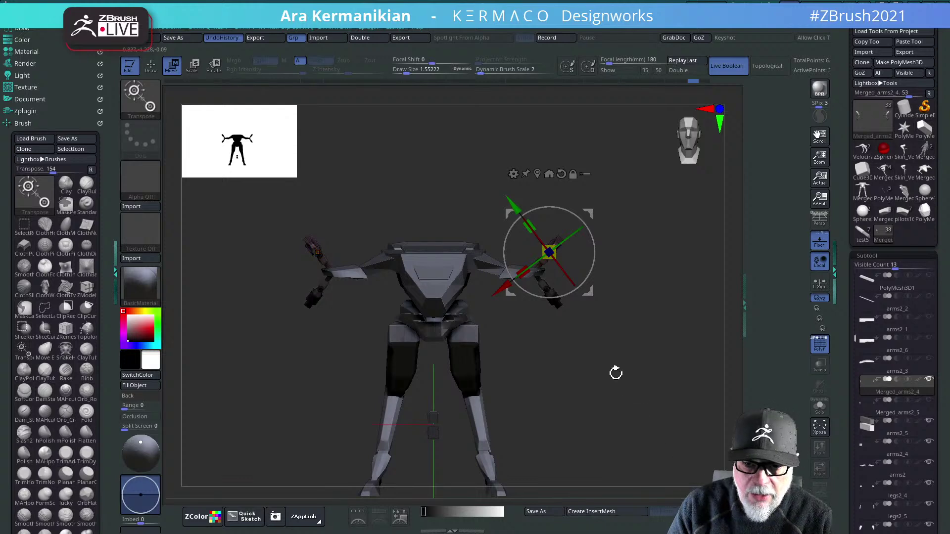
- Isolate the two guns on one arm, delete the hidden guns, and mirror and weld the remaining ones onto the opposite arm
{"action": "left_click_drag", "start_coordinate": [230, 205], "coordinate": [365, 378], "text": "ctrl+shift"}
{"action": "key", "text": "space"}
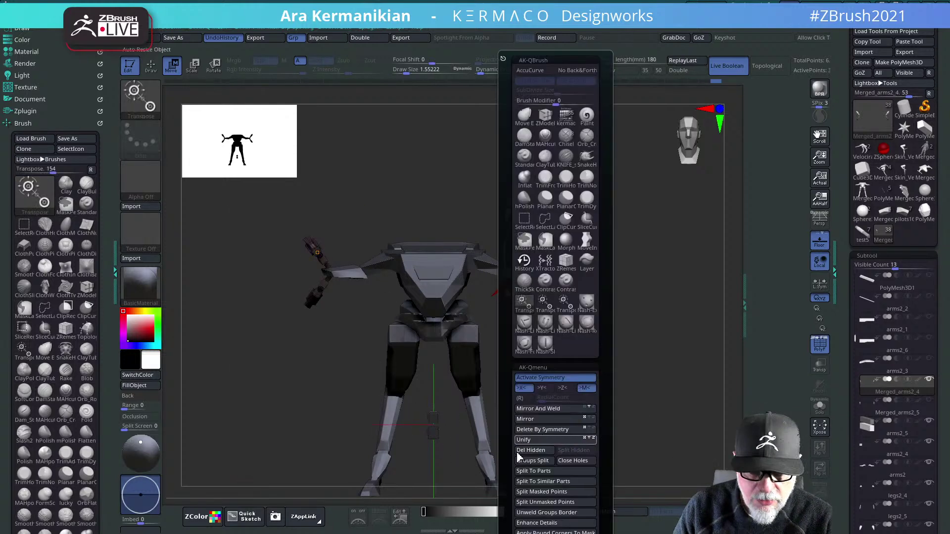
{"action": "left_click_drag", "start_coordinate": [256, 220], "coordinate": [356, 365], "text": "ctrl+shift"}
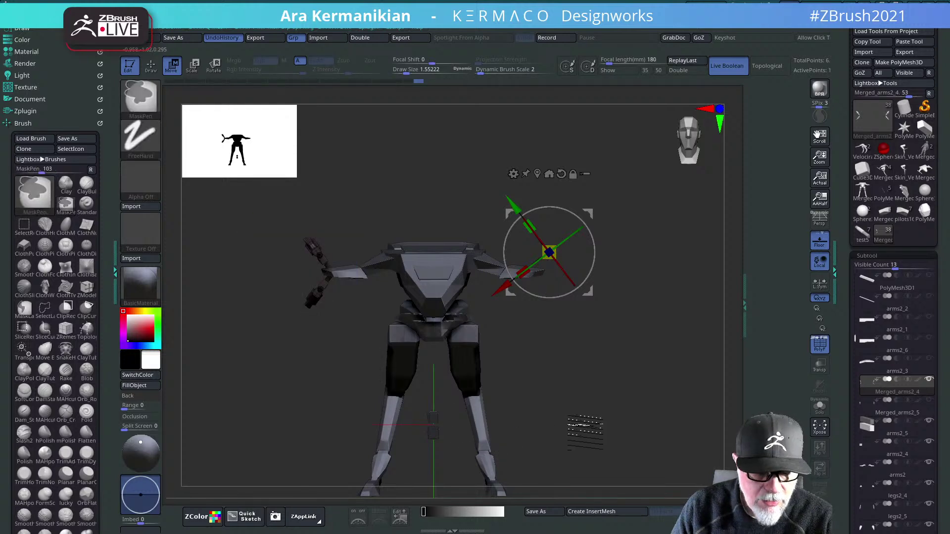
{"action": "key", "text": "space"}
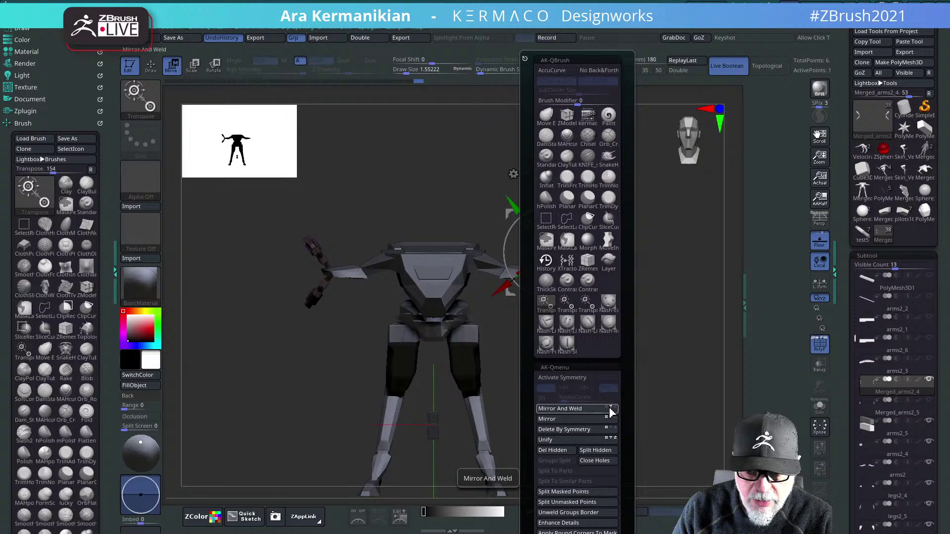
{"action": "left_click", "coordinate": [580, 410]}
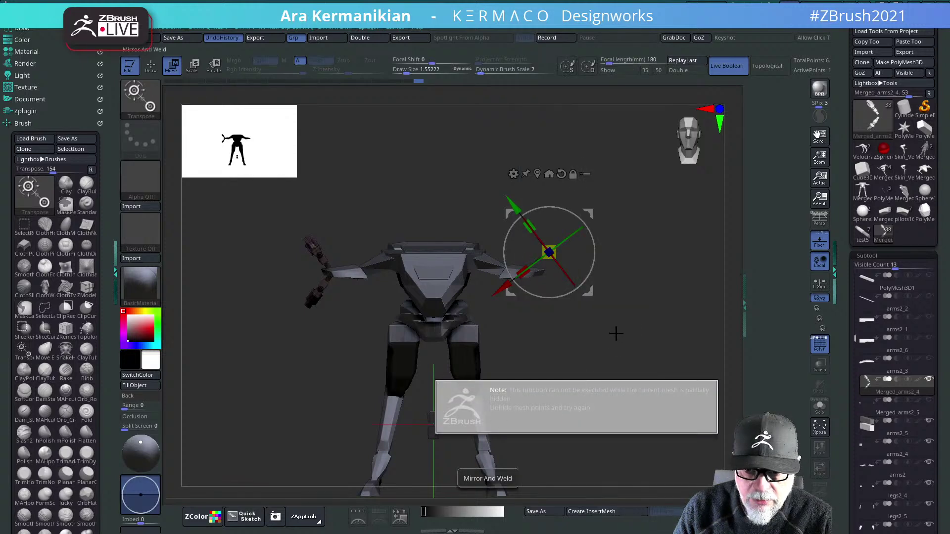
{"action": "key", "text": "space"}
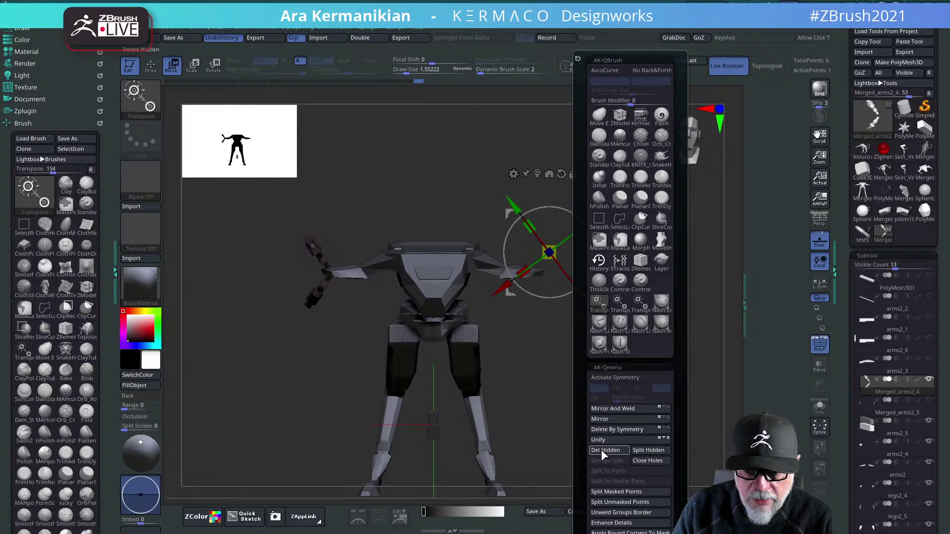
{"action": "left_click", "coordinate": [604, 452]}
{"action": "key", "text": "space"}
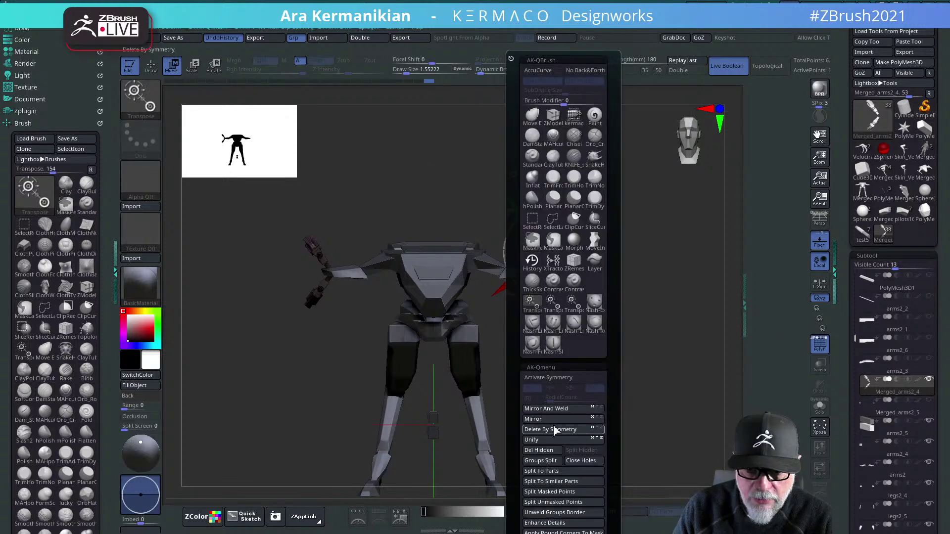
{"action": "left_click", "coordinate": [556, 410]}
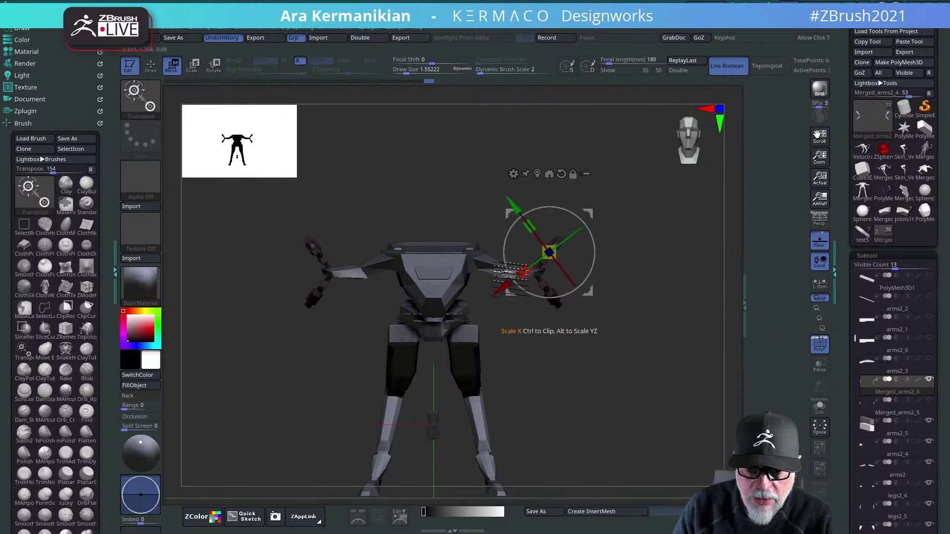
- Mask one arm's guns, reset the transform orientation, and move the opposite arm's guns along X to form an X-shaped four-gun cluster
{"action": "left_click_drag", "start_coordinate": [589, 214], "coordinate": [574, 210]}
{"action": "key", "text": "ctrl+z"}
{"action": "left_click_drag", "start_coordinate": [223, 221], "coordinate": [364, 401], "text": "ctrl"}
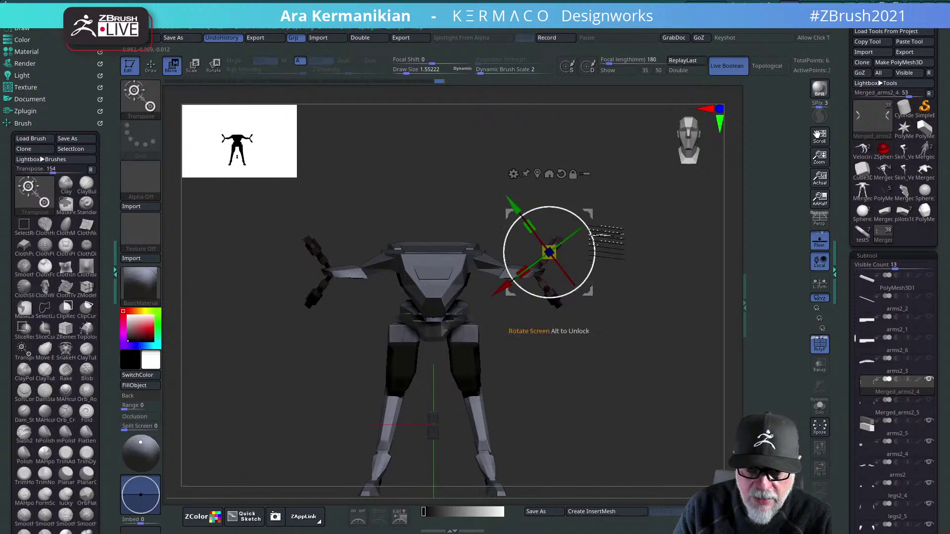
{"action": "left_click_drag", "start_coordinate": [589, 214], "coordinate": [387, 221]}
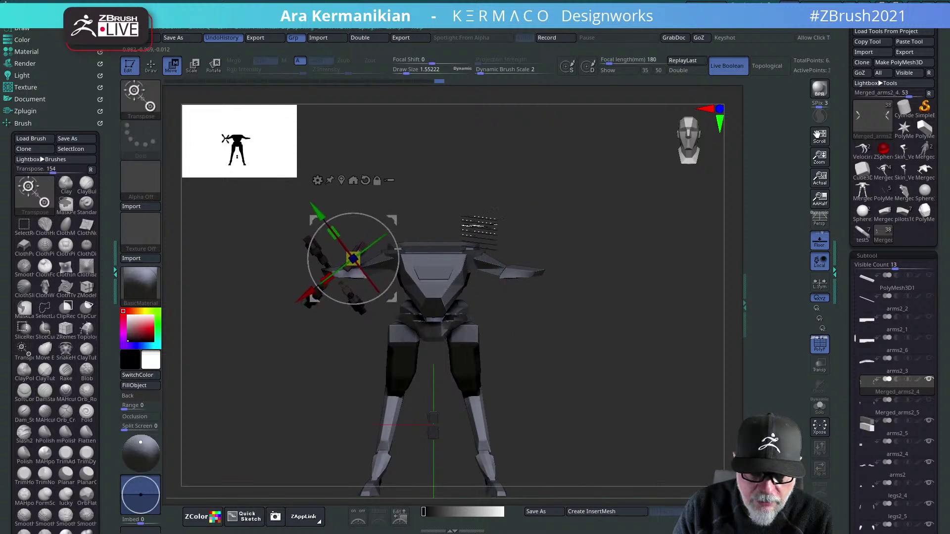
{"action": "key", "text": "ctrl+z"}
{"action": "left_click", "coordinate": [549, 173]}
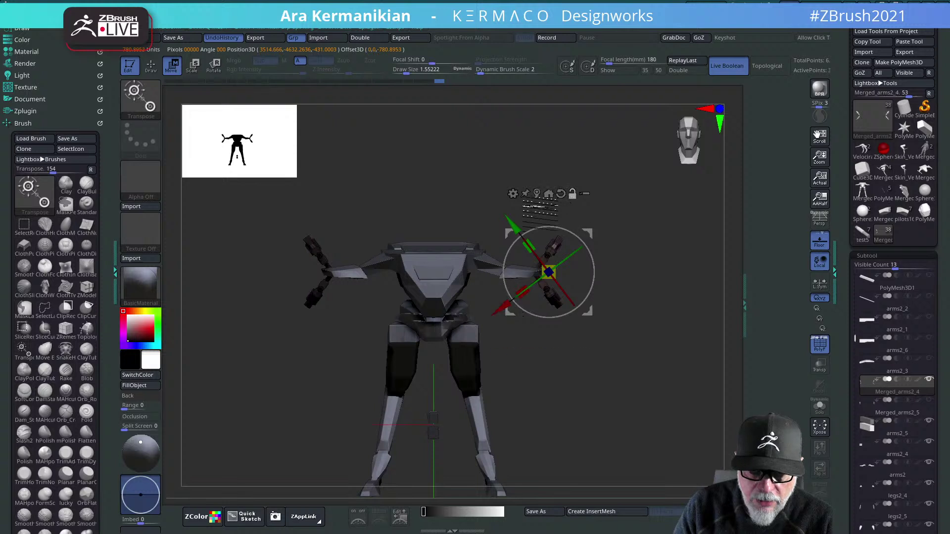
{"action": "left_click", "coordinate": [548, 193]}
{"action": "left_click_drag", "start_coordinate": [505, 271], "coordinate": [308, 272]}
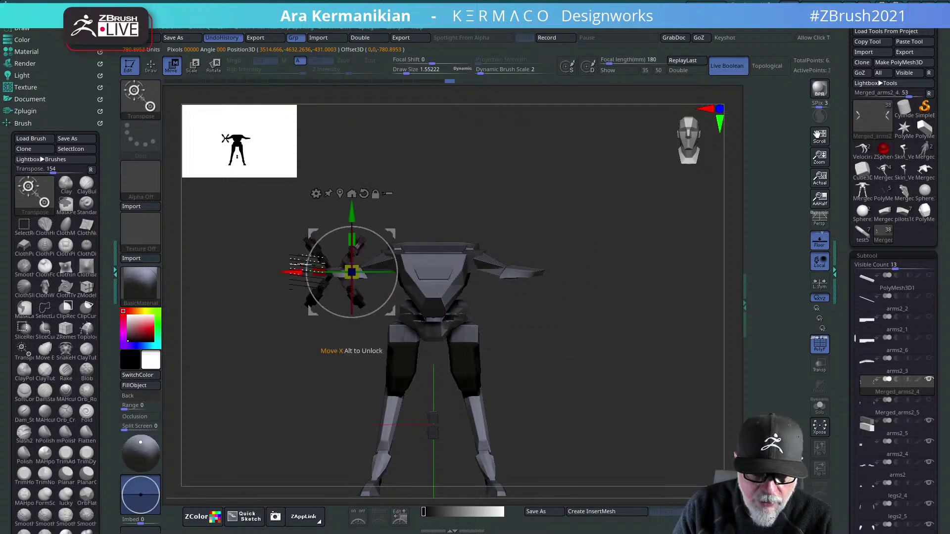
- Mirror and weld the four-gun cluster onto the other arm, and return to drawing mode
{"action": "key", "text": "ctrl"}
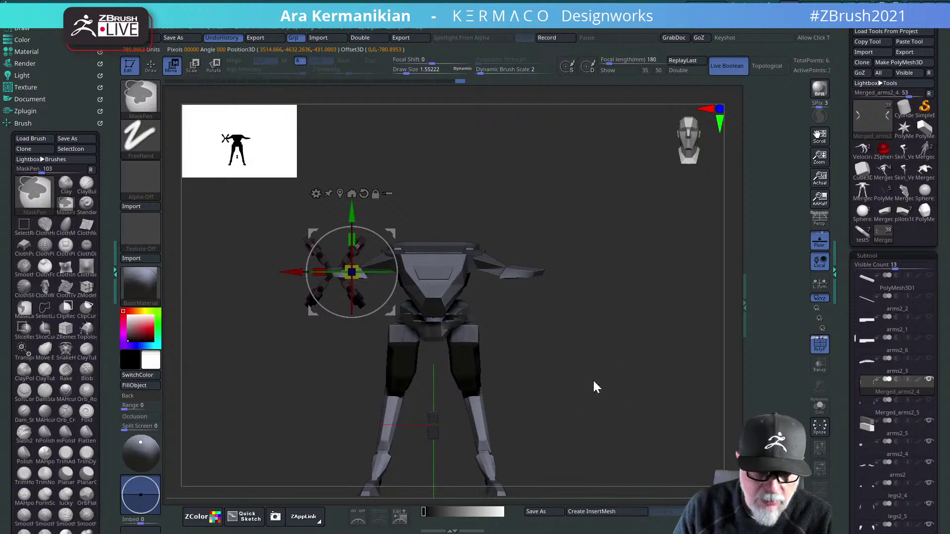
{"action": "key", "text": "ctrl+1"}
{"action": "left_click", "coordinate": [583, 409]}
{"action": "mouse_move", "coordinate": [671, 372]}
{"action": "left_mouse_down"}
{"action": "mouse_move", "coordinate": [641, 410]}
{"action": "mouse_move", "coordinate": [589, 398]}
{"action": "mouse_move", "coordinate": [659, 388]}
{"action": "mouse_move", "coordinate": [677, 366]}
{"action": "mouse_move", "coordinate": [649, 384]}
{"action": "mouse_move", "coordinate": [599, 393]}
{"action": "mouse_move", "coordinate": [647, 398]}
{"action": "mouse_move", "coordinate": [646, 381]}
{"action": "left_mouse_up"}
{"action": "key", "text": "q"}
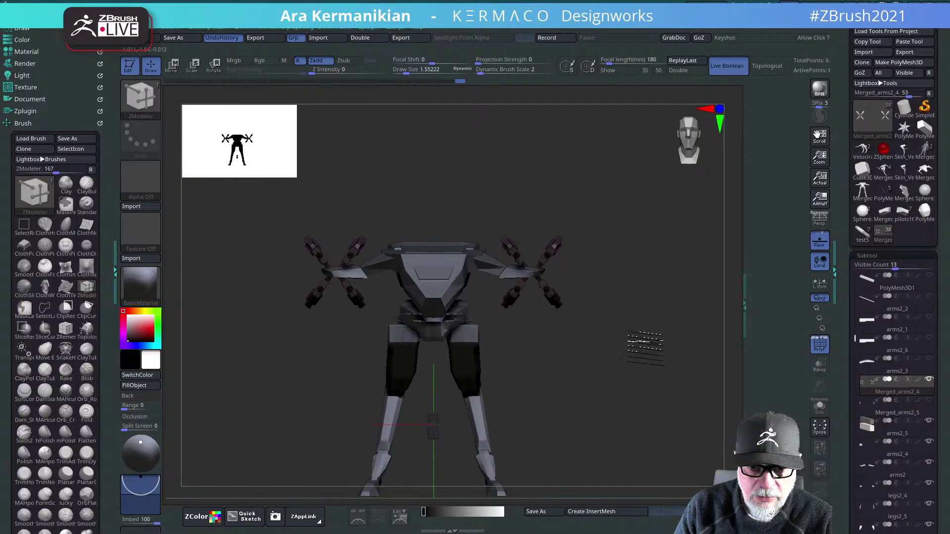
- Mask the upper row of guns from a side view
{"action": "left_click_drag", "start_coordinate": [645, 348], "coordinate": [611, 344]}
{"action": "left_click_drag", "start_coordinate": [554, 238], "coordinate": [509, 236], "text": "shift"}
{"action": "mouse_move", "coordinate": [182, 215]}
{"action": "left_mouse_down", "text": "ctrl+shift"}
{"action": "mouse_move", "coordinate": [554, 258]}
{"action": "mouse_move", "coordinate": [558, 268]}
{"action": "mouse_move", "coordinate": [583, 270]}
{"action": "mouse_move", "coordinate": [570, 194]}
{"action": "left_mouse_up", "text": "ctrl+shift"}
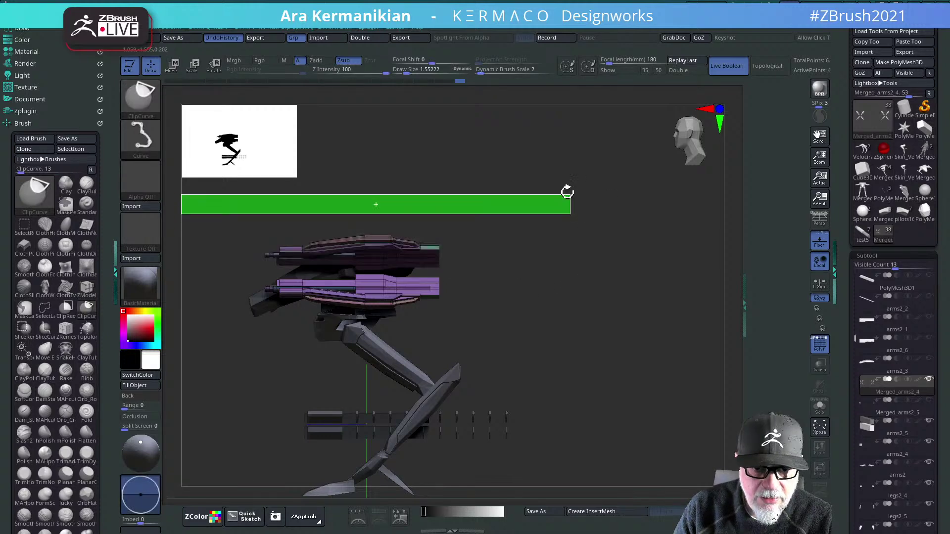
{"action": "left_click_drag", "start_coordinate": [206, 198], "coordinate": [566, 270], "text": "ctrl"}
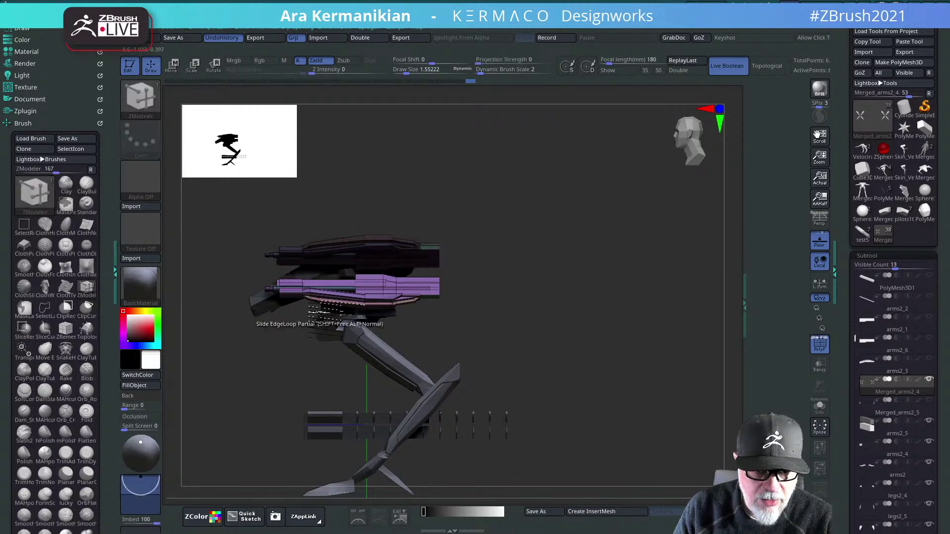
- Move the unmasked lower guns on both arms backward along Z, and return to drawing mode
{"action": "key", "text": "w"}
{"action": "left_click_drag", "start_coordinate": [294, 271], "coordinate": [380, 271]}
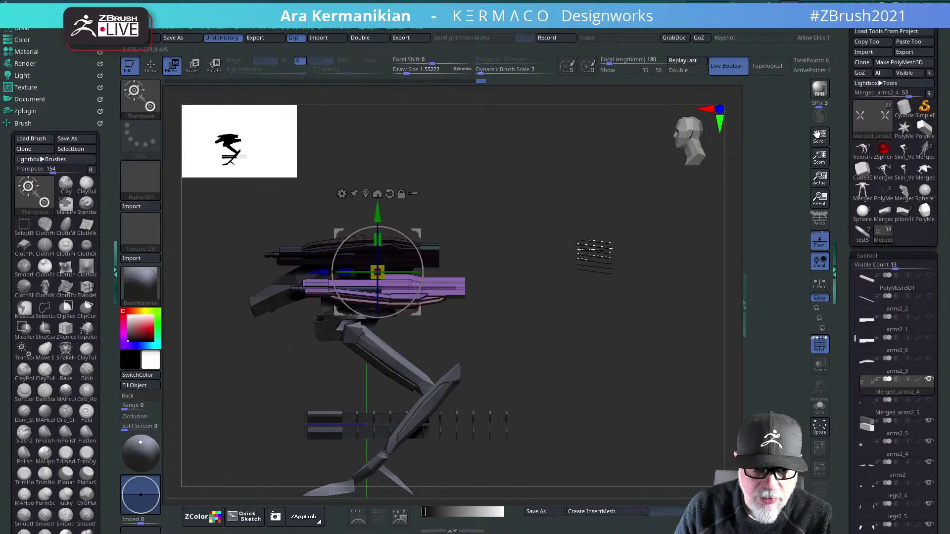
{"action": "mouse_move", "coordinate": [595, 258]}
{"action": "left_mouse_down"}
{"action": "mouse_move", "coordinate": [643, 248]}
{"action": "mouse_move", "coordinate": [639, 254]}
{"action": "mouse_move", "coordinate": [664, 219]}
{"action": "mouse_move", "coordinate": [623, 240]}
{"action": "mouse_move", "coordinate": [622, 218]}
{"action": "mouse_move", "coordinate": [658, 314]}
{"action": "mouse_move", "coordinate": [588, 315]}
{"action": "mouse_move", "coordinate": [648, 315]}
{"action": "left_mouse_up"}
{"action": "key", "text": "q"}
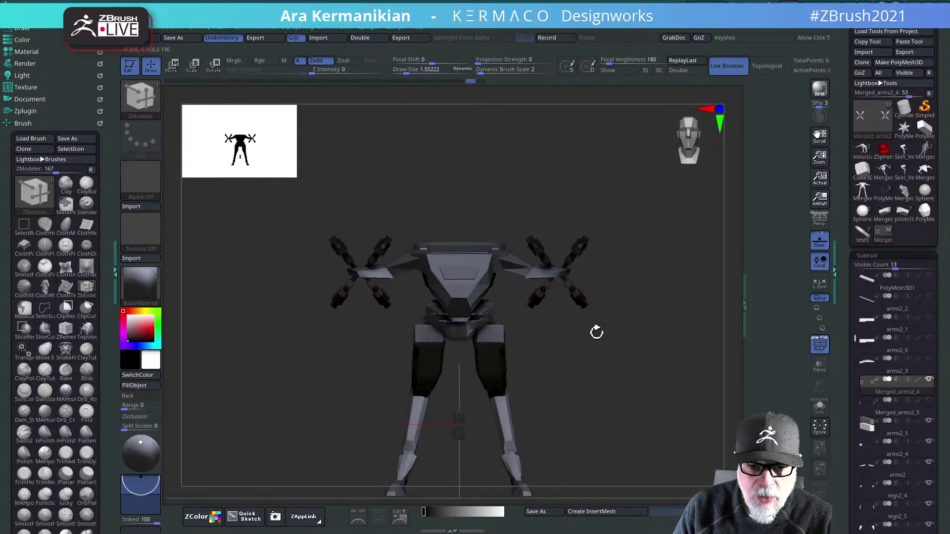
- Hide the upper guns from a front view and reposition the lower guns slightly along the Y and X axes
{"action": "mouse_move", "coordinate": [256, 203]}
{"action": "left_mouse_down", "text": "ctrl+shift"}
{"action": "mouse_move", "coordinate": [651, 235]}
{"action": "mouse_move", "coordinate": [699, 318]}
{"action": "mouse_move", "coordinate": [631, 342]}
{"action": "mouse_move", "coordinate": [627, 375]}
{"action": "mouse_move", "coordinate": [674, 346]}
{"action": "mouse_move", "coordinate": [636, 371]}
{"action": "mouse_move", "coordinate": [299, 319]}
{"action": "mouse_move", "coordinate": [254, 280]}
{"action": "left_mouse_up", "text": "ctrl+shift"}
{"action": "mouse_move", "coordinate": [653, 391]}
{"action": "left_mouse_down"}
{"action": "mouse_move", "coordinate": [604, 421]}
{"action": "mouse_move", "coordinate": [658, 424]}
{"action": "mouse_move", "coordinate": [678, 409]}
{"action": "mouse_move", "coordinate": [657, 403]}
{"action": "mouse_move", "coordinate": [666, 398]}
{"action": "left_mouse_up"}
{"action": "key", "text": "w"}
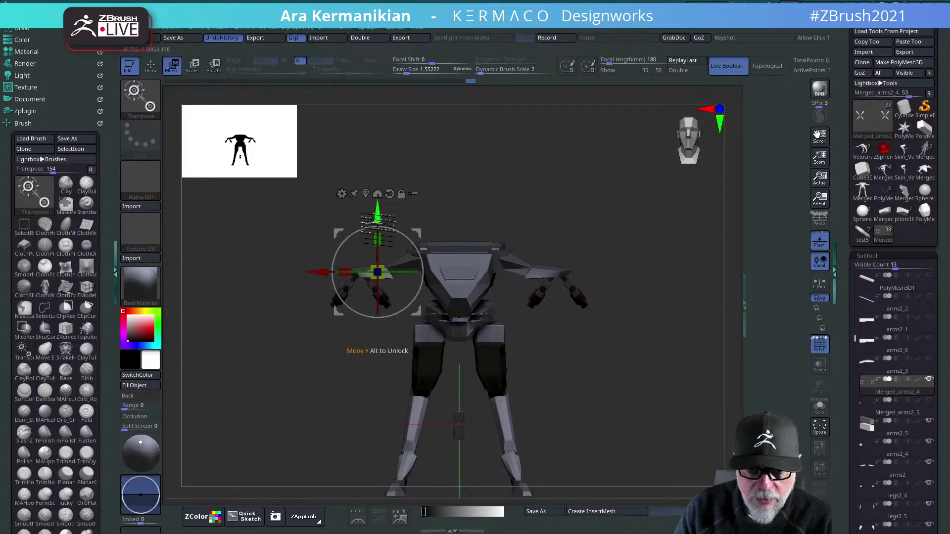
{"action": "left_click_drag", "start_coordinate": [379, 216], "coordinate": [378, 203]}
{"action": "left_click_drag", "start_coordinate": [319, 263], "coordinate": [307, 261]}
{"action": "left_click_drag", "start_coordinate": [370, 200], "coordinate": [370, 207]}
{"action": "mouse_move", "coordinate": [674, 208]}
{"action": "left_mouse_down"}
{"action": "mouse_move", "coordinate": [678, 260]}
{"action": "mouse_move", "coordinate": [665, 239]}
{"action": "mouse_move", "coordinate": [683, 250]}
{"action": "left_mouse_up"}
- Undo the gun edits back to the stage with a single upright gun on each arm
{"action": "key", "text": "ctrl+z"}
{"action": "key", "text": "ctrl+z"}
{"action": "key", "text": "ctrl+z"}
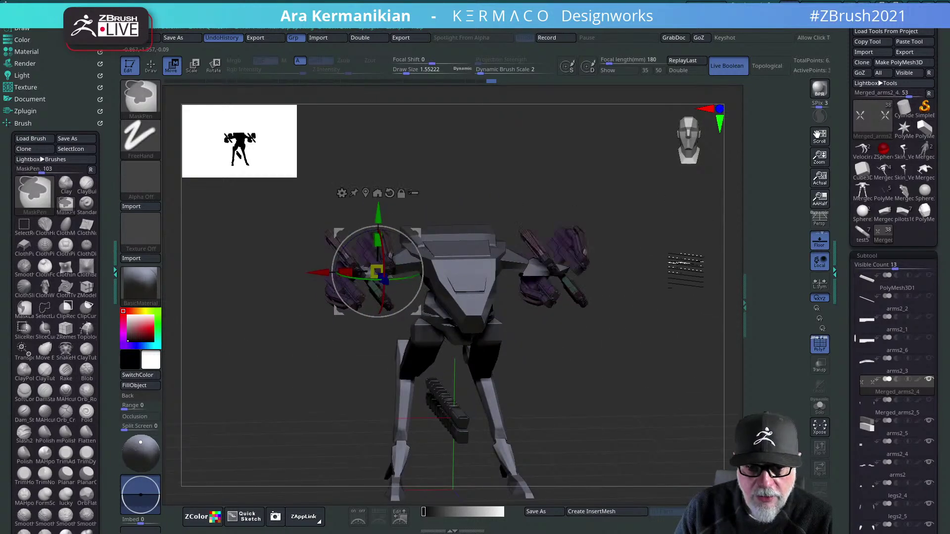
{"action": "key", "text": "ctrl+z"}
{"action": "key", "text": "ctrl+z"}
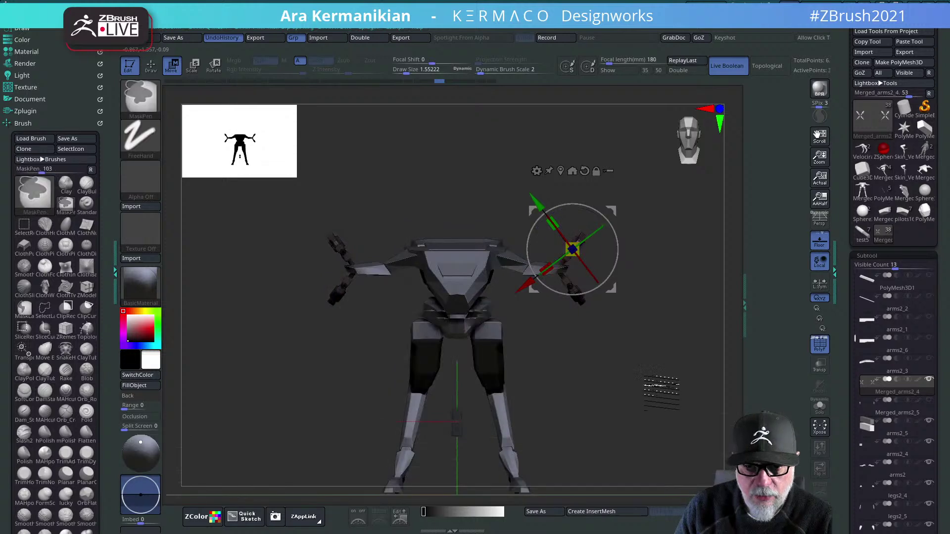
{"action": "key", "text": "ctrl+z"}
{"action": "key", "text": "ctrl+z"}
{"action": "key", "text": "ctrl+z"}
{"action": "key", "text": "ctrl+z"}
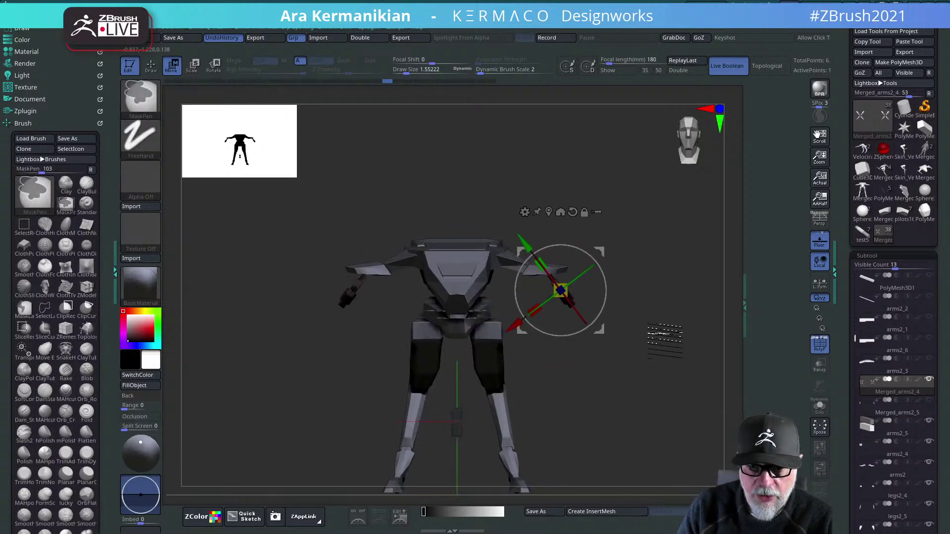
{"action": "key", "text": "ctrl+z"}
{"action": "key", "text": "ctrl+z"}
{"action": "key", "text": "ctrl+z"}
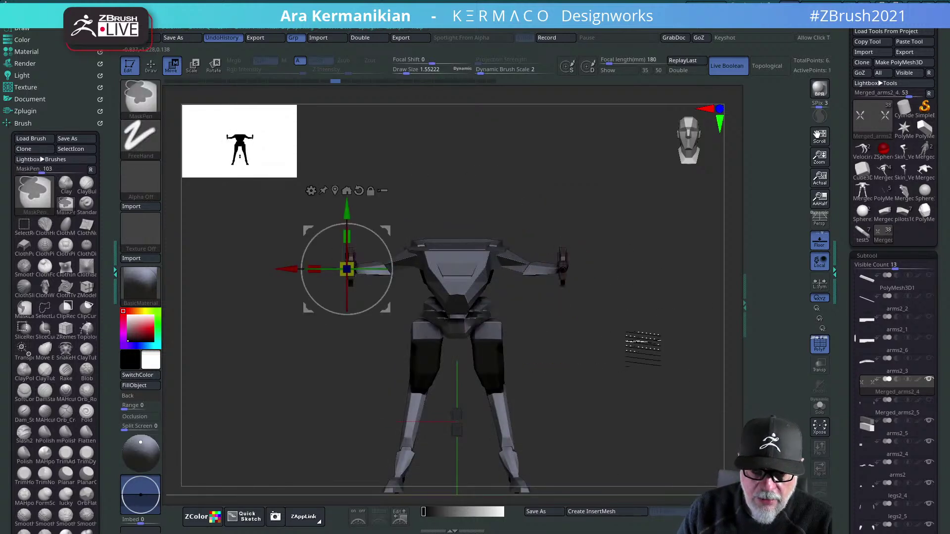
- Move the single guns on both arms backward along Z, accepting the removal of the newer undo history
{"action": "mouse_move", "coordinate": [644, 349]}
{"action": "left_mouse_down", "text": "ctrl+shift"}
{"action": "mouse_move", "coordinate": [629, 362]}
{"action": "mouse_move", "coordinate": [674, 361]}
{"action": "mouse_move", "coordinate": [678, 336]}
{"action": "mouse_move", "coordinate": [685, 367]}
{"action": "left_mouse_up", "text": "ctrl+shift"}
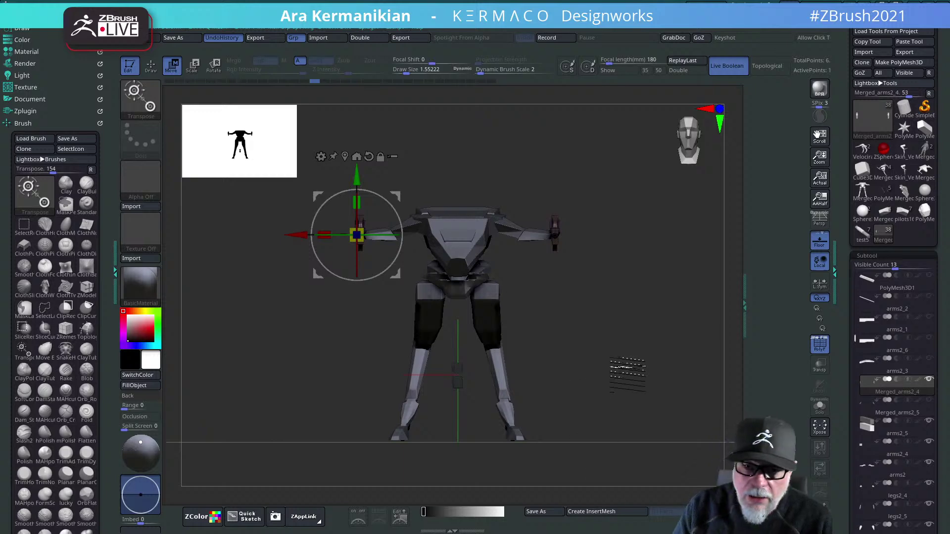
{"action": "left_click_drag", "start_coordinate": [627, 374], "coordinate": [661, 391]}
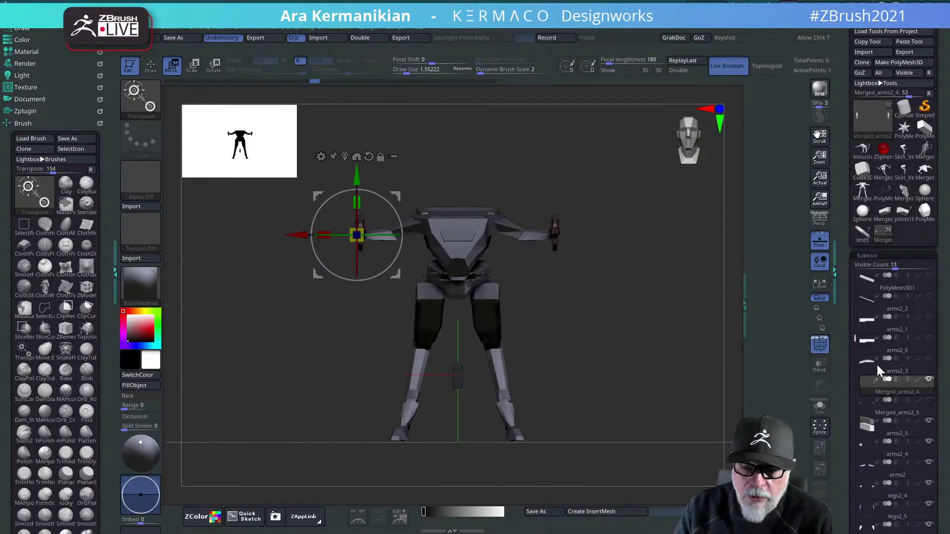
{"action": "mouse_move", "coordinate": [878, 371]}
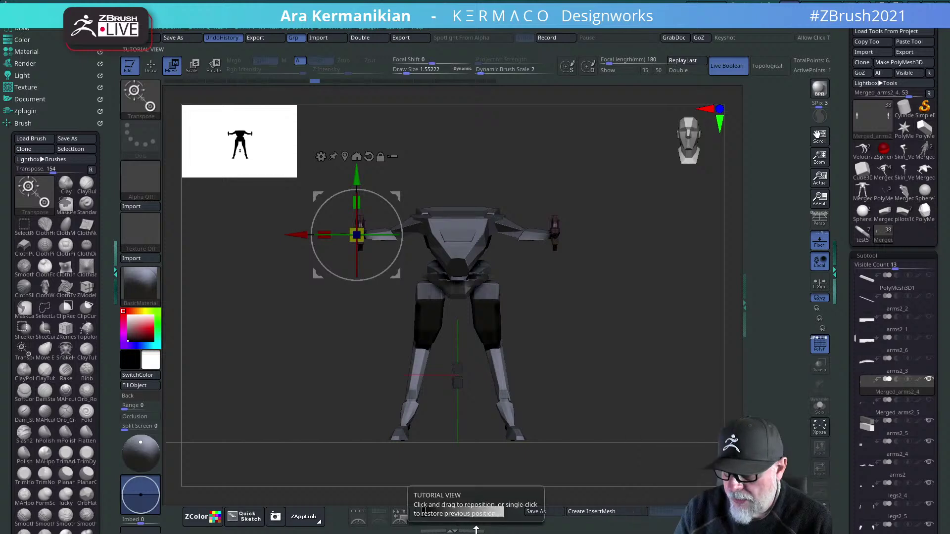
{"action": "mouse_move", "coordinate": [606, 401]}
{"action": "left_mouse_down"}
{"action": "mouse_move", "coordinate": [628, 386]}
{"action": "mouse_move", "coordinate": [629, 353]}
{"action": "mouse_move", "coordinate": [636, 377]}
{"action": "mouse_move", "coordinate": [626, 378]}
{"action": "mouse_move", "coordinate": [641, 364]}
{"action": "mouse_move", "coordinate": [569, 361]}
{"action": "mouse_move", "coordinate": [638, 360]}
{"action": "mouse_move", "coordinate": [612, 370]}
{"action": "mouse_move", "coordinate": [614, 426]}
{"action": "mouse_move", "coordinate": [594, 420]}
{"action": "left_mouse_up"}
{"action": "key", "text": "q"}
{"action": "left_click_drag", "start_coordinate": [520, 376], "coordinate": [659, 473]}
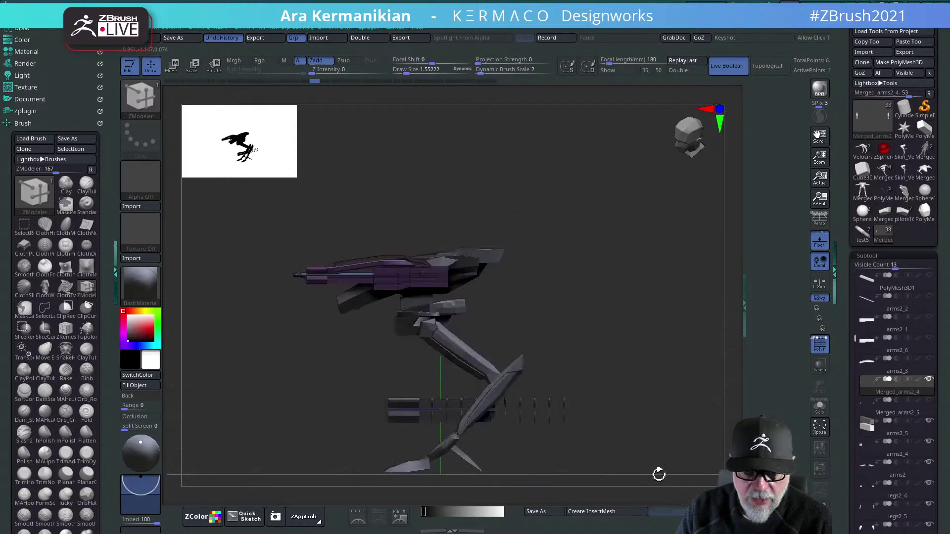
{"action": "key", "text": "w"}
{"action": "left_click_drag", "start_coordinate": [341, 274], "coordinate": [360, 275]}
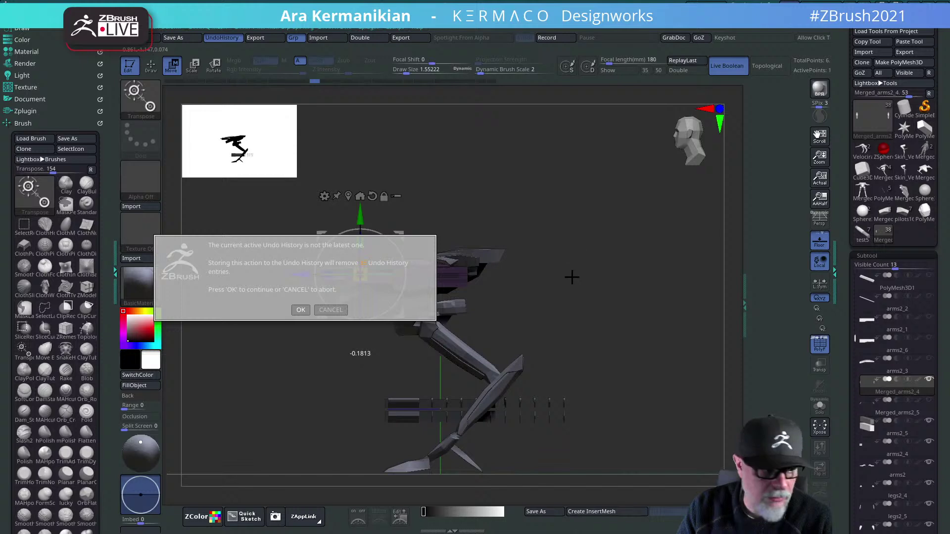
{"action": "left_click", "coordinate": [301, 310]}
{"action": "left_click_drag", "start_coordinate": [584, 284], "coordinate": [368, 292]}
{"action": "left_click_drag", "start_coordinate": [302, 307], "coordinate": [322, 295]}
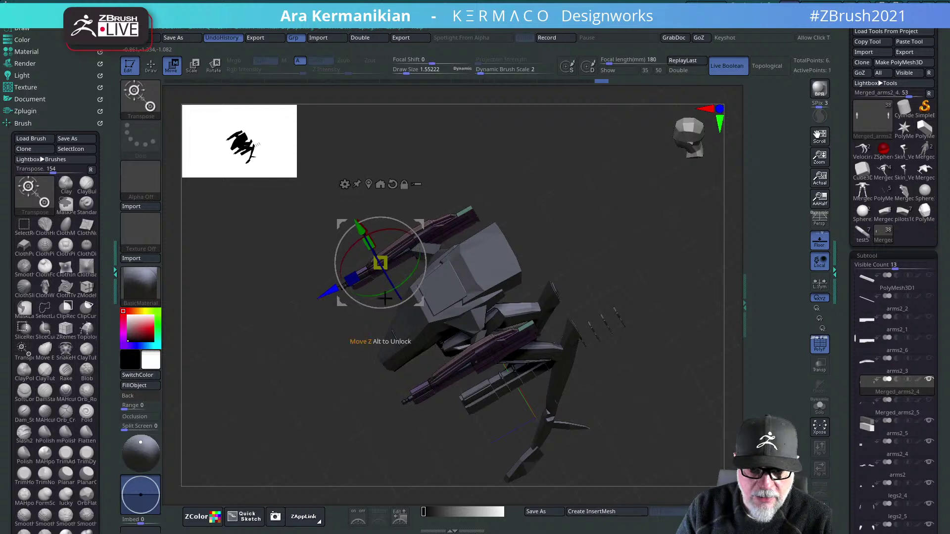
- Return to drawing mode, make the Hull start subtool active, and show it in Solo mode
{"action": "key", "text": "q"}
{"action": "mouse_move", "coordinate": [662, 267]}
{"action": "left_mouse_down"}
{"action": "mouse_move", "coordinate": [664, 208]}
{"action": "mouse_move", "coordinate": [651, 234]}
{"action": "mouse_move", "coordinate": [626, 228]}
{"action": "left_mouse_up"}
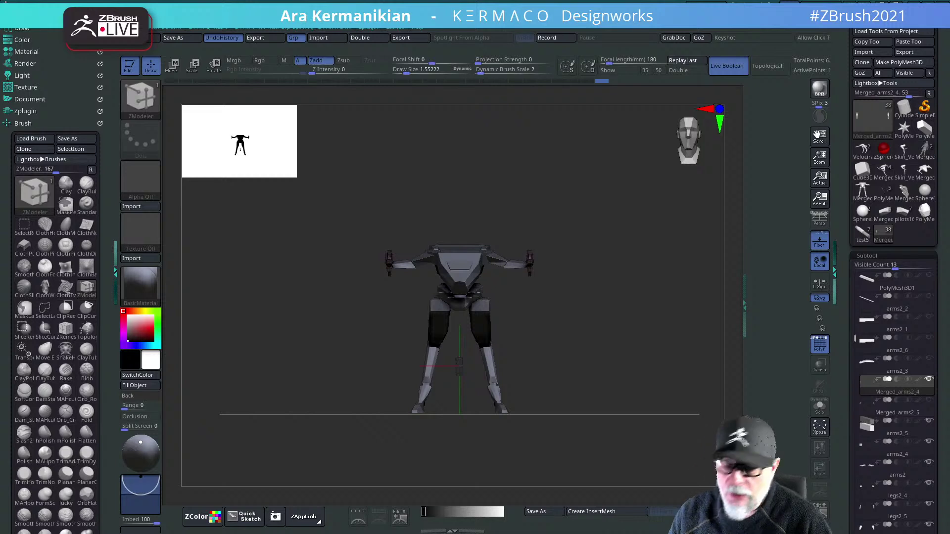
{"action": "left_click_drag", "start_coordinate": [546, 380], "coordinate": [638, 421]}
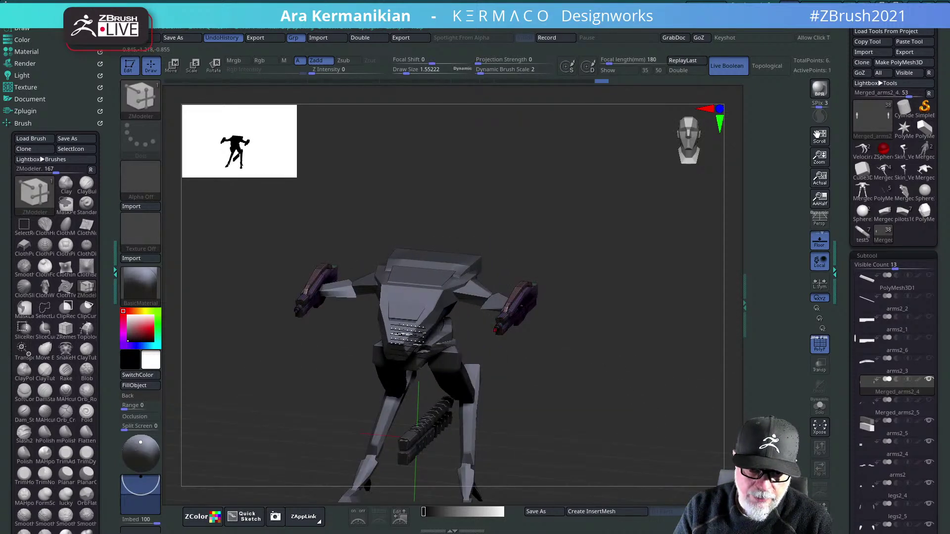
{"action": "left_click", "coordinate": [418, 344], "text": "alt"}
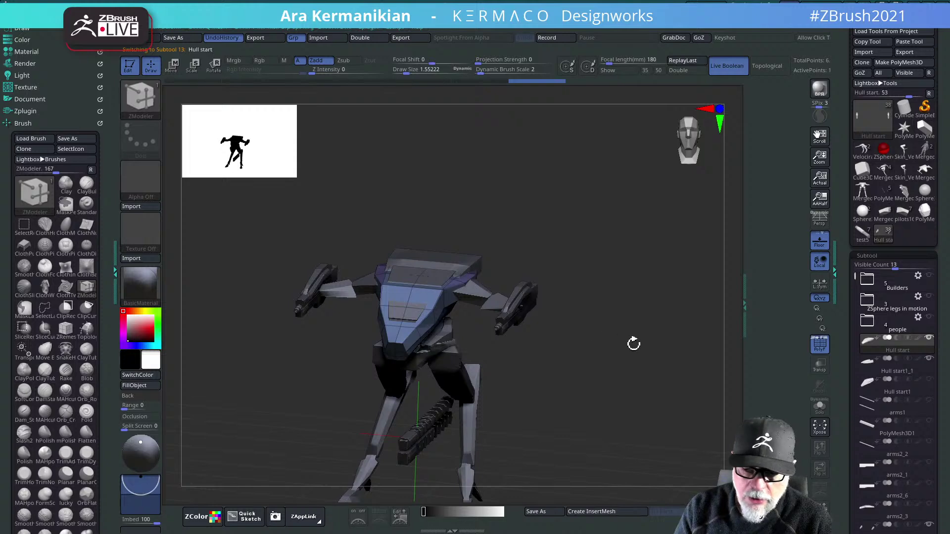
{"action": "left_click", "coordinate": [821, 409]}
{"action": "left_click_drag", "start_coordinate": [644, 347], "coordinate": [644, 385]}
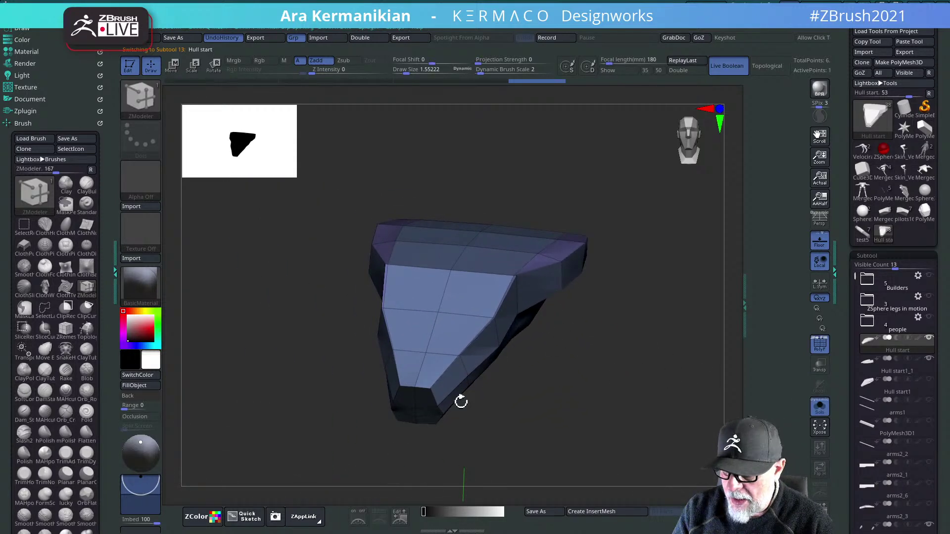
{"action": "left_click_drag", "start_coordinate": [592, 414], "coordinate": [641, 394]}
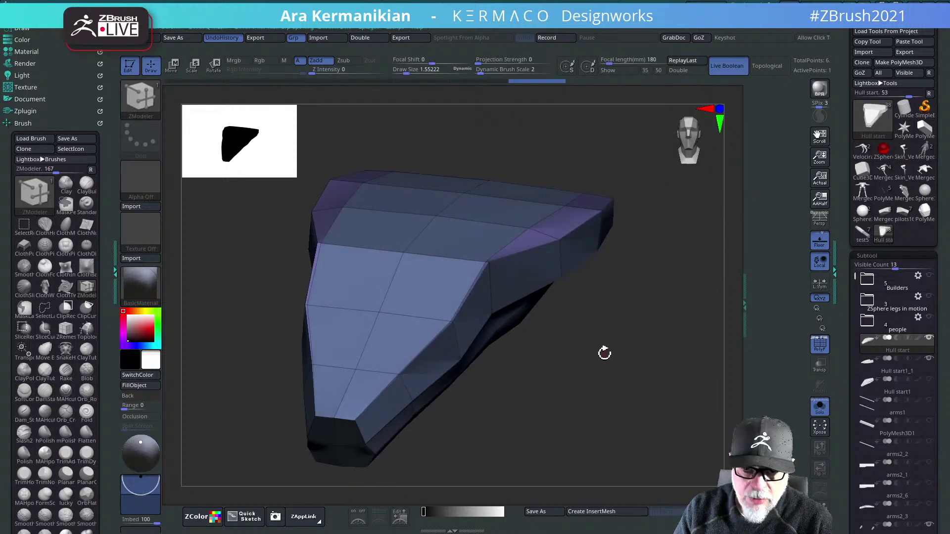
- Divide the hull to subdivision level 2 and step back down to its lowest subdivision level
{"action": "key", "text": "d"}
{"action": "left_click_drag", "start_coordinate": [647, 353], "coordinate": [601, 357]}
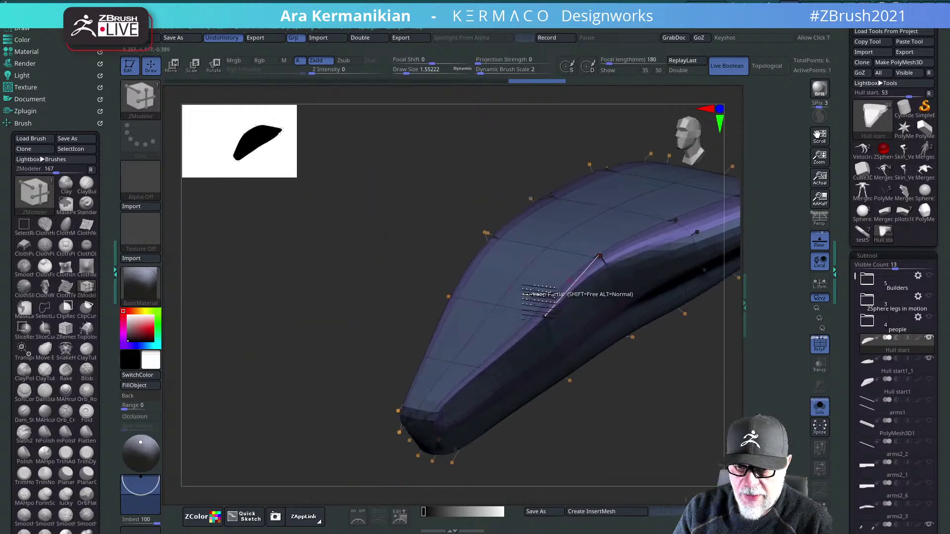
{"action": "left_click_drag", "start_coordinate": [851, 408], "coordinate": [832, 420]}
{"action": "scroll", "coordinate": [881, 446], "scroll_direction": "down", "scroll_amount": 10}
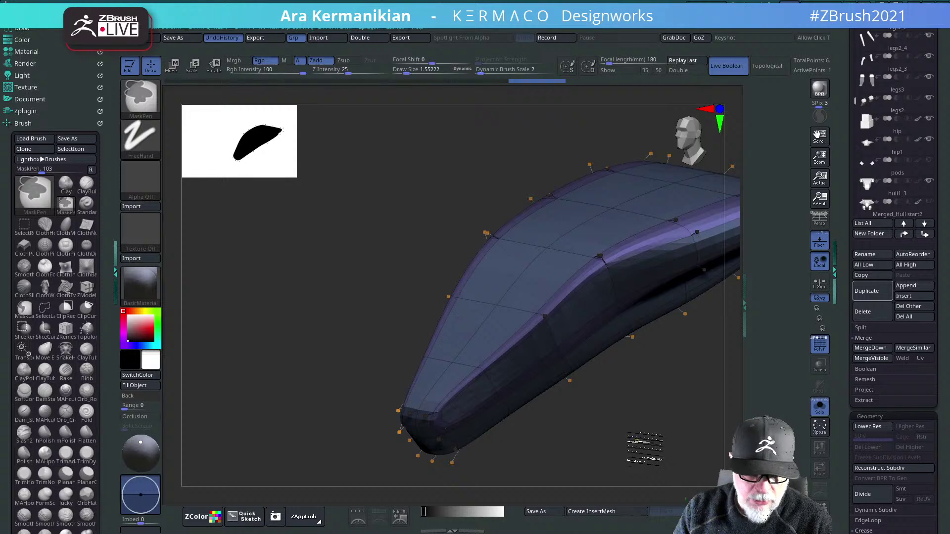
{"action": "left_click", "coordinate": [863, 487]}
{"action": "left_click_drag", "start_coordinate": [535, 437], "coordinate": [670, 446]}
{"action": "left_click_drag", "start_coordinate": [500, 414], "coordinate": [599, 417]}
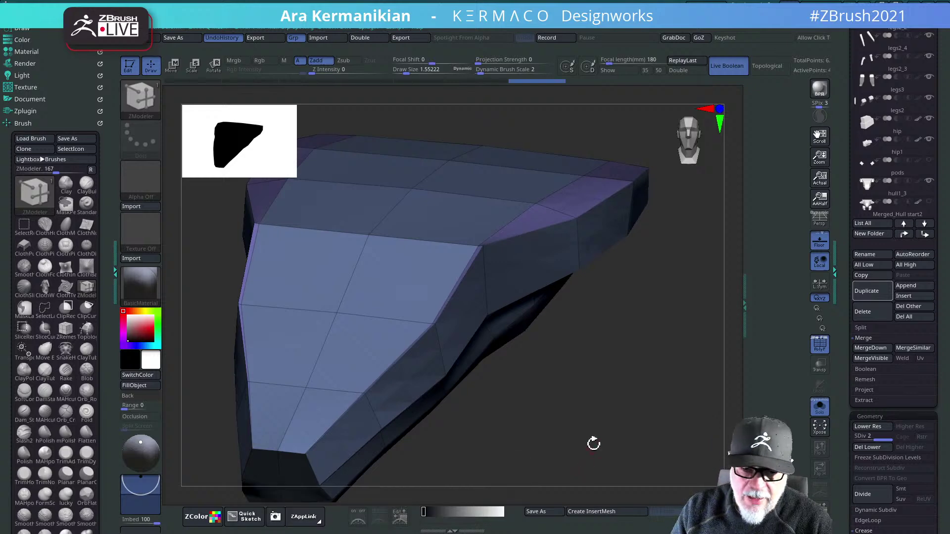
{"action": "key", "text": "shift+d"}
{"action": "left_click_drag", "start_coordinate": [658, 426], "coordinate": [602, 394]}
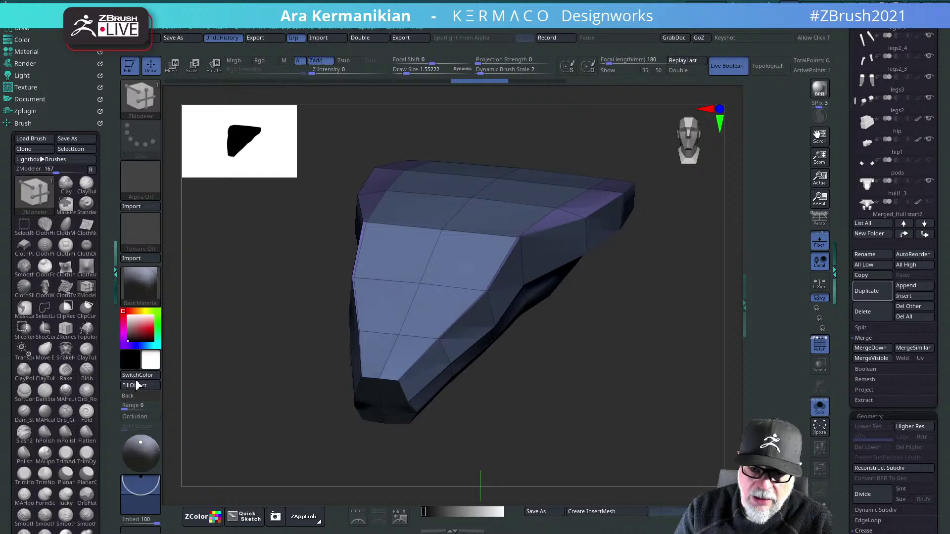
- Try to slide the partial edge loop along one upper side edge of the hull inward
{"action": "left_click_drag", "start_coordinate": [540, 409], "coordinate": [560, 356]}
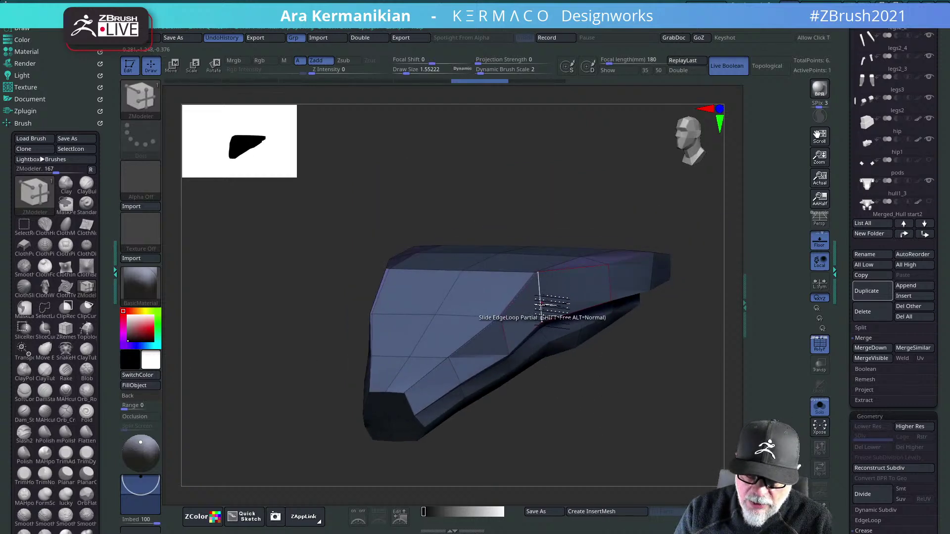
{"action": "left_click_drag", "start_coordinate": [600, 404], "coordinate": [475, 263]}
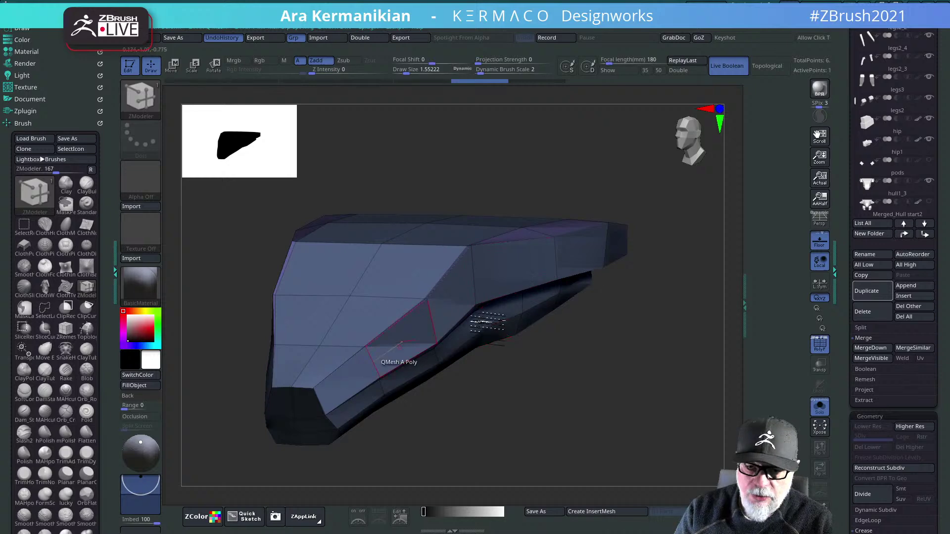
{"action": "left_click_drag", "start_coordinate": [560, 406], "coordinate": [640, 465]}
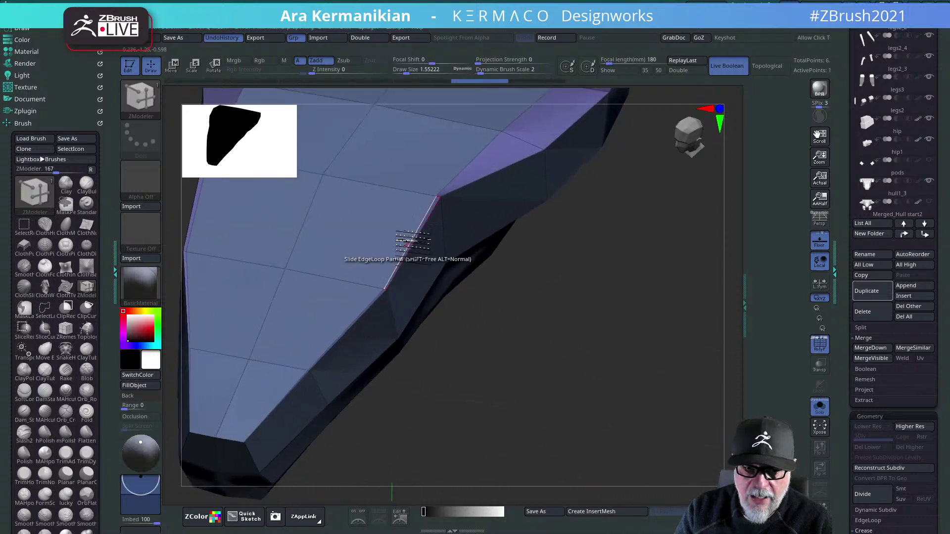
{"action": "left_click_drag", "start_coordinate": [590, 362], "coordinate": [653, 316], "text": "alt"}
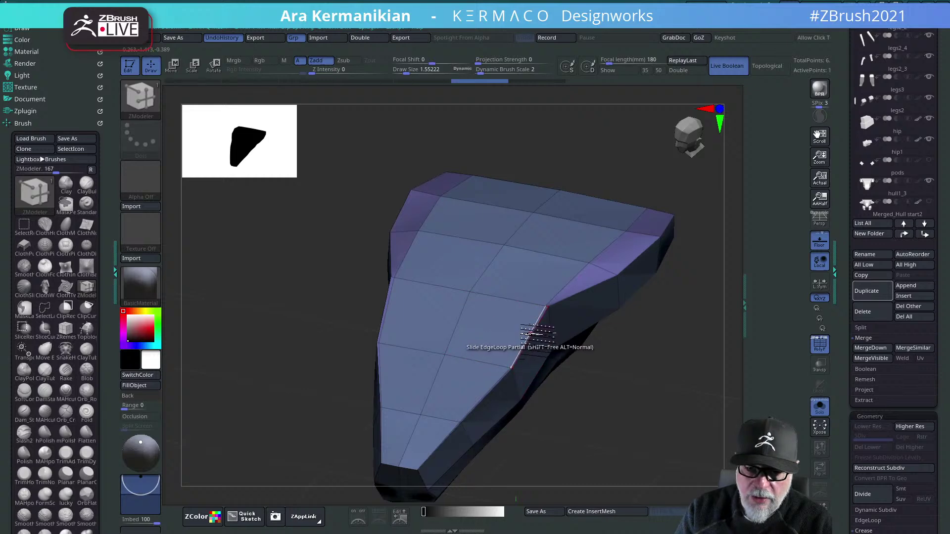
{"action": "left_click_drag", "start_coordinate": [534, 332], "coordinate": [512, 332]}
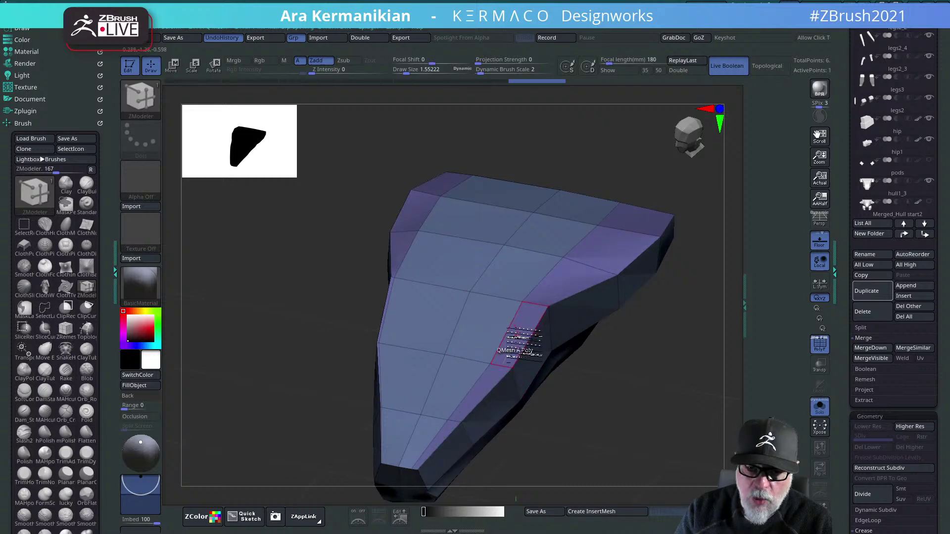
{"action": "key", "text": "space"}
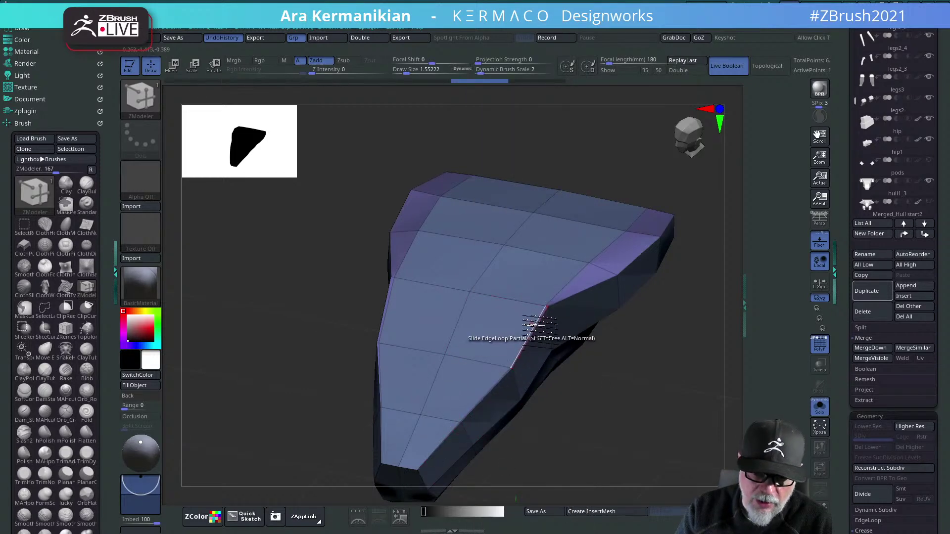
- Activate X symmetry and slide the partial edge loops on both sides of the hull's upper surface inward
{"action": "key", "text": "space"}
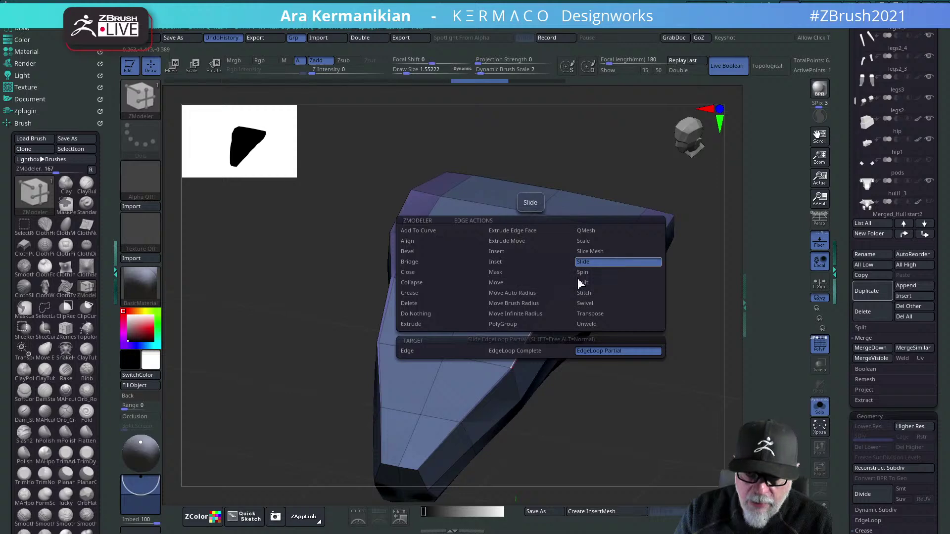
{"action": "key", "text": "ctrl+space"}
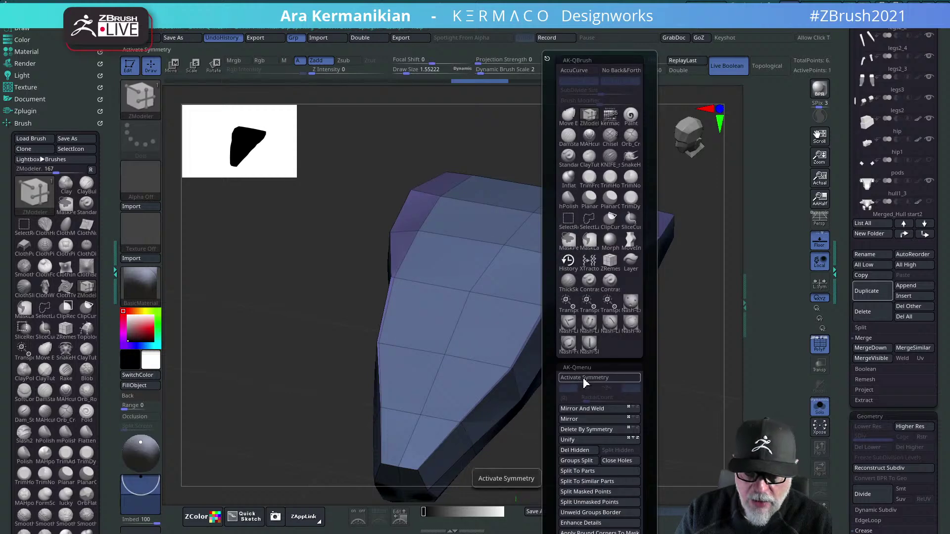
{"action": "left_click", "coordinate": [599, 378]}
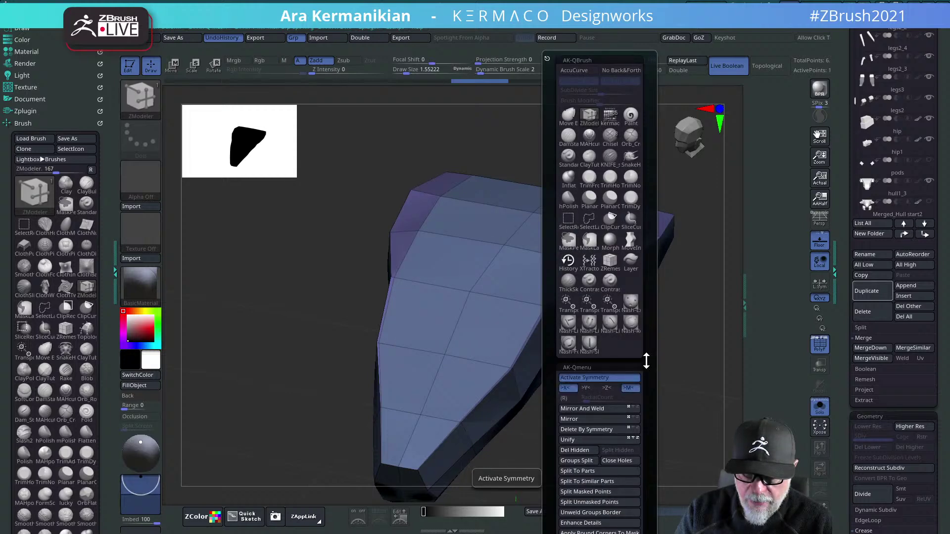
{"action": "left_click_drag", "start_coordinate": [629, 240], "coordinate": [600, 248]}
{"action": "left_click_drag", "start_coordinate": [660, 352], "coordinate": [371, 177]}
{"action": "key", "text": "f"}
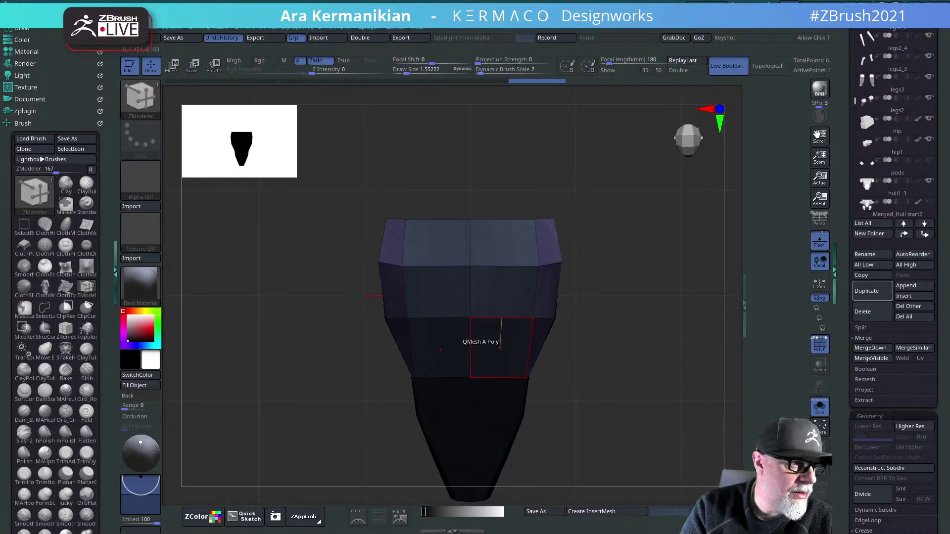
- Switch to the browser, look over the Gnomon Workshop instructor page and the KERMACO portfolio site, and return to ZBrush
{"action": "key", "text": "alt+Tab"}
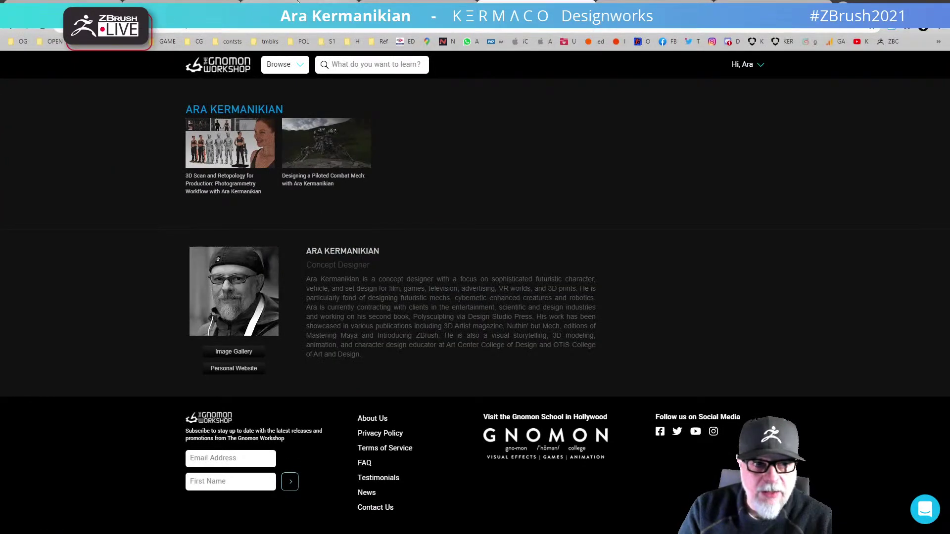
{"action": "key", "text": "ctrl+Tab"}
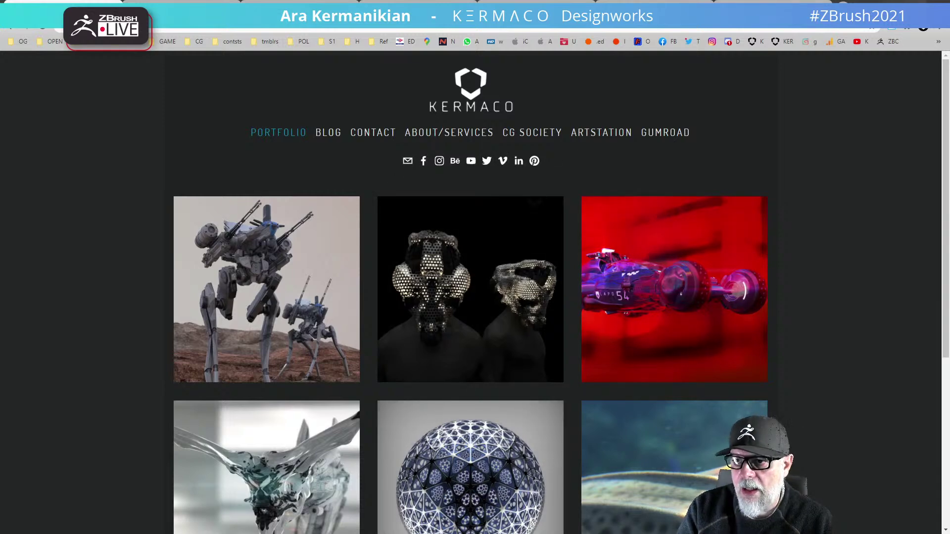
{"action": "key", "text": "alt+Tab"}
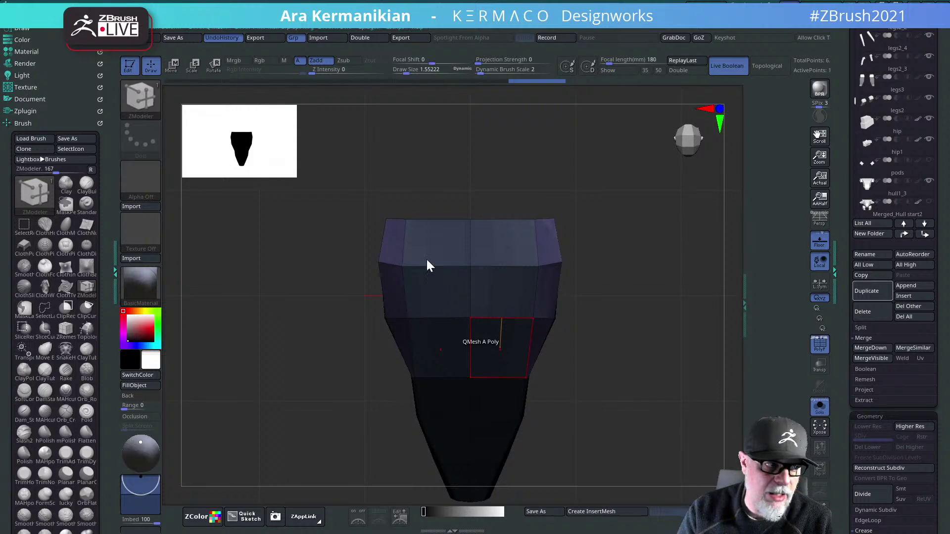
- Undo the last edge-loop slide and slide the partial edge loops on both sides of the hull's upper surface farther toward the centreline
{"action": "left_click_drag", "start_coordinate": [627, 366], "coordinate": [625, 317]}
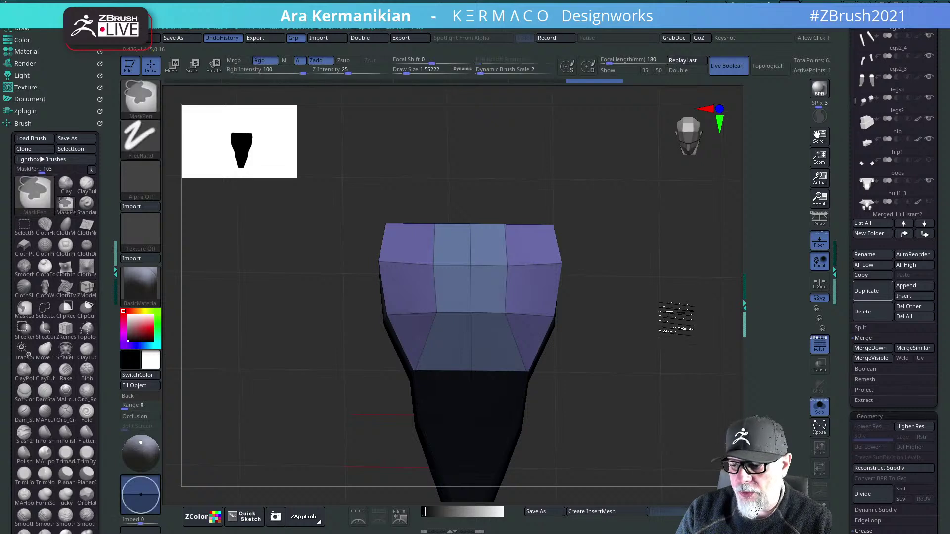
{"action": "key", "text": "ctrl+z"}
{"action": "mouse_move", "coordinate": [670, 310]}
{"action": "left_mouse_down", "text": "shift"}
{"action": "mouse_move", "coordinate": [611, 322]}
{"action": "mouse_move", "coordinate": [622, 327]}
{"action": "mouse_move", "coordinate": [615, 340]}
{"action": "left_mouse_up", "text": "shift"}
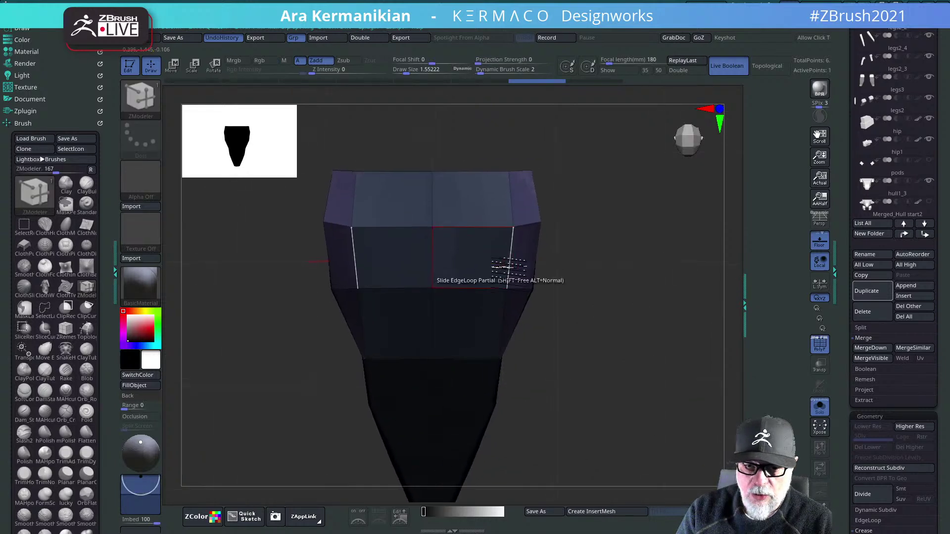
{"action": "left_click_drag", "start_coordinate": [523, 270], "coordinate": [470, 270]}
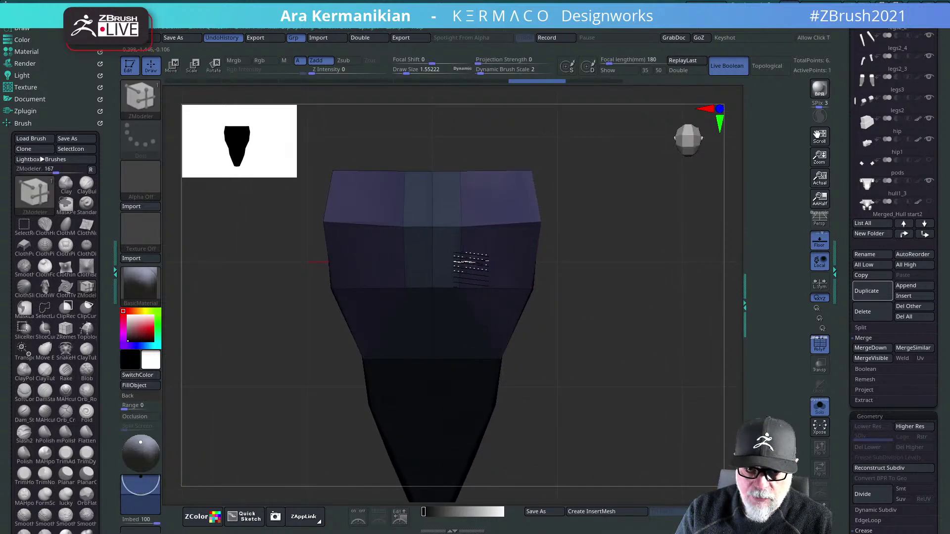
{"action": "mouse_move", "coordinate": [594, 396]}
{"action": "left_mouse_down"}
{"action": "mouse_move", "coordinate": [615, 333]}
{"action": "mouse_move", "coordinate": [695, 297]}
{"action": "mouse_move", "coordinate": [675, 339]}
{"action": "mouse_move", "coordinate": [626, 329]}
{"action": "mouse_move", "coordinate": [656, 380]}
{"action": "mouse_move", "coordinate": [689, 361]}
{"action": "mouse_move", "coordinate": [635, 319]}
{"action": "left_mouse_up"}
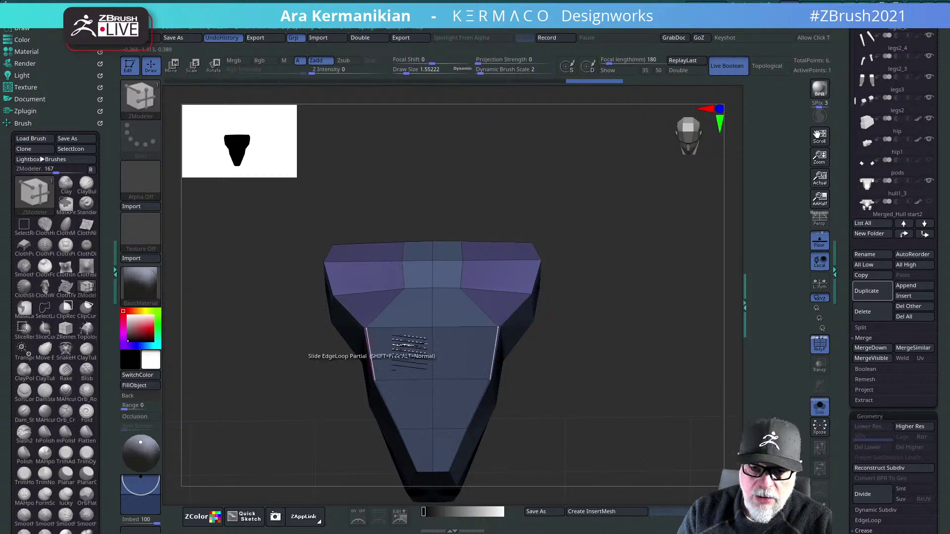
- Raise the rear side polygons of the hull's upper surface with QMesh into symmetric blocks and inspect their shape from several angles
{"action": "left_click_drag", "start_coordinate": [643, 415], "coordinate": [589, 301]}
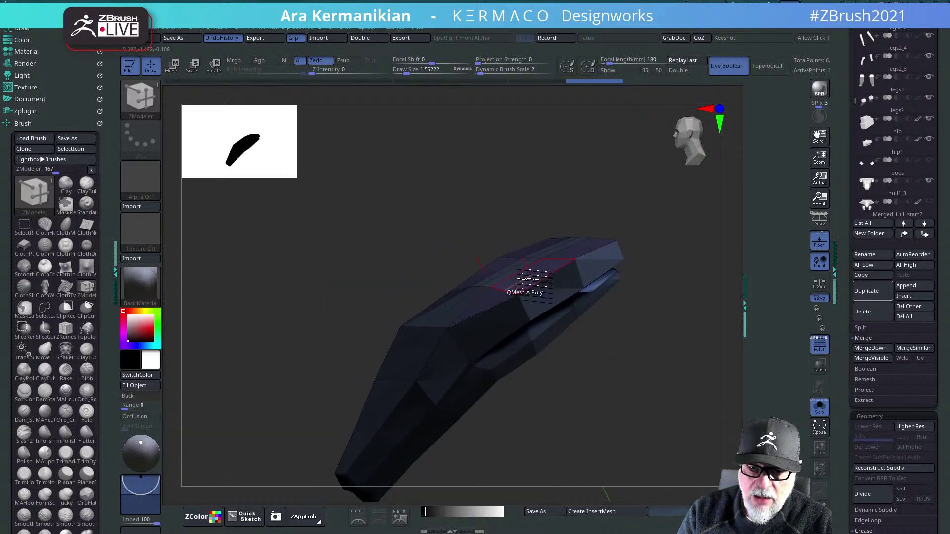
{"action": "left_click_drag", "start_coordinate": [665, 346], "coordinate": [648, 317]}
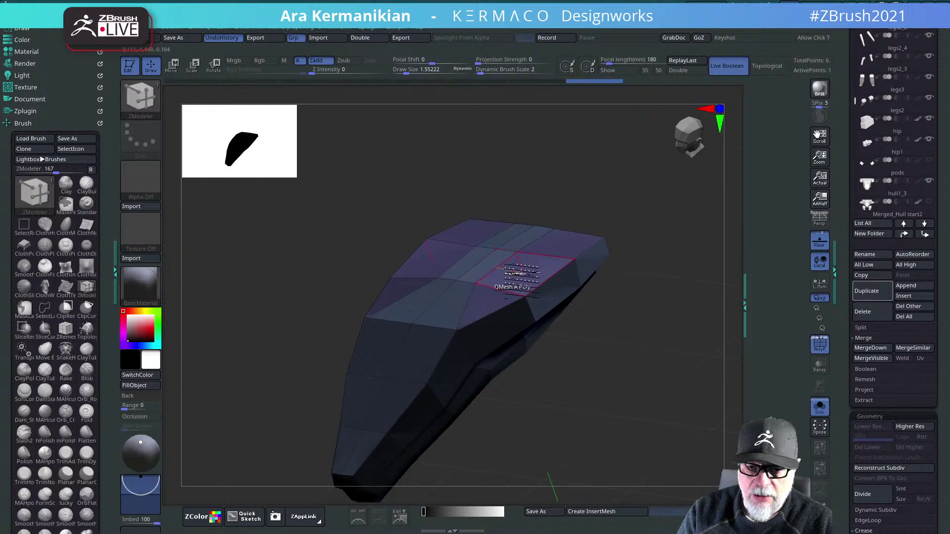
{"action": "left_click_drag", "start_coordinate": [521, 281], "coordinate": [495, 299]}
{"action": "mouse_move", "coordinate": [594, 336]}
{"action": "left_mouse_down"}
{"action": "mouse_move", "coordinate": [658, 365]}
{"action": "mouse_move", "coordinate": [590, 240]}
{"action": "mouse_move", "coordinate": [689, 384]}
{"action": "mouse_move", "coordinate": [634, 287]}
{"action": "mouse_move", "coordinate": [630, 239]}
{"action": "mouse_move", "coordinate": [539, 277]}
{"action": "mouse_move", "coordinate": [478, 255]}
{"action": "mouse_move", "coordinate": [487, 282]}
{"action": "left_mouse_up"}
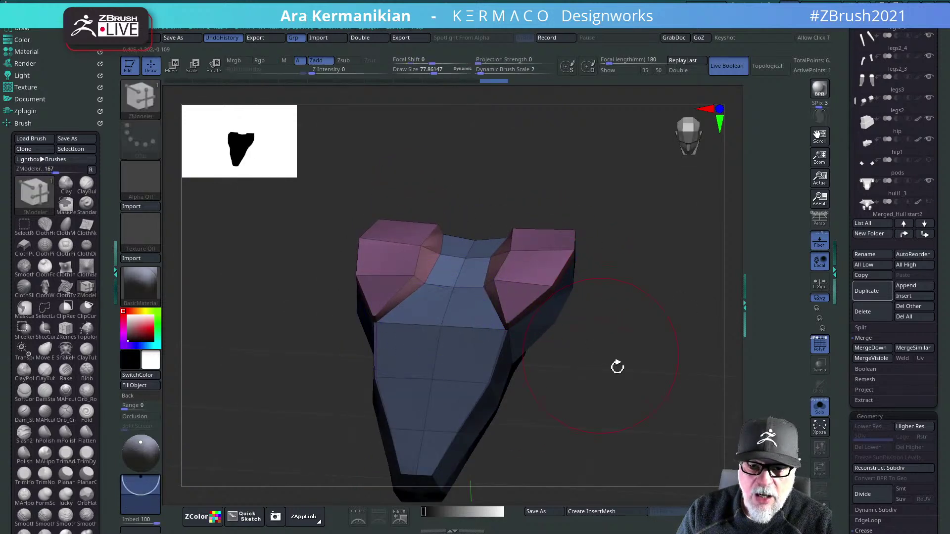
{"action": "left_click_drag", "start_coordinate": [615, 365], "coordinate": [570, 363]}
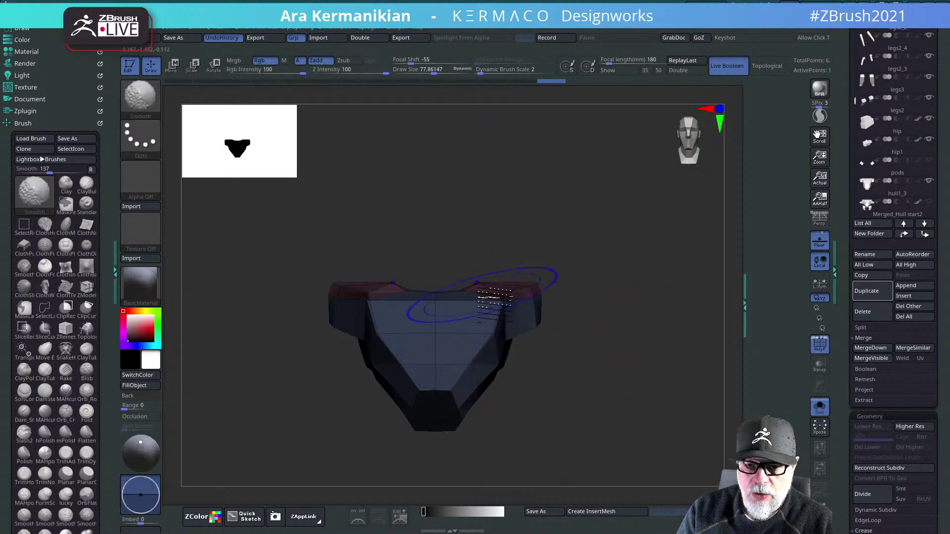
{"action": "left_click_drag", "start_coordinate": [550, 317], "coordinate": [507, 311]}
{"action": "key", "text": "b"}
{"action": "key", "text": "z"}
{"action": "key", "text": "m"}
{"action": "mouse_move", "coordinate": [544, 347]}
{"action": "left_mouse_down"}
{"action": "mouse_move", "coordinate": [642, 350]}
{"action": "mouse_move", "coordinate": [619, 303]}
{"action": "mouse_move", "coordinate": [619, 265]}
{"action": "mouse_move", "coordinate": [598, 252]}
{"action": "left_mouse_up"}
{"action": "mouse_move", "coordinate": [619, 304]}
{"action": "left_mouse_down"}
{"action": "mouse_move", "coordinate": [651, 324]}
{"action": "mouse_move", "coordinate": [678, 309]}
{"action": "mouse_move", "coordinate": [618, 237]}
{"action": "mouse_move", "coordinate": [641, 256]}
{"action": "left_mouse_up"}
- Undo the raised side blocks and the inward edge-loop slides on the hull, and reduce the draw size to about 54
{"action": "key", "text": "b"}
{"action": "key", "text": "m"}
{"action": "key", "text": "p"}
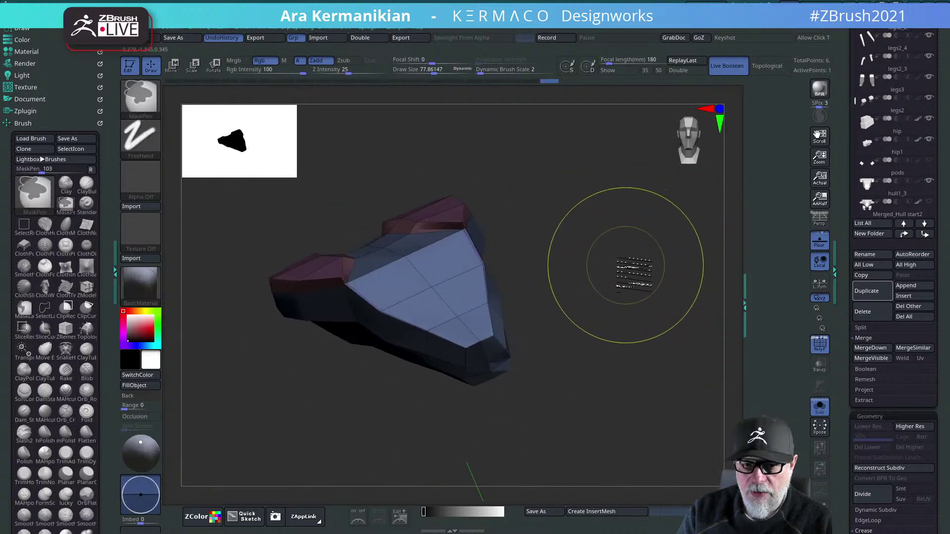
{"action": "left_click", "coordinate": [626, 270], "text": "ctrl"}
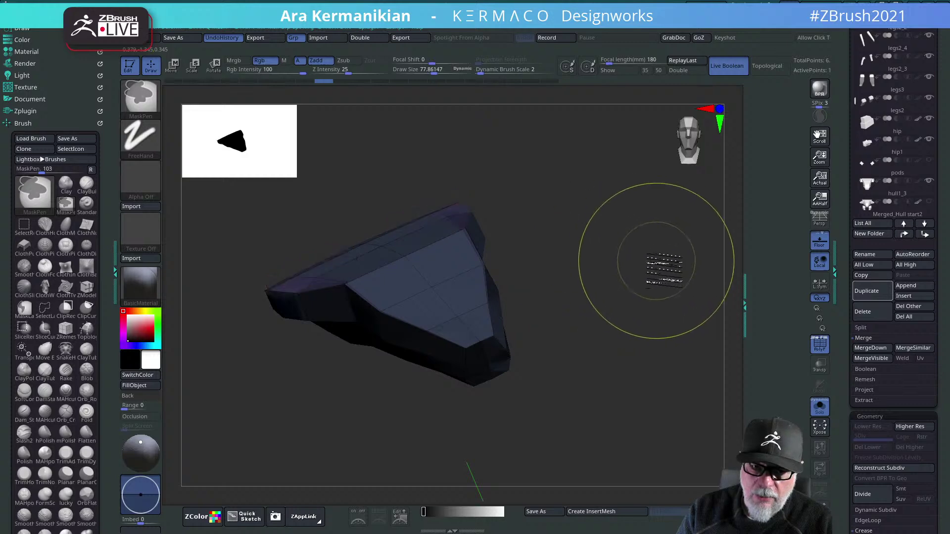
{"action": "left_click_drag", "start_coordinate": [657, 265], "coordinate": [642, 309]}
{"action": "key", "text": "b"}
{"action": "key", "text": "z"}
{"action": "key", "text": "m"}
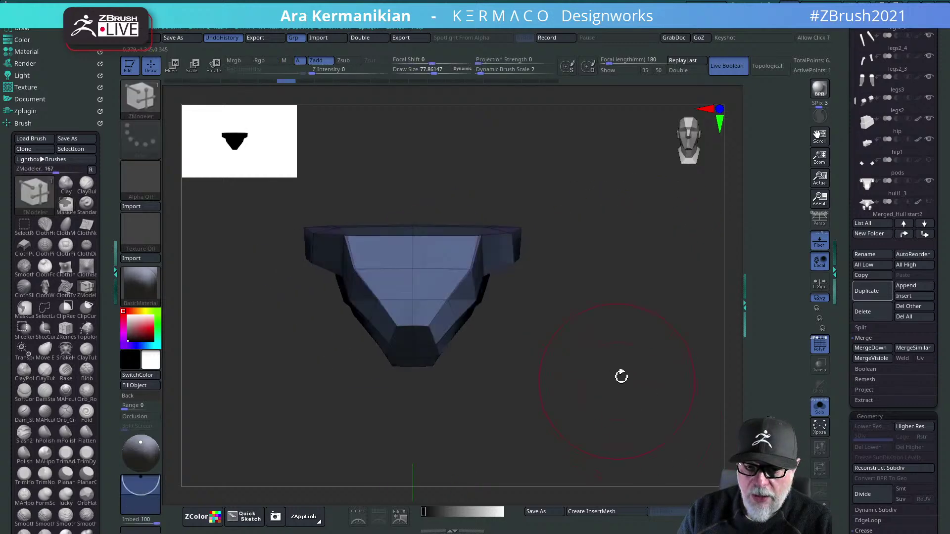
{"action": "mouse_move", "coordinate": [621, 375]}
{"action": "left_mouse_down"}
{"action": "mouse_move", "coordinate": [695, 389]}
{"action": "mouse_move", "coordinate": [633, 329]}
{"action": "mouse_move", "coordinate": [708, 256]}
{"action": "left_mouse_up"}
{"action": "key", "text": "s"}
{"action": "left_click_drag", "start_coordinate": [603, 345], "coordinate": [676, 326]}
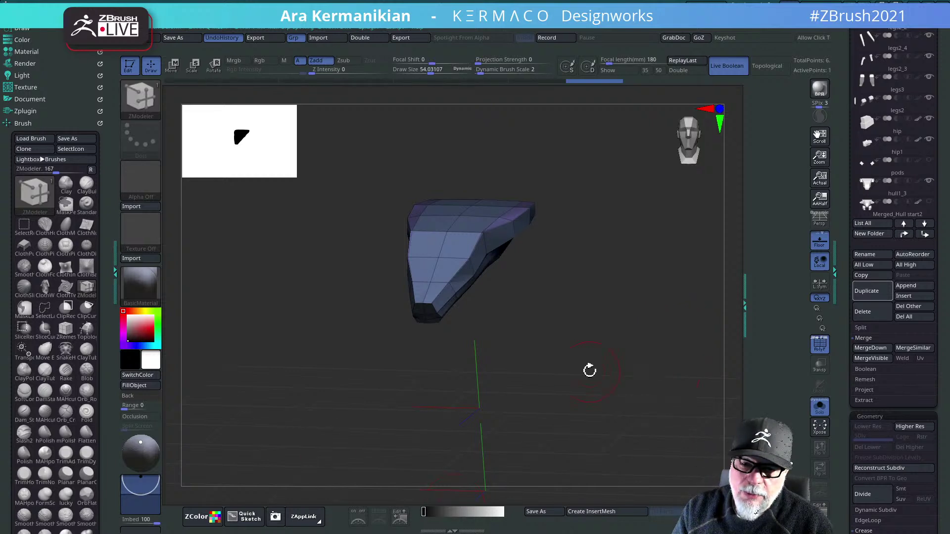
{"action": "mouse_move", "coordinate": [589, 371]}
{"action": "left_mouse_down"}
{"action": "mouse_move", "coordinate": [619, 361]}
{"action": "mouse_move", "coordinate": [563, 377]}
{"action": "mouse_move", "coordinate": [645, 388]}
{"action": "mouse_move", "coordinate": [630, 416]}
{"action": "mouse_move", "coordinate": [619, 361]}
{"action": "mouse_move", "coordinate": [598, 336]}
{"action": "left_mouse_up"}
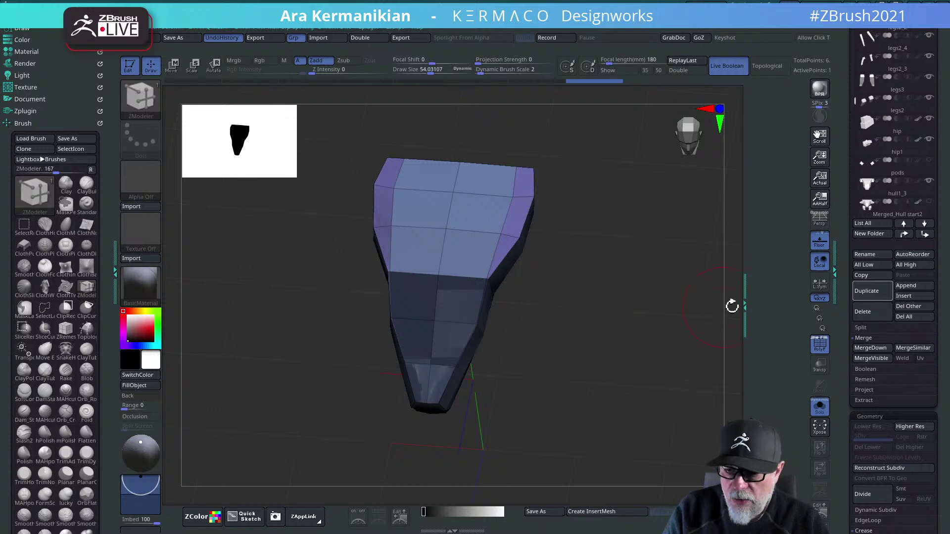
- Turn off Solo mode to show the whole mech and examine the hull, arms and overall proportions from several angles
{"action": "left_click", "coordinate": [820, 407]}
{"action": "left_click_drag", "start_coordinate": [627, 379], "coordinate": [549, 220]}
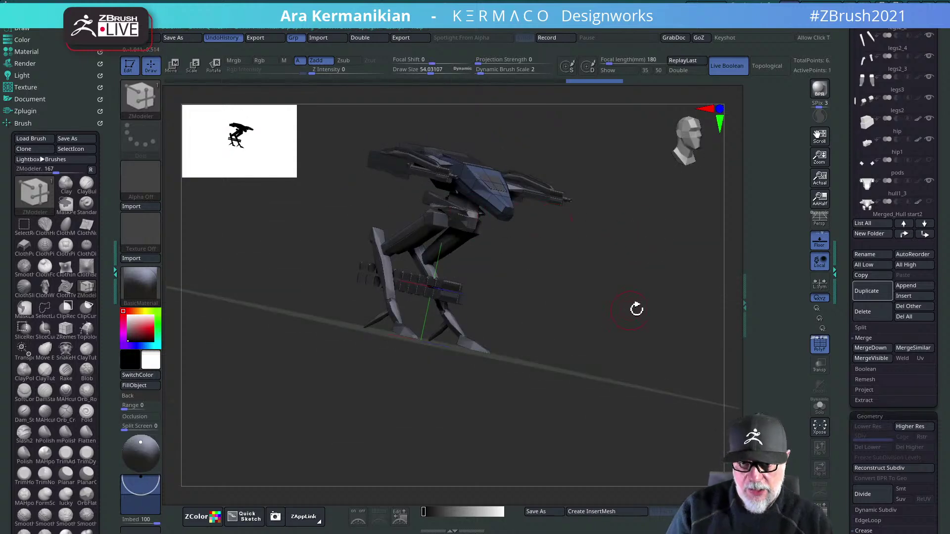
{"action": "left_click_drag", "start_coordinate": [636, 308], "coordinate": [570, 341]}
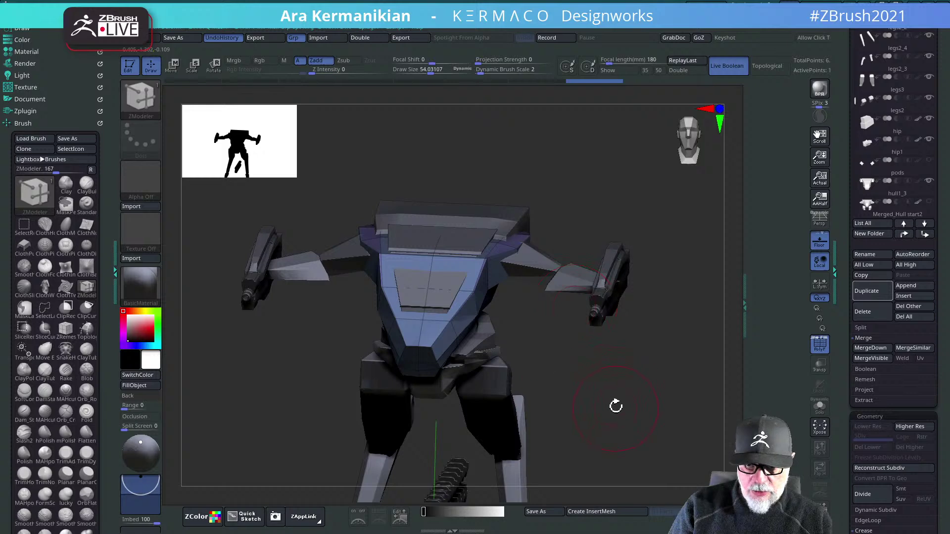
{"action": "left_click_drag", "start_coordinate": [615, 403], "coordinate": [611, 296]}
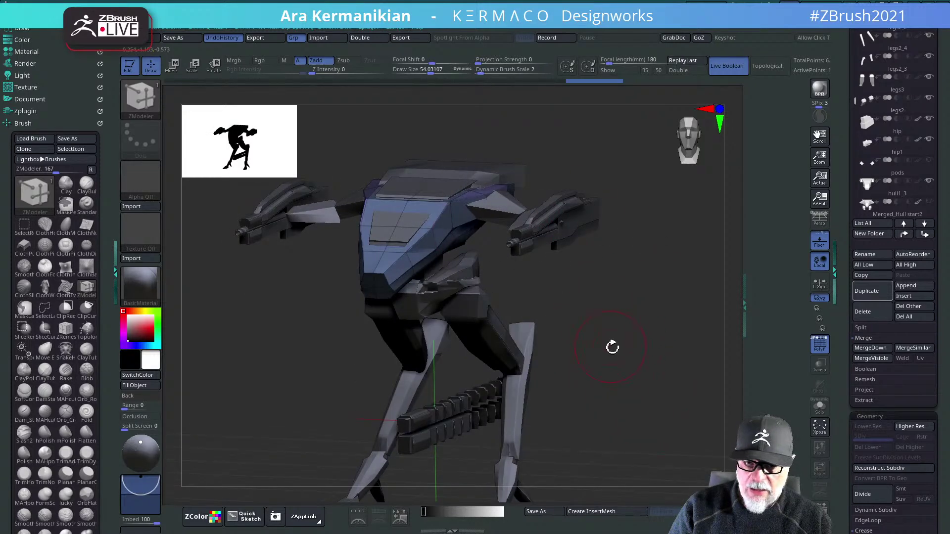
{"action": "mouse_move", "coordinate": [611, 345]}
{"action": "left_mouse_down"}
{"action": "mouse_move", "coordinate": [632, 351]}
{"action": "mouse_move", "coordinate": [617, 359]}
{"action": "left_mouse_up"}
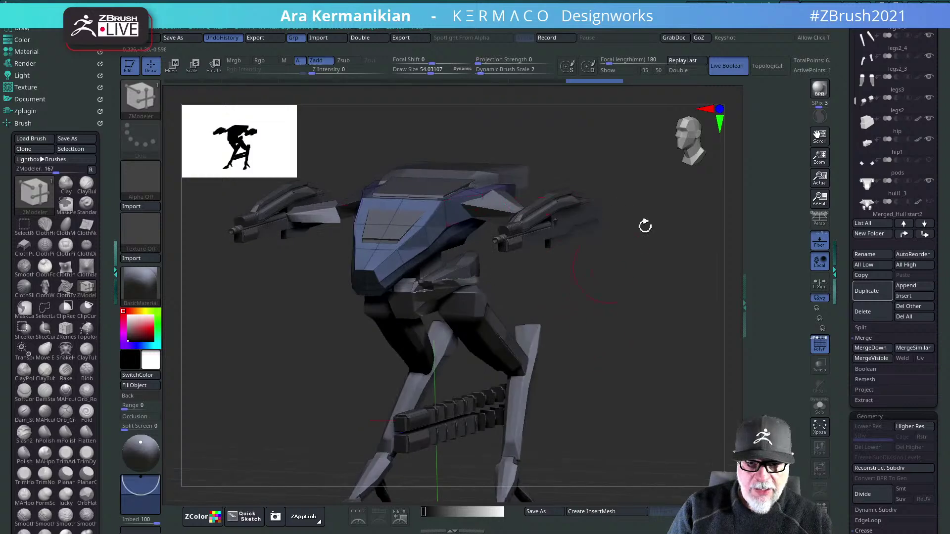
{"action": "left_click_drag", "start_coordinate": [643, 225], "coordinate": [519, 326]}
{"action": "left_click_drag", "start_coordinate": [629, 325], "coordinate": [605, 328]}
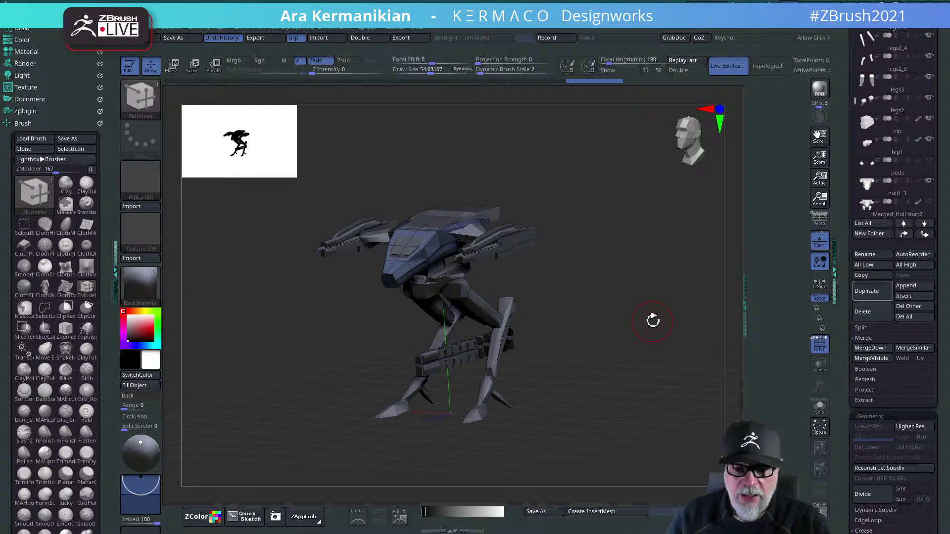
{"action": "left_click_drag", "start_coordinate": [649, 295], "coordinate": [658, 296], "text": "shift"}
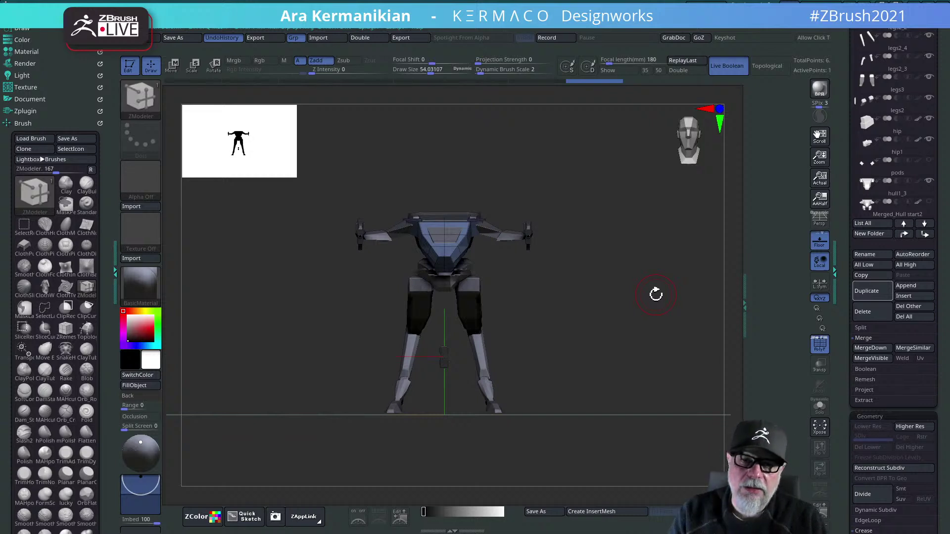
{"action": "left_click_drag", "start_coordinate": [613, 311], "coordinate": [647, 293]}
{"action": "right_click_drag", "start_coordinate": [615, 282], "coordinate": [621, 259], "text": "ctrl"}
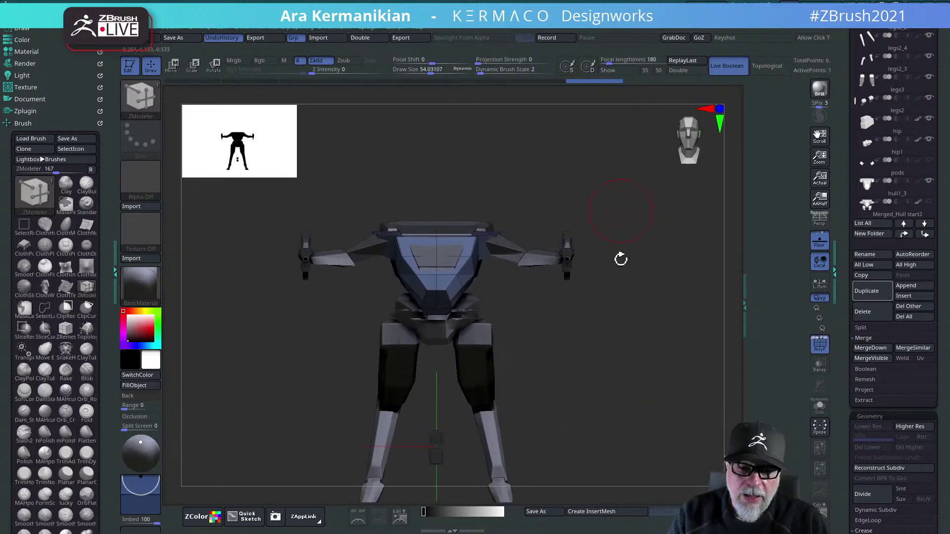
{"action": "left_click_drag", "start_coordinate": [598, 346], "coordinate": [634, 331]}
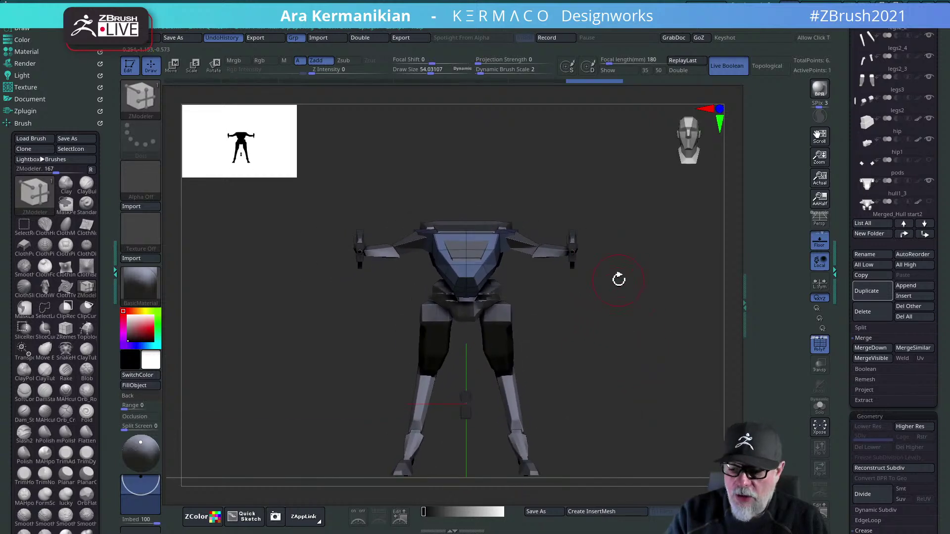